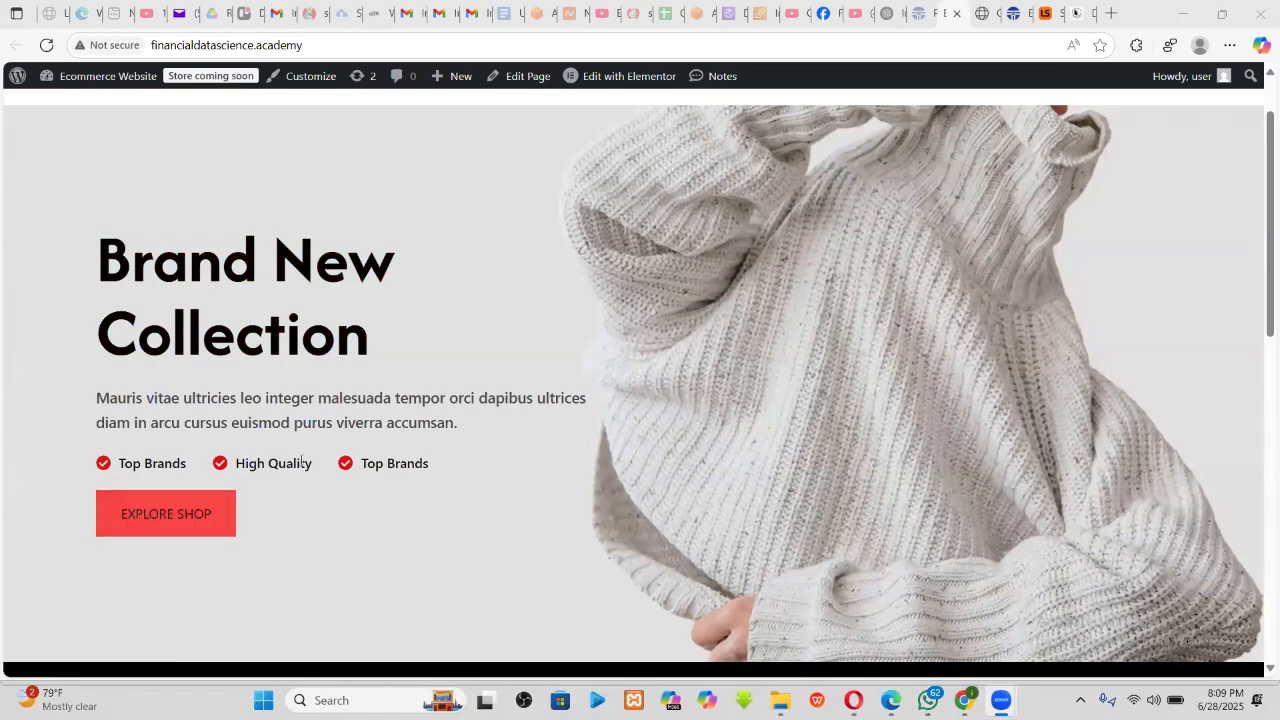
- Open the store's list of all products in the WordPress admin and duplicate the Podcast Equipment Bundle product
{"action": "scroll", "coordinate": [480, 466], "scroll_direction": "down", "scroll_amount": 4}
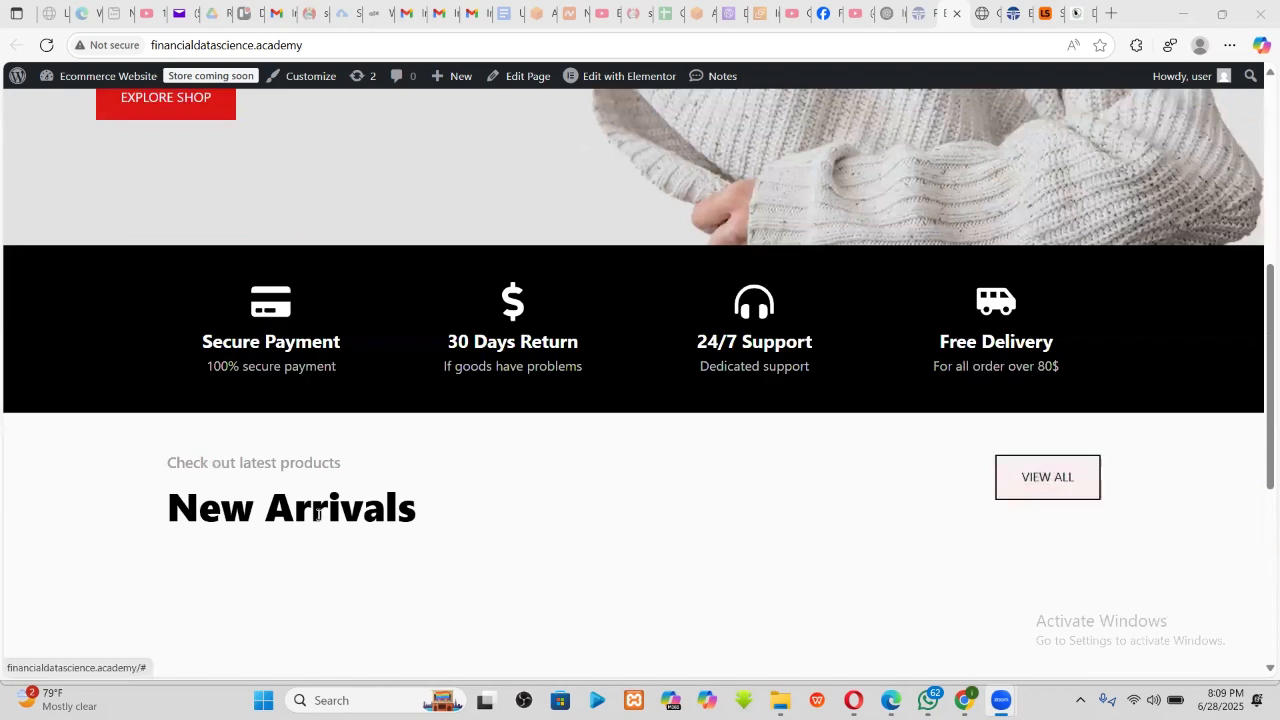
{"action": "scroll", "coordinate": [509, 514], "scroll_direction": "down", "scroll_amount": 3}
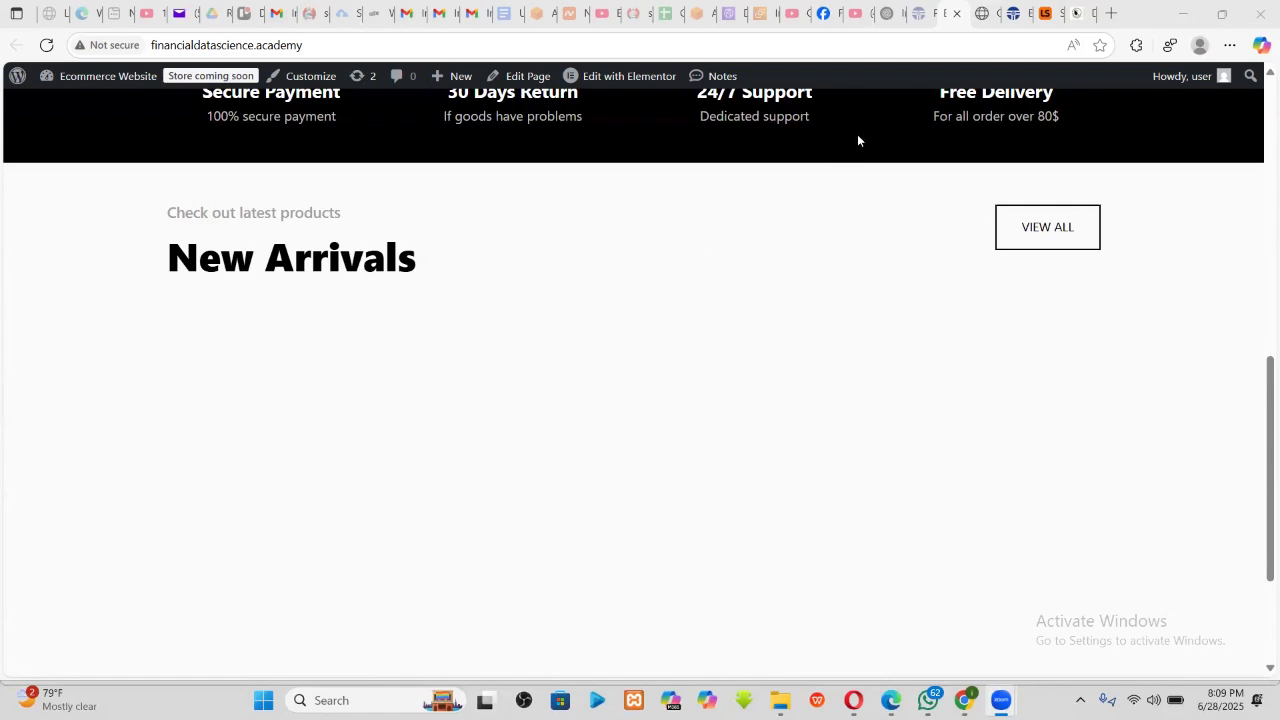
{"action": "left_click", "coordinate": [925, 6]}
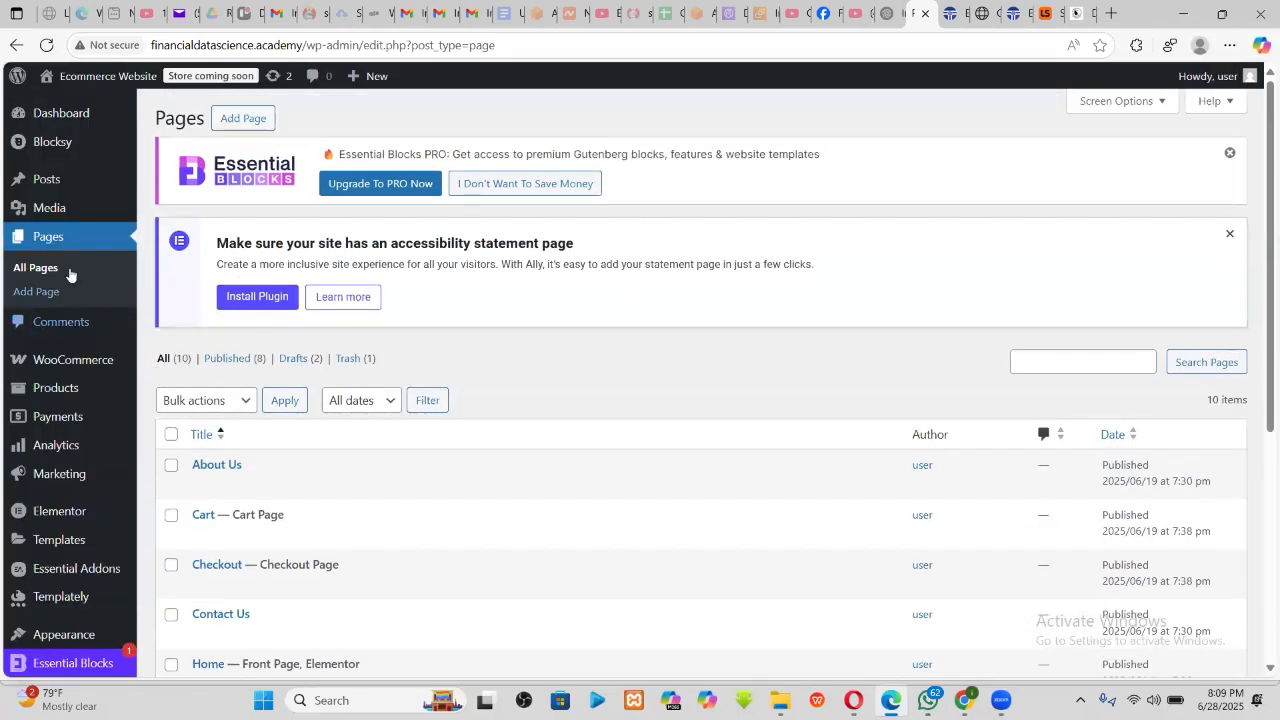
{"action": "mouse_move", "coordinate": [55, 388]}
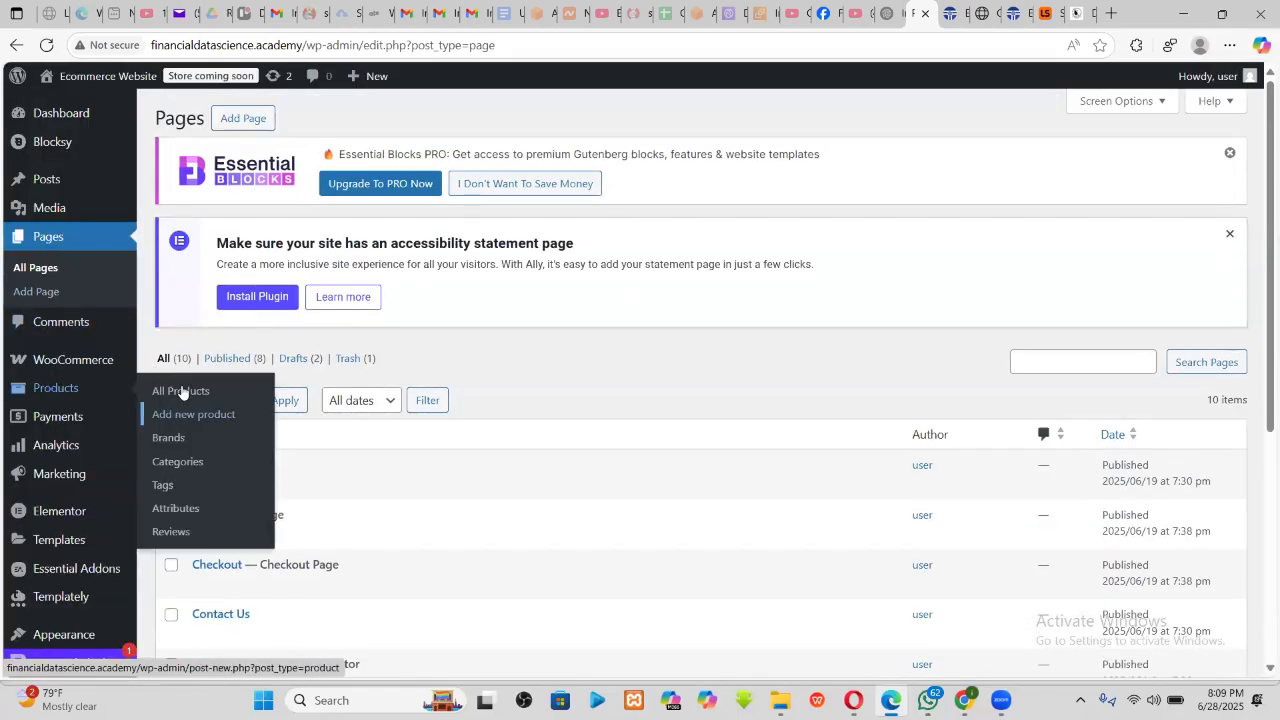
{"action": "left_click", "coordinate": [182, 391]}
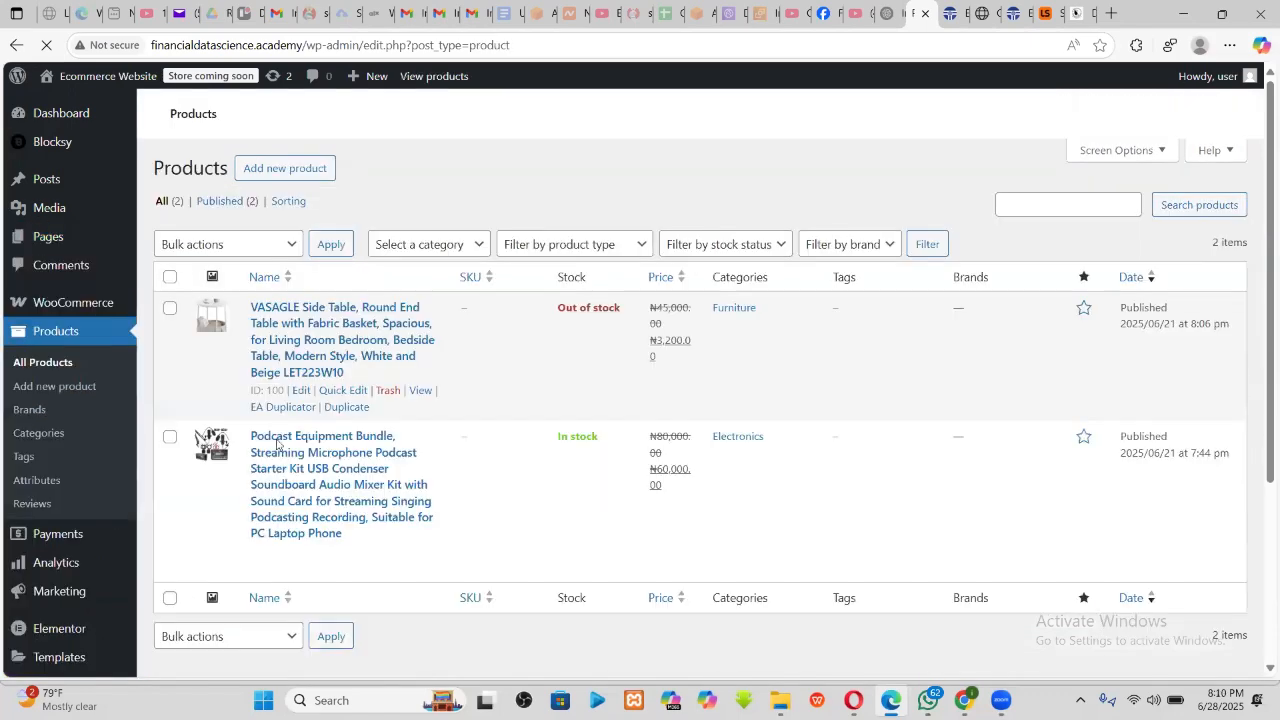
{"action": "scroll", "coordinate": [744, 456], "scroll_direction": "down", "scroll_amount": 1}
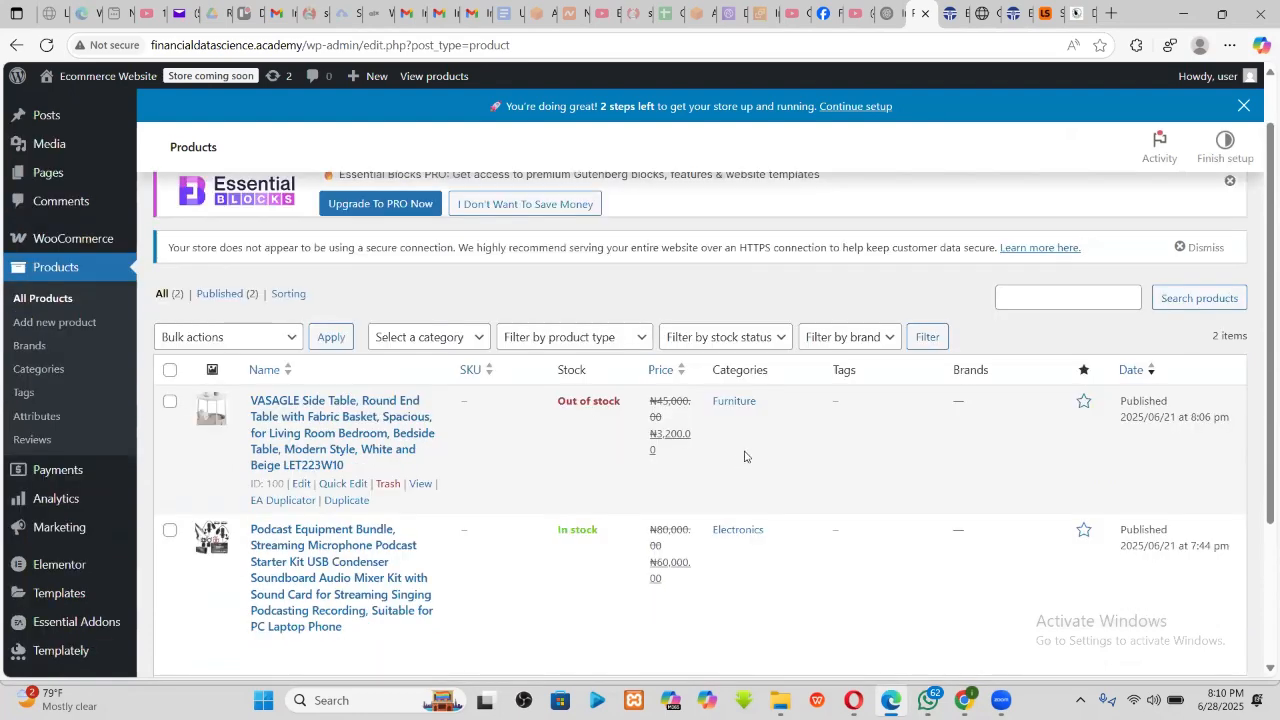
{"action": "scroll", "coordinate": [744, 456], "scroll_direction": "down", "scroll_amount": 2}
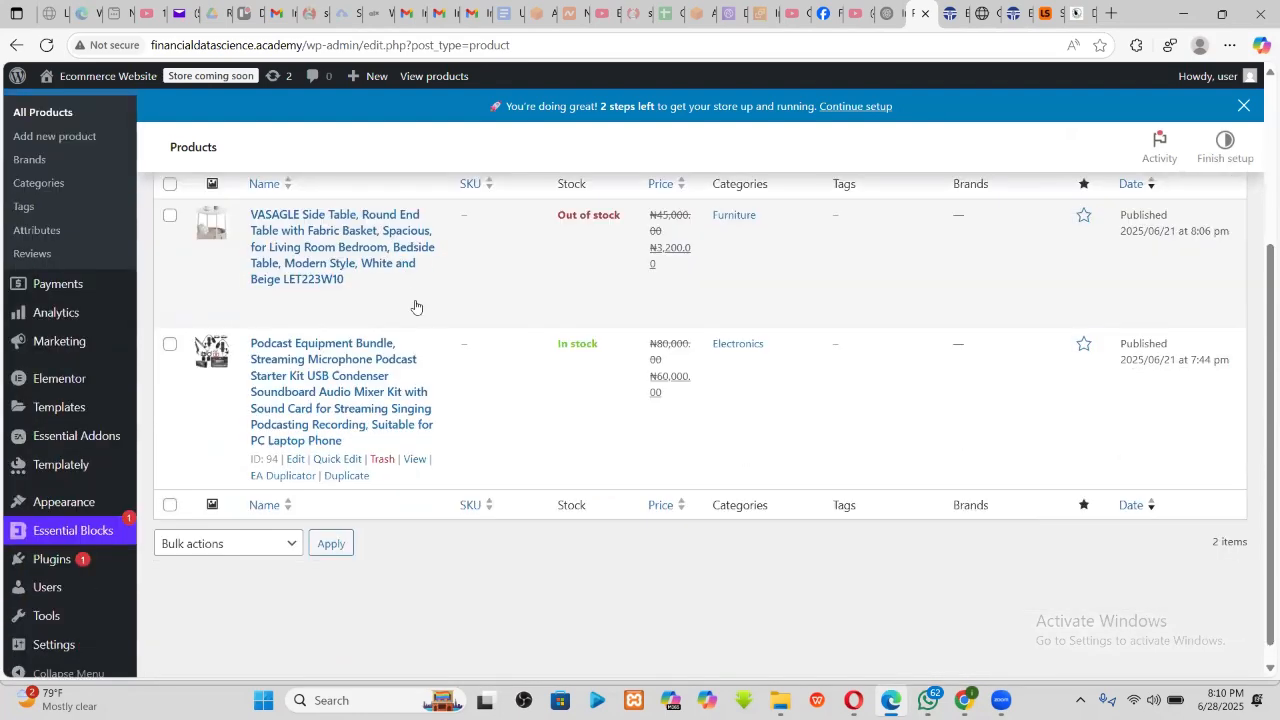
{"action": "left_click", "coordinate": [354, 478]}
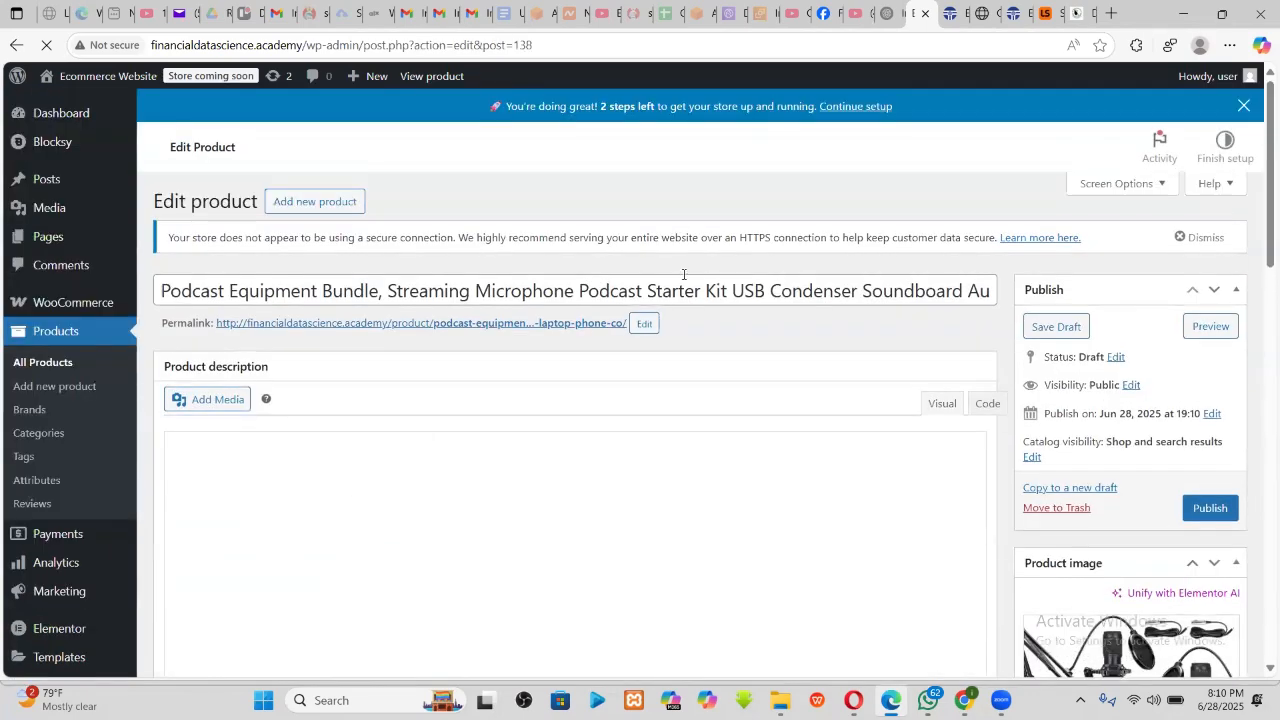
- Replace the duplicated podcast product's title with "Equipment"
{"action": "left_click", "coordinate": [673, 290]}
{"action": "key", "text": "ctrl+a"}
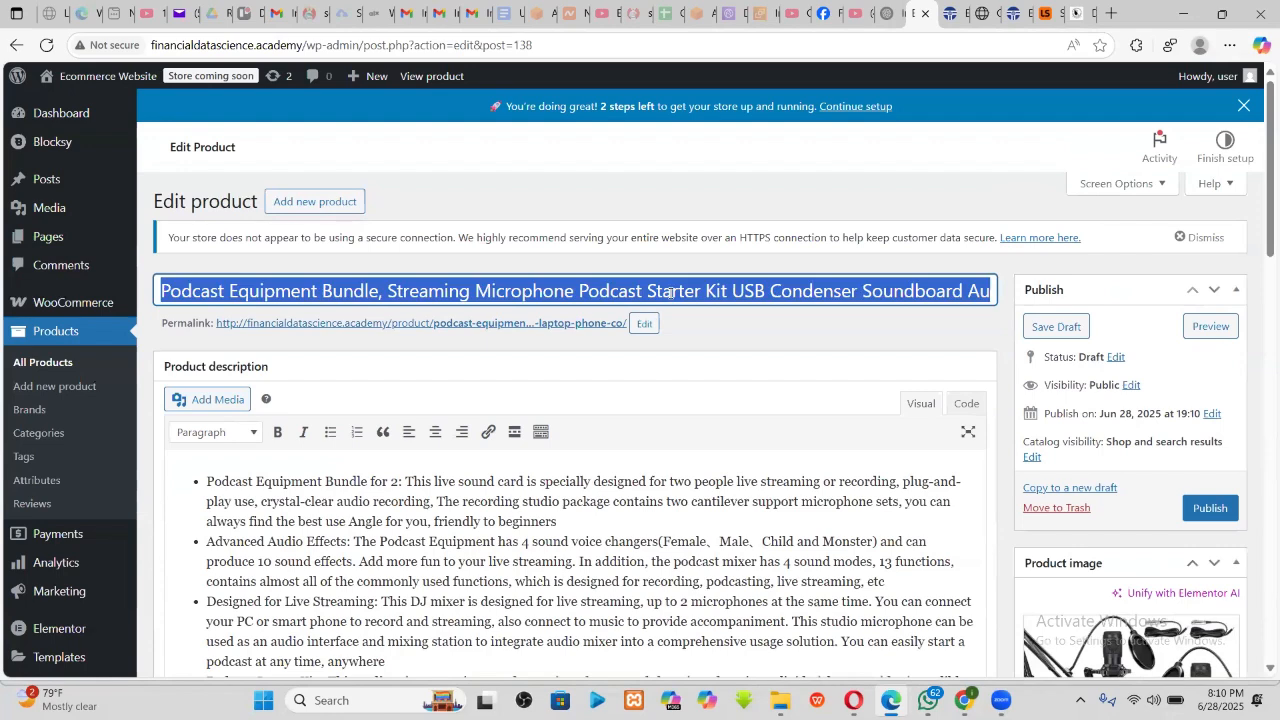
{"action": "type", "text": "E"}
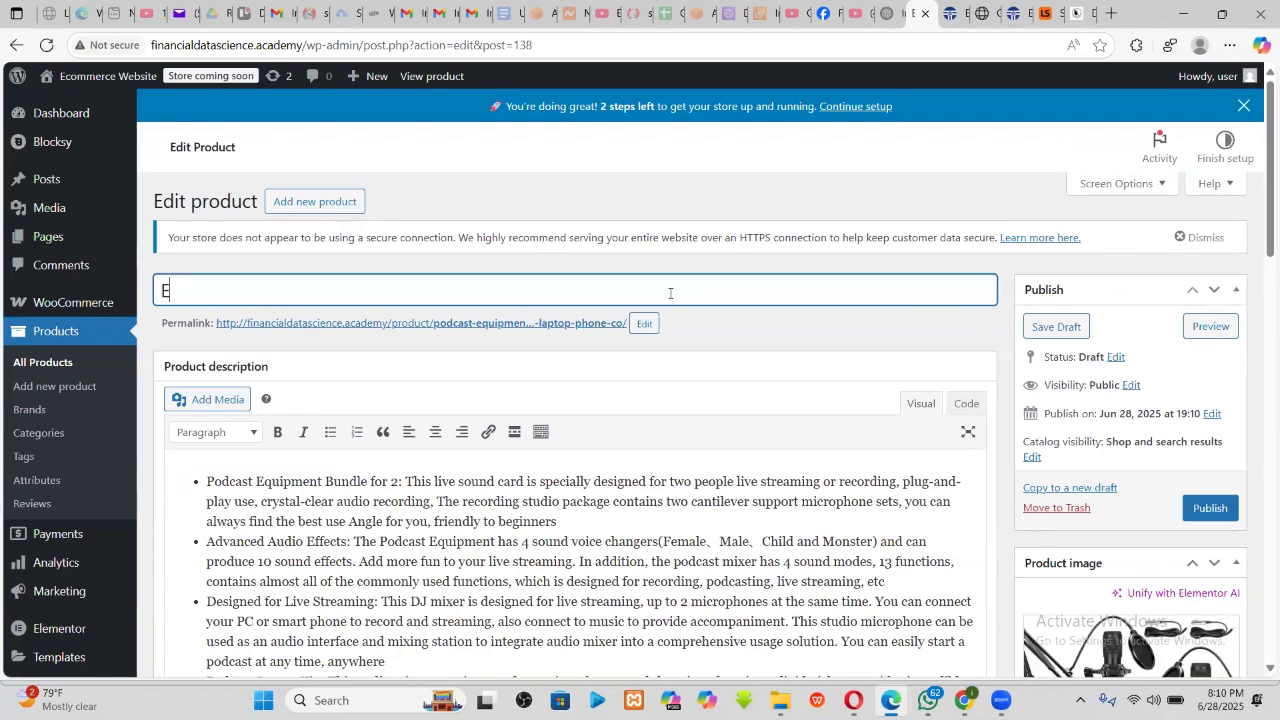
{"action": "type", "text": "quipment"}
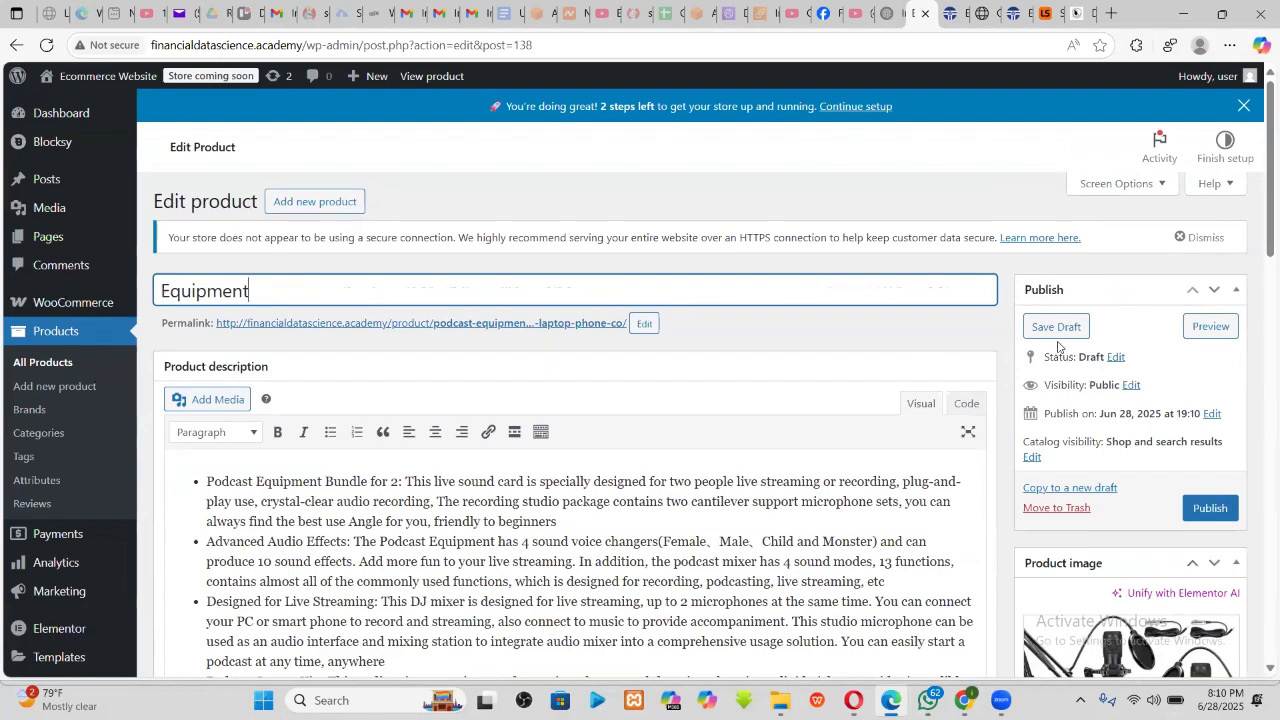
- Take the Equipment product out of the Electronics category and assign it to Furniture
{"action": "scroll", "coordinate": [1058, 347], "scroll_direction": "down", "scroll_amount": 15}
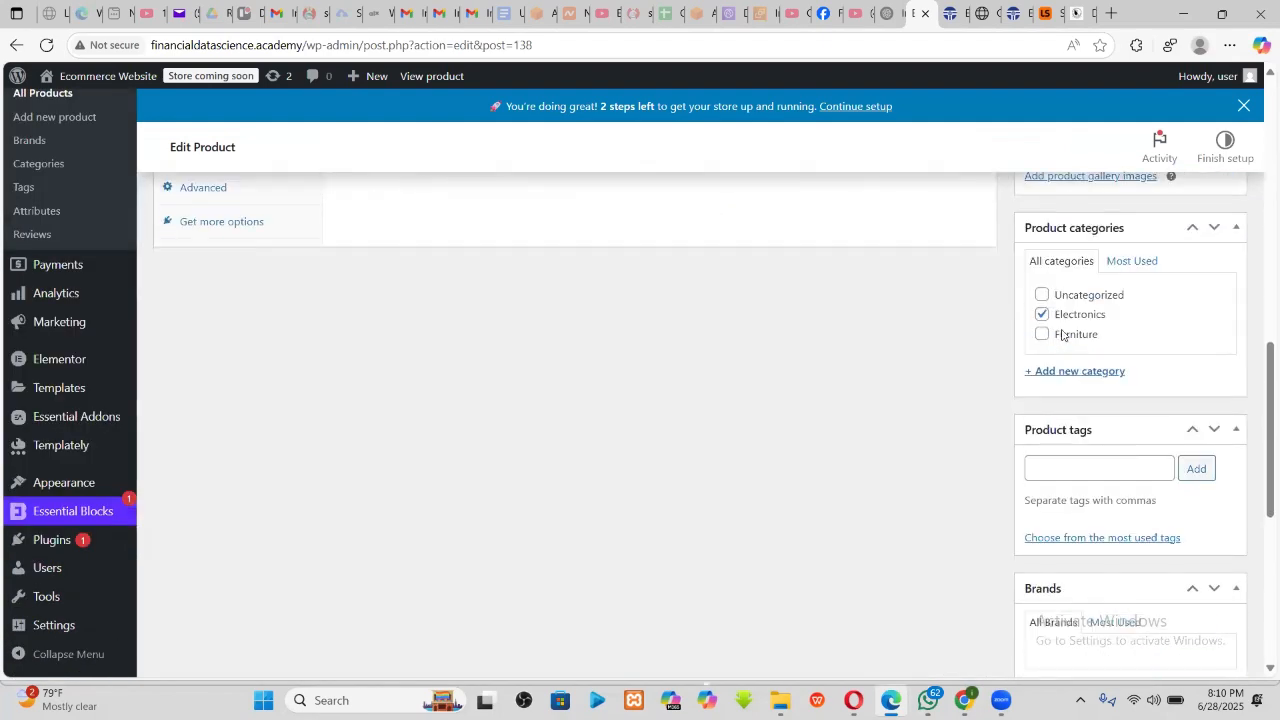
{"action": "left_click", "coordinate": [1042, 314]}
{"action": "left_click", "coordinate": [1042, 335]}
- Look over the remaining settings of the Equipment product and publish it
{"action": "scroll", "coordinate": [1113, 304], "scroll_direction": "up", "scroll_amount": 6}
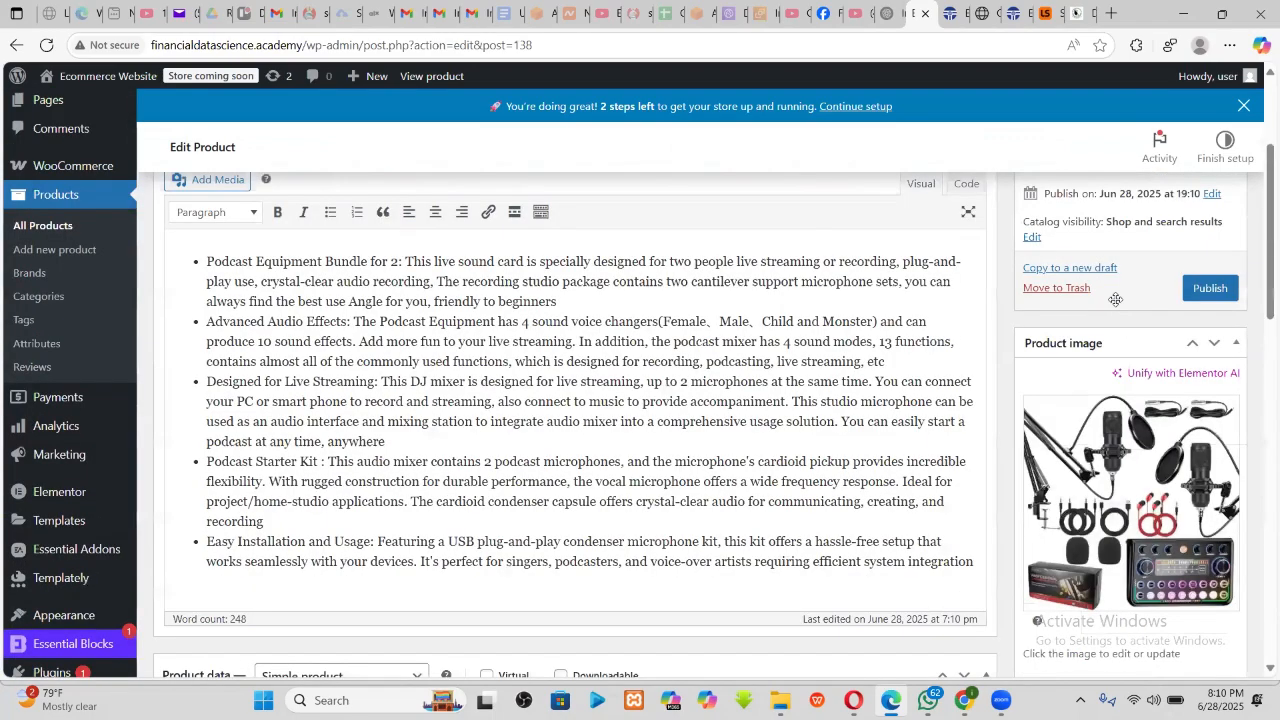
{"action": "scroll", "coordinate": [1114, 302], "scroll_direction": "down", "scroll_amount": 7}
{"action": "scroll", "coordinate": [1114, 304], "scroll_direction": "down", "scroll_amount": 3}
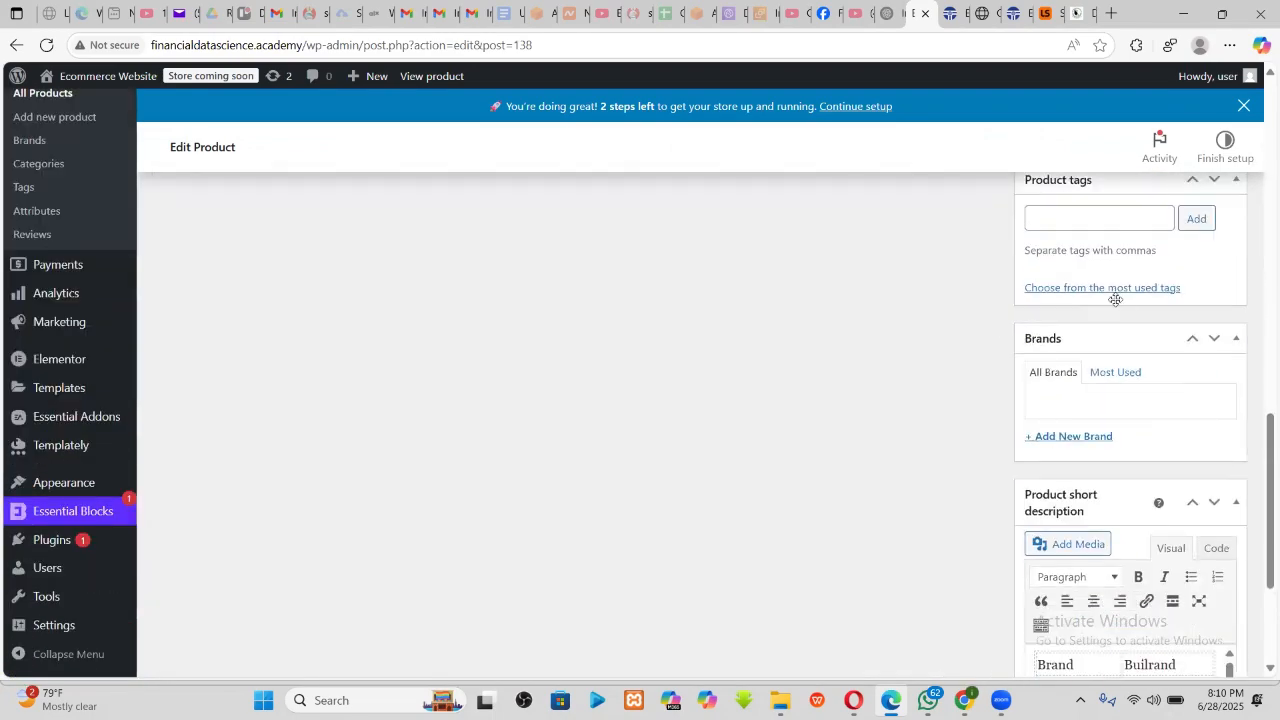
{"action": "scroll", "coordinate": [1114, 296], "scroll_direction": "up", "scroll_amount": 8}
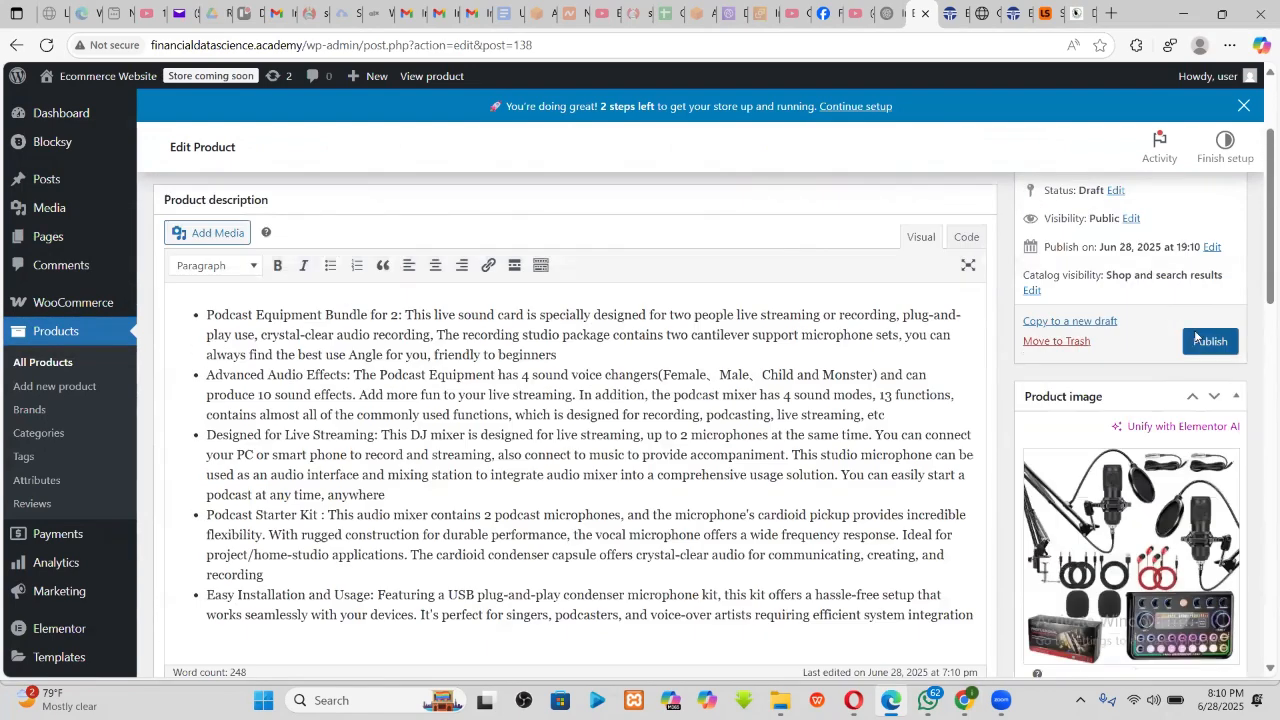
{"action": "left_click", "coordinate": [1200, 339]}
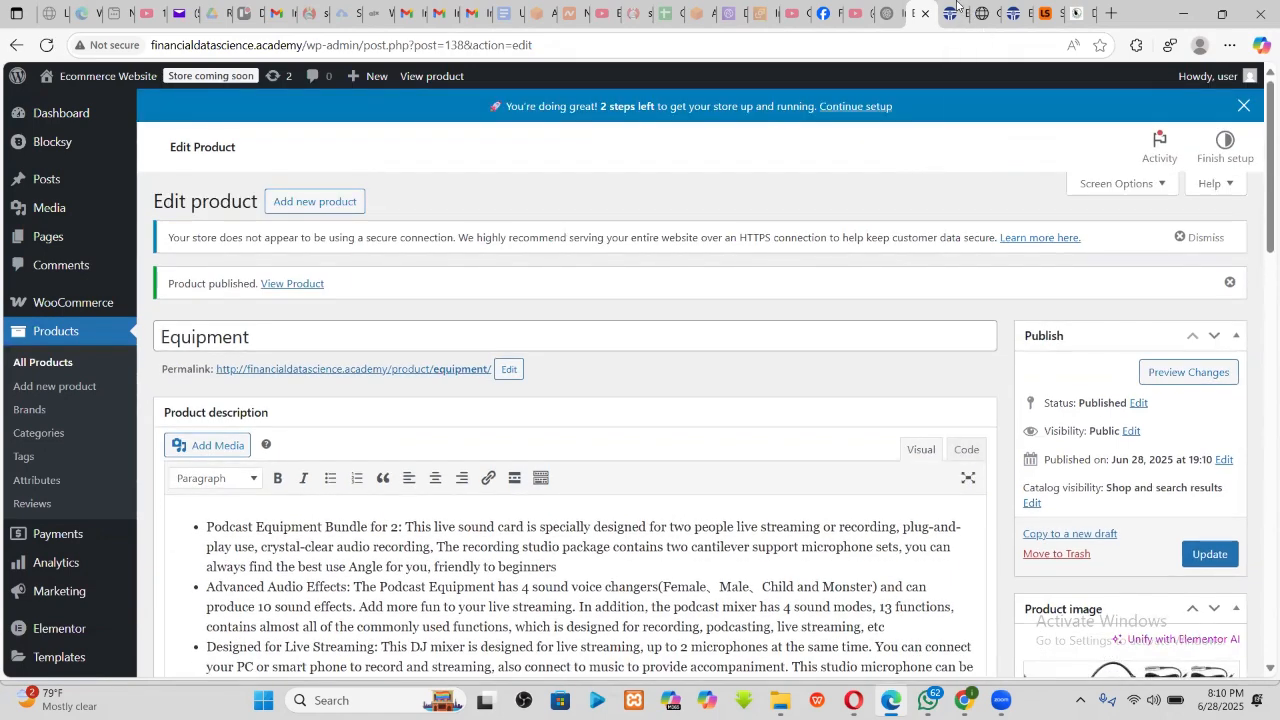
- Compare the New Arrivals section on the store's home page with the one on the Garderobe demo site
{"action": "left_click", "coordinate": [955, 8]}
{"action": "scroll", "coordinate": [596, 270], "scroll_direction": "up", "scroll_amount": 4}
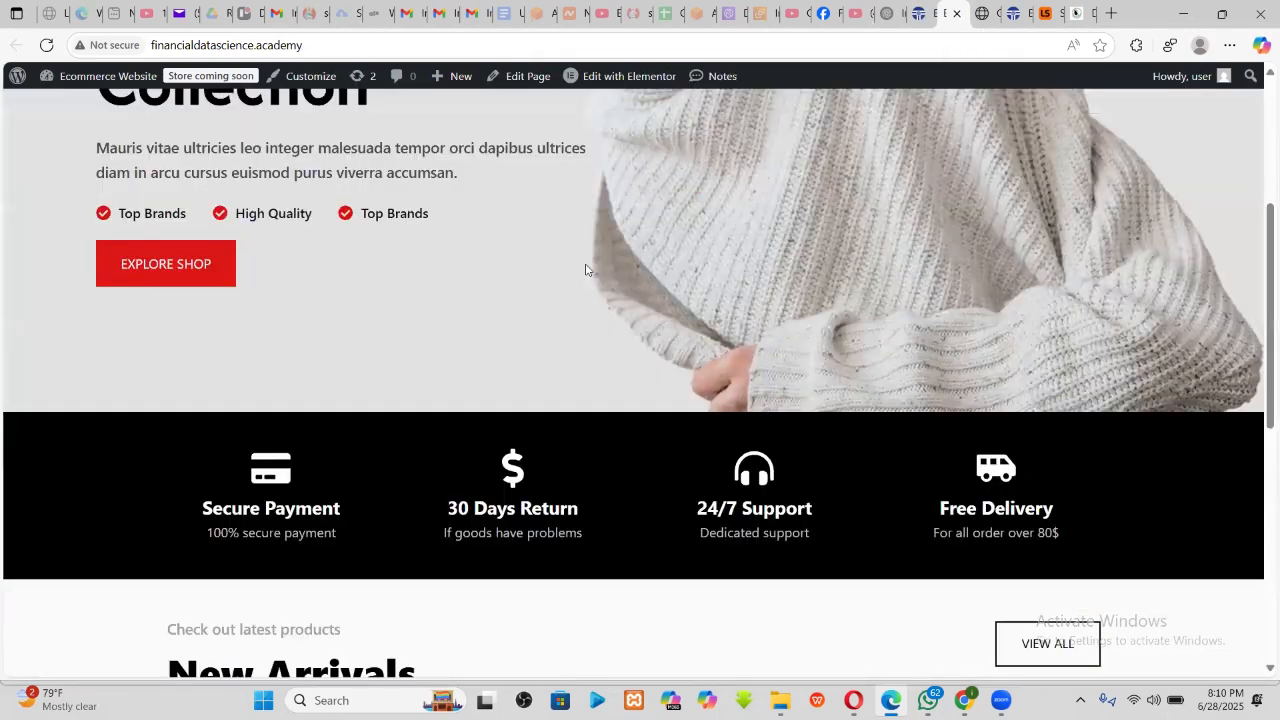
{"action": "scroll", "coordinate": [590, 265], "scroll_direction": "down", "scroll_amount": 5}
{"action": "scroll", "coordinate": [663, 191], "scroll_direction": "up", "scroll_amount": 3}
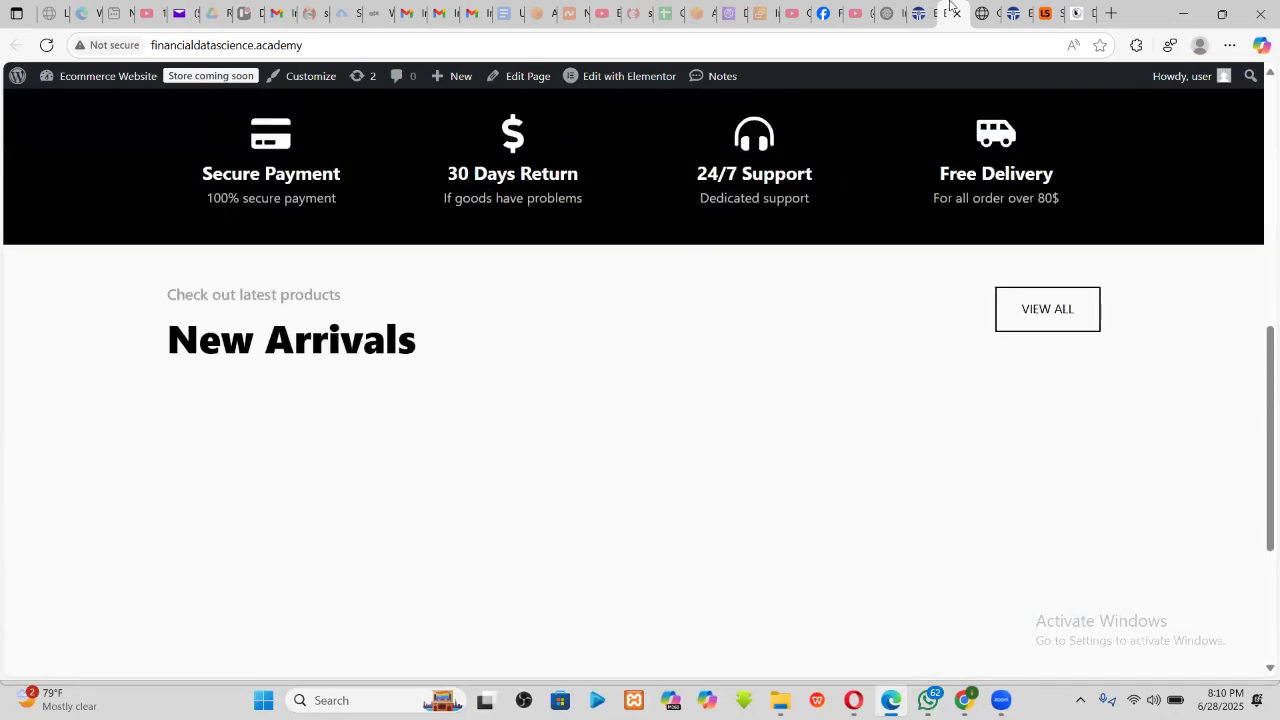
{"action": "left_click", "coordinate": [988, 13]}
{"action": "scroll", "coordinate": [595, 283], "scroll_direction": "down", "scroll_amount": 5}
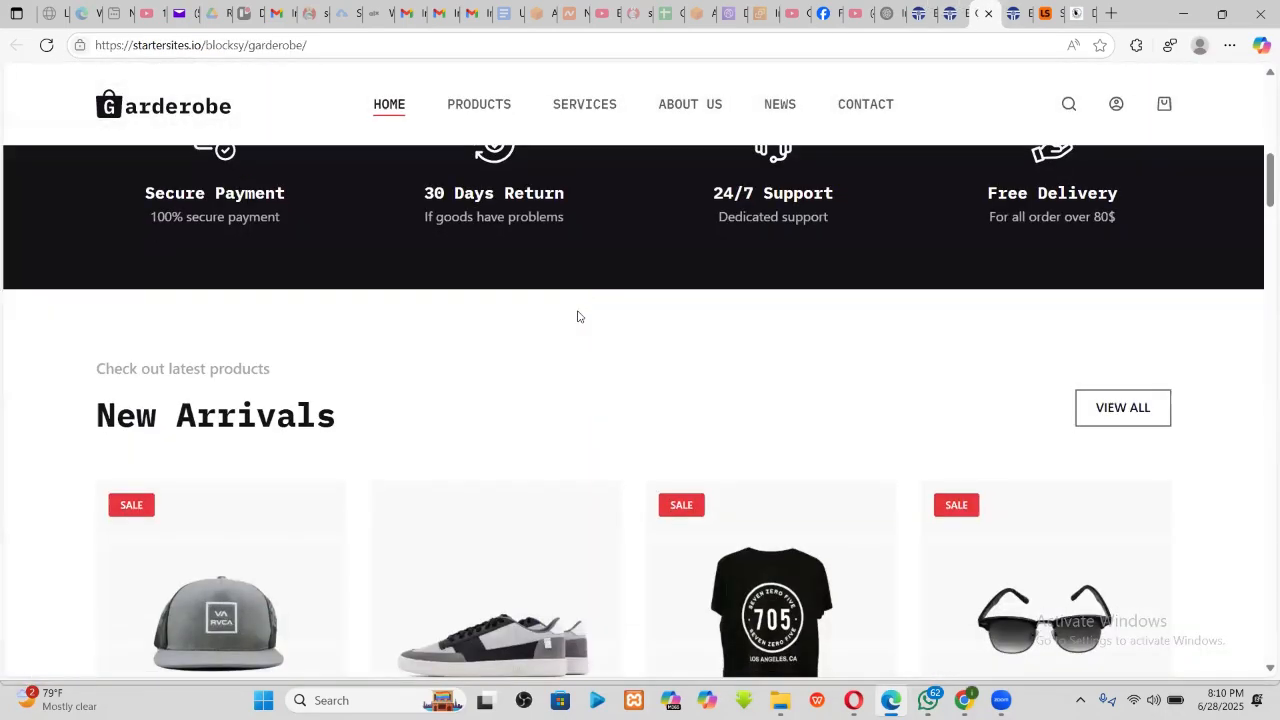
{"action": "scroll", "coordinate": [577, 316], "scroll_direction": "down", "scroll_amount": 2}
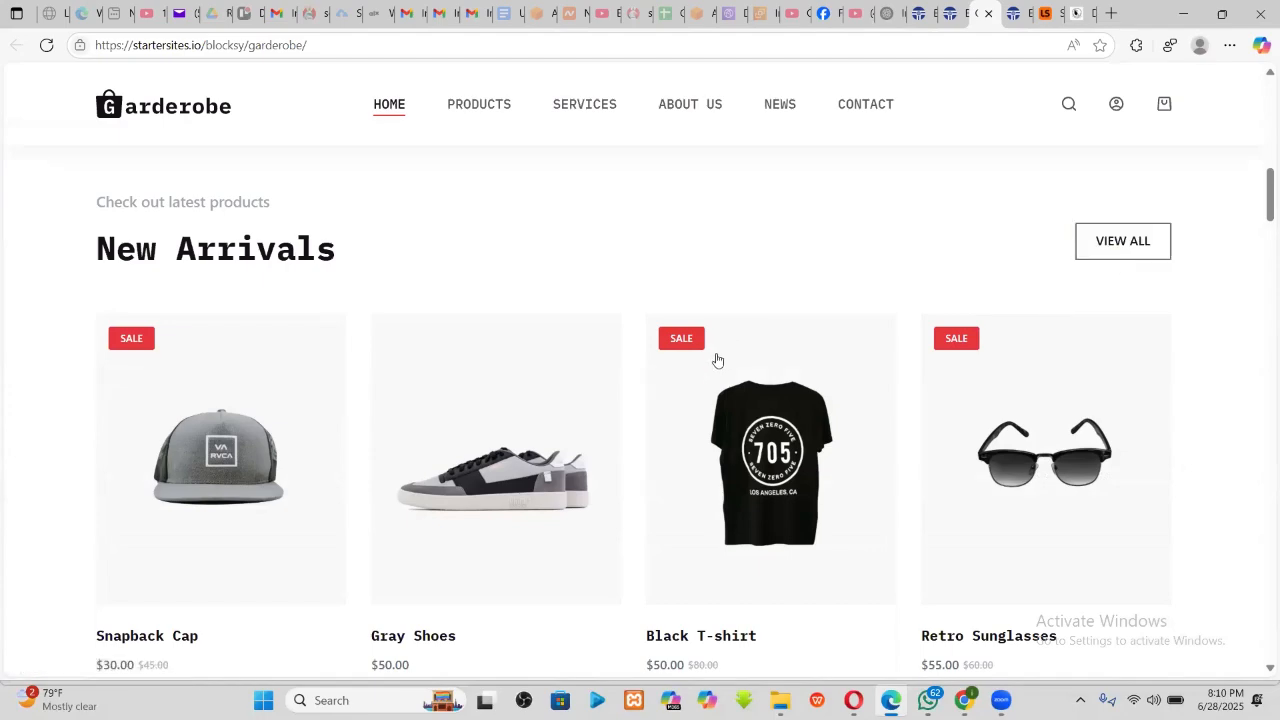
{"action": "scroll", "coordinate": [714, 362], "scroll_direction": "down", "scroll_amount": 3}
{"action": "scroll", "coordinate": [714, 363], "scroll_direction": "down", "scroll_amount": 2}
{"action": "scroll", "coordinate": [400, 354], "scroll_direction": "up", "scroll_amount": 5}
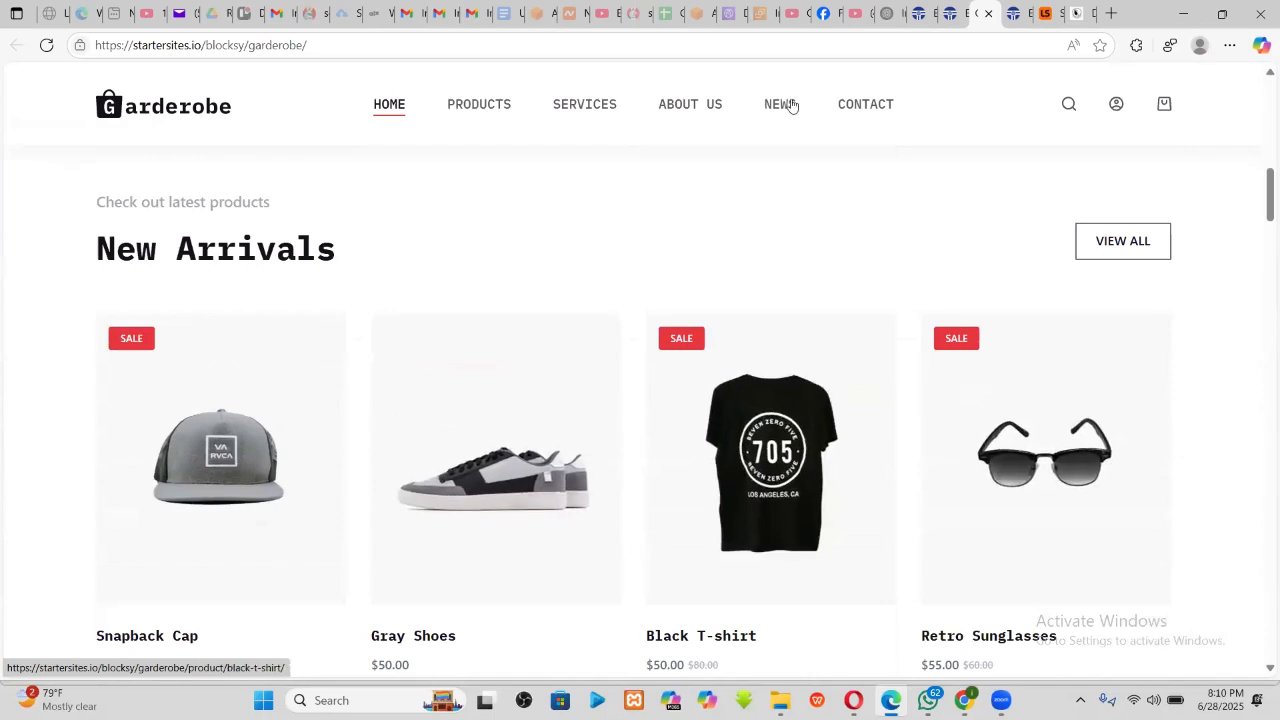
- Go back to the list of all products in the admin and duplicate the VASAGLE Side Table product
{"action": "left_click", "coordinate": [916, 12]}
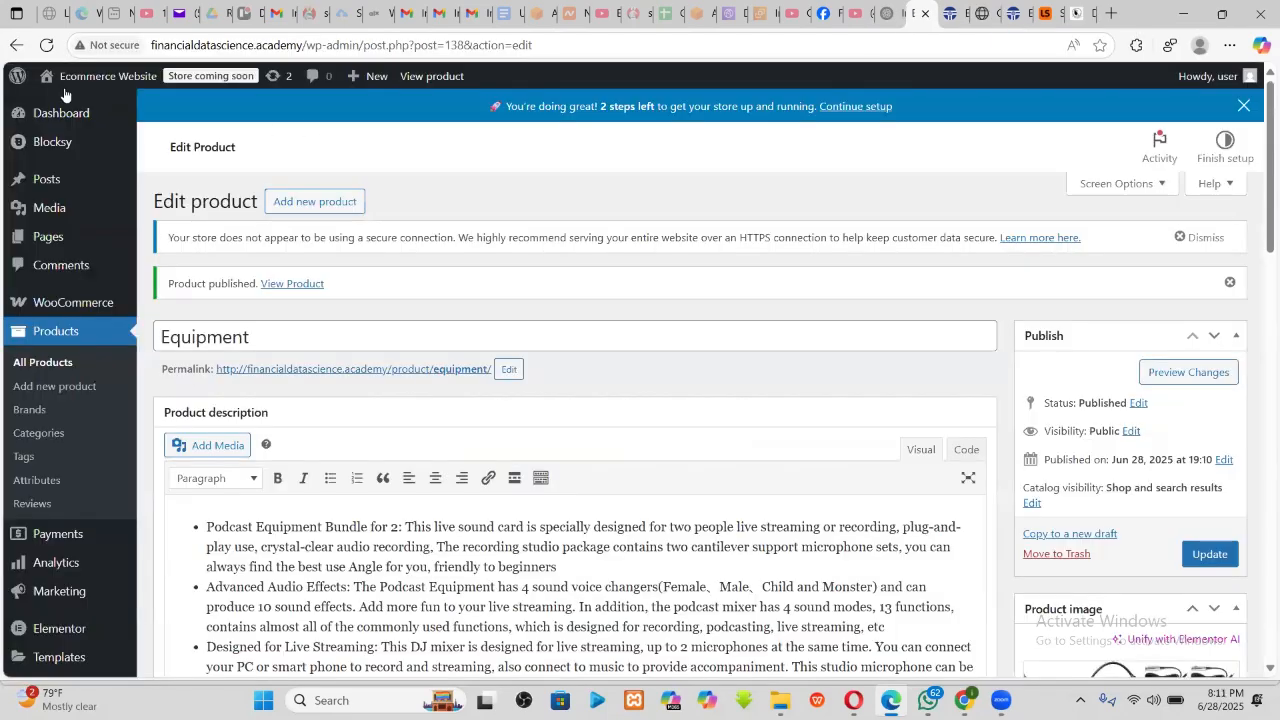
{"action": "left_click", "coordinate": [42, 362]}
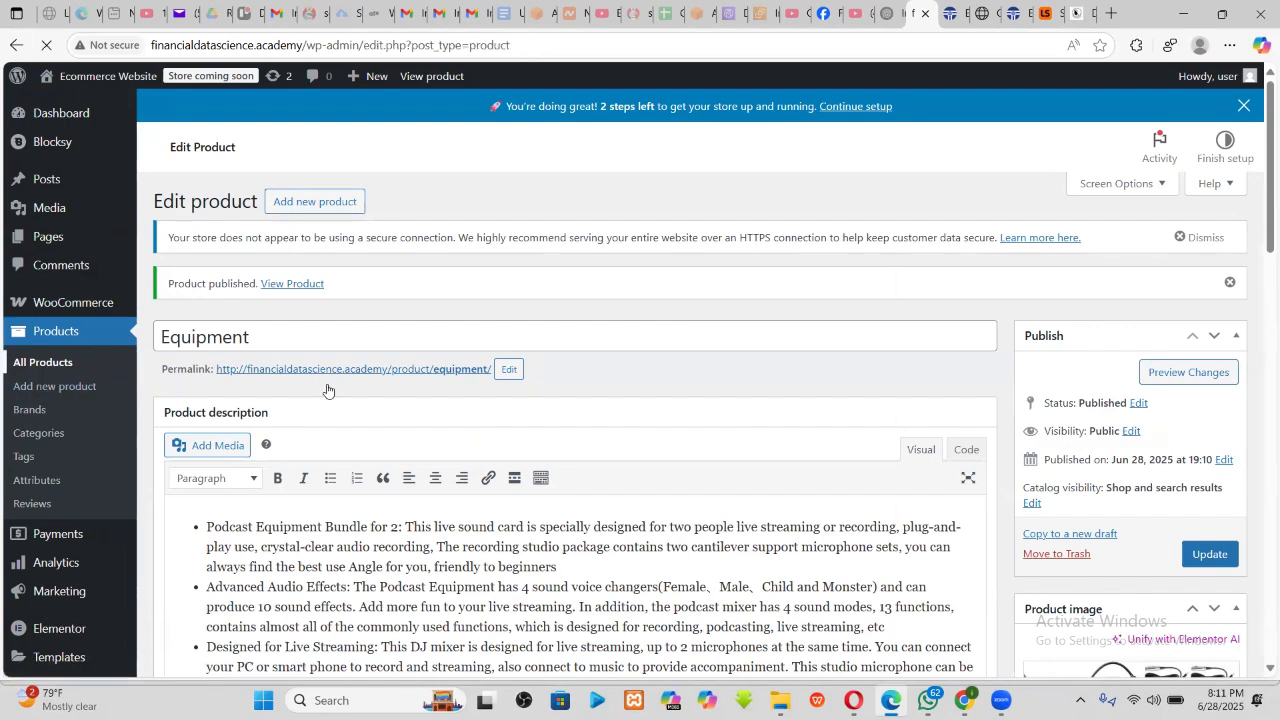
{"action": "scroll", "coordinate": [246, 527], "scroll_direction": "down", "scroll_amount": 3}
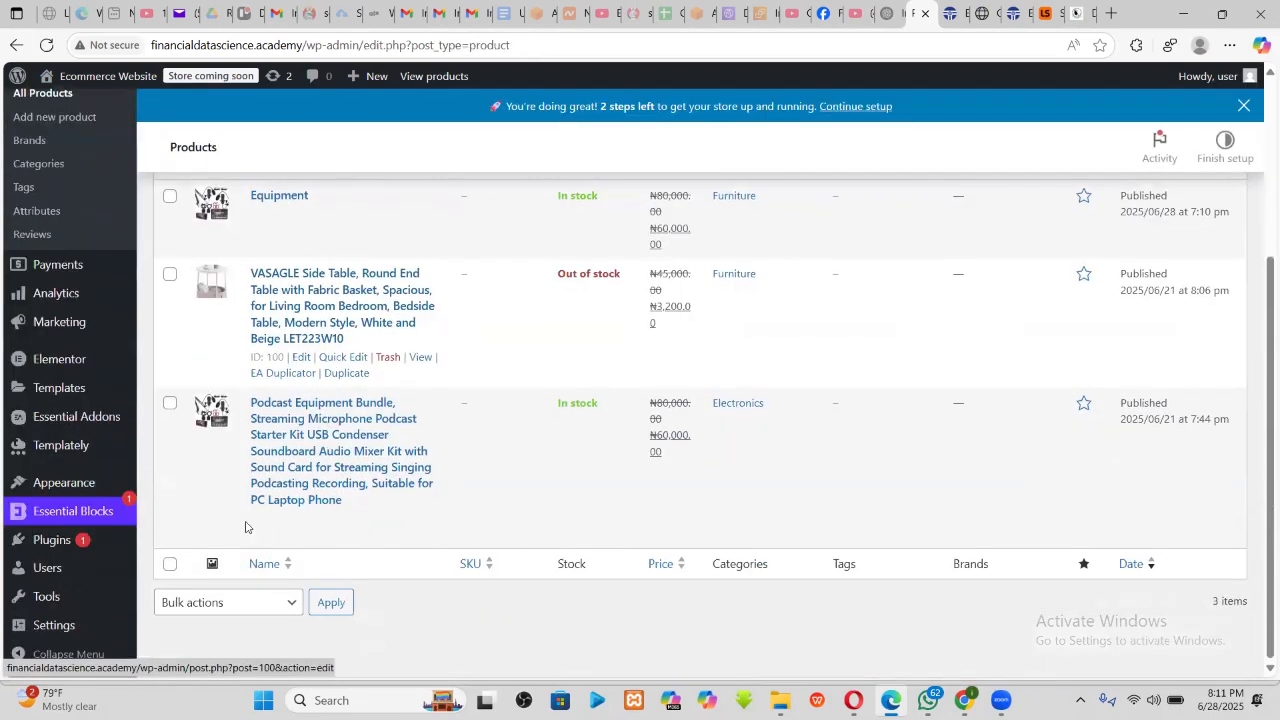
{"action": "scroll", "coordinate": [250, 500], "scroll_direction": "up", "scroll_amount": 3}
{"action": "scroll", "coordinate": [263, 455], "scroll_direction": "down", "scroll_amount": 1}
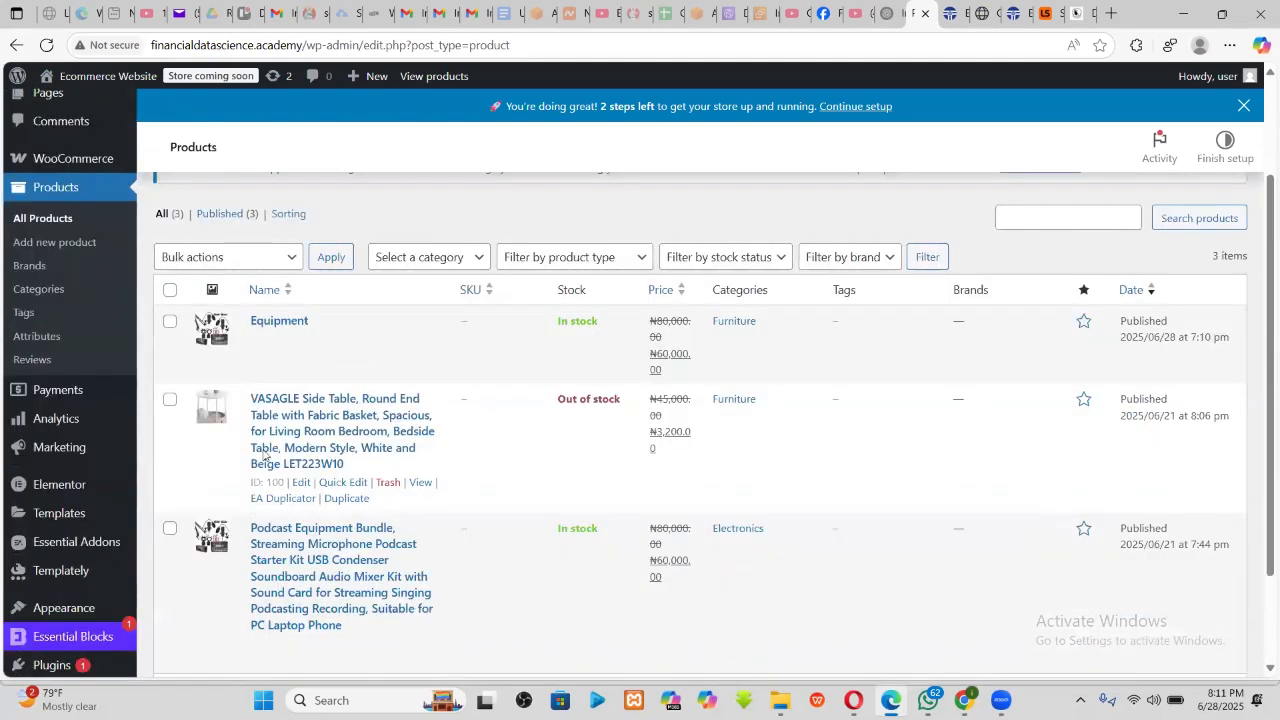
{"action": "scroll", "coordinate": [263, 455], "scroll_direction": "down", "scroll_amount": 1}
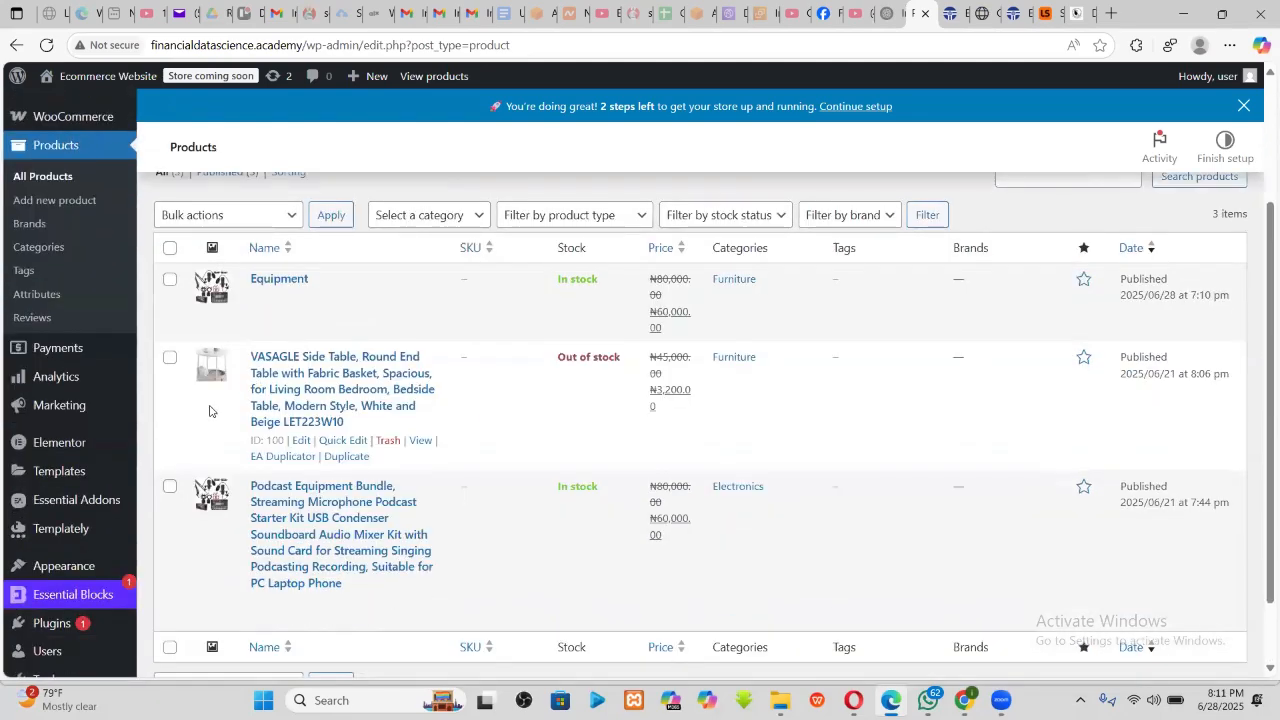
{"action": "left_click", "coordinate": [362, 457]}
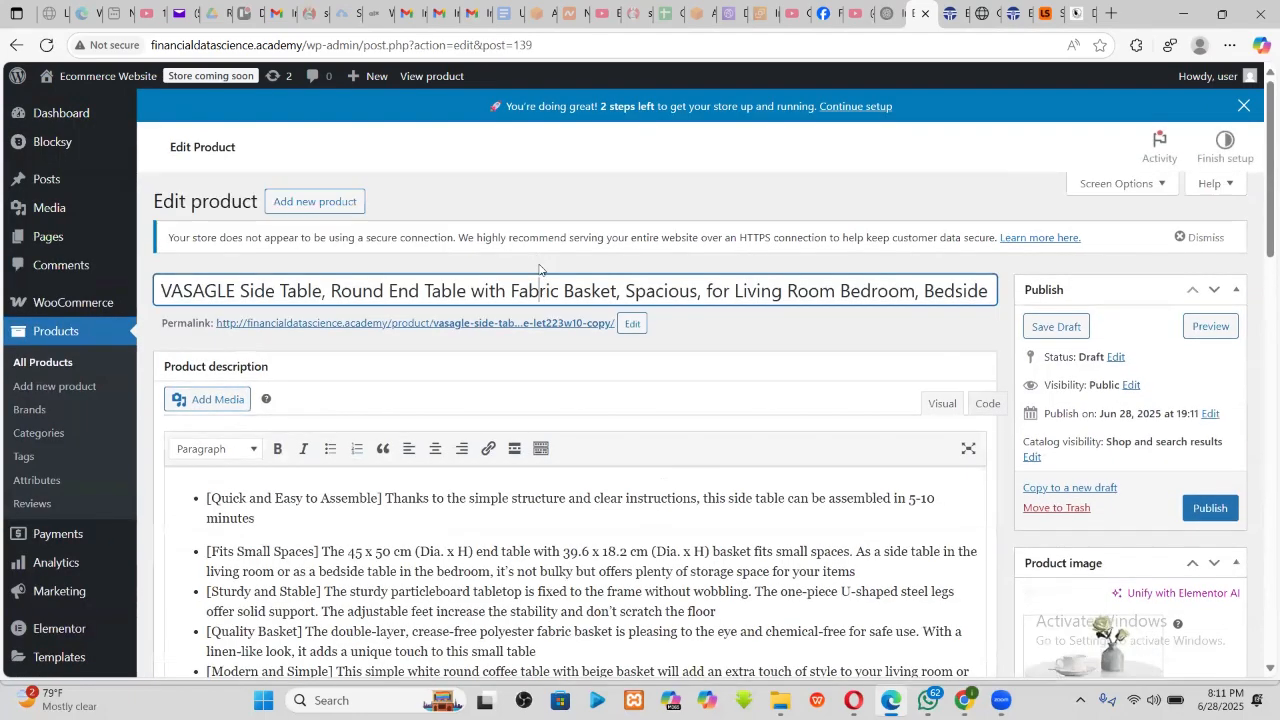
- Replace the duplicated side table product's title with "Basket"
{"action": "left_click", "coordinate": [539, 272]}
{"action": "key", "text": "ctrl+a"}
{"action": "type", "text": "B"}
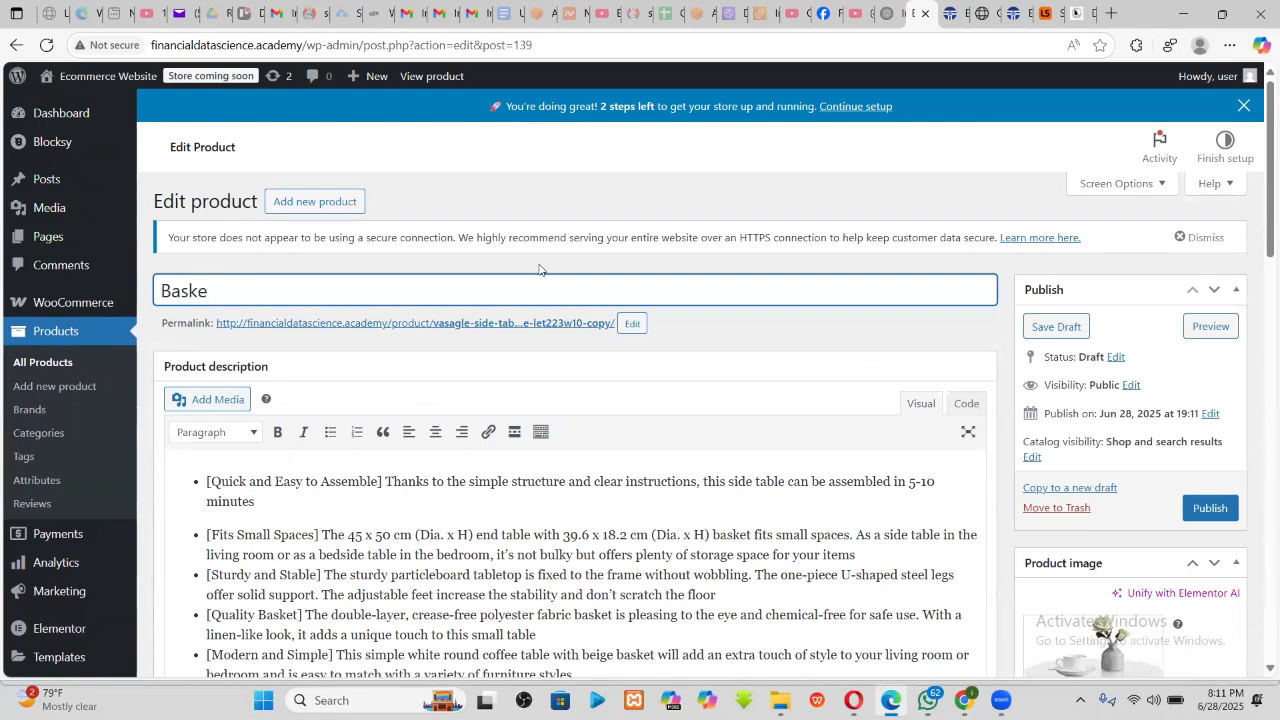
{"action": "type", "text": "asket"}
- Review the Basket product's category, prices and images, and publish it
{"action": "scroll", "coordinate": [1230, 318], "scroll_direction": "down", "scroll_amount": 15}
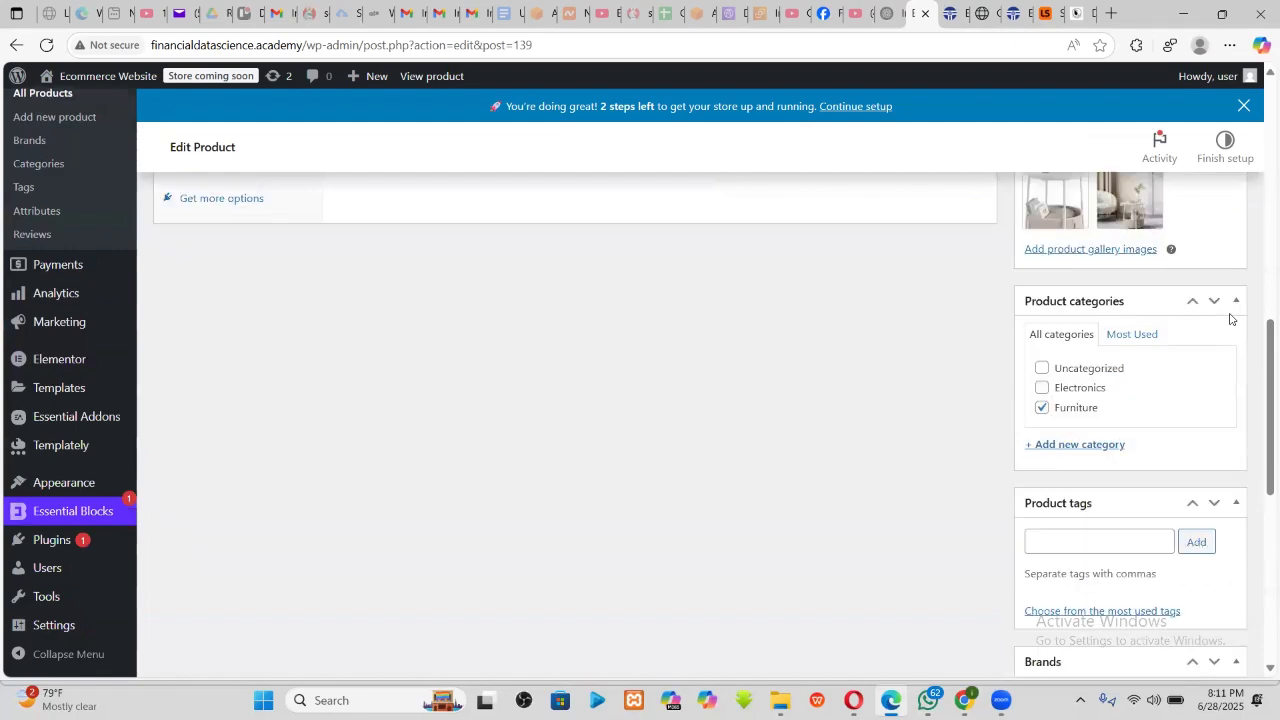
{"action": "scroll", "coordinate": [1230, 318], "scroll_direction": "up", "scroll_amount": 12}
{"action": "scroll", "coordinate": [1207, 263], "scroll_direction": "down", "scroll_amount": 5}
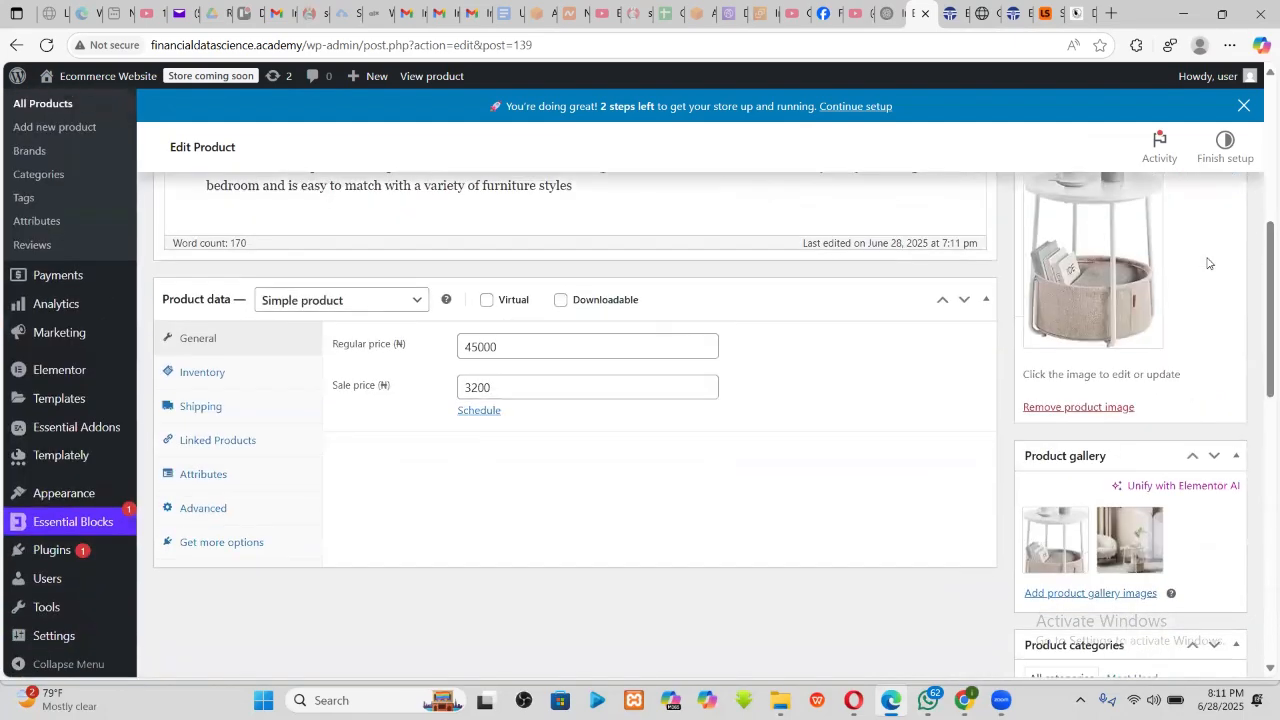
{"action": "scroll", "coordinate": [1207, 263], "scroll_direction": "up", "scroll_amount": 5}
{"action": "left_click", "coordinate": [1204, 420]}
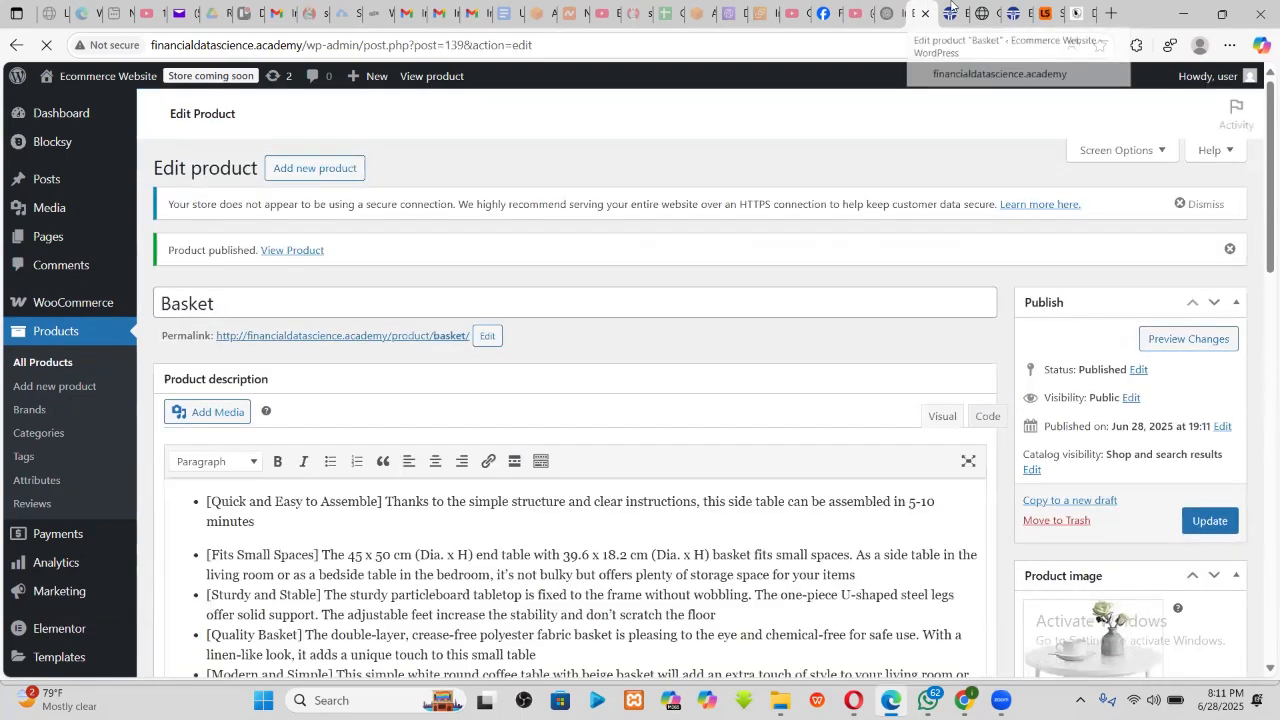
- Return to the store's home page and view its header and hero banner
{"action": "left_click", "coordinate": [950, 13]}
{"action": "scroll", "coordinate": [537, 371], "scroll_direction": "up", "scroll_amount": 5}
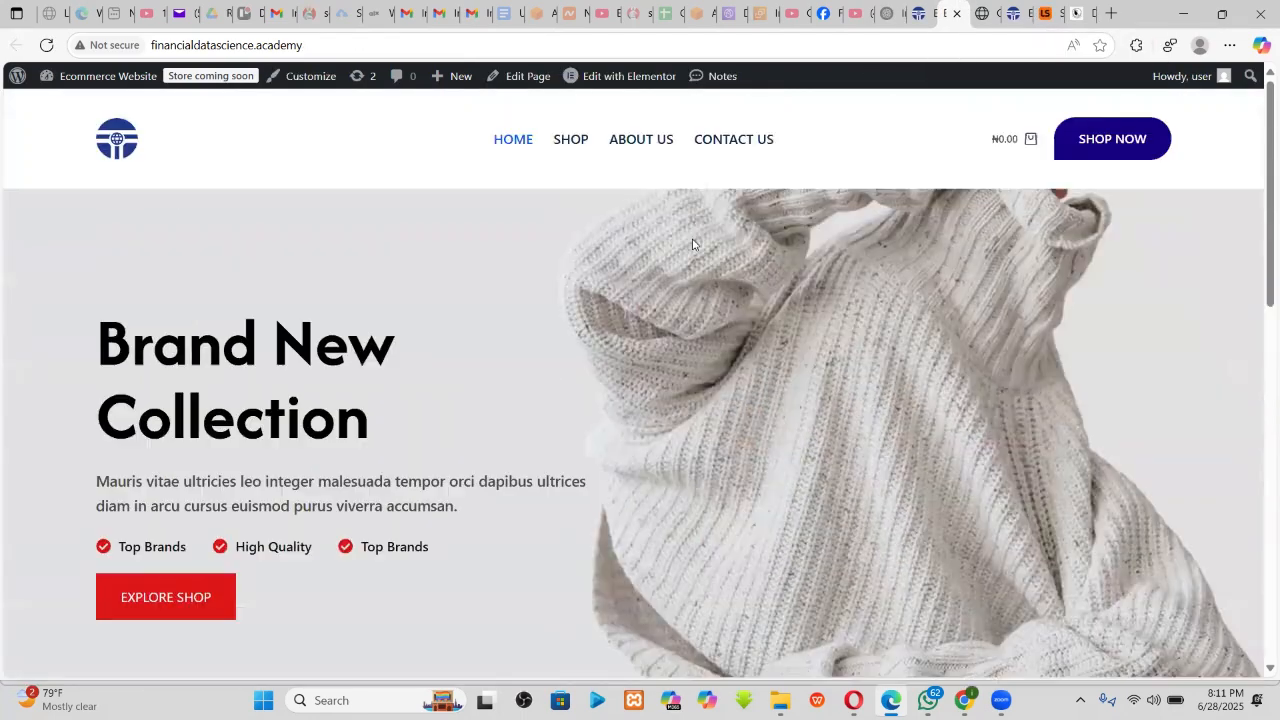
{"action": "left_click", "coordinate": [981, 11]}
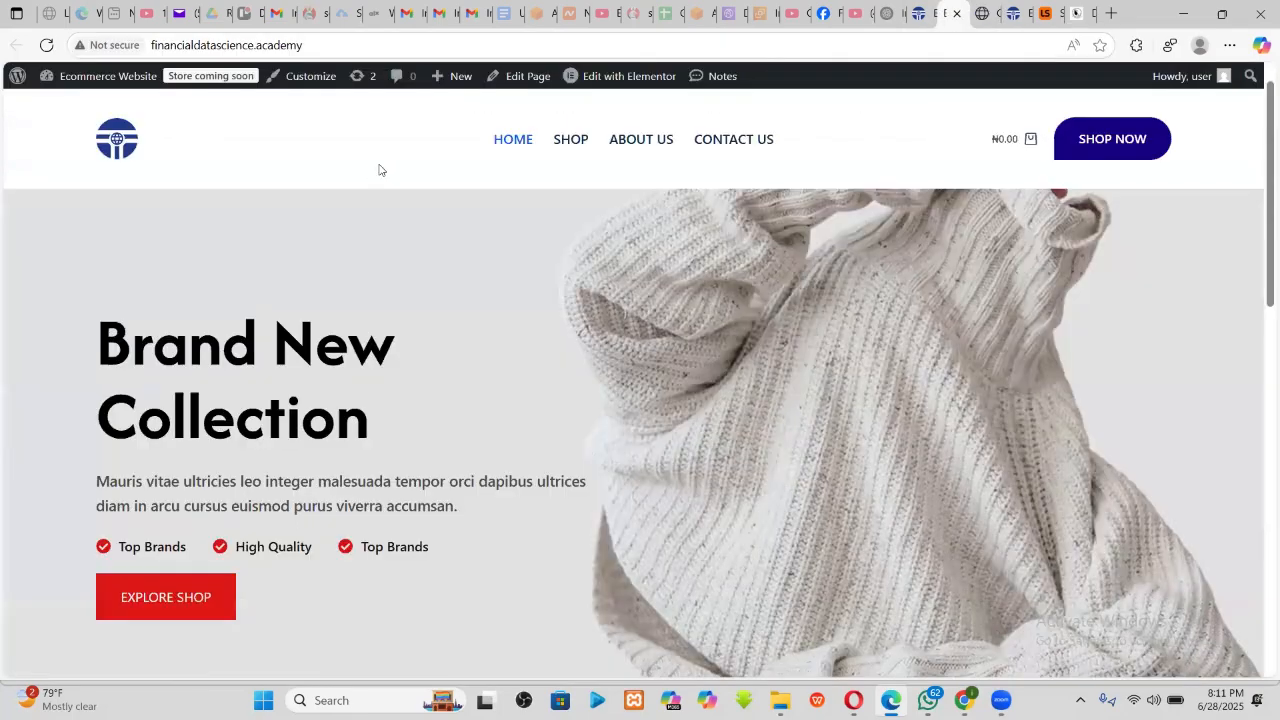
{"action": "left_click", "coordinate": [946, 12]}
{"action": "right_click", "coordinate": [603, 72]}
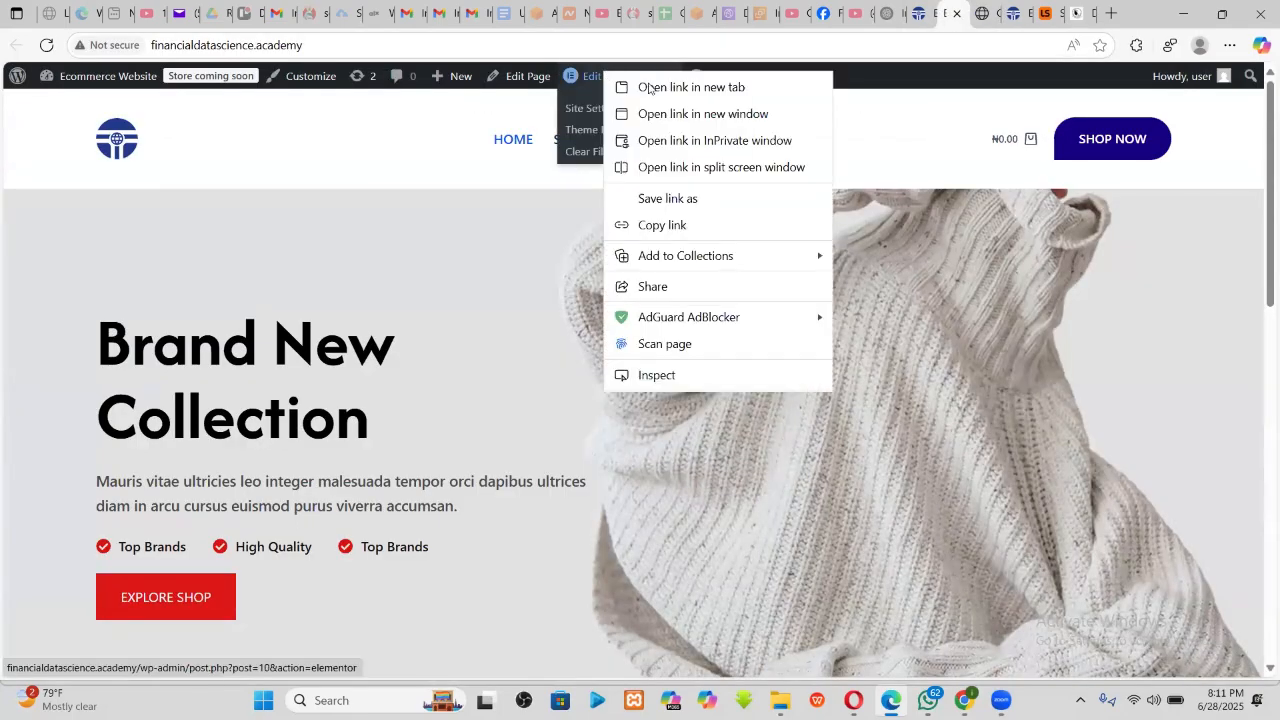
{"action": "left_click", "coordinate": [883, 107]}
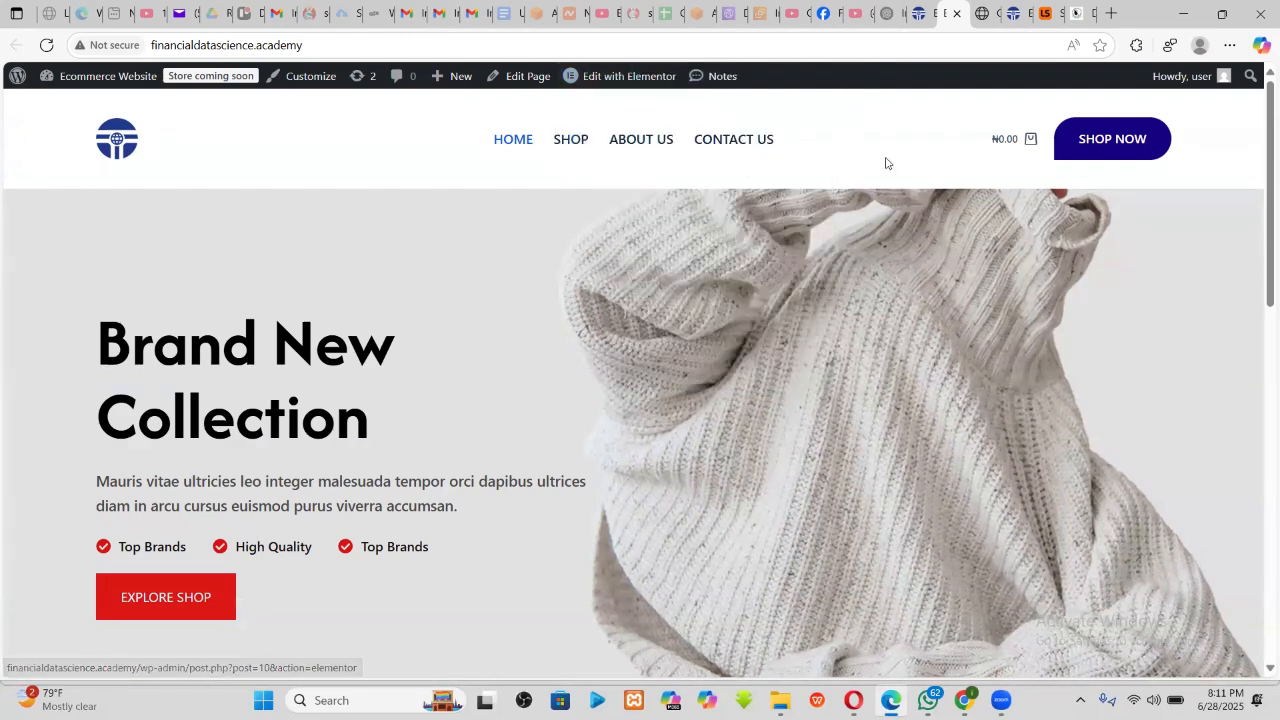
- Check the store's Shop page and the New Arrivals section of its home page
{"action": "left_click", "coordinate": [558, 139]}
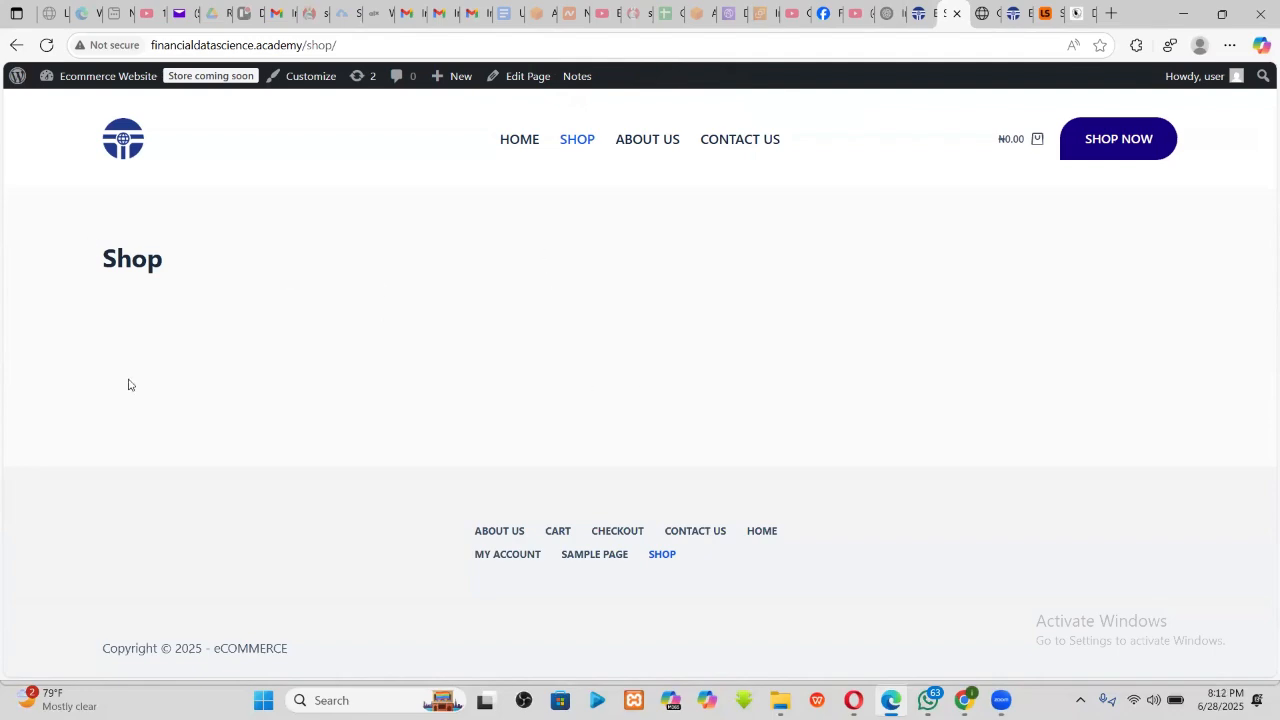
{"action": "left_click", "coordinate": [511, 137]}
{"action": "scroll", "coordinate": [661, 397], "scroll_direction": "down", "scroll_amount": 8}
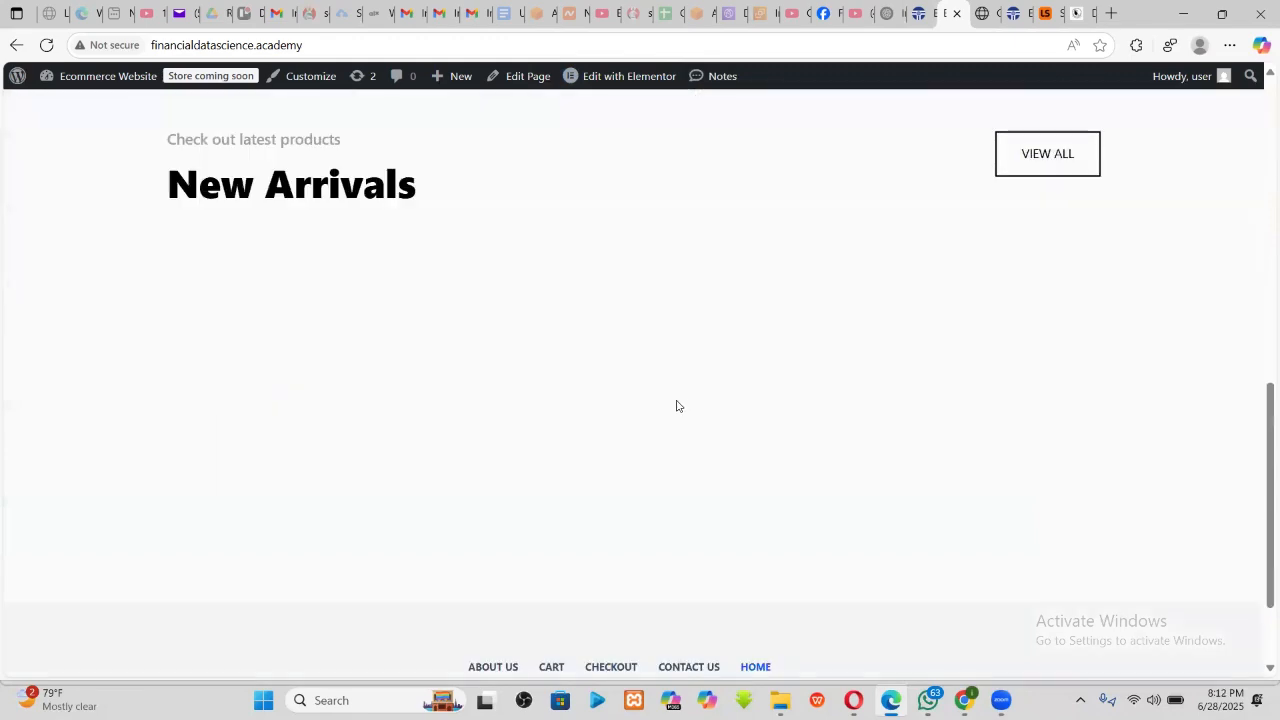
{"action": "scroll", "coordinate": [677, 406], "scroll_direction": "up", "scroll_amount": 4}
- Examine the New Arrivals, category and Popular Products sections of the Garderobe demo and compare them with the store's home page
{"action": "left_click", "coordinate": [980, 13]}
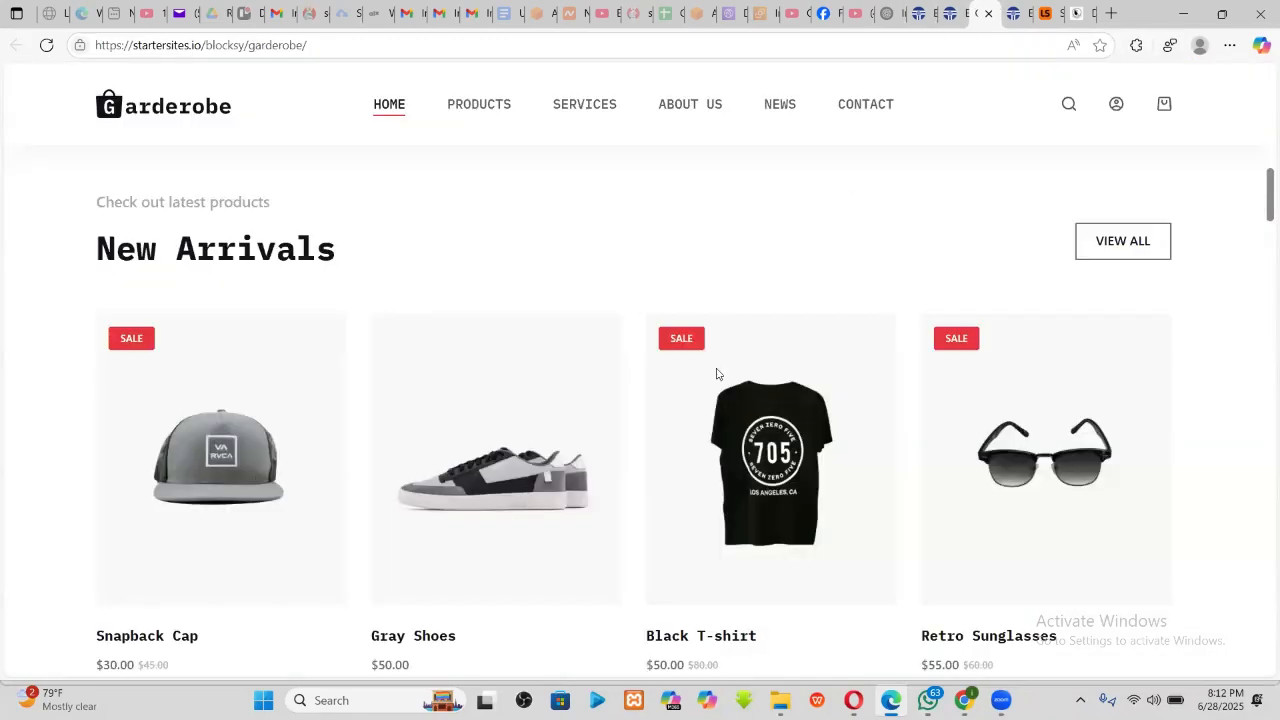
{"action": "scroll", "coordinate": [647, 348], "scroll_direction": "down", "scroll_amount": 4}
{"action": "scroll", "coordinate": [647, 348], "scroll_direction": "down", "scroll_amount": 5}
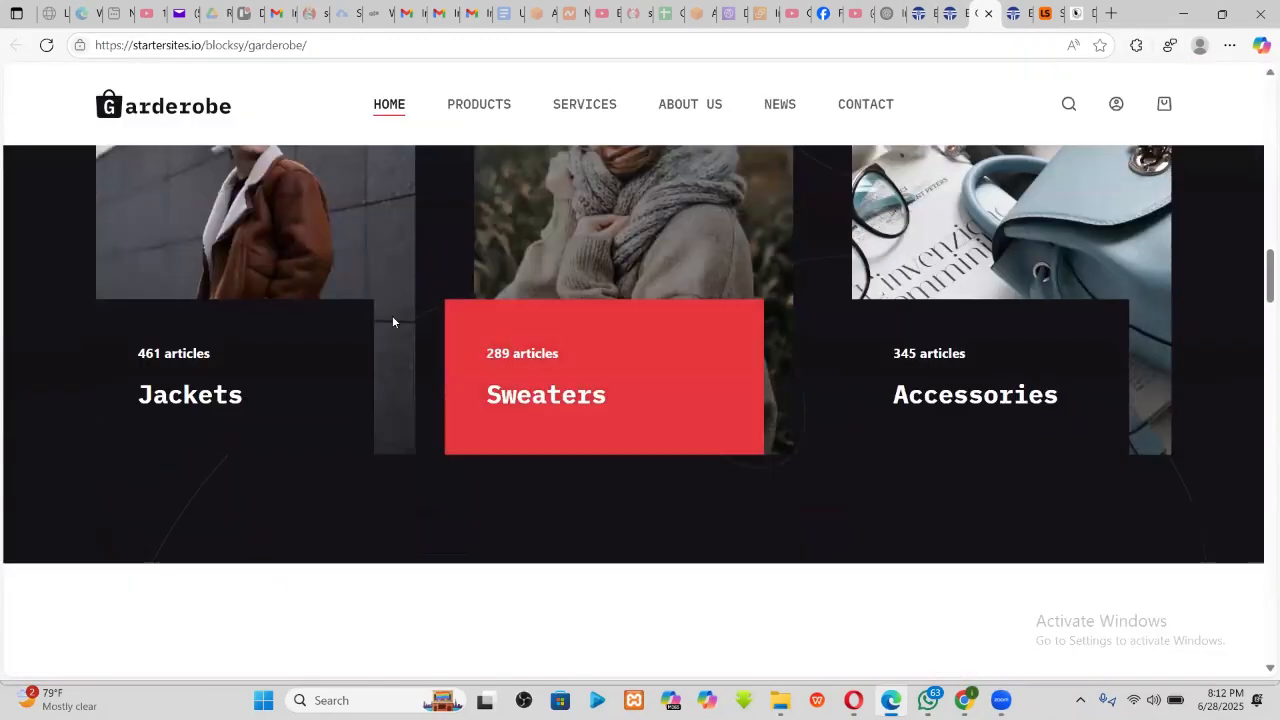
{"action": "scroll", "coordinate": [880, 437], "scroll_direction": "down", "scroll_amount": 5}
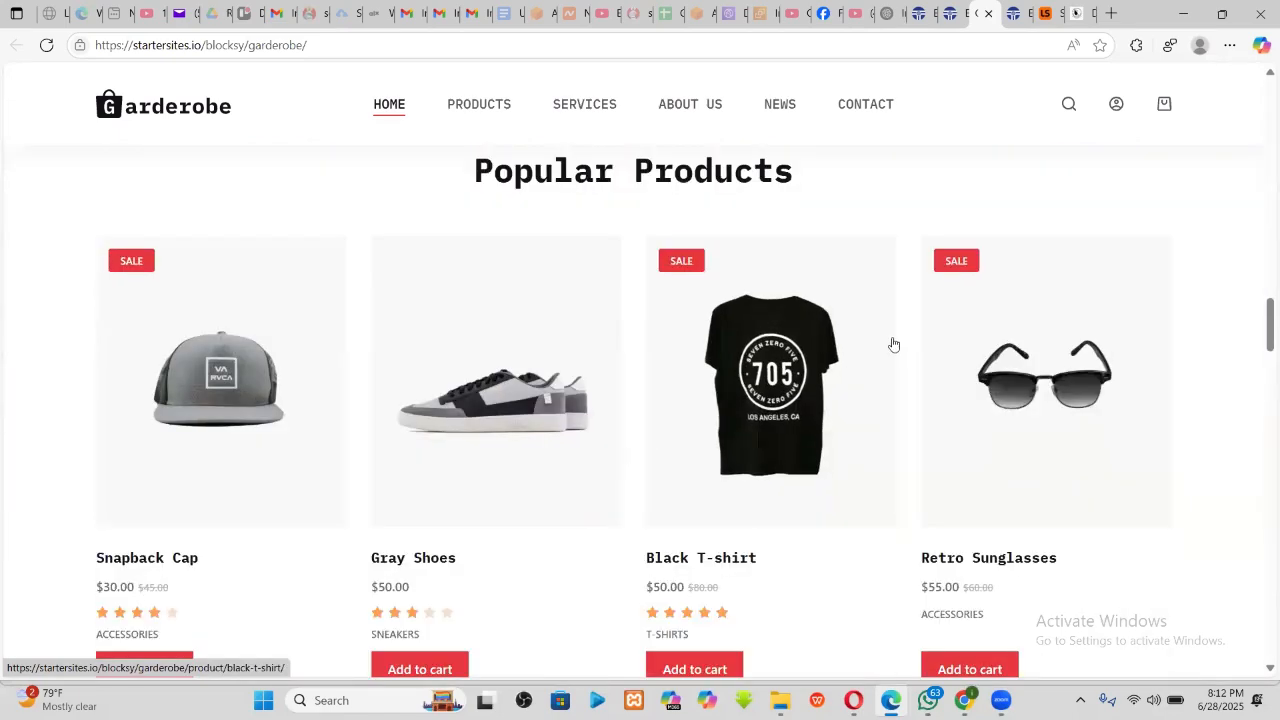
{"action": "scroll", "coordinate": [891, 343], "scroll_direction": "up", "scroll_amount": 7}
{"action": "scroll", "coordinate": [810, 316], "scroll_direction": "up", "scroll_amount": 5}
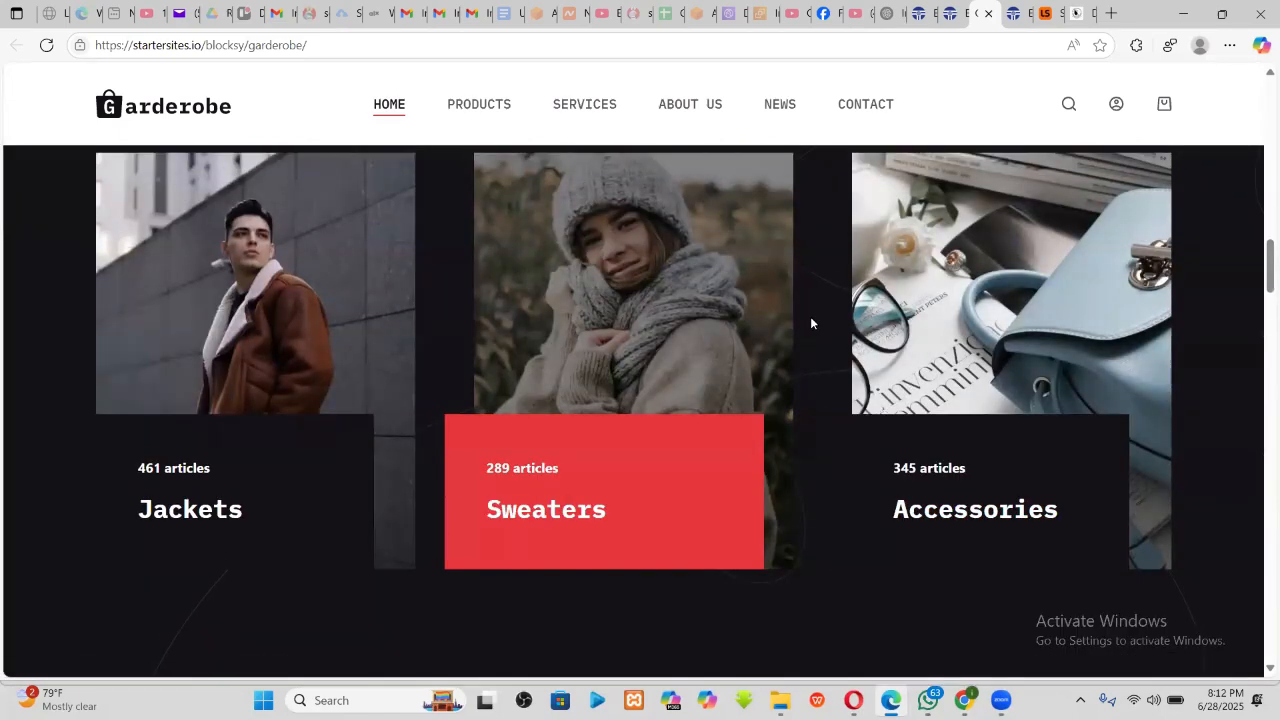
{"action": "mouse_move", "coordinate": [952, 7]}
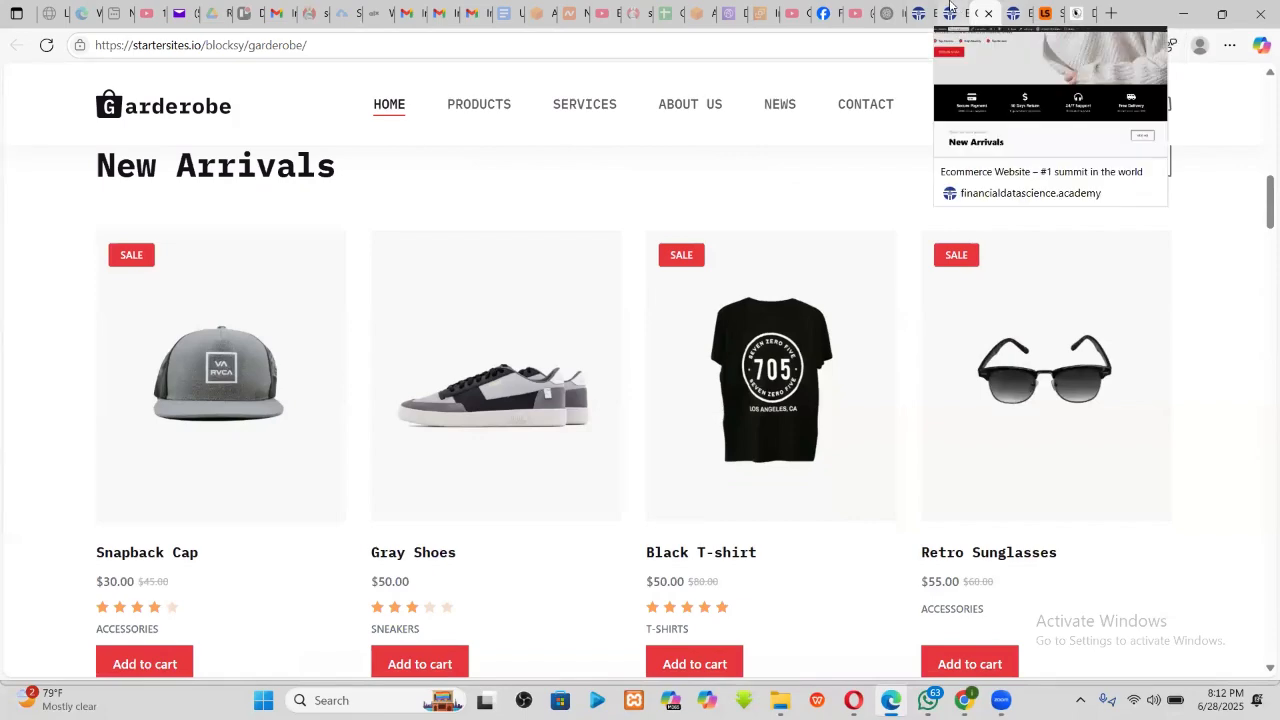
{"action": "left_click", "coordinate": [952, 10]}
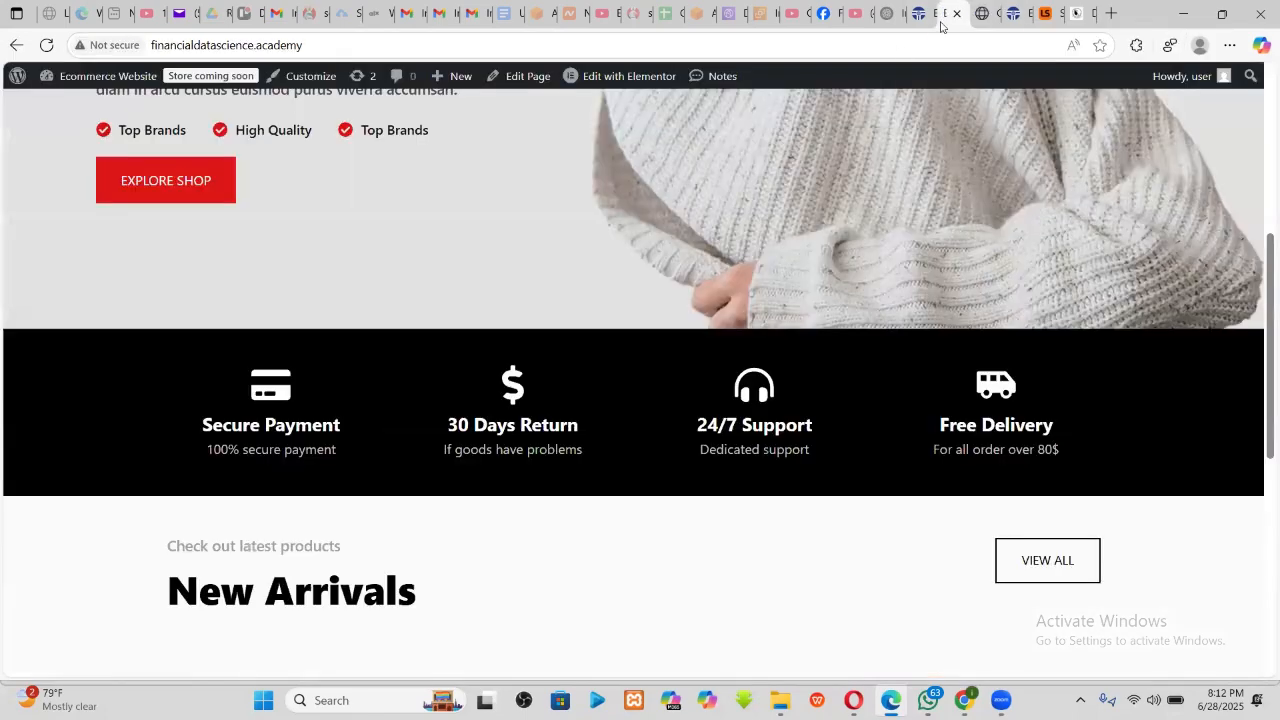
{"action": "left_click", "coordinate": [978, 13]}
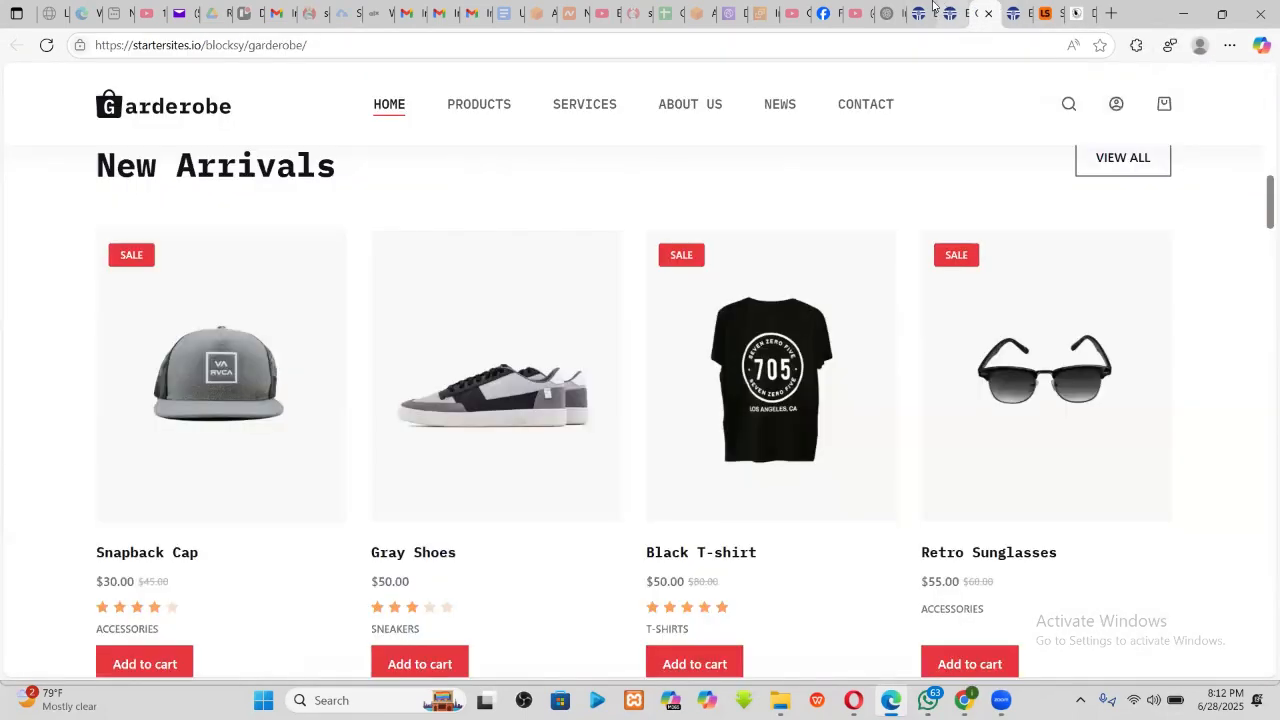
{"action": "left_click", "coordinate": [945, 10]}
- Open the Home page from the admin's list of pages in Elementor in a new browser tab
{"action": "left_click", "coordinate": [916, 12]}
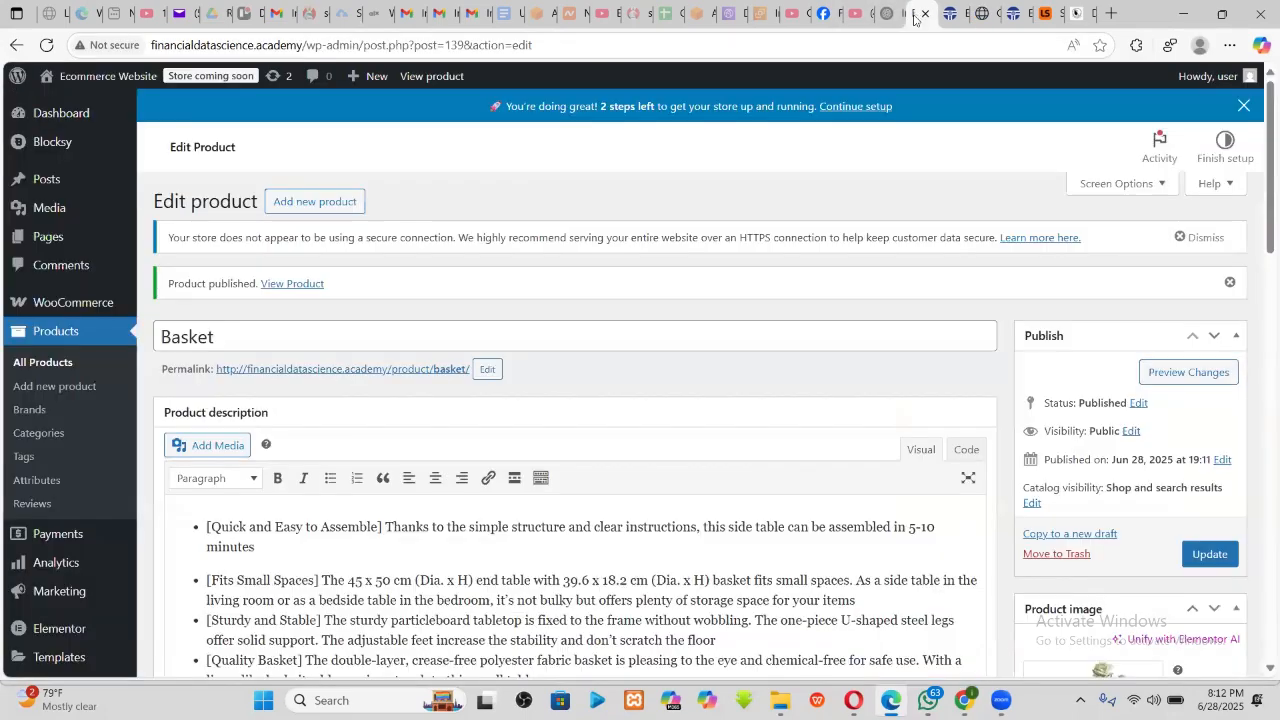
{"action": "left_click", "coordinate": [57, 235]}
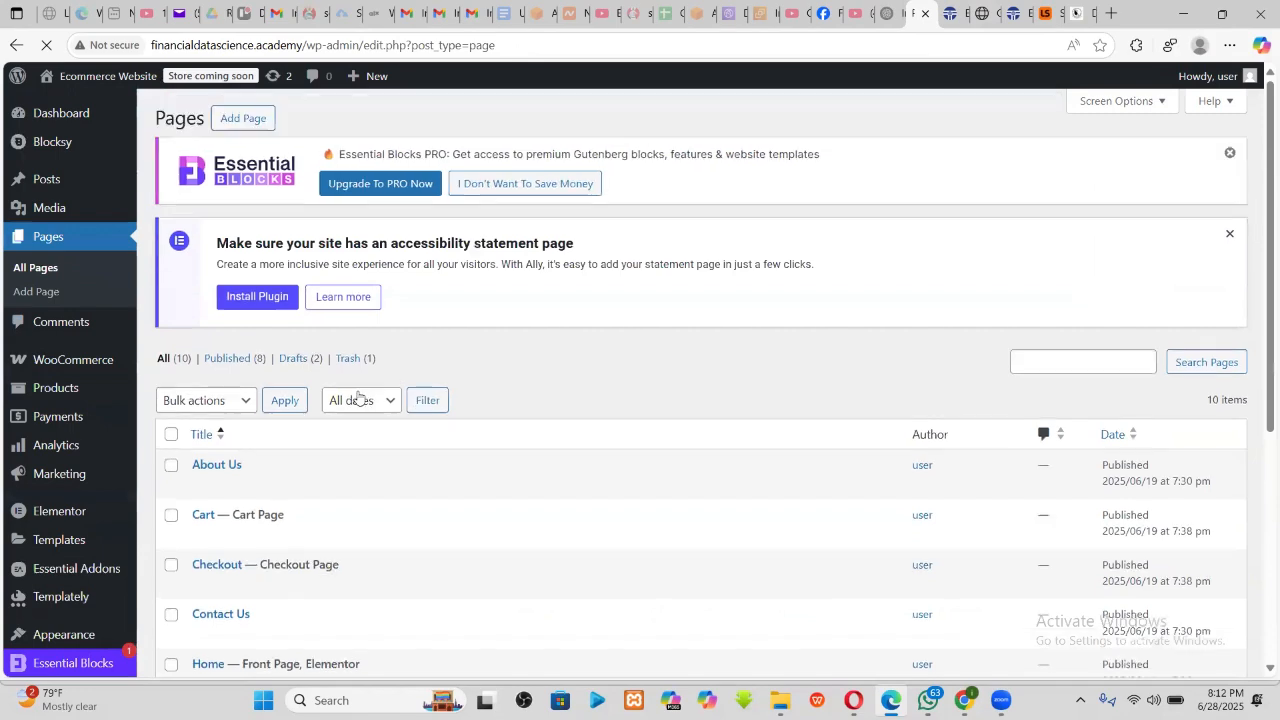
{"action": "scroll", "coordinate": [330, 410], "scroll_direction": "down", "scroll_amount": 1}
{"action": "scroll", "coordinate": [282, 424], "scroll_direction": "down", "scroll_amount": 3}
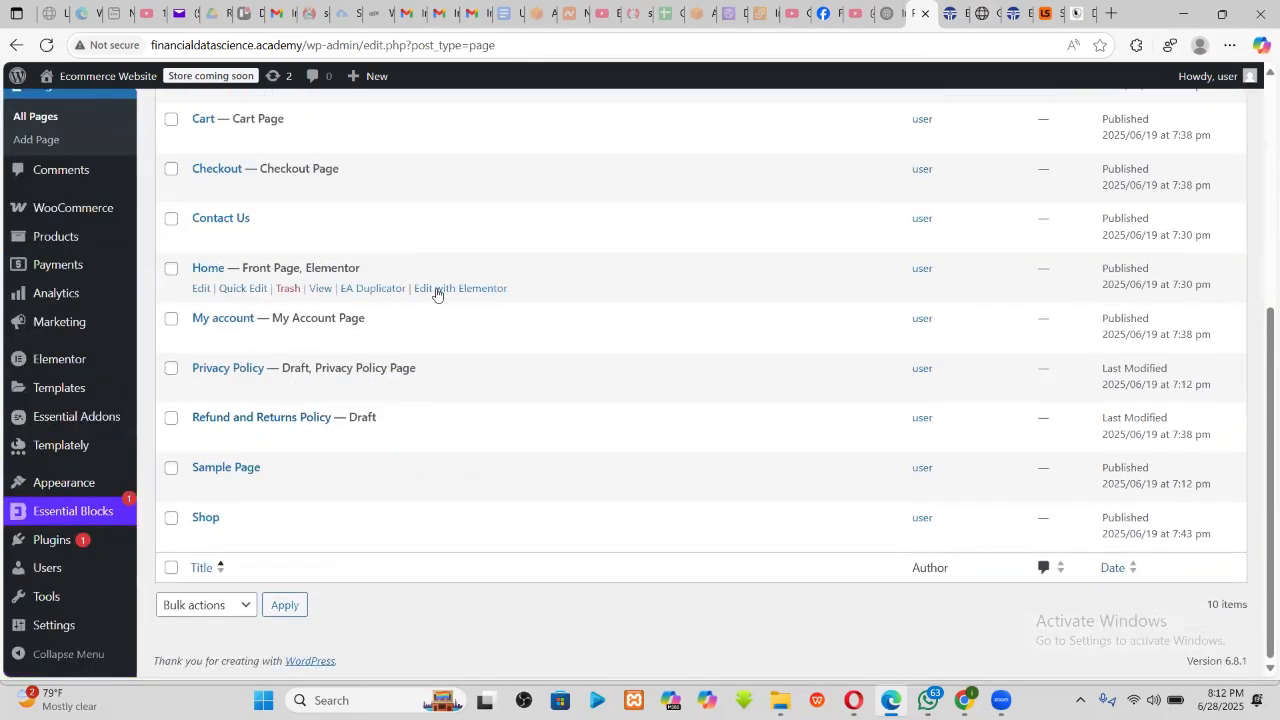
{"action": "left_click", "coordinate": [440, 289]}
{"action": "right_click", "coordinate": [440, 290]}
{"action": "left_click", "coordinate": [507, 306]}
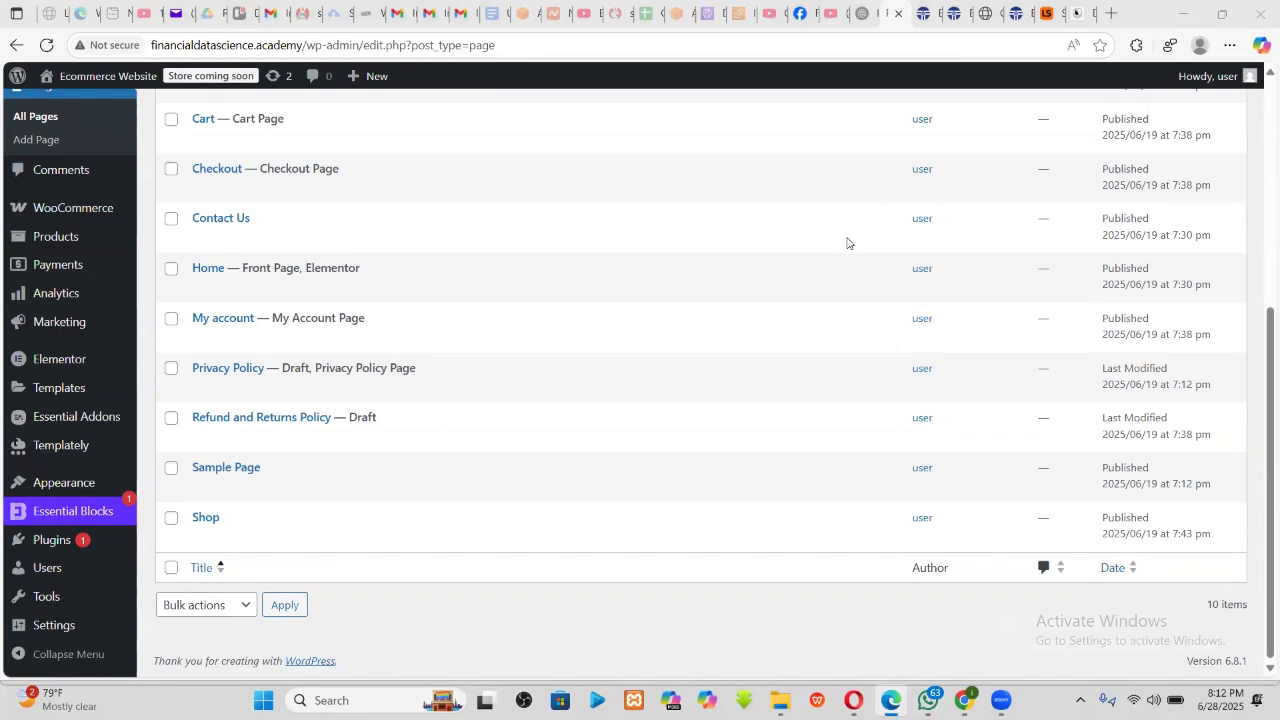
{"action": "left_click", "coordinate": [900, 14]}
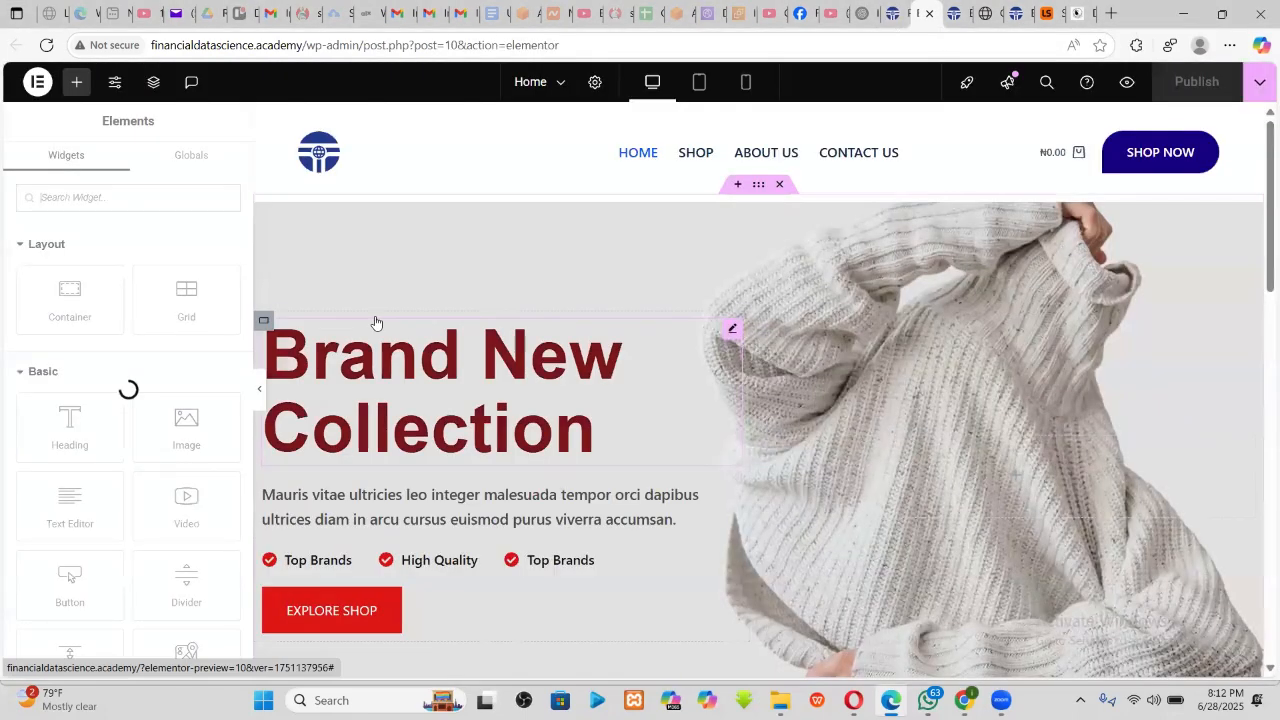
- Link the VIEW ALL button in the New Arrivals section to the Shop page
{"action": "scroll", "coordinate": [692, 340], "scroll_direction": "down", "scroll_amount": 4}
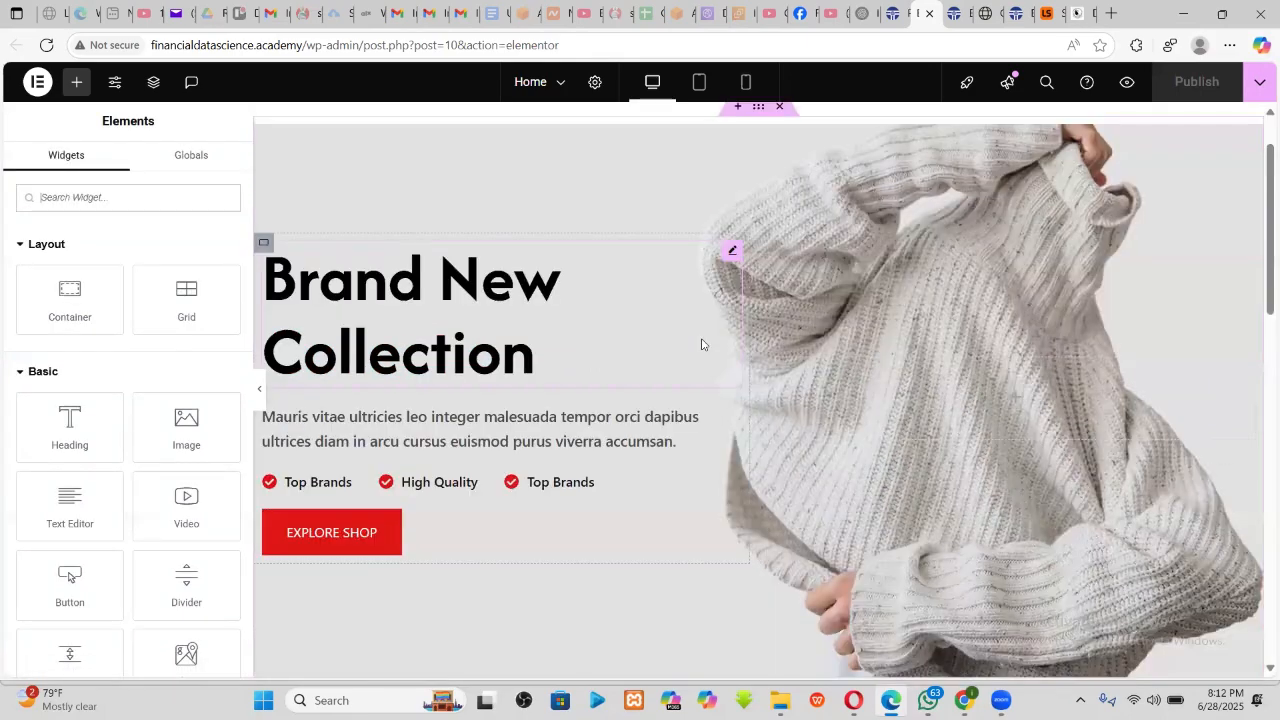
{"action": "scroll", "coordinate": [701, 343], "scroll_direction": "down", "scroll_amount": 3}
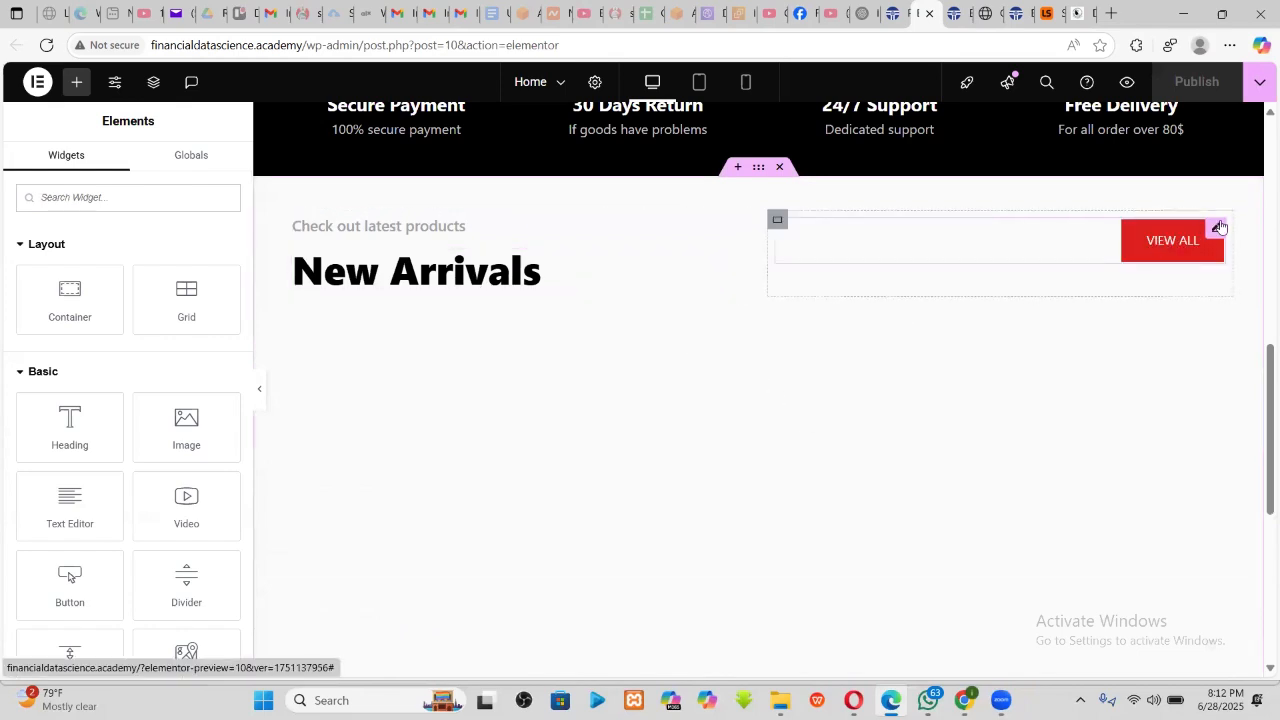
{"action": "left_click", "coordinate": [810, 258]}
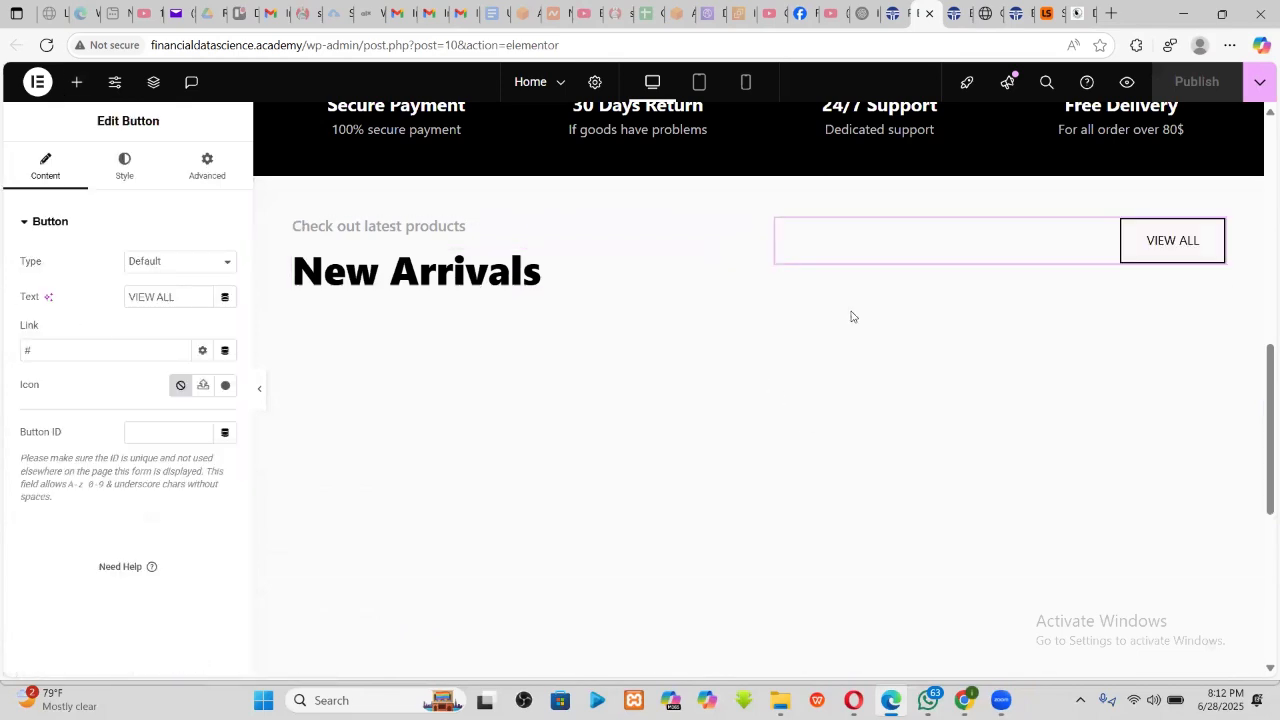
{"action": "left_click_drag", "start_coordinate": [43, 345], "coordinate": [17, 325]}
{"action": "type", "text": "shop"}
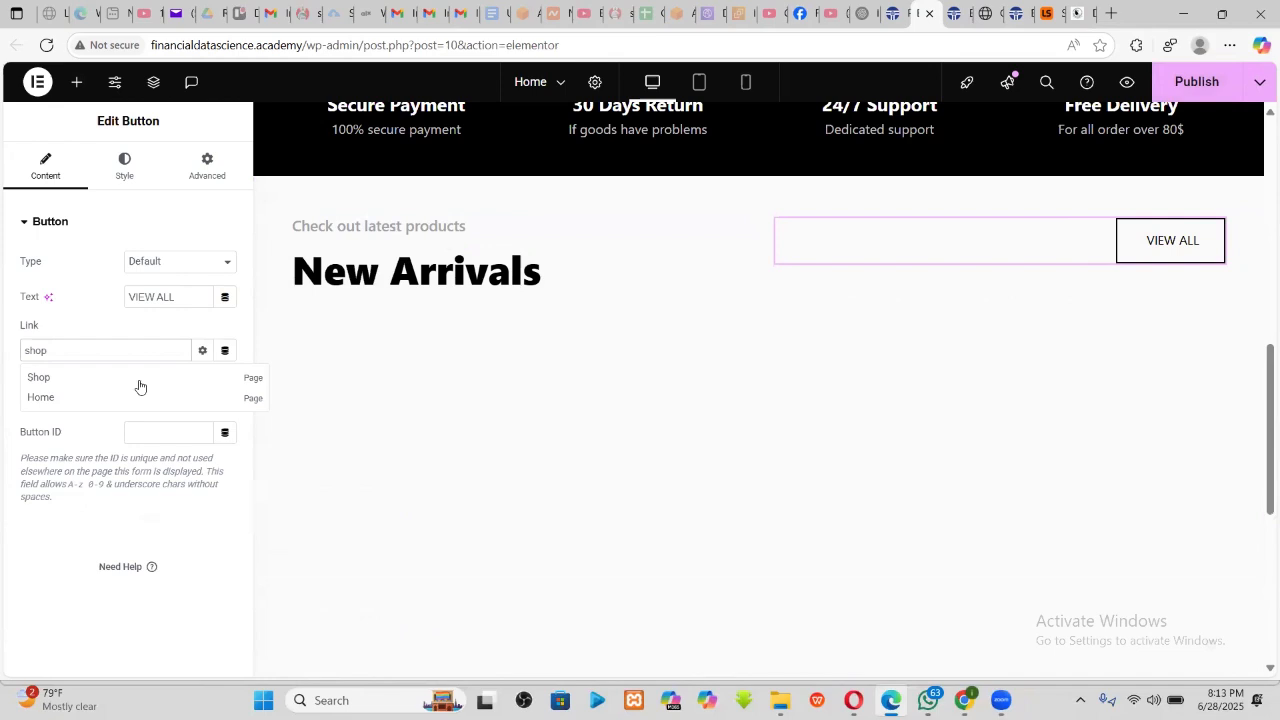
{"action": "left_click", "coordinate": [89, 383]}
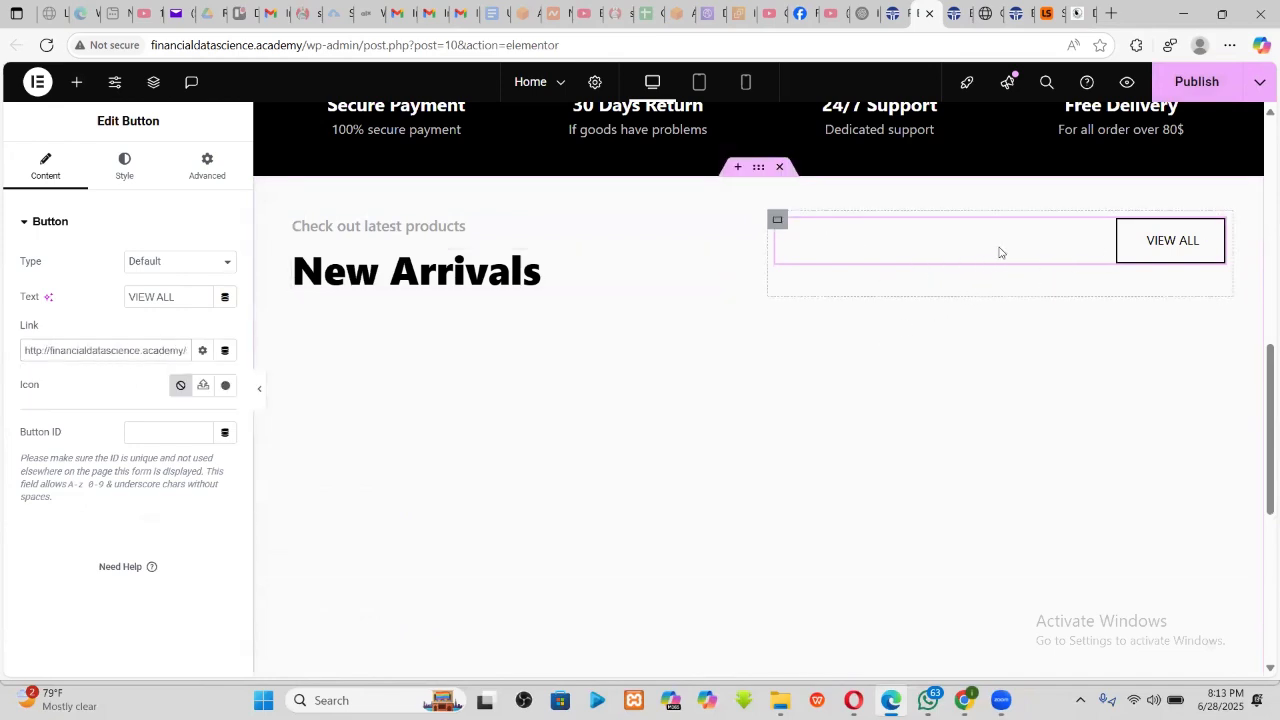
- Set the VIEW ALL button's container to justify its content to Center and align its items to End
{"action": "left_click", "coordinate": [788, 234]}
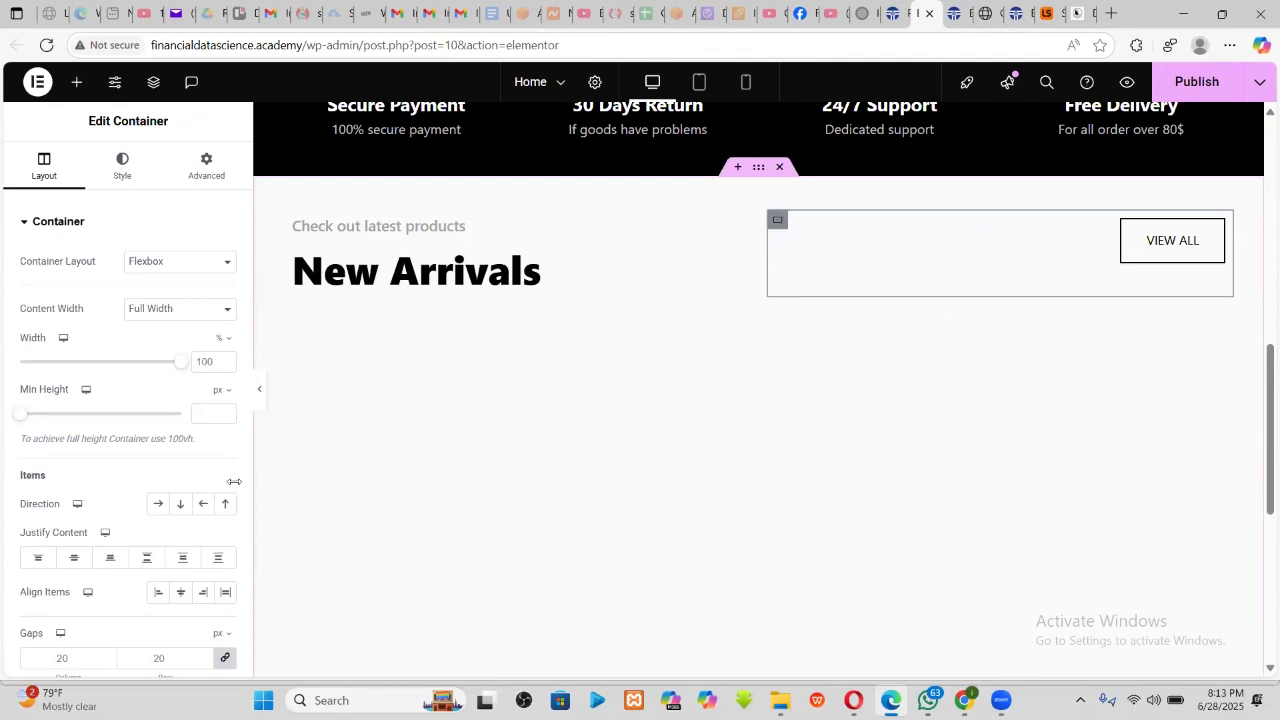
{"action": "left_click", "coordinate": [69, 557]}
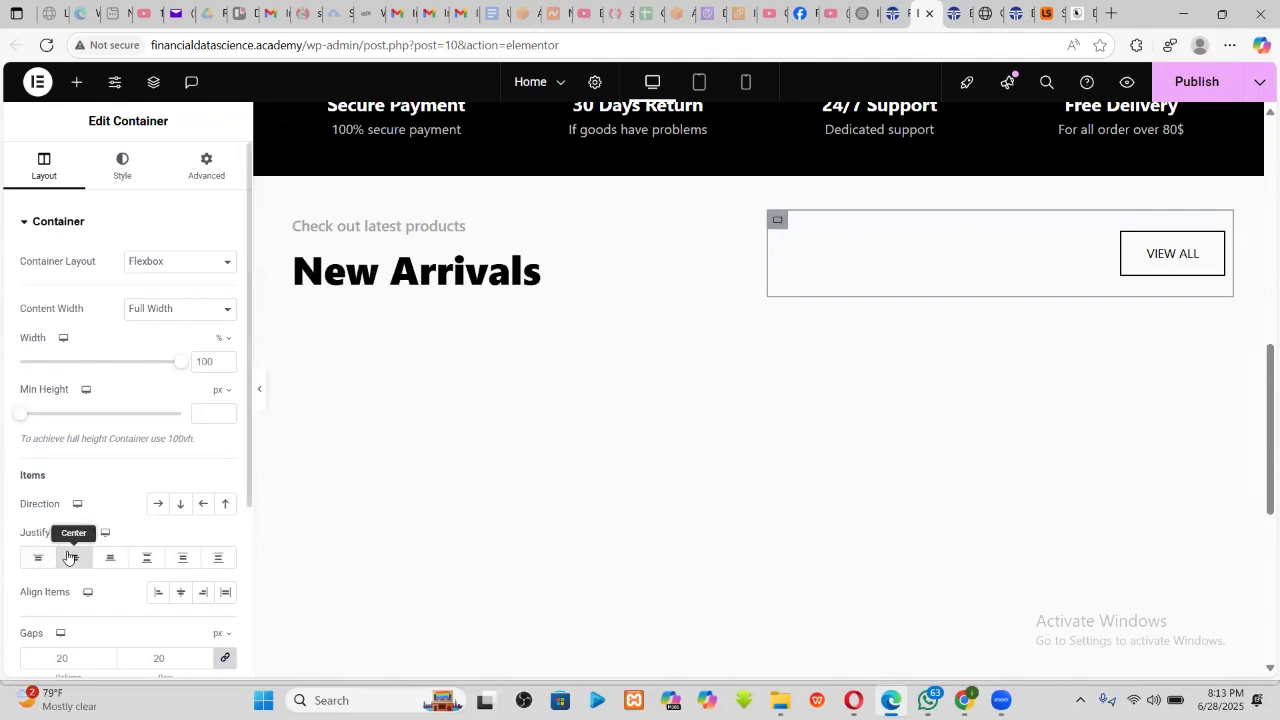
{"action": "left_click", "coordinate": [39, 557]}
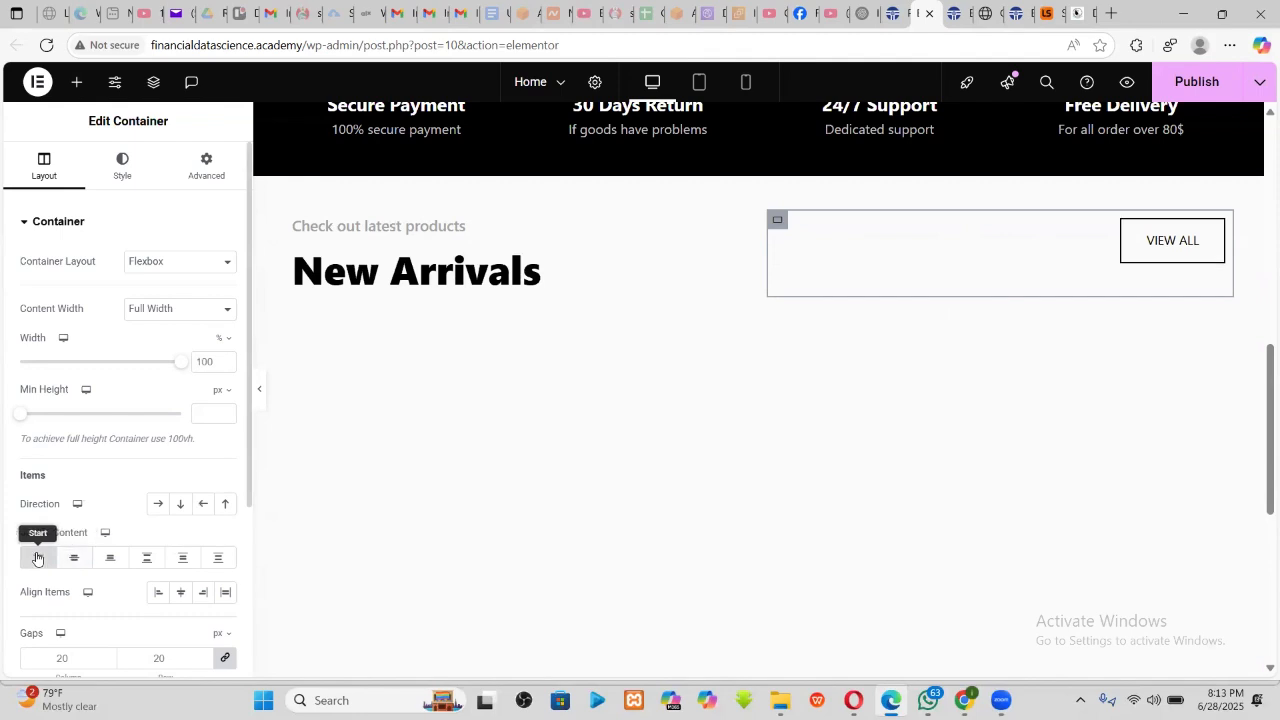
{"action": "left_click", "coordinate": [109, 558]}
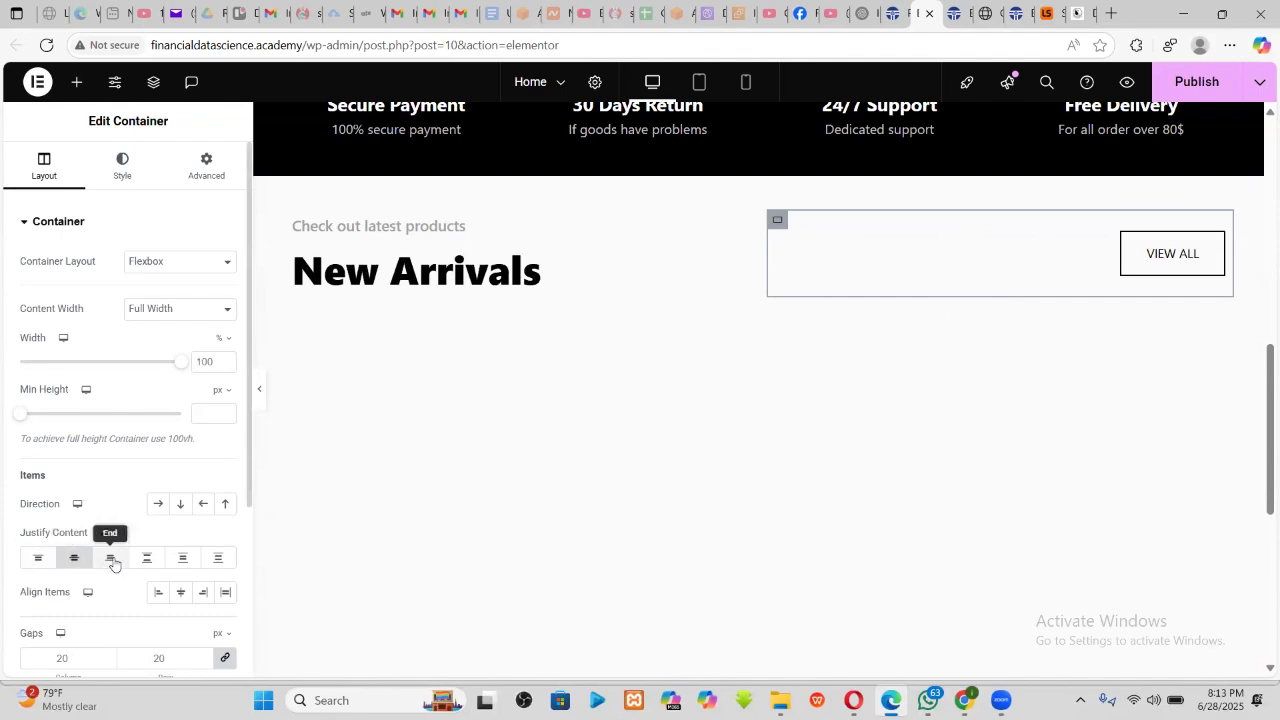
{"action": "left_click", "coordinate": [76, 561]}
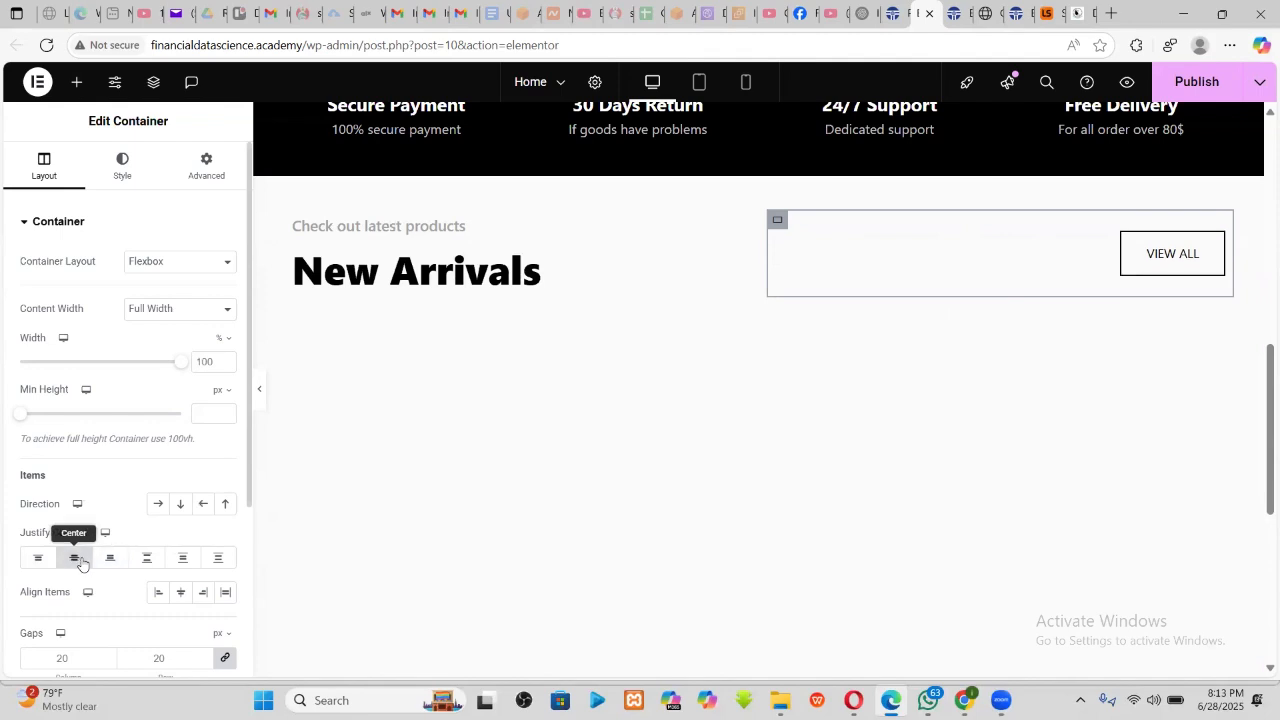
{"action": "left_click", "coordinate": [181, 592]}
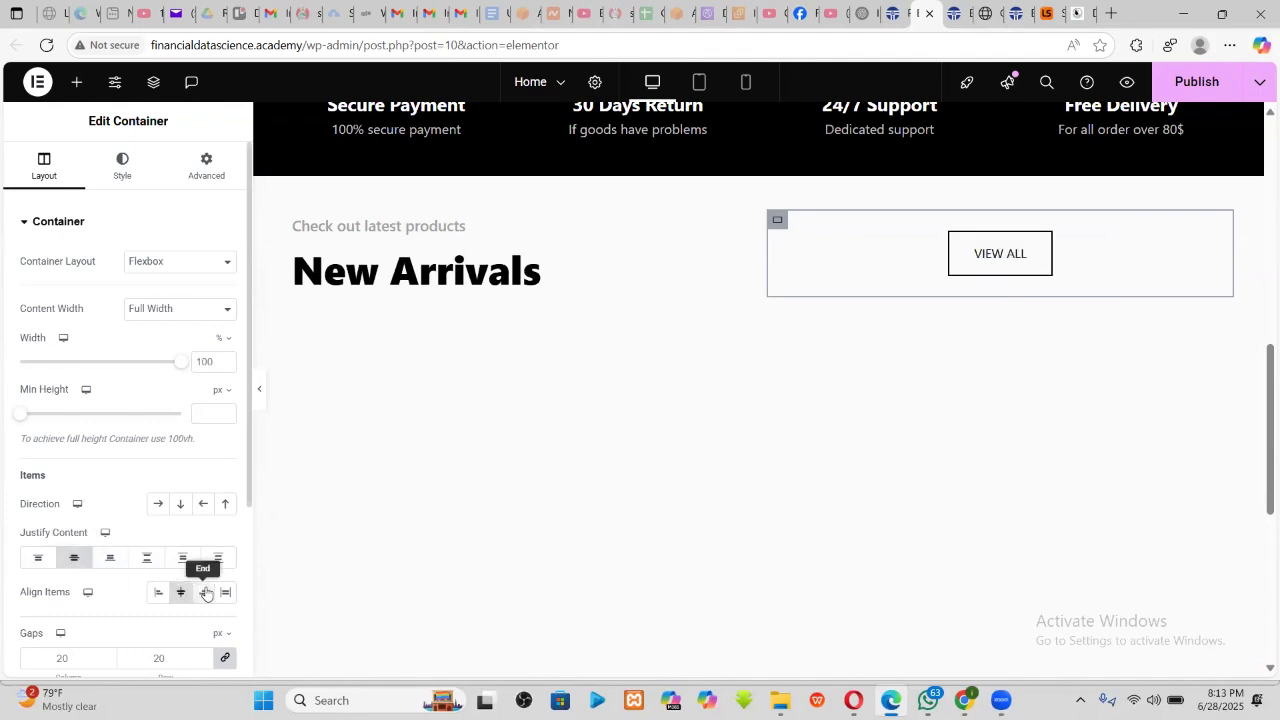
{"action": "left_click", "coordinate": [206, 592]}
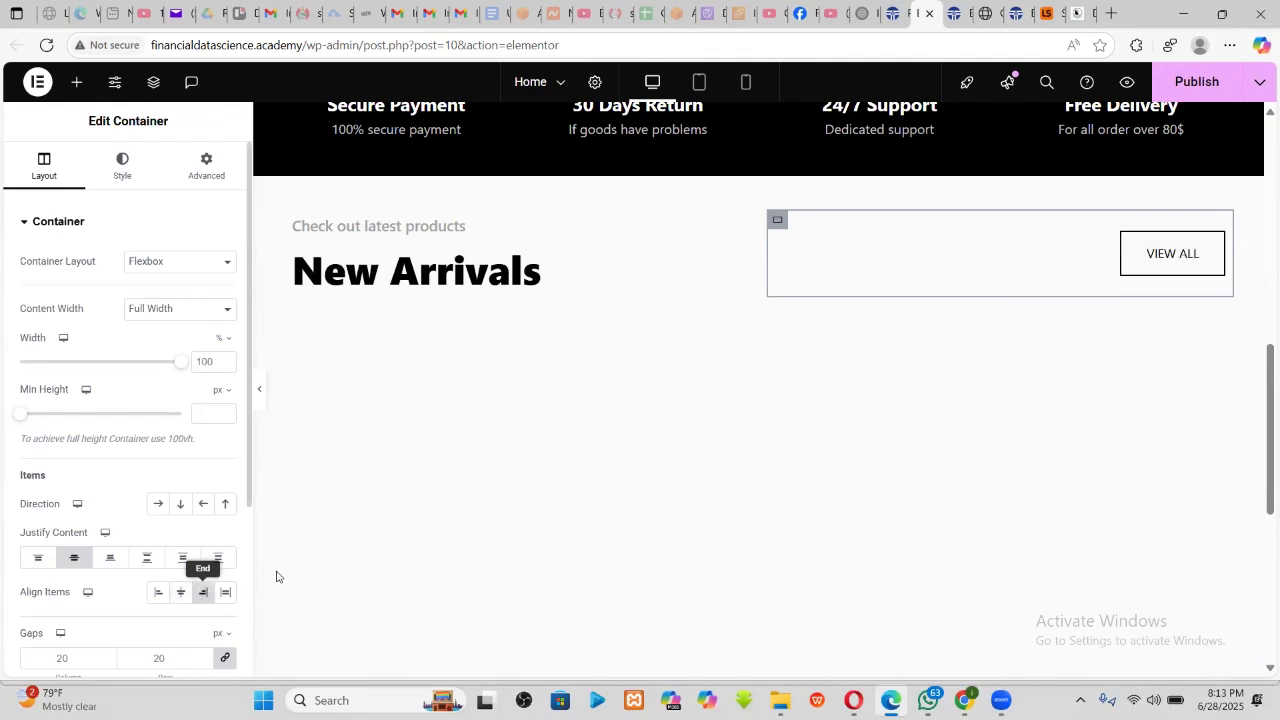
- Set the bottom padding of the New Arrivals section's container to 30 px
{"action": "scroll", "coordinate": [643, 358], "scroll_direction": "down", "scroll_amount": 2}
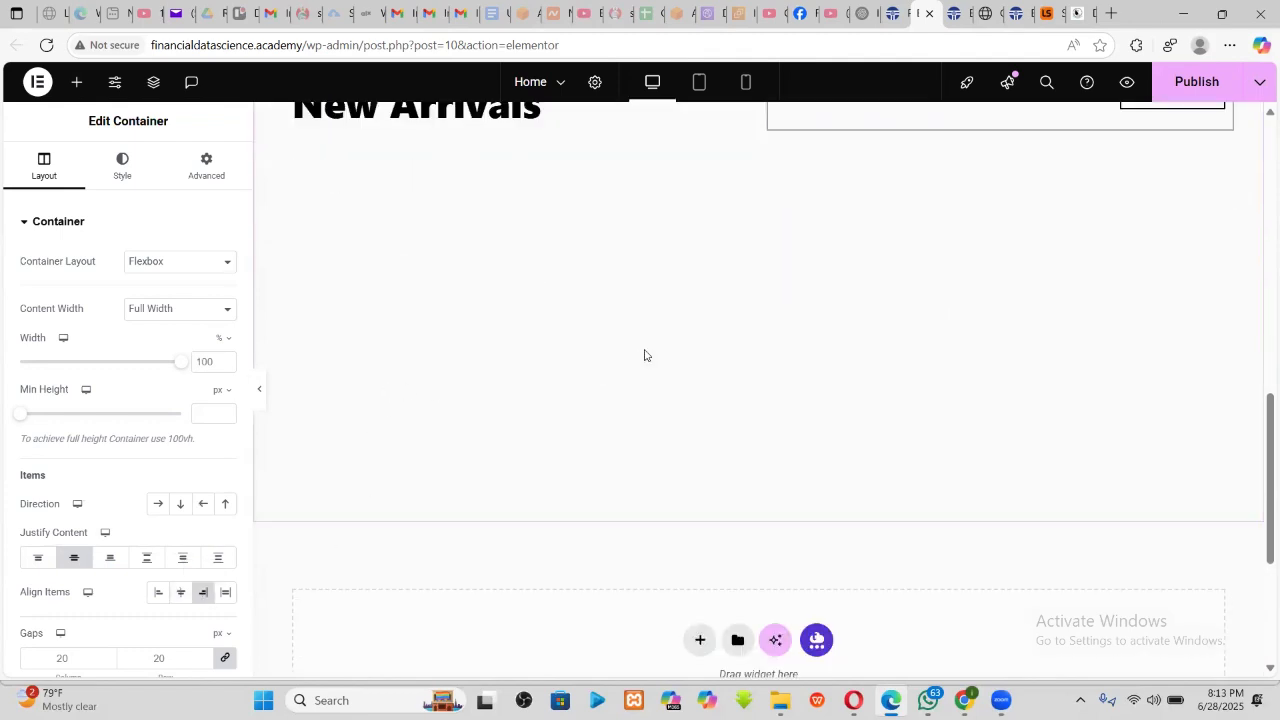
{"action": "scroll", "coordinate": [706, 431], "scroll_direction": "up", "scroll_amount": 3}
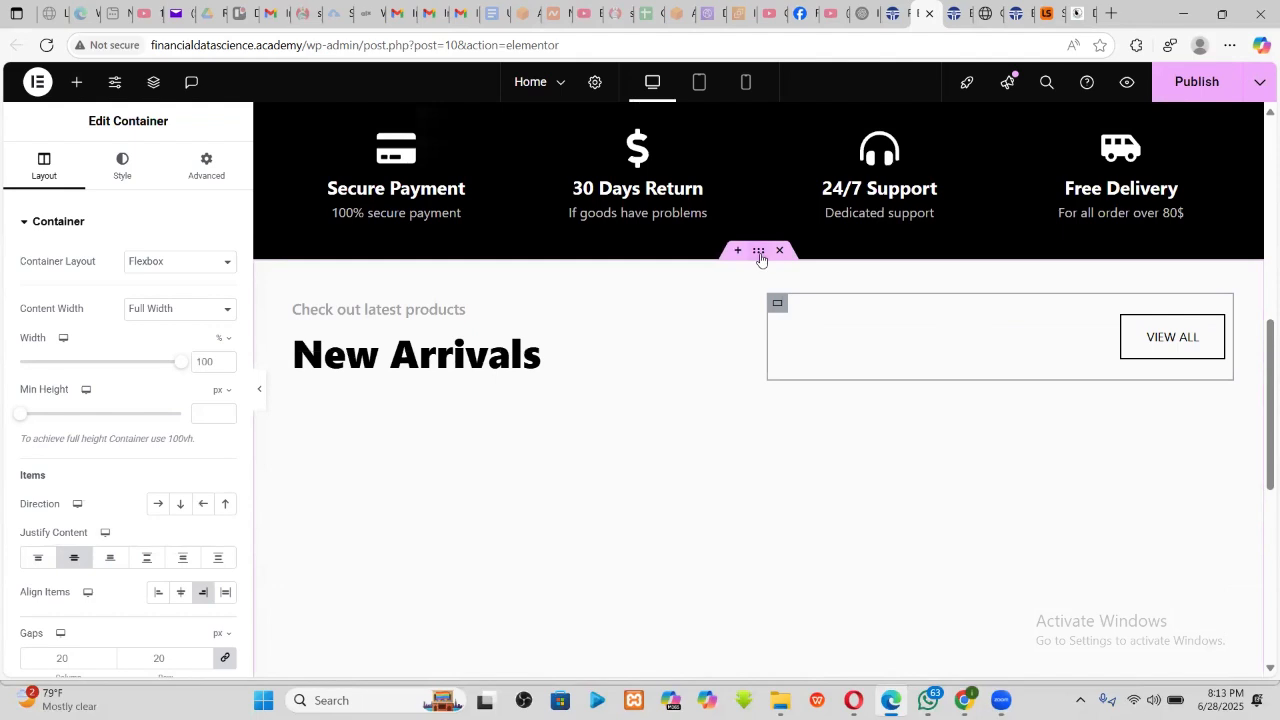
{"action": "left_click", "coordinate": [760, 259]}
{"action": "scroll", "coordinate": [689, 429], "scroll_direction": "down", "scroll_amount": 4}
{"action": "scroll", "coordinate": [700, 310], "scroll_direction": "up", "scroll_amount": 3}
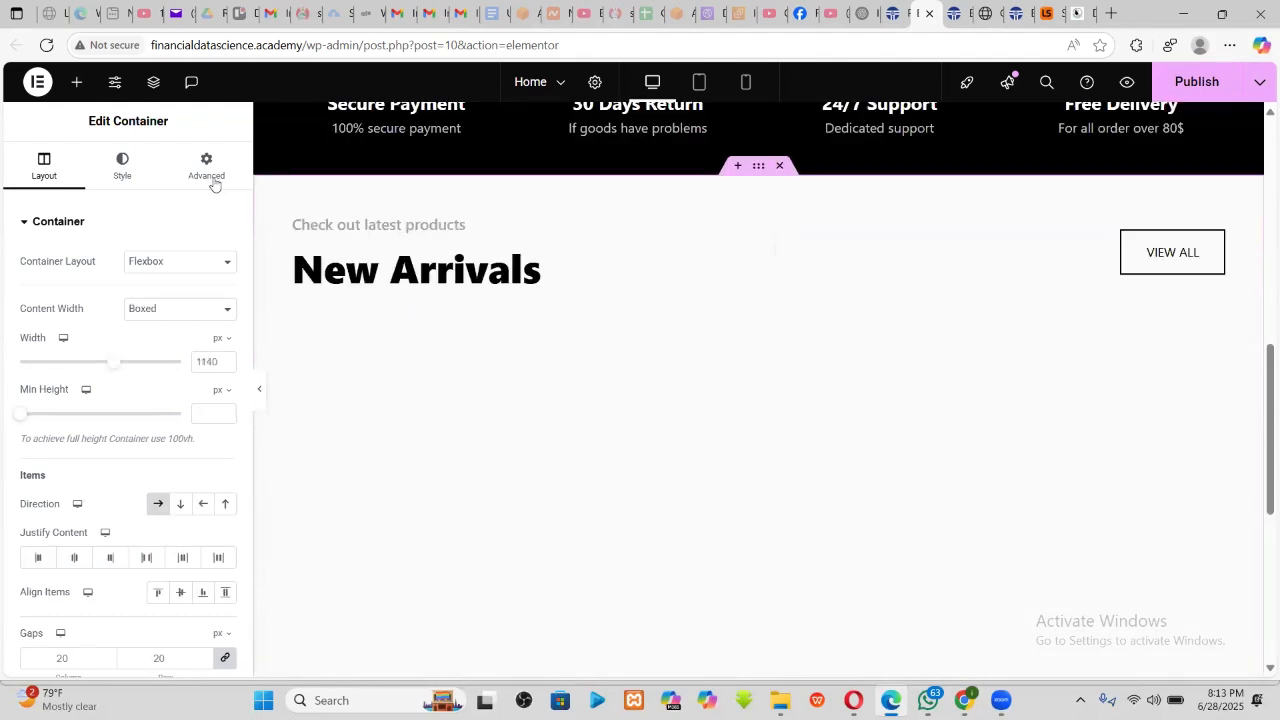
{"action": "left_click", "coordinate": [207, 170]}
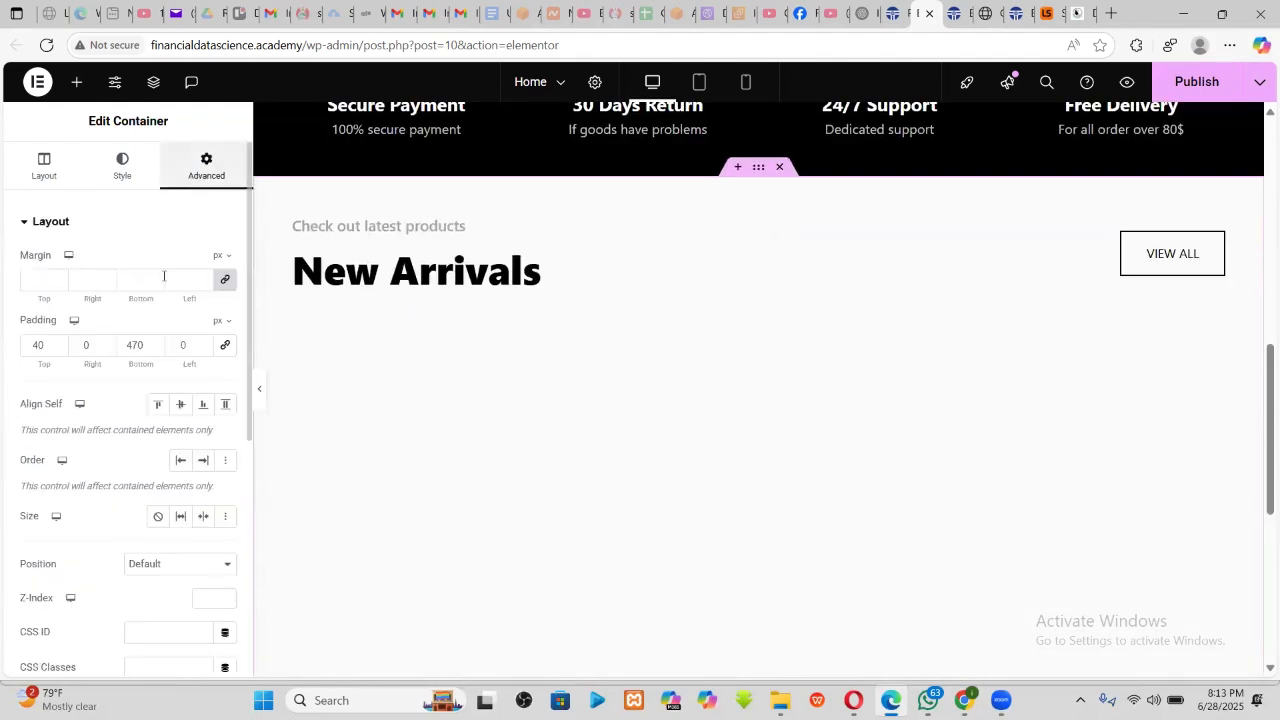
{"action": "double_click", "coordinate": [134, 341]}
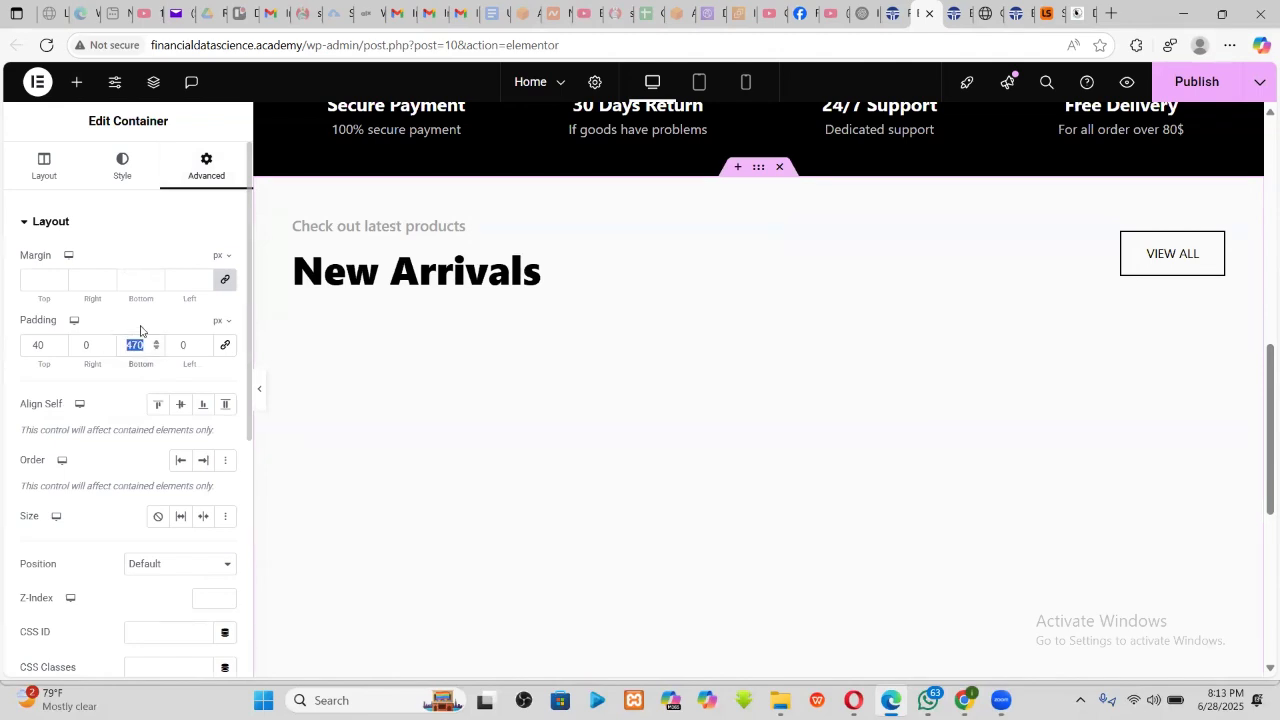
{"action": "type", "text": "0"}
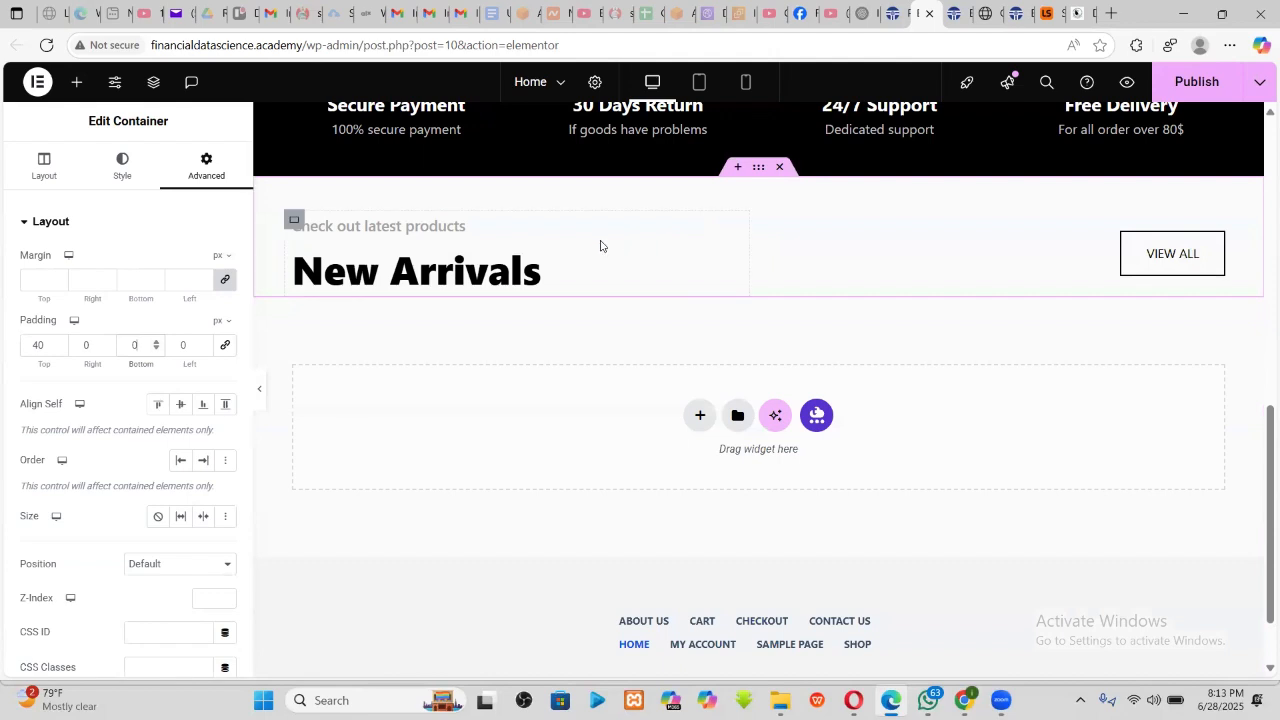
{"action": "left_click", "coordinate": [126, 345]}
{"action": "type", "text": "3"}
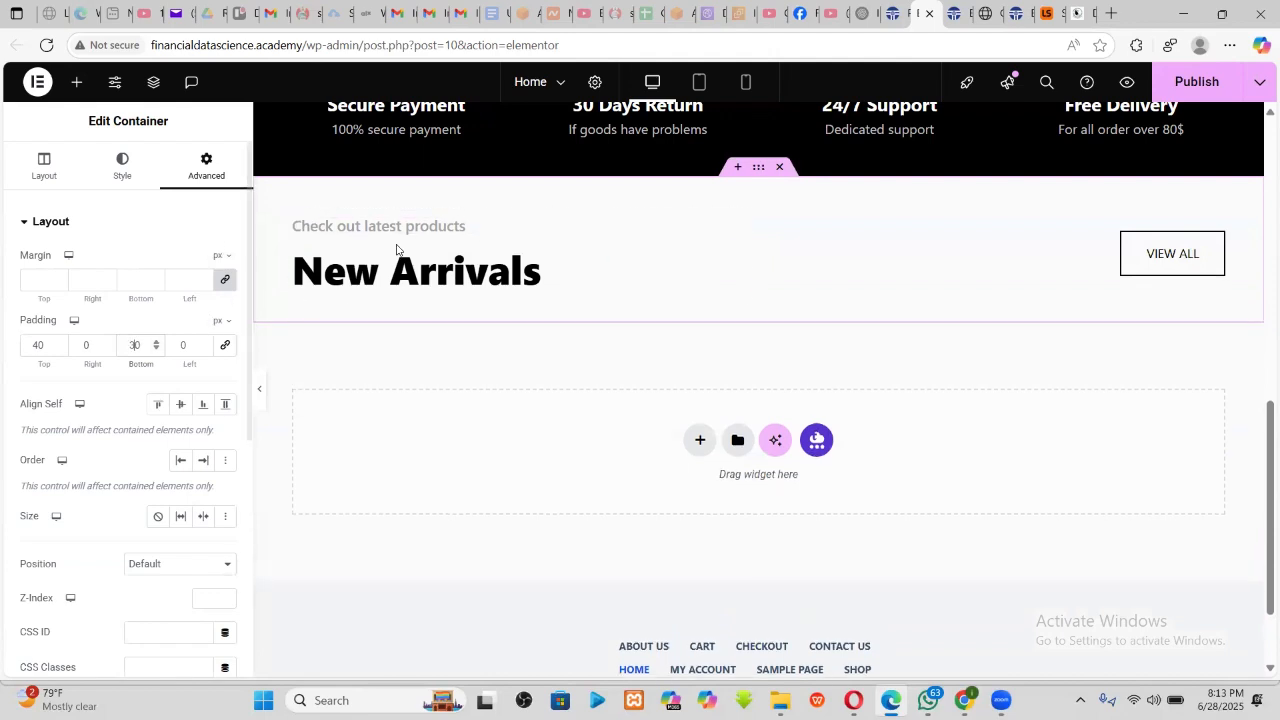
- Add a single row Flexbox container below the New Arrivals heading section and set its direction to column
{"action": "left_click", "coordinate": [74, 82]}
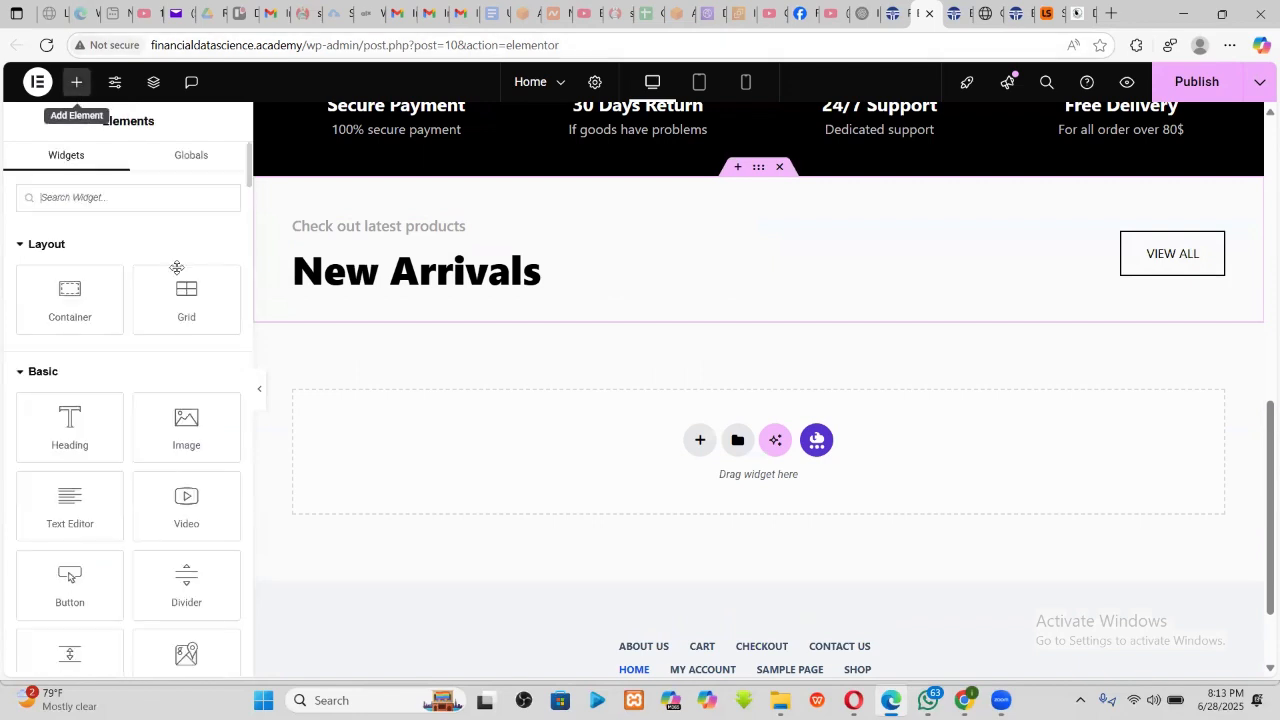
{"action": "left_click", "coordinate": [700, 441]}
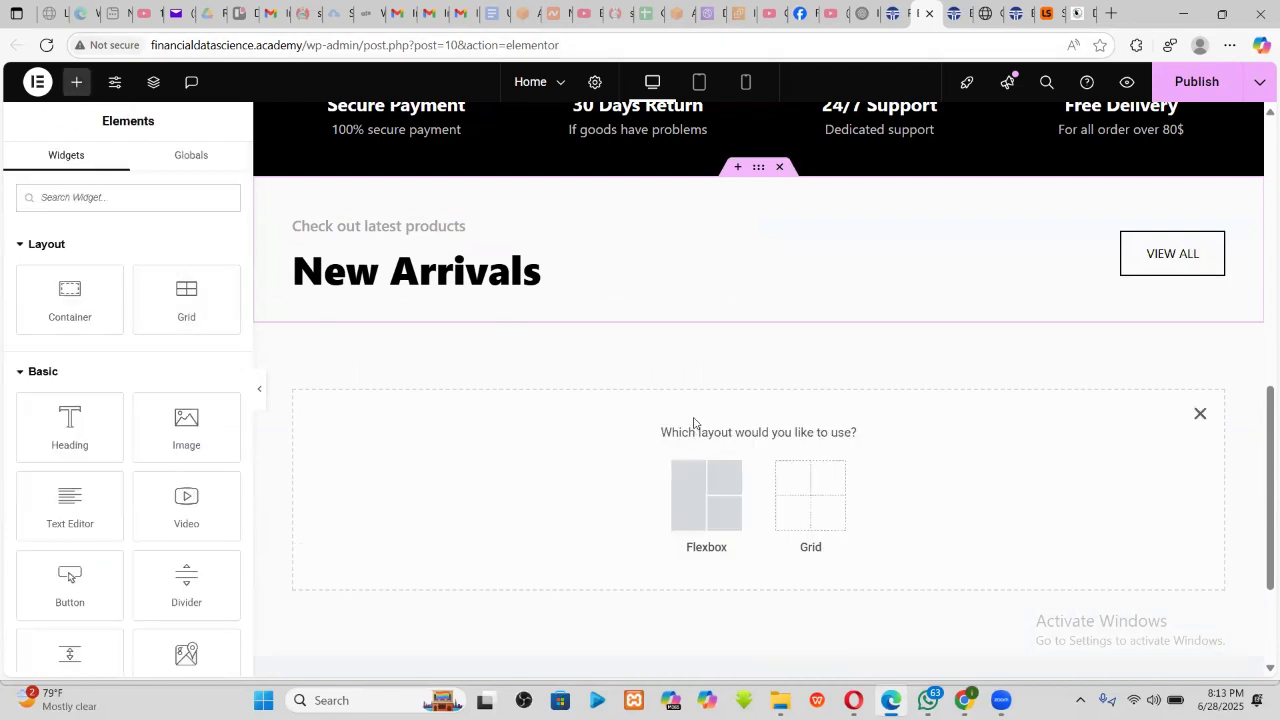
{"action": "left_click", "coordinate": [690, 479]}
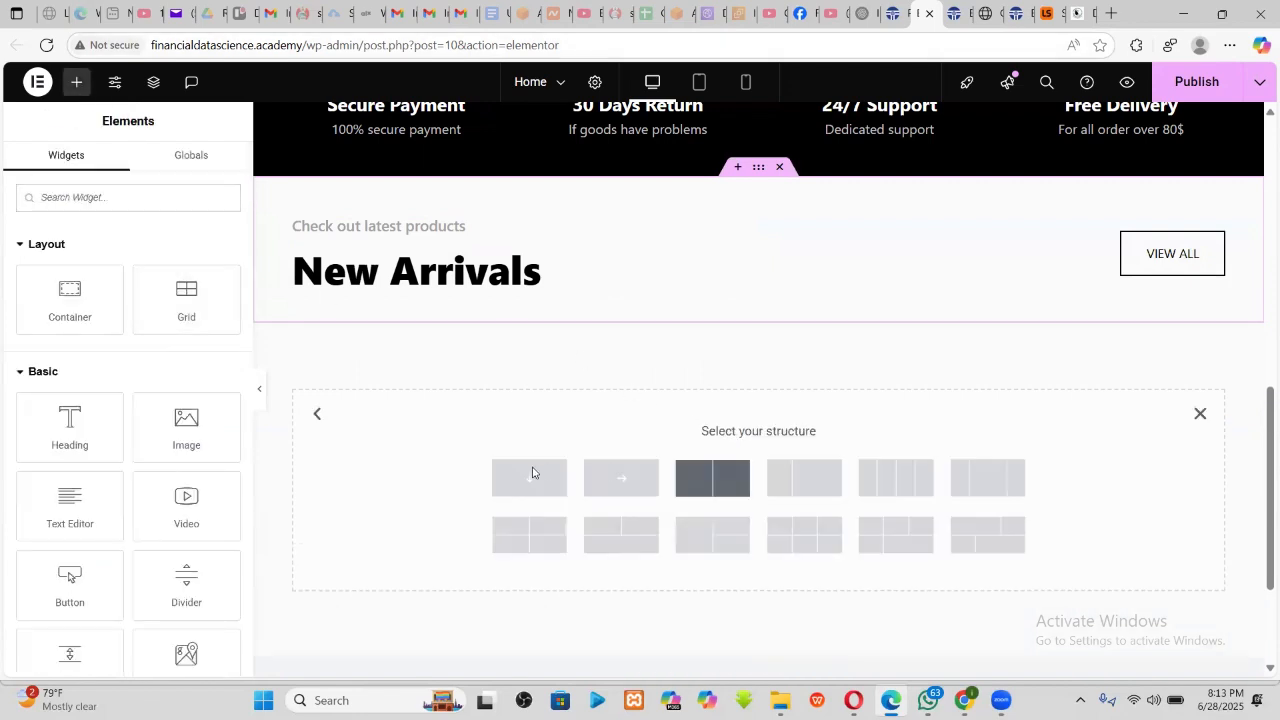
{"action": "left_click", "coordinate": [636, 479]}
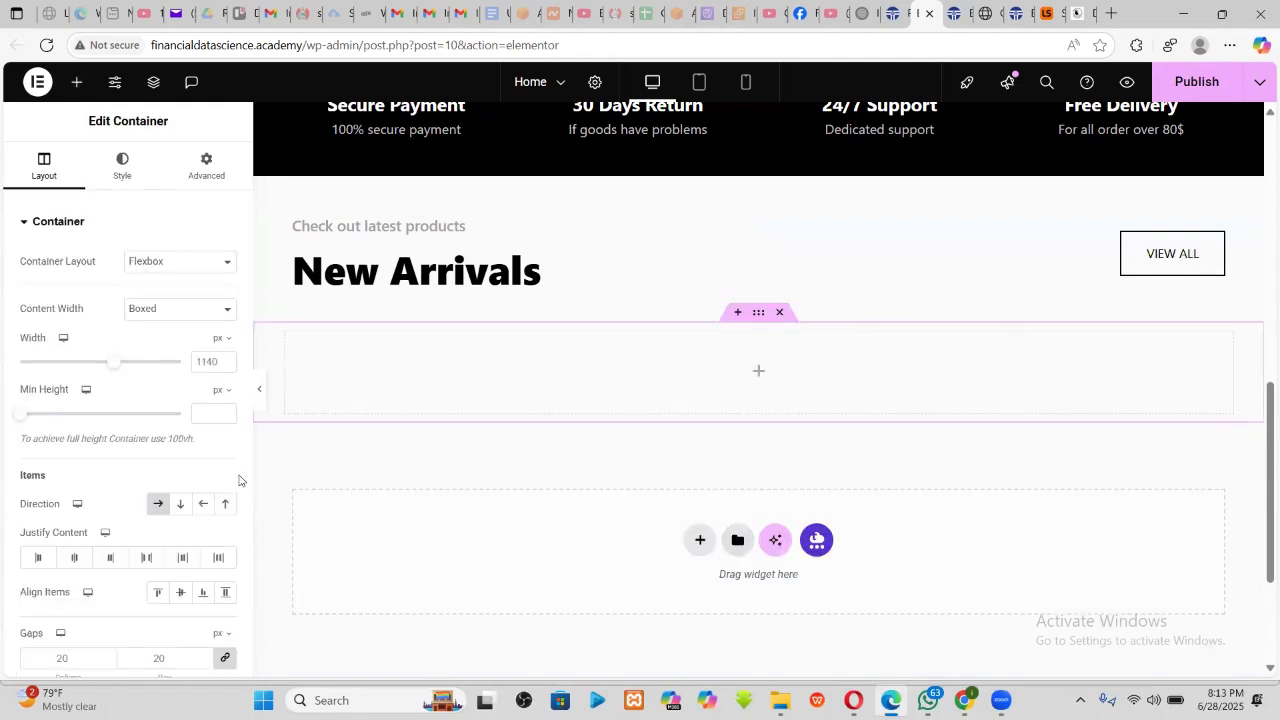
{"action": "left_click", "coordinate": [180, 505]}
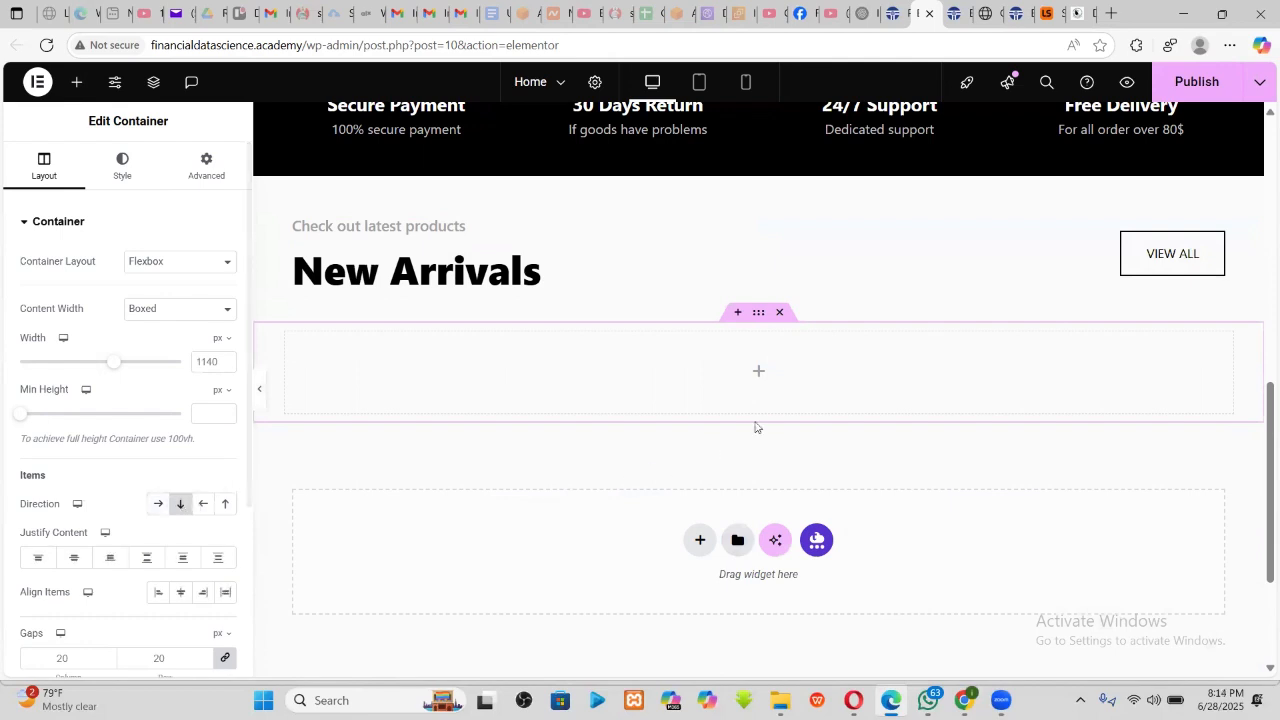
- Search the widget library for "product" and look through the offered widgets for one that displays store products
{"action": "left_click", "coordinate": [76, 82]}
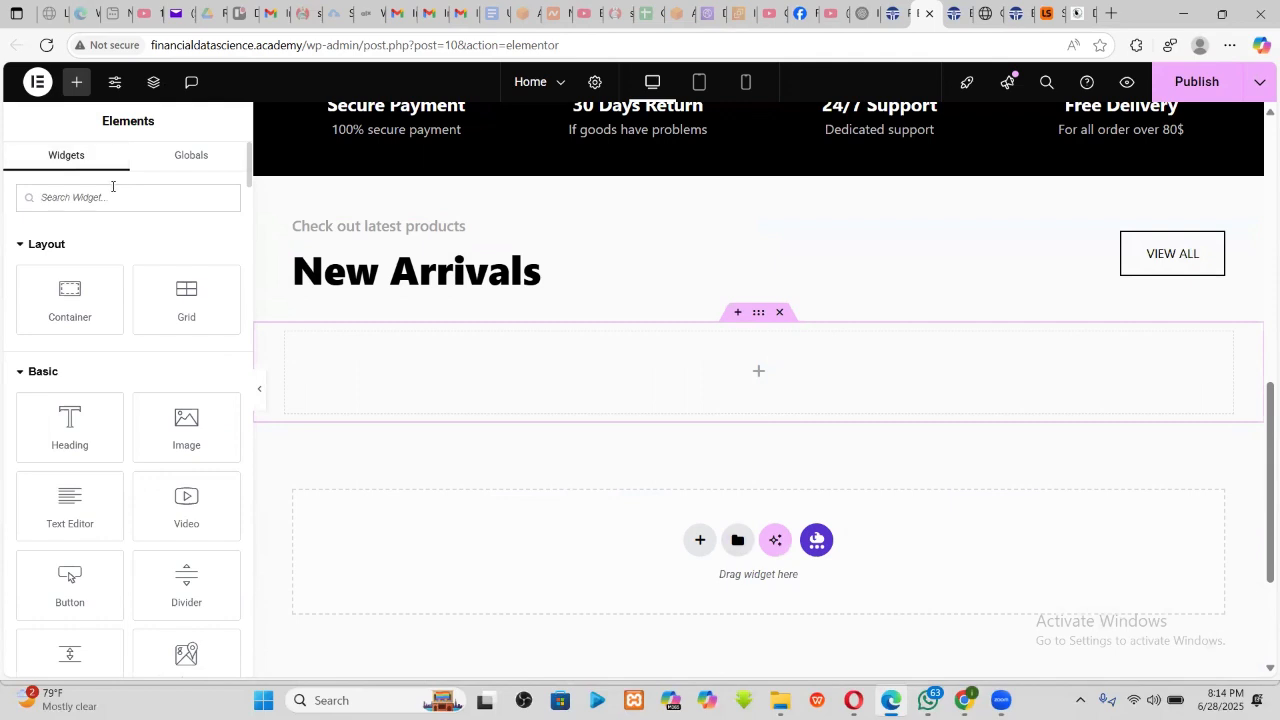
{"action": "type", "text": "product"}
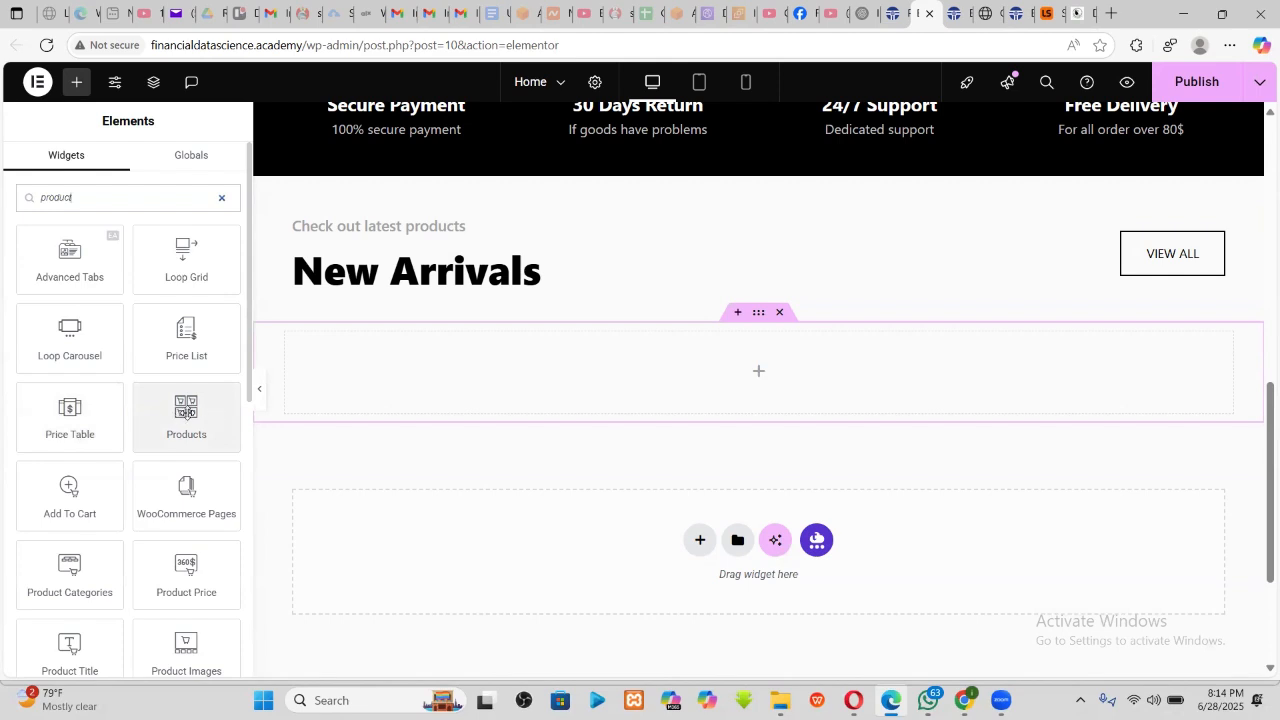
{"action": "scroll", "coordinate": [183, 428], "scroll_direction": "down", "scroll_amount": 4}
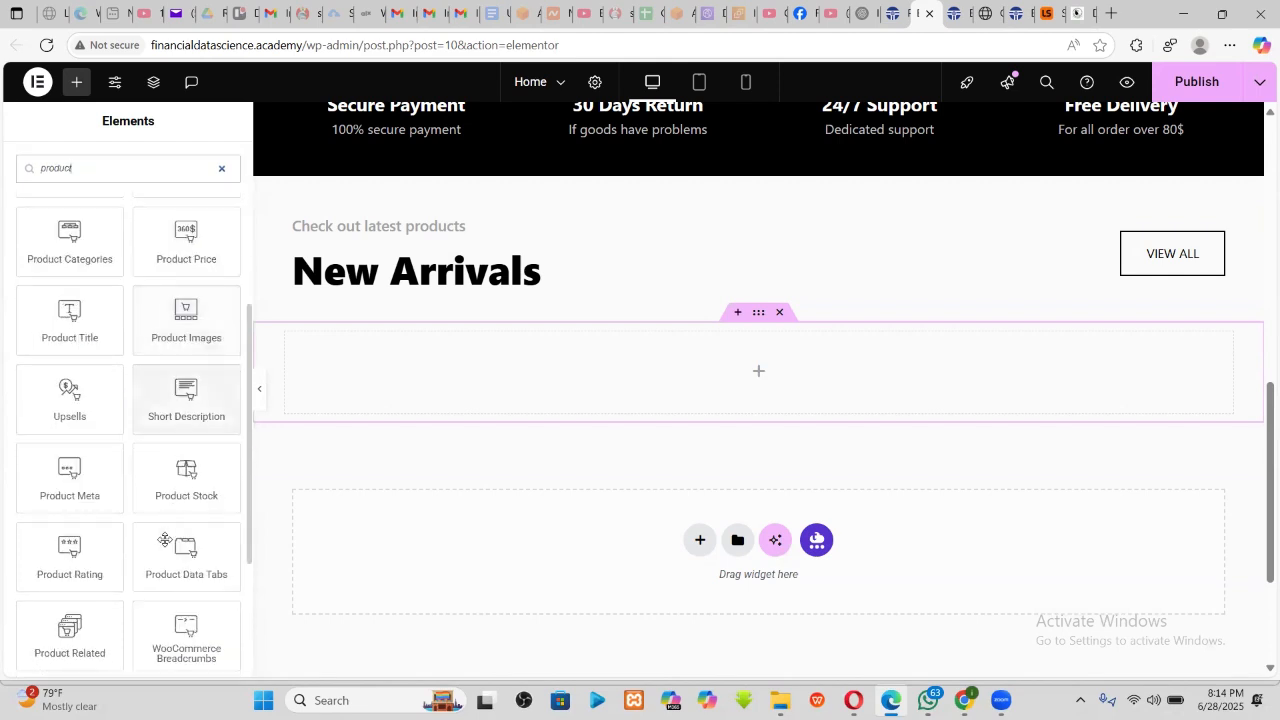
{"action": "scroll", "coordinate": [165, 540], "scroll_direction": "down", "scroll_amount": 3}
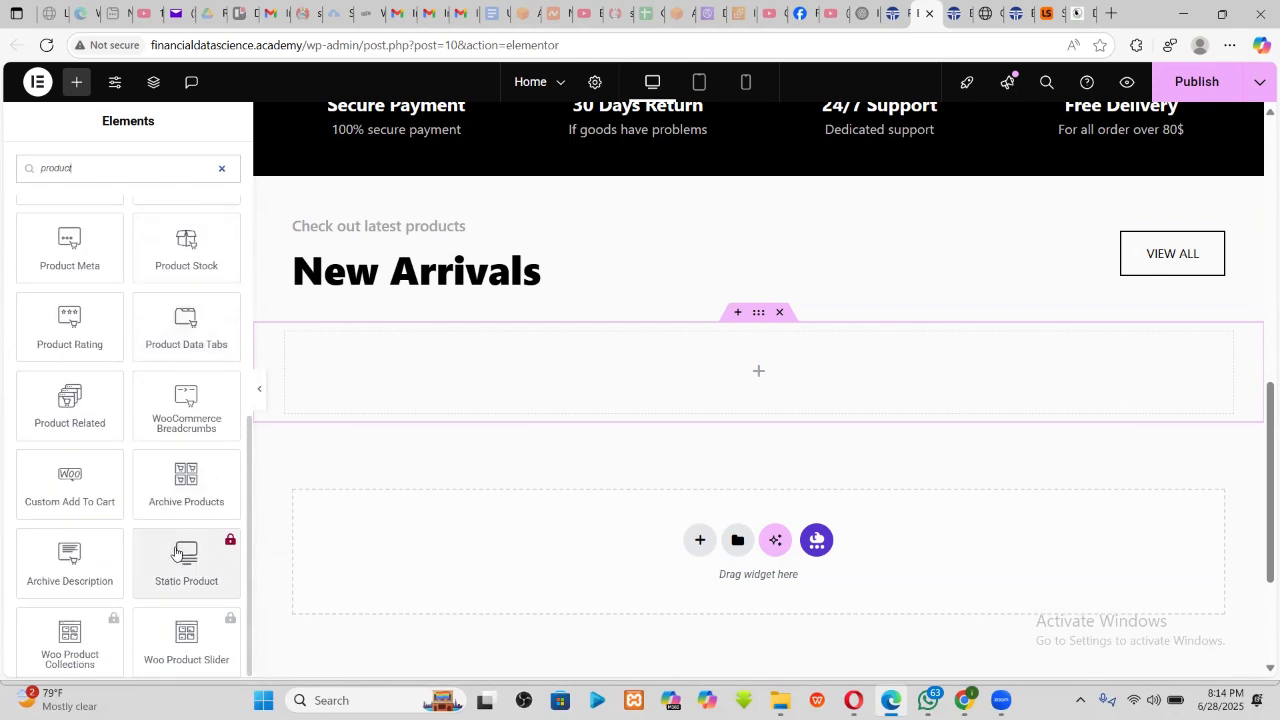
{"action": "scroll", "coordinate": [176, 552], "scroll_direction": "up", "scroll_amount": 7}
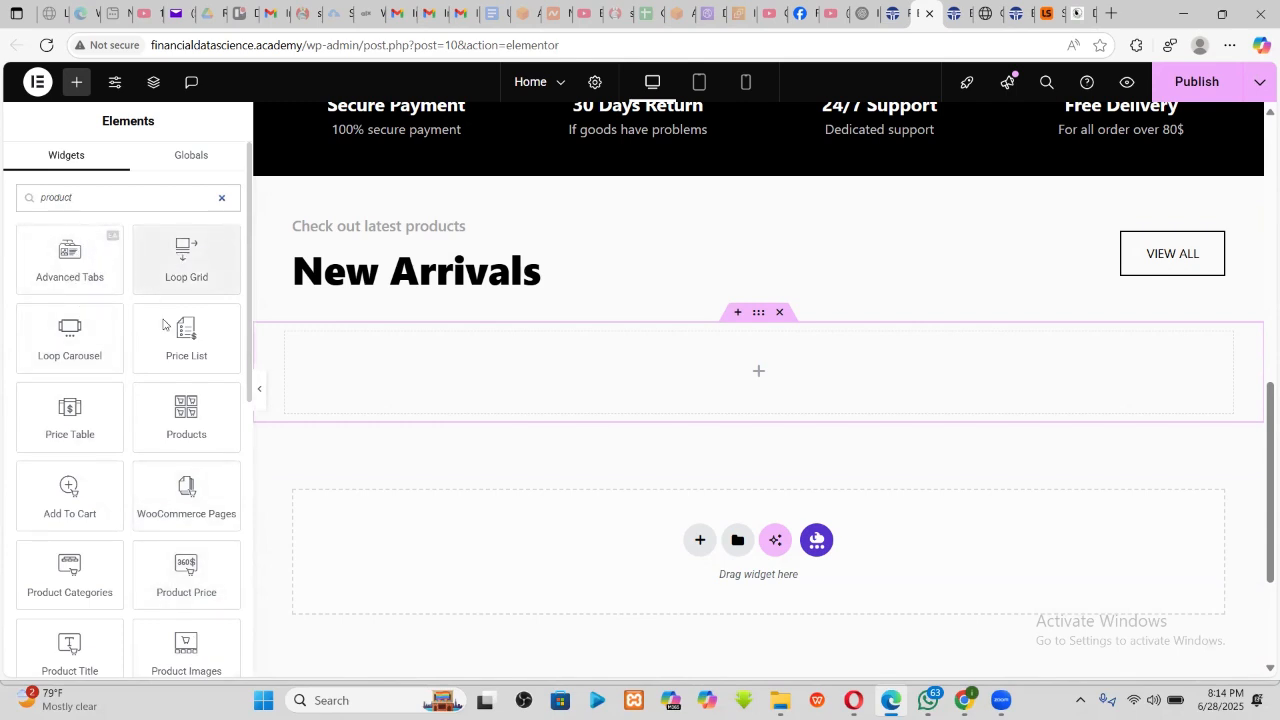
{"action": "scroll", "coordinate": [175, 465], "scroll_direction": "down", "scroll_amount": 1}
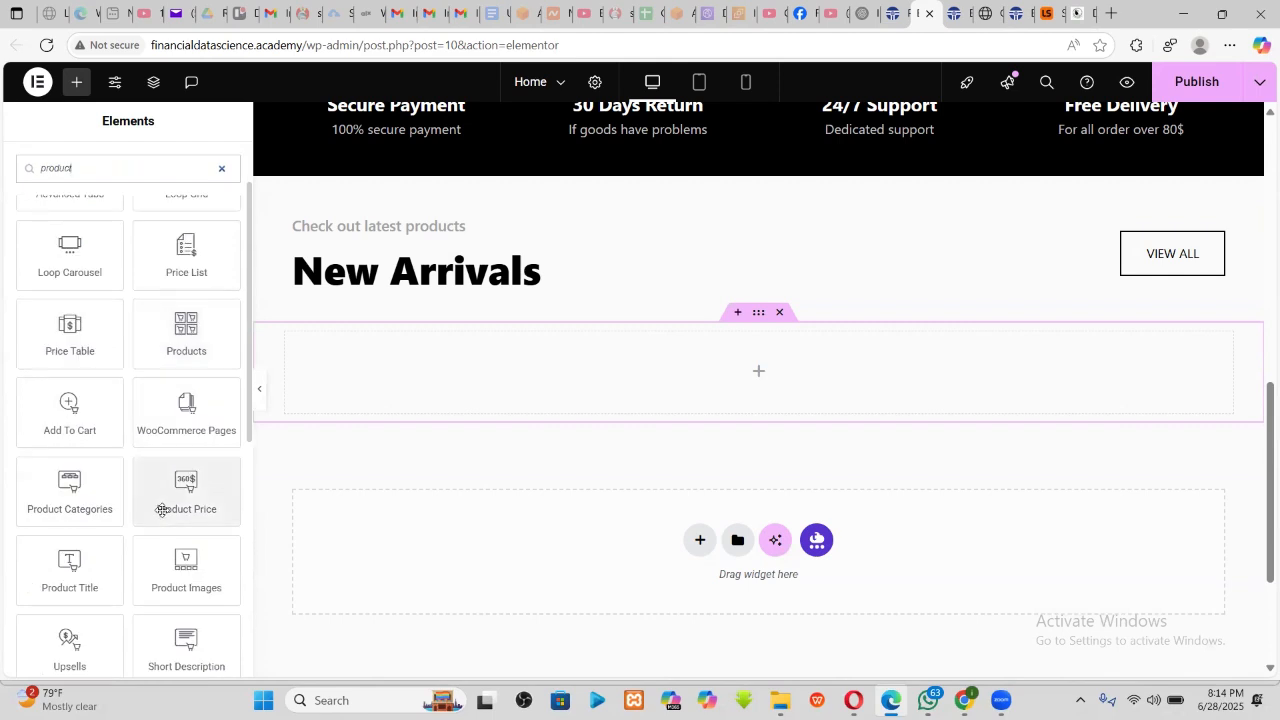
{"action": "scroll", "coordinate": [175, 510], "scroll_direction": "down", "scroll_amount": 2}
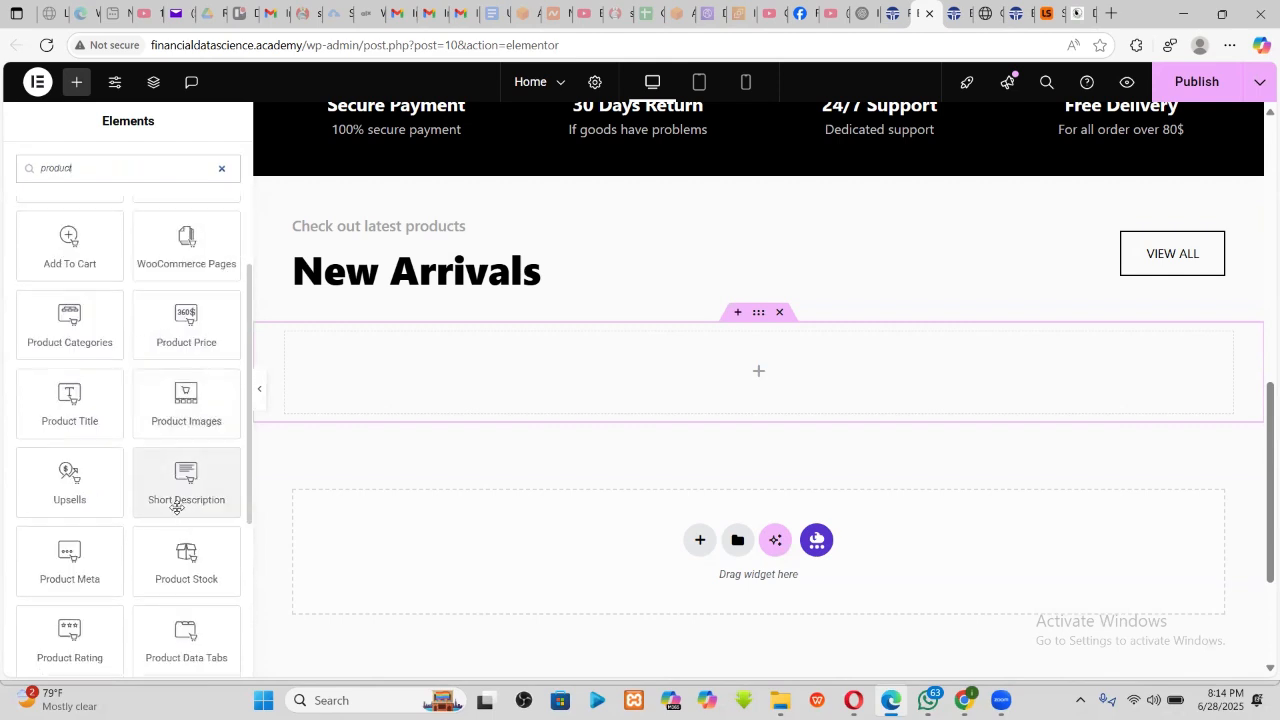
{"action": "scroll", "coordinate": [175, 510], "scroll_direction": "down", "scroll_amount": 4}
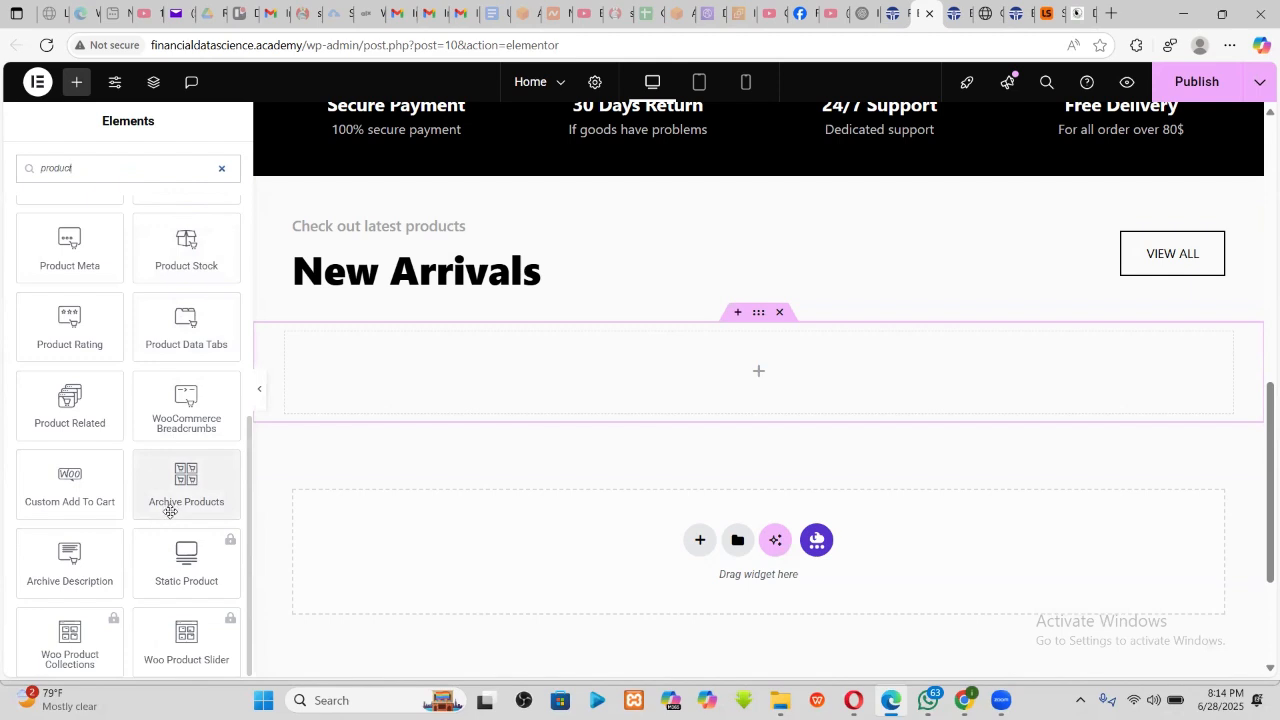
{"action": "scroll", "coordinate": [170, 511], "scroll_direction": "up", "scroll_amount": 7}
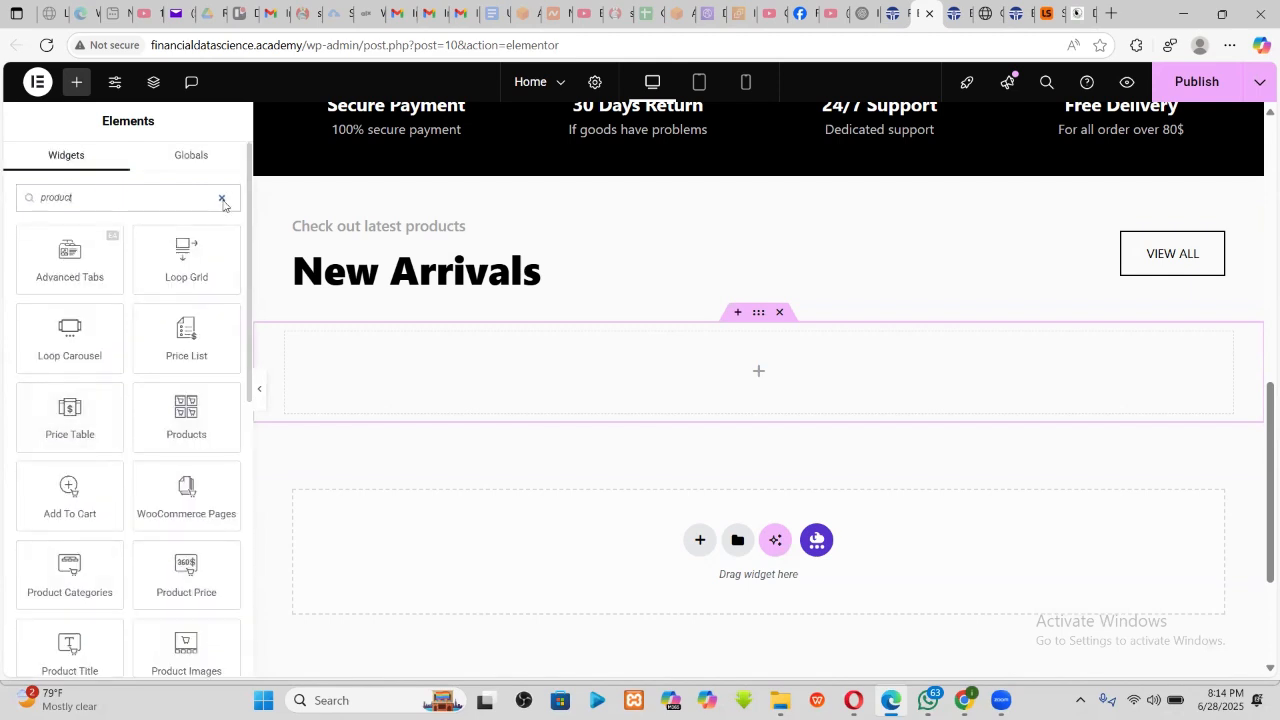
- Search the widget library for "shop" and look through the matching widgets
{"action": "left_click", "coordinate": [221, 199]}
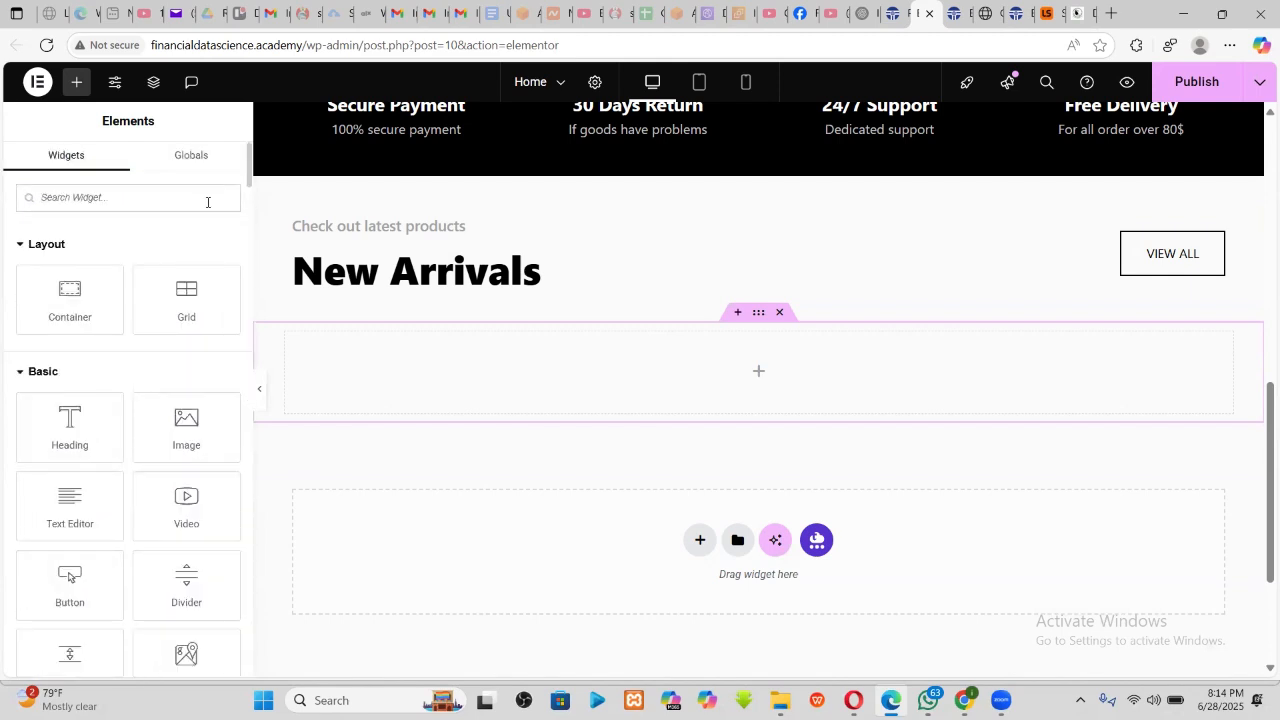
{"action": "type", "text": "shop"}
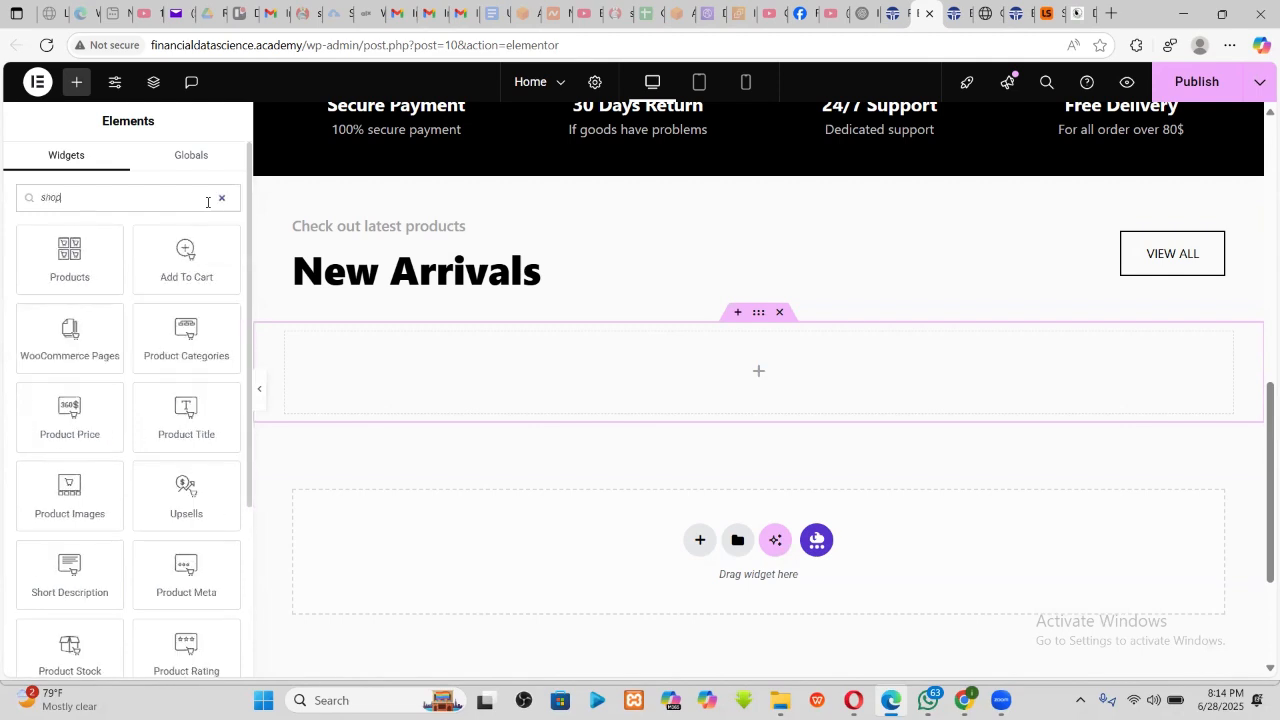
{"action": "scroll", "coordinate": [151, 422], "scroll_direction": "down", "scroll_amount": 3}
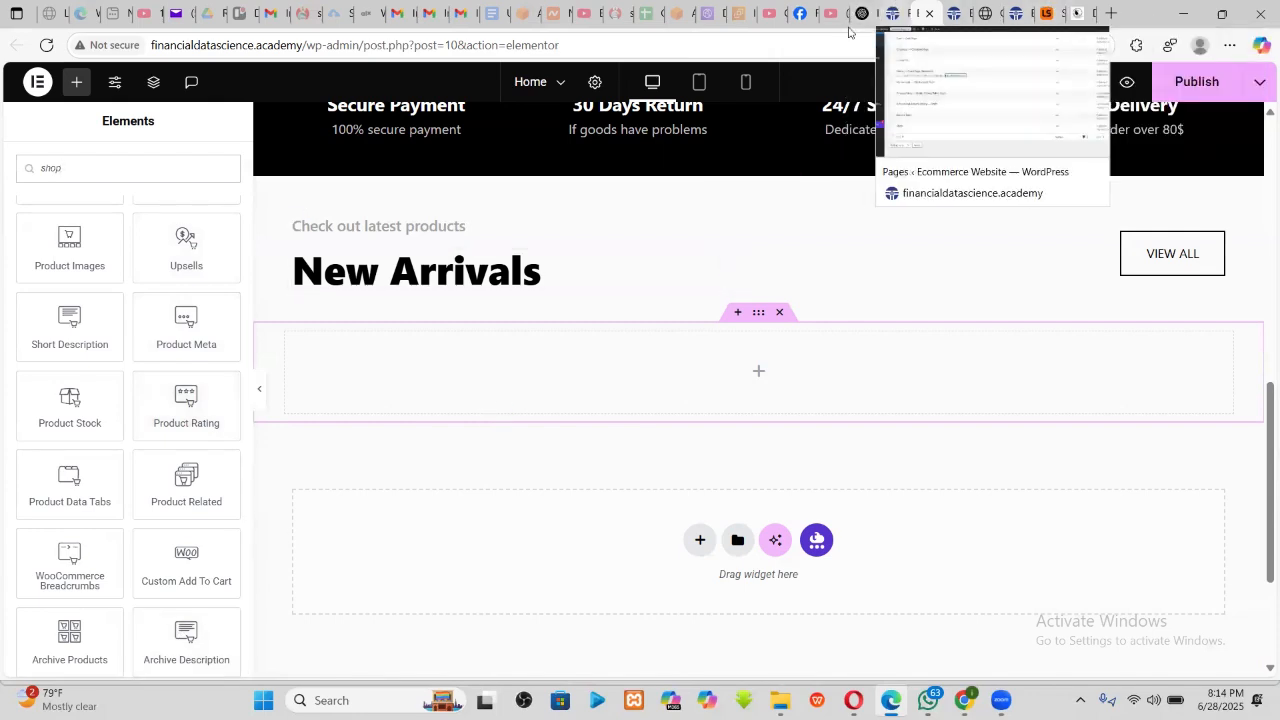
- Open the Elements settings of Essential Addons in the WordPress admin's browser tab
{"action": "left_click", "coordinate": [874, 8]}
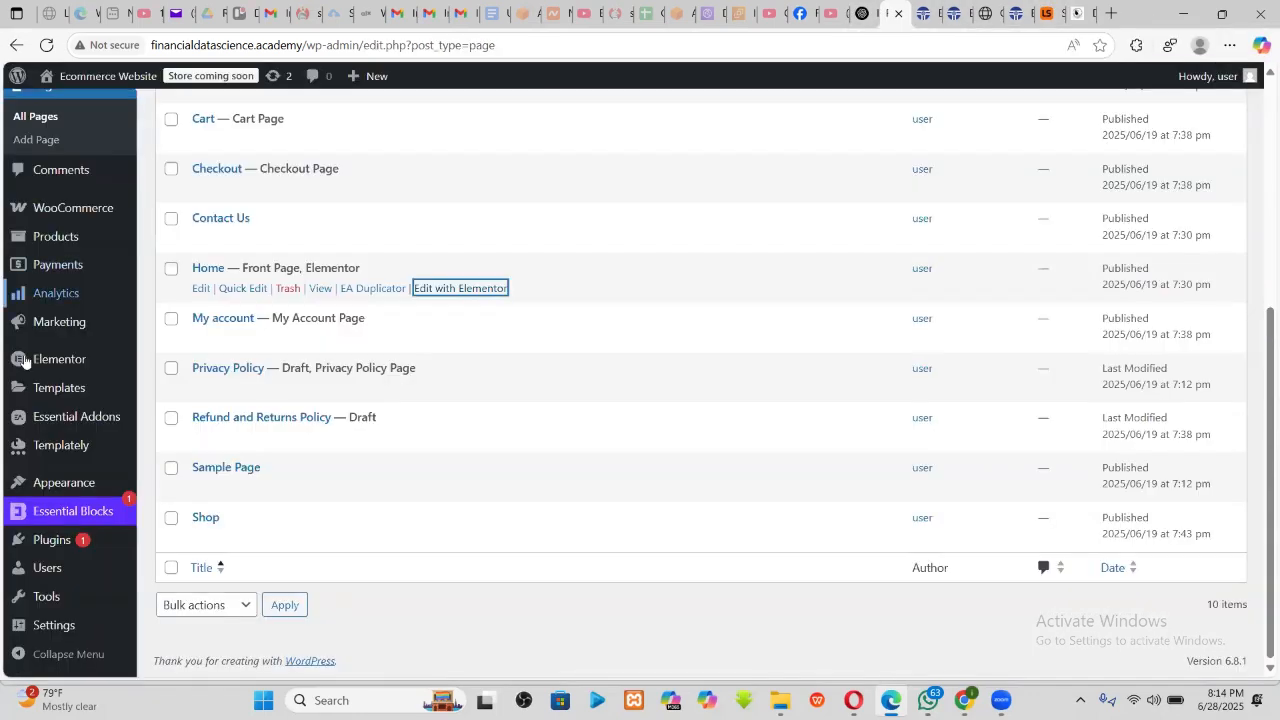
{"action": "left_click", "coordinate": [98, 418]}
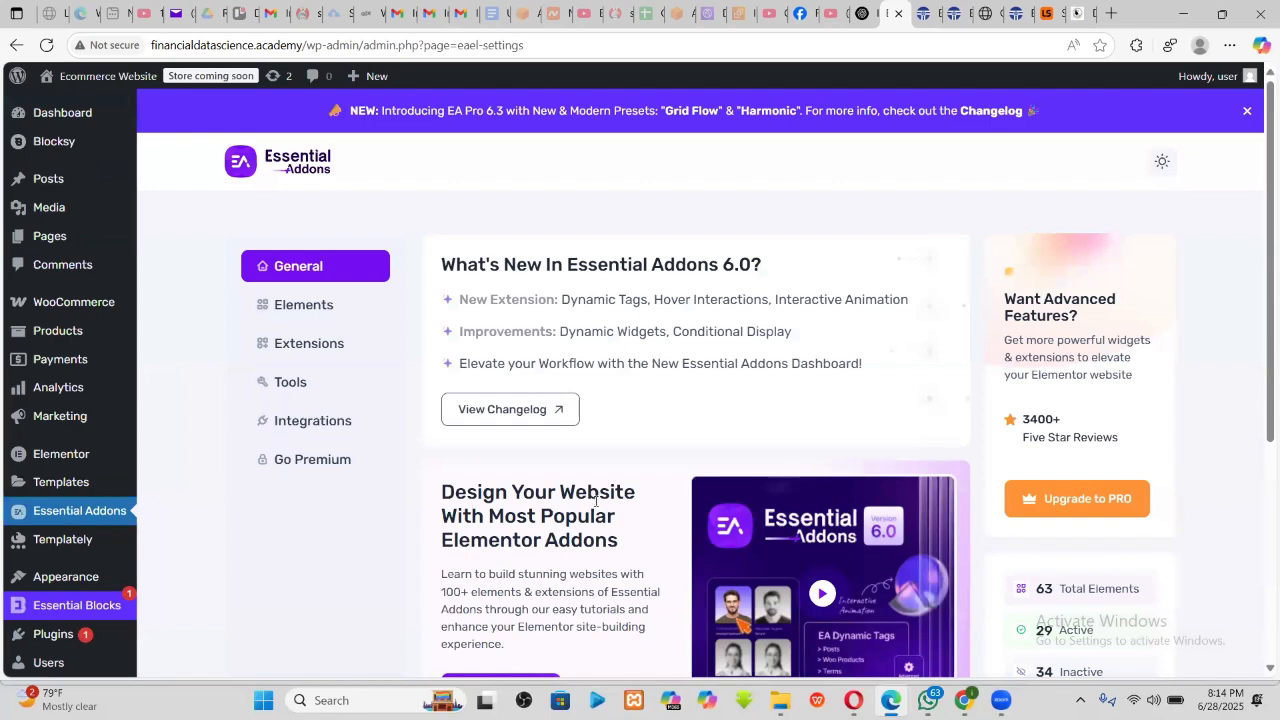
{"action": "scroll", "coordinate": [580, 475], "scroll_direction": "down", "scroll_amount": 4}
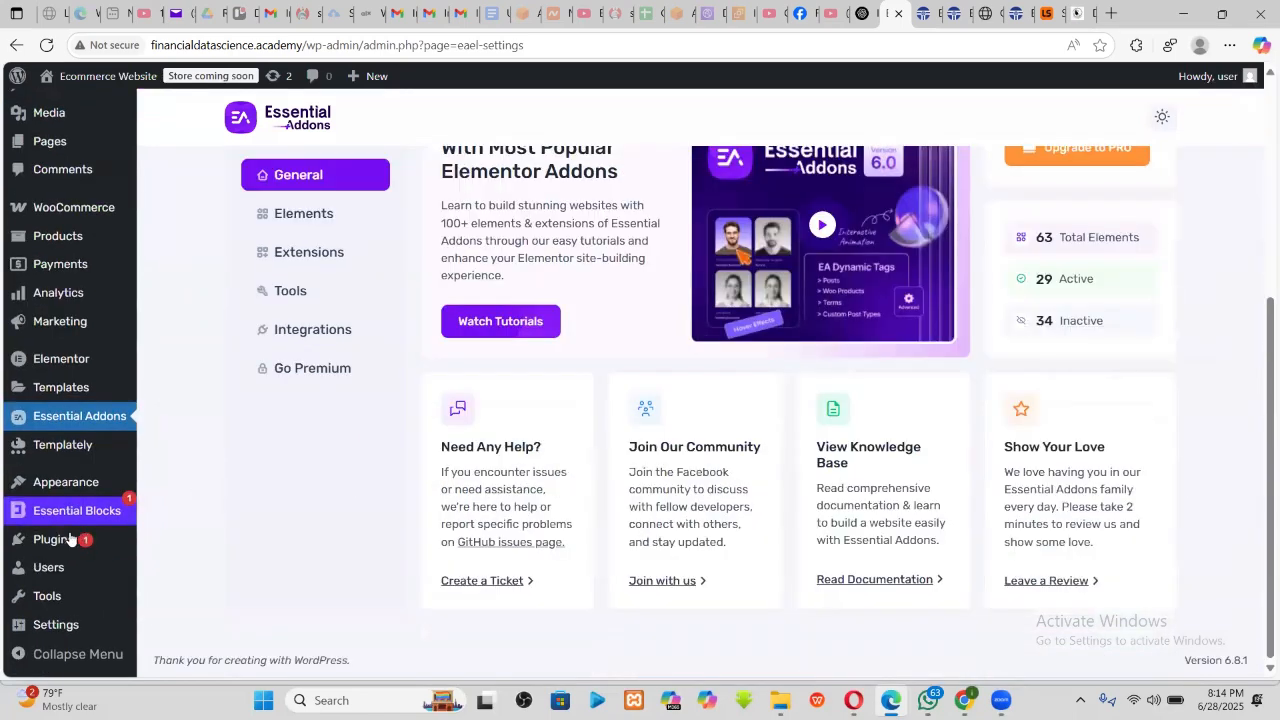
{"action": "mouse_move", "coordinate": [62, 468]}
{"action": "scroll", "coordinate": [671, 373], "scroll_direction": "up", "scroll_amount": 2}
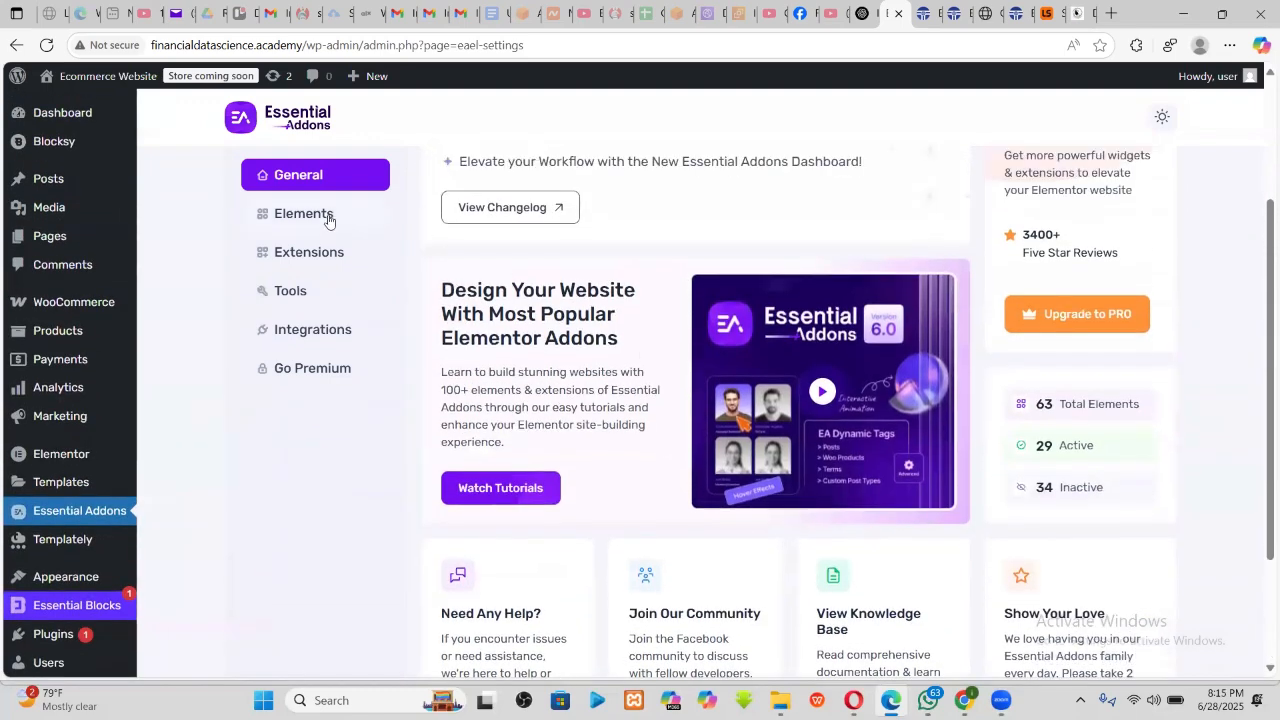
{"action": "left_click", "coordinate": [323, 216]}
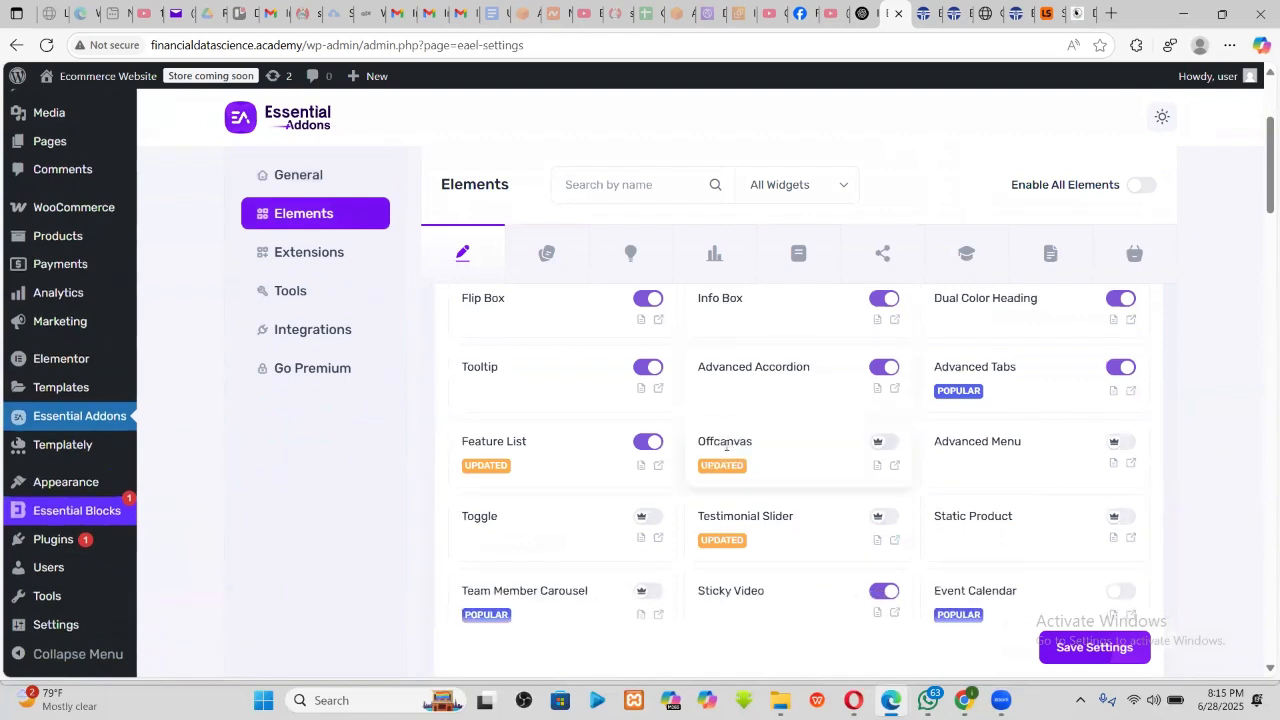
- Enable the Post Grid element among the Dynamic Content Elements of Essential Addons
{"action": "scroll", "coordinate": [800, 455], "scroll_direction": "down", "scroll_amount": 3}
{"action": "scroll", "coordinate": [911, 468], "scroll_direction": "up", "scroll_amount": 5}
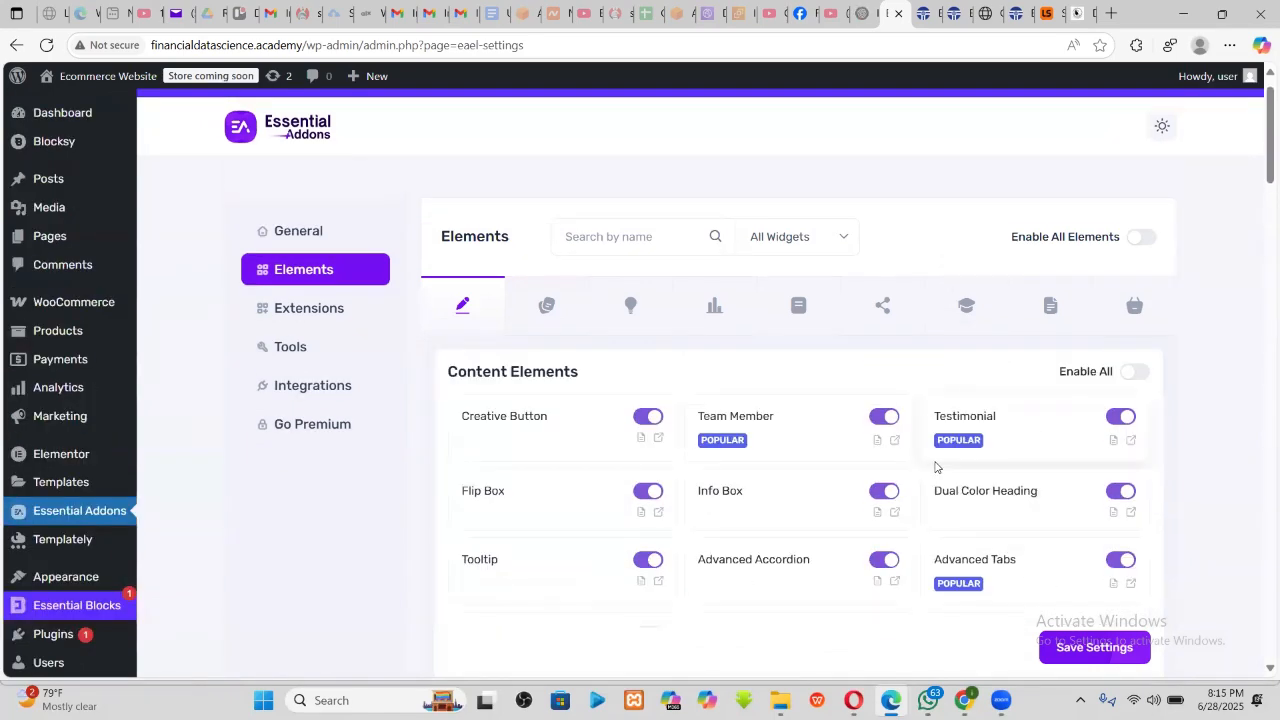
{"action": "scroll", "coordinate": [900, 460], "scroll_direction": "down", "scroll_amount": 5}
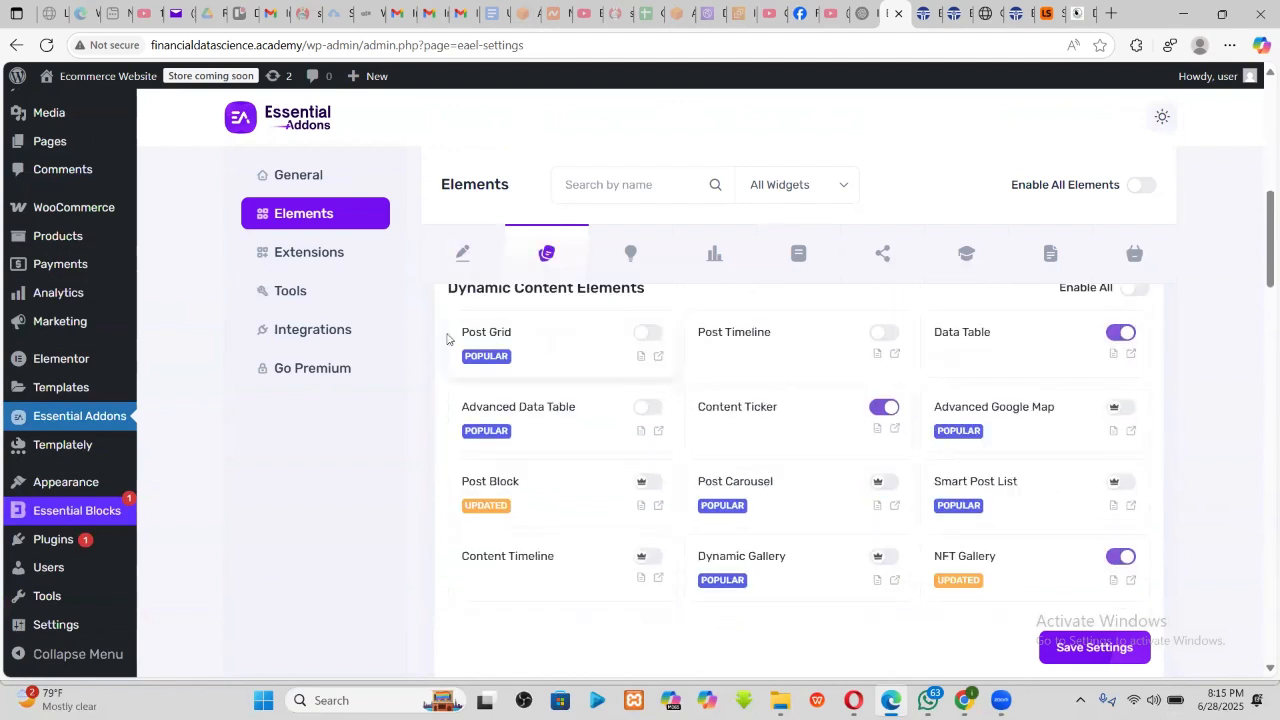
{"action": "left_click", "coordinate": [647, 334]}
- Enable the Contact Form 7 and weForms elements among the Form Styler Elements
{"action": "scroll", "coordinate": [760, 385], "scroll_direction": "down", "scroll_amount": 1}
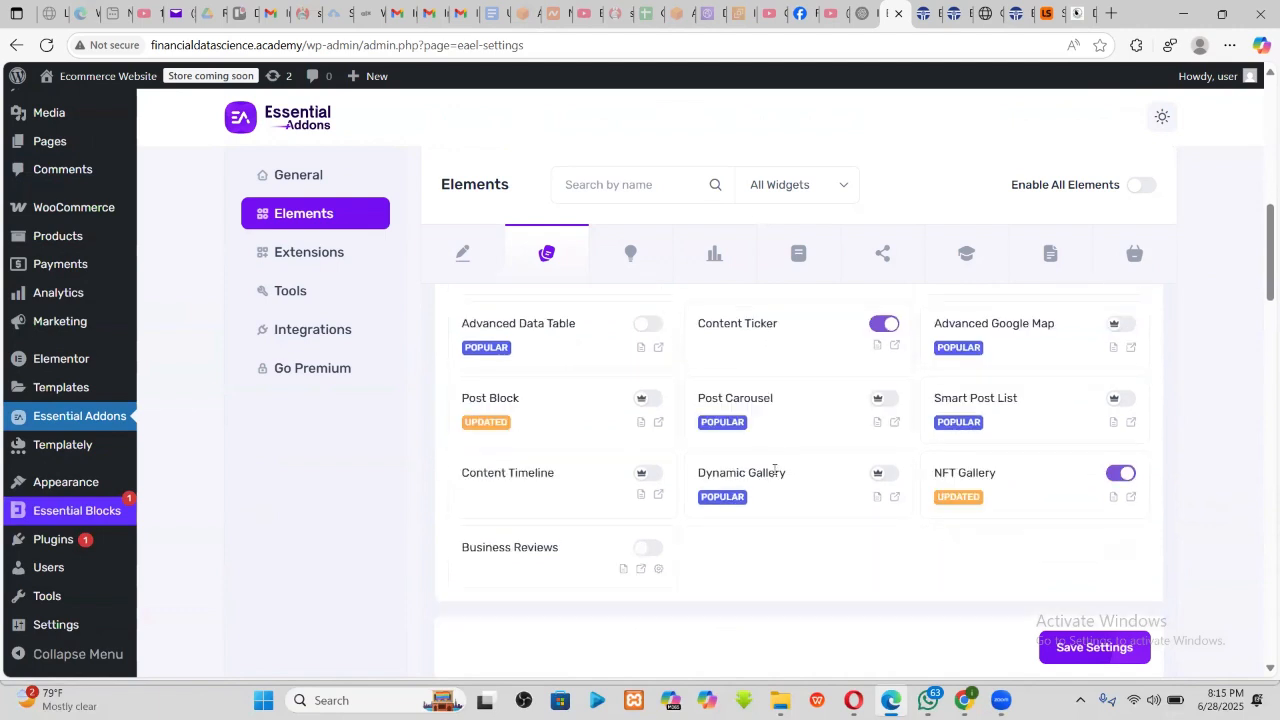
{"action": "scroll", "coordinate": [773, 468], "scroll_direction": "down", "scroll_amount": 3}
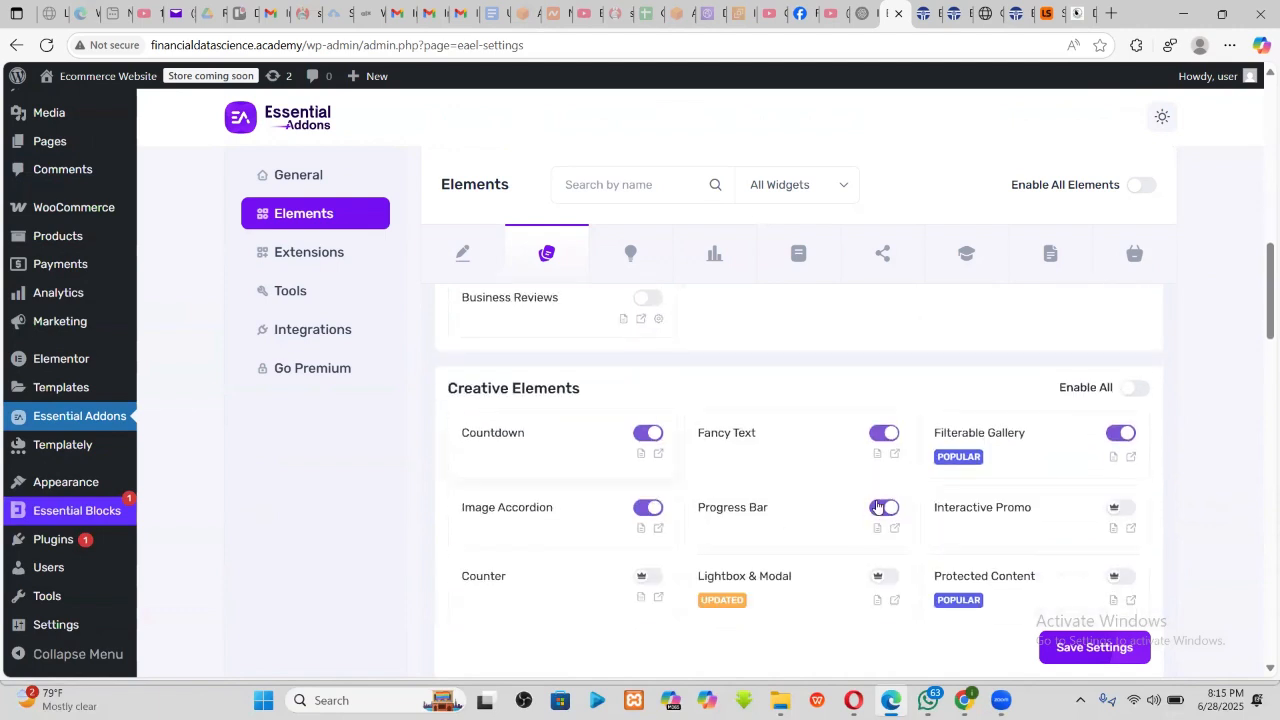
{"action": "scroll", "coordinate": [700, 490], "scroll_direction": "down", "scroll_amount": 1}
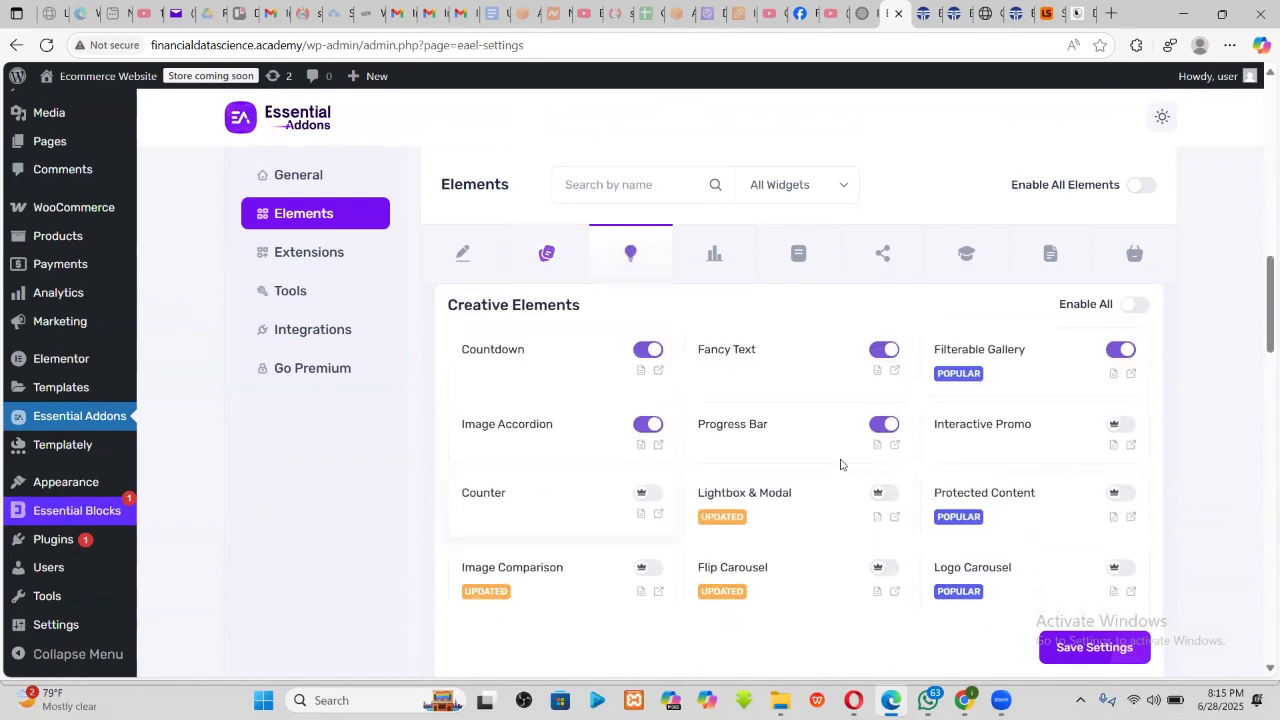
{"action": "scroll", "coordinate": [751, 526], "scroll_direction": "down", "scroll_amount": 5}
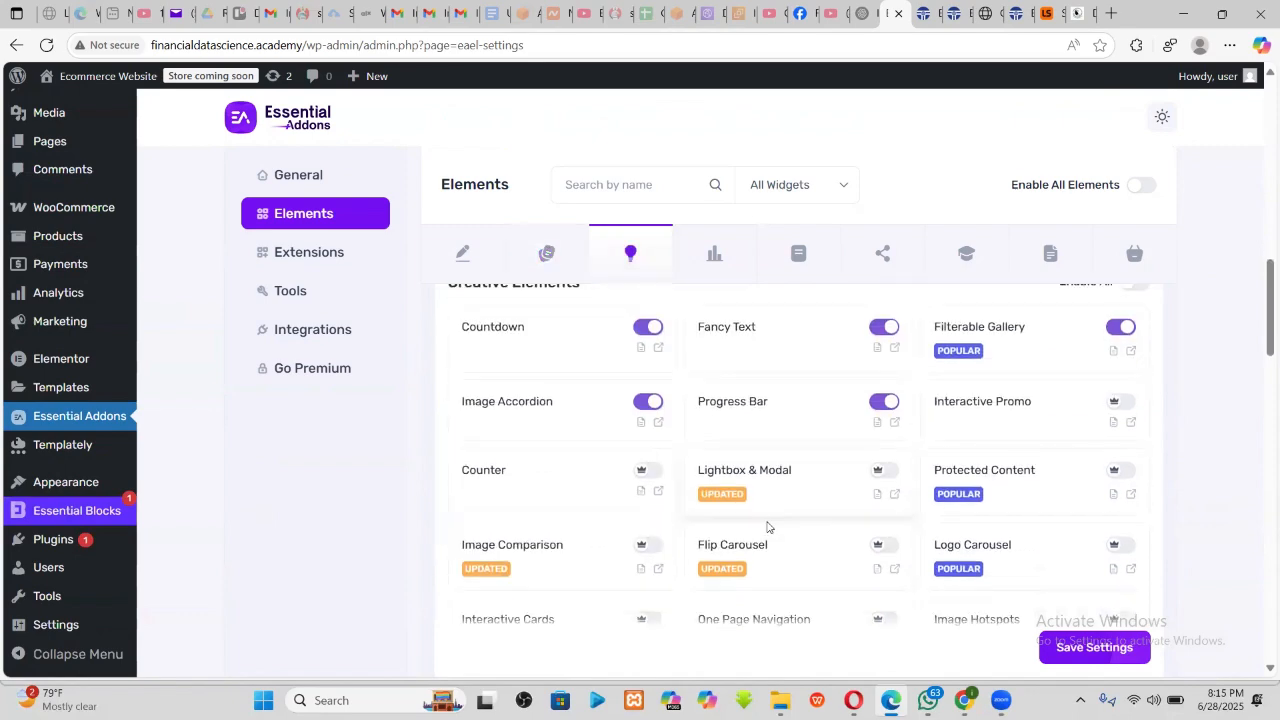
{"action": "scroll", "coordinate": [769, 524], "scroll_direction": "up", "scroll_amount": 3}
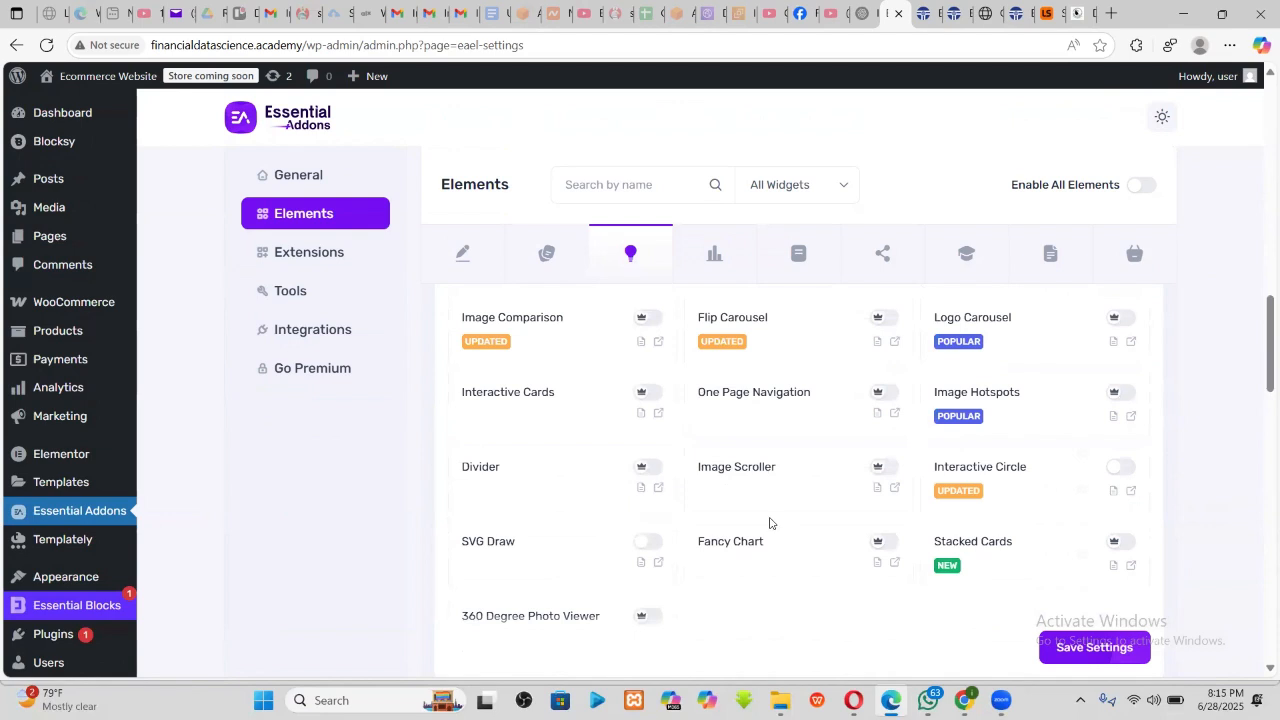
{"action": "scroll", "coordinate": [769, 522], "scroll_direction": "down", "scroll_amount": 4}
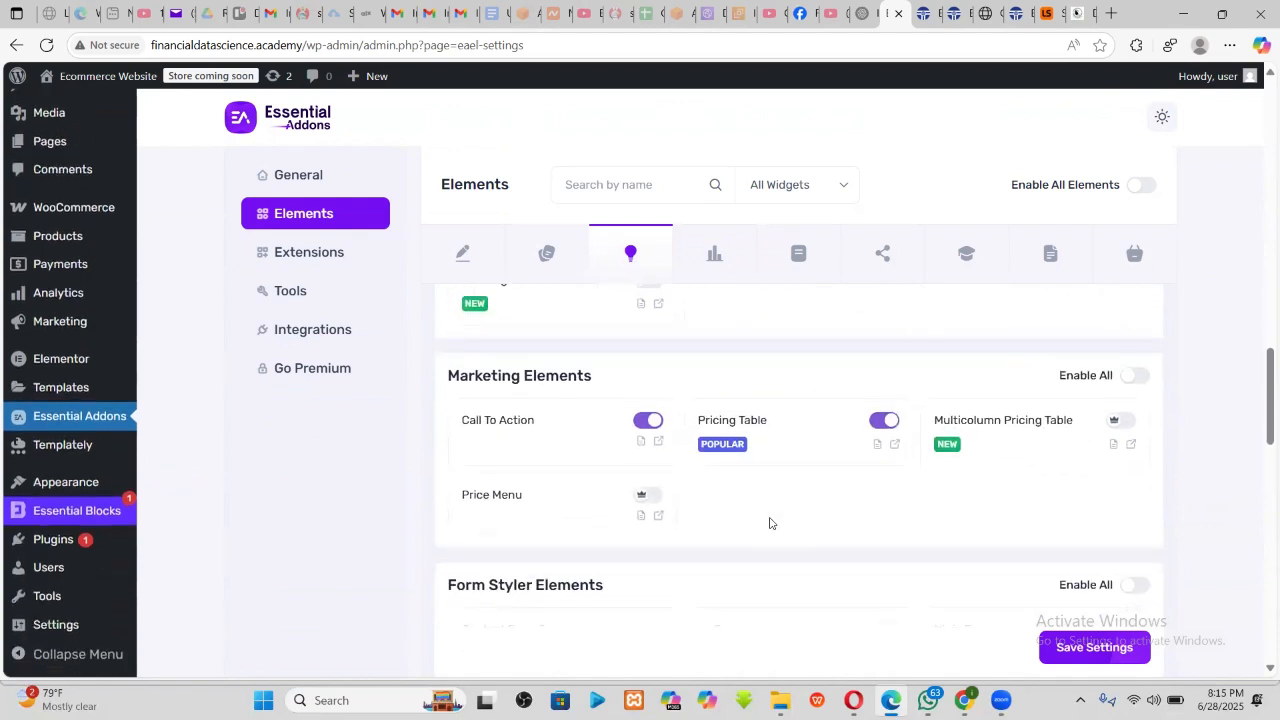
{"action": "scroll", "coordinate": [770, 523], "scroll_direction": "down", "scroll_amount": 1}
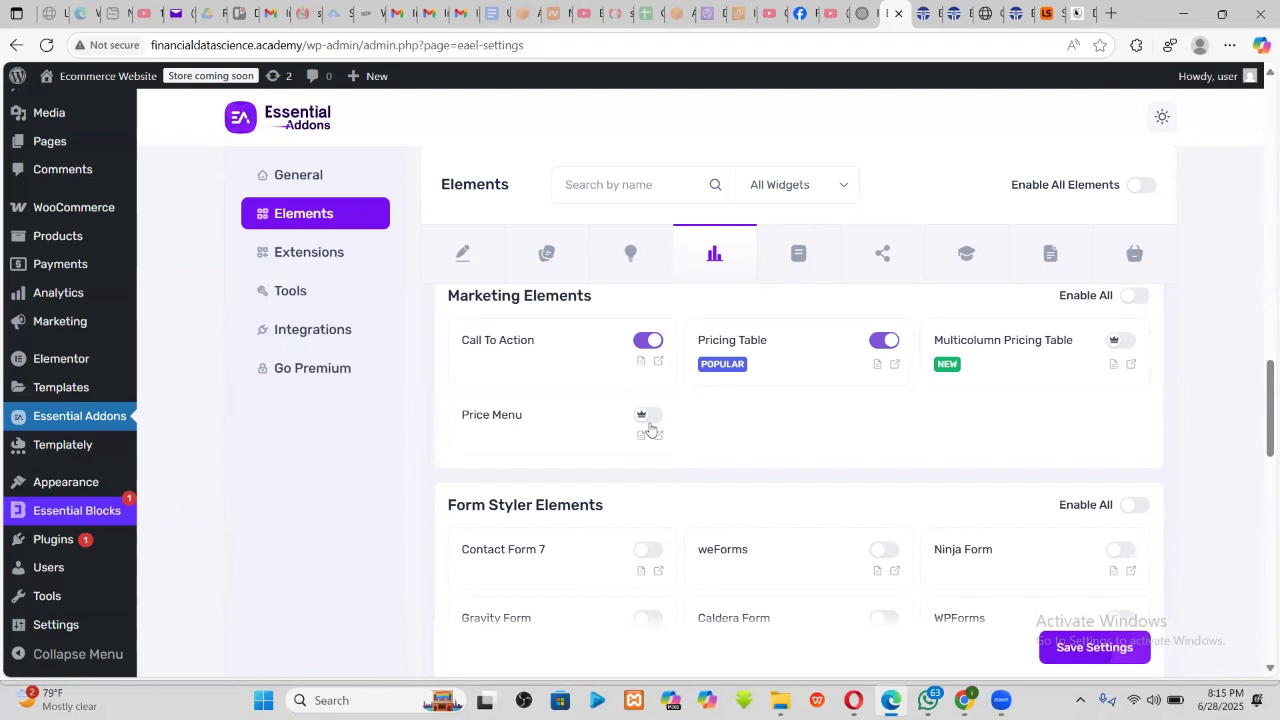
{"action": "scroll", "coordinate": [673, 468], "scroll_direction": "down", "scroll_amount": 1}
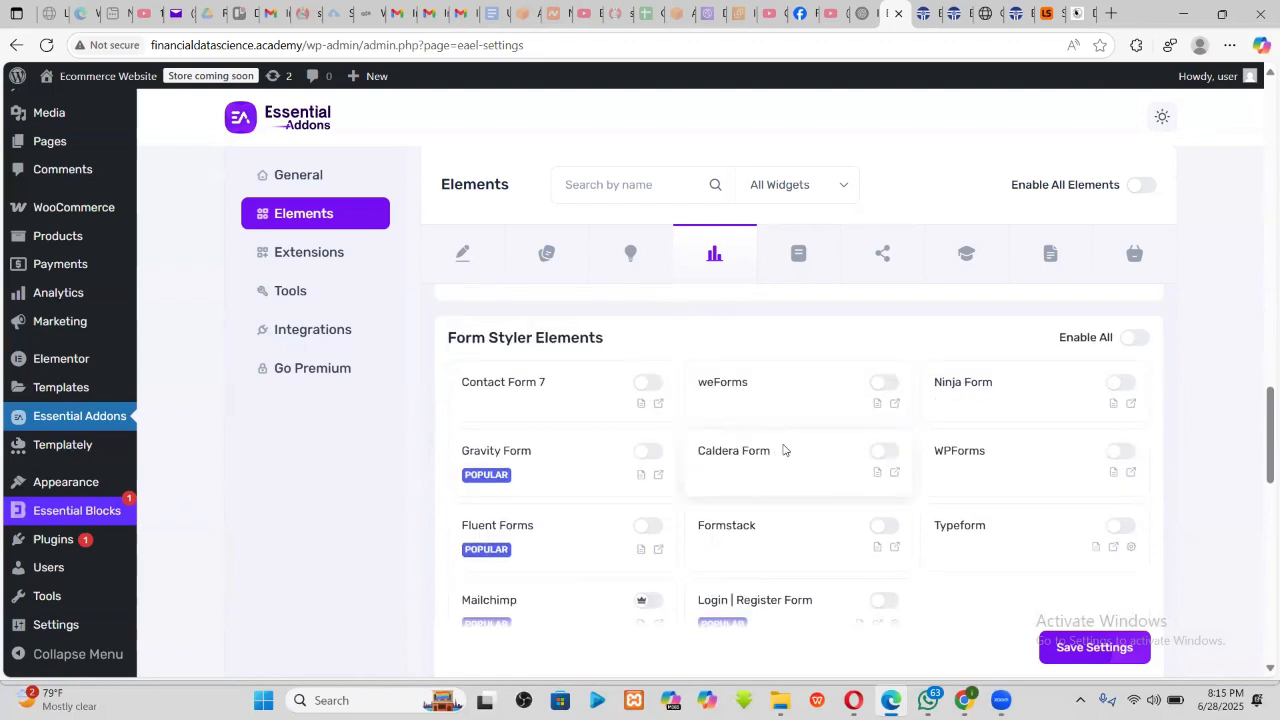
{"action": "scroll", "coordinate": [785, 450], "scroll_direction": "down", "scroll_amount": 1}
{"action": "scroll", "coordinate": [785, 450], "scroll_direction": "up", "scroll_amount": 1}
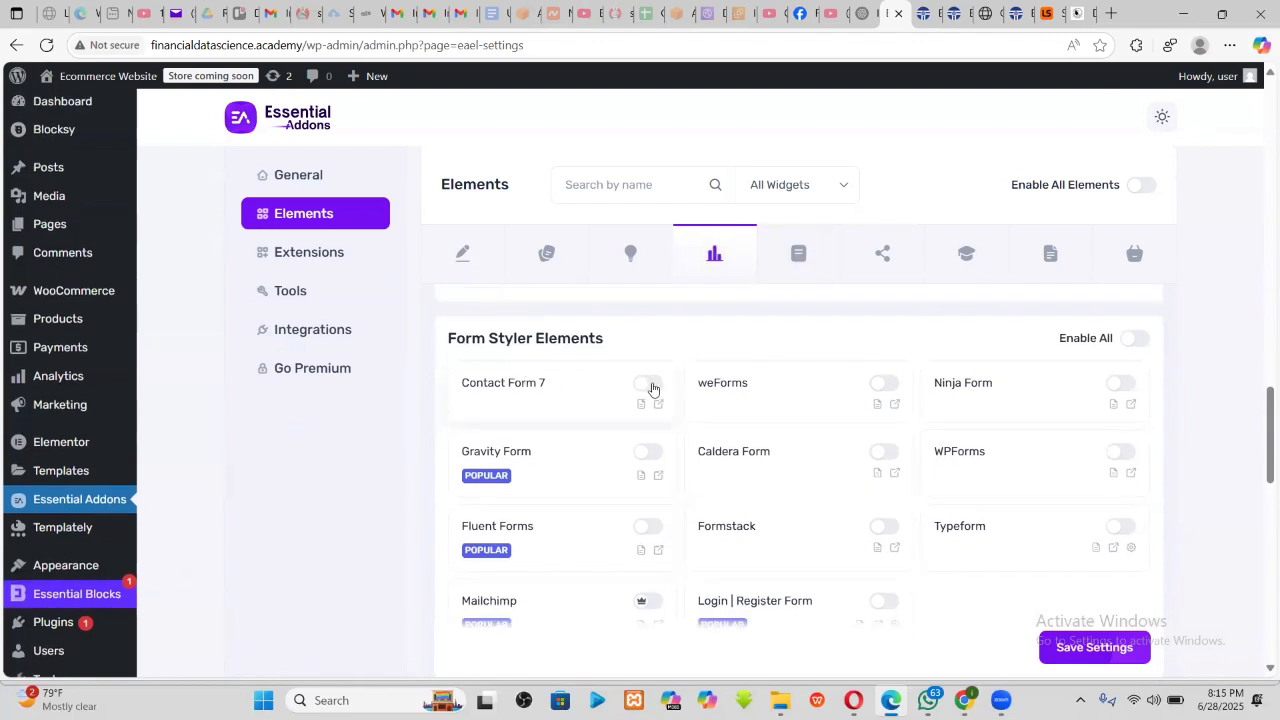
{"action": "left_click", "coordinate": [656, 384]}
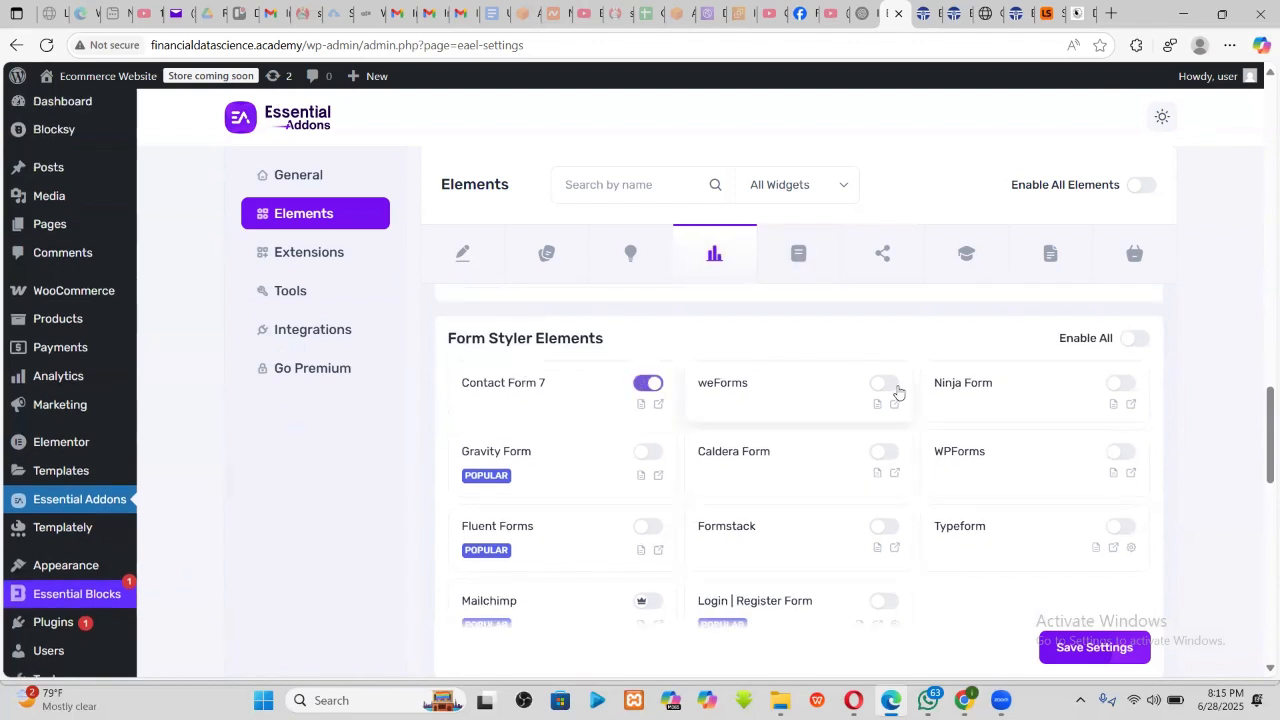
{"action": "left_click", "coordinate": [895, 389]}
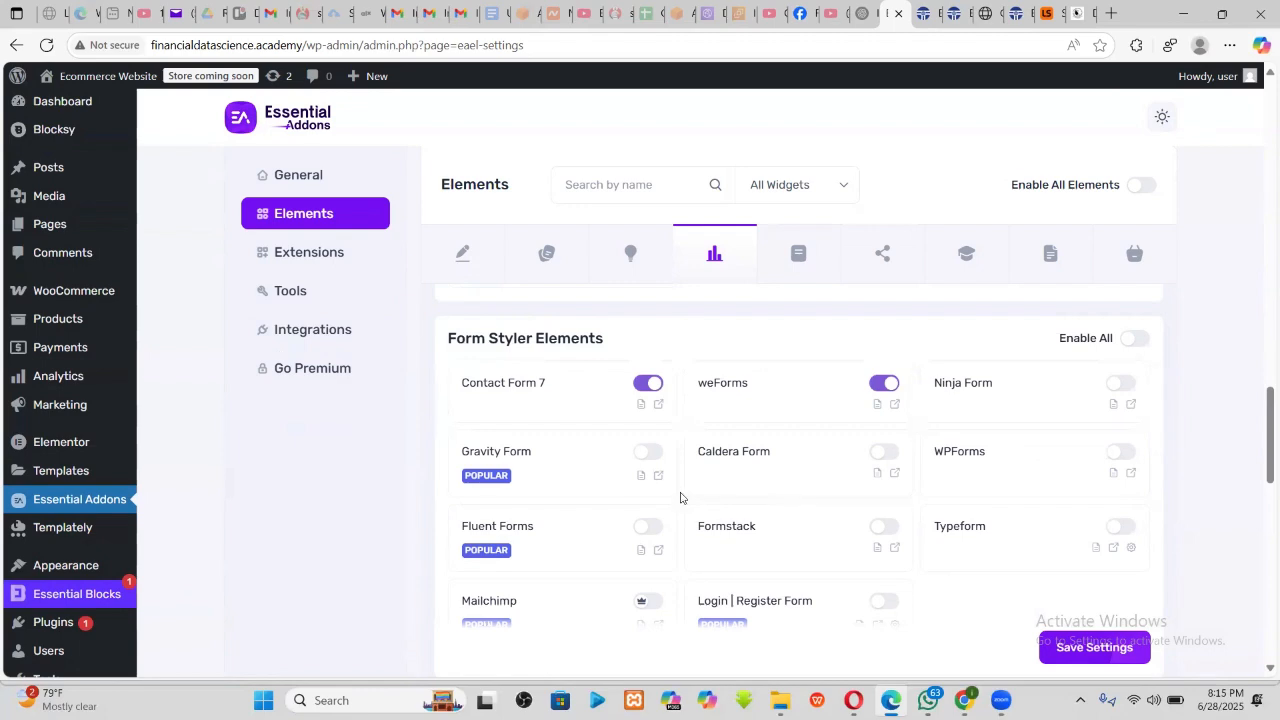
- Enable the Woo Product List and Woo Product Price elements among the WooCommerce Elements
{"action": "scroll", "coordinate": [680, 495], "scroll_direction": "down", "scroll_amount": 4}
{"action": "scroll", "coordinate": [680, 497], "scroll_direction": "down", "scroll_amount": 5}
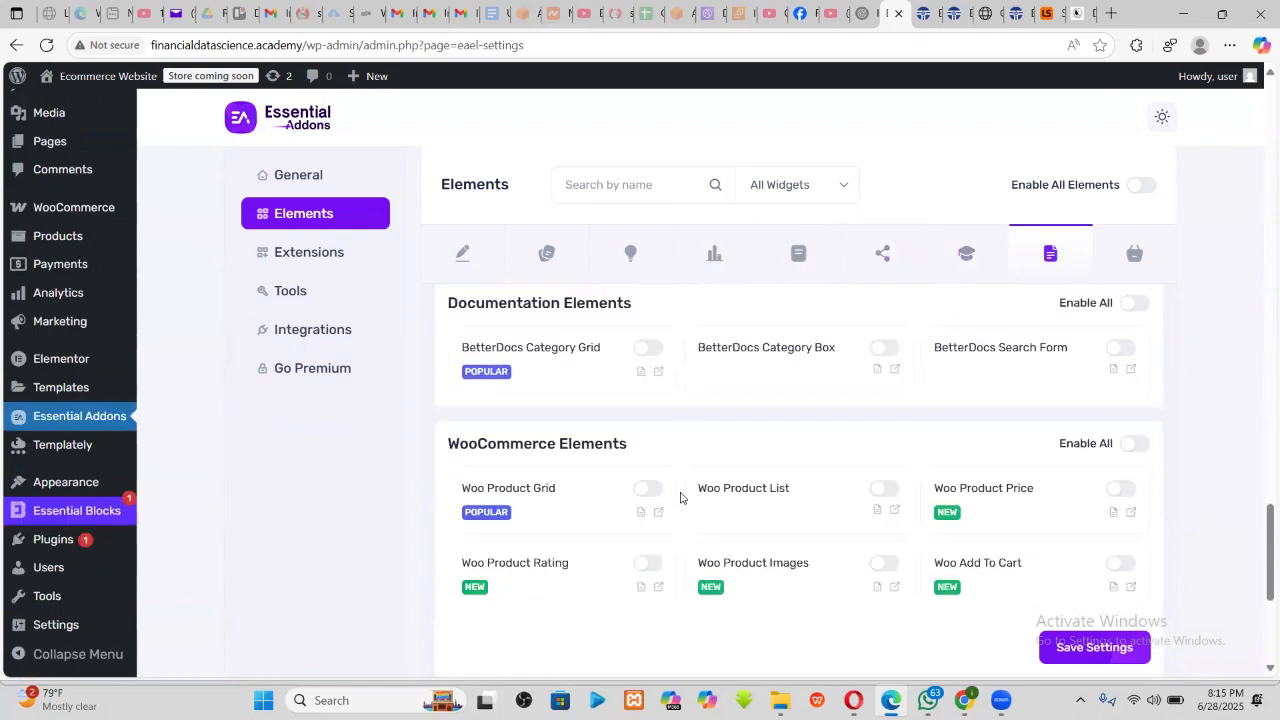
{"action": "scroll", "coordinate": [680, 497], "scroll_direction": "down", "scroll_amount": 1}
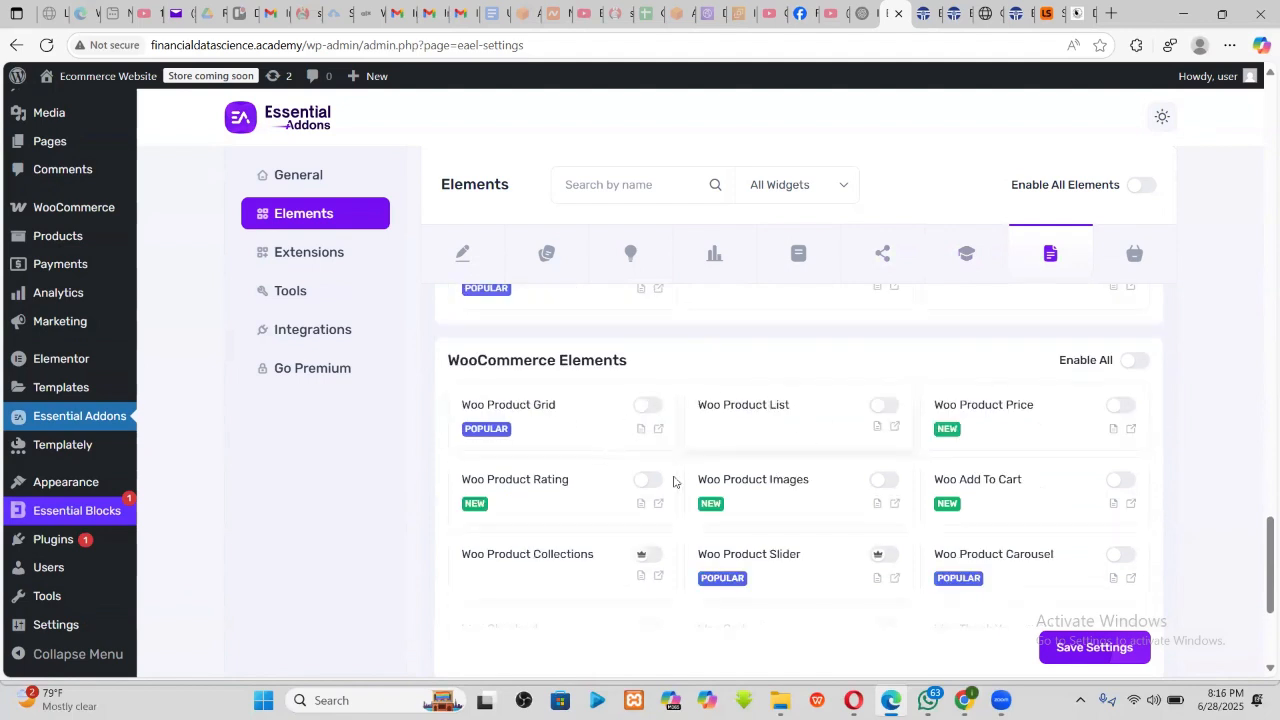
{"action": "left_click", "coordinate": [885, 407]}
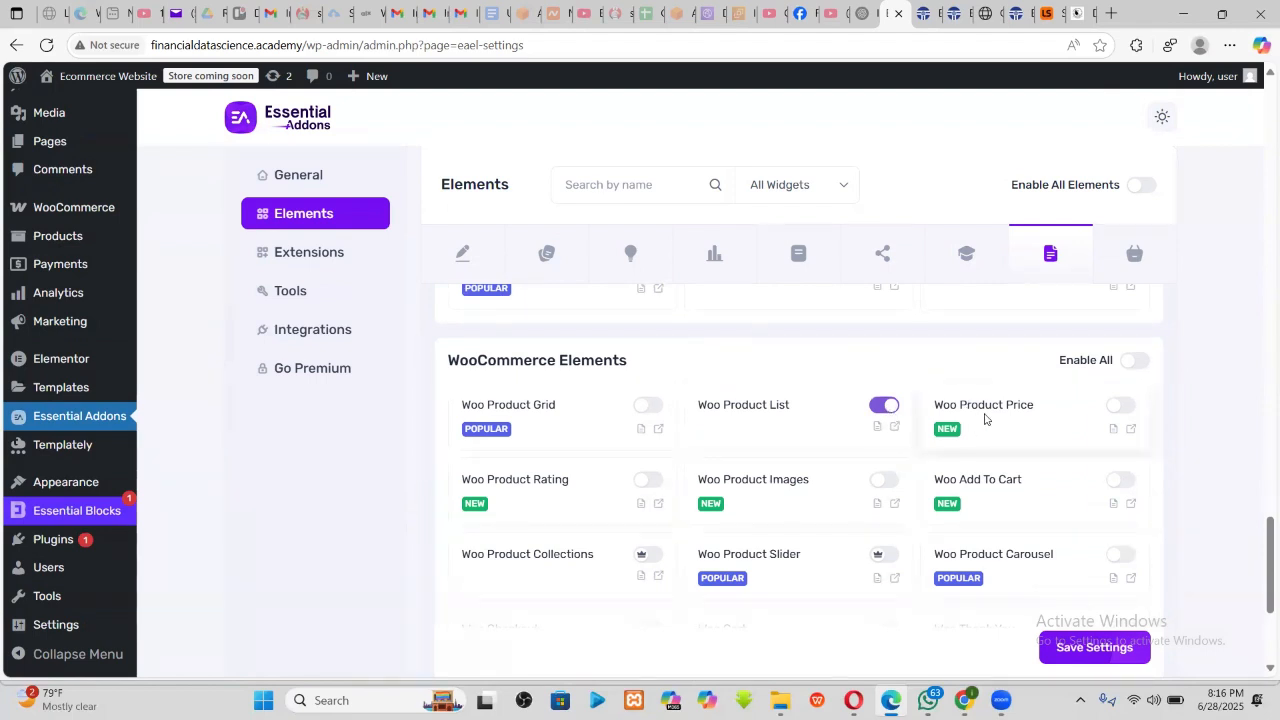
{"action": "left_click", "coordinate": [1121, 407]}
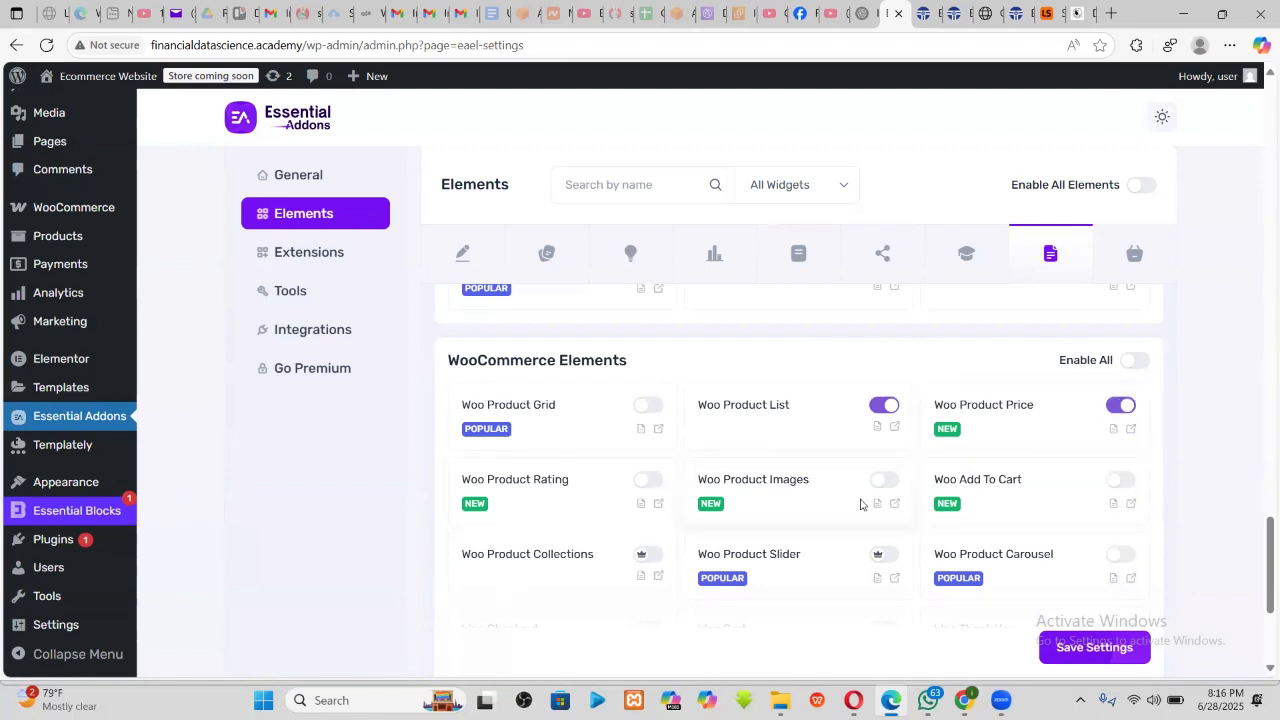
- Look through the remaining WooCommerce Elements and save the Essential Addons settings
{"action": "scroll", "coordinate": [860, 504], "scroll_direction": "down", "scroll_amount": 3}
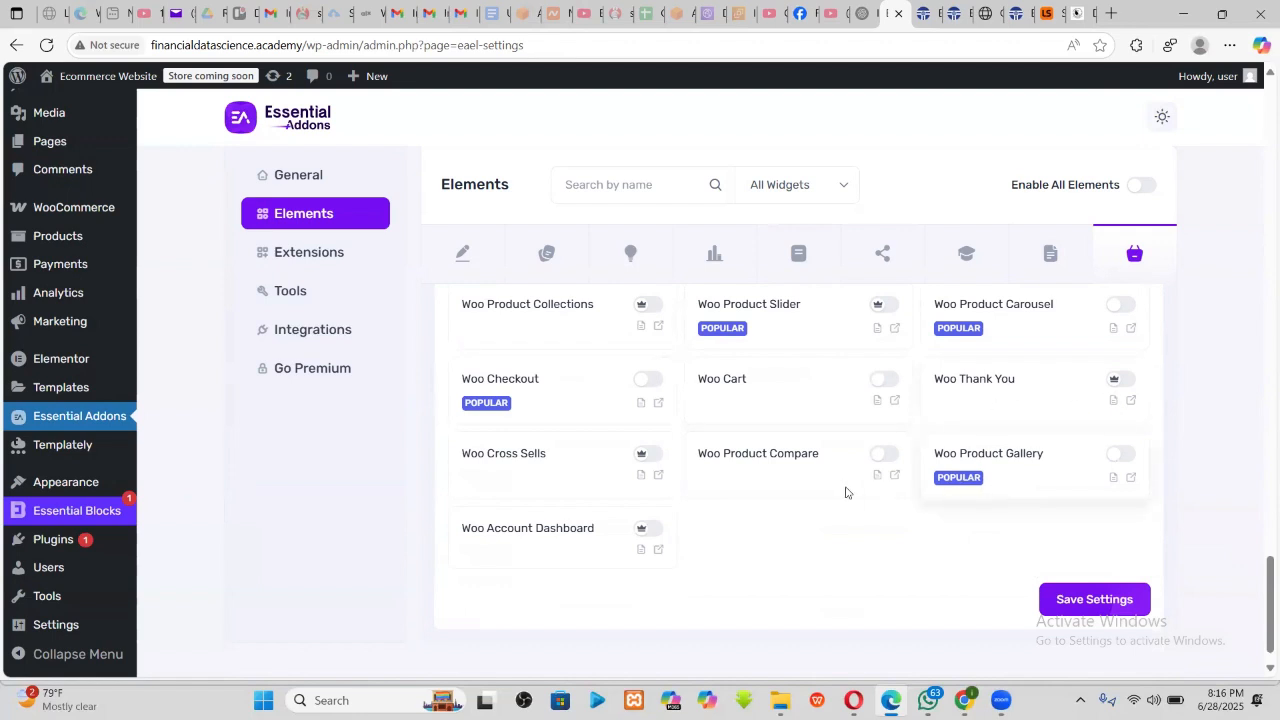
{"action": "scroll", "coordinate": [658, 471], "scroll_direction": "down", "scroll_amount": 1}
{"action": "scroll", "coordinate": [870, 420], "scroll_direction": "up", "scroll_amount": 3}
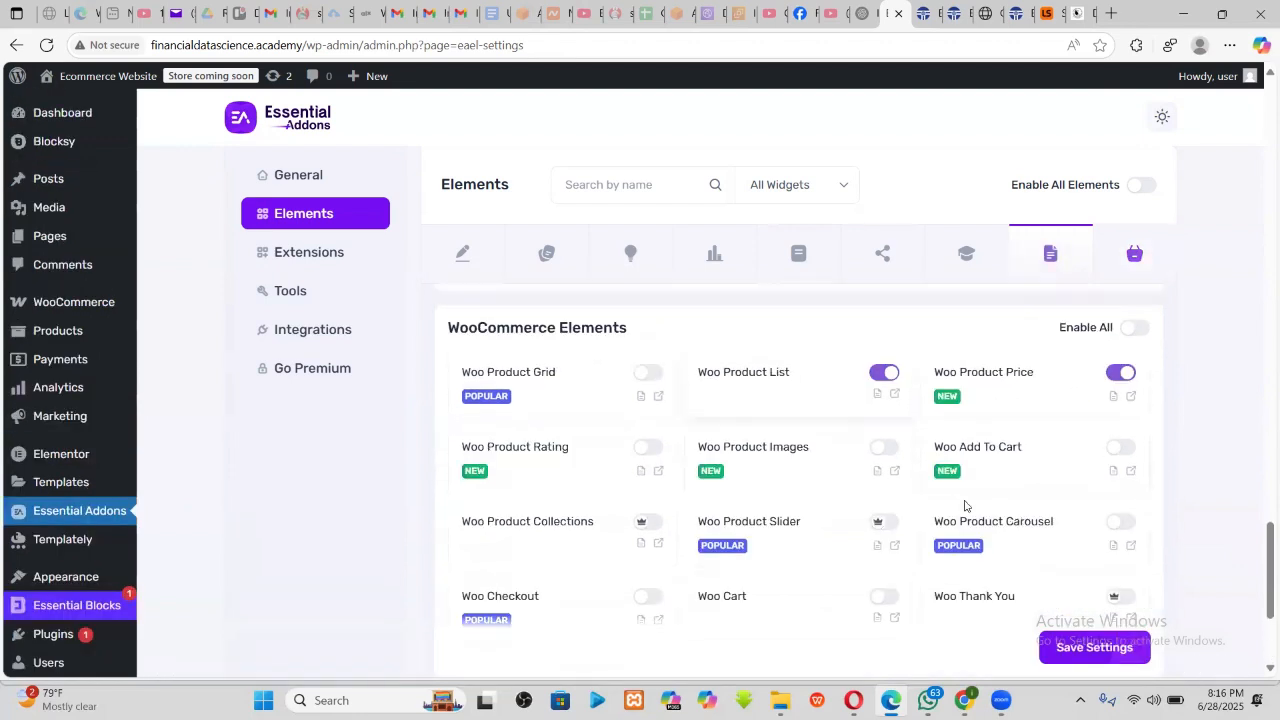
{"action": "scroll", "coordinate": [870, 420], "scroll_direction": "down", "scroll_amount": 1}
{"action": "left_click", "coordinate": [1054, 650]}
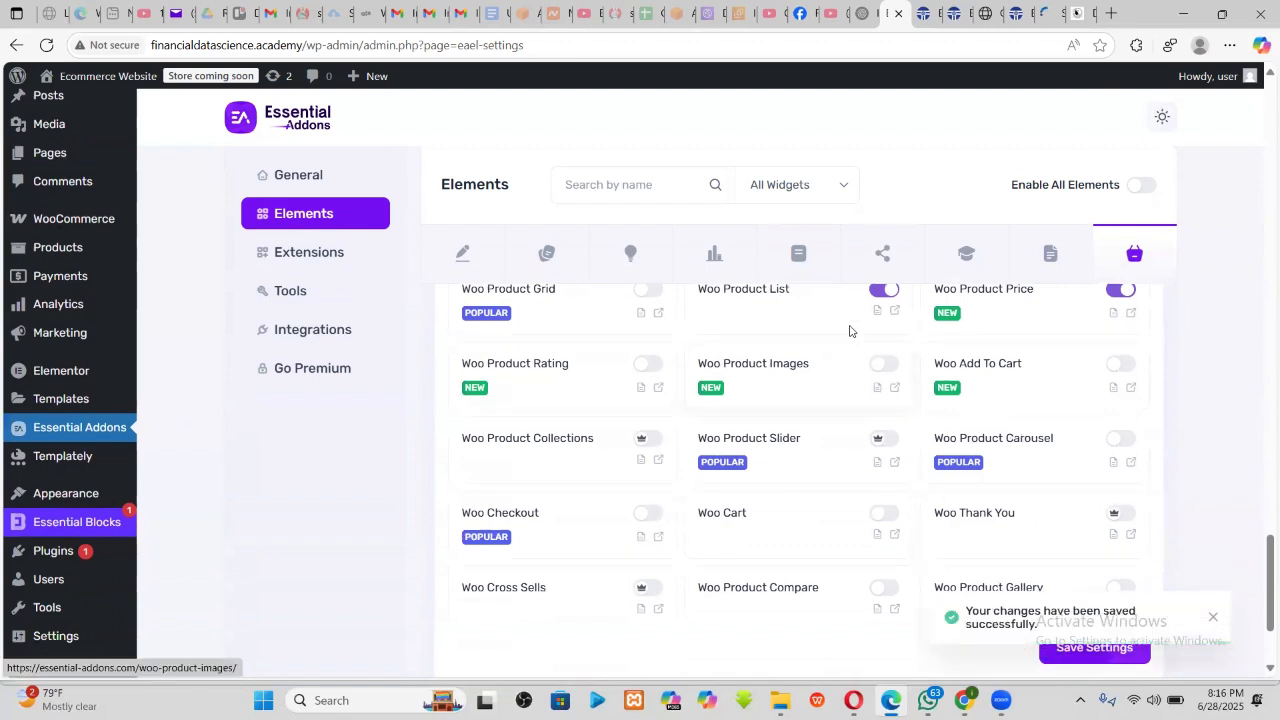
- Publish the home page in its Elementor browser tab, reload the editor and return to the New Arrivals section
{"action": "left_click", "coordinate": [925, 8]}
{"action": "left_click", "coordinate": [1219, 88]}
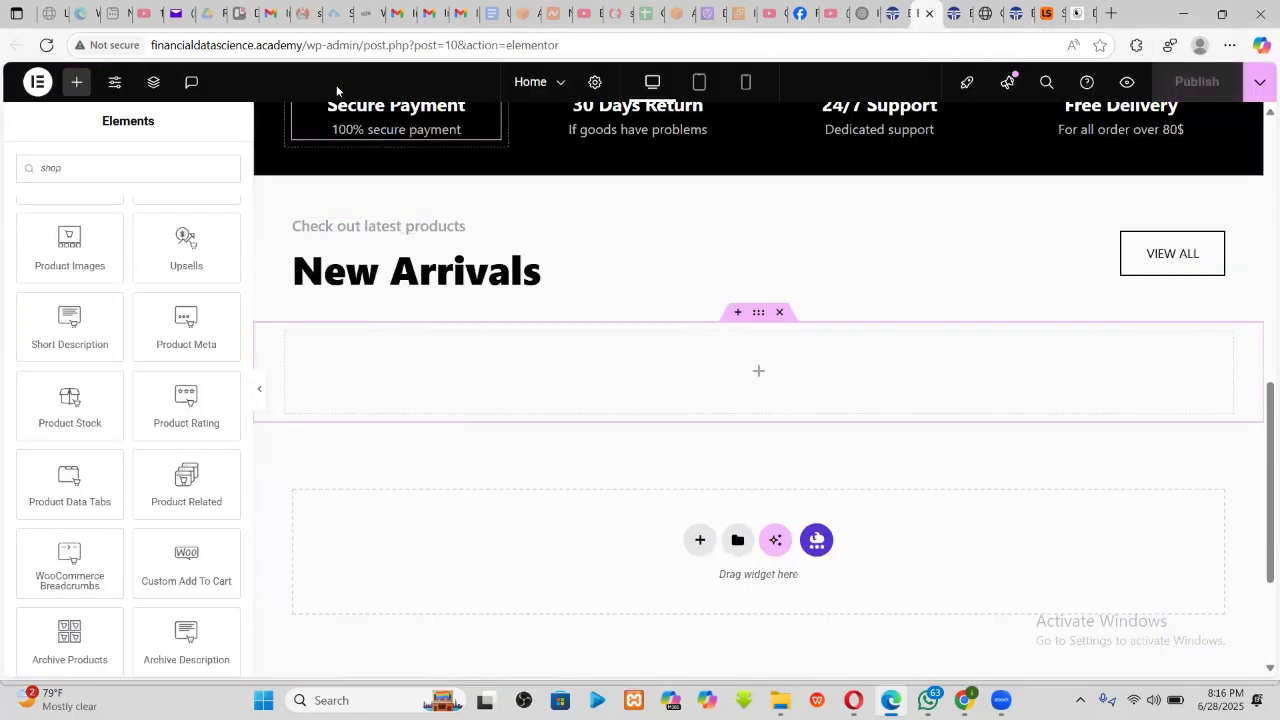
{"action": "left_click", "coordinate": [46, 45]}
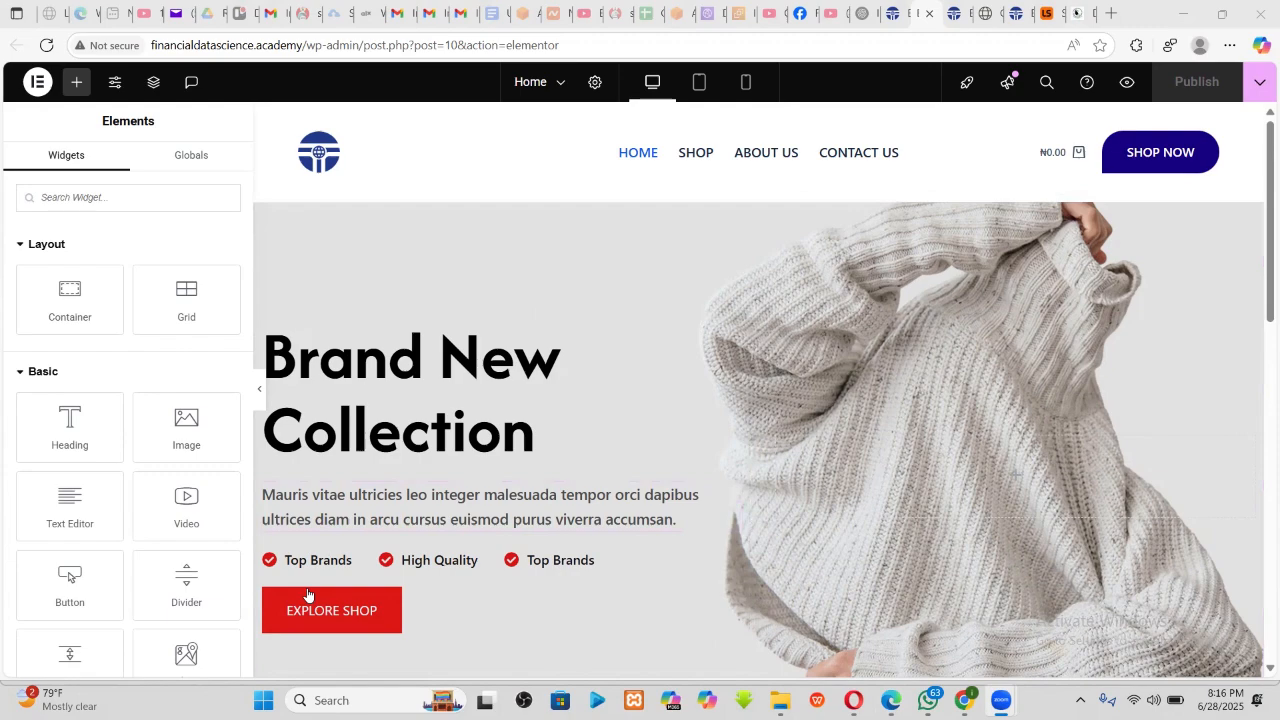
{"action": "scroll", "coordinate": [789, 360], "scroll_direction": "down", "scroll_amount": 10}
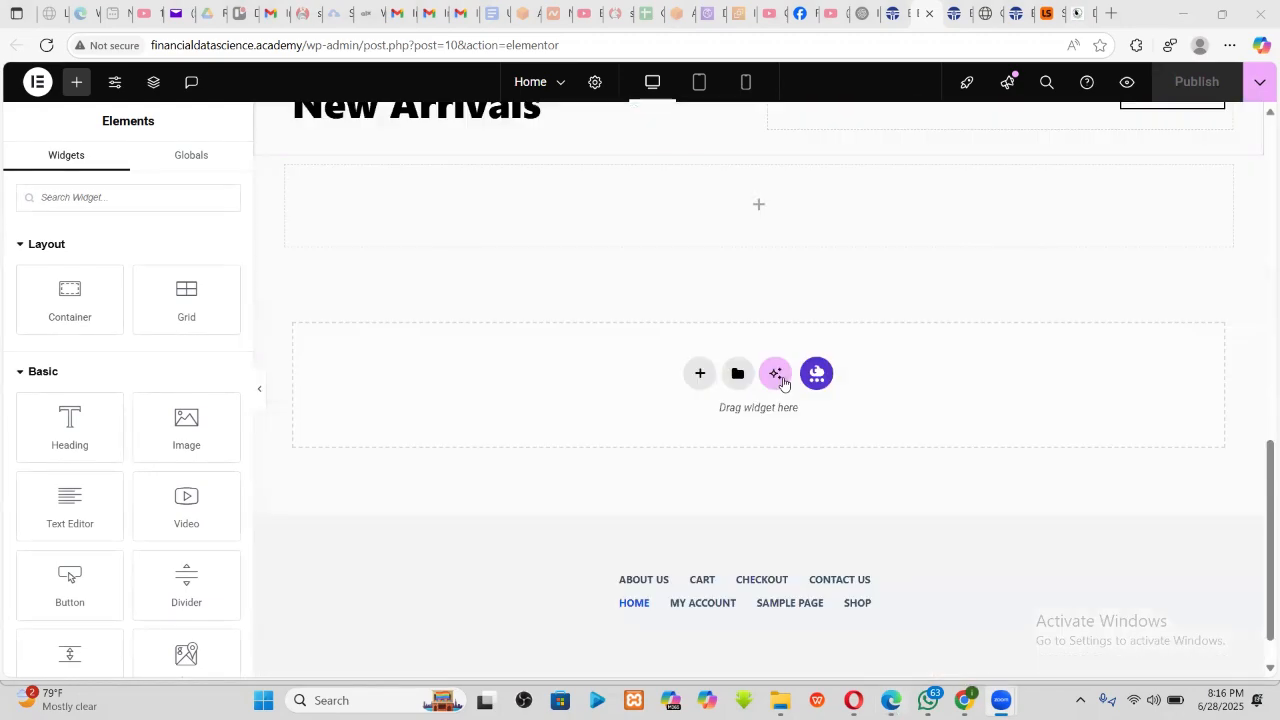
{"action": "scroll", "coordinate": [785, 378], "scroll_direction": "up", "scroll_amount": 1}
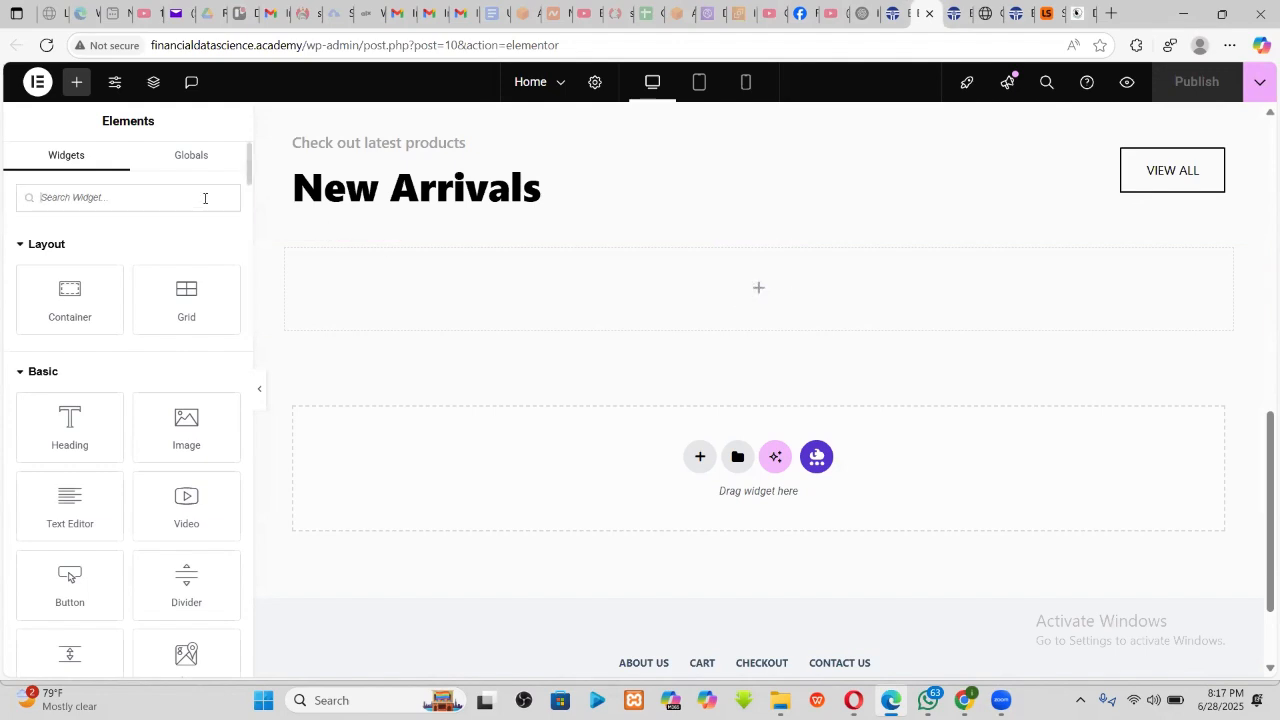
- Search the widgets for "product" and place the Products widget in the empty container below the New Arrivals heading
{"action": "type", "text": "product"}
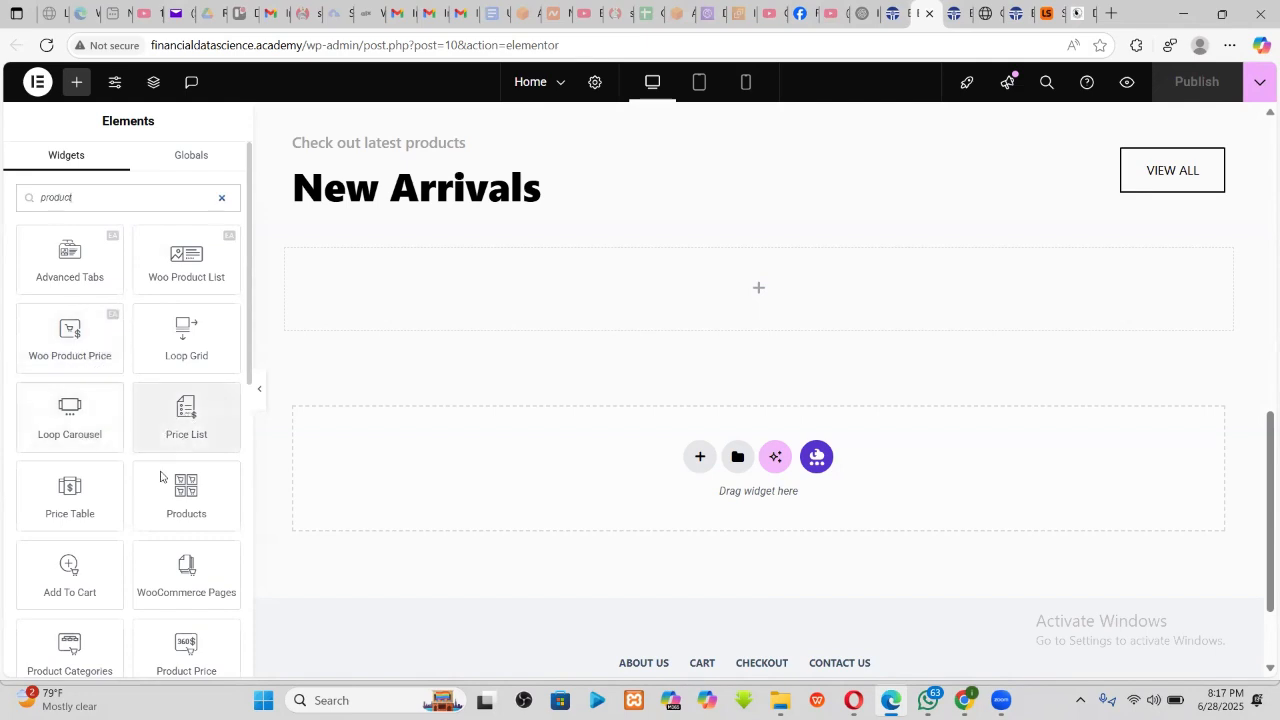
{"action": "scroll", "coordinate": [165, 486], "scroll_direction": "down", "scroll_amount": 1}
{"action": "scroll", "coordinate": [114, 506], "scroll_direction": "down", "scroll_amount": 1}
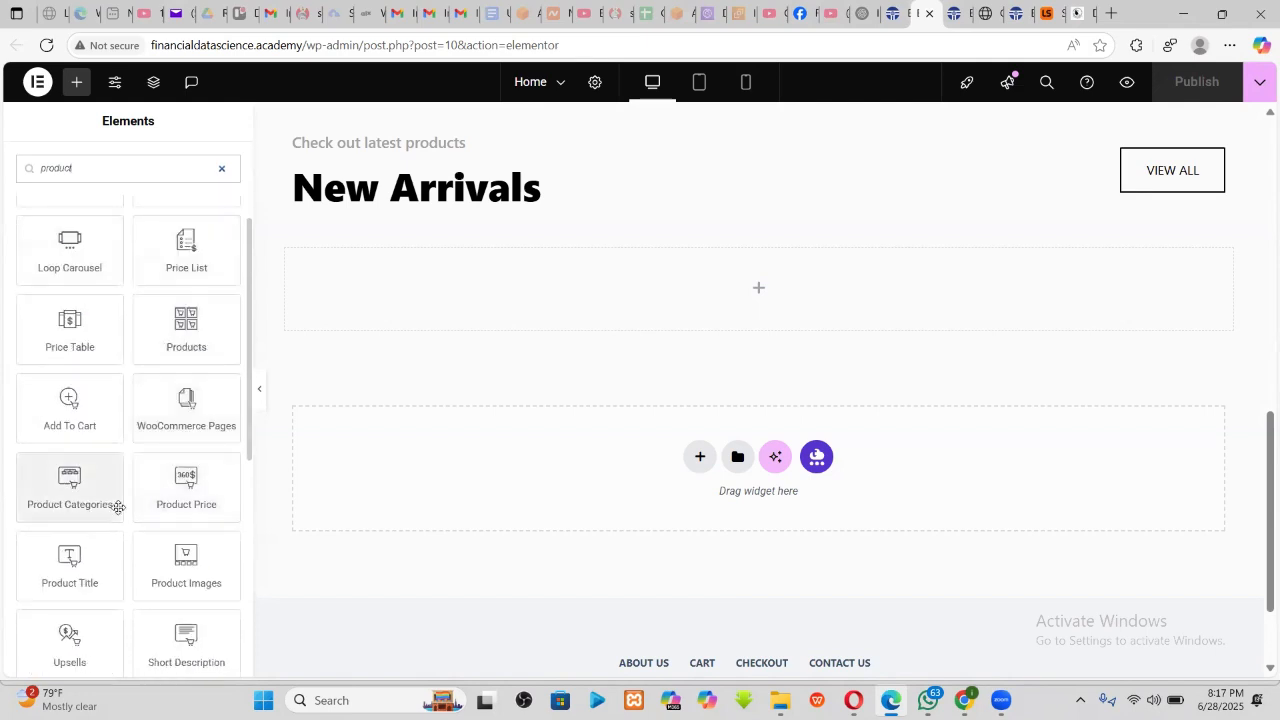
{"action": "scroll", "coordinate": [137, 518], "scroll_direction": "down", "scroll_amount": 3}
{"action": "scroll", "coordinate": [140, 514], "scroll_direction": "down", "scroll_amount": 2}
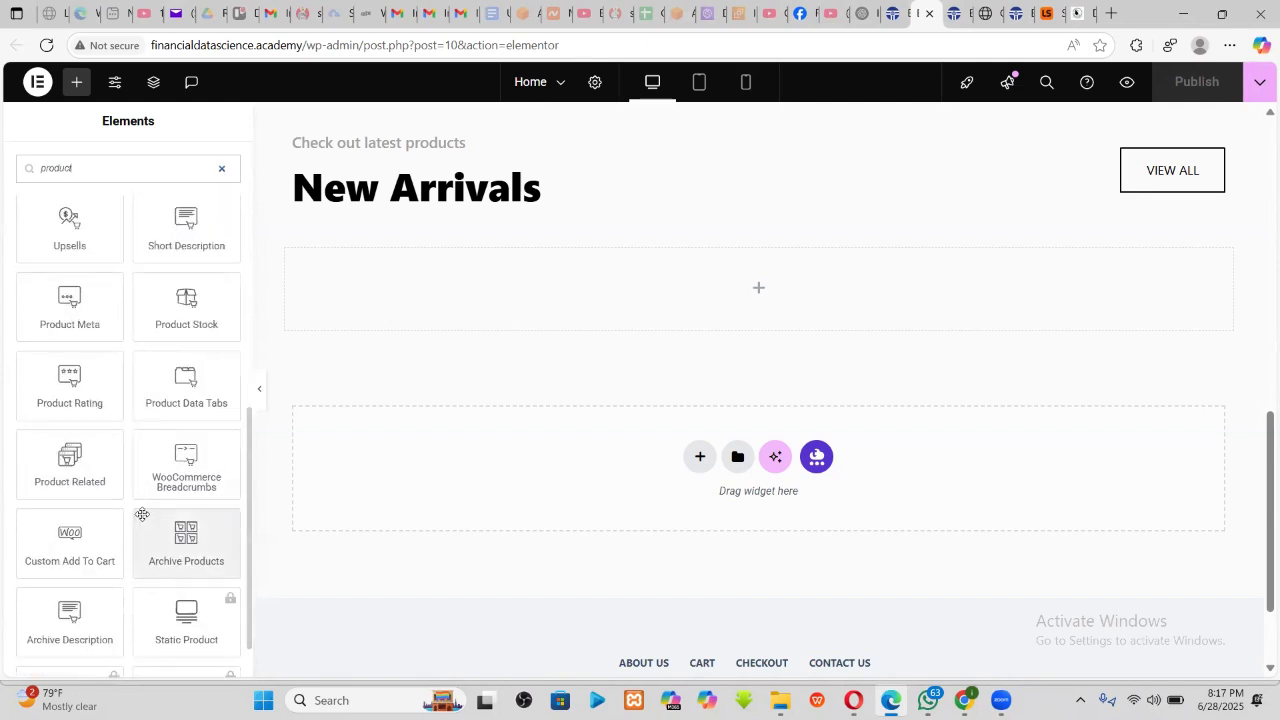
{"action": "scroll", "coordinate": [142, 514], "scroll_direction": "up", "scroll_amount": 7}
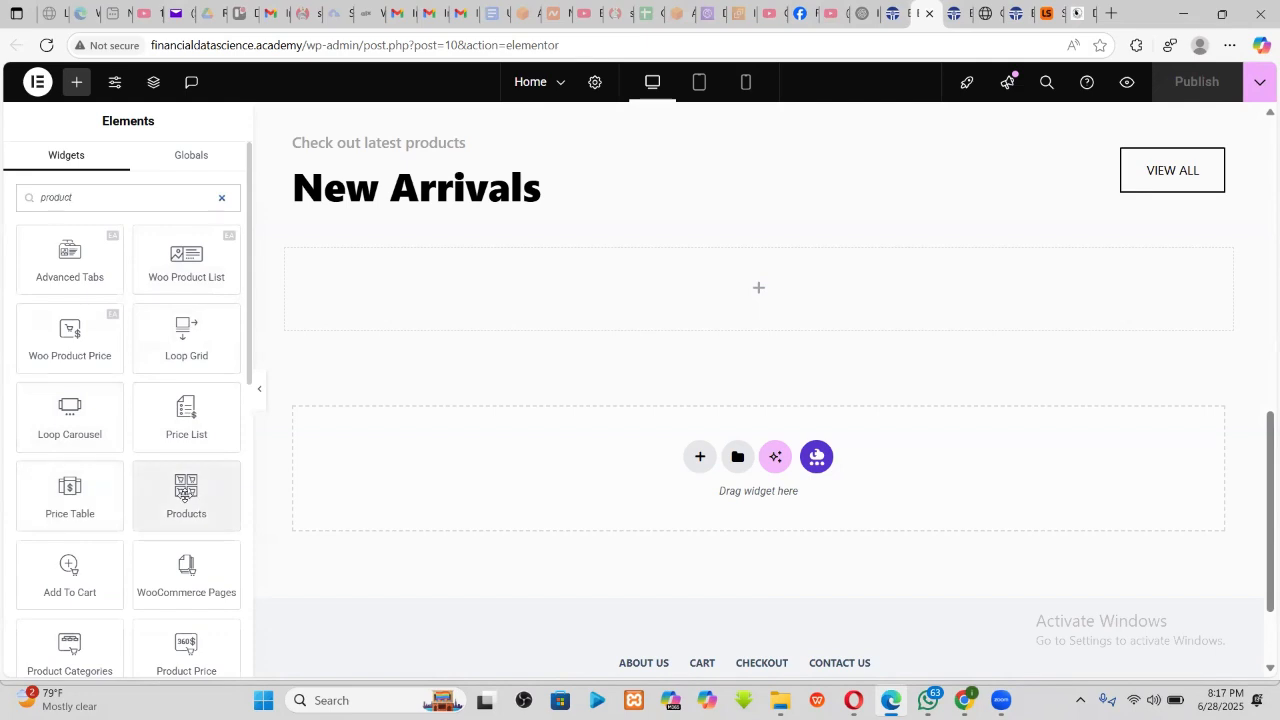
{"action": "left_click_drag", "start_coordinate": [184, 494], "coordinate": [735, 297]}
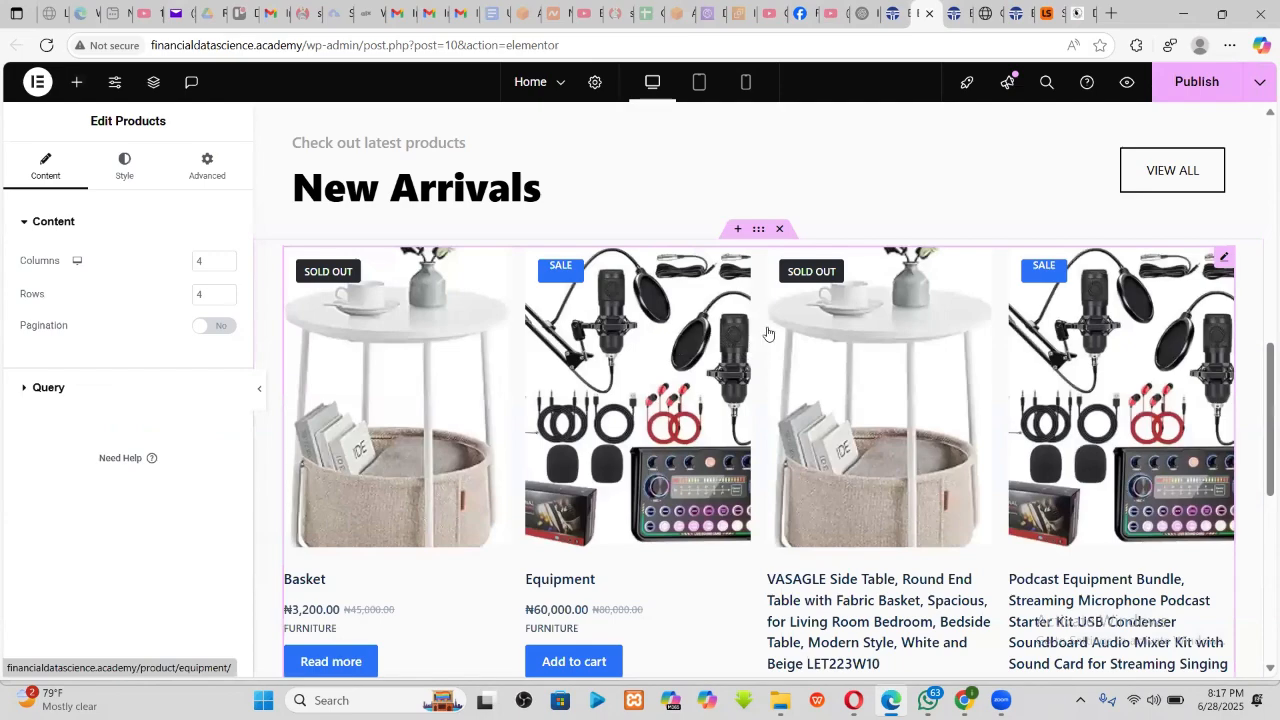
{"action": "scroll", "coordinate": [766, 335], "scroll_direction": "down", "scroll_amount": 5}
{"action": "scroll", "coordinate": [766, 337], "scroll_direction": "up", "scroll_amount": 5}
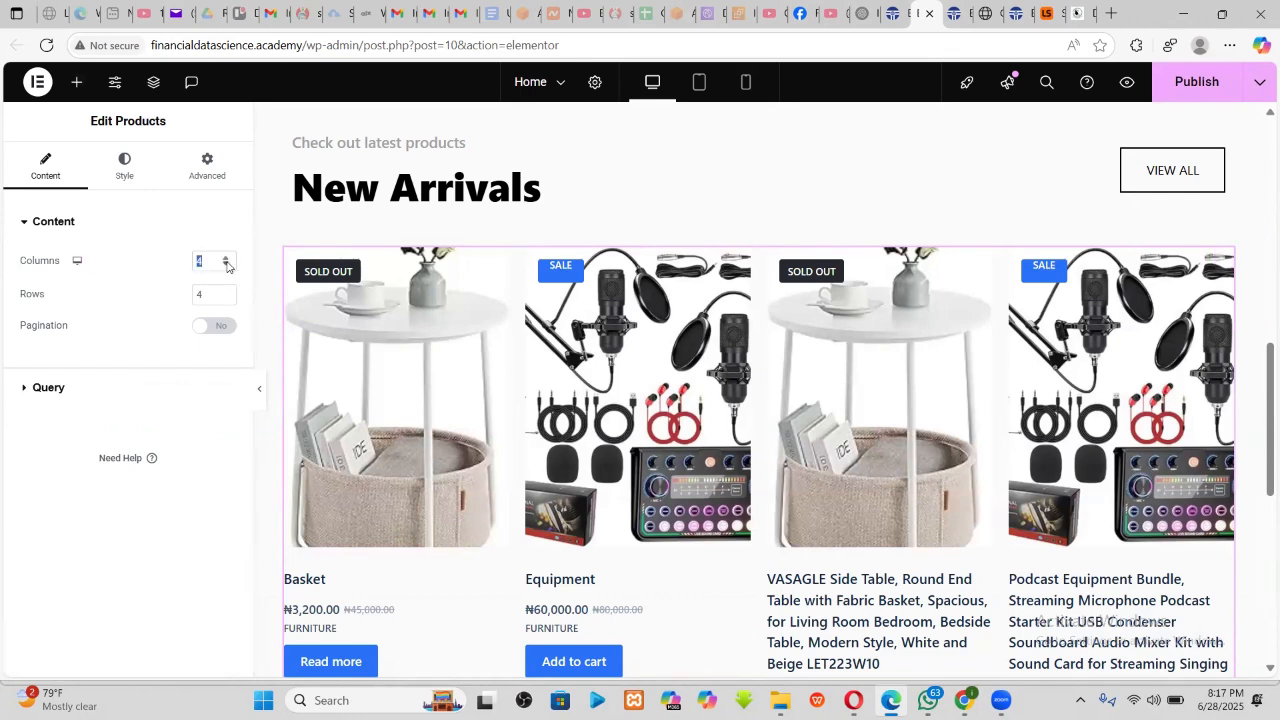
- Try the Products widget with 3 columns and with 2 columns, checking how the products are laid out
{"action": "type", "text": "3"}
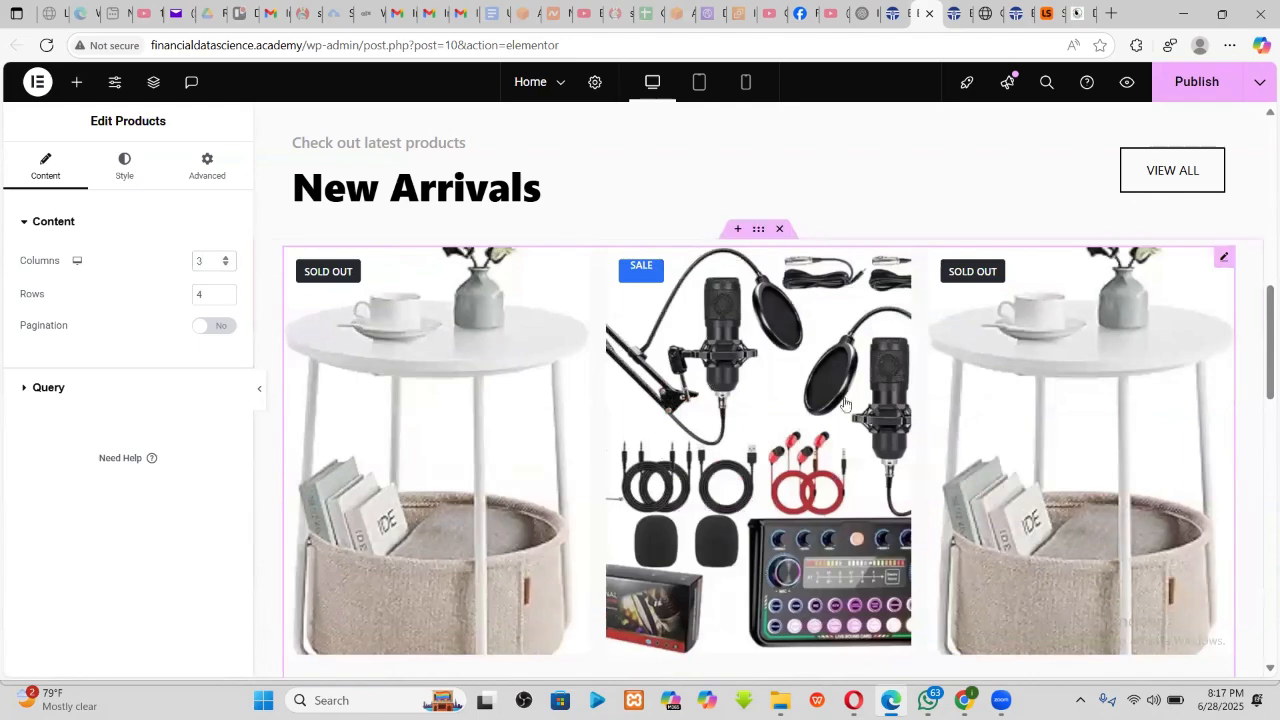
{"action": "scroll", "coordinate": [560, 330], "scroll_direction": "down", "scroll_amount": 4}
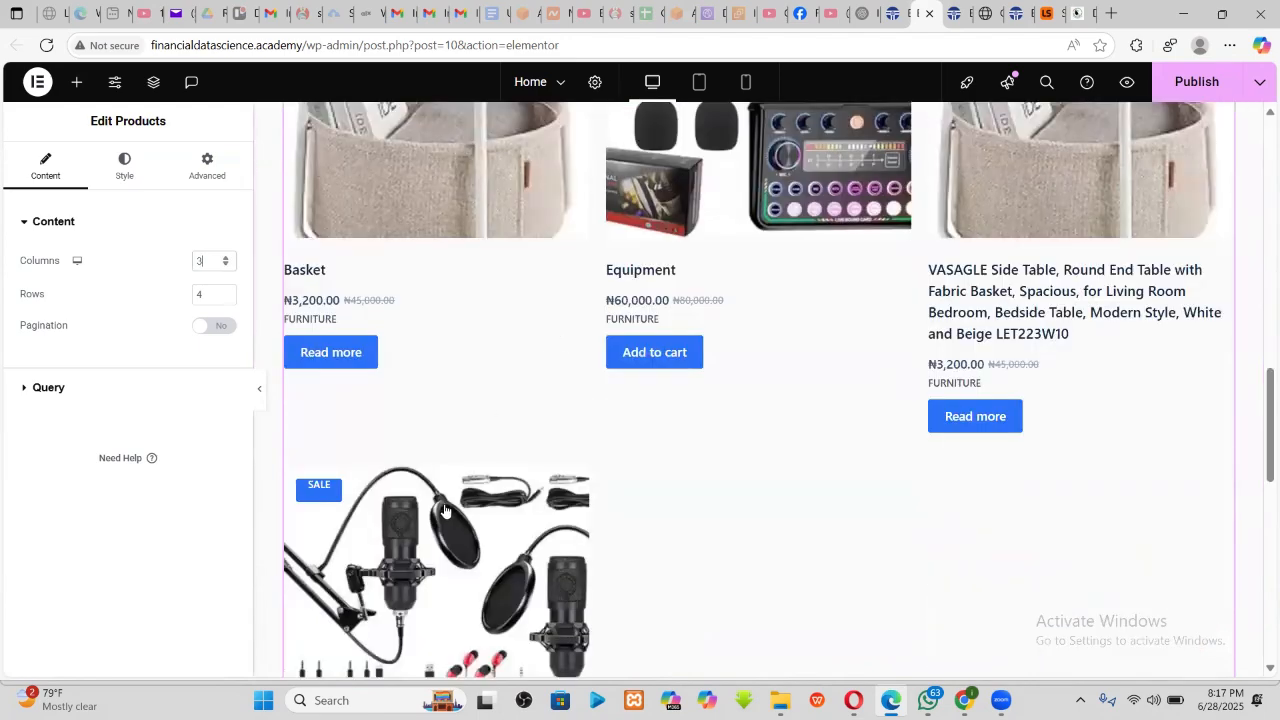
{"action": "scroll", "coordinate": [445, 511], "scroll_direction": "down", "scroll_amount": 2}
{"action": "scroll", "coordinate": [440, 497], "scroll_direction": "up", "scroll_amount": 2}
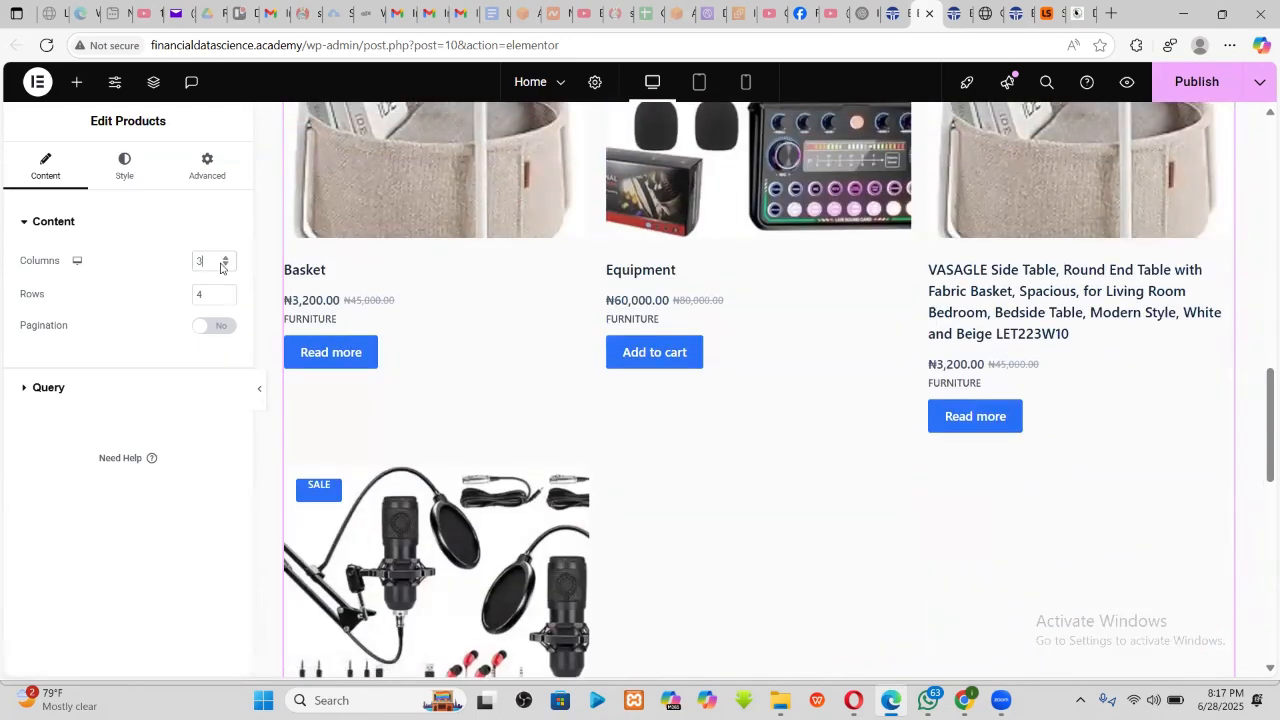
{"action": "left_click", "coordinate": [225, 266]}
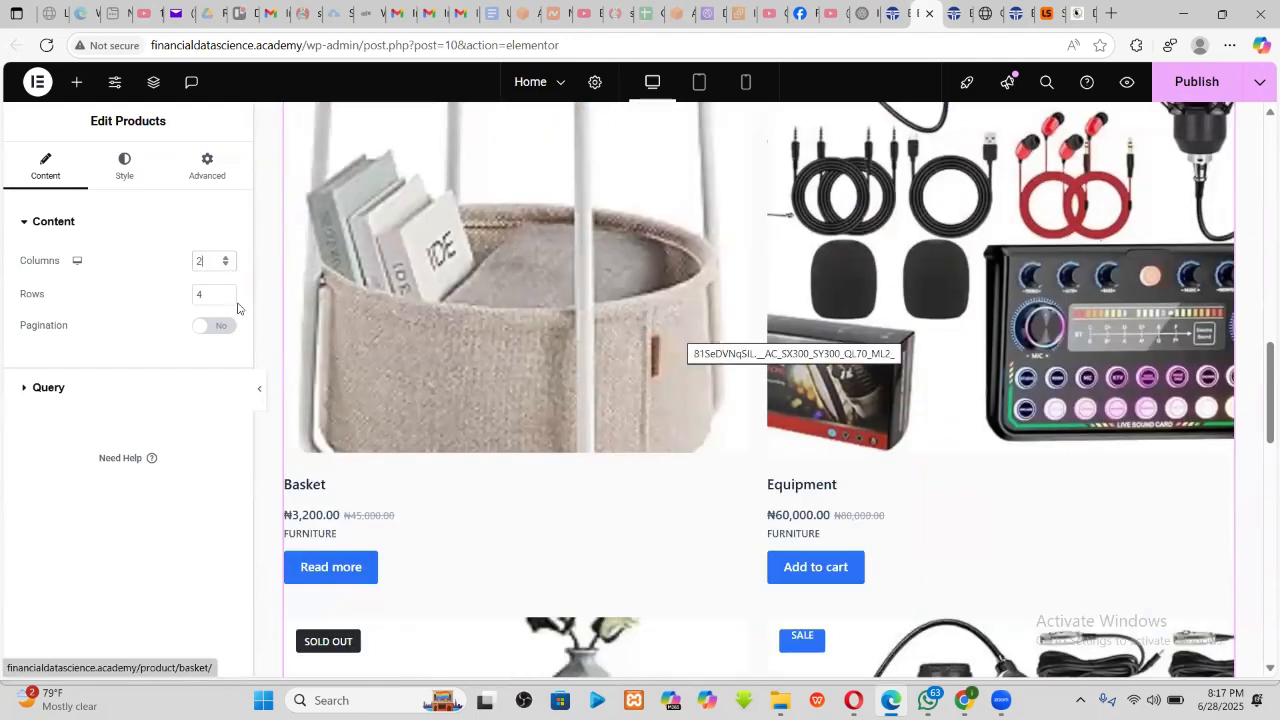
{"action": "scroll", "coordinate": [711, 357], "scroll_direction": "down", "scroll_amount": 10}
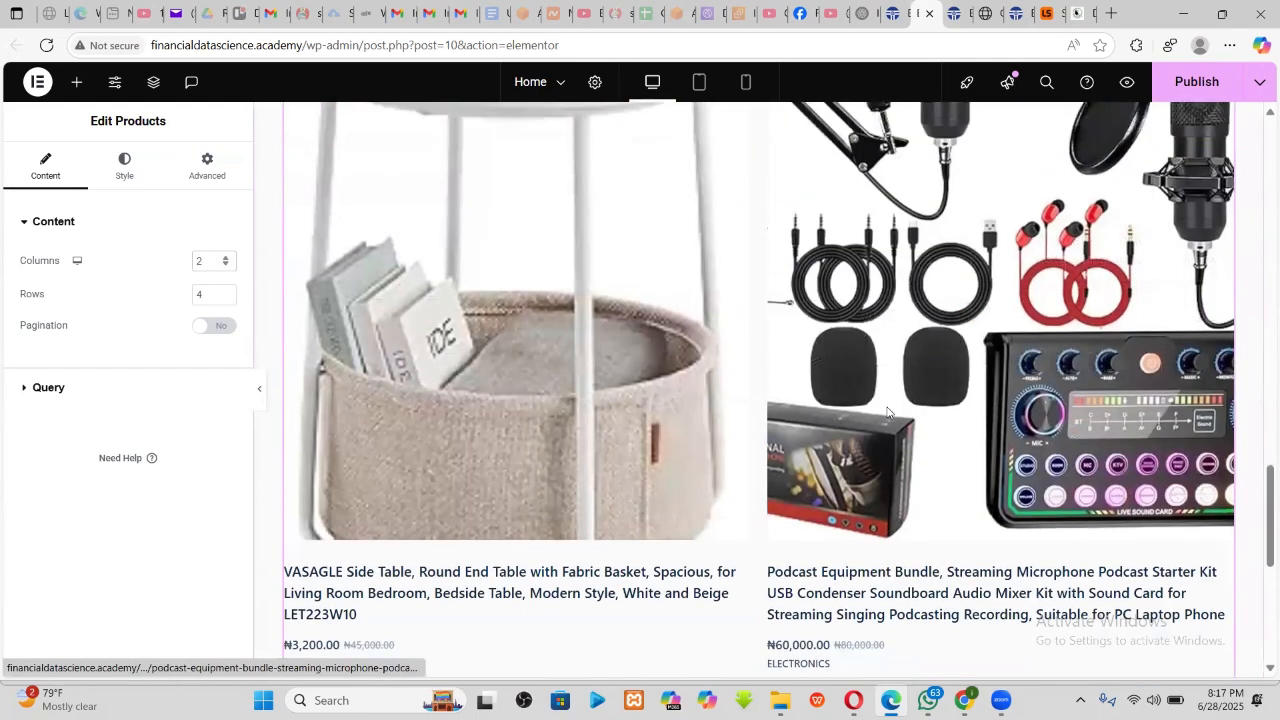
{"action": "scroll", "coordinate": [829, 427], "scroll_direction": "up", "scroll_amount": 10}
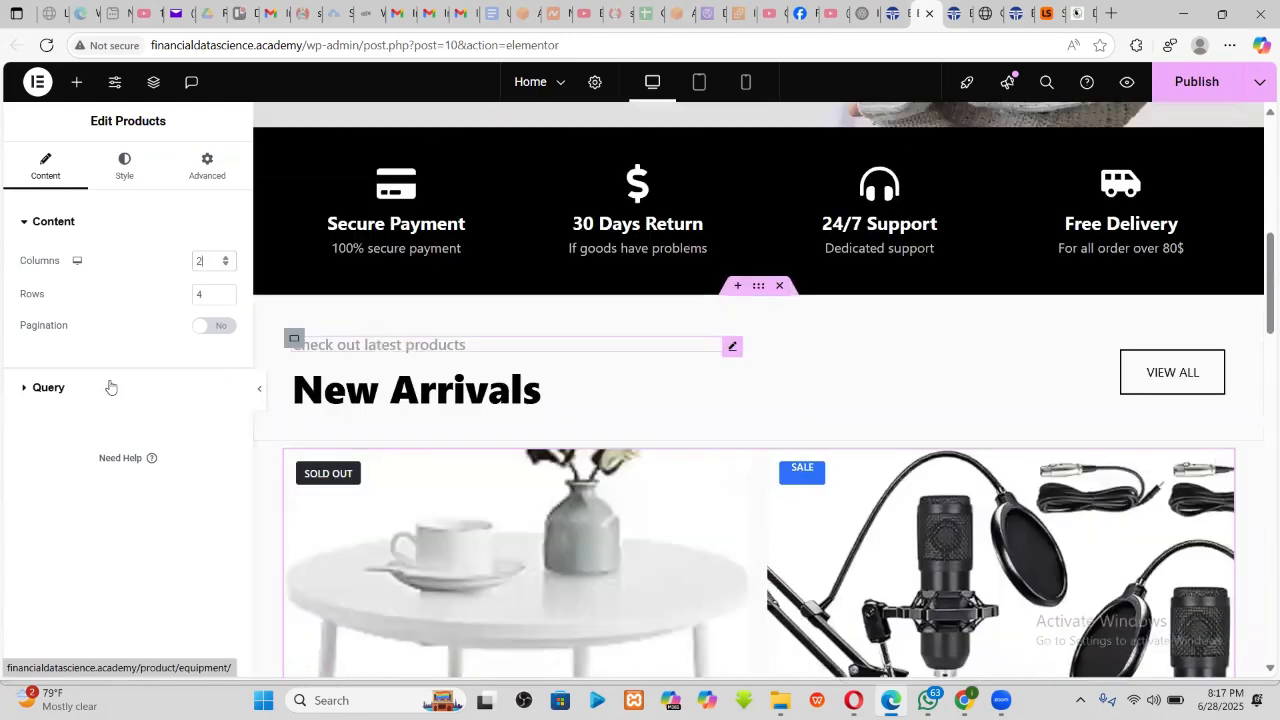
- Raise the Products widget's columns to 3 and on to 4, comparing the product layouts
{"action": "left_click", "coordinate": [226, 257]}
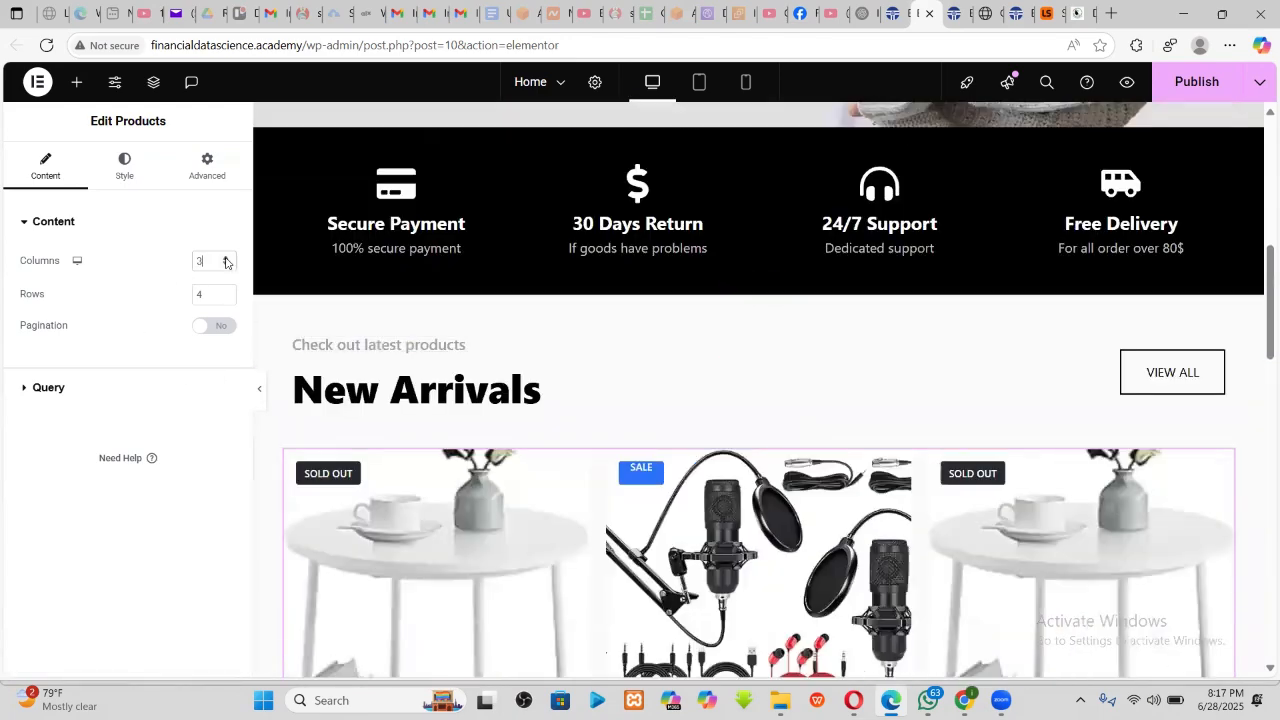
{"action": "scroll", "coordinate": [782, 387], "scroll_direction": "down", "scroll_amount": 5}
{"action": "scroll", "coordinate": [752, 391], "scroll_direction": "up", "scroll_amount": 3}
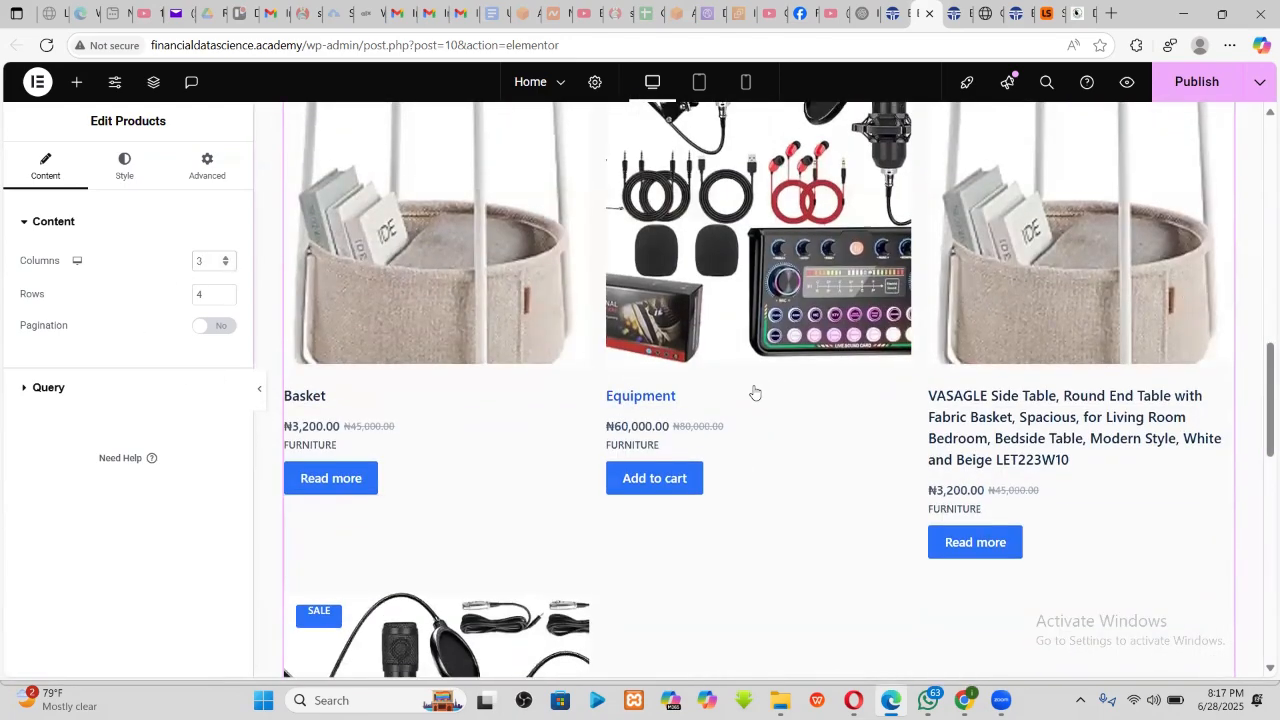
{"action": "left_click", "coordinate": [226, 257]}
{"action": "scroll", "coordinate": [726, 307], "scroll_direction": "down", "scroll_amount": 3}
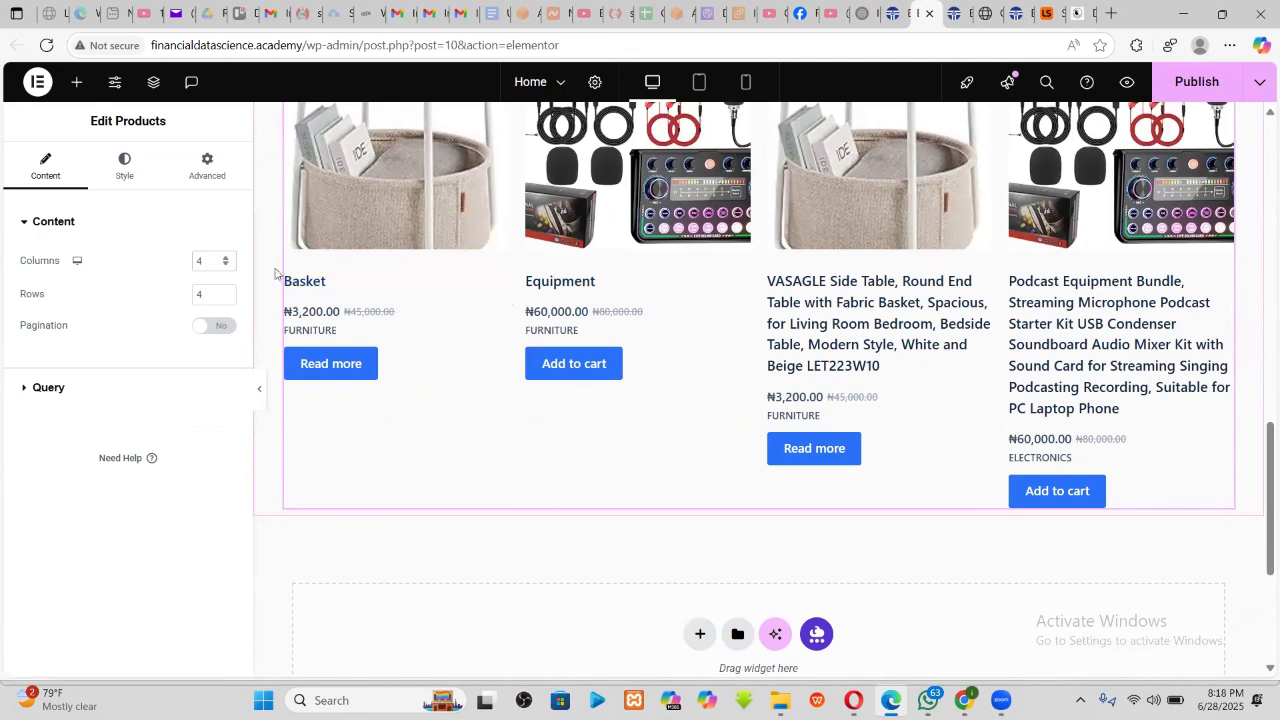
{"action": "scroll", "coordinate": [746, 332], "scroll_direction": "up", "scroll_amount": 3}
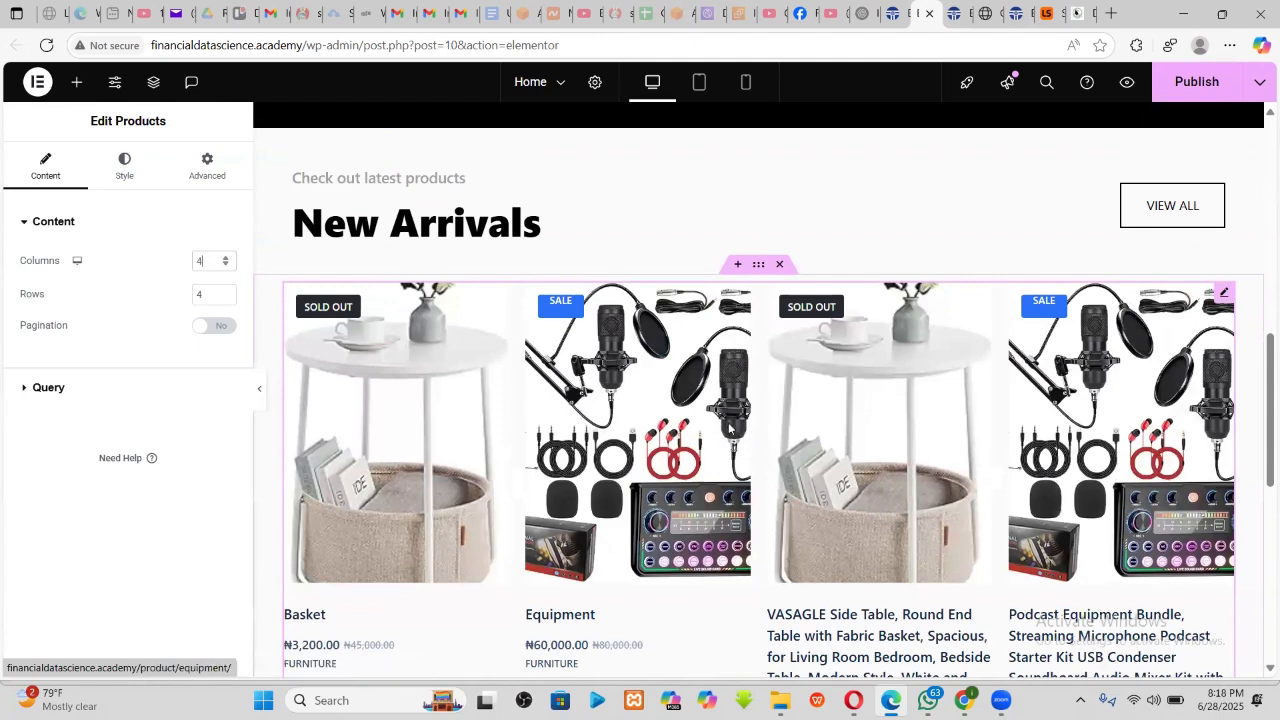
{"action": "scroll", "coordinate": [527, 203], "scroll_direction": "down", "scroll_amount": 3}
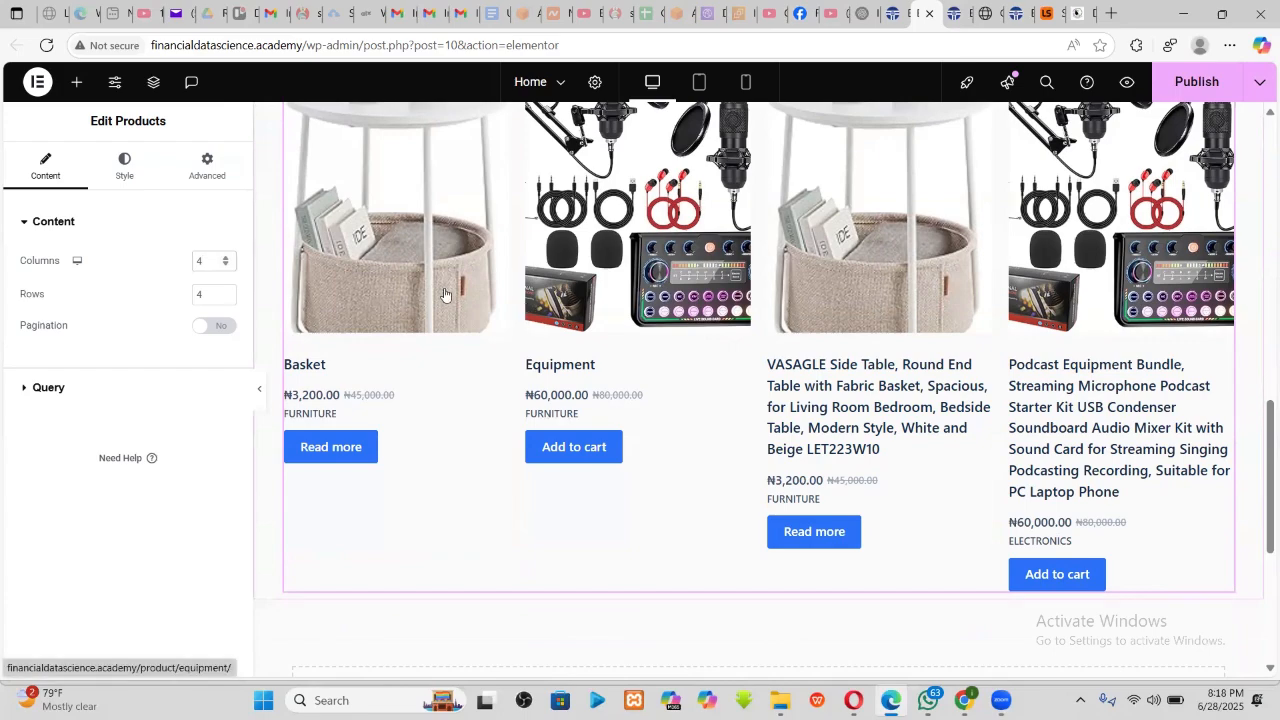
{"action": "scroll", "coordinate": [809, 317], "scroll_direction": "up", "scroll_amount": 3}
{"action": "scroll", "coordinate": [711, 421], "scroll_direction": "down", "scroll_amount": 4}
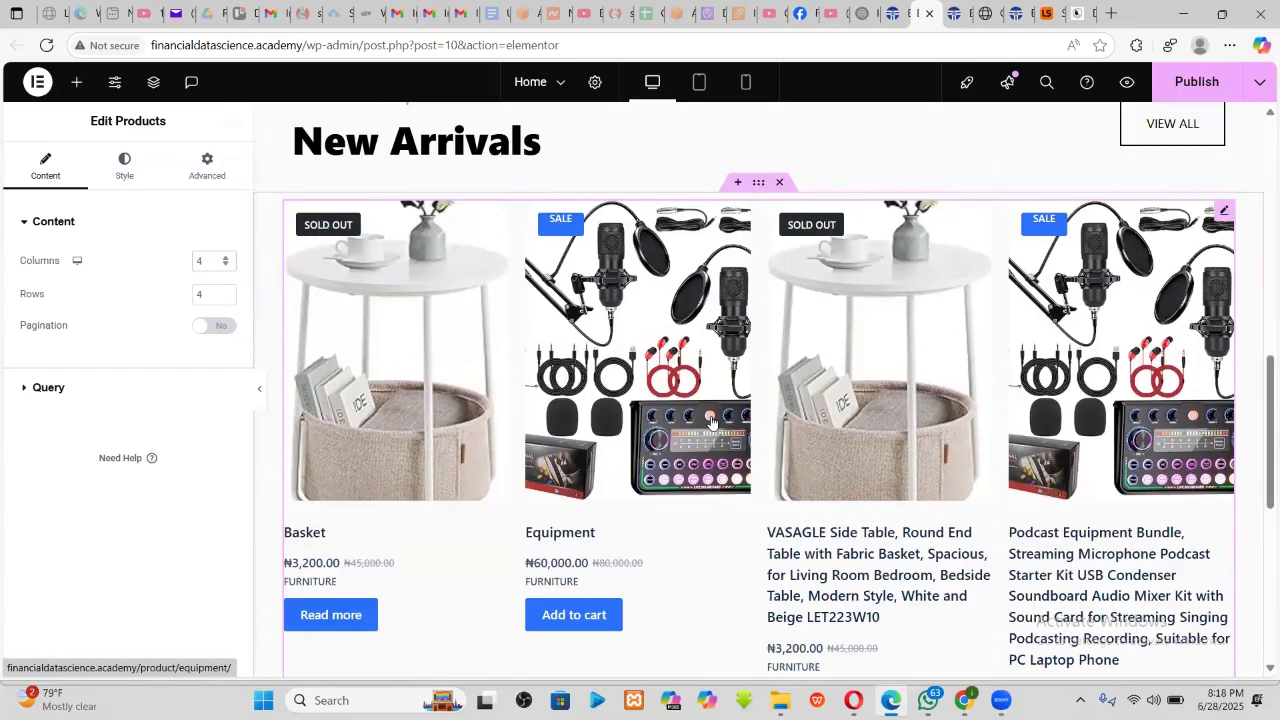
{"action": "scroll", "coordinate": [711, 421], "scroll_direction": "up", "scroll_amount": 1}
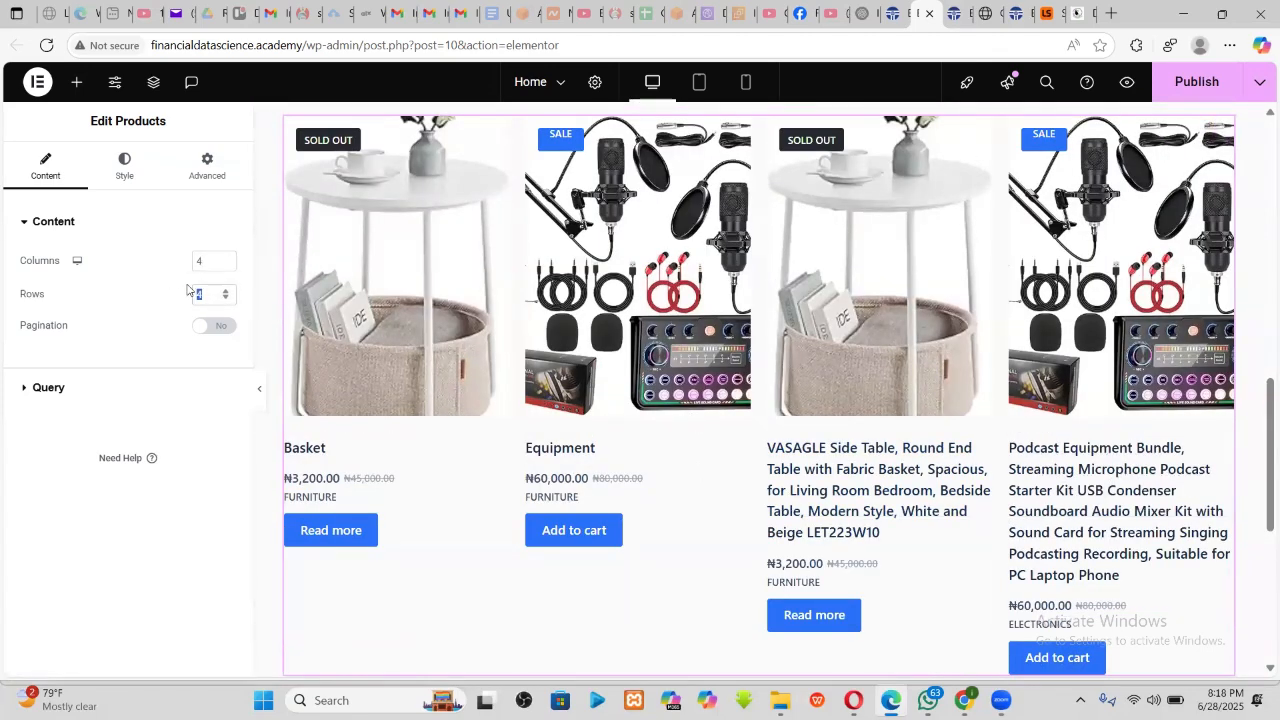
- Set the Products widget's rows to 1 and check the product grid
{"action": "type", "text": "1"}
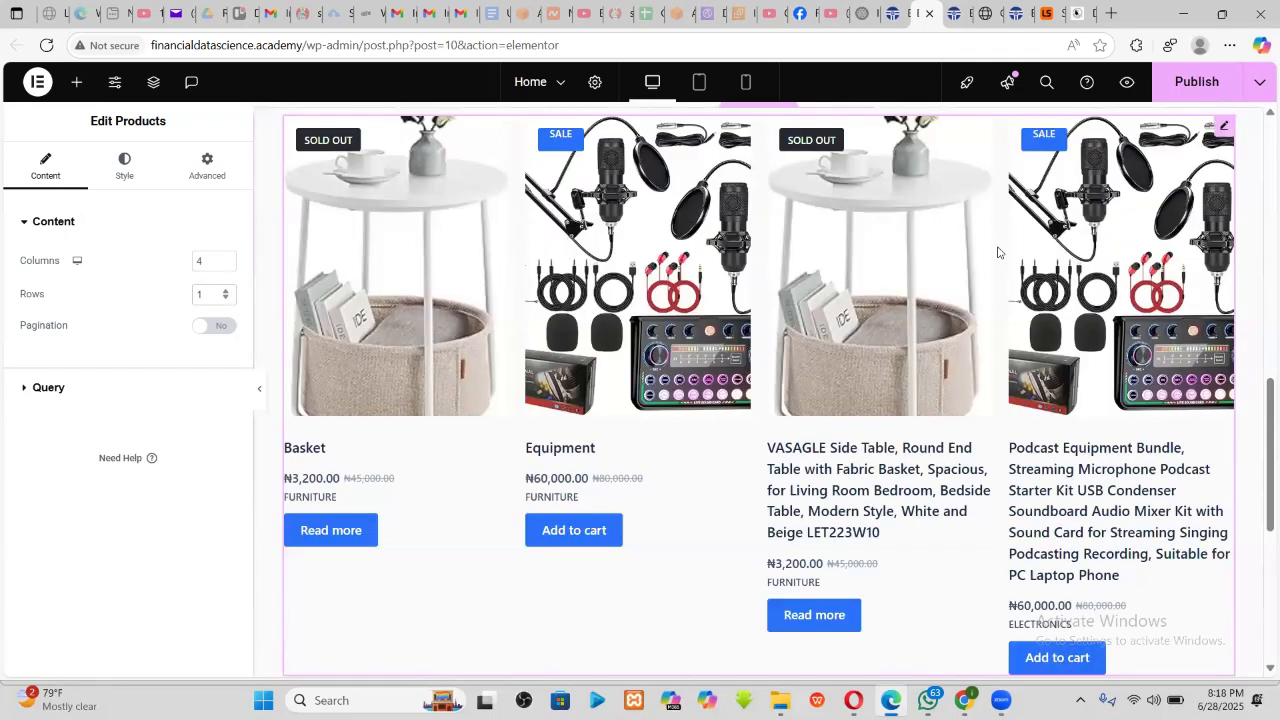
{"action": "scroll", "coordinate": [997, 253], "scroll_direction": "down", "scroll_amount": 4}
{"action": "scroll", "coordinate": [289, 251], "scroll_direction": "up", "scroll_amount": 5}
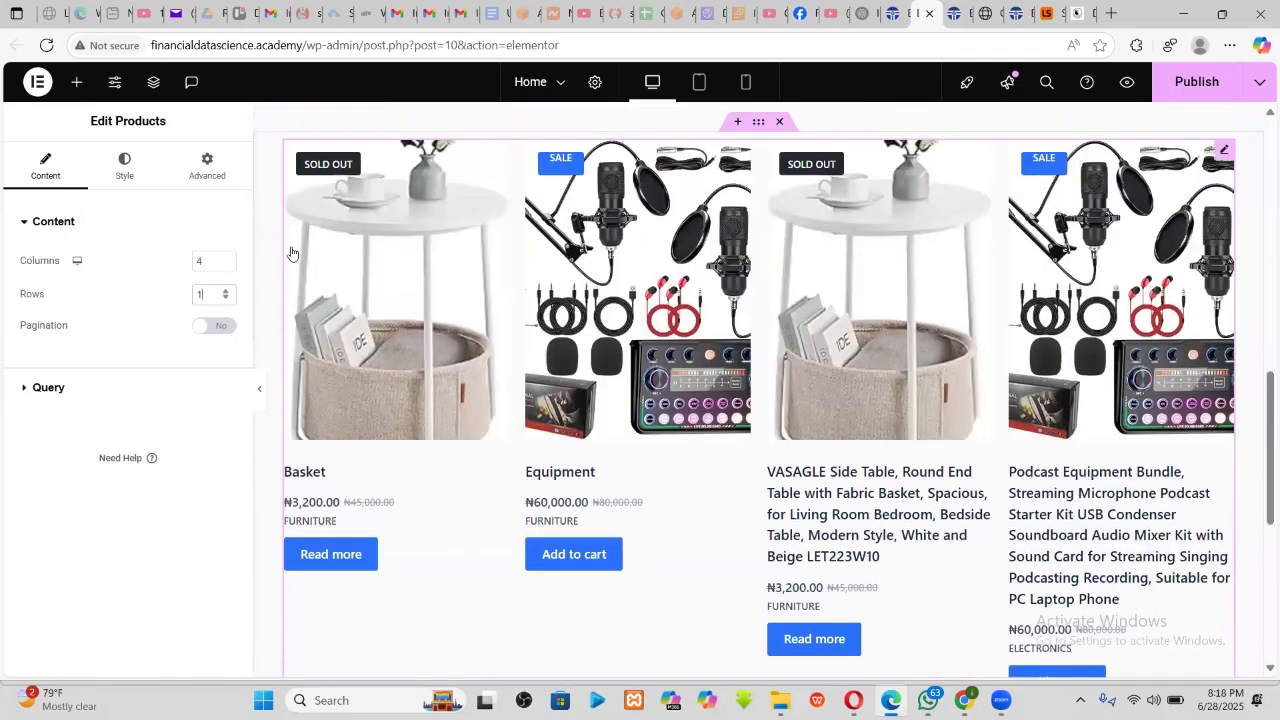
- Set the Products widget's columns to 3 and inspect the single-row layout
{"action": "left_click", "coordinate": [227, 266]}
{"action": "scroll", "coordinate": [694, 323], "scroll_direction": "down", "scroll_amount": 5}
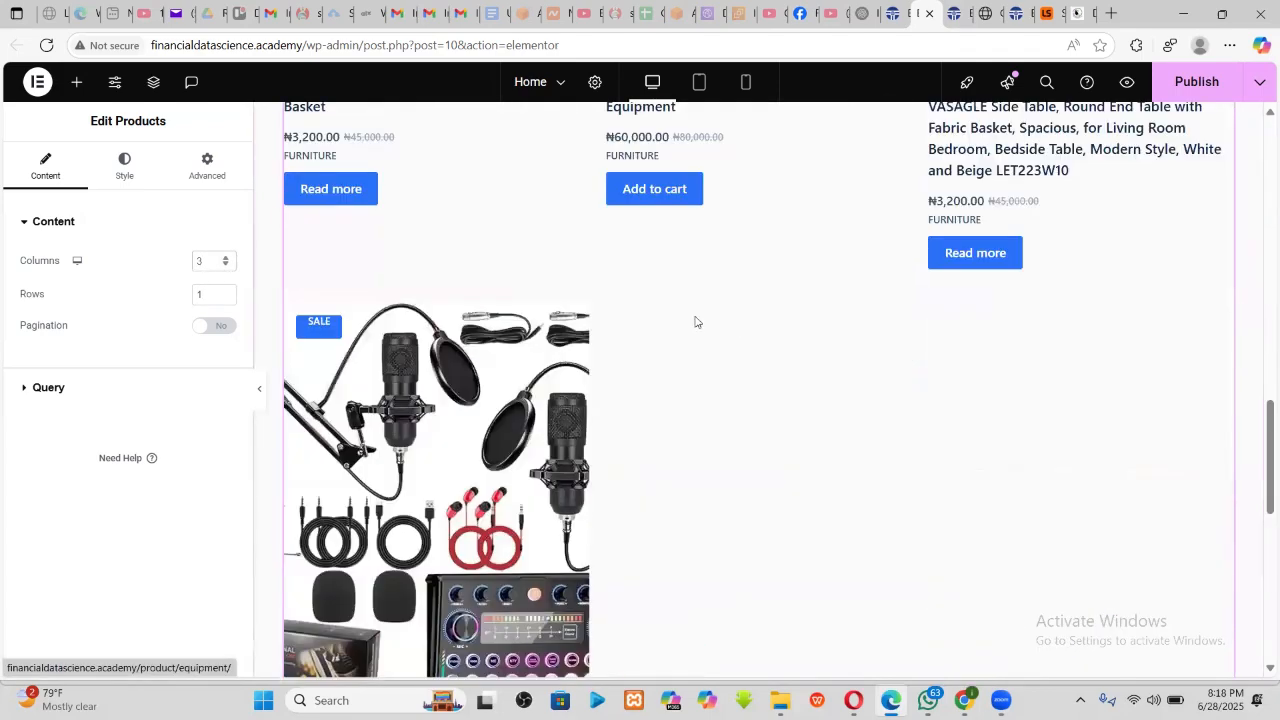
{"action": "scroll", "coordinate": [560, 365], "scroll_direction": "up", "scroll_amount": 2}
{"action": "scroll", "coordinate": [580, 355], "scroll_direction": "up", "scroll_amount": 3}
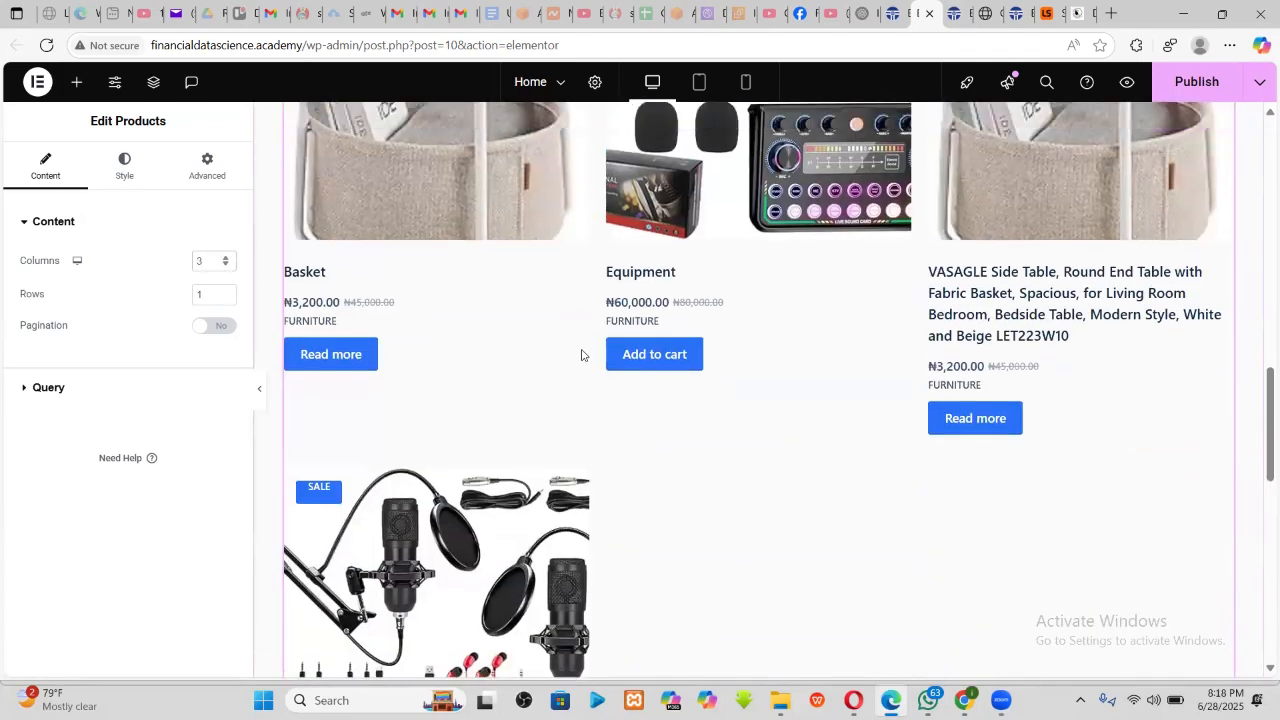
{"action": "scroll", "coordinate": [658, 332], "scroll_direction": "down", "scroll_amount": 3}
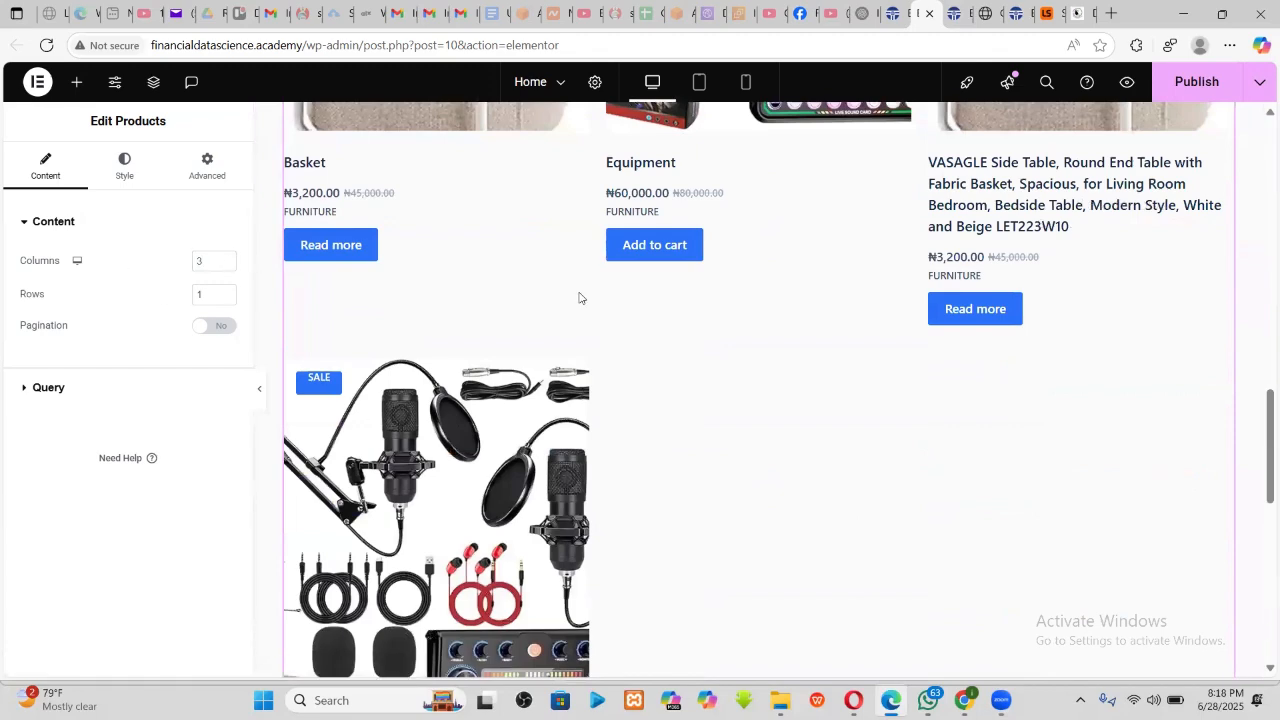
- Review the Products widget's query settings and publish the page with the single-row product layout
{"action": "scroll", "coordinate": [579, 297], "scroll_direction": "up", "scroll_amount": 4}
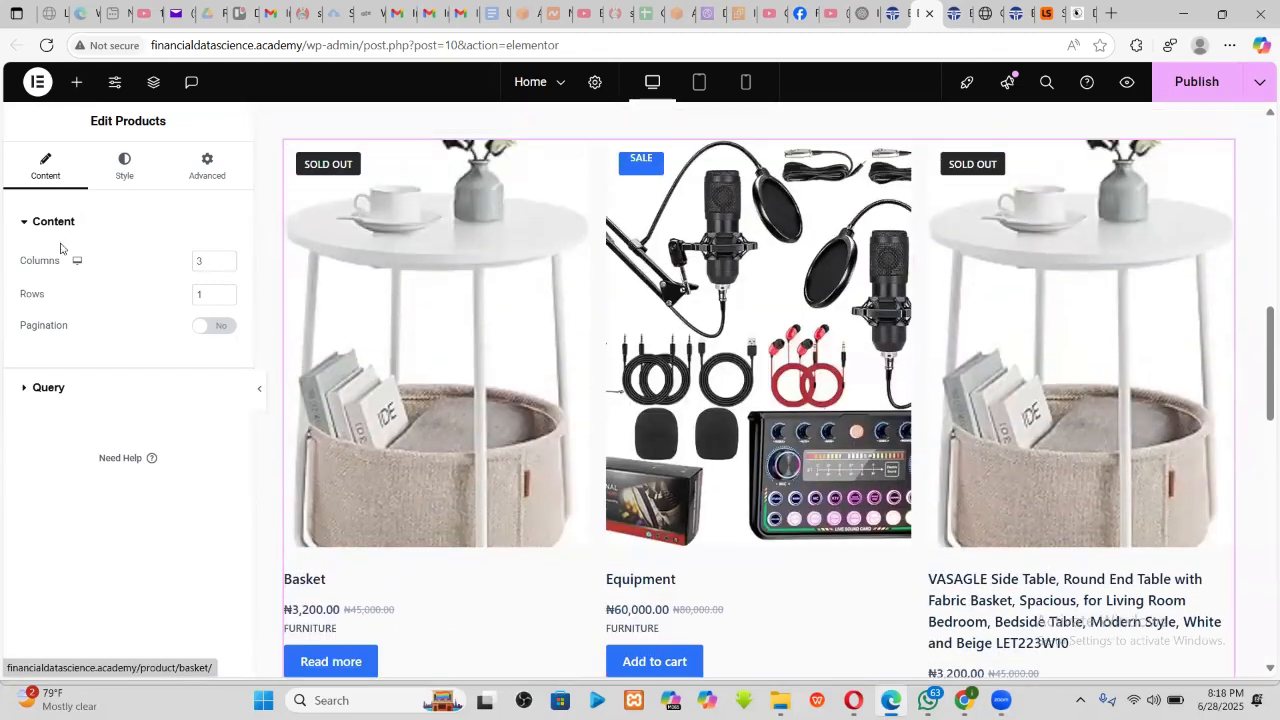
{"action": "left_click", "coordinate": [40, 388]}
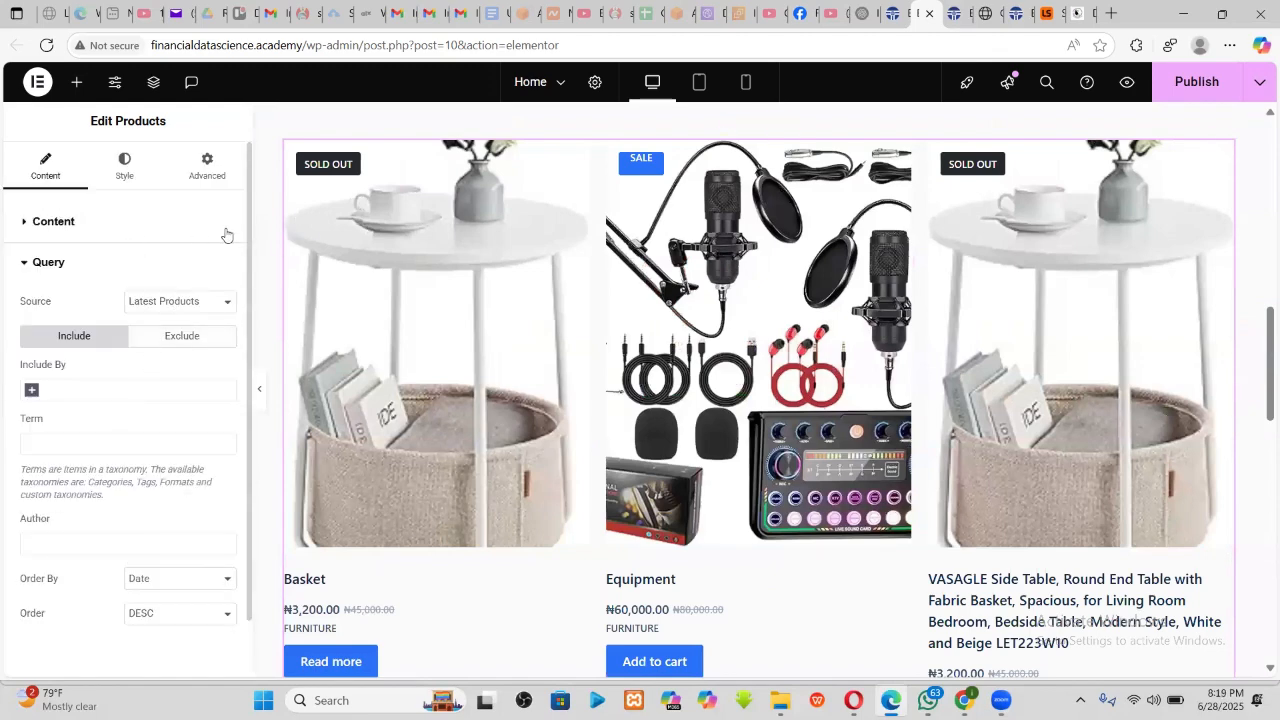
{"action": "left_click", "coordinate": [1190, 82]}
{"action": "scroll", "coordinate": [479, 358], "scroll_direction": "down", "scroll_amount": 5}
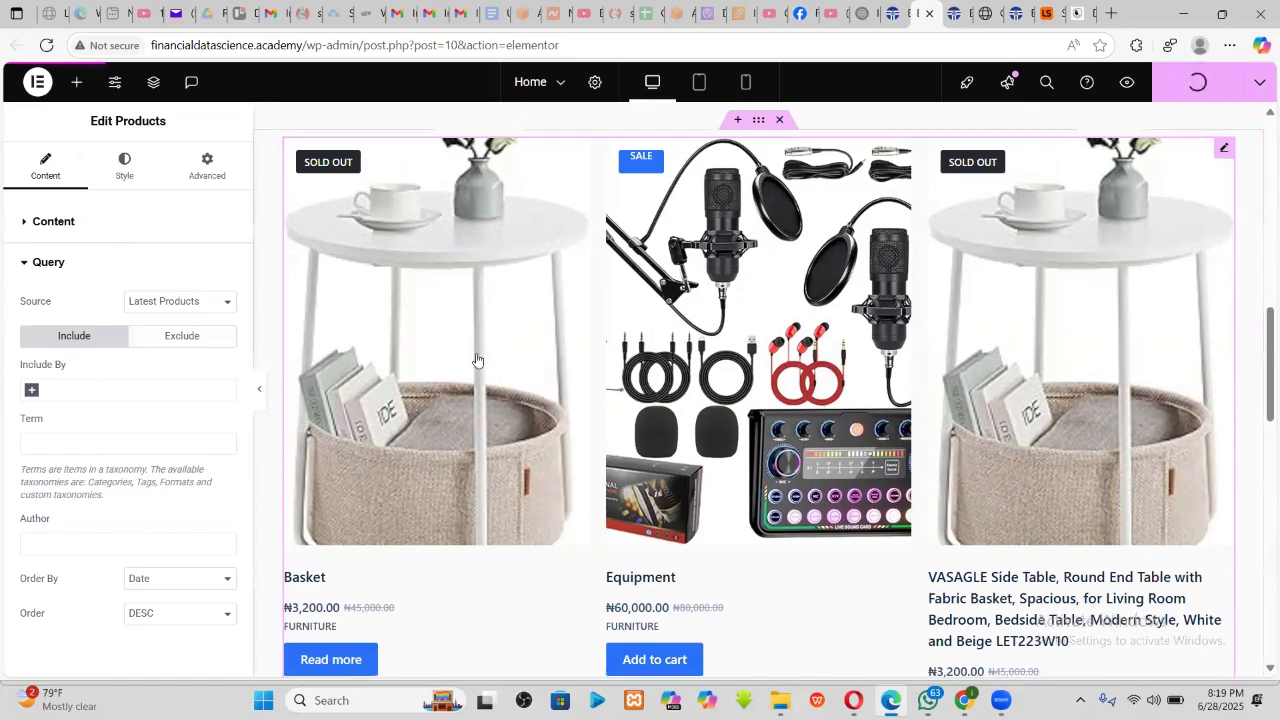
{"action": "scroll", "coordinate": [477, 334], "scroll_direction": "up", "scroll_amount": 4}
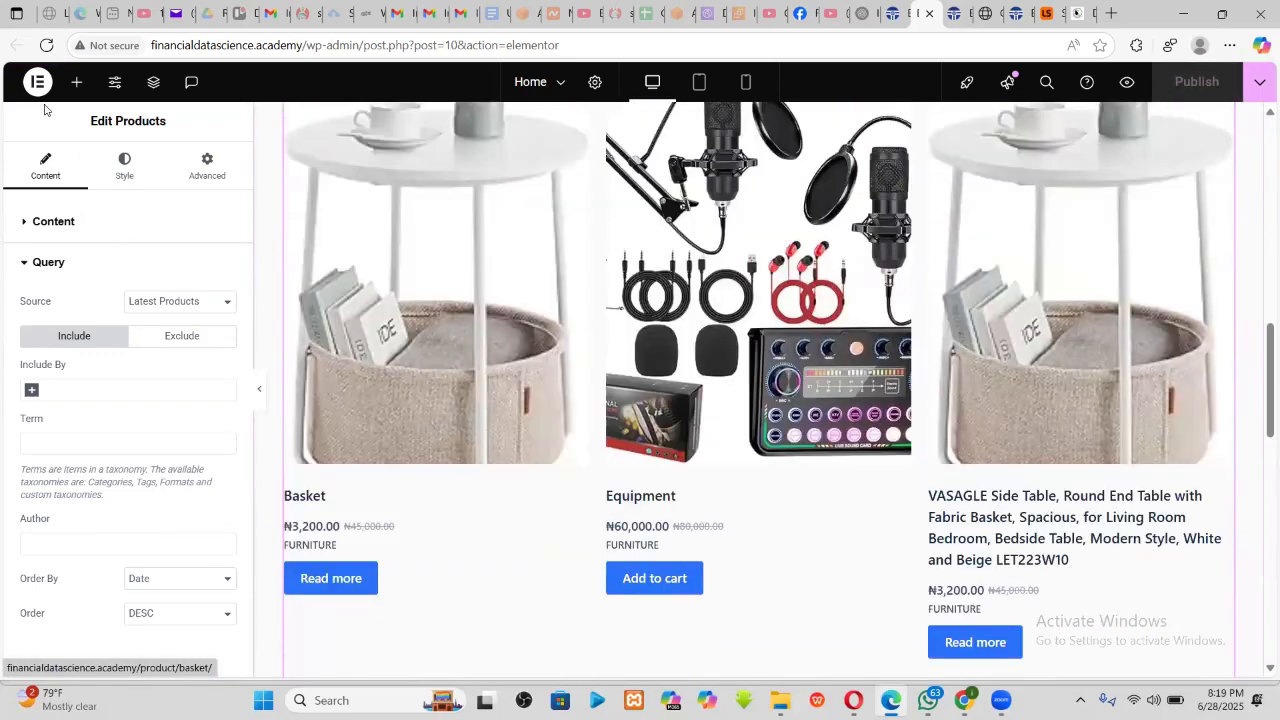
- Reload the Elementor editor, check the New Arrivals product row, and reopen its Products widget for editing
{"action": "left_click", "coordinate": [46, 46]}
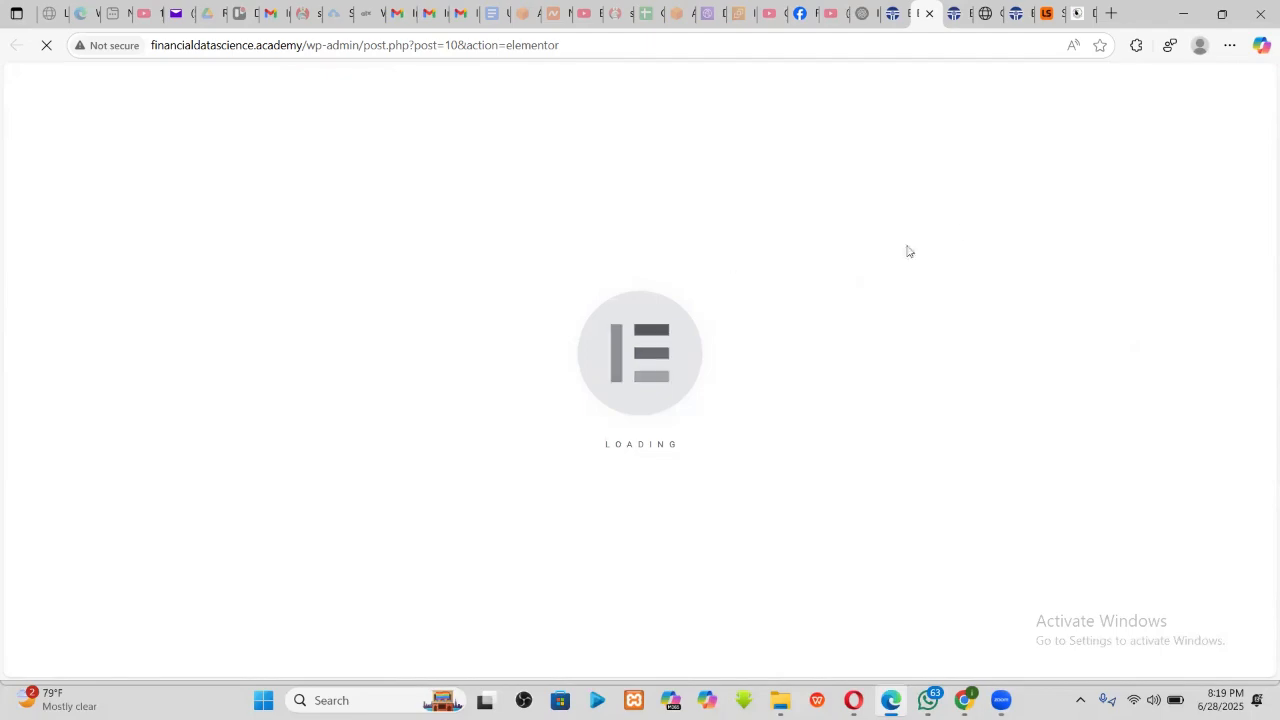
{"action": "scroll", "coordinate": [770, 388], "scroll_direction": "down", "scroll_amount": 6}
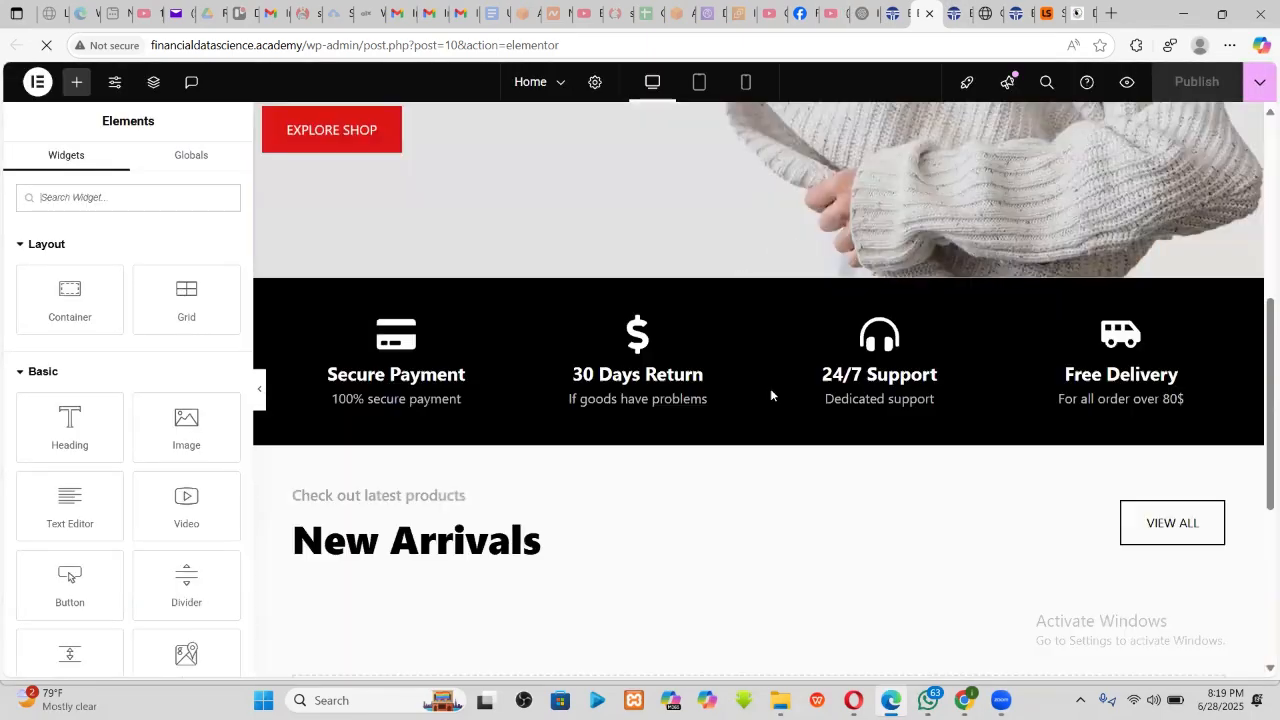
{"action": "scroll", "coordinate": [974, 408], "scroll_direction": "up", "scroll_amount": 6}
{"action": "scroll", "coordinate": [915, 395], "scroll_direction": "down", "scroll_amount": 15}
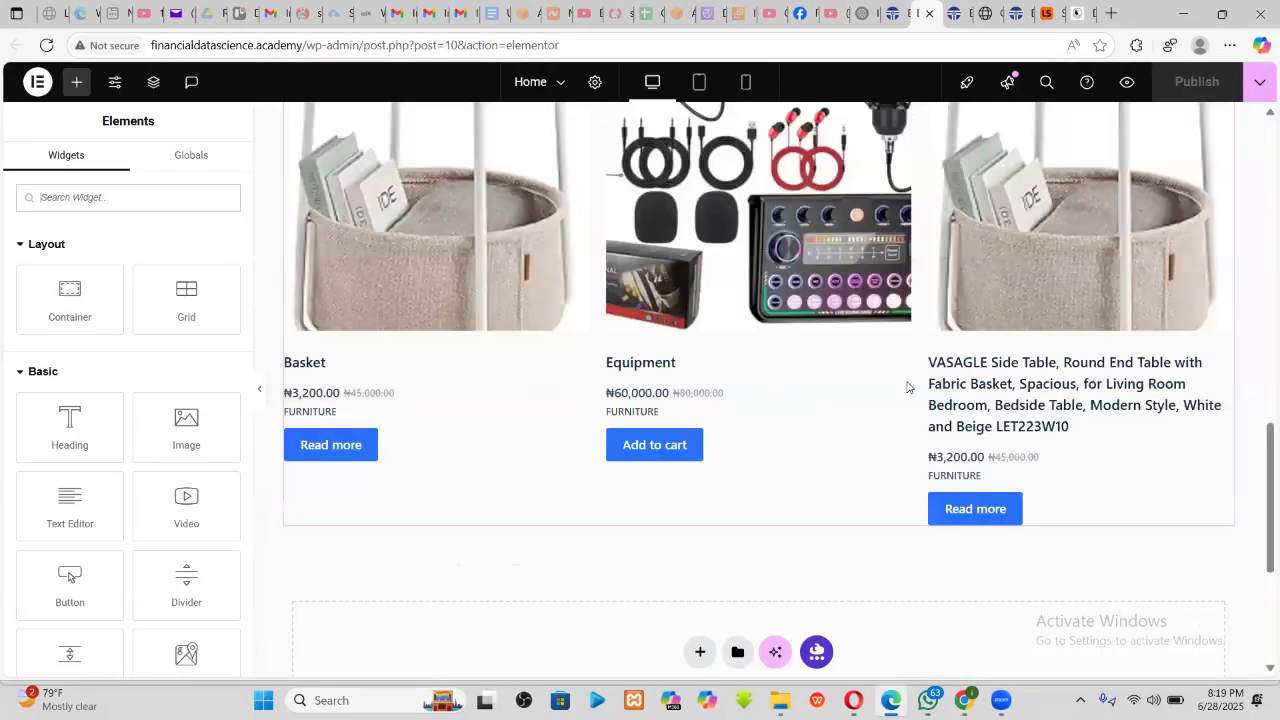
{"action": "scroll", "coordinate": [905, 374], "scroll_direction": "up", "scroll_amount": 5}
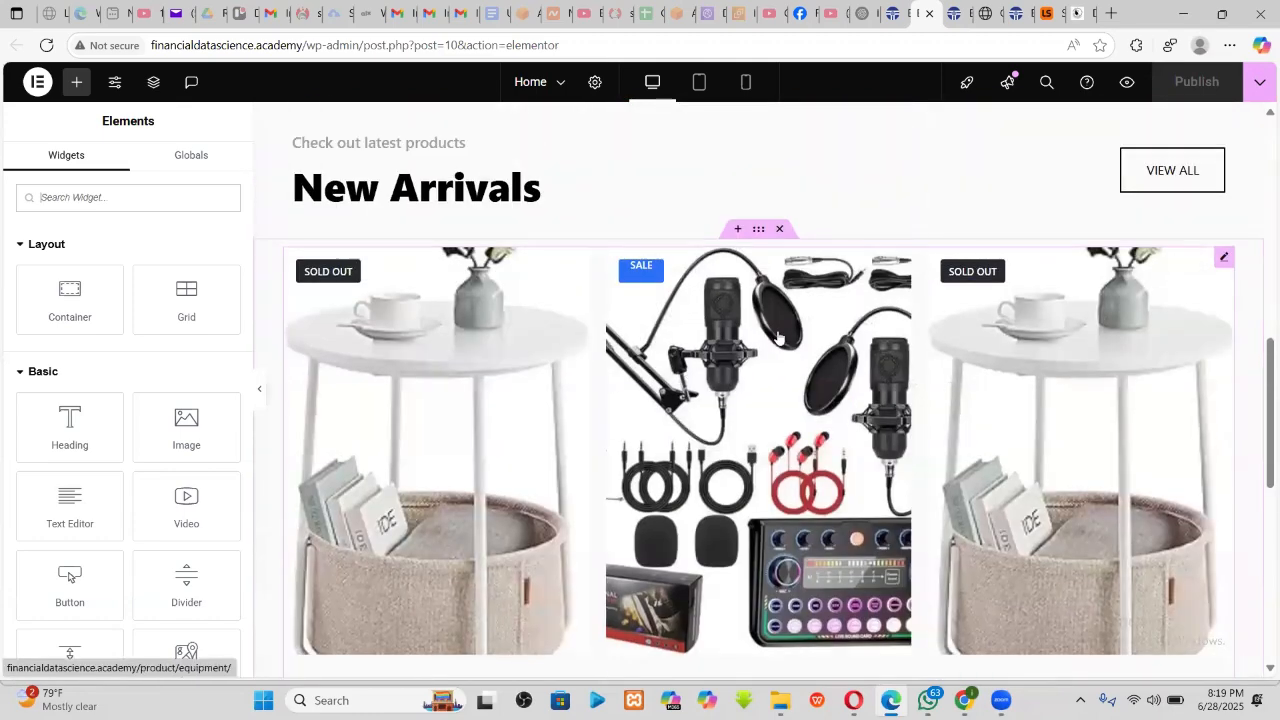
{"action": "scroll", "coordinate": [877, 386], "scroll_direction": "down", "scroll_amount": 3}
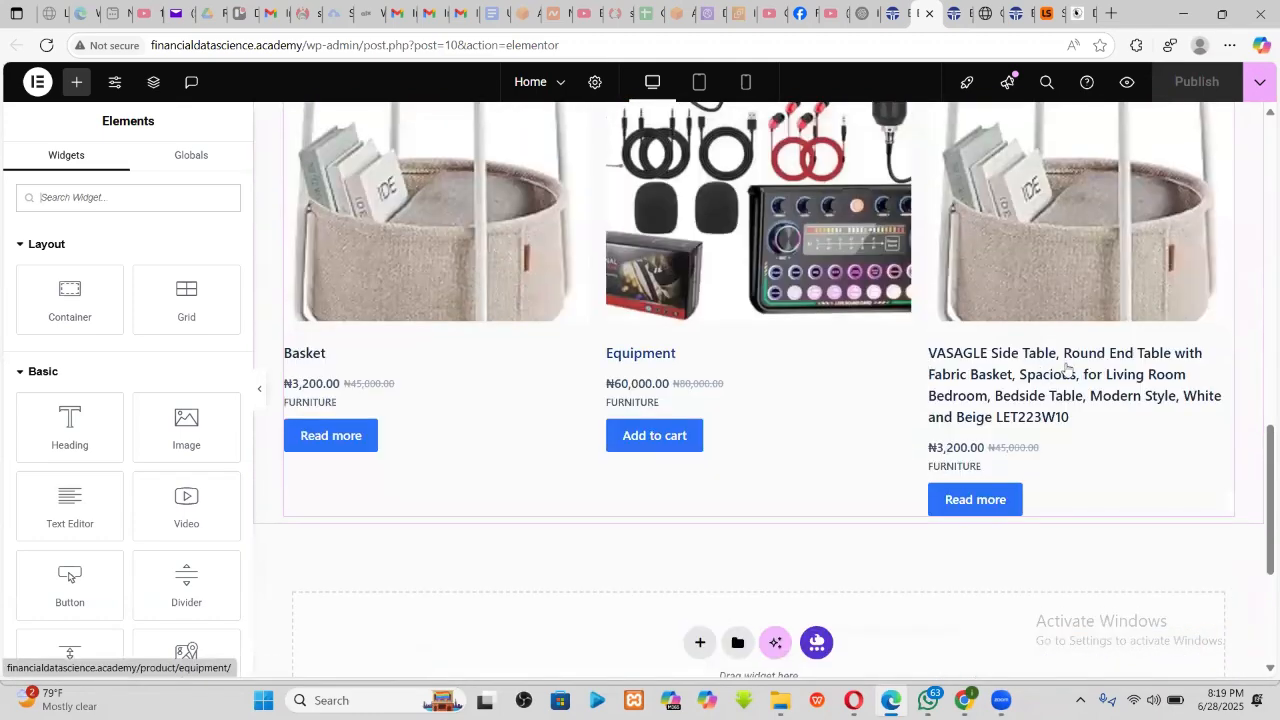
{"action": "scroll", "coordinate": [1066, 371], "scroll_direction": "up", "scroll_amount": 3}
{"action": "left_click", "coordinate": [589, 324]}
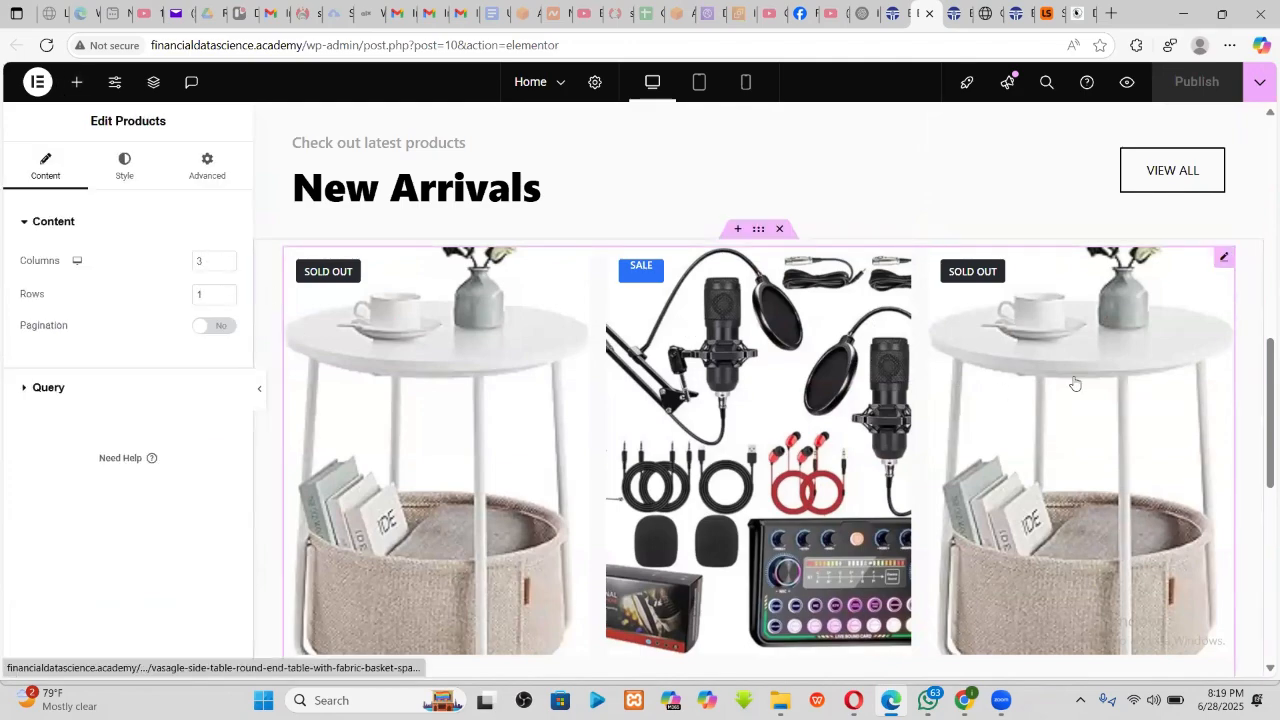
{"action": "scroll", "coordinate": [1074, 380], "scroll_direction": "down", "scroll_amount": 2}
{"action": "scroll", "coordinate": [880, 370], "scroll_direction": "up", "scroll_amount": 3}
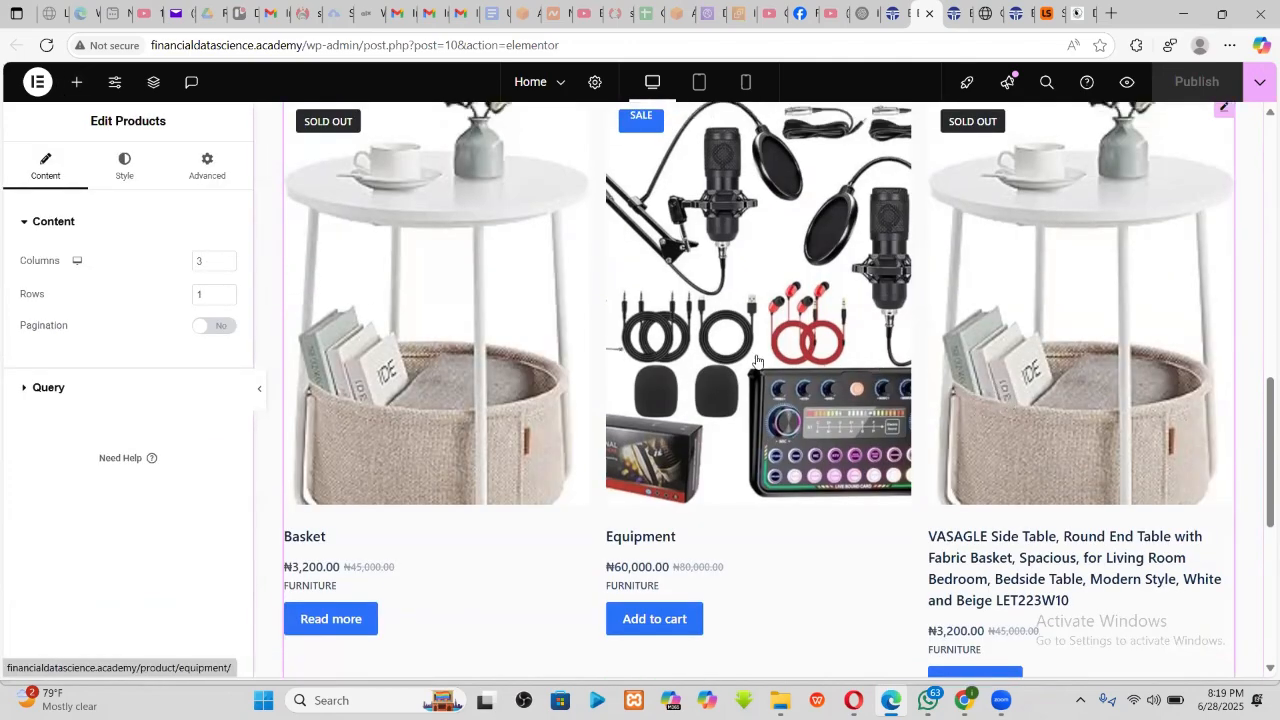
- Try the Products widget with 4 columns and publish the page, checking how the products fill the row
{"action": "left_click", "coordinate": [224, 262]}
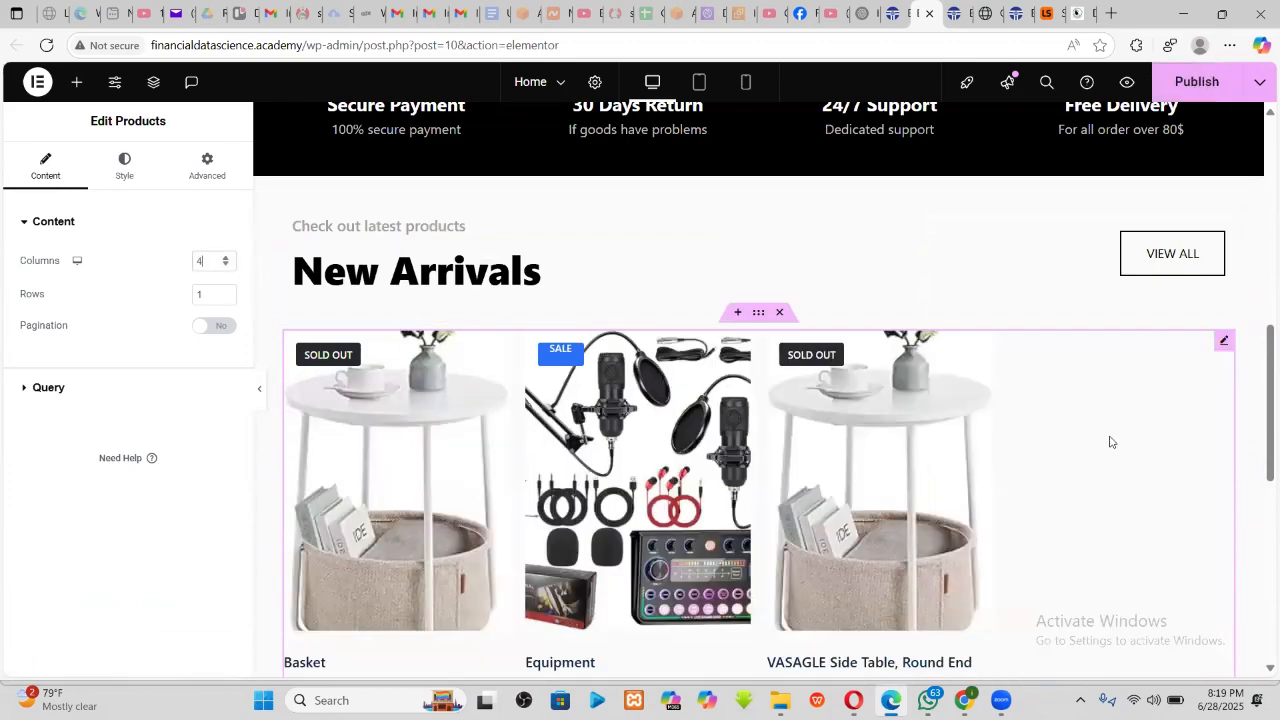
{"action": "scroll", "coordinate": [1111, 437], "scroll_direction": "down", "scroll_amount": 3}
{"action": "scroll", "coordinate": [1094, 423], "scroll_direction": "up", "scroll_amount": 2}
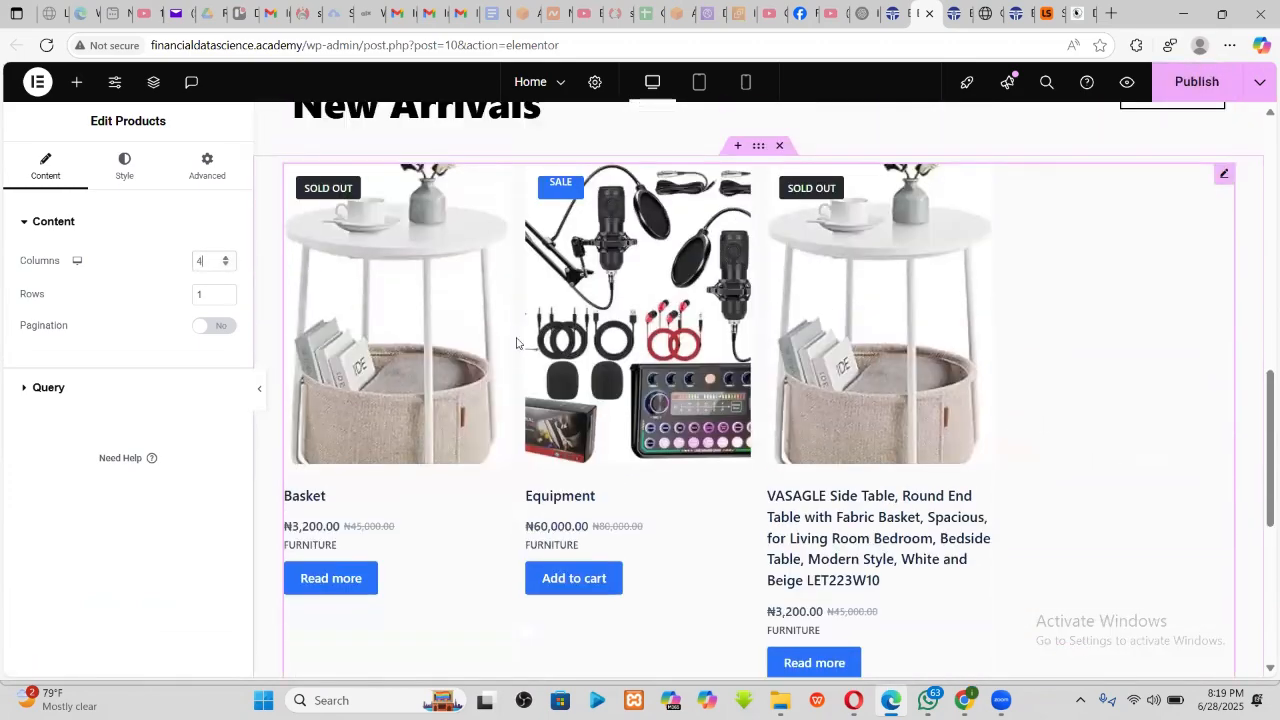
{"action": "scroll", "coordinate": [1103, 366], "scroll_direction": "down", "scroll_amount": 3}
{"action": "scroll", "coordinate": [1113, 369], "scroll_direction": "up", "scroll_amount": 3}
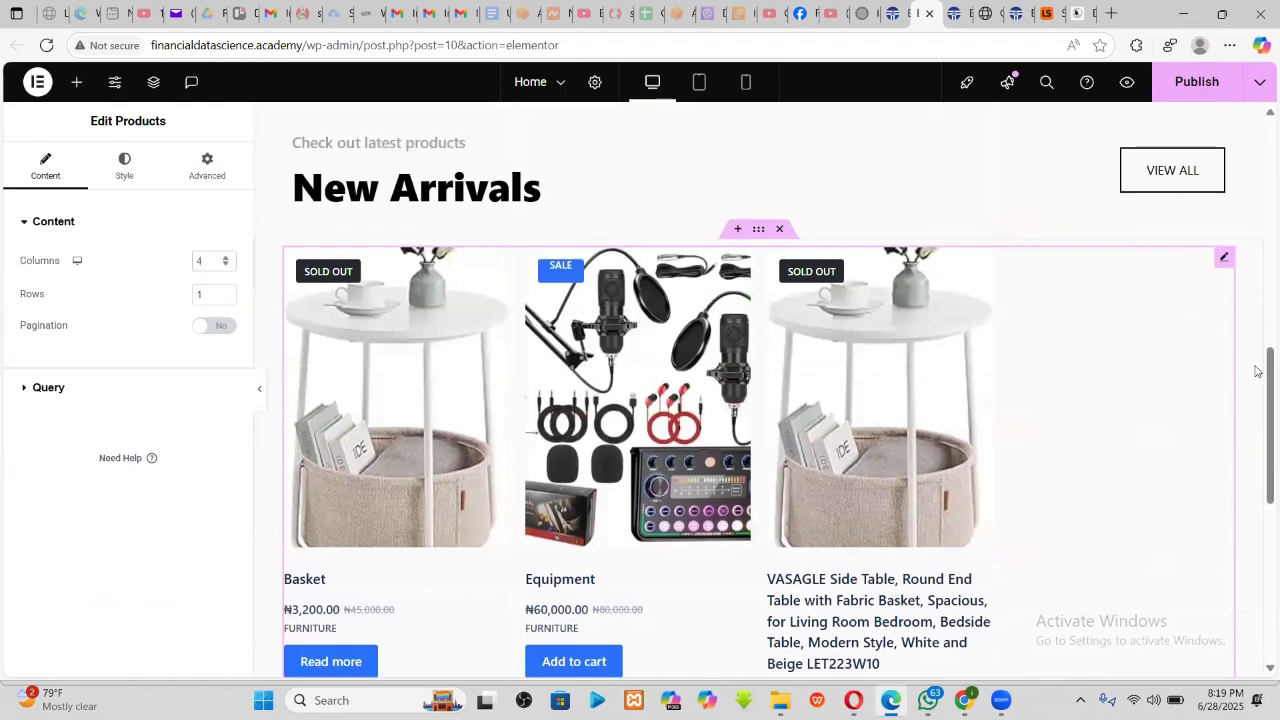
{"action": "left_click", "coordinate": [1192, 82]}
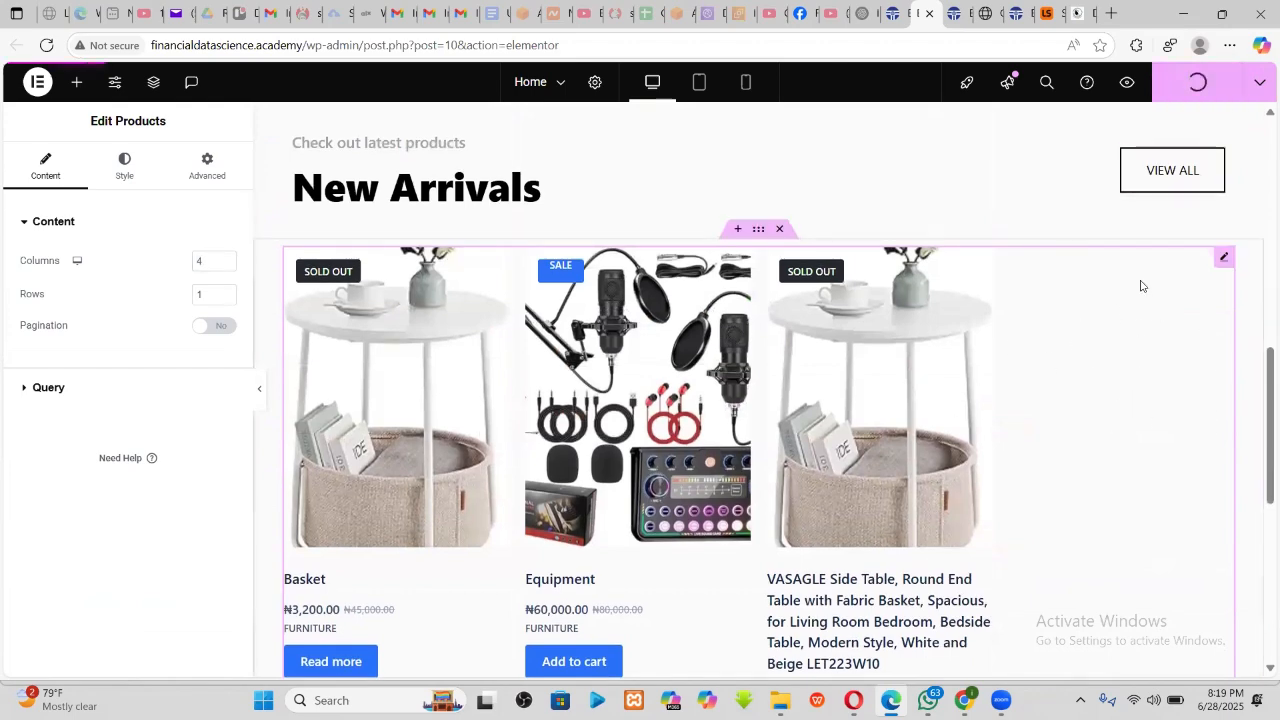
{"action": "scroll", "coordinate": [1114, 263], "scroll_direction": "down", "scroll_amount": 3}
{"action": "scroll", "coordinate": [768, 268], "scroll_direction": "up", "scroll_amount": 3}
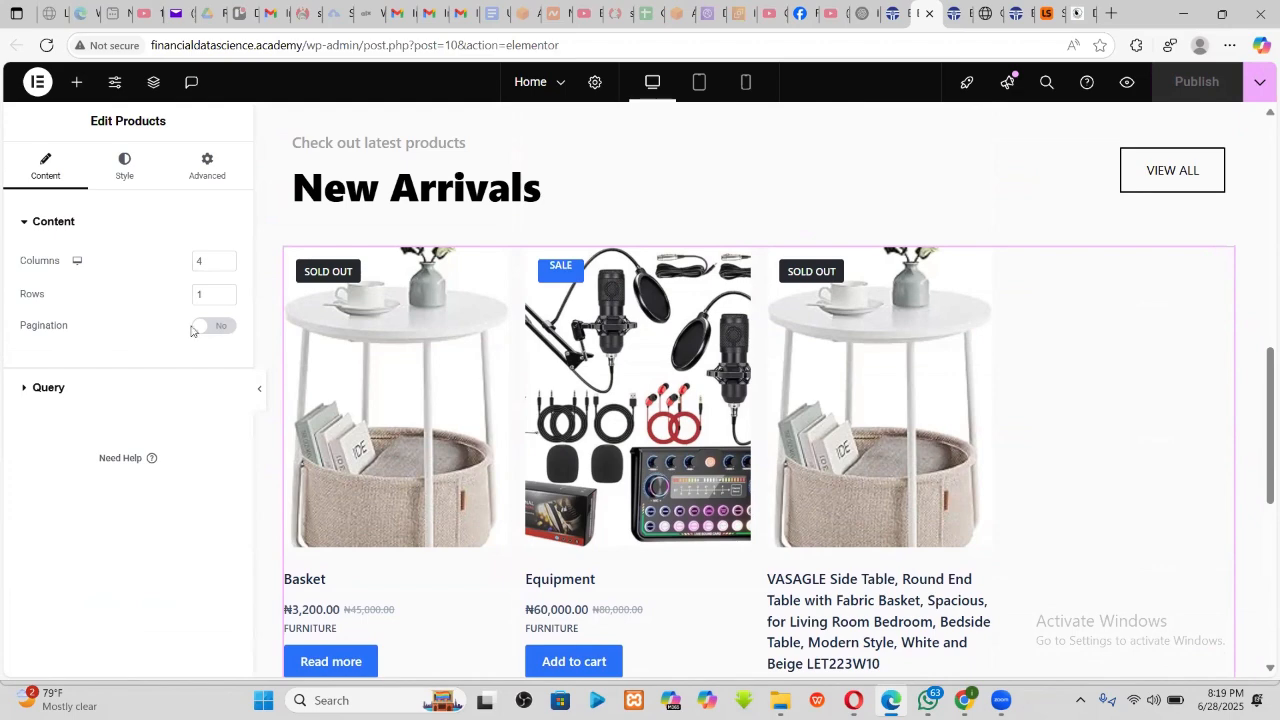
{"action": "scroll", "coordinate": [700, 420], "scroll_direction": "down", "scroll_amount": 3}
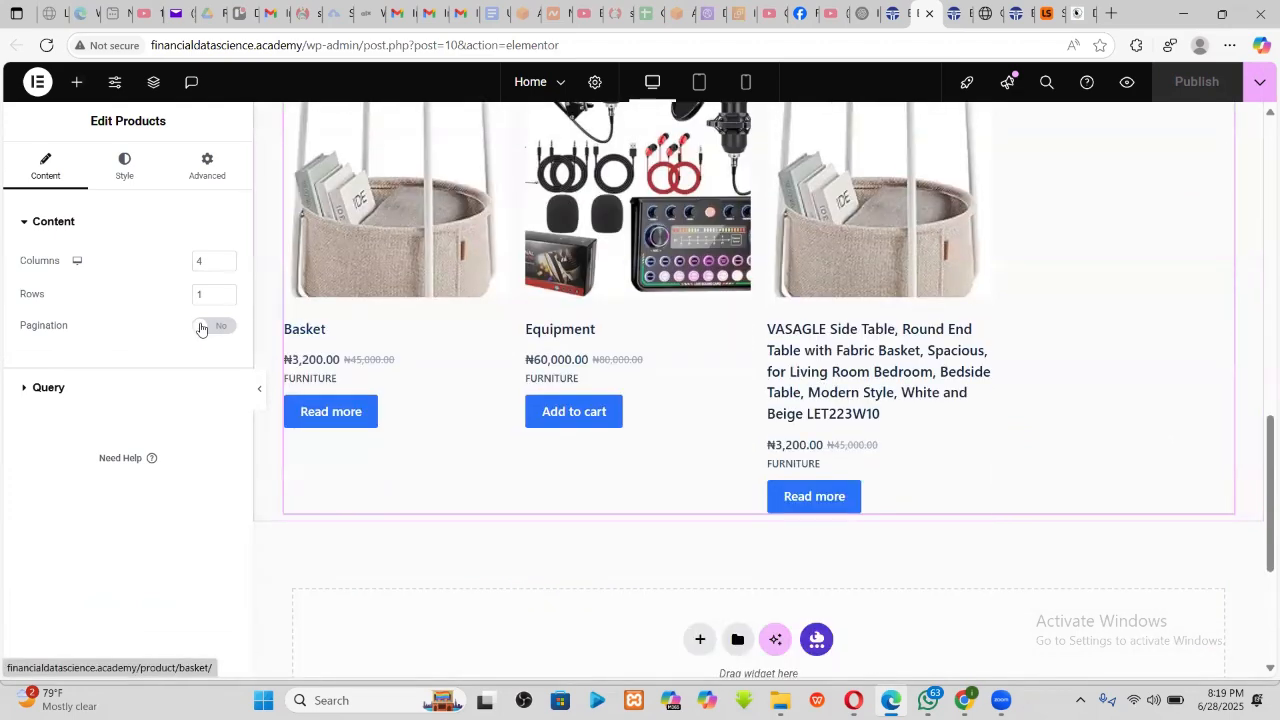
- Set the Products widget's columns to 3 and turn on its pagination
{"action": "left_click", "coordinate": [226, 266]}
{"action": "scroll", "coordinate": [817, 480], "scroll_direction": "down", "scroll_amount": 3}
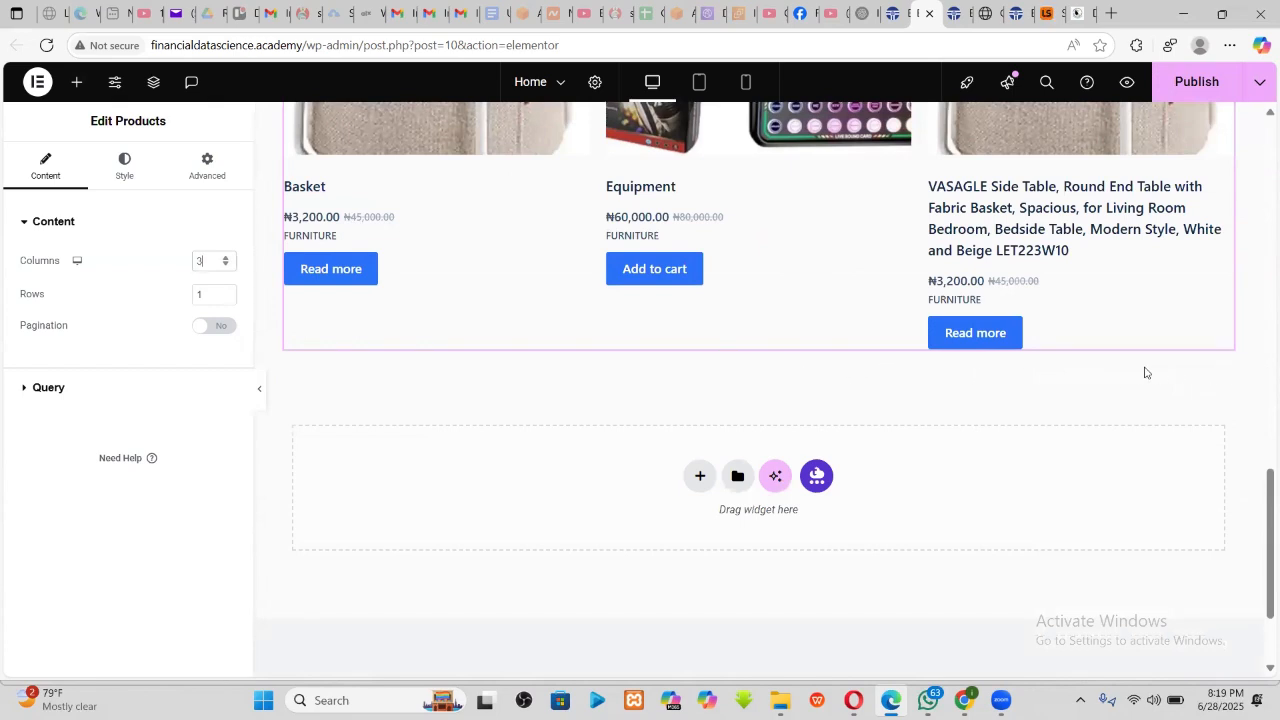
{"action": "left_click", "coordinate": [215, 327]}
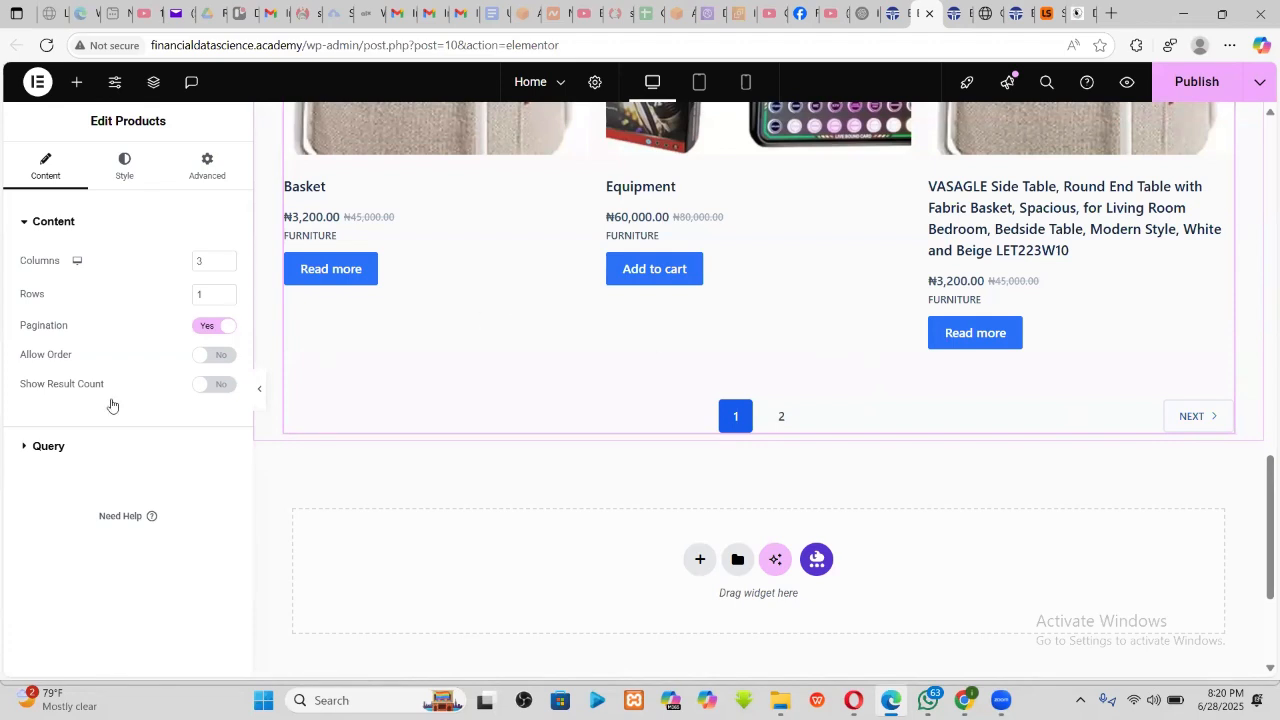
- Try the Products widget's Allow Order and Show Result Count options, switching each one off again
{"action": "left_click", "coordinate": [214, 356]}
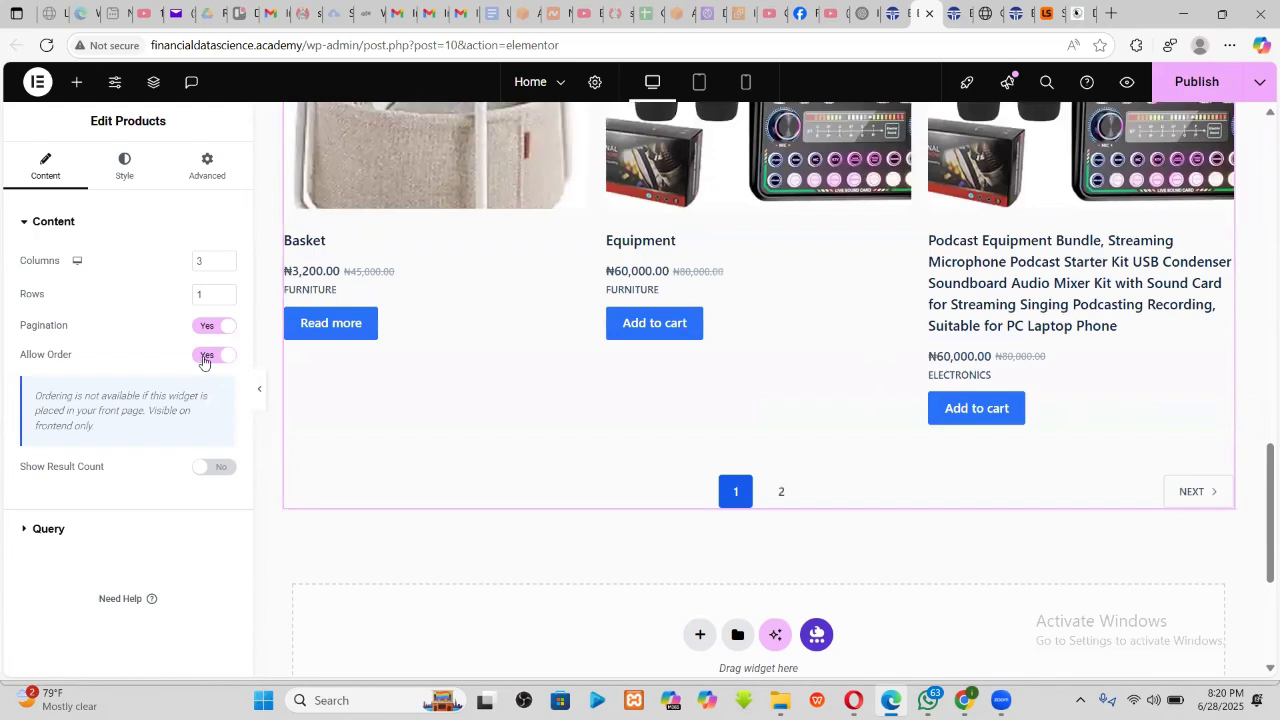
{"action": "left_click", "coordinate": [203, 358]}
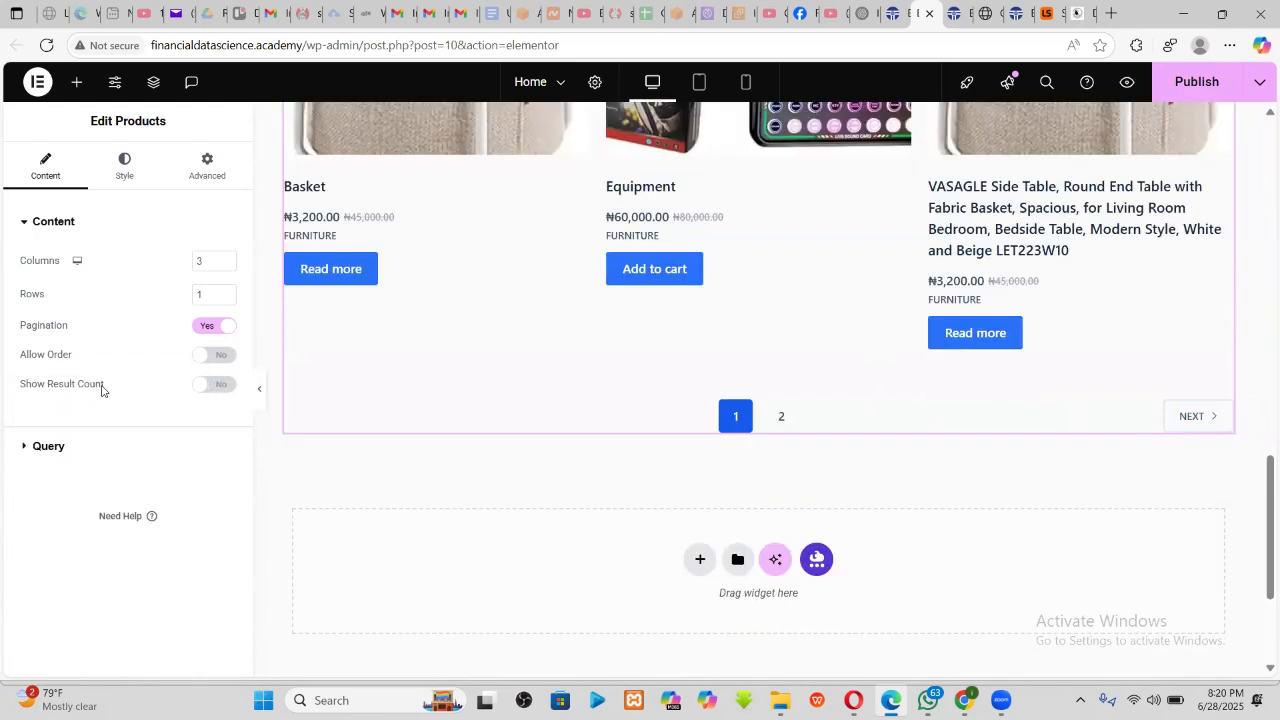
{"action": "left_click", "coordinate": [215, 394]}
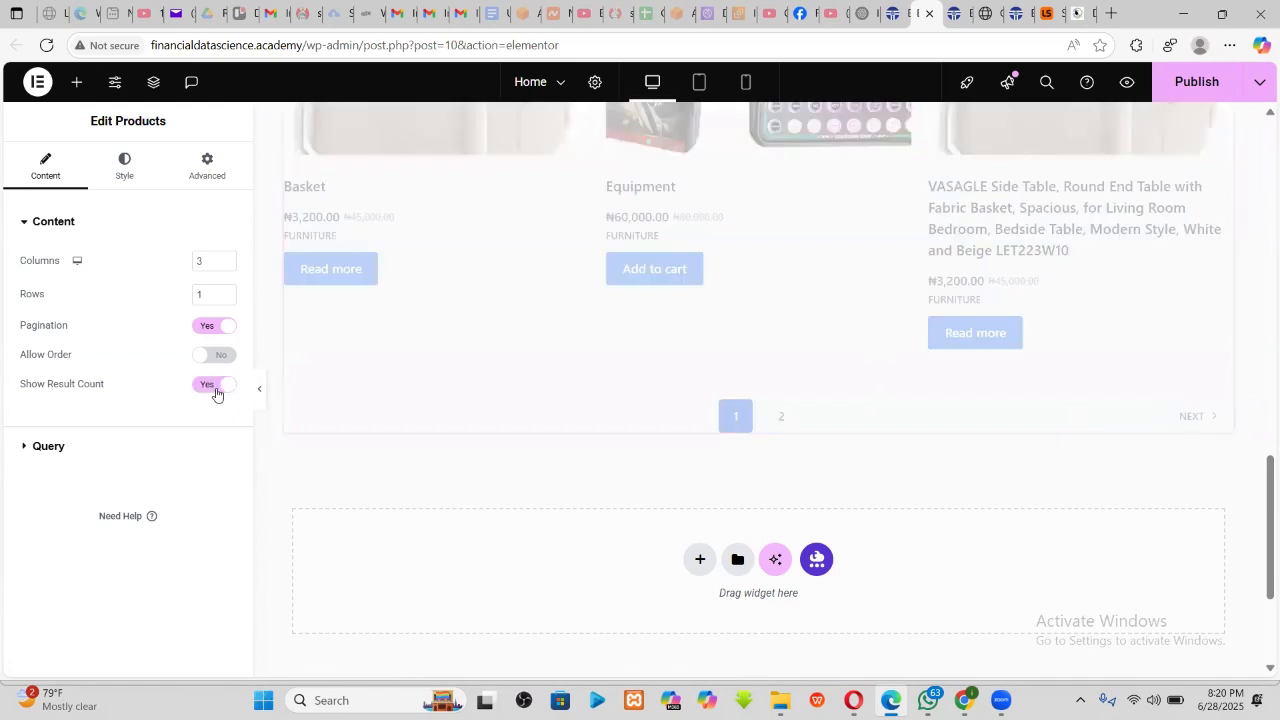
{"action": "left_click", "coordinate": [215, 392]}
- Review the query source options, keep Latest Products, and inspect the products shown in the New Arrivals section
{"action": "left_click", "coordinate": [27, 447]}
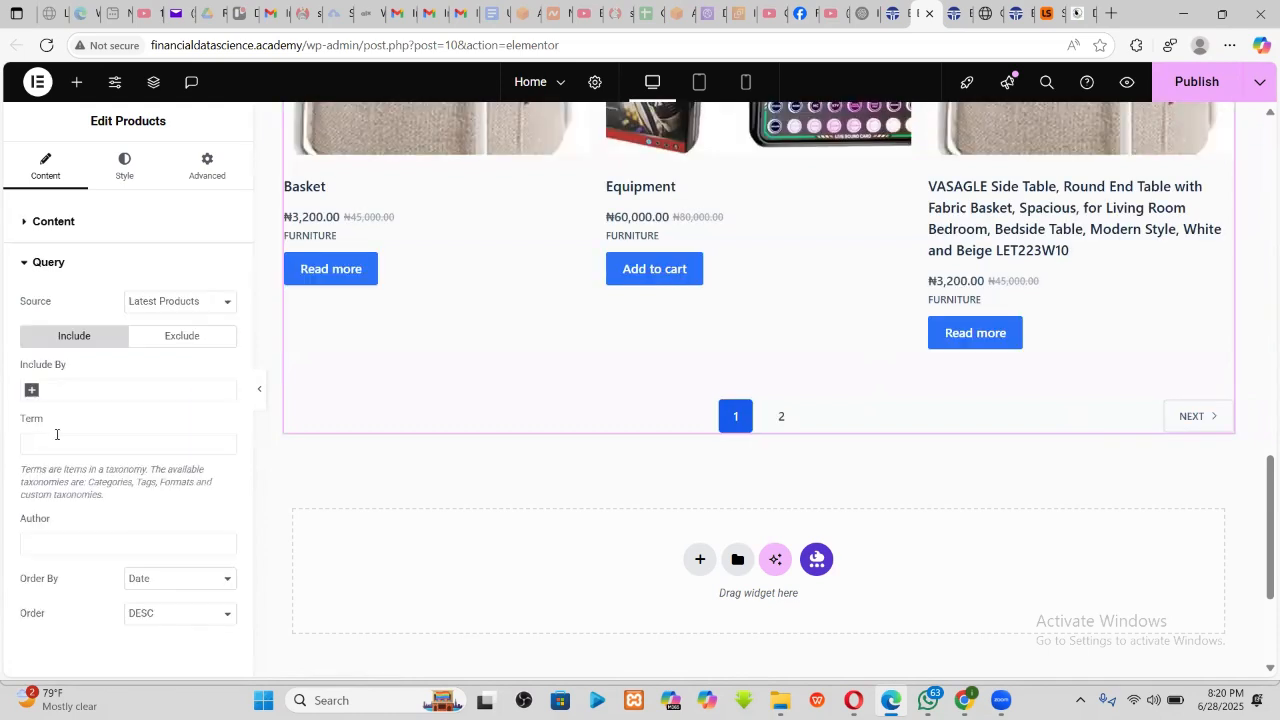
{"action": "left_click", "coordinate": [160, 305]}
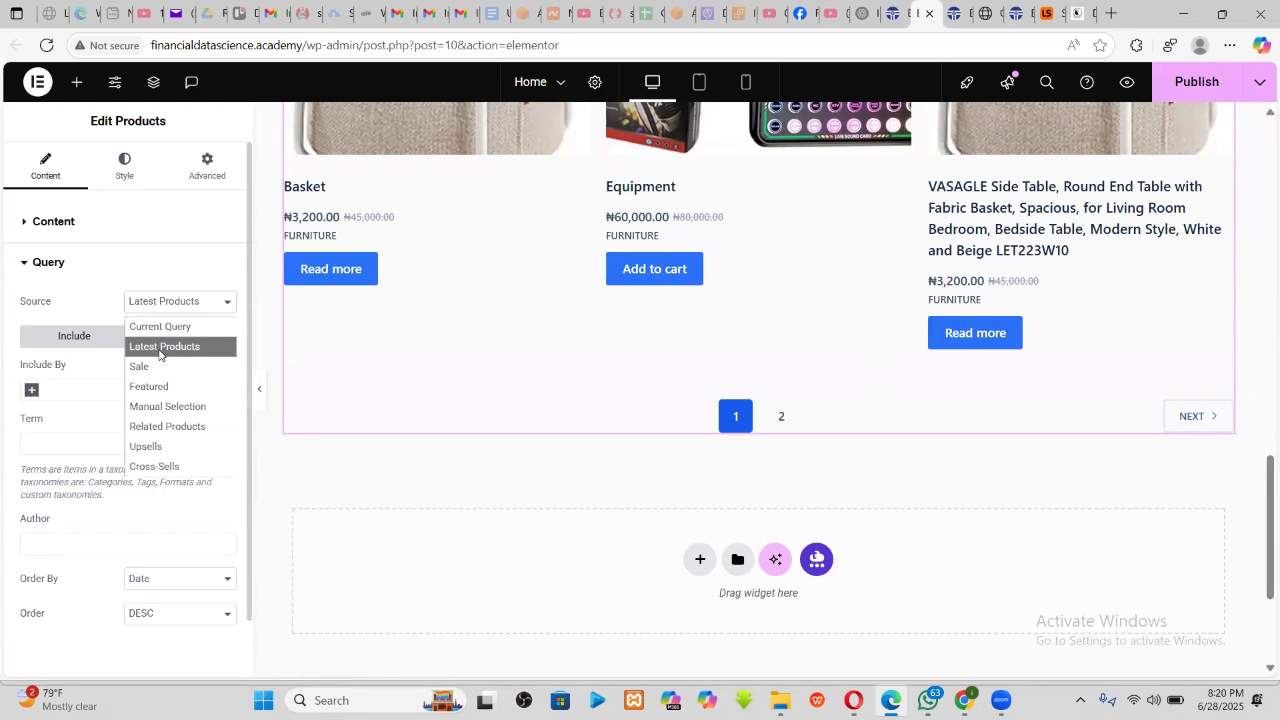
{"action": "left_click", "coordinate": [160, 347]}
{"action": "scroll", "coordinate": [543, 380], "scroll_direction": "up", "scroll_amount": 5}
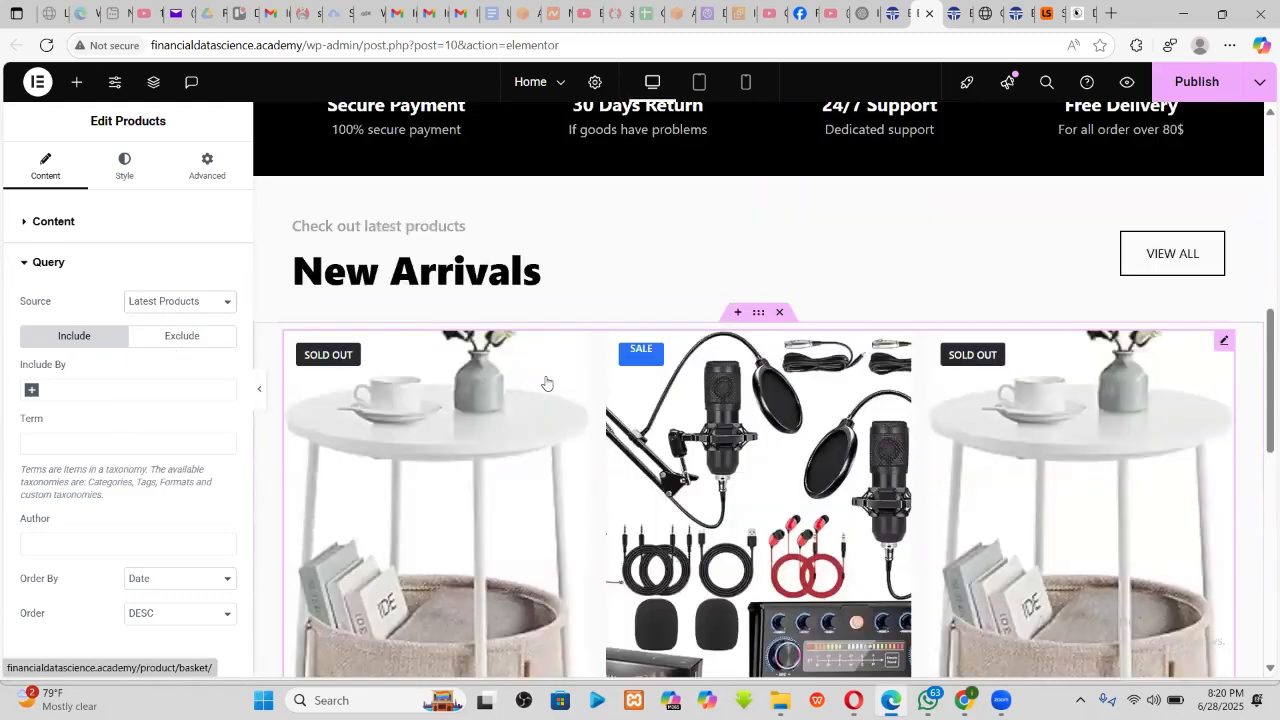
{"action": "scroll", "coordinate": [546, 383], "scroll_direction": "down", "scroll_amount": 5}
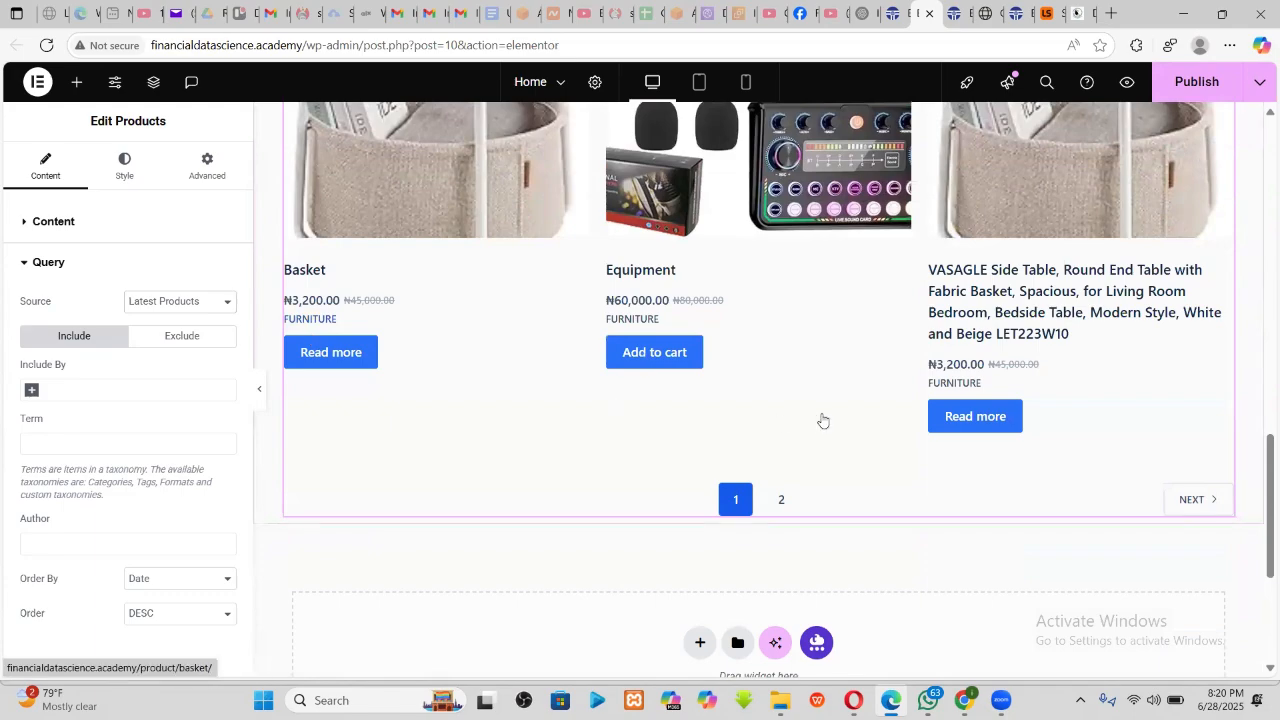
{"action": "scroll", "coordinate": [822, 420], "scroll_direction": "up", "scroll_amount": 6}
{"action": "scroll", "coordinate": [852, 484], "scroll_direction": "down", "scroll_amount": 3}
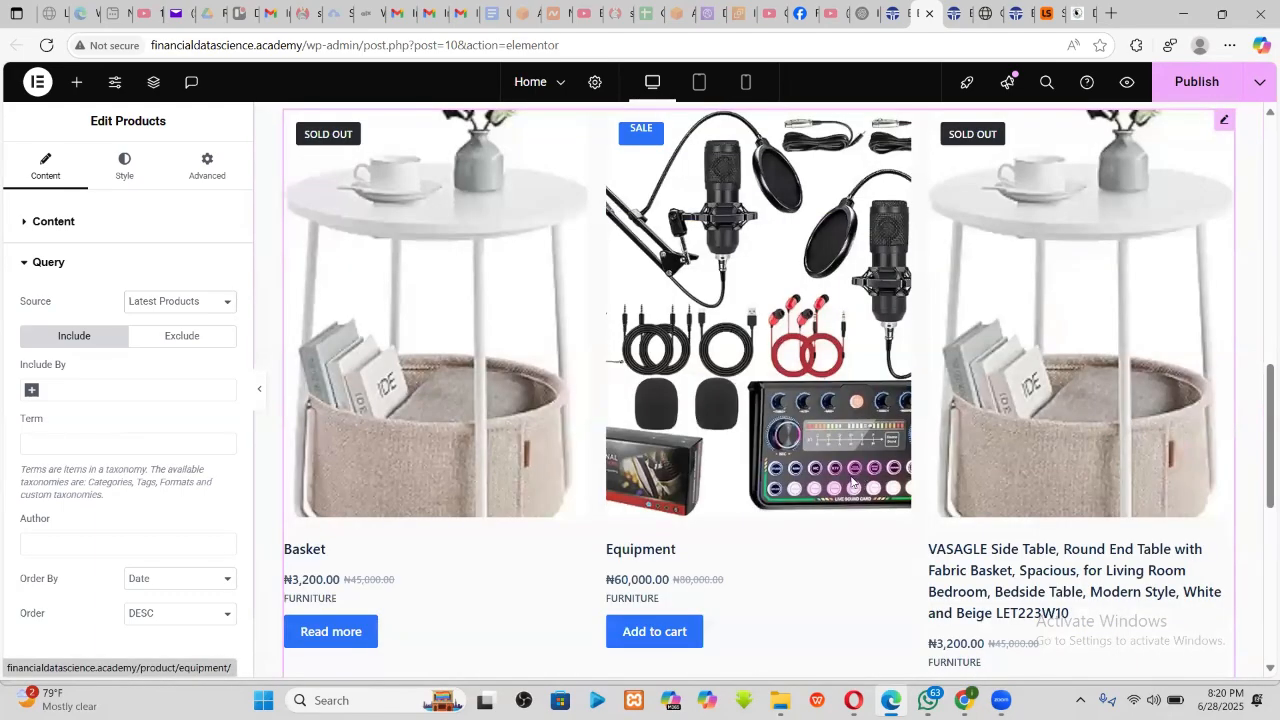
{"action": "scroll", "coordinate": [830, 480], "scroll_direction": "down", "scroll_amount": 4}
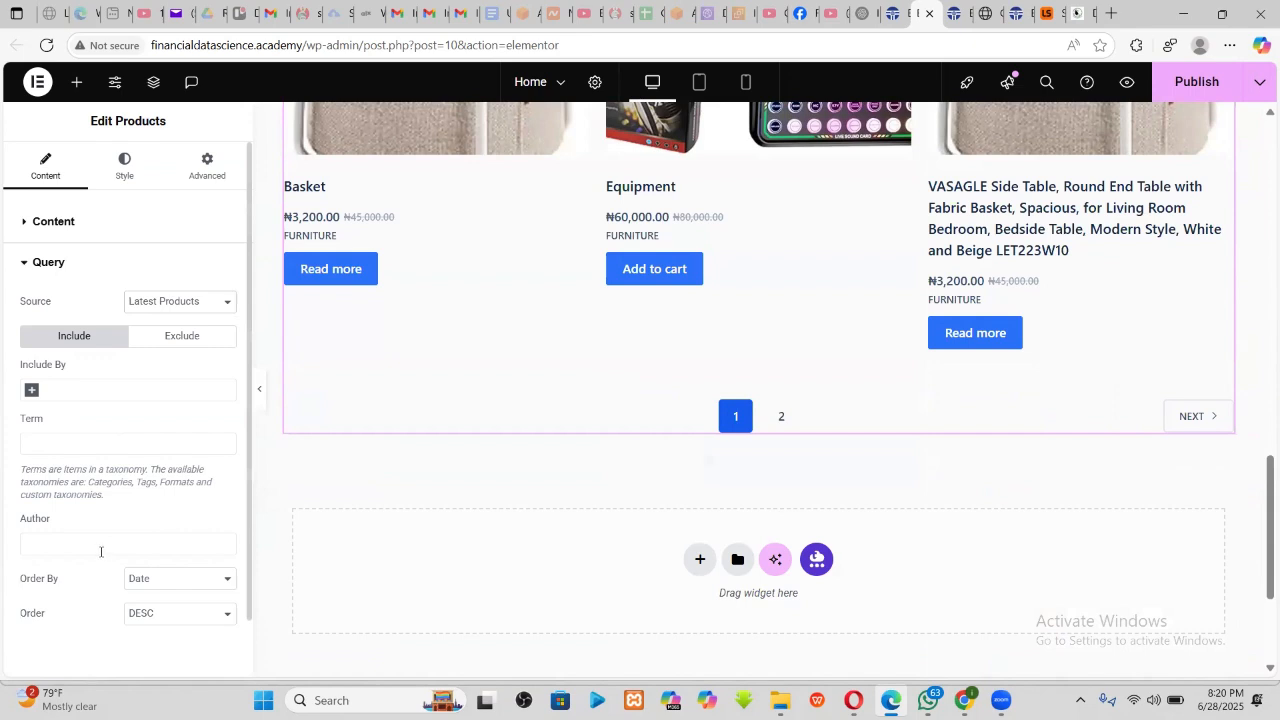
- Look over the query's Order By choices and try ASC order for the products before restoring DESC
{"action": "scroll", "coordinate": [143, 568], "scroll_direction": "down", "scroll_amount": 1}
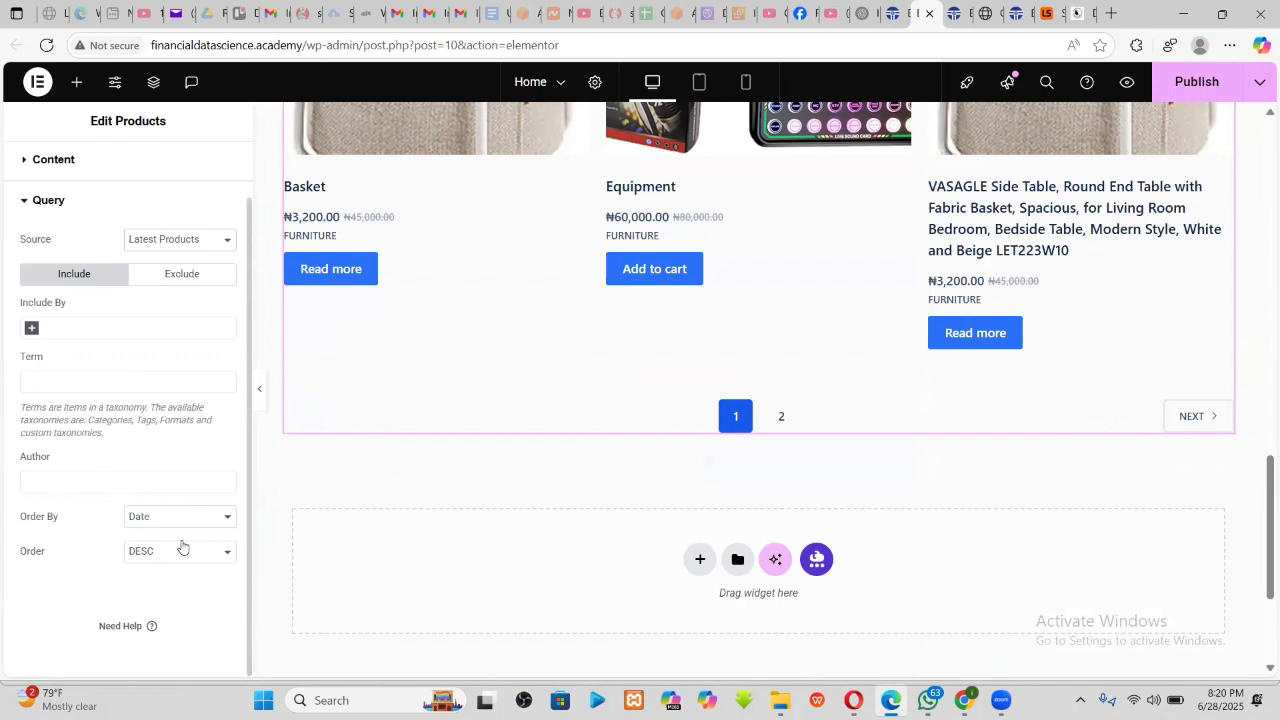
{"action": "left_click", "coordinate": [178, 521]}
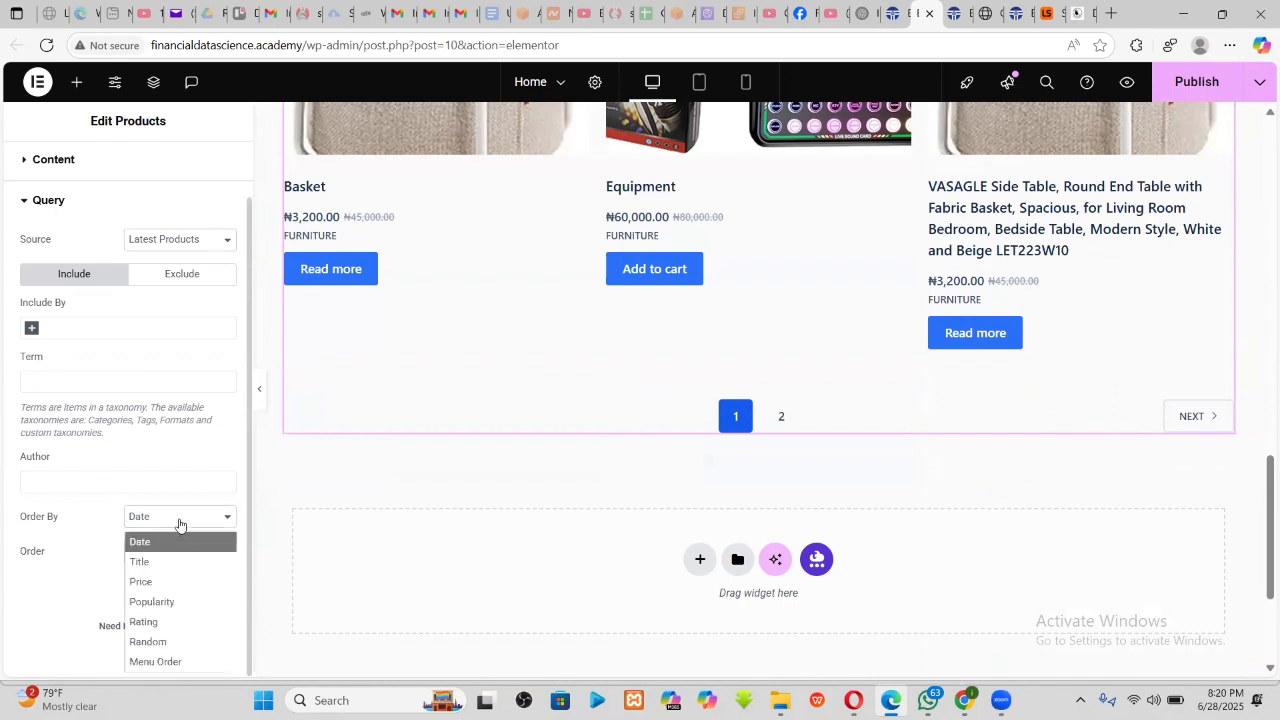
{"action": "left_click", "coordinate": [87, 565]}
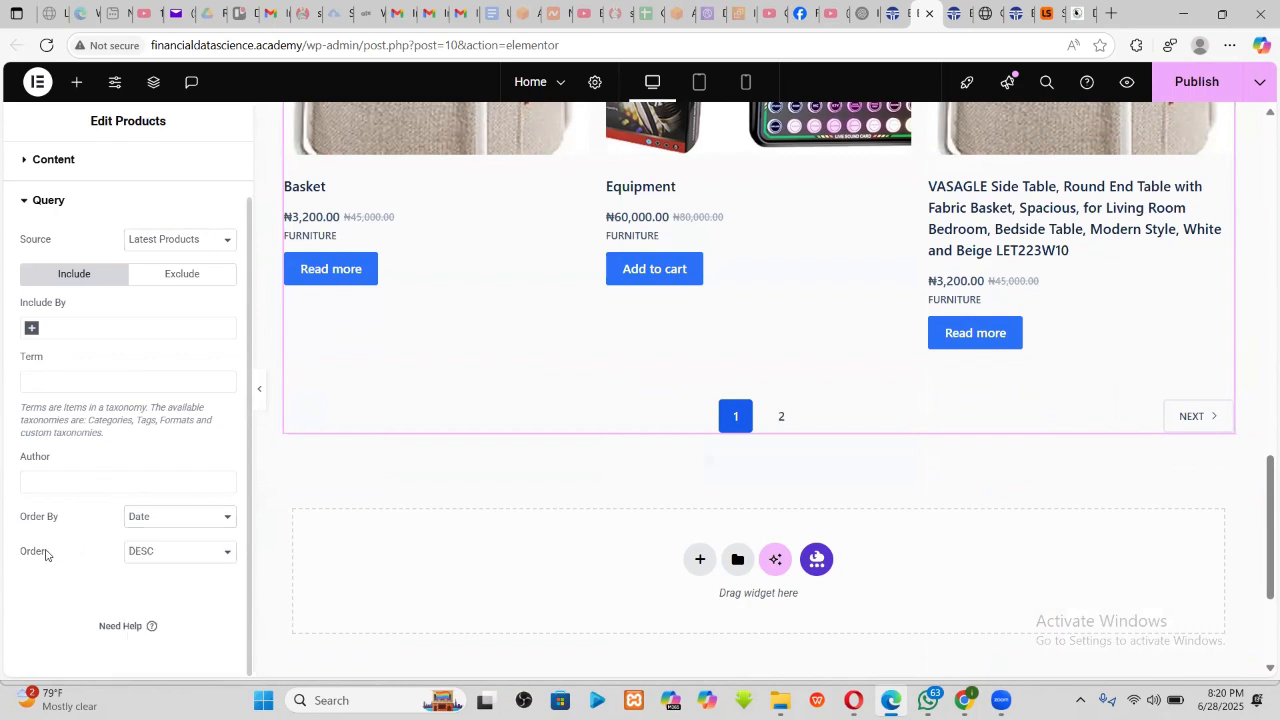
{"action": "left_click", "coordinate": [158, 556]}
{"action": "left_click", "coordinate": [146, 575]}
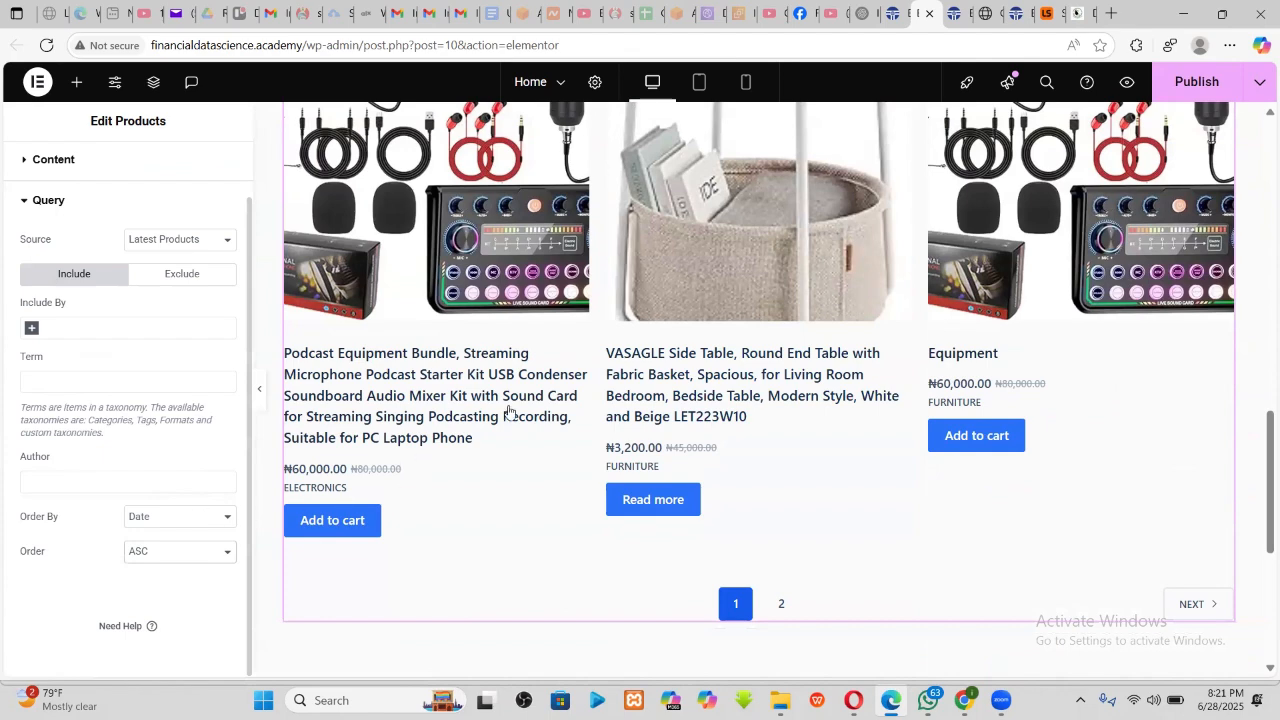
{"action": "left_click", "coordinate": [157, 556]}
{"action": "left_click", "coordinate": [152, 601]}
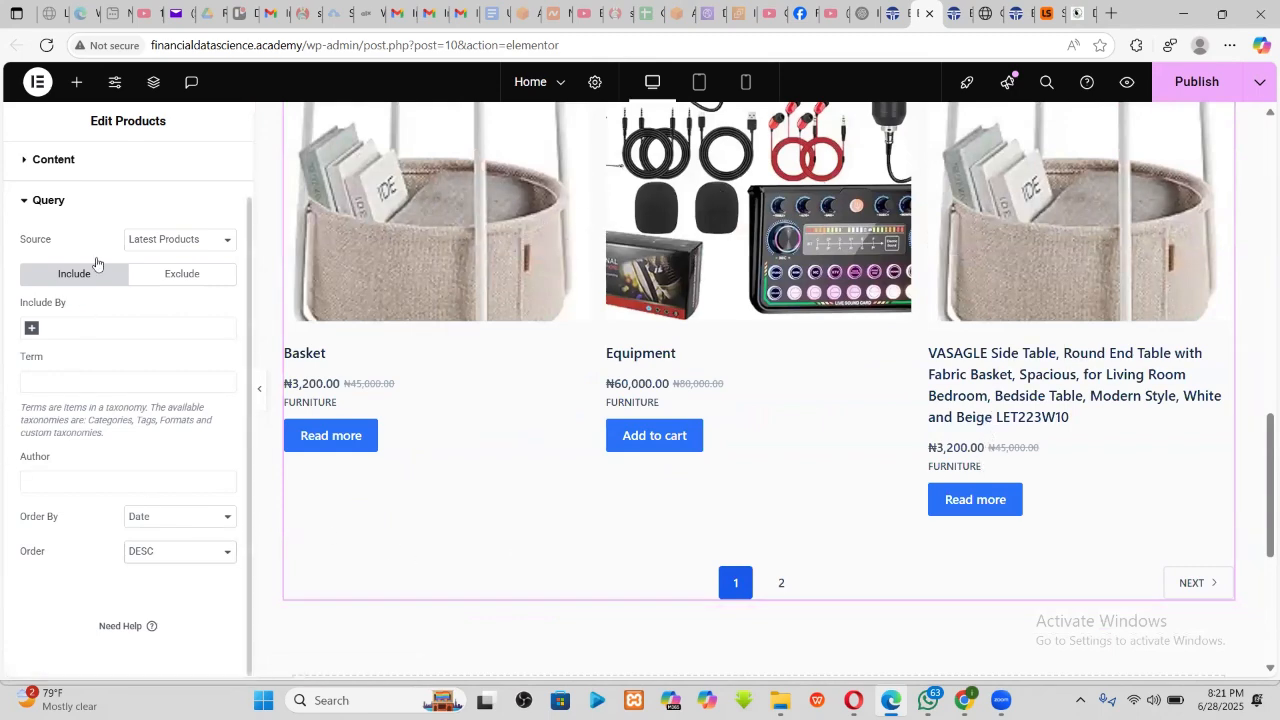
- Widen the Products widget's columns gap to 53 px and check the spacing between the products
{"action": "scroll", "coordinate": [94, 257], "scroll_direction": "up", "scroll_amount": 2}
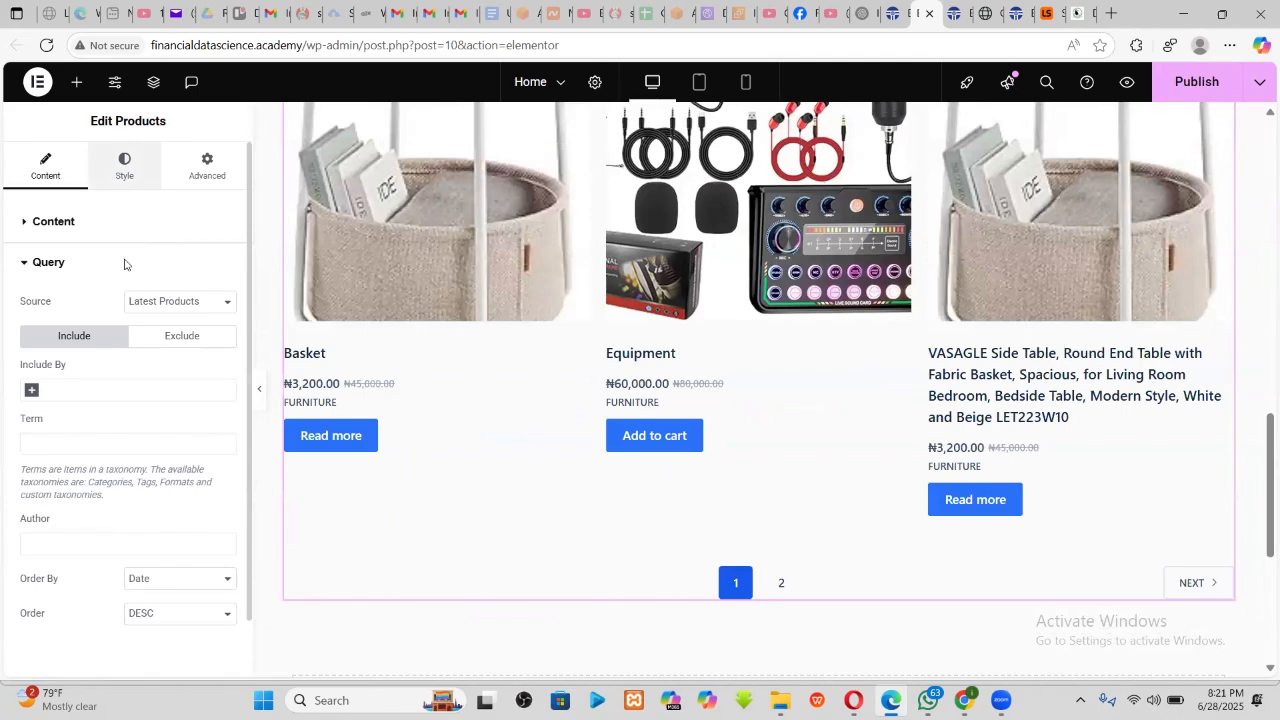
{"action": "left_click", "coordinate": [124, 165]}
{"action": "scroll", "coordinate": [505, 325], "scroll_direction": "up", "scroll_amount": 3}
{"action": "scroll", "coordinate": [505, 325], "scroll_direction": "down", "scroll_amount": 1}
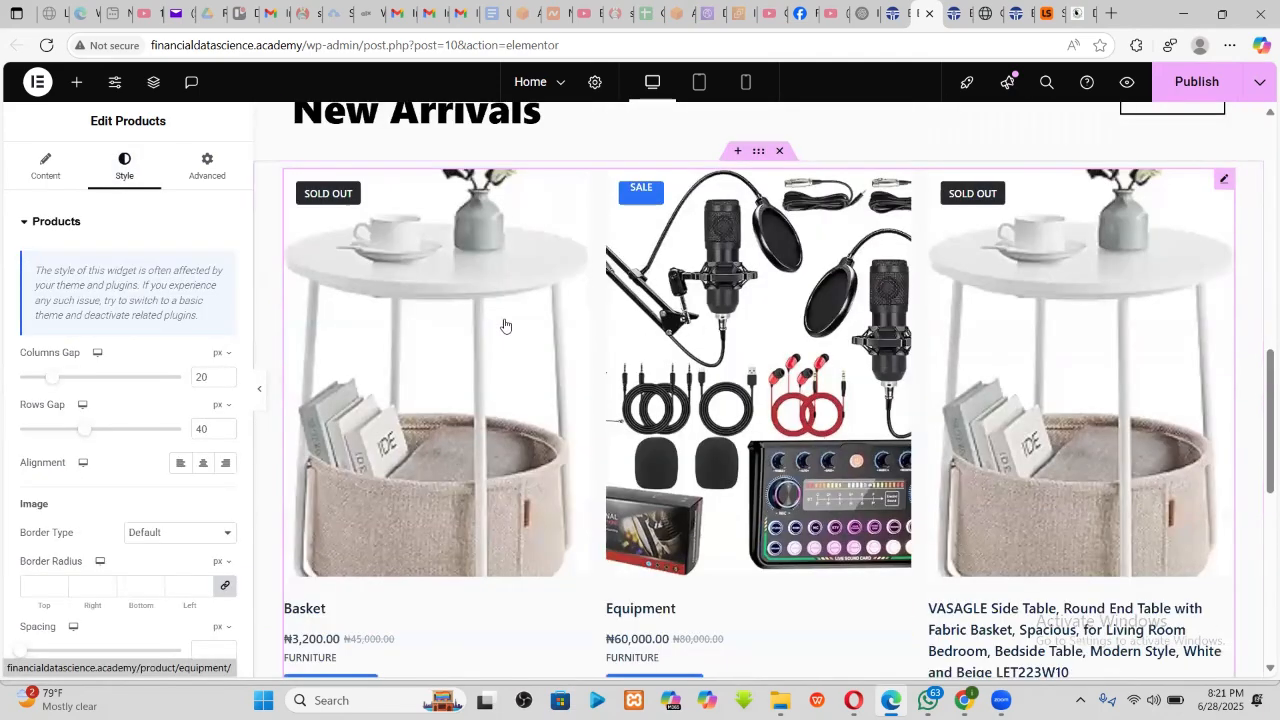
{"action": "scroll", "coordinate": [505, 325], "scroll_direction": "down", "scroll_amount": 2}
{"action": "mouse_move", "coordinate": [56, 383]}
{"action": "left_mouse_down"}
{"action": "mouse_move", "coordinate": [166, 378]}
{"action": "mouse_move", "coordinate": [102, 370]}
{"action": "left_mouse_up"}
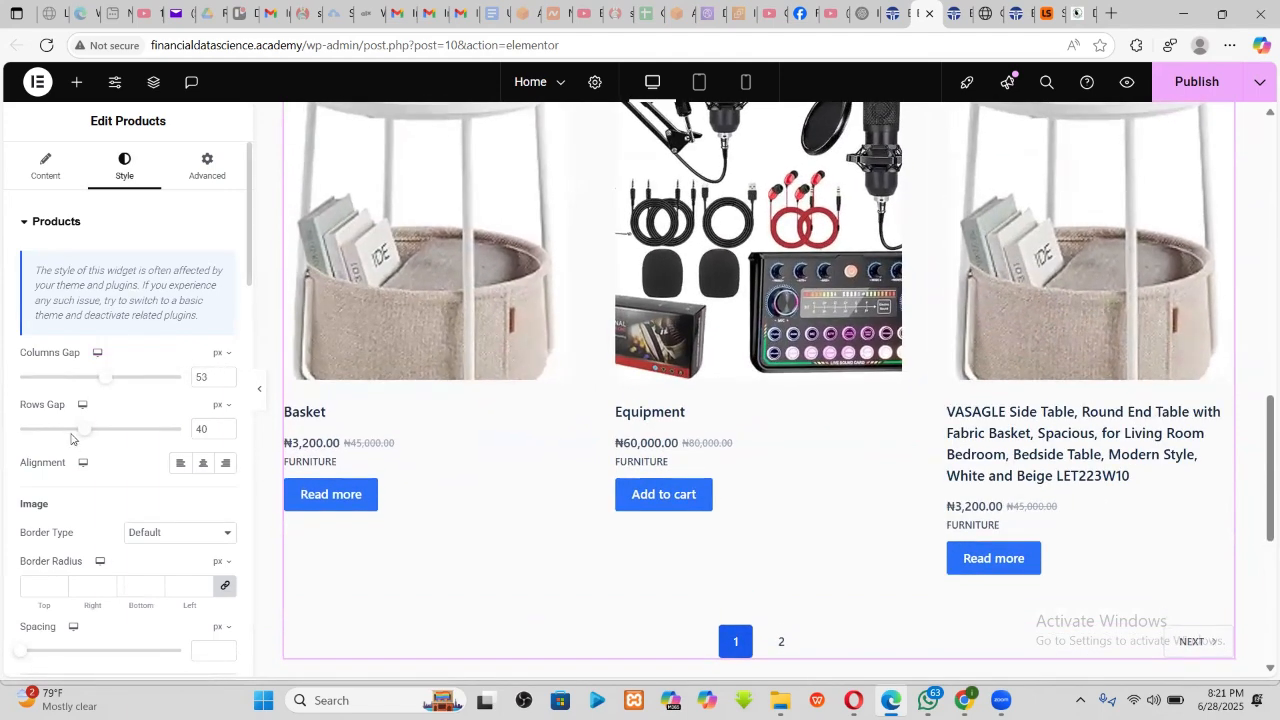
{"action": "scroll", "coordinate": [662, 511], "scroll_direction": "down", "scroll_amount": 3}
{"action": "scroll", "coordinate": [808, 431], "scroll_direction": "up", "scroll_amount": 3}
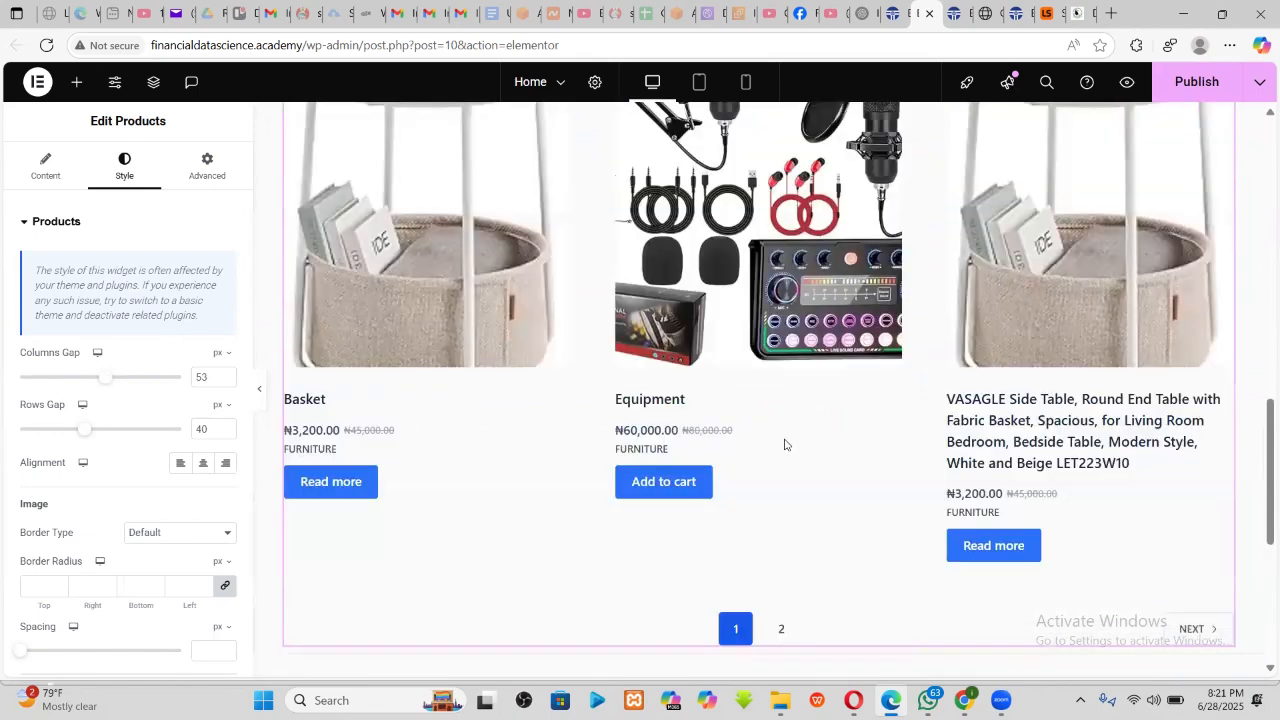
{"action": "scroll", "coordinate": [786, 440], "scroll_direction": "down", "scroll_amount": 2}
{"action": "scroll", "coordinate": [771, 437], "scroll_direction": "up", "scroll_amount": 2}
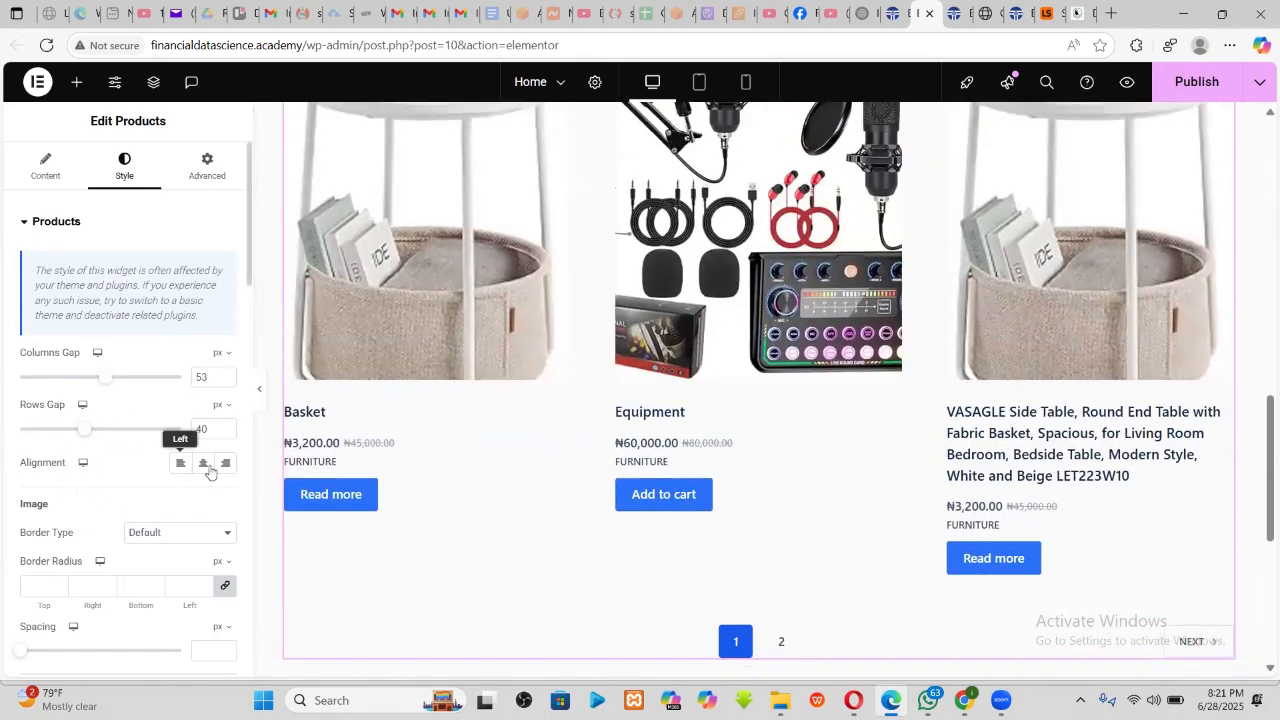
- Compare left and center alignment for the product details, settling on center
{"action": "left_click", "coordinate": [203, 463]}
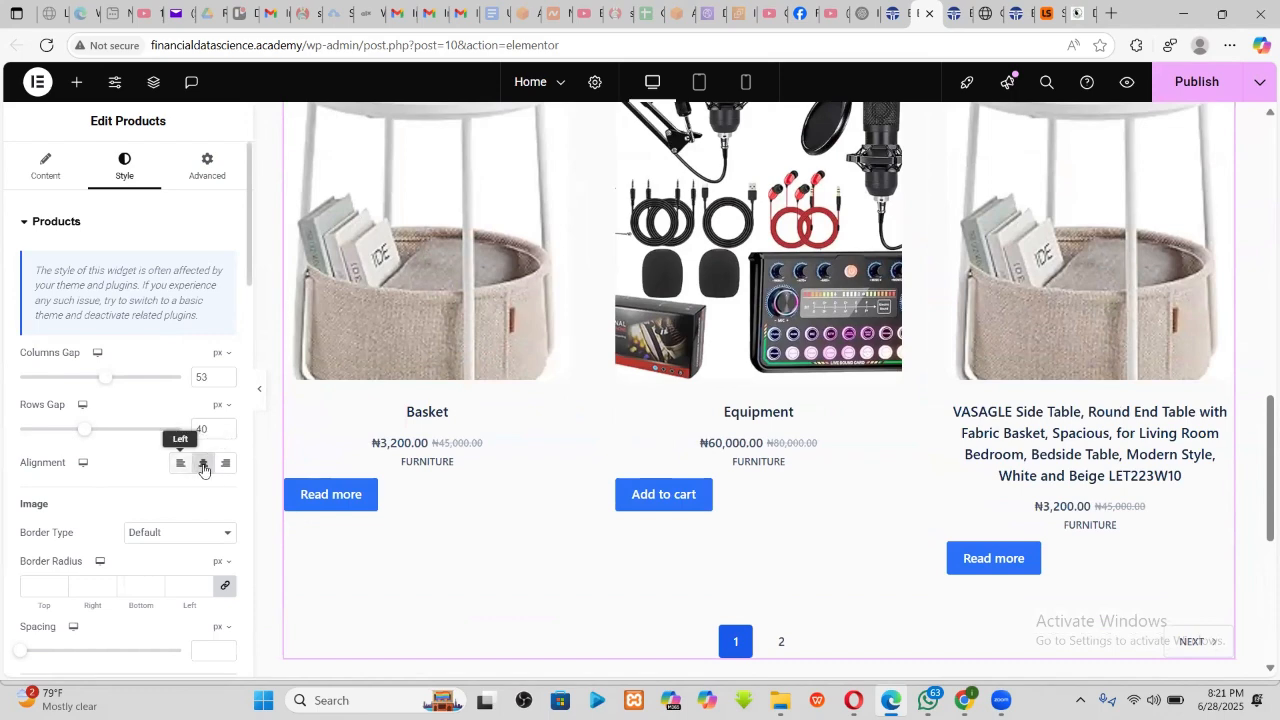
{"action": "left_click", "coordinate": [181, 463]}
{"action": "left_click", "coordinate": [203, 463]}
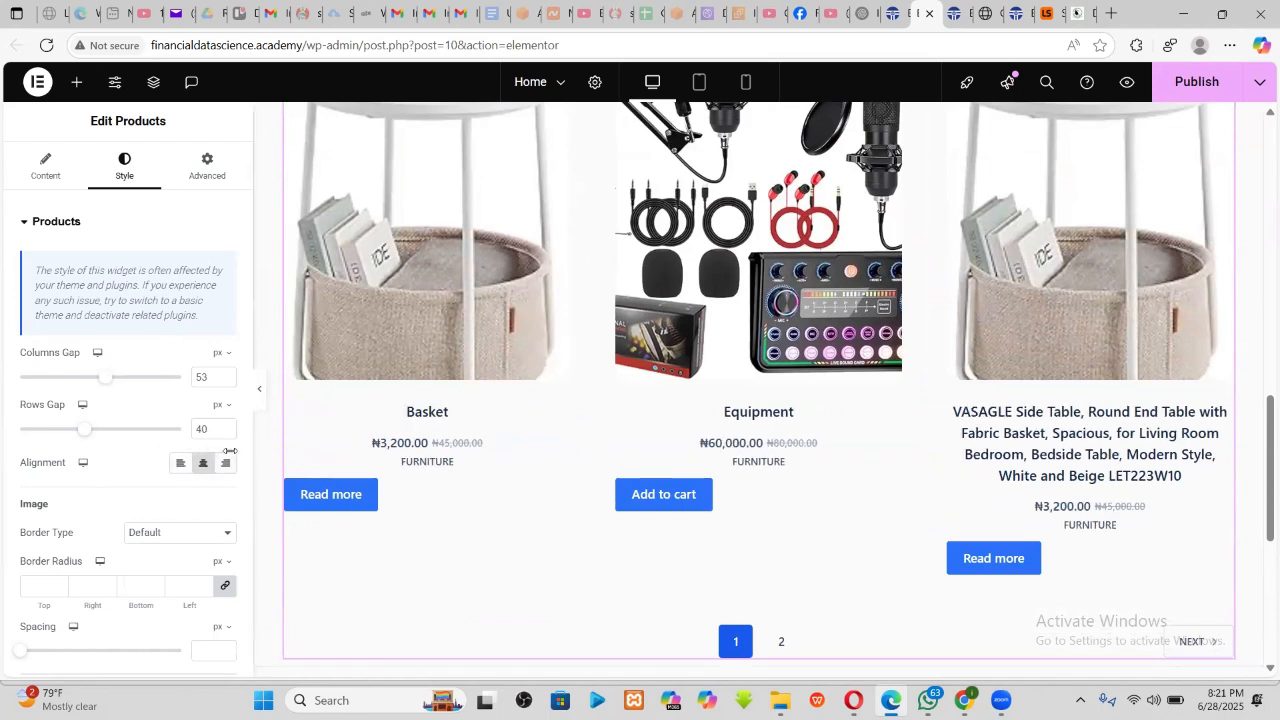
{"action": "left_click", "coordinate": [180, 462]}
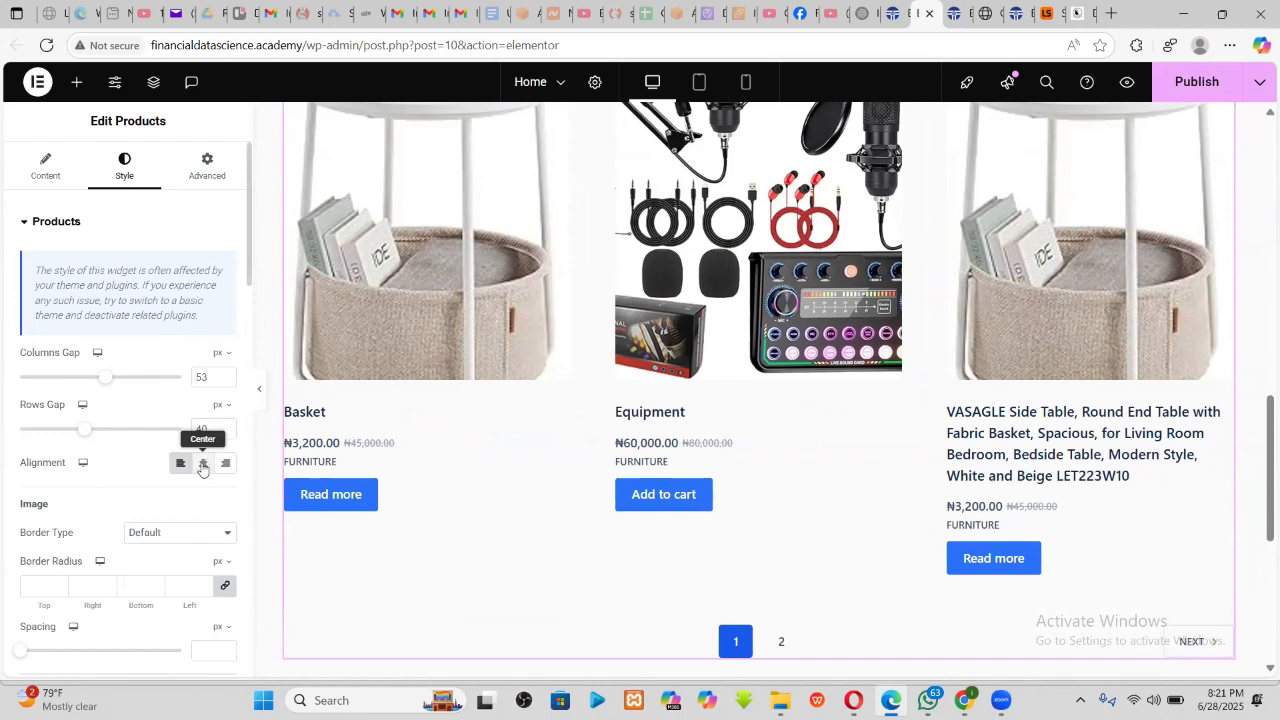
{"action": "left_click", "coordinate": [205, 464]}
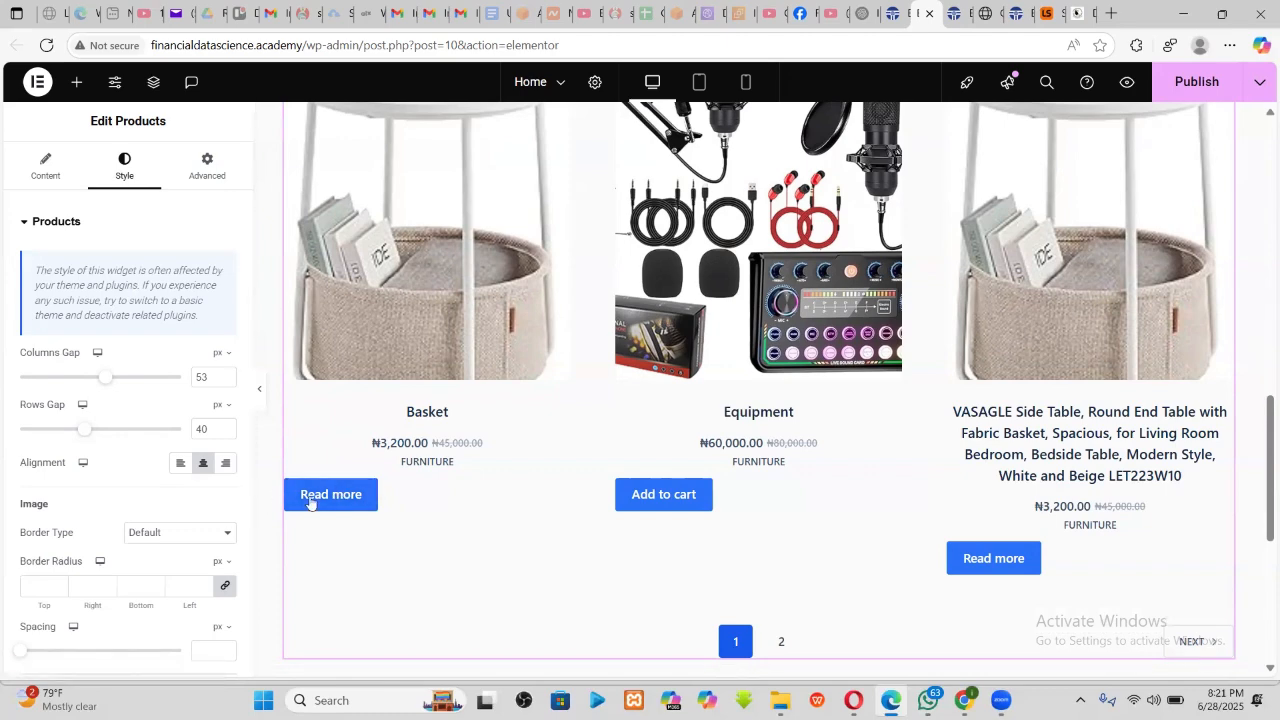
- Look through the Products widget's style options, from rating and price to button and View Cart, for a way to align the buttons
{"action": "scroll", "coordinate": [114, 495], "scroll_direction": "down", "scroll_amount": 5}
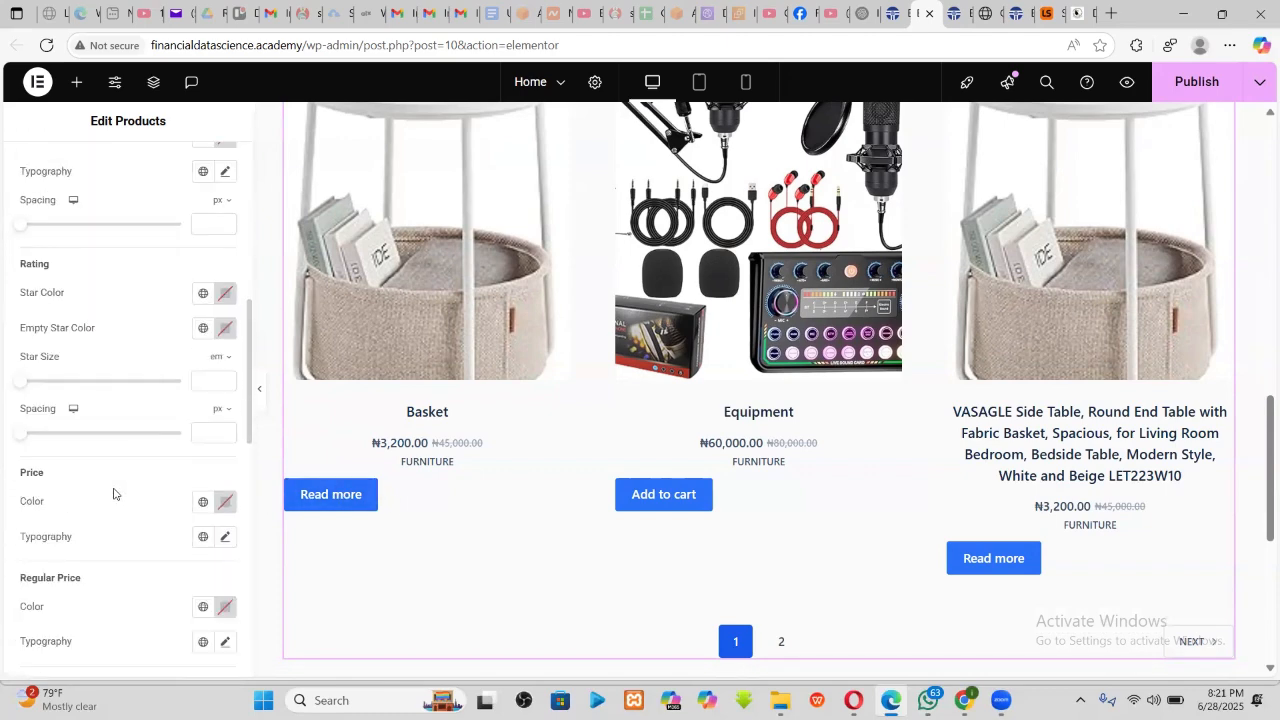
{"action": "scroll", "coordinate": [113, 493], "scroll_direction": "down", "scroll_amount": 4}
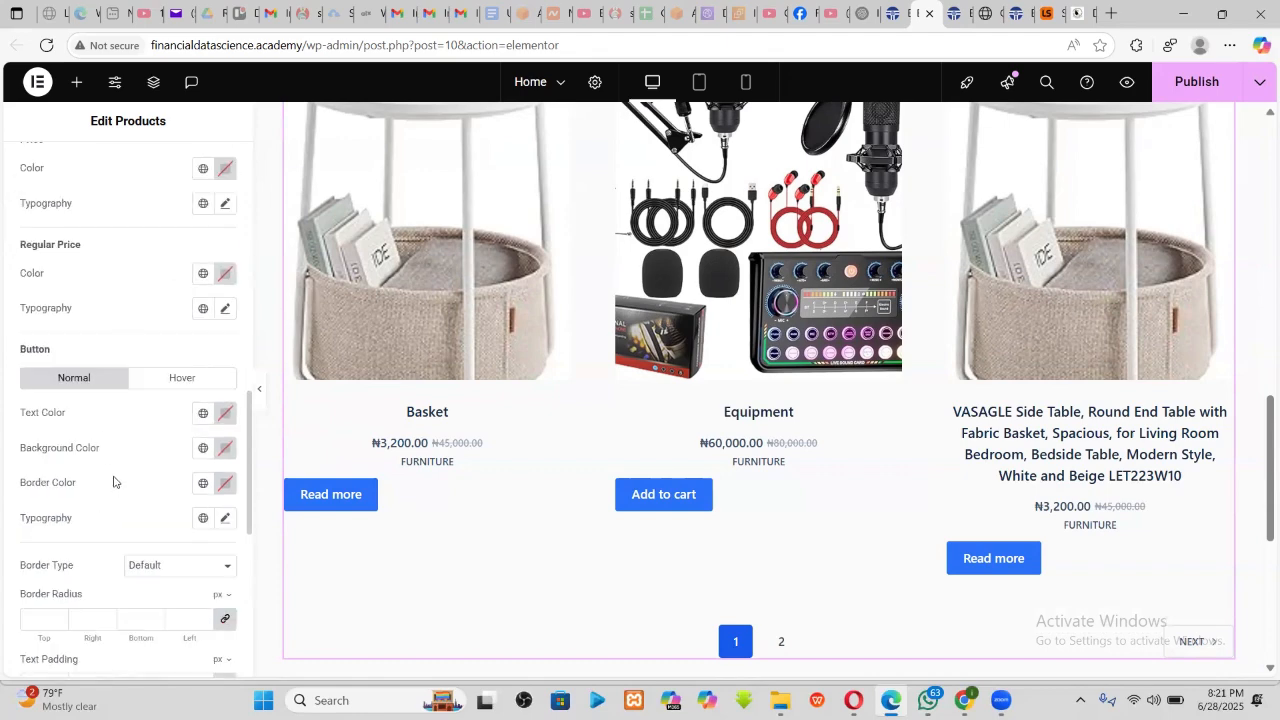
{"action": "scroll", "coordinate": [114, 480], "scroll_direction": "down", "scroll_amount": 5}
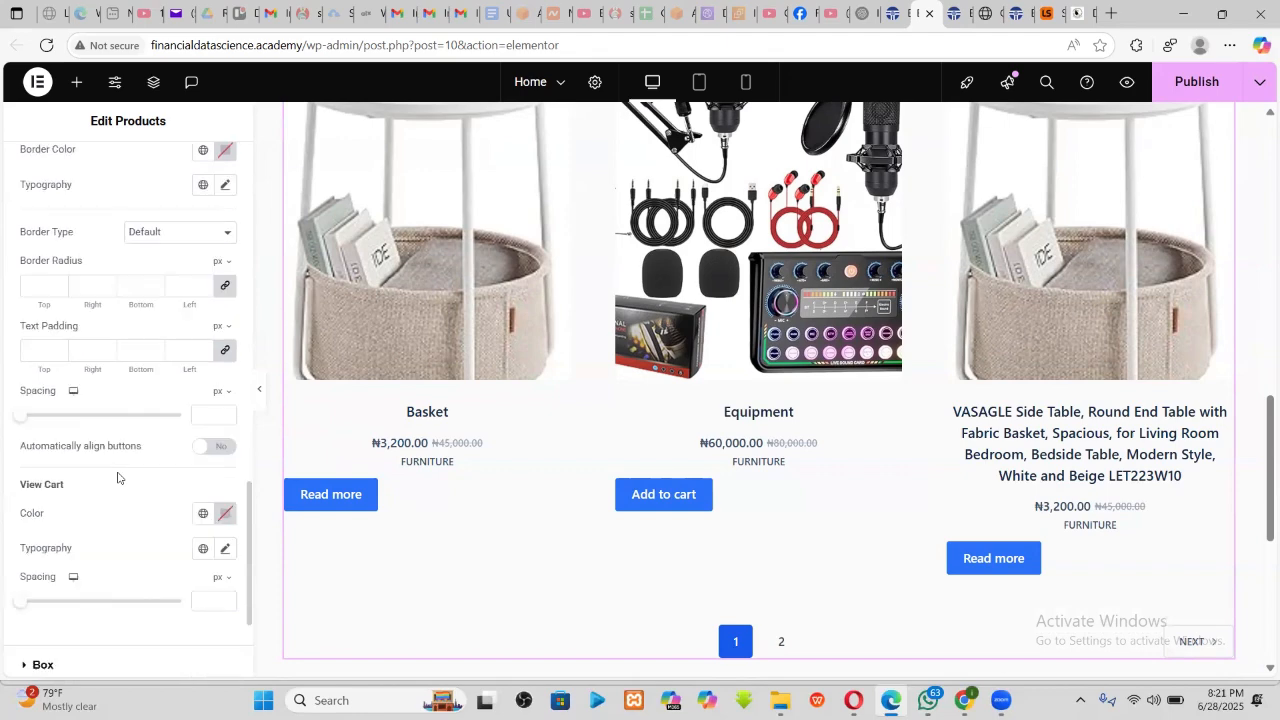
{"action": "scroll", "coordinate": [117, 478], "scroll_direction": "down", "scroll_amount": 2}
{"action": "scroll", "coordinate": [118, 477], "scroll_direction": "up", "scroll_amount": 1}
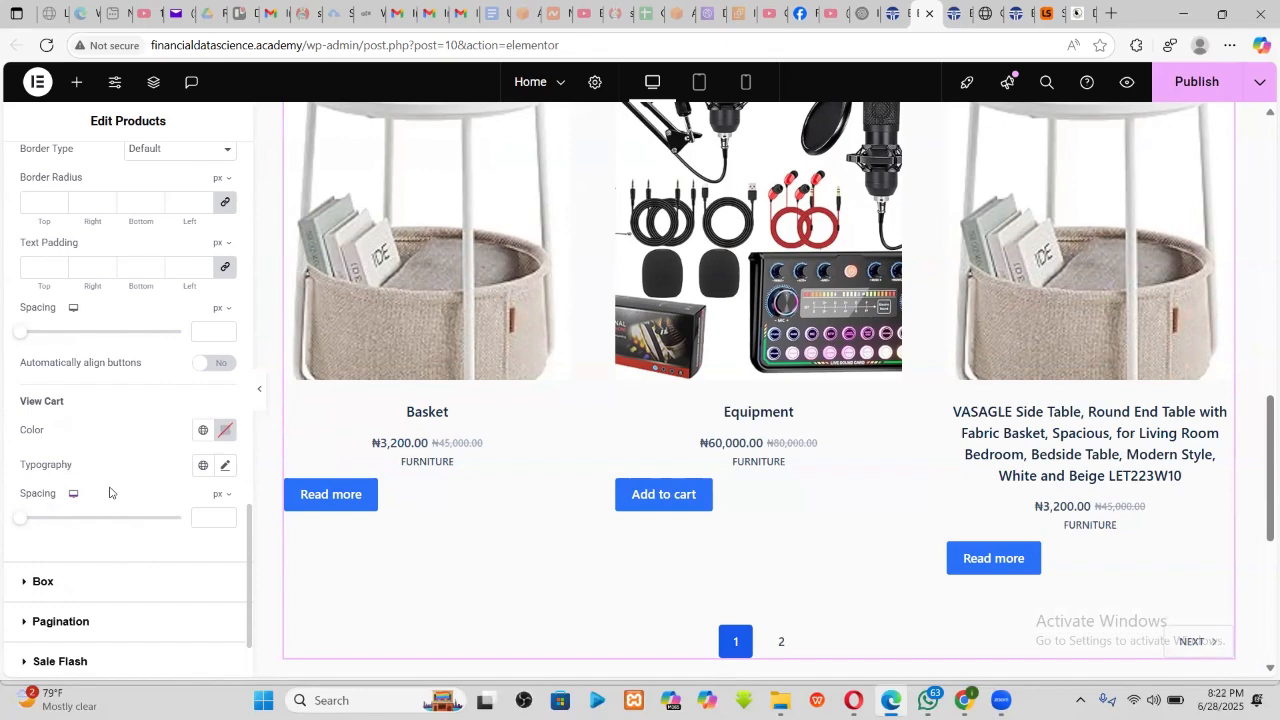
{"action": "scroll", "coordinate": [110, 468], "scroll_direction": "up", "scroll_amount": 1}
{"action": "scroll", "coordinate": [108, 462], "scroll_direction": "up", "scroll_amount": 2}
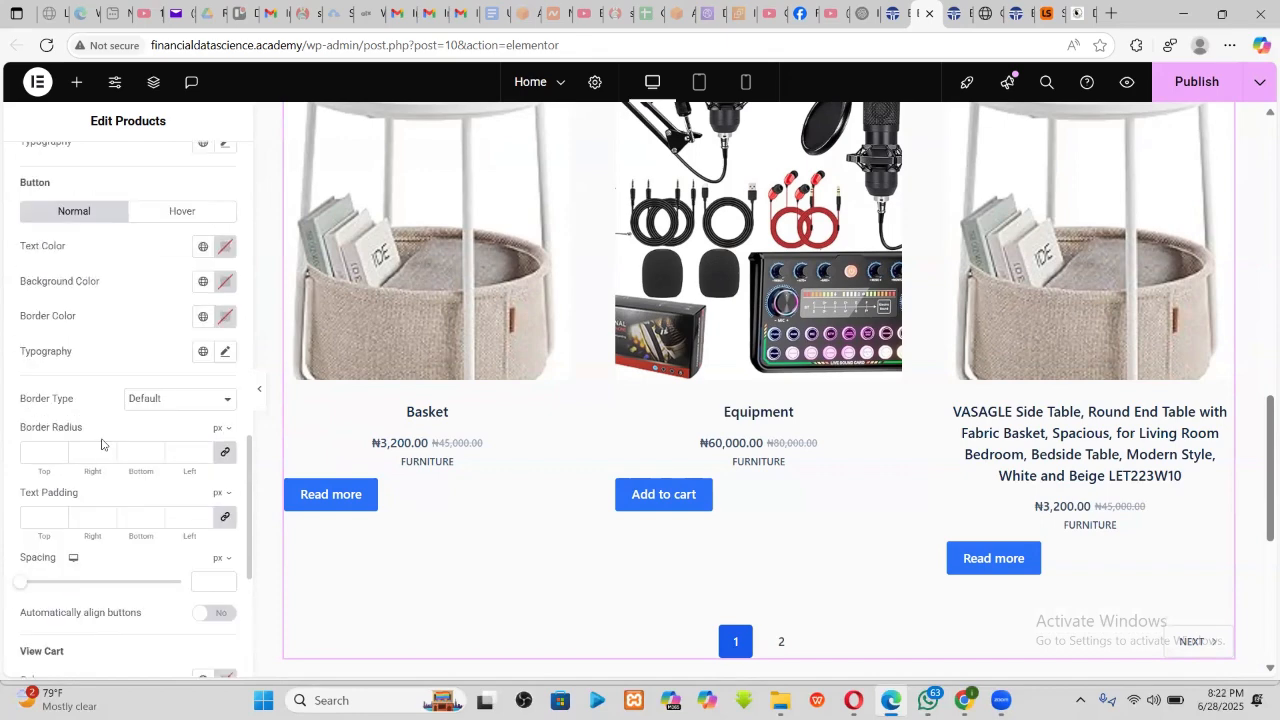
{"action": "scroll", "coordinate": [101, 444], "scroll_direction": "up", "scroll_amount": 2}
{"action": "scroll", "coordinate": [70, 380], "scroll_direction": "up", "scroll_amount": 10}
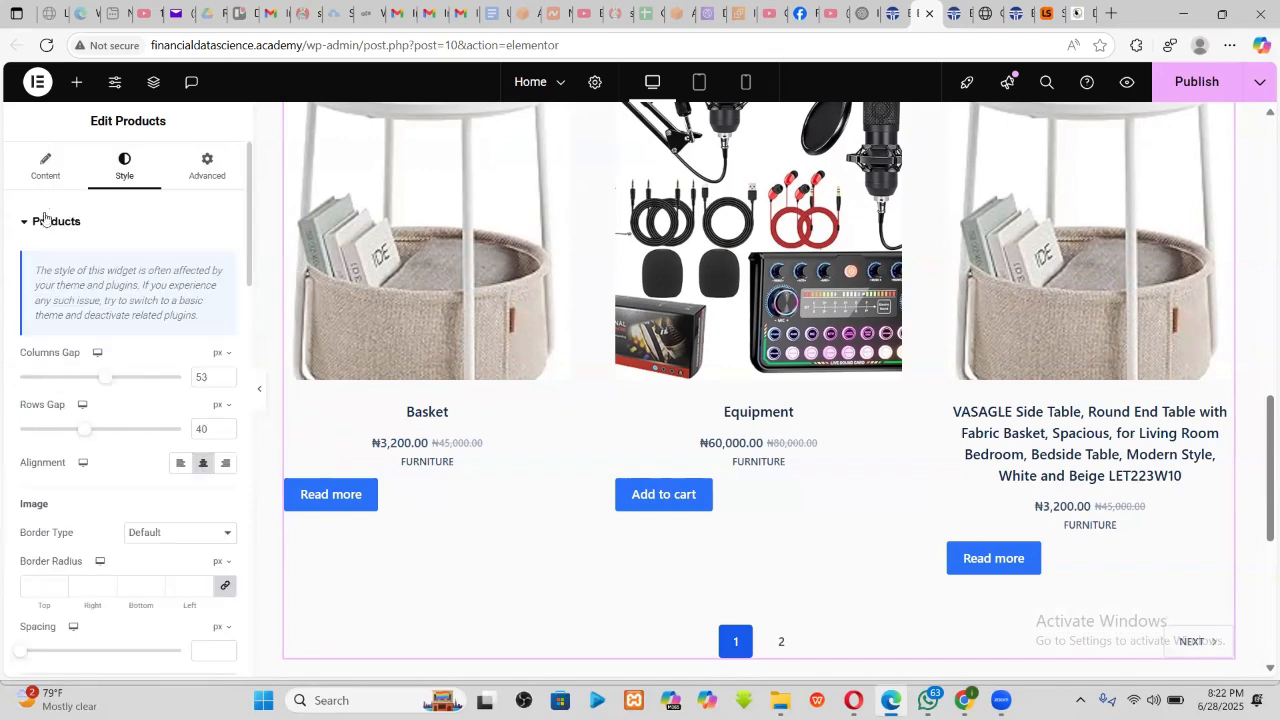
- Check the Products widget's Content and Query settings for a button alignment option
{"action": "left_click", "coordinate": [45, 166]}
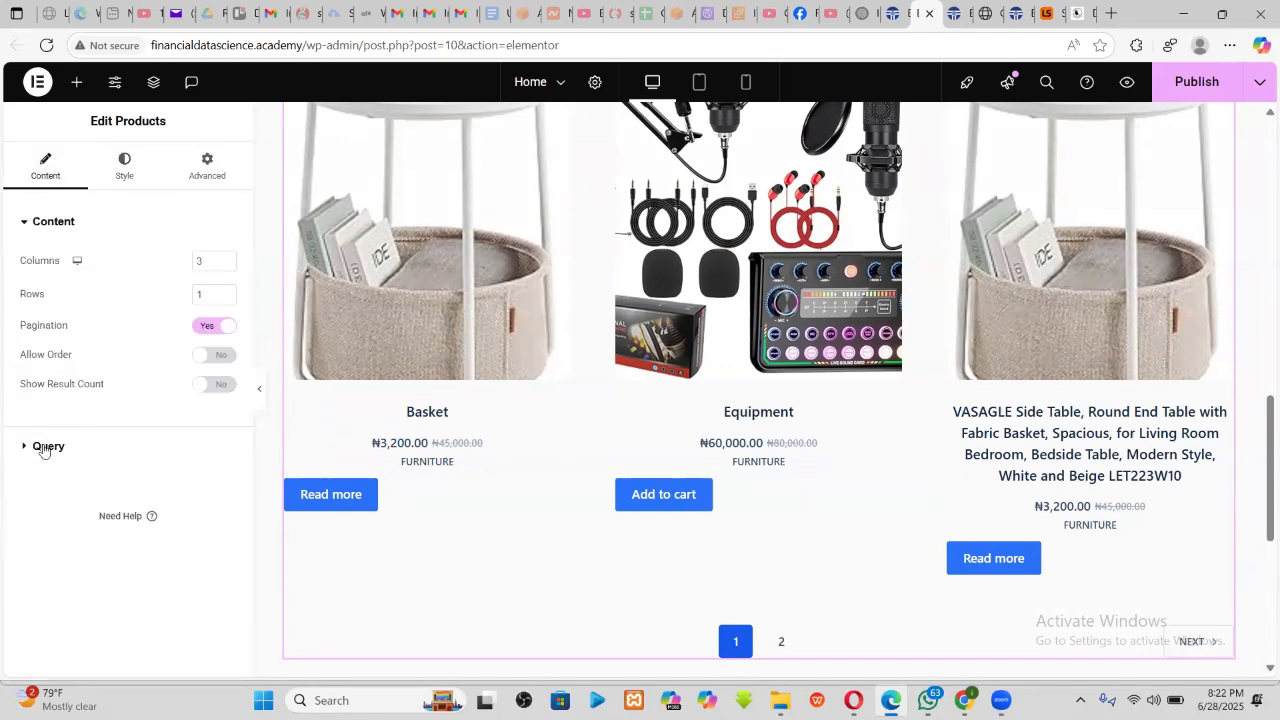
{"action": "left_click", "coordinate": [33, 224]}
{"action": "left_click", "coordinate": [34, 226]}
{"action": "left_click", "coordinate": [33, 226]}
{"action": "left_click", "coordinate": [24, 264]}
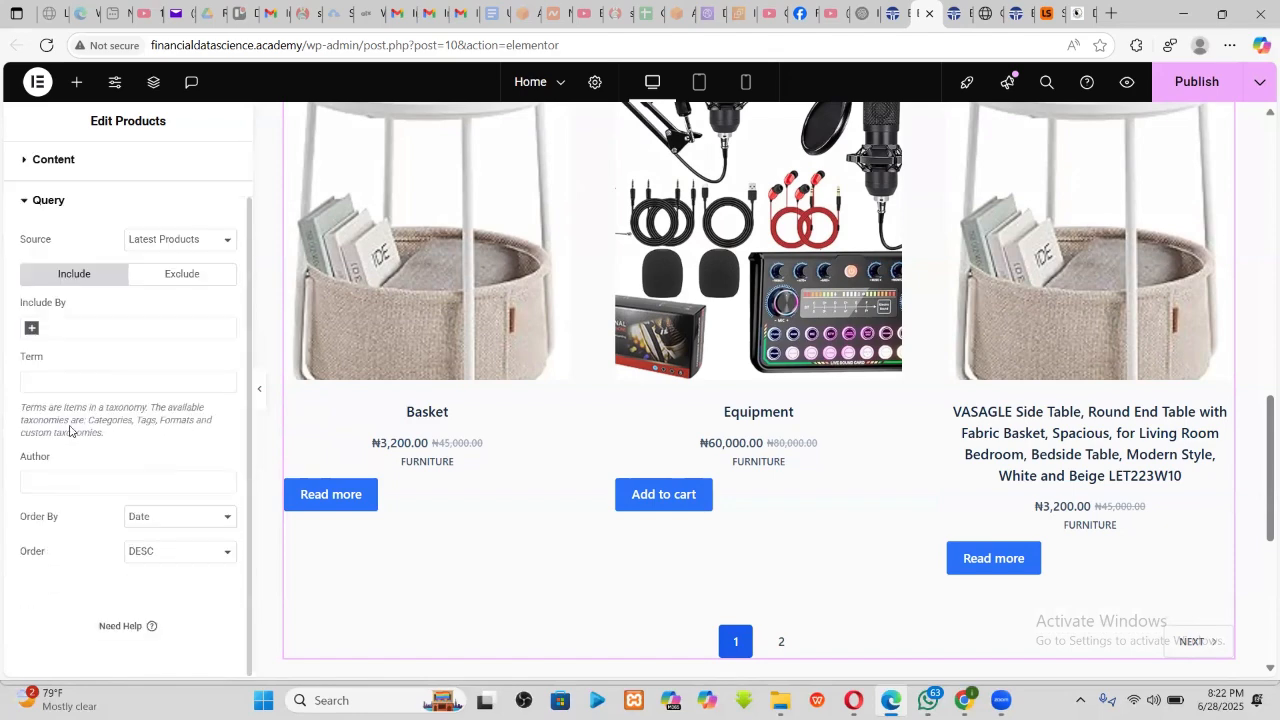
{"action": "scroll", "coordinate": [118, 434], "scroll_direction": "up", "scroll_amount": 1}
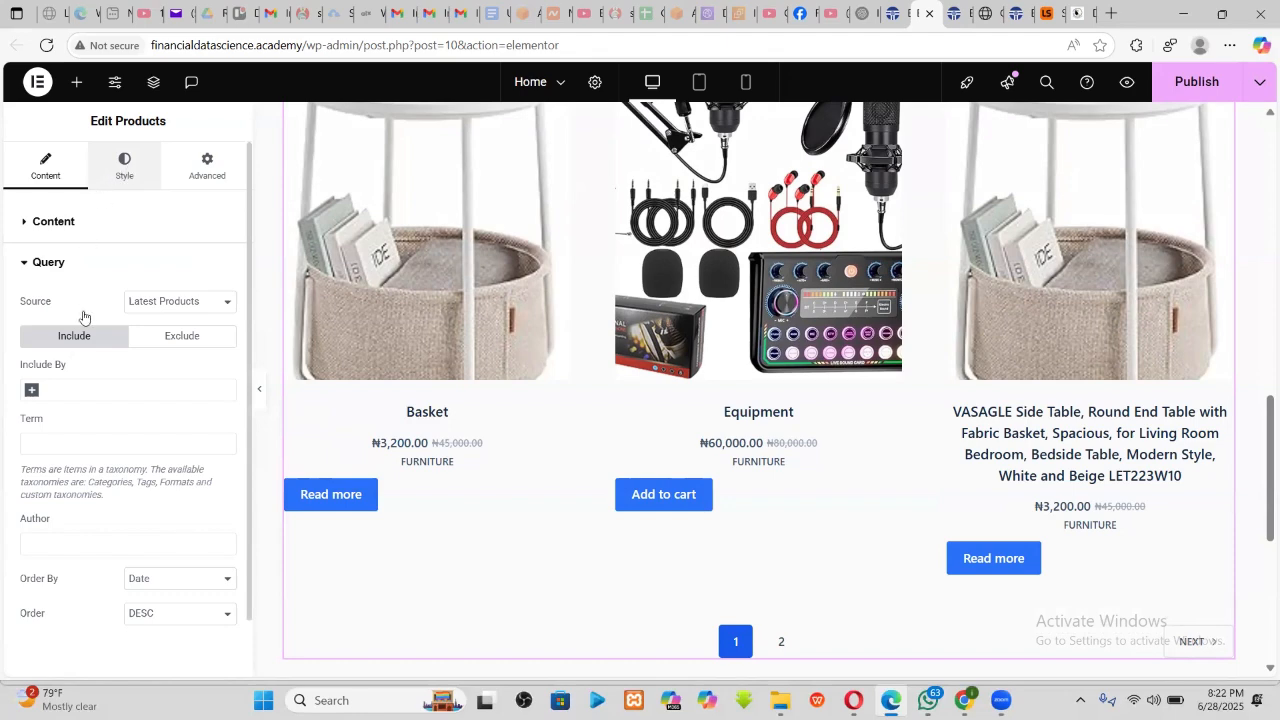
- In the product button styling, keep the Default border type and set the button spacing to 0 px
{"action": "scroll", "coordinate": [111, 405], "scroll_direction": "down", "scroll_amount": 2}
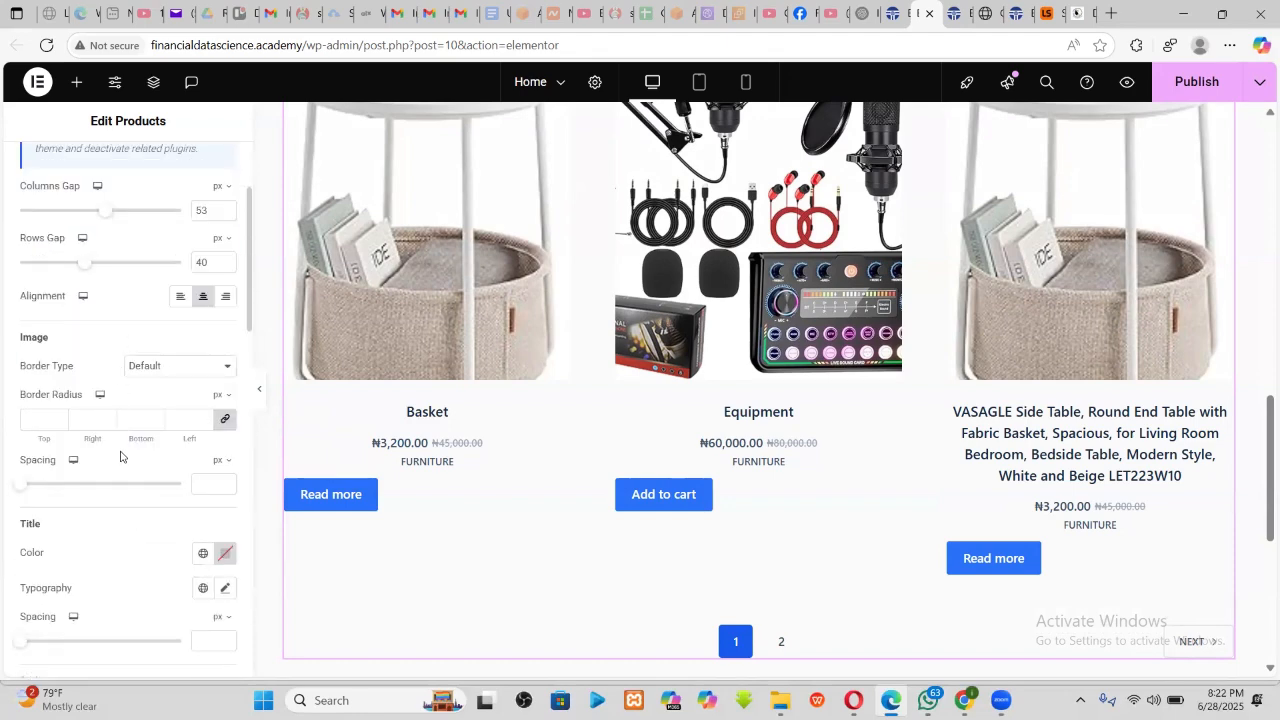
{"action": "scroll", "coordinate": [127, 476], "scroll_direction": "down", "scroll_amount": 6}
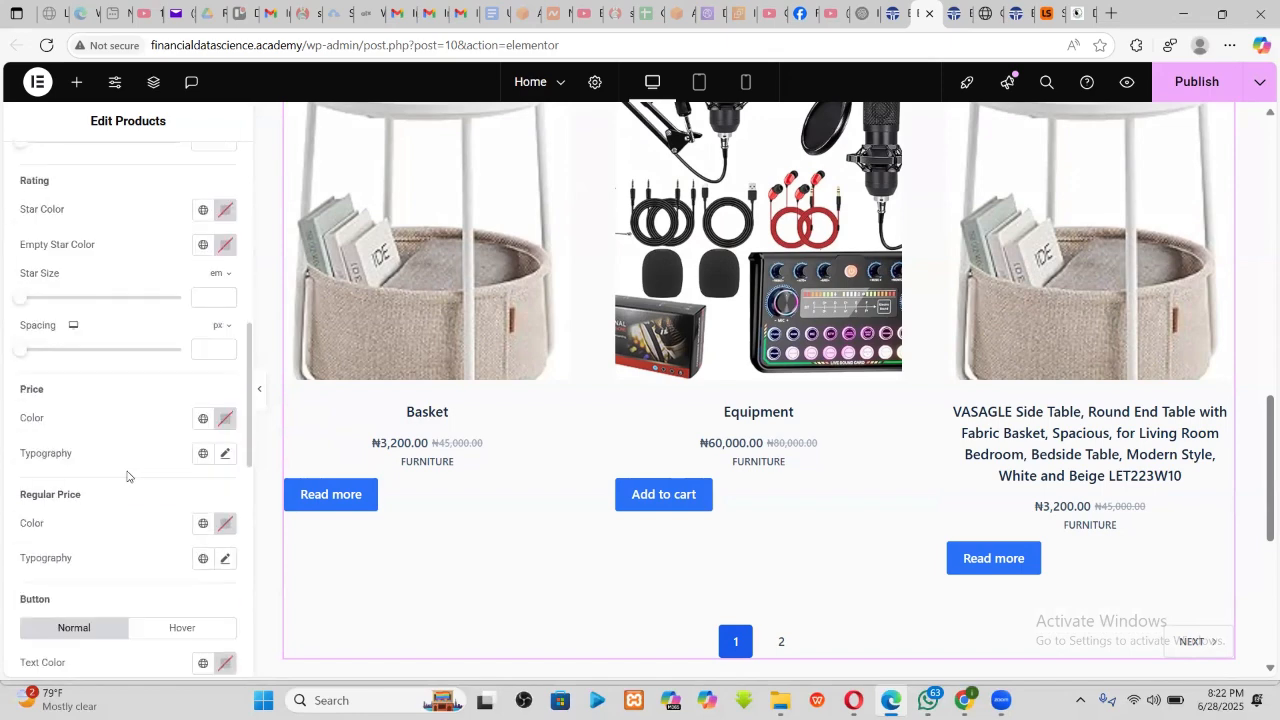
{"action": "scroll", "coordinate": [127, 476], "scroll_direction": "down", "scroll_amount": 2}
{"action": "scroll", "coordinate": [127, 476], "scroll_direction": "down", "scroll_amount": 5}
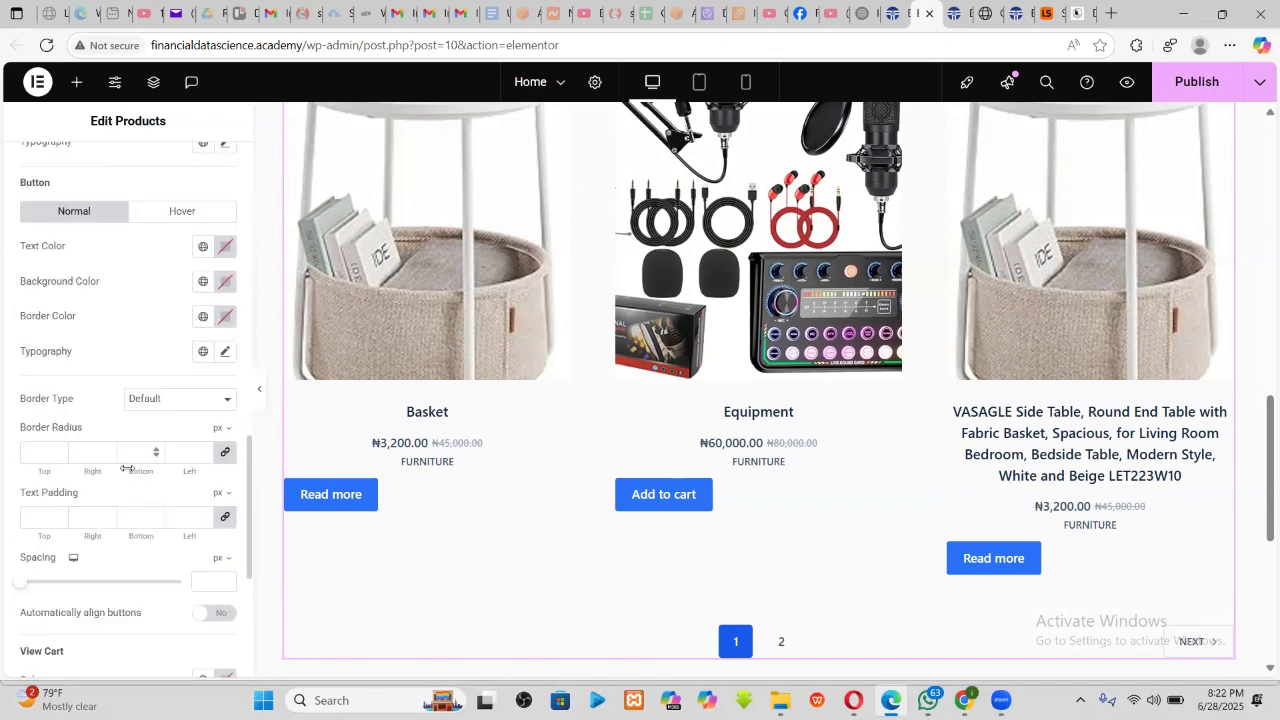
{"action": "scroll", "coordinate": [127, 470], "scroll_direction": "down", "scroll_amount": 2}
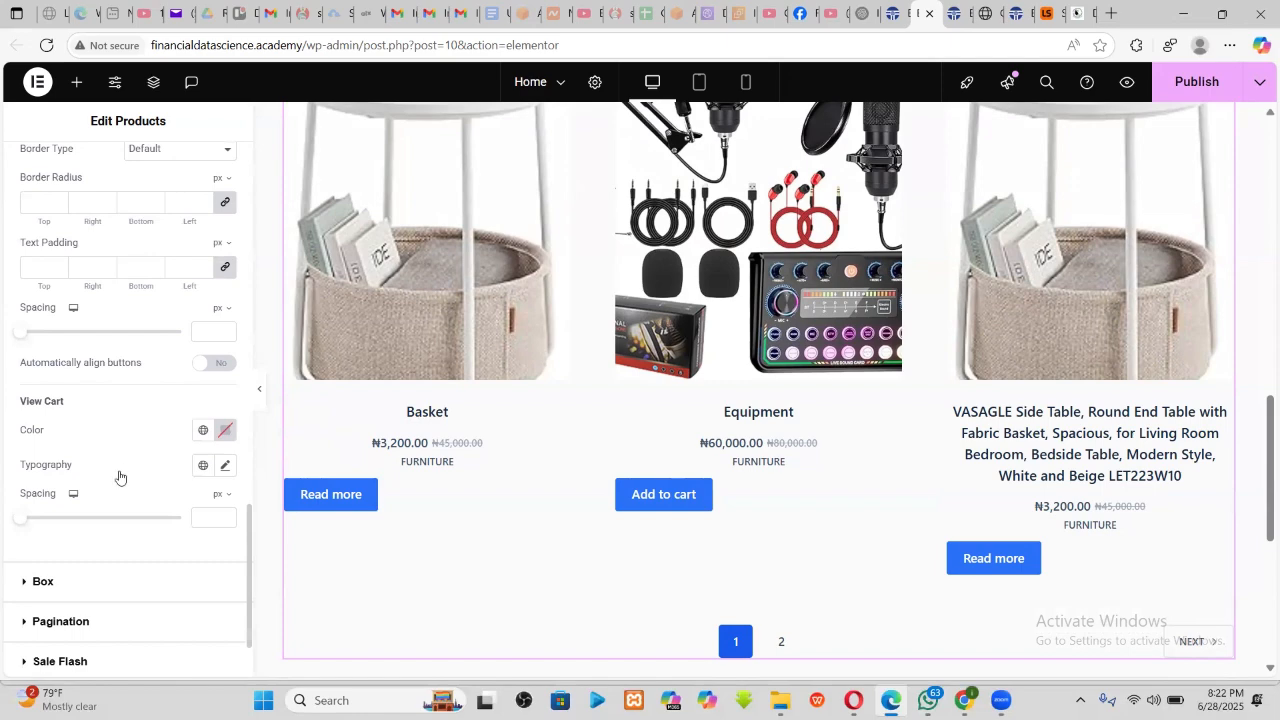
{"action": "scroll", "coordinate": [111, 471], "scroll_direction": "up", "scroll_amount": 4}
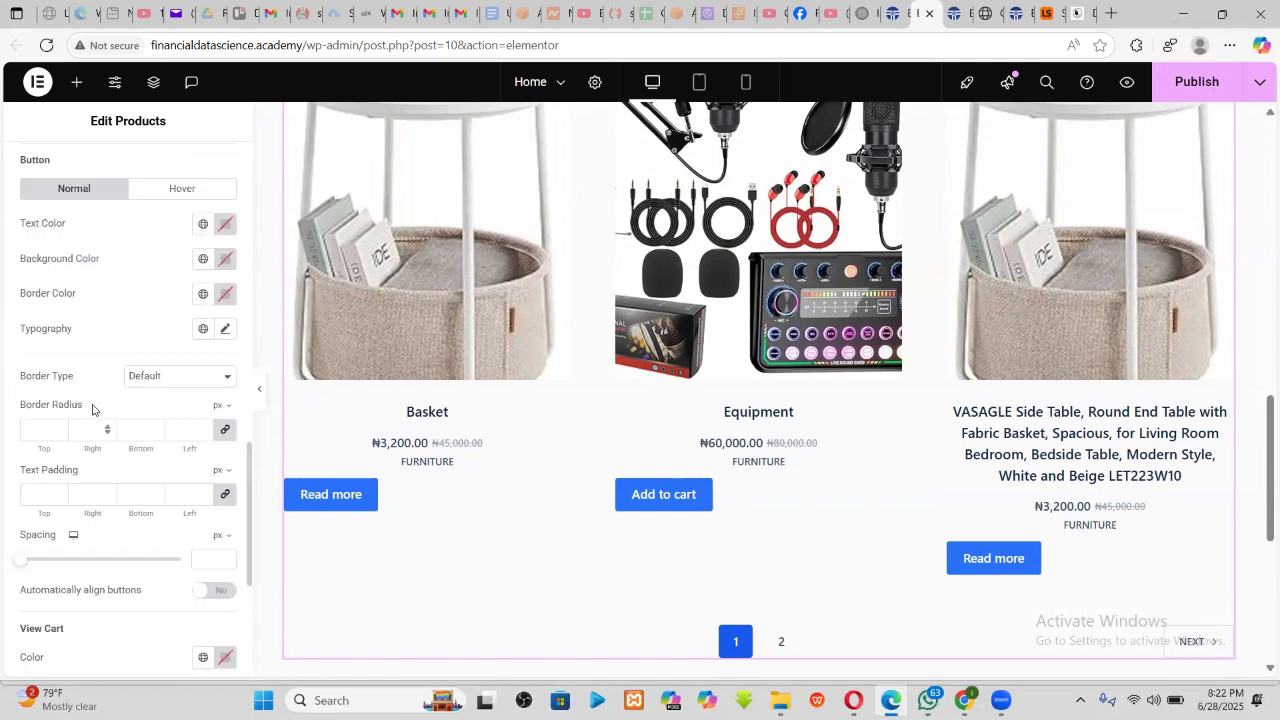
{"action": "scroll", "coordinate": [90, 390], "scroll_direction": "up", "scroll_amount": 1}
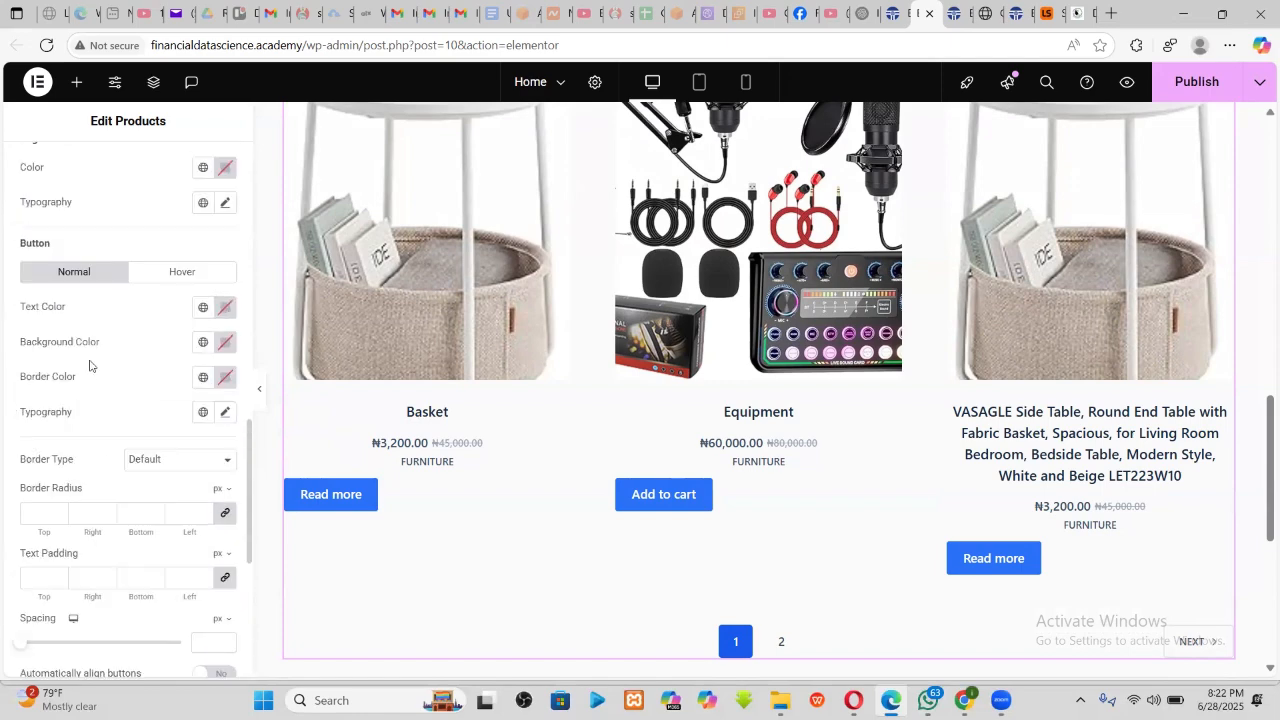
{"action": "left_click", "coordinate": [154, 459]}
{"action": "left_click", "coordinate": [69, 485]}
{"action": "scroll", "coordinate": [79, 499], "scroll_direction": "down", "scroll_amount": 2}
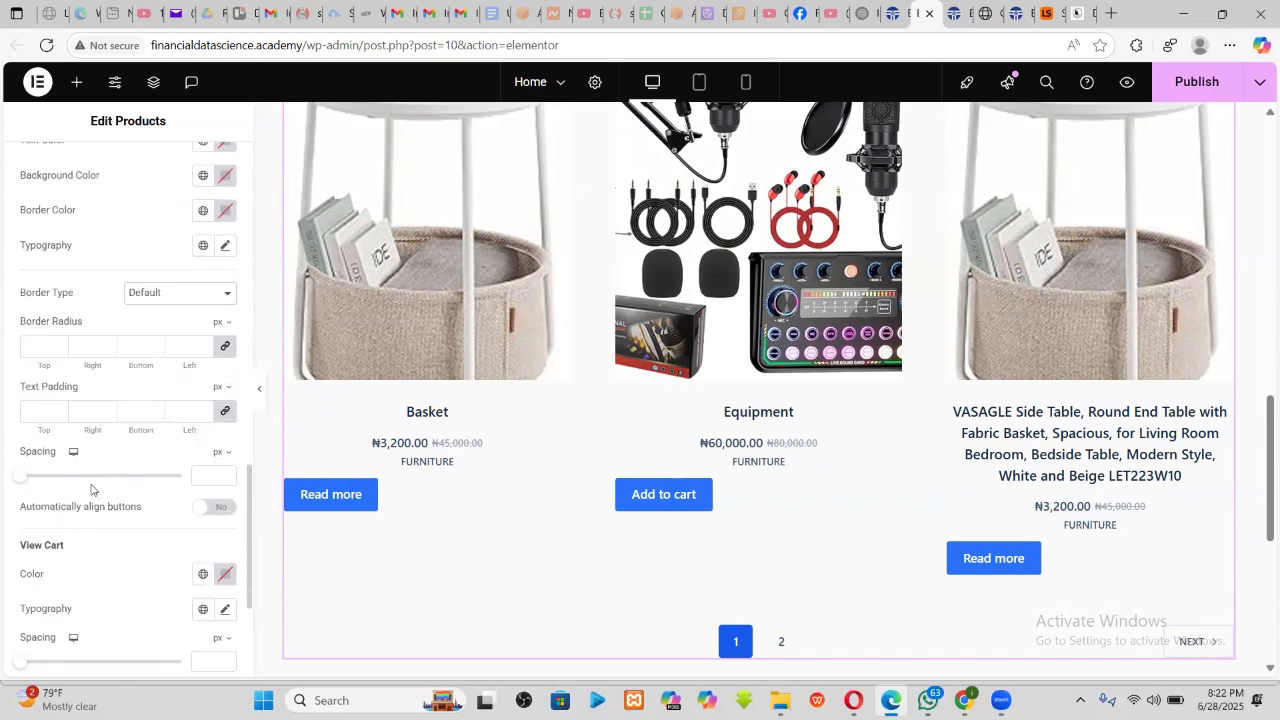
{"action": "mouse_move", "coordinate": [22, 475]}
{"action": "left_mouse_down"}
{"action": "mouse_move", "coordinate": [78, 476]}
{"action": "mouse_move", "coordinate": [4, 475]}
{"action": "left_mouse_up"}
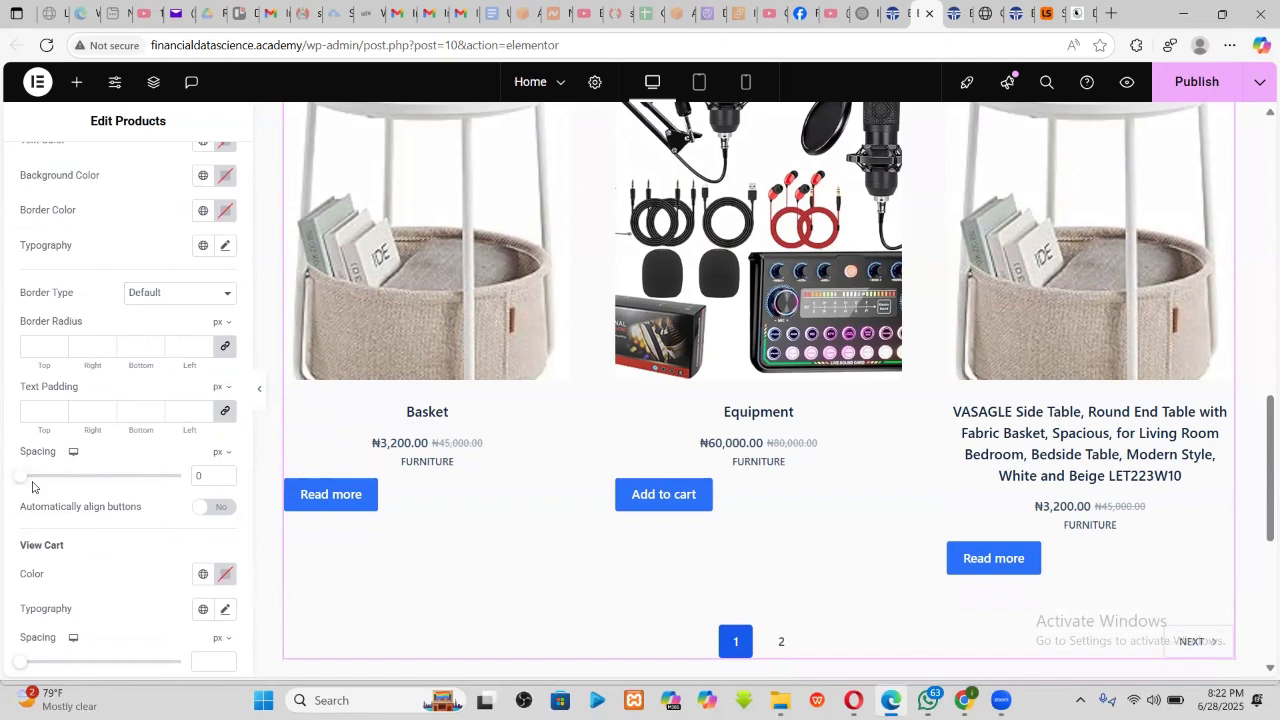
- Try automatic button alignment and switch it off again, then set the View Cart spacing to 0 px
{"action": "left_click", "coordinate": [212, 516]}
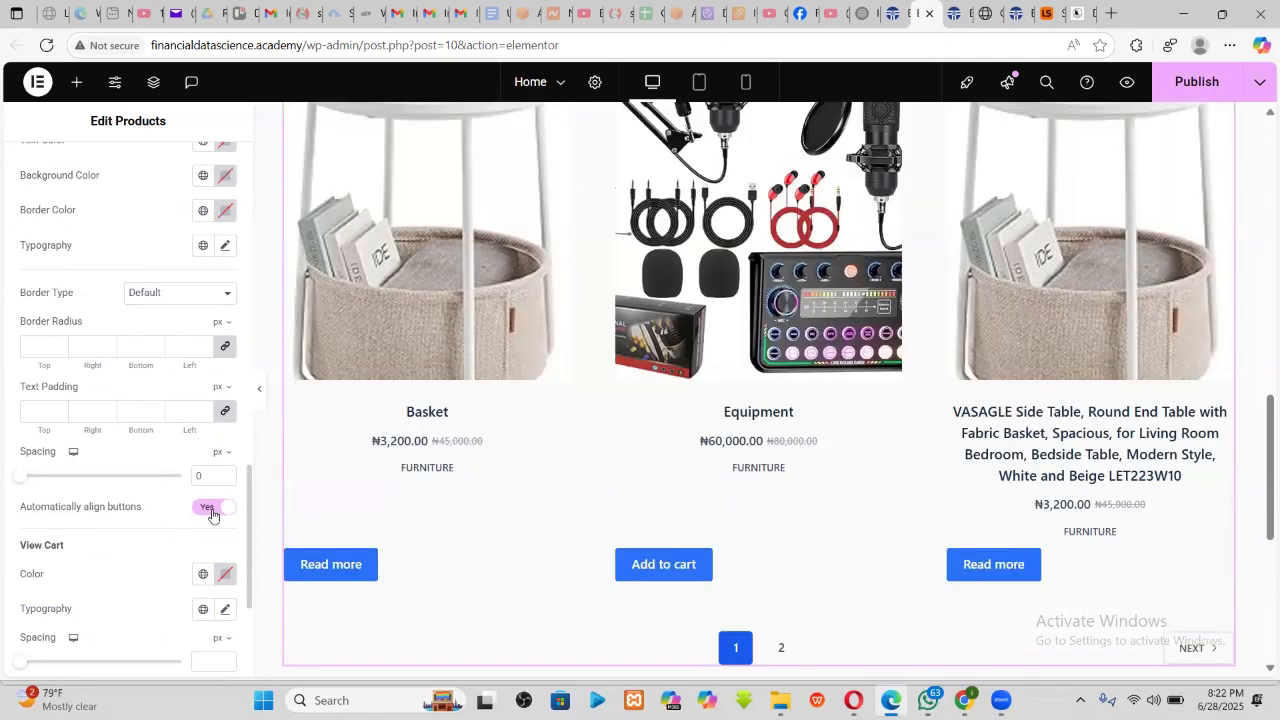
{"action": "left_click", "coordinate": [210, 510]}
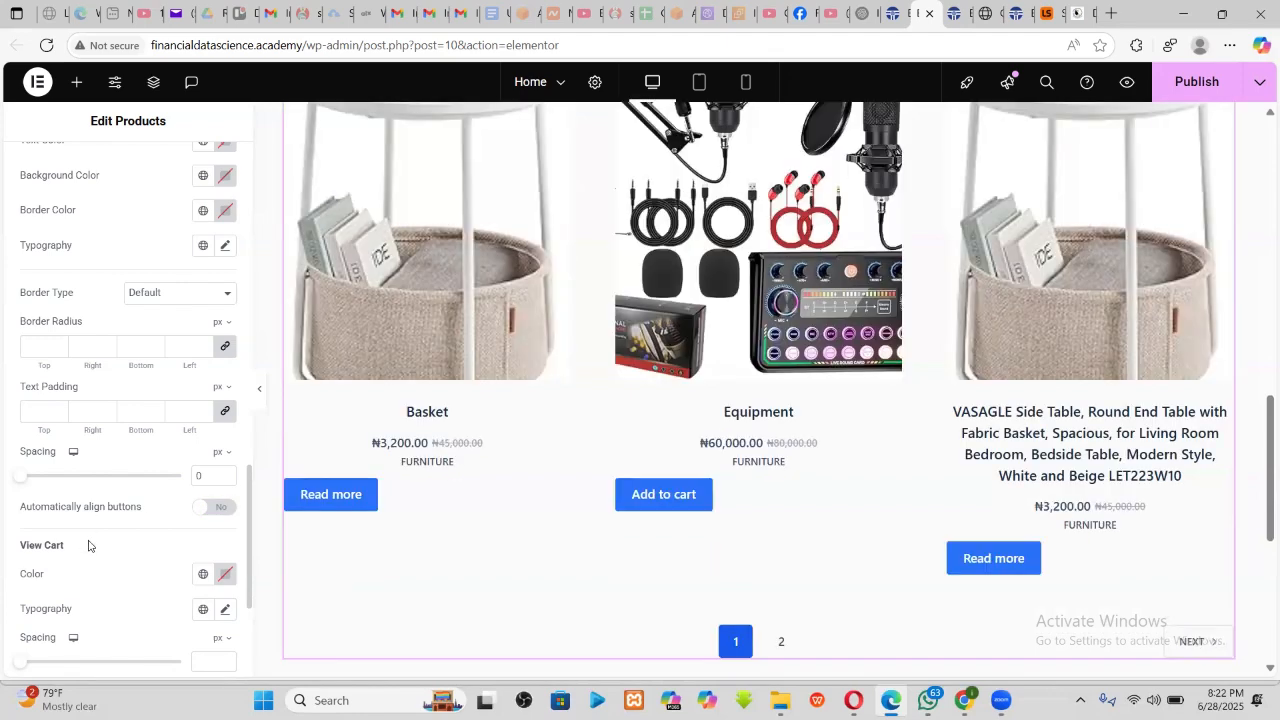
{"action": "scroll", "coordinate": [91, 540], "scroll_direction": "down", "scroll_amount": 2}
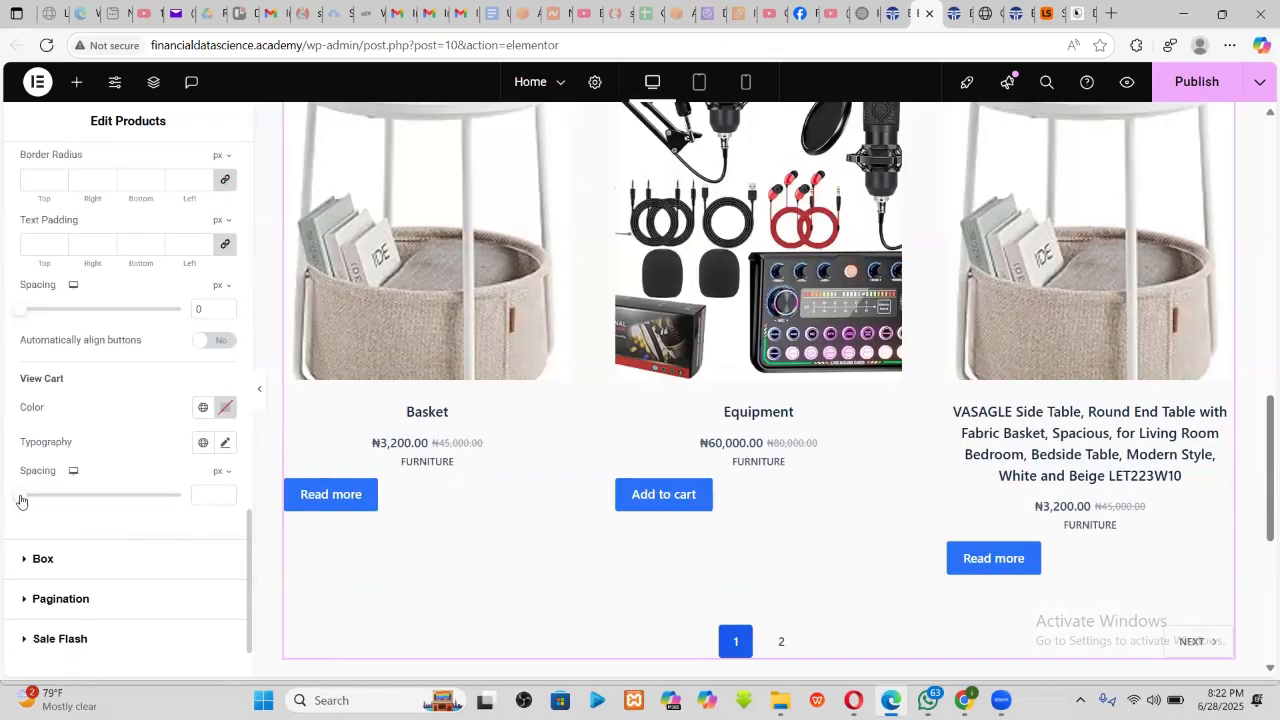
{"action": "left_click_drag", "start_coordinate": [30, 502], "coordinate": [80, 502]}
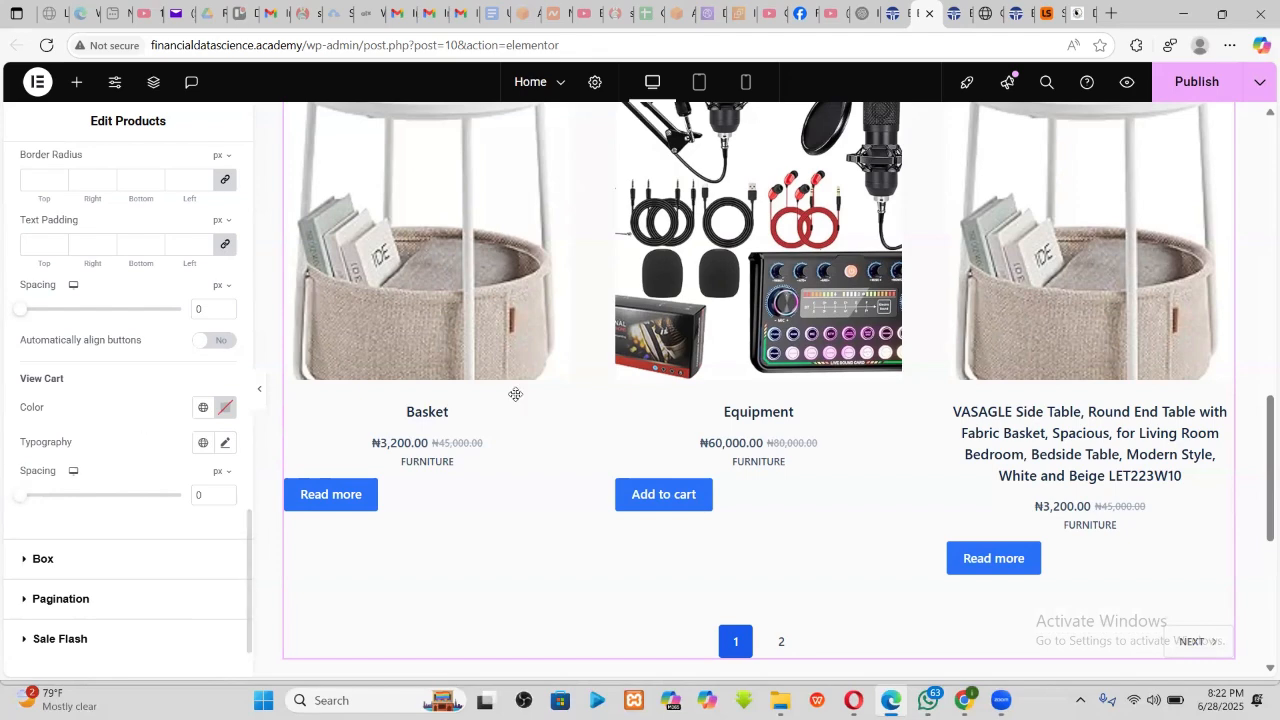
- Publish the home page with the styled New Arrivals section
{"action": "scroll", "coordinate": [466, 520], "scroll_direction": "up", "scroll_amount": 2}
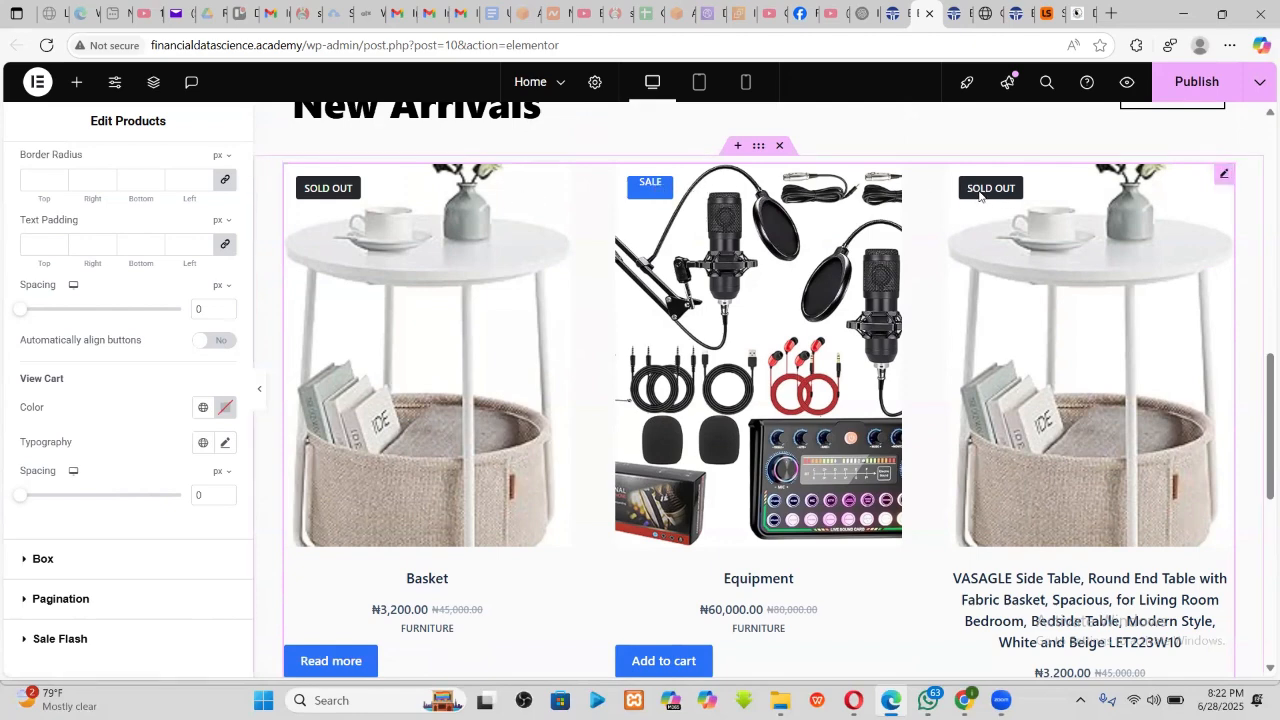
{"action": "left_click", "coordinate": [1197, 82]}
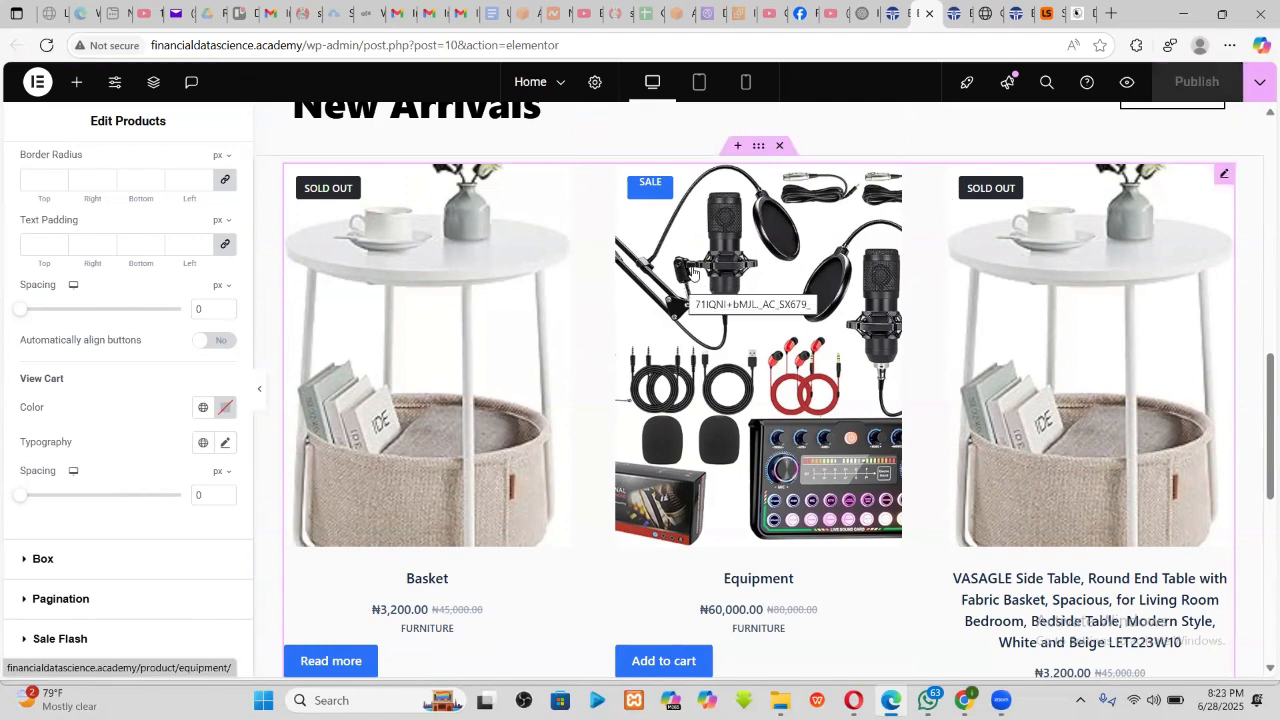
- Switch to the Garderobe demo site and examine its Jackets, Sweaters and Accessories category section
{"action": "scroll", "coordinate": [736, 263], "scroll_direction": "up", "scroll_amount": 3}
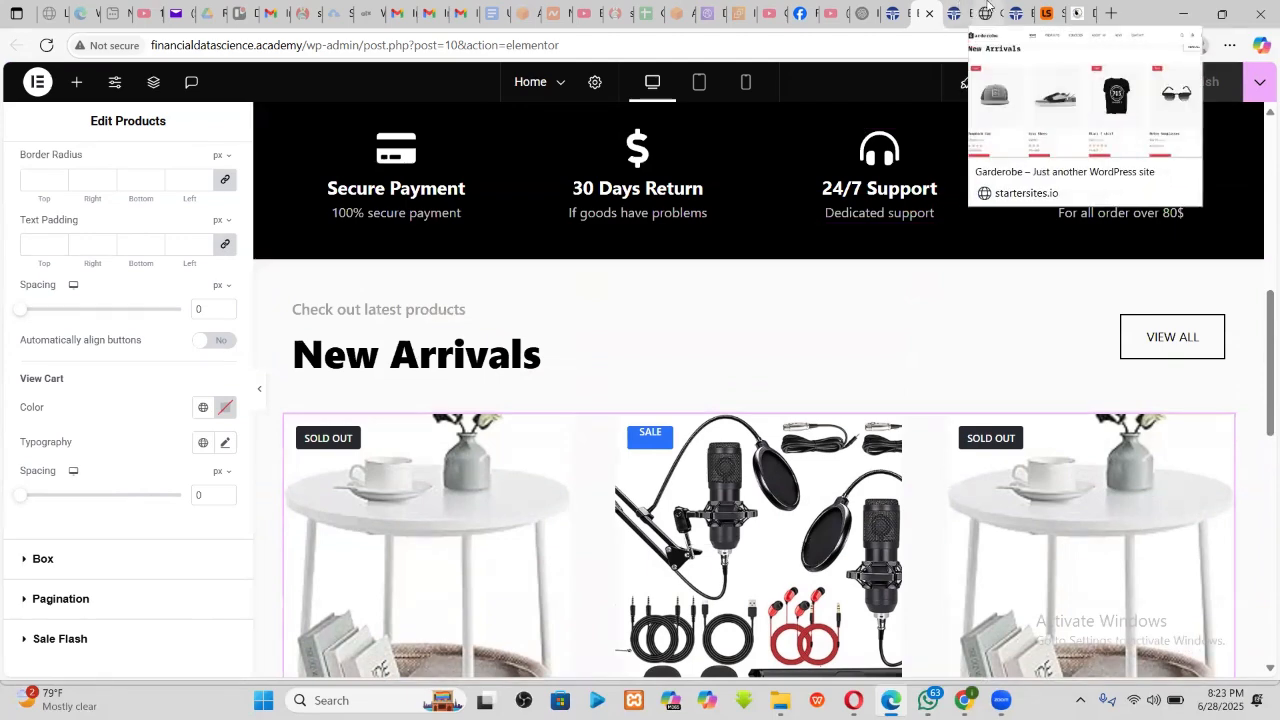
{"action": "left_click", "coordinate": [986, 10]}
{"action": "scroll", "coordinate": [684, 365], "scroll_direction": "down", "scroll_amount": 10}
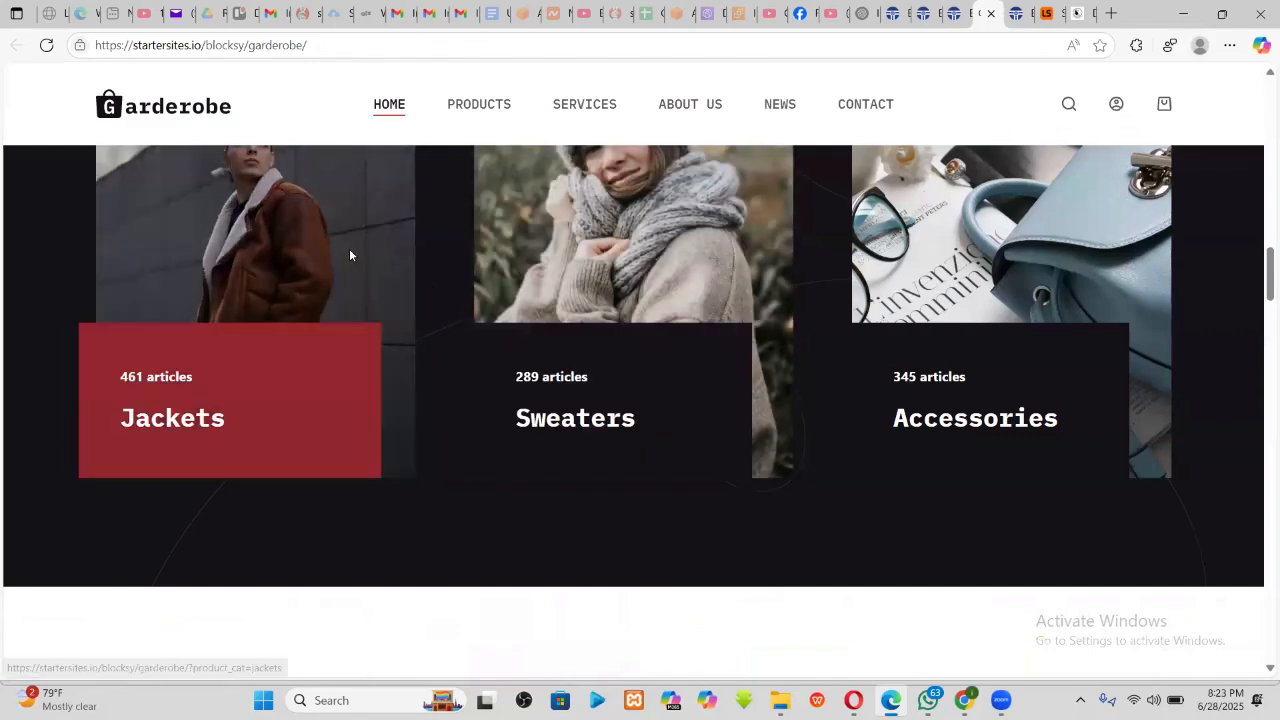
{"action": "scroll", "coordinate": [306, 319], "scroll_direction": "up", "scroll_amount": 2}
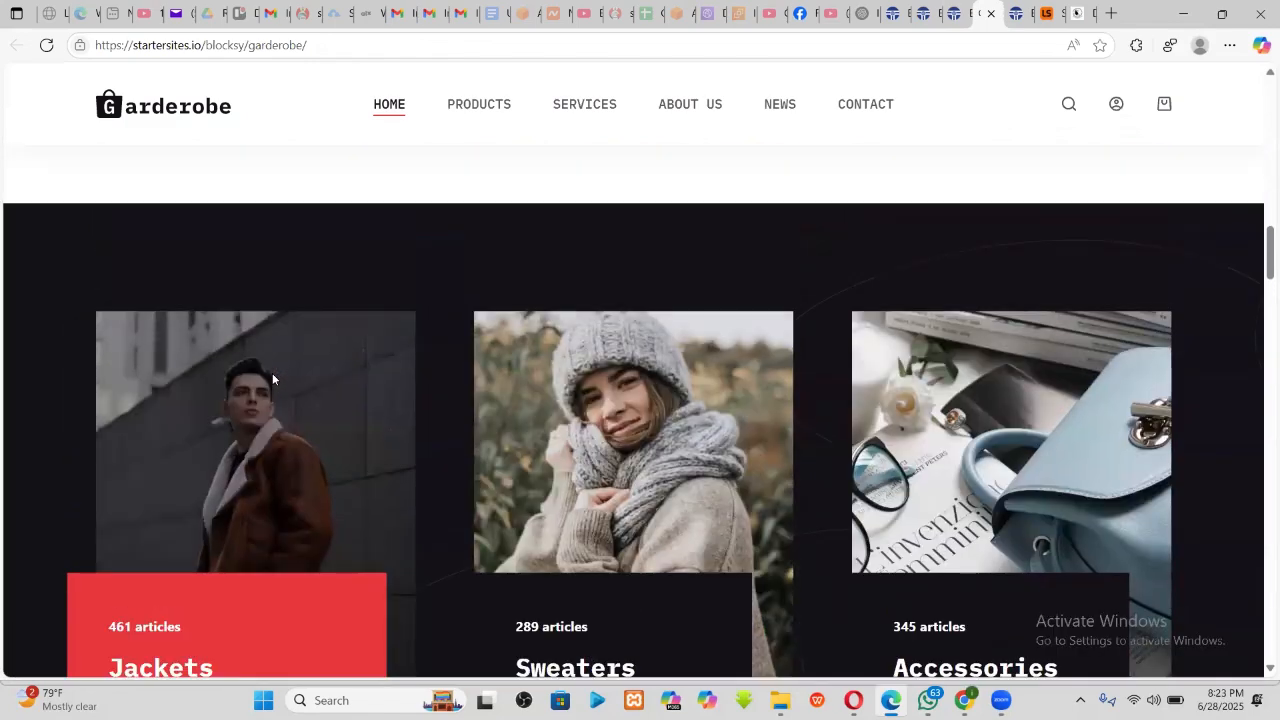
- Save the Jackets category image from the Garderobe demo to Downloads as shop-category-image-1_optimized in WEBP format
{"action": "right_click", "coordinate": [272, 373]}
{"action": "left_click", "coordinate": [379, 318]}
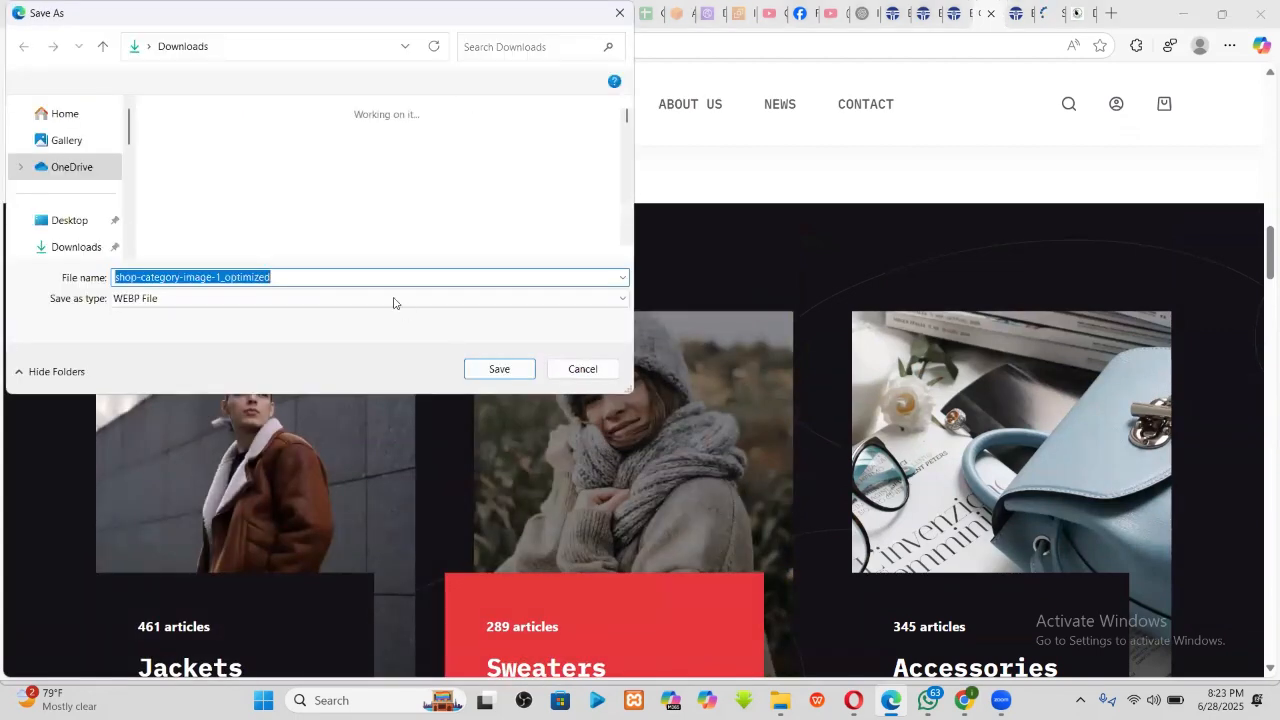
{"action": "left_click", "coordinate": [497, 369]}
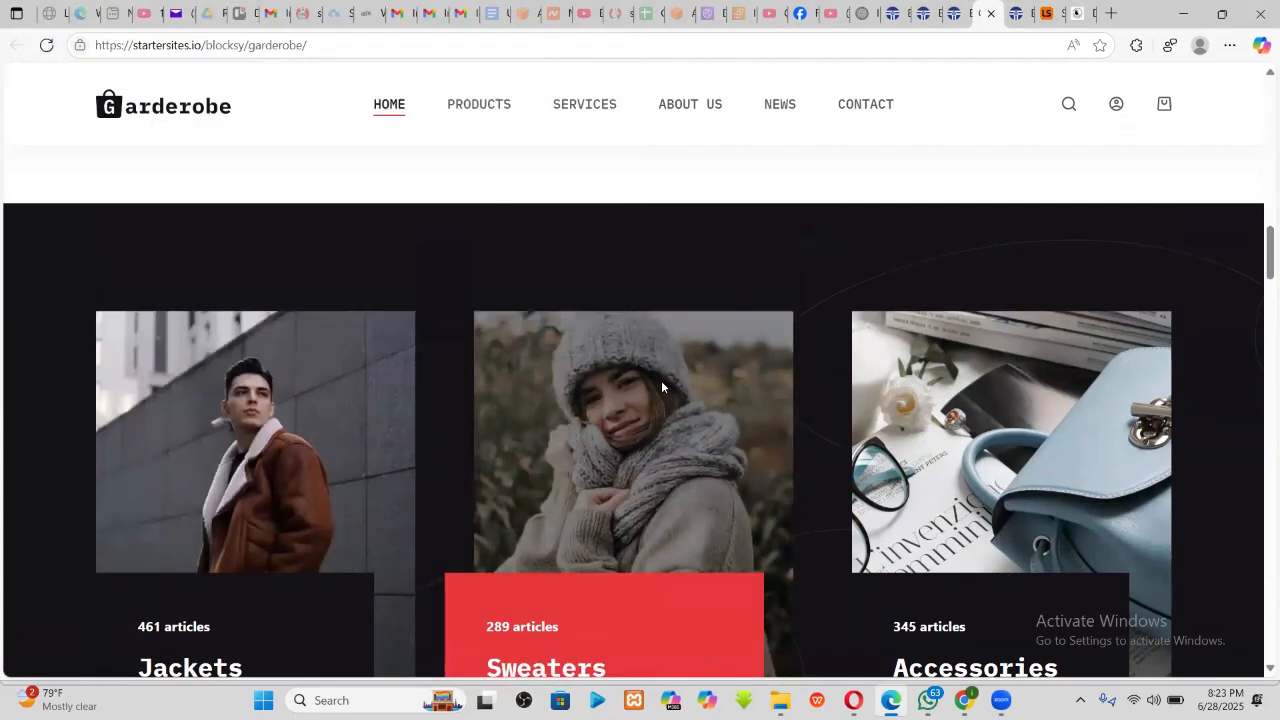
- Examine the demo's dark category section, including the overlapping label boxes and hover effects of the Jackets, Sweaters and Accessories cards
{"action": "scroll", "coordinate": [657, 394], "scroll_direction": "down", "scroll_amount": 4}
{"action": "scroll", "coordinate": [620, 420], "scroll_direction": "up", "scroll_amount": 1}
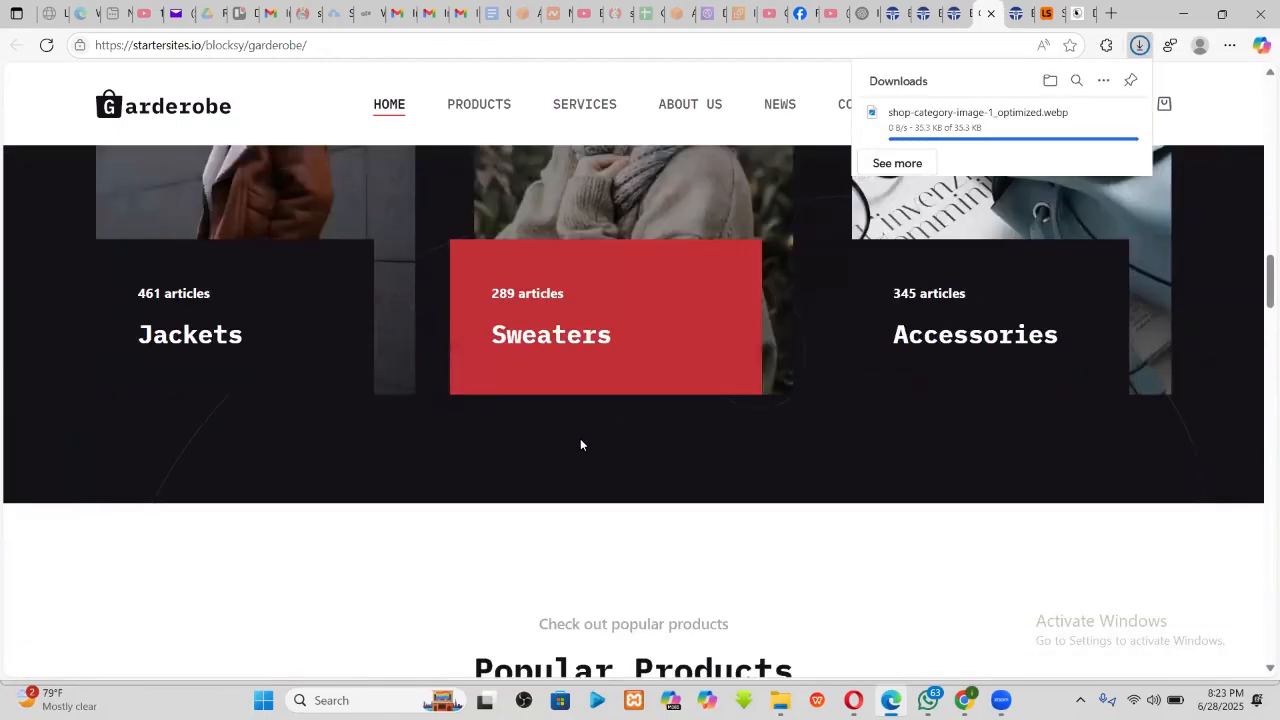
{"action": "scroll", "coordinate": [170, 343], "scroll_direction": "up", "scroll_amount": 3}
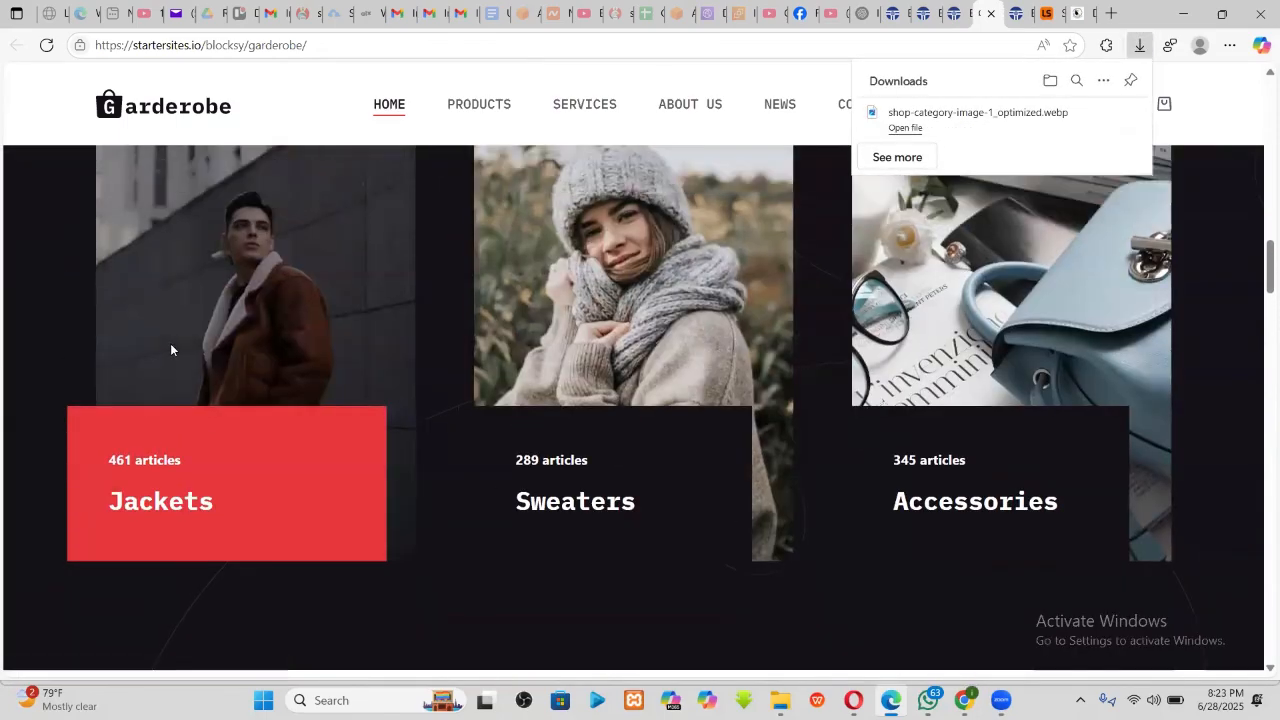
{"action": "scroll", "coordinate": [190, 395], "scroll_direction": "down", "scroll_amount": 1}
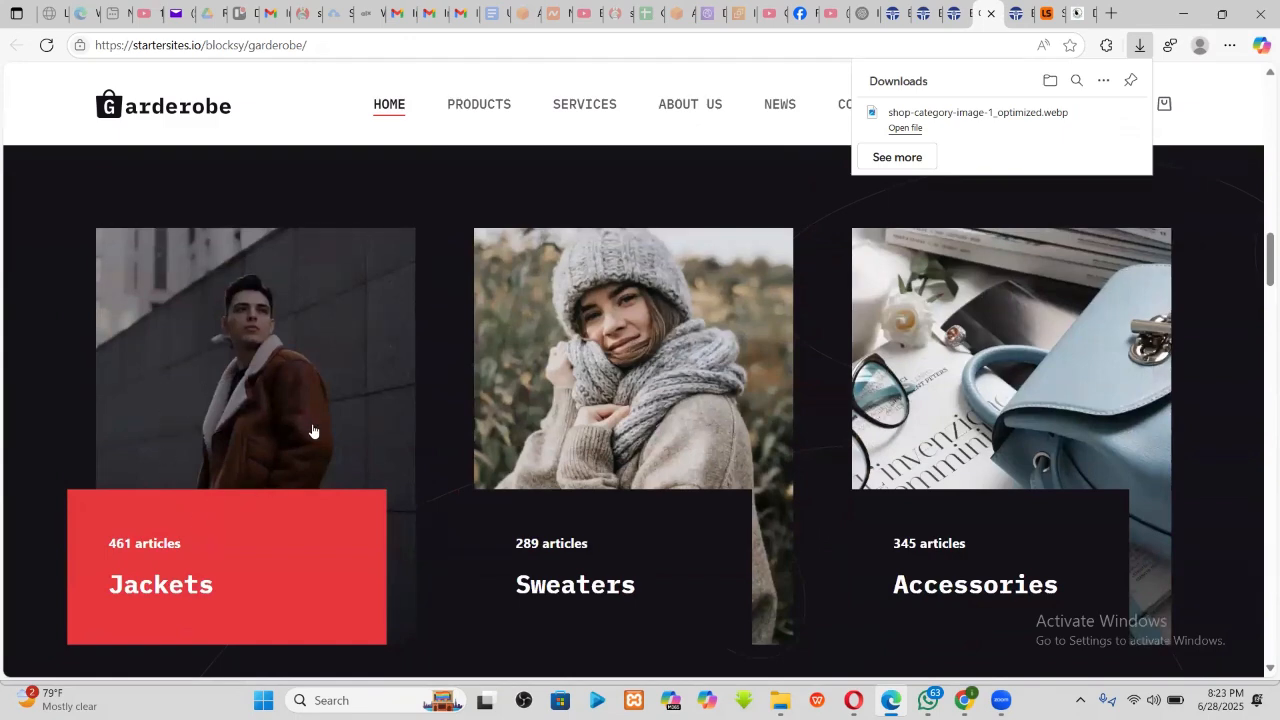
{"action": "scroll", "coordinate": [300, 450], "scroll_direction": "down", "scroll_amount": 1}
{"action": "scroll", "coordinate": [290, 465], "scroll_direction": "up", "scroll_amount": 2}
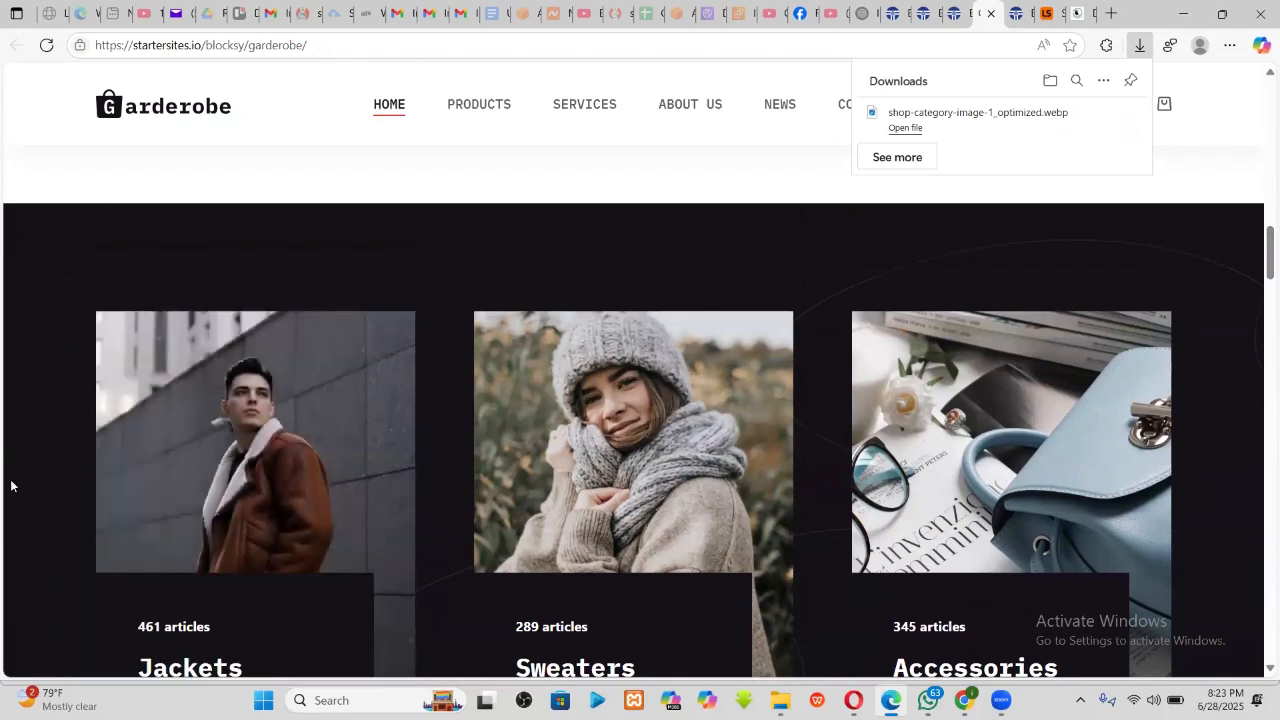
{"action": "scroll", "coordinate": [29, 443], "scroll_direction": "down", "scroll_amount": 3}
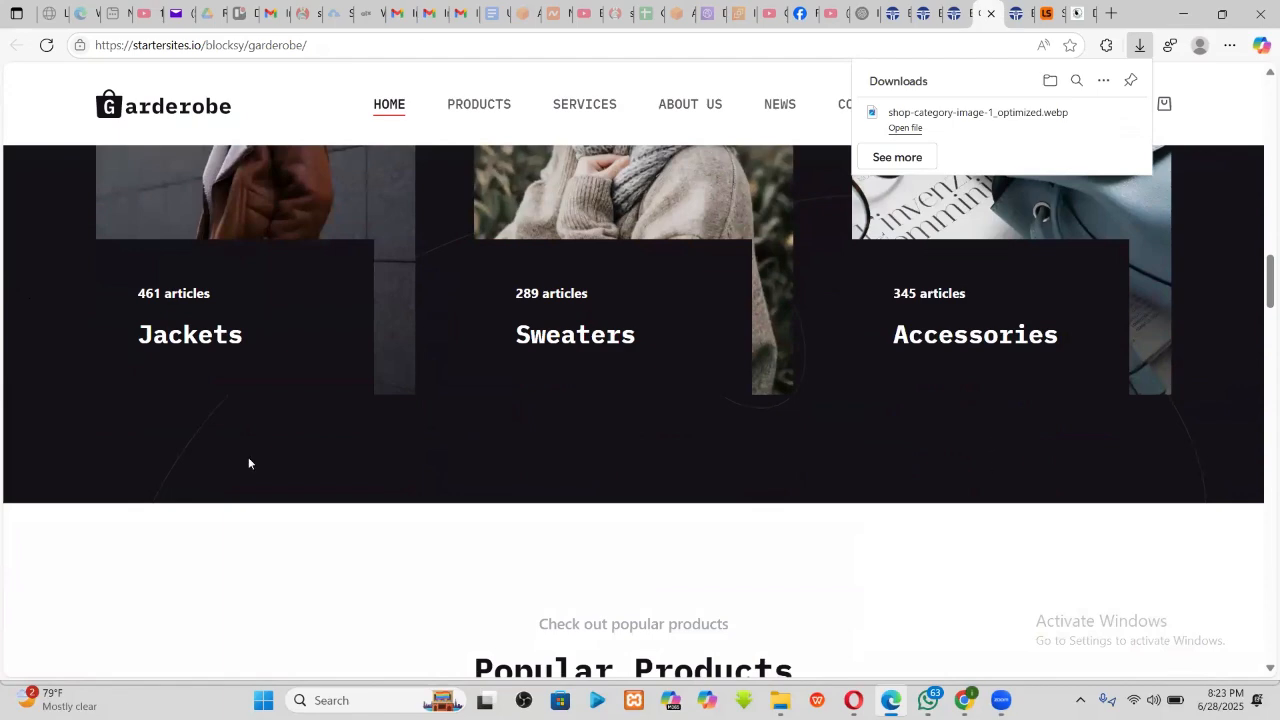
{"action": "scroll", "coordinate": [104, 311], "scroll_direction": "up", "scroll_amount": 3}
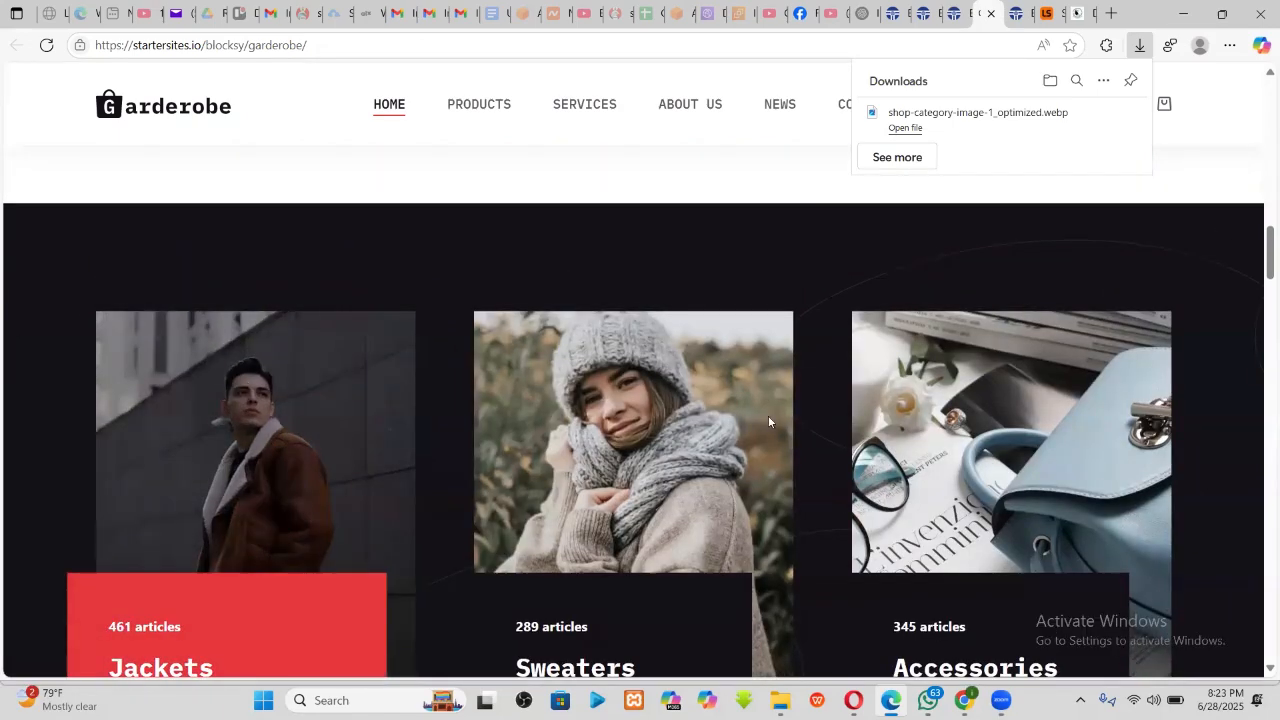
{"action": "scroll", "coordinate": [400, 488], "scroll_direction": "down", "scroll_amount": 3}
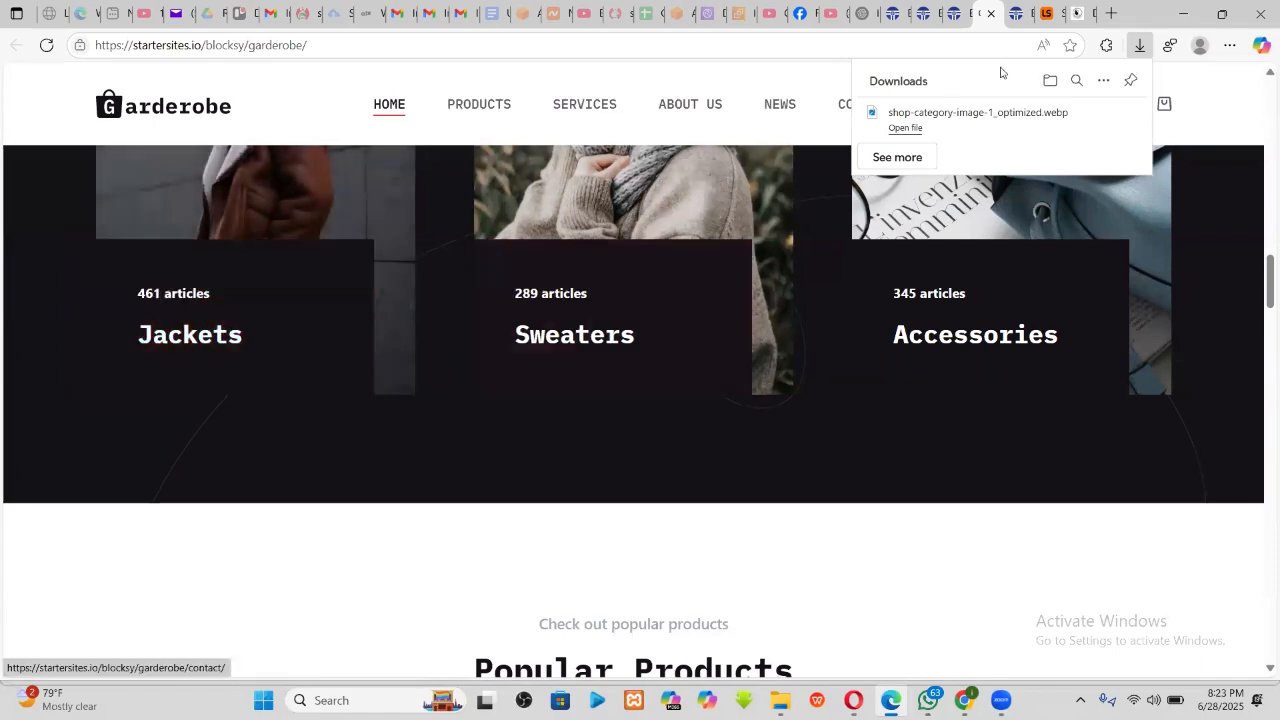
- Return to the home page's Elementor editor showing the products and open the structure choices for a new container below them
{"action": "left_click", "coordinate": [1075, 10]}
{"action": "left_click", "coordinate": [1020, 12]}
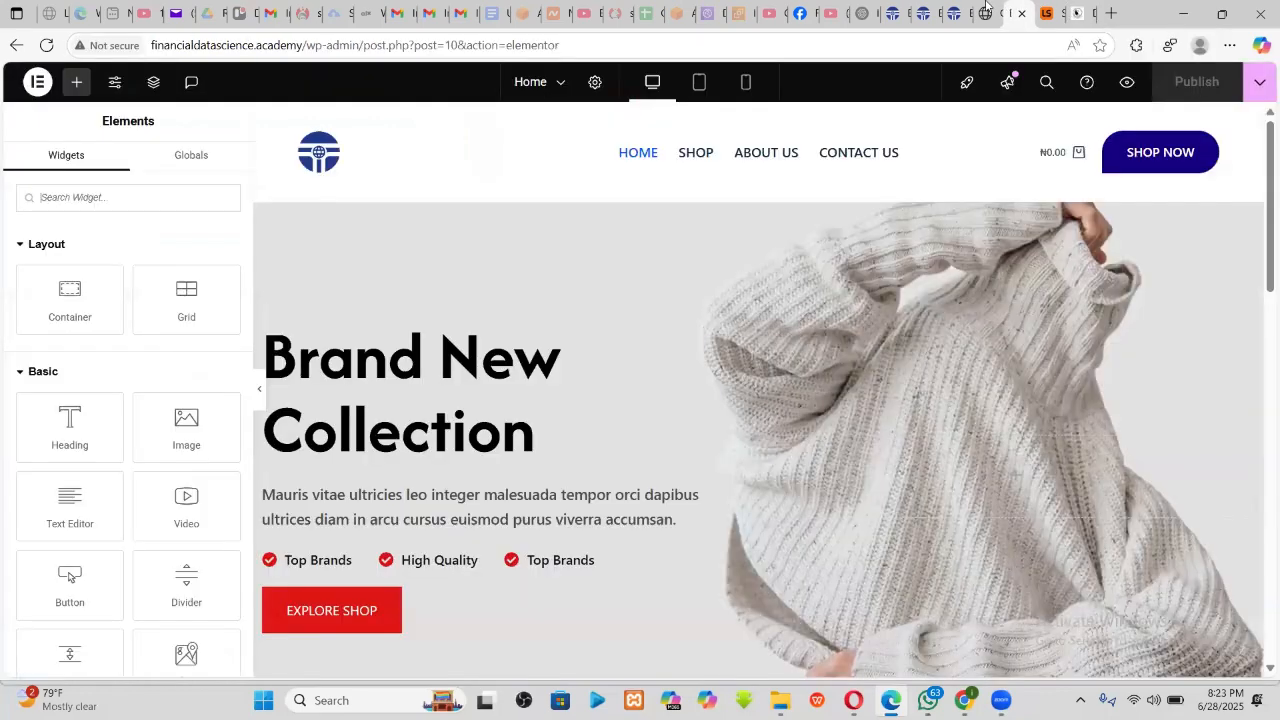
{"action": "scroll", "coordinate": [745, 325], "scroll_direction": "down", "scroll_amount": 10}
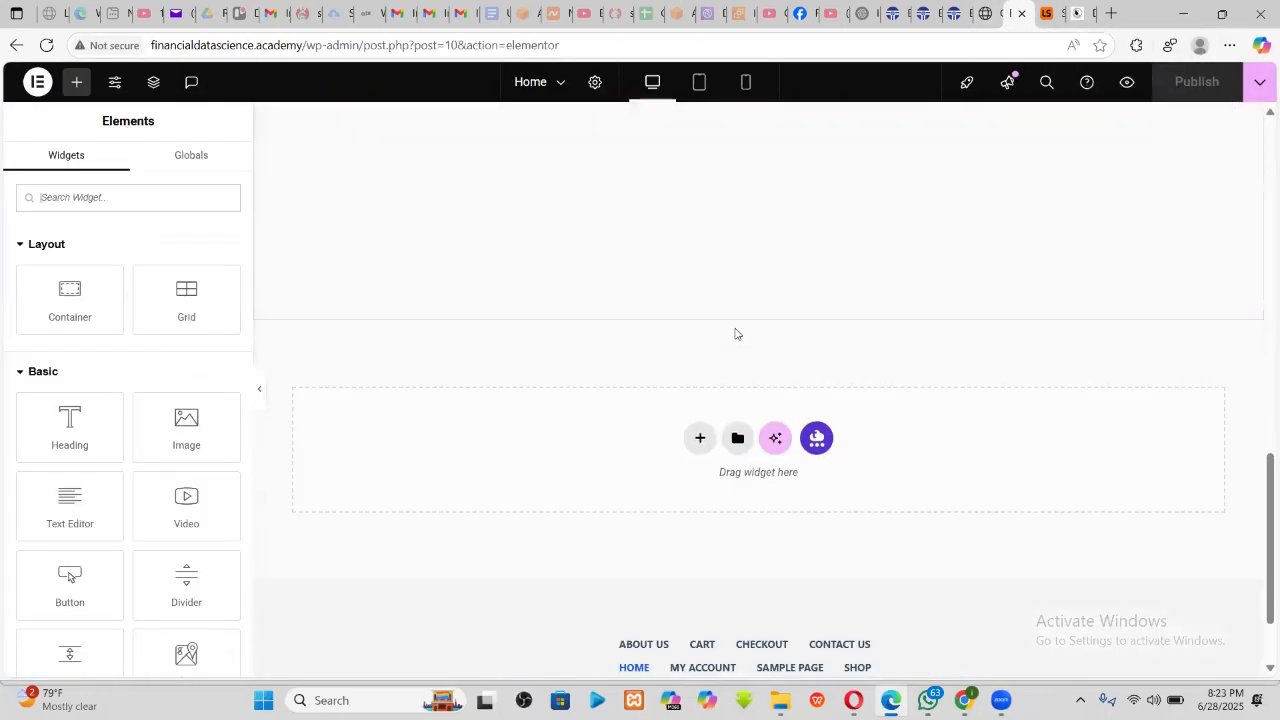
{"action": "scroll", "coordinate": [734, 320], "scroll_direction": "up", "scroll_amount": 4}
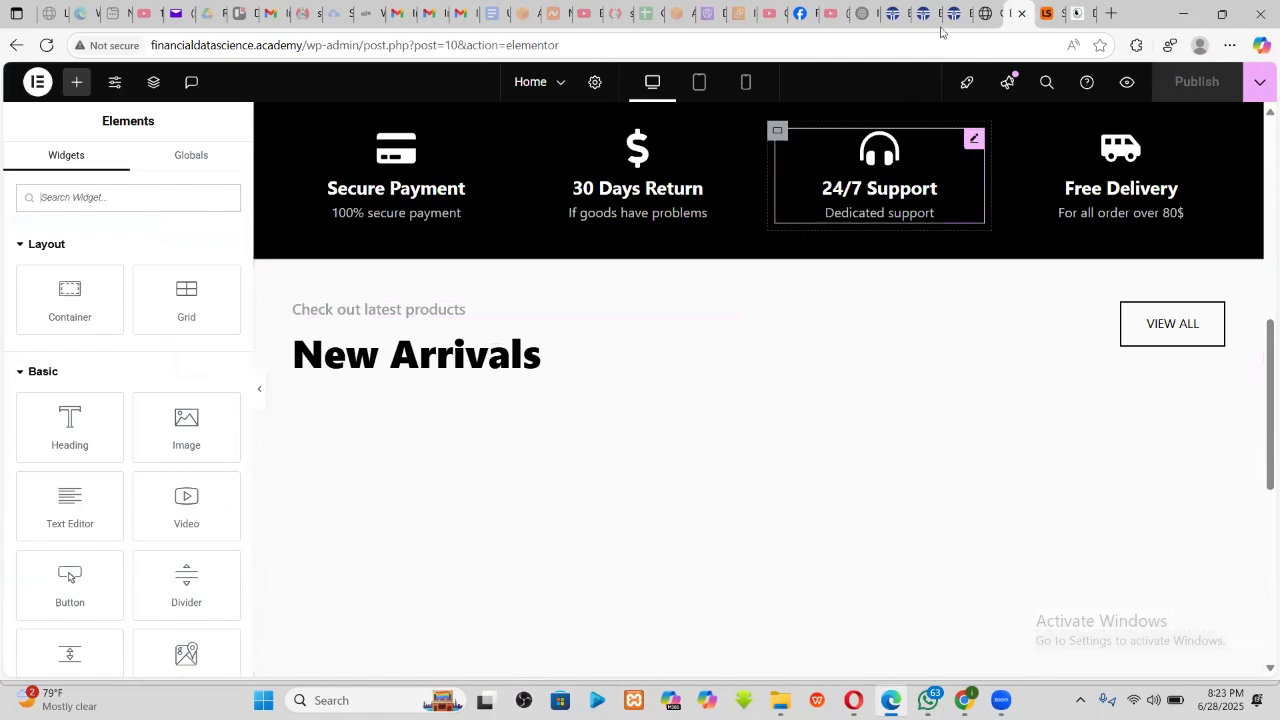
{"action": "left_click", "coordinate": [997, 12]}
{"action": "left_click", "coordinate": [978, 12]}
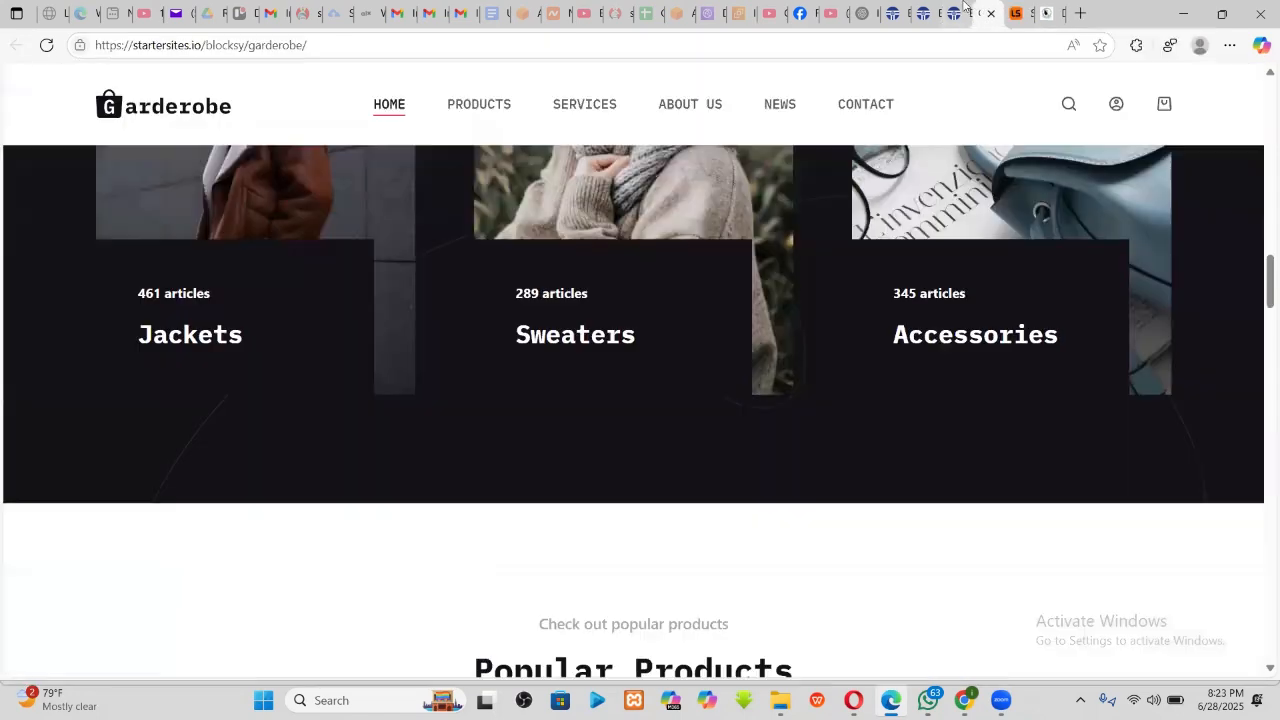
{"action": "left_click", "coordinate": [935, 10]}
{"action": "left_click", "coordinate": [924, 12]}
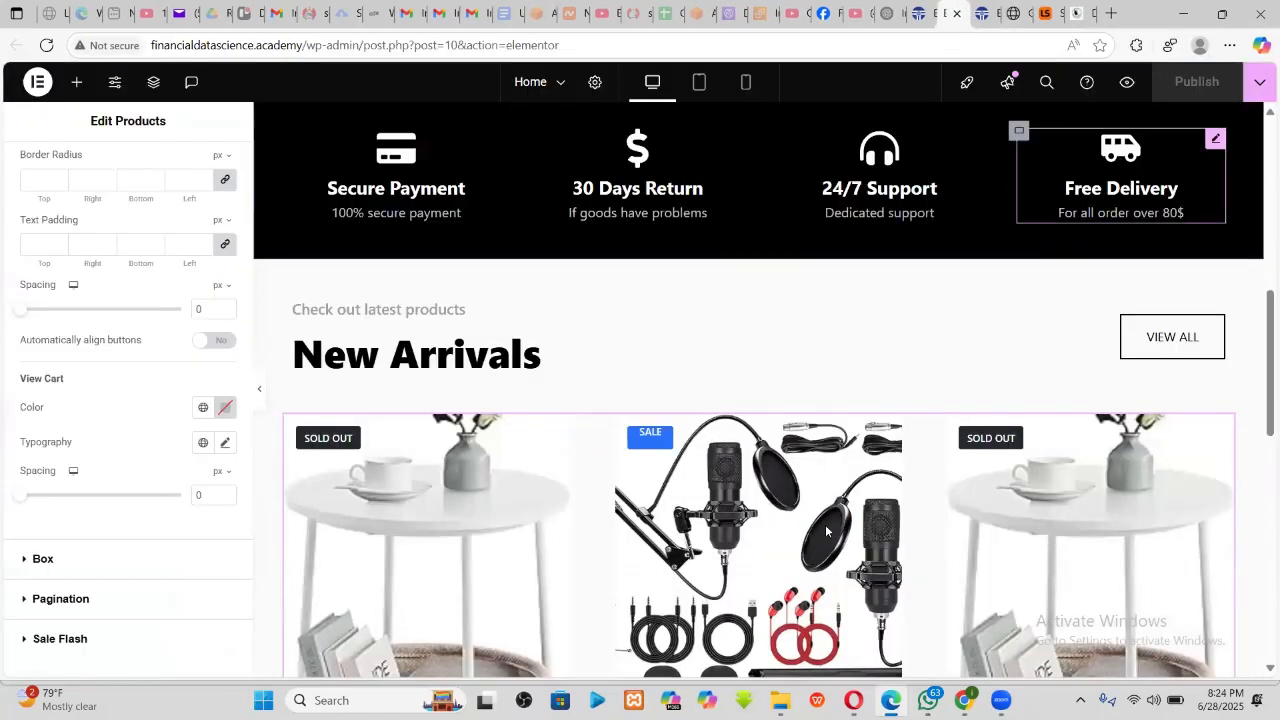
{"action": "scroll", "coordinate": [760, 450], "scroll_direction": "down", "scroll_amount": 10}
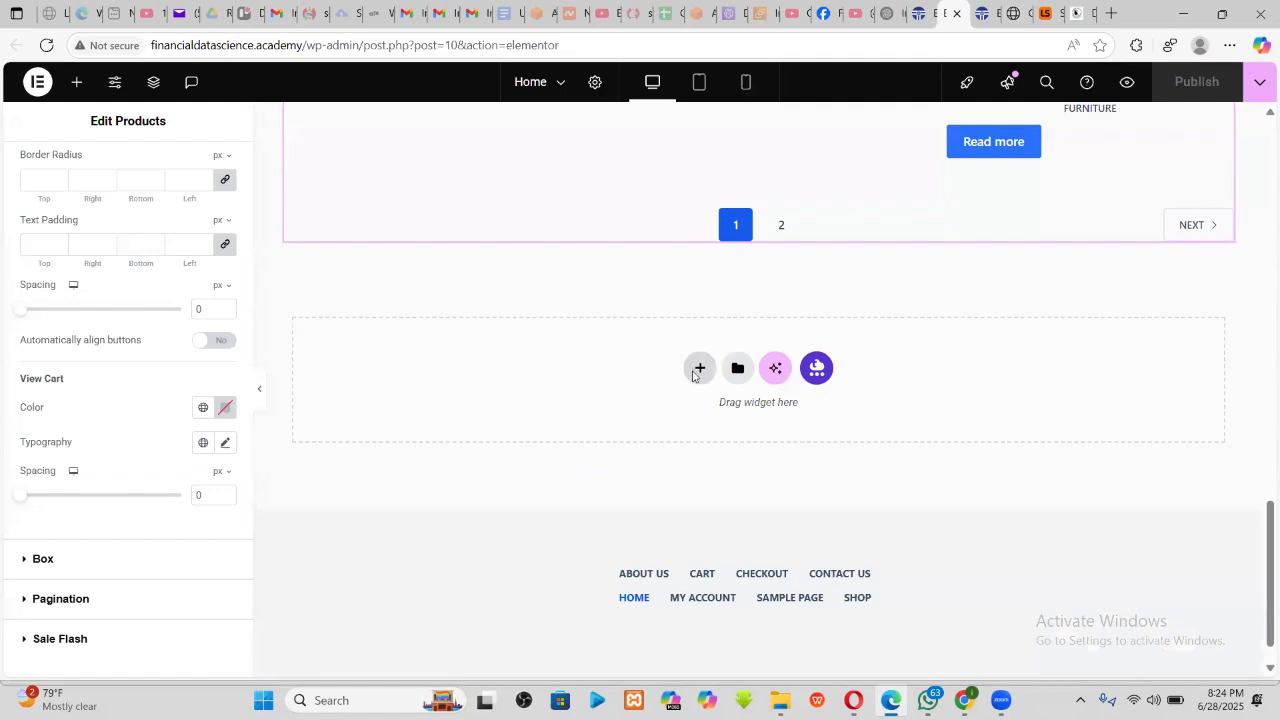
{"action": "left_click", "coordinate": [699, 366]}
{"action": "left_click", "coordinate": [684, 424]}
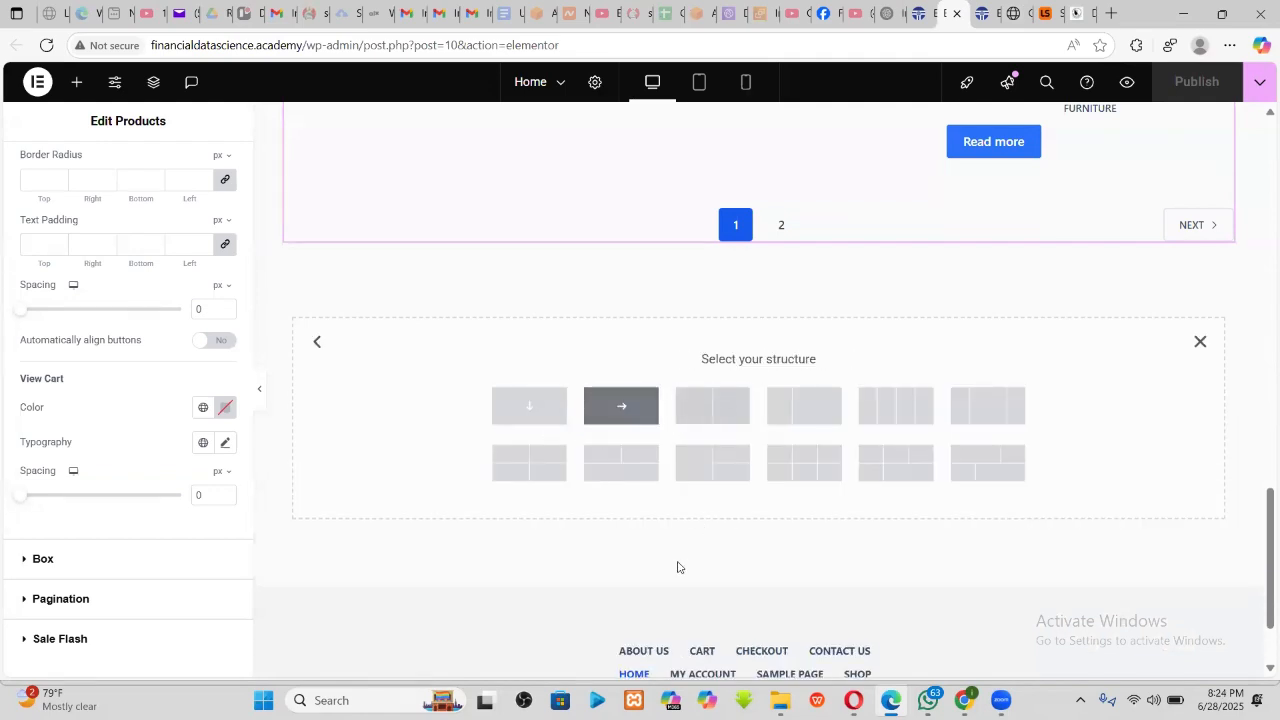
- Turn off pagination for the Products widget in the New Arrivals section
{"action": "scroll", "coordinate": [680, 566], "scroll_direction": "up", "scroll_amount": 3}
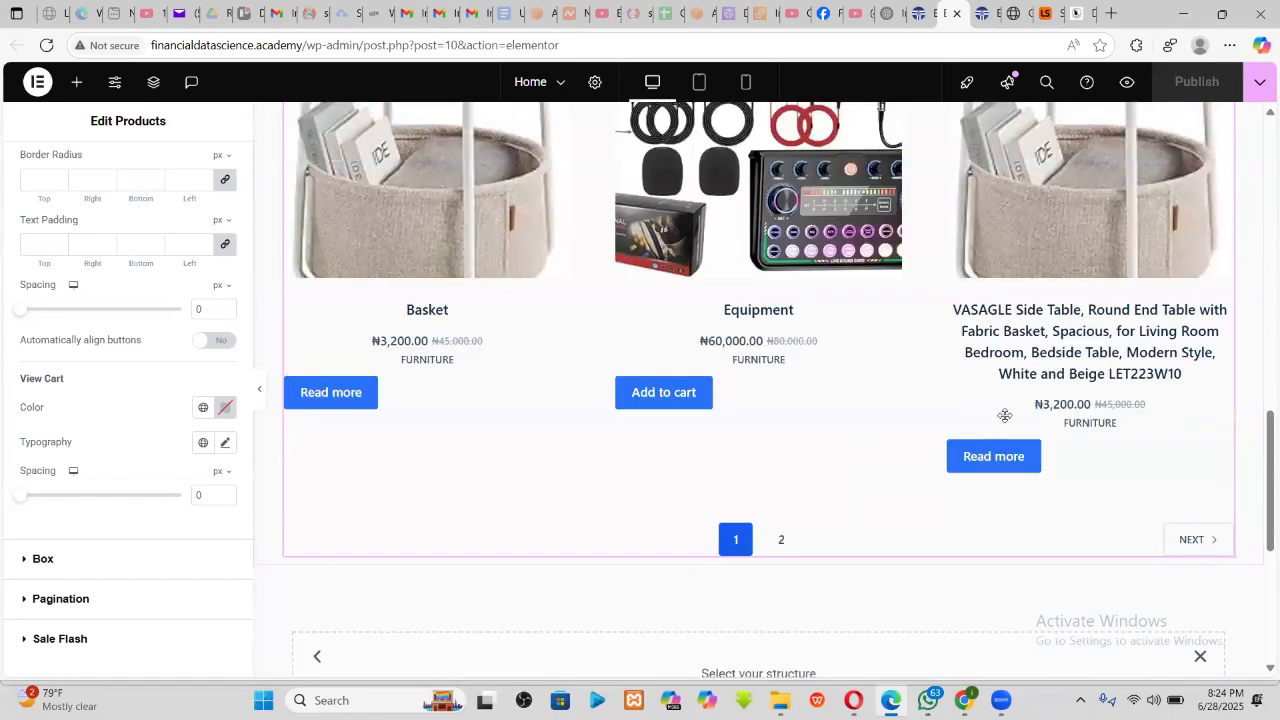
{"action": "scroll", "coordinate": [1005, 415], "scroll_direction": "up", "scroll_amount": 3}
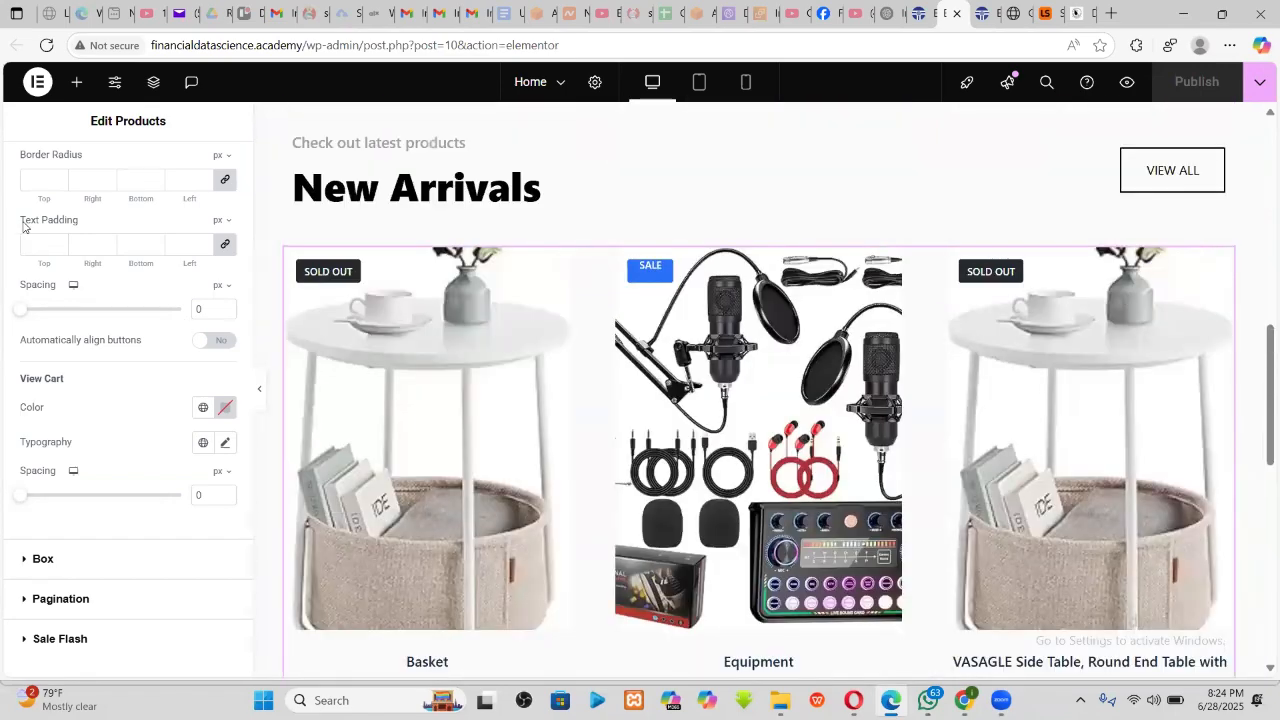
{"action": "scroll", "coordinate": [30, 200], "scroll_direction": "up", "scroll_amount": 3}
{"action": "scroll", "coordinate": [33, 235], "scroll_direction": "up", "scroll_amount": 6}
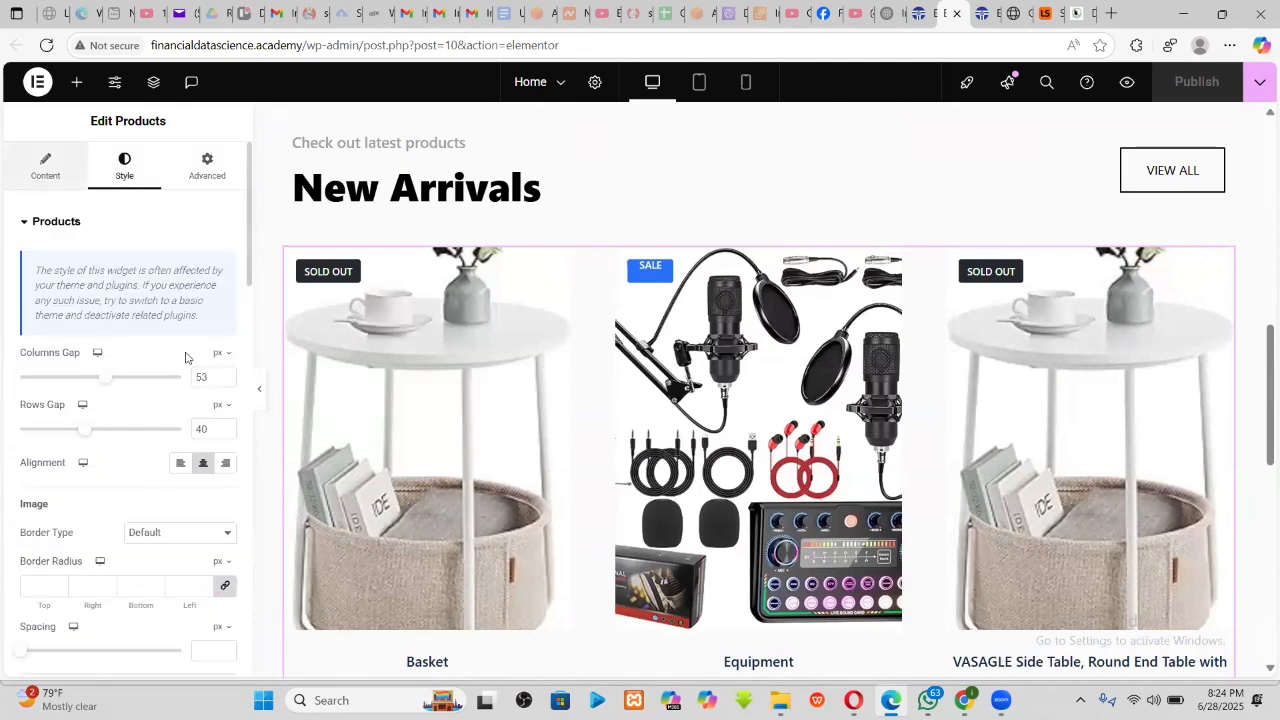
{"action": "left_click", "coordinate": [210, 325]}
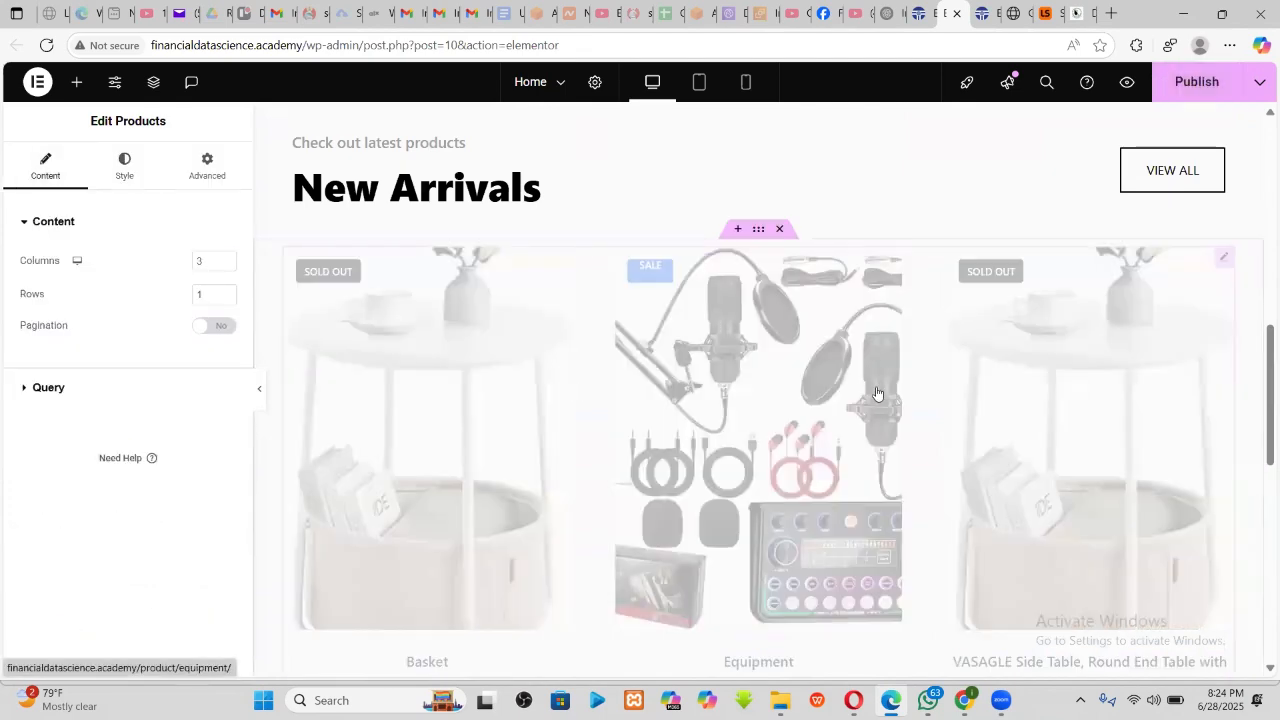
{"action": "scroll", "coordinate": [880, 393], "scroll_direction": "down", "scroll_amount": 2}
{"action": "scroll", "coordinate": [880, 393], "scroll_direction": "down", "scroll_amount": 3}
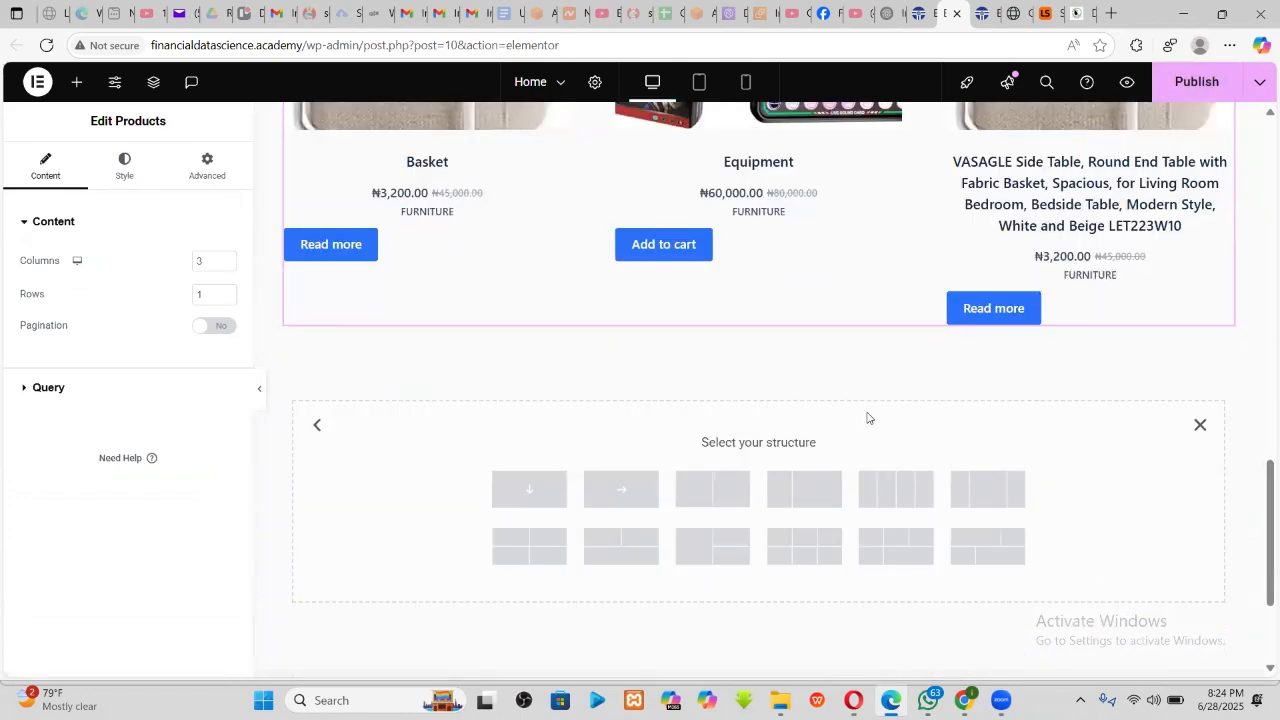
{"action": "scroll", "coordinate": [868, 418], "scroll_direction": "up", "scroll_amount": 4}
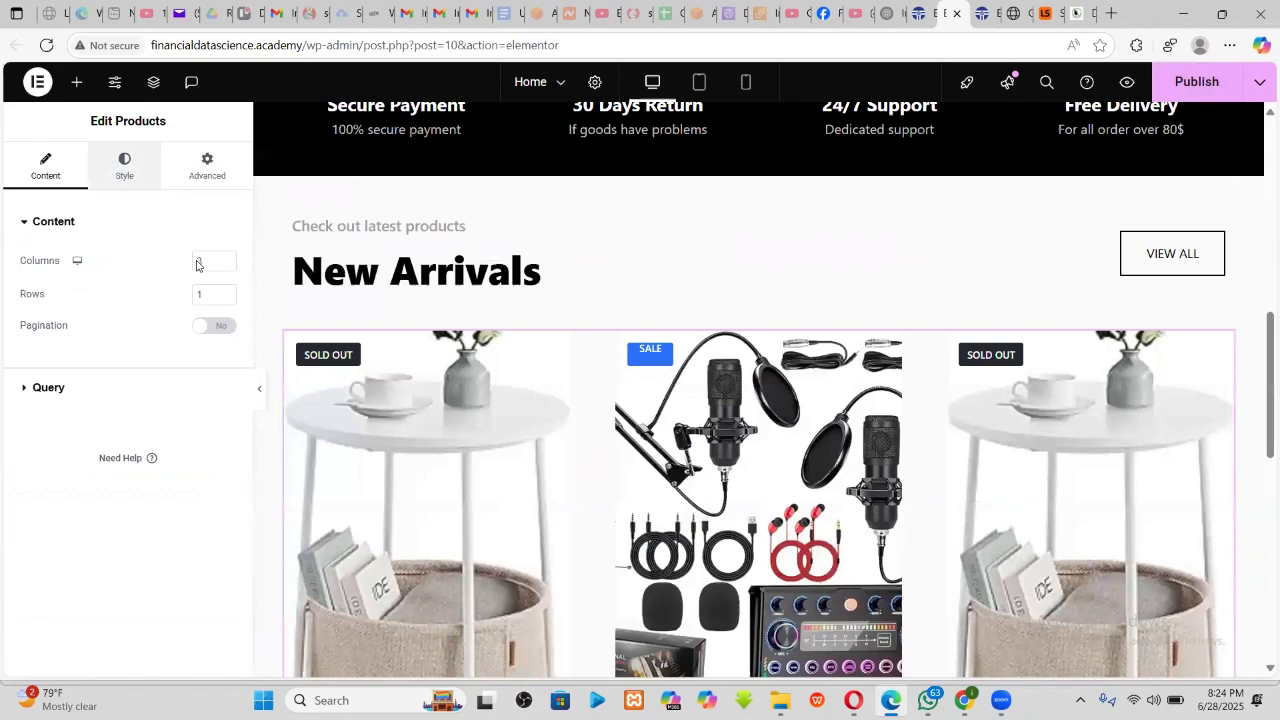
- Align the New Arrivals product titles, prices and categories to the left in the Products widget styling
{"action": "left_click", "coordinate": [124, 165]}
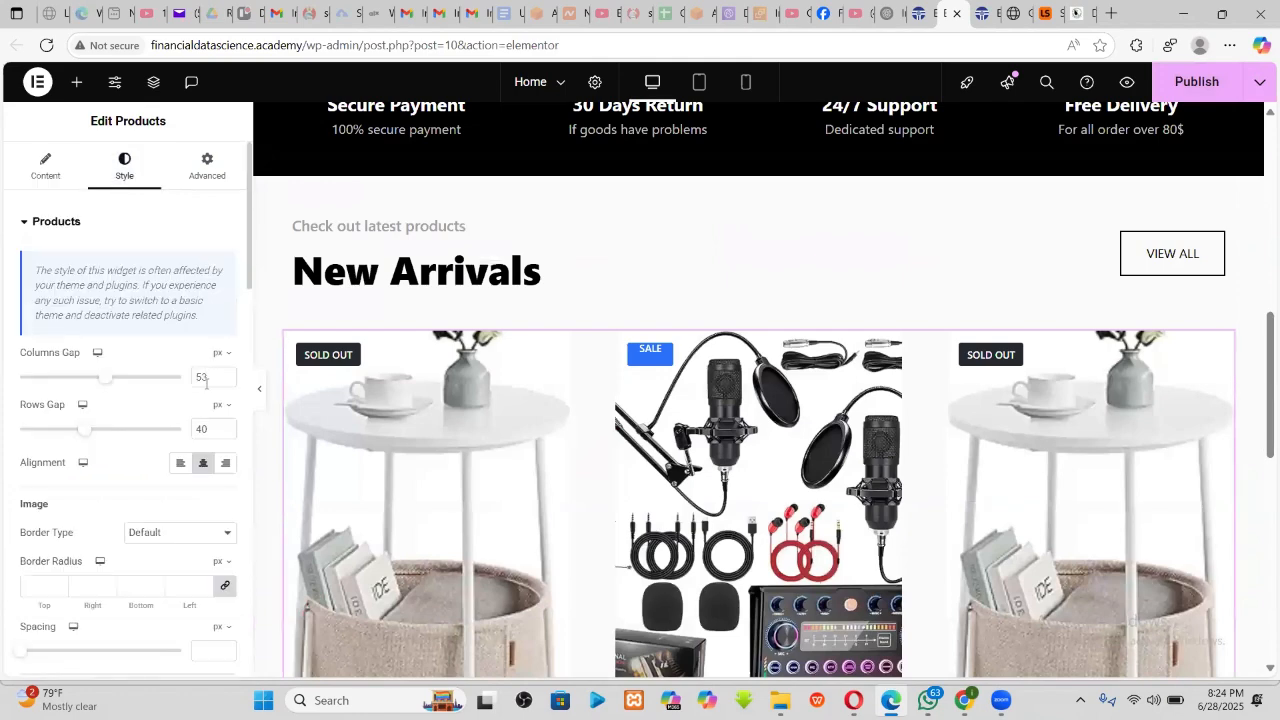
{"action": "left_click", "coordinate": [181, 472]}
{"action": "scroll", "coordinate": [614, 500], "scroll_direction": "down", "scroll_amount": 6}
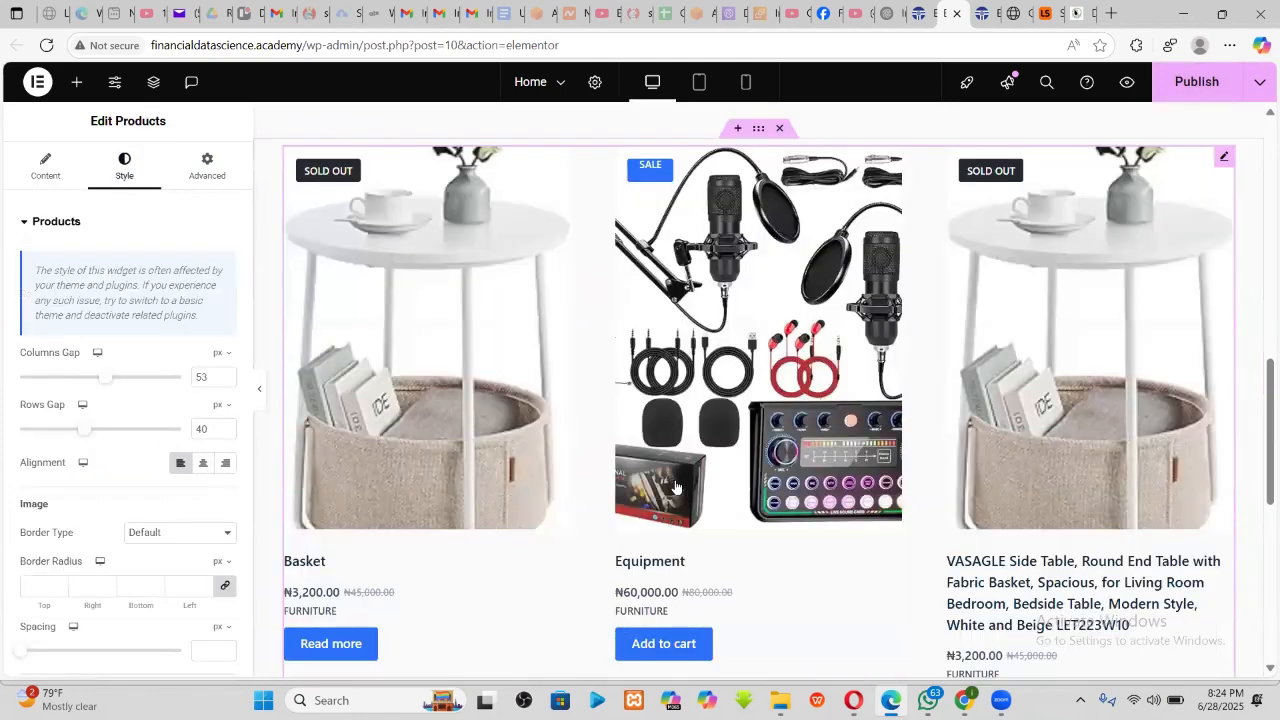
{"action": "scroll", "coordinate": [730, 392], "scroll_direction": "down", "scroll_amount": 2}
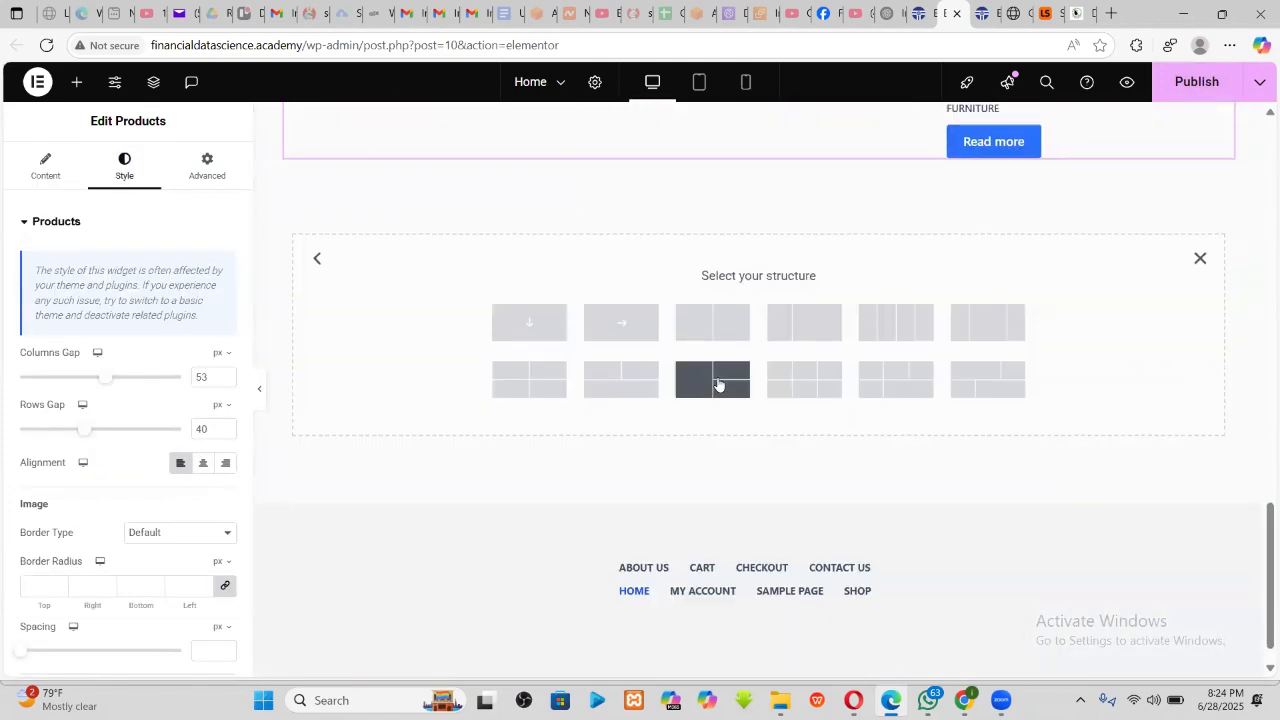
{"action": "scroll", "coordinate": [426, 337], "scroll_direction": "up", "scroll_amount": 1}
{"action": "scroll", "coordinate": [168, 475], "scroll_direction": "down", "scroll_amount": 3}
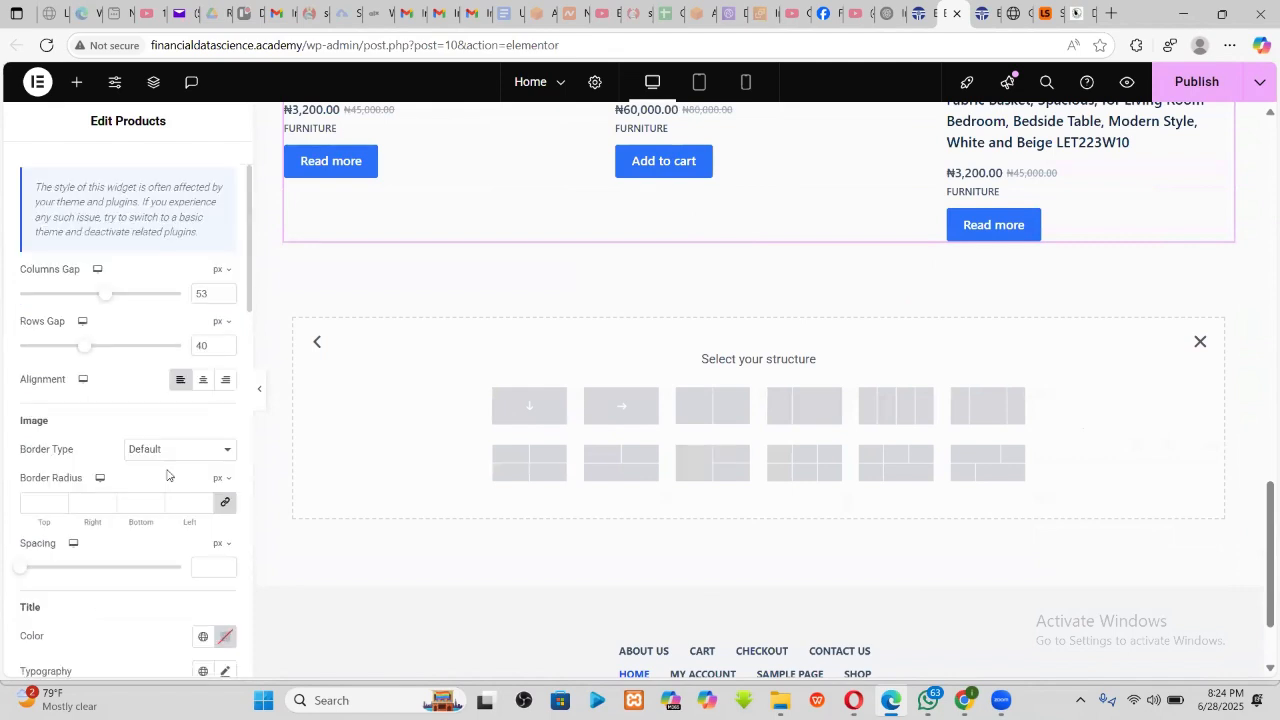
{"action": "scroll", "coordinate": [168, 475], "scroll_direction": "down", "scroll_amount": 1}
{"action": "scroll", "coordinate": [177, 445], "scroll_direction": "up", "scroll_amount": 4}
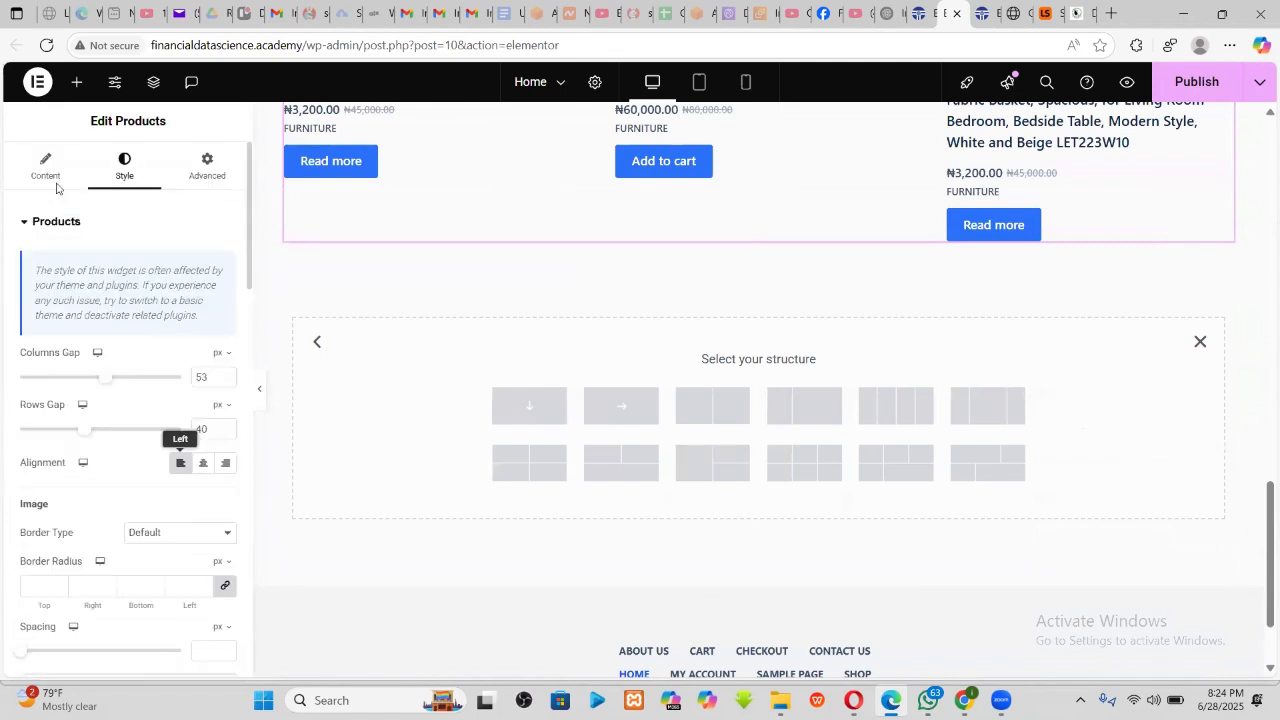
- Delete the Products widget from the container under the New Arrivals heading
{"action": "left_click", "coordinate": [46, 172]}
{"action": "scroll", "coordinate": [783, 349], "scroll_direction": "up", "scroll_amount": 7}
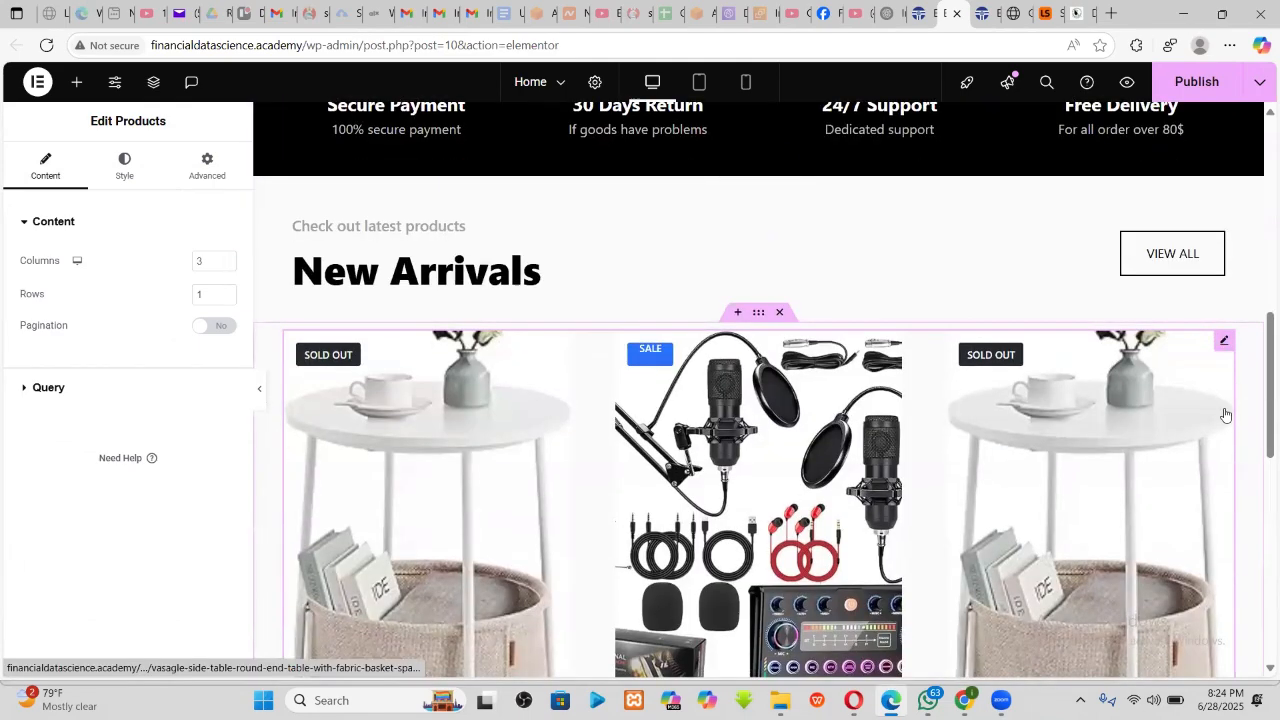
{"action": "key", "text": "Delete"}
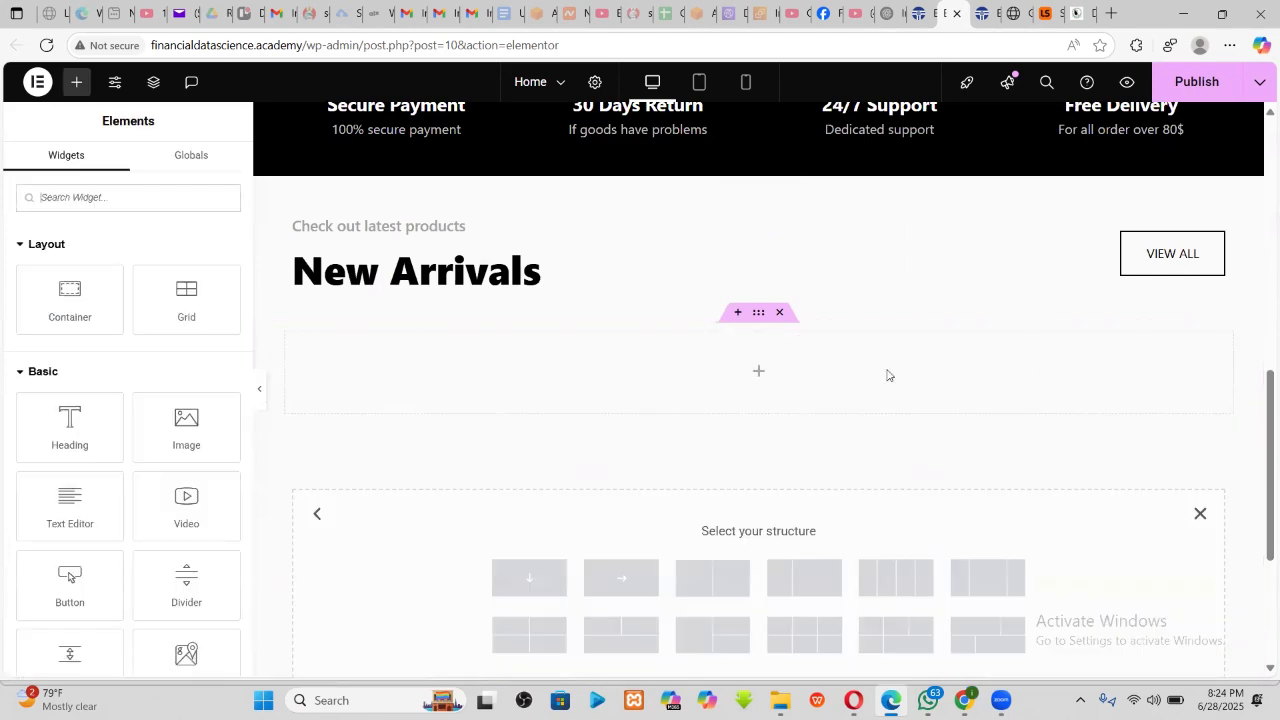
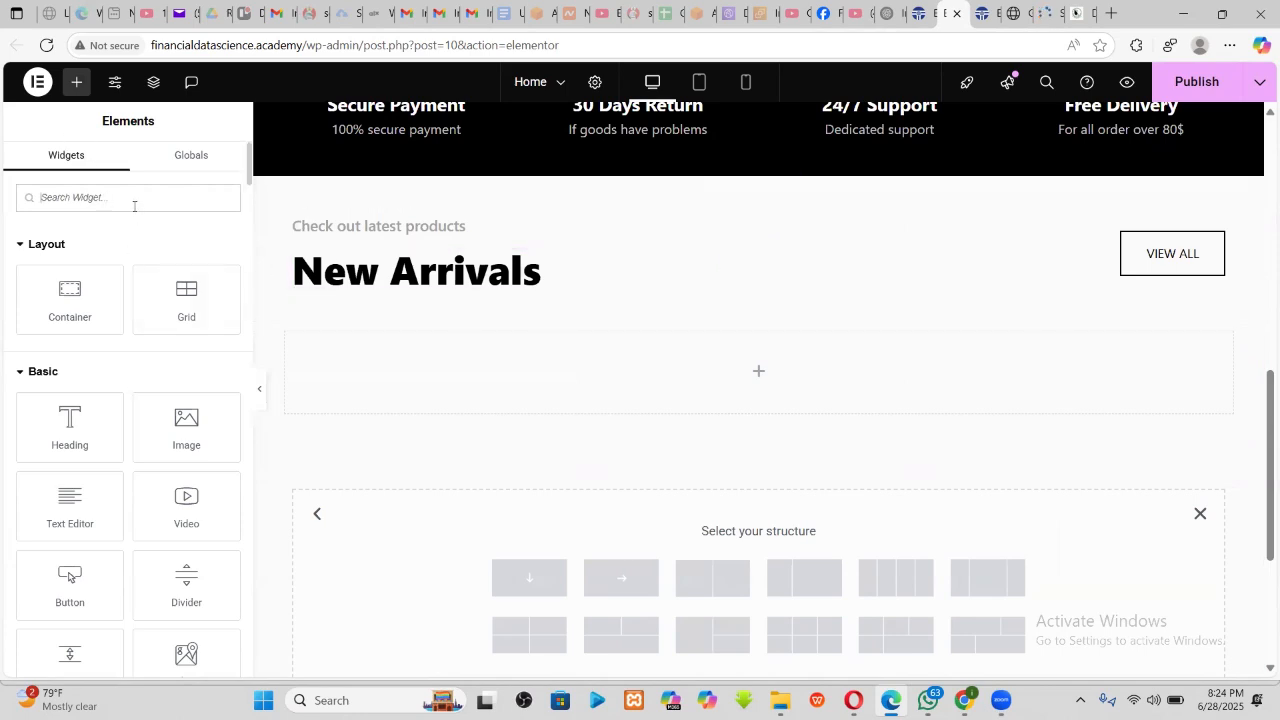
- Search the widgets for "product" and place a Woo Product List in the empty container under New Arrivals
{"action": "left_click", "coordinate": [134, 206]}
{"action": "type", "text": "product"}
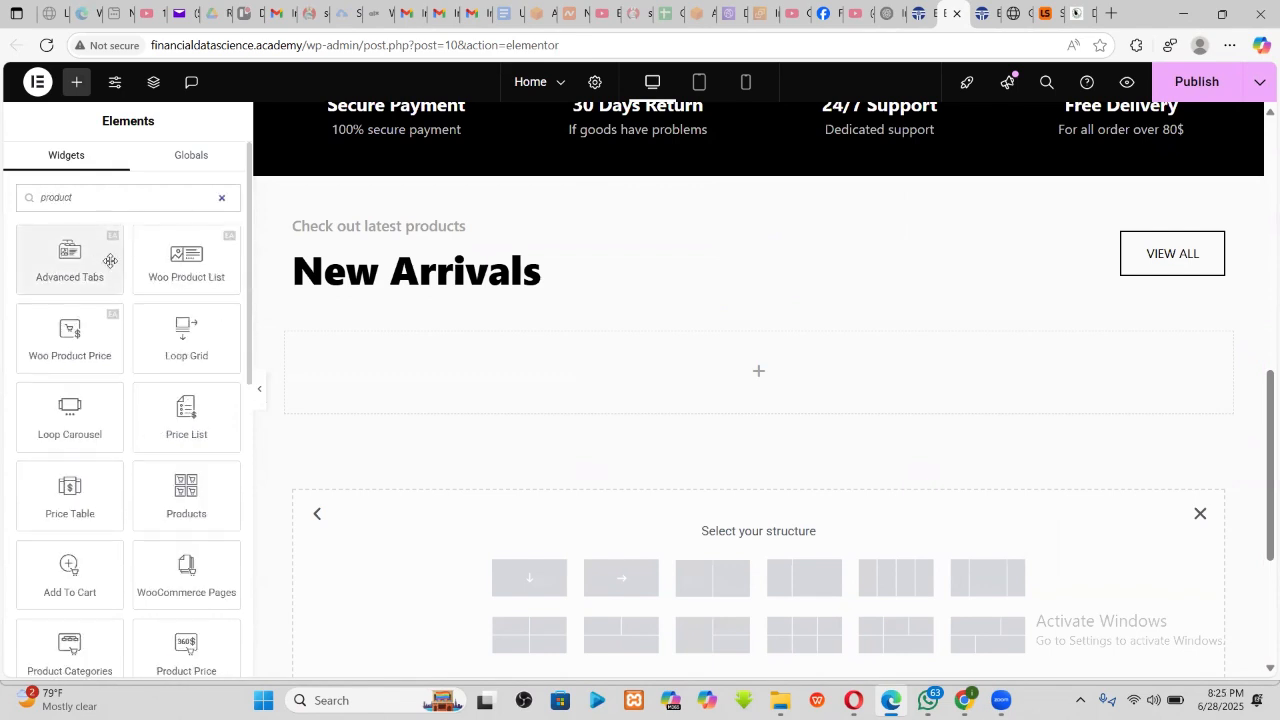
{"action": "left_click_drag", "start_coordinate": [166, 262], "coordinate": [560, 408]}
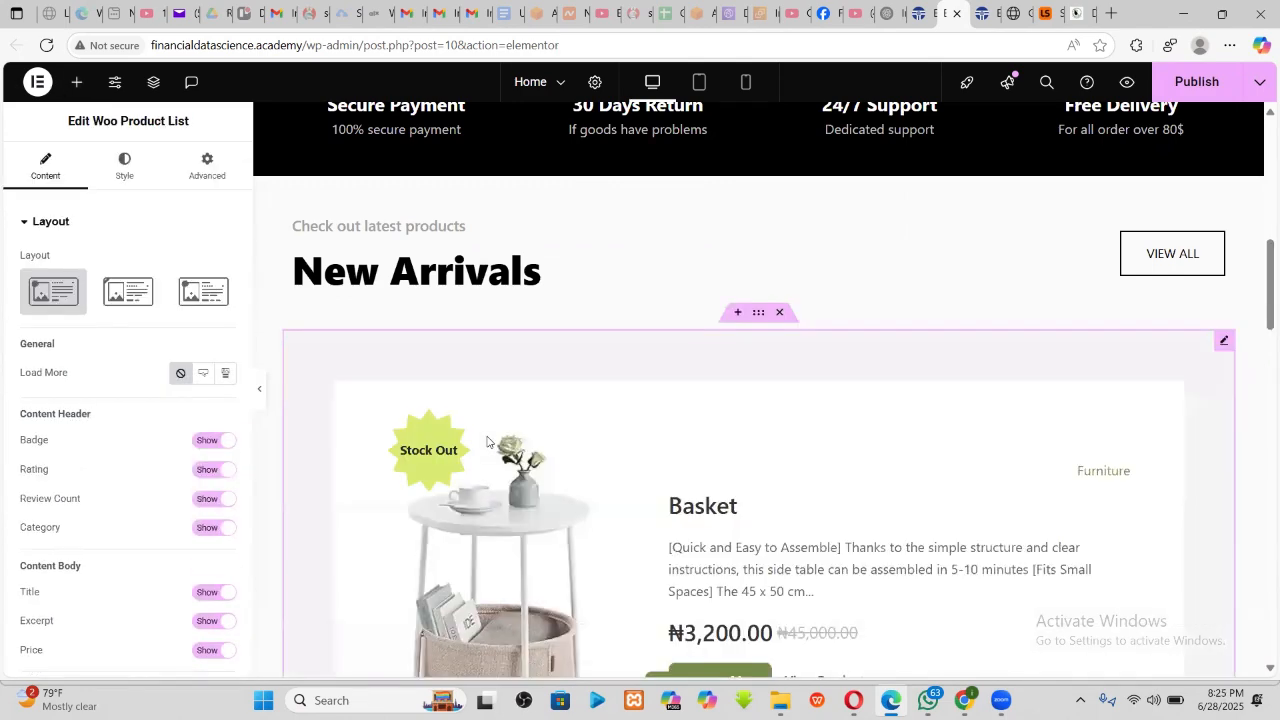
- Review the listed products and apply the second layout preset to the Woo Product List
{"action": "scroll", "coordinate": [786, 480], "scroll_direction": "down", "scroll_amount": 5}
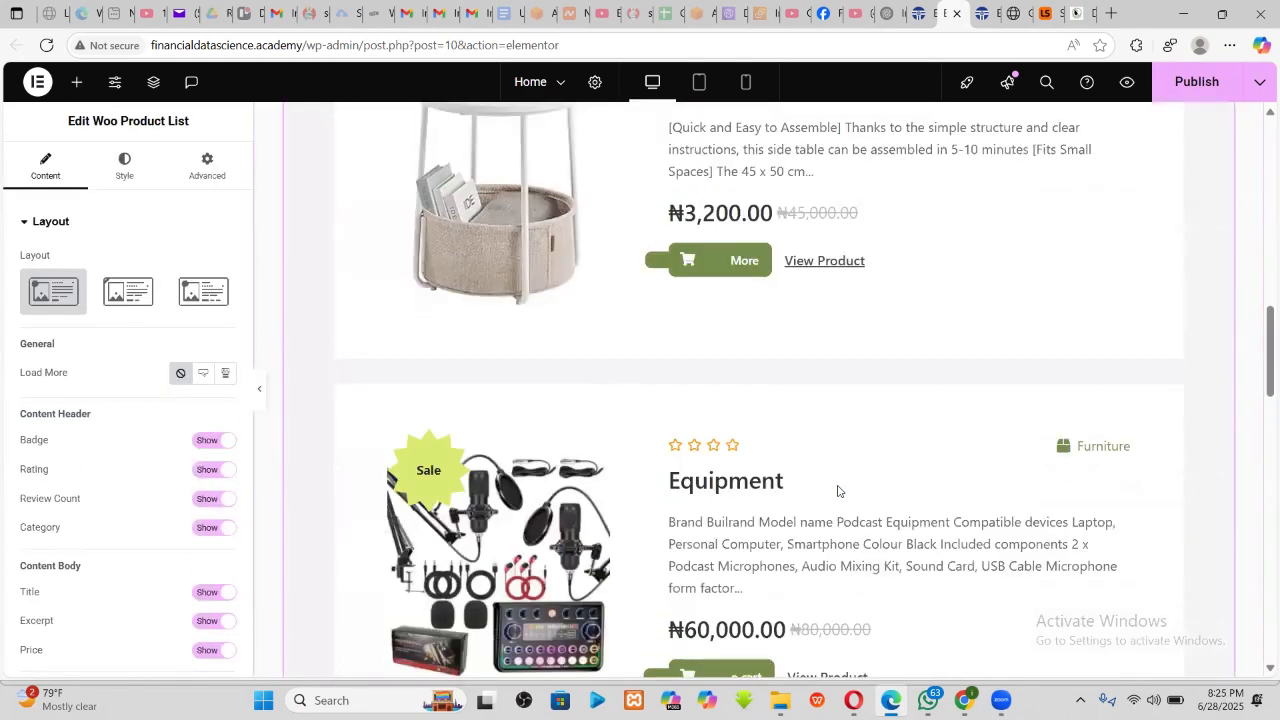
{"action": "scroll", "coordinate": [838, 491], "scroll_direction": "down", "scroll_amount": 3}
{"action": "scroll", "coordinate": [822, 490], "scroll_direction": "up", "scroll_amount": 8}
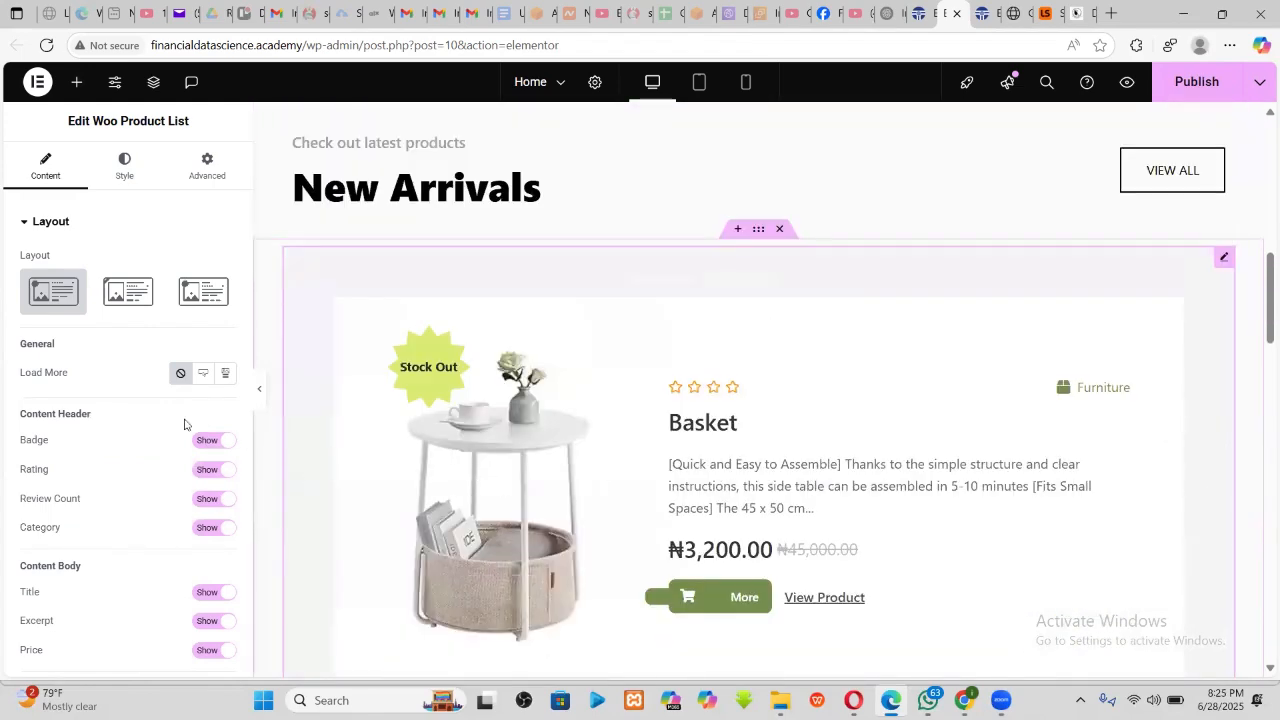
{"action": "left_click", "coordinate": [124, 295]}
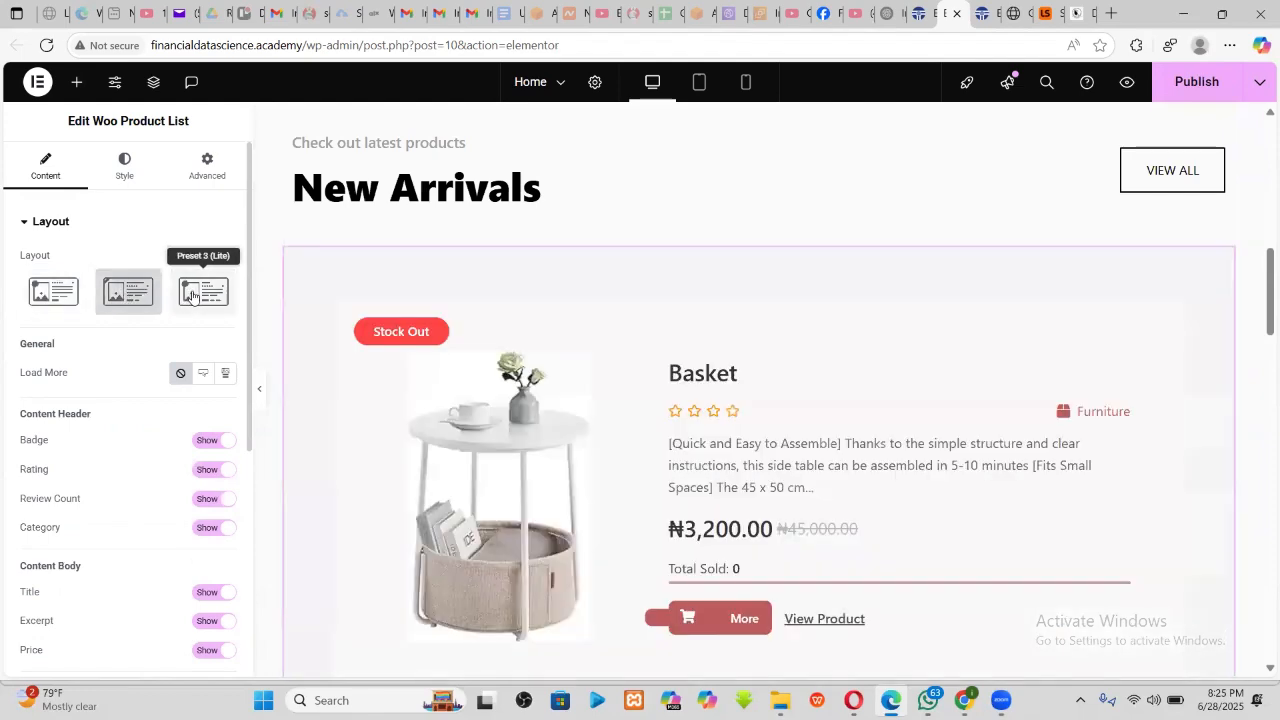
- Try the third and second layout presets on the Woo Product List, then apply the first preset
{"action": "left_click", "coordinate": [190, 297]}
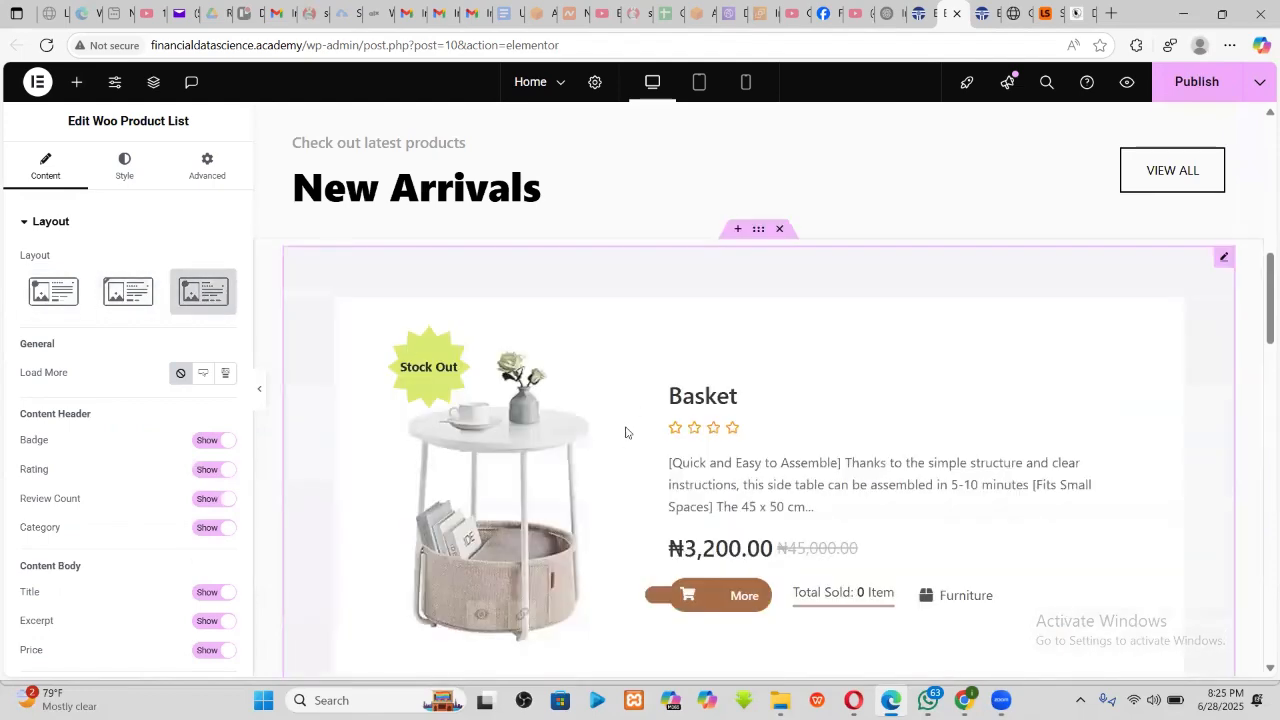
{"action": "scroll", "coordinate": [620, 430], "scroll_direction": "down", "scroll_amount": 4}
{"action": "scroll", "coordinate": [560, 409], "scroll_direction": "up", "scroll_amount": 3}
{"action": "left_click", "coordinate": [130, 295]}
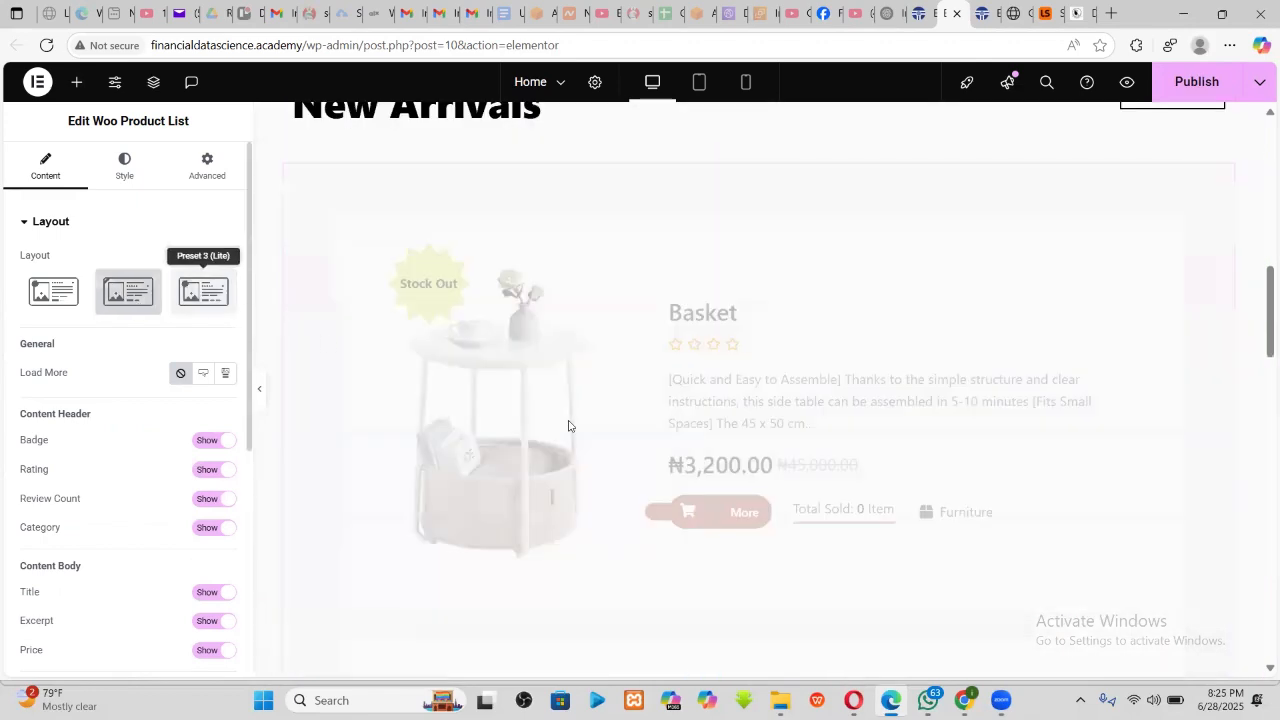
{"action": "left_click", "coordinate": [56, 298]}
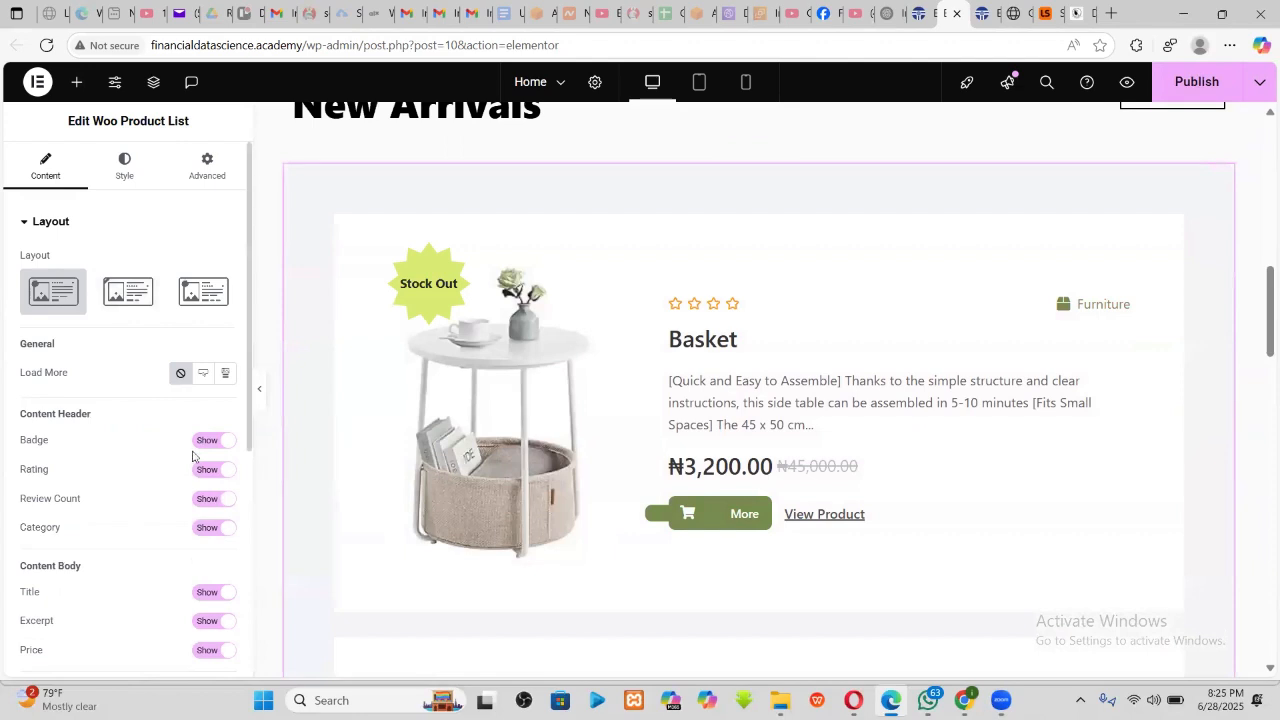
- Try hiding the product badges in the Woo Product List, then show them again
{"action": "scroll", "coordinate": [191, 456], "scroll_direction": "down", "scroll_amount": 1}
{"action": "scroll", "coordinate": [153, 510], "scroll_direction": "down", "scroll_amount": 1}
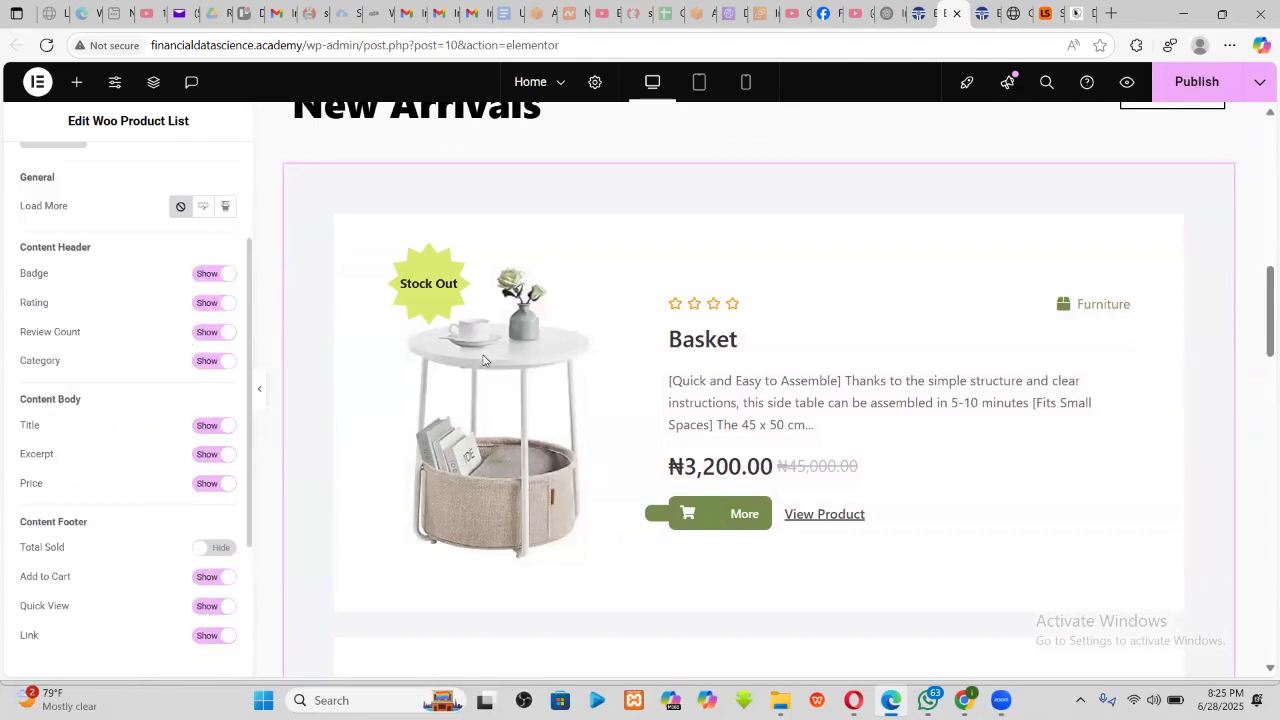
{"action": "scroll", "coordinate": [483, 360], "scroll_direction": "down", "scroll_amount": 1}
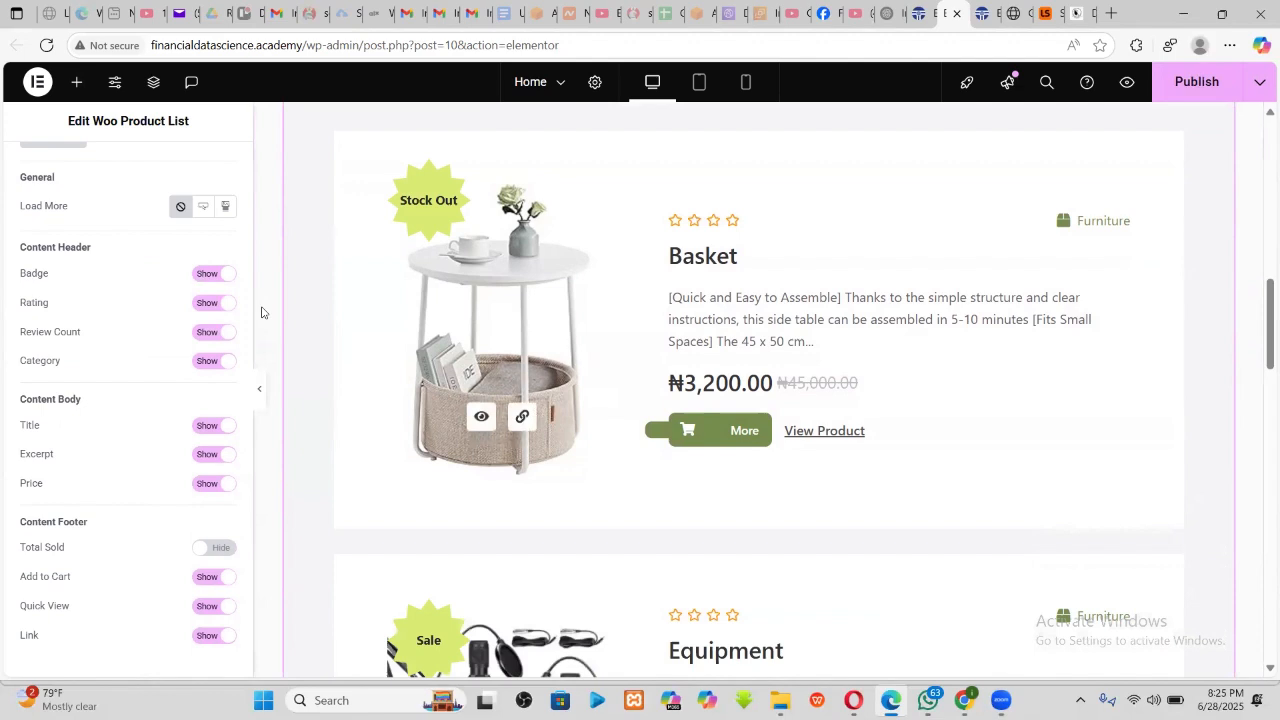
{"action": "left_click", "coordinate": [212, 276]}
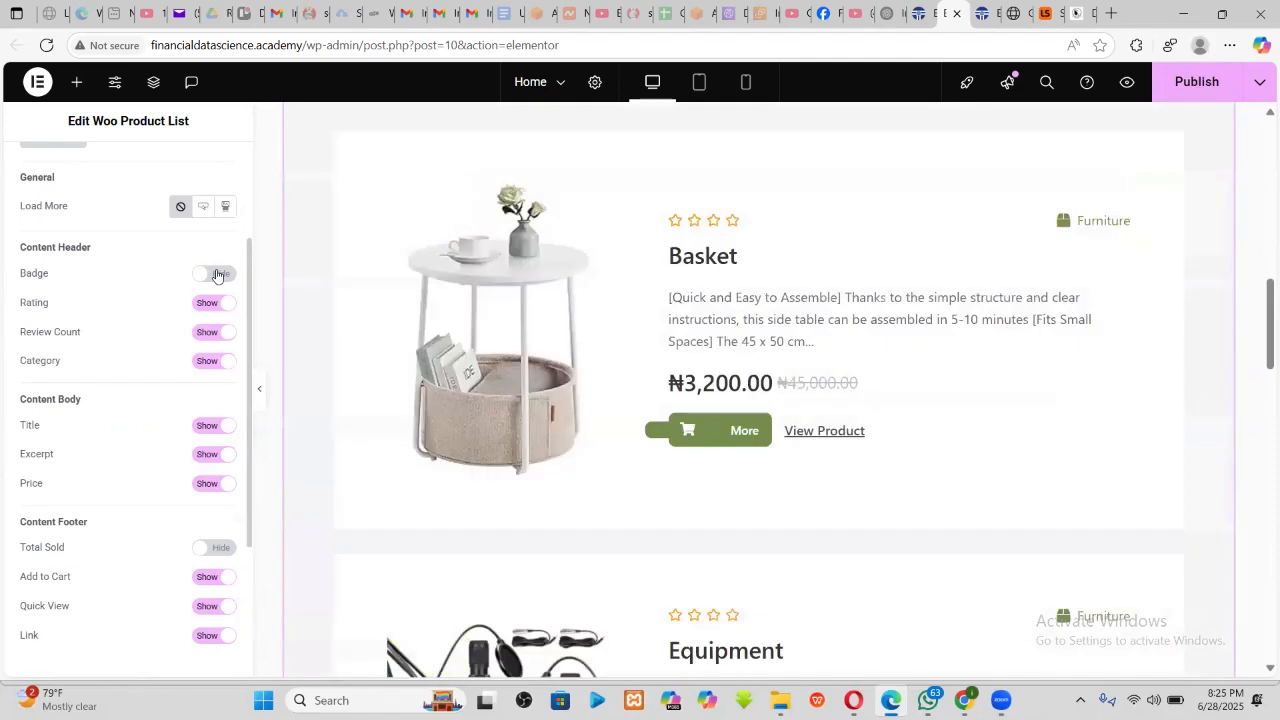
{"action": "left_click", "coordinate": [222, 274]}
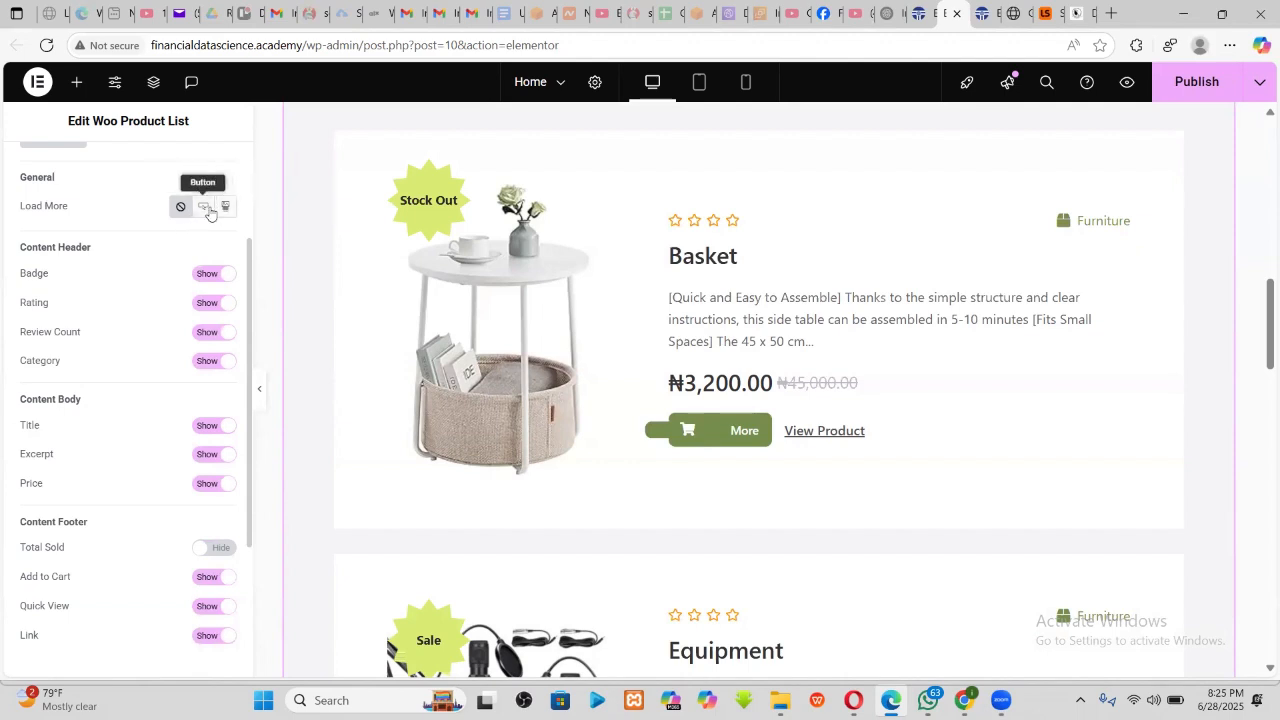
- Try the button option for Load More, check the end of the product list, then disable Load More again
{"action": "left_click", "coordinate": [203, 206]}
{"action": "scroll", "coordinate": [777, 457], "scroll_direction": "down", "scroll_amount": 10}
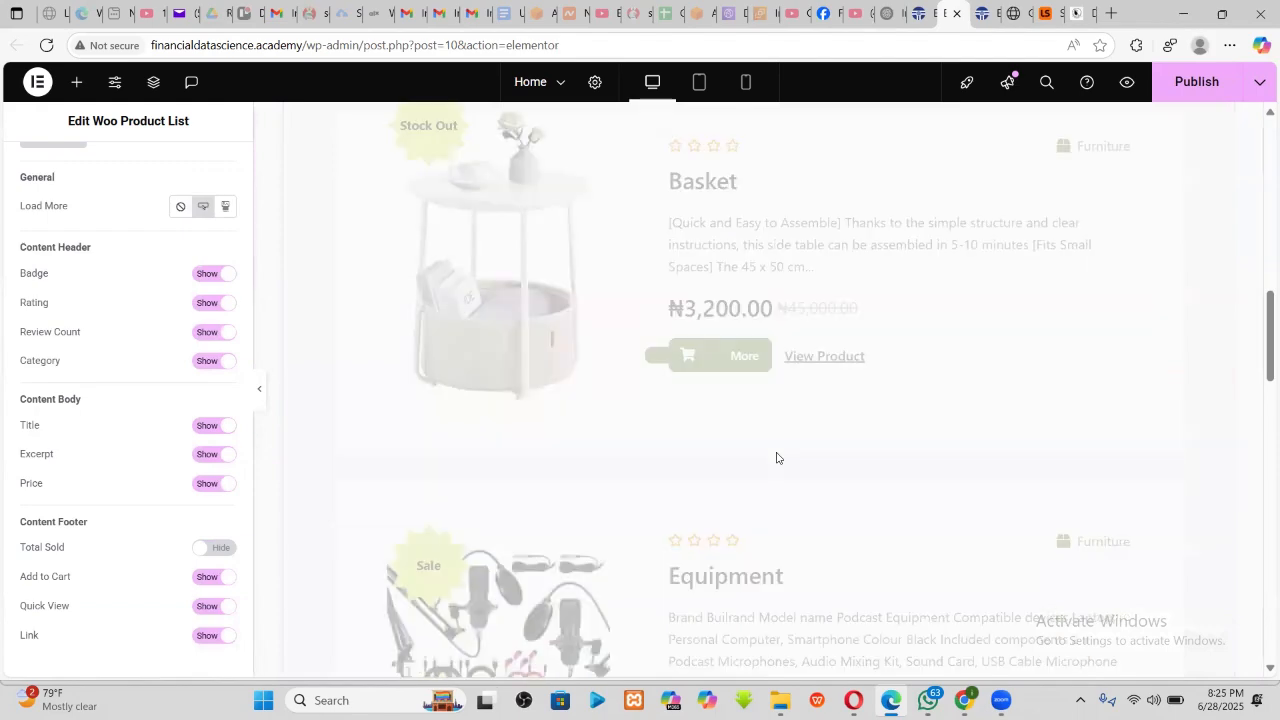
{"action": "scroll", "coordinate": [770, 450], "scroll_direction": "down", "scroll_amount": 6}
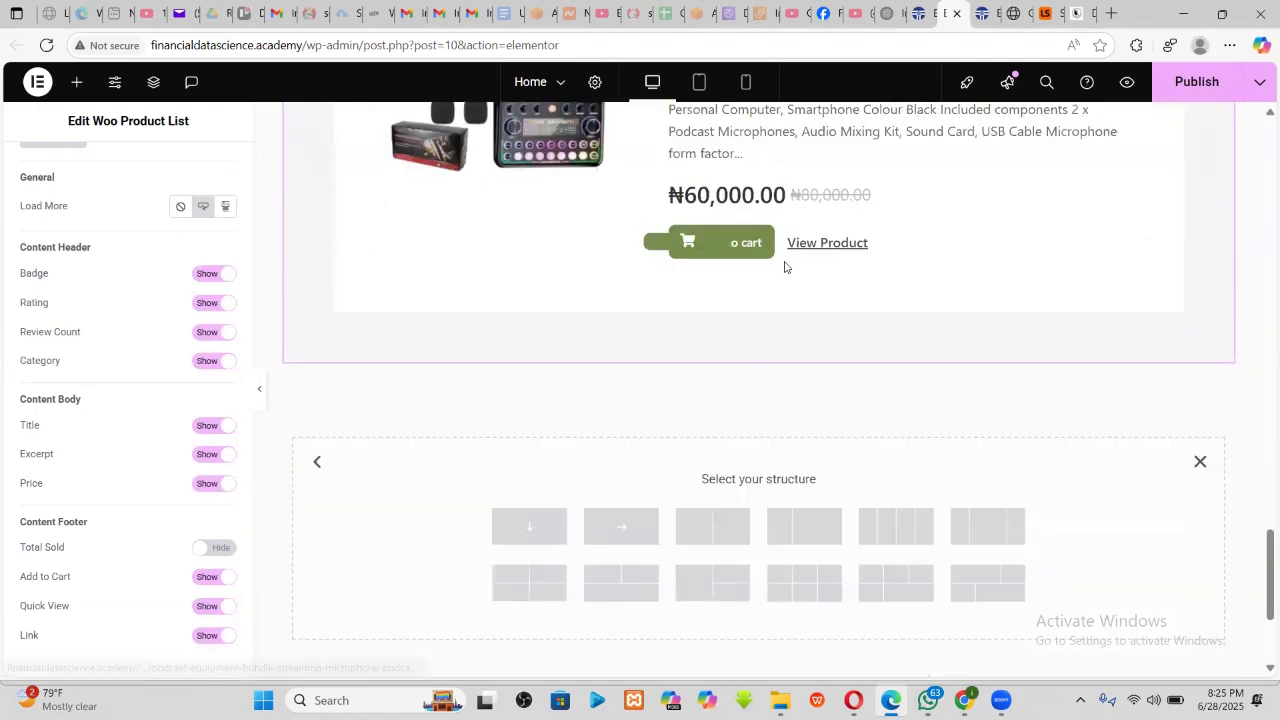
{"action": "scroll", "coordinate": [623, 309], "scroll_direction": "up", "scroll_amount": 3}
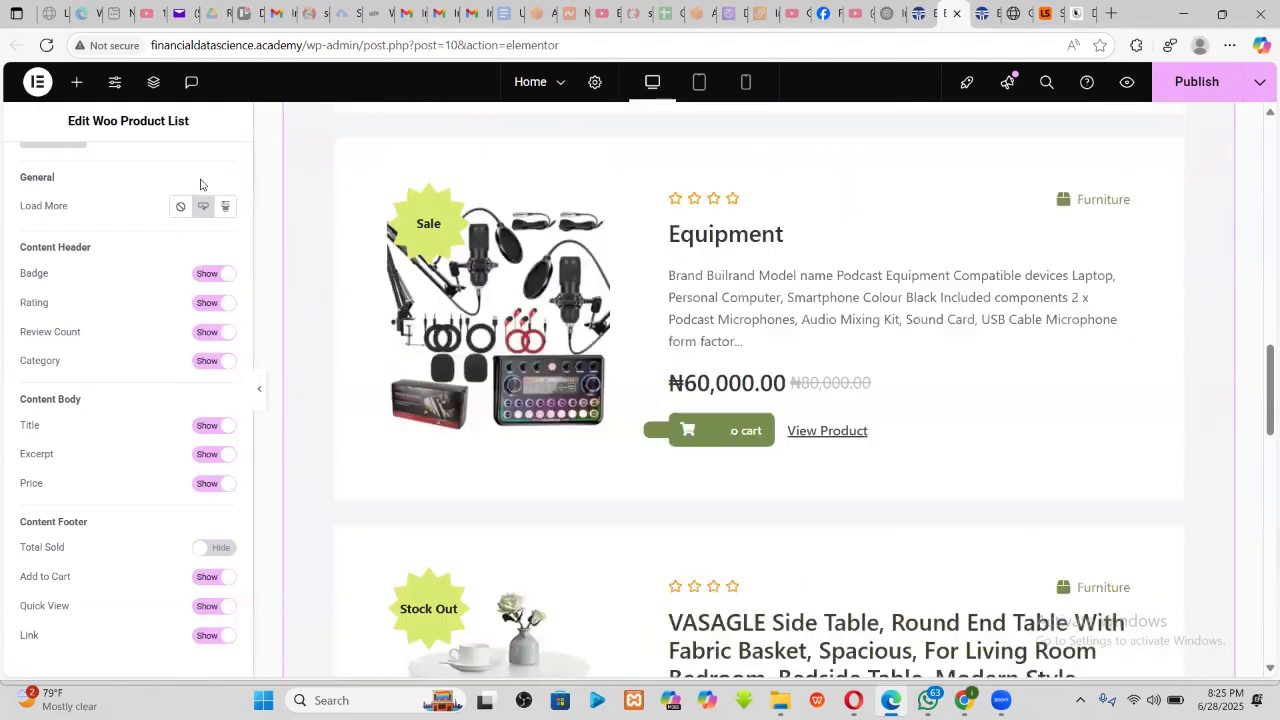
{"action": "left_click", "coordinate": [180, 206]}
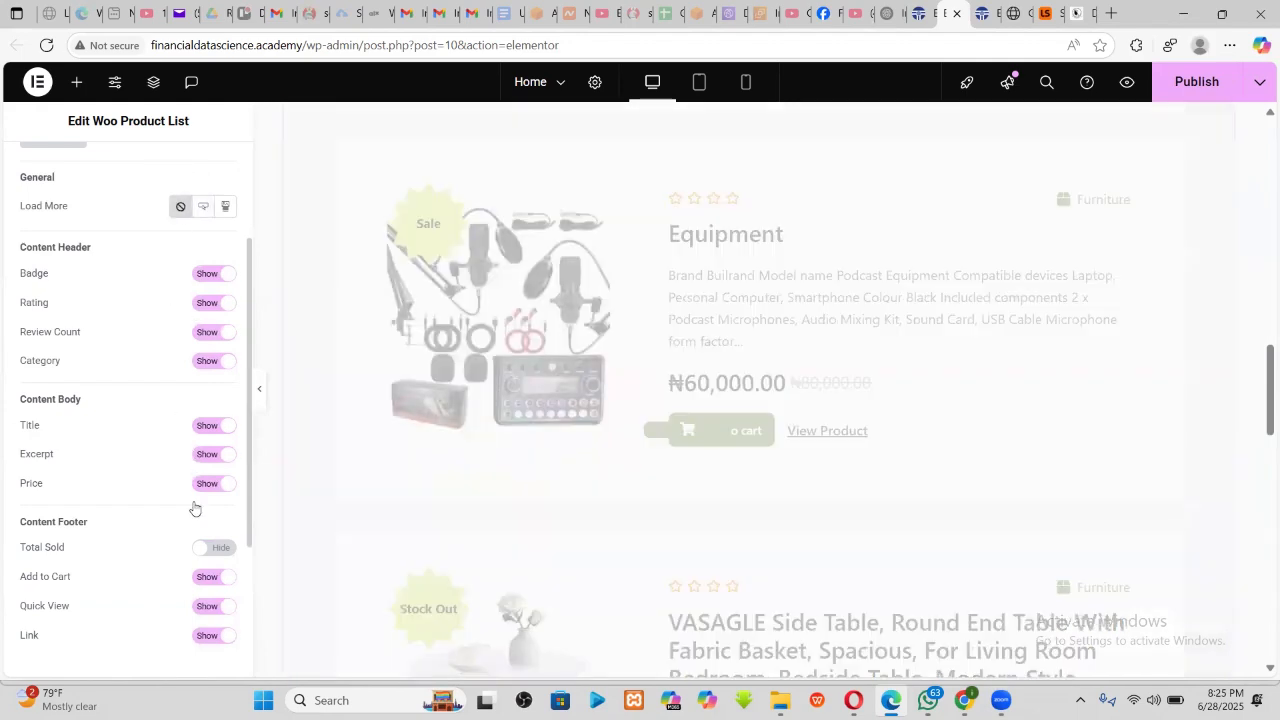
{"action": "scroll", "coordinate": [192, 485], "scroll_direction": "down", "scroll_amount": 3}
{"action": "scroll", "coordinate": [150, 420], "scroll_direction": "up", "scroll_amount": 5}
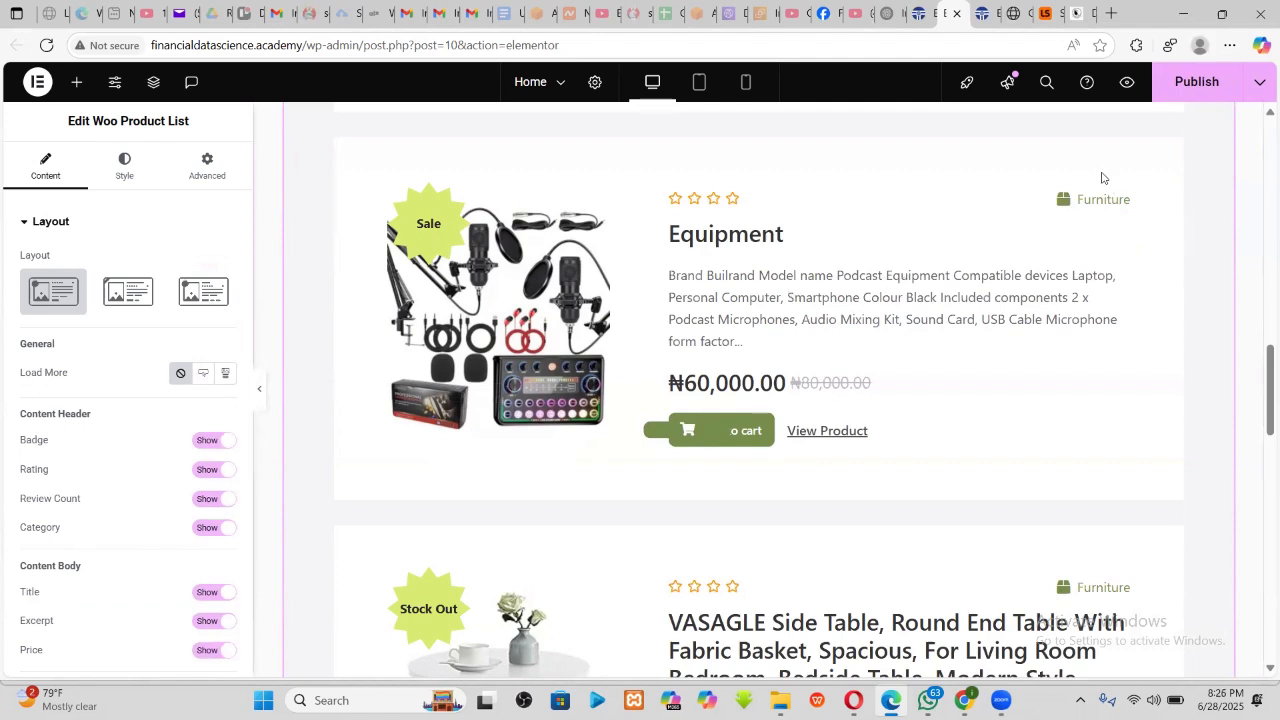
- Try hiding the product excerpts in the Woo Product List, then show them again
{"action": "left_click_drag", "start_coordinate": [1056, 177], "coordinate": [1062, 213]}
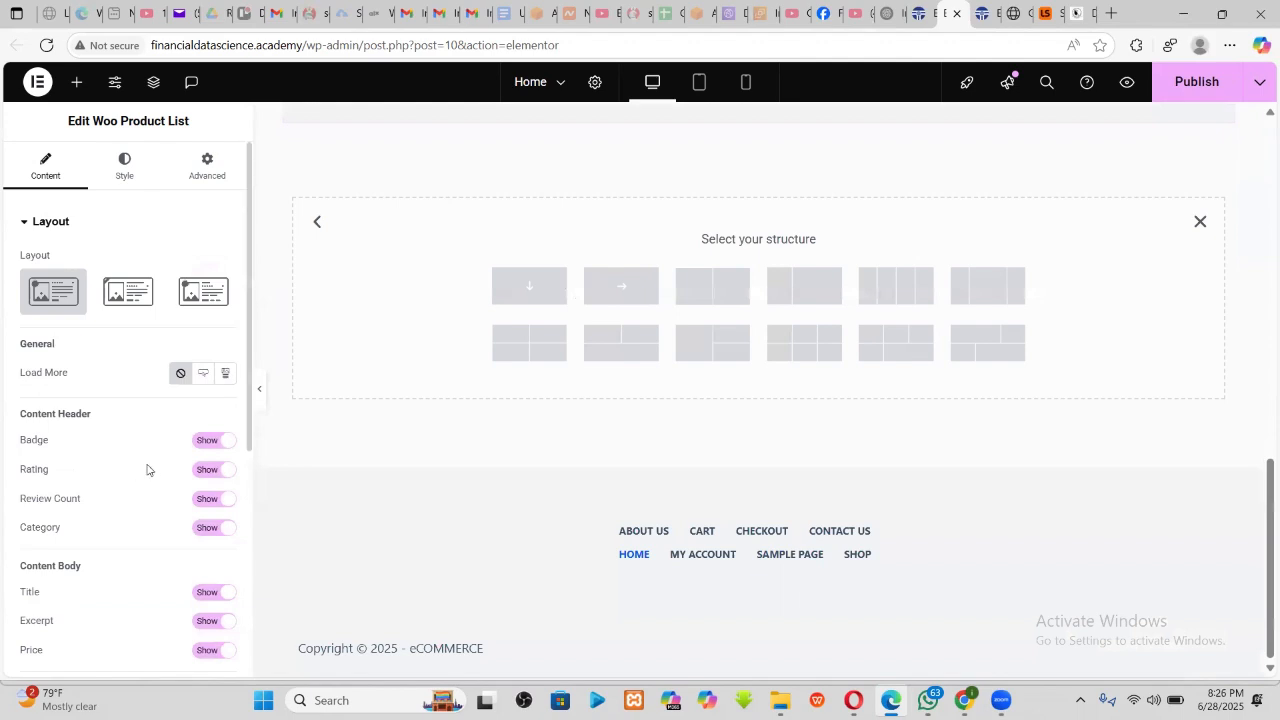
{"action": "scroll", "coordinate": [140, 460], "scroll_direction": "down", "scroll_amount": 2}
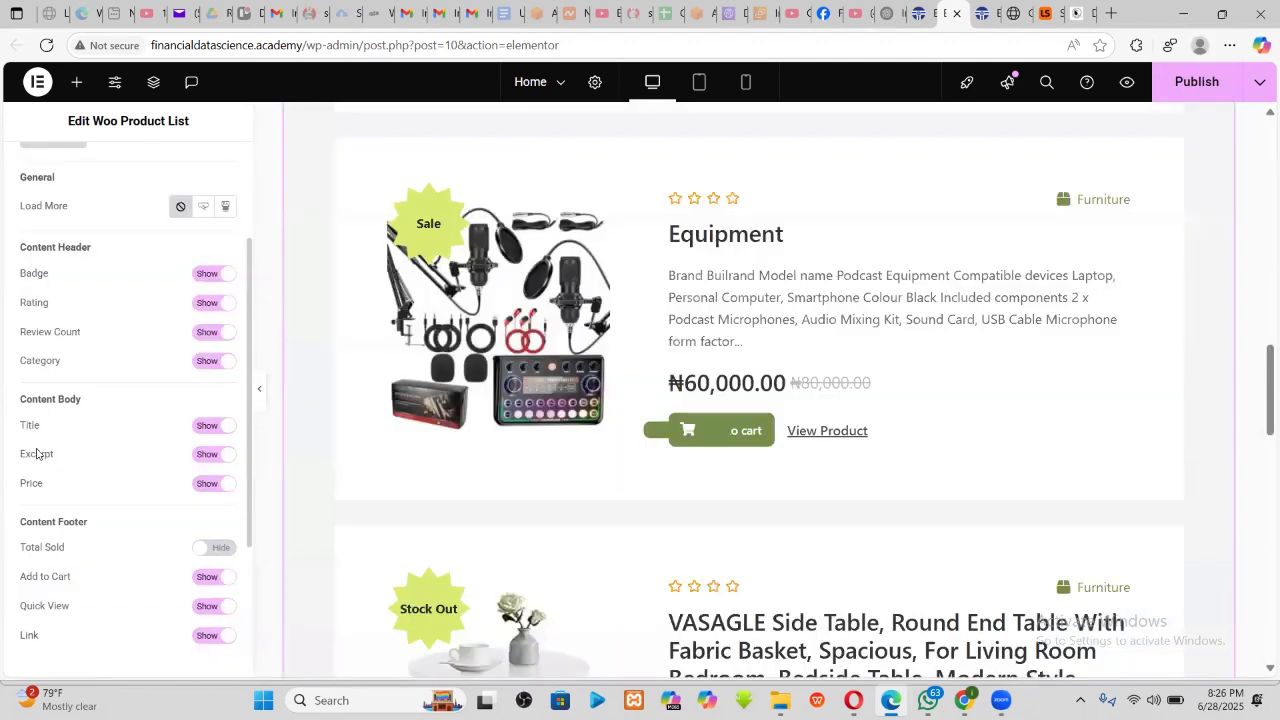
{"action": "left_click", "coordinate": [213, 457]}
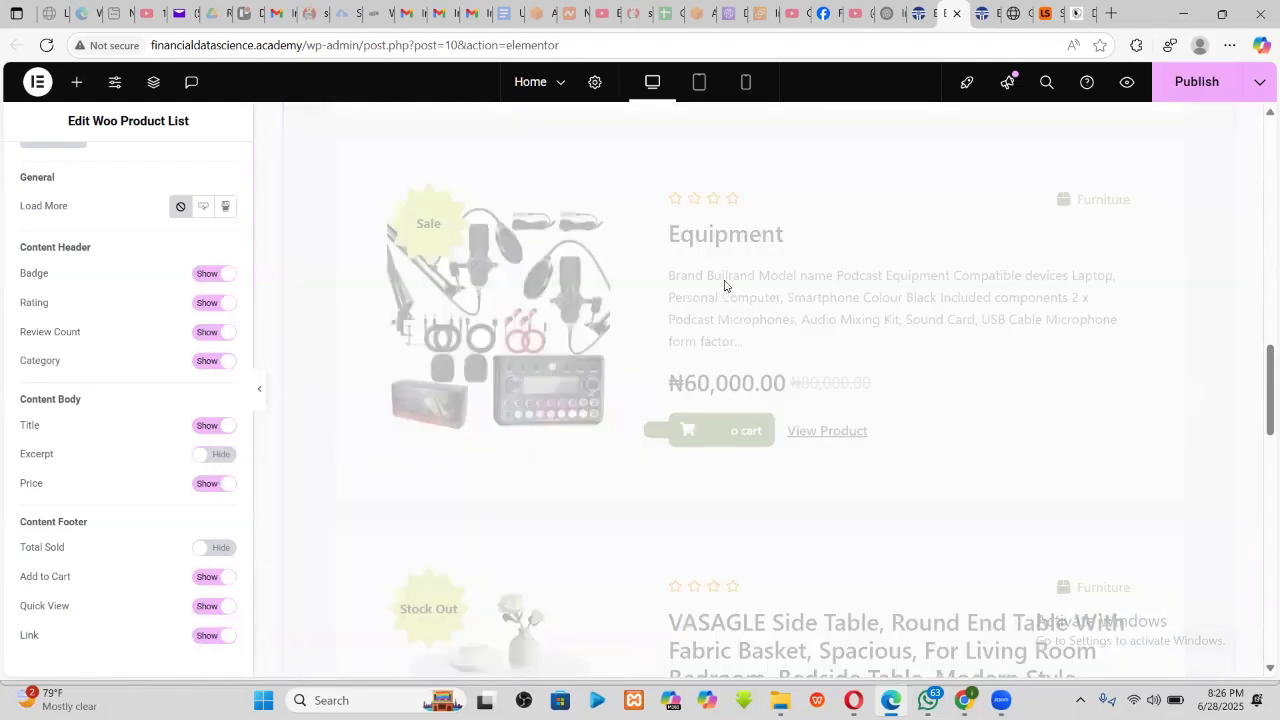
{"action": "scroll", "coordinate": [700, 500], "scroll_direction": "down", "scroll_amount": 2}
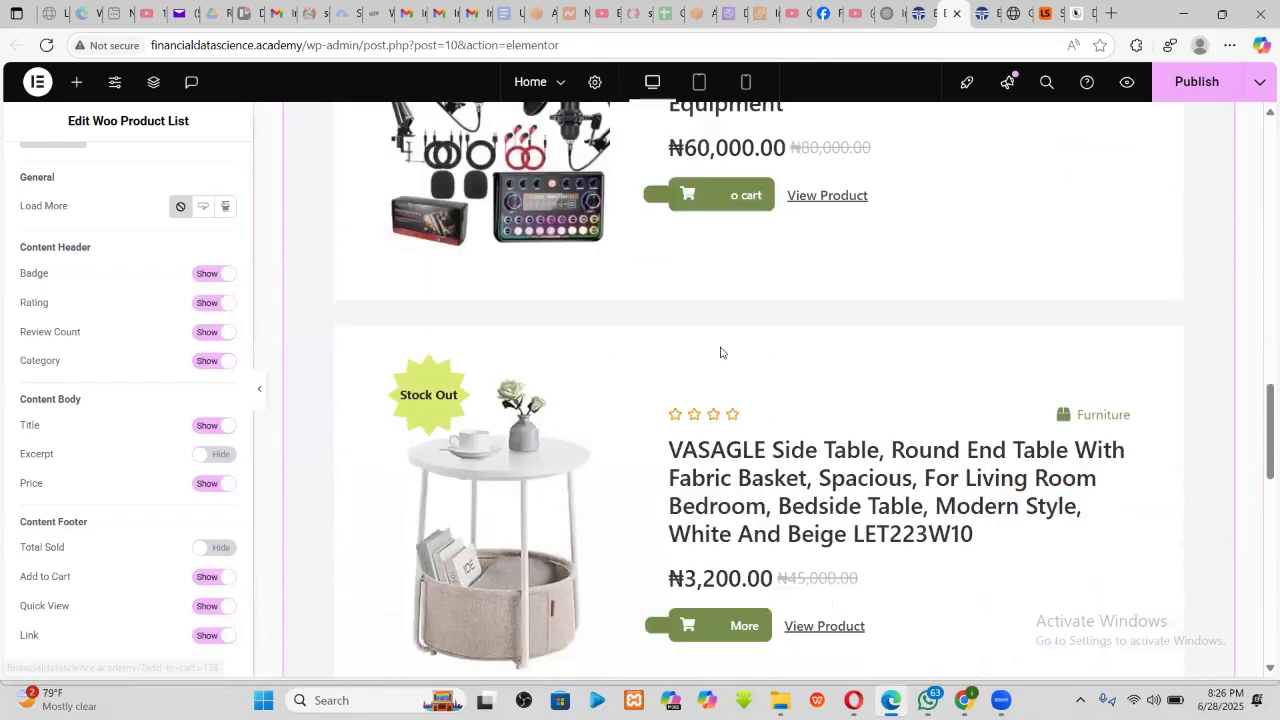
{"action": "scroll", "coordinate": [720, 352], "scroll_direction": "up", "scroll_amount": 3}
{"action": "left_click", "coordinate": [229, 454]}
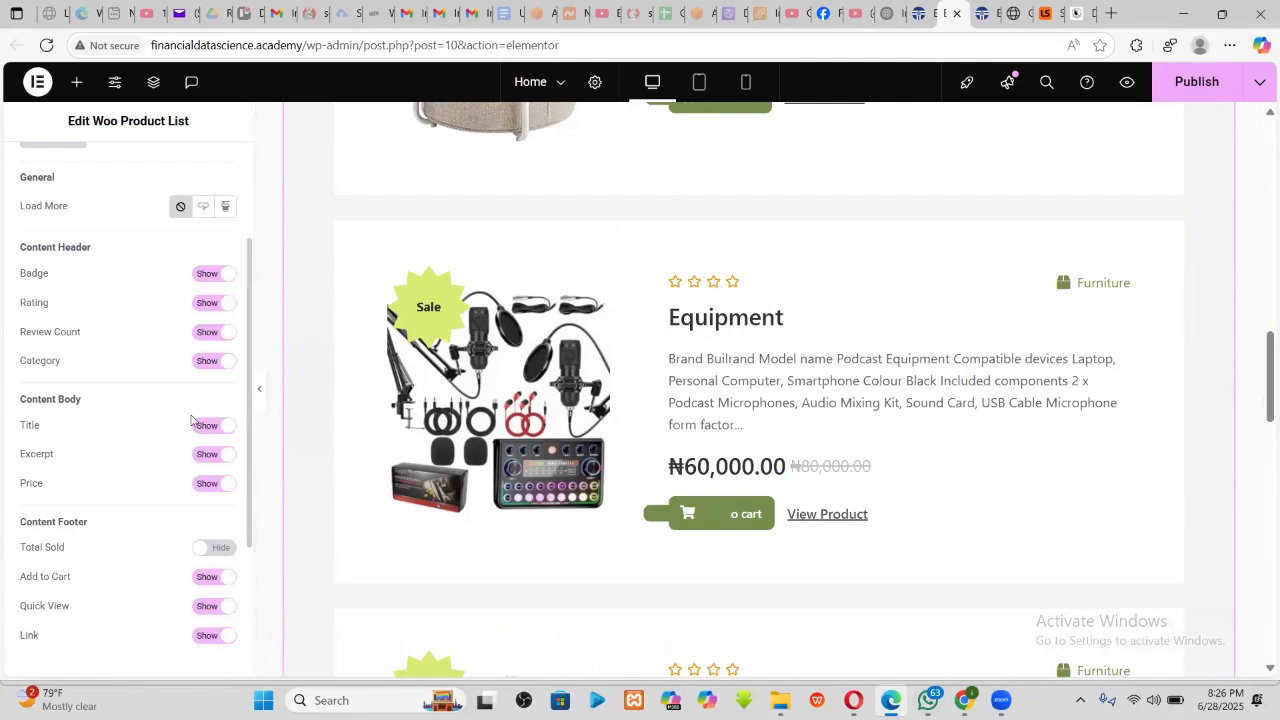
- Try showing Total Sold for the listed products, then hide it again
{"action": "scroll", "coordinate": [88, 519], "scroll_direction": "down", "scroll_amount": 1}
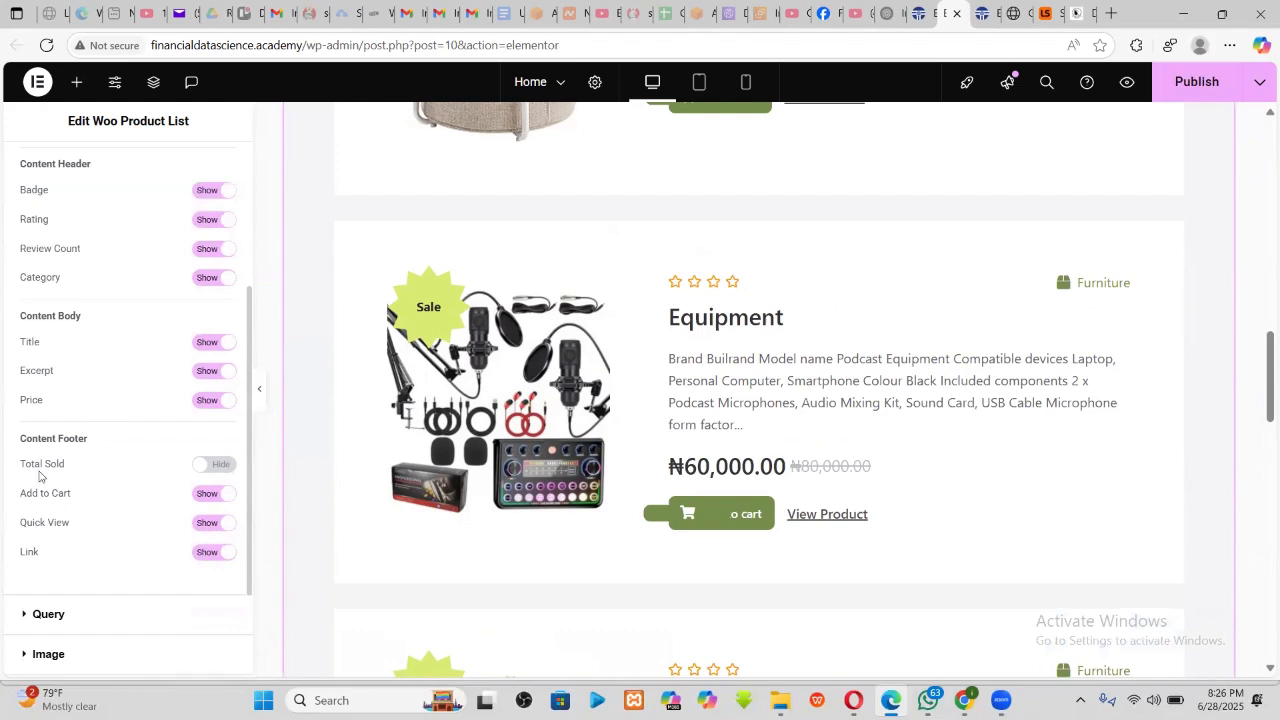
{"action": "left_click", "coordinate": [218, 466]}
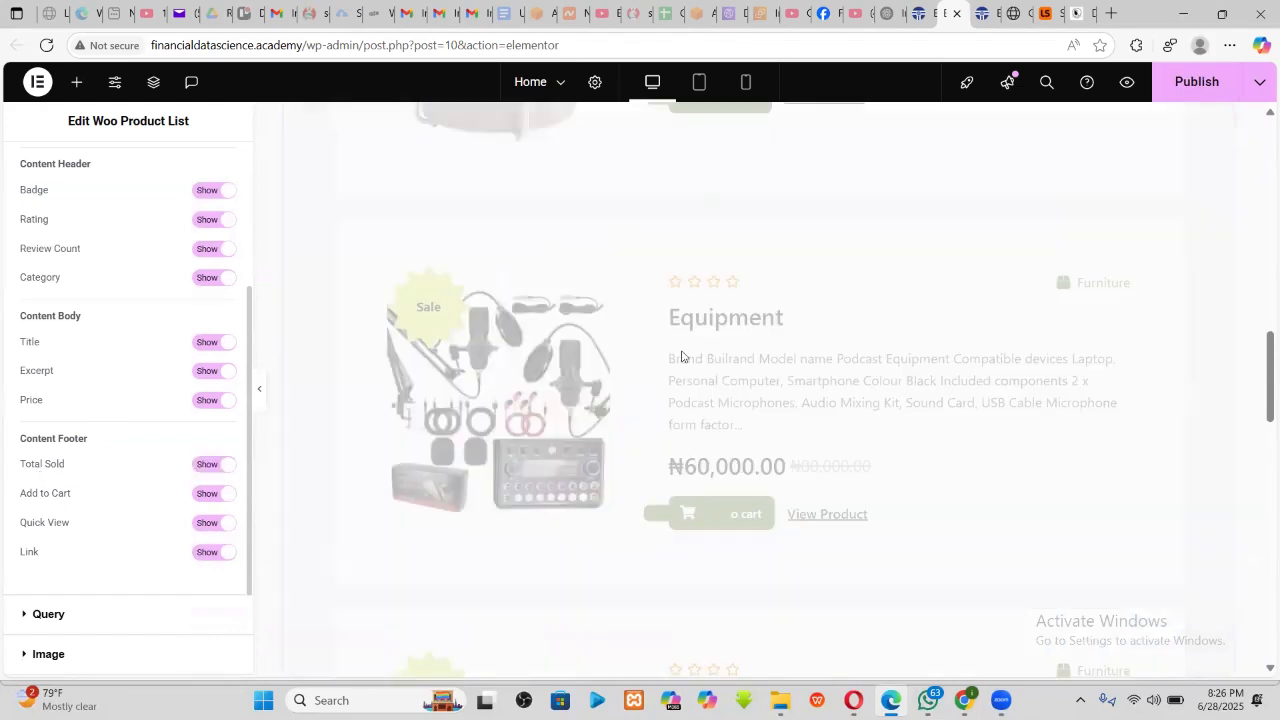
{"action": "scroll", "coordinate": [600, 390], "scroll_direction": "up", "scroll_amount": 3}
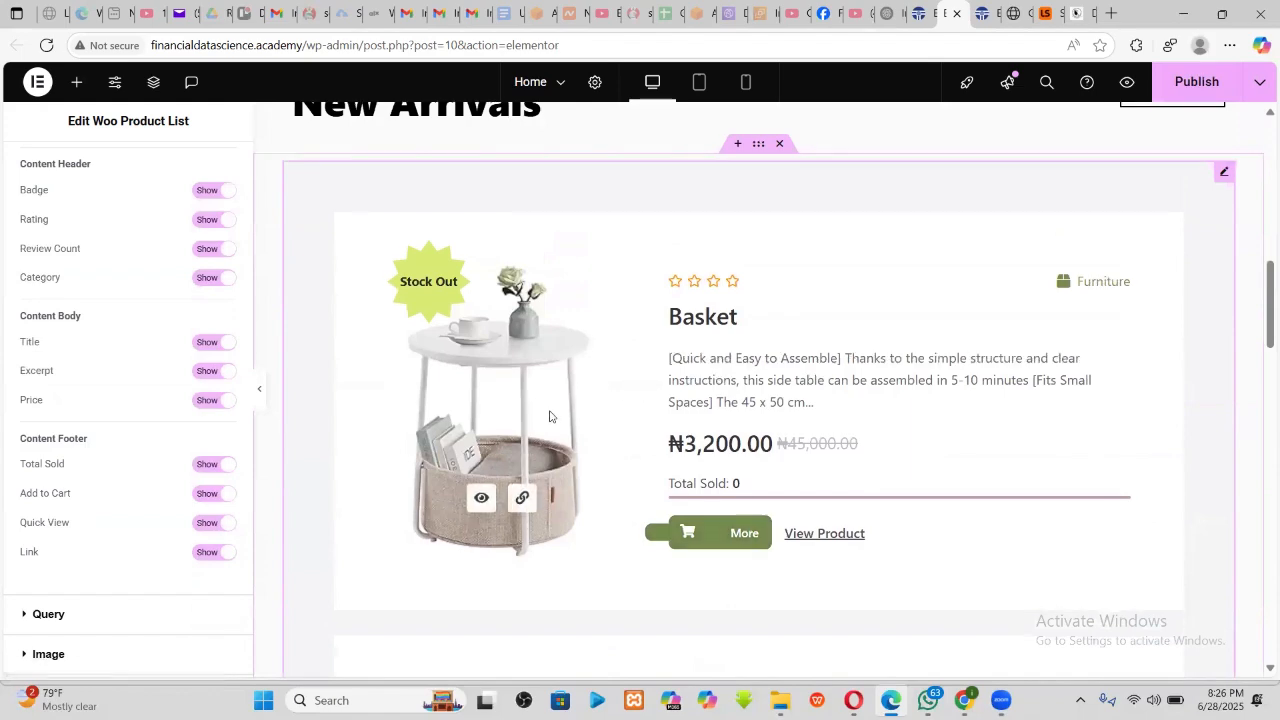
{"action": "scroll", "coordinate": [520, 405], "scroll_direction": "down", "scroll_amount": 2}
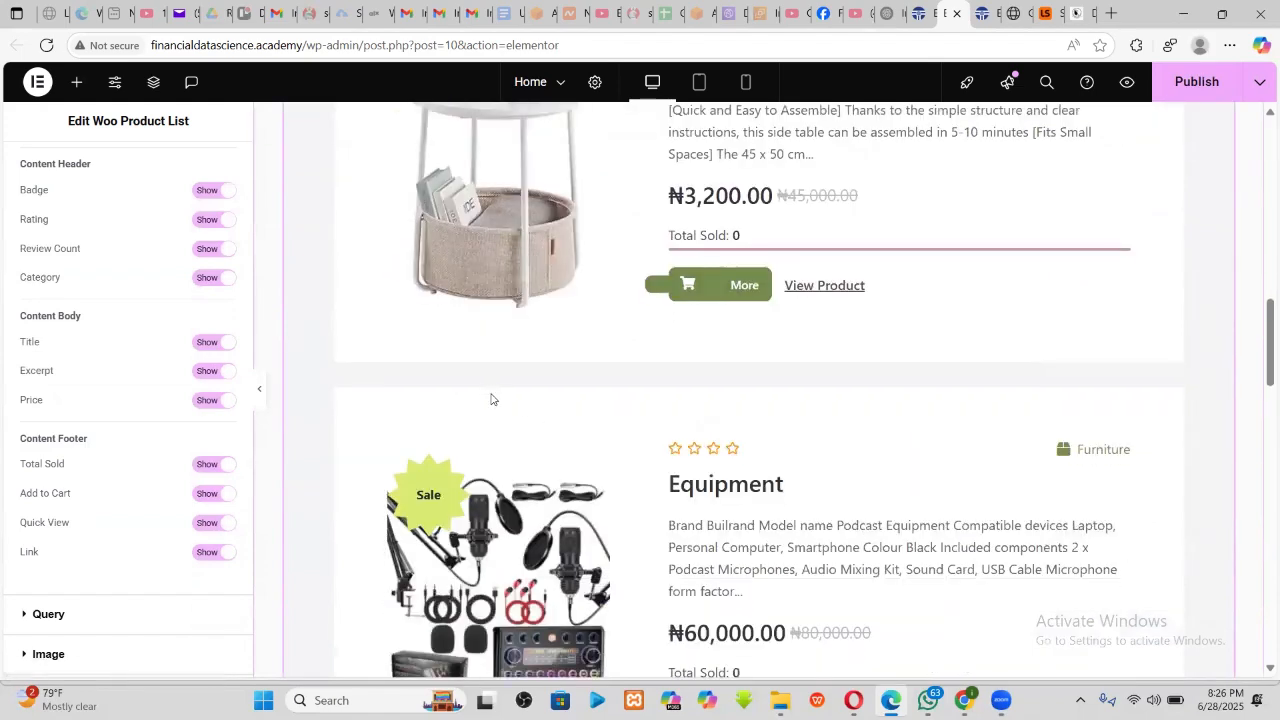
{"action": "left_click", "coordinate": [207, 465]}
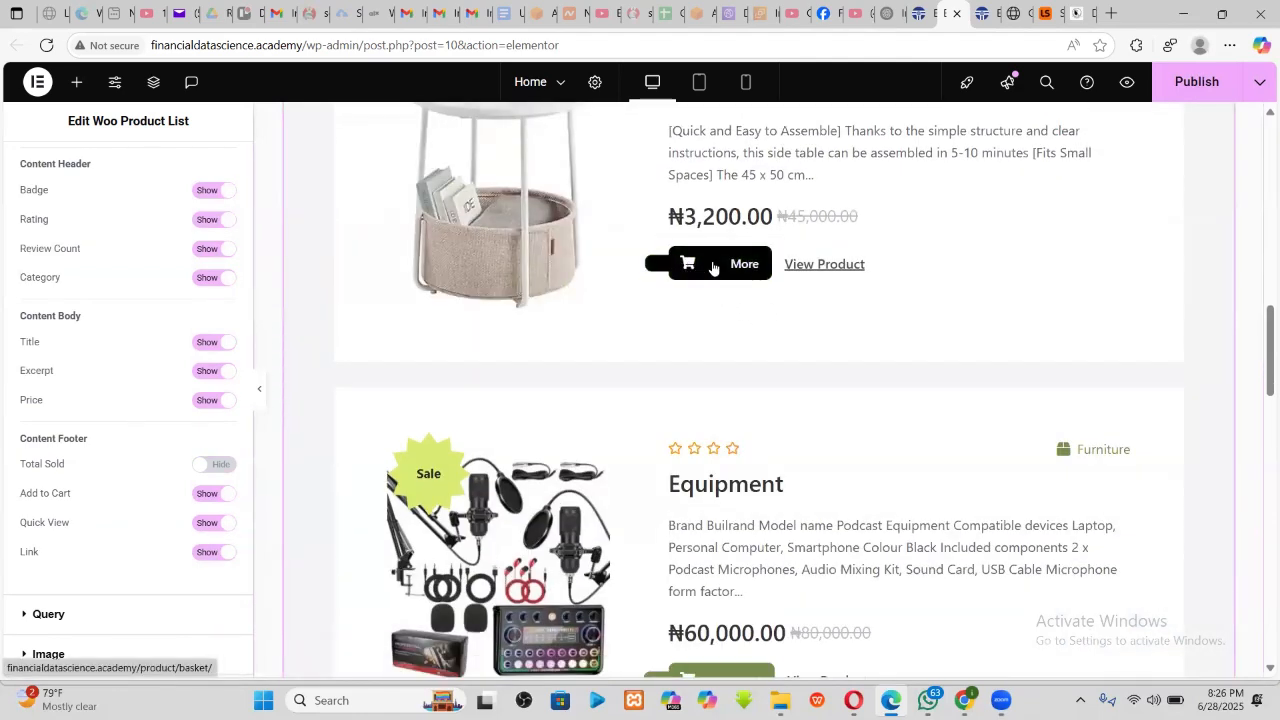
- Try ascending order in the product query, then restore descending order
{"action": "scroll", "coordinate": [149, 554], "scroll_direction": "down", "scroll_amount": 2}
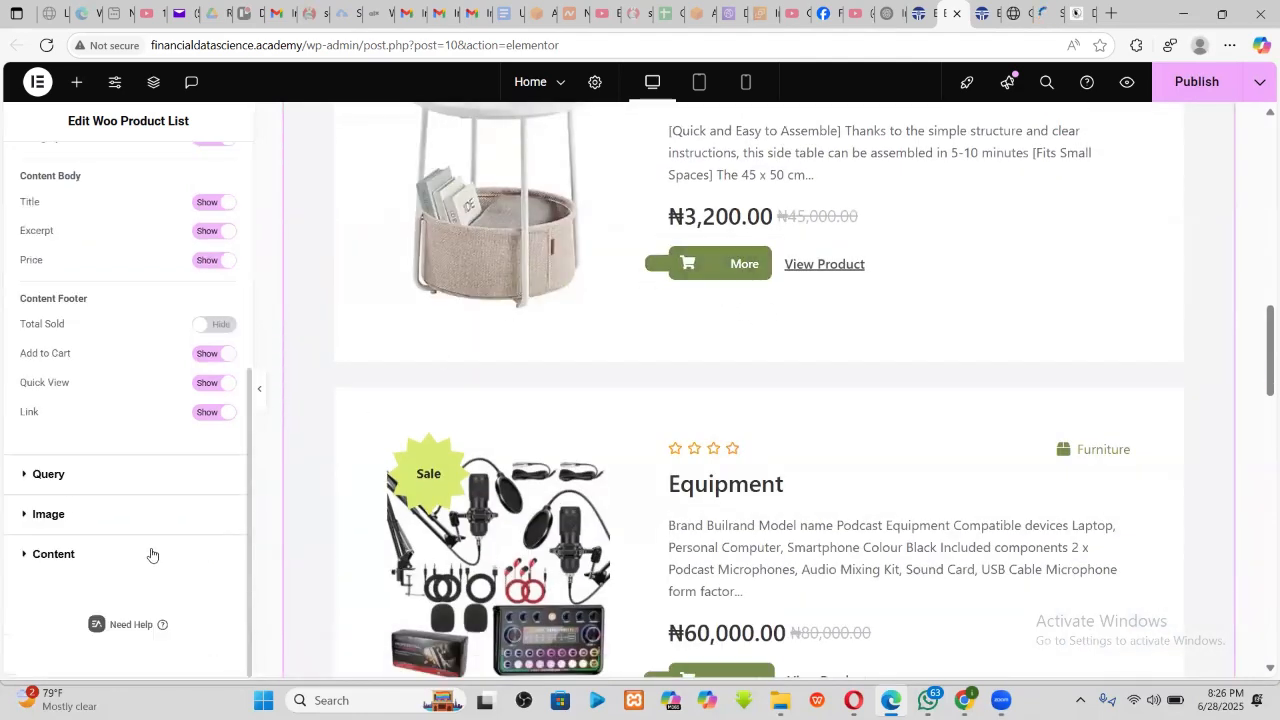
{"action": "left_click", "coordinate": [64, 474]}
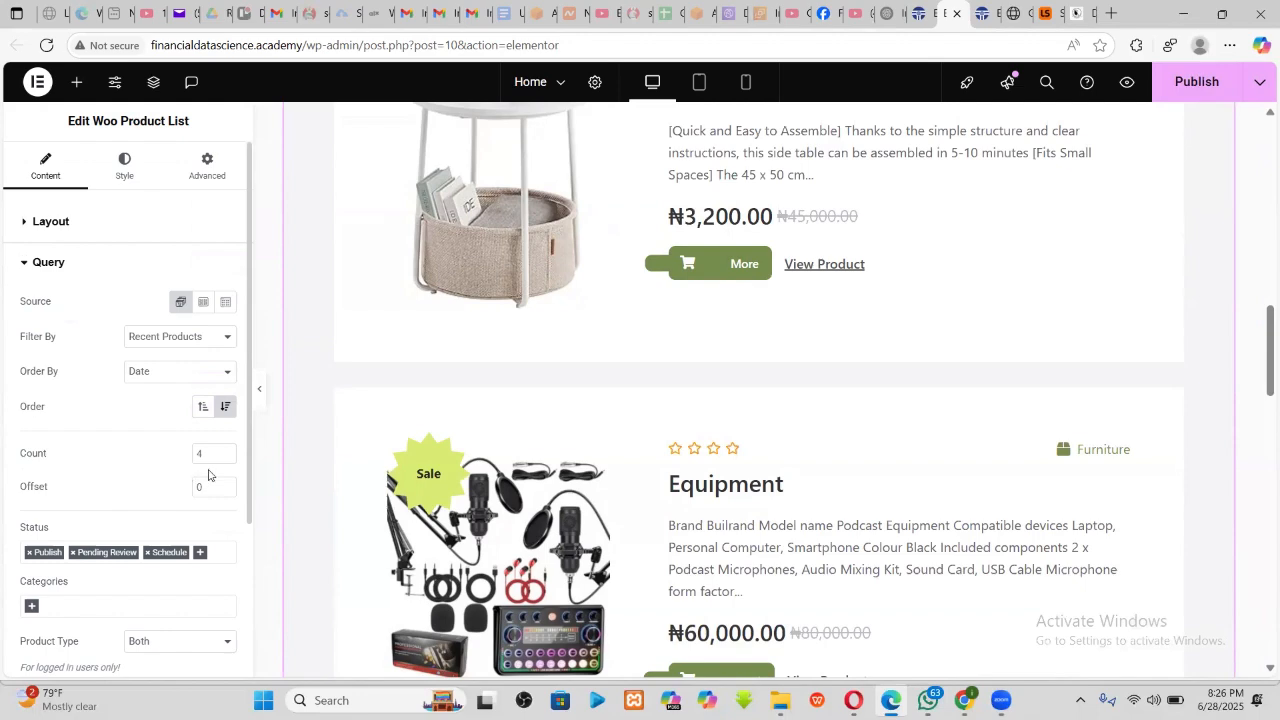
{"action": "left_click", "coordinate": [205, 407]}
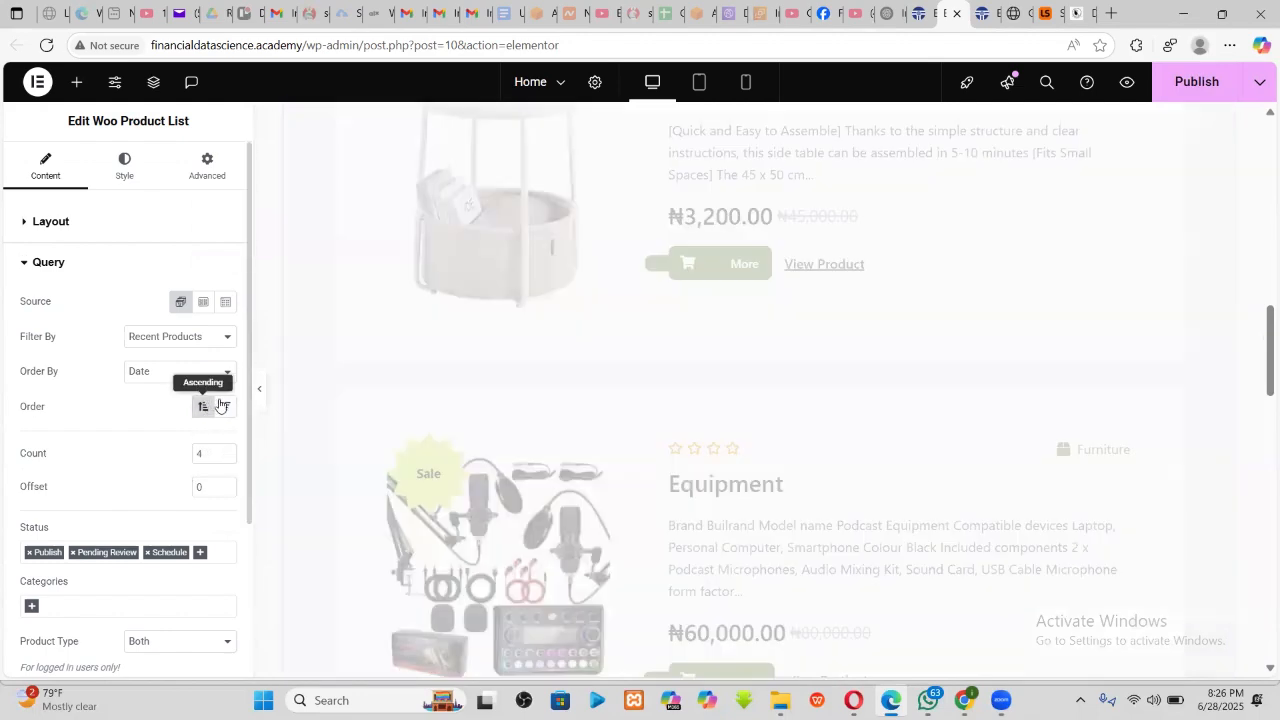
{"action": "left_click", "coordinate": [224, 408]}
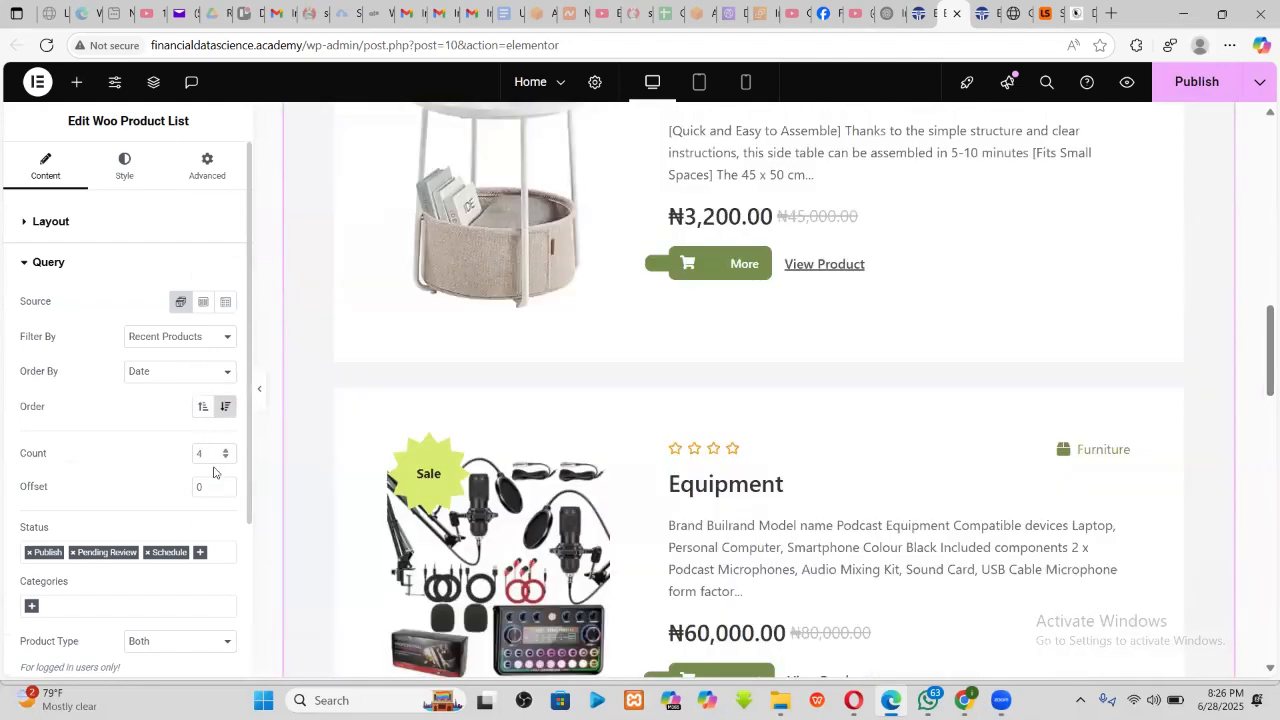
- Try a product query offset of 4, then set the offset back to 0
{"action": "double_click", "coordinate": [205, 486]}
{"action": "type", "text": "4"}
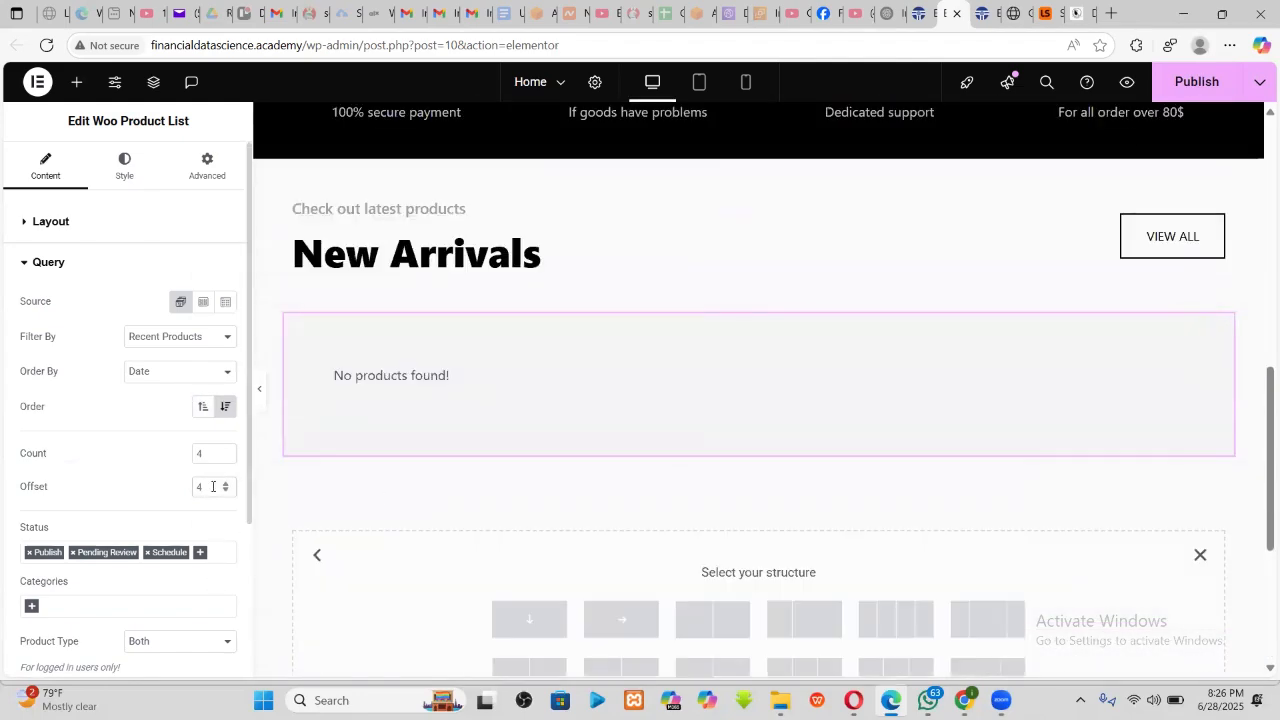
{"action": "key", "text": "ctrl+a"}
{"action": "type", "text": "0"}
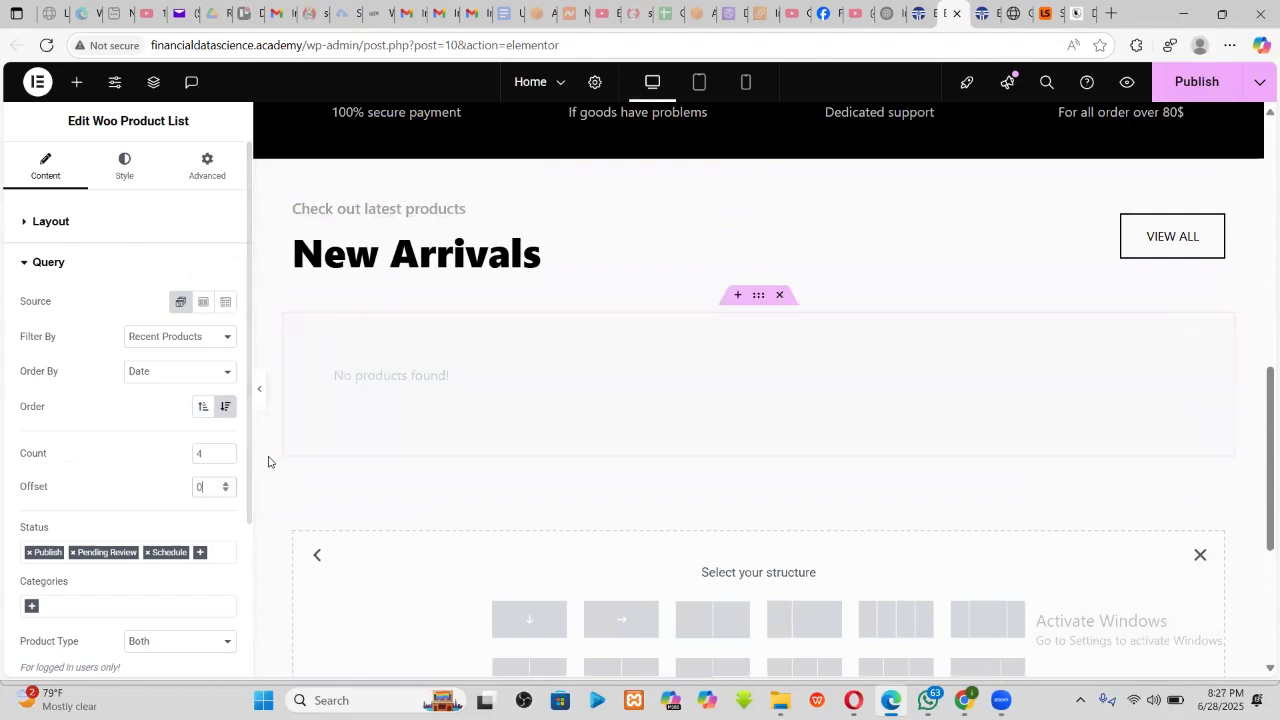
- Examine the Woo Product List's product type options, image settings, and content settings for the badge, title and excerpt
{"action": "scroll", "coordinate": [186, 463], "scroll_direction": "down", "scroll_amount": 3}
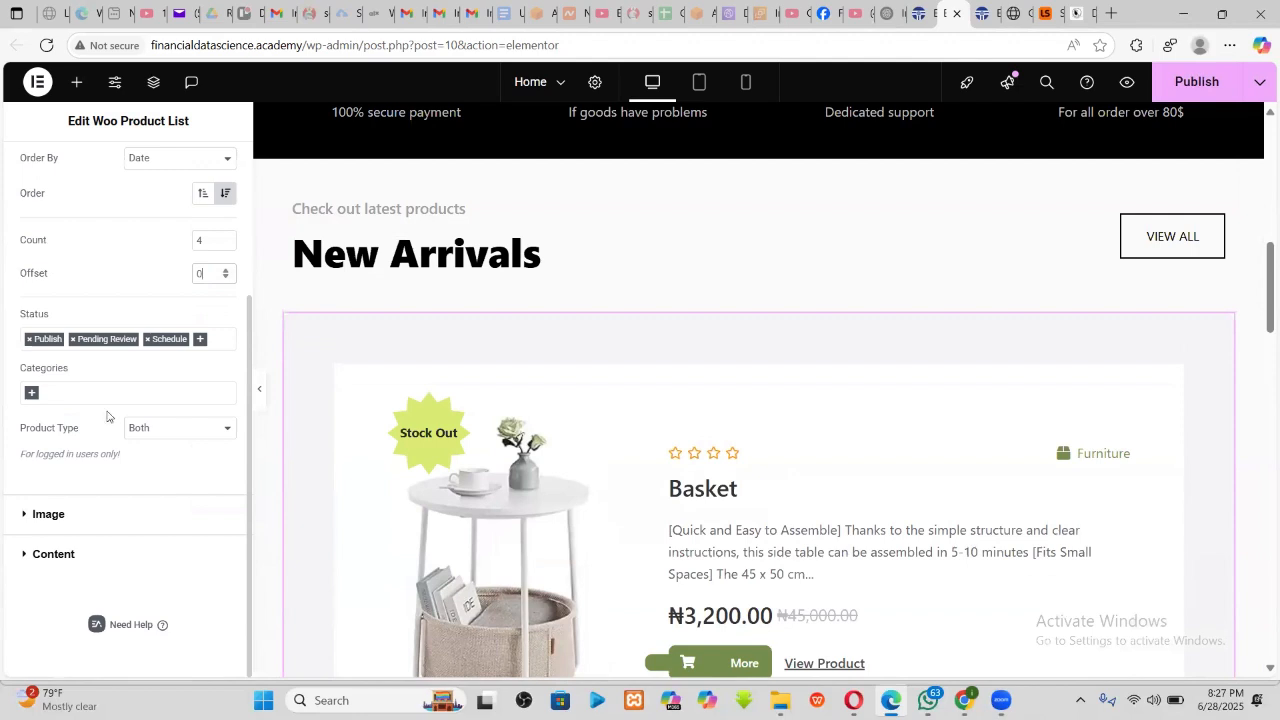
{"action": "left_click", "coordinate": [149, 428]}
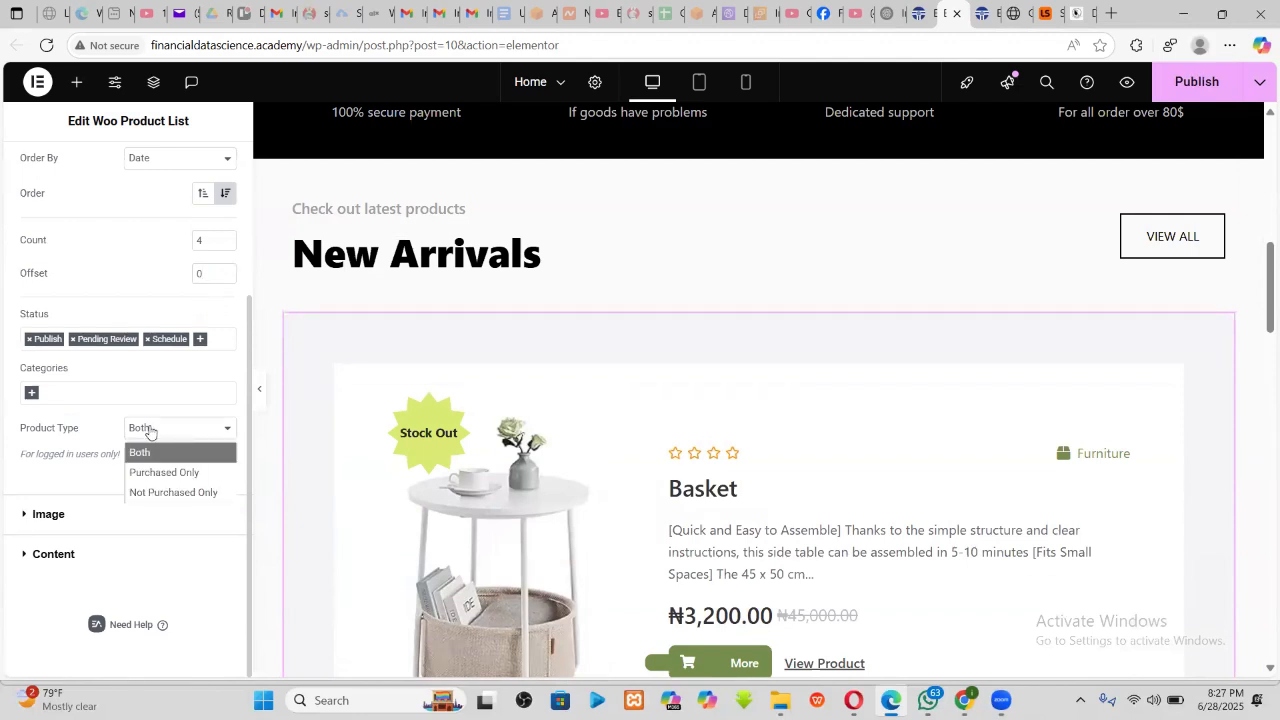
{"action": "left_click", "coordinate": [67, 514]}
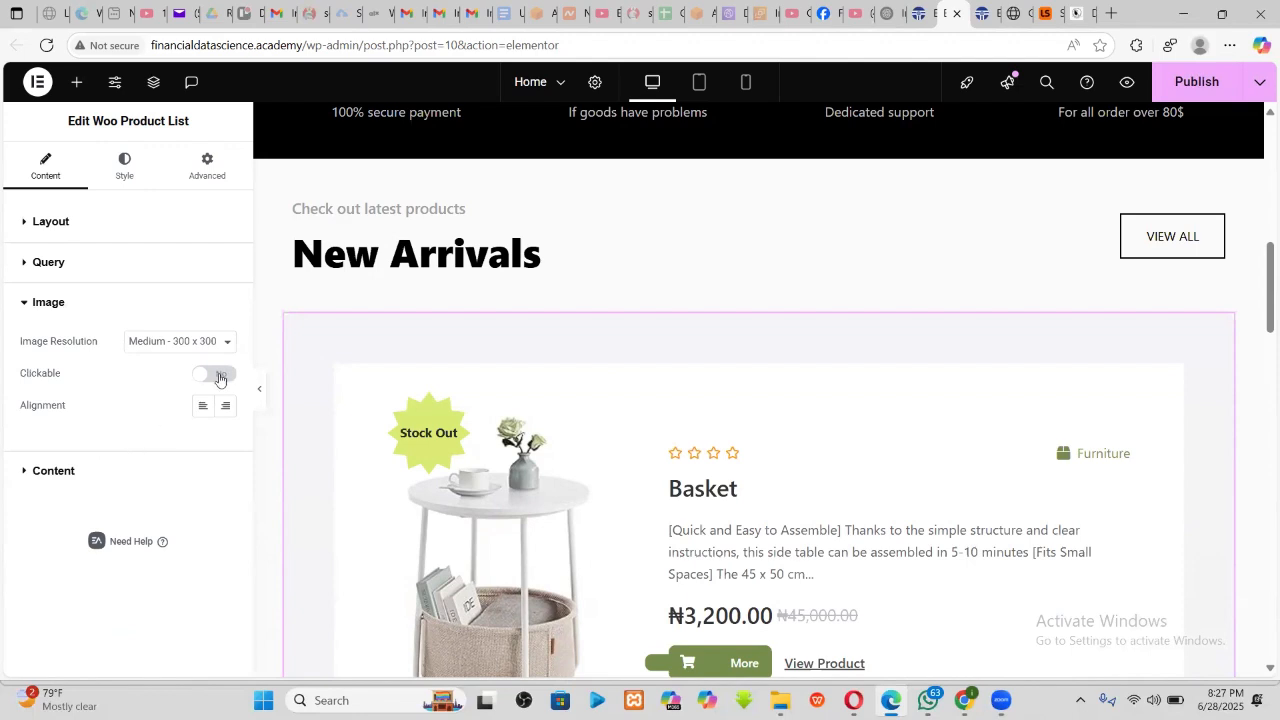
{"action": "left_click", "coordinate": [64, 472]}
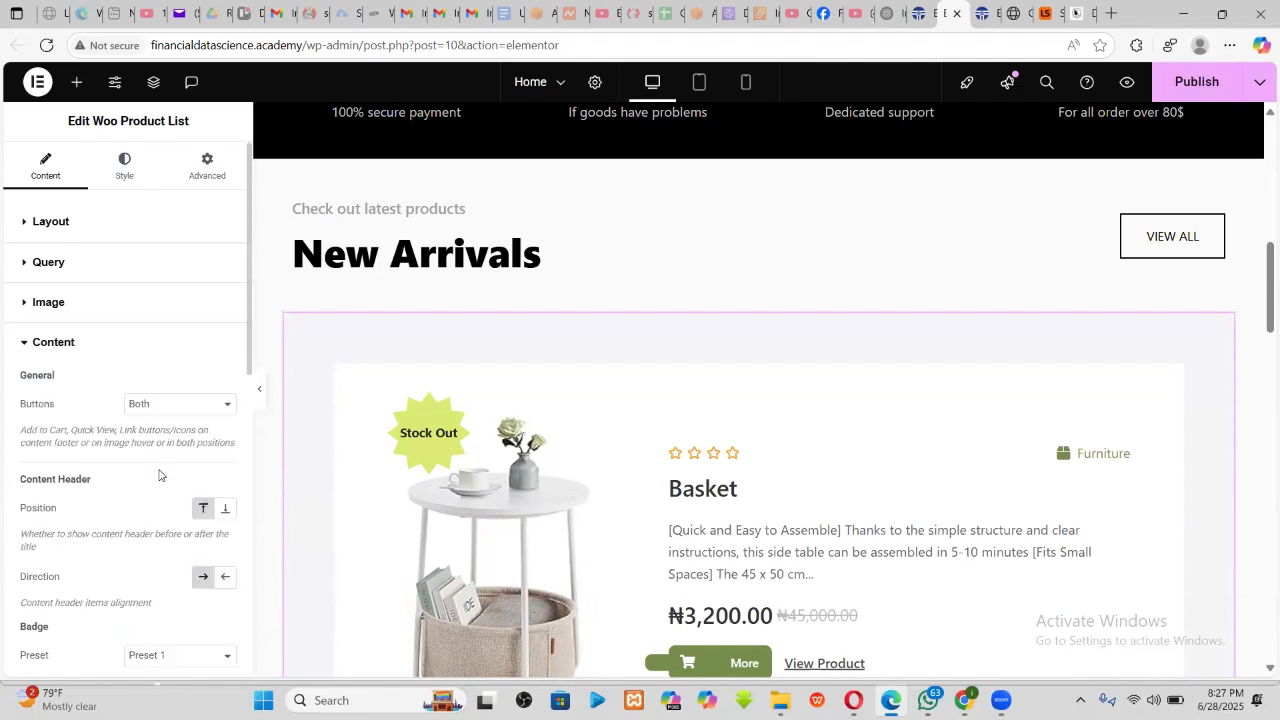
{"action": "scroll", "coordinate": [163, 481], "scroll_direction": "down", "scroll_amount": 1}
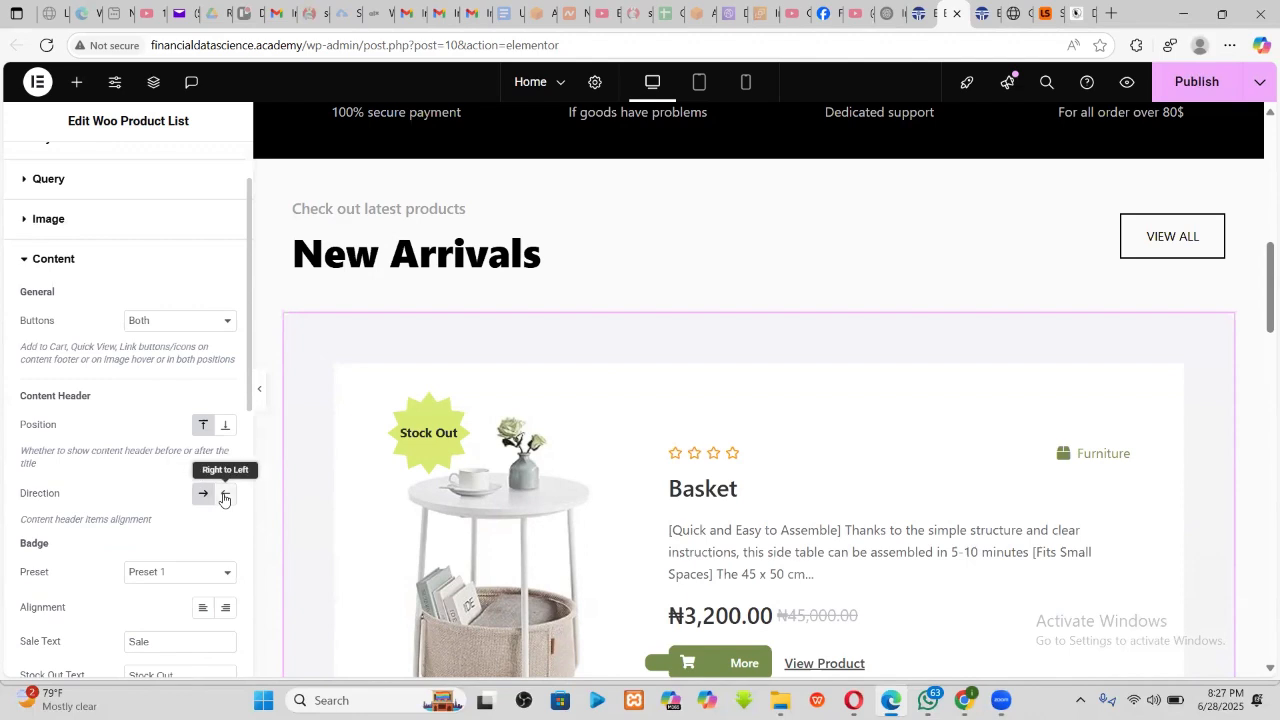
{"action": "scroll", "coordinate": [163, 528], "scroll_direction": "down", "scroll_amount": 1}
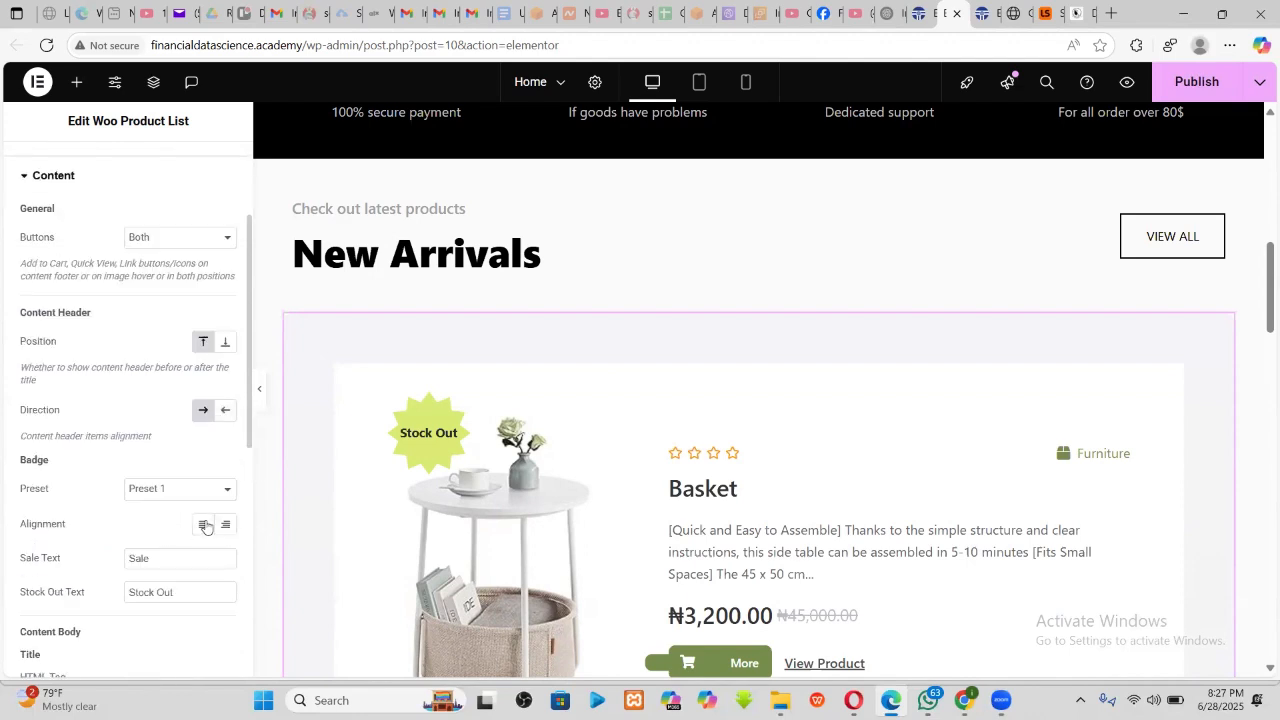
{"action": "left_click", "coordinate": [187, 489]}
{"action": "left_click", "coordinate": [148, 514]}
{"action": "scroll", "coordinate": [148, 528], "scroll_direction": "down", "scroll_amount": 2}
{"action": "scroll", "coordinate": [156, 519], "scroll_direction": "down", "scroll_amount": 2}
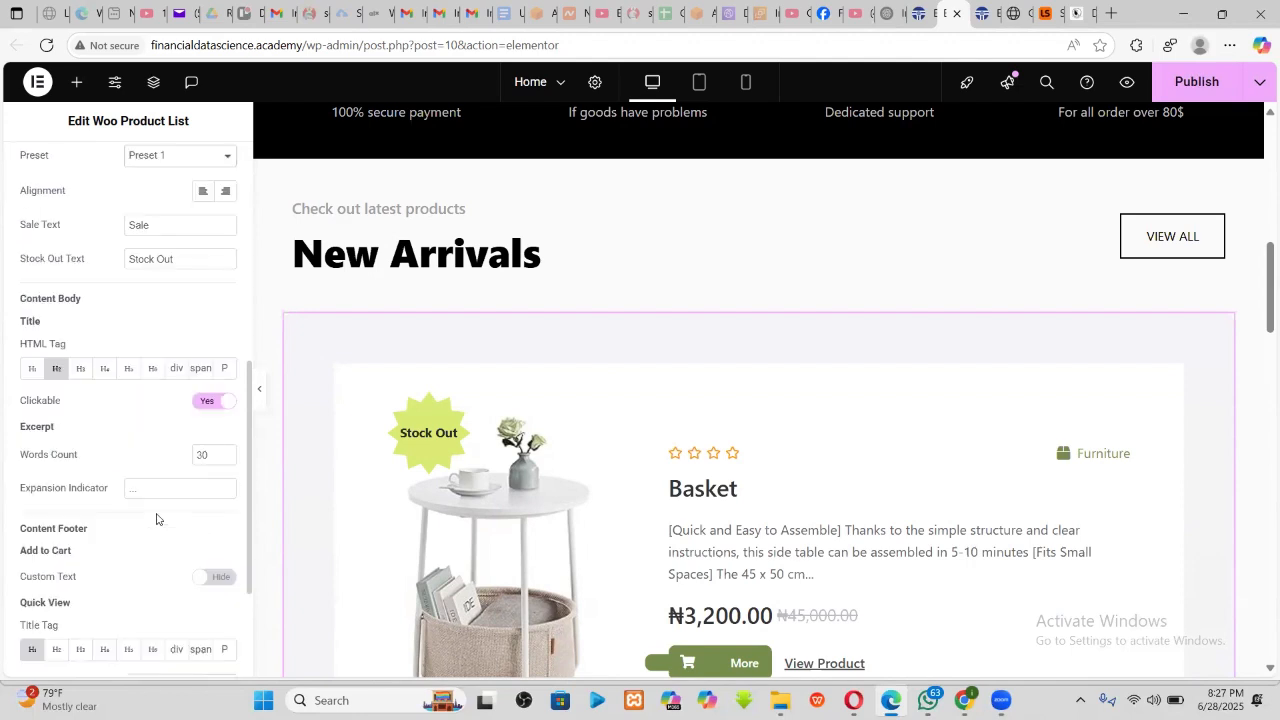
- Examine the Woo Product List's remaining content settings for the buttons, excerpt, content footer, quick view and not-found text, comparing them with the listed products
{"action": "scroll", "coordinate": [156, 519], "scroll_direction": "down", "scroll_amount": 2}
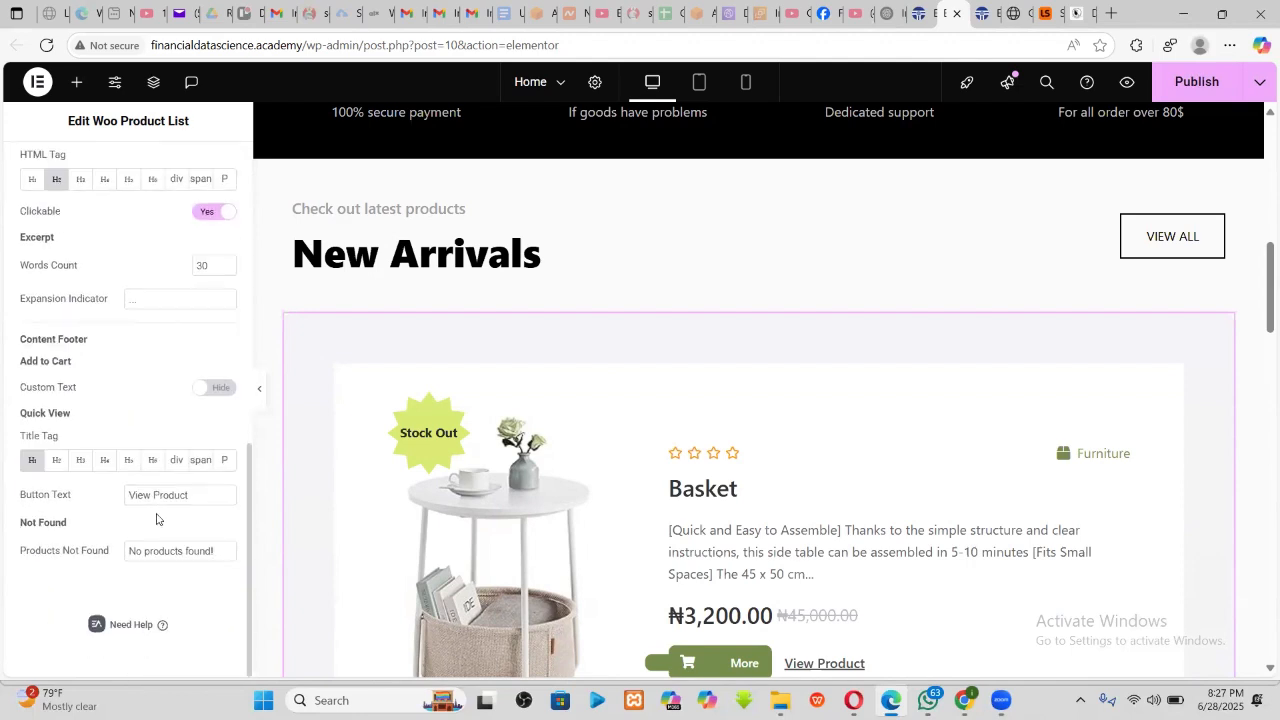
{"action": "scroll", "coordinate": [156, 519], "scroll_direction": "up", "scroll_amount": 2}
{"action": "scroll", "coordinate": [156, 519], "scroll_direction": "down", "scroll_amount": 2}
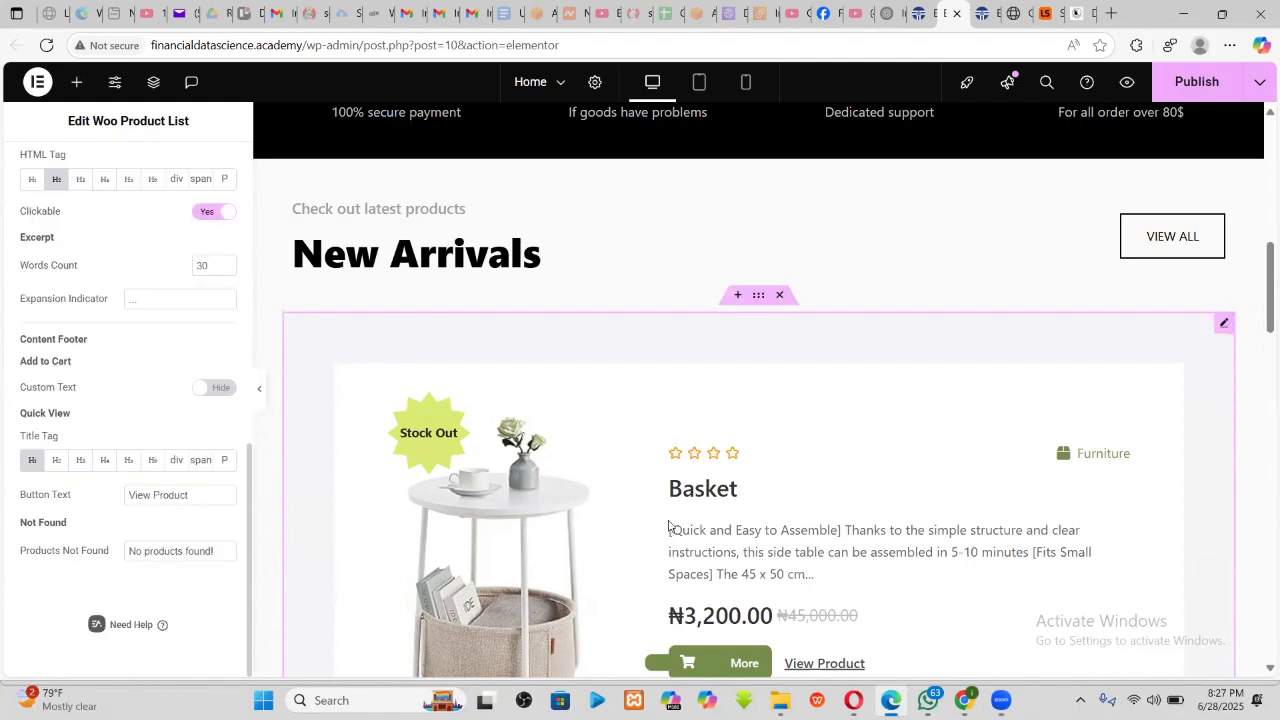
{"action": "scroll", "coordinate": [646, 520], "scroll_direction": "down", "scroll_amount": 4}
{"action": "scroll", "coordinate": [647, 520], "scroll_direction": "up", "scroll_amount": 3}
{"action": "scroll", "coordinate": [657, 514], "scroll_direction": "down", "scroll_amount": 2}
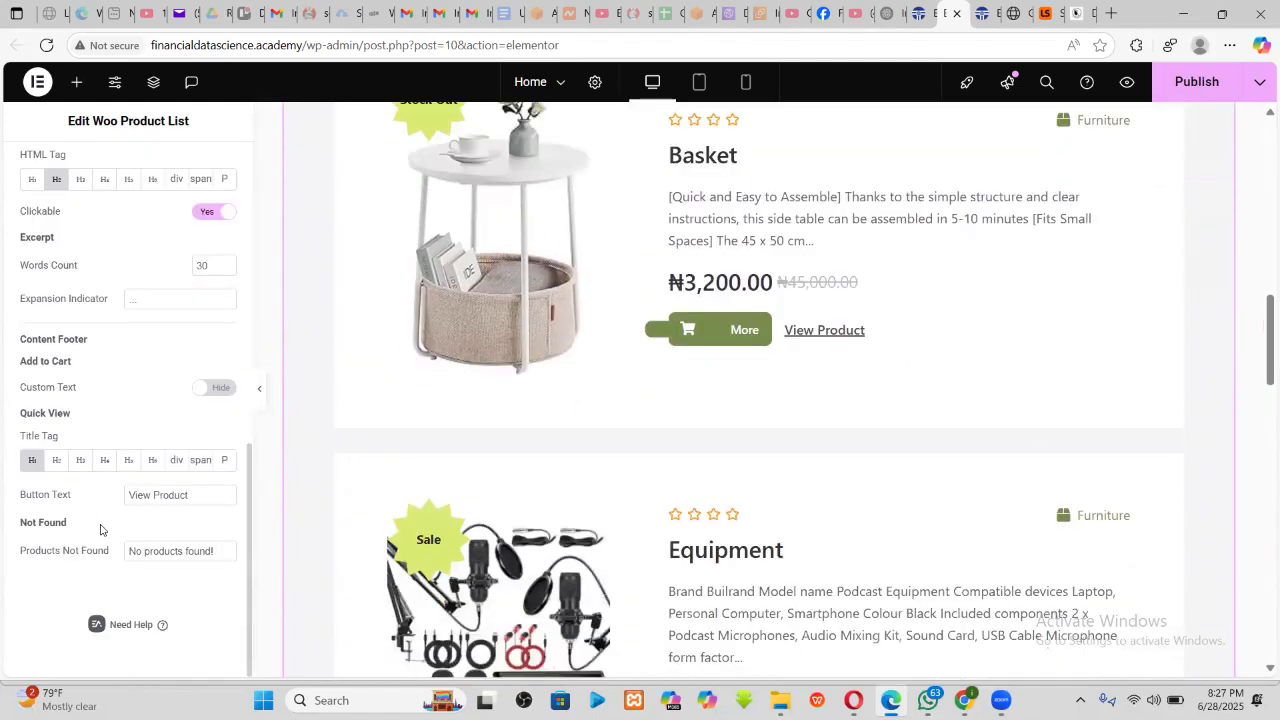
{"action": "scroll", "coordinate": [100, 530], "scroll_direction": "up", "scroll_amount": 6}
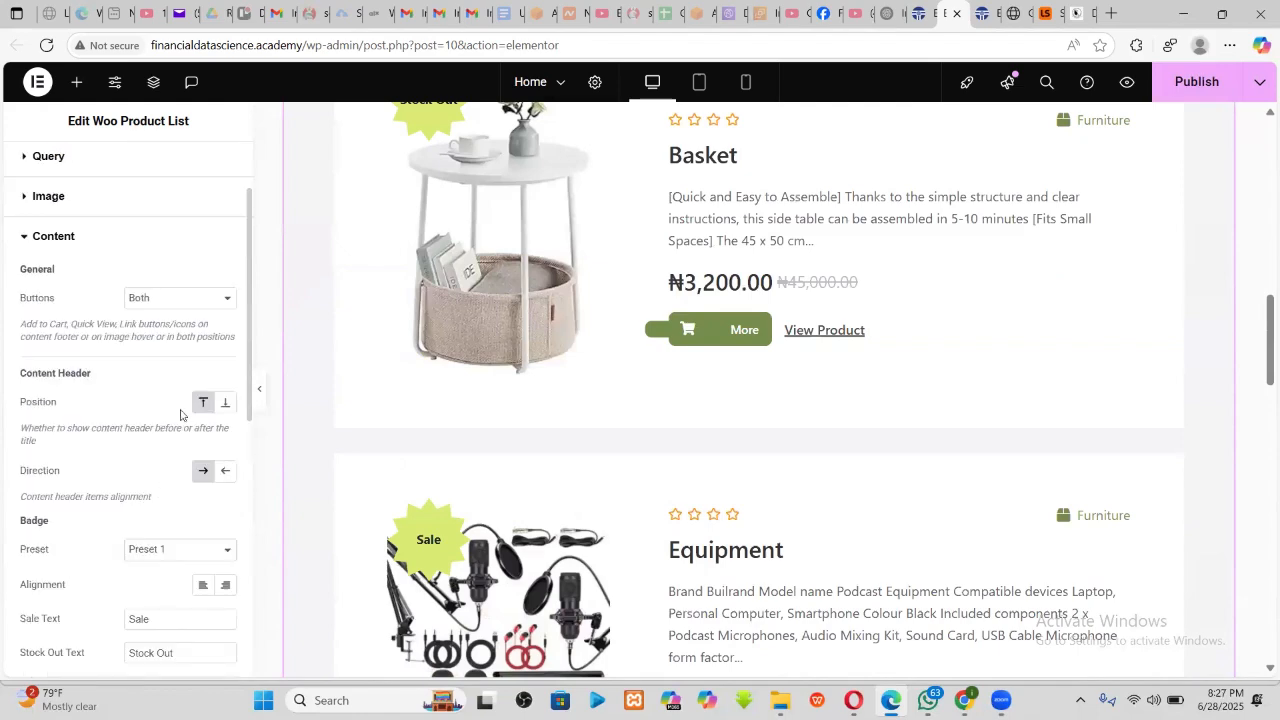
{"action": "scroll", "coordinate": [340, 399], "scroll_direction": "up", "scroll_amount": 3}
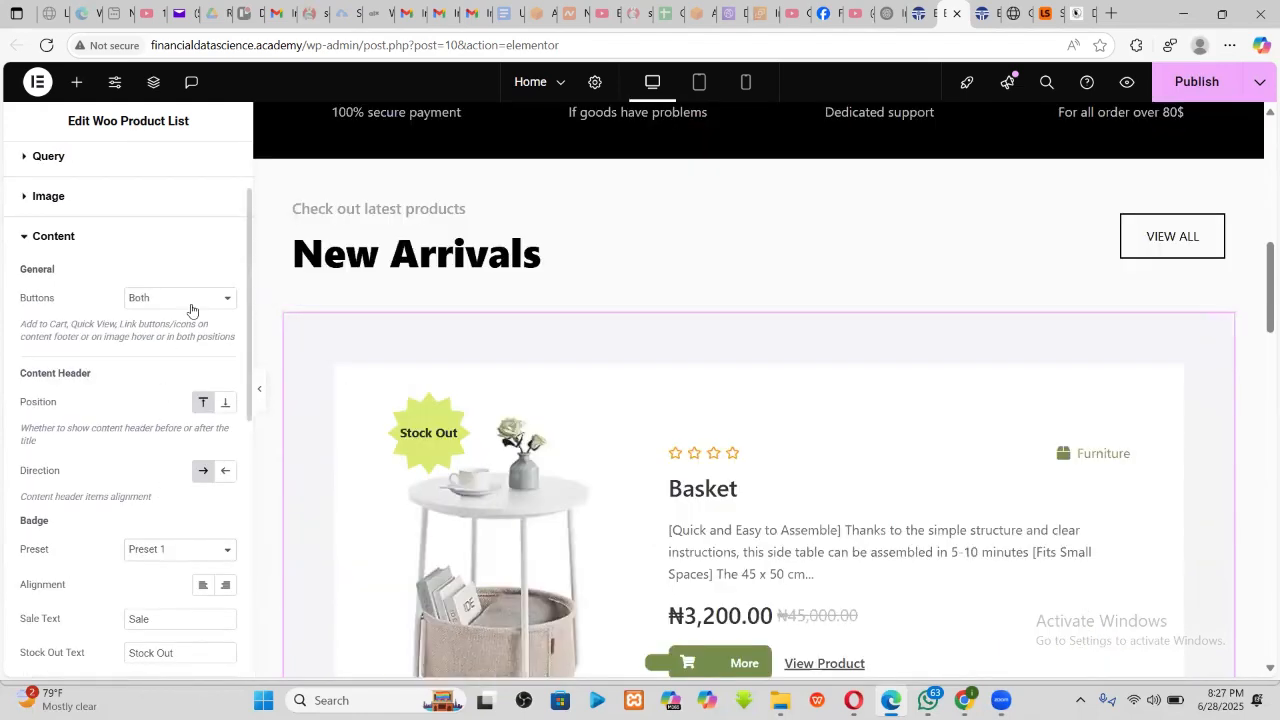
{"action": "left_click", "coordinate": [196, 306]}
{"action": "left_click", "coordinate": [194, 306]}
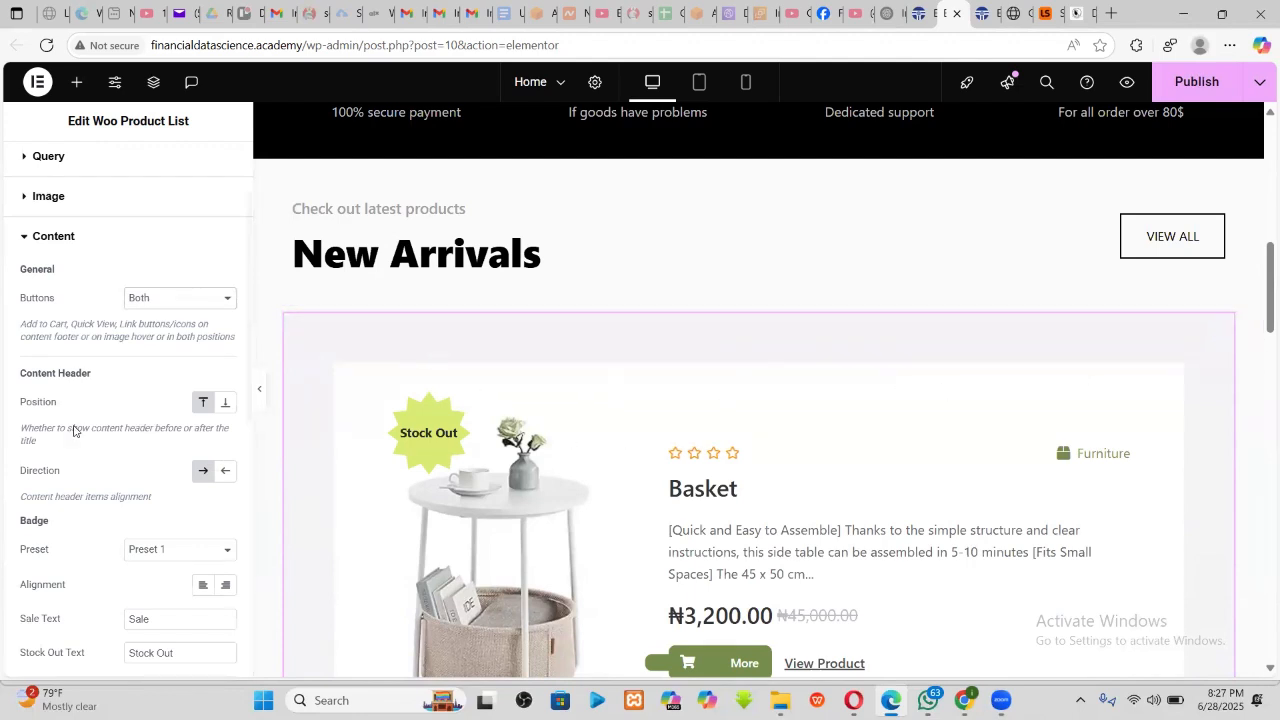
{"action": "scroll", "coordinate": [74, 428], "scroll_direction": "down", "scroll_amount": 5}
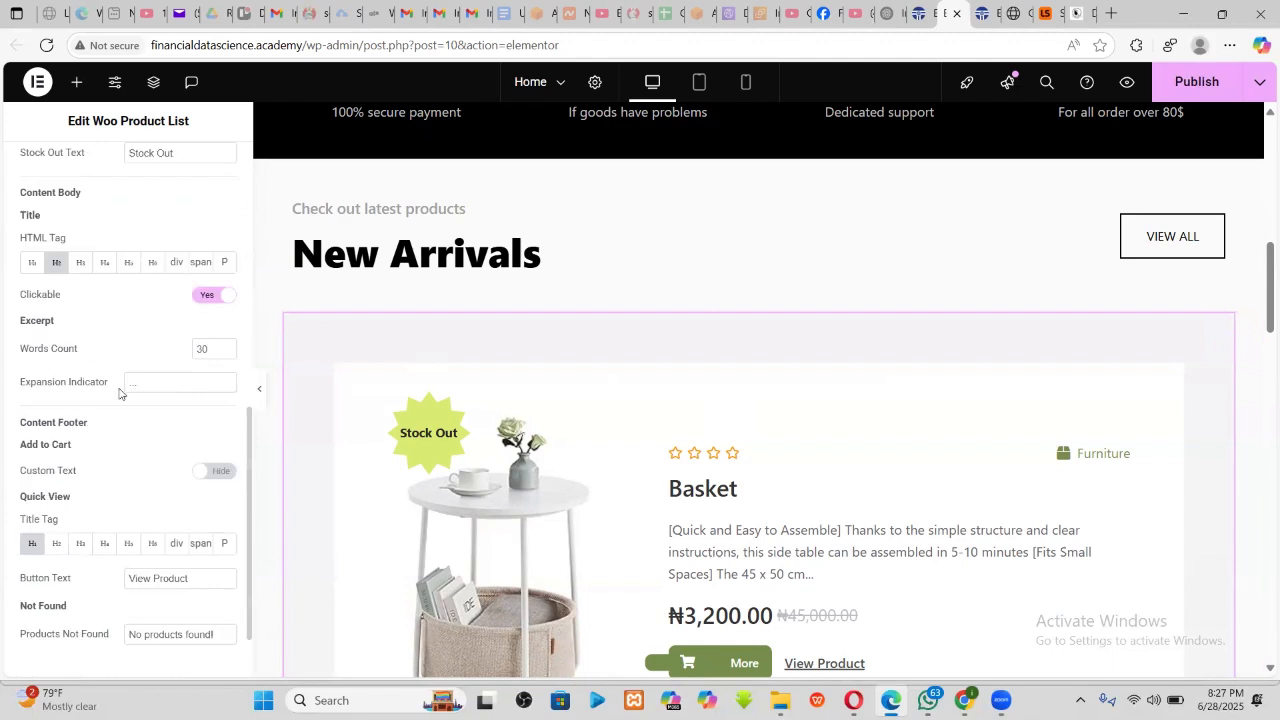
{"action": "scroll", "coordinate": [80, 447], "scroll_direction": "down", "scroll_amount": 1}
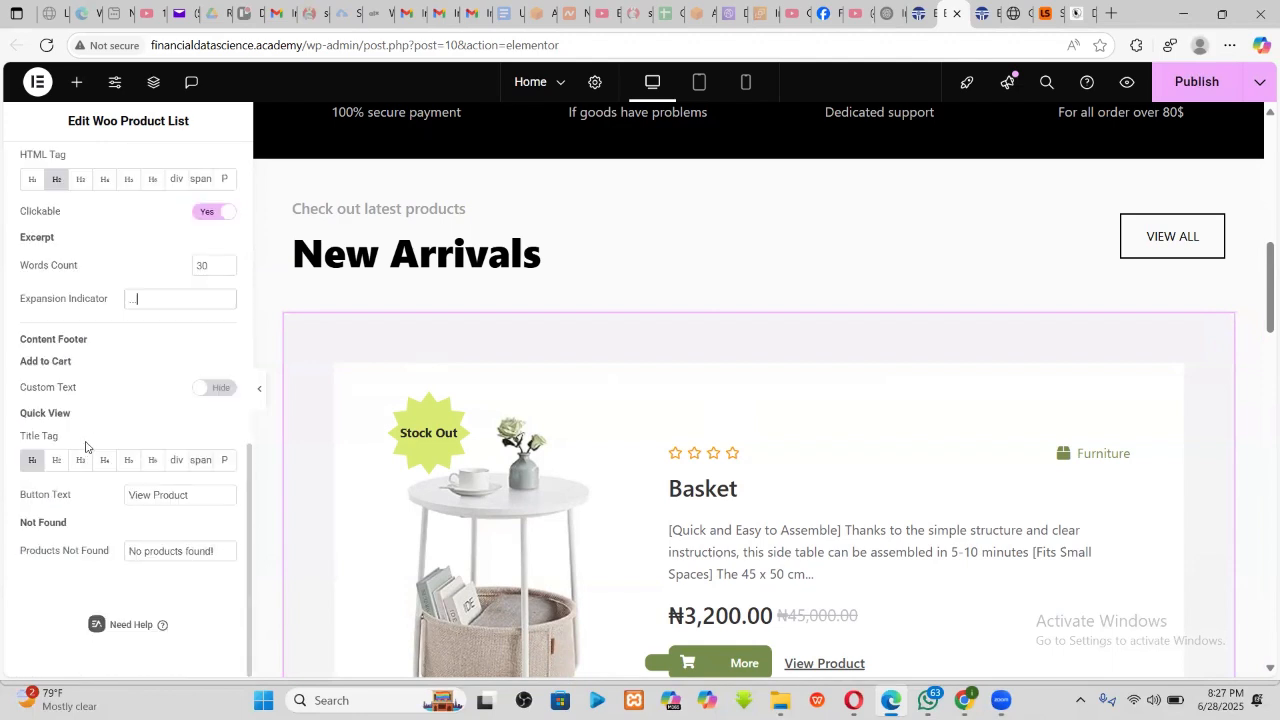
{"action": "scroll", "coordinate": [114, 557], "scroll_direction": "up", "scroll_amount": 10}
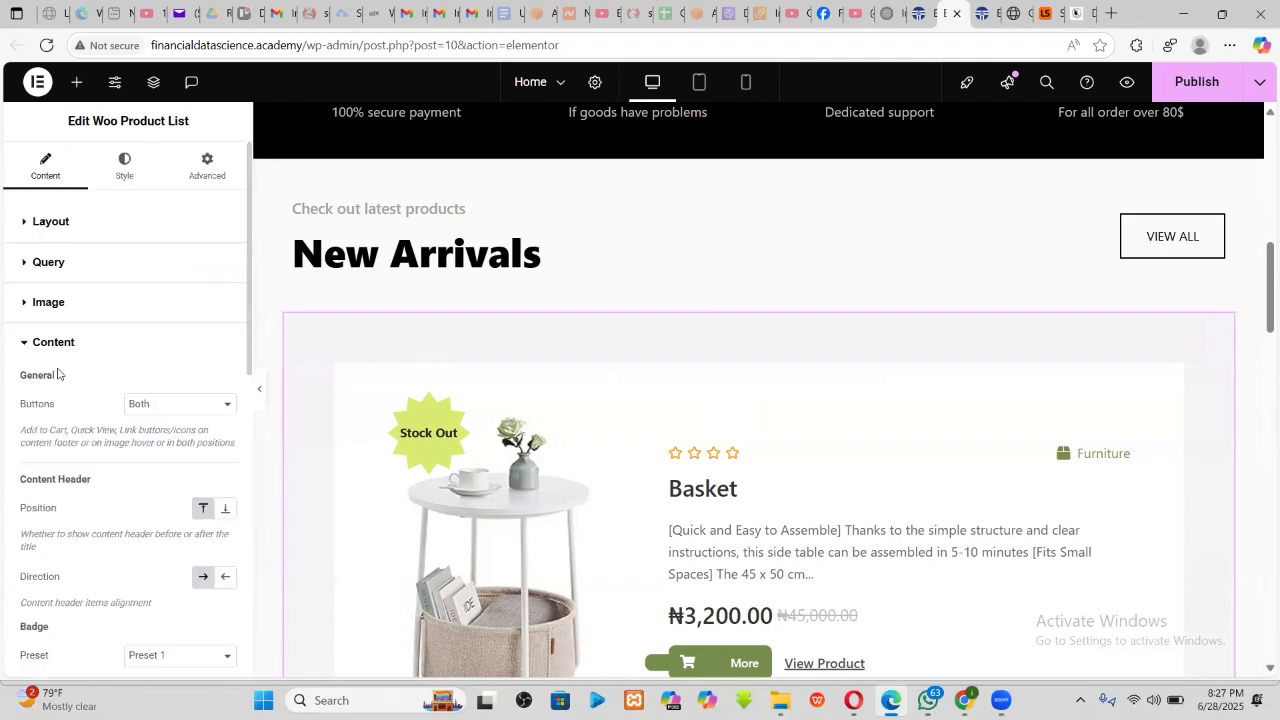
- Try the second and third layout presets on the Woo Product List, then restore the first preset
{"action": "left_click", "coordinate": [36, 222]}
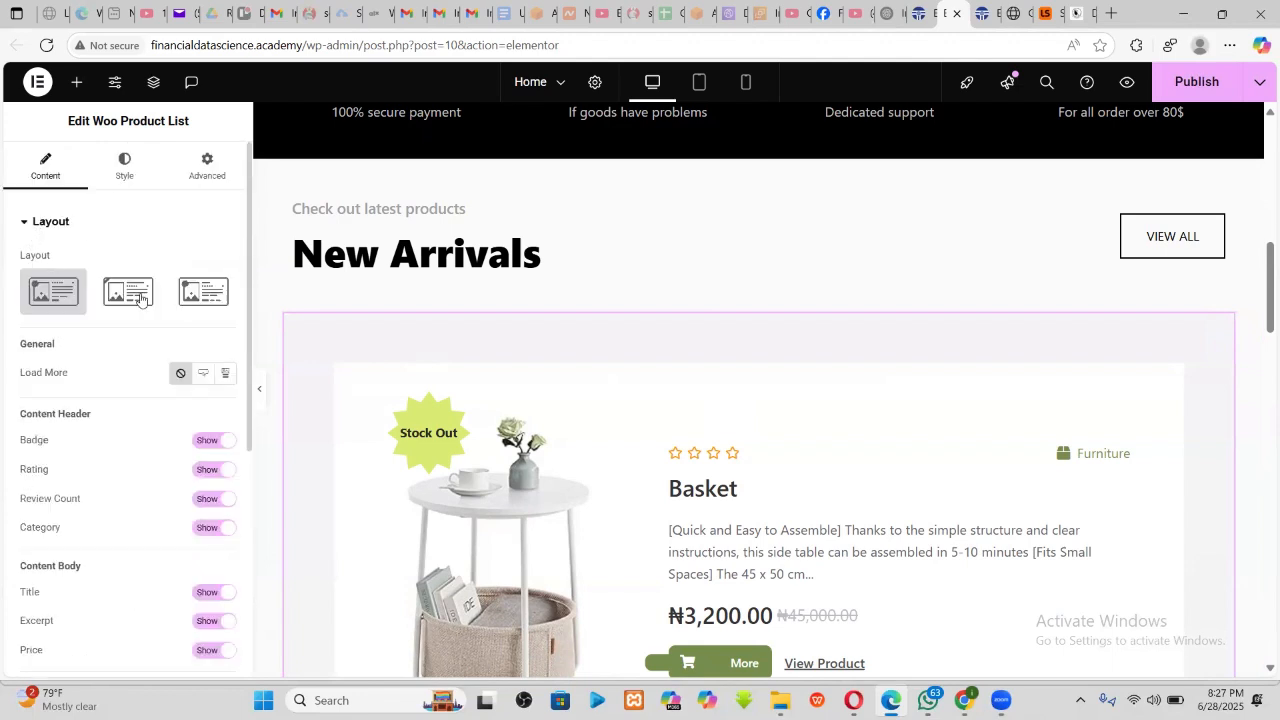
{"action": "left_click", "coordinate": [145, 304]}
{"action": "left_click", "coordinate": [200, 305]}
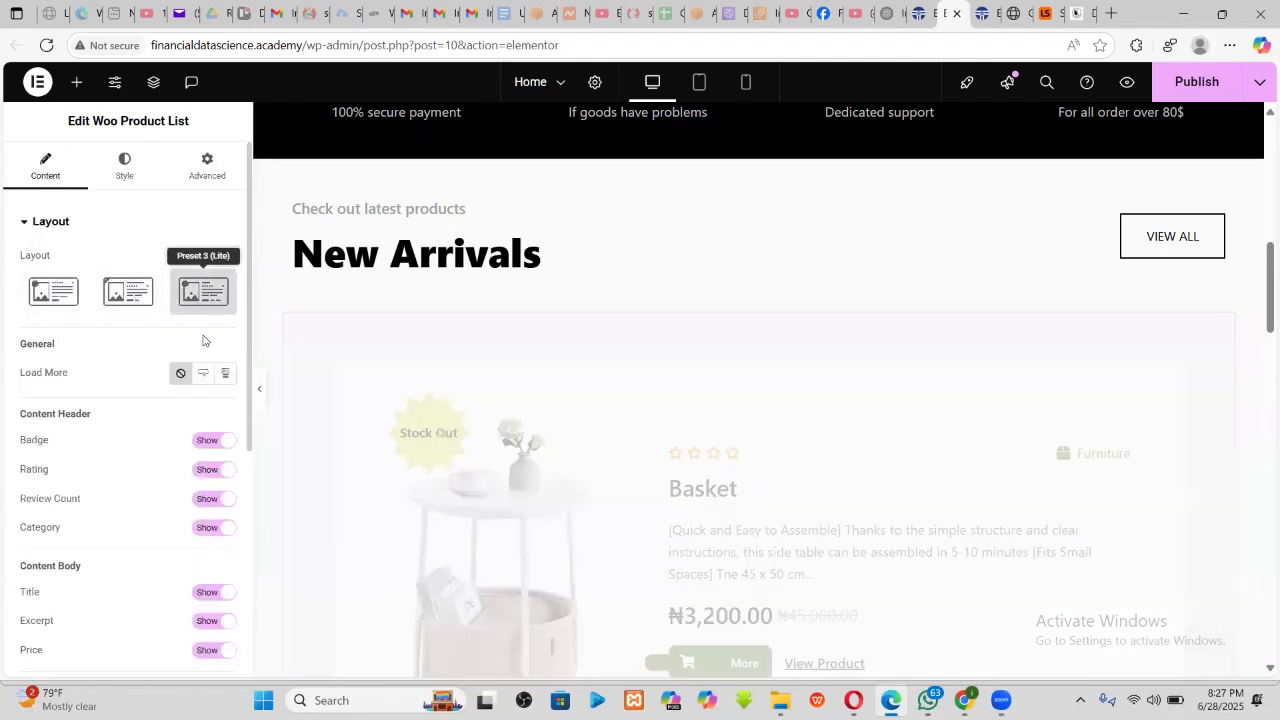
{"action": "left_click", "coordinate": [58, 297]}
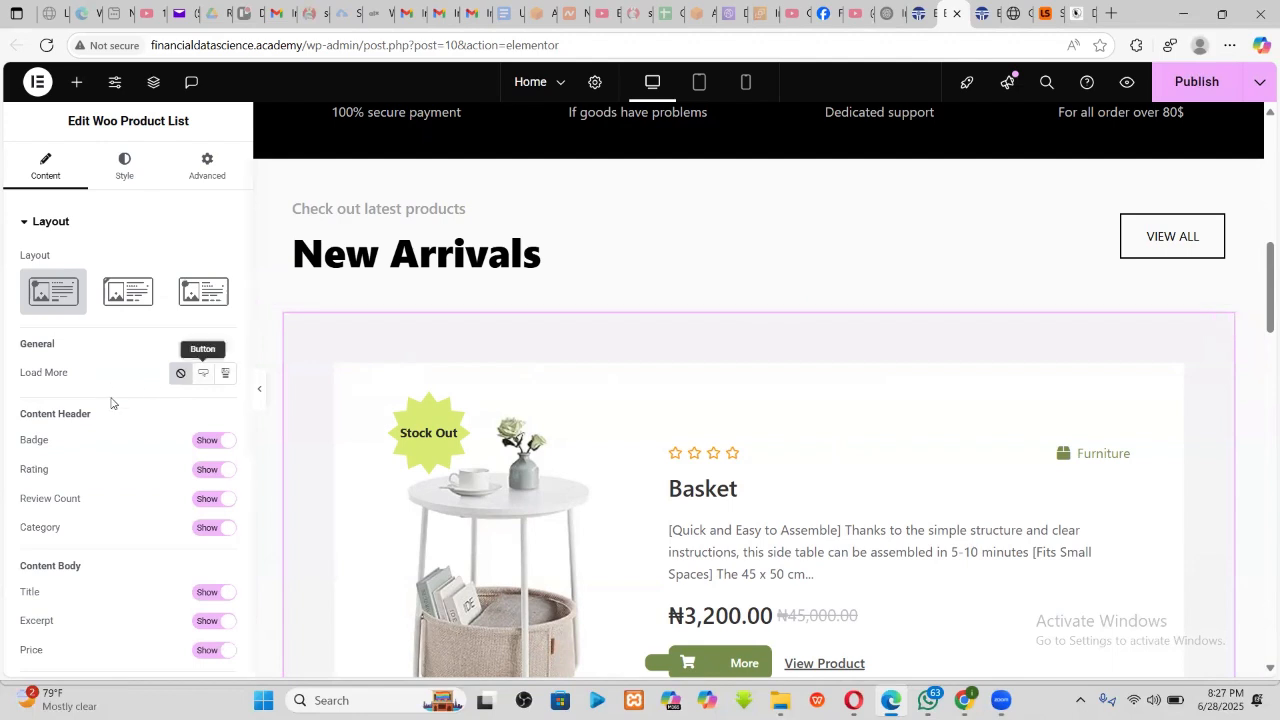
- Examine the Woo Product List's container and item style settings and its layout visibility options
{"action": "left_click", "coordinate": [120, 166]}
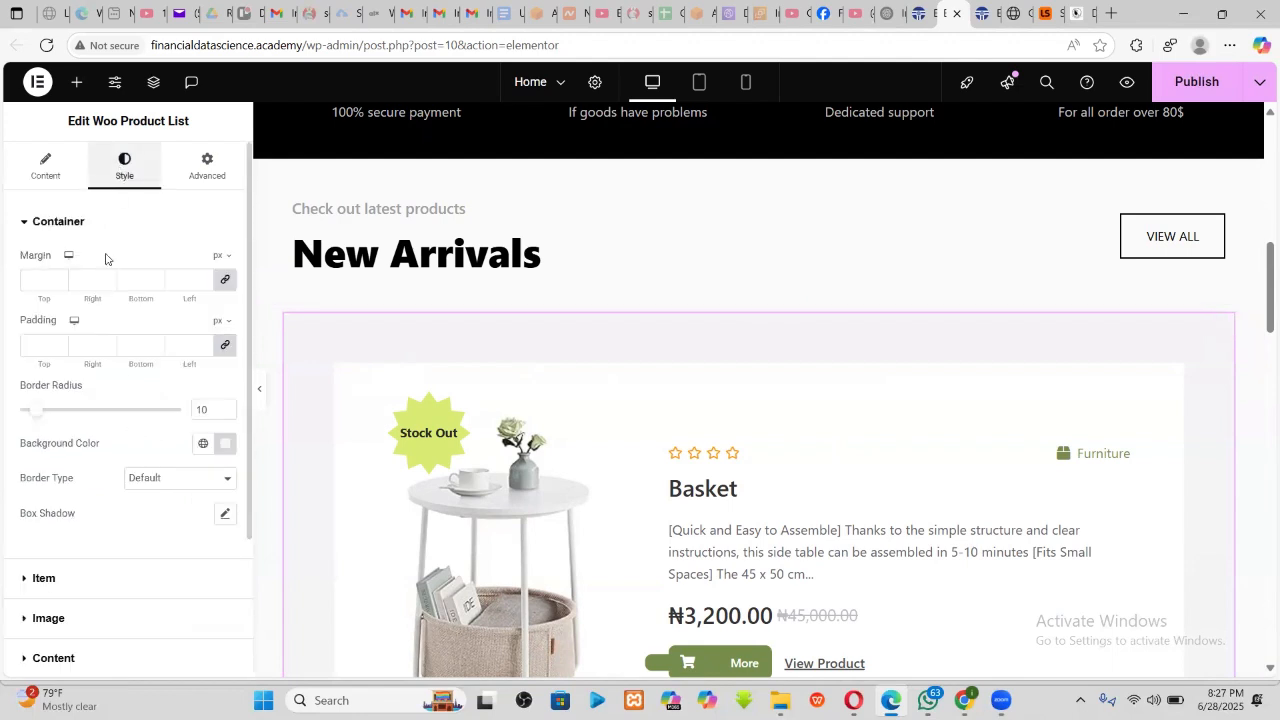
{"action": "scroll", "coordinate": [95, 510], "scroll_direction": "down", "scroll_amount": 2}
{"action": "left_click", "coordinate": [40, 414]}
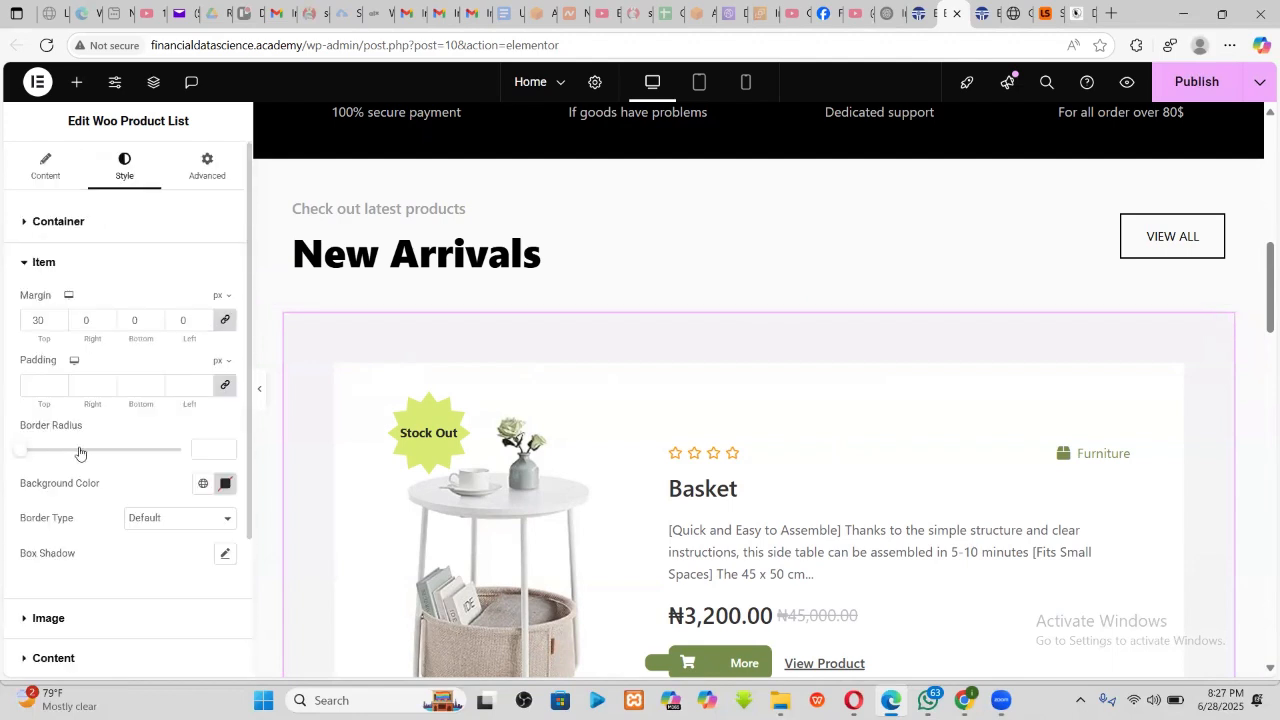
{"action": "scroll", "coordinate": [85, 456], "scroll_direction": "down", "scroll_amount": 3}
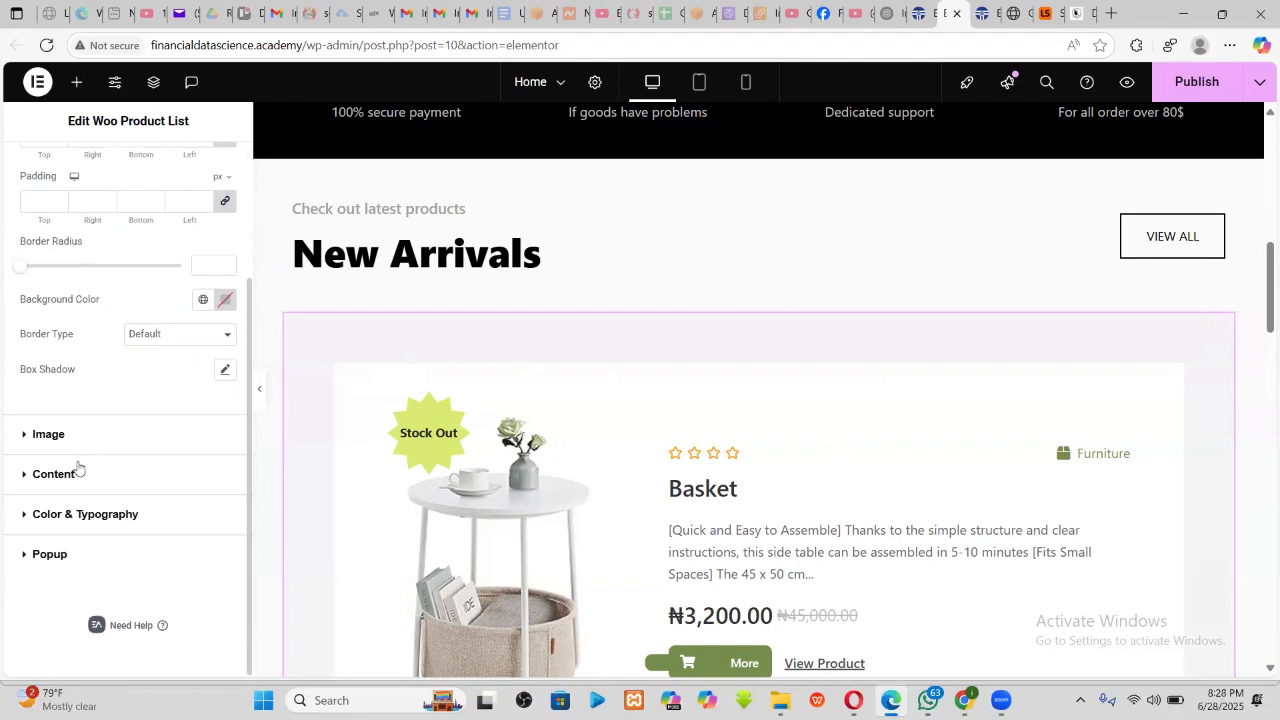
{"action": "scroll", "coordinate": [30, 261], "scroll_direction": "up", "scroll_amount": 2}
{"action": "left_click", "coordinate": [38, 178]}
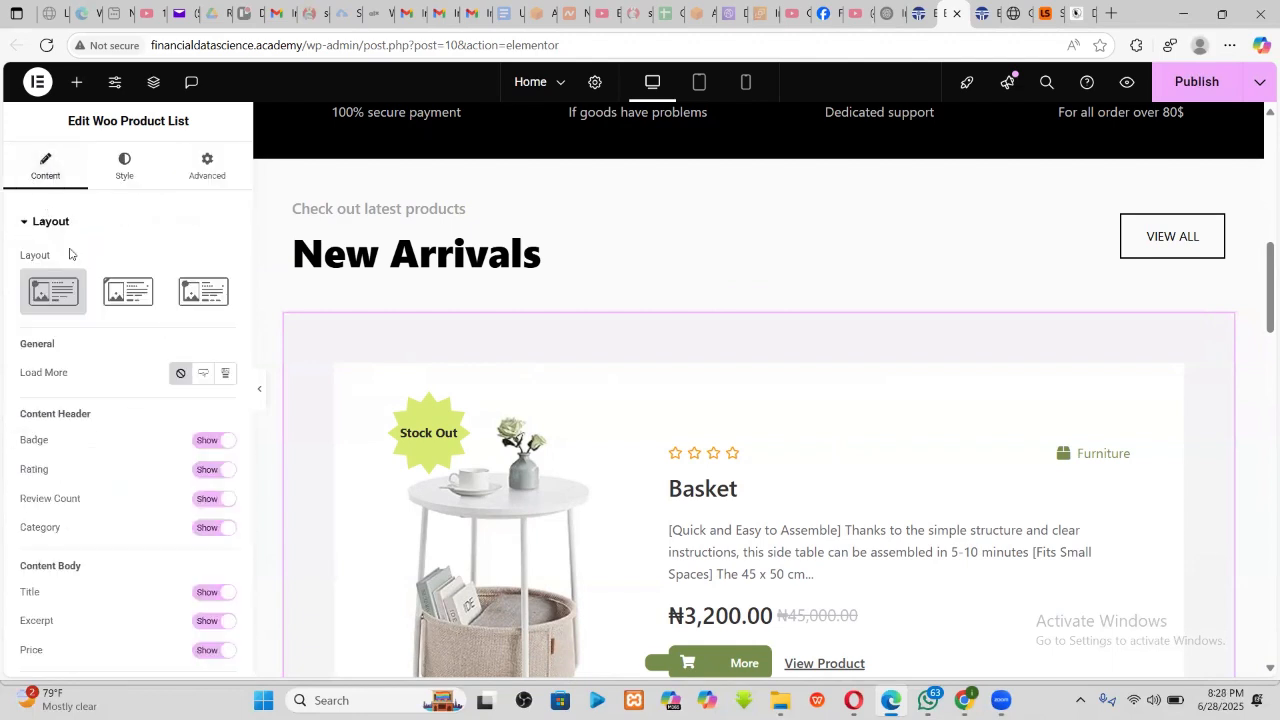
{"action": "scroll", "coordinate": [102, 362], "scroll_direction": "down", "scroll_amount": 3}
{"action": "scroll", "coordinate": [1174, 543], "scroll_direction": "up", "scroll_amount": 3}
{"action": "scroll", "coordinate": [1187, 477], "scroll_direction": "down", "scroll_amount": 4}
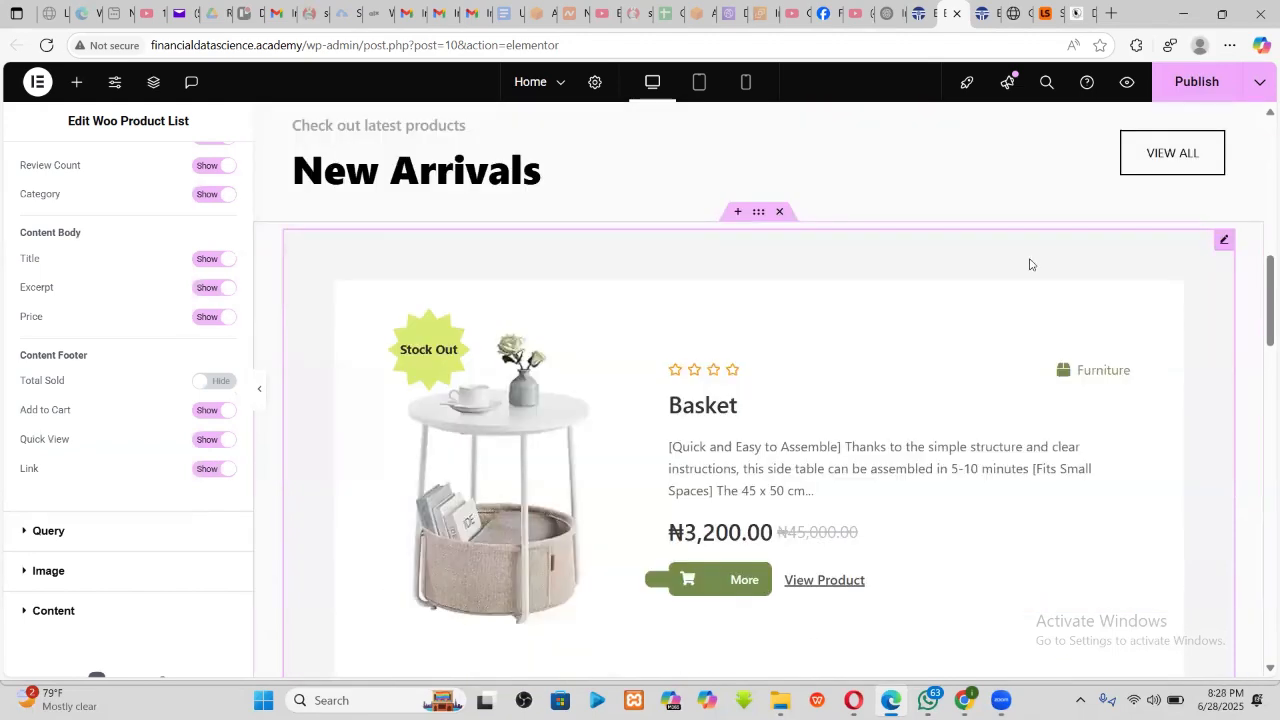
- Delete the Woo Product List from the New Arrivals section and search the widgets for "pro", clearing the search again
{"action": "key", "text": "Delete"}
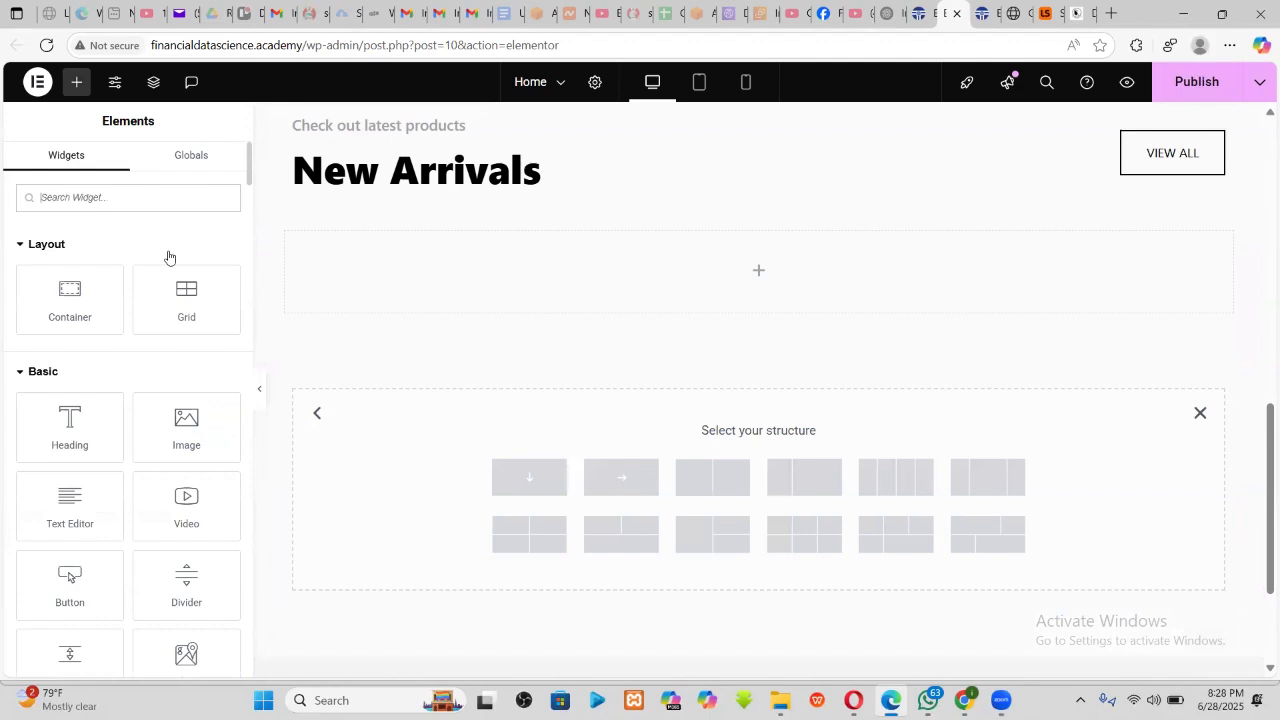
{"action": "type", "text": "pro"}
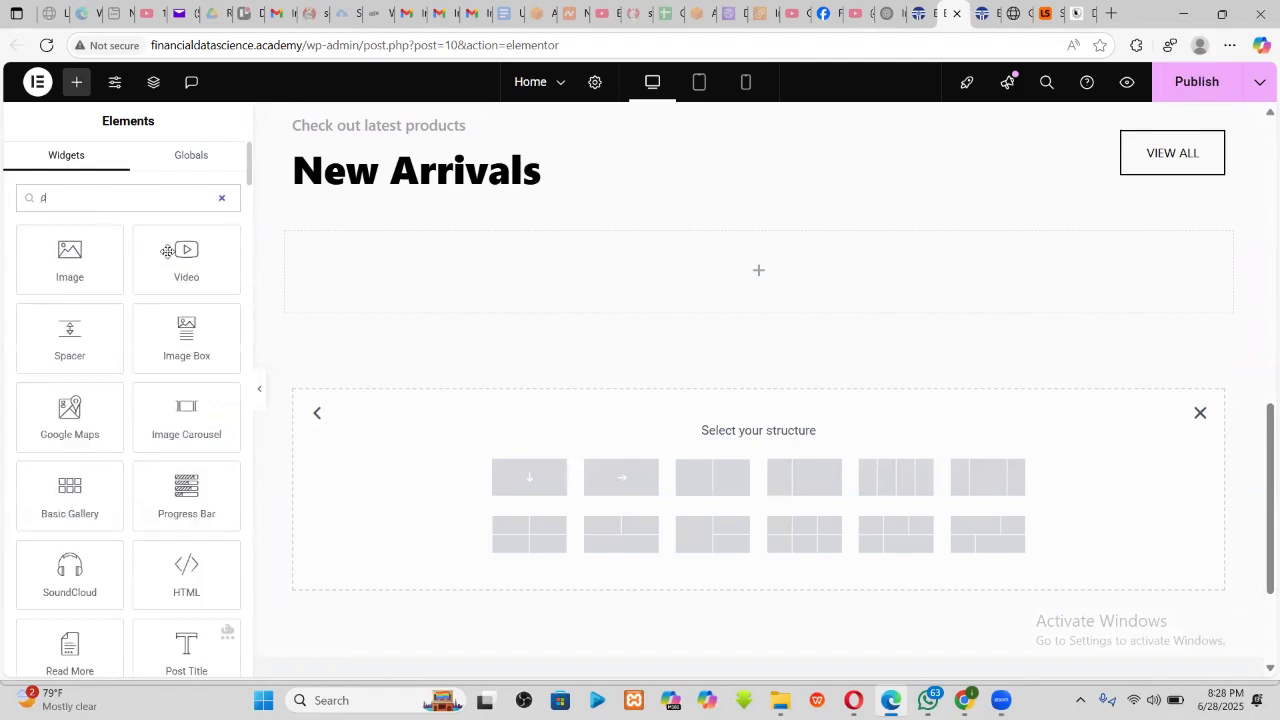
{"action": "key", "text": "BackSpace"}
{"action": "key", "text": "BackSpace"}
{"action": "key", "text": "BackSpace"}
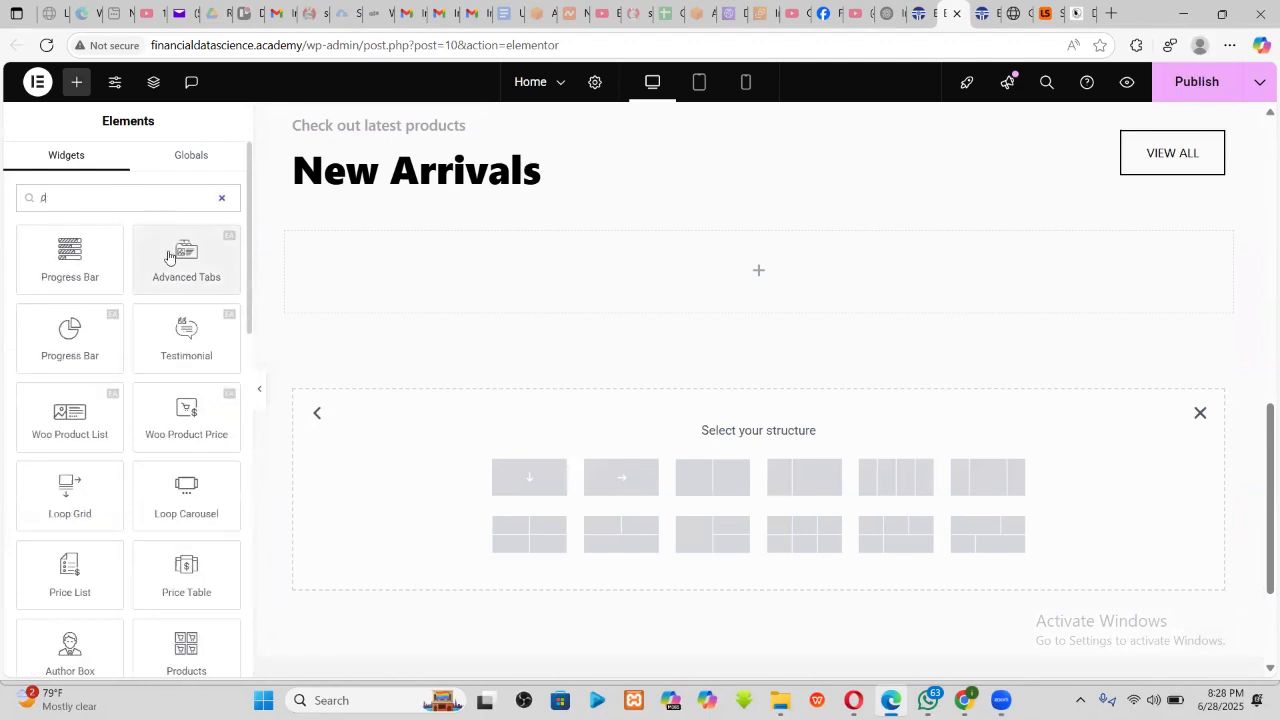
- Search the widgets for "sho" and look through the shop widgets for a replacement product display
{"action": "type", "text": "sho"}
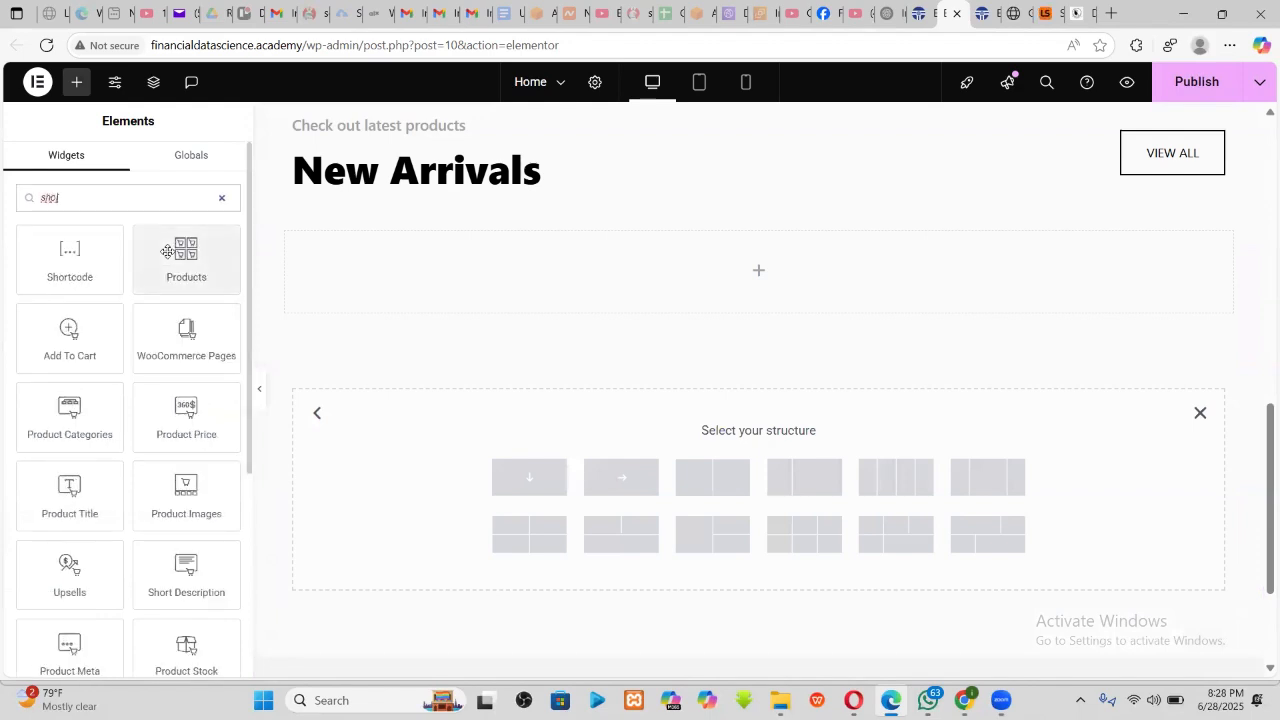
{"action": "scroll", "coordinate": [143, 391], "scroll_direction": "down", "scroll_amount": 3}
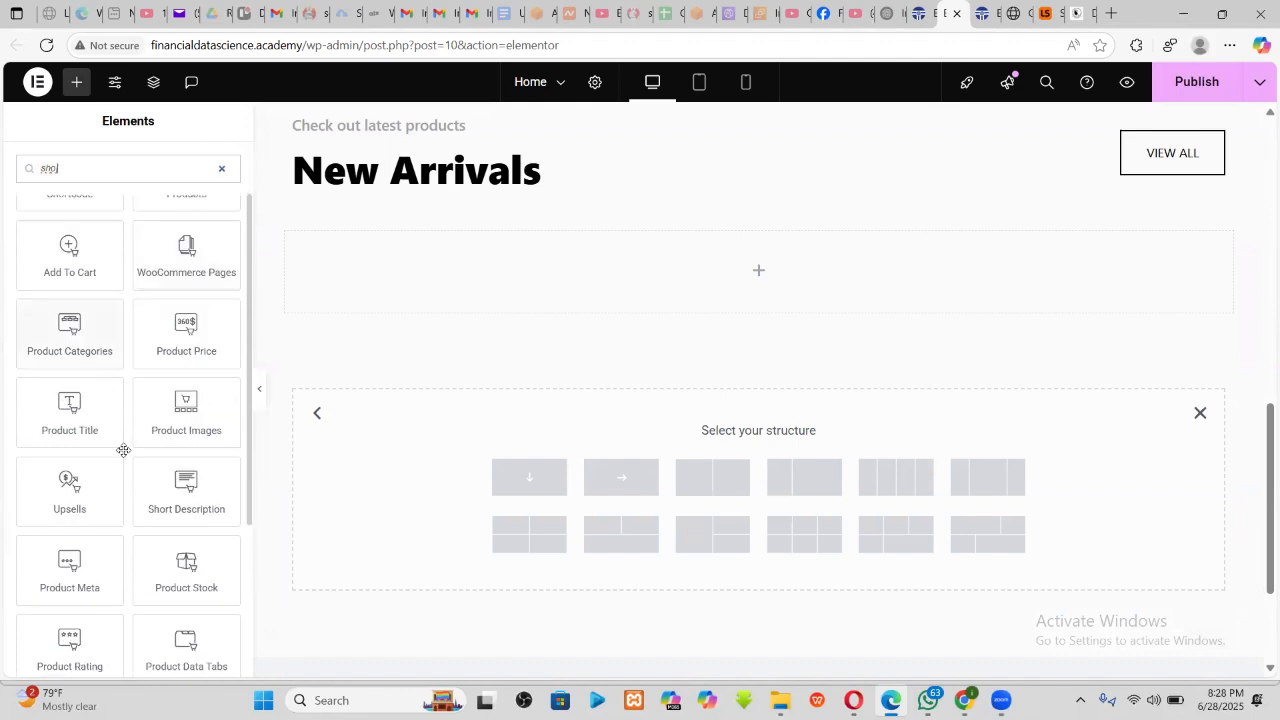
{"action": "scroll", "coordinate": [220, 491], "scroll_direction": "down", "scroll_amount": 1}
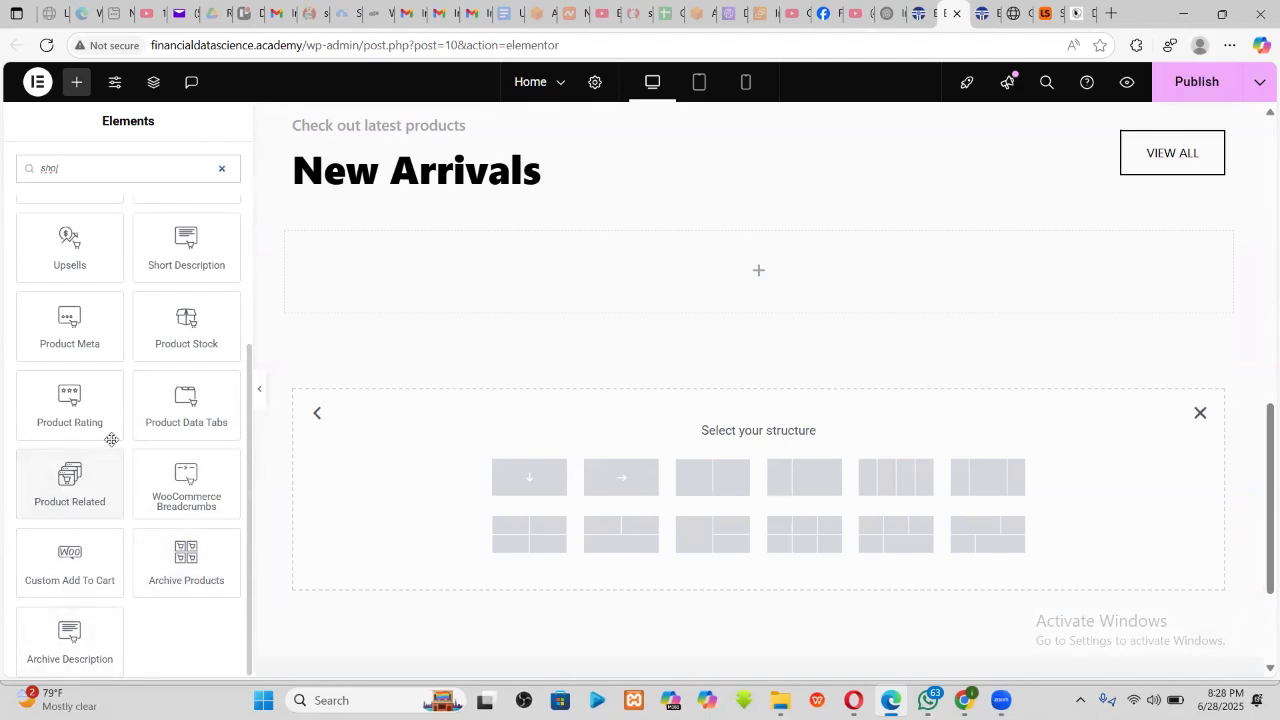
{"action": "scroll", "coordinate": [111, 439], "scroll_direction": "up", "scroll_amount": 4}
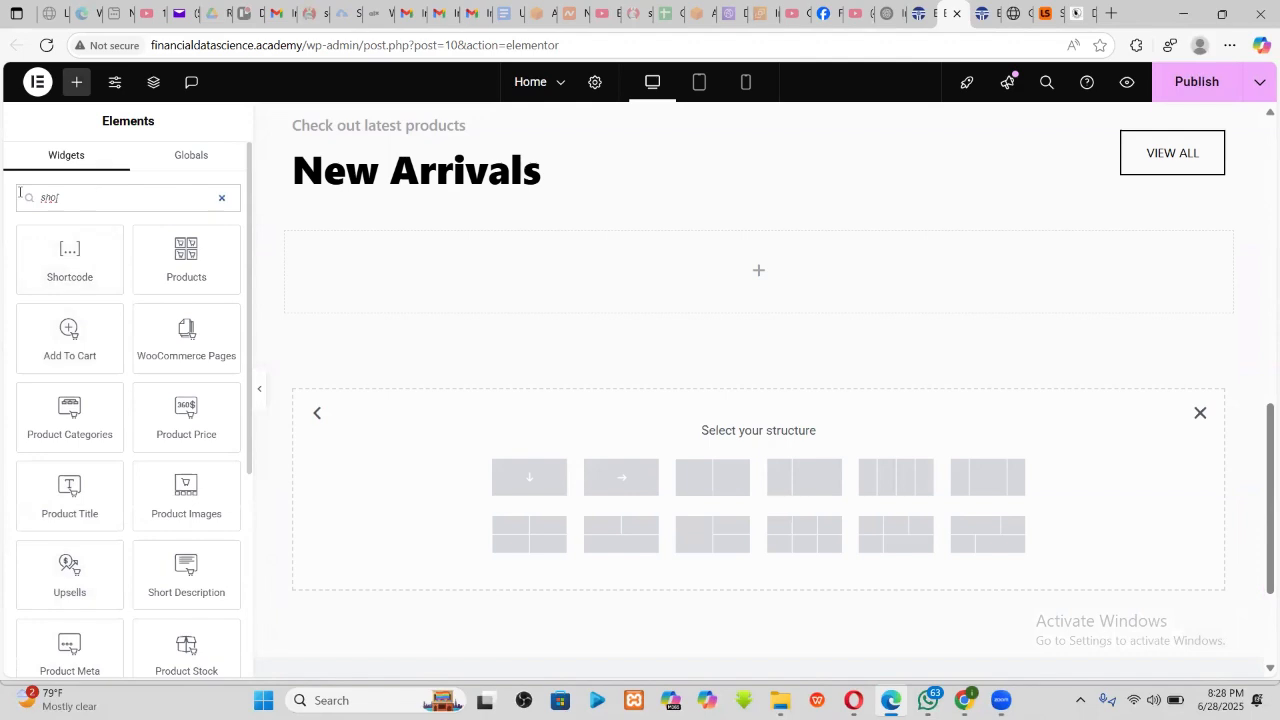
- Search the widgets for "product" and look through the available product widgets
{"action": "double_click", "coordinate": [41, 207]}
{"action": "type", "text": "product"}
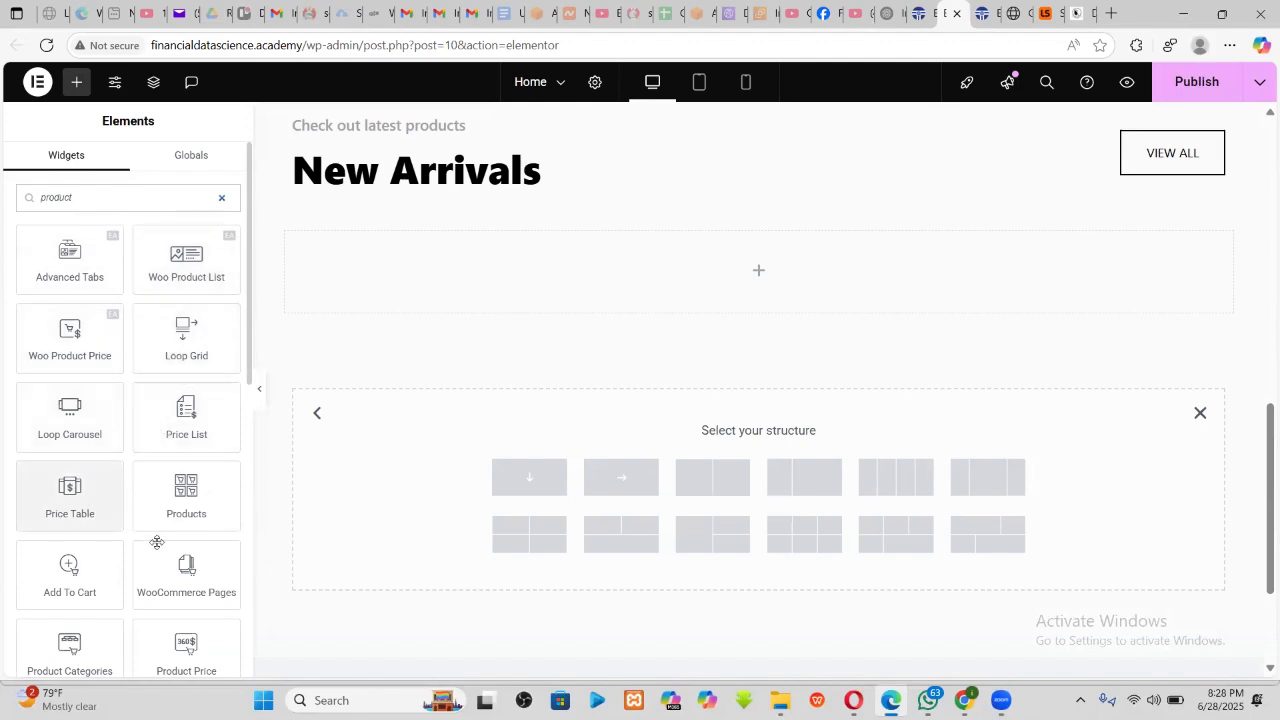
{"action": "scroll", "coordinate": [86, 506], "scroll_direction": "down", "scroll_amount": 2}
{"action": "scroll", "coordinate": [176, 518], "scroll_direction": "down", "scroll_amount": 5}
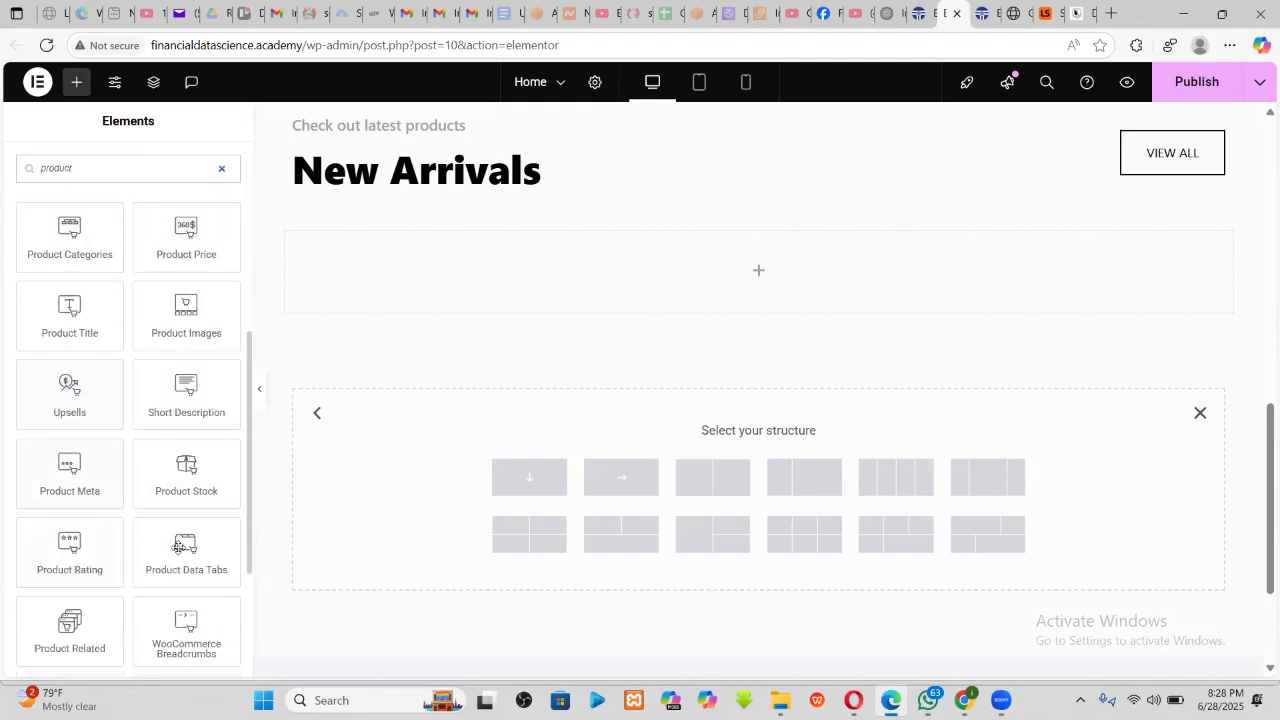
{"action": "scroll", "coordinate": [150, 566], "scroll_direction": "down", "scroll_amount": 1}
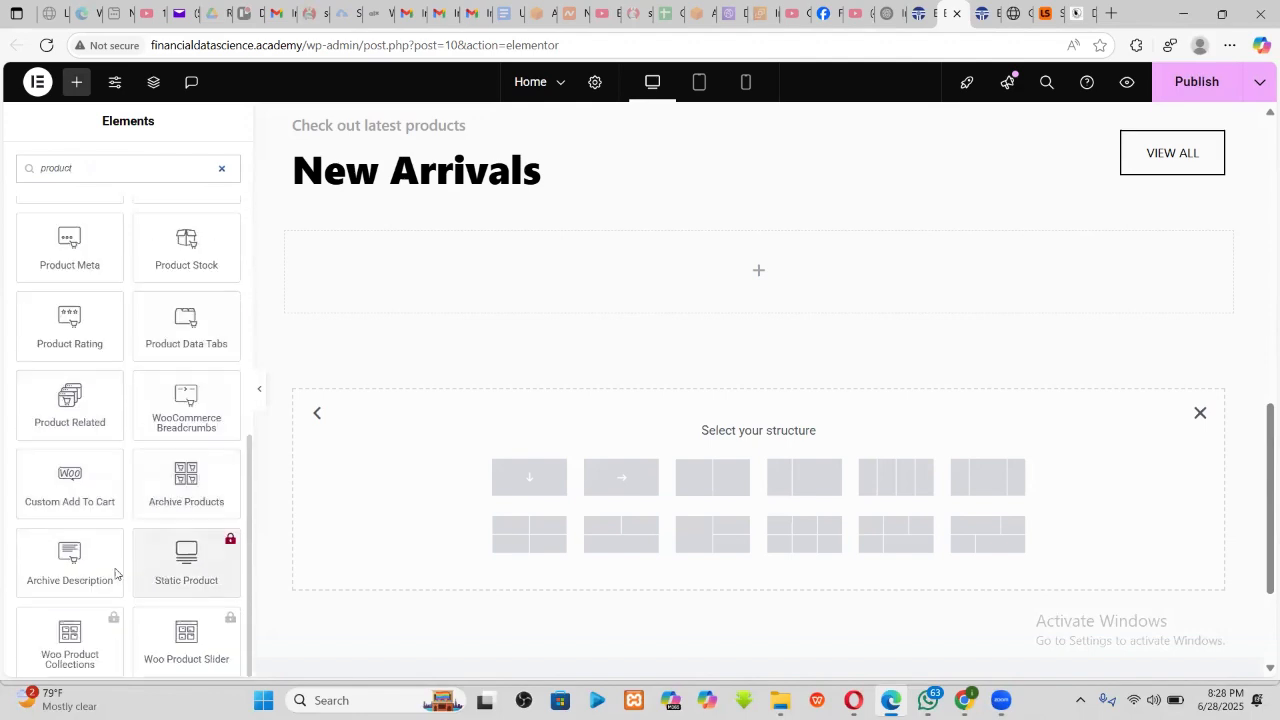
- Switch to the Essential Addons settings and review which WooCommerce elements are available
{"action": "left_click", "coordinate": [918, 13]}
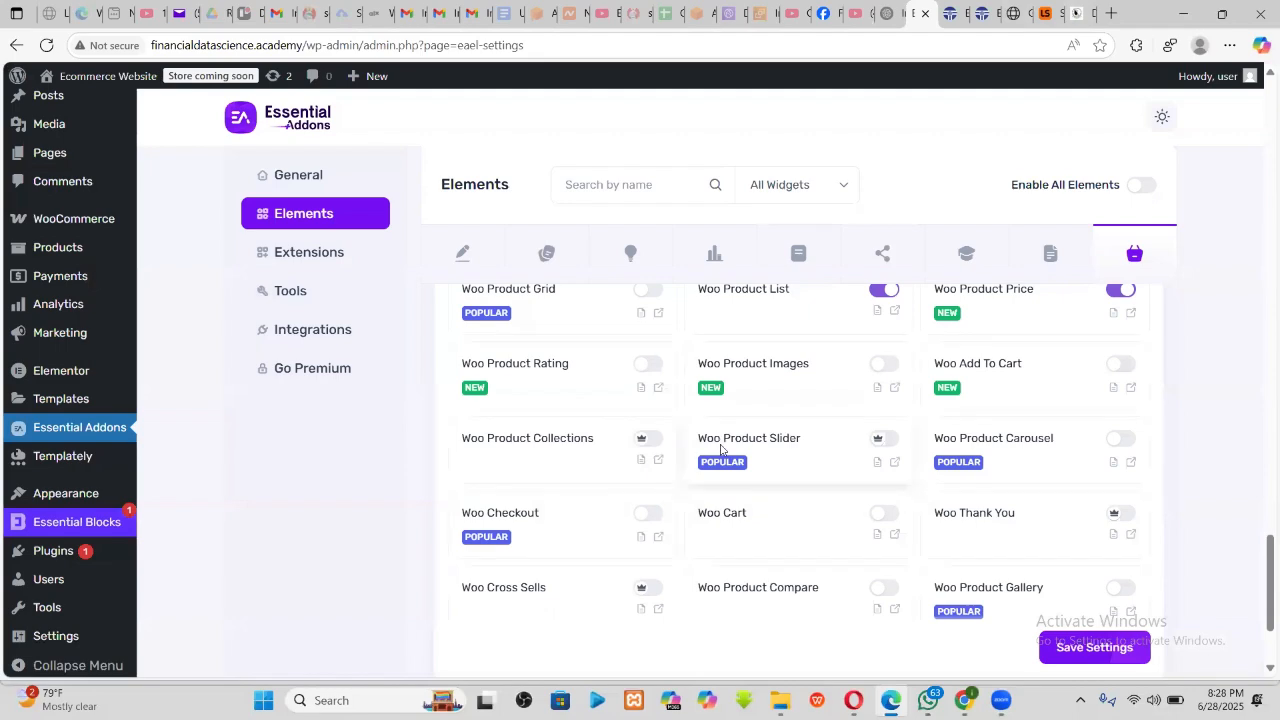
{"action": "scroll", "coordinate": [740, 445], "scroll_direction": "down", "scroll_amount": 2}
{"action": "scroll", "coordinate": [35, 337], "scroll_direction": "up", "scroll_amount": 4}
{"action": "scroll", "coordinate": [35, 337], "scroll_direction": "up", "scroll_amount": 5}
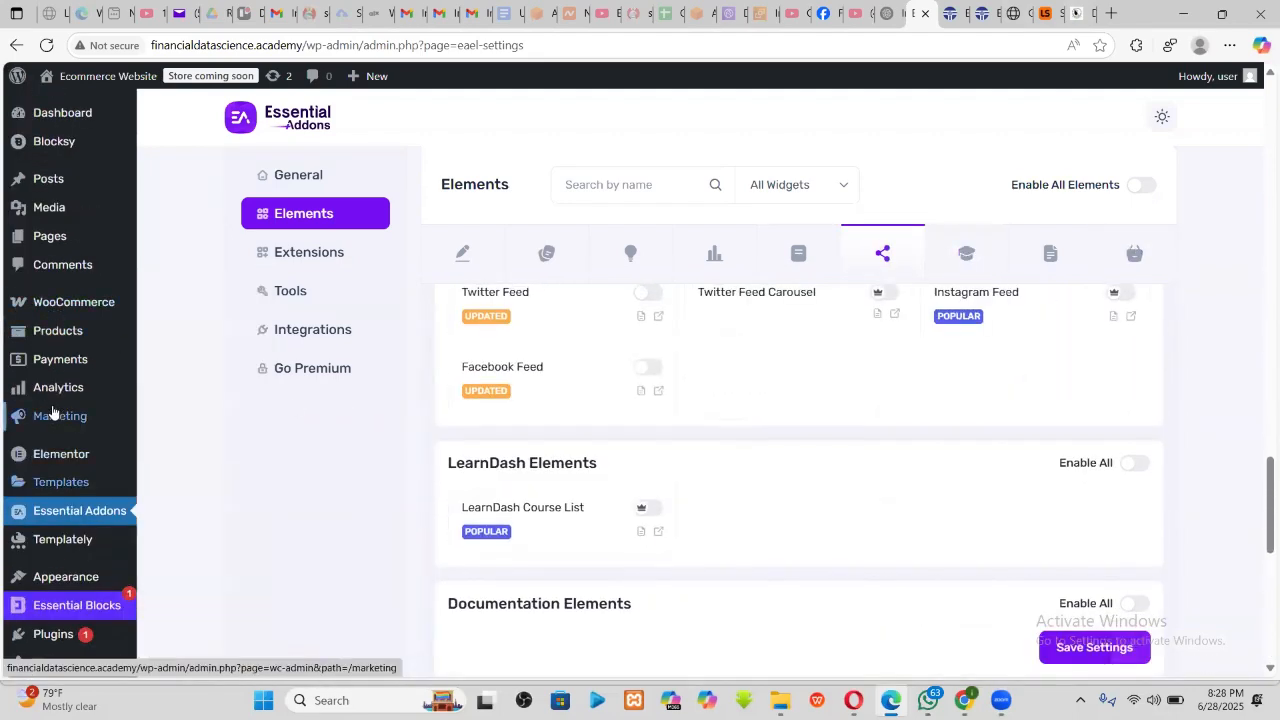
- Open the page for adding new plugins in the WordPress admin
{"action": "mouse_move", "coordinate": [55, 498]}
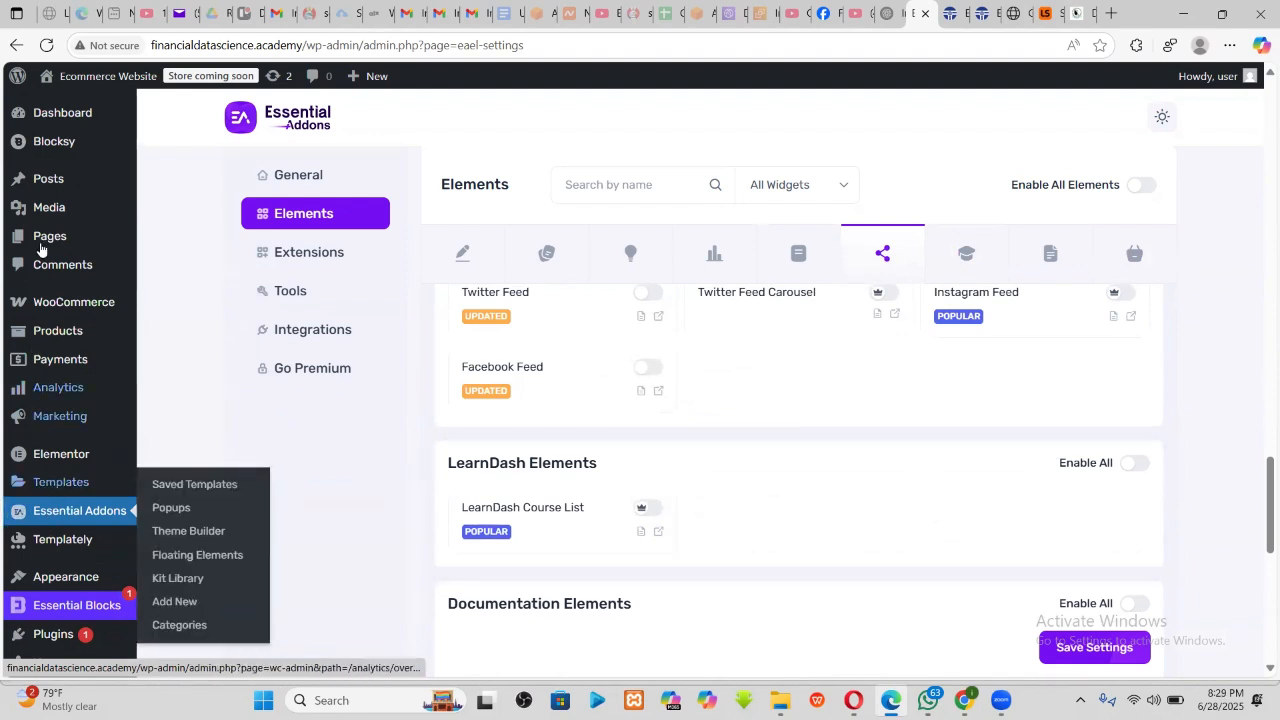
{"action": "mouse_move", "coordinate": [71, 430]}
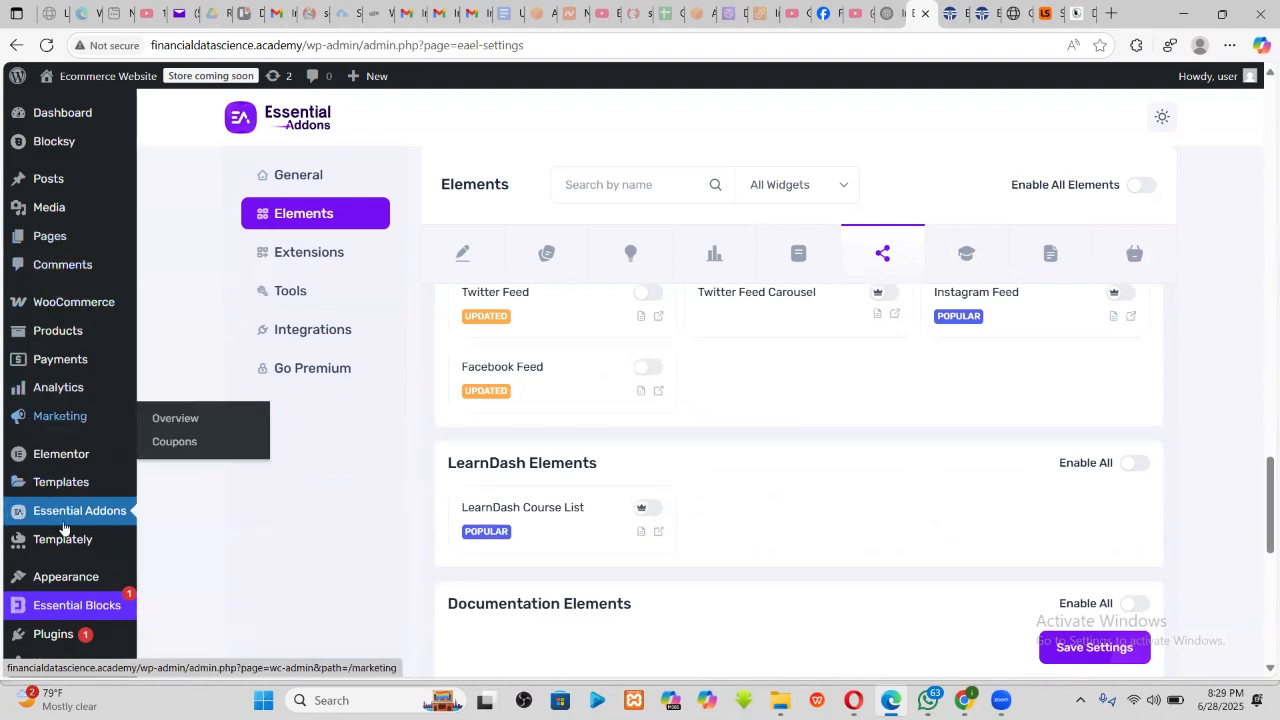
{"action": "scroll", "coordinate": [64, 530], "scroll_direction": "down", "scroll_amount": 3}
{"action": "mouse_move", "coordinate": [52, 548]}
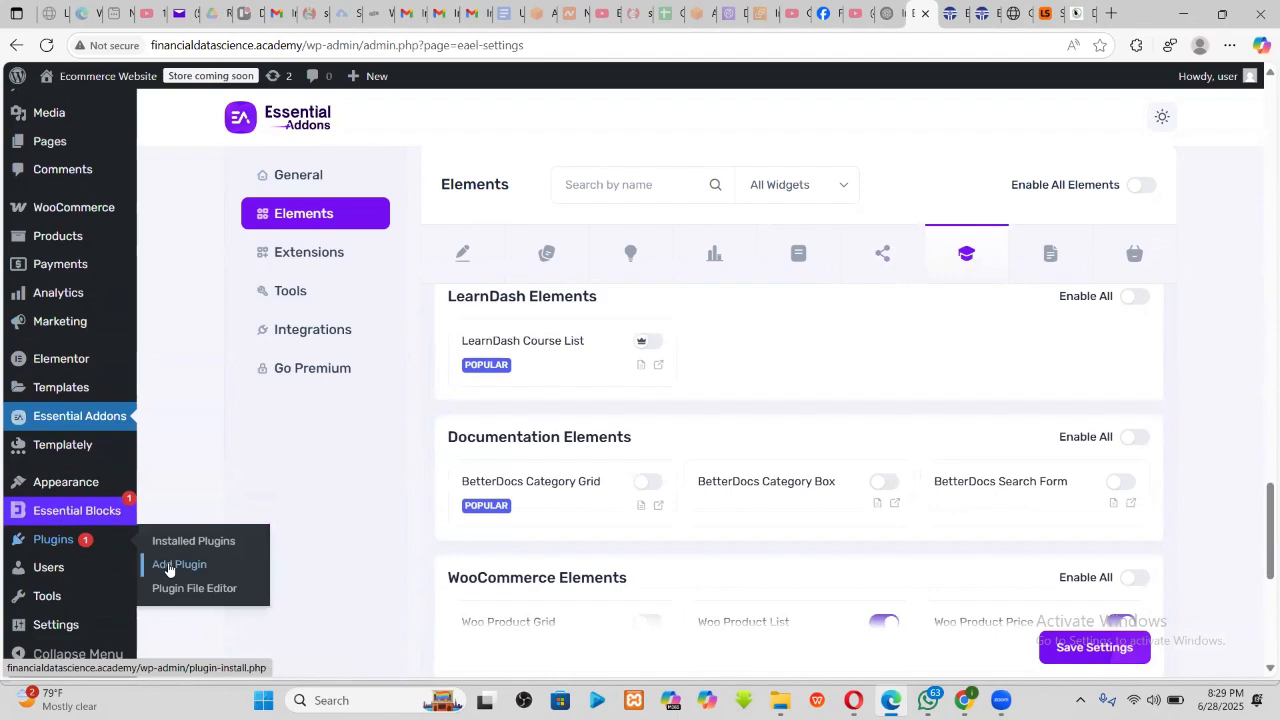
{"action": "left_click", "coordinate": [168, 569]}
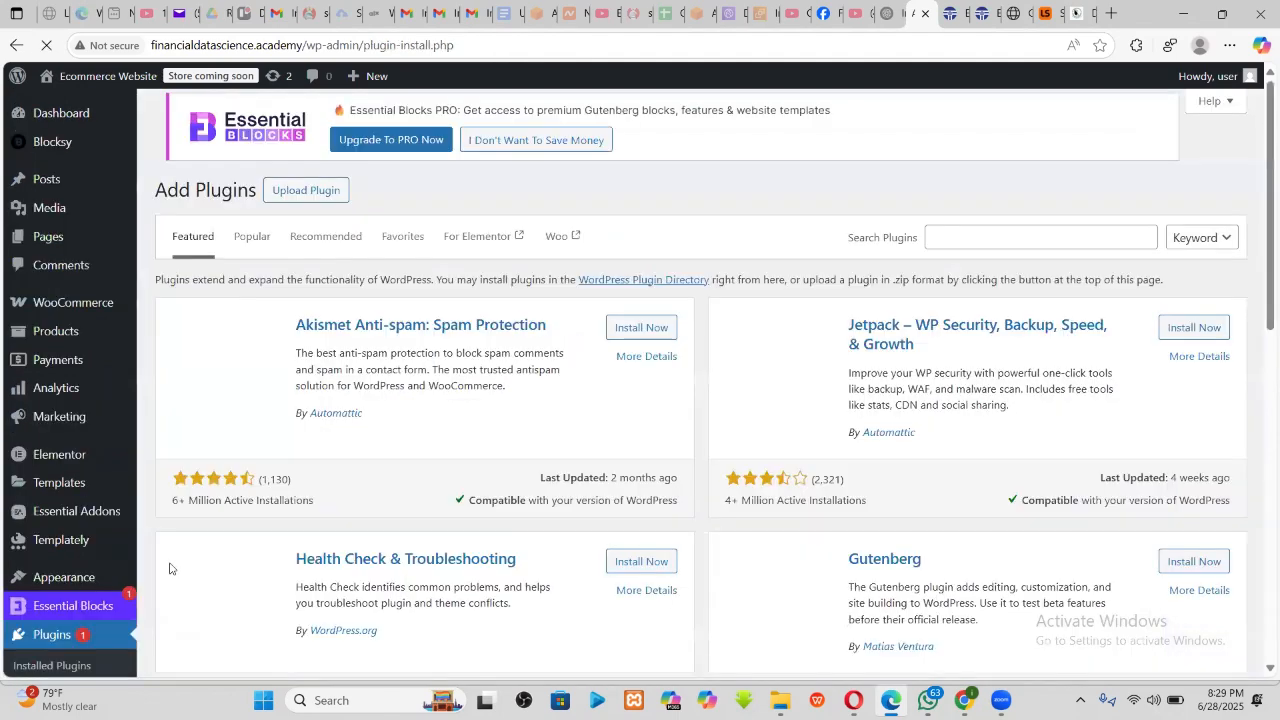
- Search the plugins for "premium addons for elementor", and install and activate Premium Addons for Elementor
{"action": "left_click", "coordinate": [938, 236]}
{"action": "type", "text": "p"}
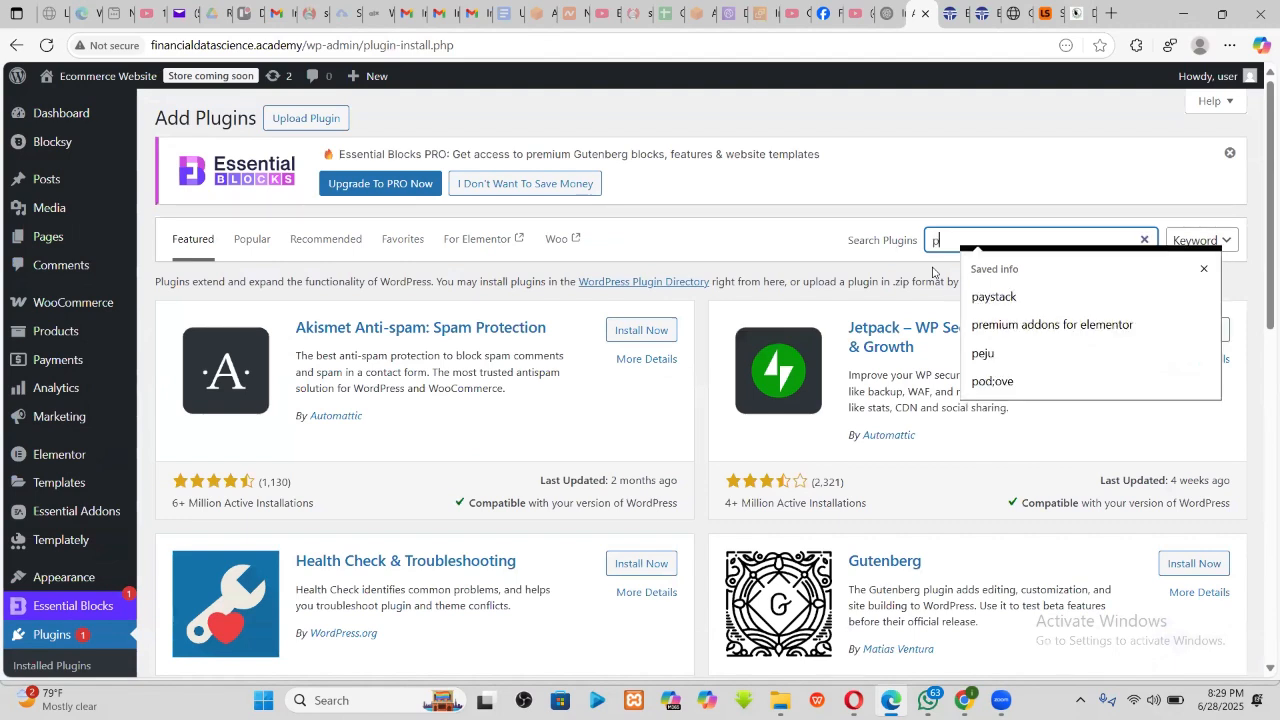
{"action": "type", "text": "re"}
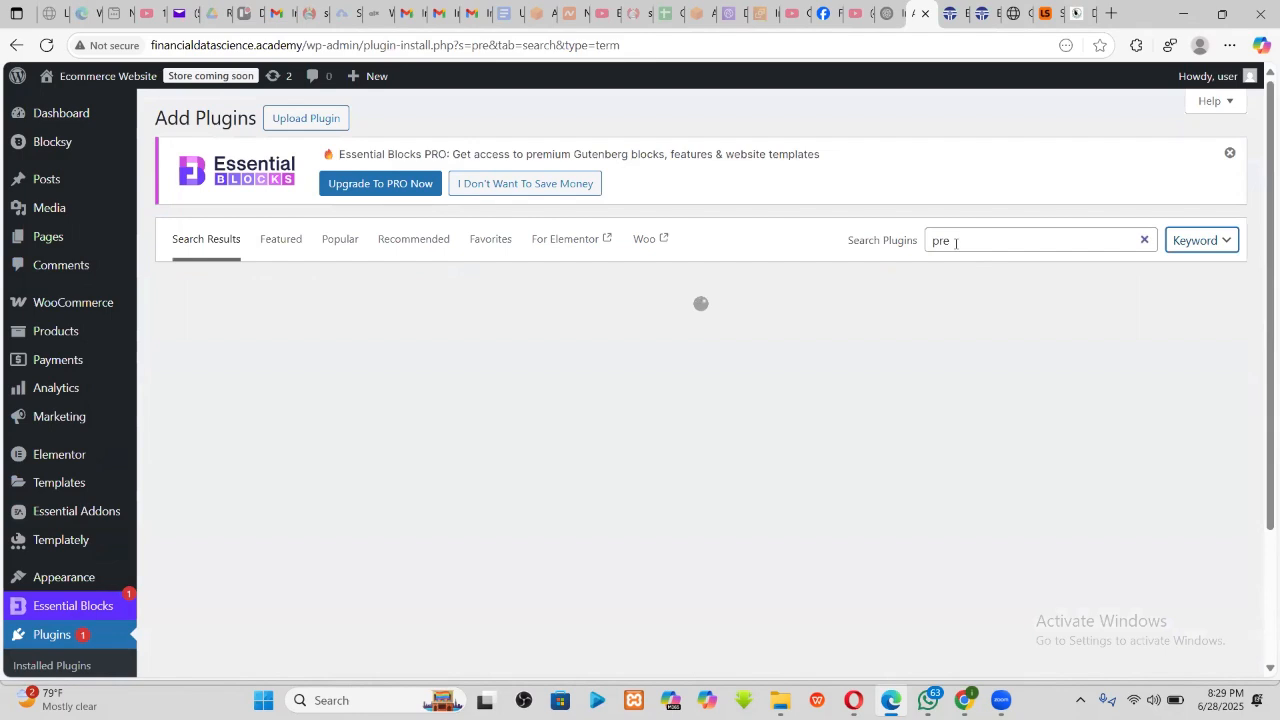
{"action": "left_click", "coordinate": [955, 242]}
{"action": "type", "text": "m"}
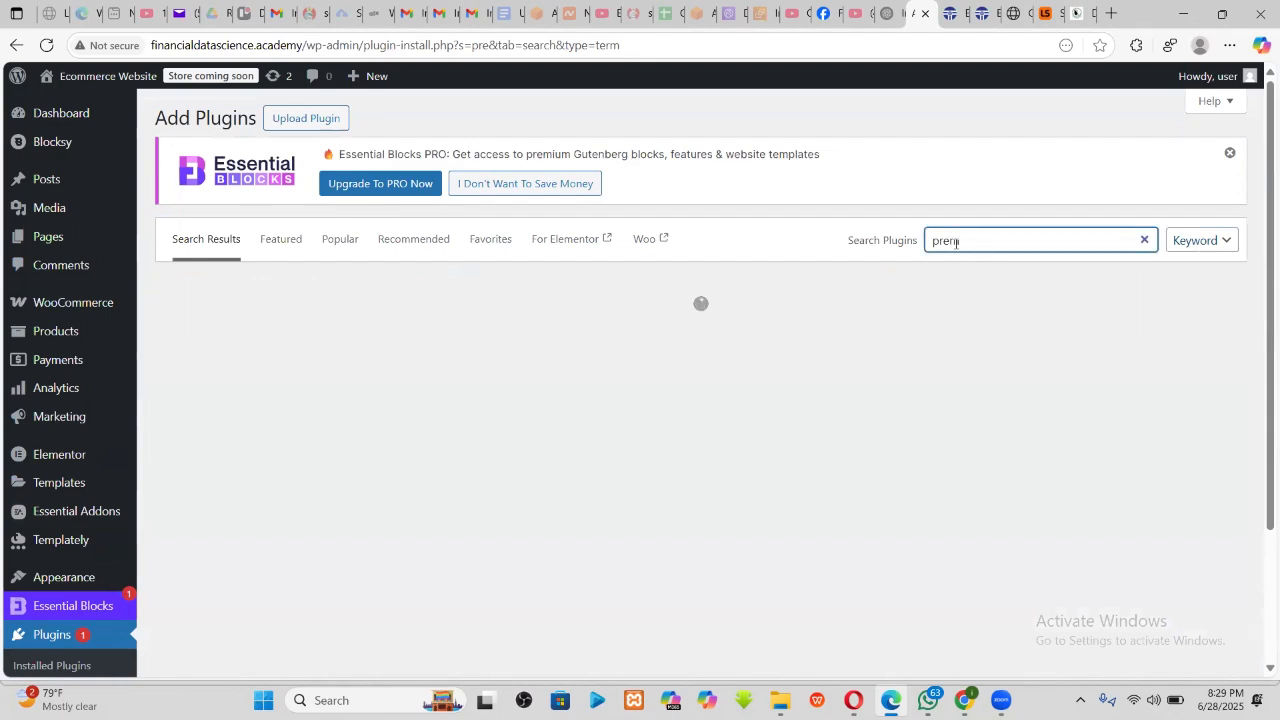
{"action": "type", "text": "ium add"}
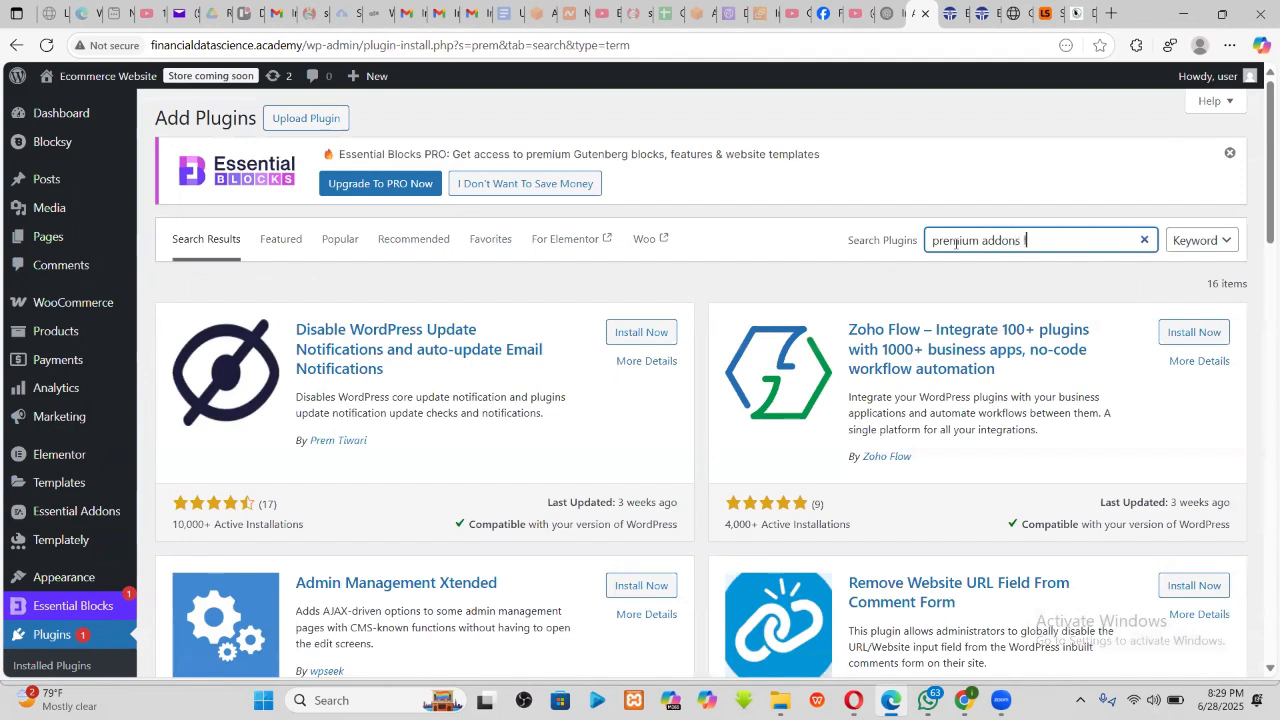
{"action": "type", "text": "ons for elementor"}
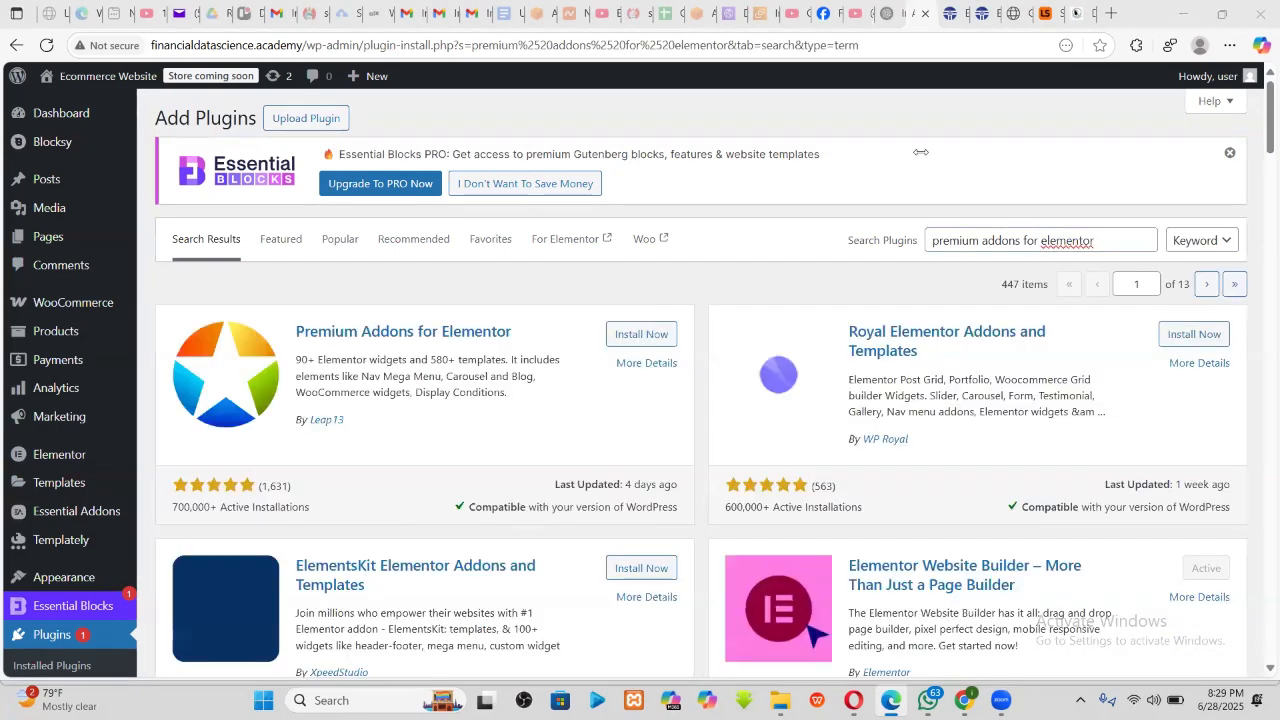
{"action": "left_click", "coordinate": [642, 333]}
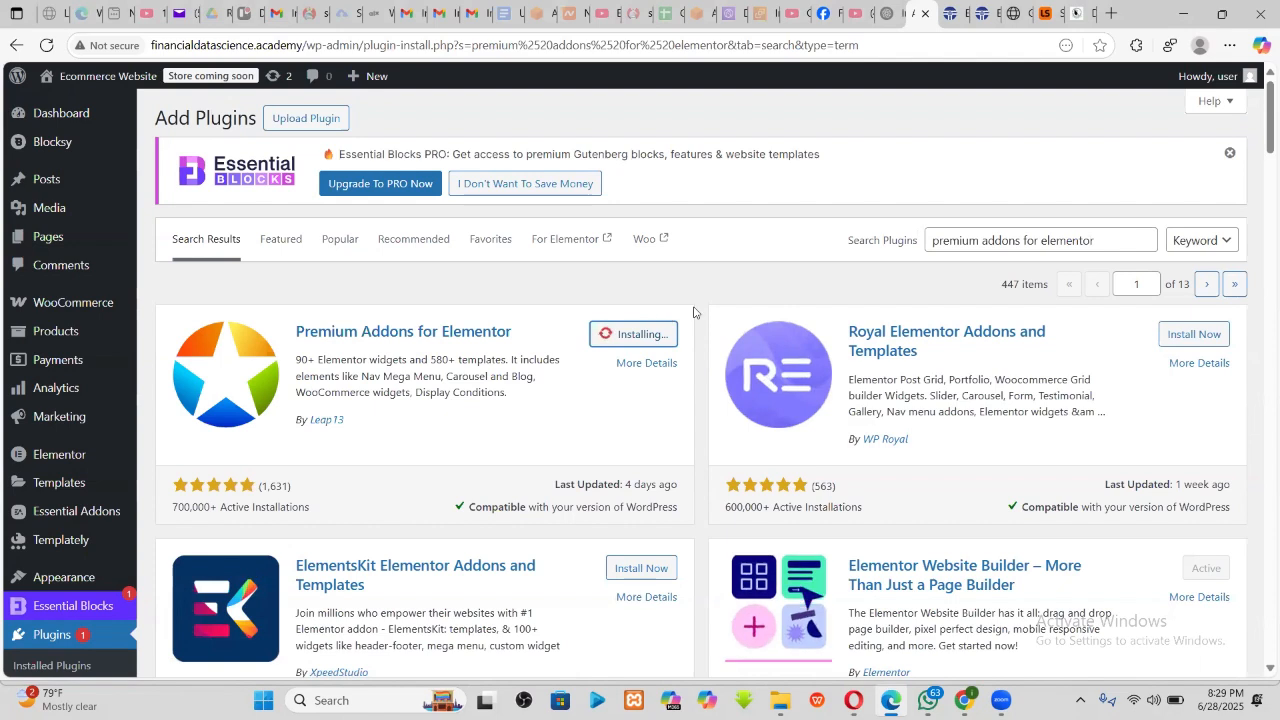
{"action": "left_click", "coordinate": [642, 334]}
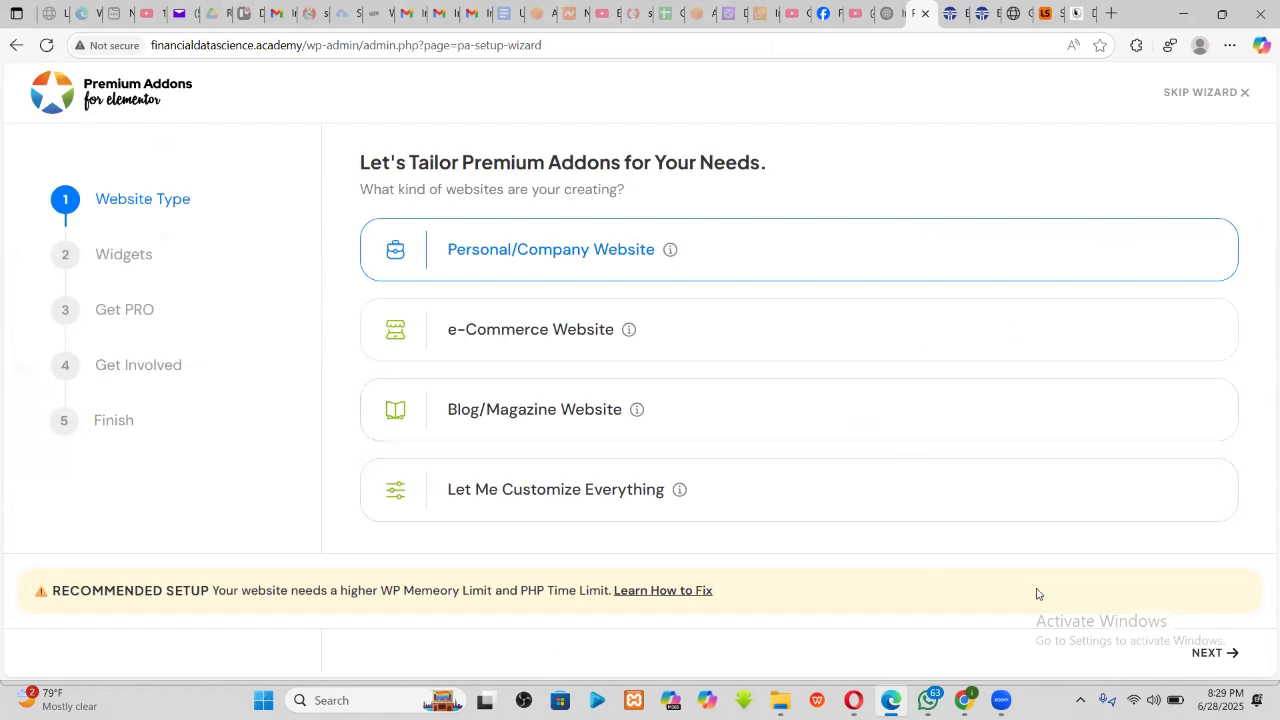
- Complete the Premium Addons setup wizard, keeping the Personal/Company Website type and the recommended widgets, without upgrading to PRO or subscribing
{"action": "left_click", "coordinate": [1212, 654]}
{"action": "scroll", "coordinate": [1098, 418], "scroll_direction": "down", "scroll_amount": 1}
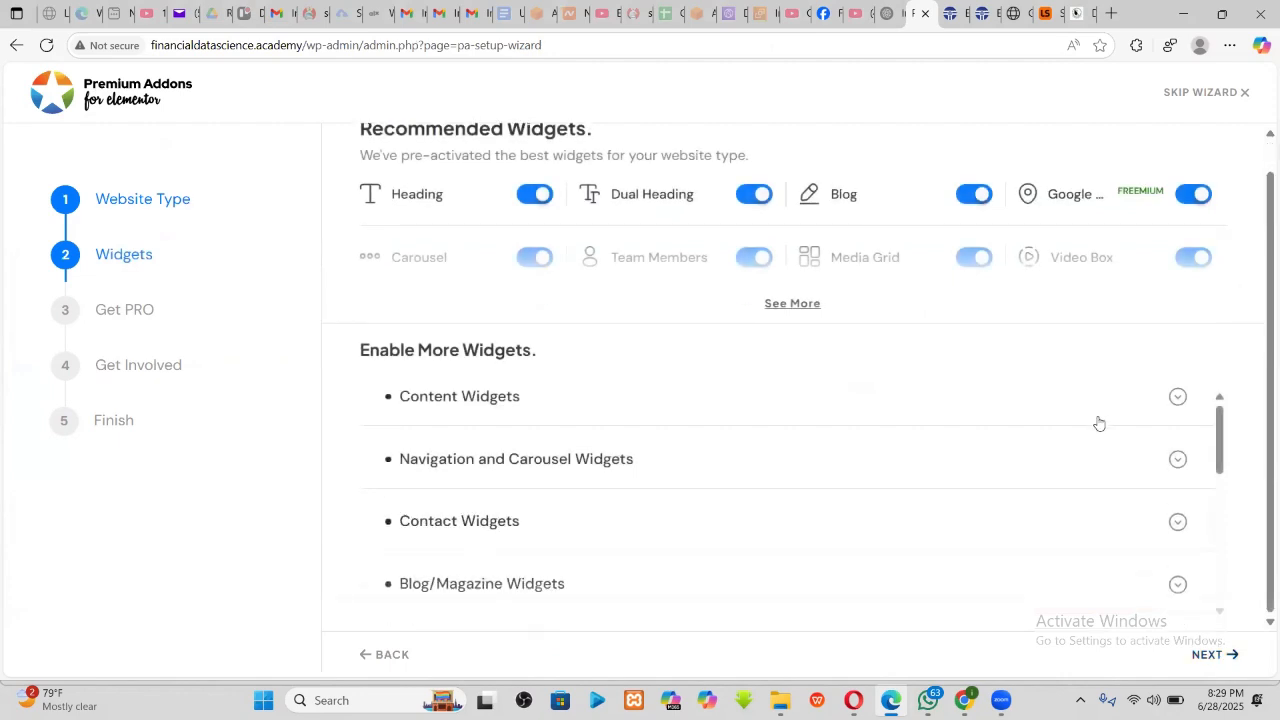
{"action": "left_click", "coordinate": [1212, 656]}
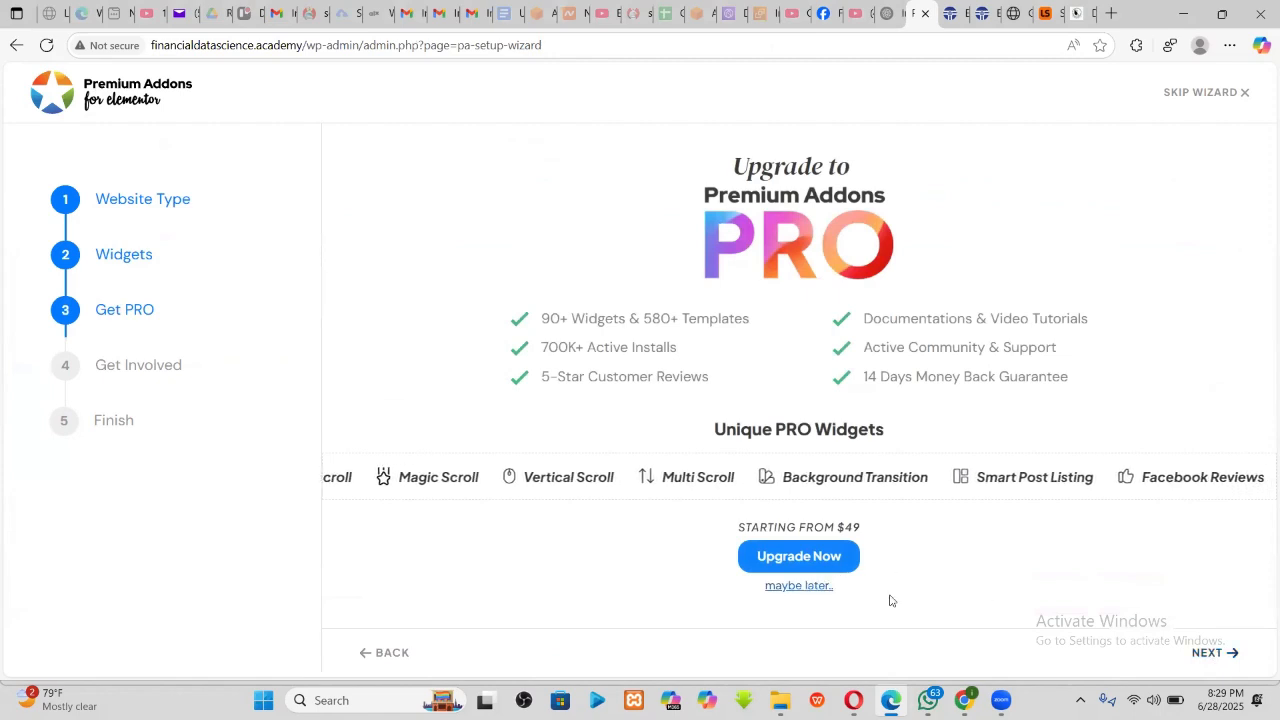
{"action": "left_click", "coordinate": [1233, 655]}
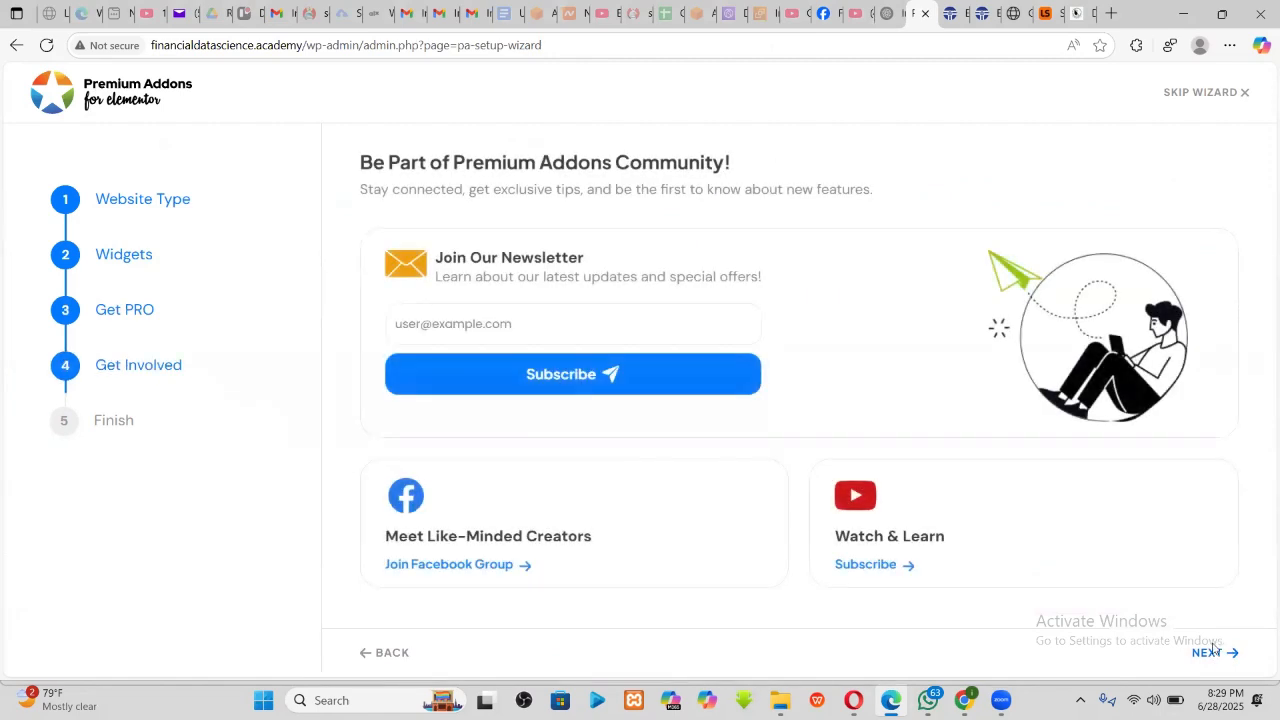
{"action": "left_click", "coordinate": [1214, 652]}
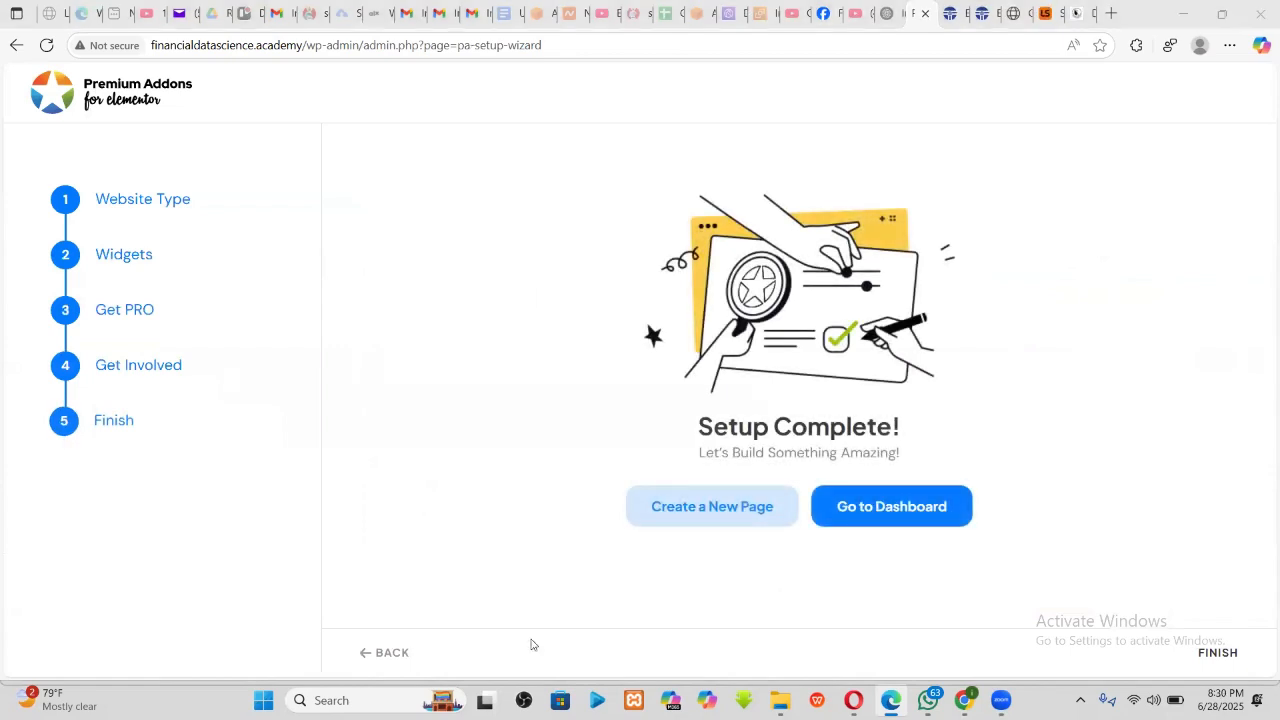
{"action": "left_click", "coordinate": [1093, 383]}
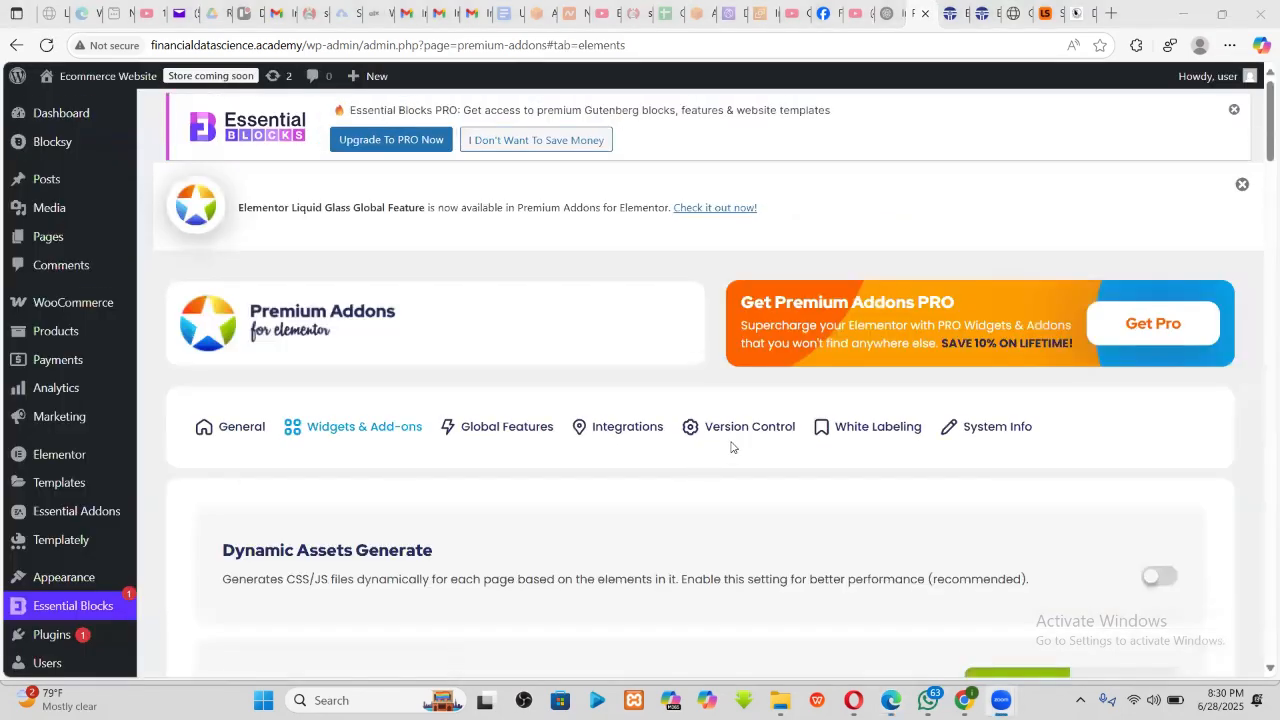
- Look through the Premium Addons widget list for WooCommerce widgets and check which are enabled, free or PRO
{"action": "scroll", "coordinate": [731, 447], "scroll_direction": "down", "scroll_amount": 8}
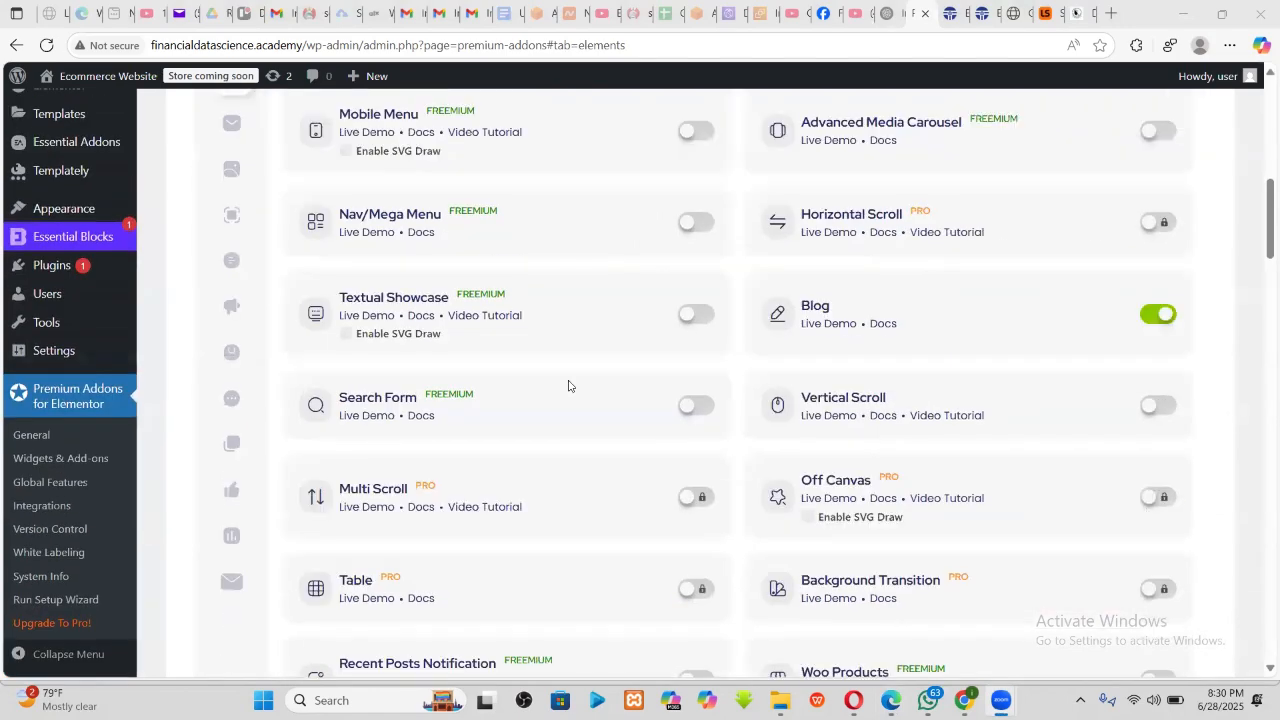
{"action": "scroll", "coordinate": [521, 376], "scroll_direction": "up", "scroll_amount": 2}
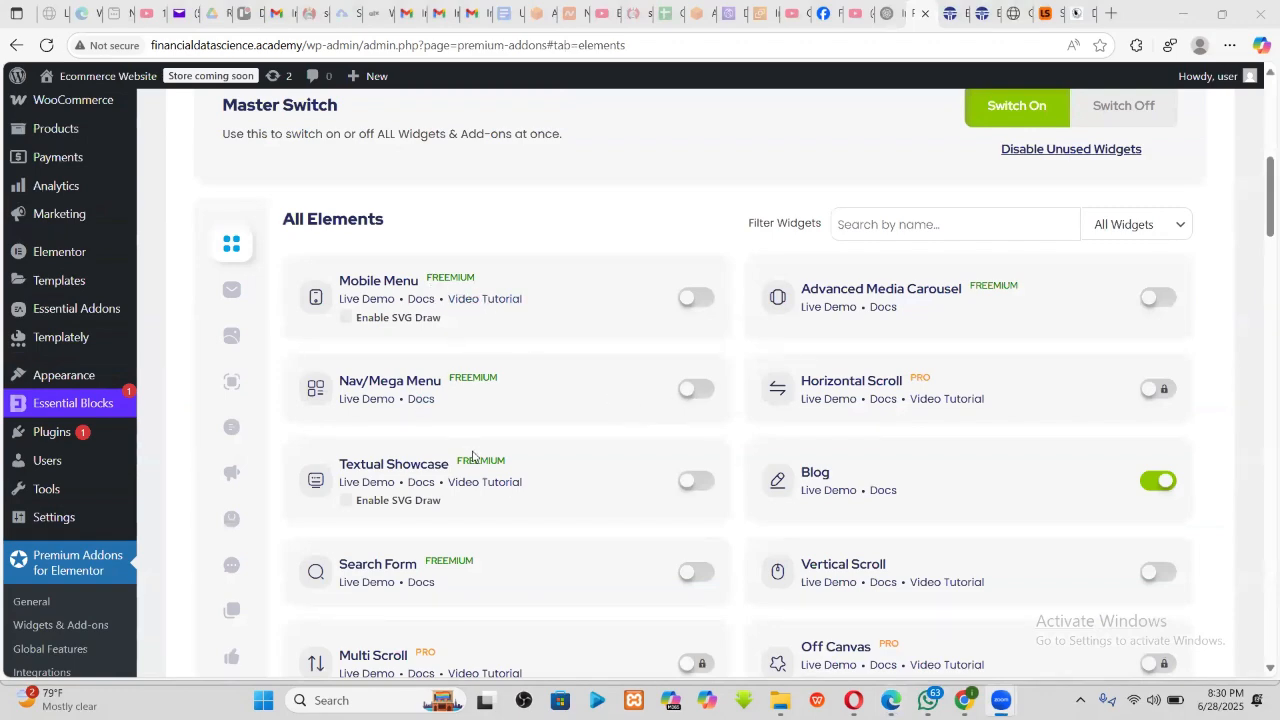
{"action": "scroll", "coordinate": [1000, 323], "scroll_direction": "down", "scroll_amount": 2}
{"action": "scroll", "coordinate": [1000, 323], "scroll_direction": "up", "scroll_amount": 2}
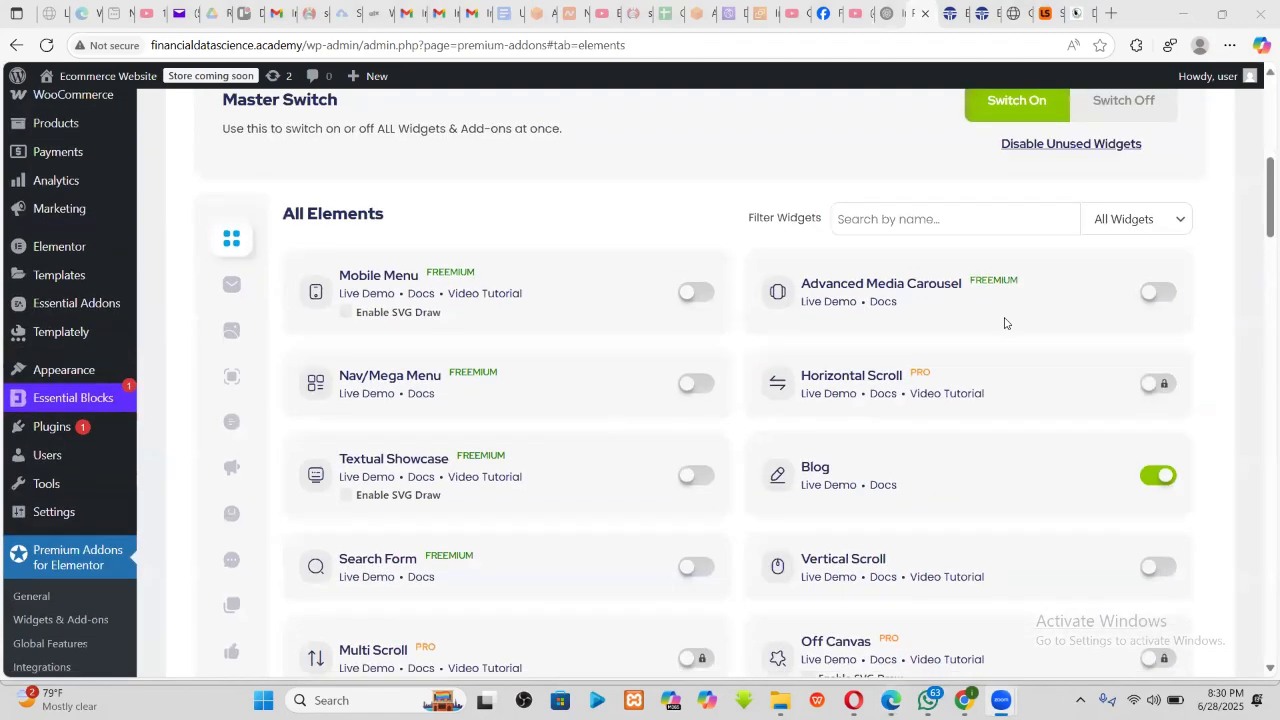
{"action": "scroll", "coordinate": [1005, 323], "scroll_direction": "down", "scroll_amount": 3}
{"action": "scroll", "coordinate": [1005, 323], "scroll_direction": "down", "scroll_amount": 1}
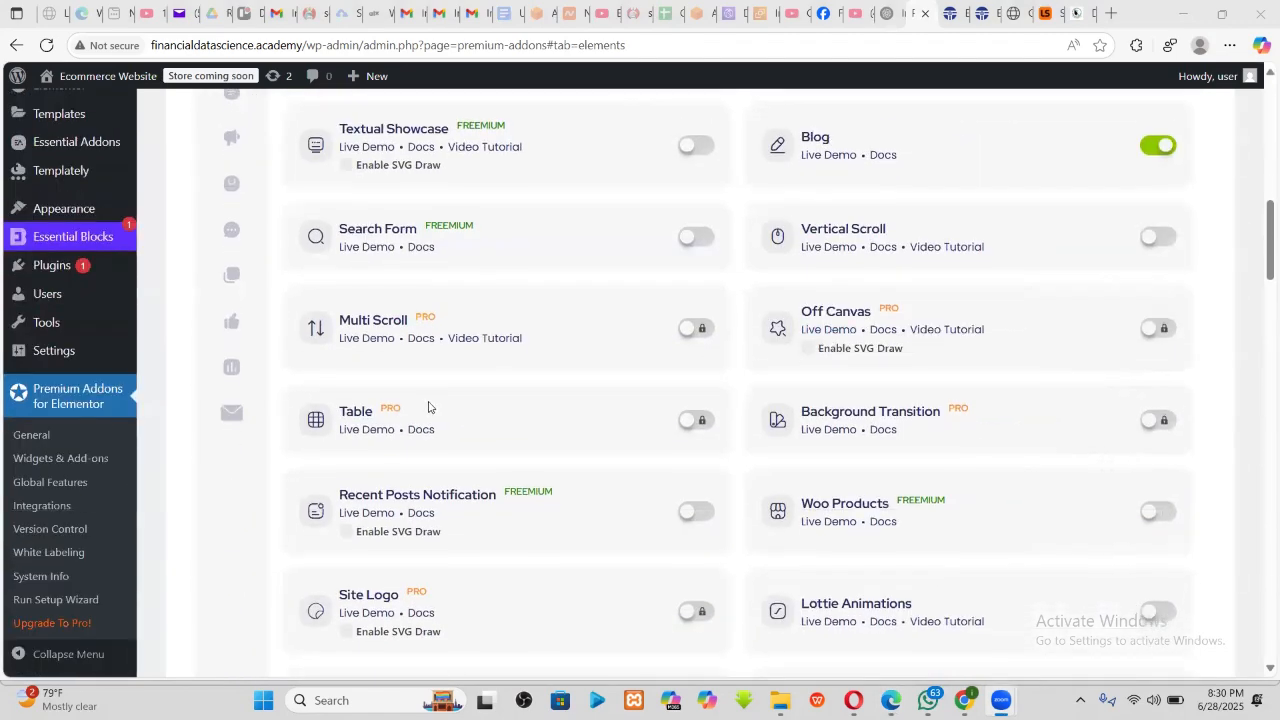
{"action": "scroll", "coordinate": [440, 408], "scroll_direction": "down", "scroll_amount": 2}
{"action": "scroll", "coordinate": [590, 390], "scroll_direction": "down", "scroll_amount": 3}
{"action": "scroll", "coordinate": [837, 374], "scroll_direction": "down", "scroll_amount": 3}
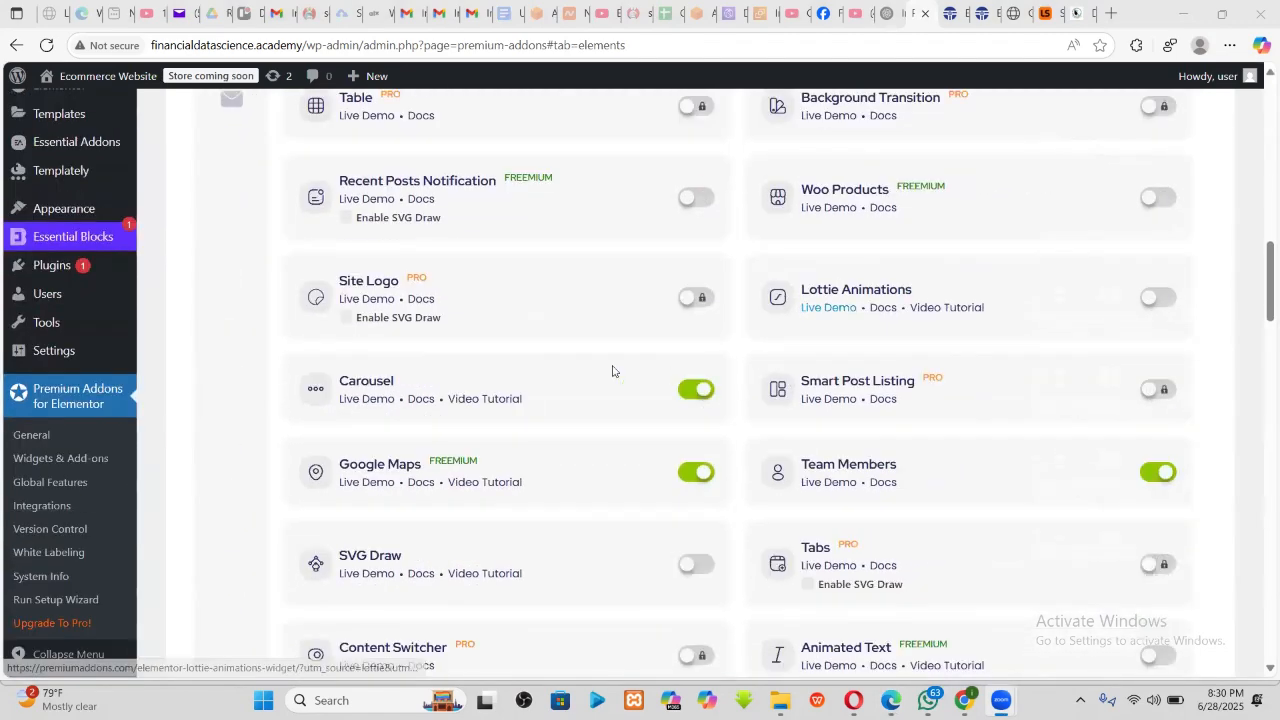
{"action": "scroll", "coordinate": [514, 380], "scroll_direction": "down", "scroll_amount": 3}
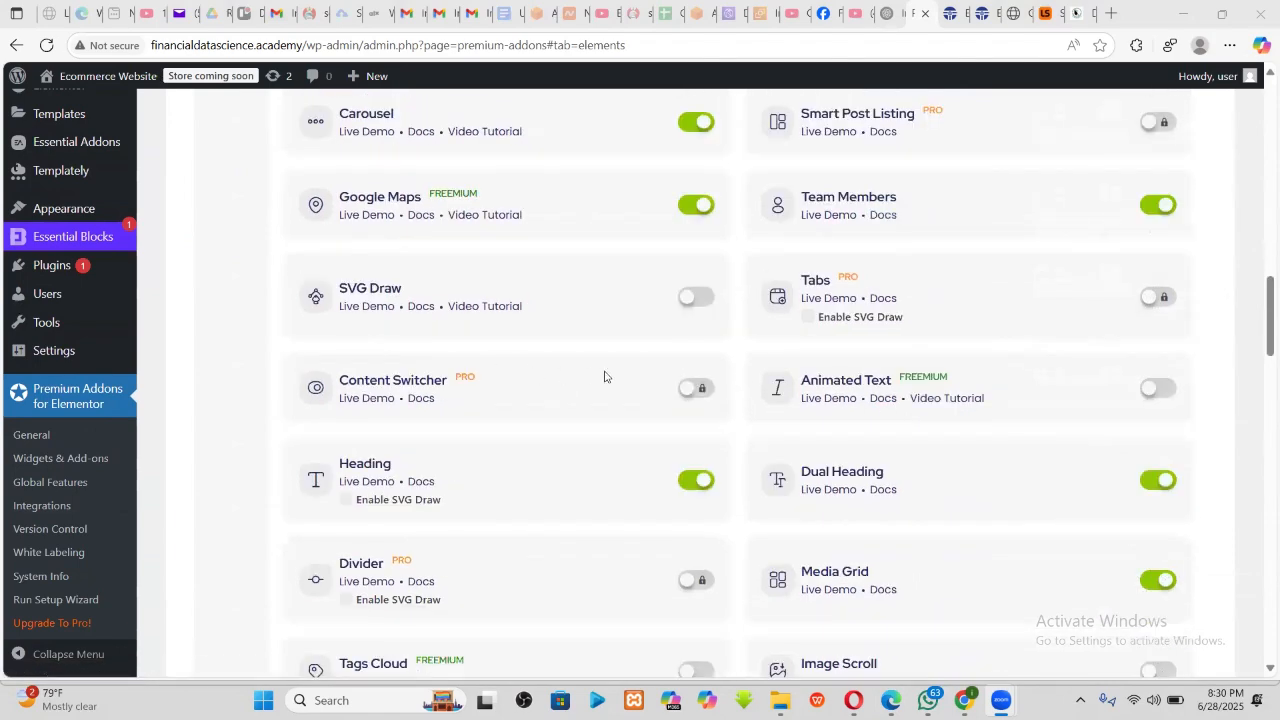
{"action": "scroll", "coordinate": [866, 407], "scroll_direction": "down", "scroll_amount": 3}
{"action": "scroll", "coordinate": [909, 380], "scroll_direction": "down", "scroll_amount": 4}
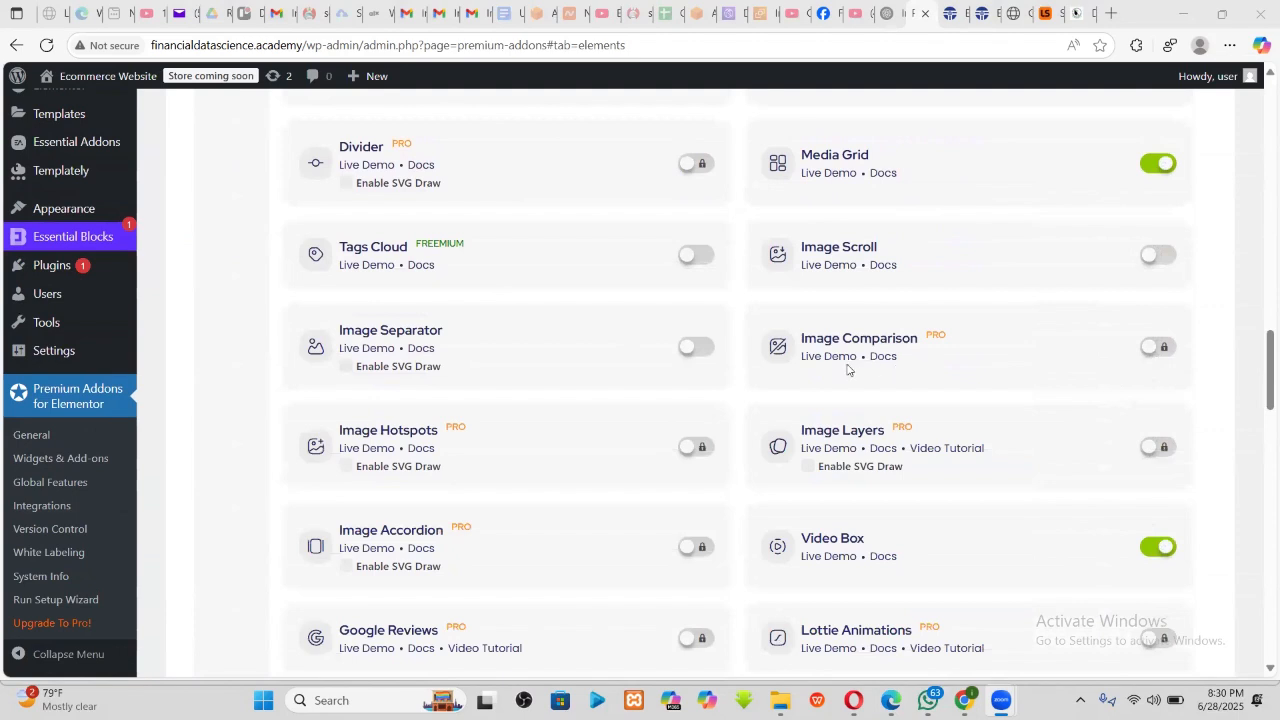
{"action": "scroll", "coordinate": [847, 369], "scroll_direction": "down", "scroll_amount": 2}
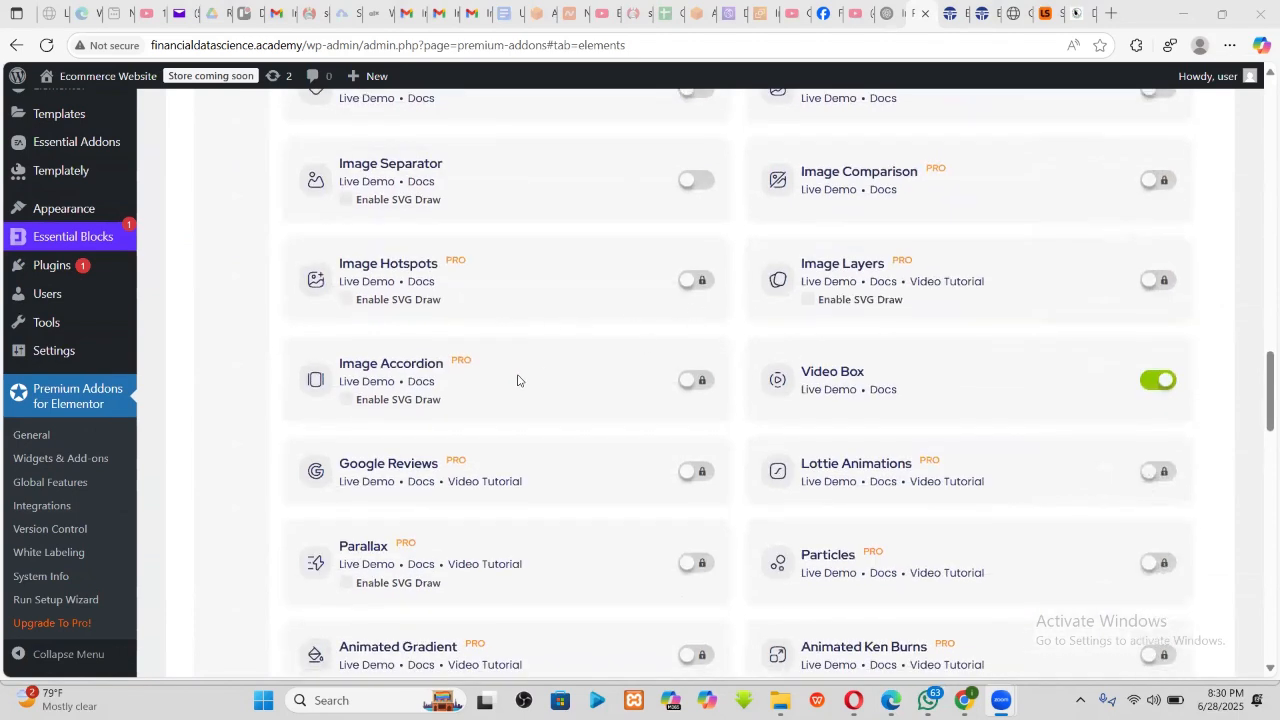
{"action": "scroll", "coordinate": [499, 337], "scroll_direction": "down", "scroll_amount": 2}
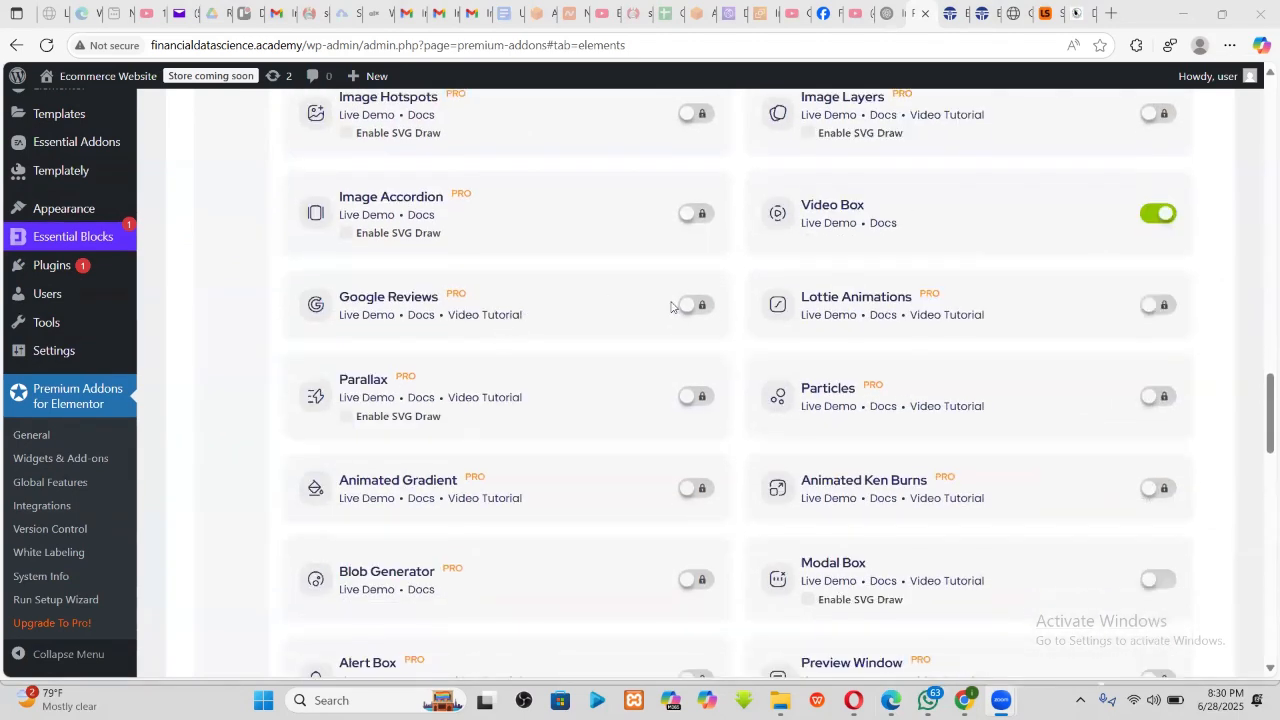
{"action": "scroll", "coordinate": [812, 406], "scroll_direction": "down", "scroll_amount": 2}
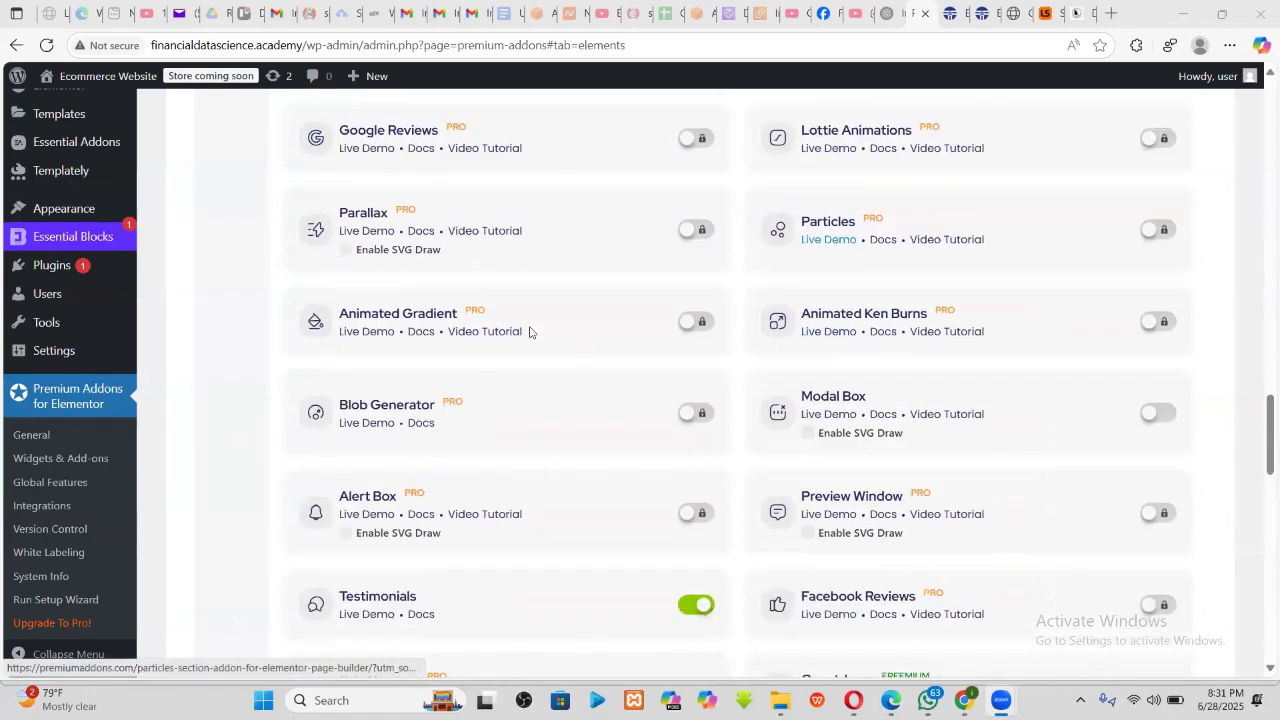
{"action": "scroll", "coordinate": [729, 329], "scroll_direction": "down", "scroll_amount": 2}
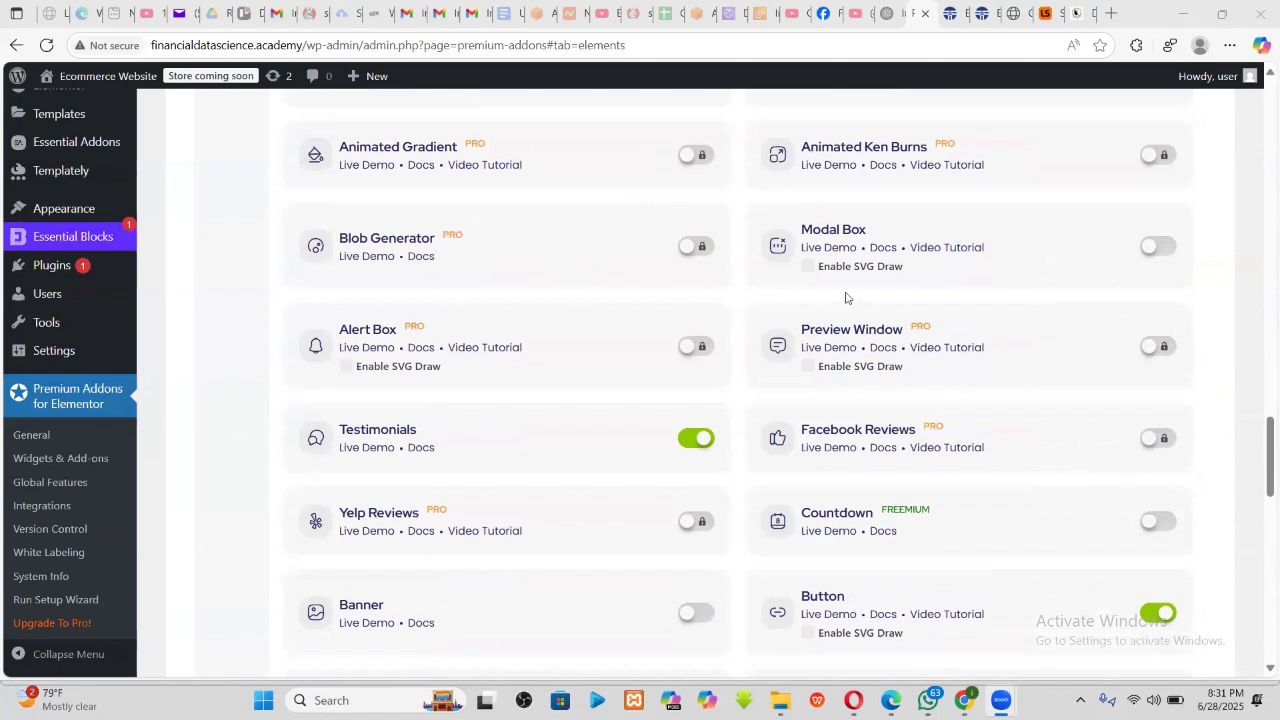
{"action": "scroll", "coordinate": [554, 389], "scroll_direction": "down", "scroll_amount": 2}
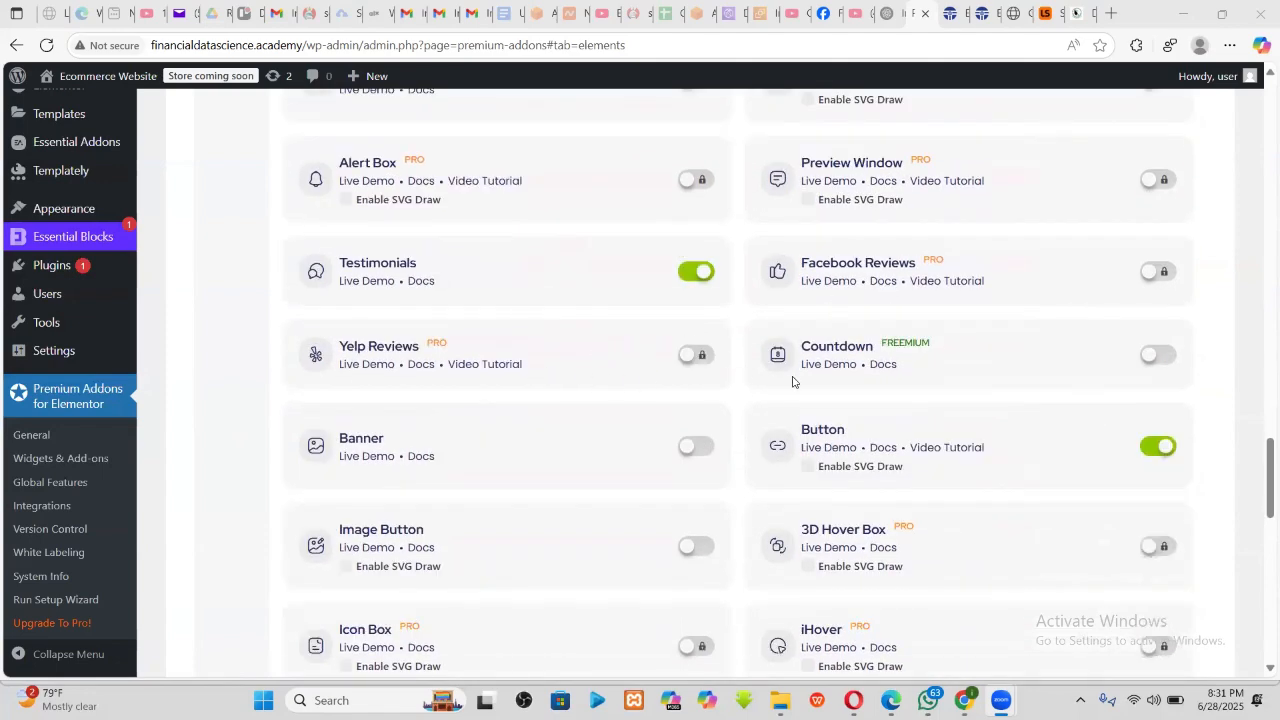
{"action": "scroll", "coordinate": [531, 349], "scroll_direction": "down", "scroll_amount": 2}
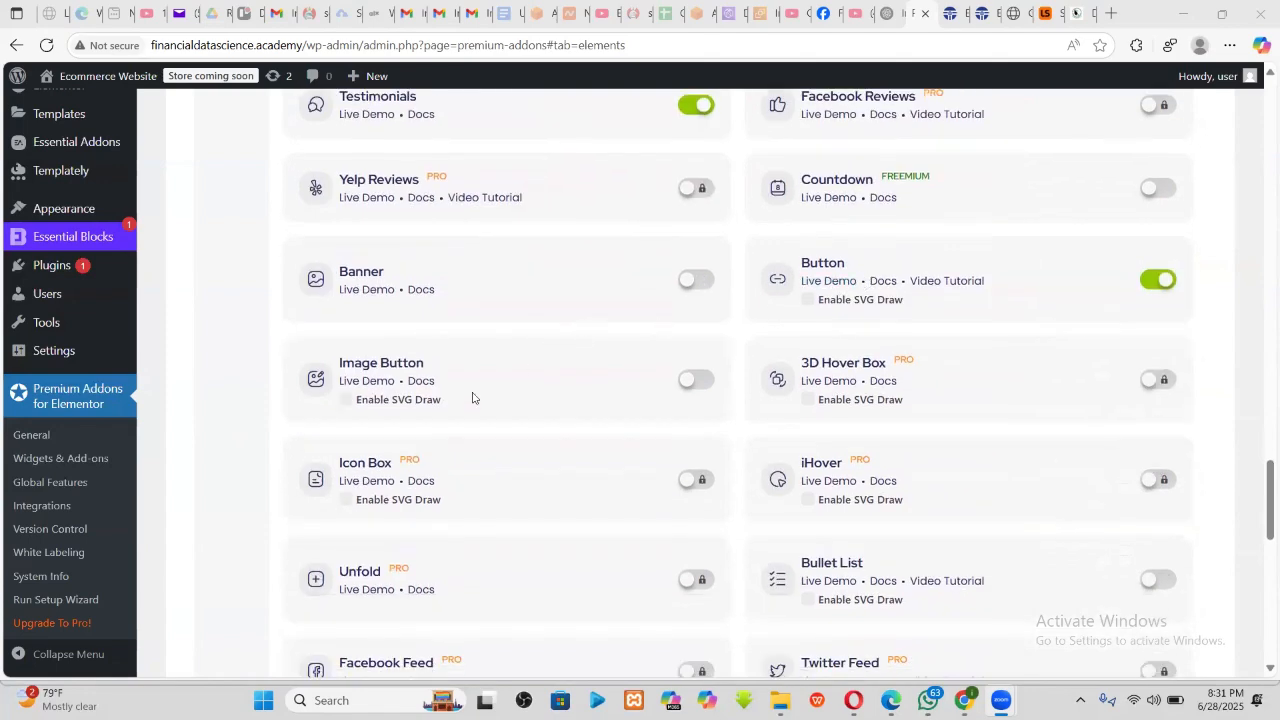
{"action": "scroll", "coordinate": [792, 394], "scroll_direction": "down", "scroll_amount": 2}
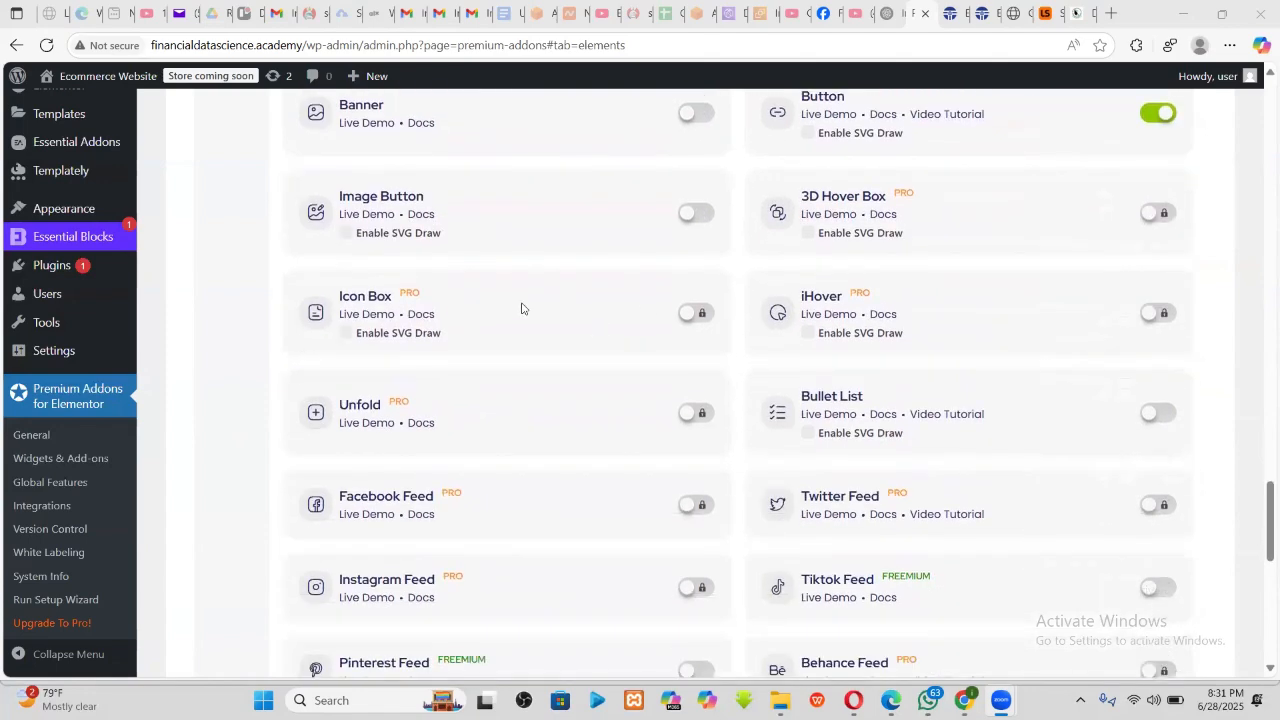
{"action": "scroll", "coordinate": [594, 343], "scroll_direction": "down", "scroll_amount": 2}
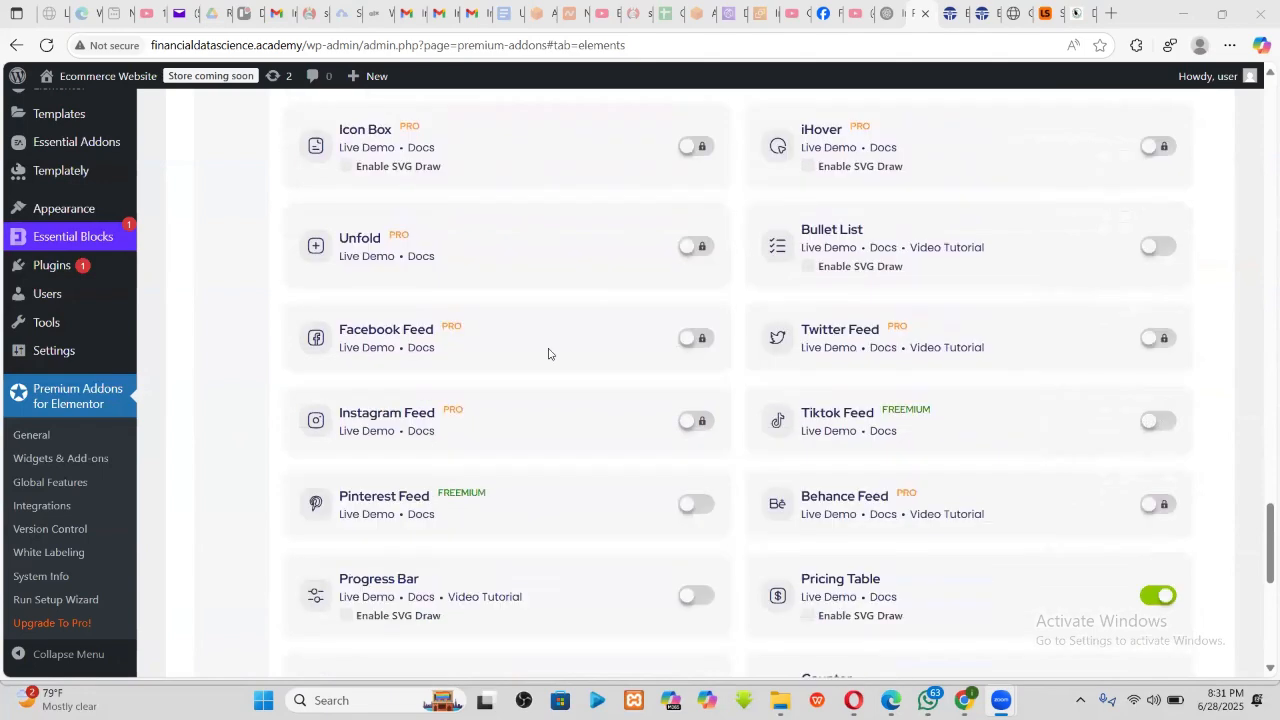
{"action": "scroll", "coordinate": [597, 323], "scroll_direction": "down", "scroll_amount": 1}
{"action": "scroll", "coordinate": [597, 323], "scroll_direction": "down", "scroll_amount": 1}
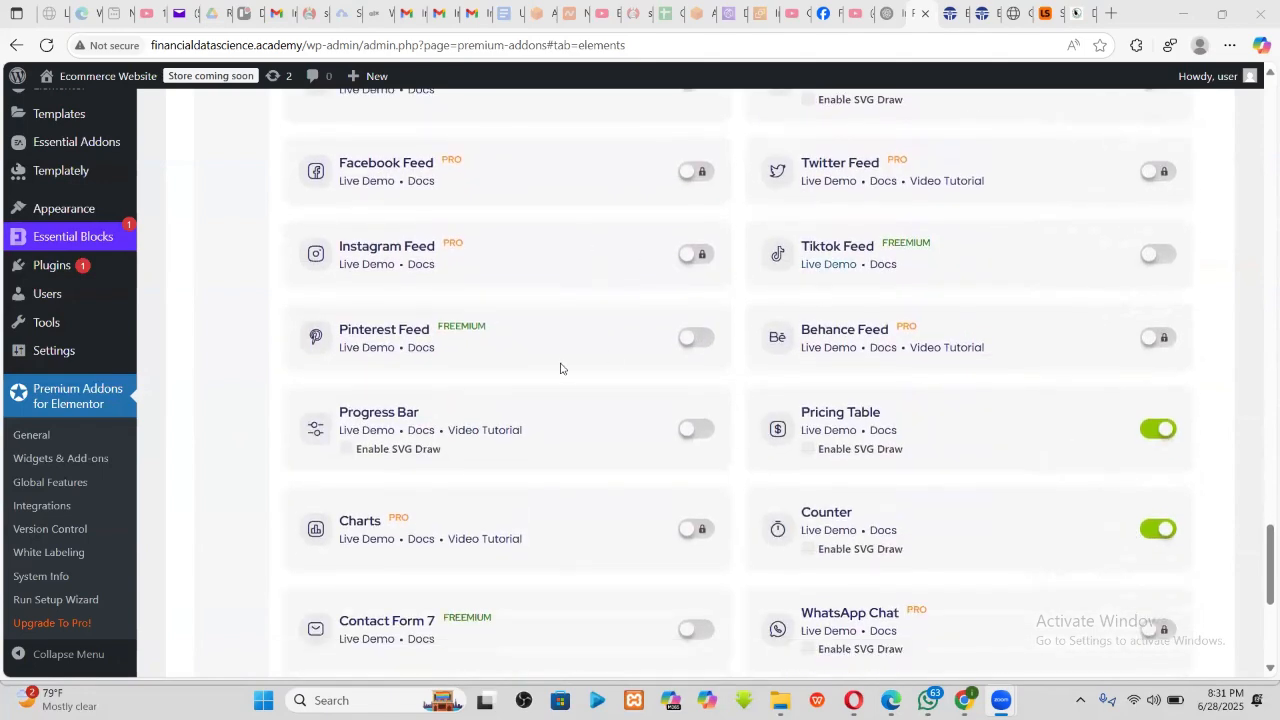
{"action": "scroll", "coordinate": [775, 318], "scroll_direction": "down", "scroll_amount": 1}
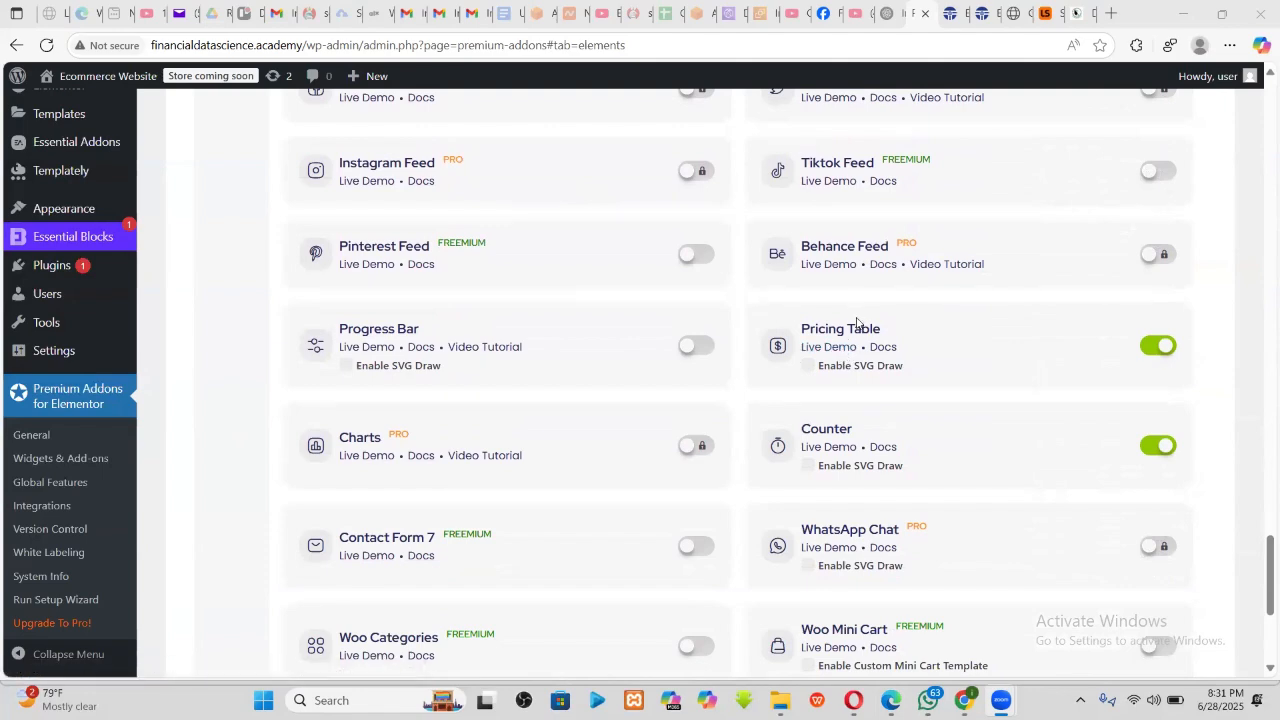
{"action": "scroll", "coordinate": [711, 436], "scroll_direction": "down", "scroll_amount": 2}
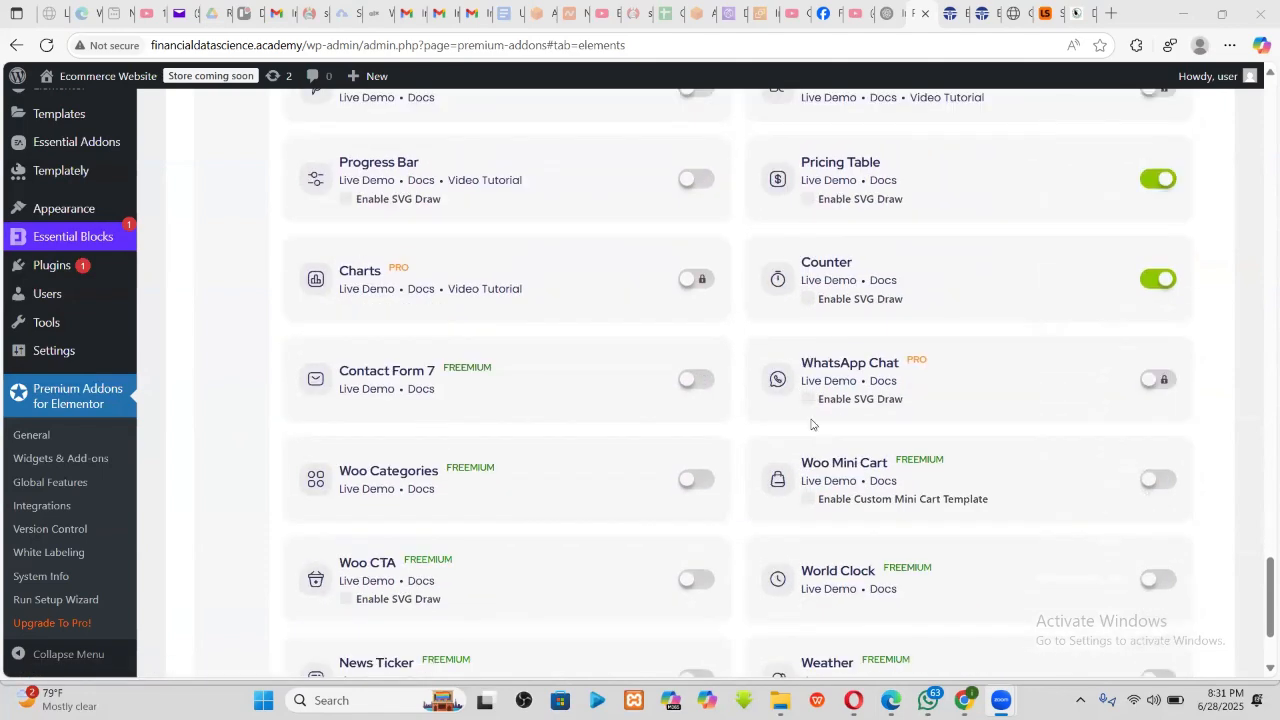
{"action": "scroll", "coordinate": [465, 407], "scroll_direction": "down", "scroll_amount": 1}
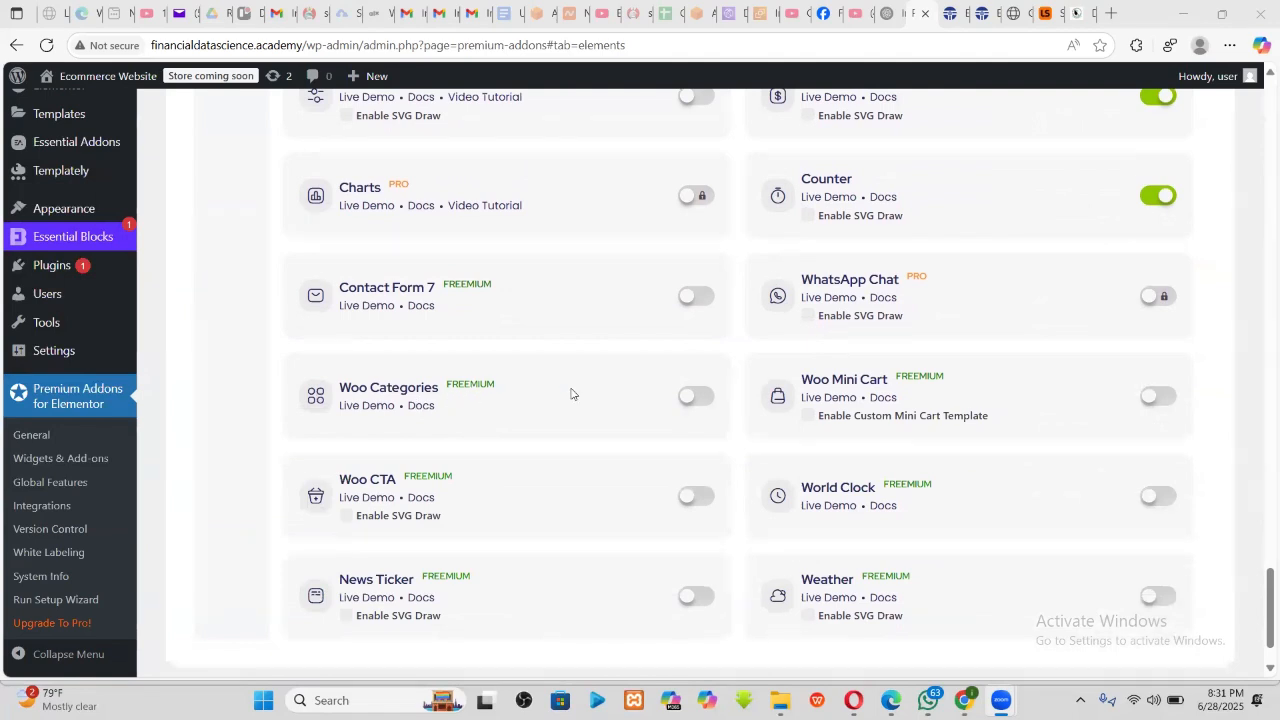
- Return to the Home page in the Elementor editor, publish it and reload the editor
{"action": "scroll", "coordinate": [863, 400], "scroll_direction": "down", "scroll_amount": 1}
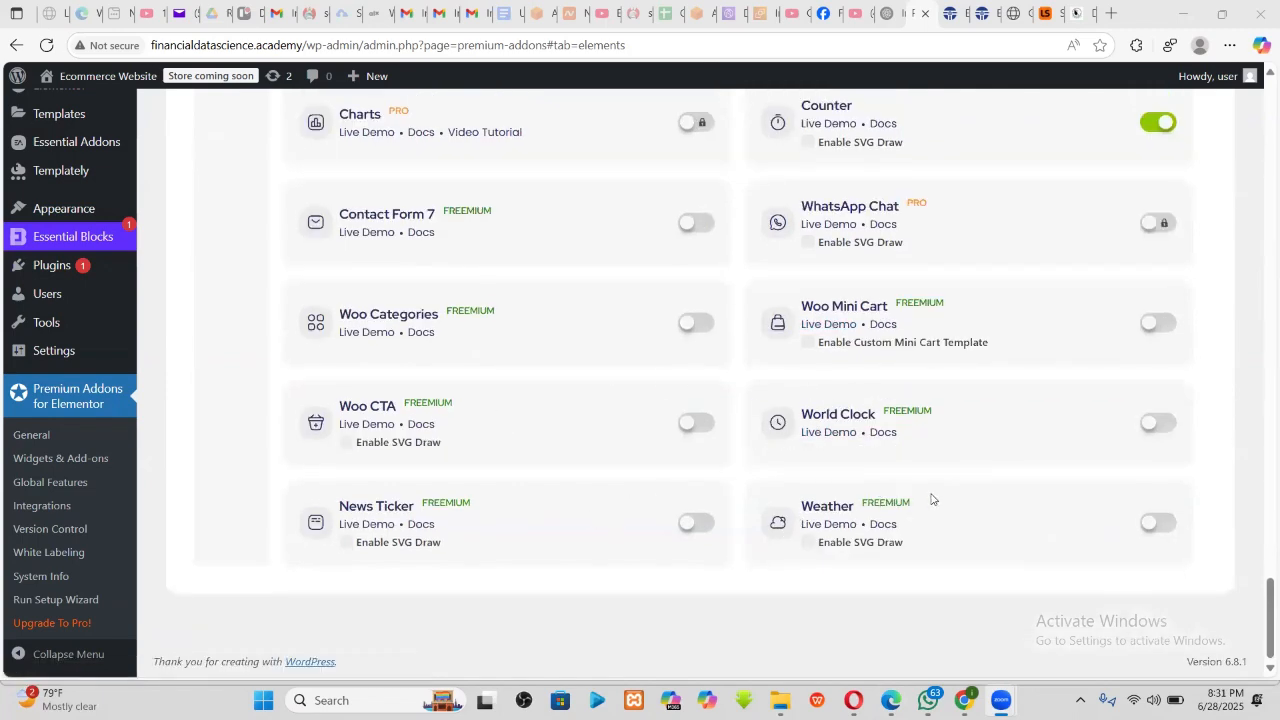
{"action": "scroll", "coordinate": [931, 498], "scroll_direction": "up", "scroll_amount": 20}
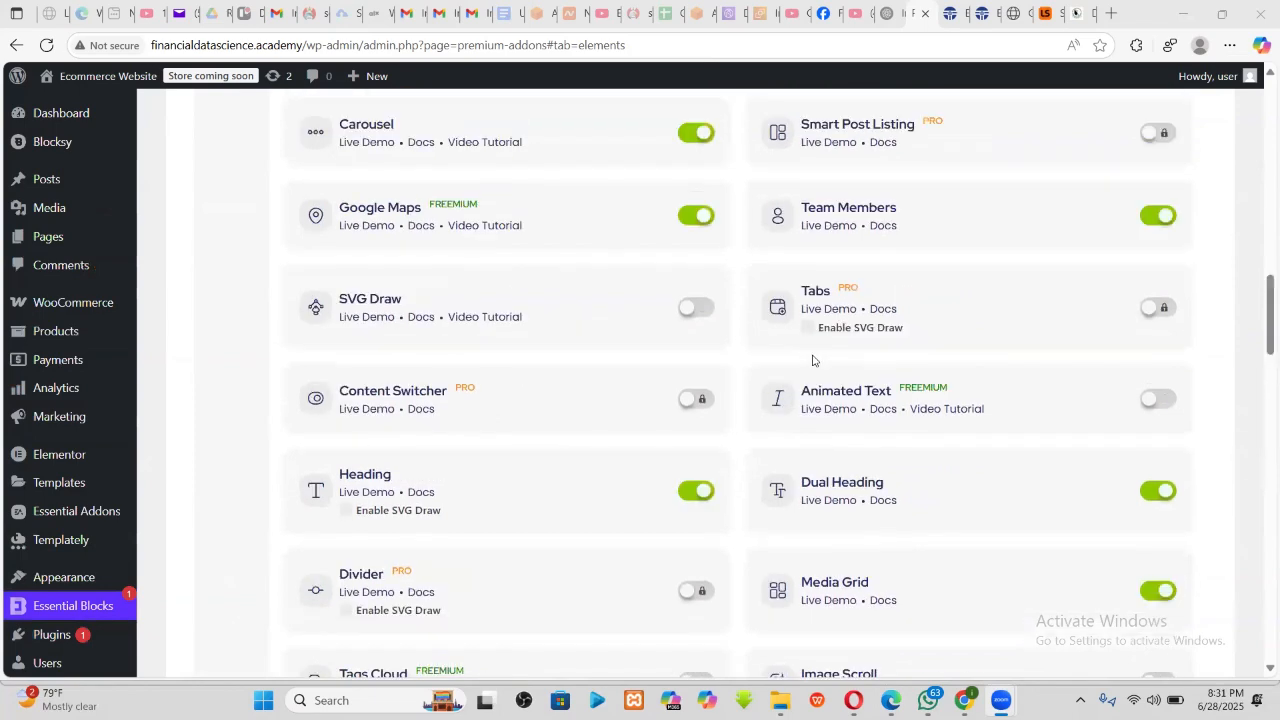
{"action": "scroll", "coordinate": [806, 358], "scroll_direction": "up", "scroll_amount": 15}
{"action": "scroll", "coordinate": [512, 416], "scroll_direction": "down", "scroll_amount": 1}
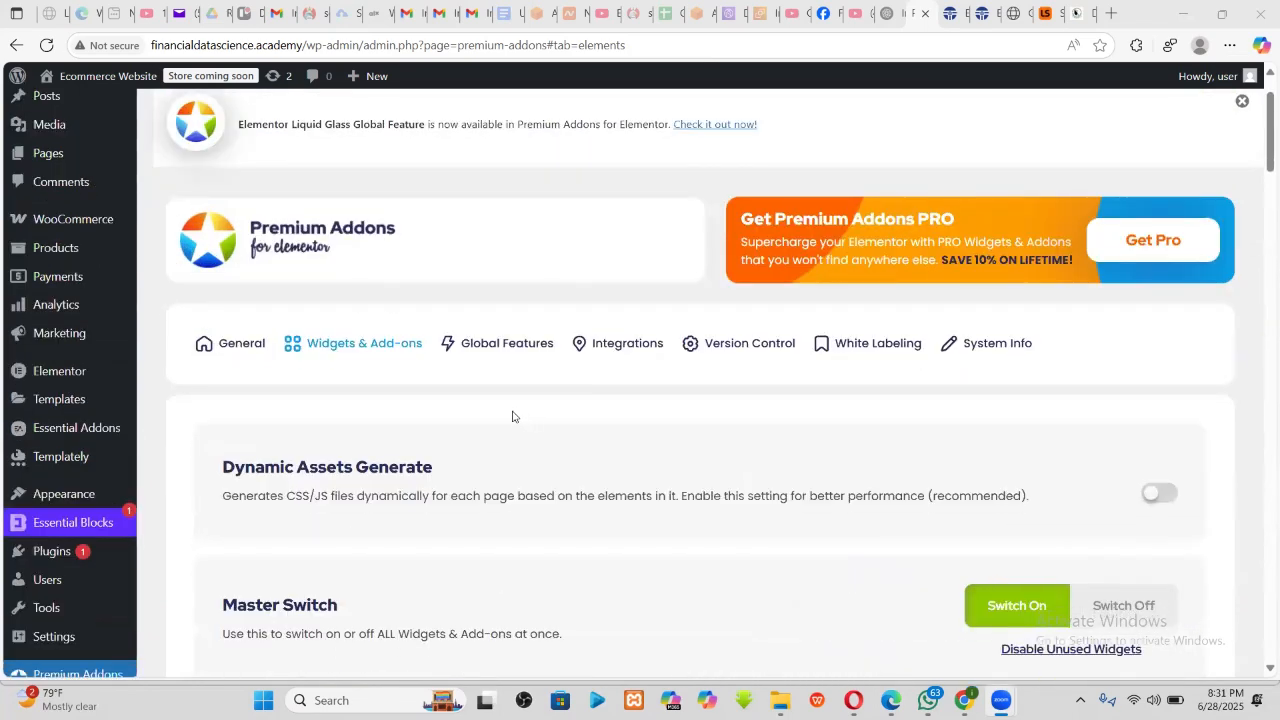
{"action": "scroll", "coordinate": [512, 416], "scroll_direction": "up", "scroll_amount": 1}
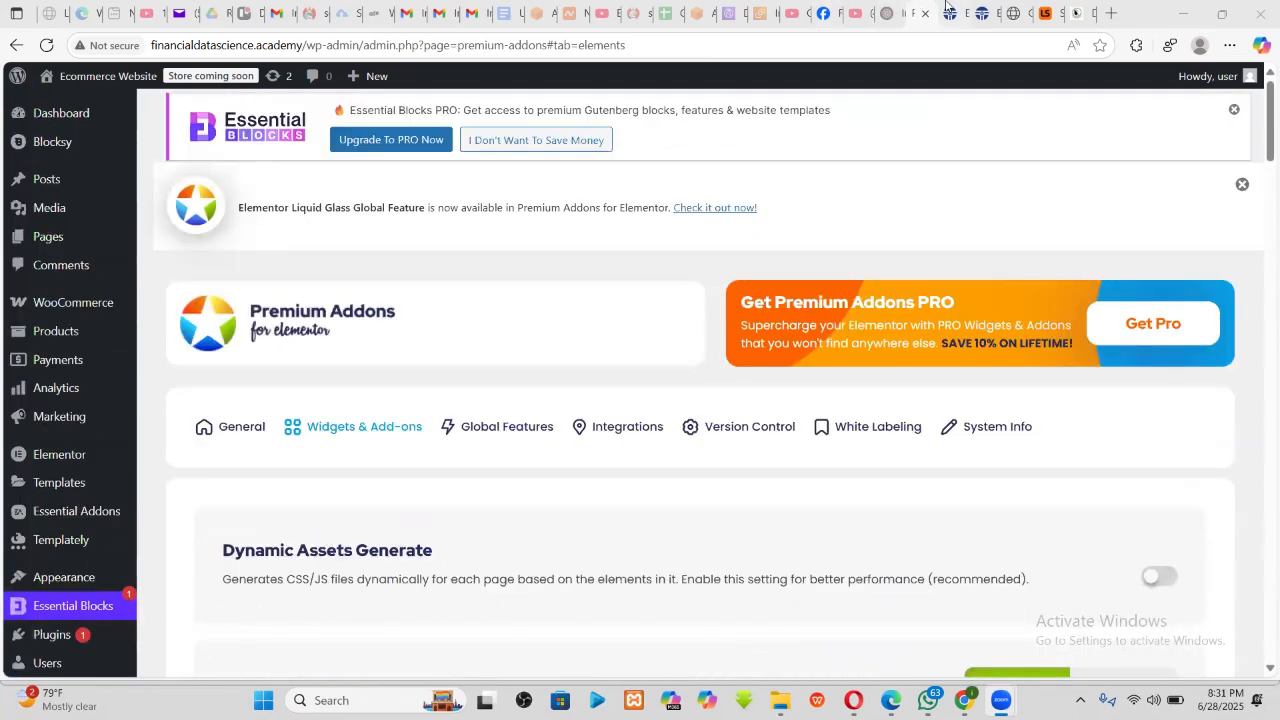
{"action": "left_click", "coordinate": [955, 13]}
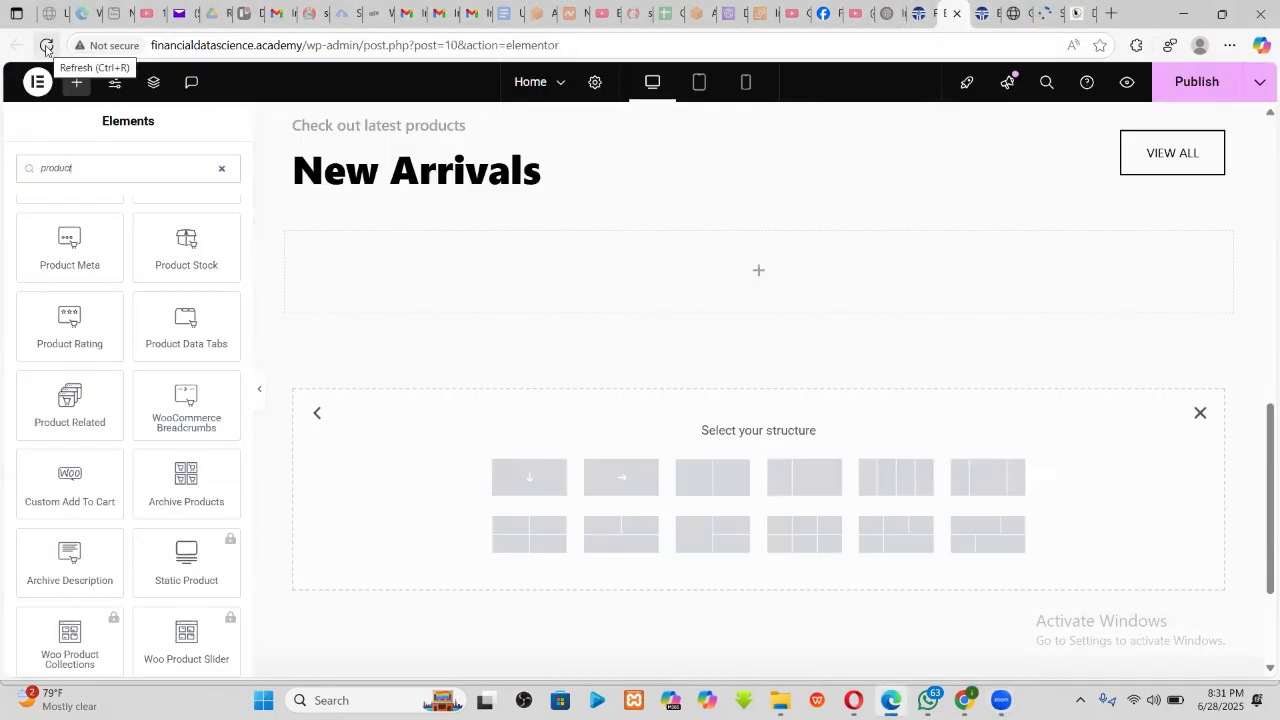
{"action": "left_click", "coordinate": [1201, 79]}
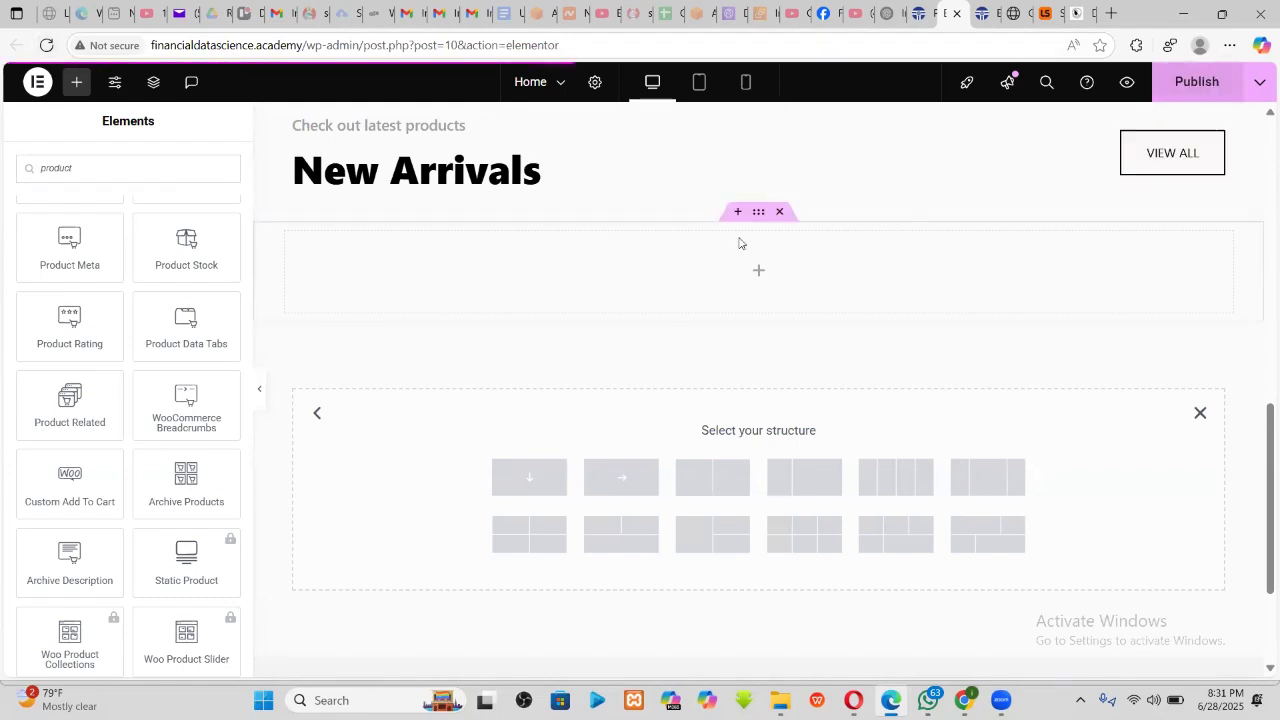
{"action": "left_click", "coordinate": [46, 45]}
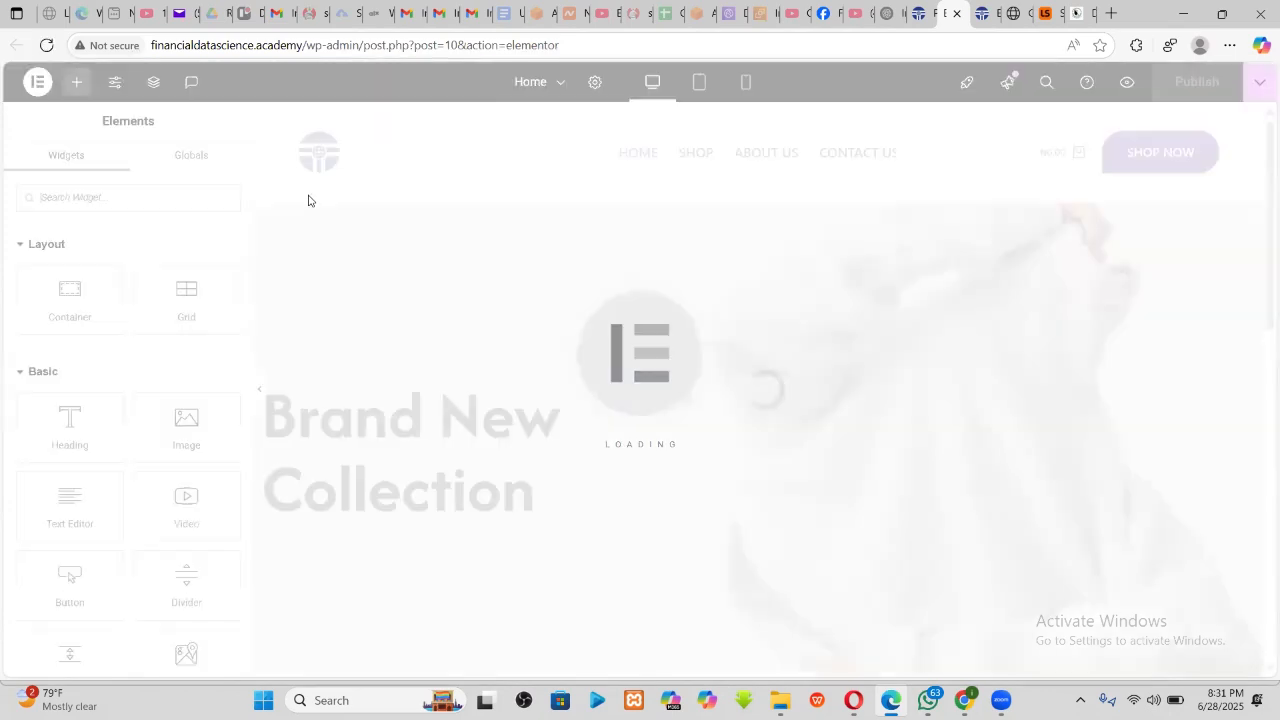
- Search the Elementor widgets for "product" and look through the list for a product widget for New Arrivals
{"action": "scroll", "coordinate": [537, 277], "scroll_direction": "down", "scroll_amount": 10}
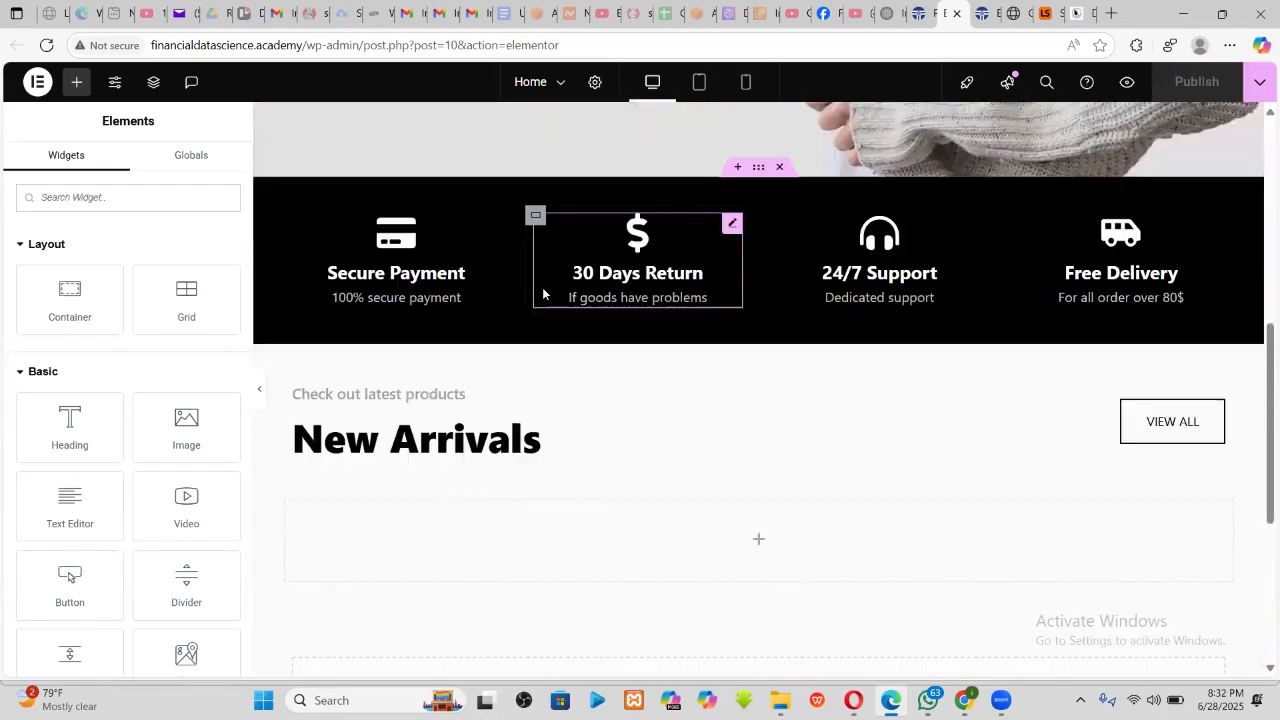
{"action": "scroll", "coordinate": [703, 300], "scroll_direction": "up", "scroll_amount": 1}
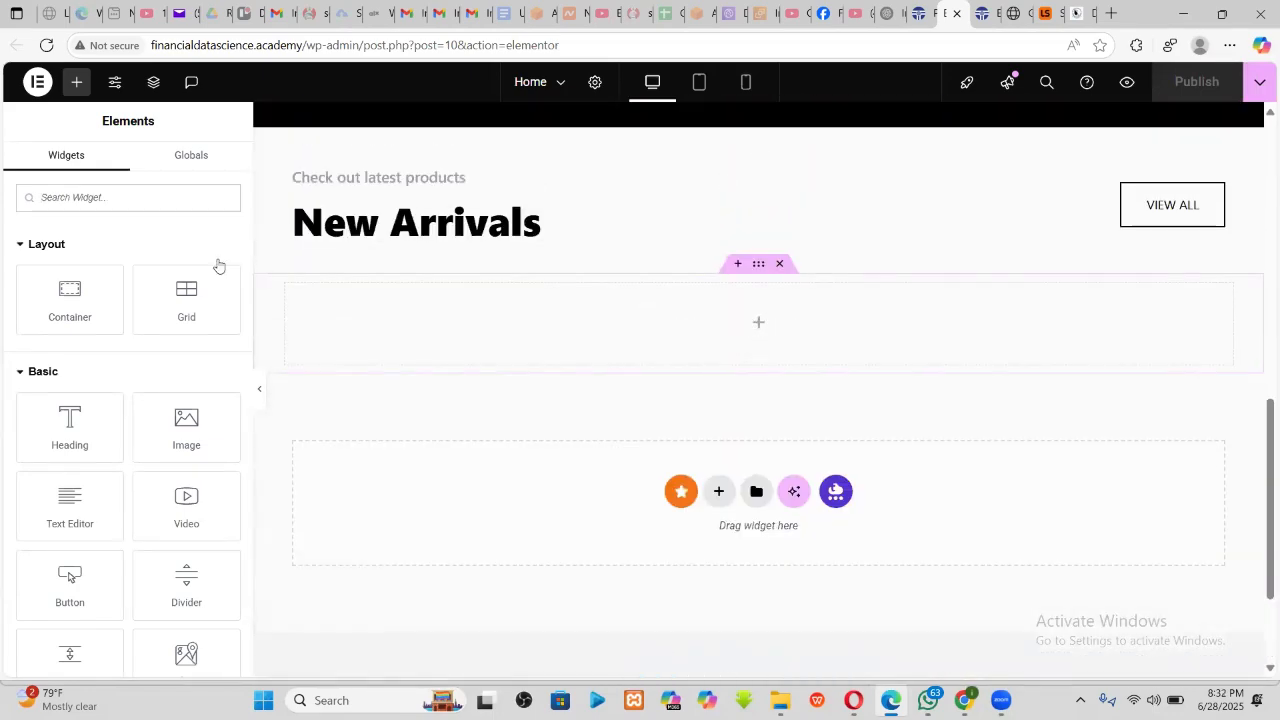
{"action": "left_click", "coordinate": [153, 201]}
{"action": "type", "text": "product"}
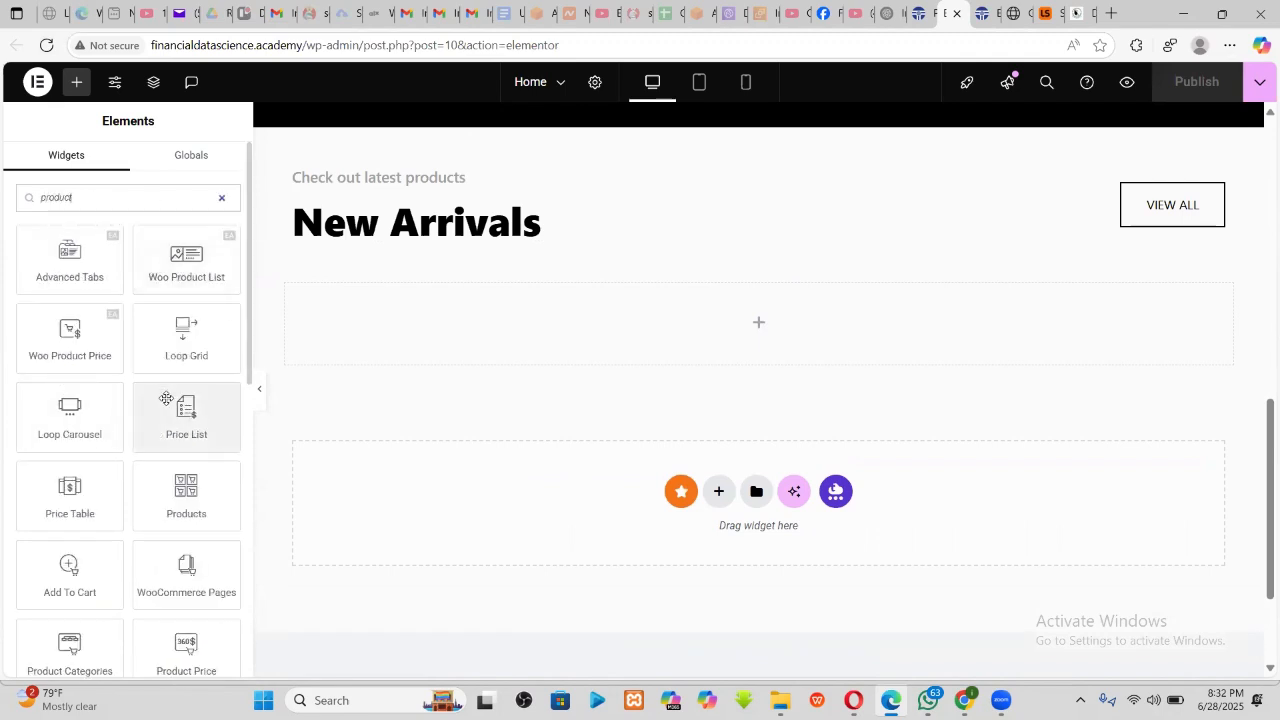
{"action": "scroll", "coordinate": [165, 405], "scroll_direction": "down", "scroll_amount": 3}
{"action": "scroll", "coordinate": [120, 440], "scroll_direction": "down", "scroll_amount": 5}
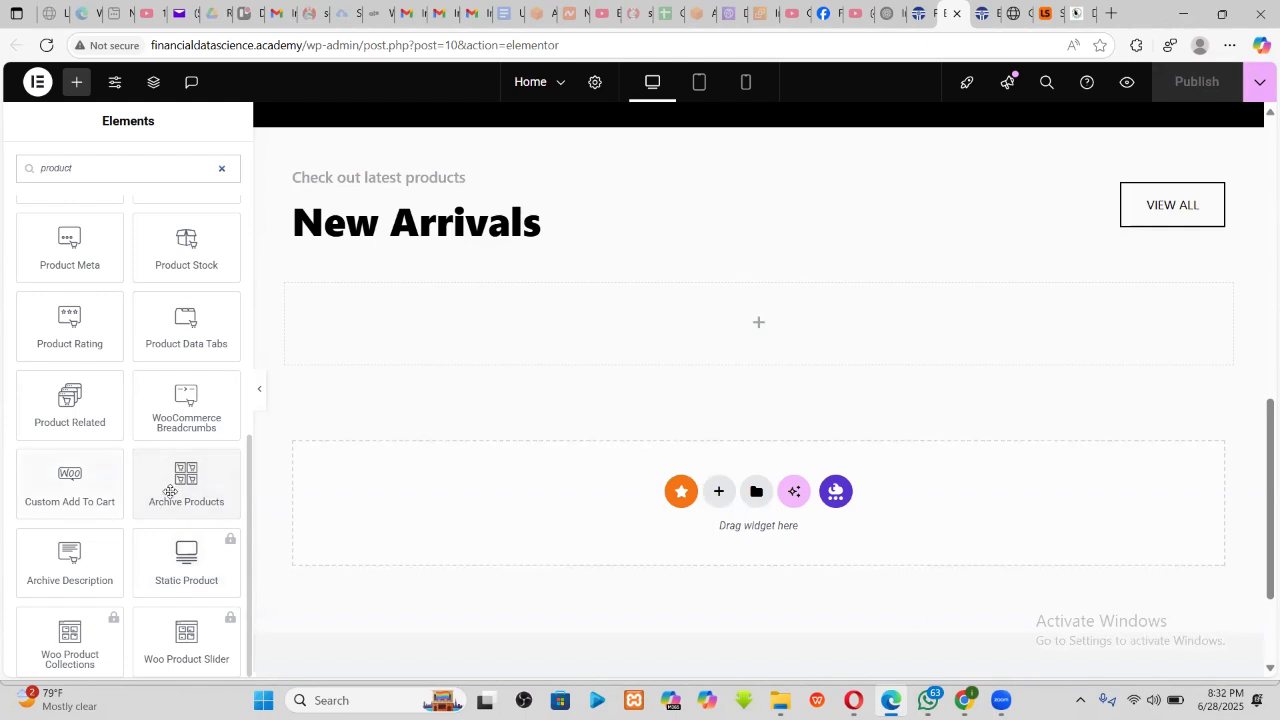
{"action": "scroll", "coordinate": [166, 480], "scroll_direction": "up", "scroll_amount": 5}
{"action": "scroll", "coordinate": [167, 436], "scroll_direction": "up", "scroll_amount": 3}
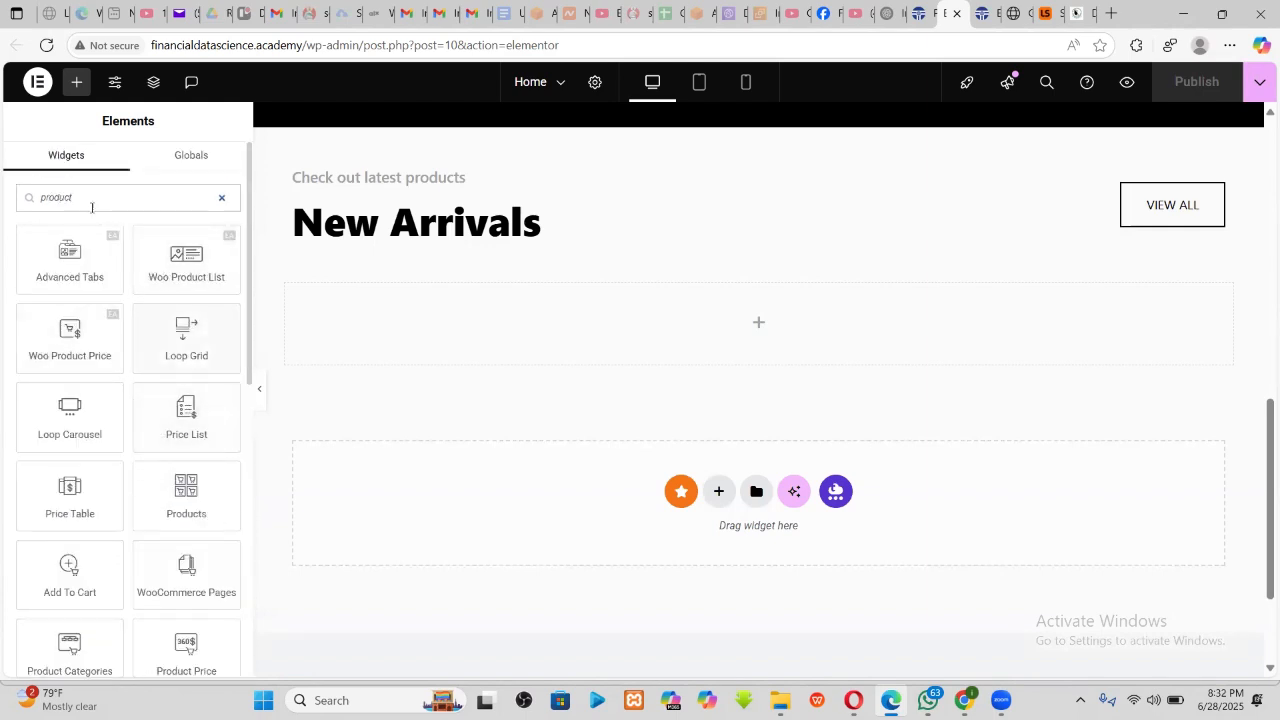
- Search the Elementor widgets for "woo" and look through the WooCommerce widgets on offer
{"action": "key", "text": "ctrl+a"}
{"action": "type", "text": "woo"}
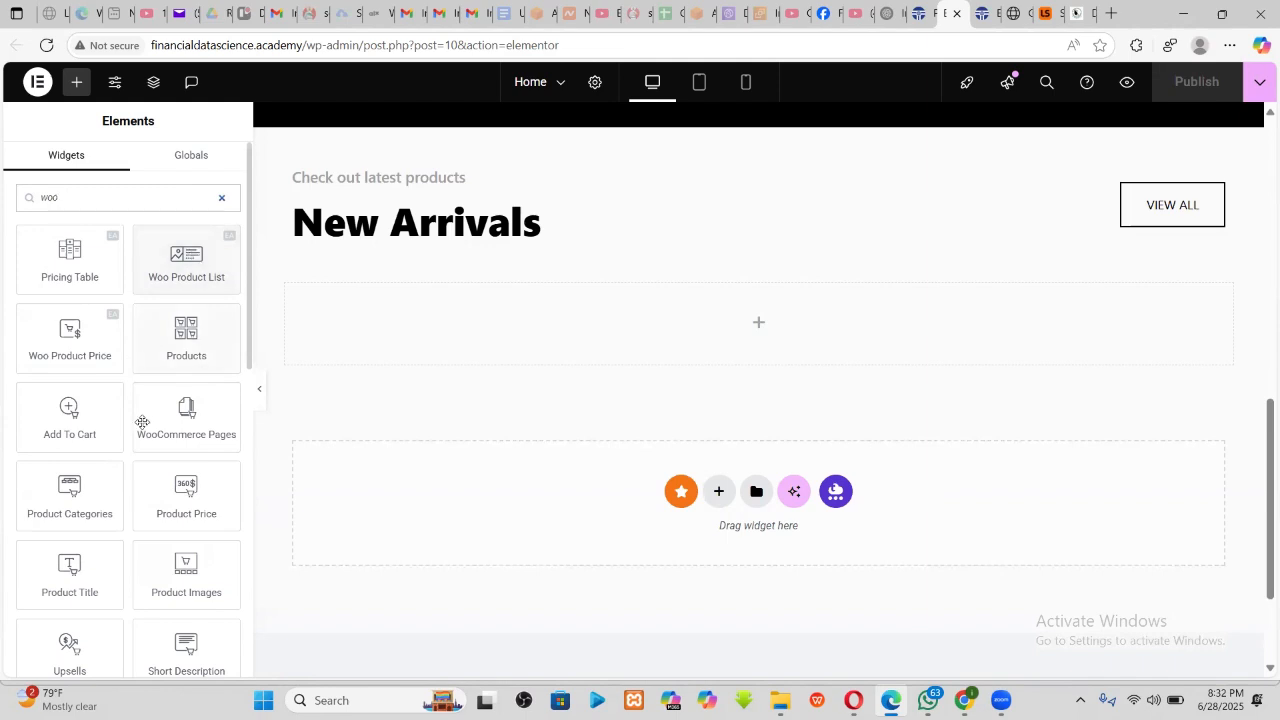
{"action": "scroll", "coordinate": [169, 497], "scroll_direction": "down", "scroll_amount": 3}
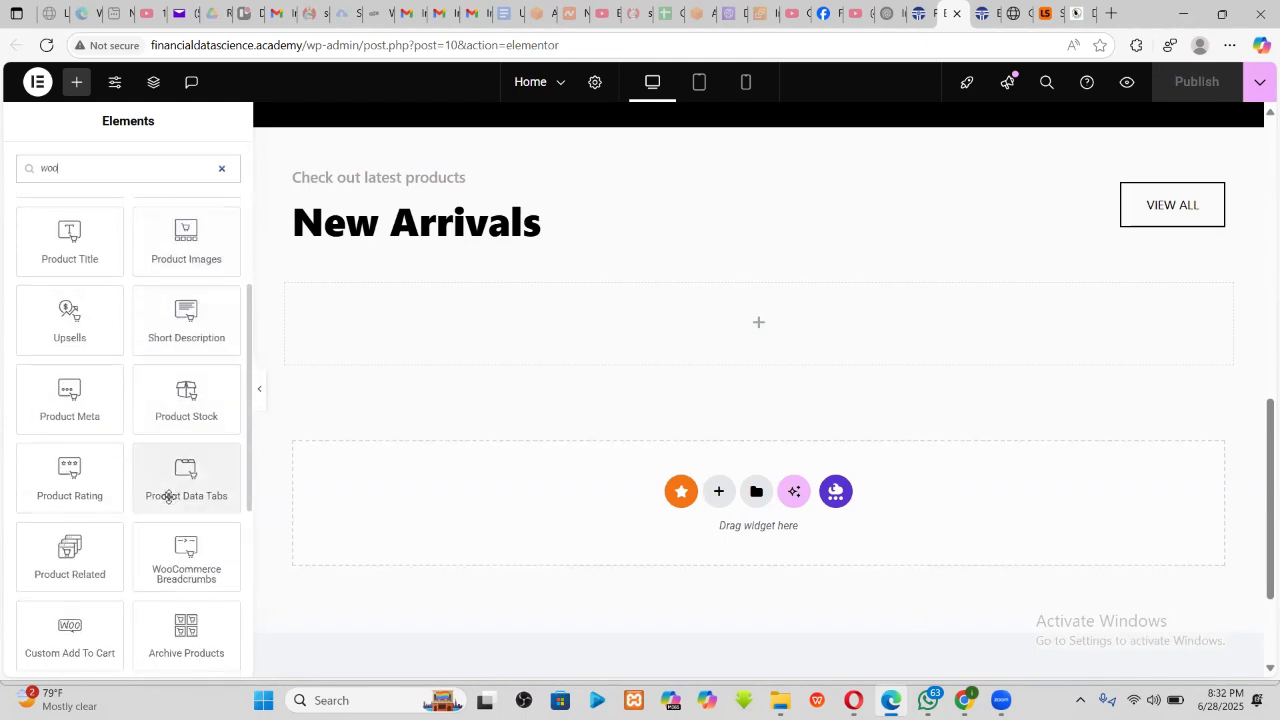
{"action": "scroll", "coordinate": [169, 497], "scroll_direction": "up", "scroll_amount": 4}
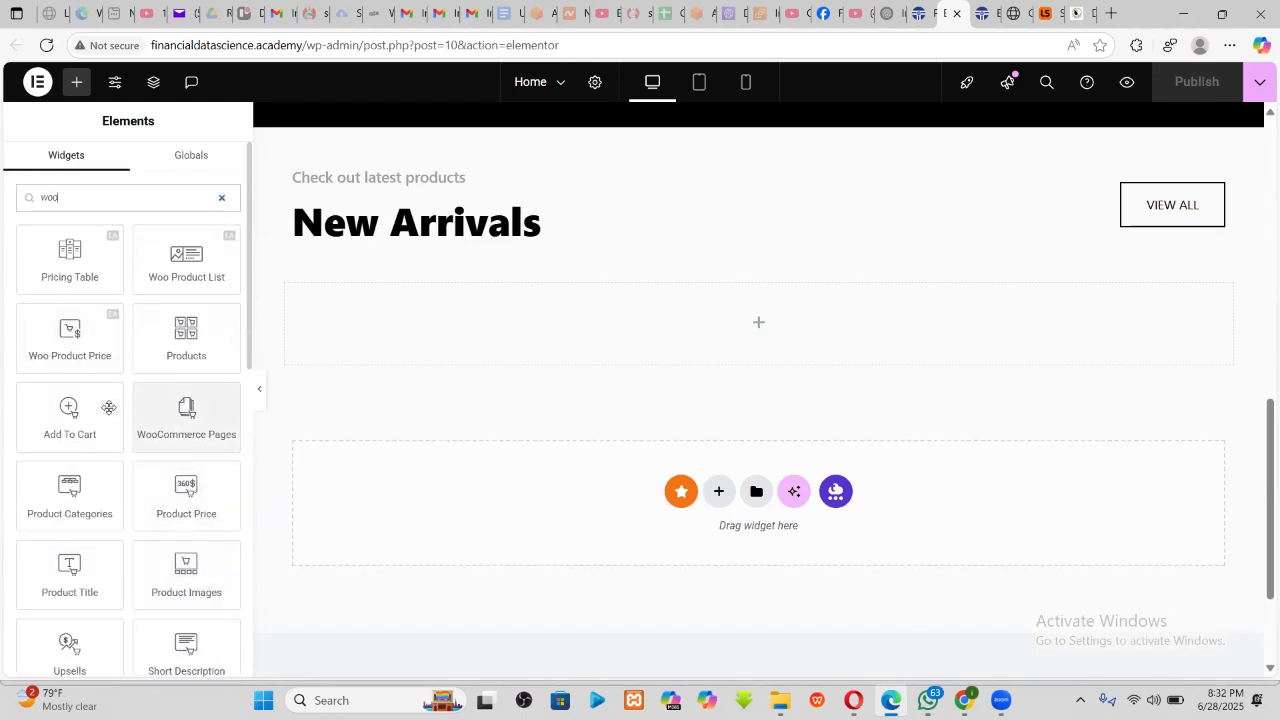
{"action": "scroll", "coordinate": [120, 453], "scroll_direction": "down", "scroll_amount": 2}
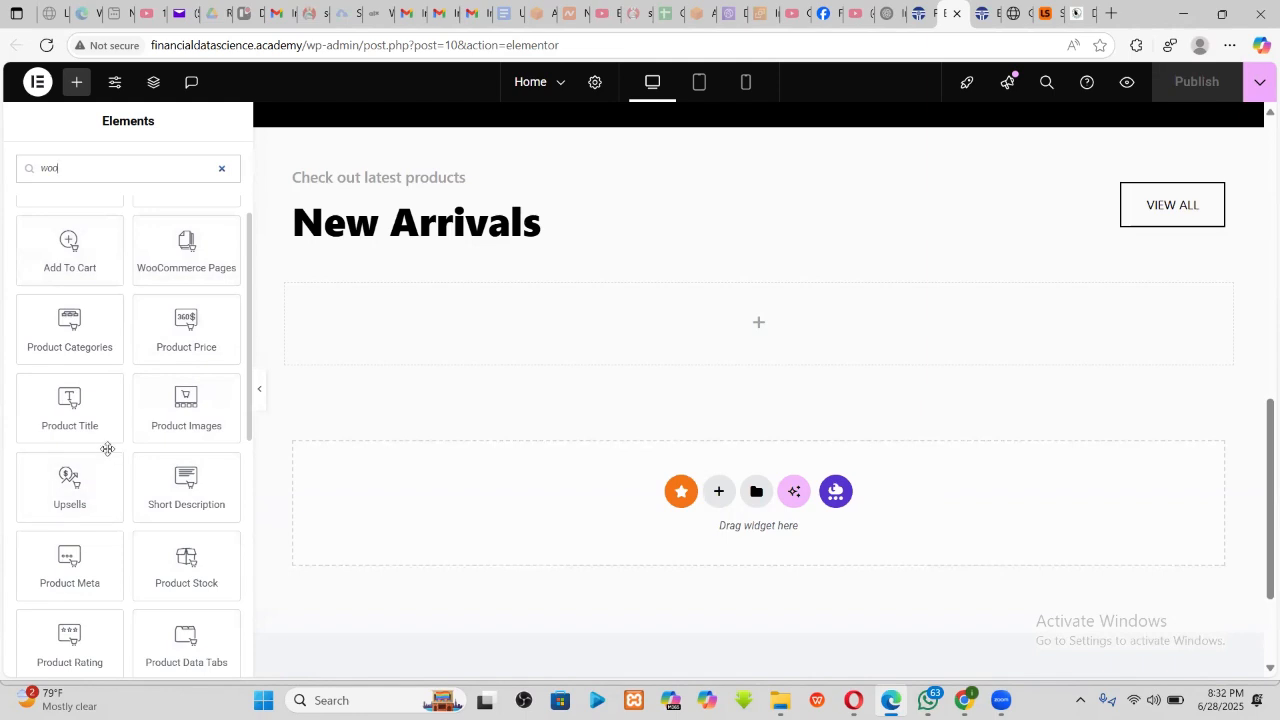
{"action": "scroll", "coordinate": [106, 450], "scroll_direction": "down", "scroll_amount": 2}
{"action": "scroll", "coordinate": [100, 350], "scroll_direction": "up", "scroll_amount": 2}
- Search the widgets for "product" again and check the first widgets in the list
{"action": "key", "text": "ctrl+a"}
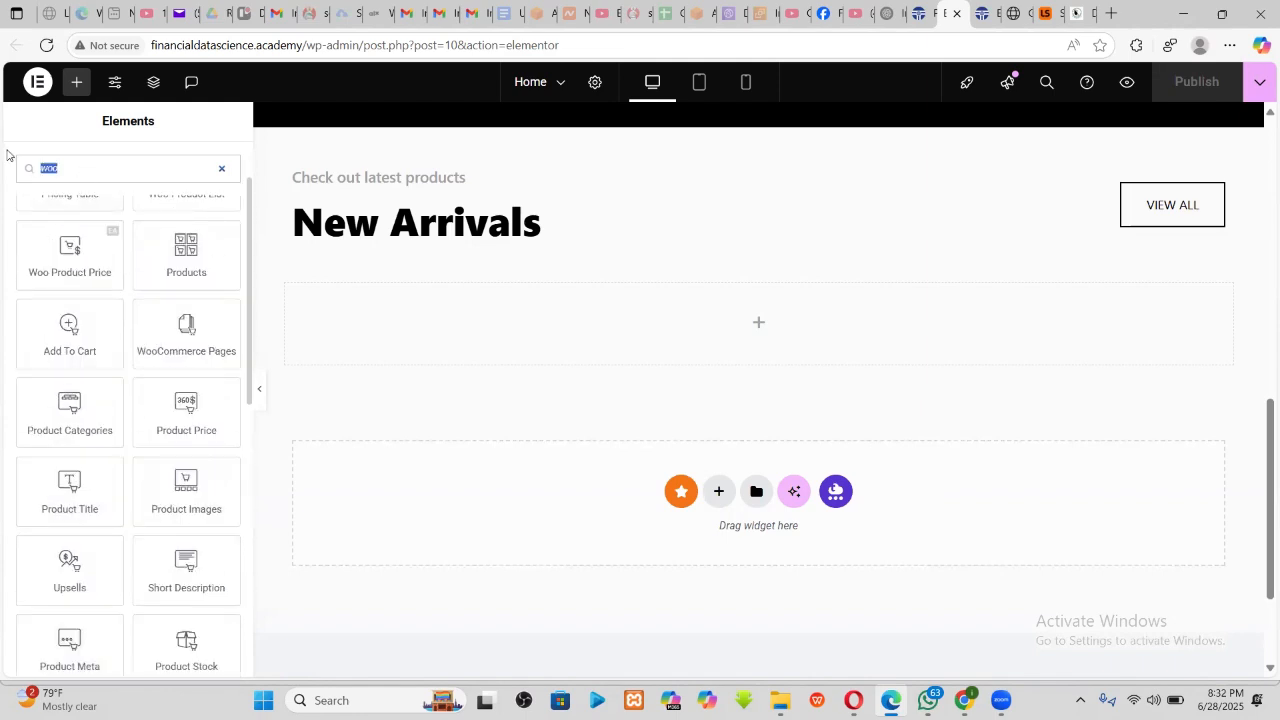
{"action": "type", "text": "product"}
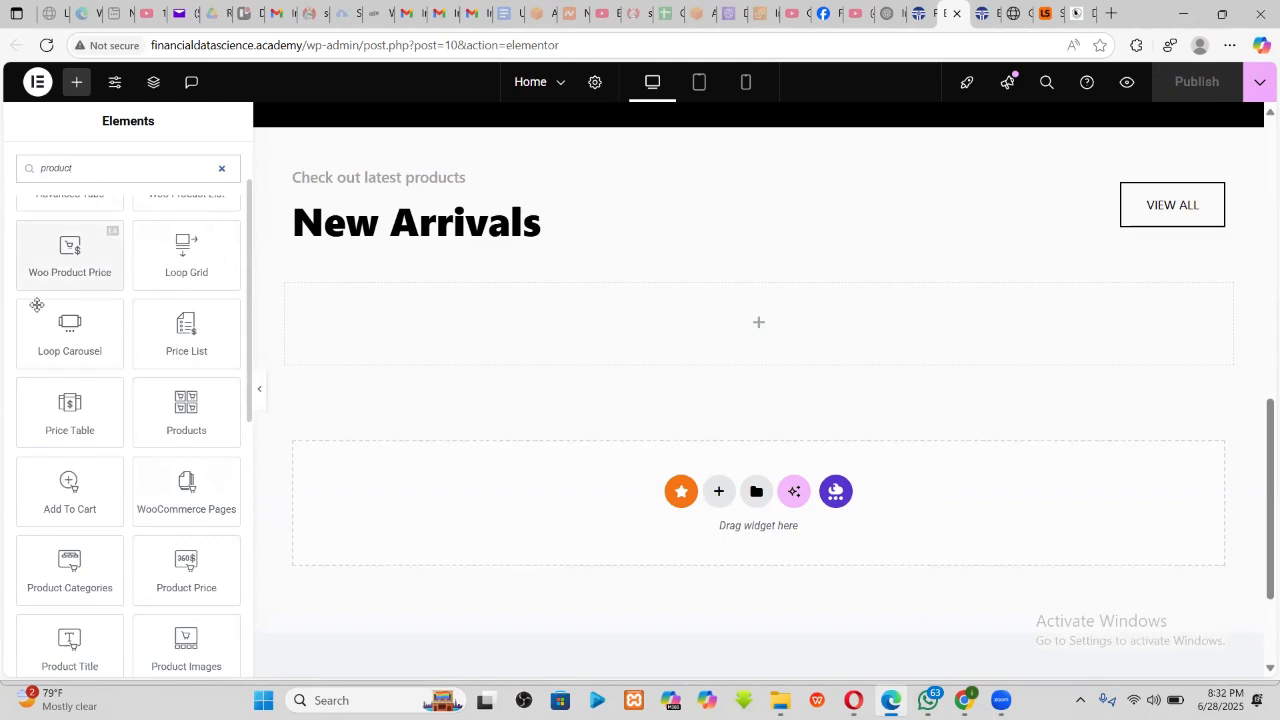
{"action": "scroll", "coordinate": [38, 300], "scroll_direction": "up", "scroll_amount": 2}
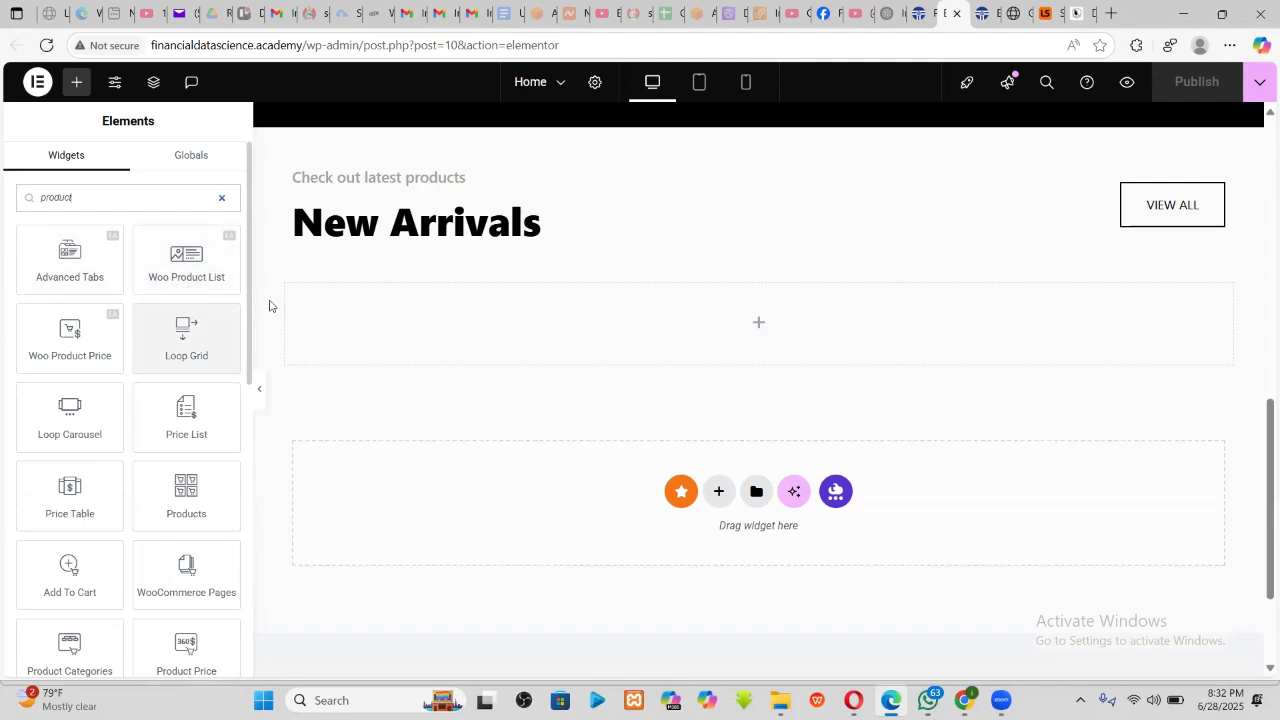
- Switch to the LiveScore browser tab and select its web address for editing
{"action": "left_click", "coordinate": [1042, 10]}
{"action": "left_click", "coordinate": [1042, 35]}
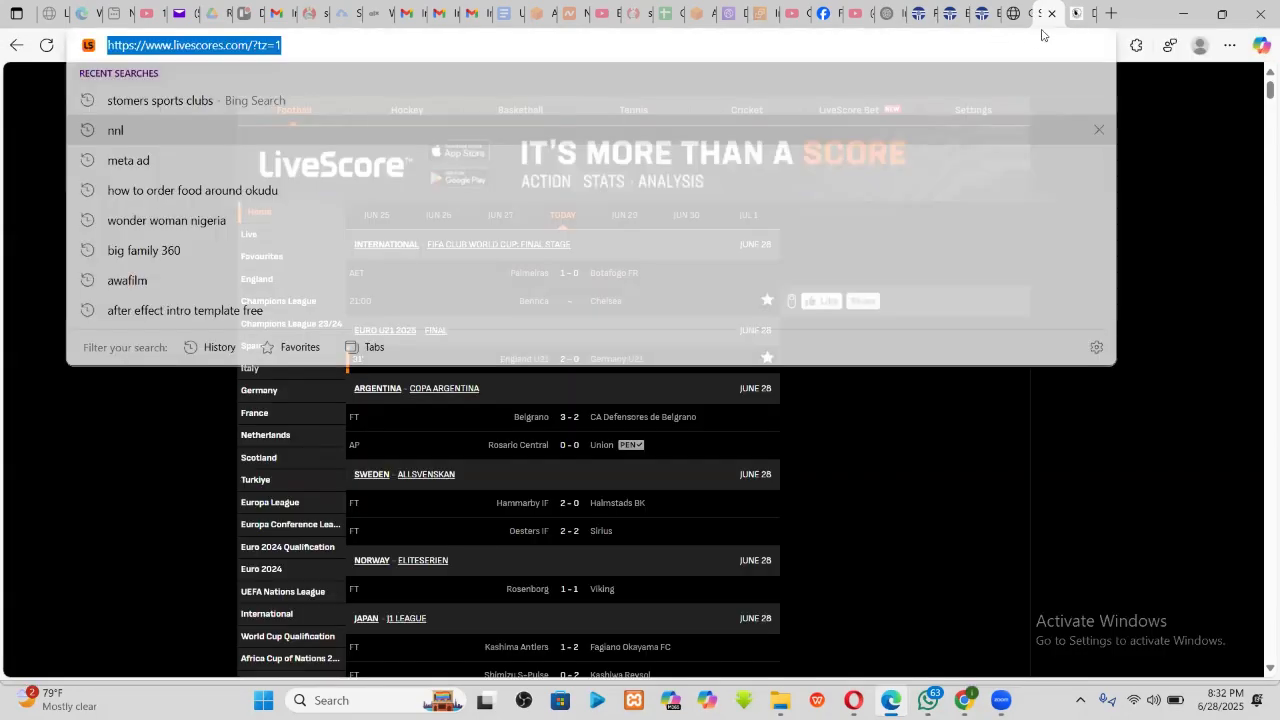
- Open the alorapads.com website in a new browser tab
{"action": "left_click", "coordinate": [1077, 13]}
{"action": "left_click", "coordinate": [1111, 13]}
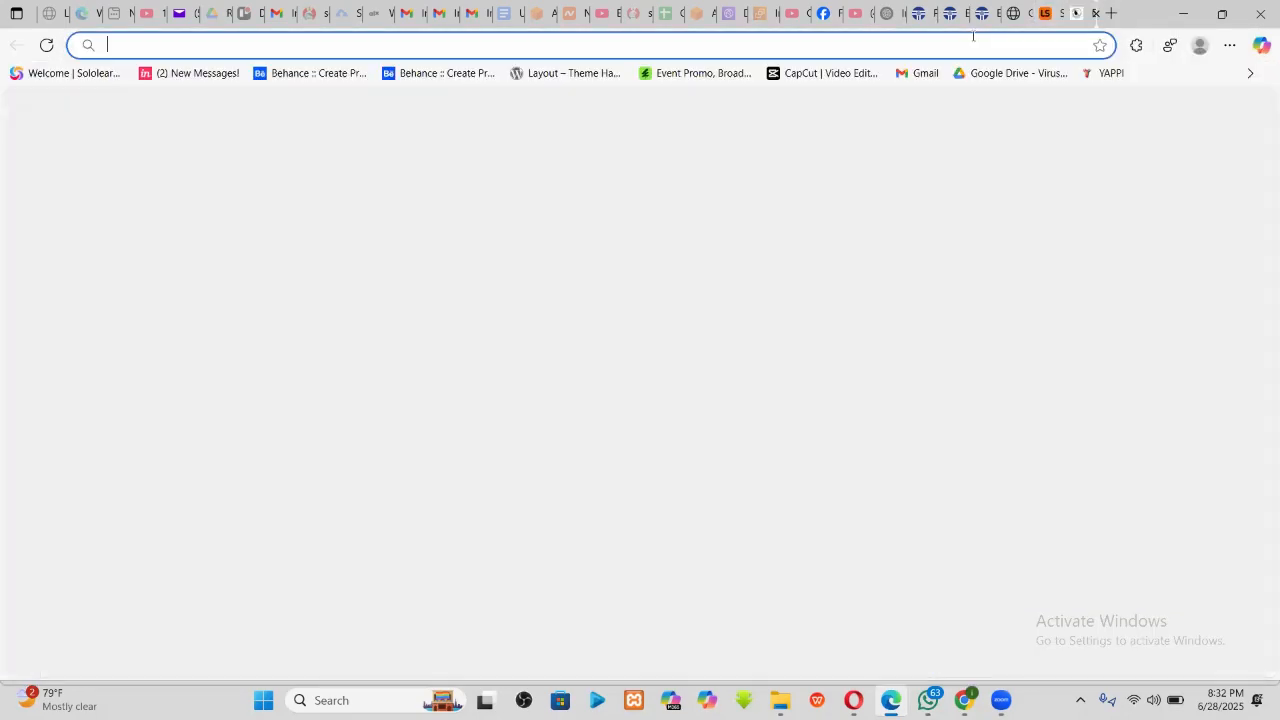
{"action": "type", "text": "alo"}
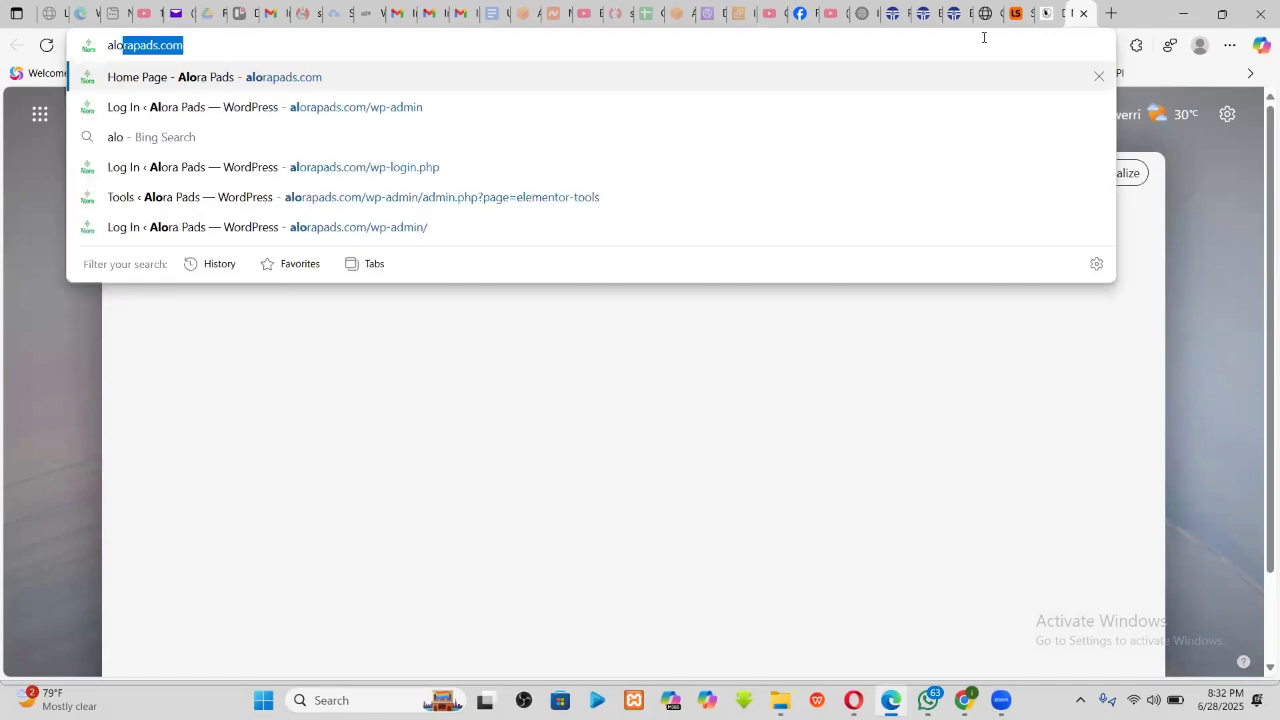
{"action": "key", "text": "Return"}
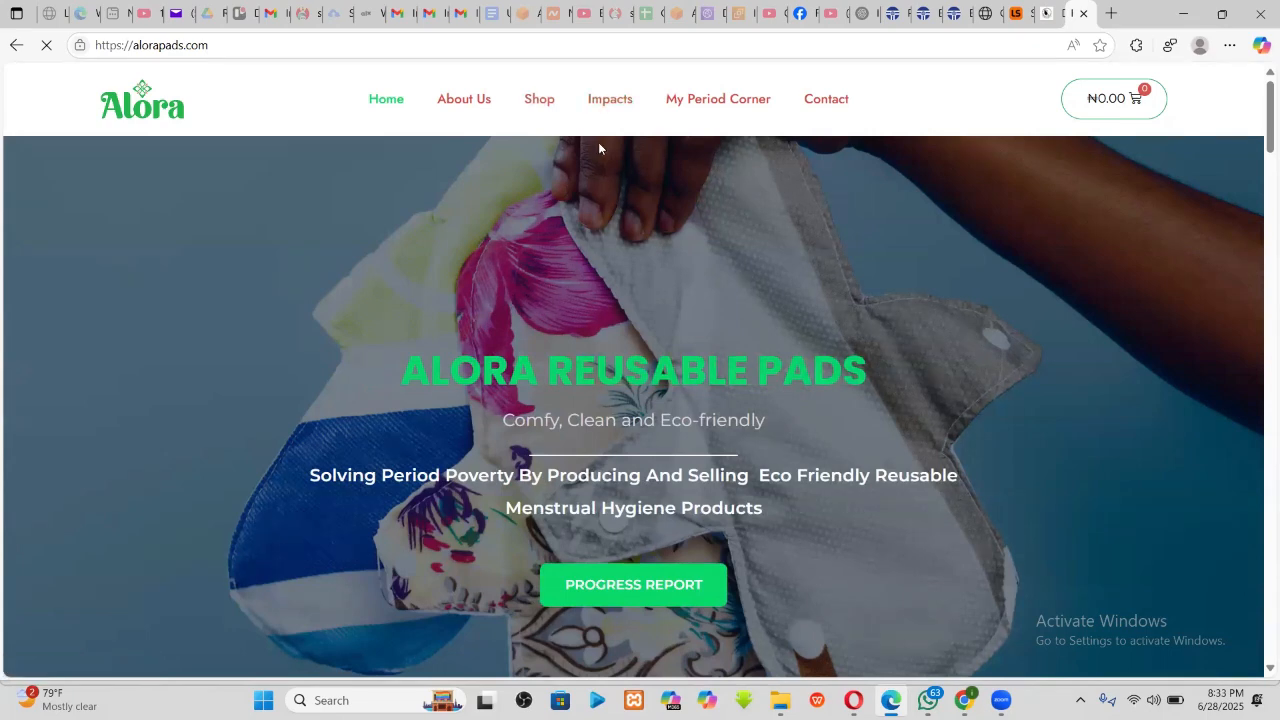
- Examine the product features and product listing on the Alora Pads shop page
{"action": "scroll", "coordinate": [641, 180], "scroll_direction": "down", "scroll_amount": 12}
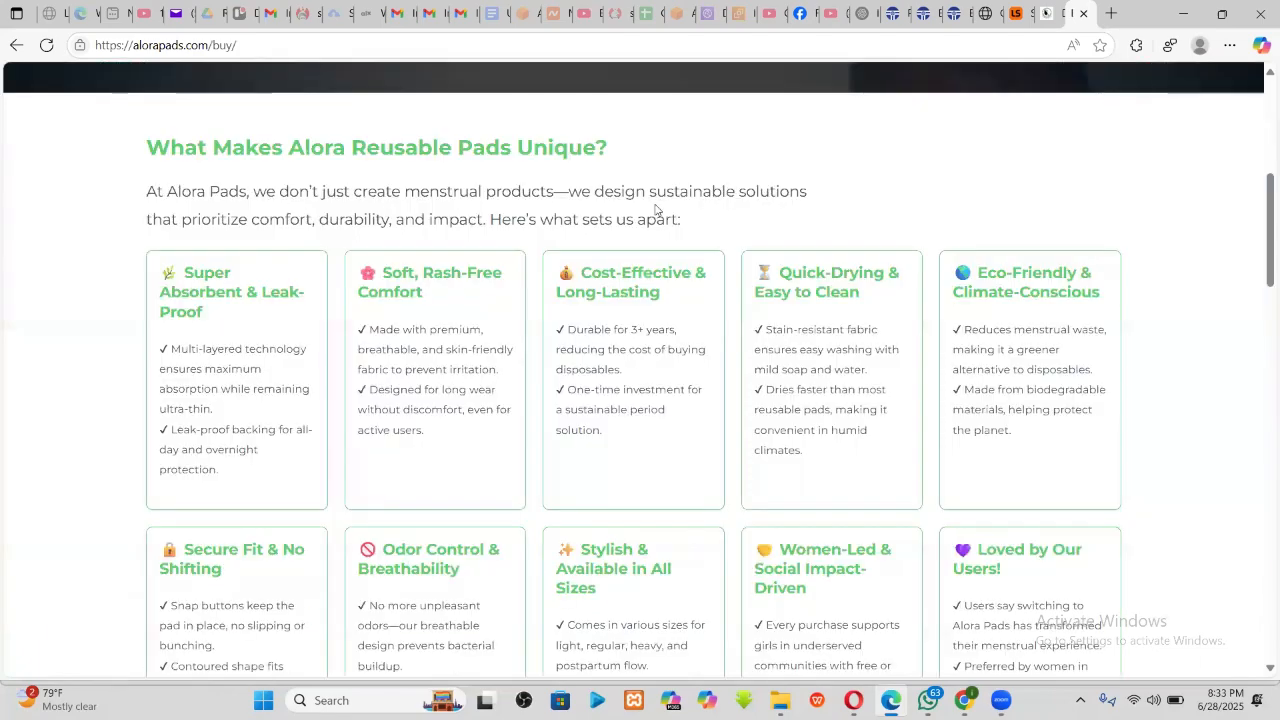
{"action": "scroll", "coordinate": [651, 196], "scroll_direction": "down", "scroll_amount": 5}
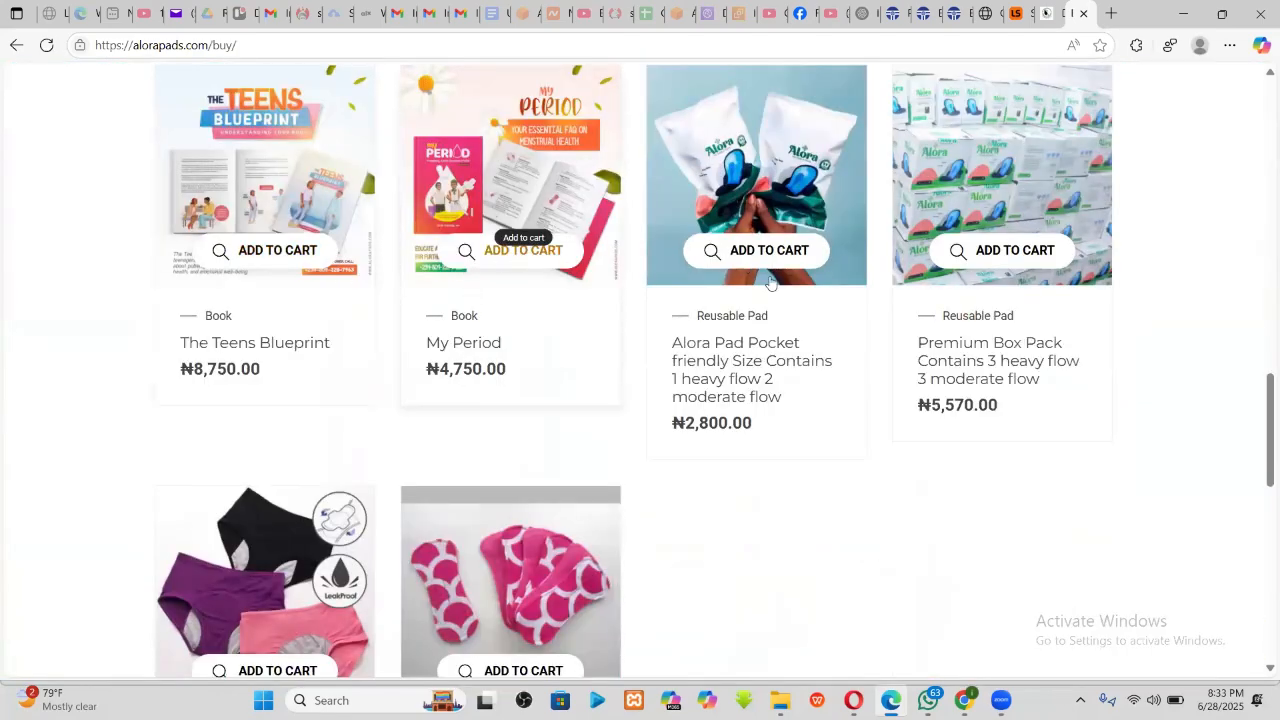
{"action": "scroll", "coordinate": [386, 320], "scroll_direction": "down", "scroll_amount": 4}
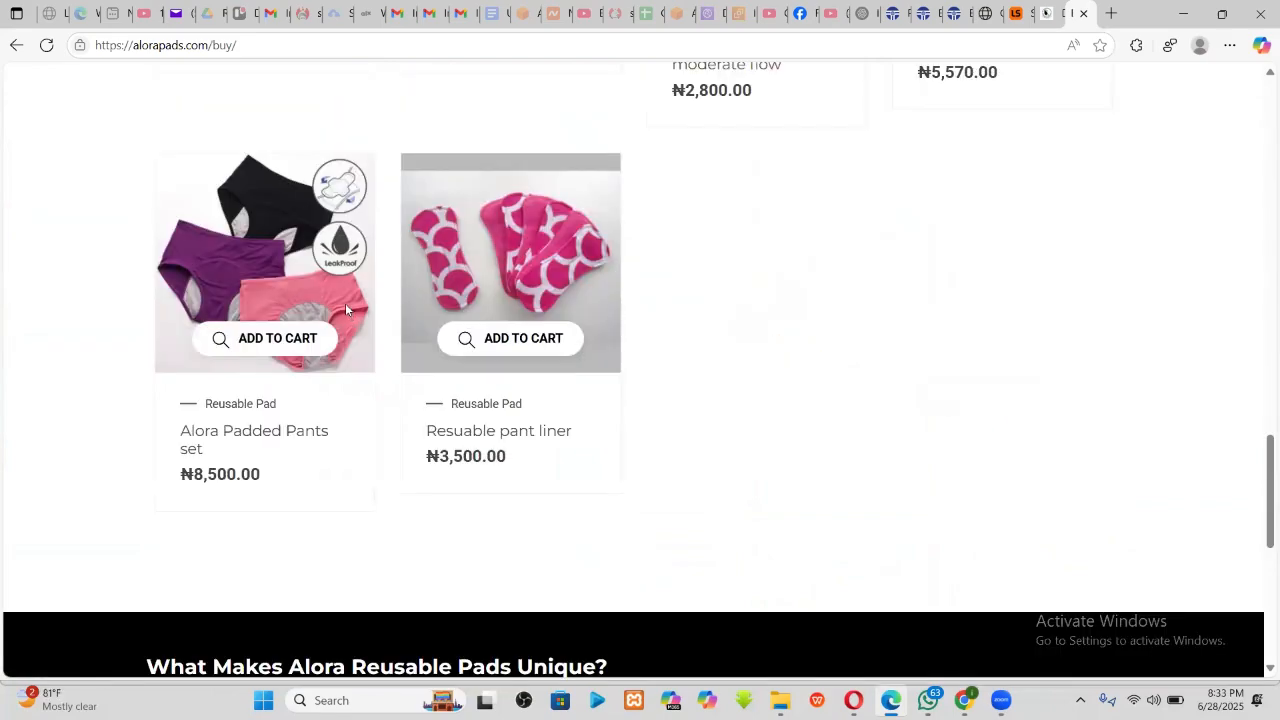
{"action": "scroll", "coordinate": [430, 300], "scroll_direction": "up", "scroll_amount": 5}
{"action": "scroll", "coordinate": [420, 287], "scroll_direction": "up", "scroll_amount": 4}
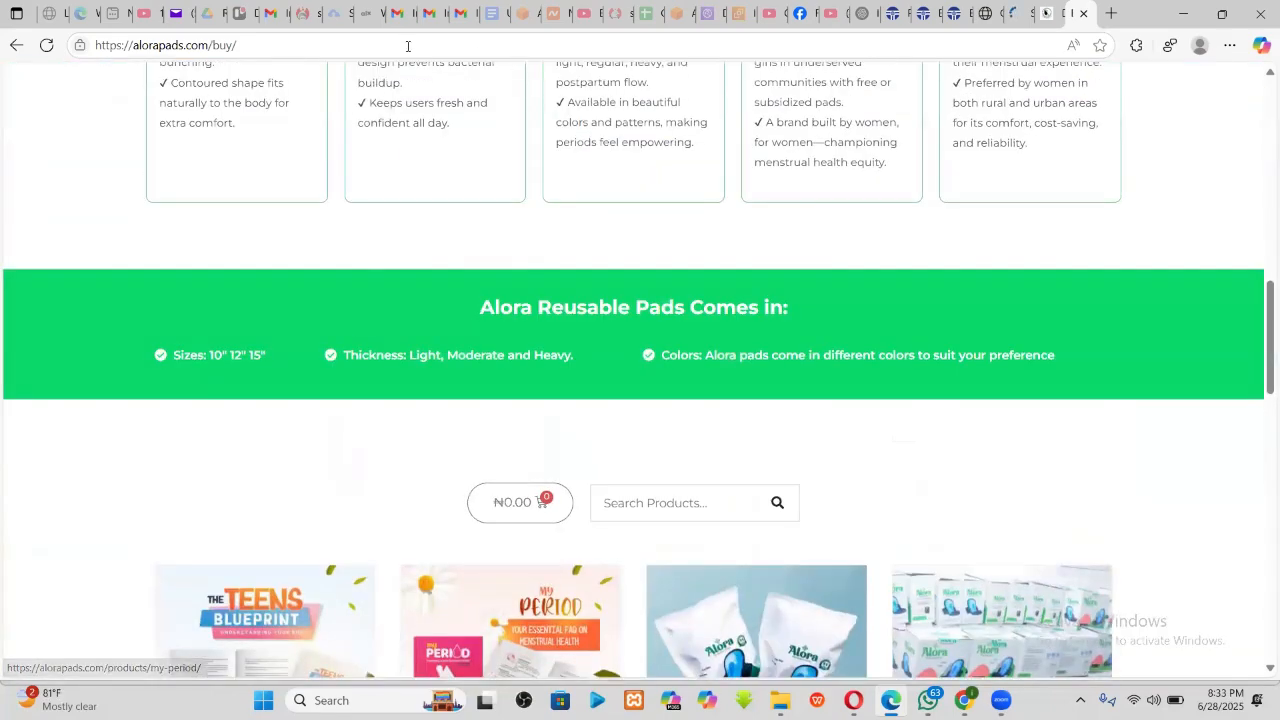
- Go to alorapads.com/wp-admin and log in to WordPress with the saved credentials
{"action": "left_click", "coordinate": [282, 46]}
{"action": "left_click_drag", "start_coordinate": [282, 46], "coordinate": [228, 43]}
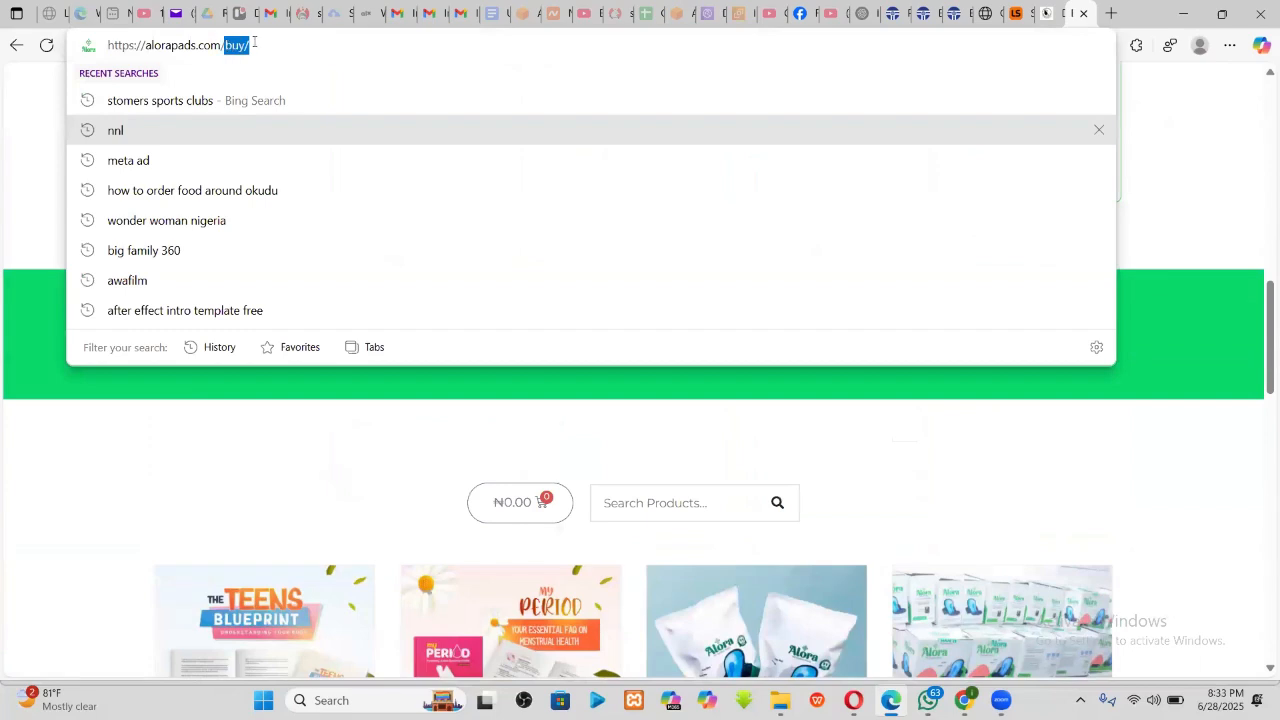
{"action": "type", "text": "wpw-"}
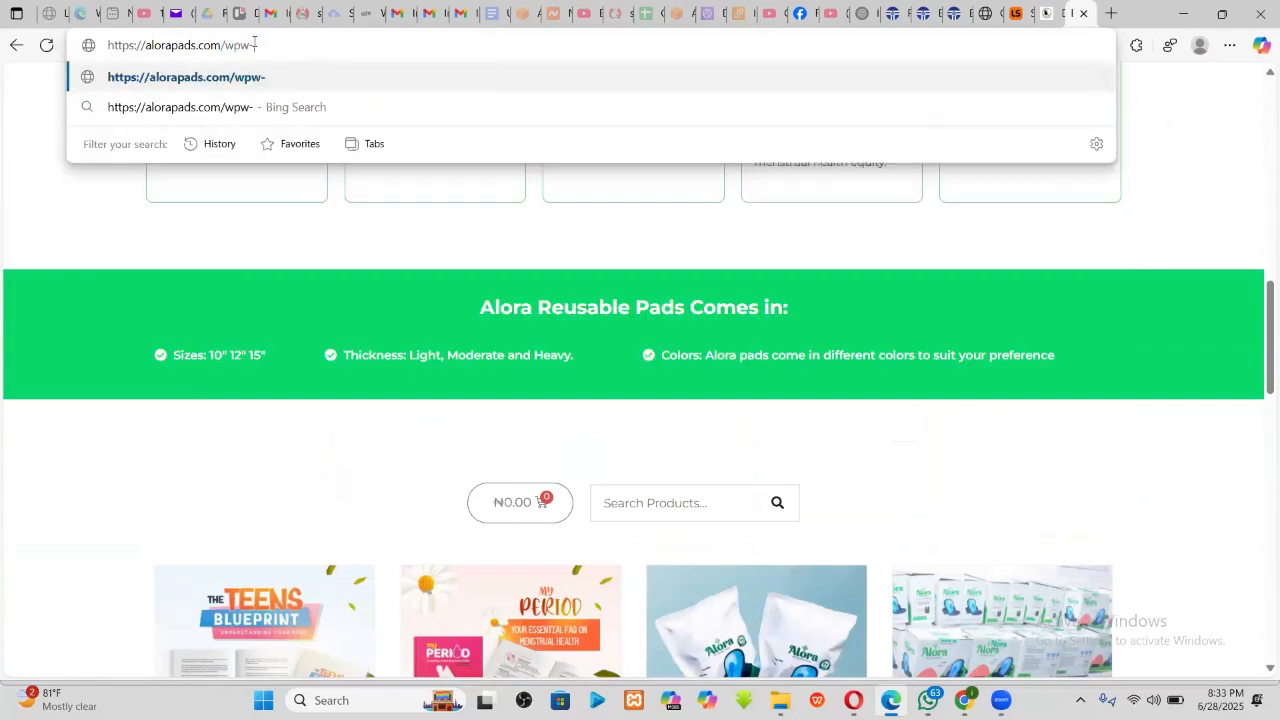
{"action": "key", "text": "BackSpace"}
{"action": "type", "text": "-admin"}
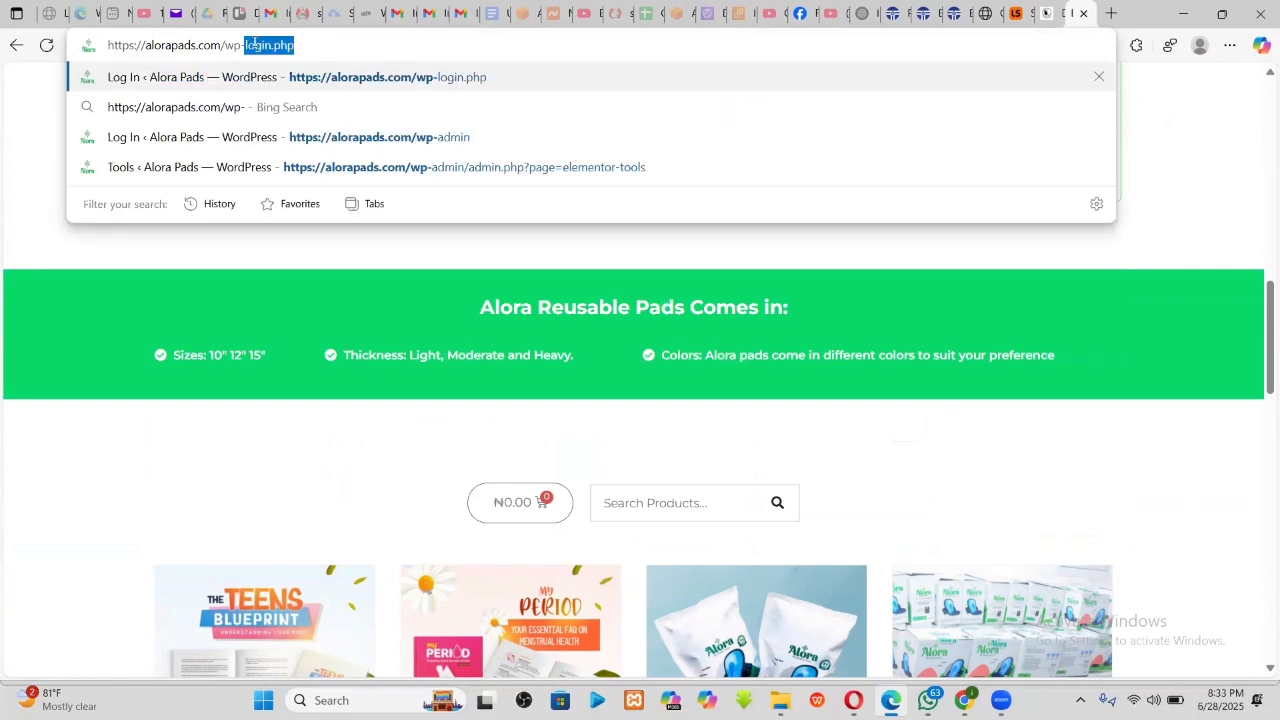
{"action": "key", "text": "Return"}
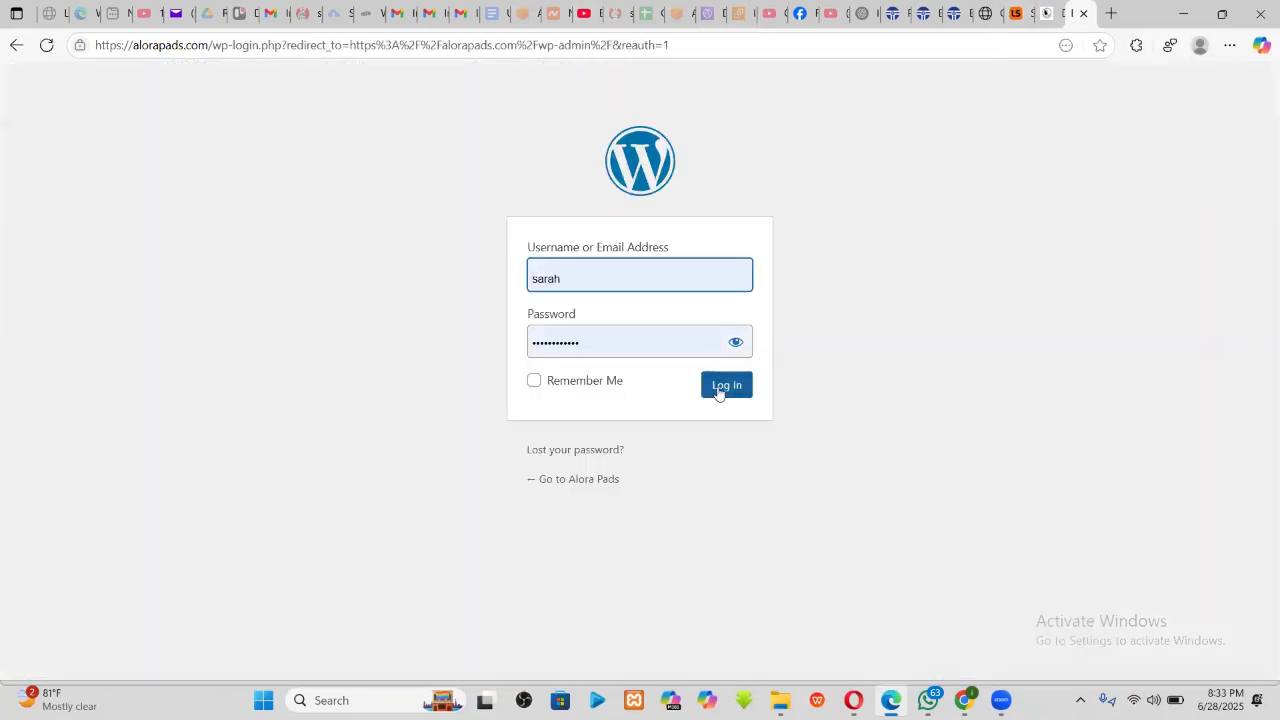
{"action": "left_click", "coordinate": [719, 388]}
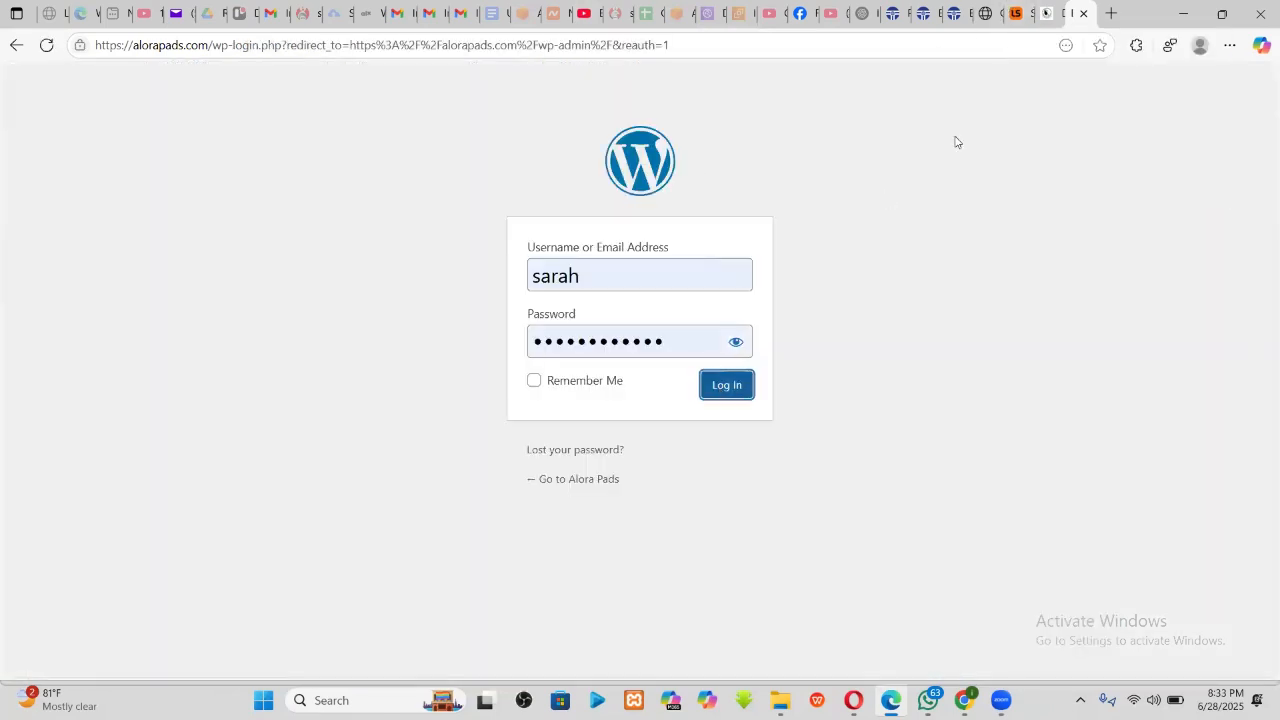
- Examine the category cards and the Popular Products section on the Garderobe demo homepage as a layout reference
{"action": "left_click", "coordinate": [1040, 10]}
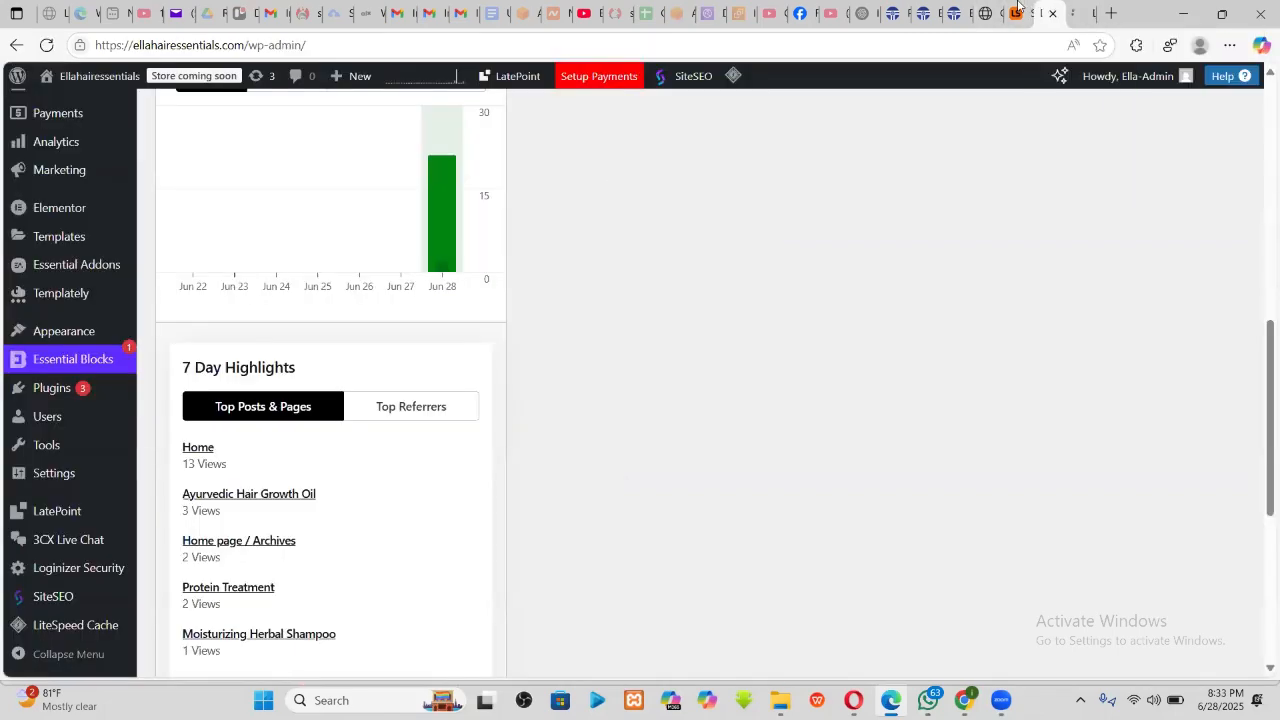
{"action": "left_click", "coordinate": [975, 8]}
{"action": "scroll", "coordinate": [549, 394], "scroll_direction": "up", "scroll_amount": 3}
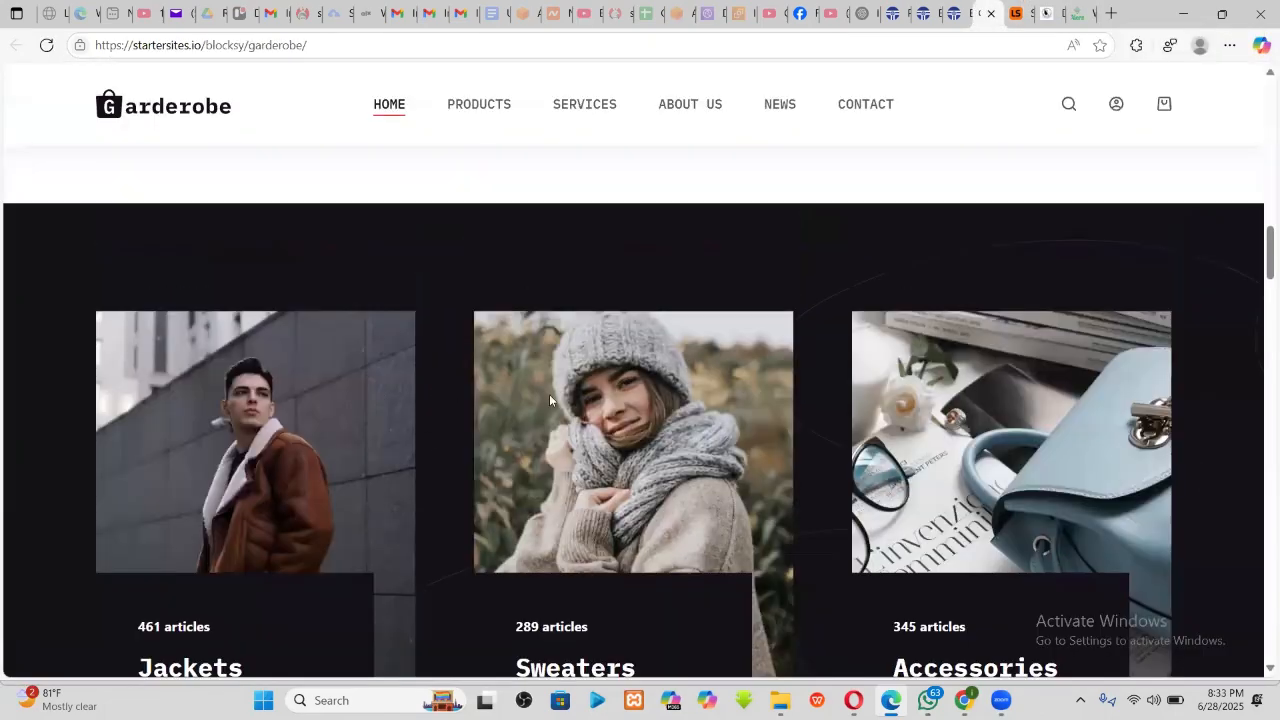
{"action": "scroll", "coordinate": [581, 407], "scroll_direction": "down", "scroll_amount": 2}
{"action": "scroll", "coordinate": [581, 407], "scroll_direction": "up", "scroll_amount": 2}
{"action": "scroll", "coordinate": [725, 486], "scroll_direction": "down", "scroll_amount": 3}
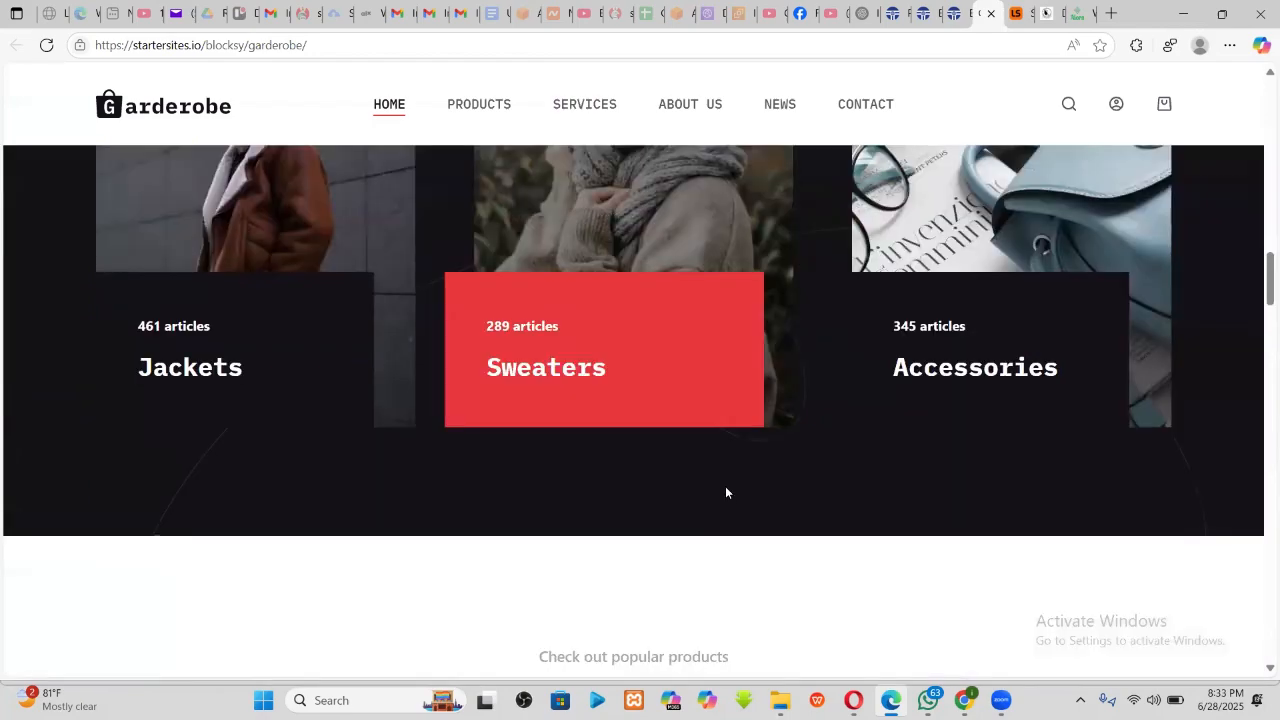
{"action": "scroll", "coordinate": [557, 446], "scroll_direction": "up", "scroll_amount": 4}
{"action": "scroll", "coordinate": [780, 514], "scroll_direction": "down", "scroll_amount": 3}
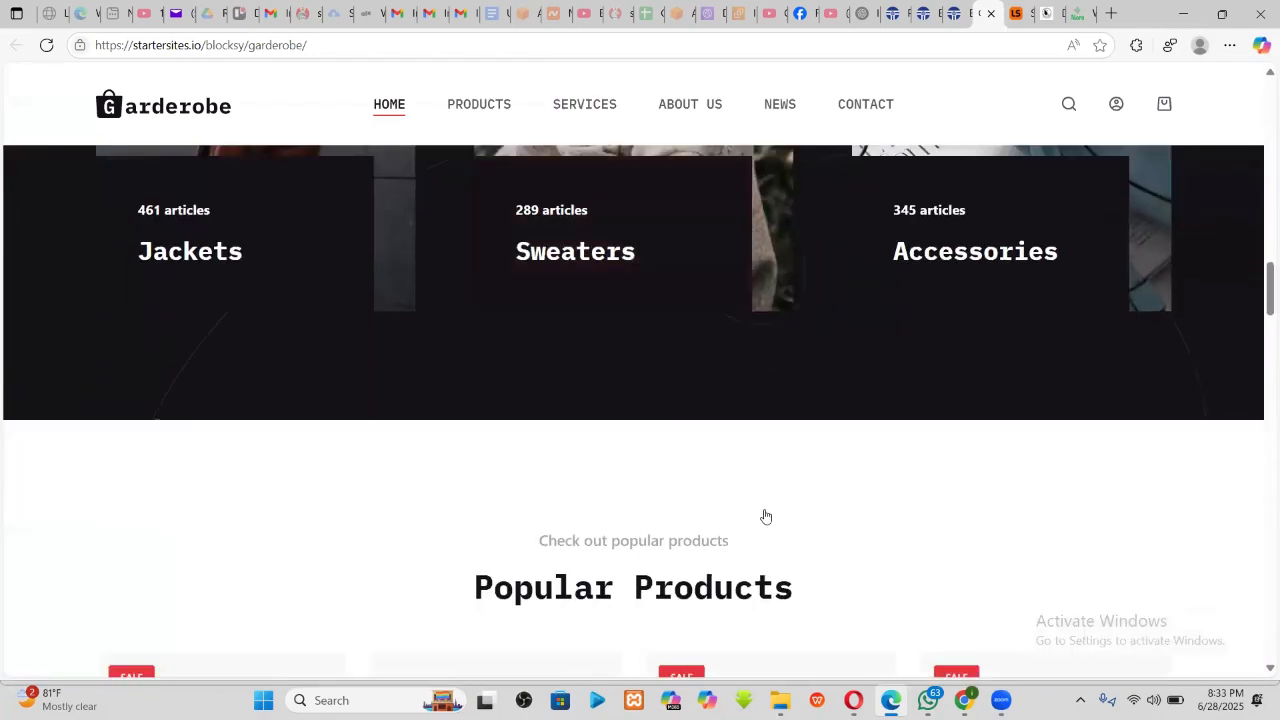
{"action": "scroll", "coordinate": [700, 470], "scroll_direction": "down", "scroll_amount": 3}
{"action": "scroll", "coordinate": [780, 403], "scroll_direction": "down", "scroll_amount": 3}
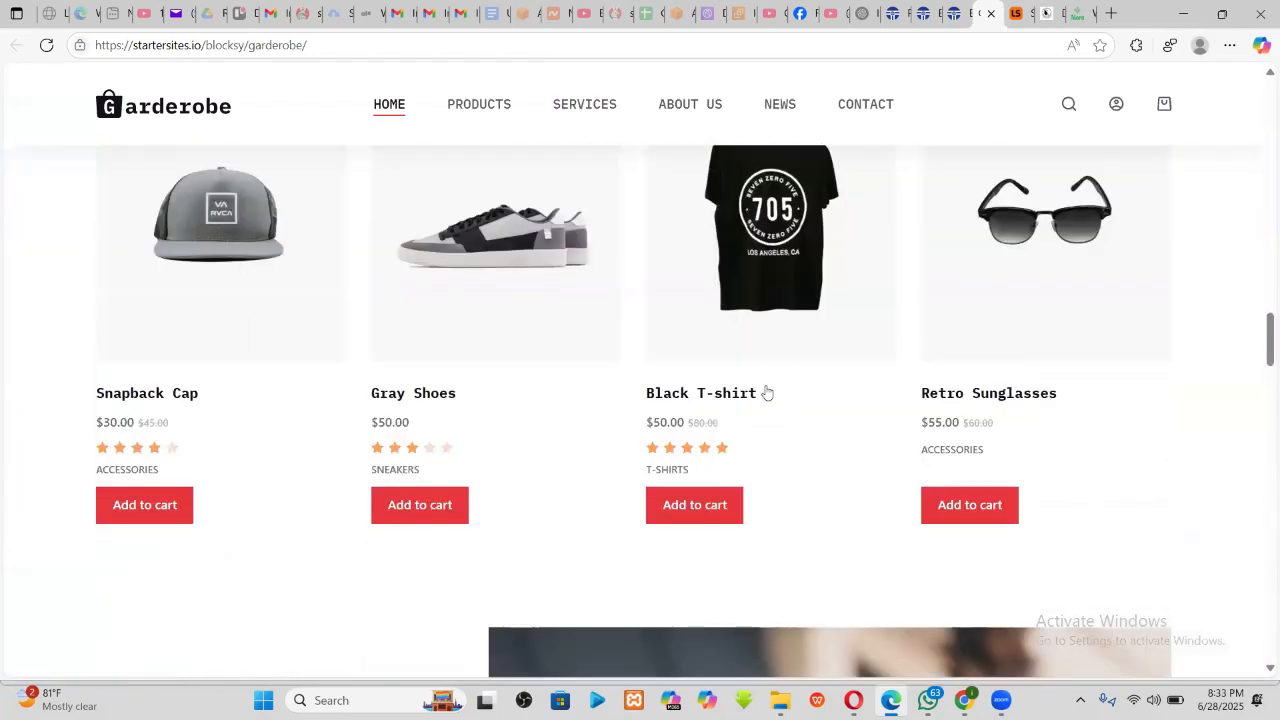
{"action": "scroll", "coordinate": [766, 391], "scroll_direction": "up", "scroll_amount": 3}
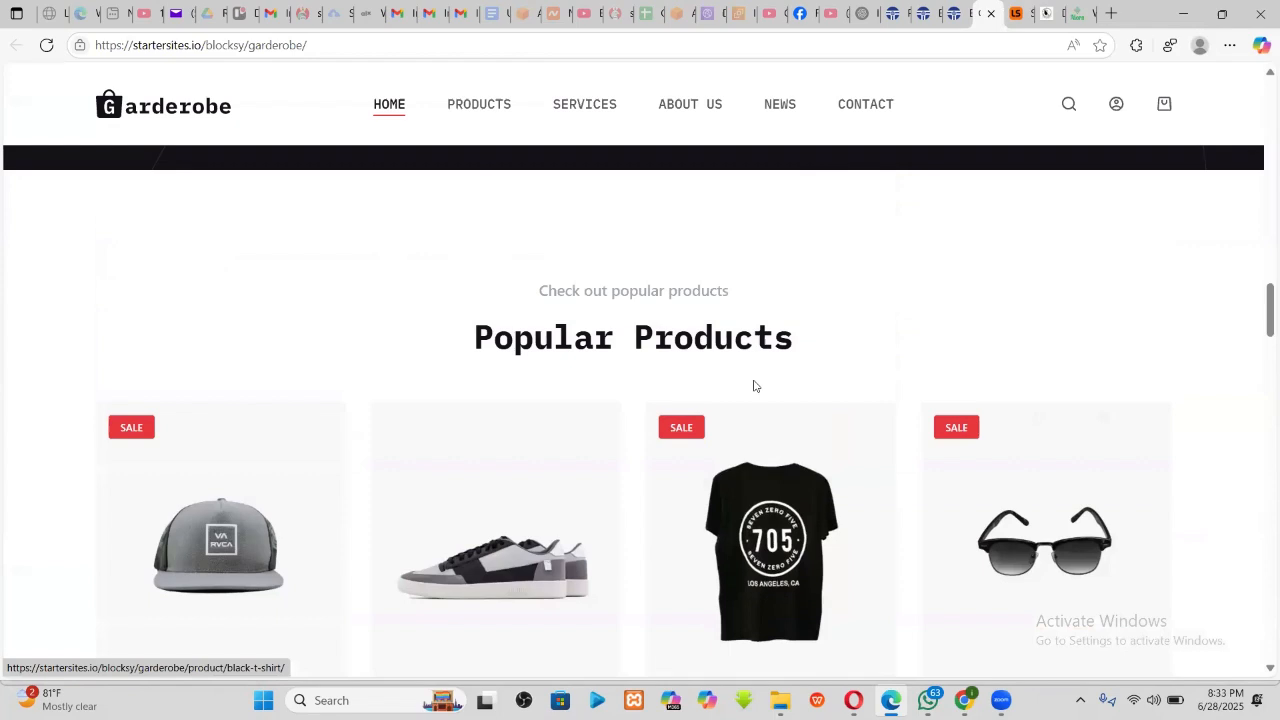
{"action": "left_click", "coordinate": [1018, 8]}
{"action": "left_click", "coordinate": [985, 12]}
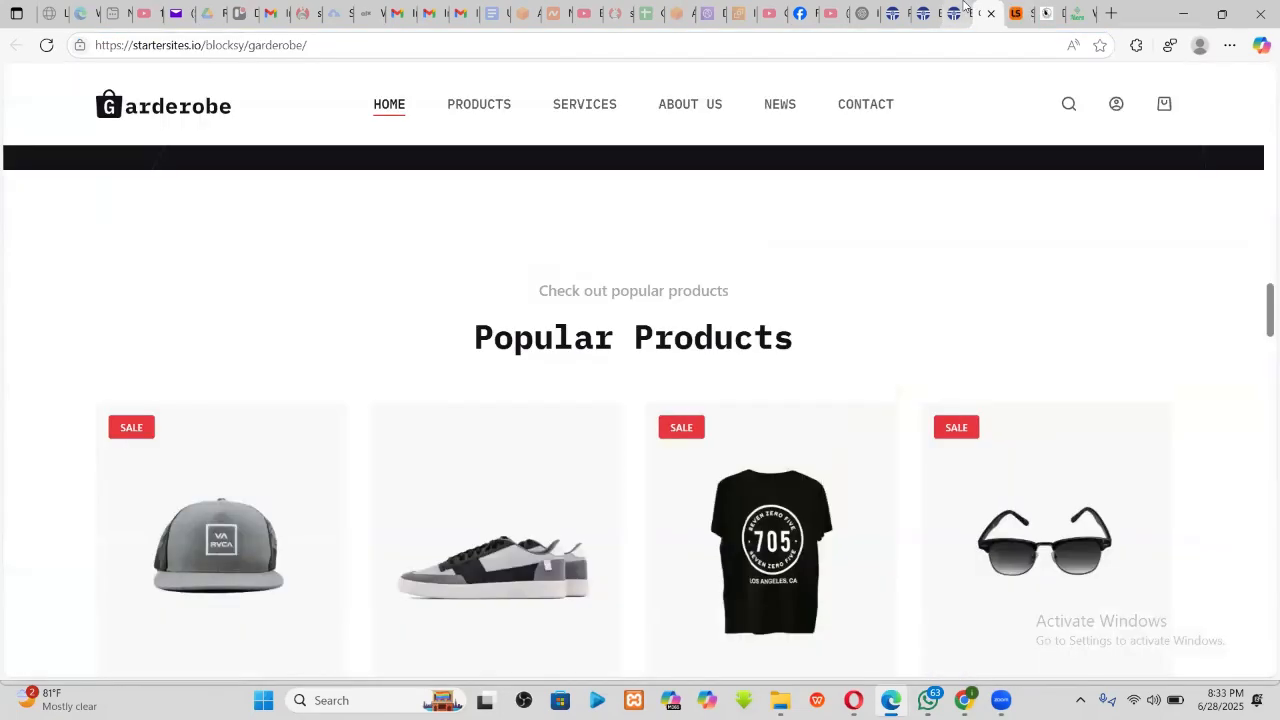
- Check the New Arrivals area and the hero banner on the live ecommerce homepage at financialdatascience.academy
{"action": "left_click", "coordinate": [955, 12]}
{"action": "scroll", "coordinate": [660, 315], "scroll_direction": "down", "scroll_amount": 3}
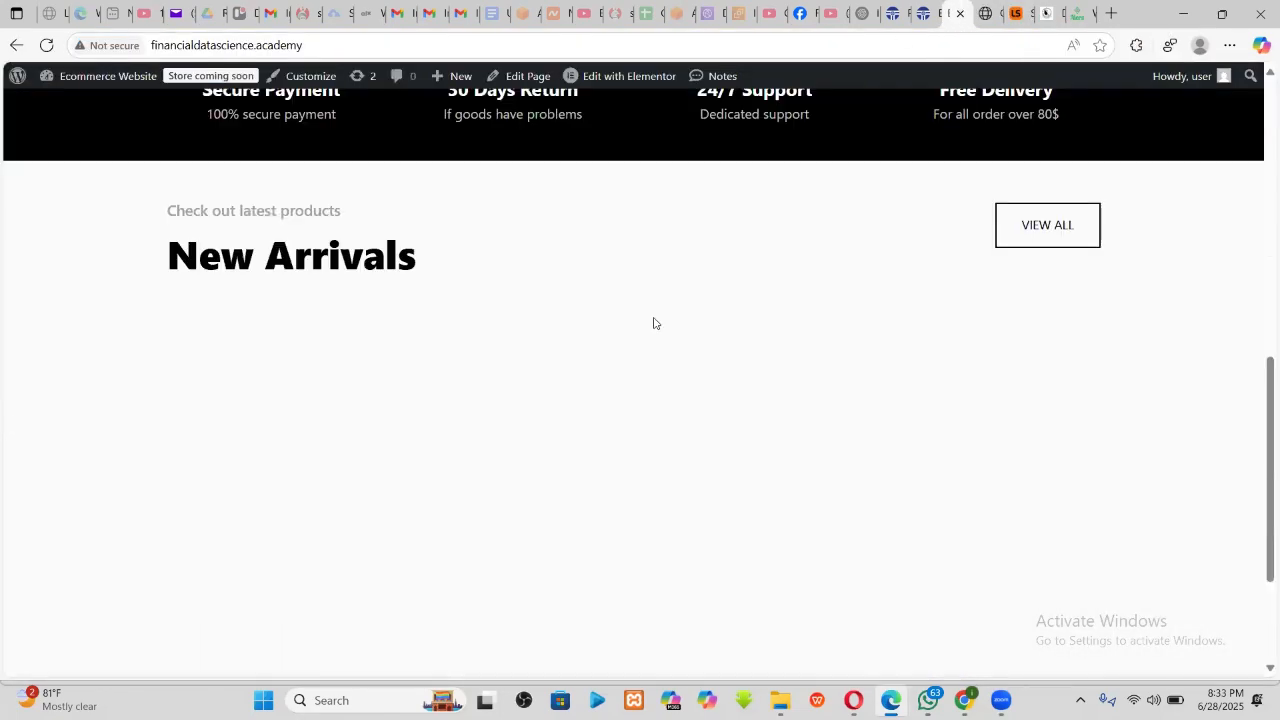
{"action": "scroll", "coordinate": [660, 300], "scroll_direction": "up", "scroll_amount": 5}
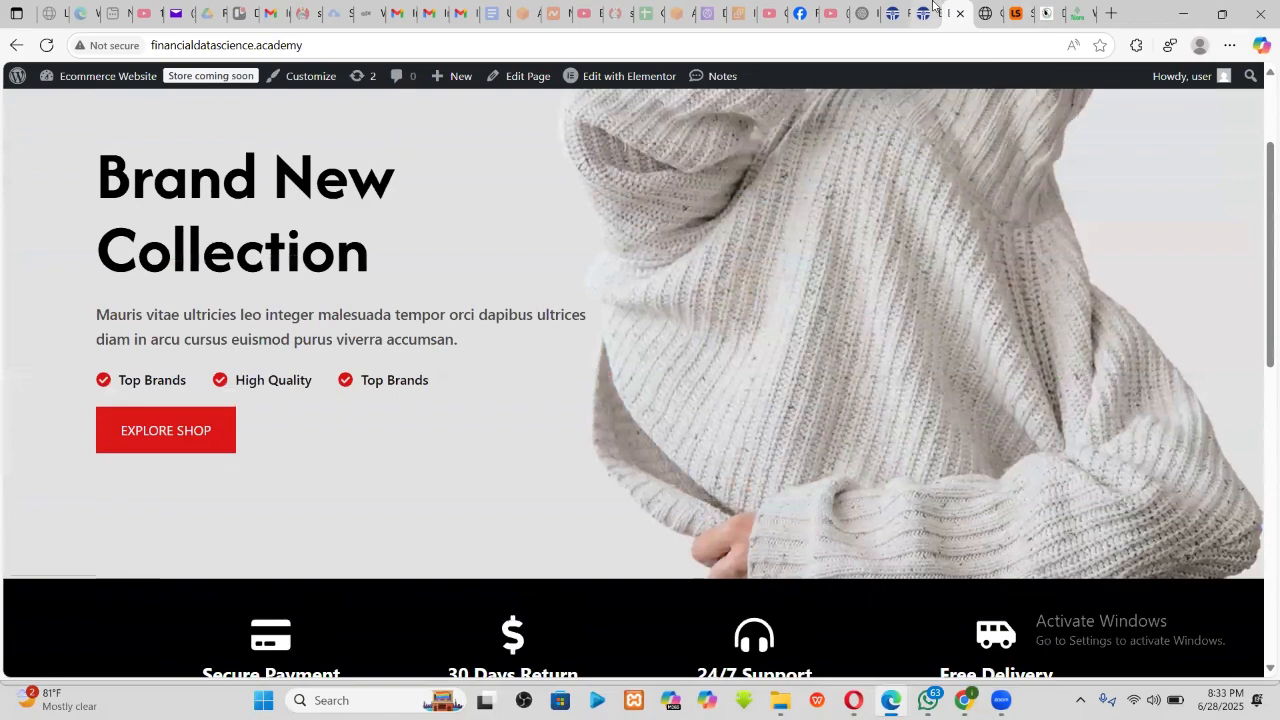
- In the Elementor editor, add a Products widget to the empty container under New Arrivals, with 4 columns and 1 row
{"action": "left_click", "coordinate": [933, 5]}
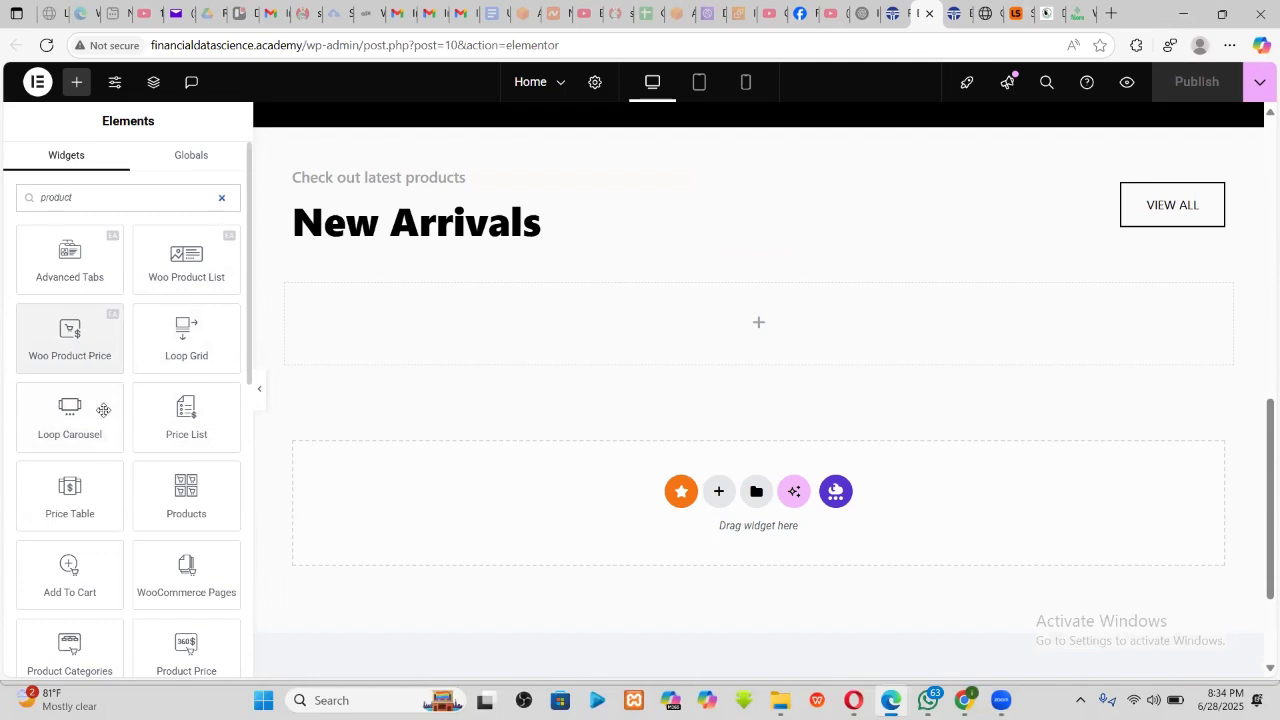
{"action": "scroll", "coordinate": [151, 538], "scroll_direction": "down", "scroll_amount": 1}
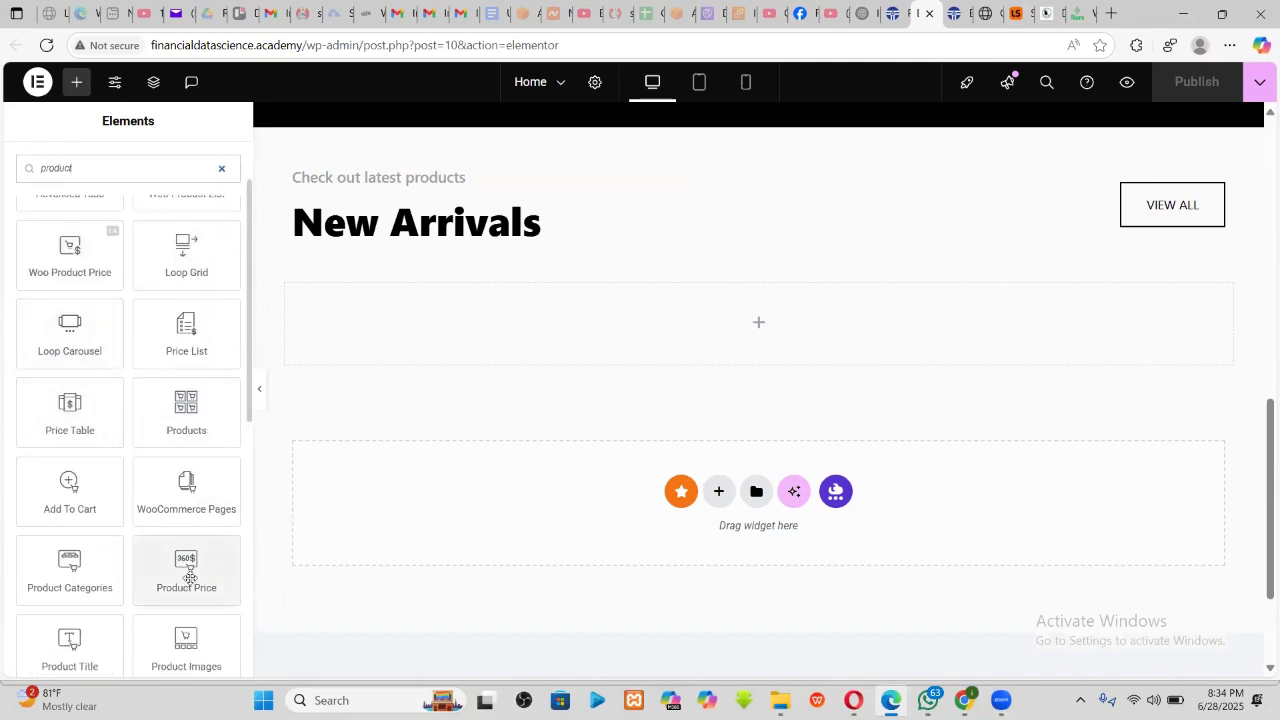
{"action": "left_click_drag", "start_coordinate": [186, 408], "coordinate": [714, 312]}
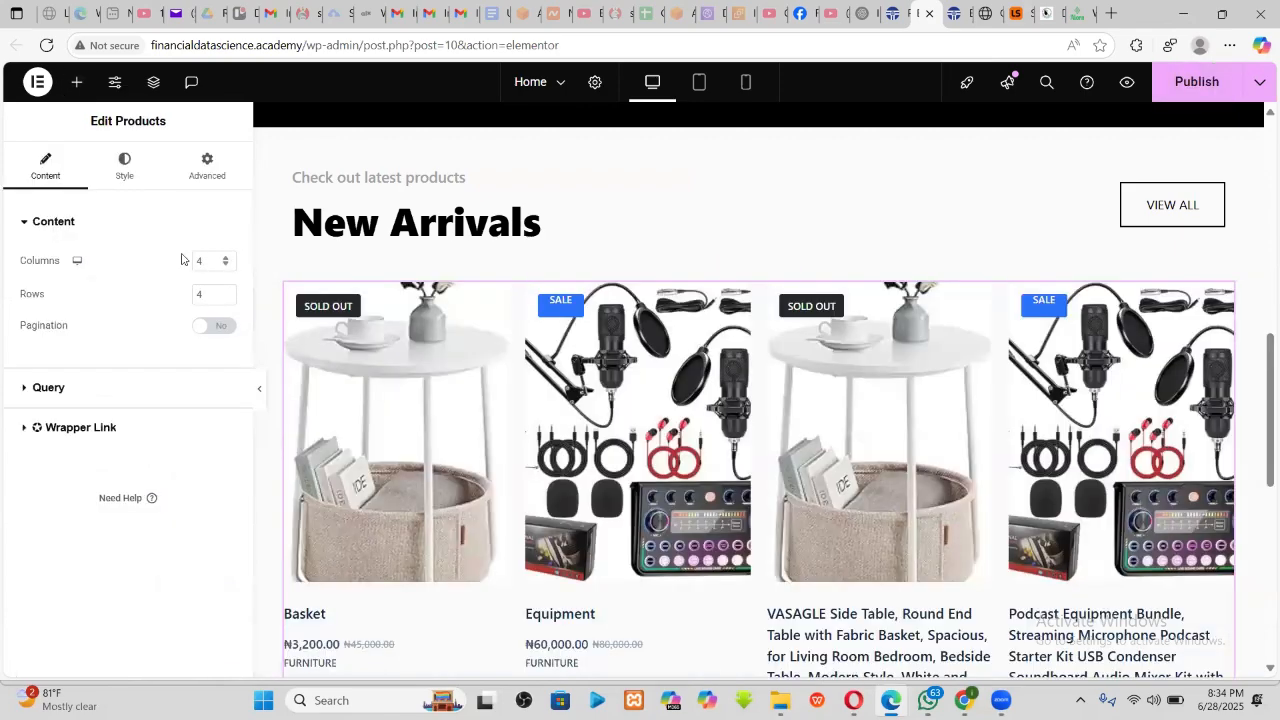
{"action": "type", "text": "4"}
{"action": "type", "text": "1"}
- Copy the New Arrivals heading container and paste it below the product grid at the end of the page
{"action": "scroll", "coordinate": [1039, 277], "scroll_direction": "down", "scroll_amount": 3}
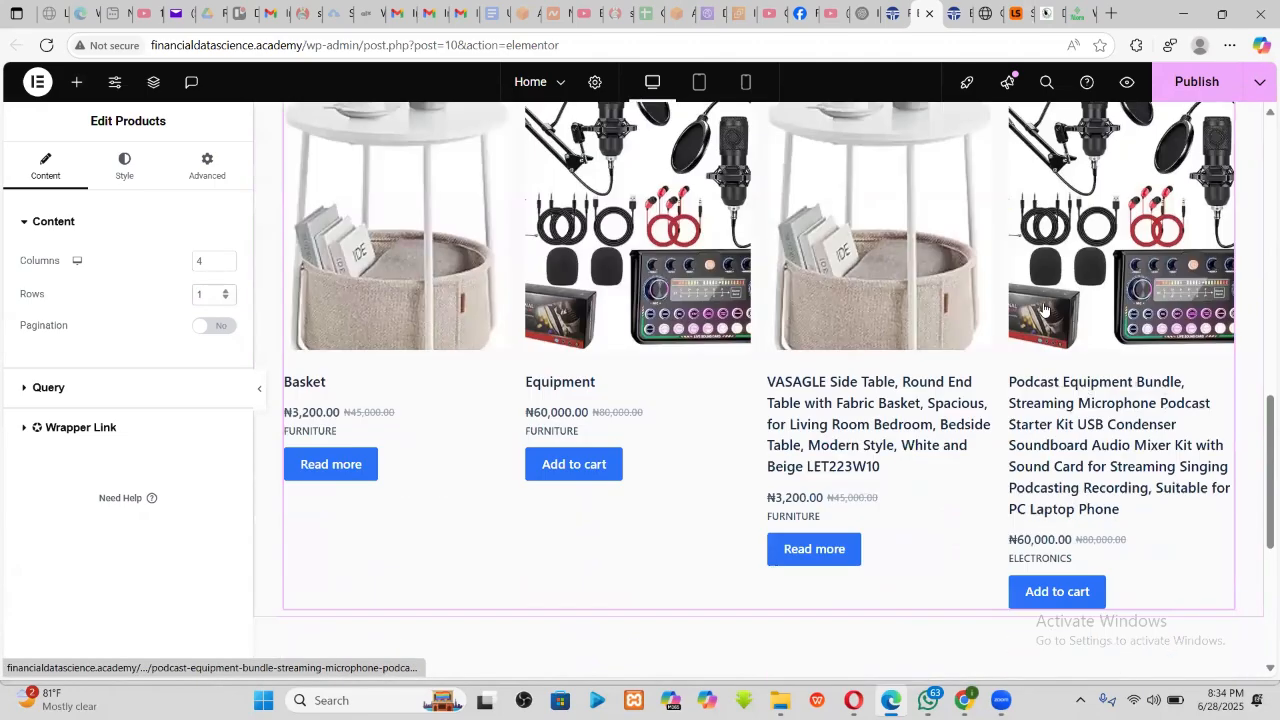
{"action": "scroll", "coordinate": [736, 213], "scroll_direction": "up", "scroll_amount": 2}
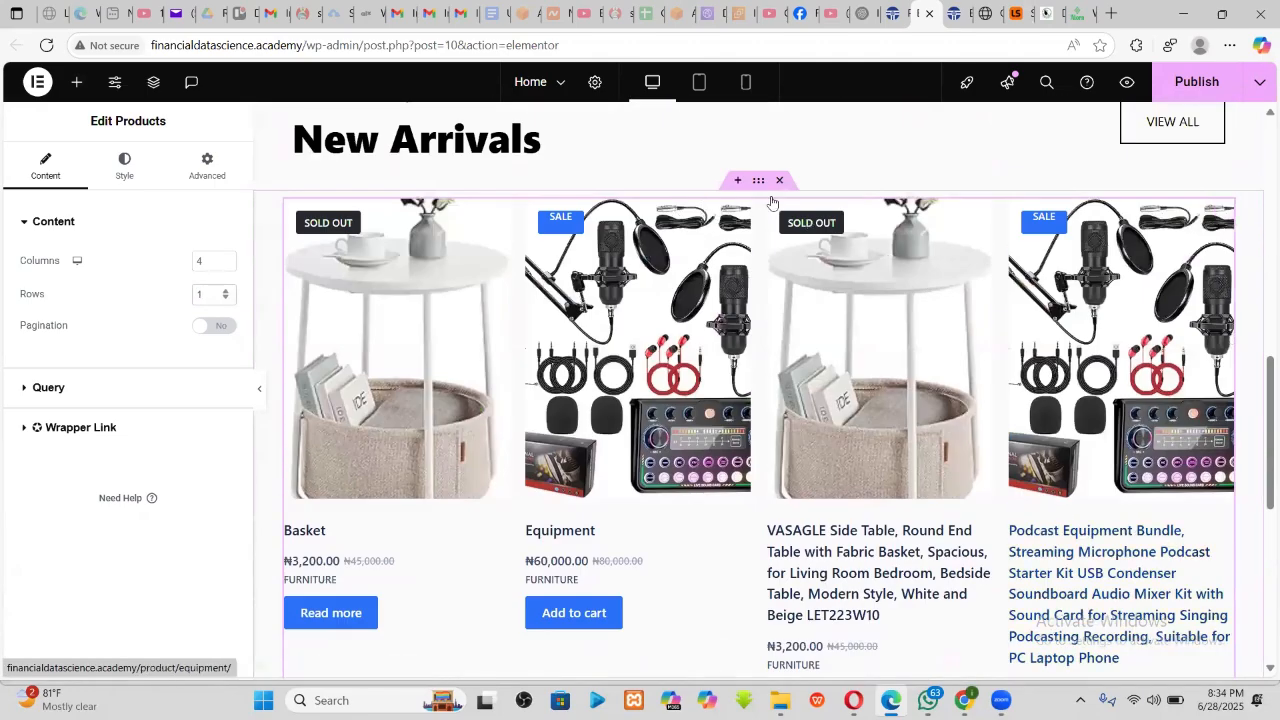
{"action": "scroll", "coordinate": [771, 203], "scroll_direction": "up", "scroll_amount": 2}
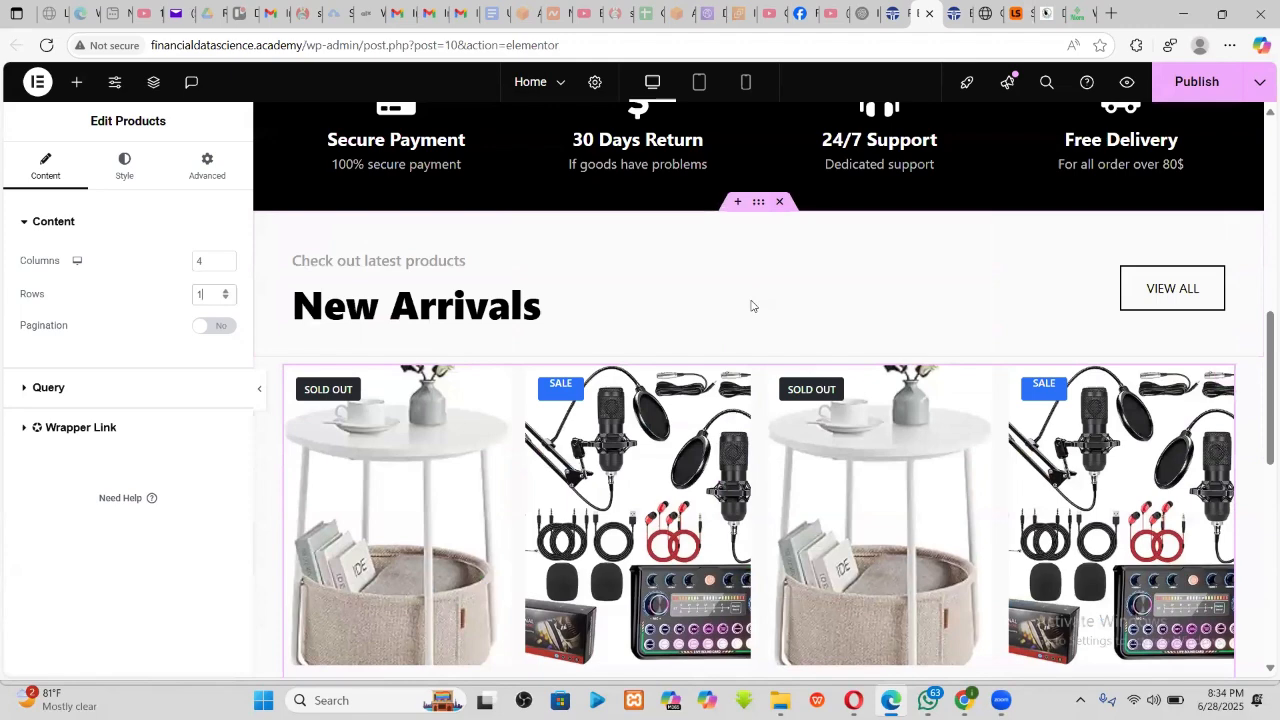
{"action": "right_click", "coordinate": [762, 210]}
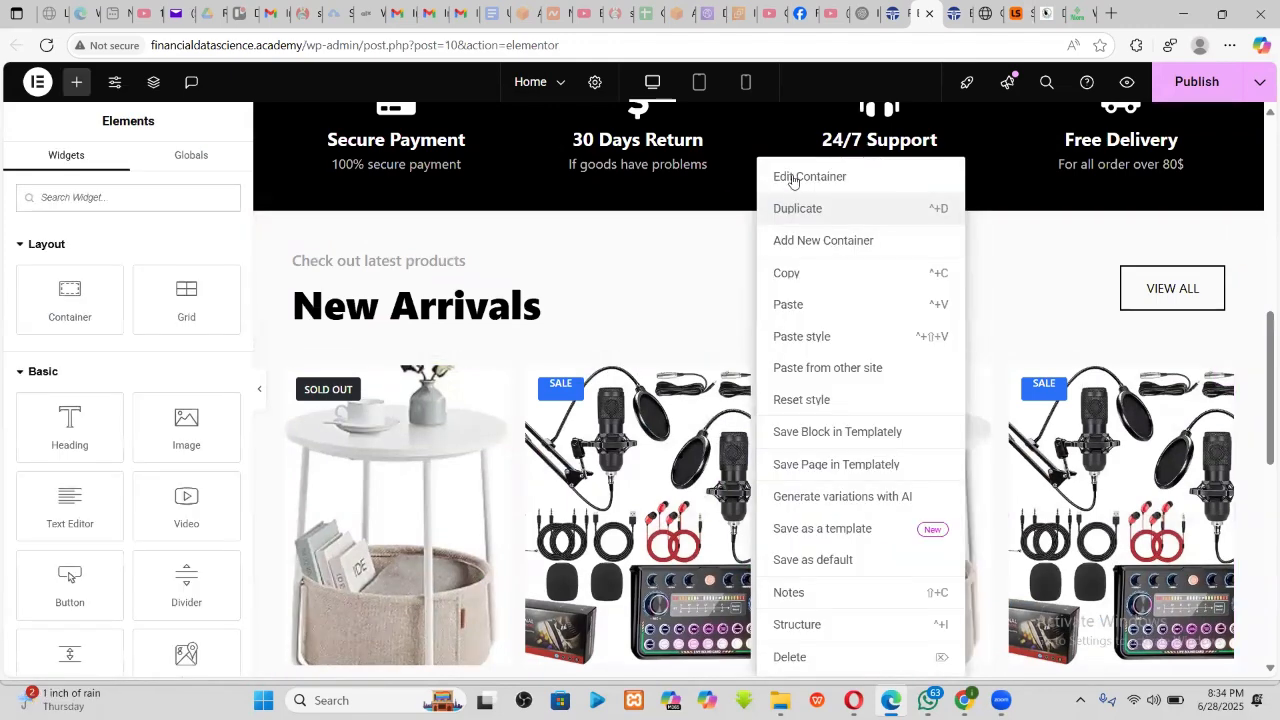
{"action": "left_click", "coordinate": [777, 271]}
{"action": "scroll", "coordinate": [680, 289], "scroll_direction": "down", "scroll_amount": 8}
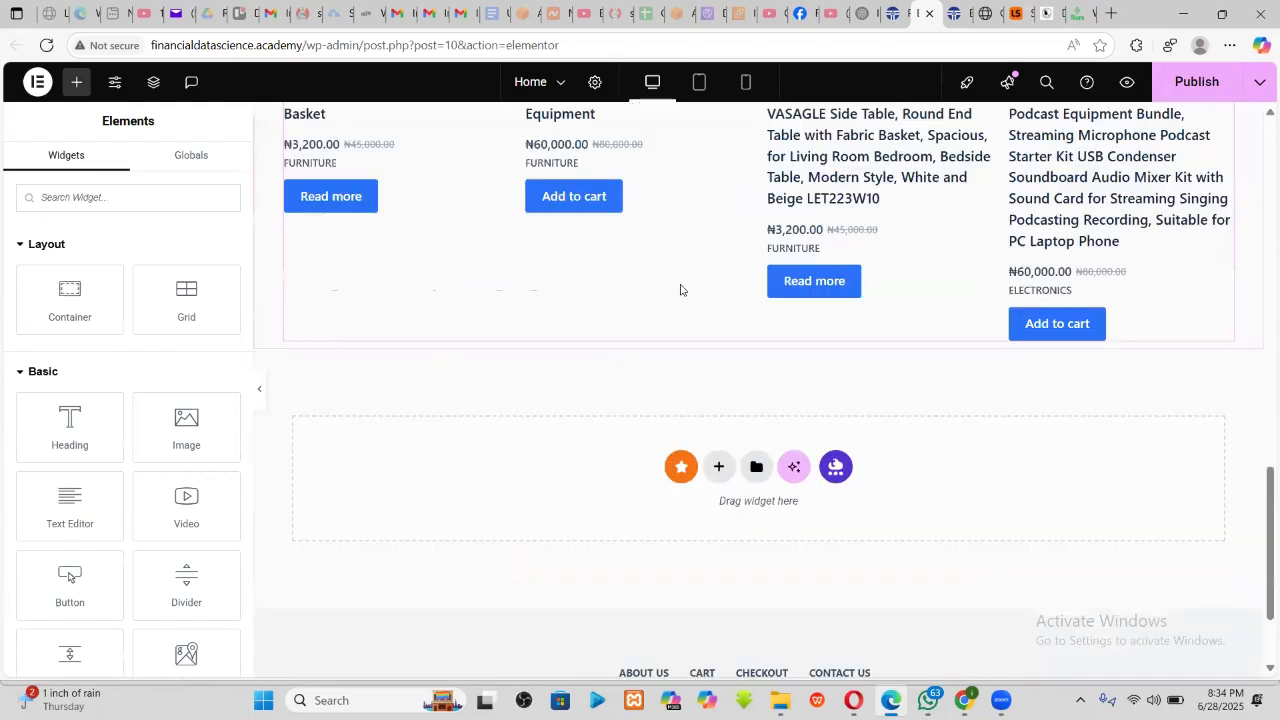
{"action": "right_click", "coordinate": [592, 381]}
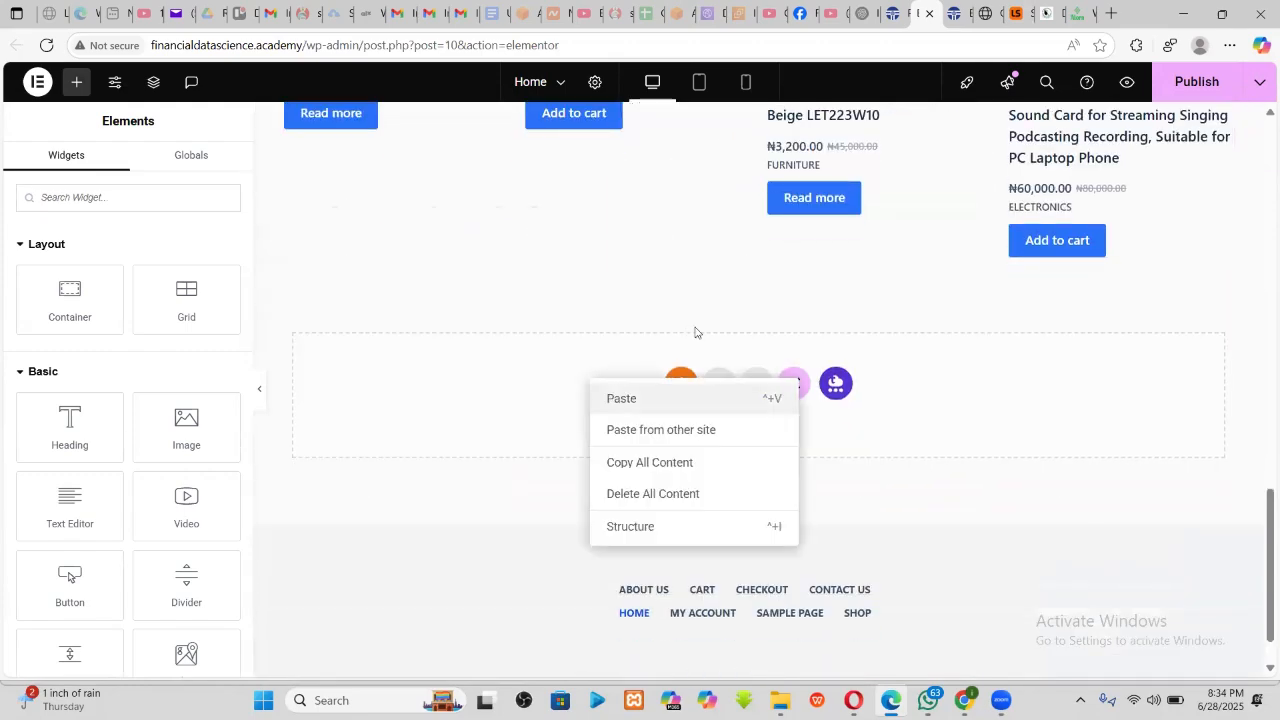
{"action": "left_click", "coordinate": [660, 398]}
- Copy the container holding the New Arrivals product grid and paste it beneath the duplicated heading
{"action": "scroll", "coordinate": [722, 326], "scroll_direction": "up", "scroll_amount": 6}
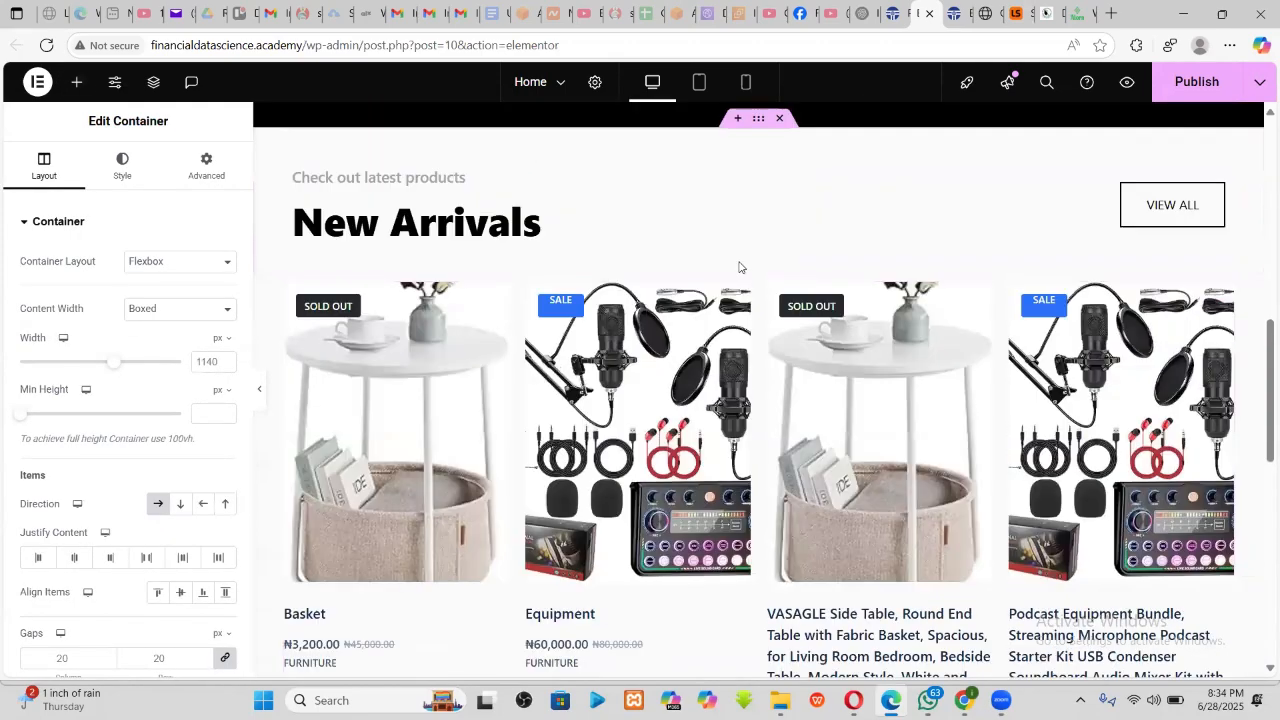
{"action": "right_click", "coordinate": [760, 270]}
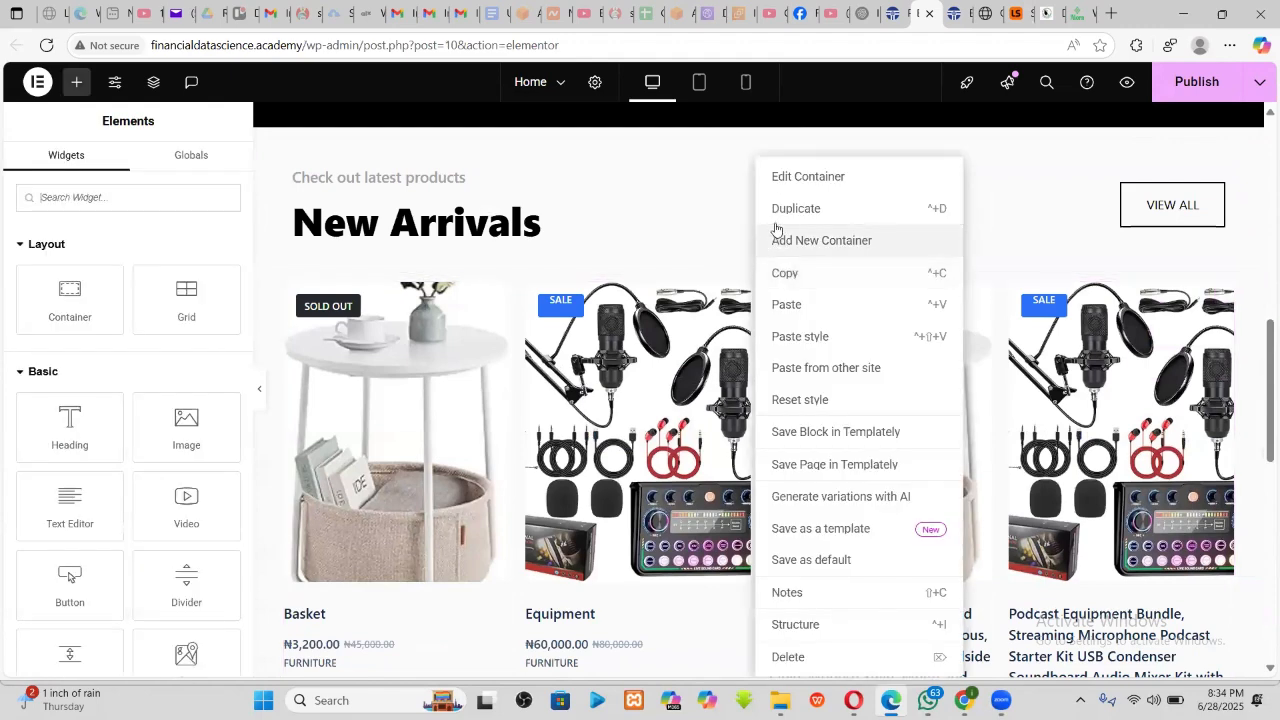
{"action": "left_click", "coordinate": [782, 282]}
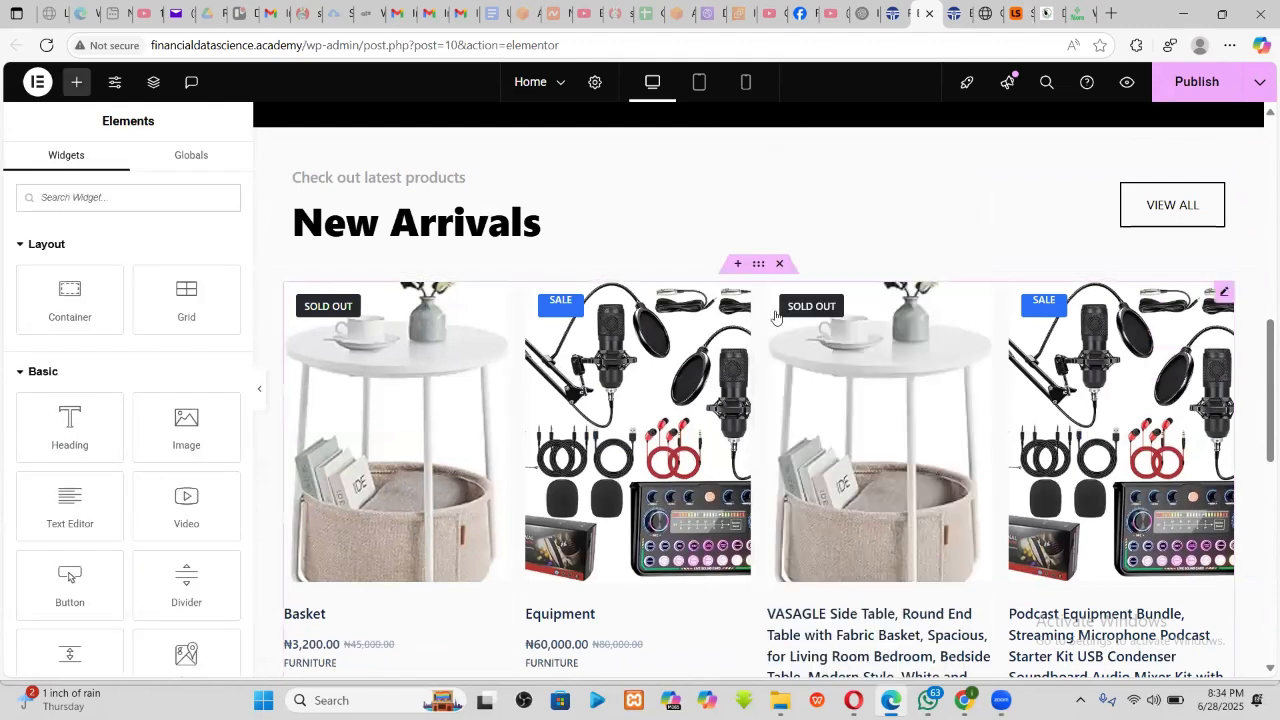
{"action": "key", "text": "Delete"}
{"action": "scroll", "coordinate": [737, 306], "scroll_direction": "down", "scroll_amount": 1}
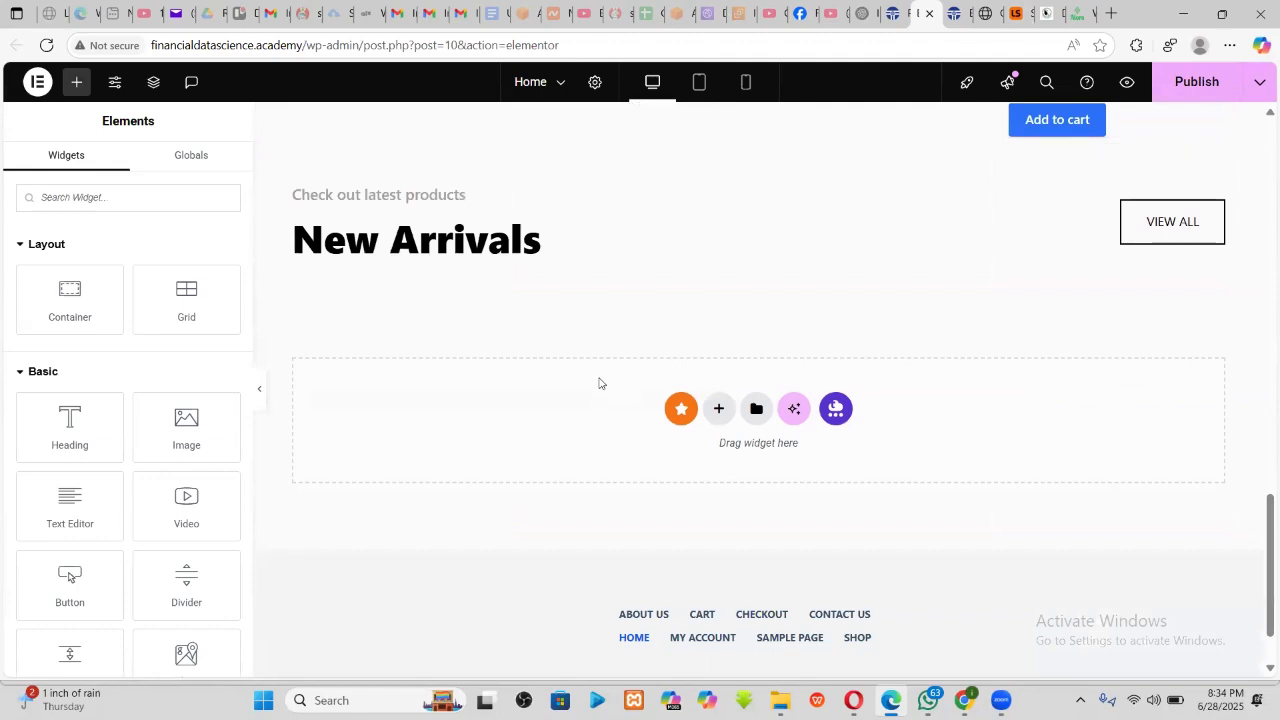
{"action": "right_click", "coordinate": [599, 383]}
{"action": "left_click", "coordinate": [634, 390]}
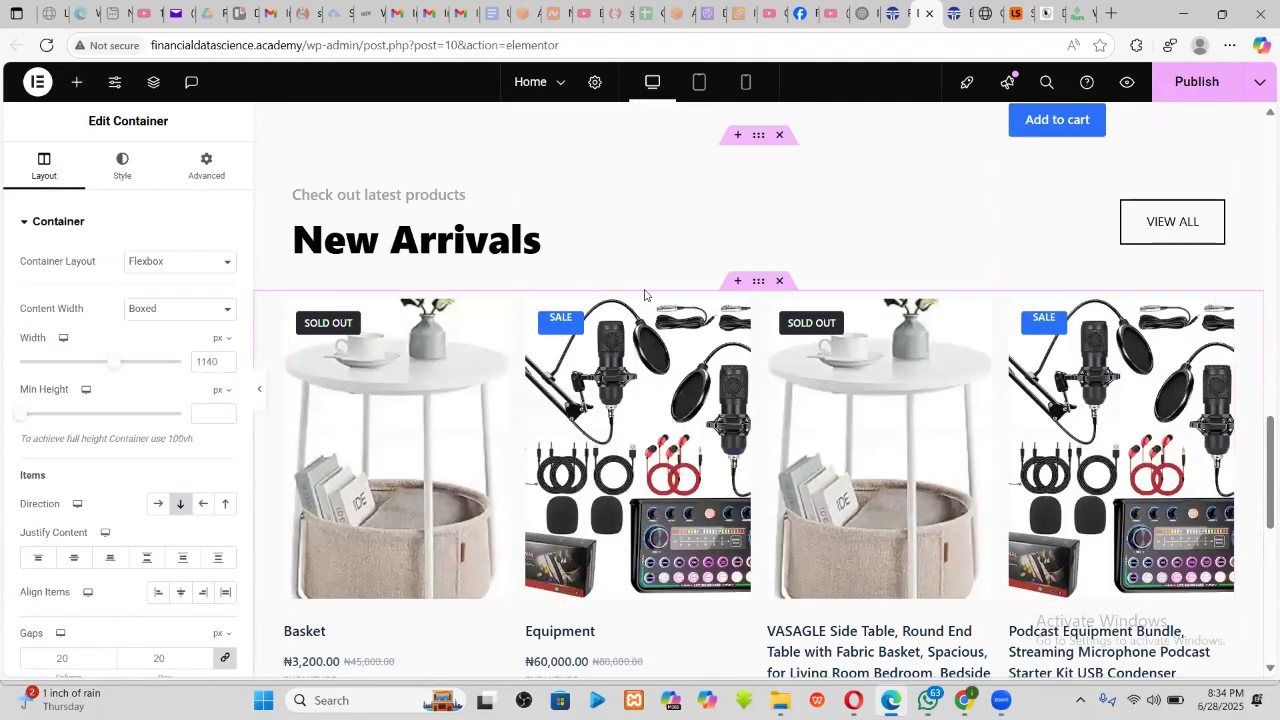
- Retitle the duplicated New Arrivals heading as FURNITURES
{"action": "left_click", "coordinate": [682, 236]}
{"action": "left_click_drag", "start_coordinate": [100, 282], "coordinate": [2, 258]}
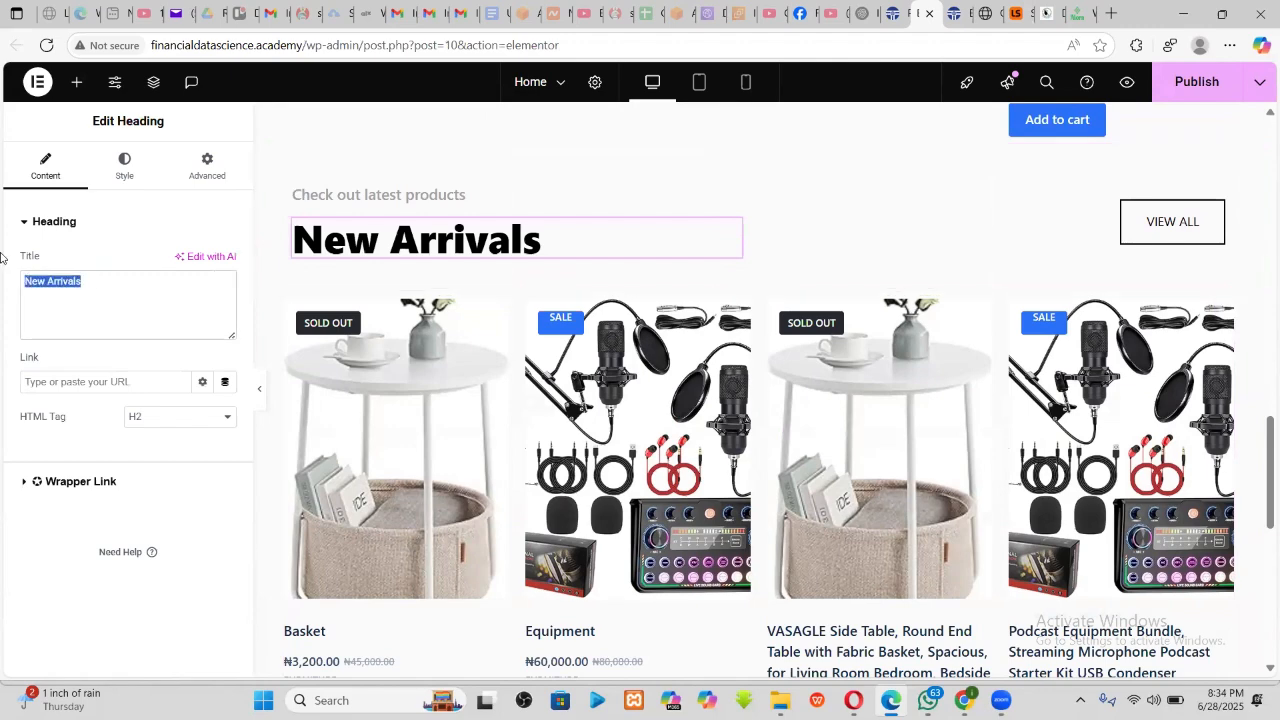
{"action": "type", "text": "FURNITUR"}
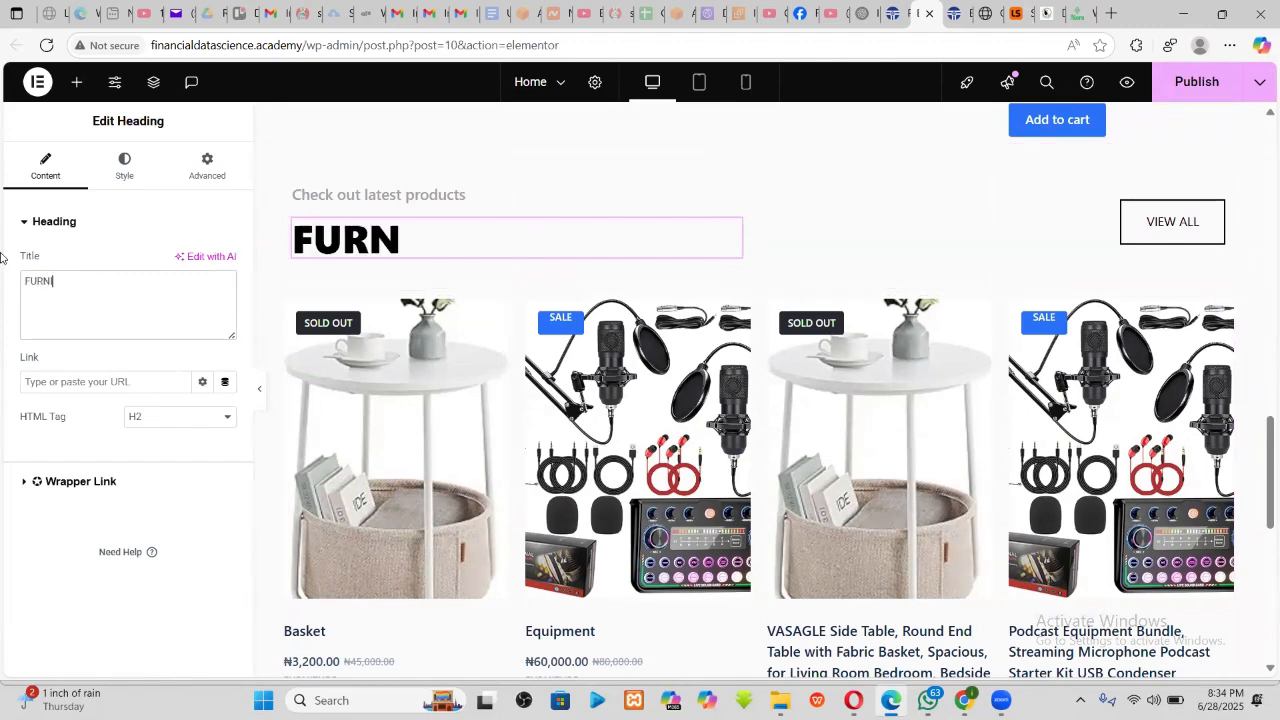
{"action": "type", "text": "ES"}
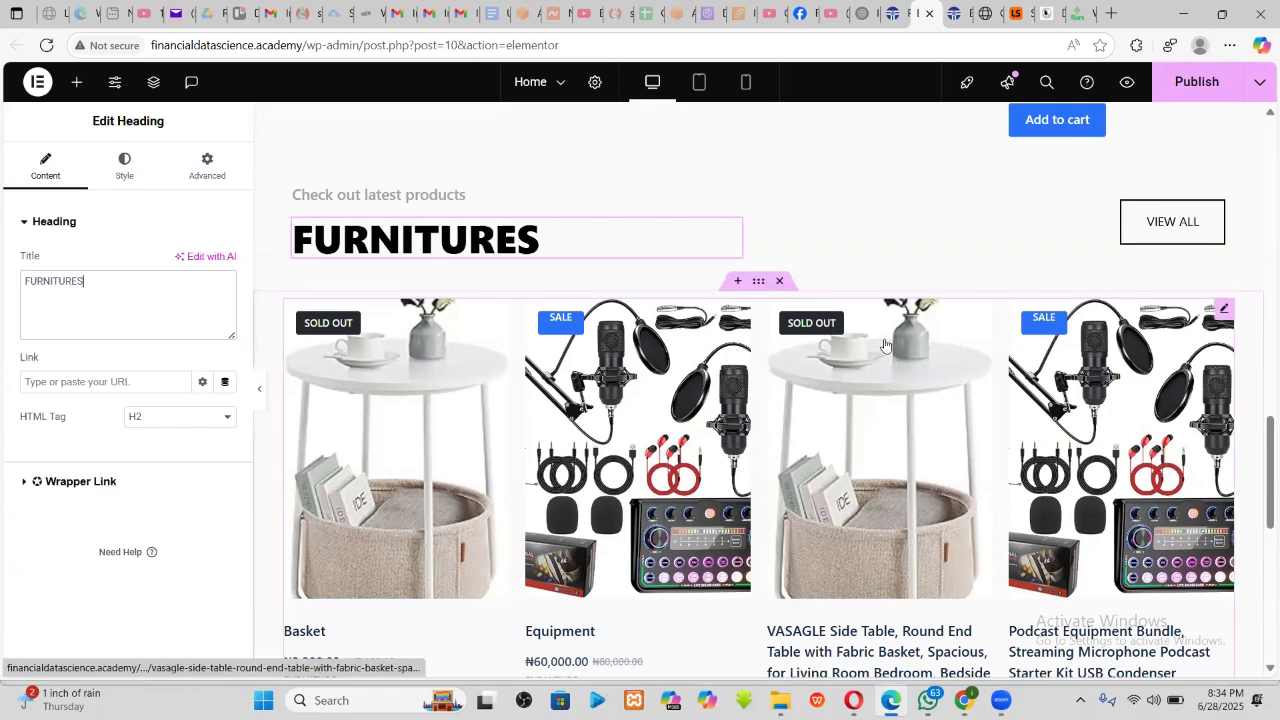
- Set the query source of the product grid under the FURNITURES heading to Featured
{"action": "scroll", "coordinate": [884, 345], "scroll_direction": "down", "scroll_amount": 1}
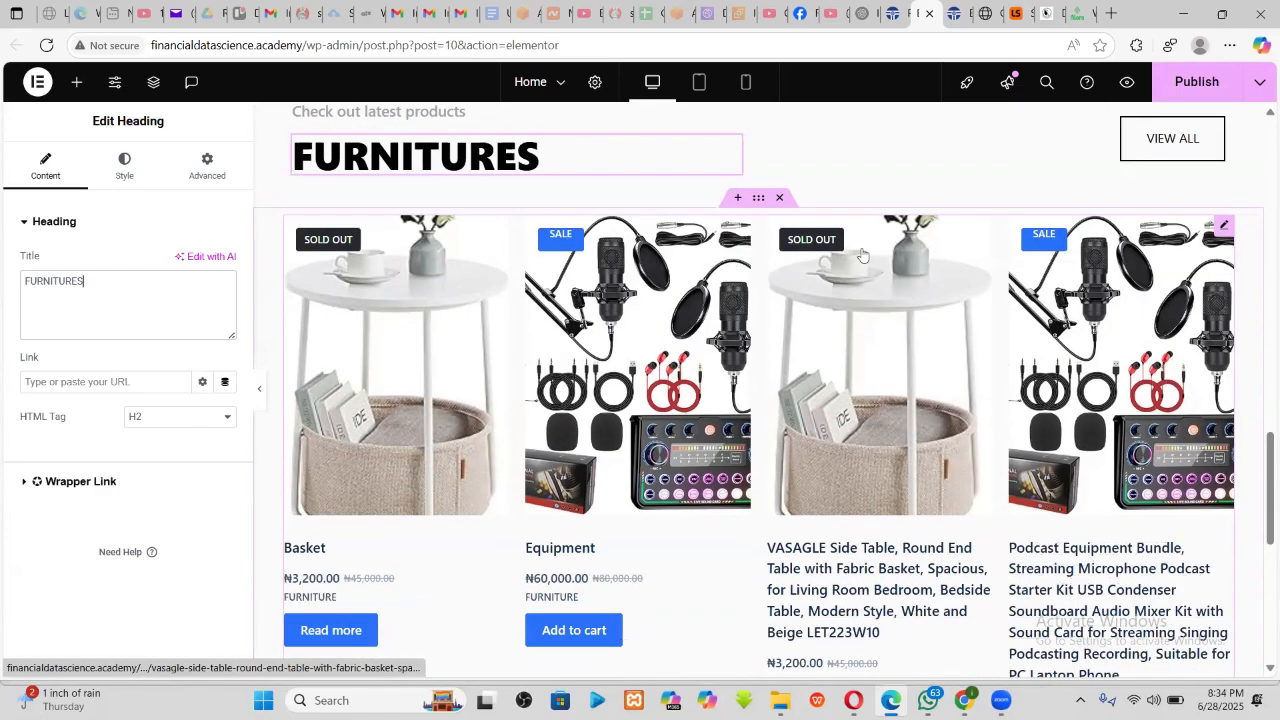
{"action": "left_click", "coordinate": [1224, 224]}
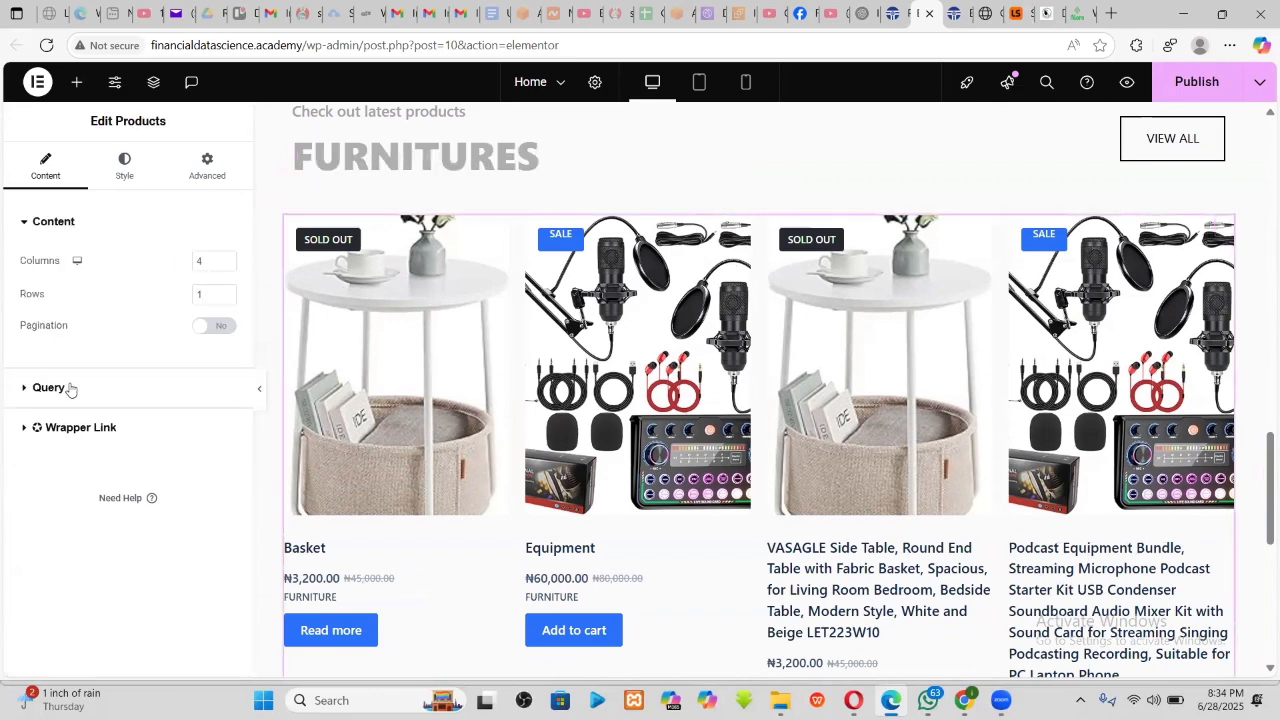
{"action": "left_click", "coordinate": [30, 389]}
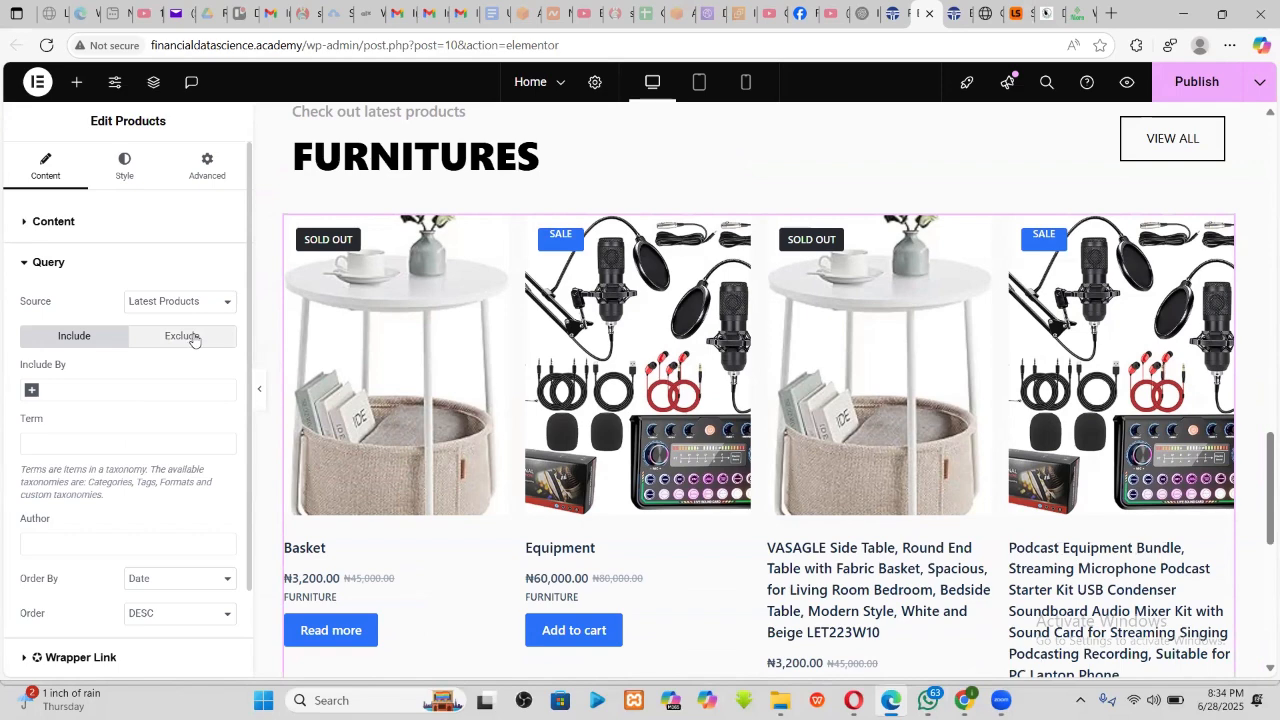
{"action": "left_click", "coordinate": [163, 306]}
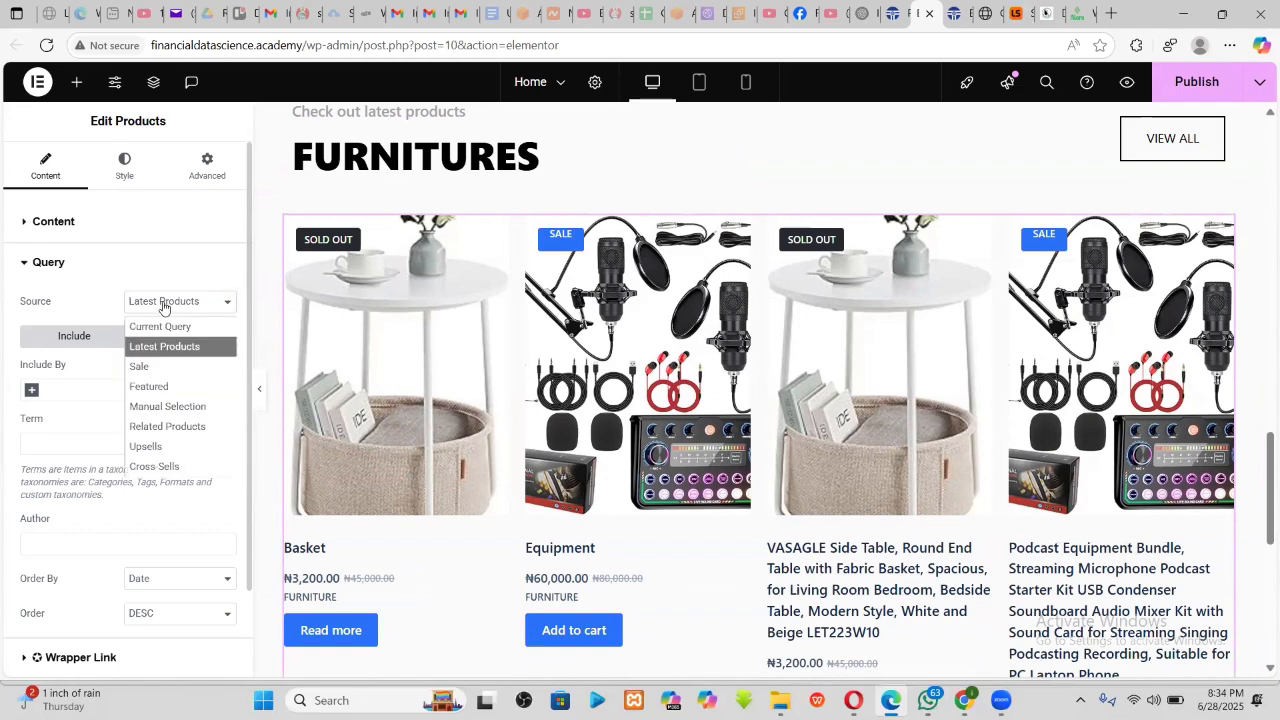
{"action": "left_click", "coordinate": [174, 386]}
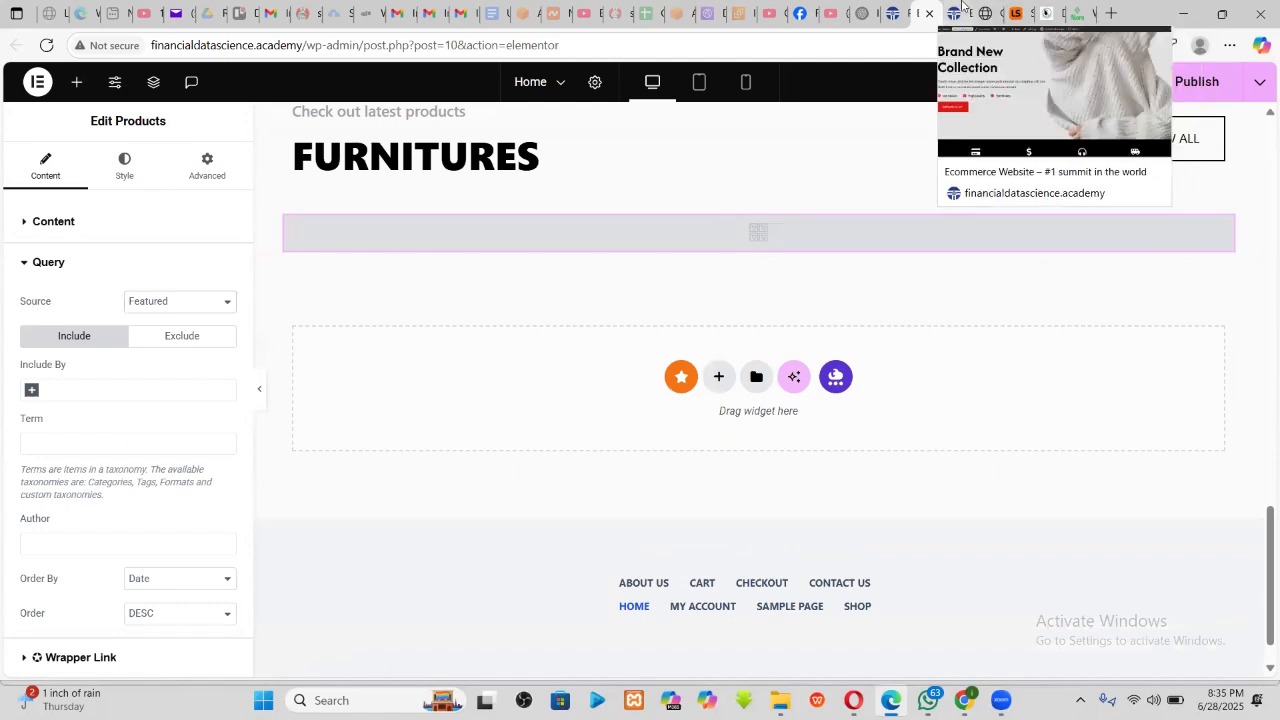
- In the WordPress dashboard's product list, mark Basket and VASAGLE Side Table as featured products
{"action": "left_click", "coordinate": [868, 13]}
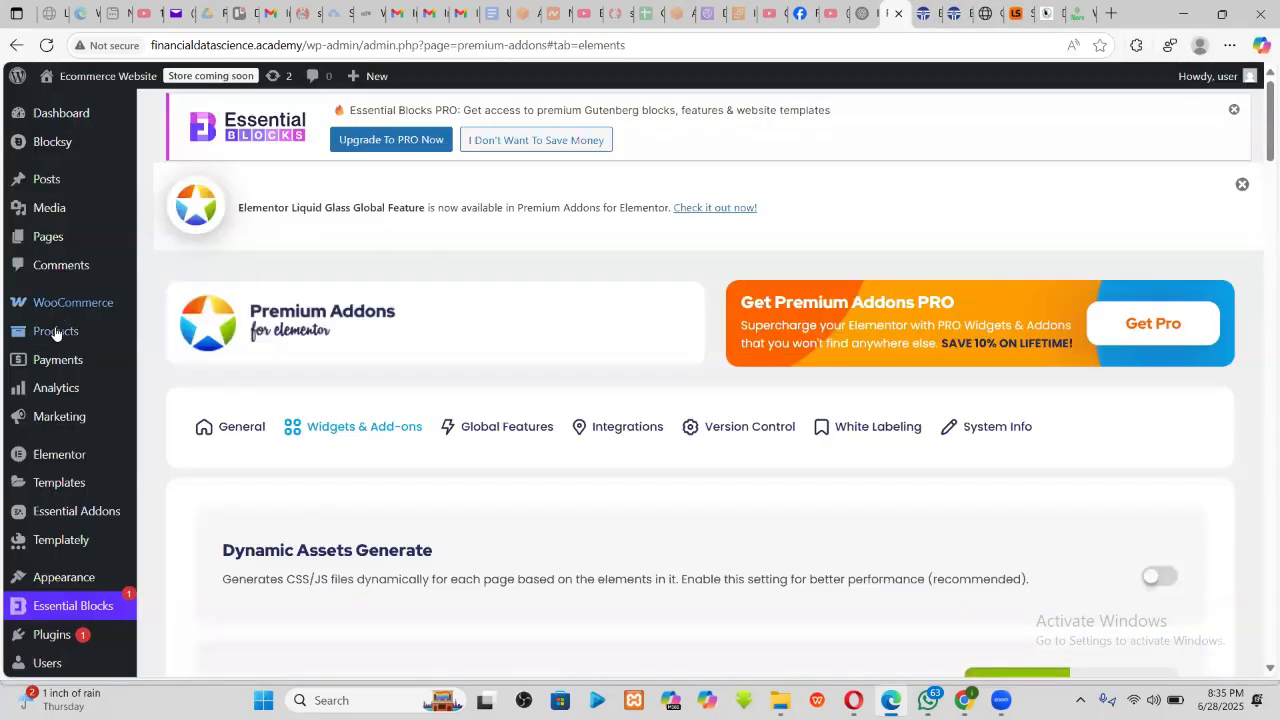
{"action": "left_click", "coordinate": [55, 333]}
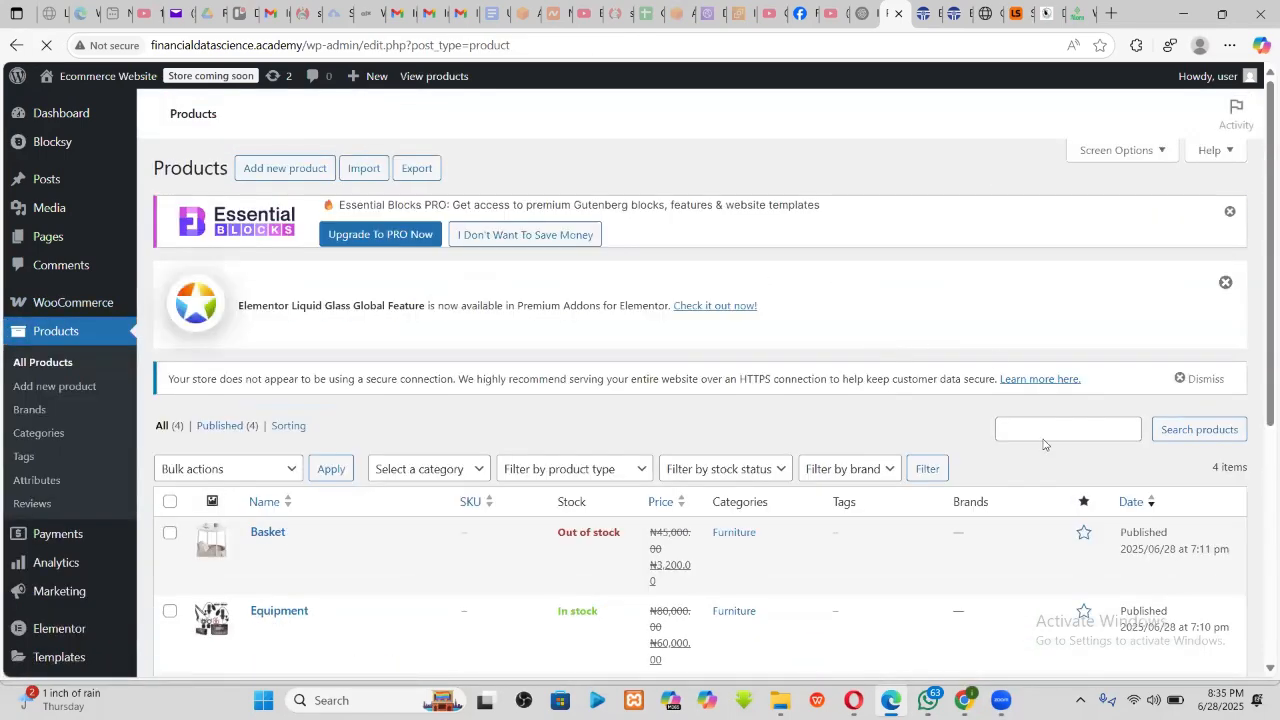
{"action": "scroll", "coordinate": [1049, 429], "scroll_direction": "down", "scroll_amount": 3}
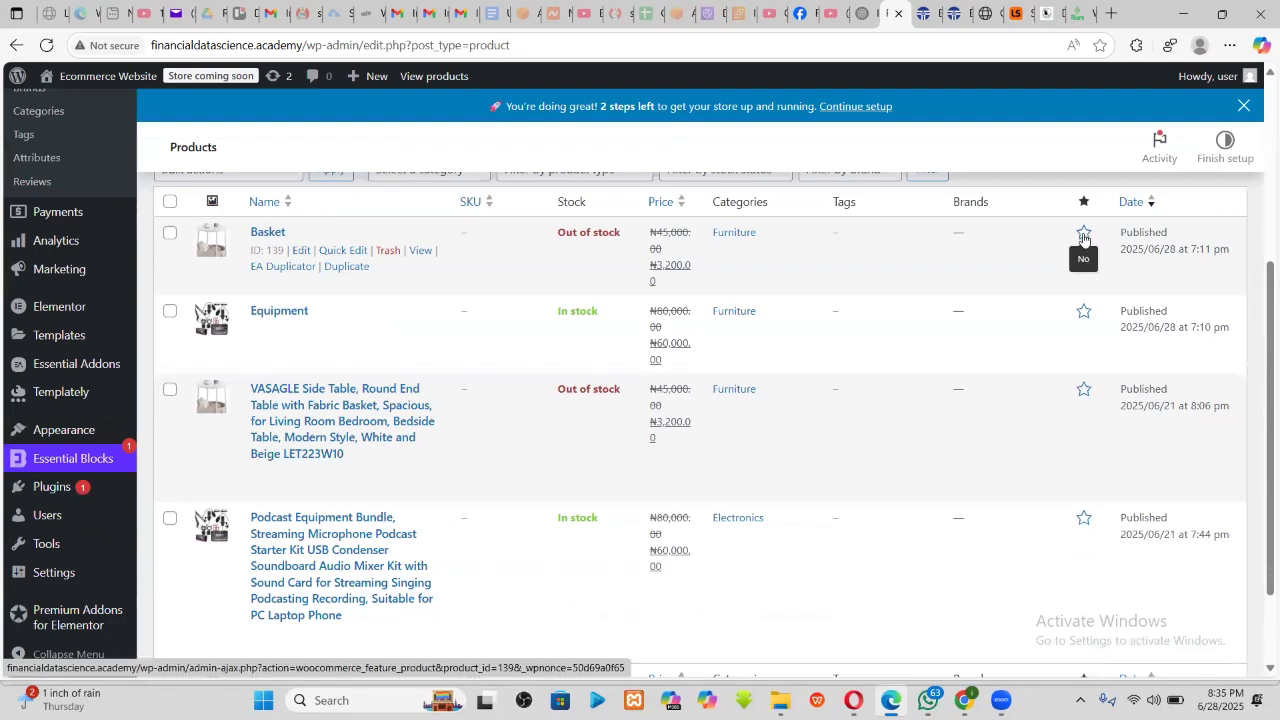
{"action": "left_click", "coordinate": [1082, 236]}
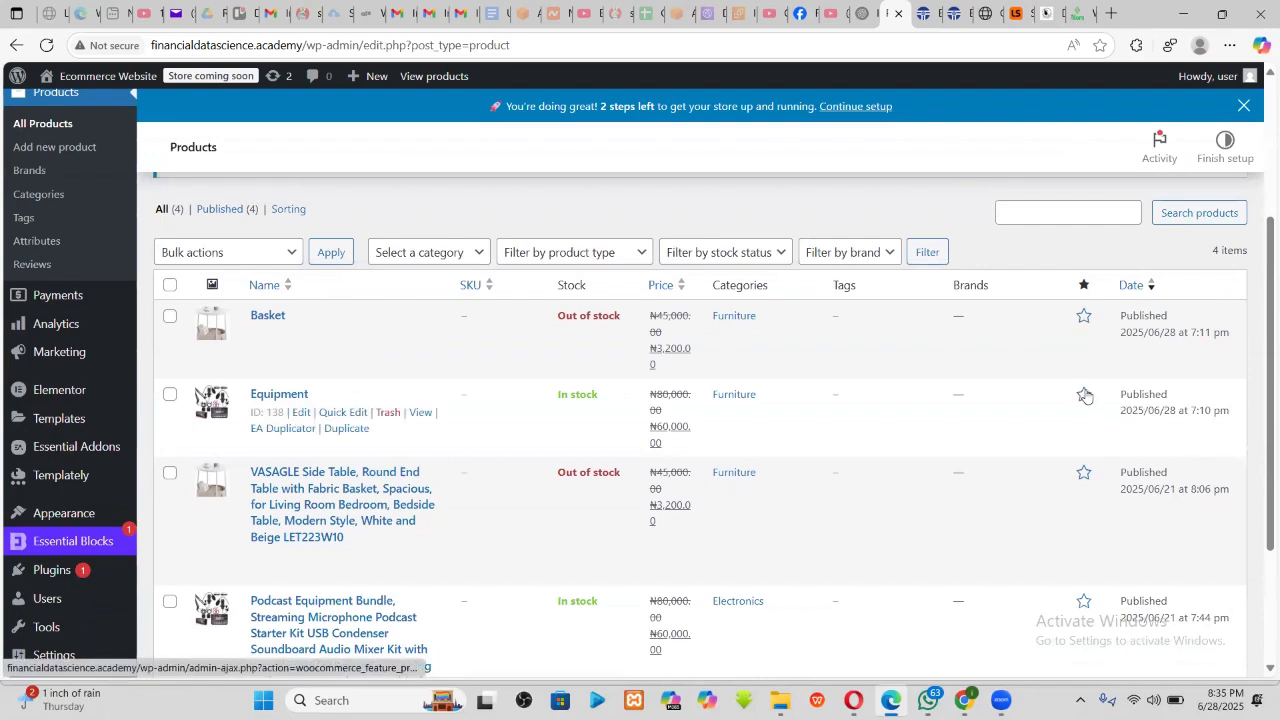
{"action": "scroll", "coordinate": [1085, 316], "scroll_direction": "down", "scroll_amount": 3}
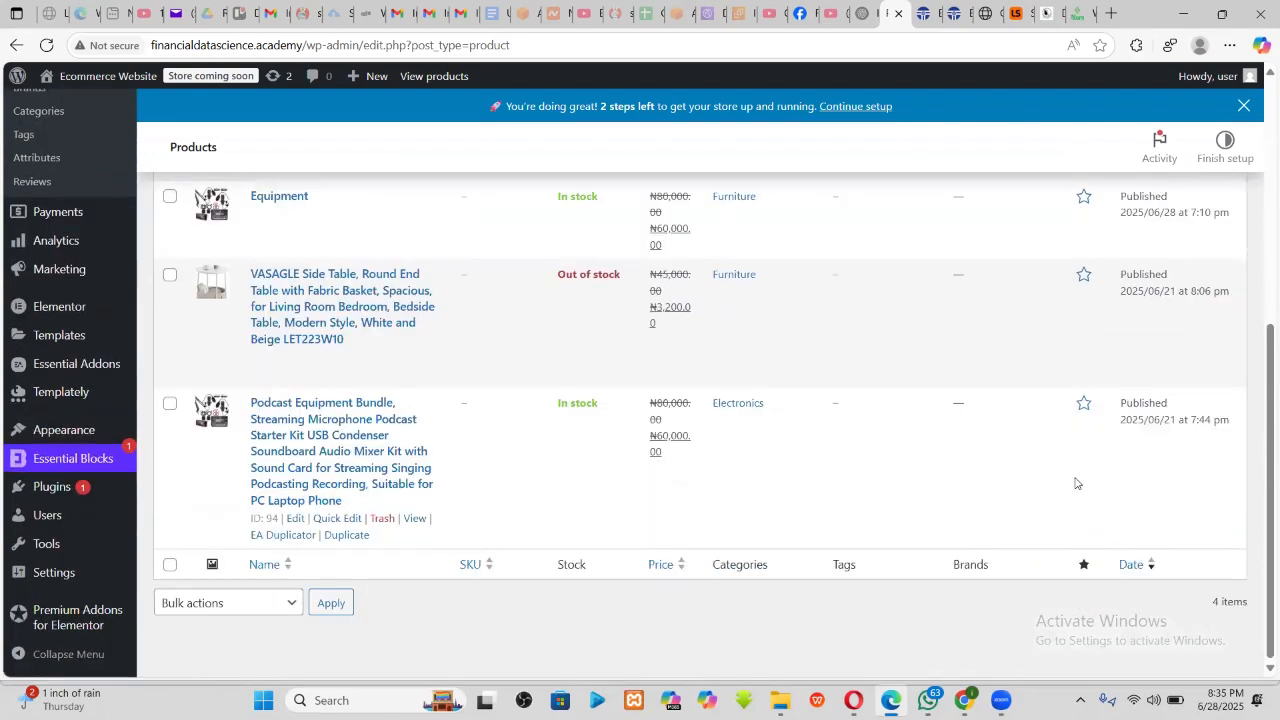
{"action": "scroll", "coordinate": [1088, 446], "scroll_direction": "up", "scroll_amount": 5}
{"action": "scroll", "coordinate": [1085, 337], "scroll_direction": "down", "scroll_amount": 3}
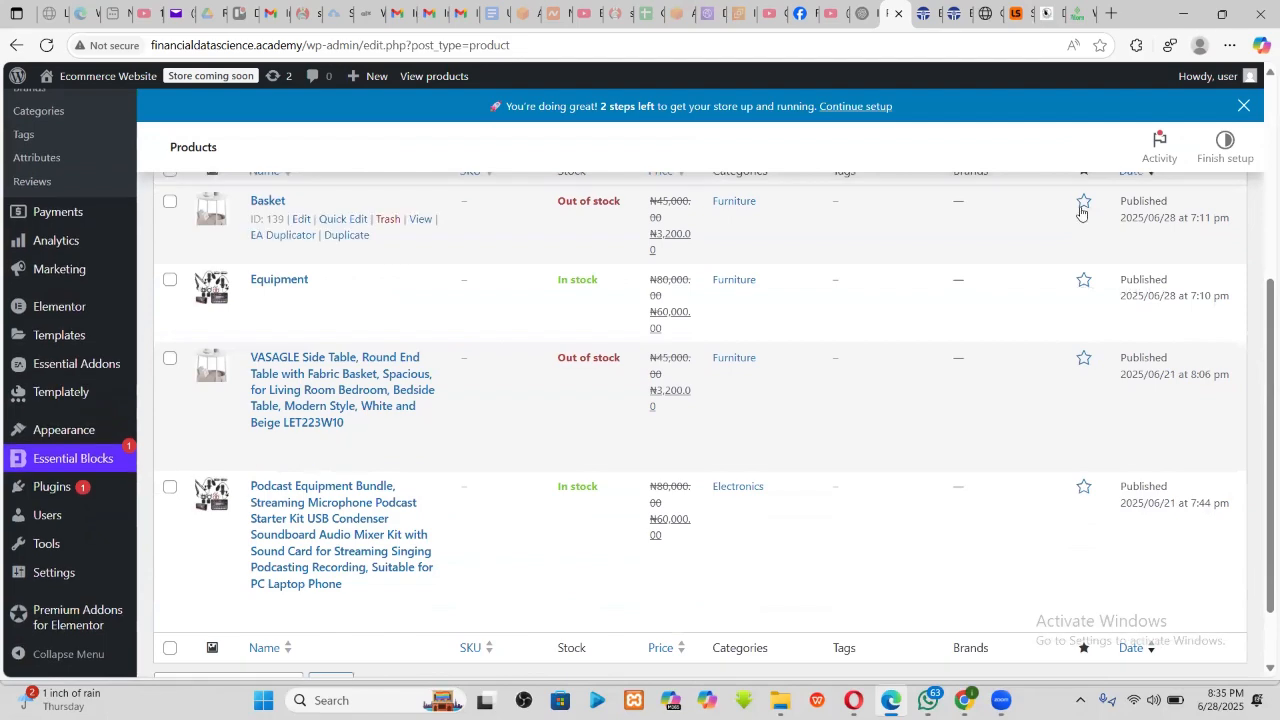
{"action": "left_click", "coordinate": [1082, 208]}
{"action": "scroll", "coordinate": [1088, 428], "scroll_direction": "down", "scroll_amount": 2}
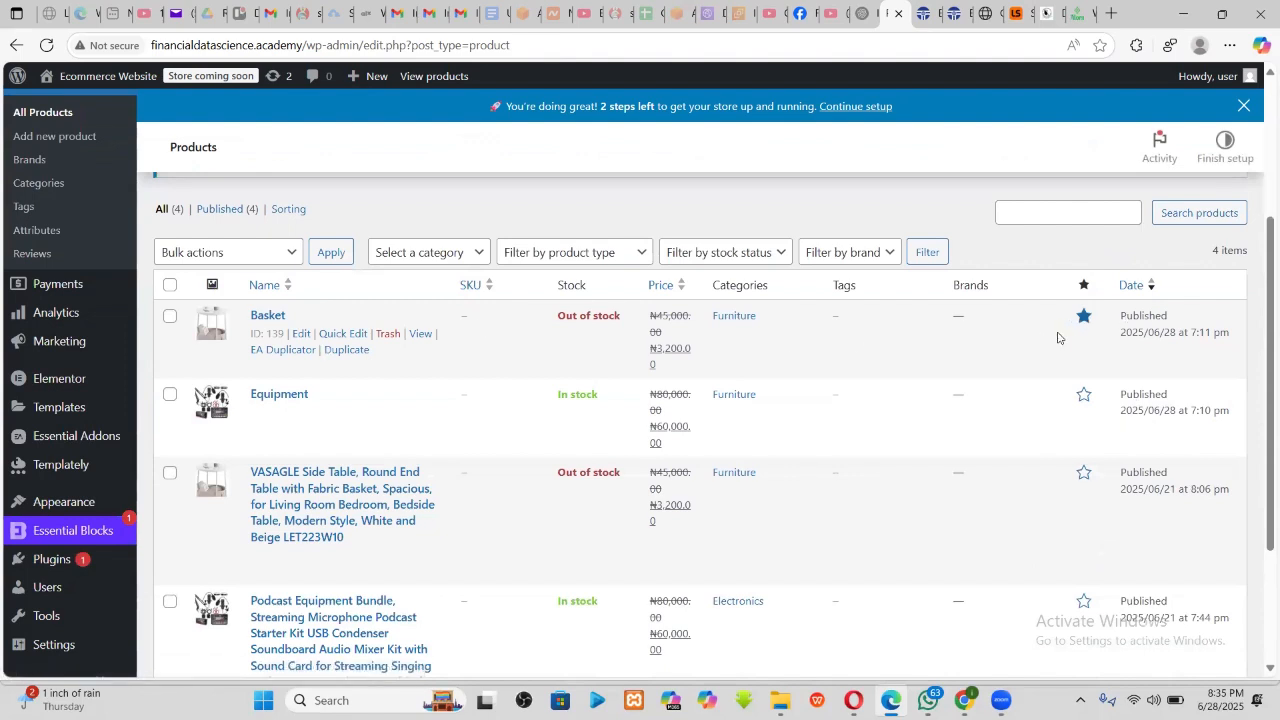
{"action": "left_click", "coordinate": [1083, 473]}
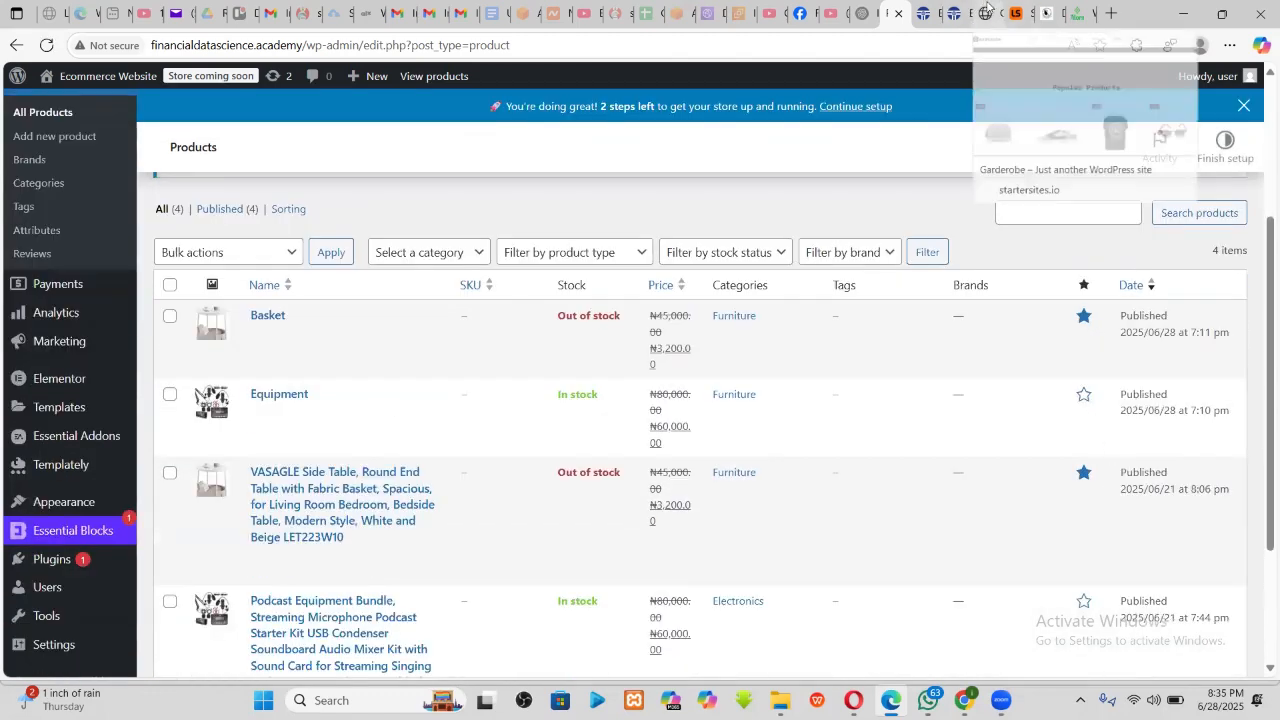
- Back in the Elementor editor, retitle the FURNITURES heading as BEST SELLERS
{"action": "left_click", "coordinate": [957, 10]}
{"action": "left_click", "coordinate": [924, 12]}
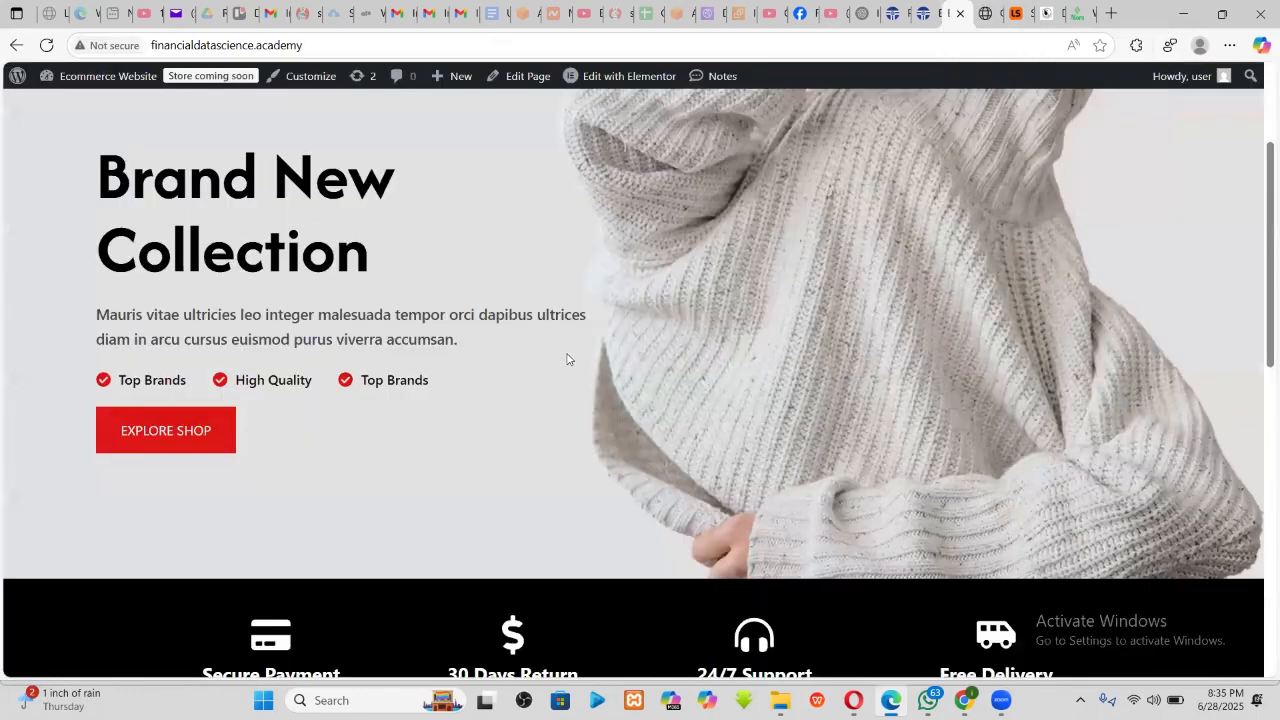
{"action": "left_click", "coordinate": [912, 8]}
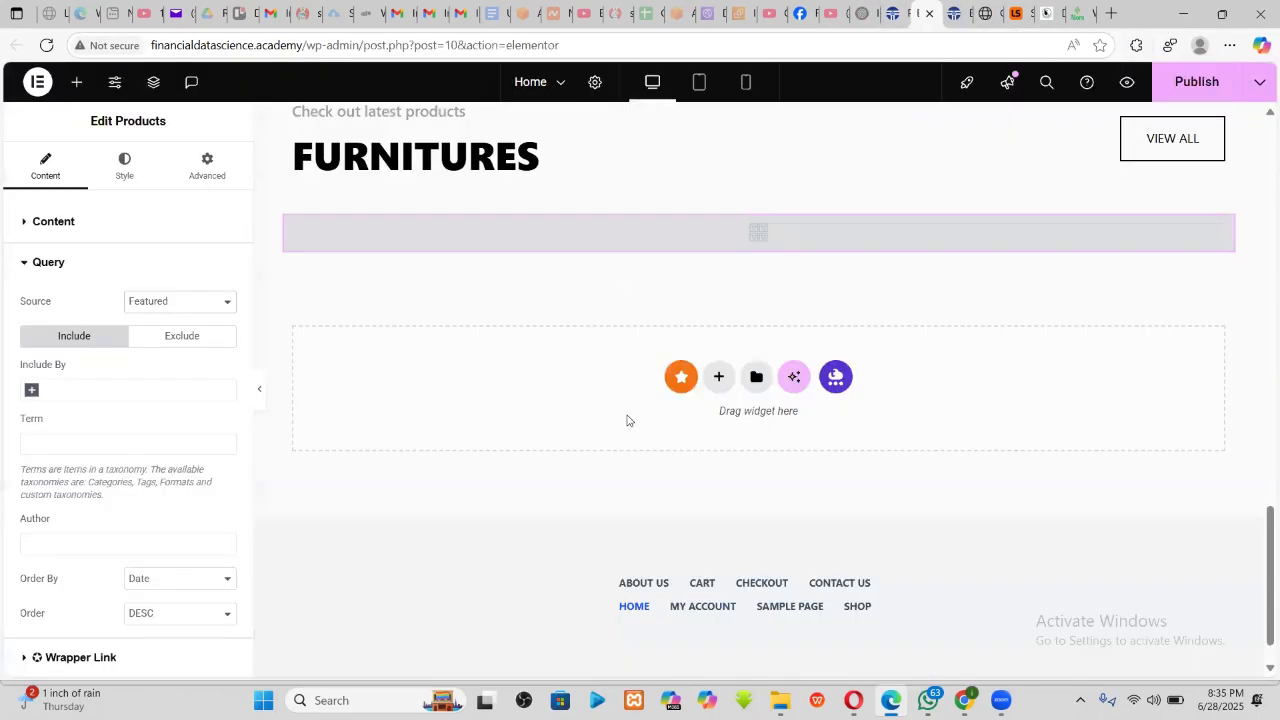
{"action": "scroll", "coordinate": [627, 420], "scroll_direction": "down", "scroll_amount": 1}
{"action": "scroll", "coordinate": [630, 447], "scroll_direction": "up", "scroll_amount": 5}
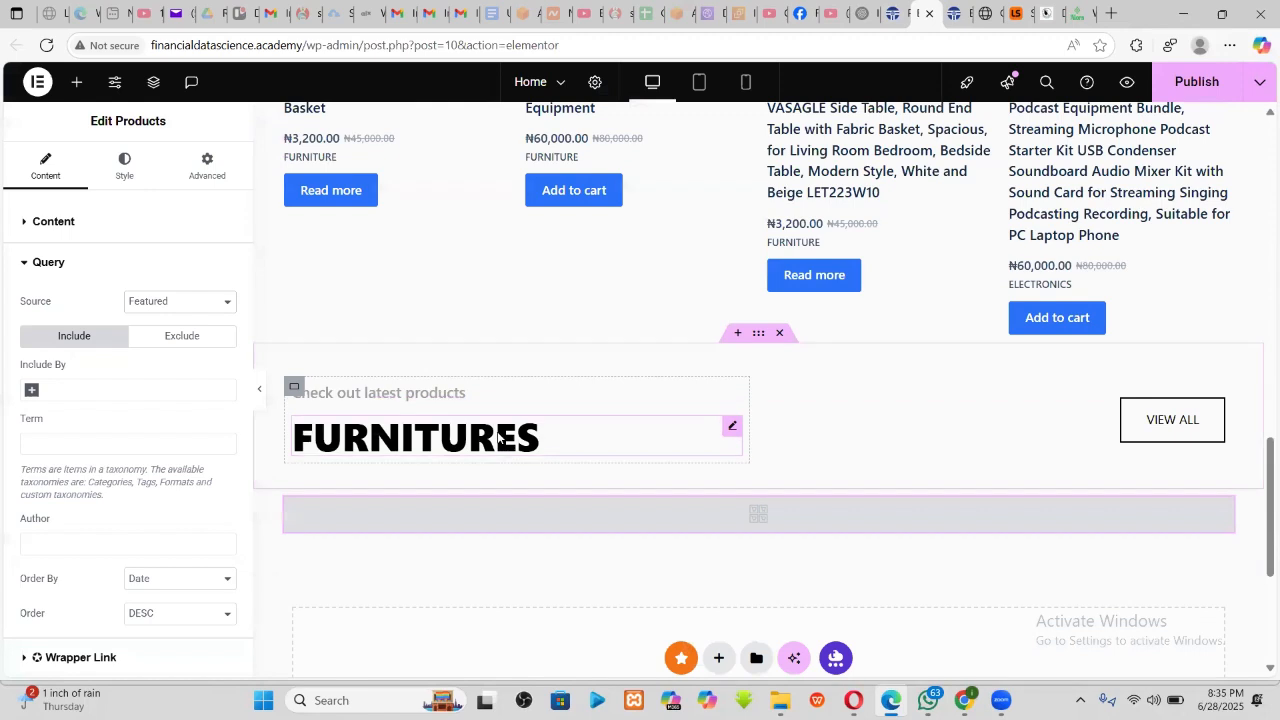
{"action": "left_click", "coordinate": [500, 438]}
{"action": "left_click_drag", "start_coordinate": [93, 287], "coordinate": [13, 261]}
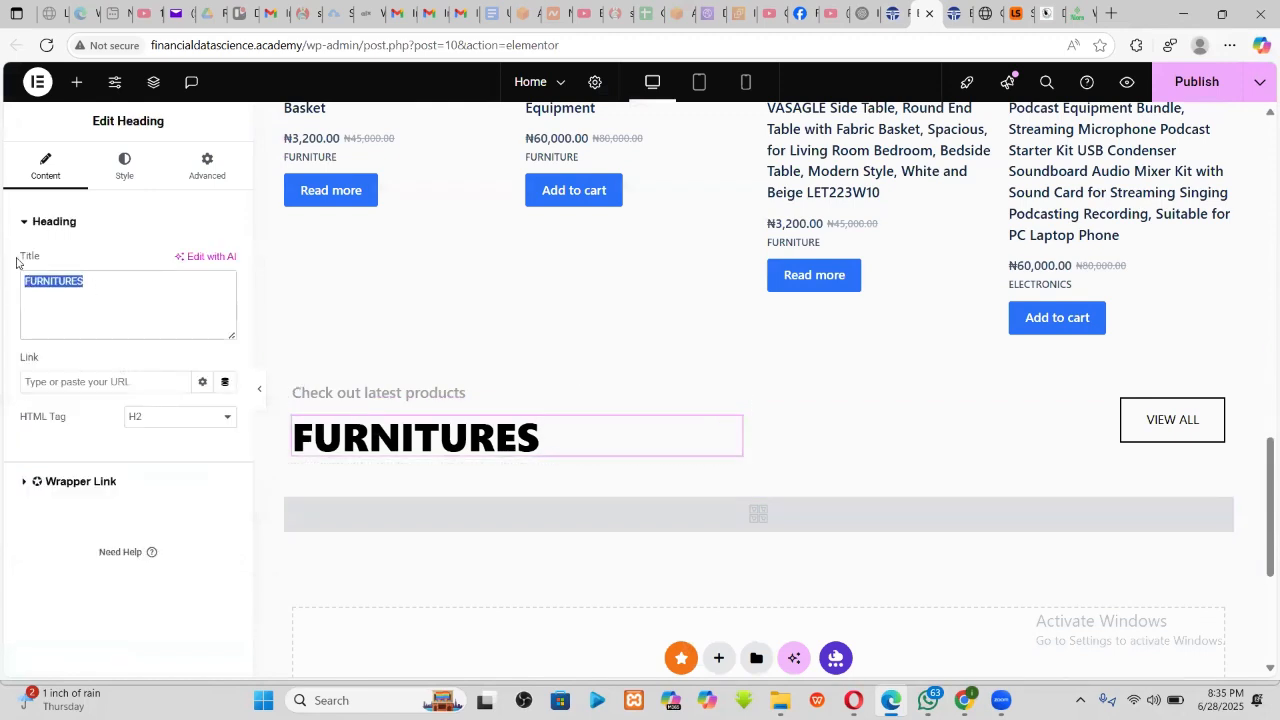
{"action": "type", "text": "BEST"}
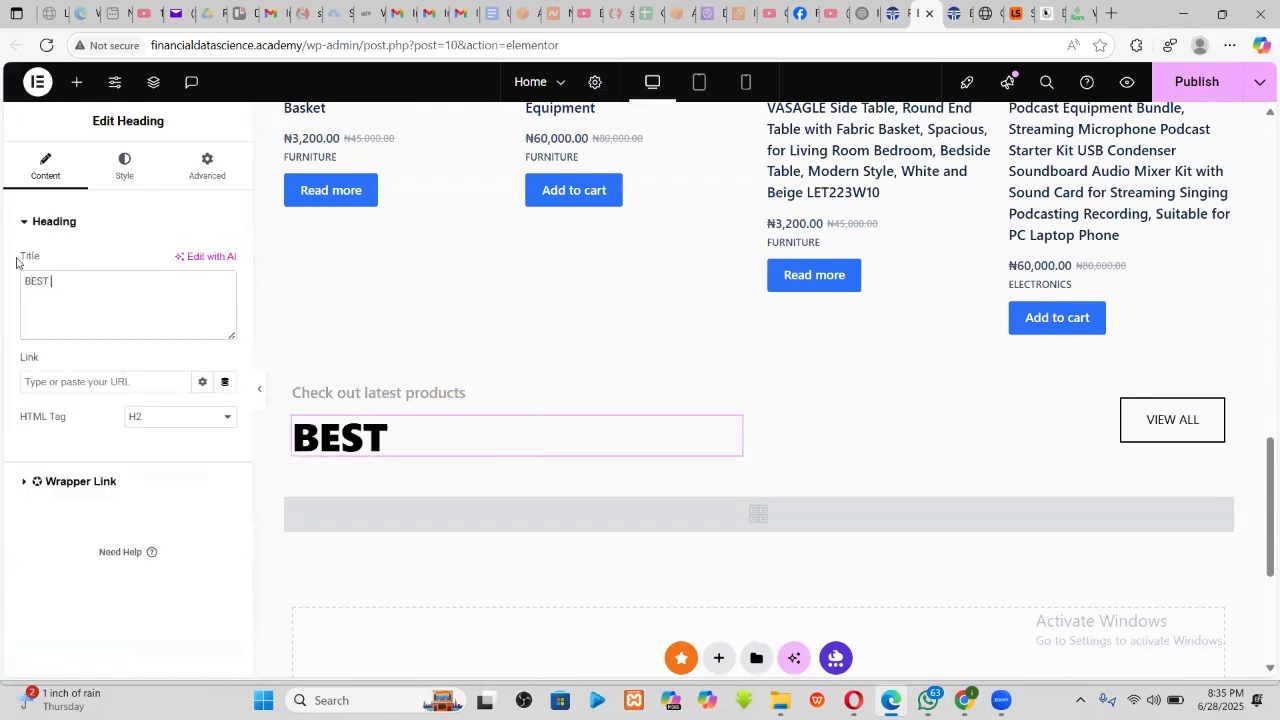
{"action": "type", "text": " SELLE"}
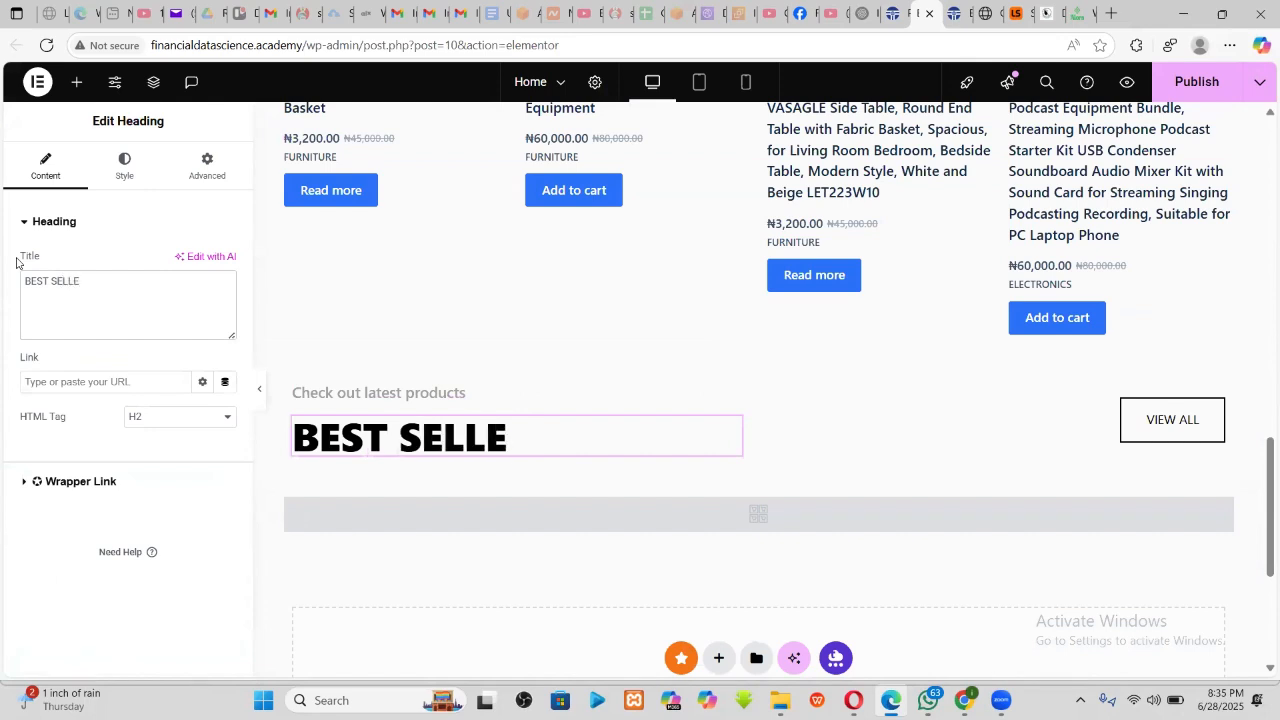
{"action": "type", "text": "RS"}
- Confirm Featured as the query source of the Best Sellers product grid and publish the page
{"action": "scroll", "coordinate": [1014, 337], "scroll_direction": "down", "scroll_amount": 4}
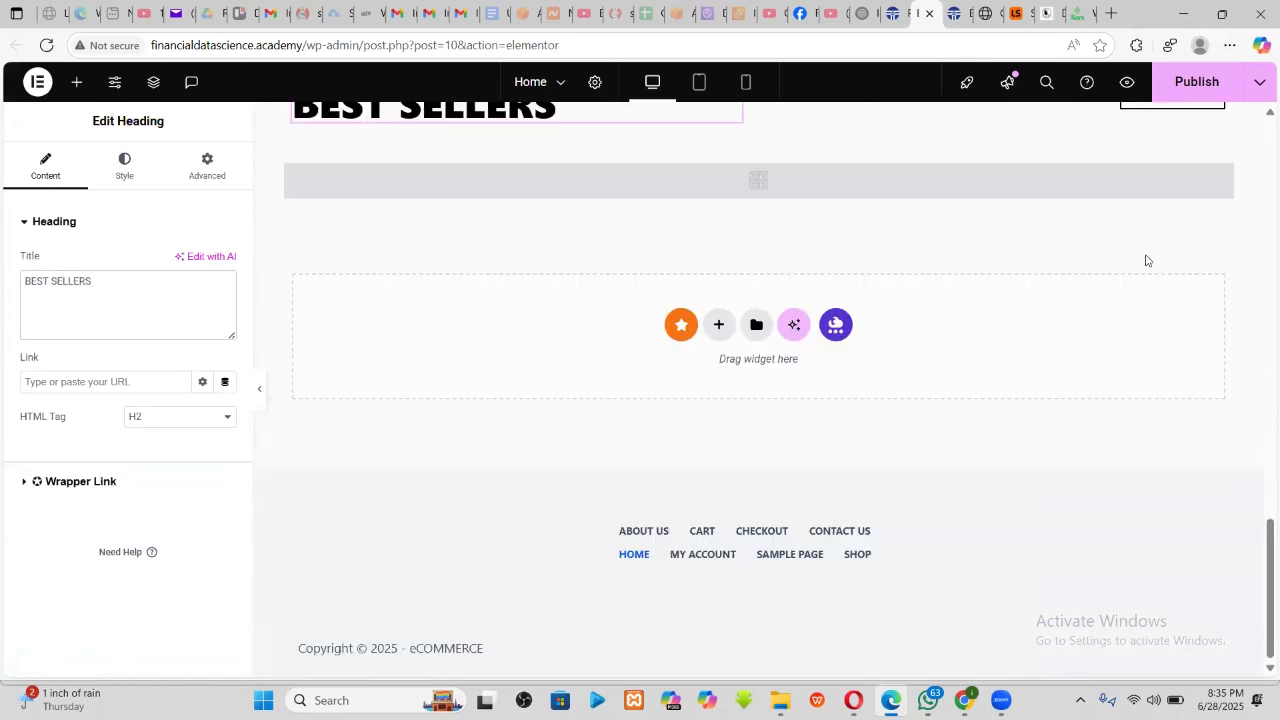
{"action": "scroll", "coordinate": [1180, 264], "scroll_direction": "up", "scroll_amount": 1}
{"action": "left_click", "coordinate": [1222, 259]}
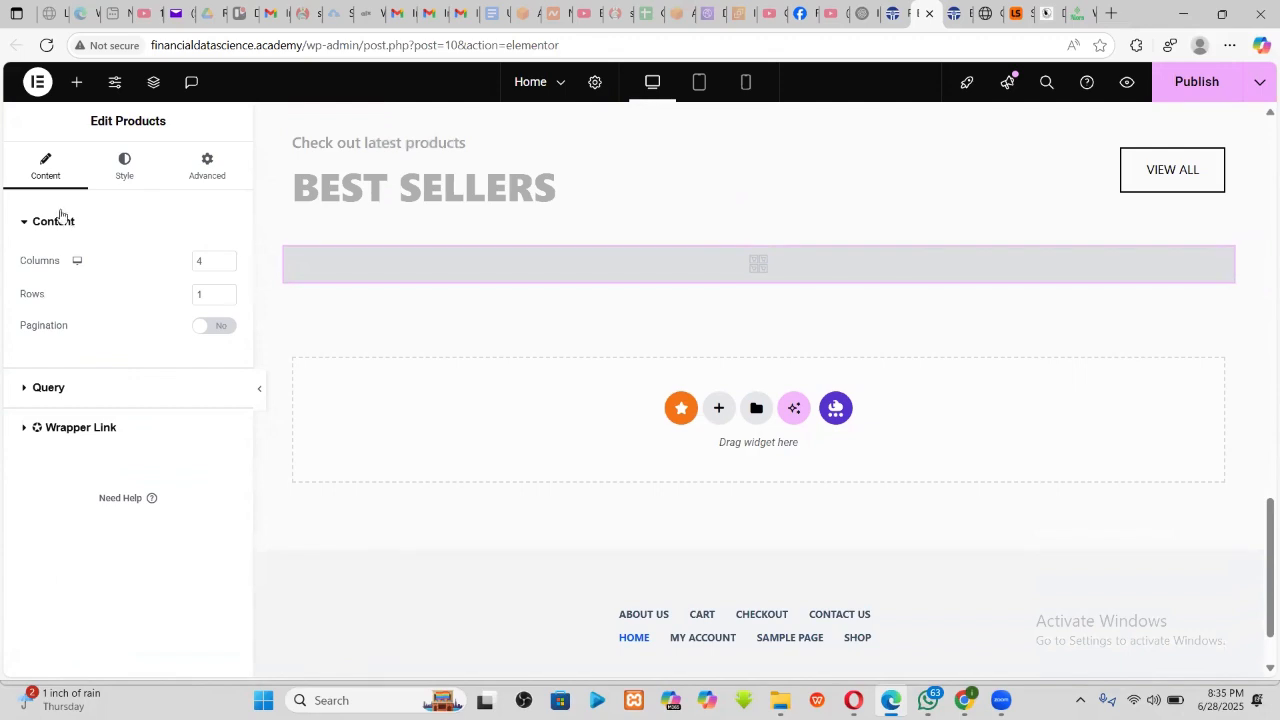
{"action": "left_click", "coordinate": [30, 388]}
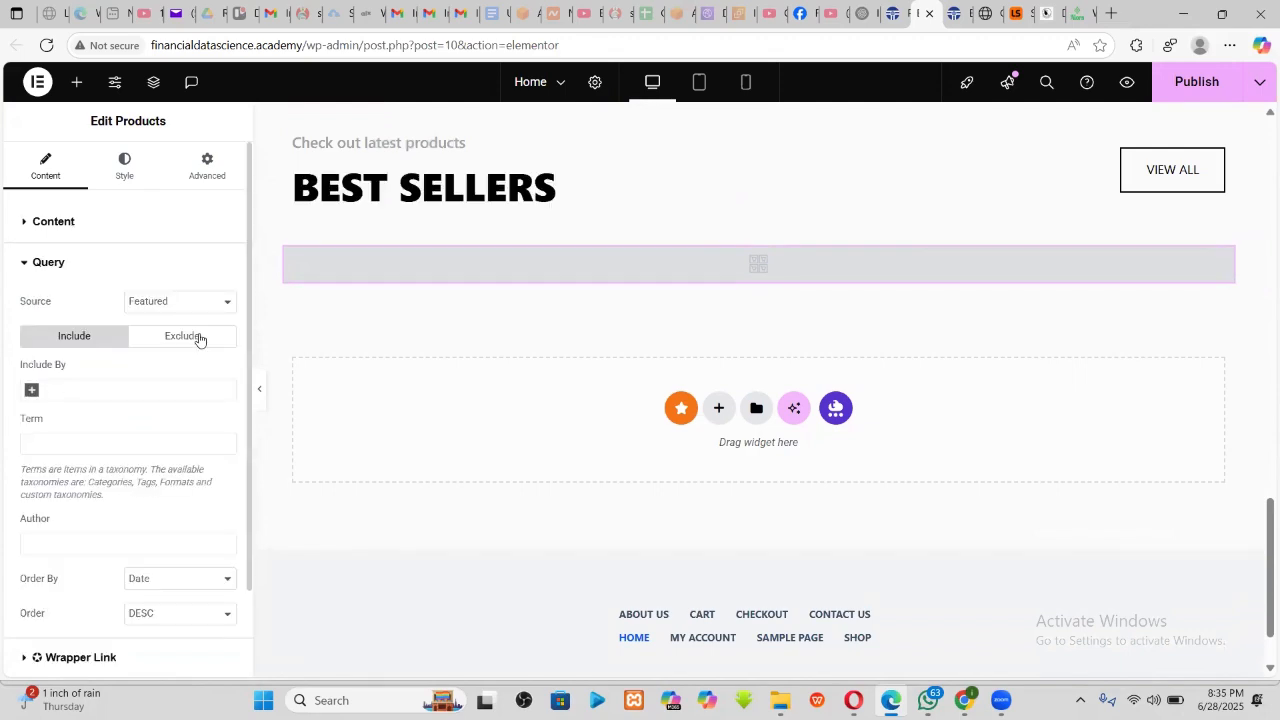
{"action": "left_click", "coordinate": [157, 303]}
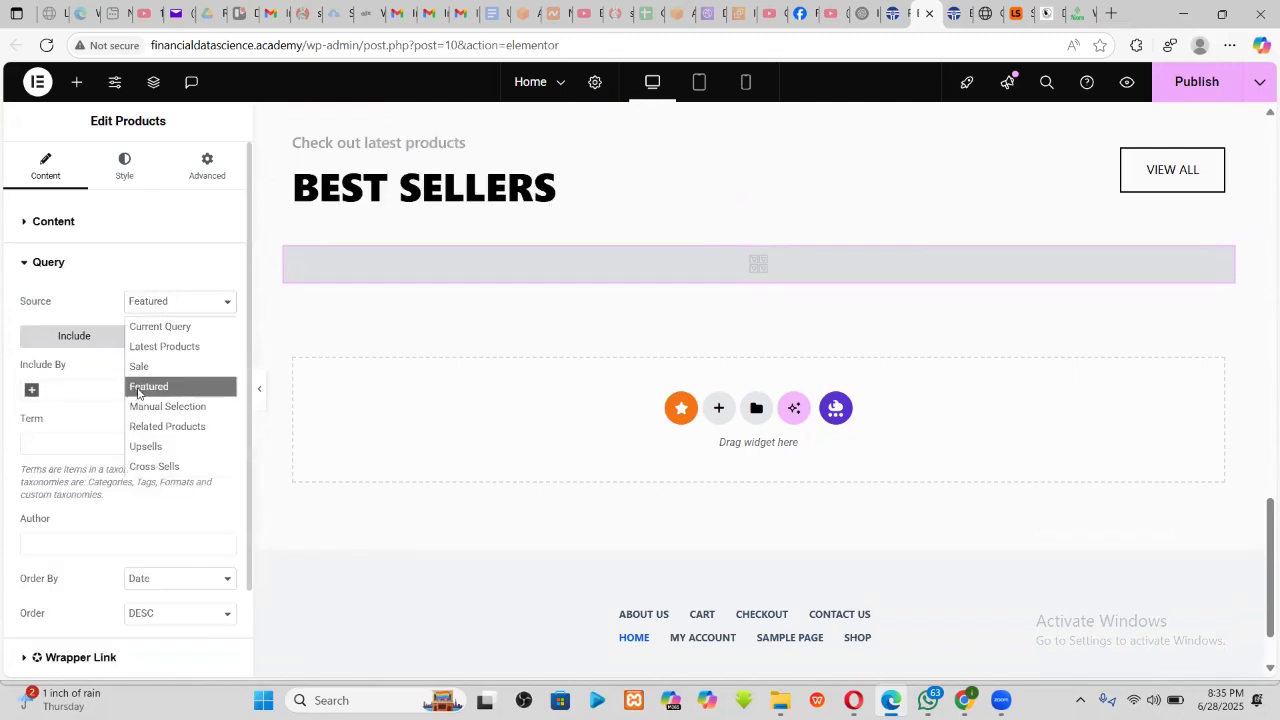
{"action": "left_click", "coordinate": [140, 388]}
{"action": "left_click", "coordinate": [1171, 85]}
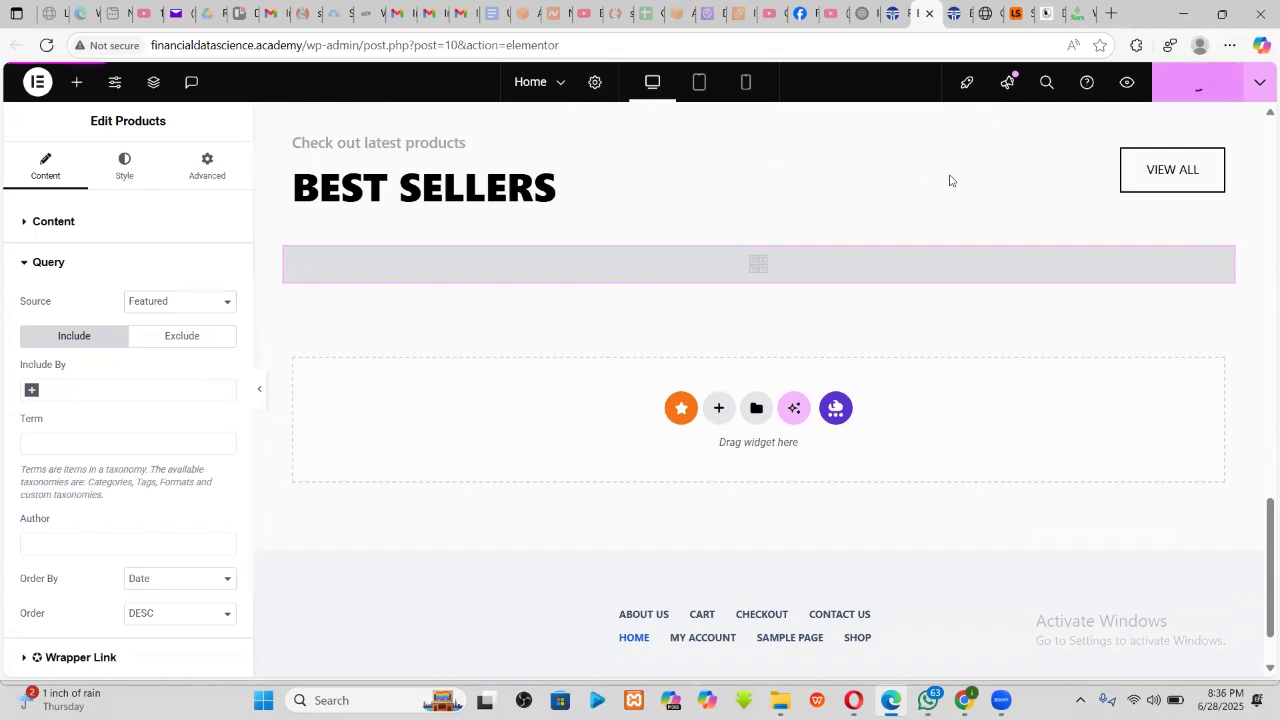
- Check the Best Sellers section and the product grid above it on the live homepage, and return to the Elementor editor
{"action": "left_click", "coordinate": [893, 13]}
{"action": "left_click", "coordinate": [938, 12]}
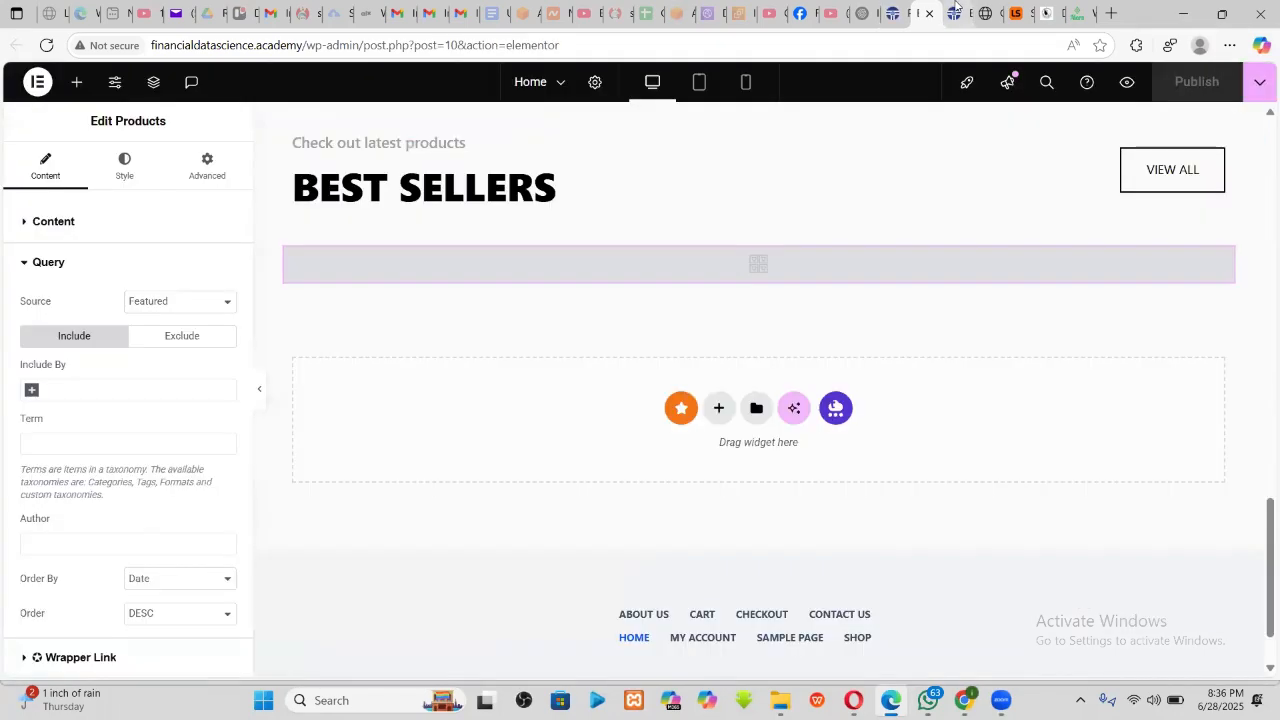
{"action": "left_click", "coordinate": [957, 12]}
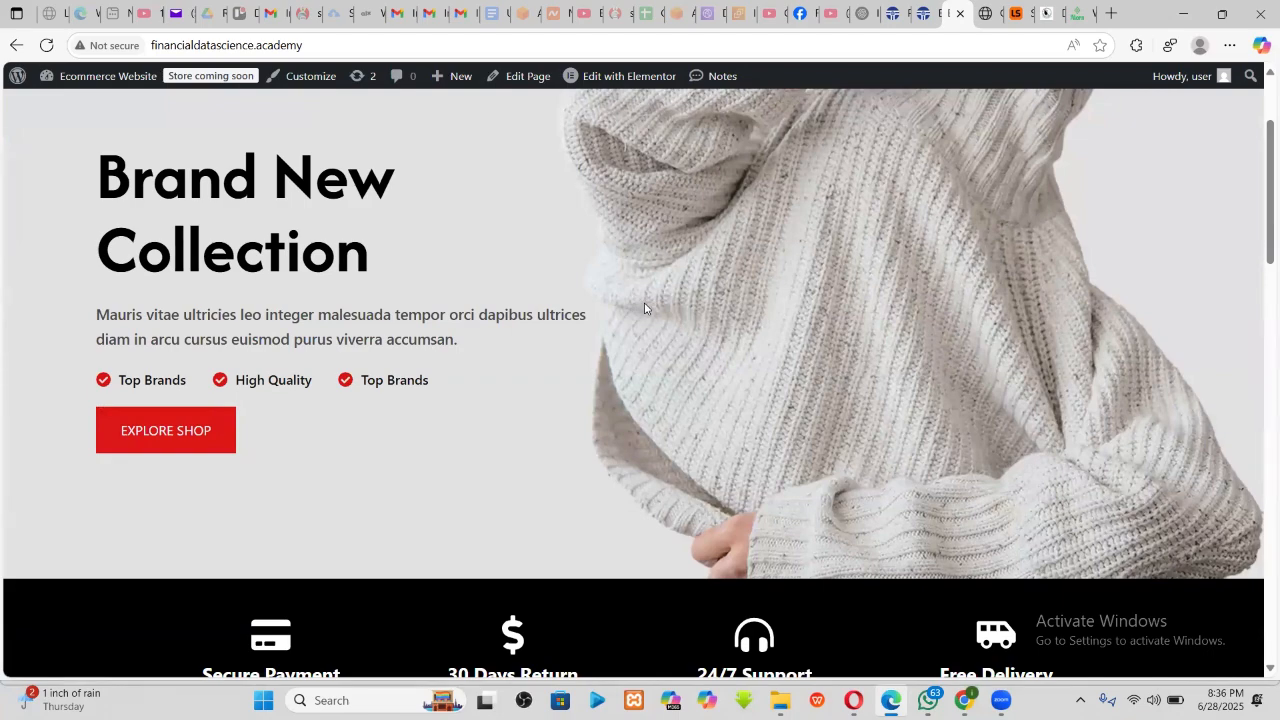
{"action": "scroll", "coordinate": [646, 325], "scroll_direction": "down", "scroll_amount": 15}
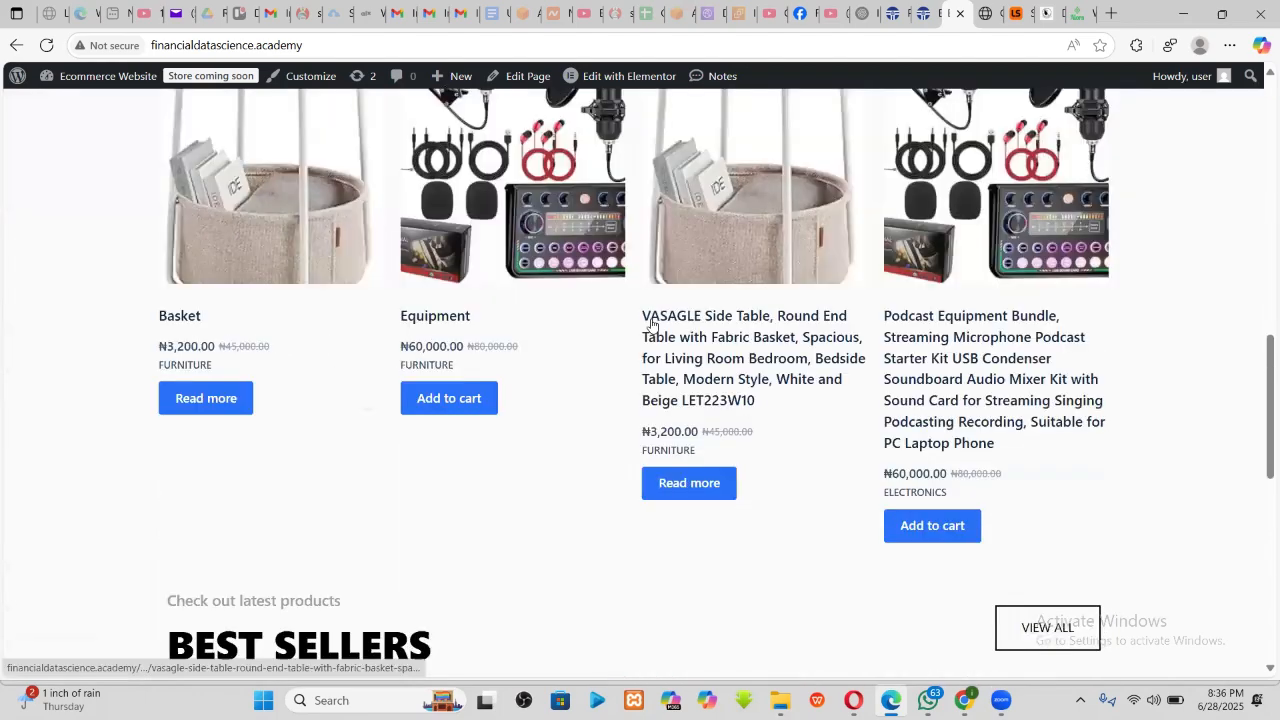
{"action": "scroll", "coordinate": [640, 320], "scroll_direction": "down", "scroll_amount": 2}
{"action": "scroll", "coordinate": [594, 314], "scroll_direction": "up", "scroll_amount": 2}
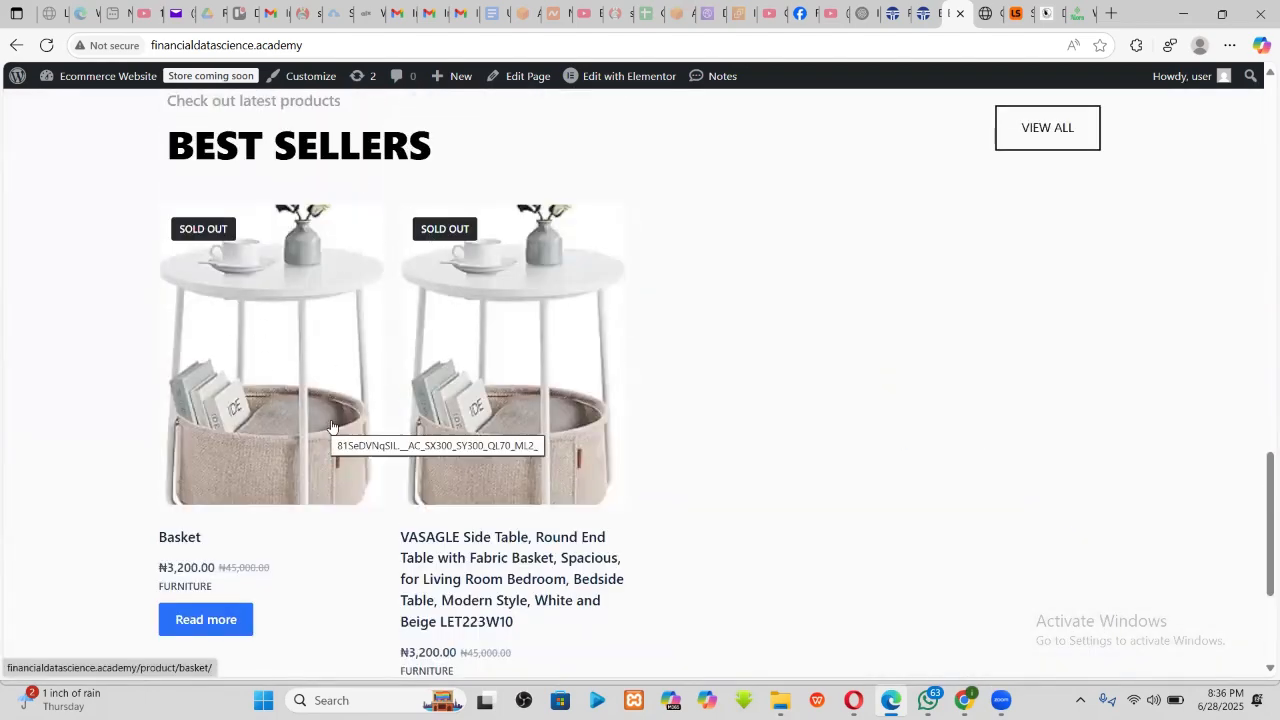
{"action": "scroll", "coordinate": [480, 330], "scroll_direction": "up", "scroll_amount": 2}
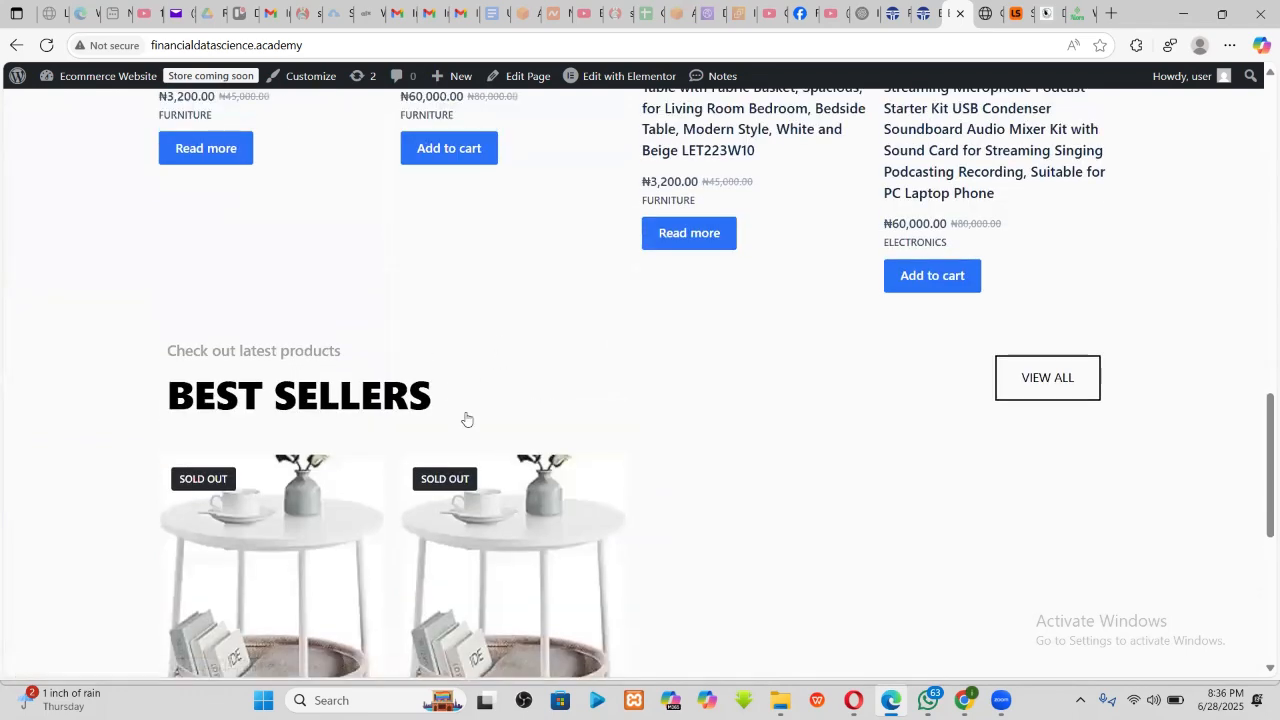
{"action": "scroll", "coordinate": [600, 390], "scroll_direction": "down", "scroll_amount": 2}
{"action": "scroll", "coordinate": [674, 362], "scroll_direction": "up", "scroll_amount": 1}
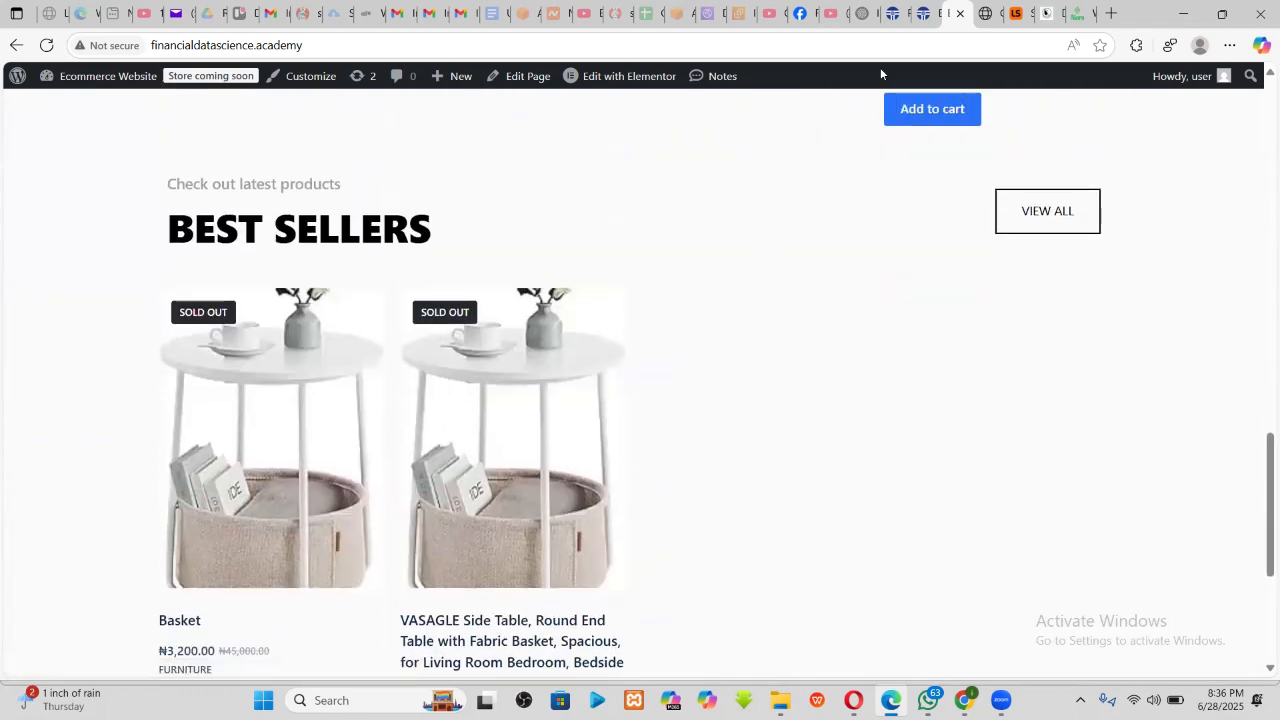
{"action": "left_click", "coordinate": [985, 8]}
{"action": "left_click", "coordinate": [951, 7]}
{"action": "scroll", "coordinate": [591, 271], "scroll_direction": "up", "scroll_amount": 3}
{"action": "scroll", "coordinate": [652, 283], "scroll_direction": "up", "scroll_amount": 4}
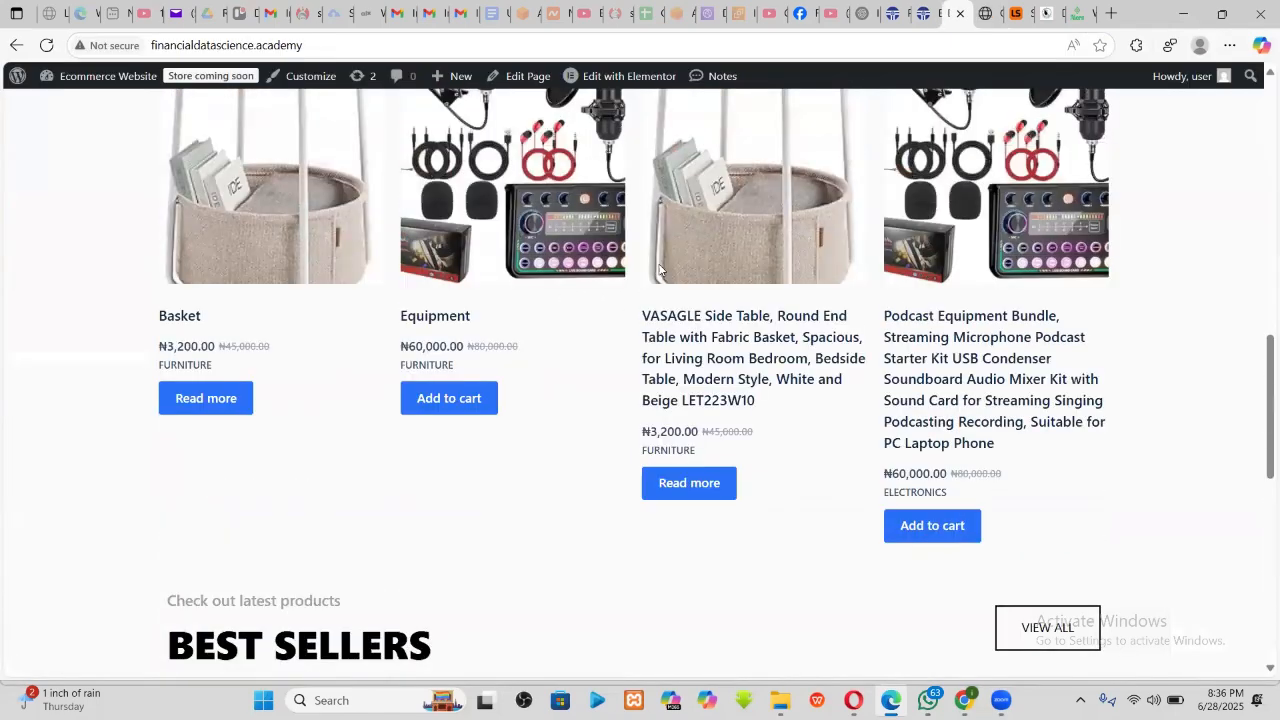
{"action": "key", "text": "ctrl+shift+Tab"}
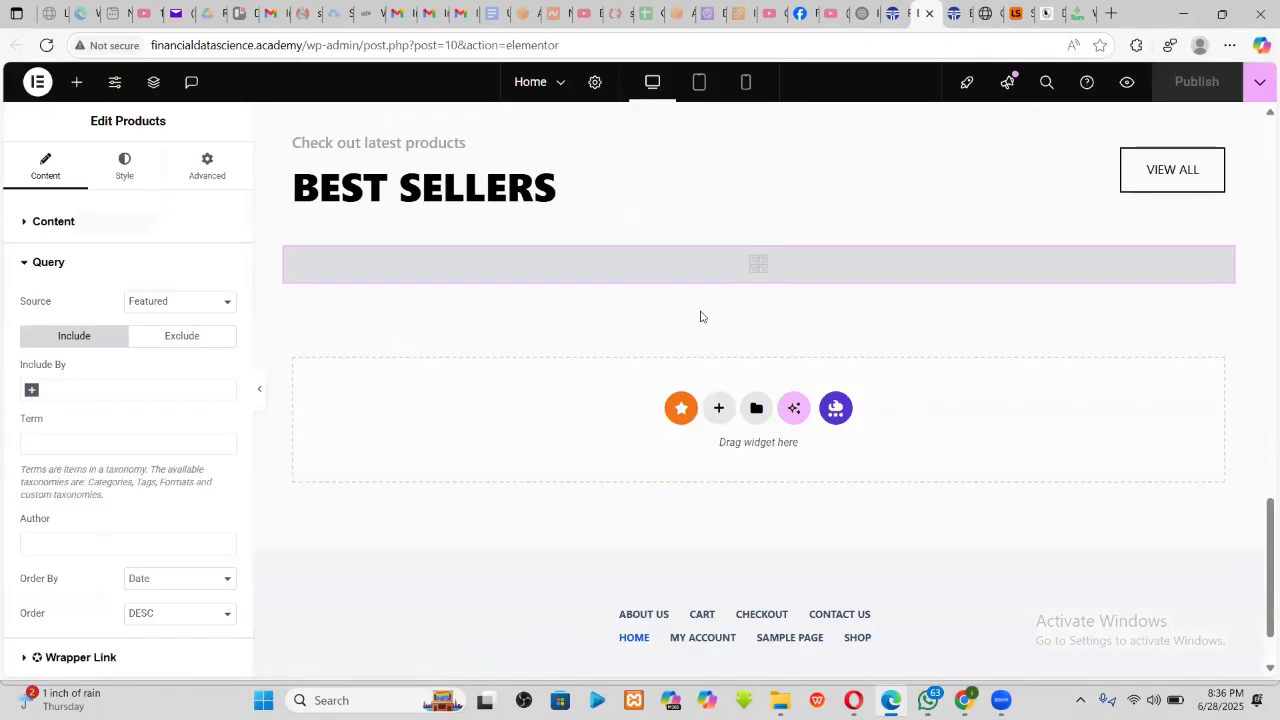
- Copy the Best Sellers heading container and paste the copy below the Best Sellers product grid
{"action": "scroll", "coordinate": [704, 316], "scroll_direction": "up", "scroll_amount": 2}
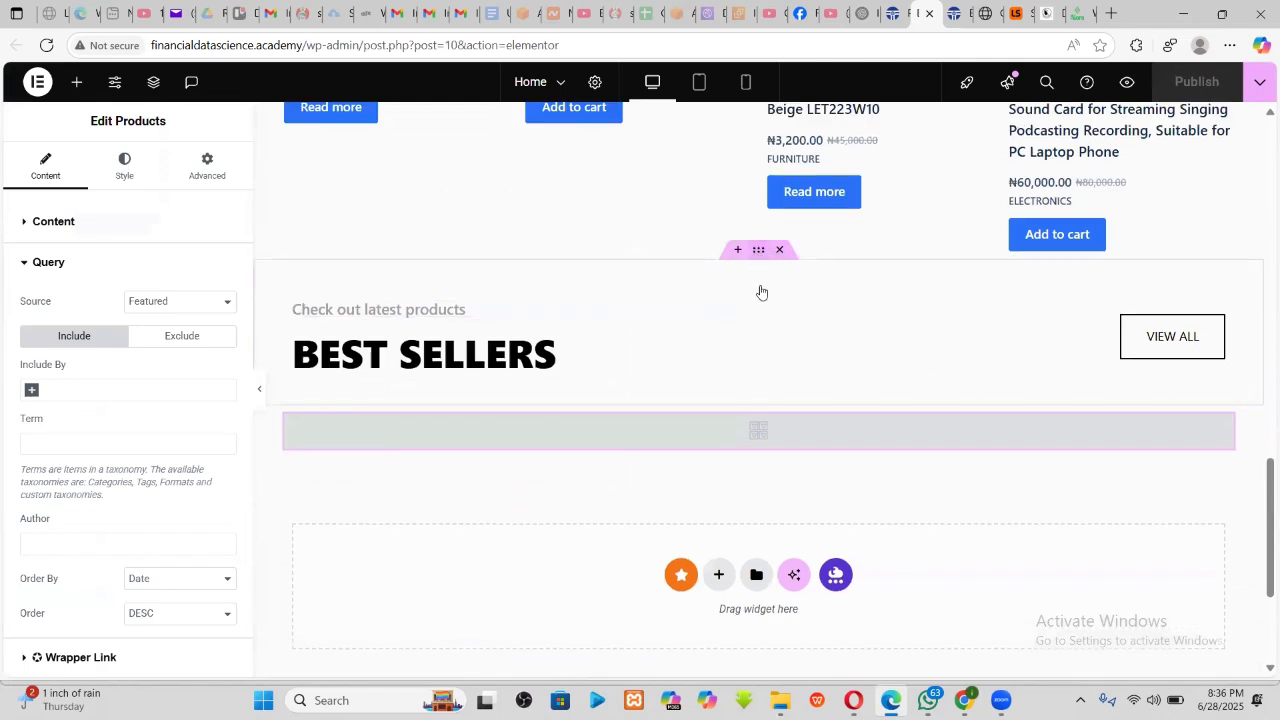
{"action": "right_click", "coordinate": [760, 289]}
{"action": "scroll", "coordinate": [597, 345], "scroll_direction": "down", "scroll_amount": 3}
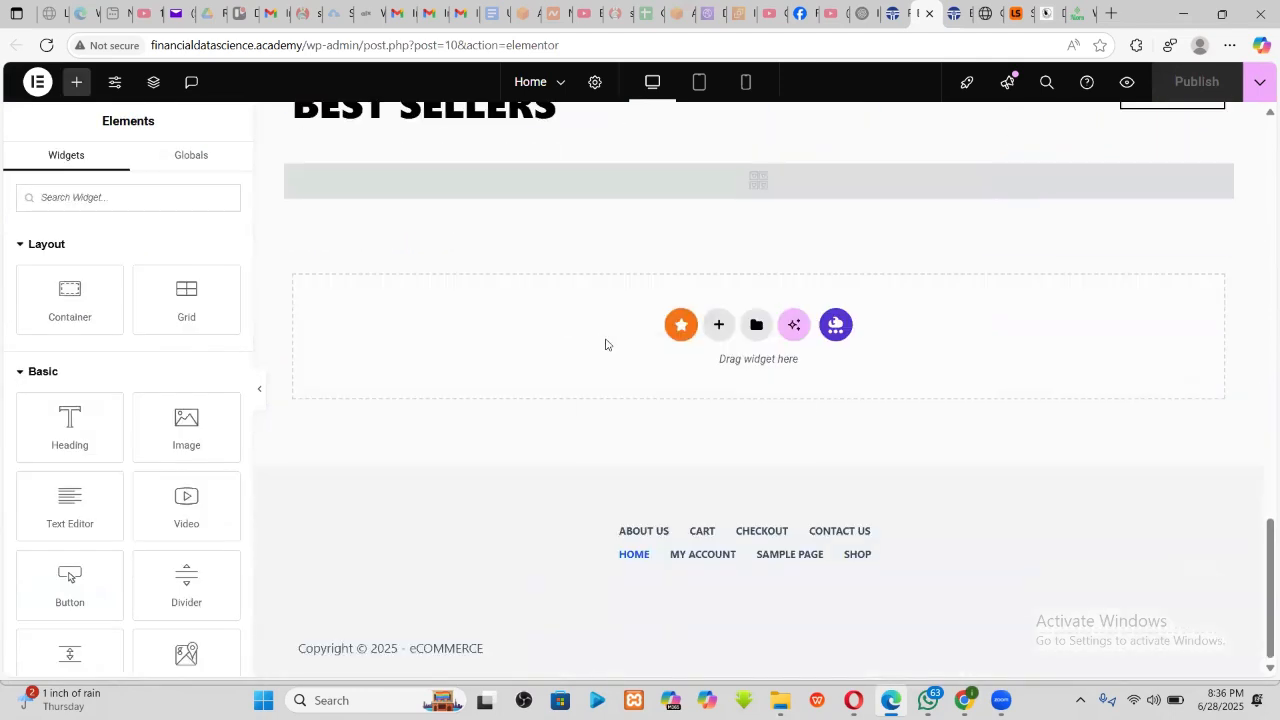
{"action": "right_click", "coordinate": [605, 344]}
{"action": "left_click", "coordinate": [640, 356]}
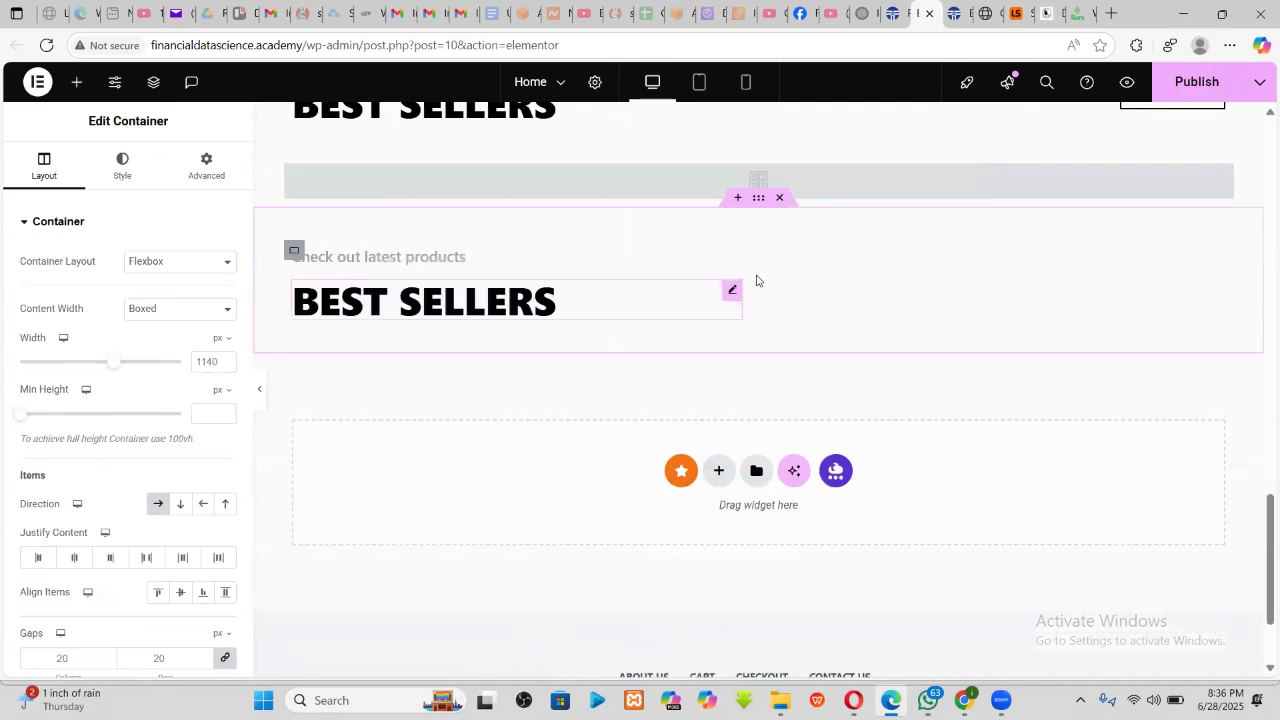
- Copy the Best Sellers product grid container and paste the copy beneath the duplicated heading at the end of the page
{"action": "scroll", "coordinate": [757, 281], "scroll_direction": "up", "scroll_amount": 2}
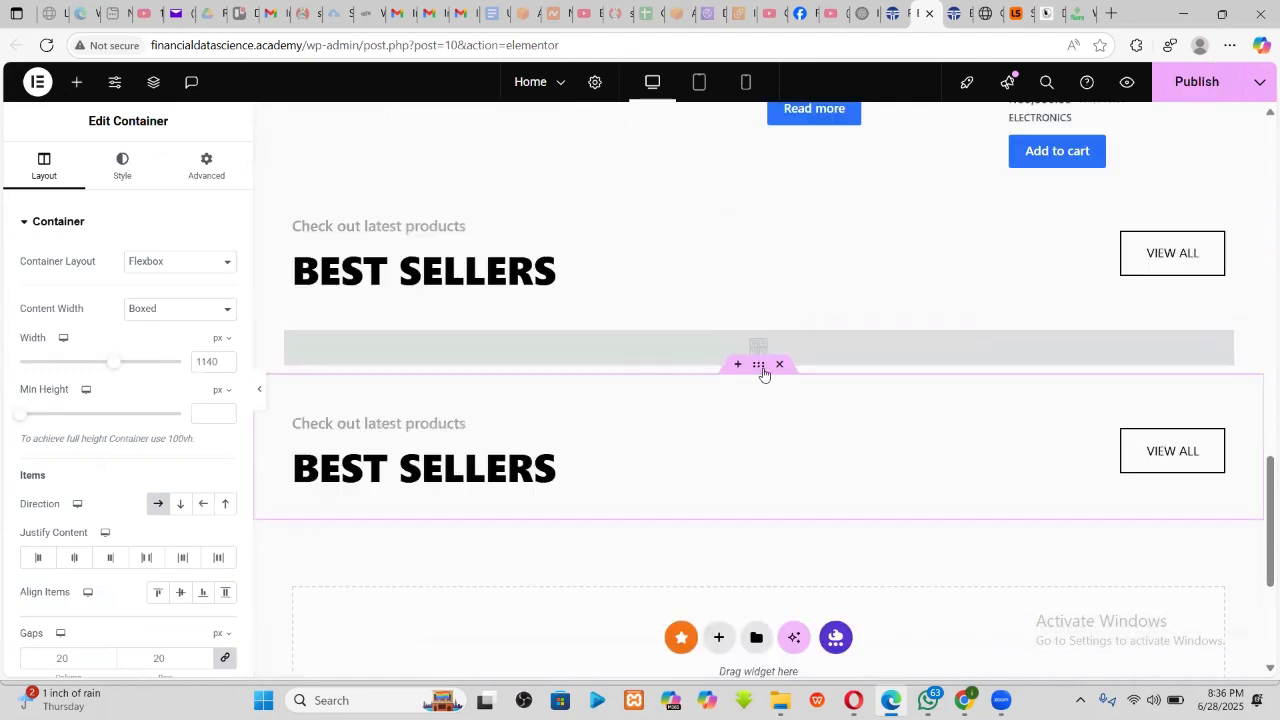
{"action": "right_click", "coordinate": [759, 325]}
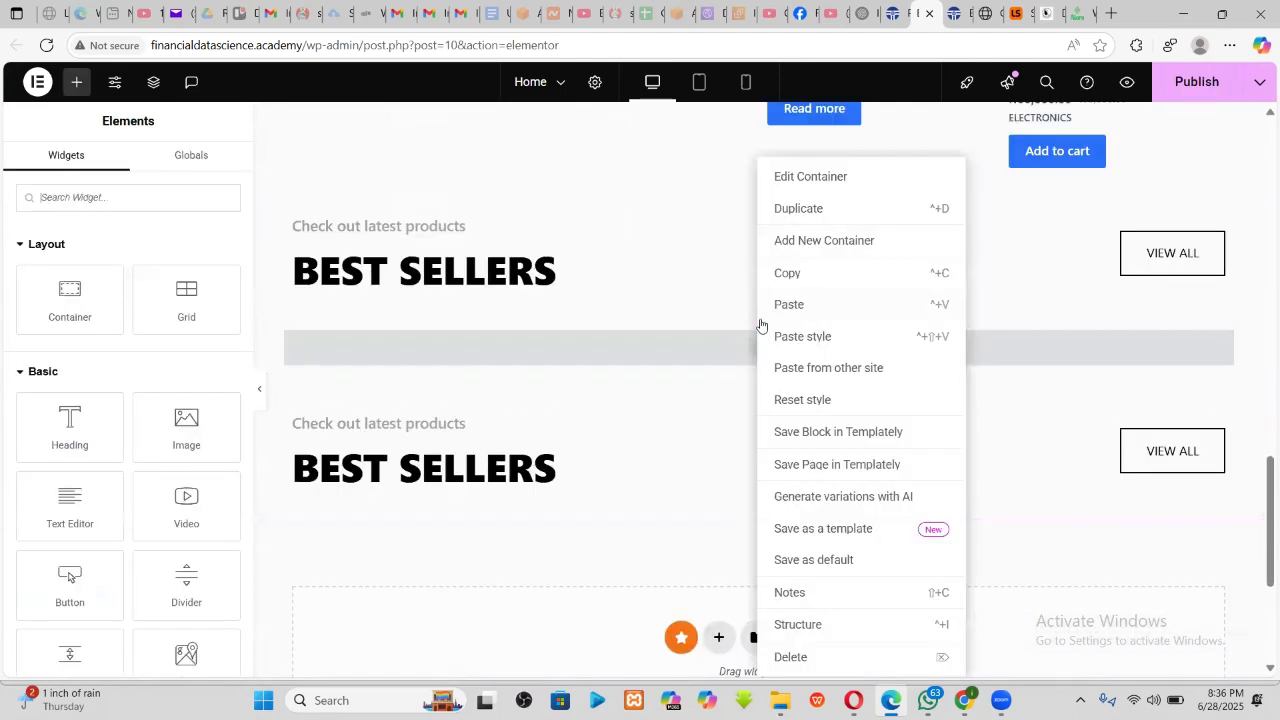
{"action": "left_click", "coordinate": [786, 276]}
{"action": "scroll", "coordinate": [523, 383], "scroll_direction": "down", "scroll_amount": 3}
{"action": "right_click", "coordinate": [510, 376]}
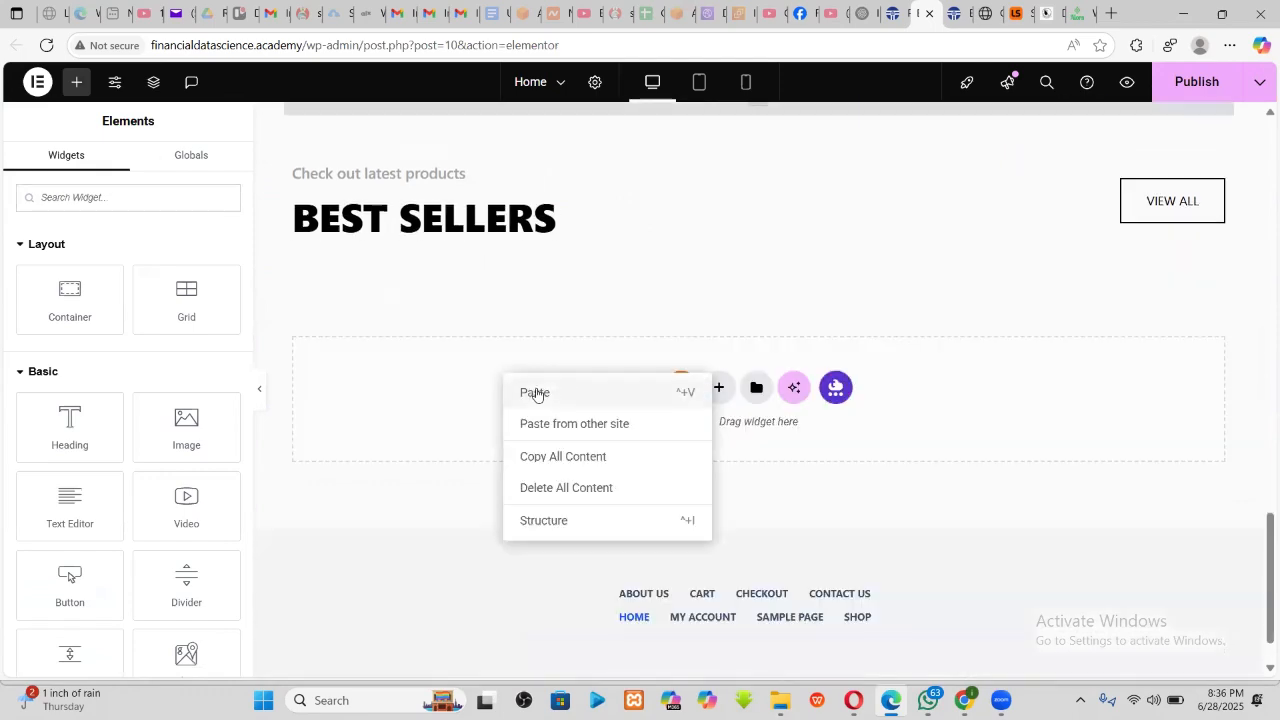
{"action": "left_click", "coordinate": [602, 378]}
- Unlink the padding of the original Best Sellers product grid container and set its bottom padding to 50 px
{"action": "scroll", "coordinate": [474, 410], "scroll_direction": "up", "scroll_amount": 3}
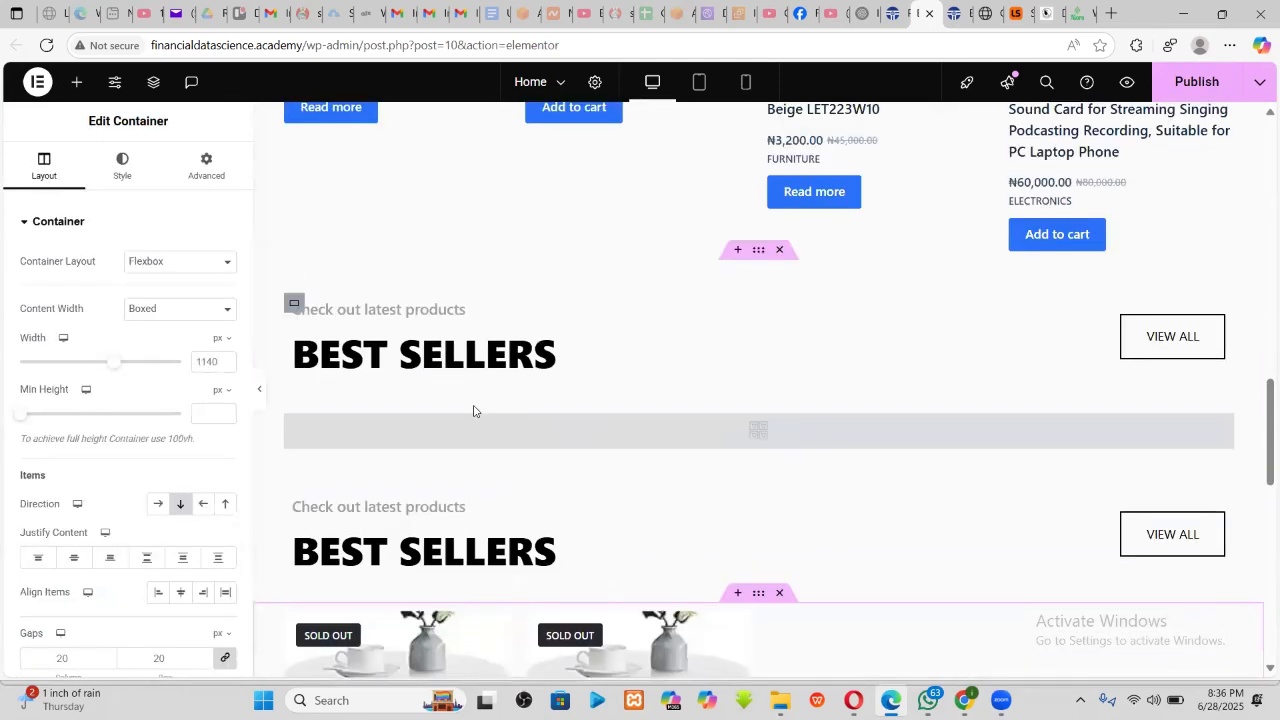
{"action": "scroll", "coordinate": [474, 410], "scroll_direction": "down", "scroll_amount": 2}
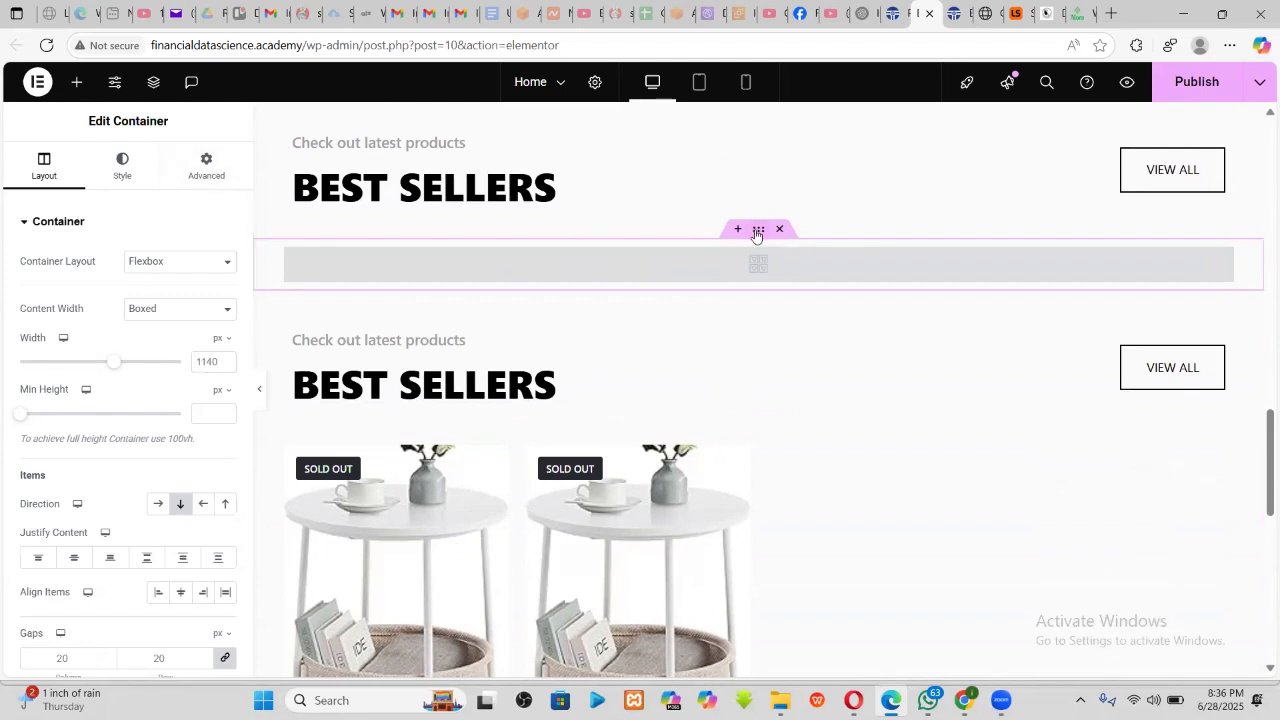
{"action": "left_click", "coordinate": [206, 168]}
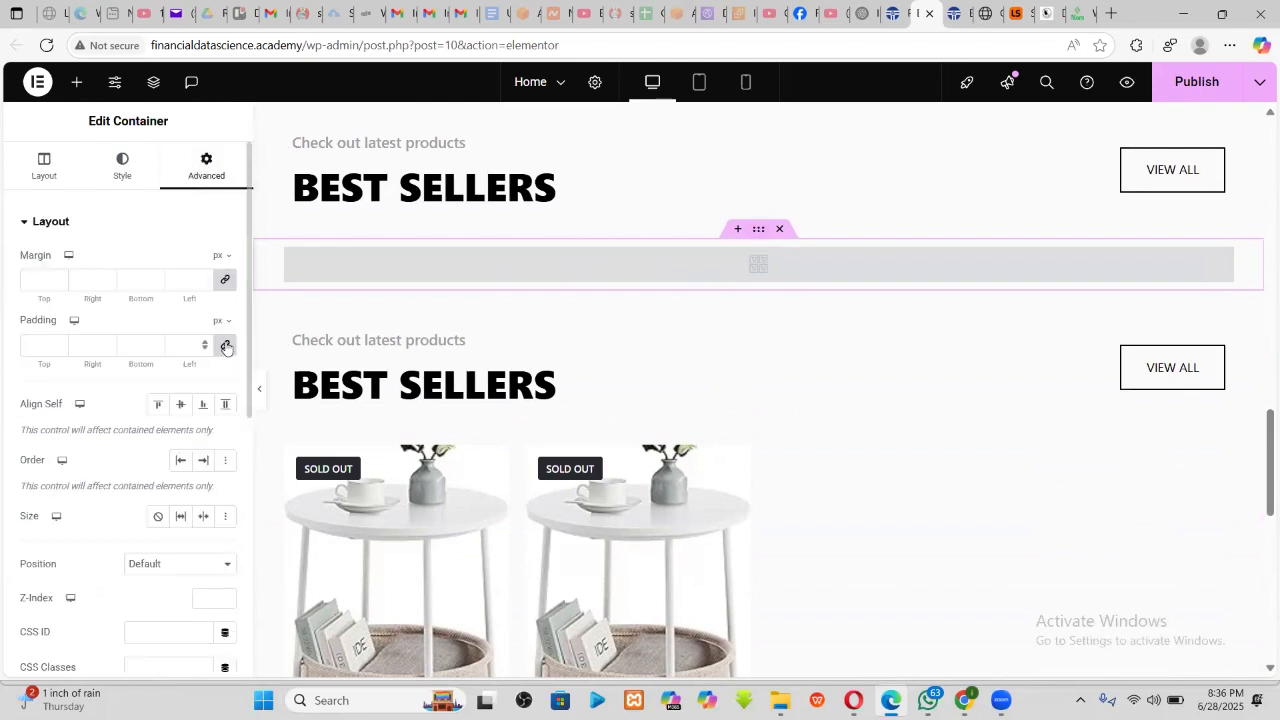
{"action": "left_click", "coordinate": [226, 346]}
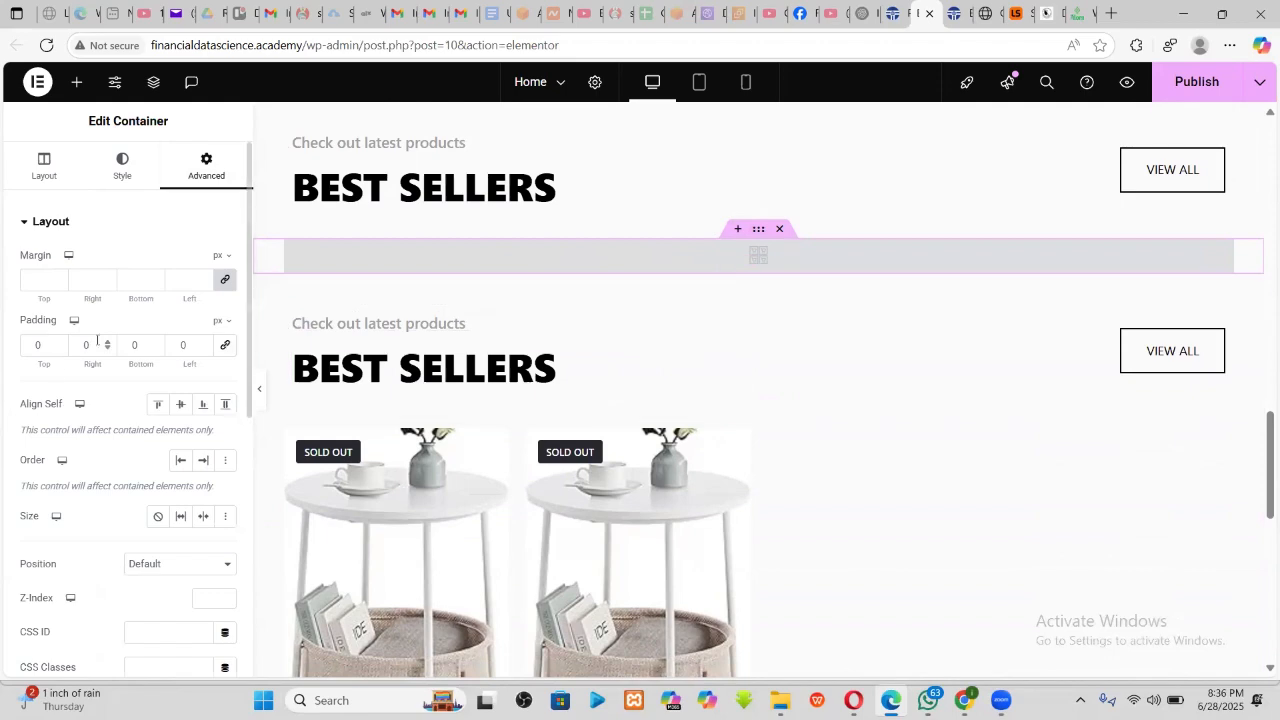
{"action": "type", "text": "50"}
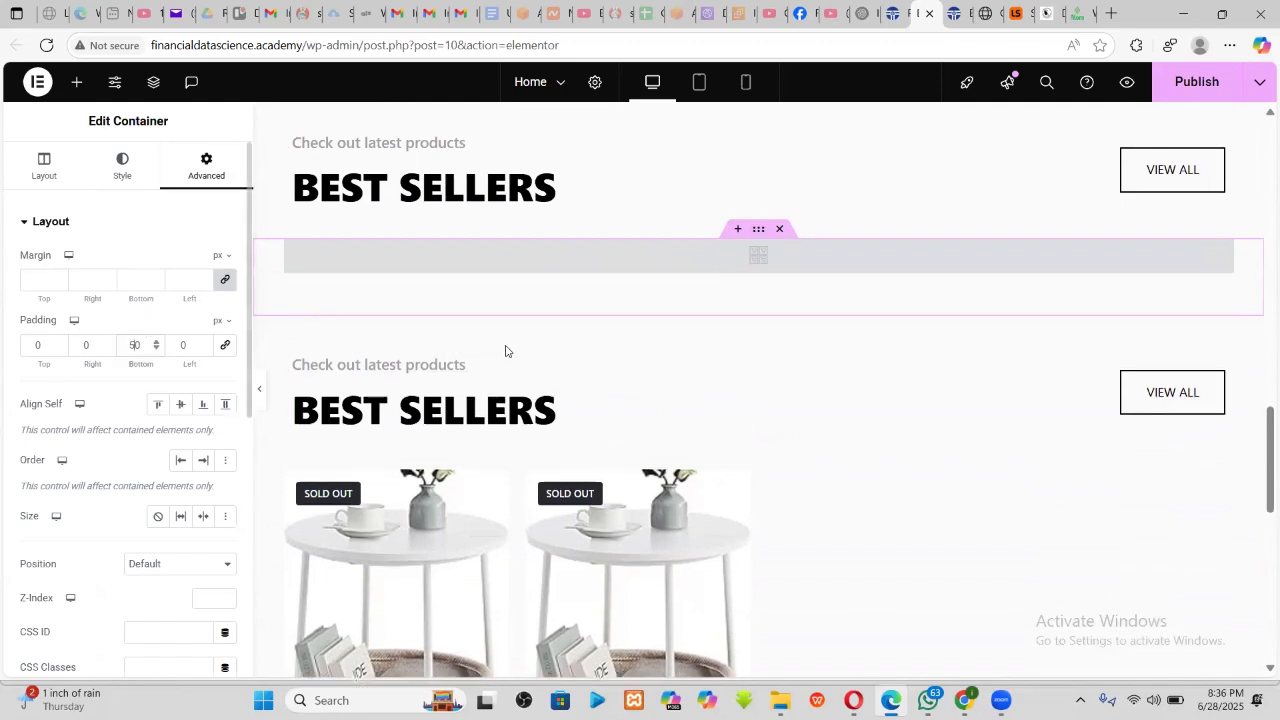
- Open the query settings of the copied product grid
{"action": "scroll", "coordinate": [584, 443], "scroll_direction": "down", "scroll_amount": 3}
{"action": "scroll", "coordinate": [584, 443], "scroll_direction": "up", "scroll_amount": 3}
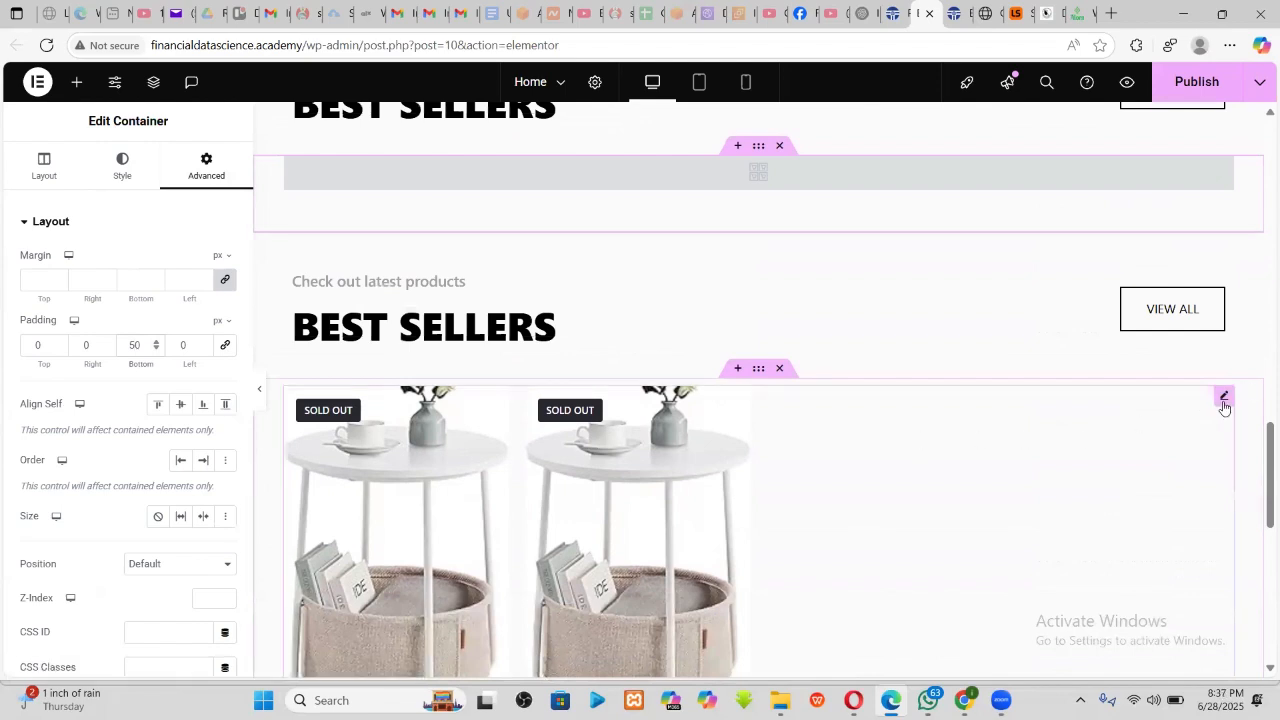
{"action": "left_click", "coordinate": [1224, 400]}
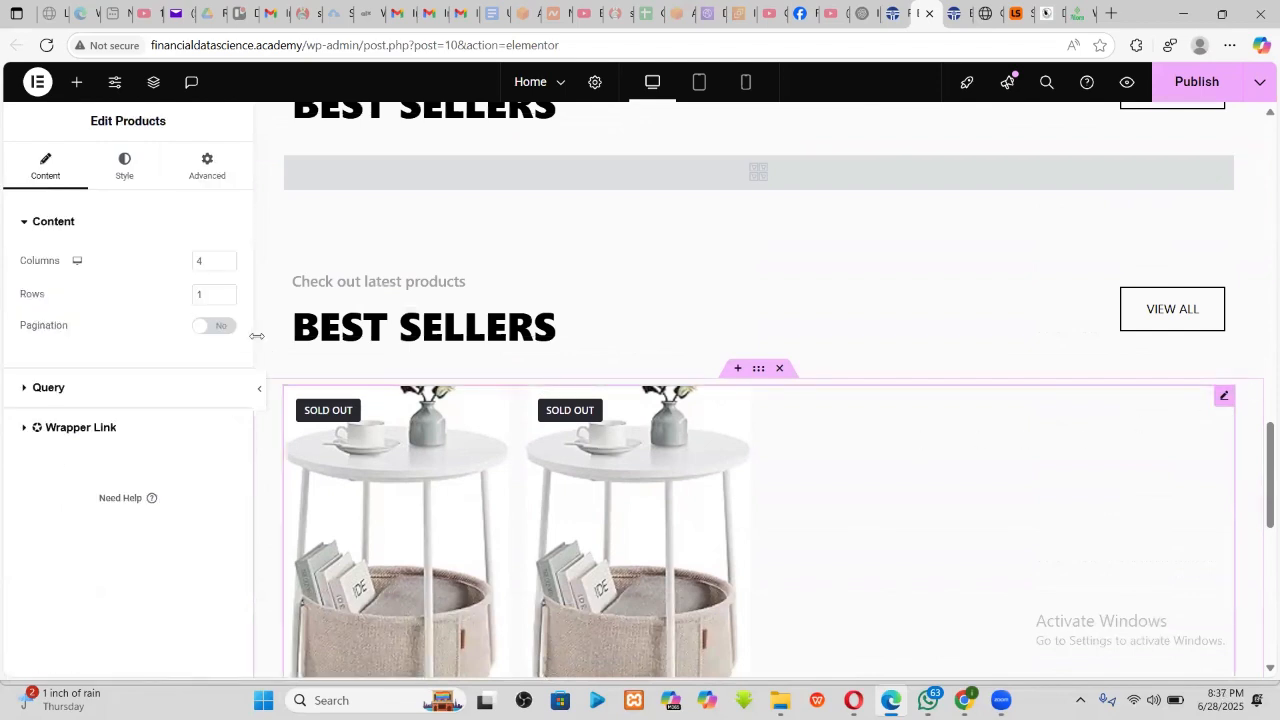
{"action": "left_click", "coordinate": [22, 387]}
- Retitle the duplicated BEST SELLERS heading above the copied product grid as ELECTRONICS
{"action": "left_click", "coordinate": [502, 333]}
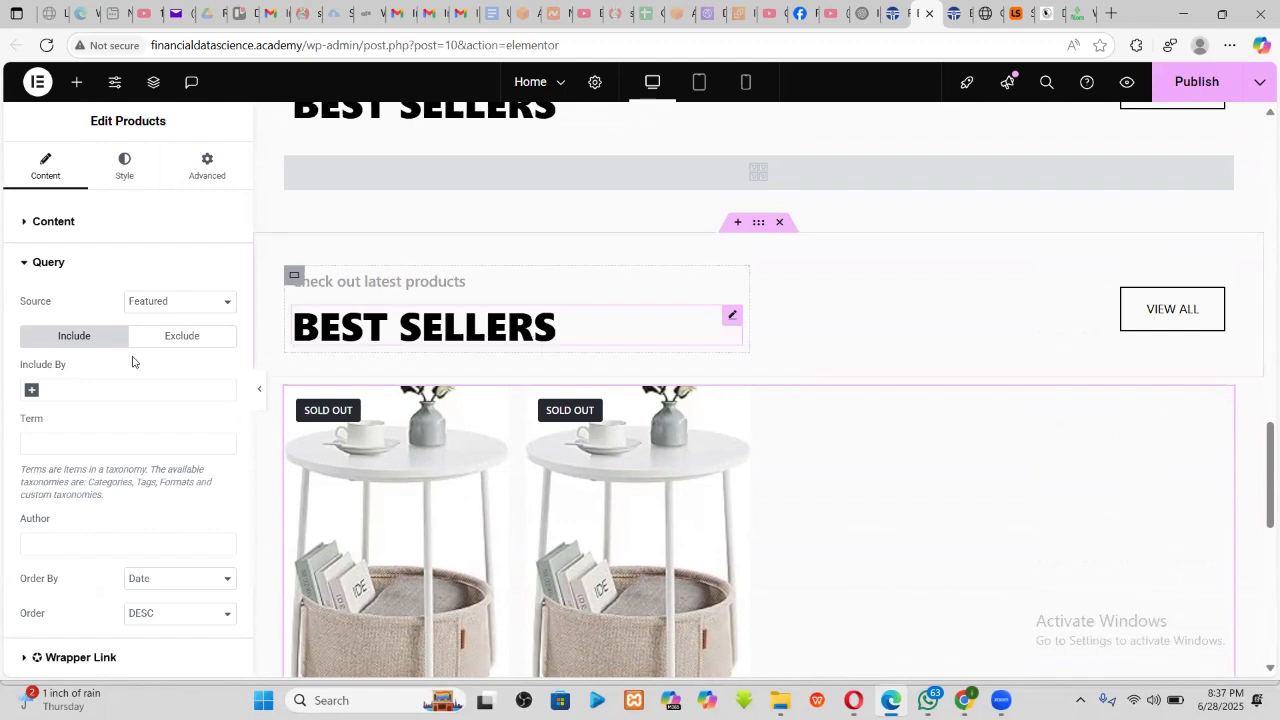
{"action": "triple_click", "coordinate": [45, 274]}
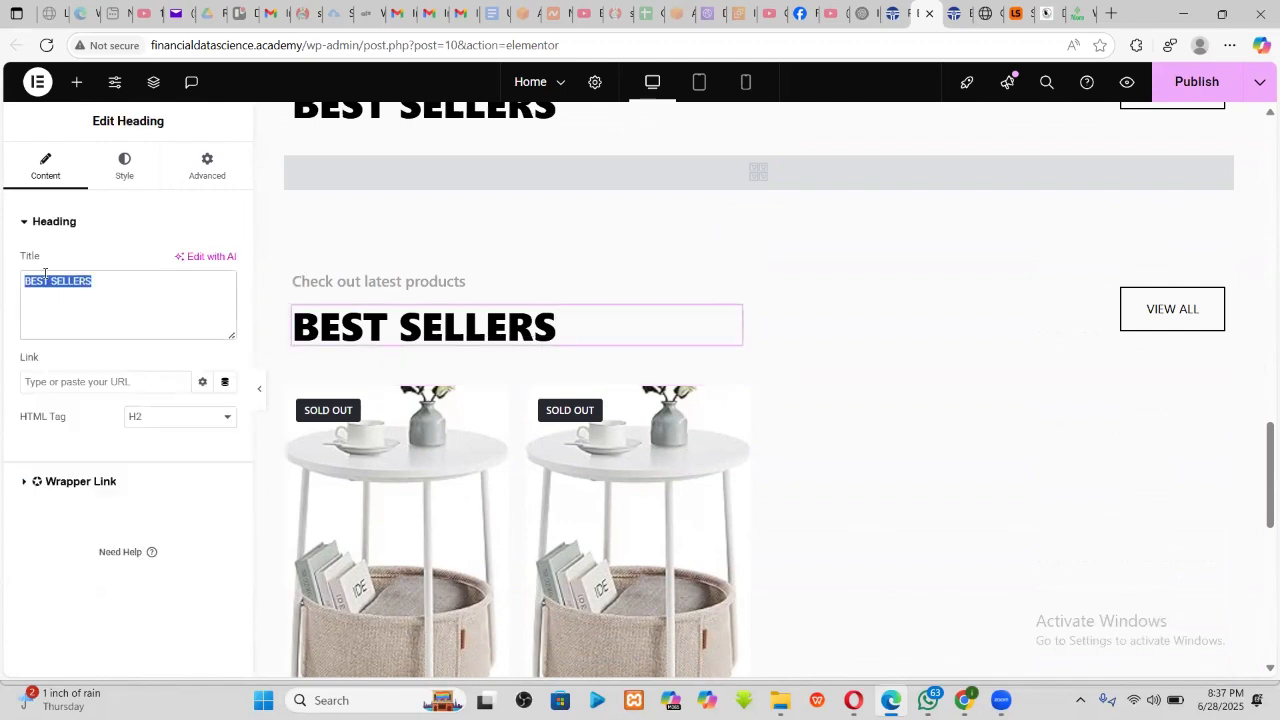
{"action": "type", "text": "FURNITU"}
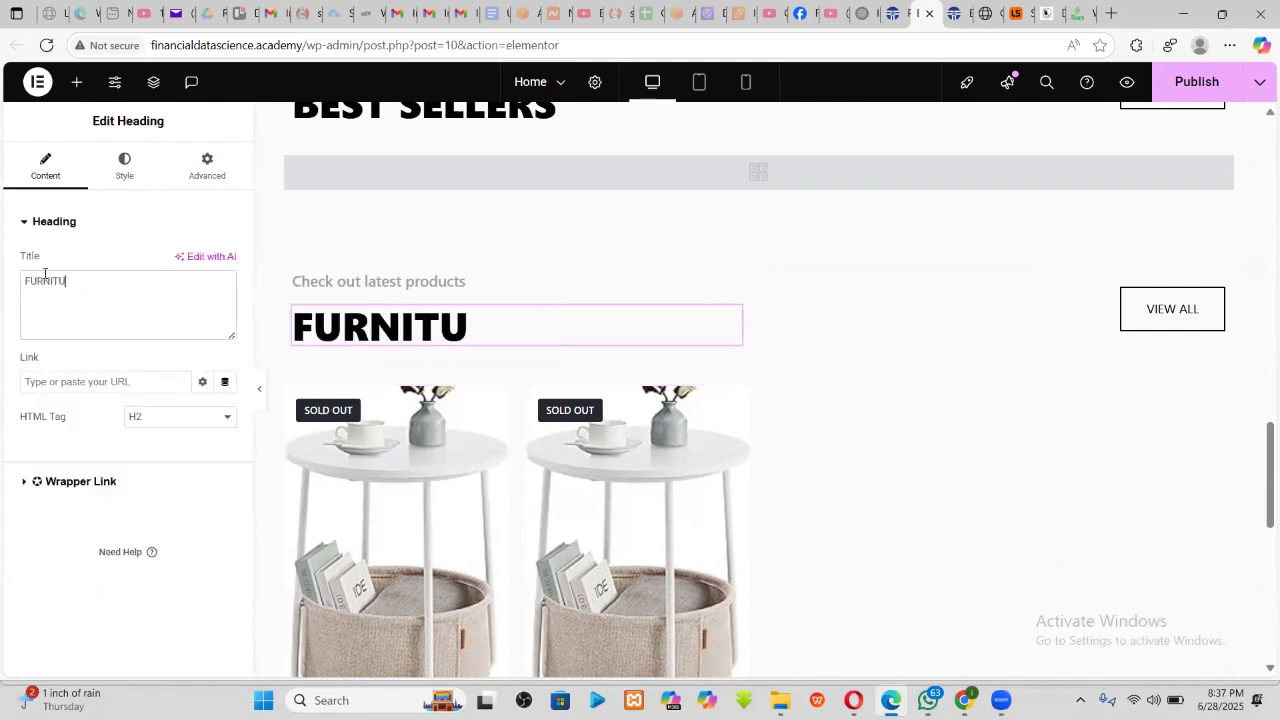
{"action": "key", "text": "BackSpace"}
{"action": "key", "text": "BackSpace"}
{"action": "key", "text": "BackSpace"}
{"action": "key", "text": "BackSpace"}
{"action": "key", "text": "BackSpace"}
{"action": "key", "text": "BackSpace"}
{"action": "key", "text": "BackSpace"}
{"action": "type", "text": "E"}
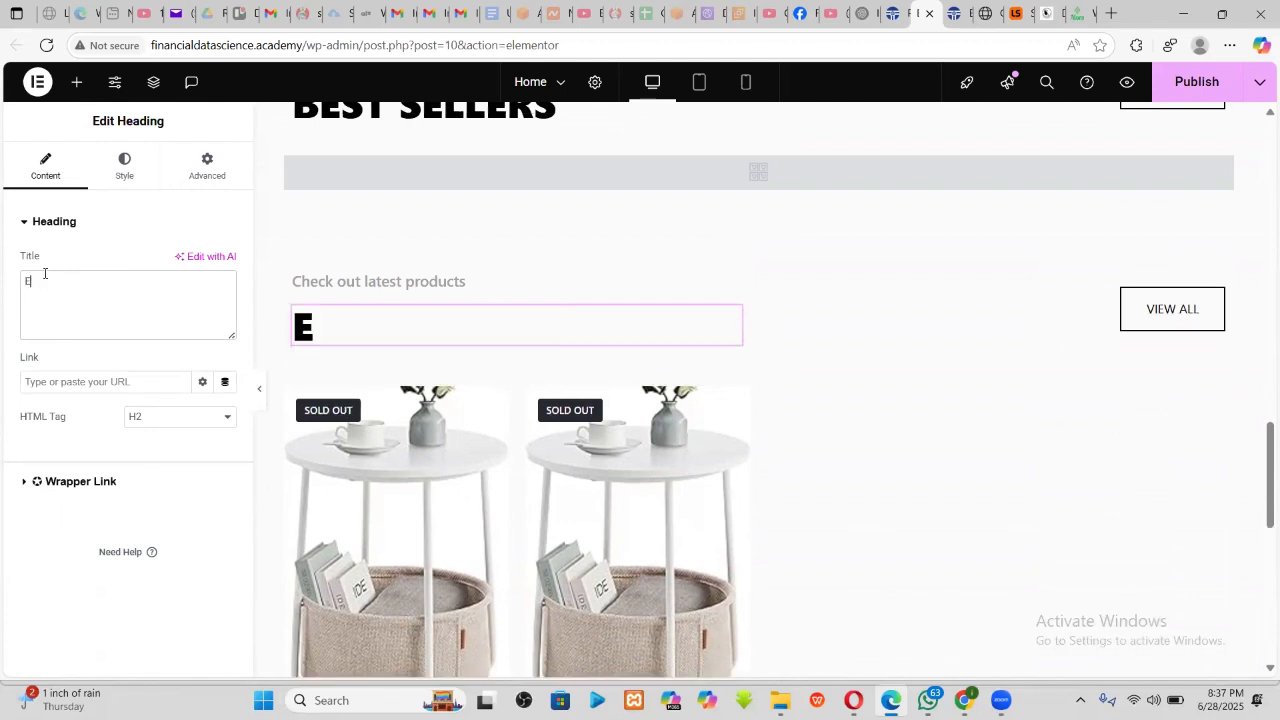
{"action": "type", "text": "LECTR"}
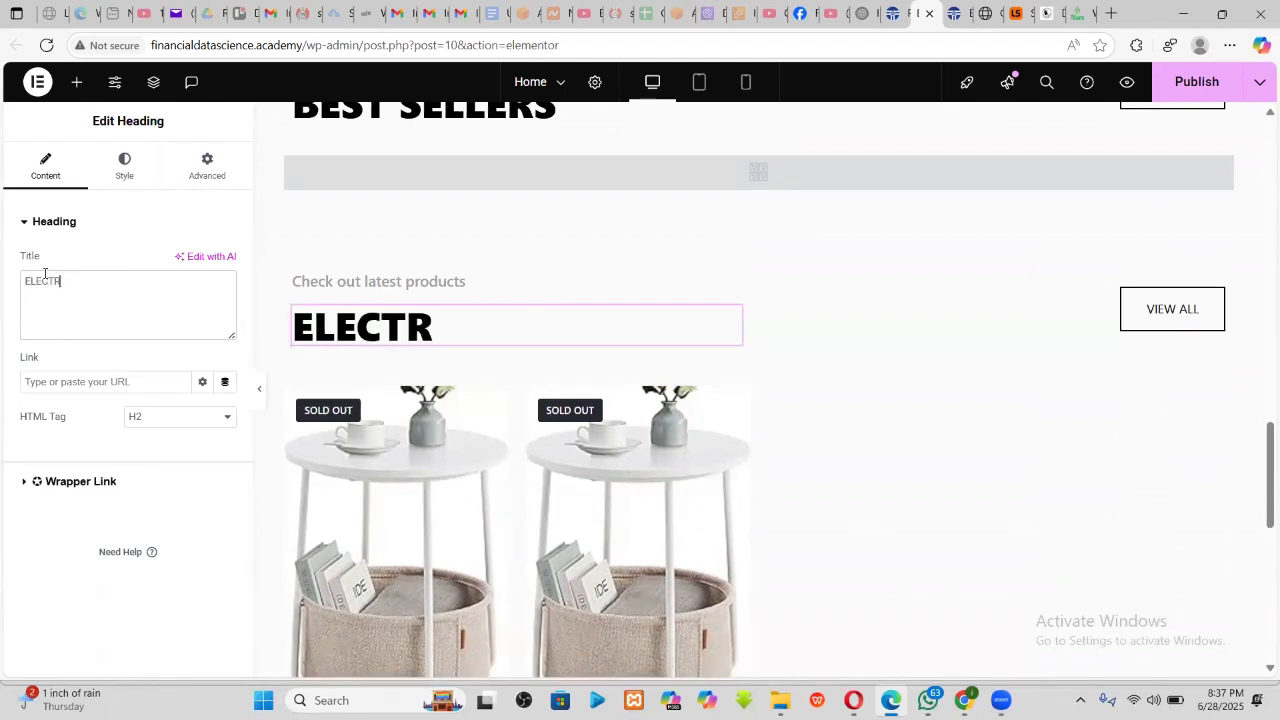
{"action": "type", "text": "ONICS"}
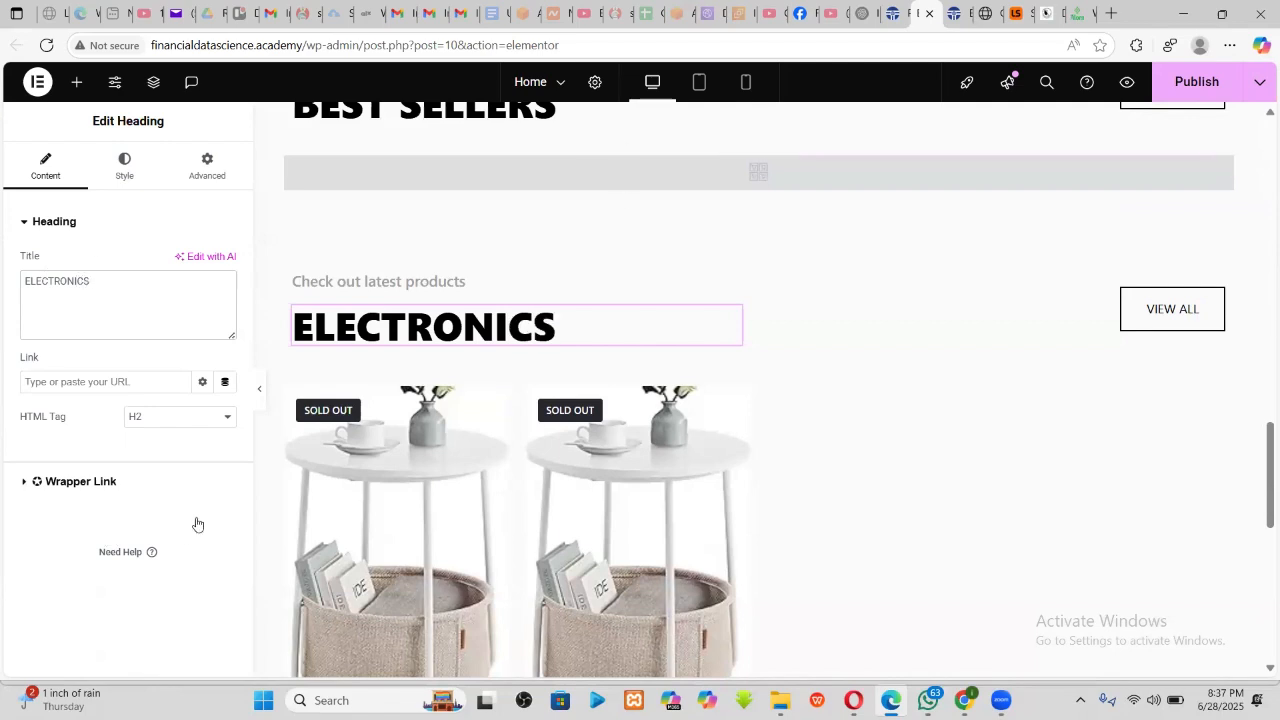
- Limit the Electronics product grid's query by term to the product category Electronics
{"action": "scroll", "coordinate": [686, 449], "scroll_direction": "down", "scroll_amount": 2}
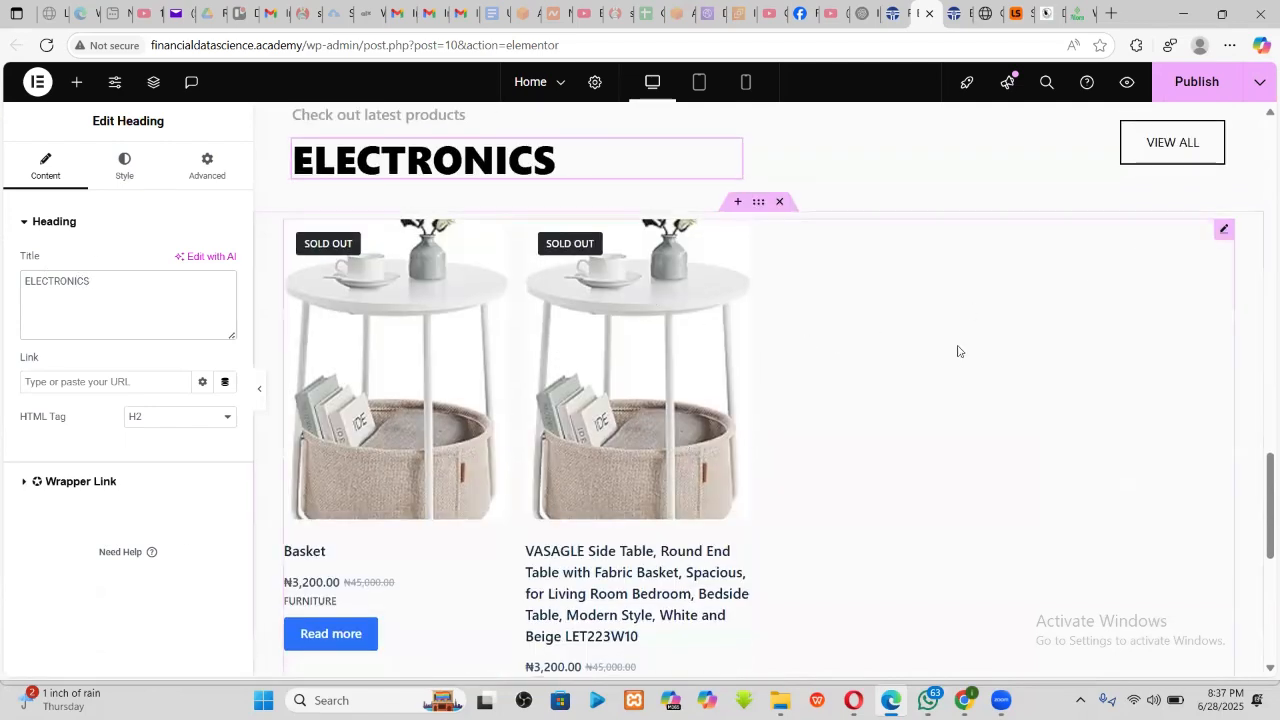
{"action": "left_click", "coordinate": [1224, 229]}
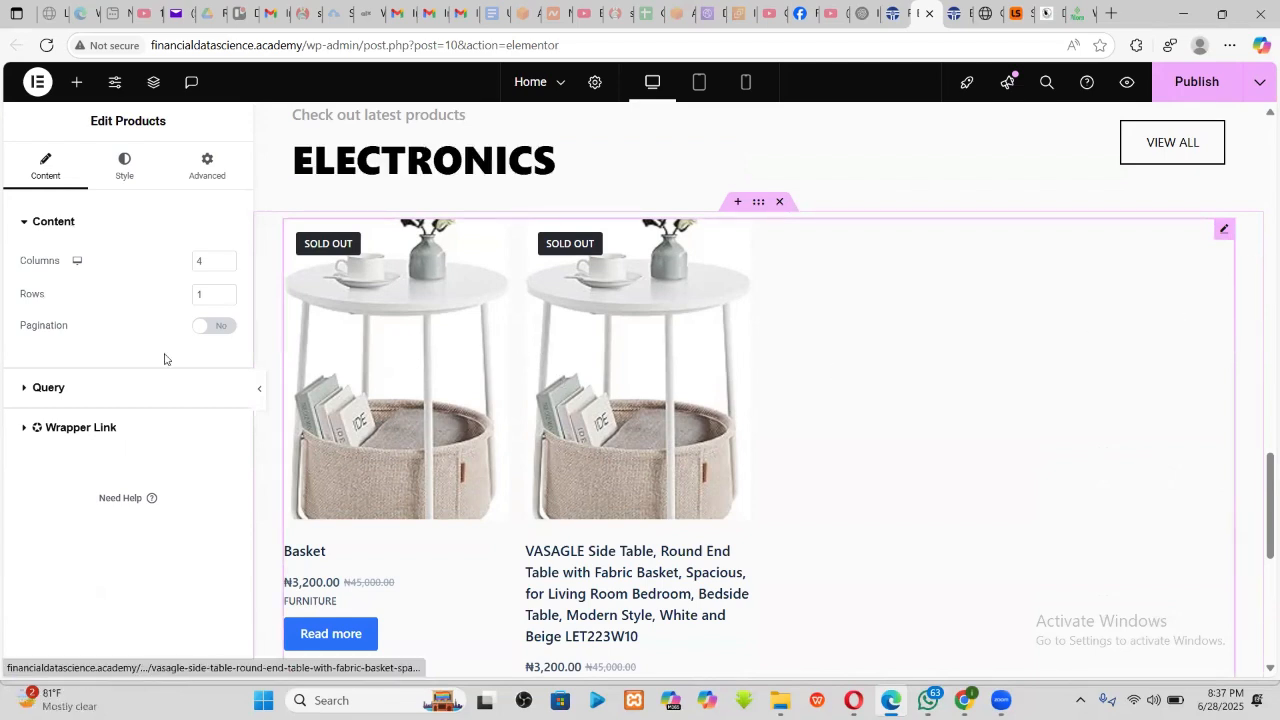
{"action": "left_click", "coordinate": [21, 395]}
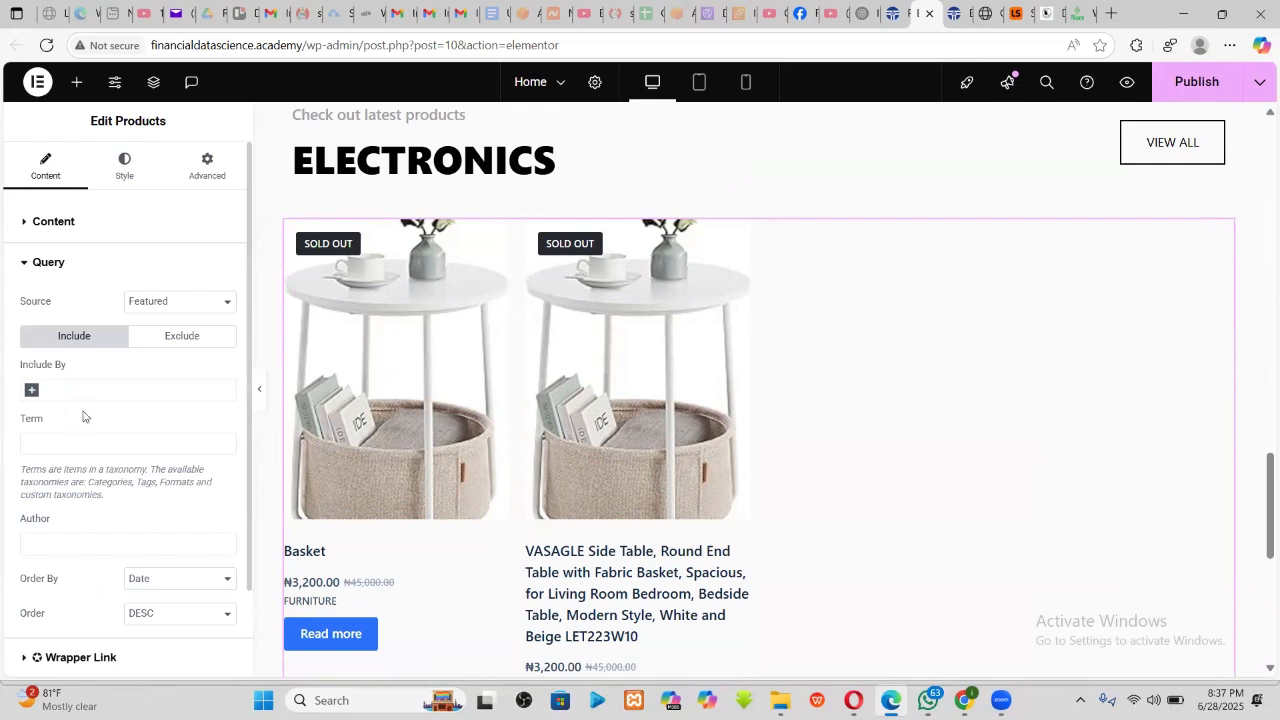
{"action": "left_click", "coordinate": [33, 394]}
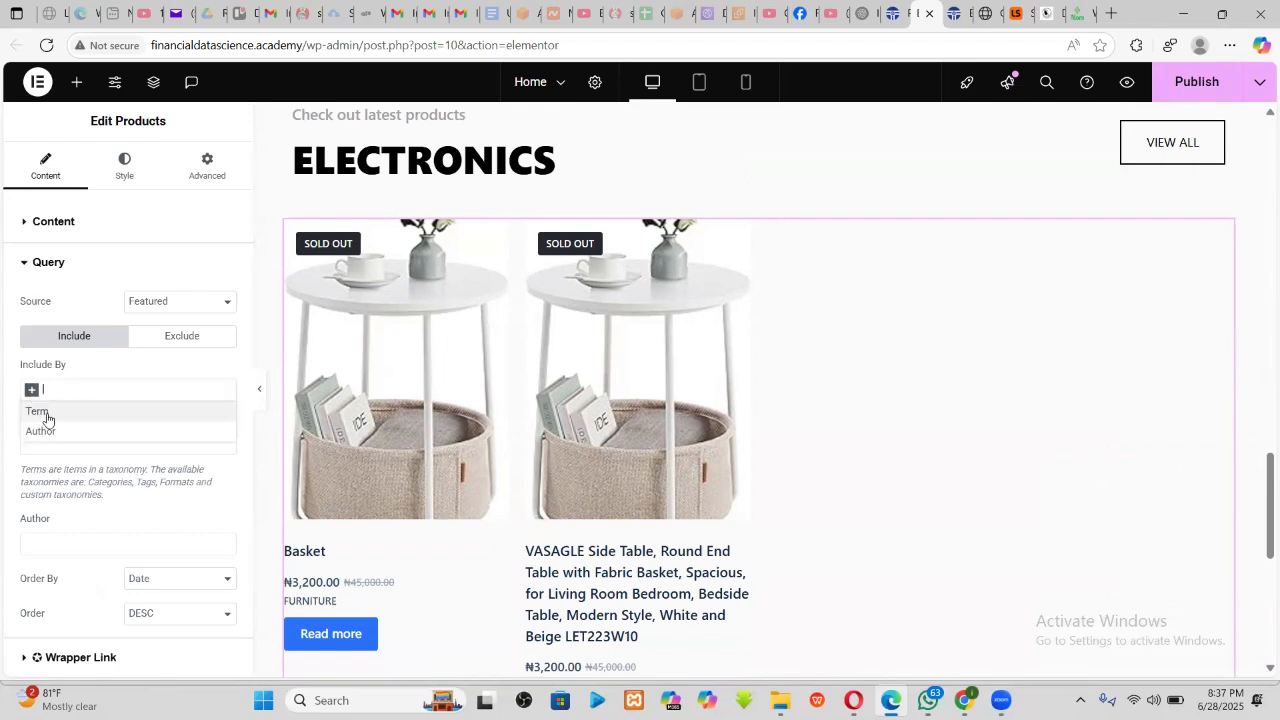
{"action": "left_click", "coordinate": [38, 411]}
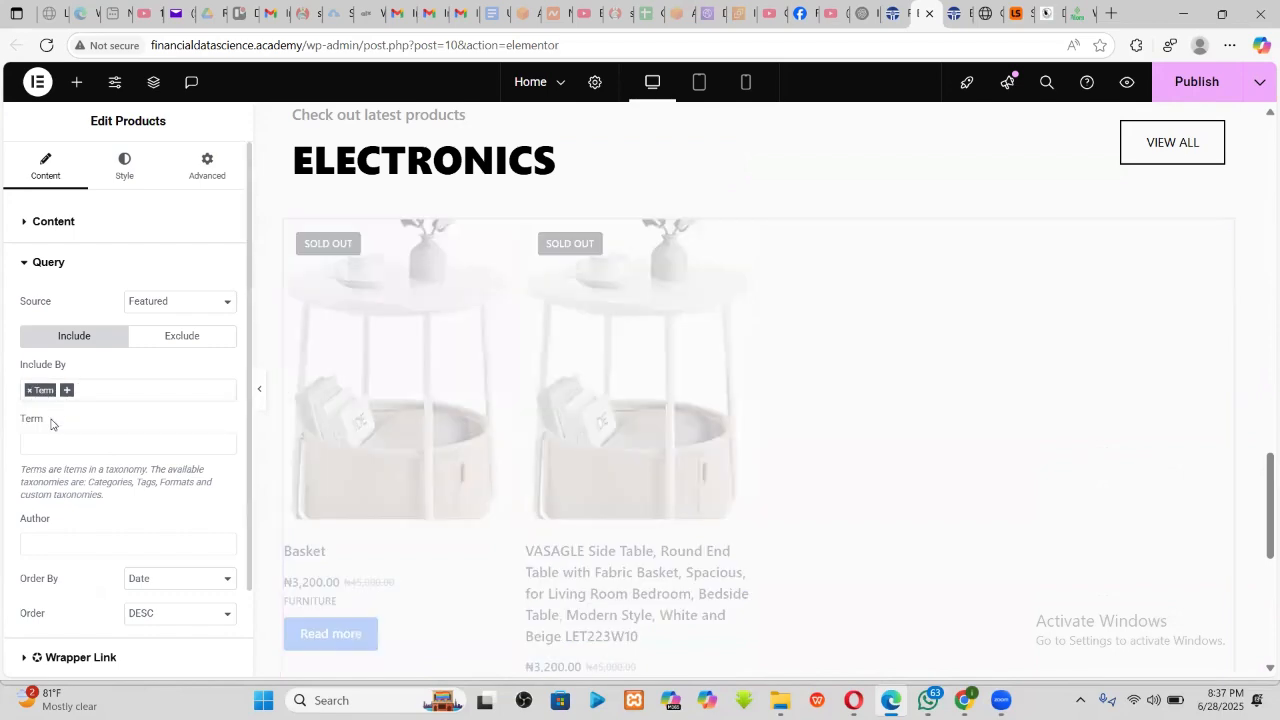
{"action": "left_click", "coordinate": [39, 442]}
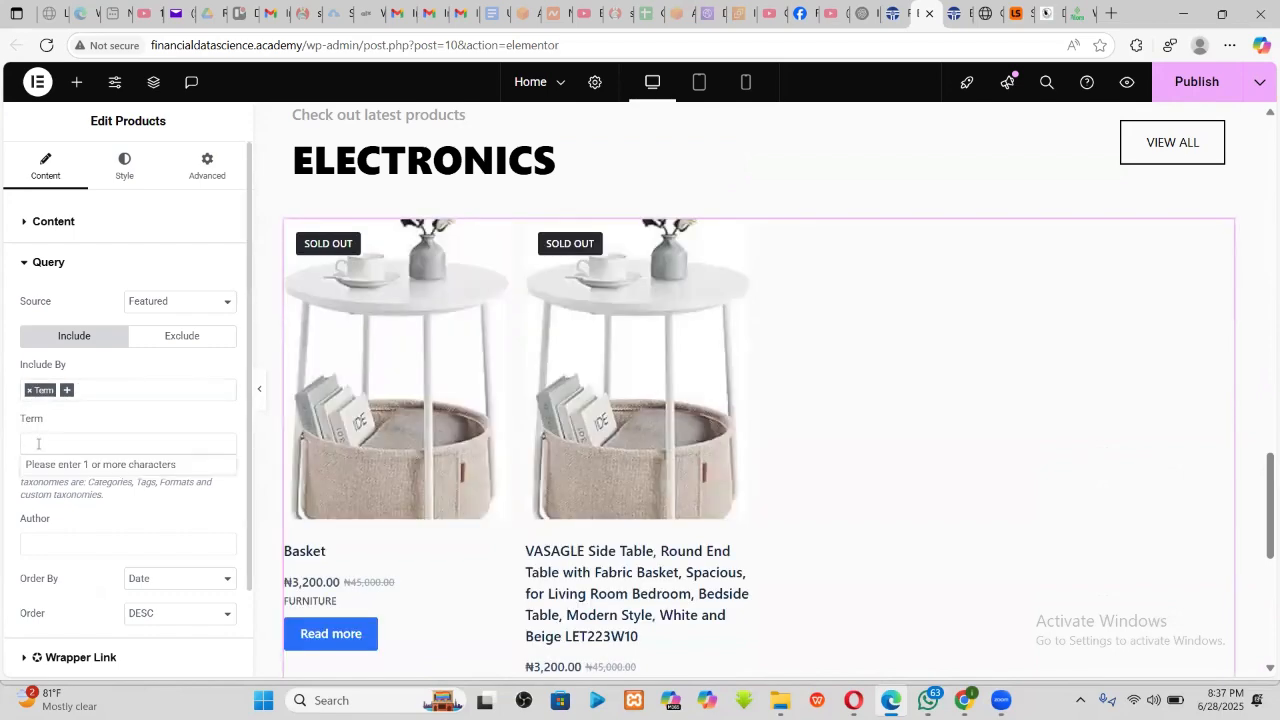
{"action": "left_click", "coordinate": [39, 444]}
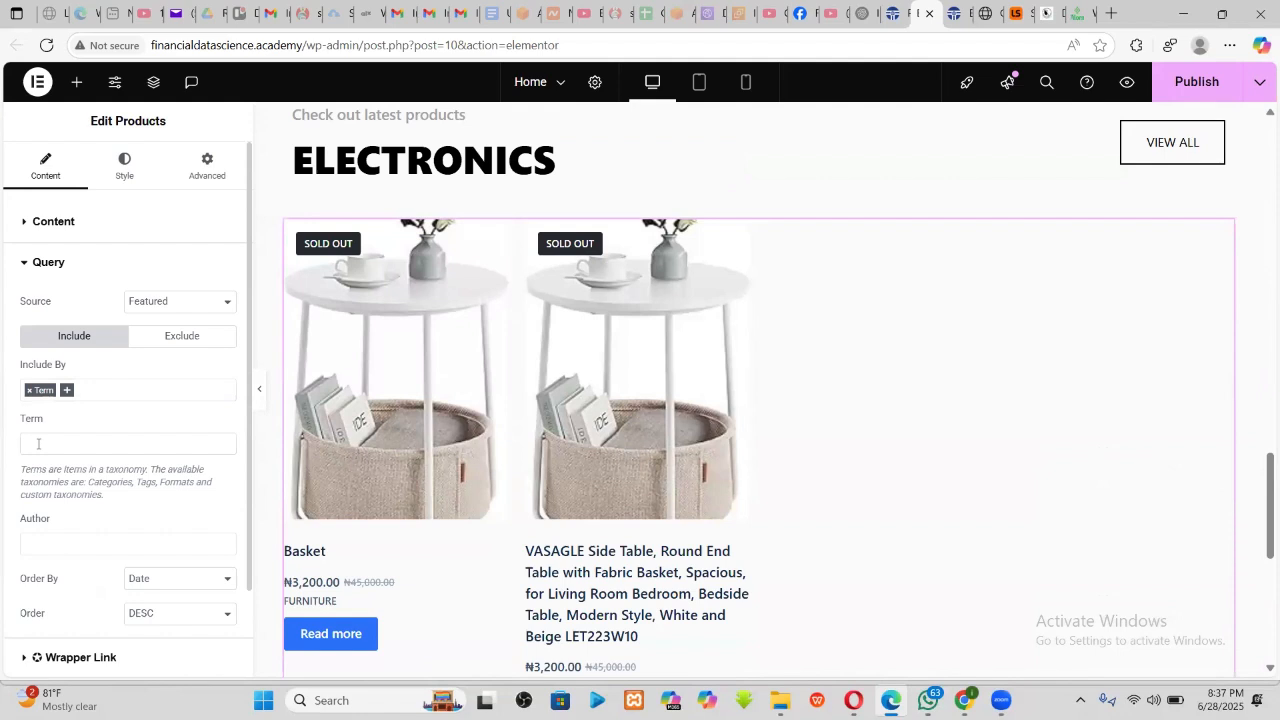
{"action": "left_click", "coordinate": [88, 446]}
{"action": "type", "text": "EL"}
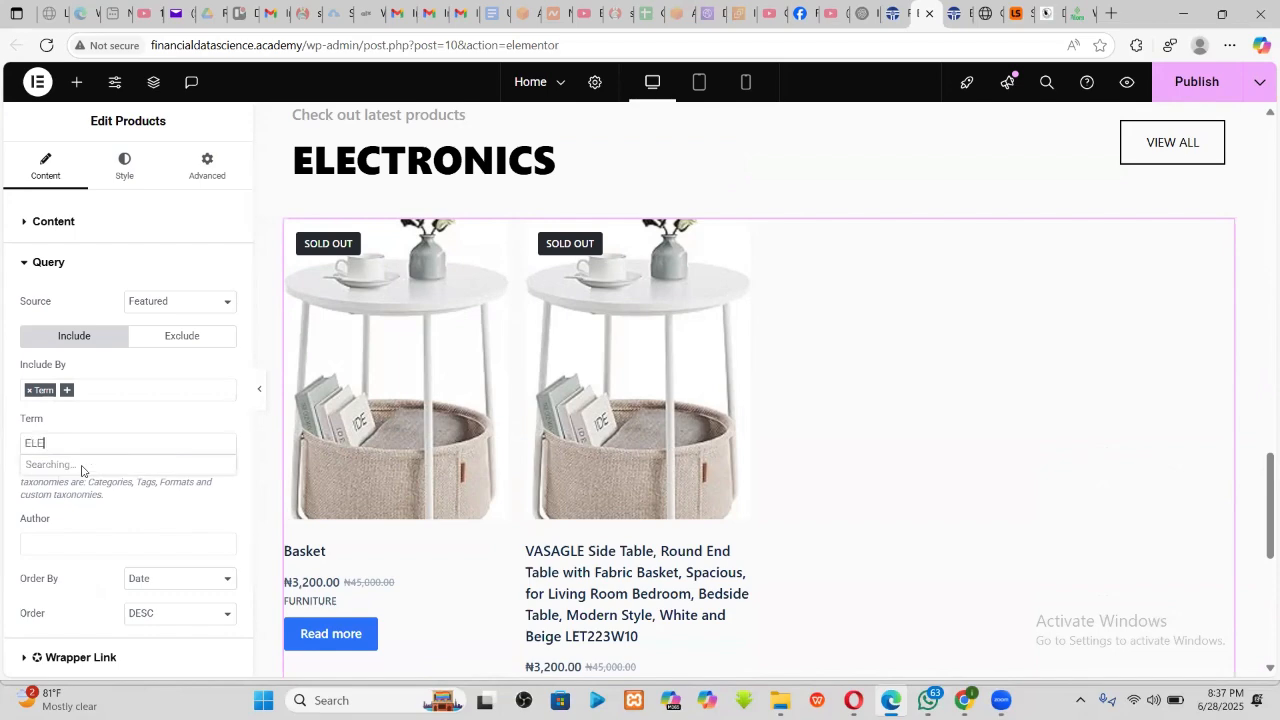
{"action": "type", "text": "E"}
{"action": "left_click", "coordinate": [86, 466]}
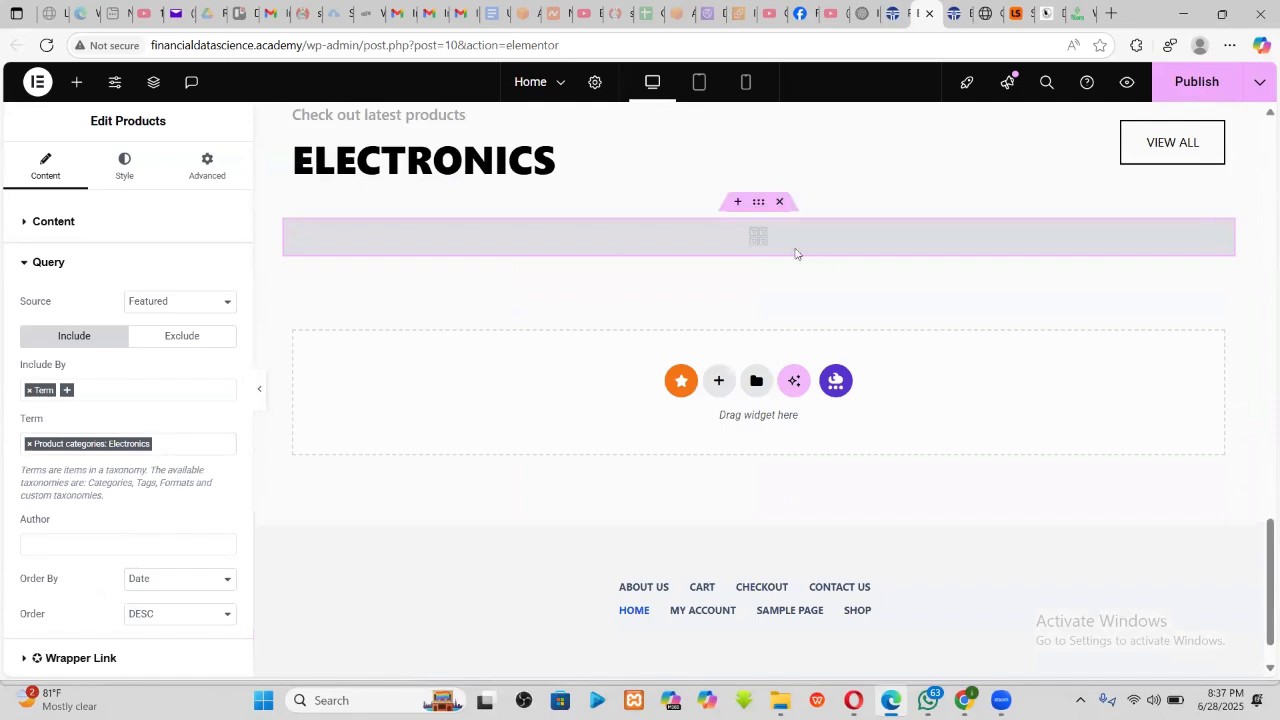
- Publish the page and check the Best Sellers and Electronics sections on the live homepage
{"action": "left_click", "coordinate": [1196, 82]}
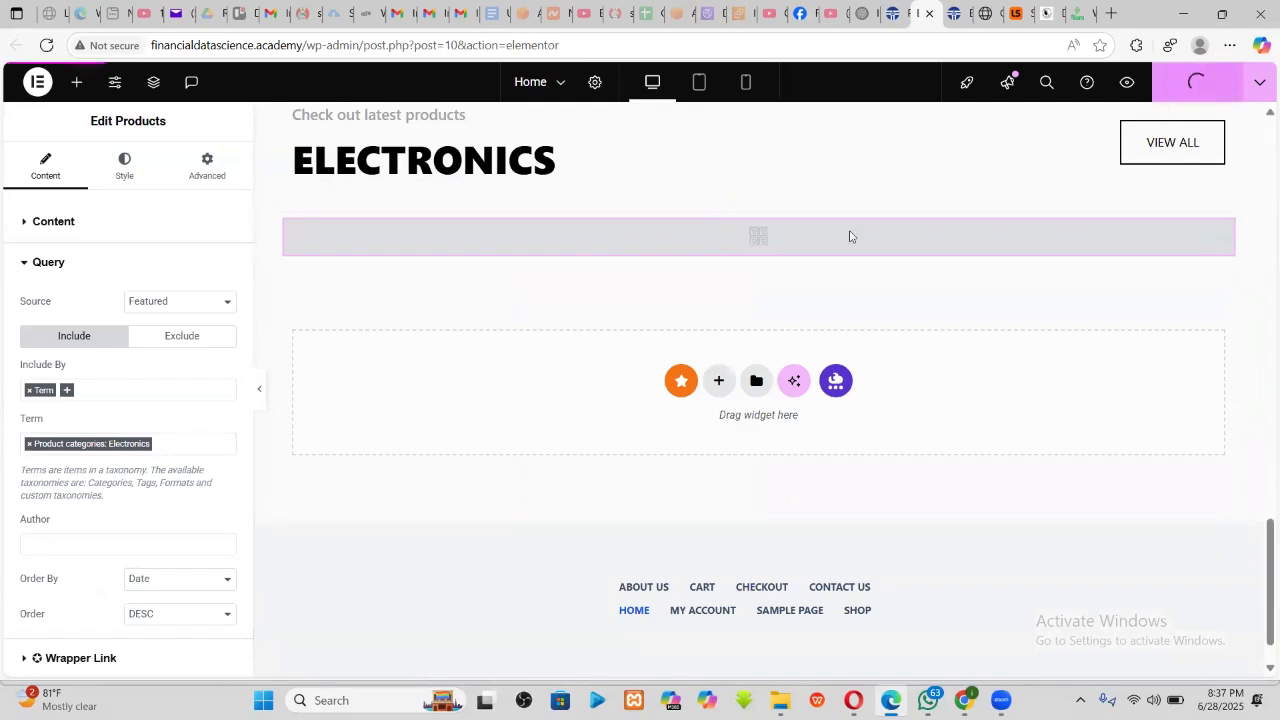
{"action": "left_click", "coordinate": [958, 13]}
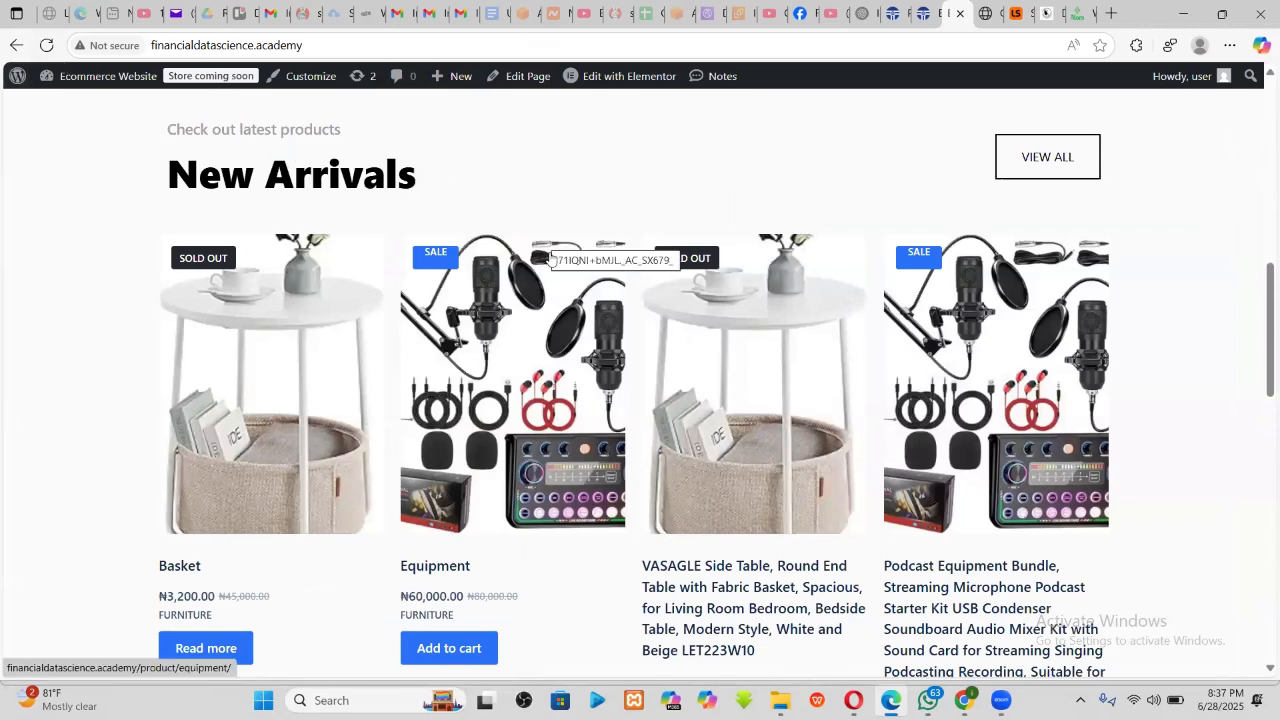
{"action": "scroll", "coordinate": [517, 318], "scroll_direction": "down", "scroll_amount": 9}
{"action": "scroll", "coordinate": [516, 320], "scroll_direction": "down", "scroll_amount": 3}
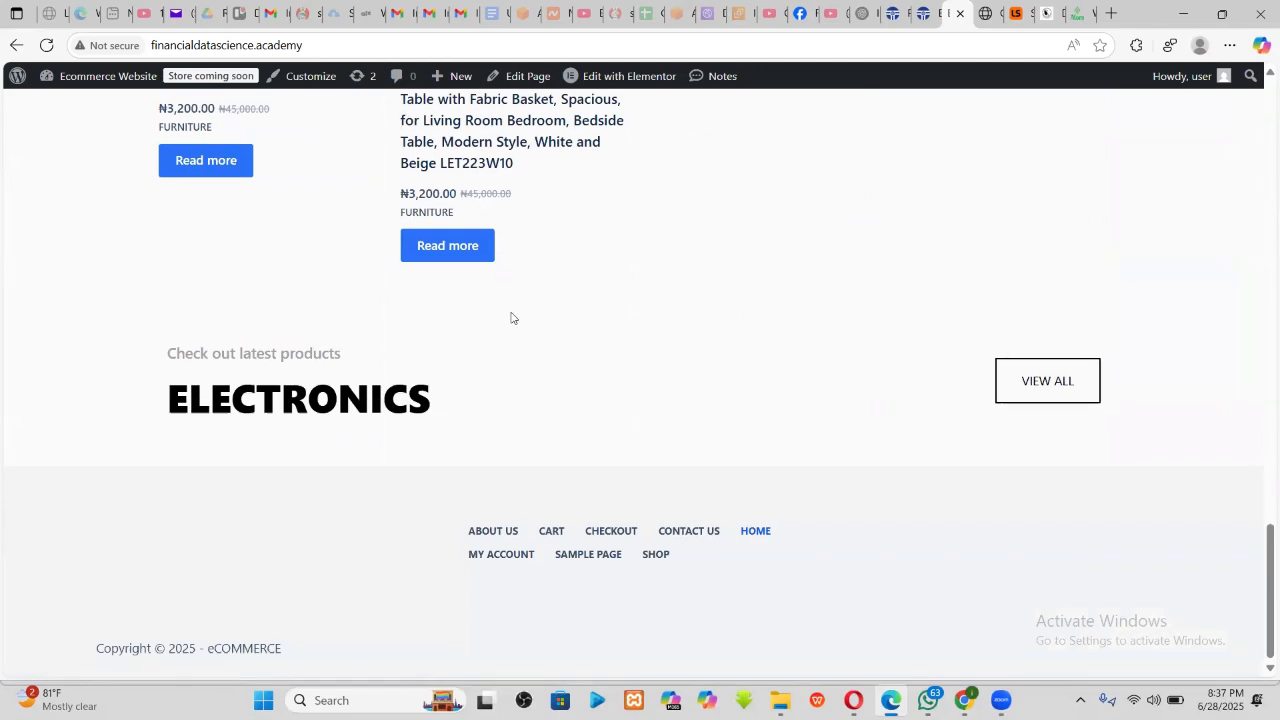
{"action": "scroll", "coordinate": [397, 409], "scroll_direction": "up", "scroll_amount": 2}
{"action": "scroll", "coordinate": [354, 417], "scroll_direction": "down", "scroll_amount": 2}
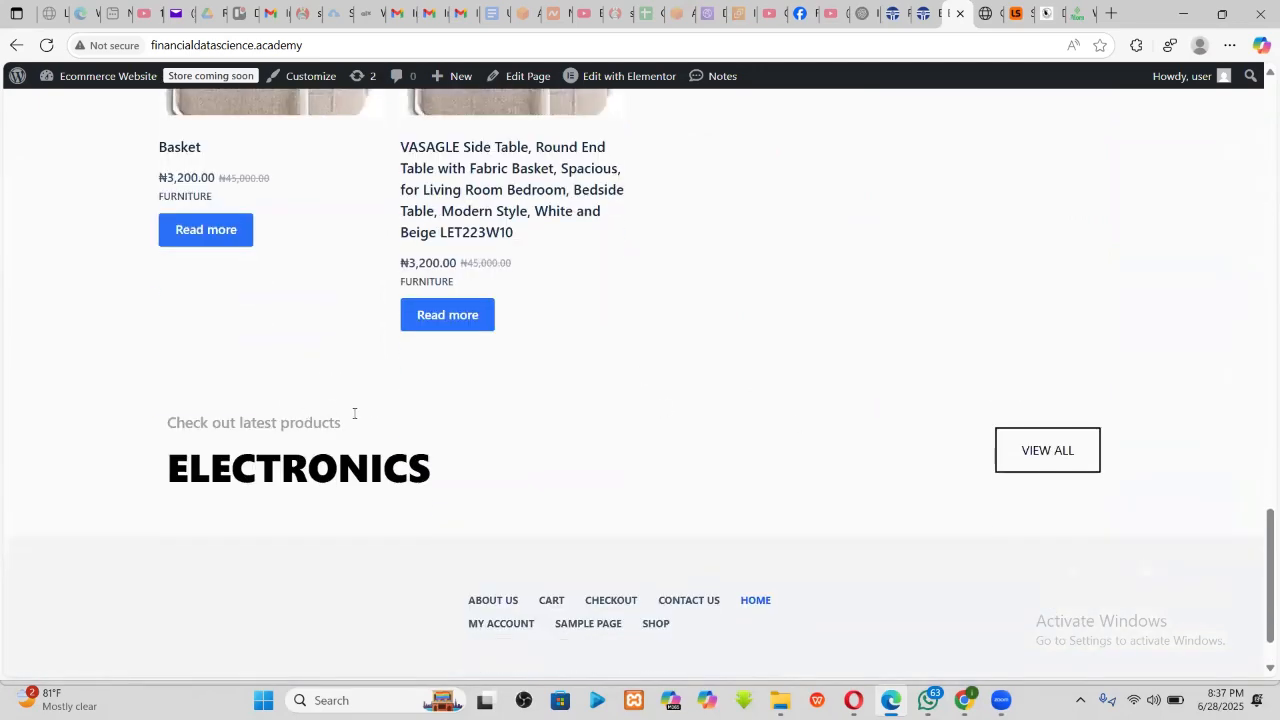
{"action": "scroll", "coordinate": [520, 409], "scroll_direction": "up", "scroll_amount": 4}
- Review the categories assigned to the products in the store's product list
{"action": "left_click", "coordinate": [928, 8]}
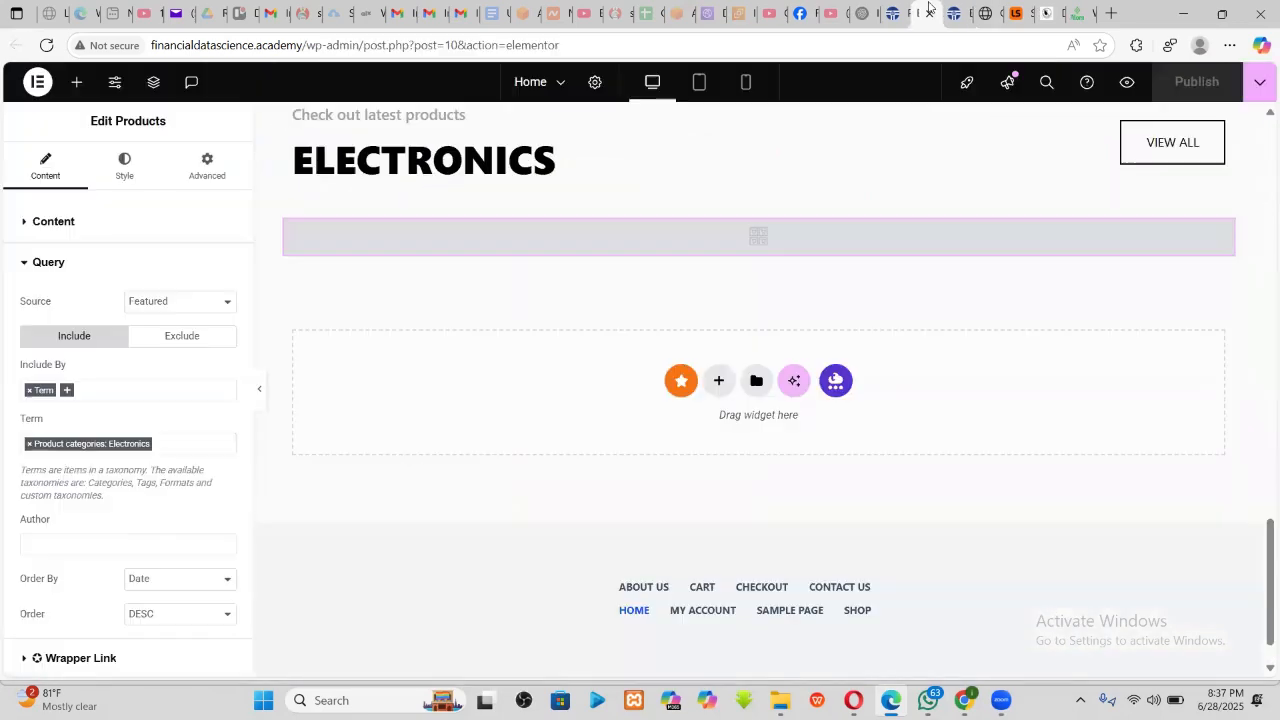
{"action": "left_click", "coordinate": [890, 10]}
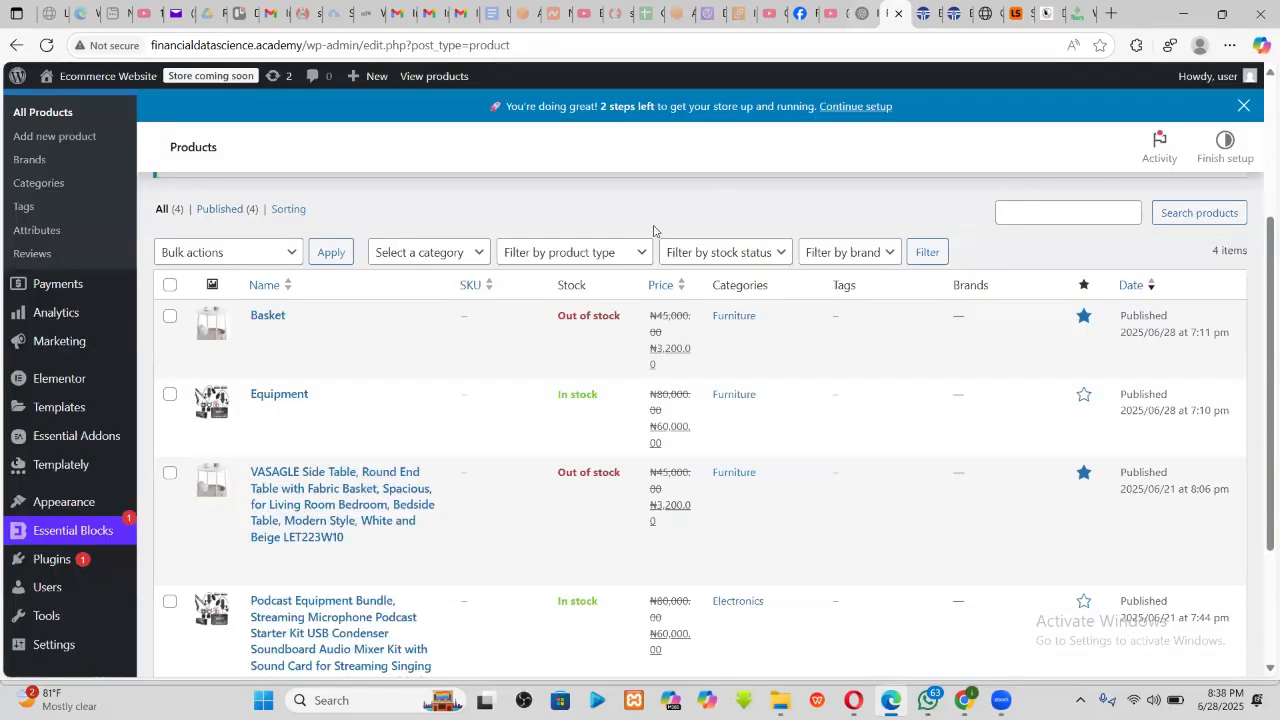
{"action": "scroll", "coordinate": [820, 355], "scroll_direction": "down", "scroll_amount": 1}
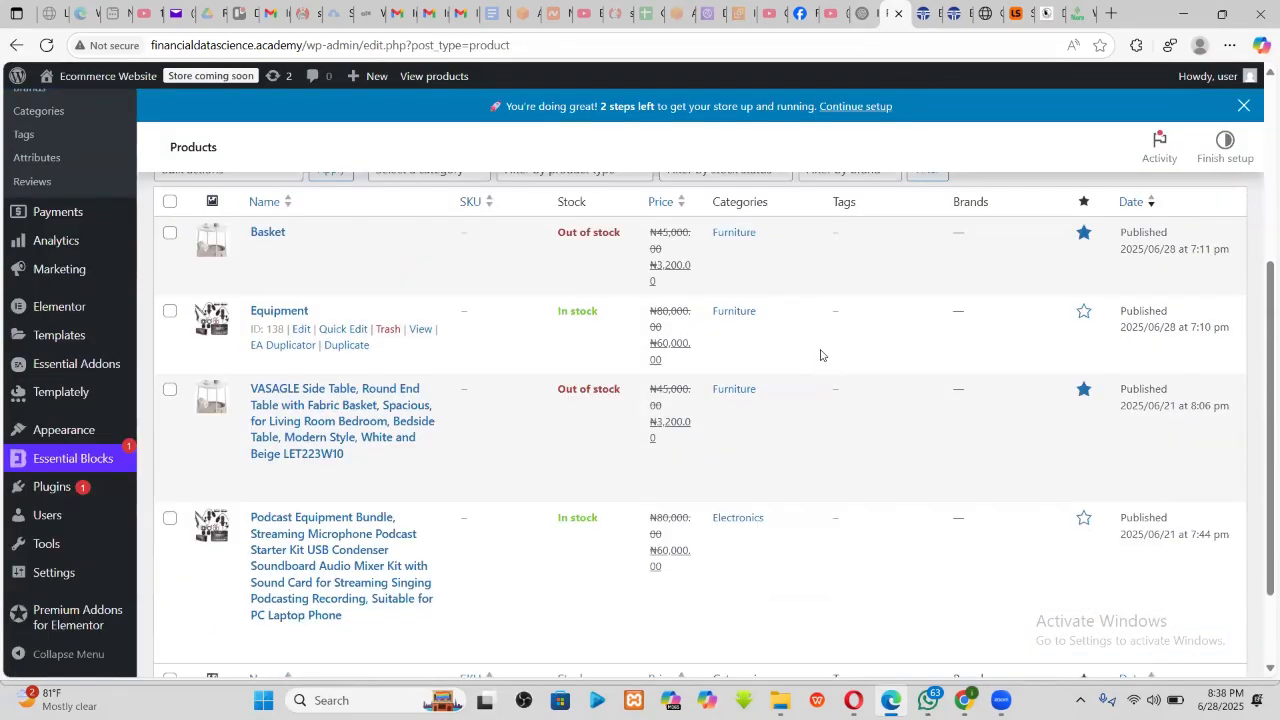
{"action": "scroll", "coordinate": [769, 333], "scroll_direction": "down", "scroll_amount": 2}
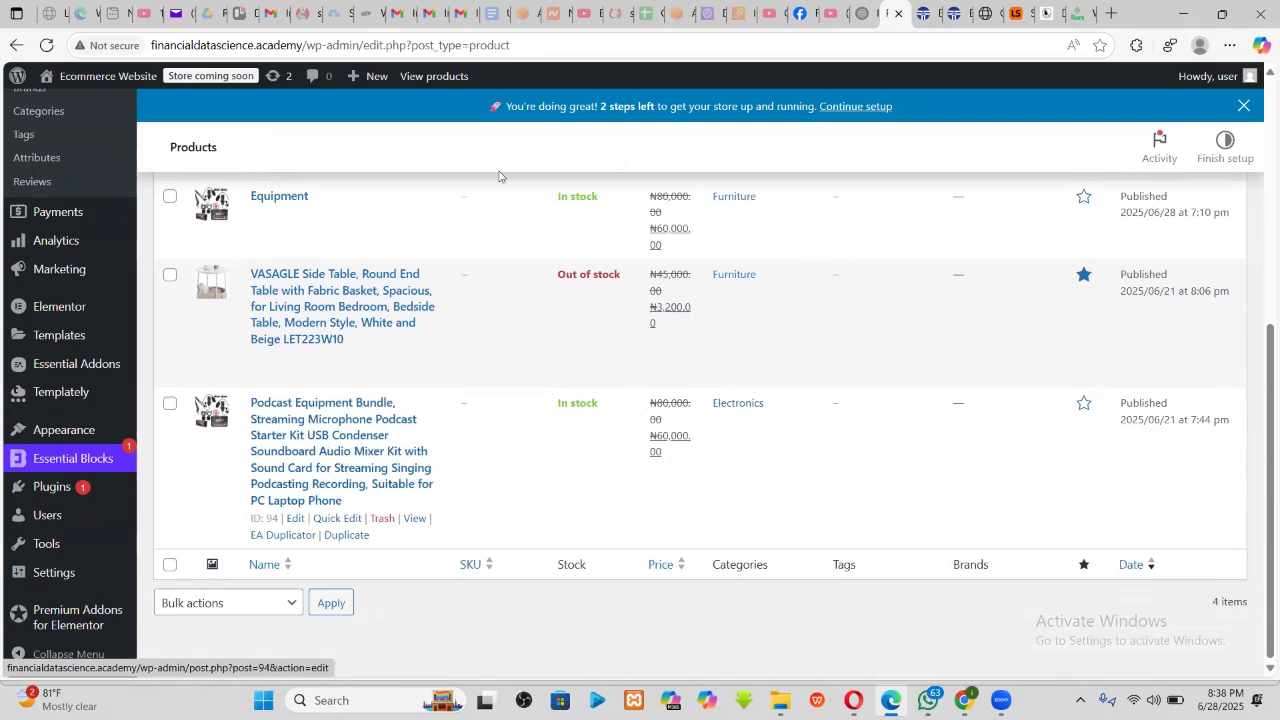
- Remove the Electronics term from the Electronics grid's query and add Product categories: Electronics again
{"action": "left_click", "coordinate": [930, 5]}
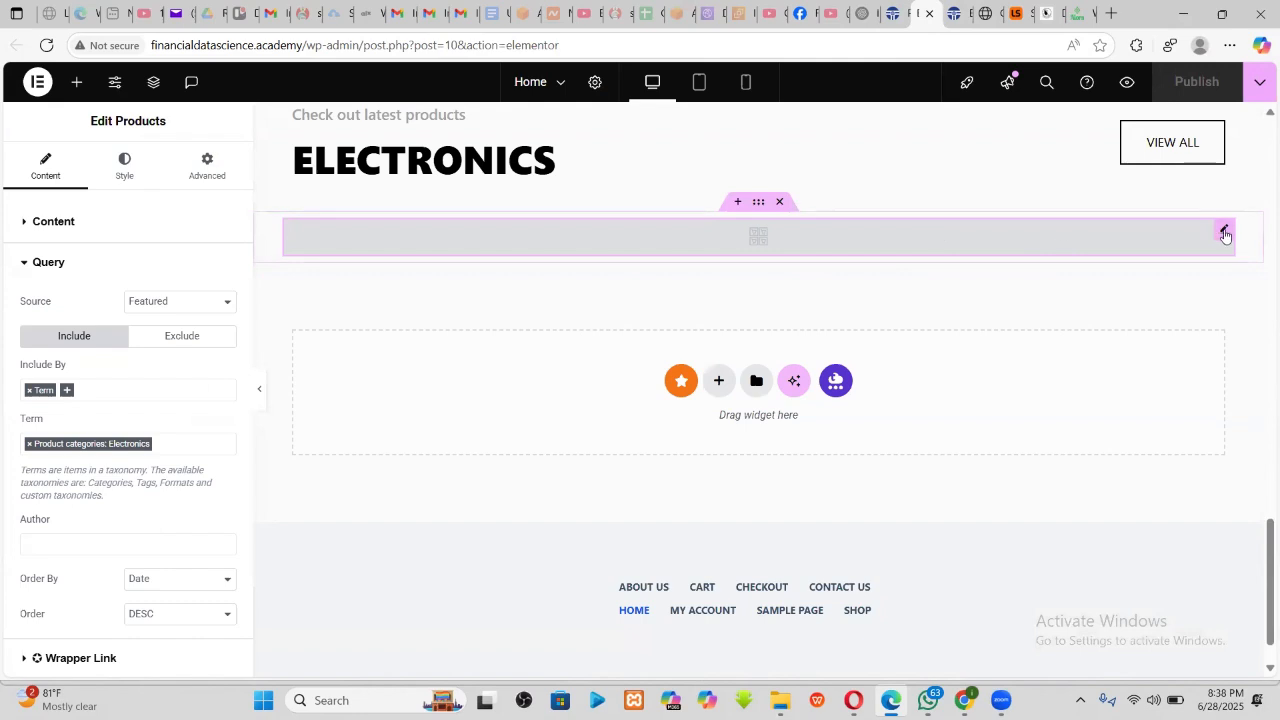
{"action": "left_click", "coordinate": [30, 445]}
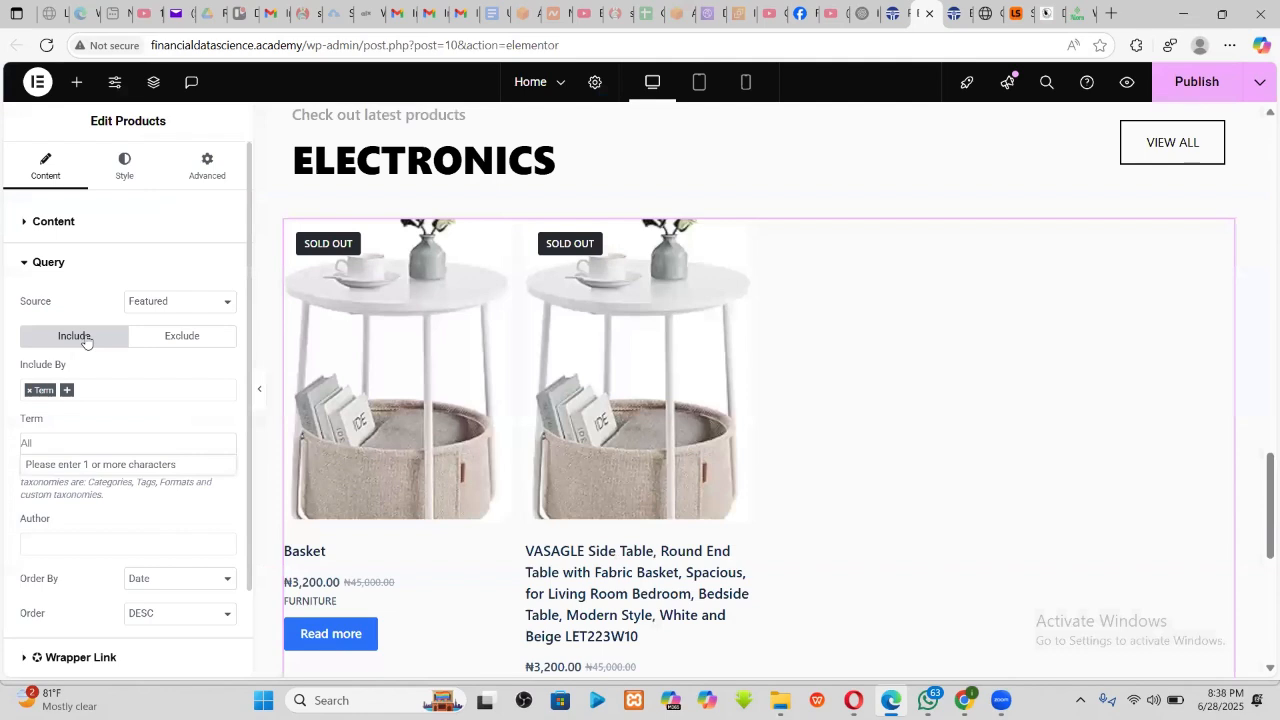
{"action": "left_click", "coordinate": [87, 342]}
{"action": "left_click", "coordinate": [54, 442]}
{"action": "type", "text": "ELE"}
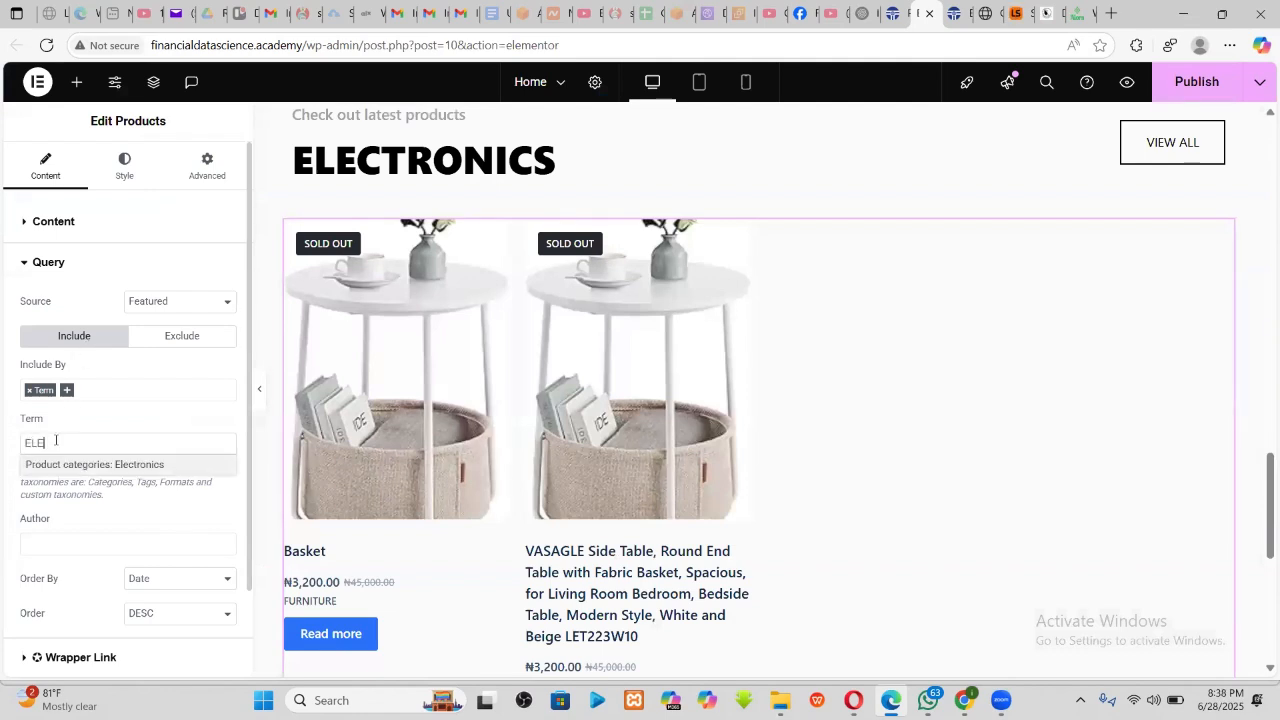
{"action": "left_click", "coordinate": [100, 466]}
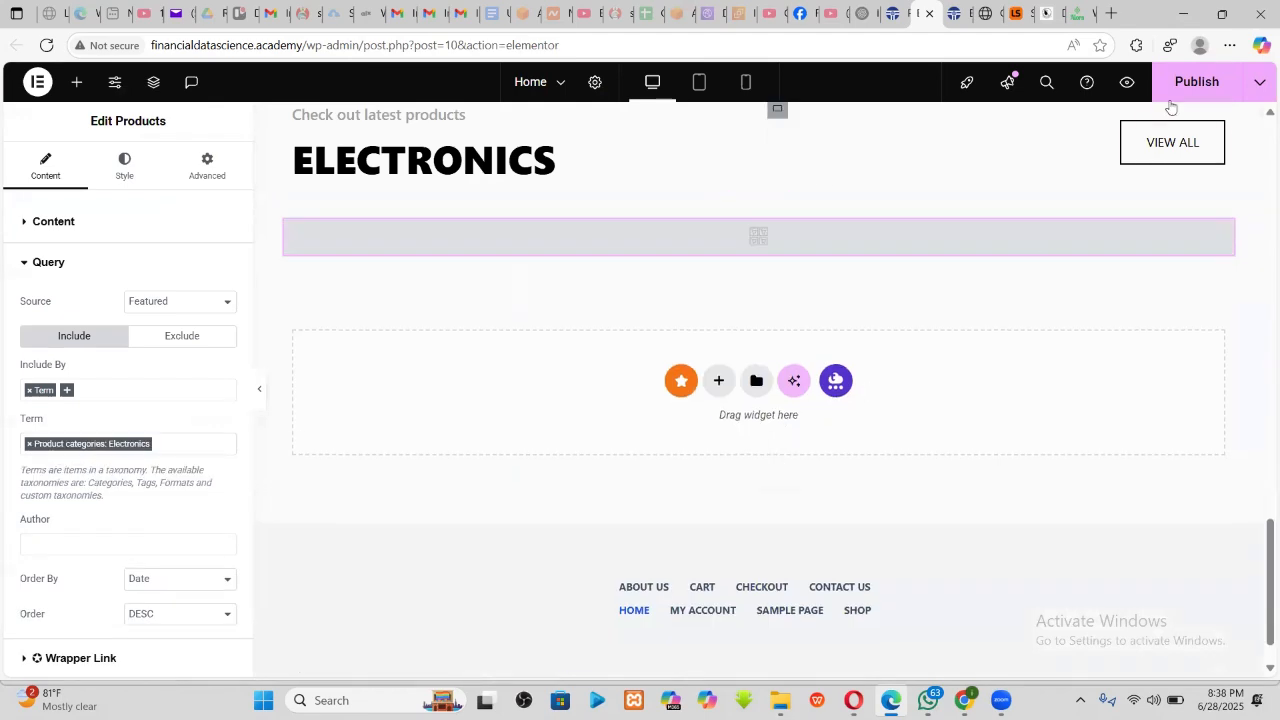
- Publish the page, then reload the live homepage and check its Electronics section
{"action": "left_click", "coordinate": [1185, 86]}
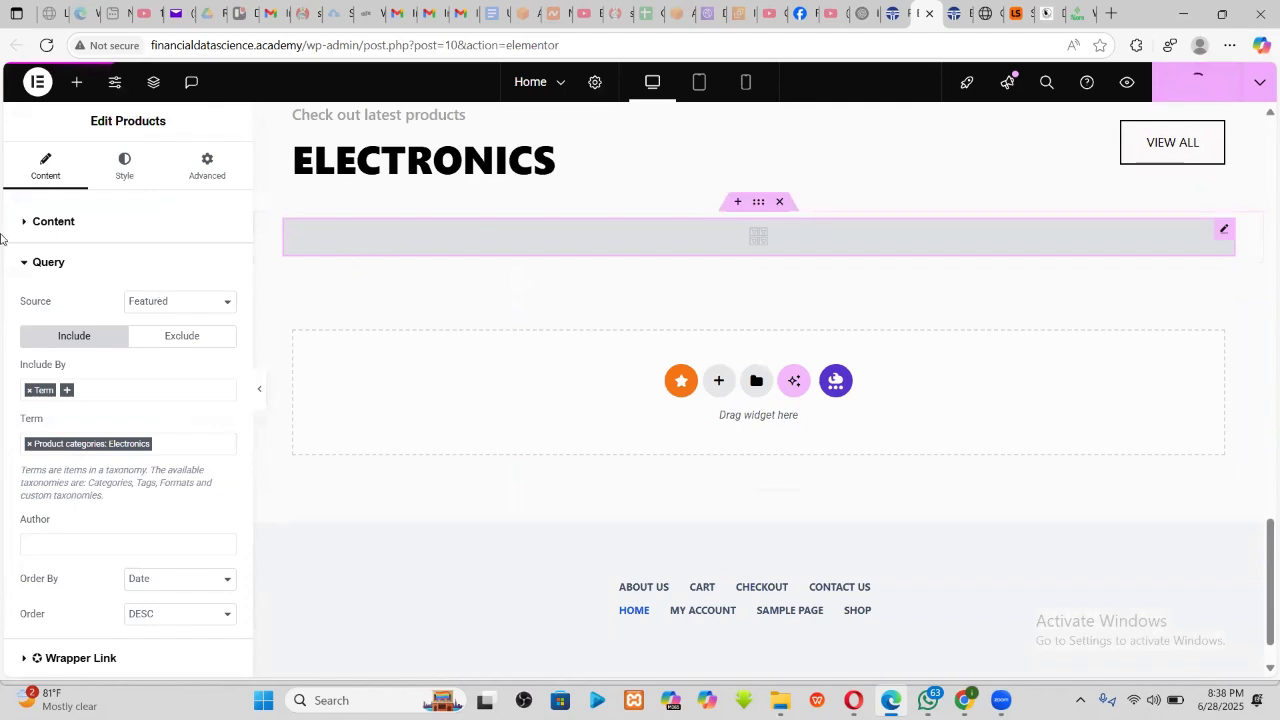
{"action": "left_click", "coordinate": [34, 224]}
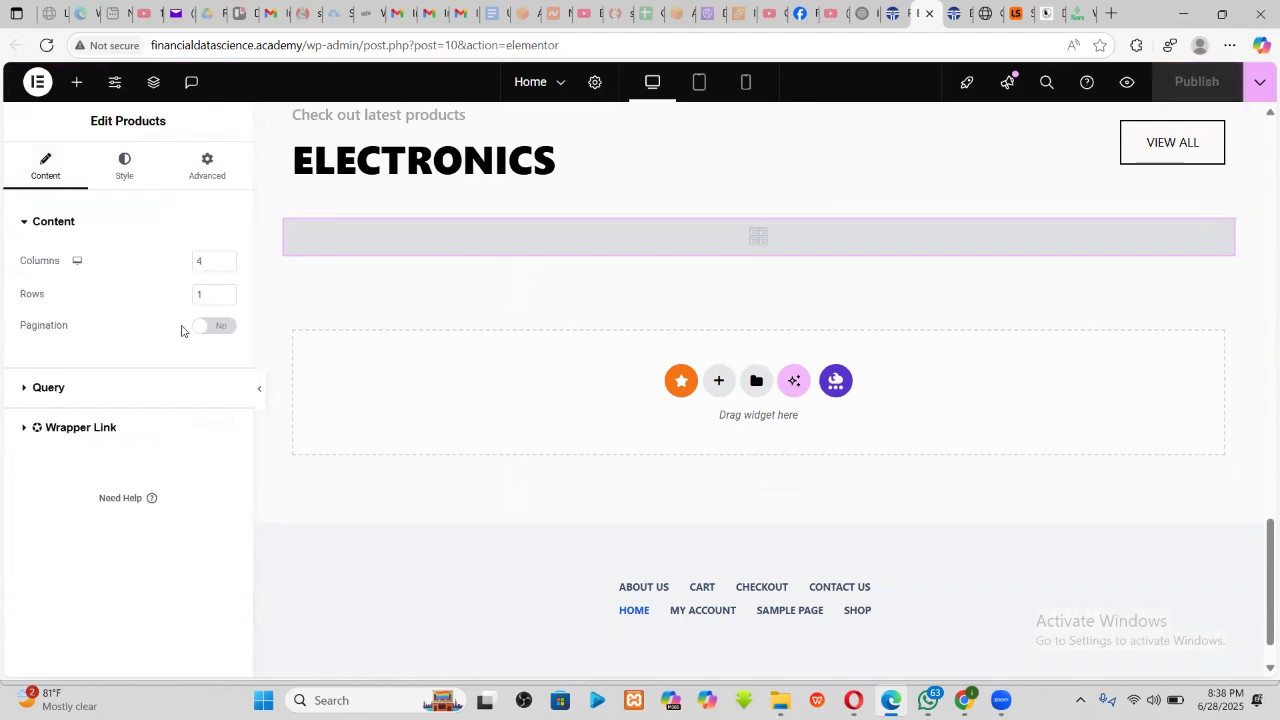
{"action": "left_click", "coordinate": [963, 12]}
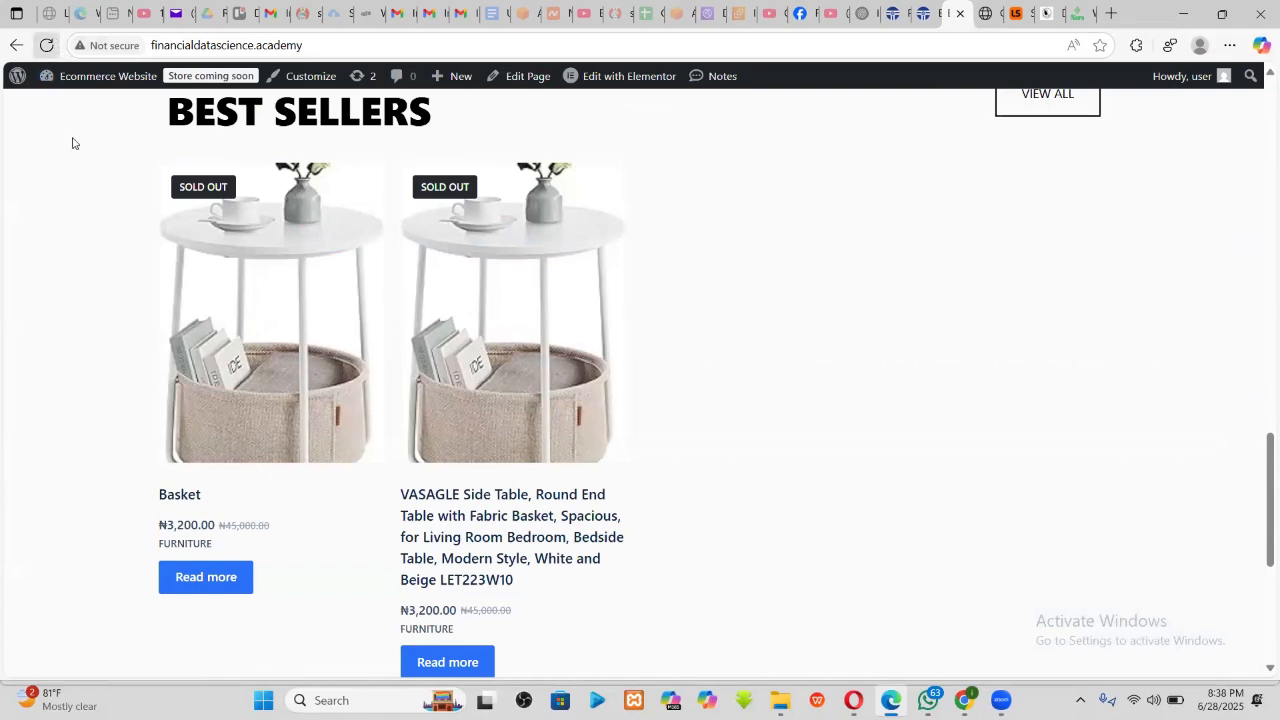
{"action": "key", "text": "F5"}
{"action": "scroll", "coordinate": [340, 215], "scroll_direction": "down", "scroll_amount": 4}
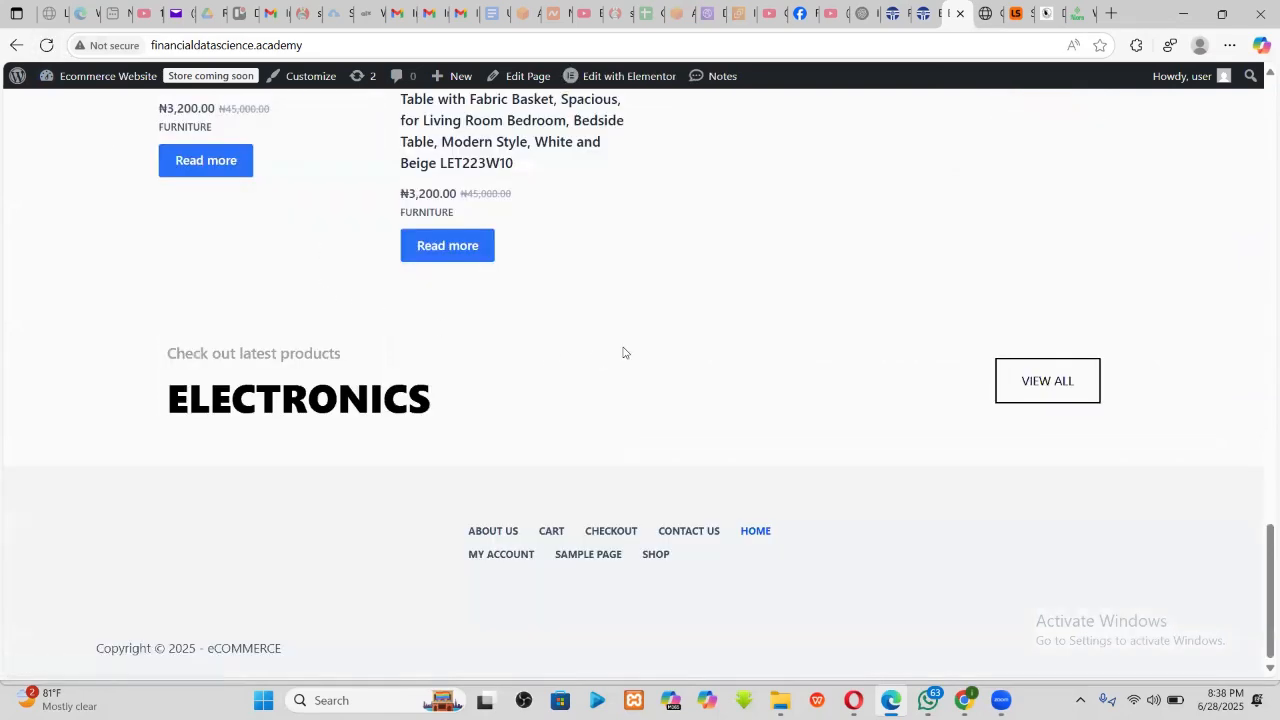
{"action": "scroll", "coordinate": [786, 151], "scroll_direction": "up", "scroll_amount": 3}
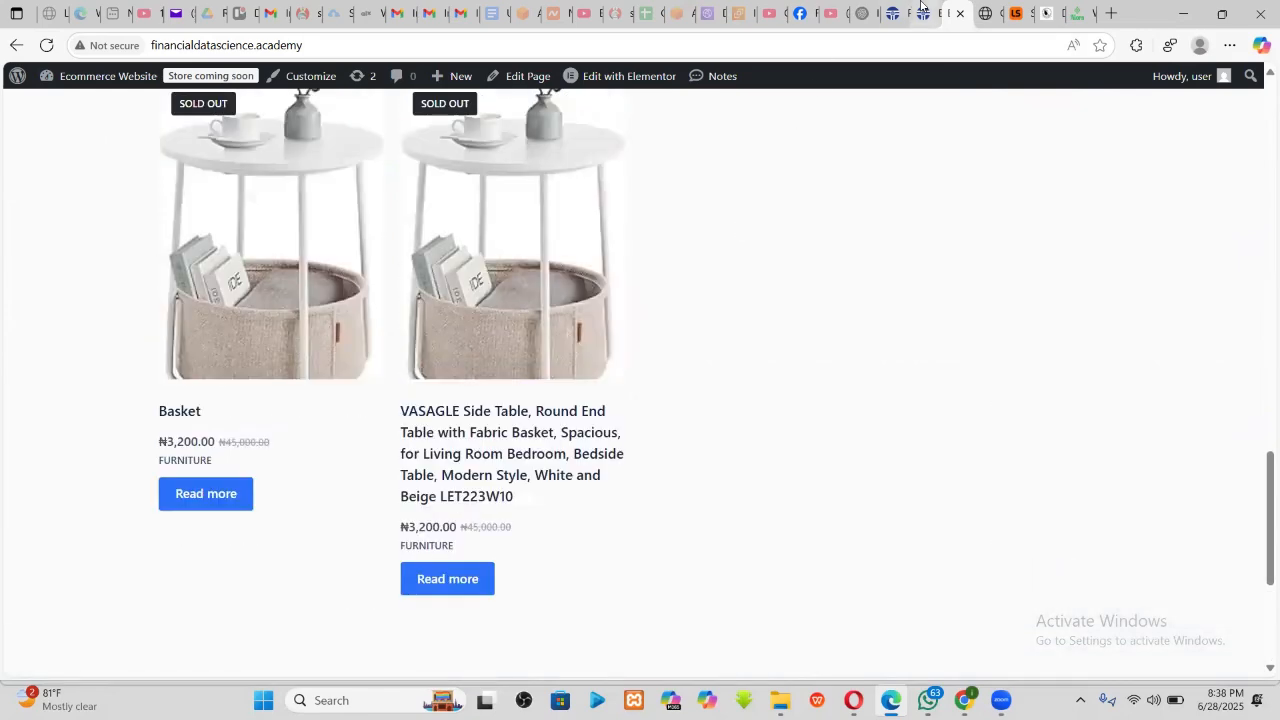
- Open the Podcast Equipment Bundle product from the product list for editing
{"action": "left_click", "coordinate": [920, 10]}
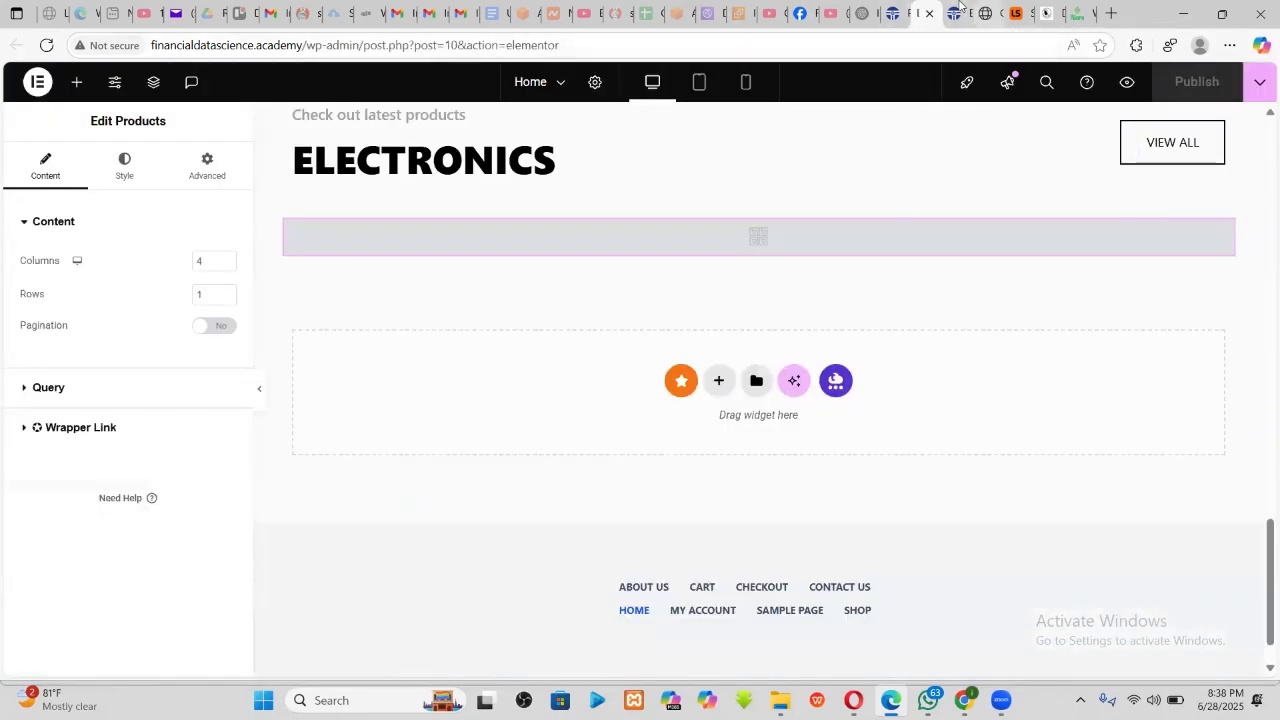
{"action": "left_click", "coordinate": [893, 10]}
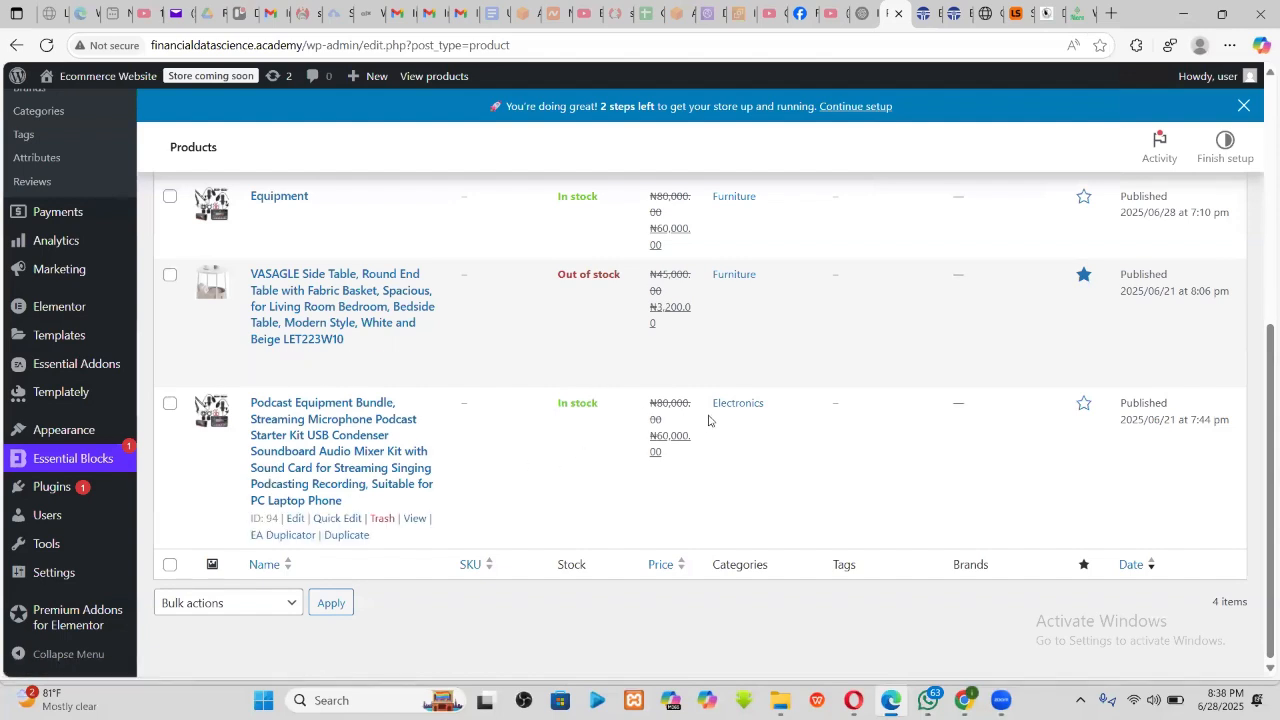
{"action": "left_click", "coordinate": [296, 521]}
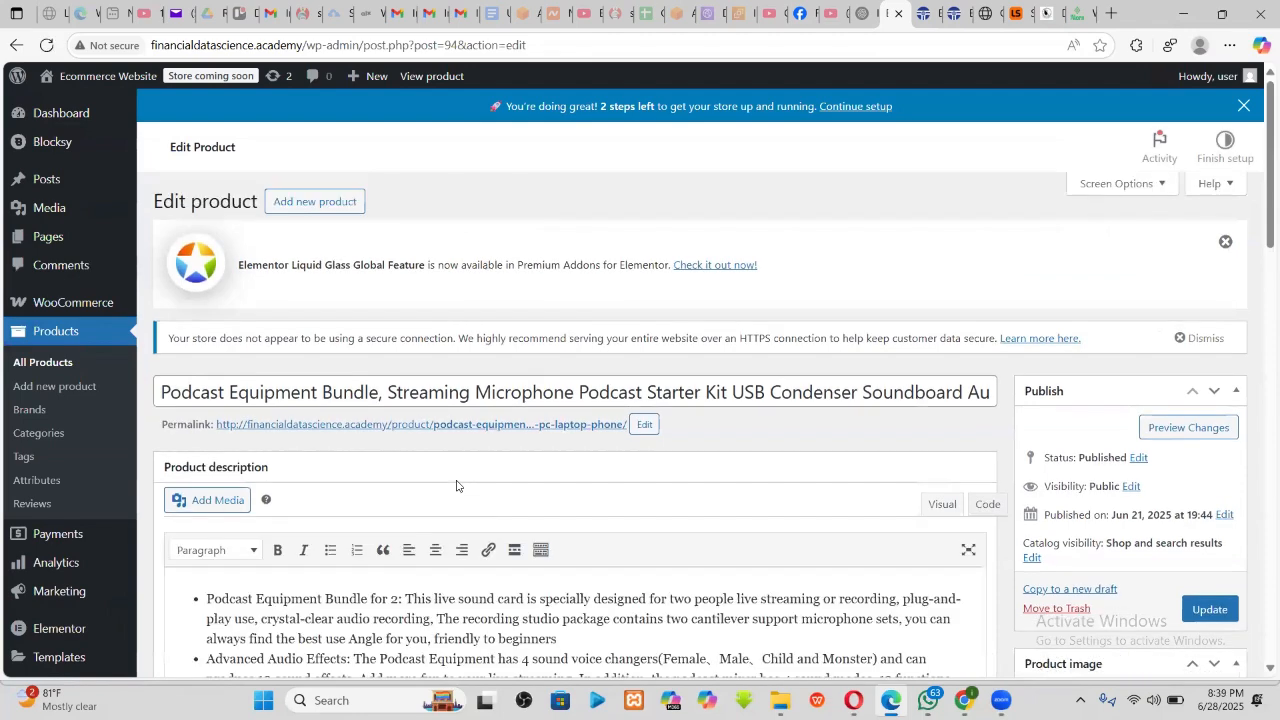
- Return to the page editor and reopen the Electronics product grid's query settings
{"action": "left_click", "coordinate": [931, 8]}
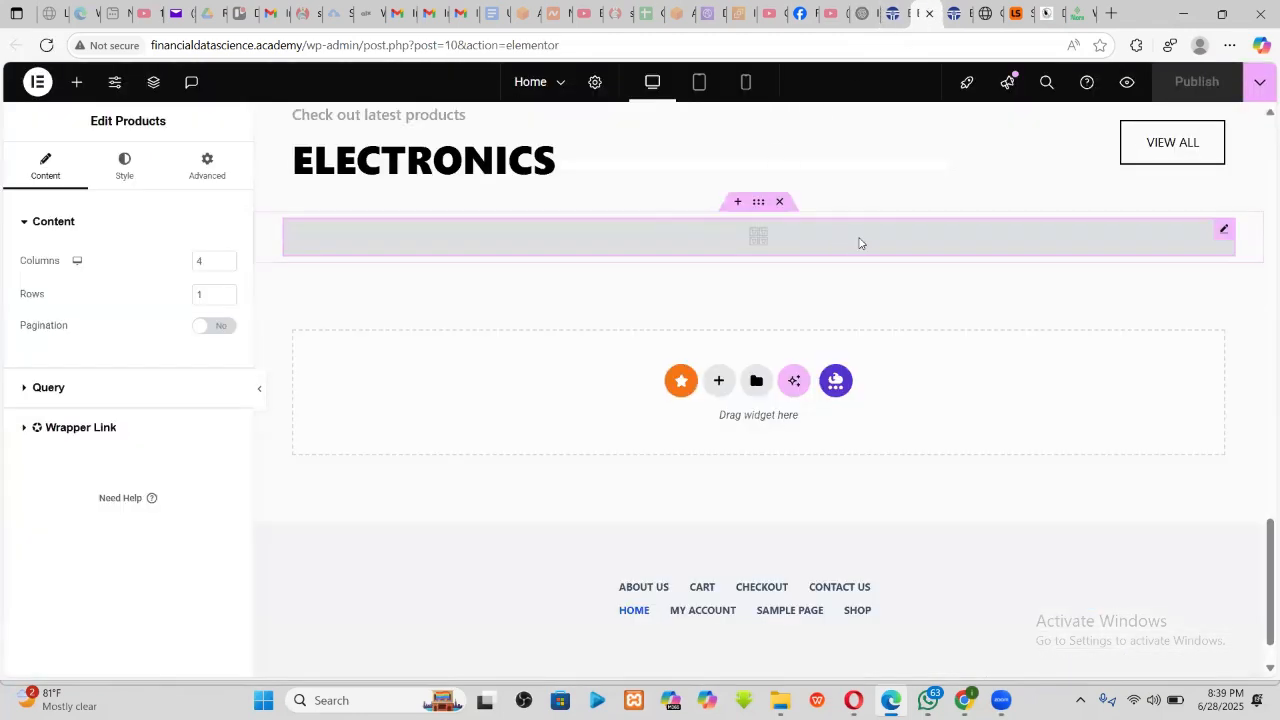
{"action": "scroll", "coordinate": [860, 243], "scroll_direction": "up", "scroll_amount": 1}
{"action": "left_click", "coordinate": [17, 388]}
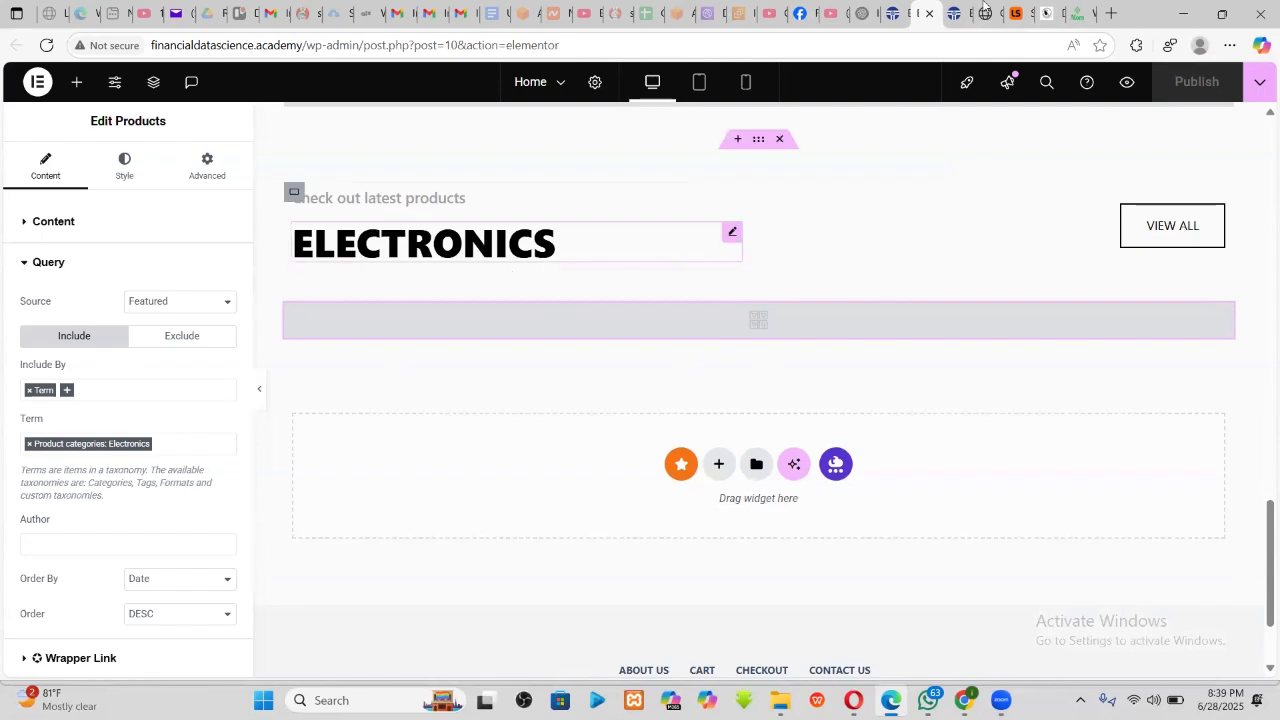
- Go back to the product list and compare the products' categories and featured marks with the Electronics grid's query
{"action": "left_click", "coordinate": [893, 13]}
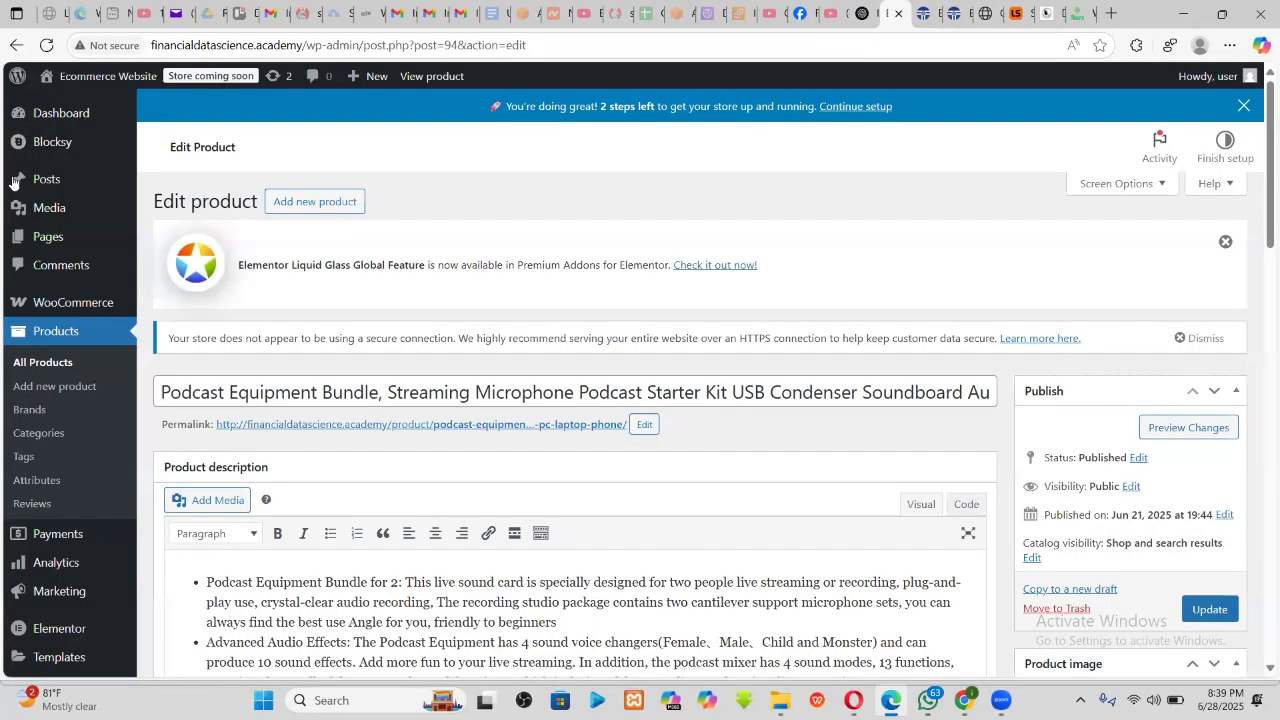
{"action": "left_click", "coordinate": [16, 45]}
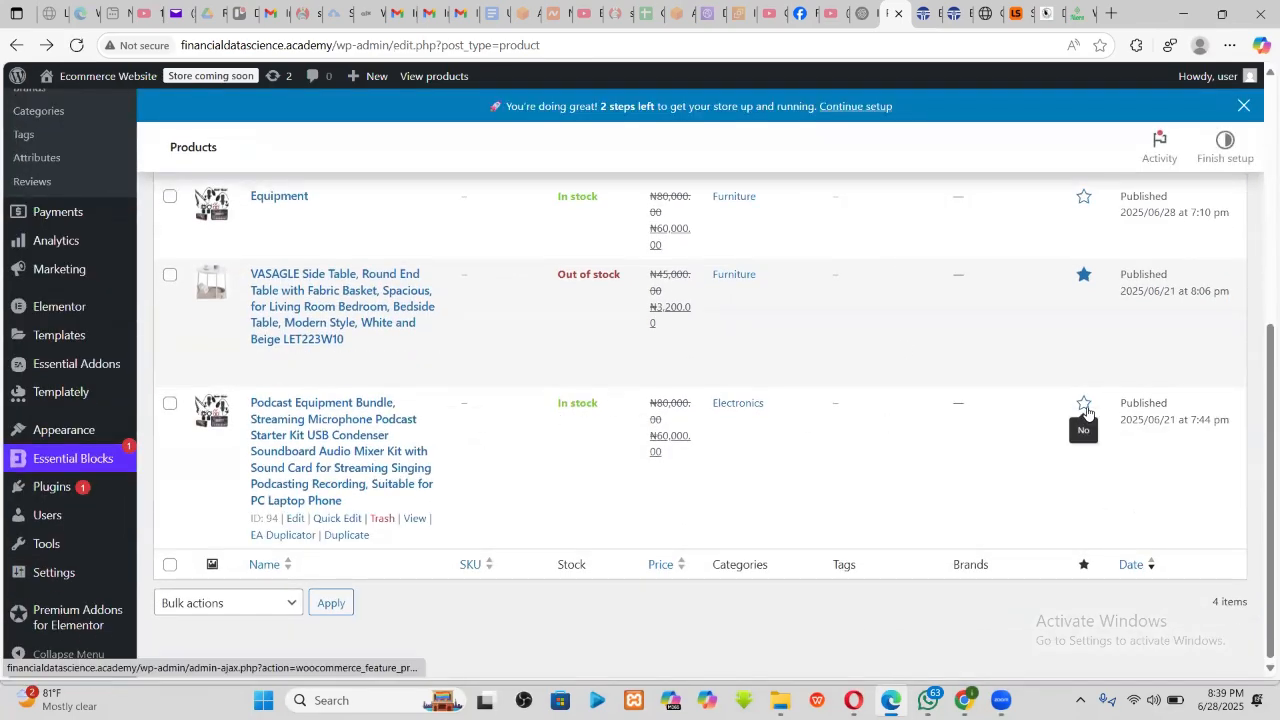
{"action": "left_click", "coordinate": [923, 10]}
{"action": "left_click", "coordinate": [888, 12]}
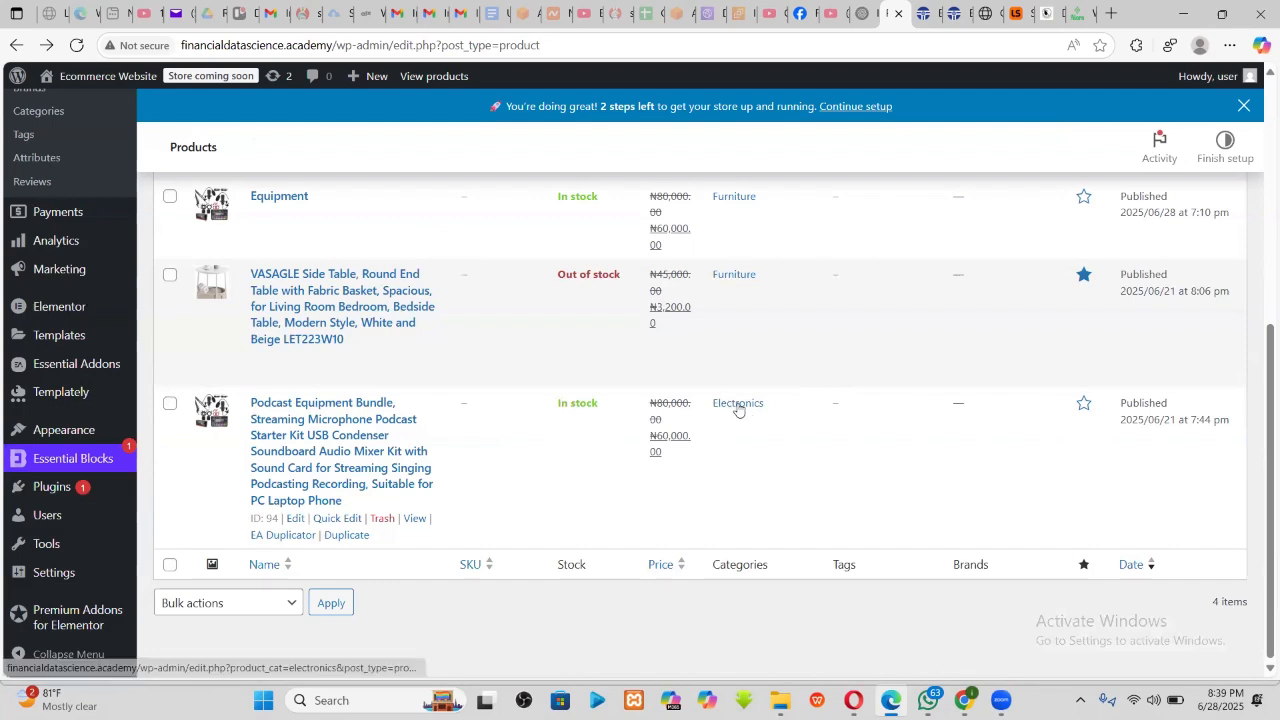
{"action": "scroll", "coordinate": [746, 326], "scroll_direction": "up", "scroll_amount": 1}
{"action": "scroll", "coordinate": [746, 316], "scroll_direction": "up", "scroll_amount": 2}
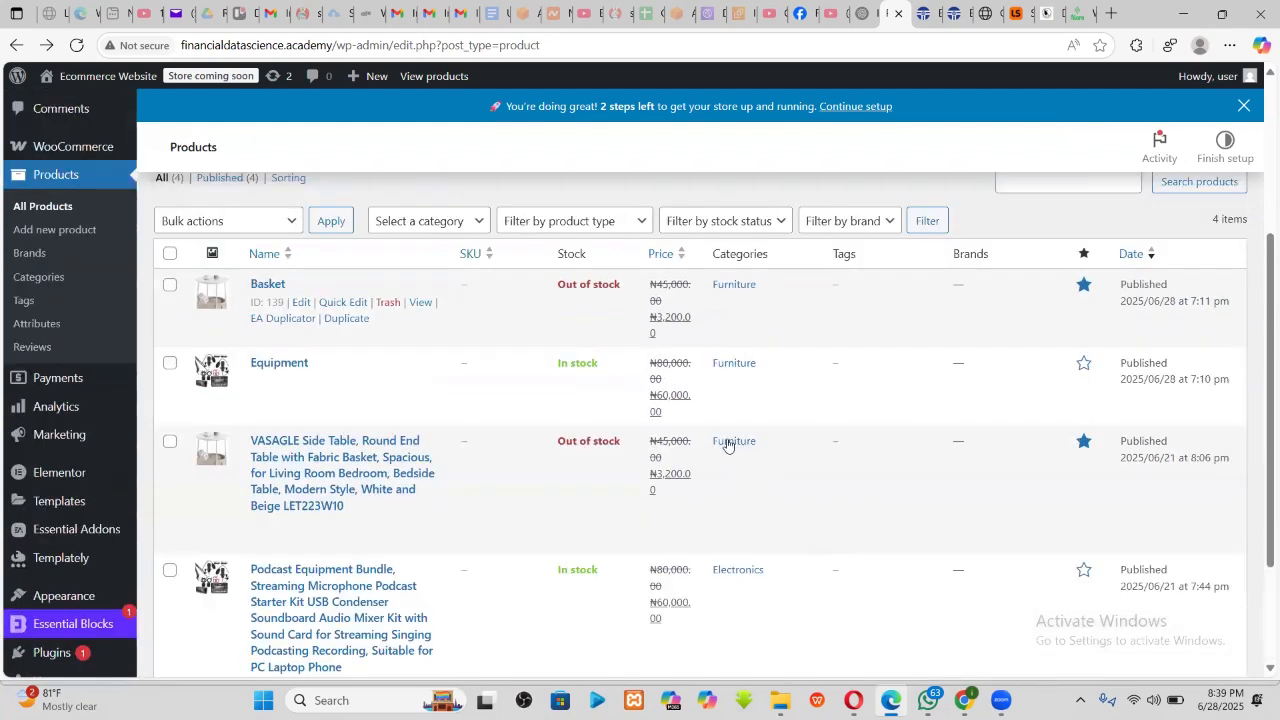
{"action": "scroll", "coordinate": [727, 448], "scroll_direction": "down", "scroll_amount": 2}
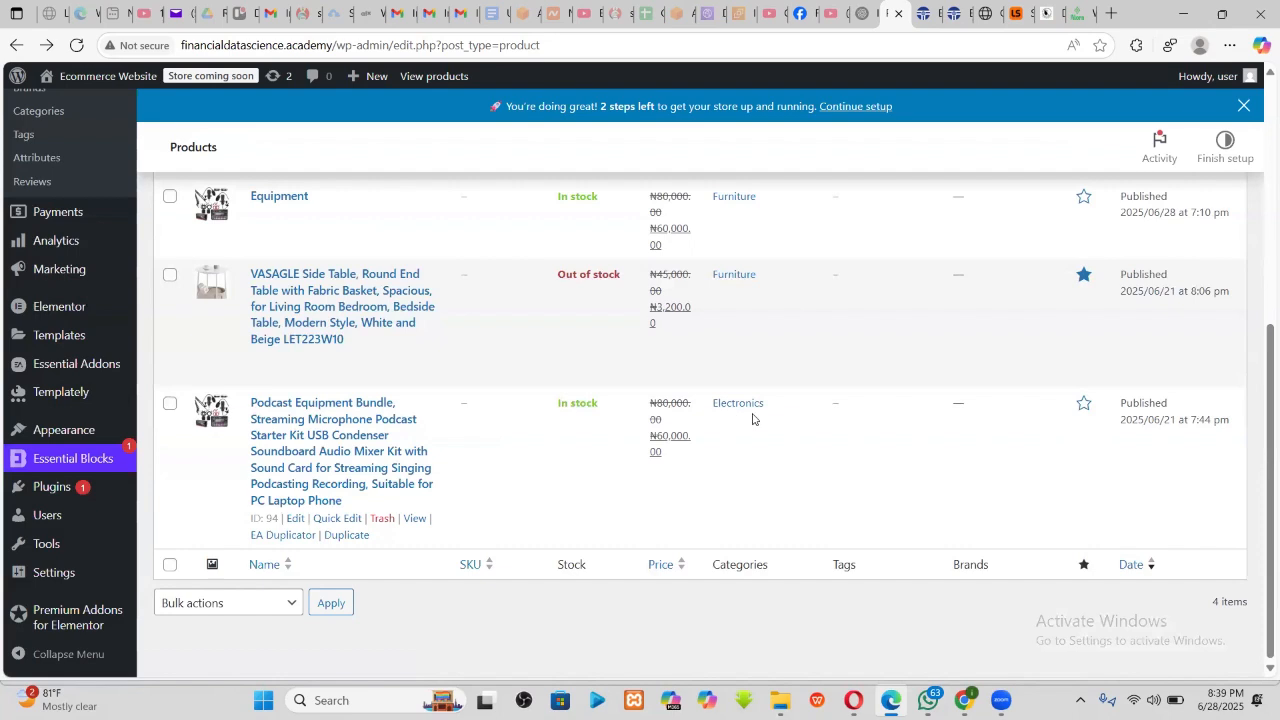
- Examine the query settings and heading of the Best Sellers product grid in the page editor
{"action": "left_click", "coordinate": [937, 5]}
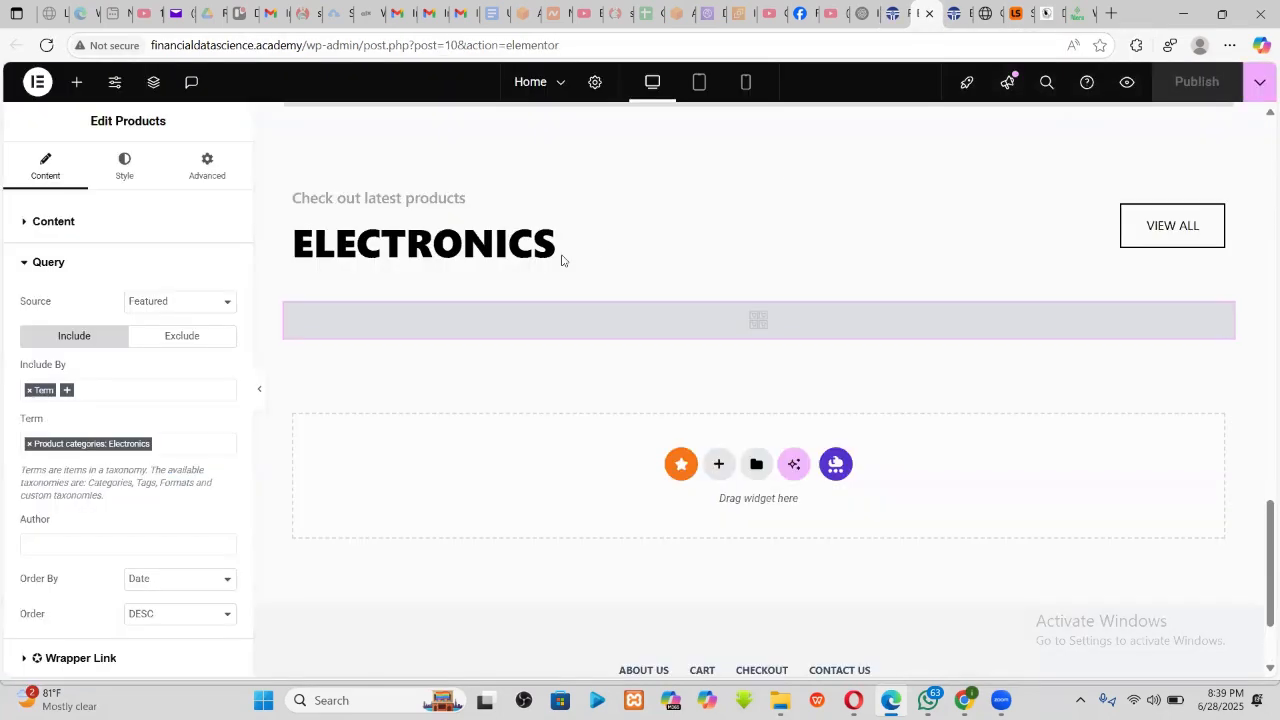
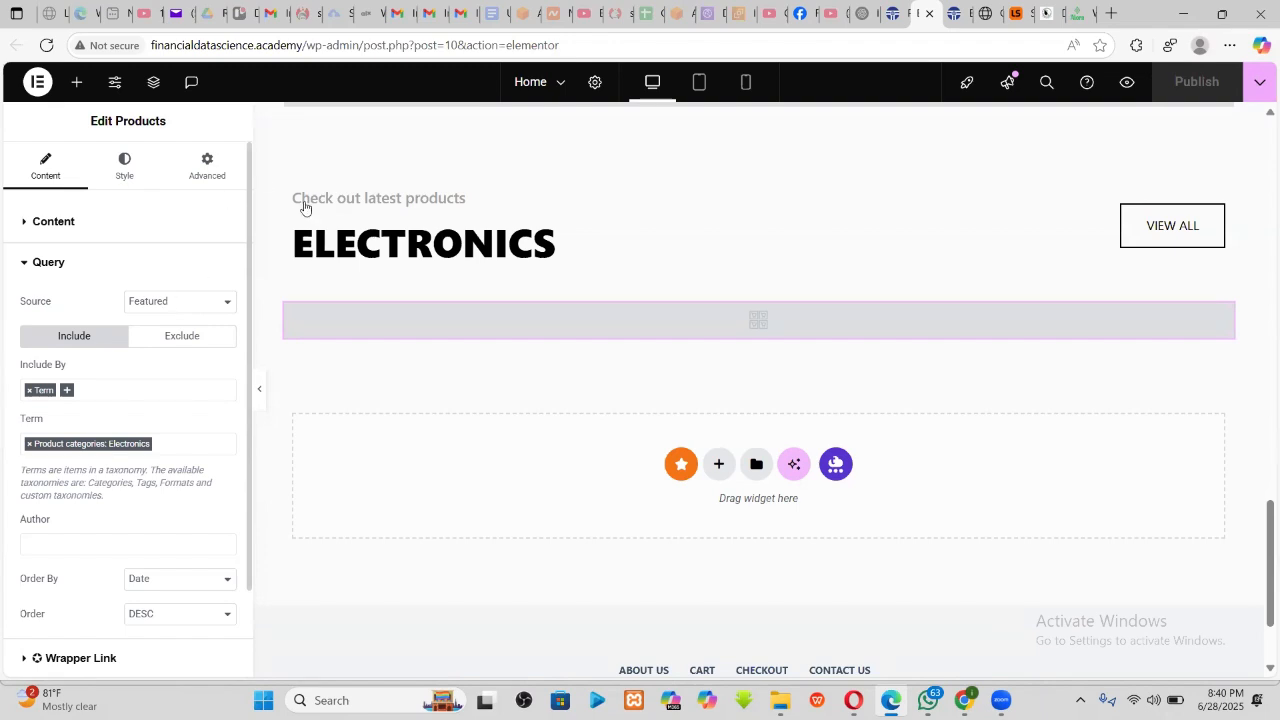
{"action": "scroll", "coordinate": [455, 256], "scroll_direction": "up", "scroll_amount": 4}
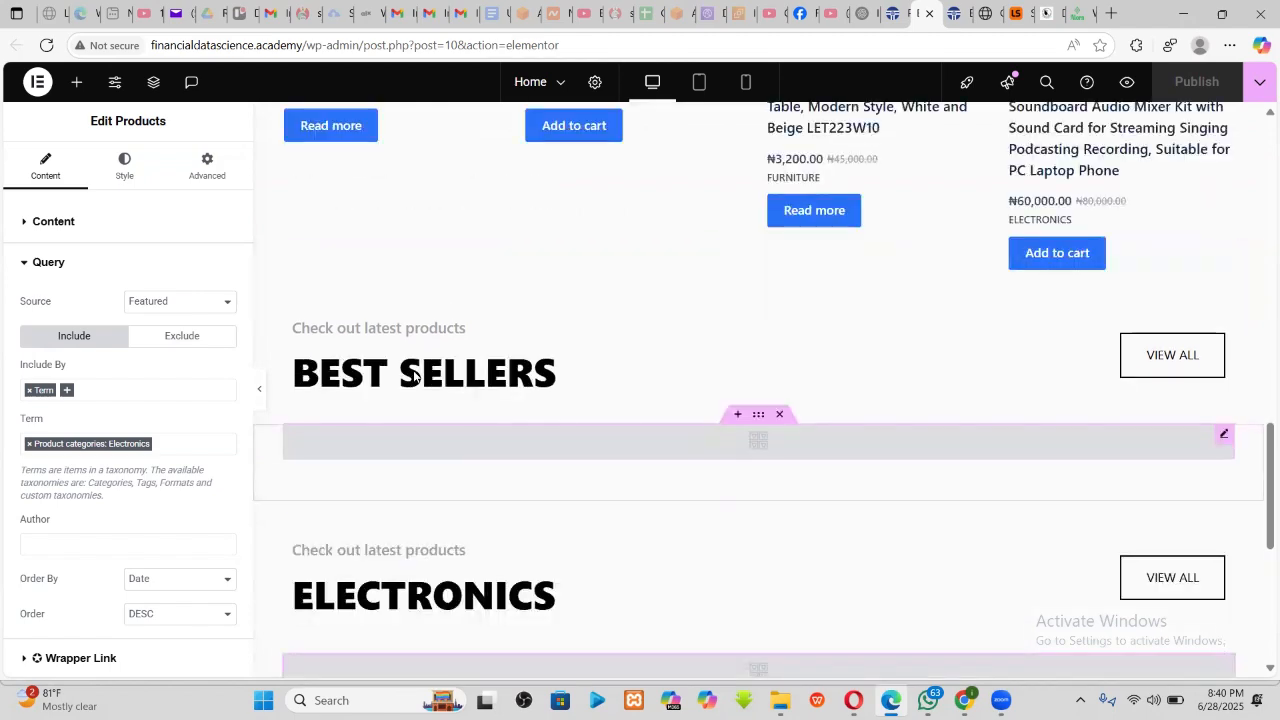
{"action": "scroll", "coordinate": [470, 400], "scroll_direction": "down", "scroll_amount": 1}
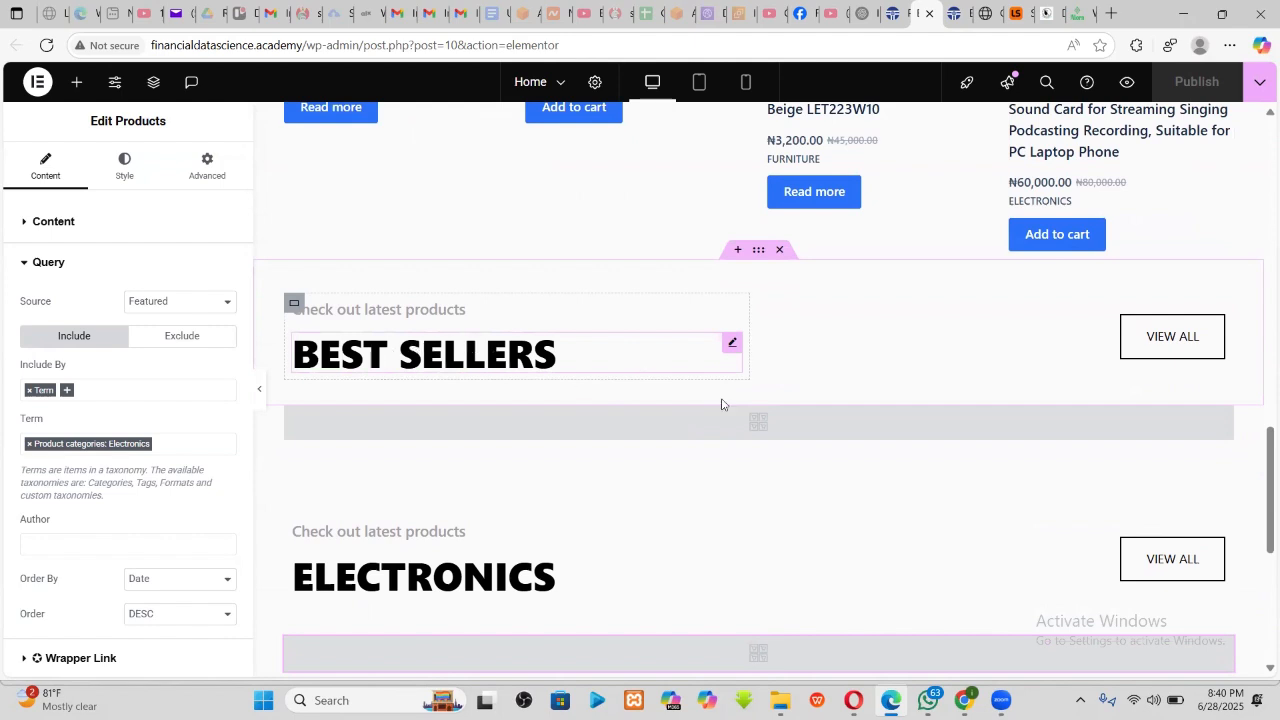
{"action": "left_click", "coordinate": [1224, 417]}
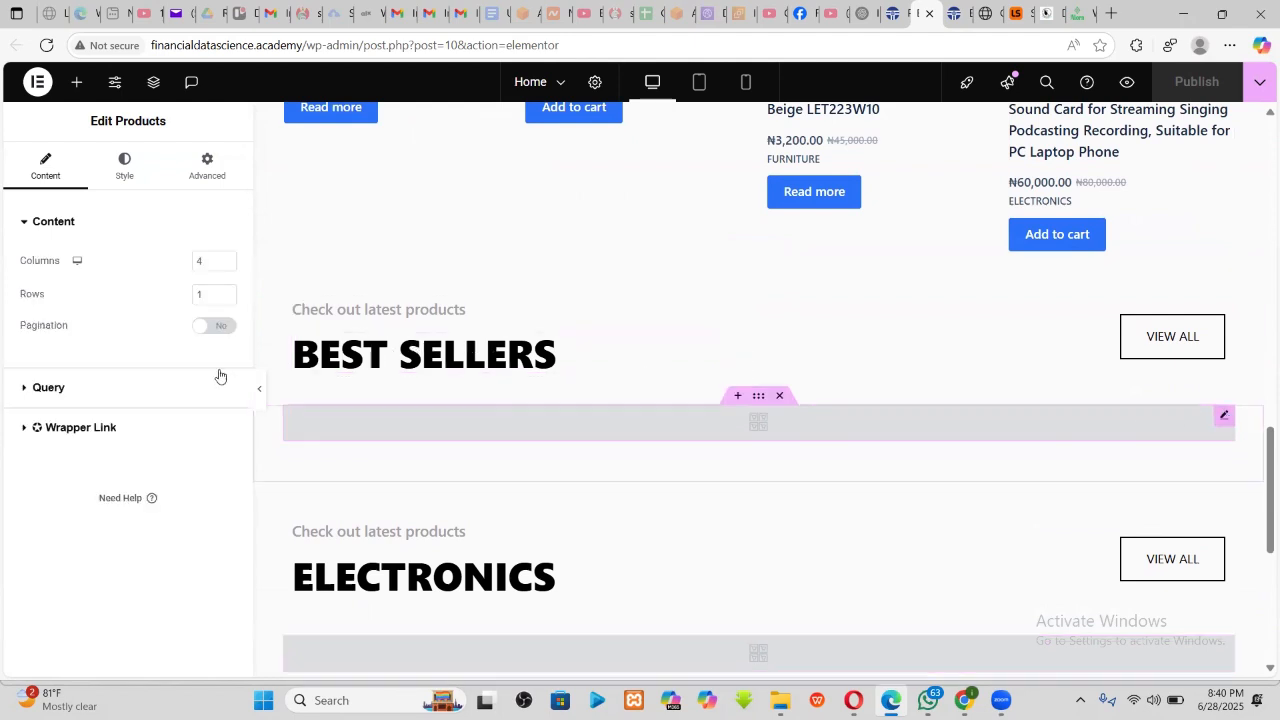
{"action": "left_click", "coordinate": [21, 389]}
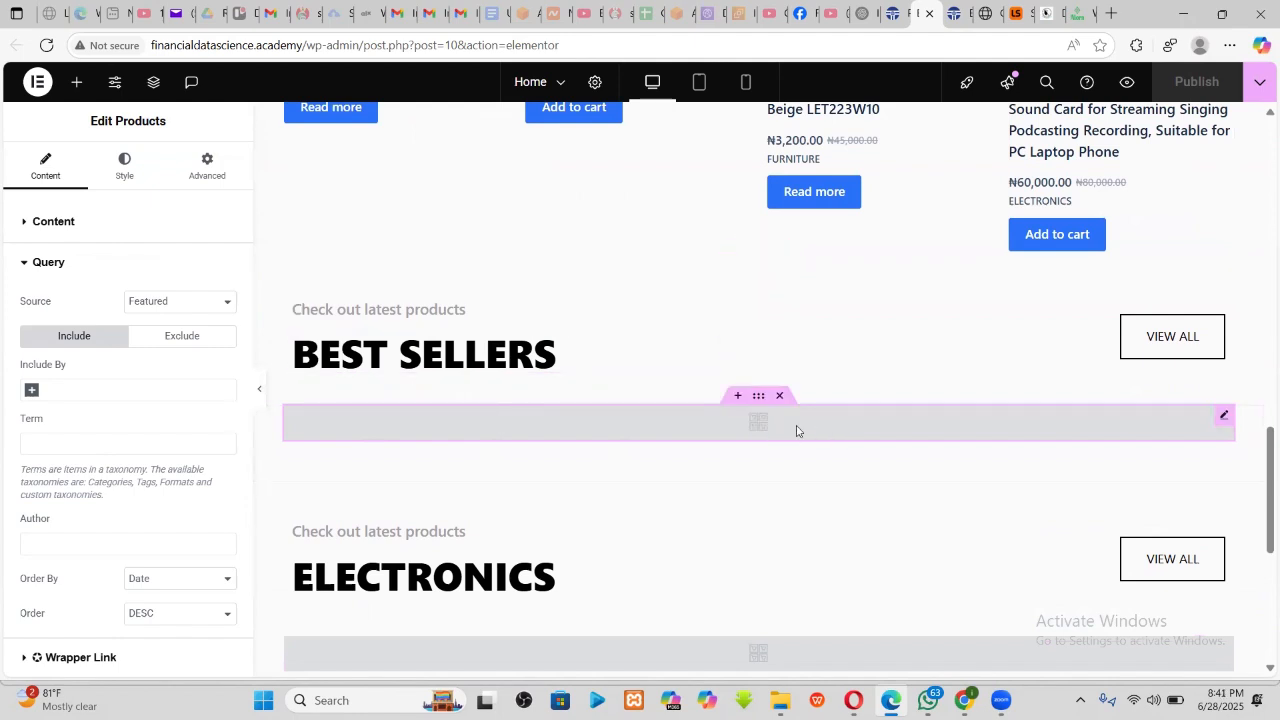
{"action": "left_click", "coordinate": [495, 356]}
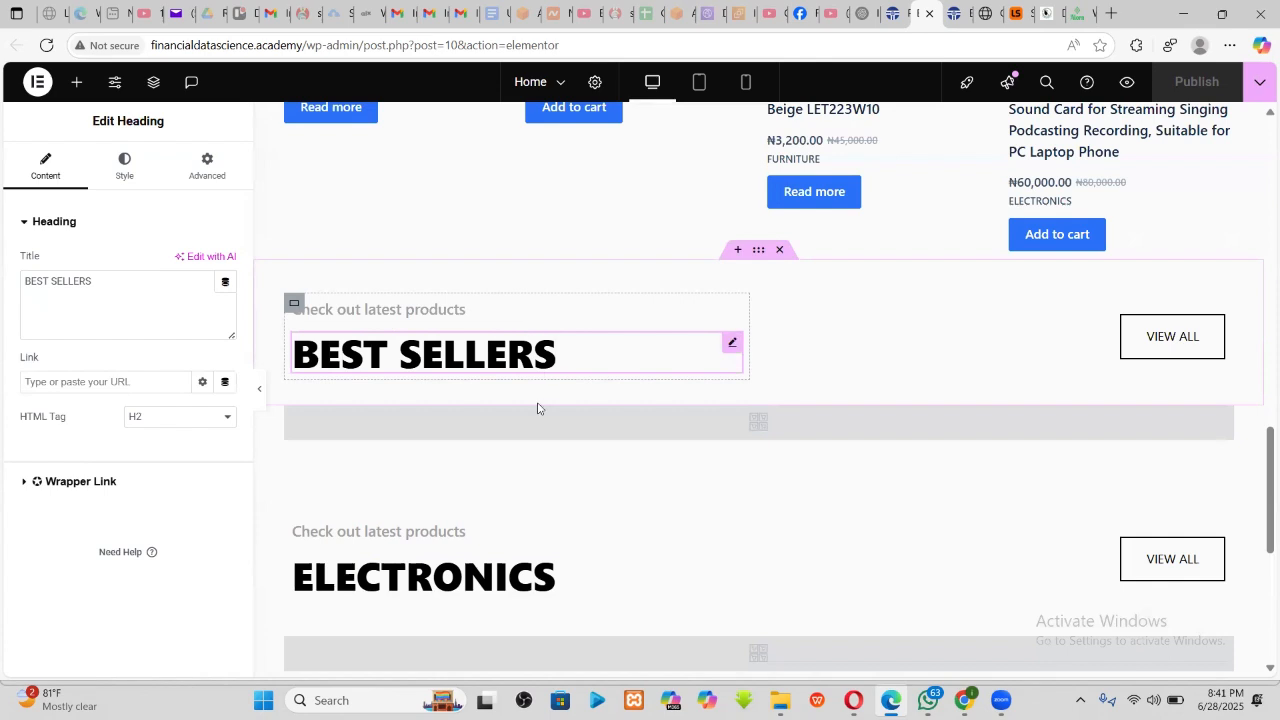
- Set the query source of the Electronics product grid to Latest Products
{"action": "scroll", "coordinate": [537, 405], "scroll_direction": "down", "scroll_amount": 3}
{"action": "scroll", "coordinate": [528, 415], "scroll_direction": "up", "scroll_amount": 1}
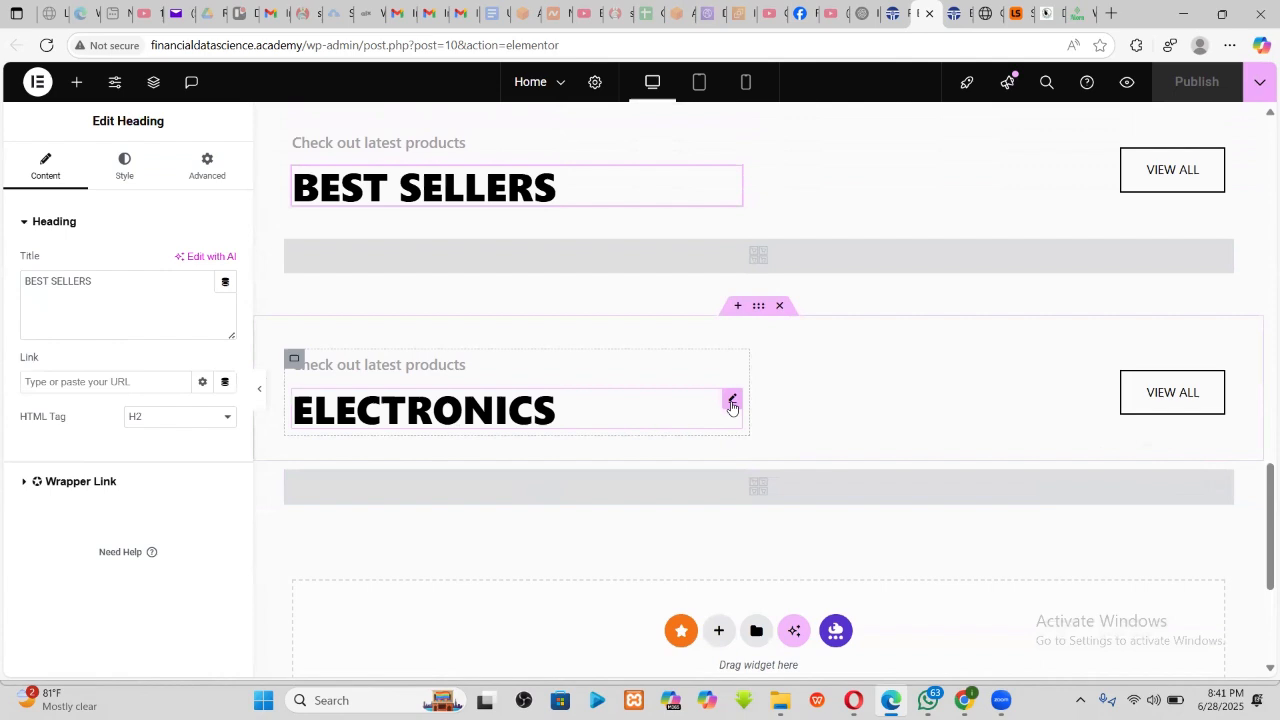
{"action": "left_click", "coordinate": [1224, 479]}
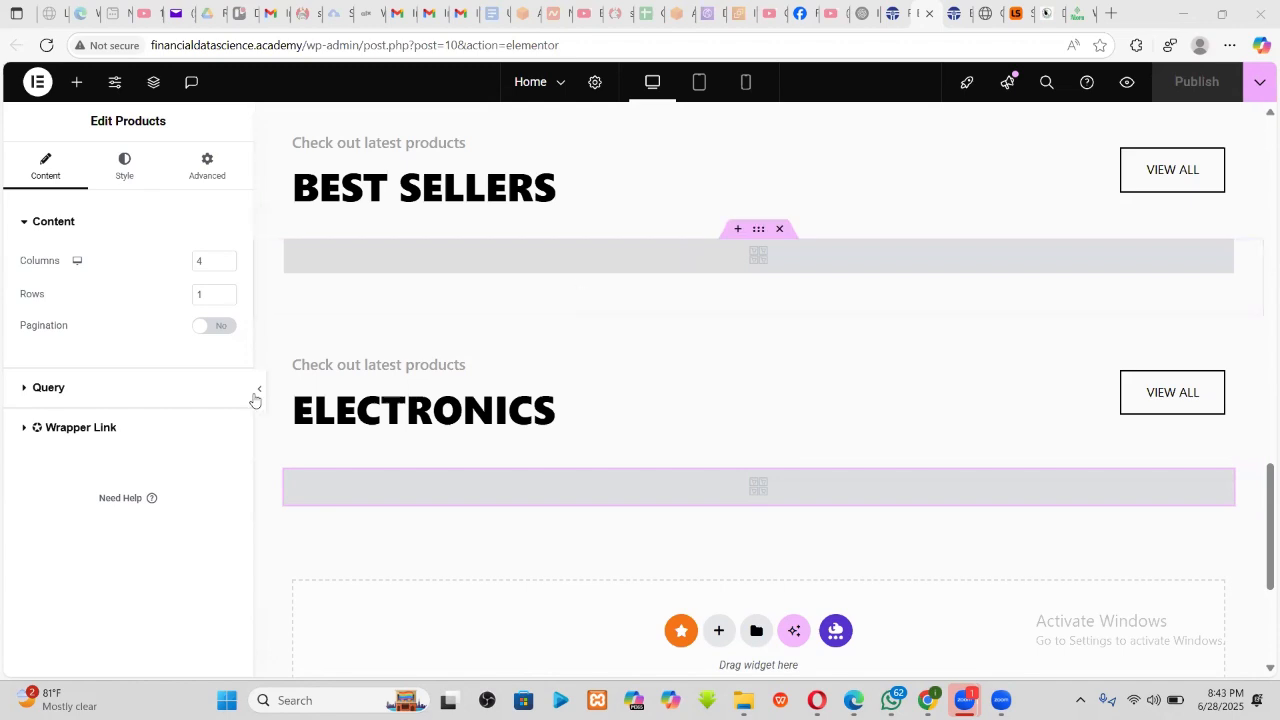
{"action": "left_click", "coordinate": [23, 385]}
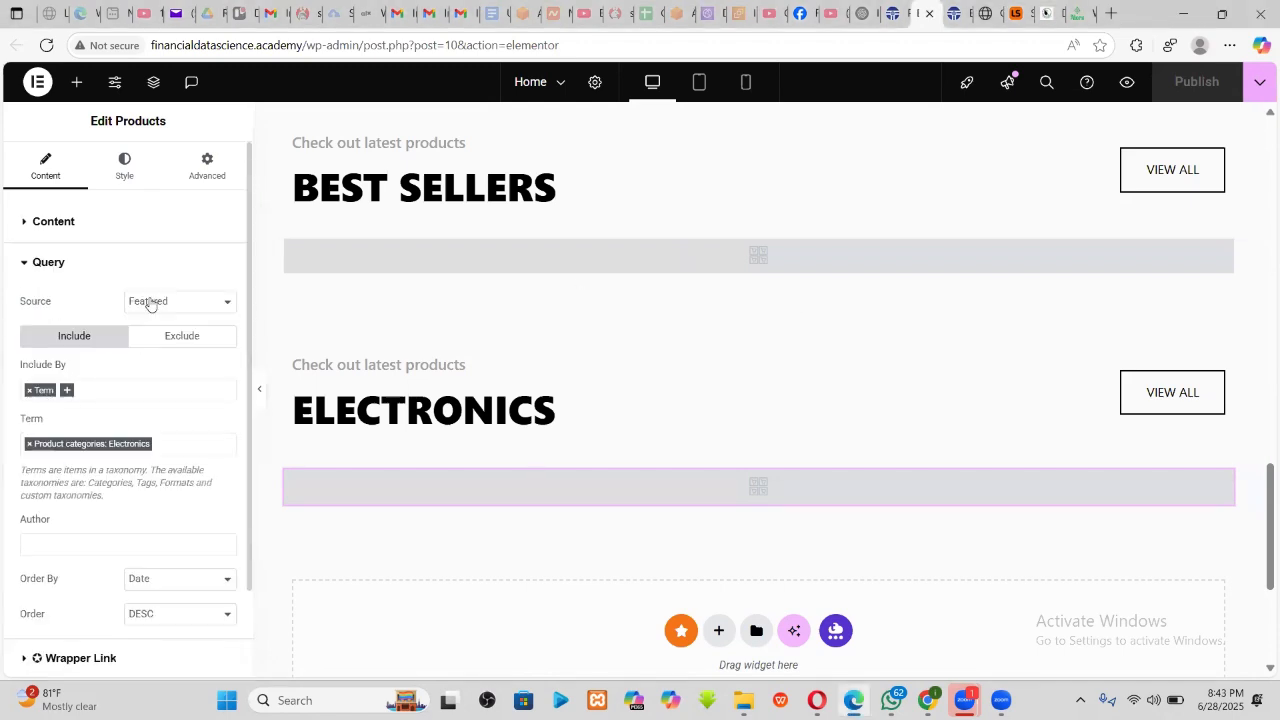
{"action": "left_click", "coordinate": [150, 303]}
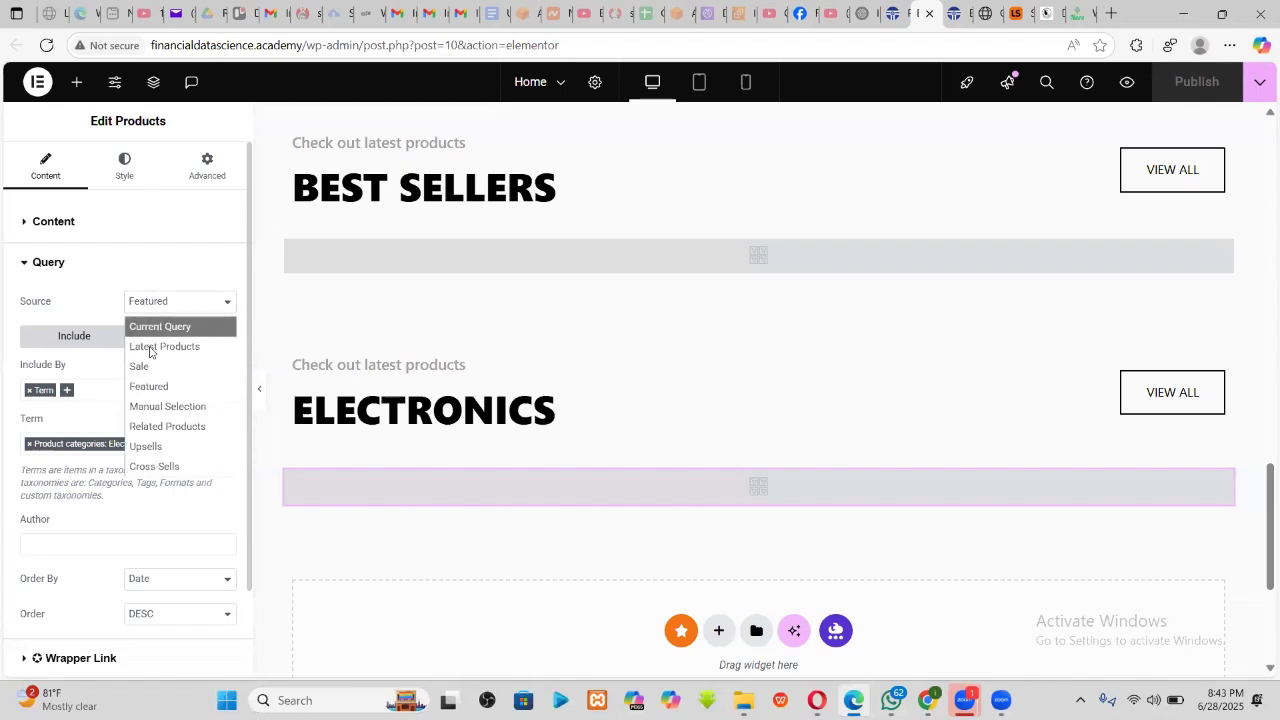
{"action": "left_click", "coordinate": [152, 347]}
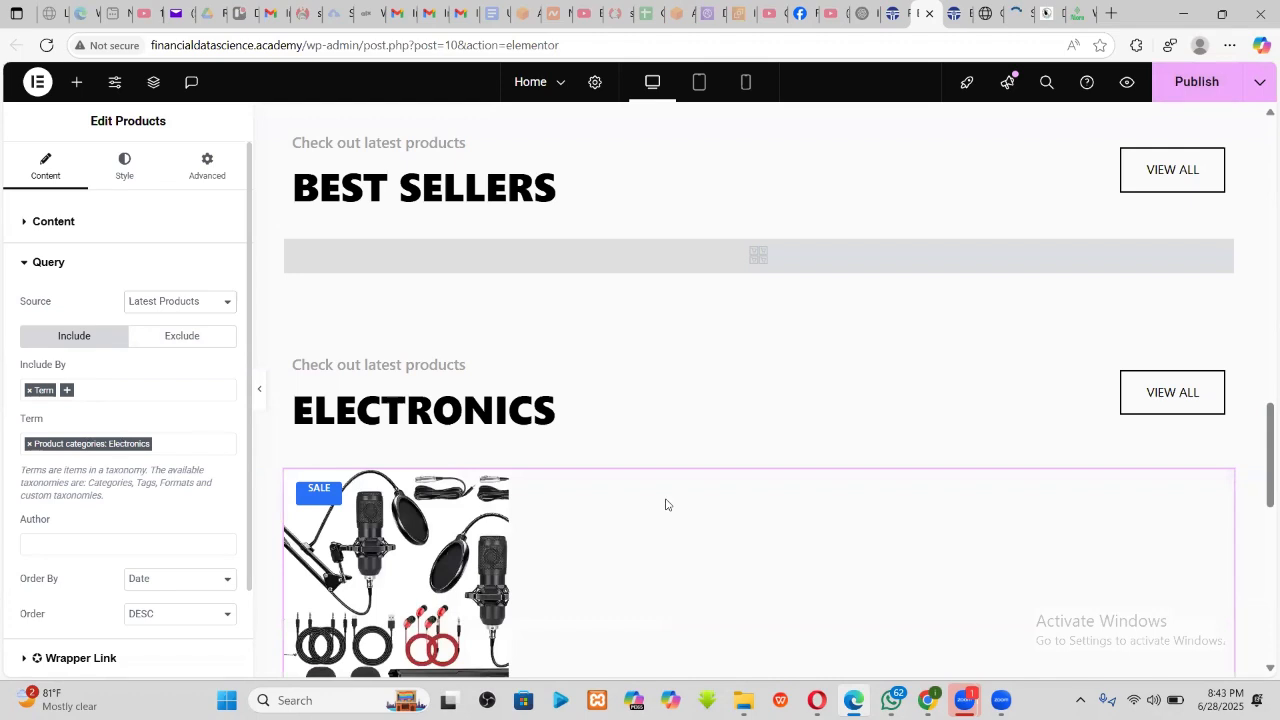
- Publish the homepage with the updated Electronics grid and review the product sections
{"action": "scroll", "coordinate": [666, 500], "scroll_direction": "down", "scroll_amount": 2}
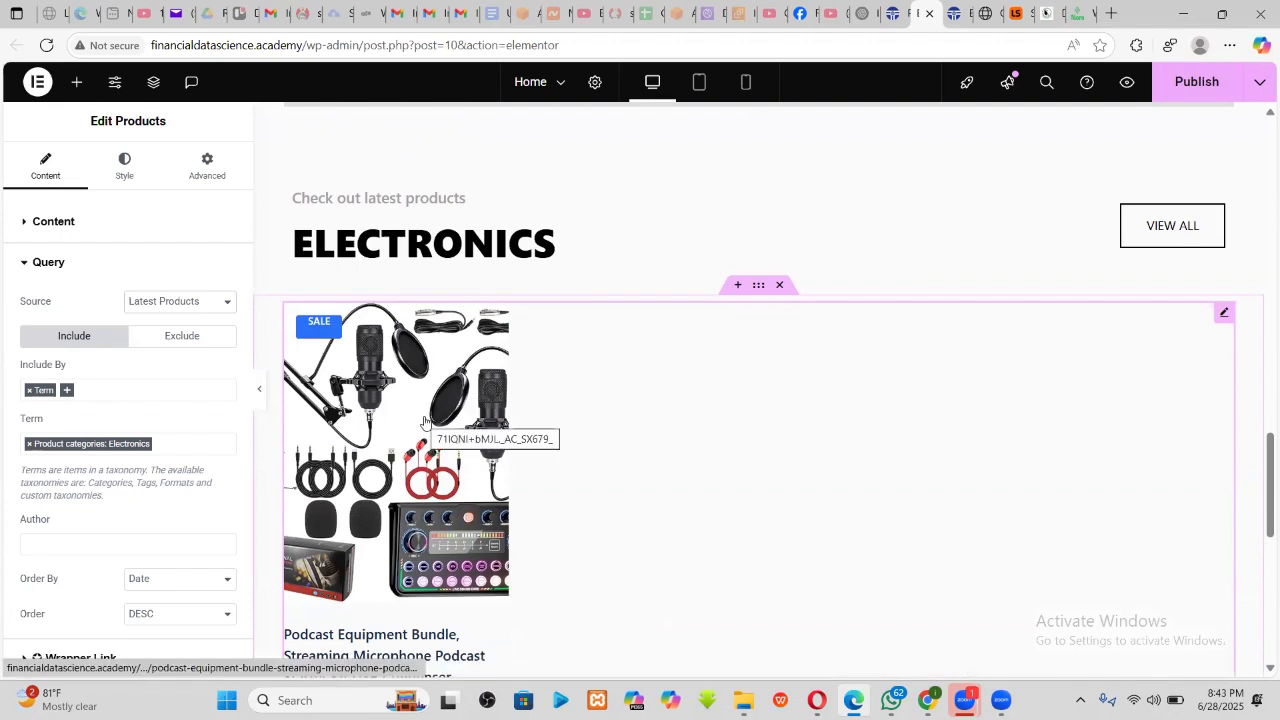
{"action": "left_click", "coordinate": [1193, 80]}
{"action": "scroll", "coordinate": [877, 319], "scroll_direction": "up", "scroll_amount": 3}
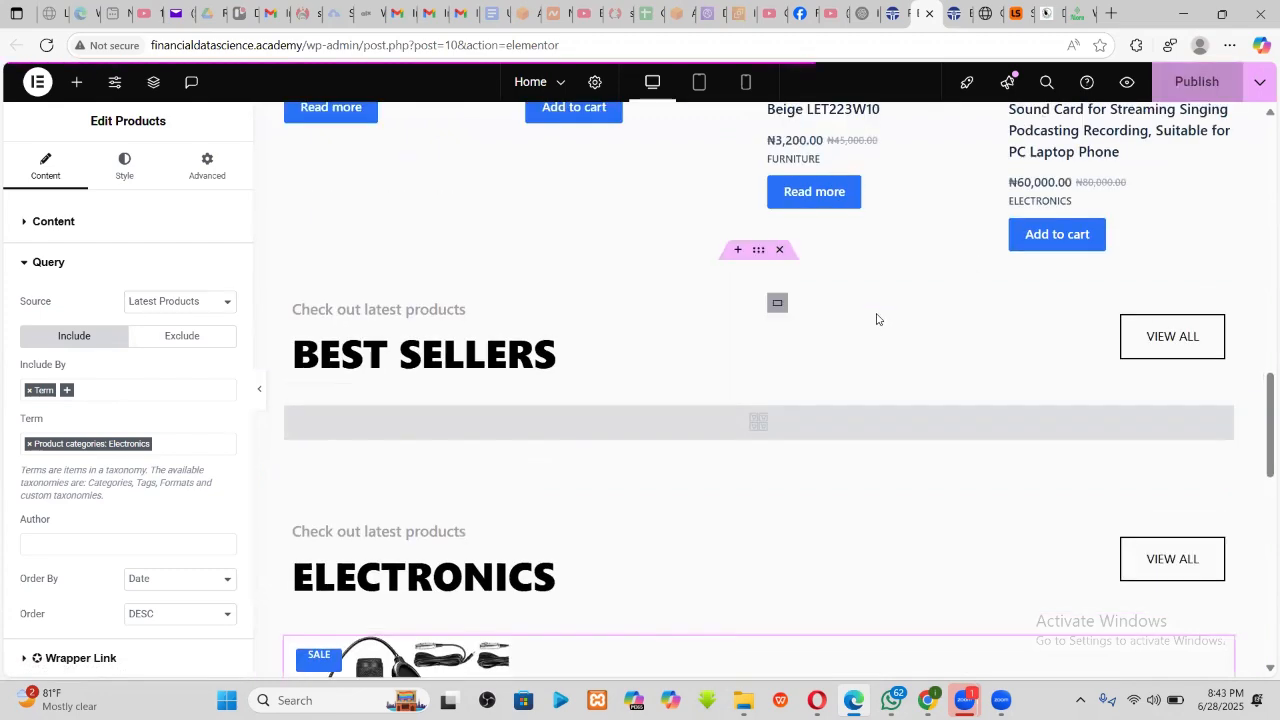
{"action": "scroll", "coordinate": [877, 319], "scroll_direction": "up", "scroll_amount": 5}
{"action": "scroll", "coordinate": [880, 317], "scroll_direction": "down", "scroll_amount": 8}
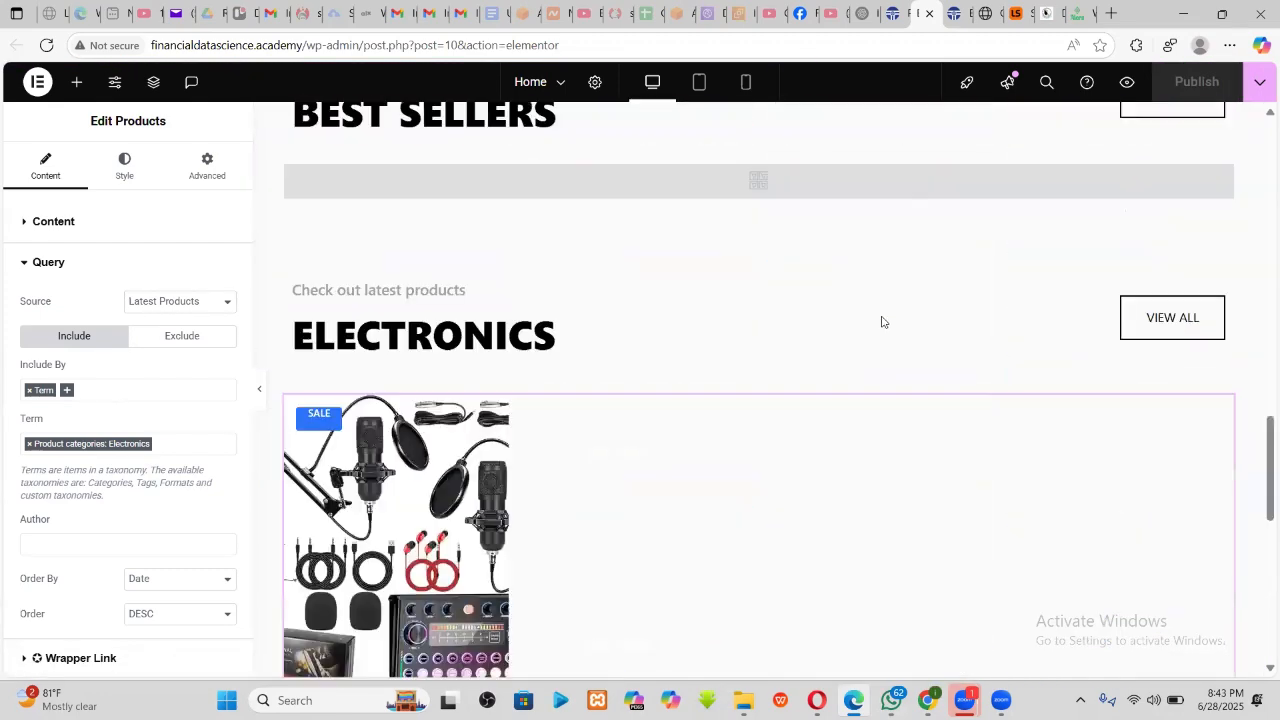
{"action": "scroll", "coordinate": [880, 318], "scroll_direction": "down", "scroll_amount": 1}
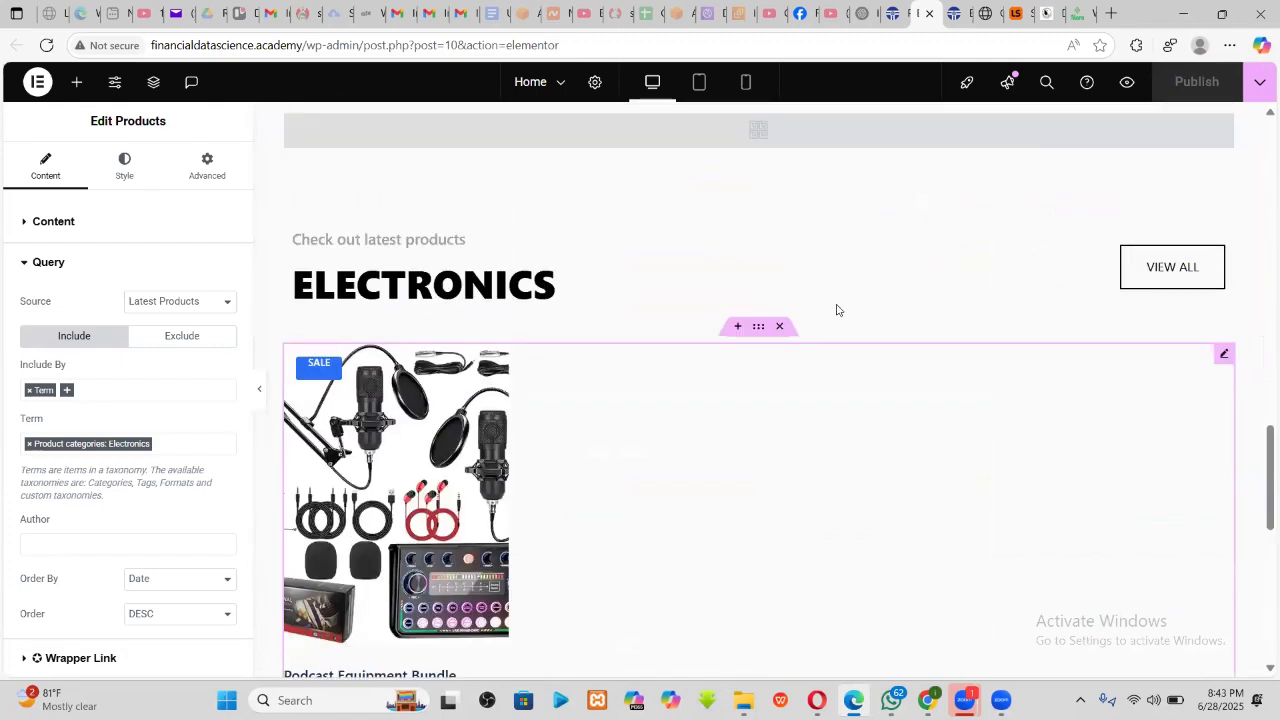
{"action": "scroll", "coordinate": [837, 310], "scroll_direction": "up", "scroll_amount": 1}
{"action": "right_click", "coordinate": [758, 311]}
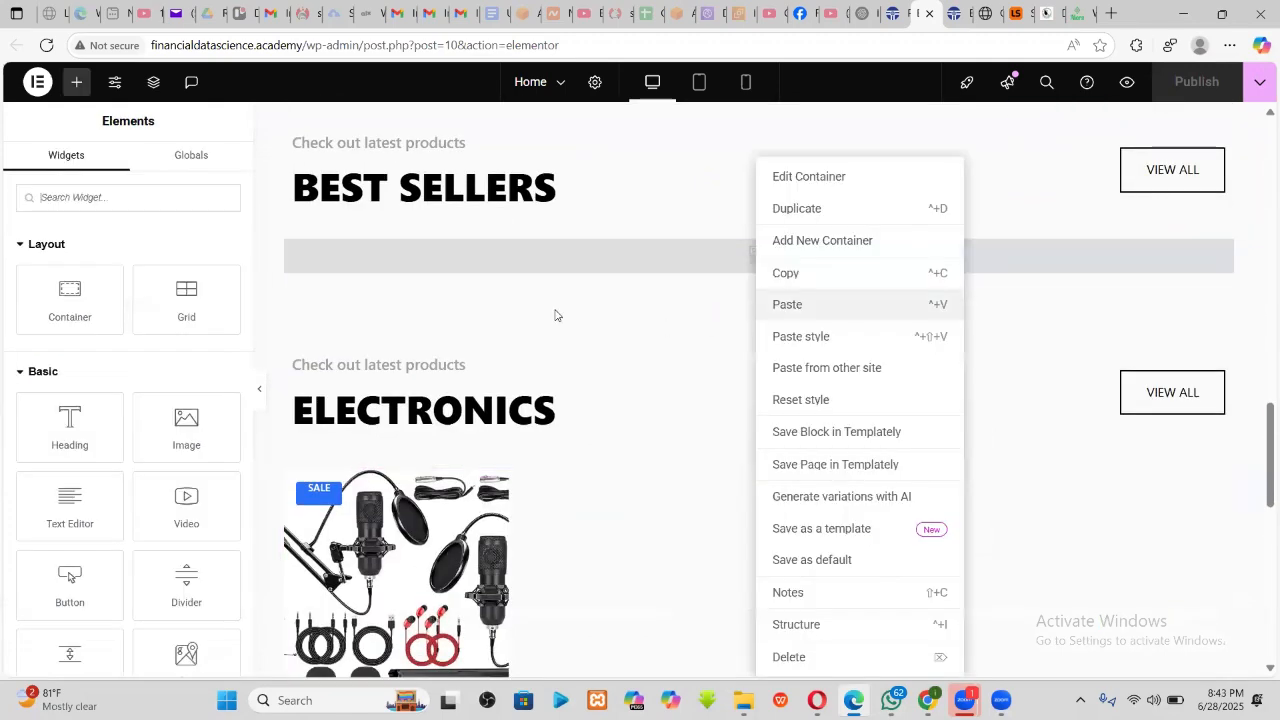
{"action": "key", "text": "Escape"}
{"action": "scroll", "coordinate": [705, 375], "scroll_direction": "down", "scroll_amount": 2}
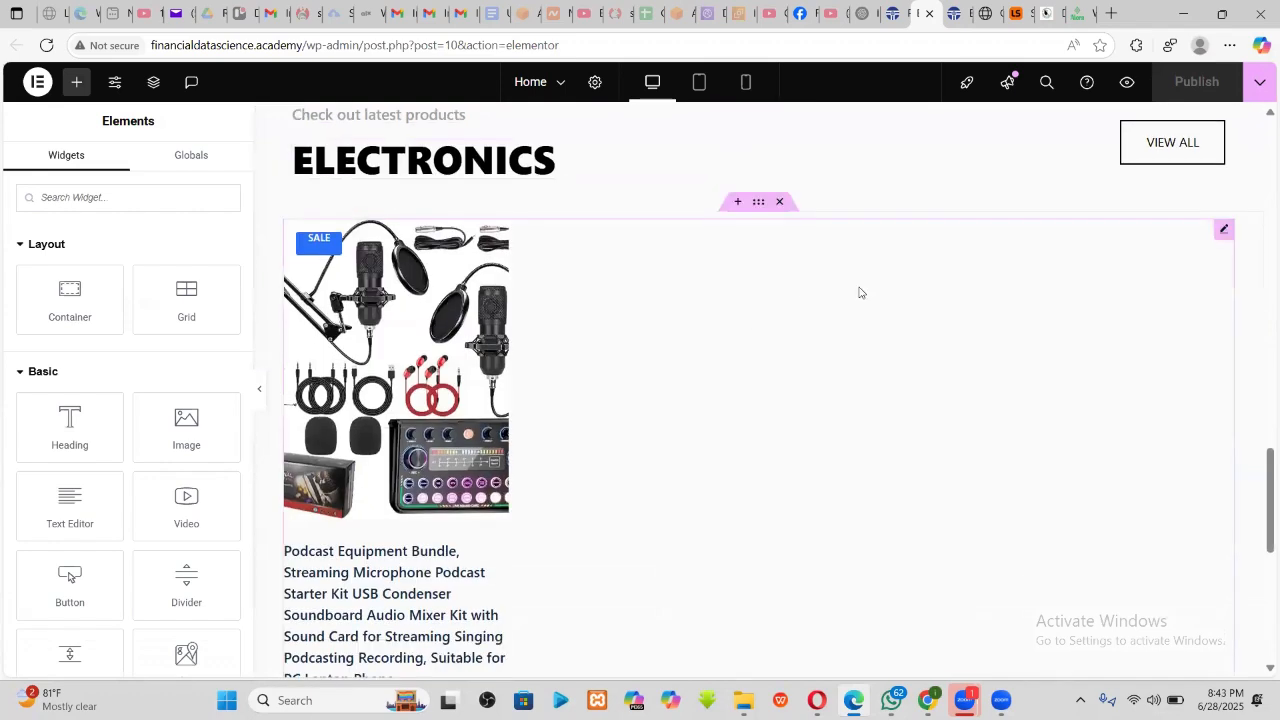
{"action": "left_click", "coordinate": [1223, 230]}
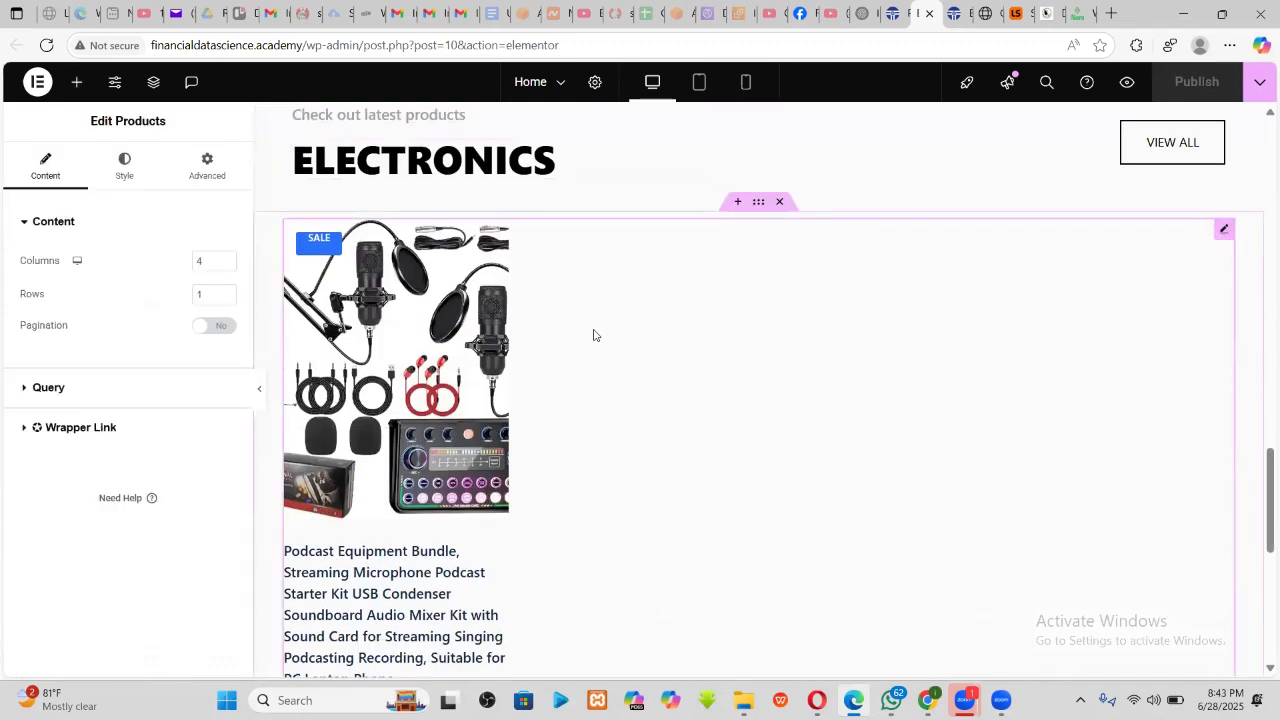
{"action": "scroll", "coordinate": [575, 285], "scroll_direction": "up", "scroll_amount": 1}
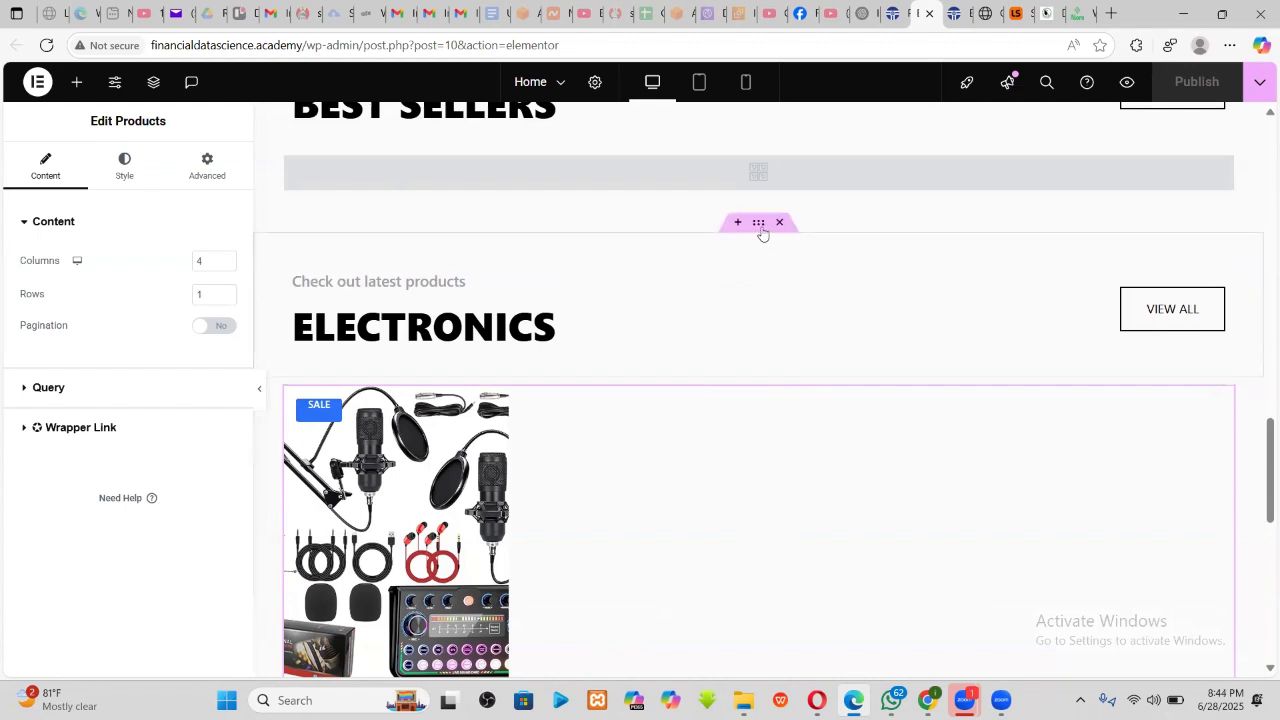
- Copy the Electronics heading container and paste it below the Electronics product grid at the end of the page
{"action": "right_click", "coordinate": [758, 250]}
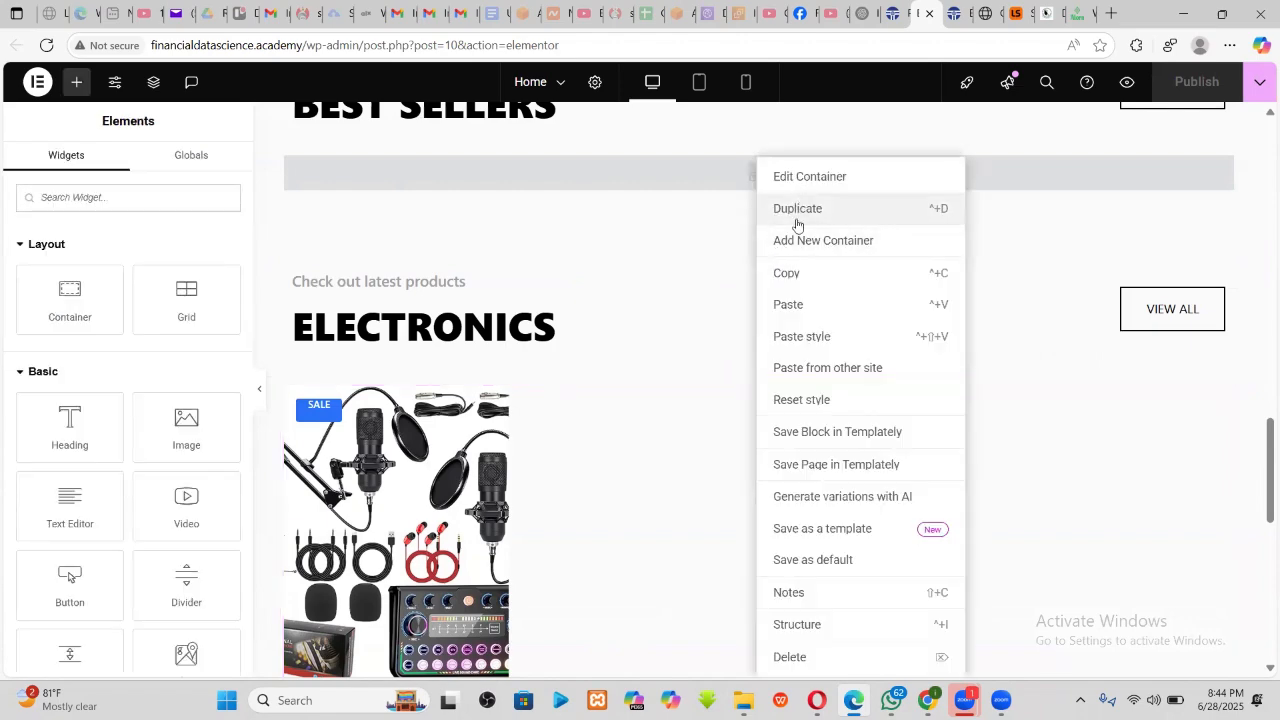
{"action": "left_click", "coordinate": [787, 280]}
{"action": "scroll", "coordinate": [750, 357], "scroll_direction": "down", "scroll_amount": 5}
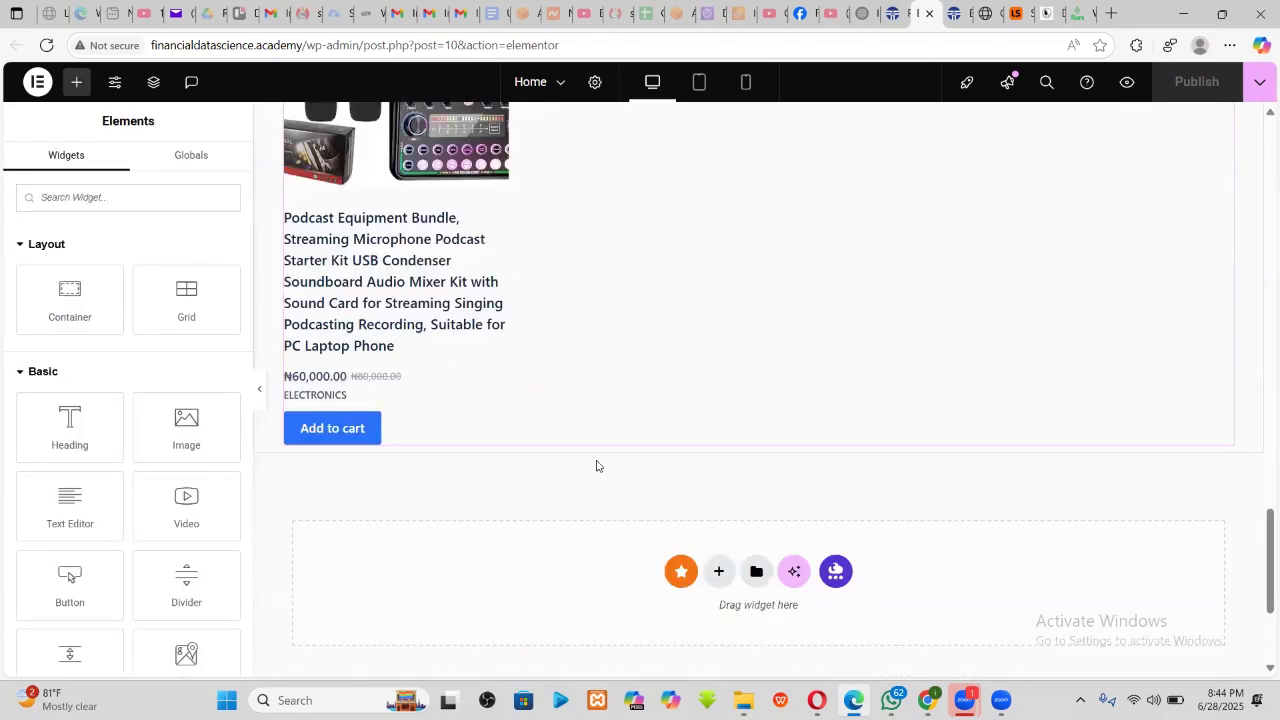
{"action": "scroll", "coordinate": [589, 457], "scroll_direction": "down", "scroll_amount": 3}
{"action": "right_click", "coordinate": [549, 343]}
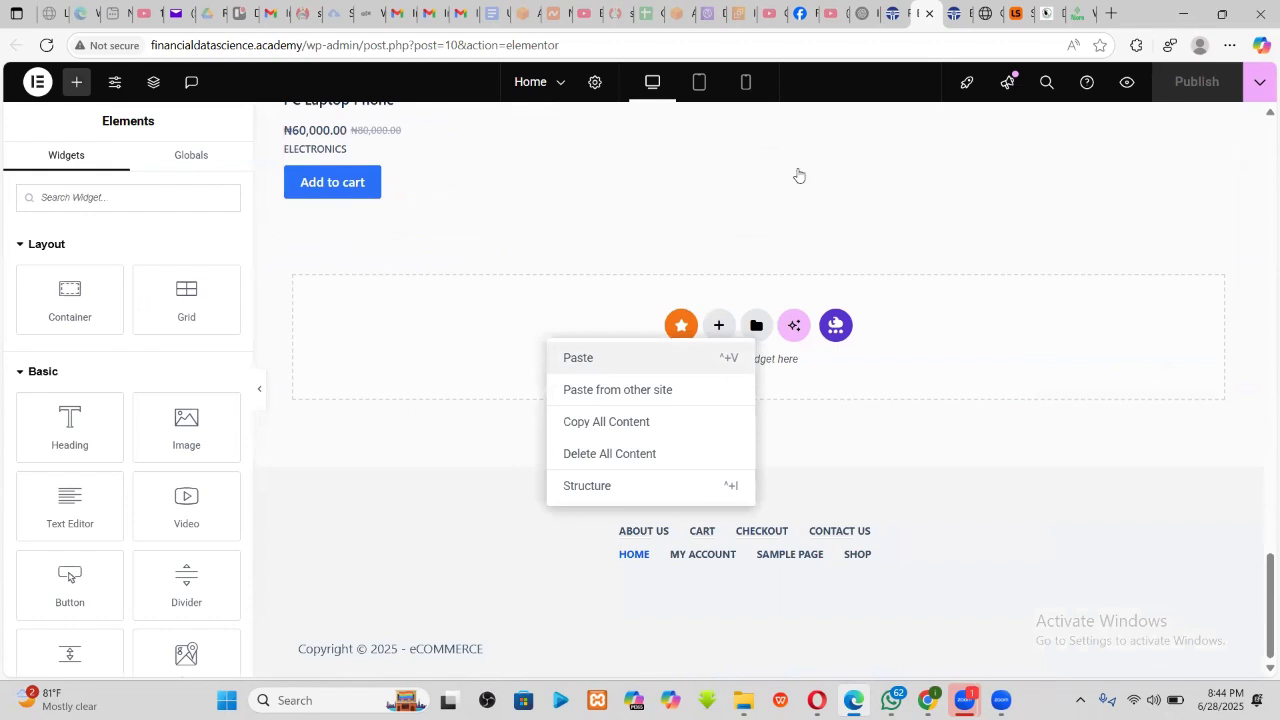
{"action": "key", "text": "ctrl+v"}
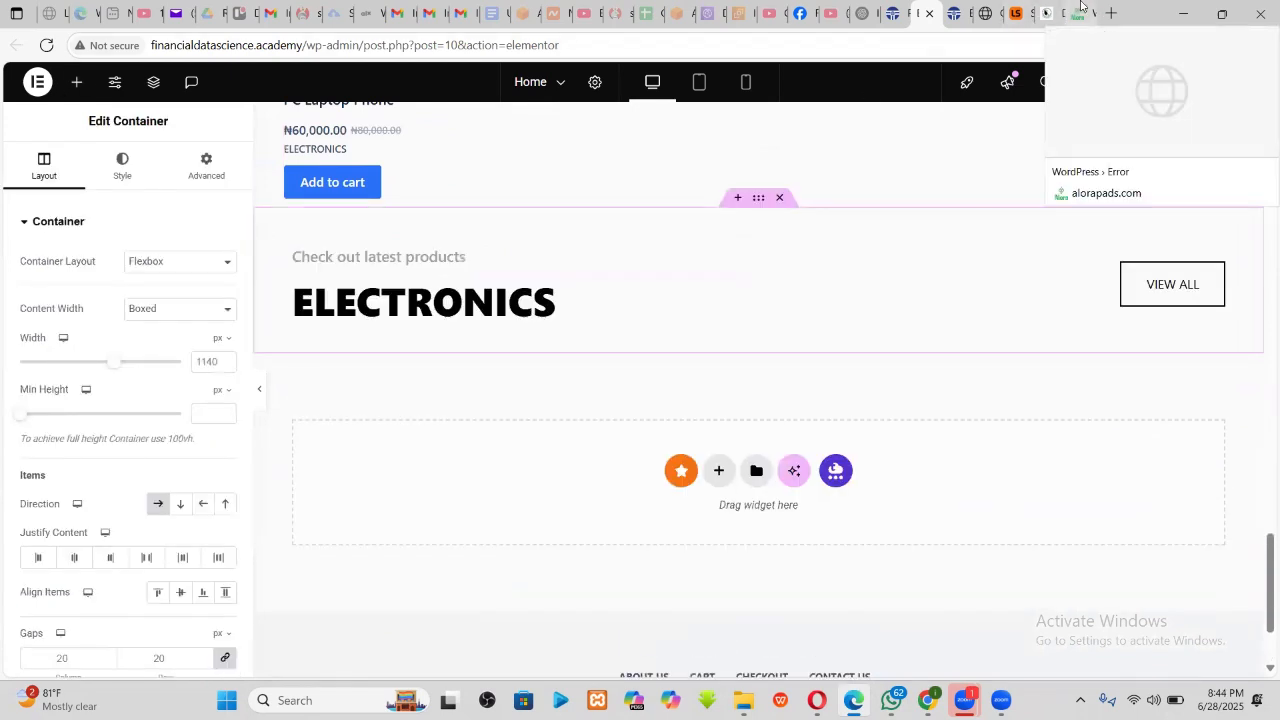
- Open blackish.ng in a new browser tab, reload it and look through its homepage for missing content
{"action": "left_click", "coordinate": [1110, 13]}
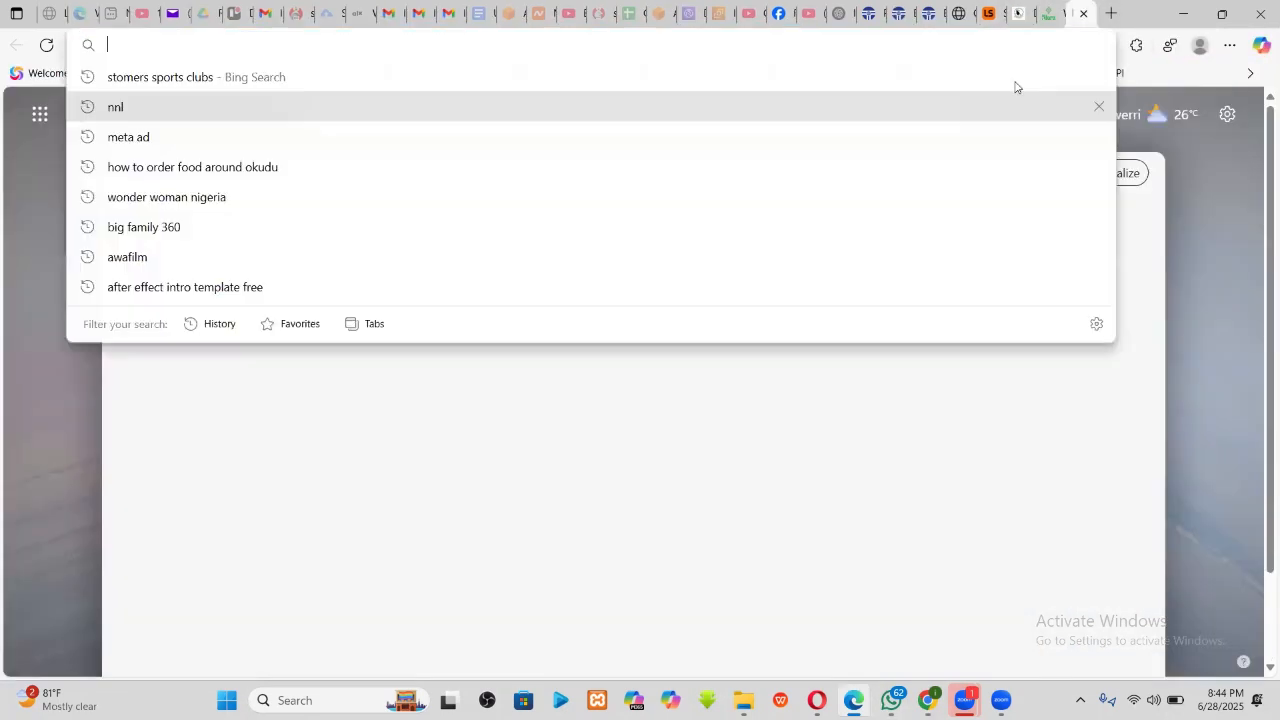
{"action": "type", "text": "bl"}
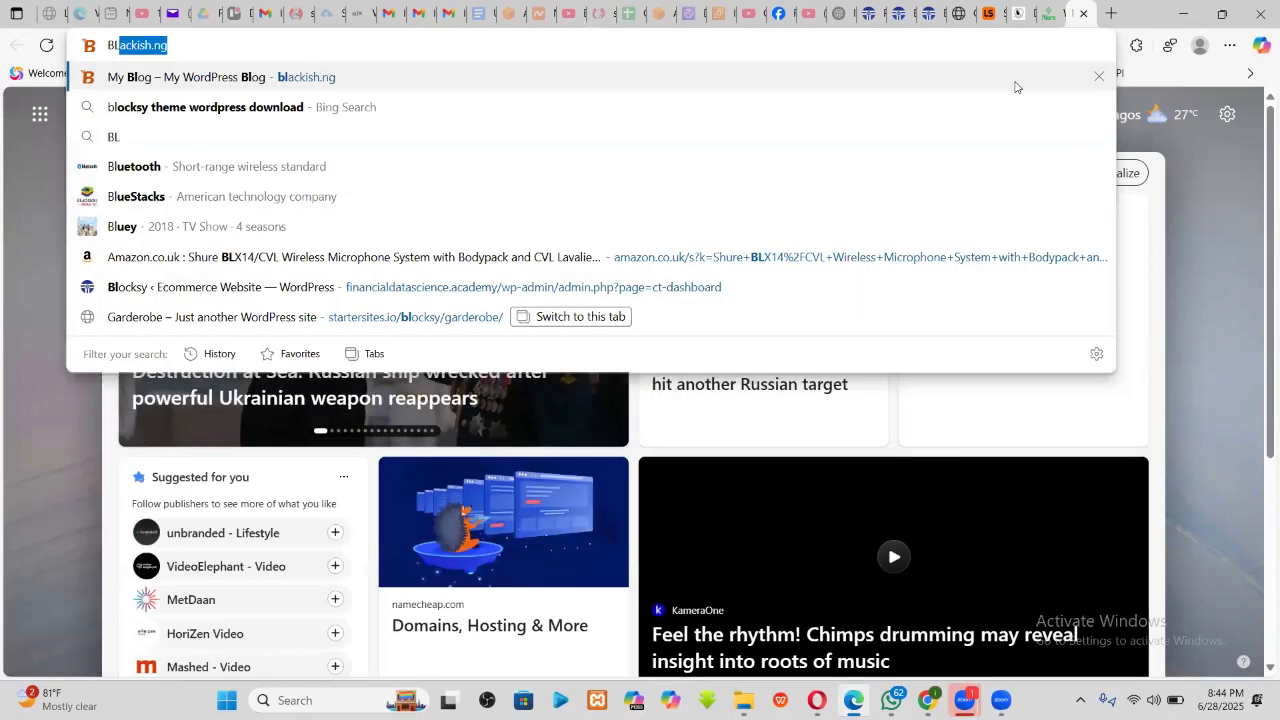
{"action": "key", "text": "Return"}
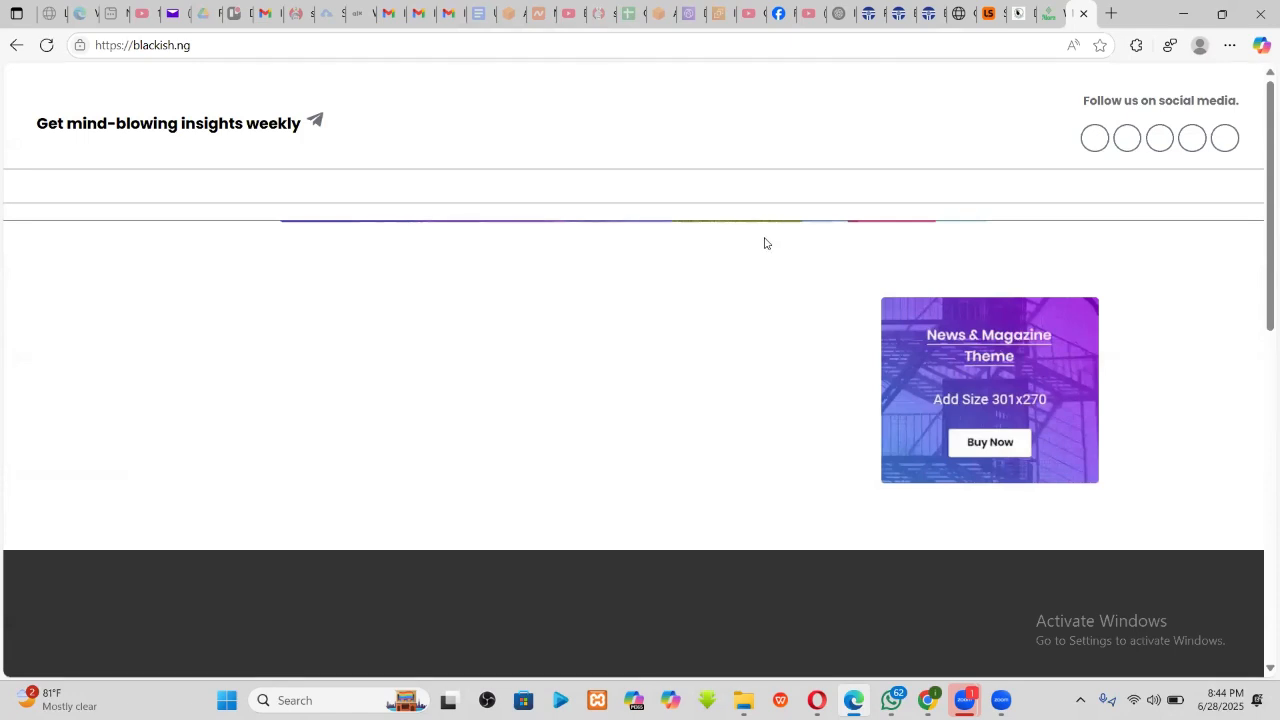
{"action": "left_click", "coordinate": [47, 45]}
{"action": "scroll", "coordinate": [1013, 204], "scroll_direction": "down", "scroll_amount": 10}
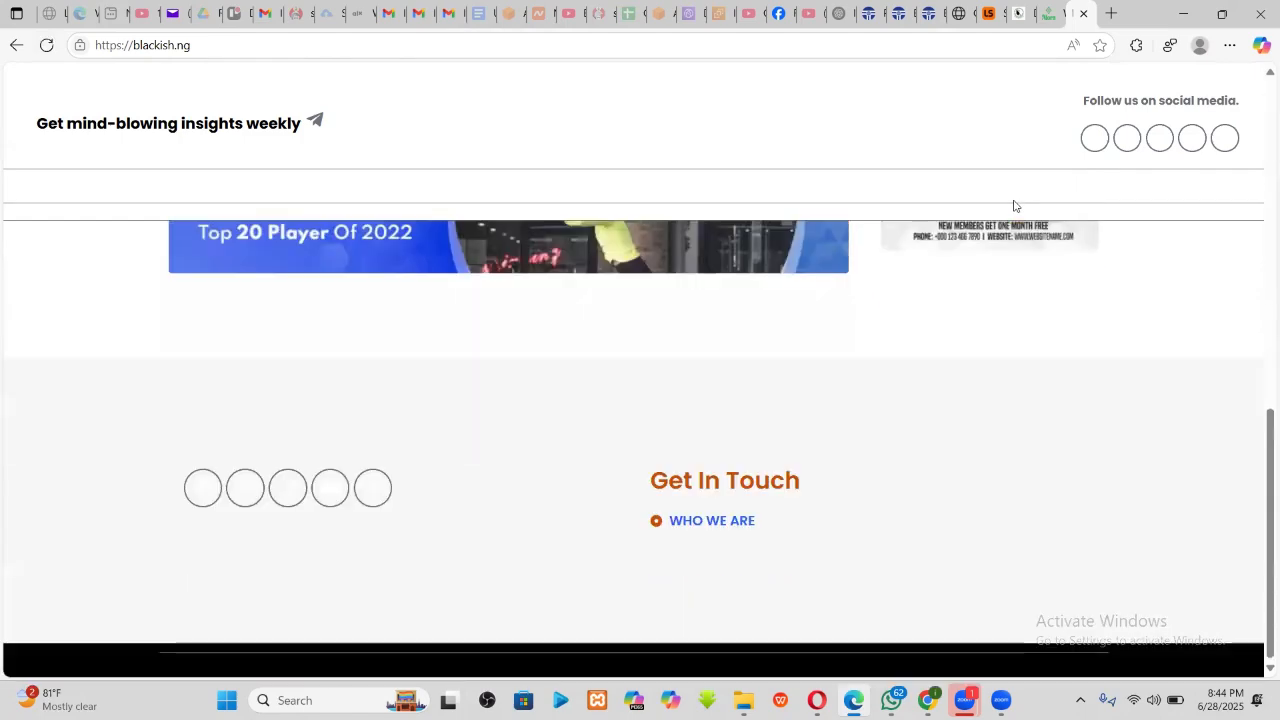
{"action": "scroll", "coordinate": [1010, 206], "scroll_direction": "up", "scroll_amount": 3}
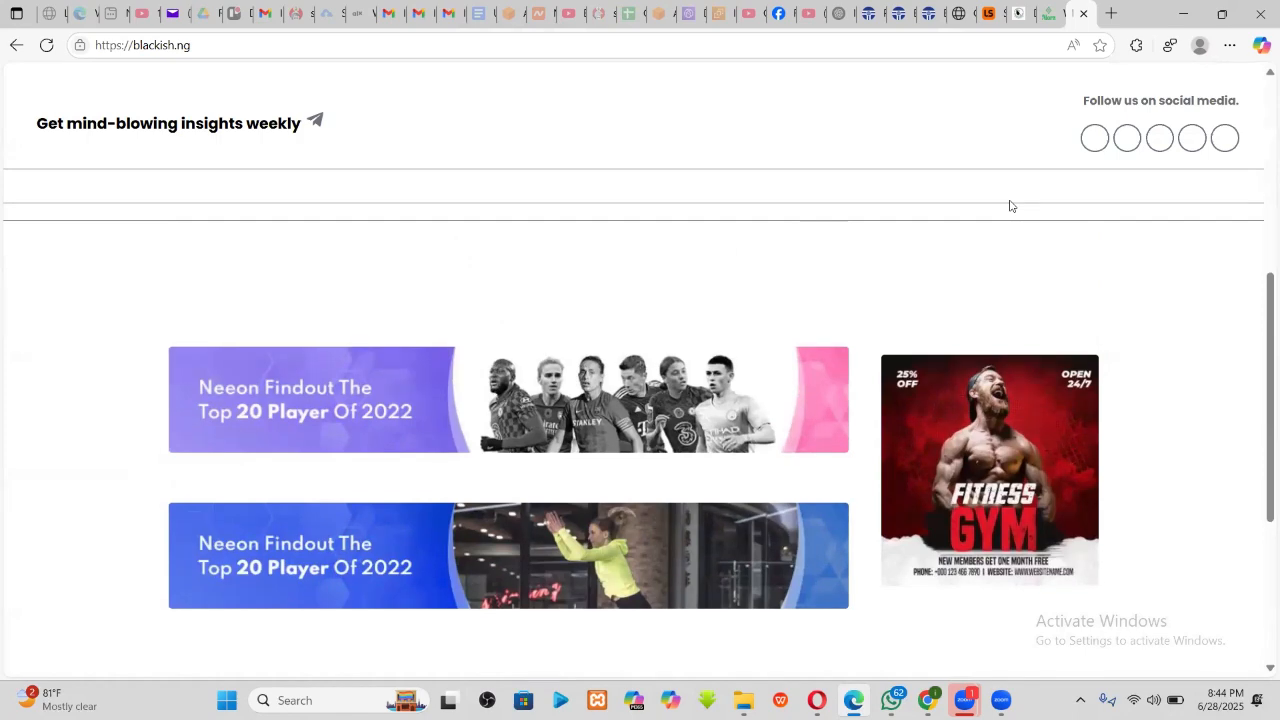
{"action": "scroll", "coordinate": [1008, 203], "scroll_direction": "up", "scroll_amount": 5}
- Copy the blackish.ng address, switch to Opera and load the same site there
{"action": "left_click", "coordinate": [222, 40]}
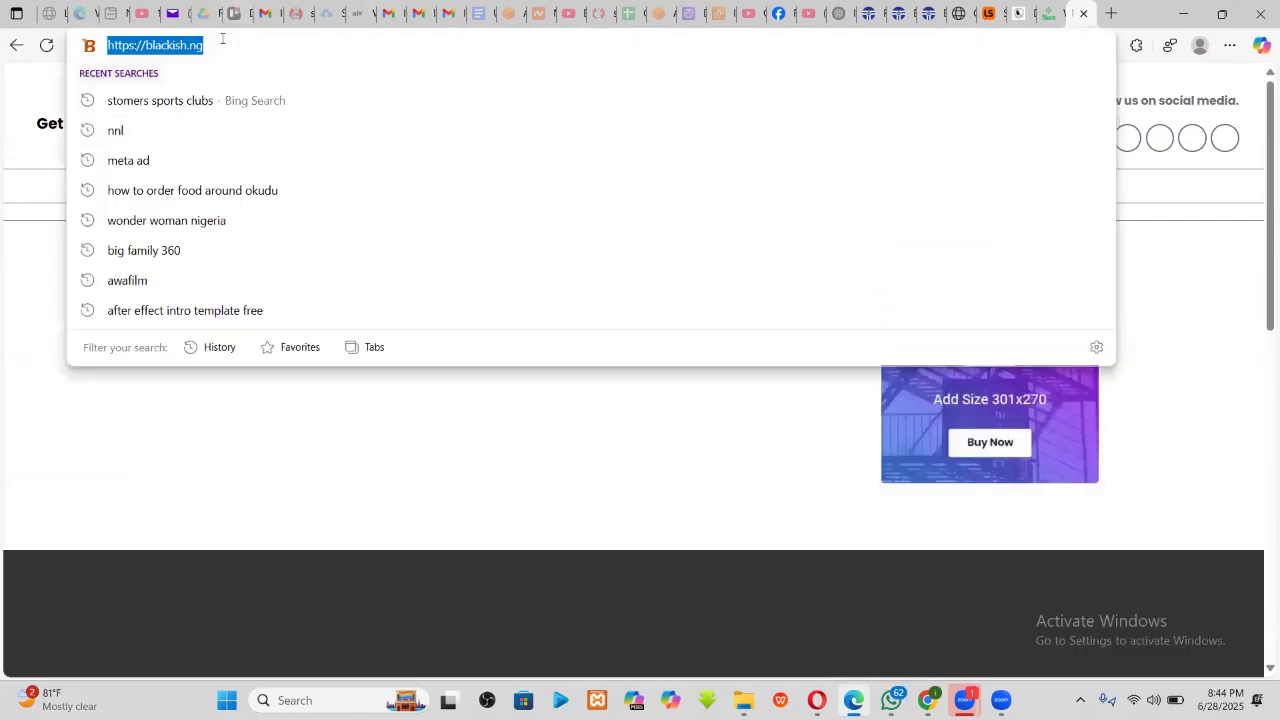
{"action": "left_click", "coordinate": [469, 420]}
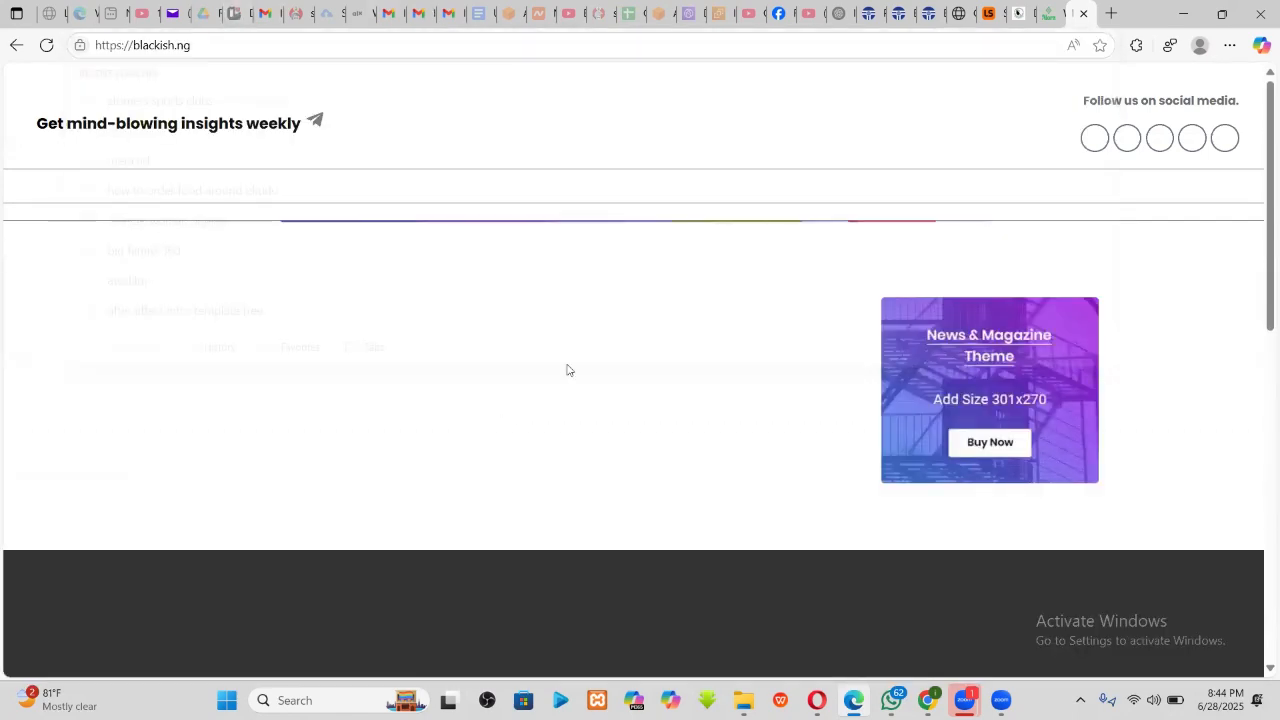
{"action": "scroll", "coordinate": [682, 338], "scroll_direction": "down", "scroll_amount": 5}
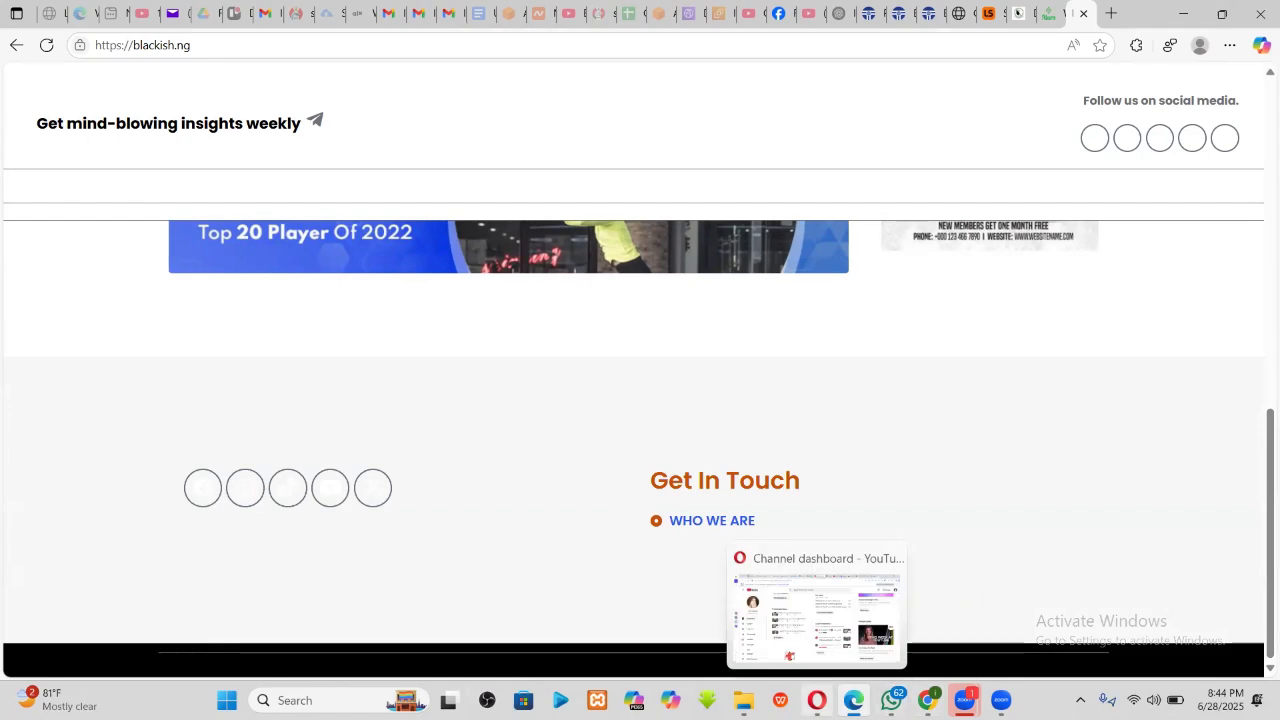
{"action": "mouse_move", "coordinate": [928, 700]}
{"action": "left_click", "coordinate": [817, 700]}
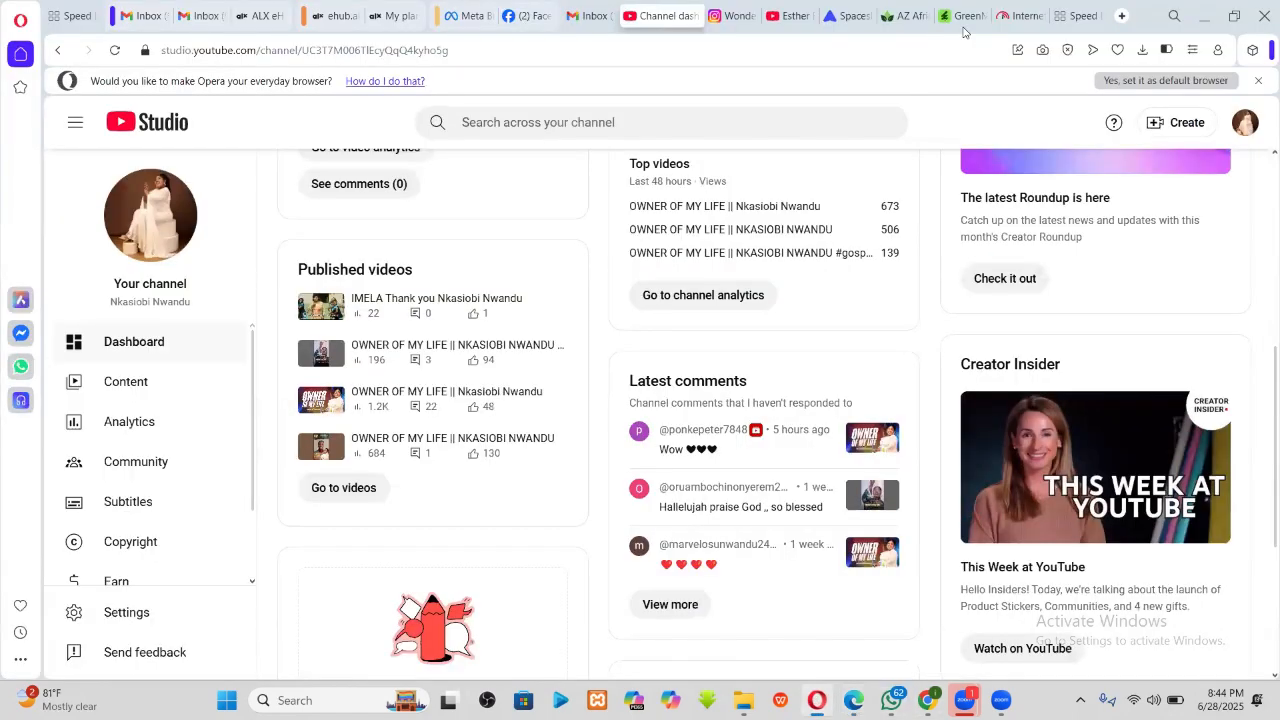
{"action": "left_click", "coordinate": [1066, 11]}
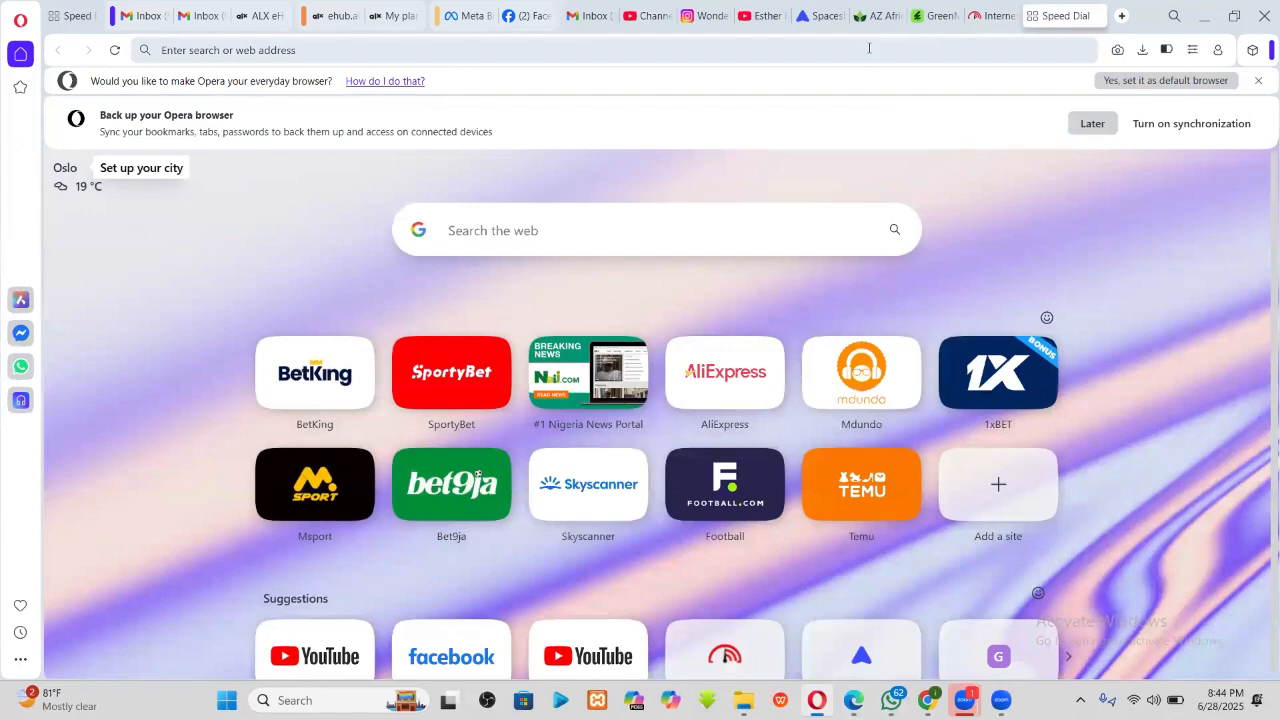
{"action": "left_click", "coordinate": [869, 48]}
{"action": "key", "text": "ctrl+v"}
{"action": "key", "text": "Return"}
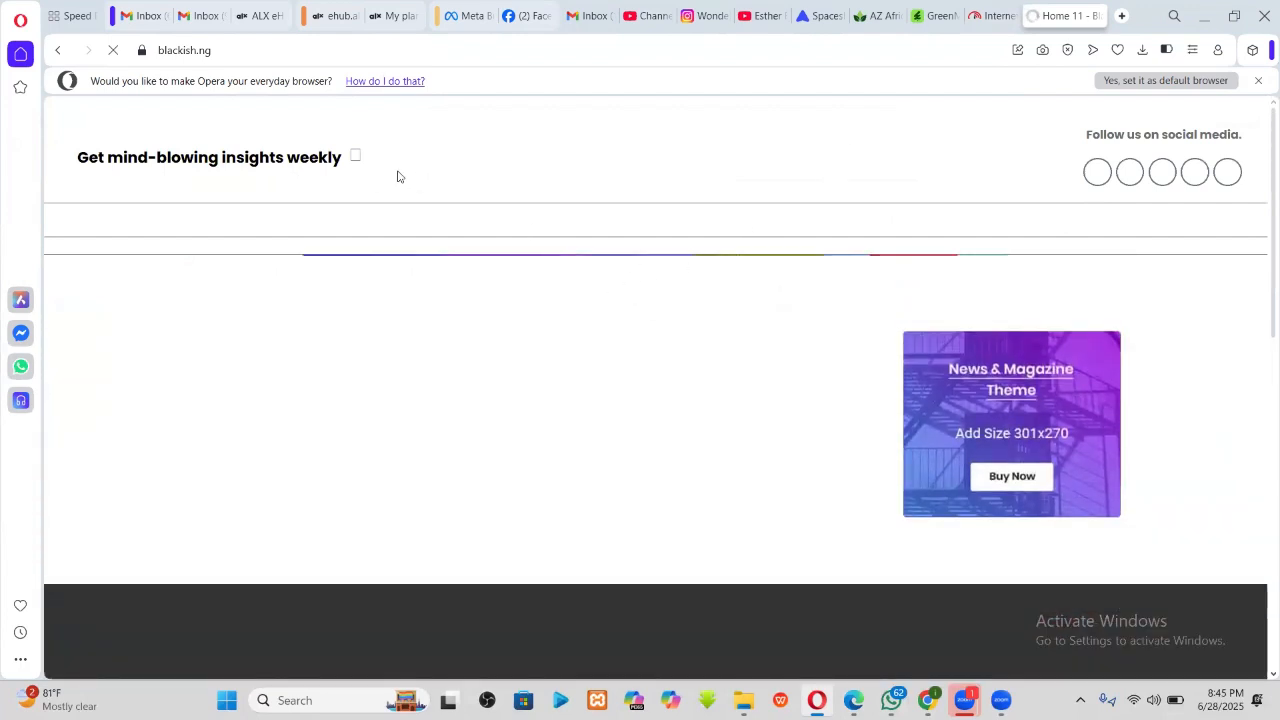
- Try to open the site's WordPress admin page at blackish.ng/WP-ADMIN
{"action": "left_click", "coordinate": [317, 48]}
{"action": "left_click", "coordinate": [317, 48]}
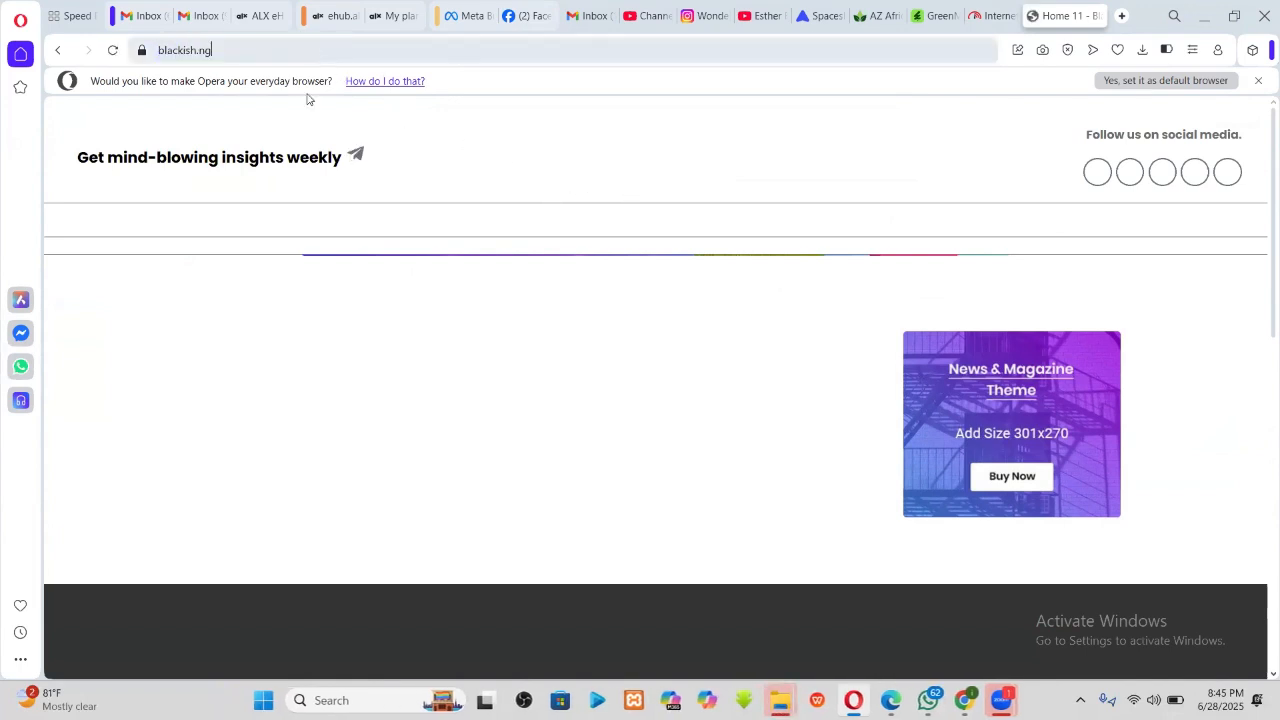
{"action": "type", "text": "/"}
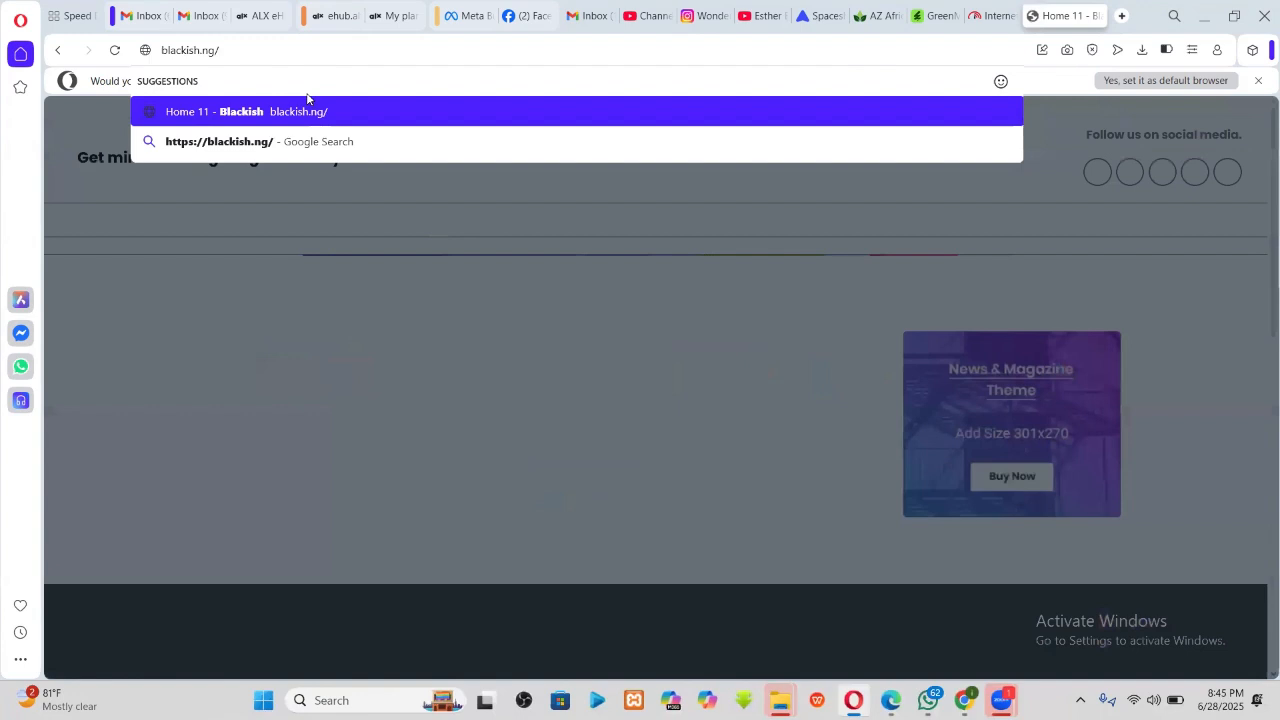
{"action": "type", "text": "WP-"}
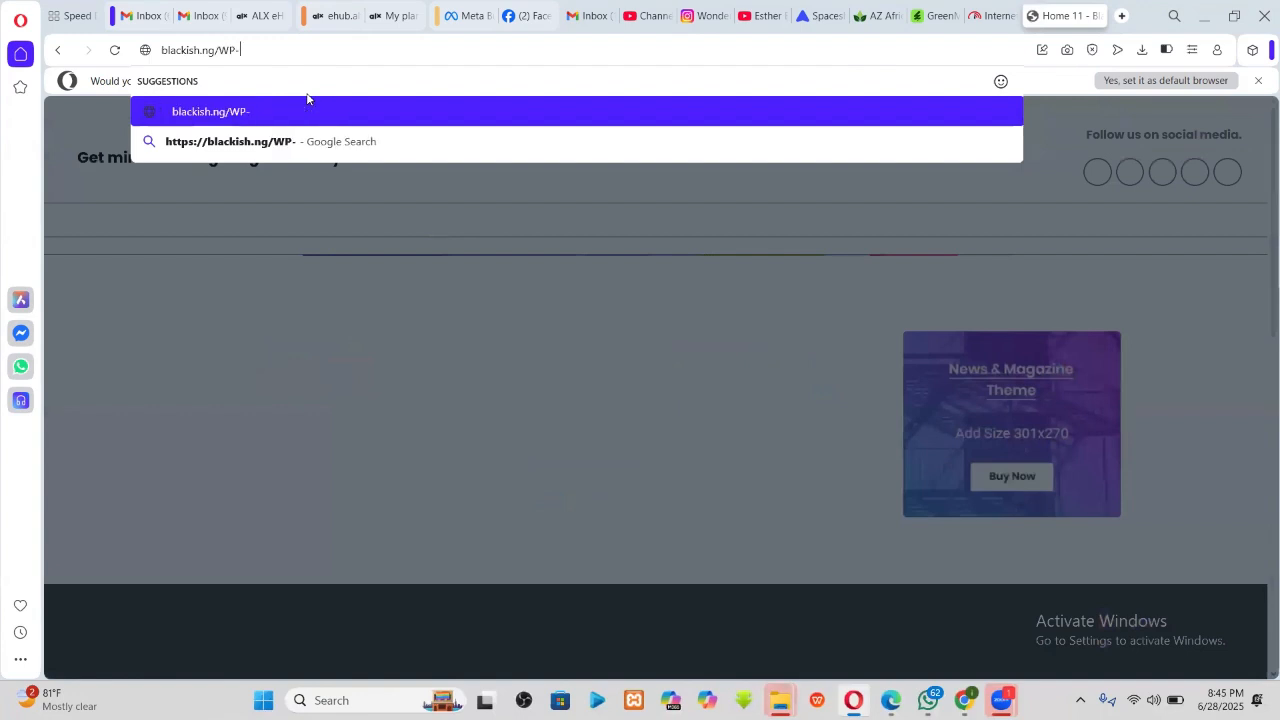
{"action": "type", "text": "ADMIN"}
{"action": "key", "text": "Return"}
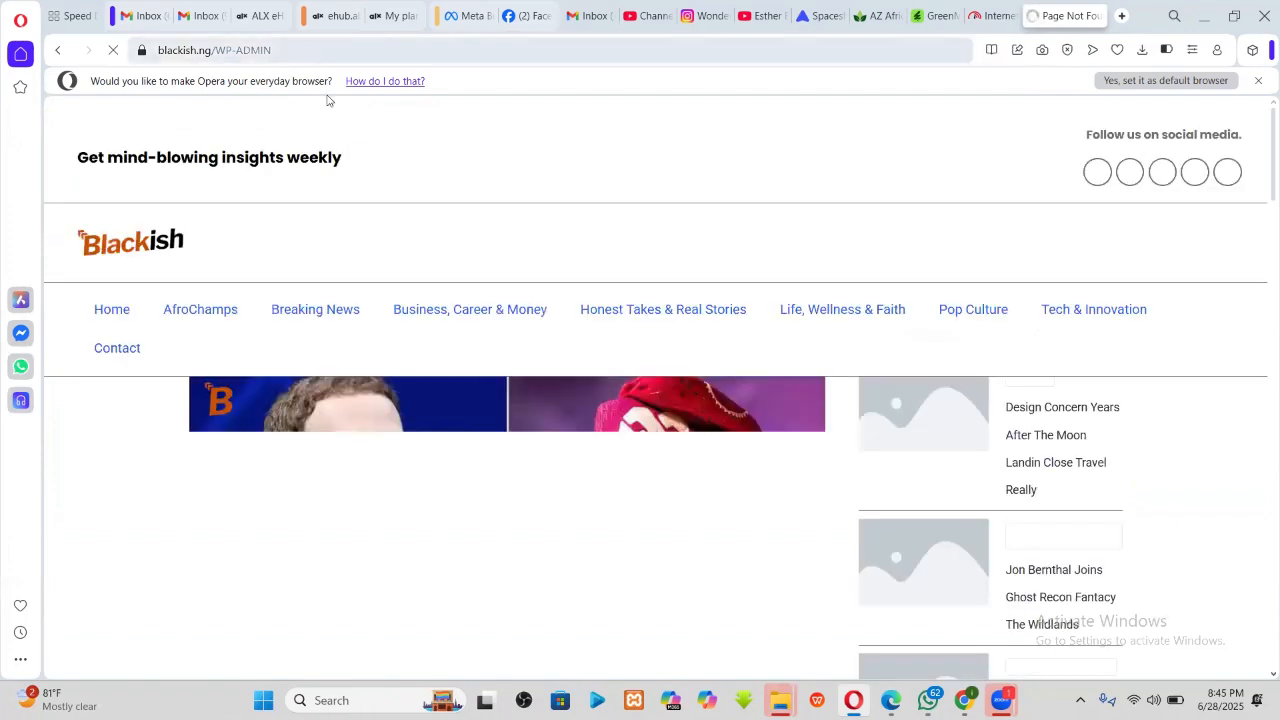
- Look through the page loaded at blackish.ng/WP-ADMIN and open its page source
{"action": "scroll", "coordinate": [569, 402], "scroll_direction": "down", "scroll_amount": 1}
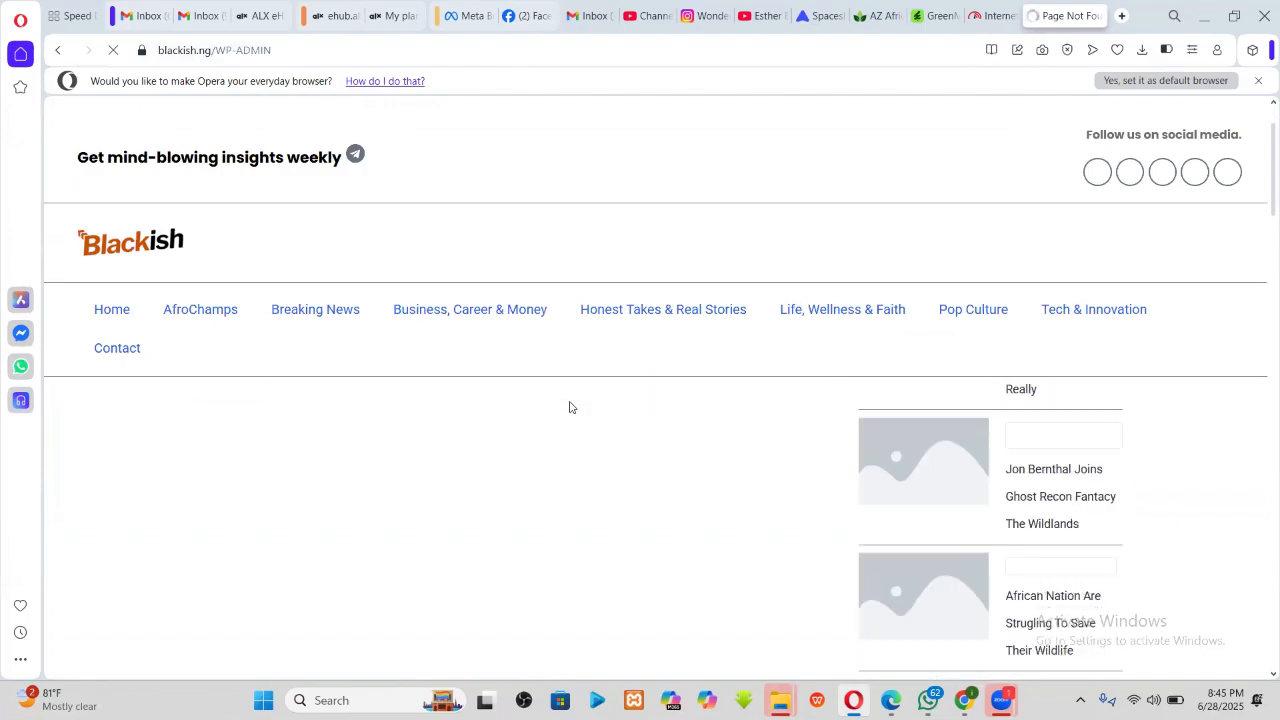
{"action": "scroll", "coordinate": [569, 404], "scroll_direction": "down", "scroll_amount": 10}
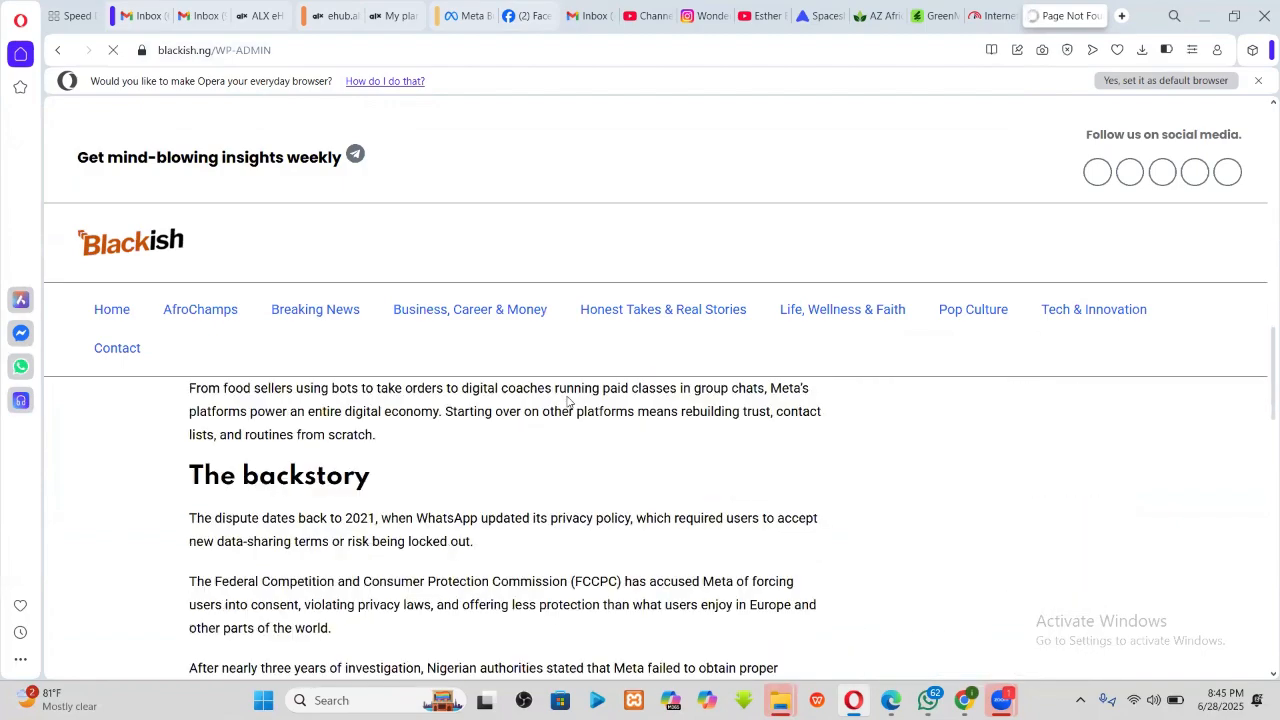
{"action": "scroll", "coordinate": [568, 400], "scroll_direction": "down", "scroll_amount": 15}
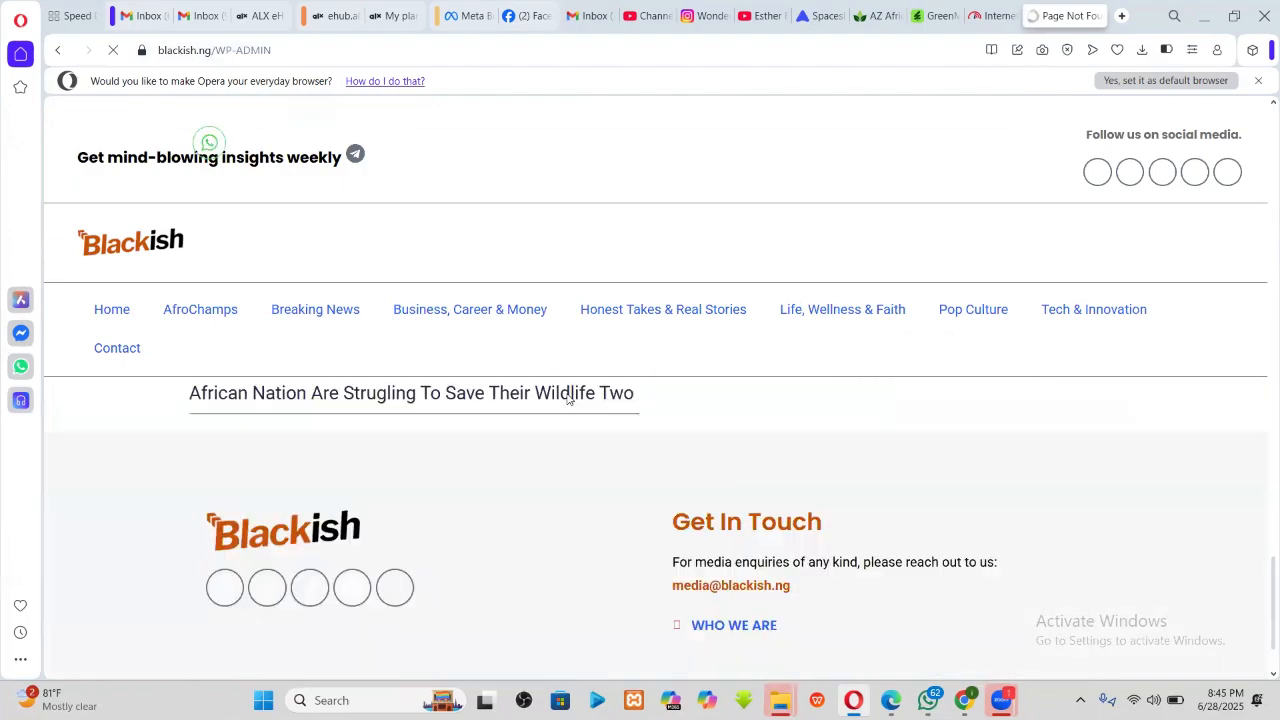
{"action": "scroll", "coordinate": [566, 400], "scroll_direction": "down", "scroll_amount": 1}
{"action": "scroll", "coordinate": [555, 385], "scroll_direction": "up", "scroll_amount": 5}
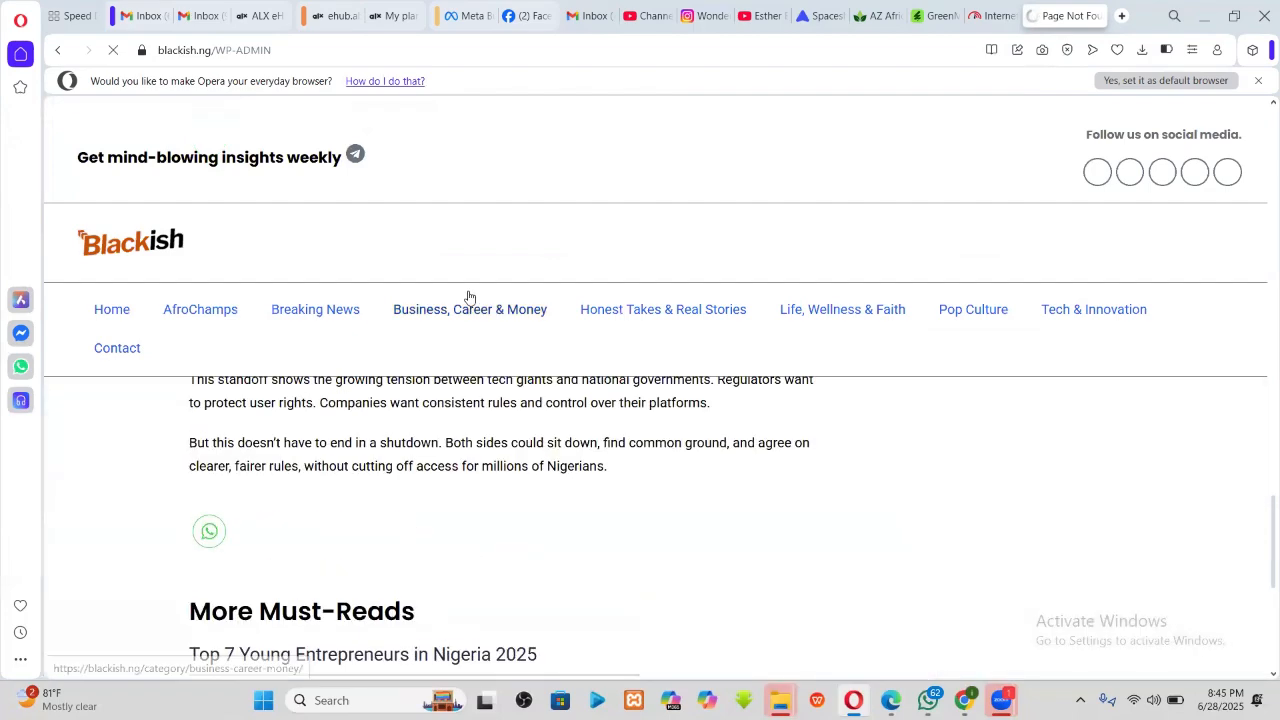
{"action": "scroll", "coordinate": [469, 297], "scroll_direction": "up", "scroll_amount": 15}
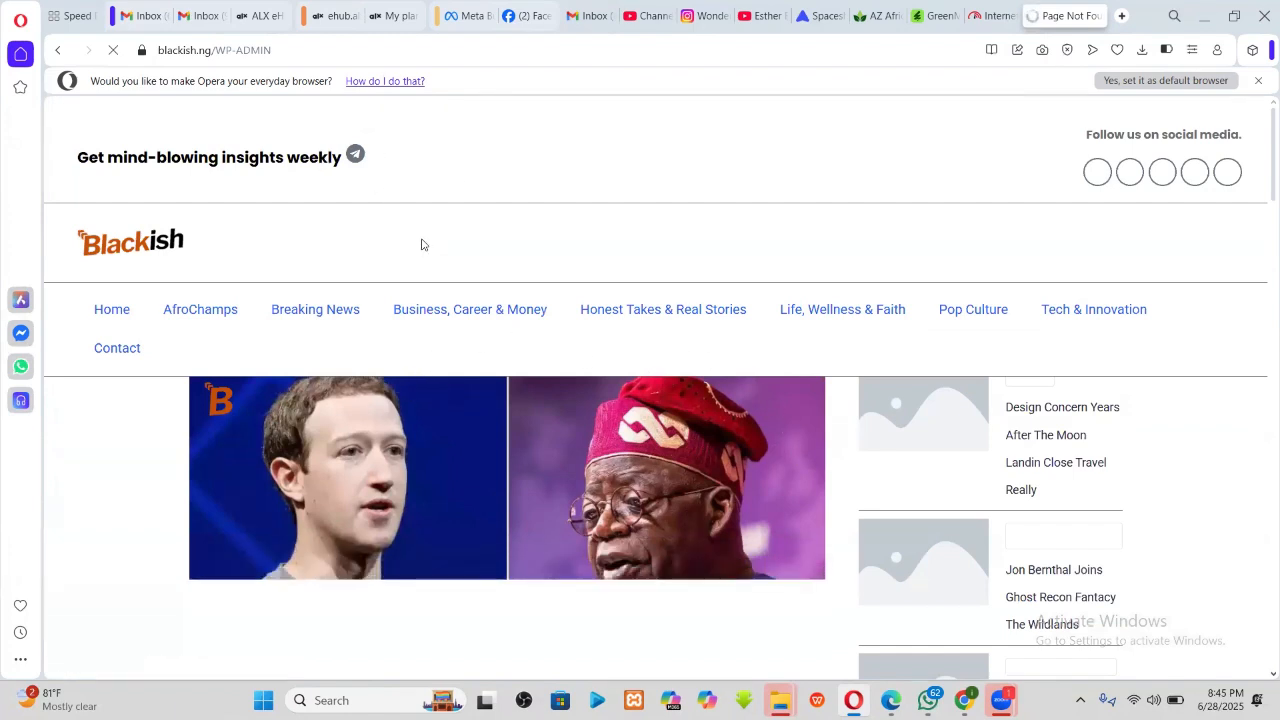
{"action": "right_click", "coordinate": [424, 242]}
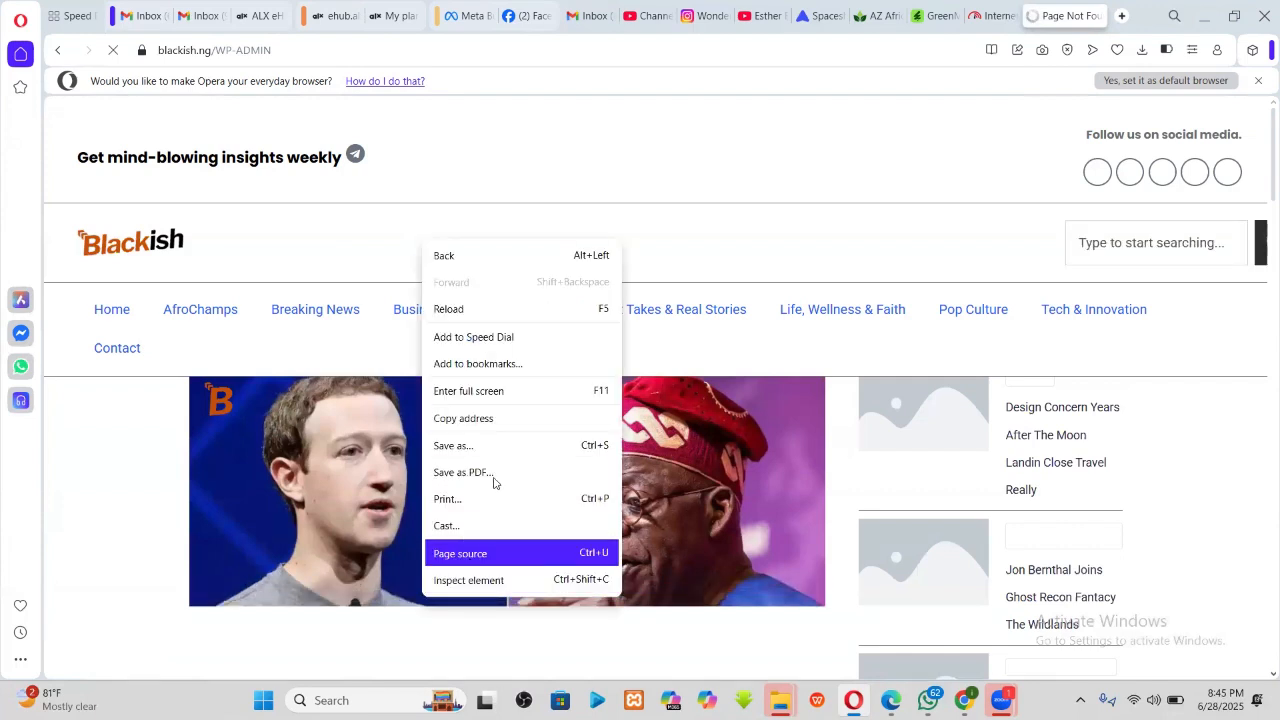
{"action": "left_click", "coordinate": [470, 555]}
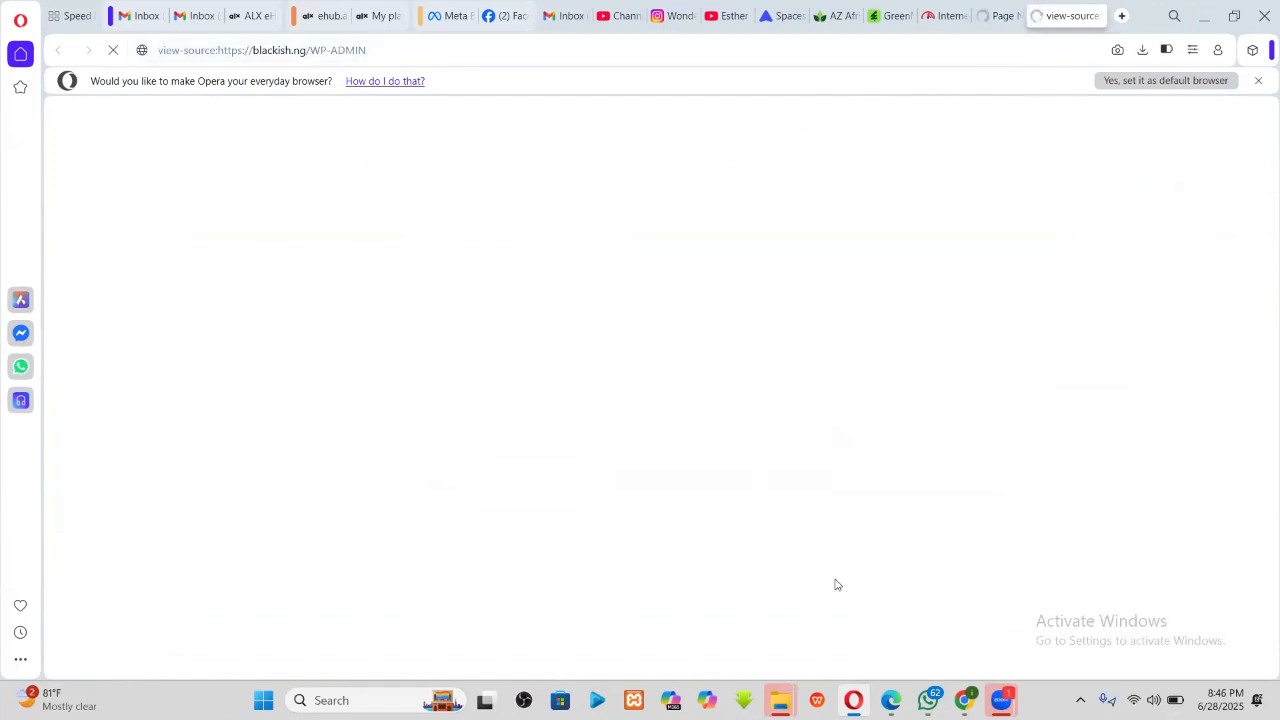
- Switch to Edge and load the alorapads.com homepage in place of its wp-login.php page
{"action": "left_click", "coordinate": [928, 700]}
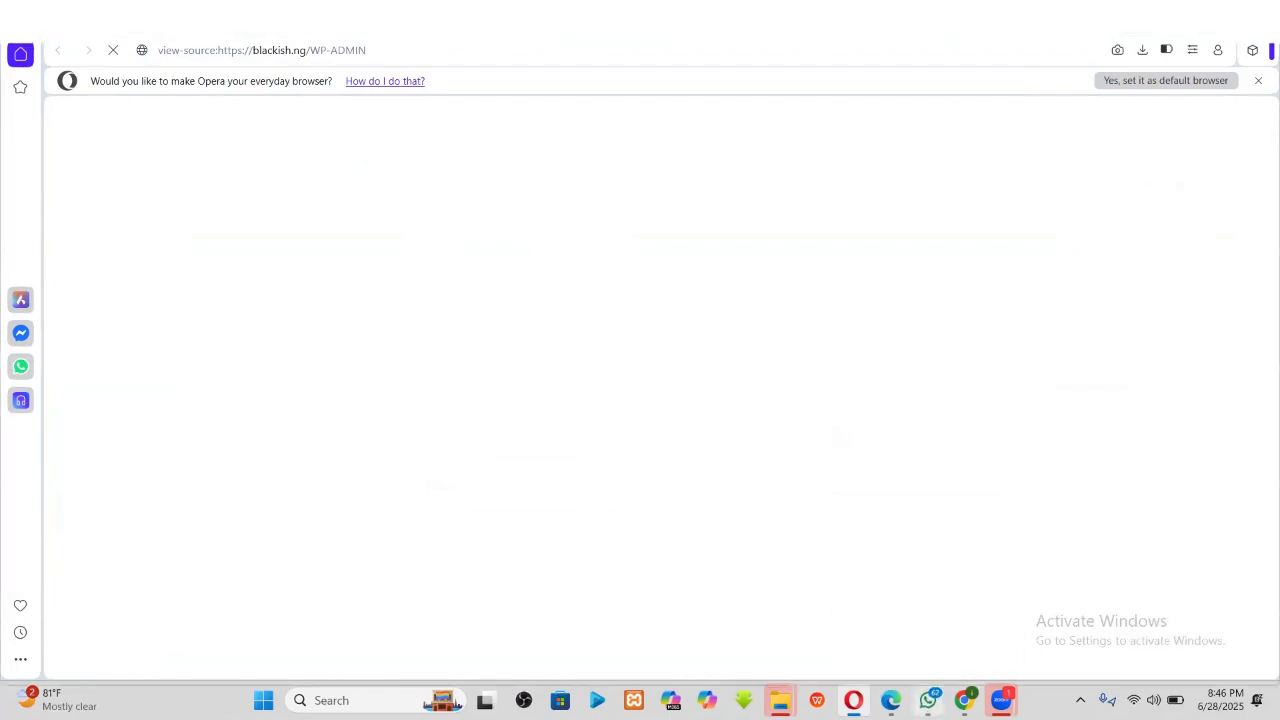
{"action": "left_click", "coordinate": [928, 700]}
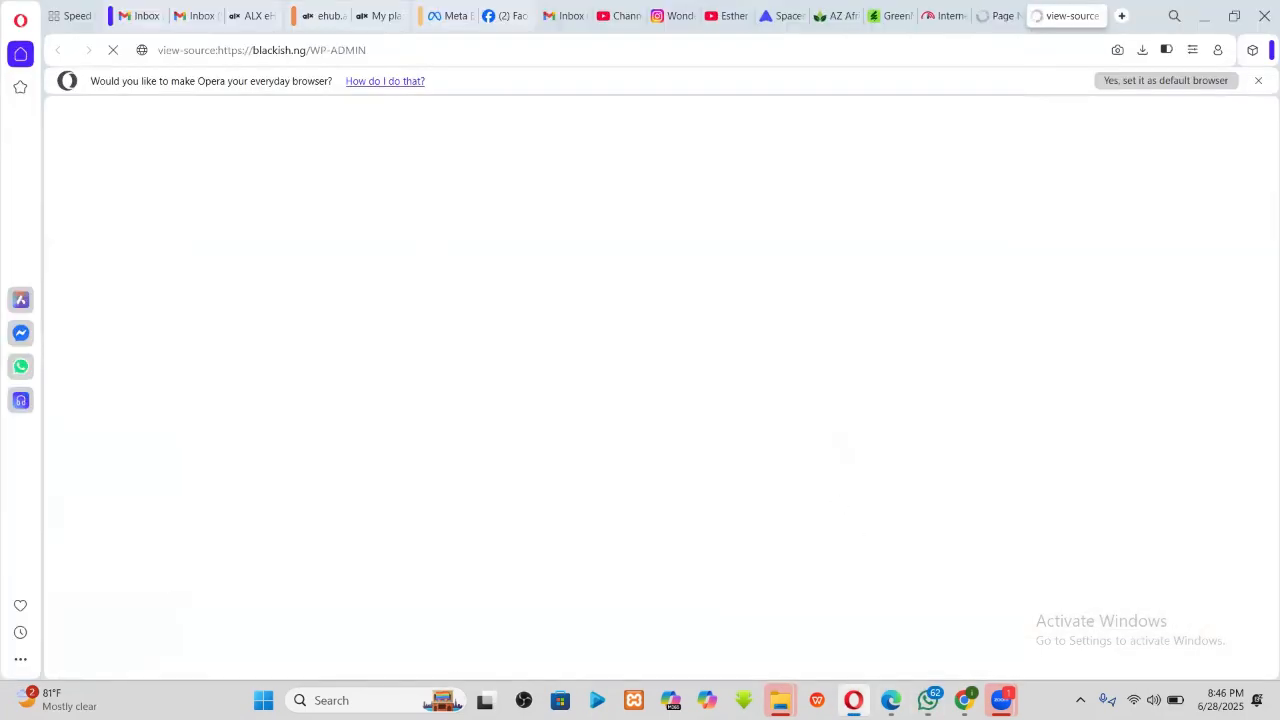
{"action": "left_click", "coordinate": [890, 700]}
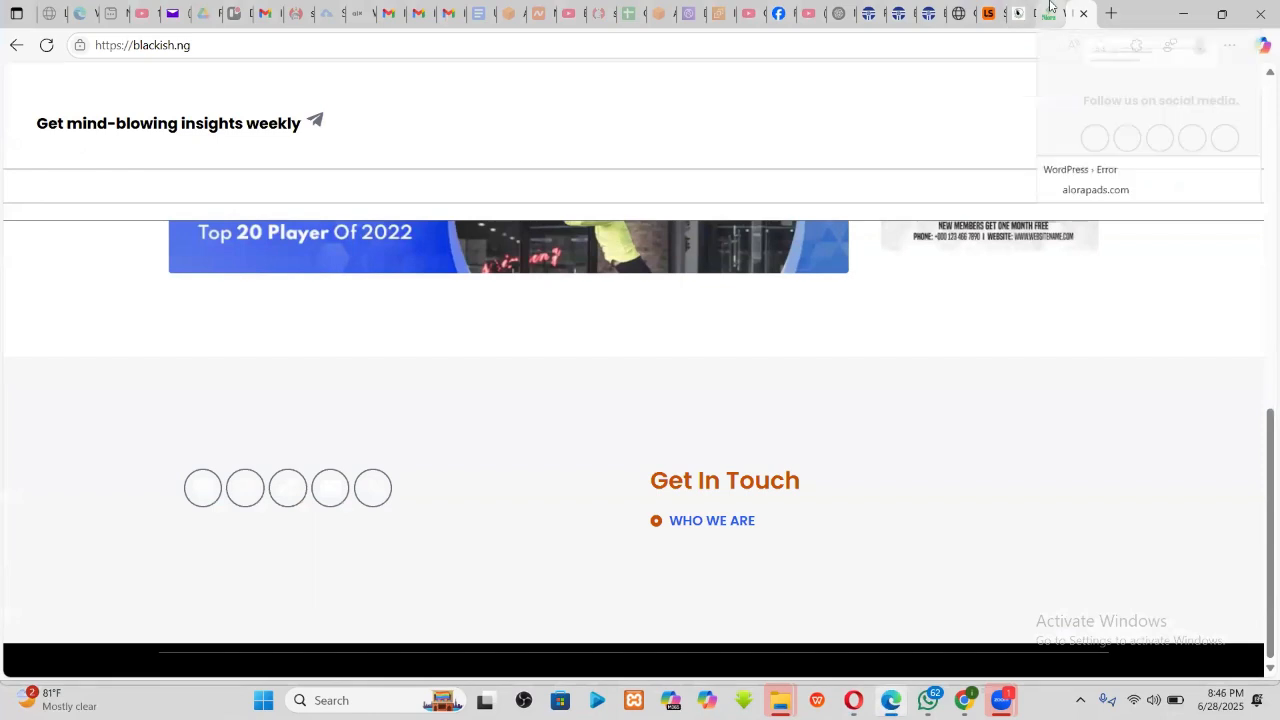
{"action": "left_click", "coordinate": [1050, 7]}
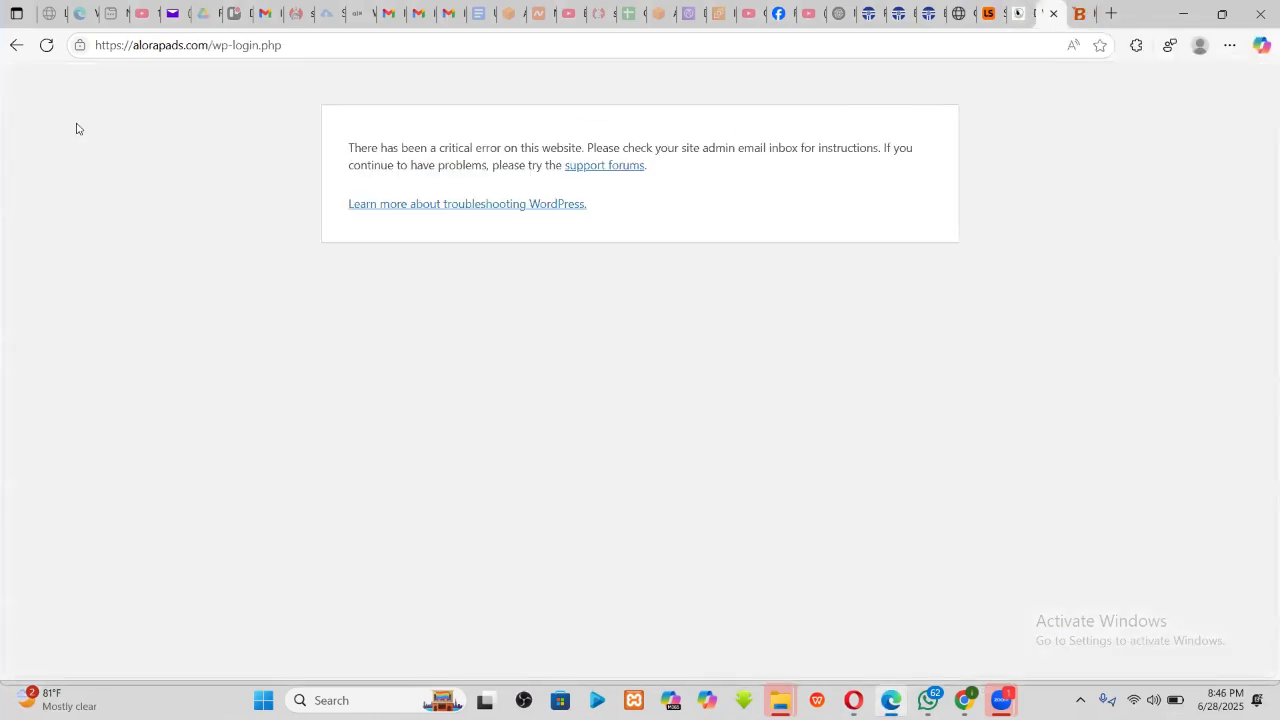
{"action": "left_click", "coordinate": [311, 46]}
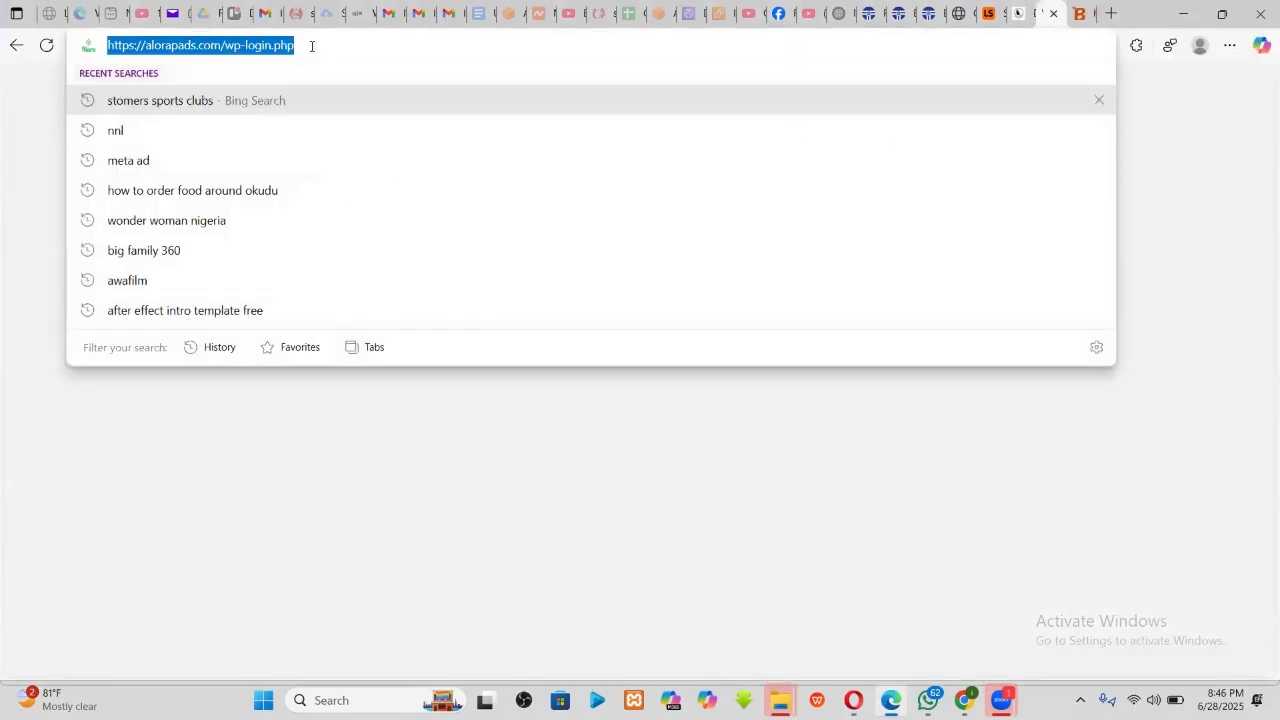
{"action": "left_click_drag", "start_coordinate": [314, 44], "coordinate": [222, 45]}
{"action": "key", "text": "BackSpace"}
{"action": "key", "text": "Return"}
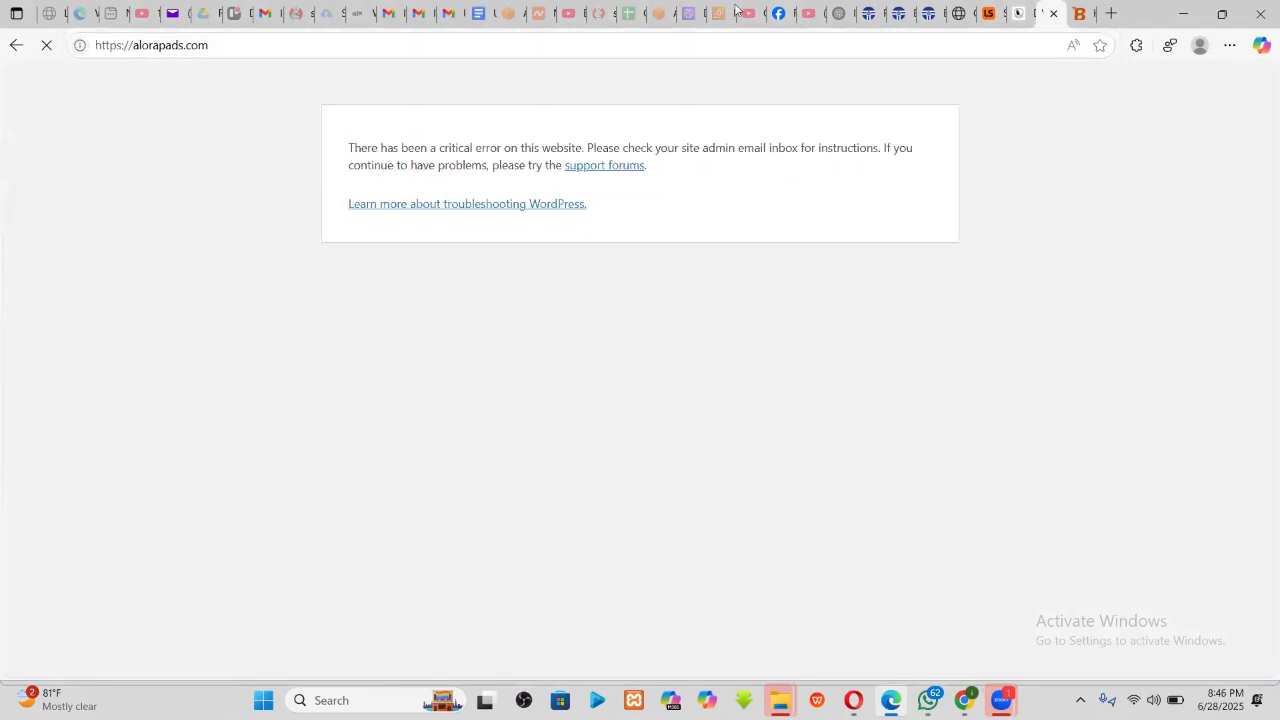
- Open the WordPress dashboard of the Alora Pads site from its homepage
{"action": "left_click", "coordinate": [1018, 10]}
{"action": "left_click", "coordinate": [1058, 8]}
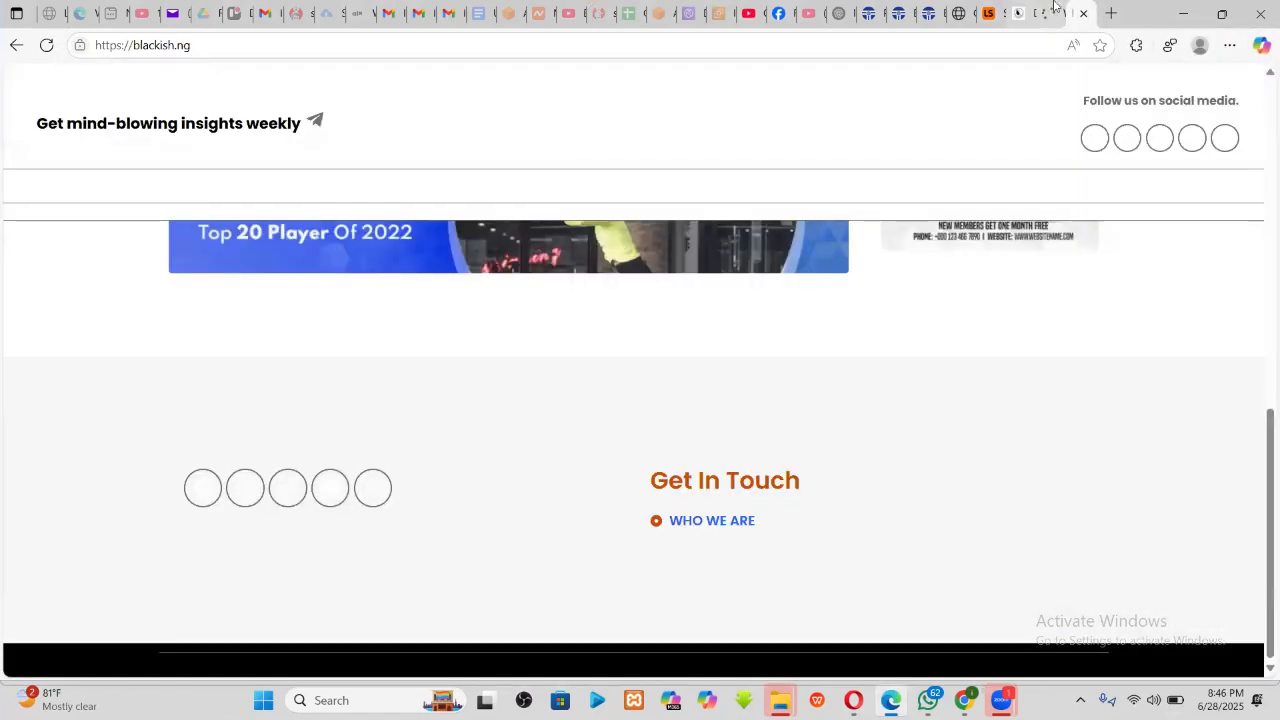
{"action": "left_click", "coordinate": [1020, 12]}
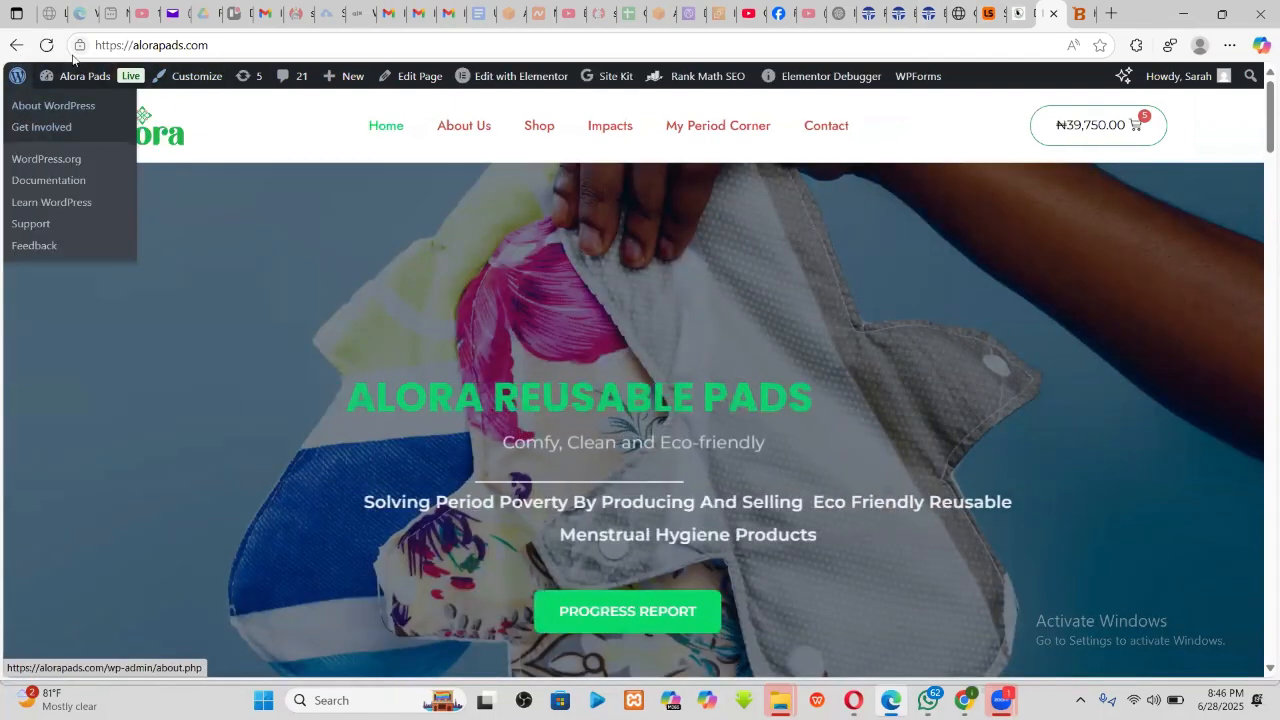
{"action": "mouse_move", "coordinate": [16, 80]}
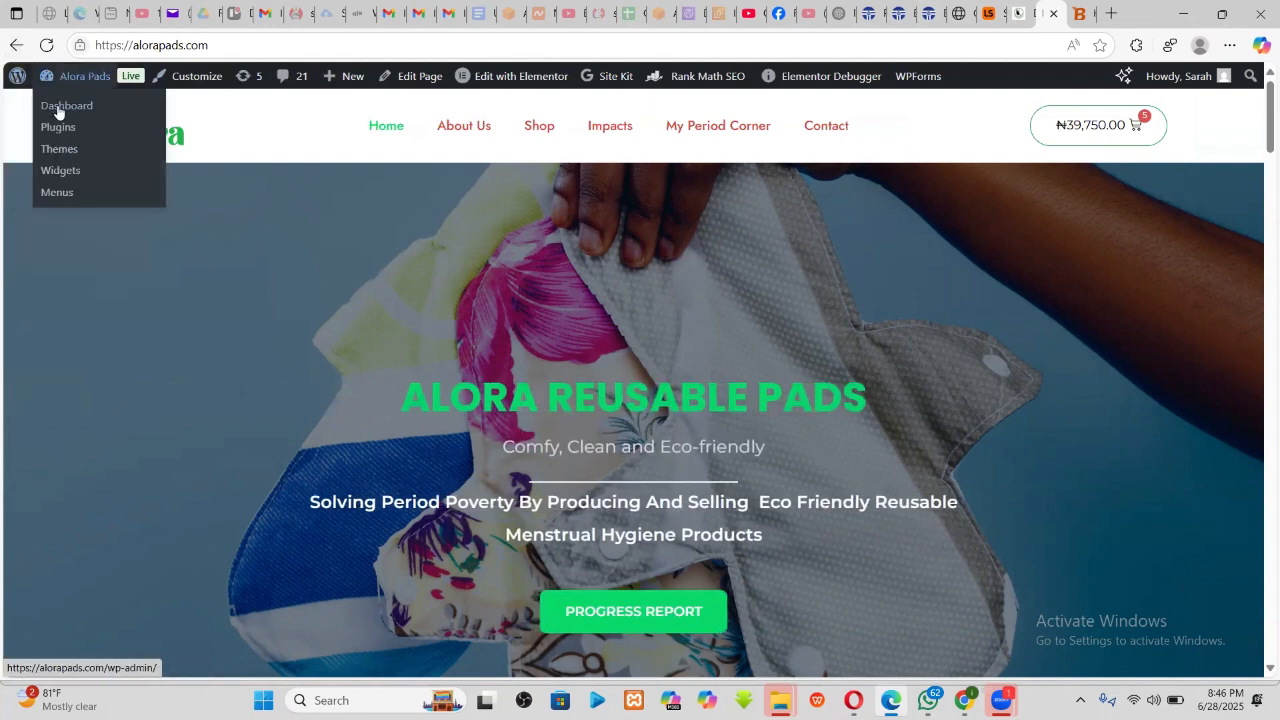
{"action": "left_click", "coordinate": [55, 105]}
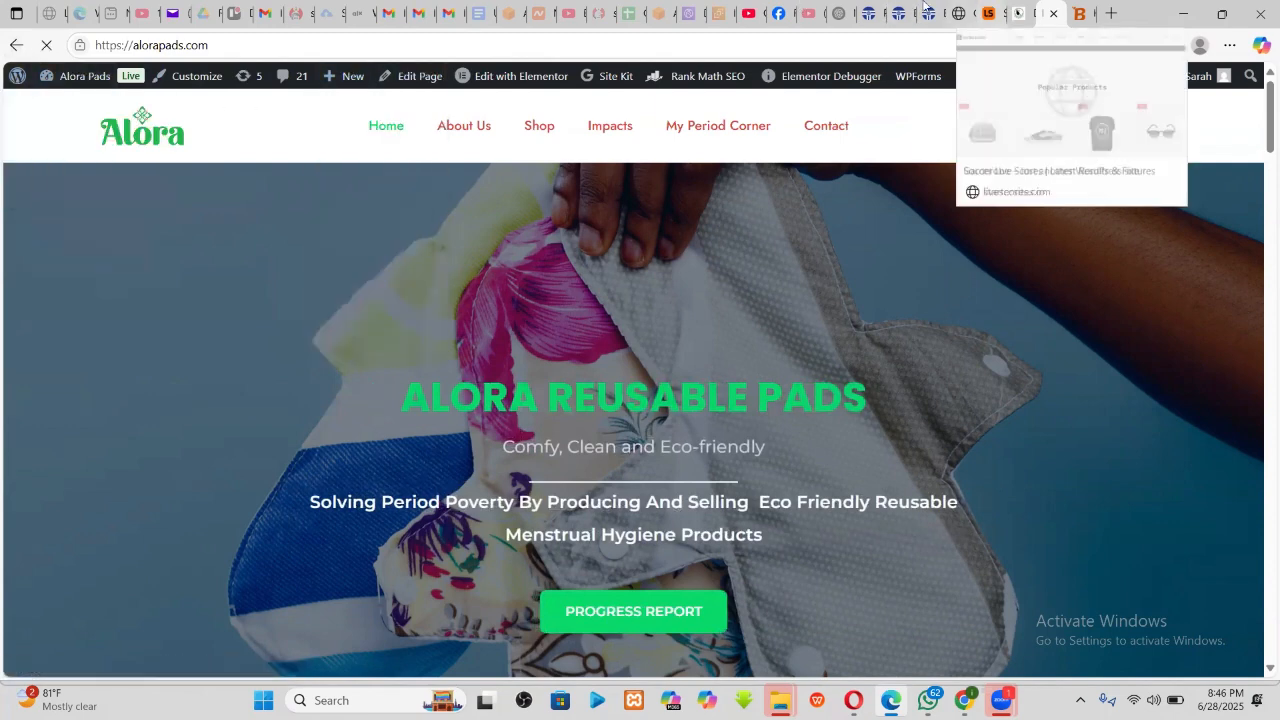
- Look through the Garderobe demo homepage from Popular Products to the Final Sale section as a layout reference
{"action": "left_click", "coordinate": [952, 13]}
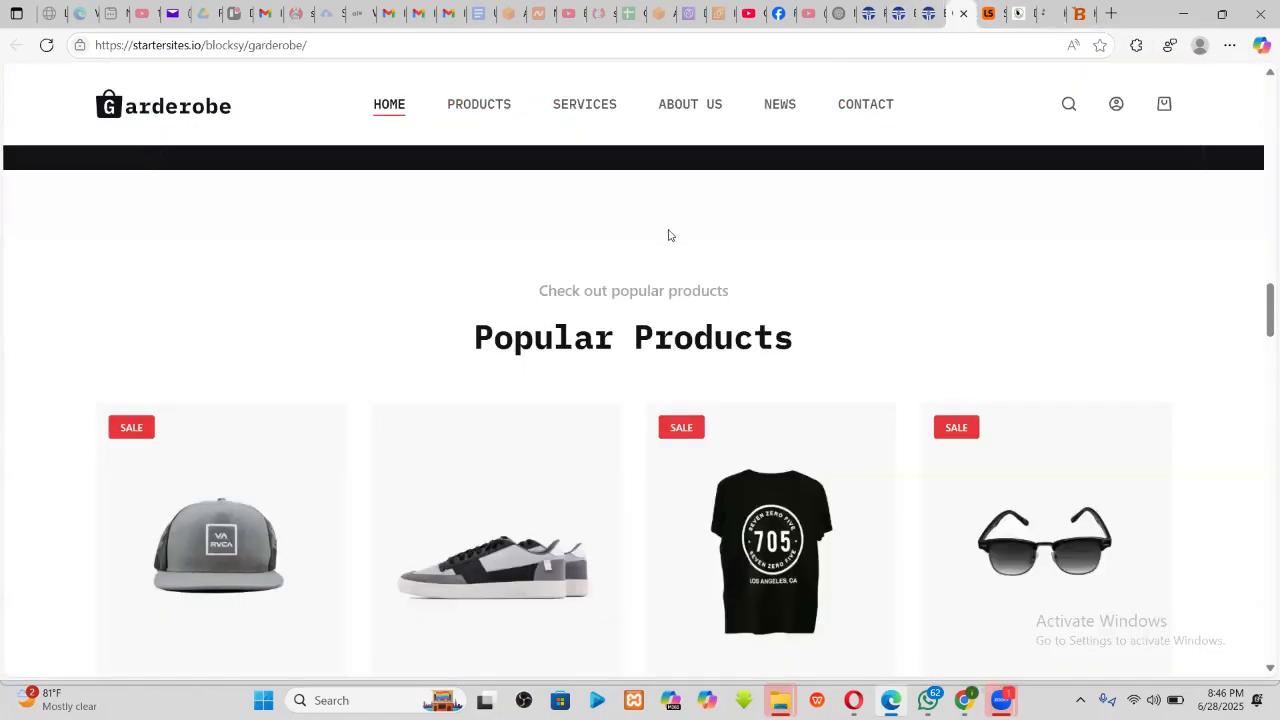
{"action": "left_click", "coordinate": [928, 10]}
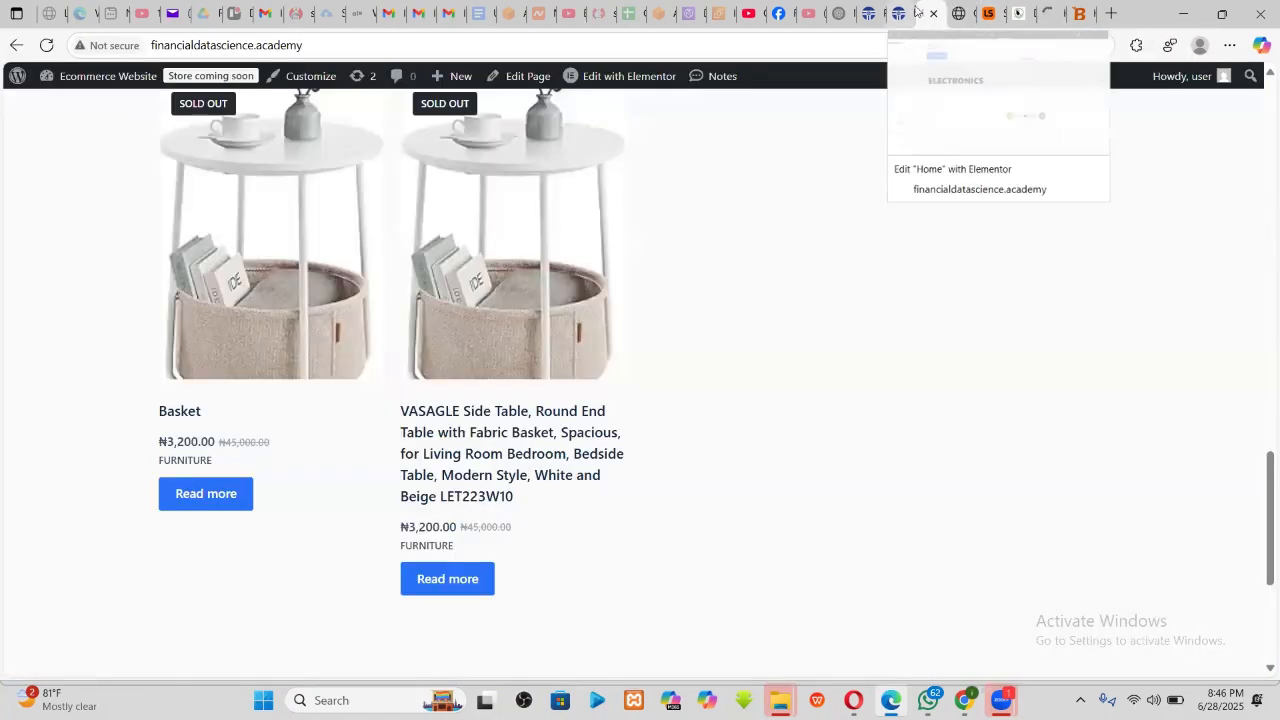
{"action": "left_click", "coordinate": [958, 12]}
{"action": "scroll", "coordinate": [657, 414], "scroll_direction": "down", "scroll_amount": 10}
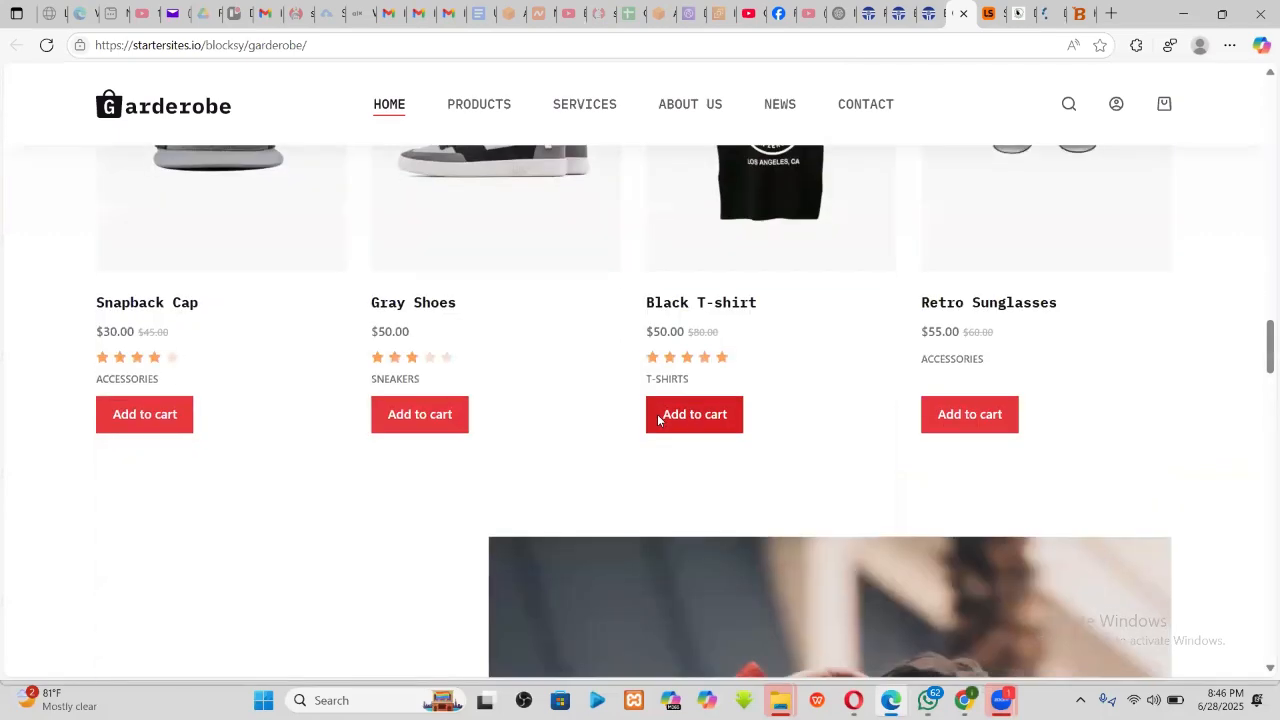
{"action": "scroll", "coordinate": [657, 420], "scroll_direction": "down", "scroll_amount": 20}
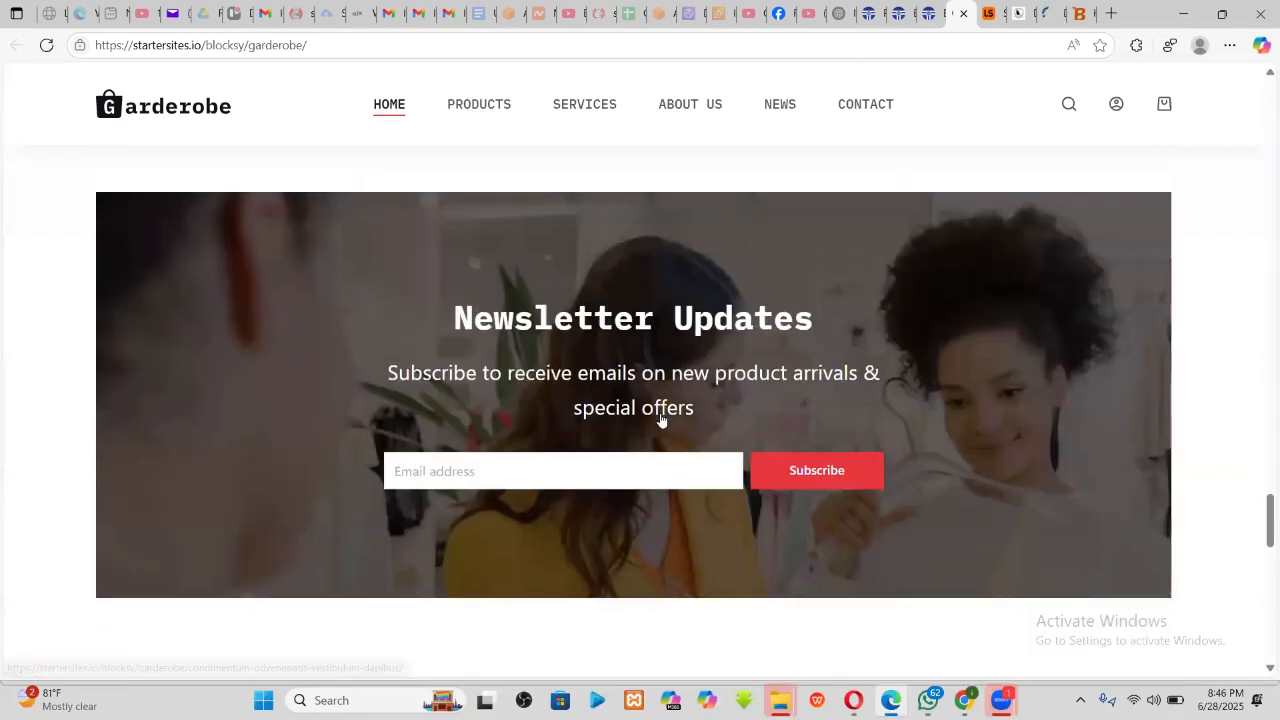
{"action": "scroll", "coordinate": [660, 419], "scroll_direction": "down", "scroll_amount": 4}
{"action": "scroll", "coordinate": [723, 349], "scroll_direction": "up", "scroll_amount": 3}
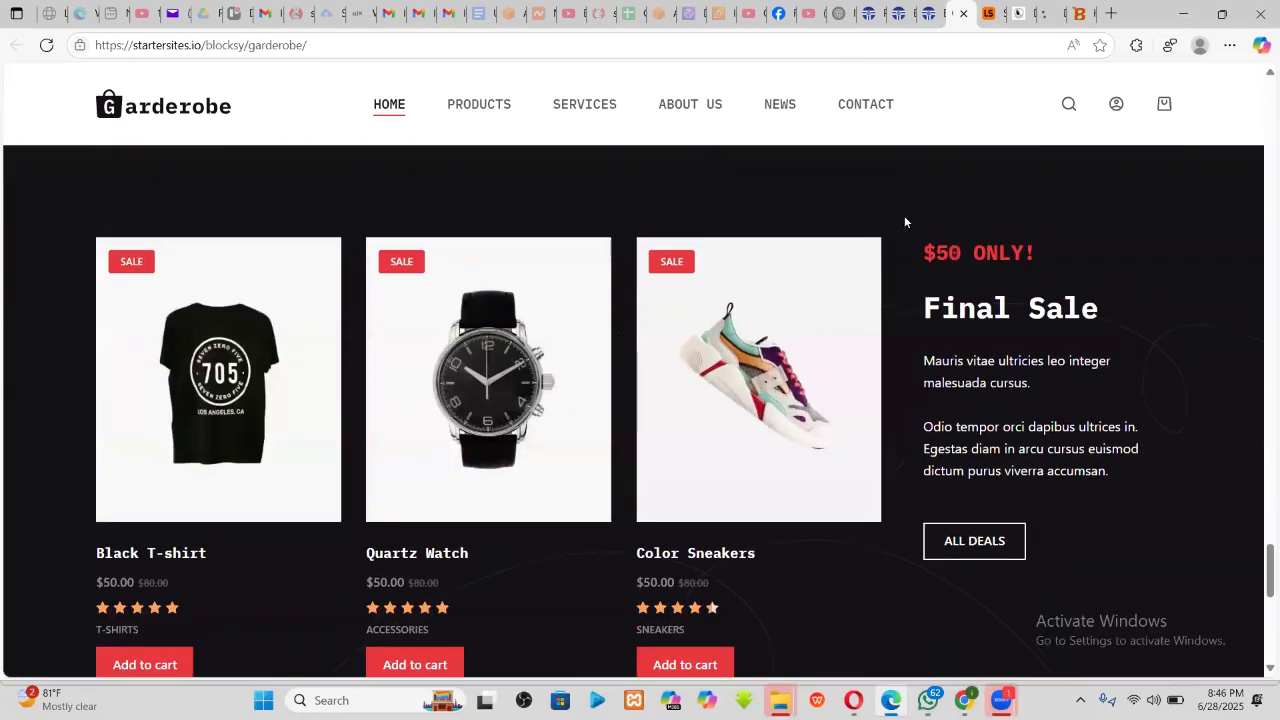
{"action": "scroll", "coordinate": [860, 250], "scroll_direction": "down", "scroll_amount": 1}
{"action": "scroll", "coordinate": [620, 310], "scroll_direction": "up", "scroll_amount": 1}
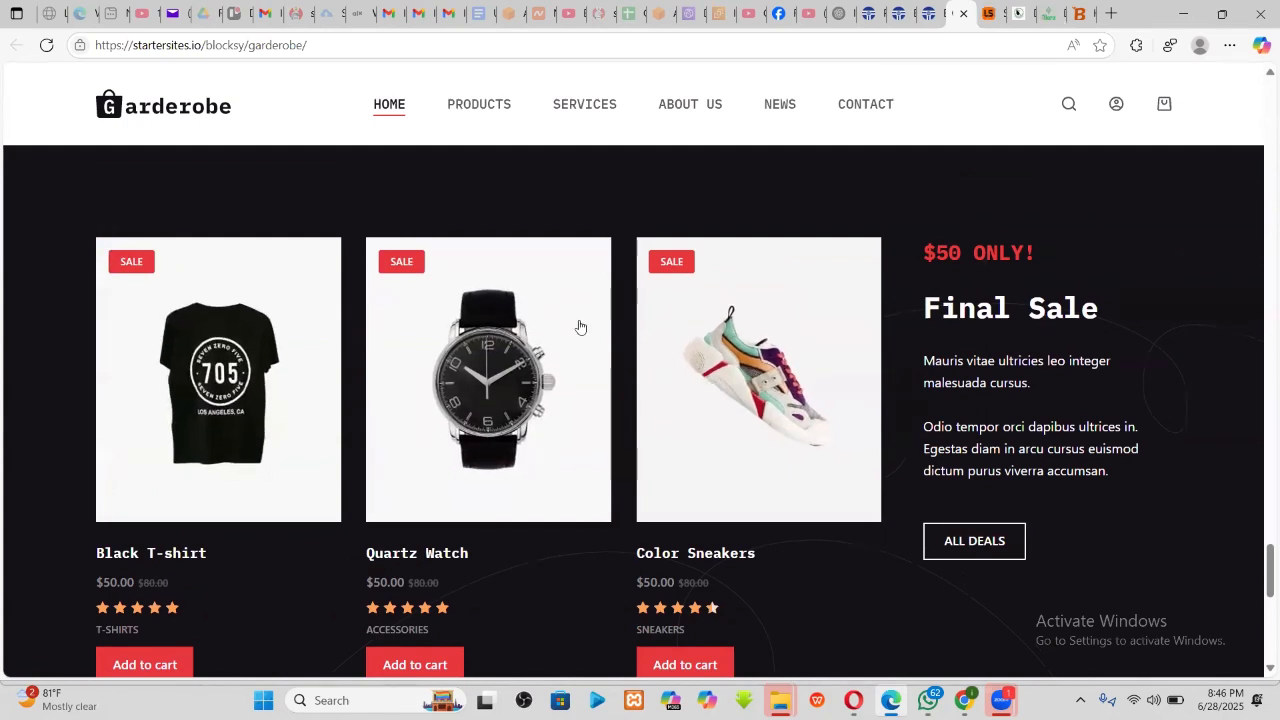
{"action": "scroll", "coordinate": [1052, 336], "scroll_direction": "down", "scroll_amount": 2}
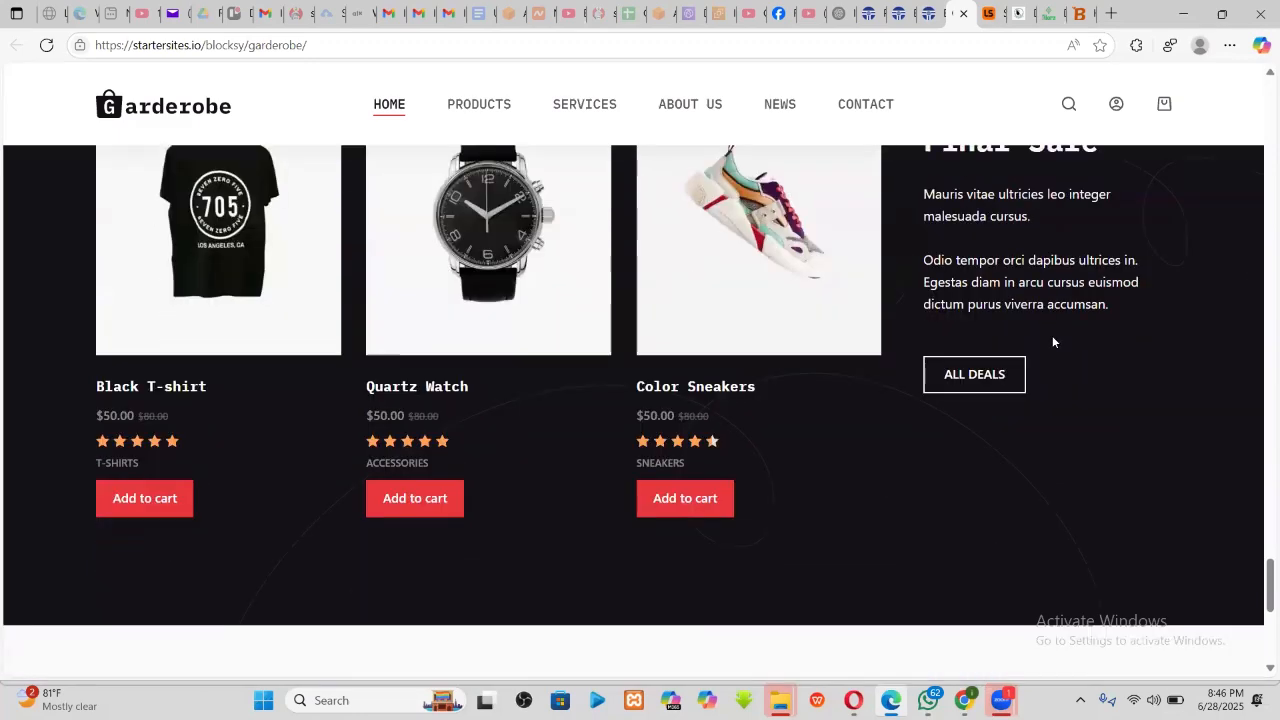
{"action": "scroll", "coordinate": [557, 360], "scroll_direction": "up", "scroll_amount": 1}
{"action": "scroll", "coordinate": [557, 360], "scroll_direction": "up", "scroll_amount": 2}
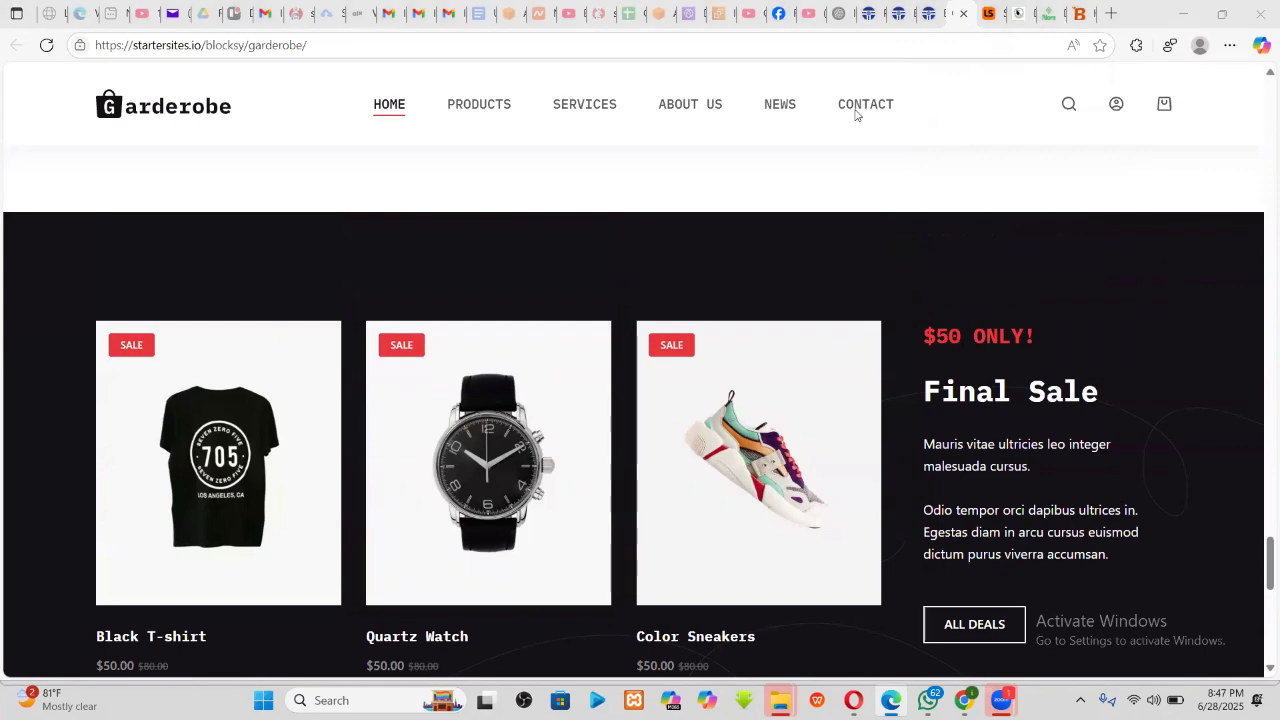
{"action": "scroll", "coordinate": [978, 440], "scroll_direction": "down", "scroll_amount": 2}
{"action": "scroll", "coordinate": [760, 410], "scroll_direction": "up", "scroll_amount": 1}
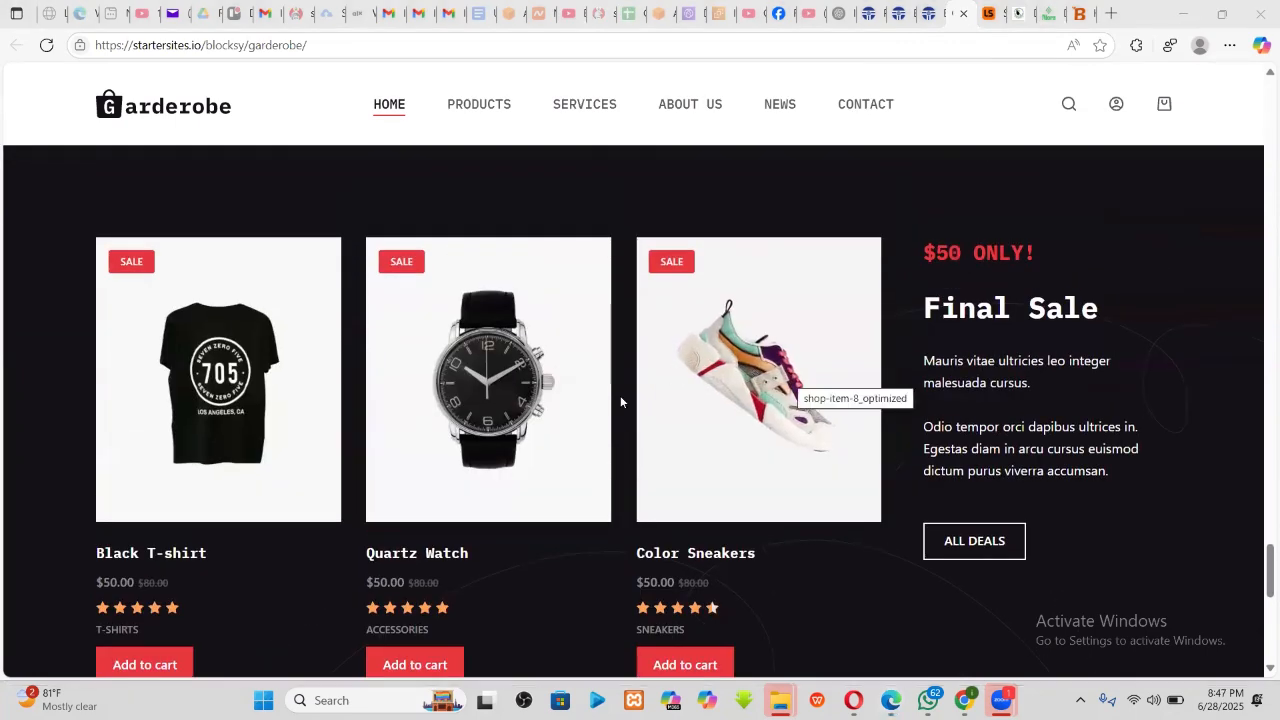
- Return to the Home page in Elementor and paste a copy of the Electronics products grid below the last ELECTRONICS heading
{"action": "left_click", "coordinate": [928, 13]}
{"action": "scroll", "coordinate": [636, 340], "scroll_direction": "up", "scroll_amount": 3}
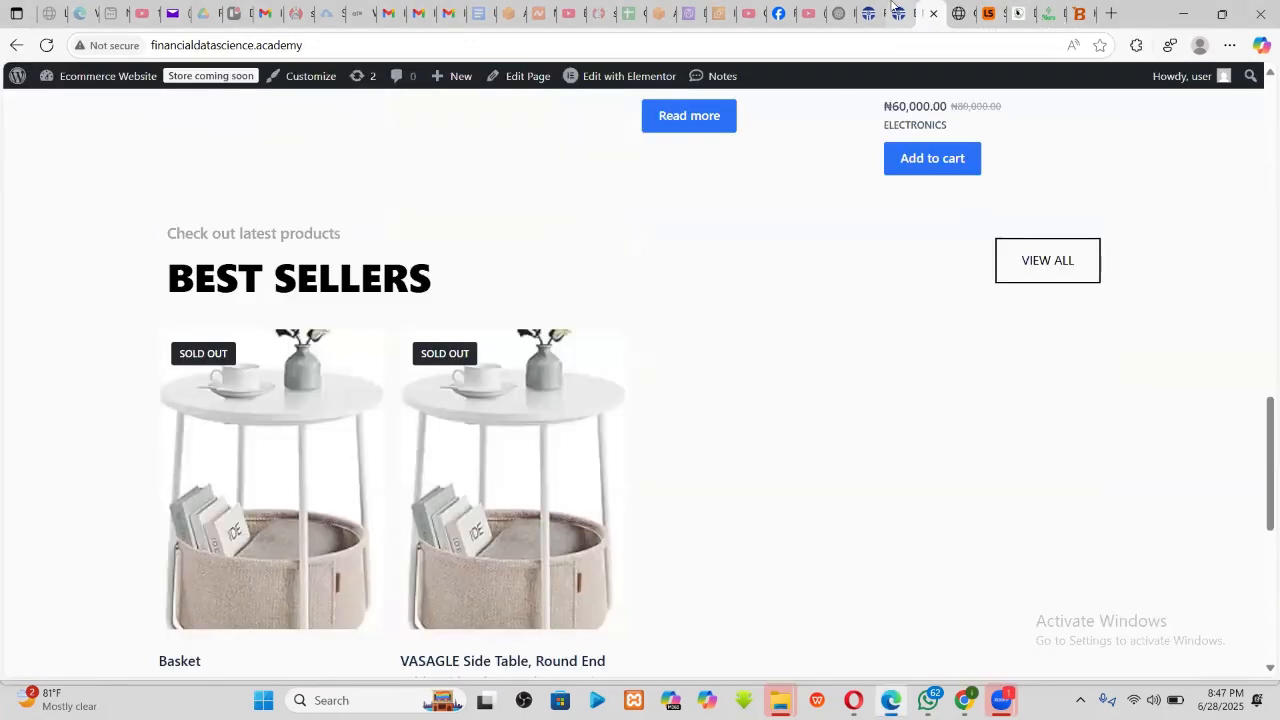
{"action": "left_click", "coordinate": [898, 14]}
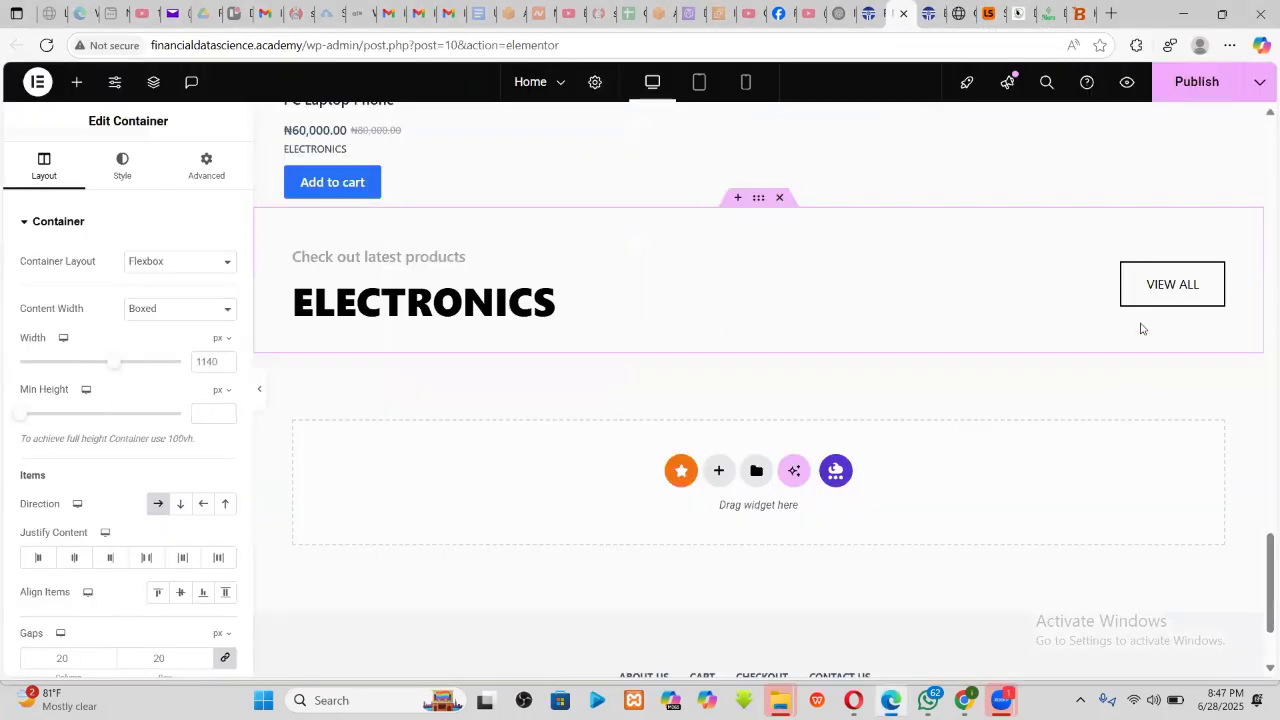
{"action": "scroll", "coordinate": [620, 294], "scroll_direction": "up", "scroll_amount": 4}
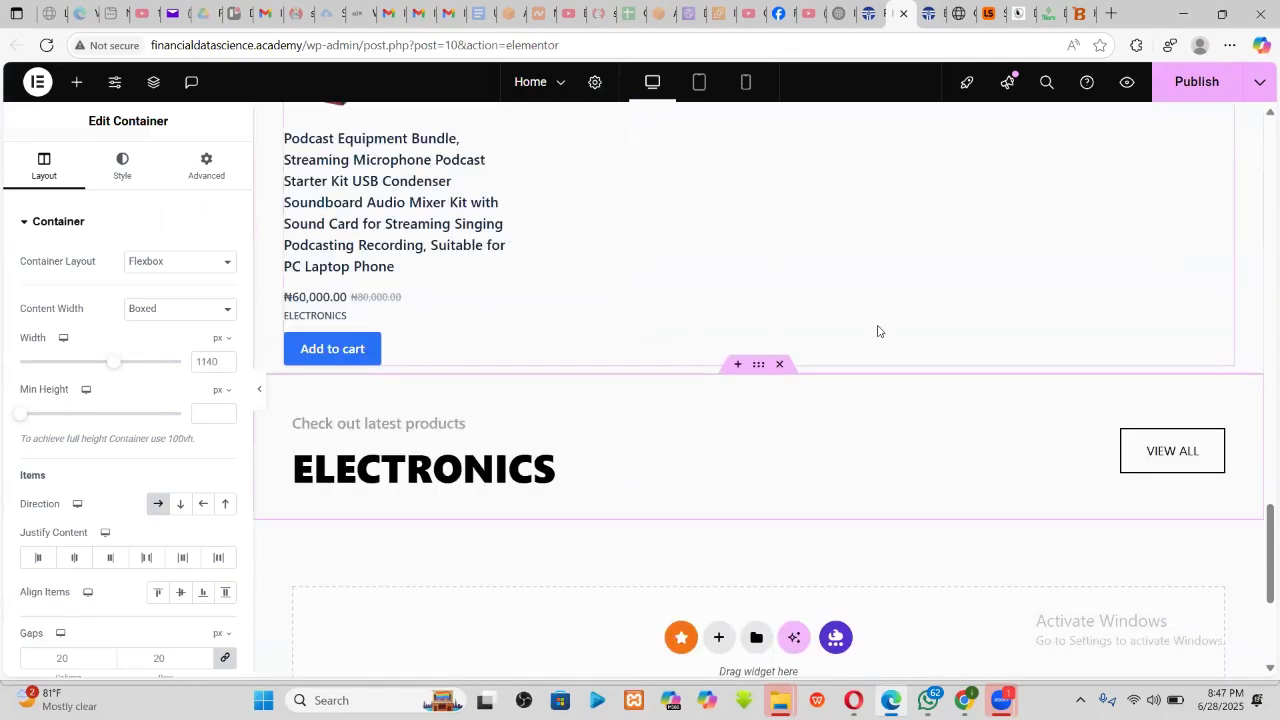
{"action": "scroll", "coordinate": [938, 348], "scroll_direction": "down", "scroll_amount": 5}
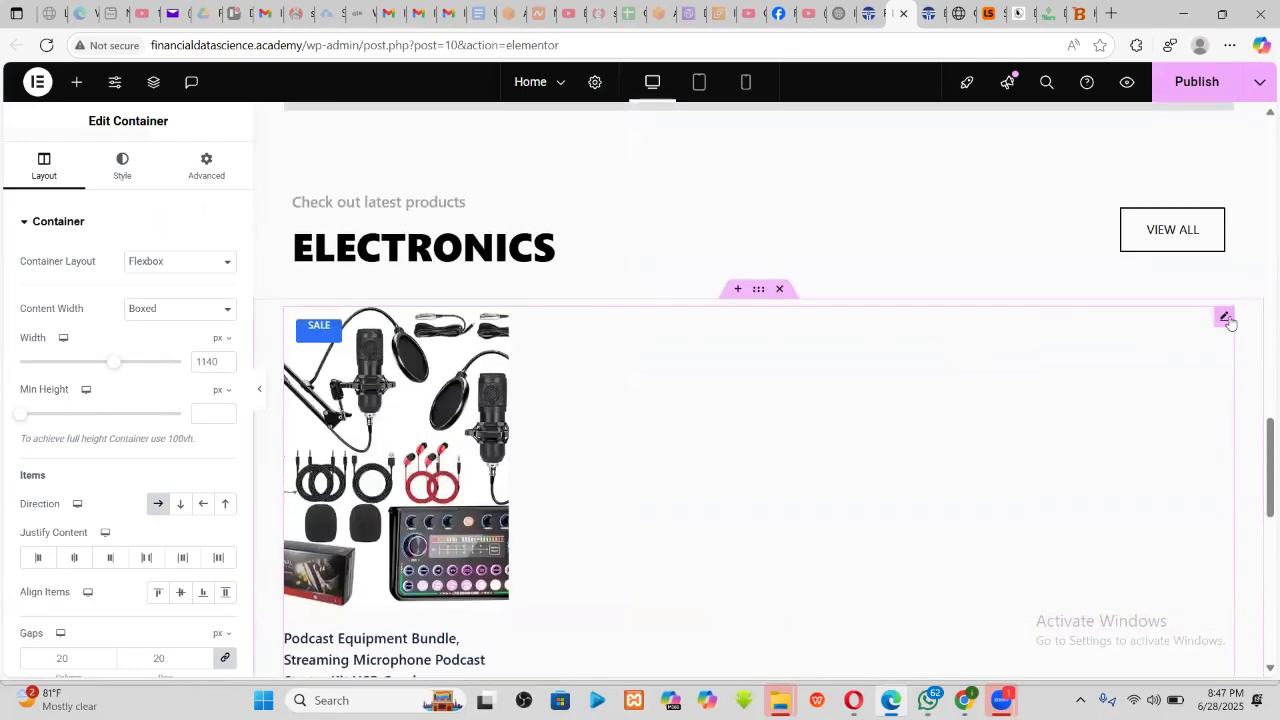
{"action": "right_click", "coordinate": [1120, 337]}
{"action": "scroll", "coordinate": [732, 499], "scroll_direction": "down", "scroll_amount": 3}
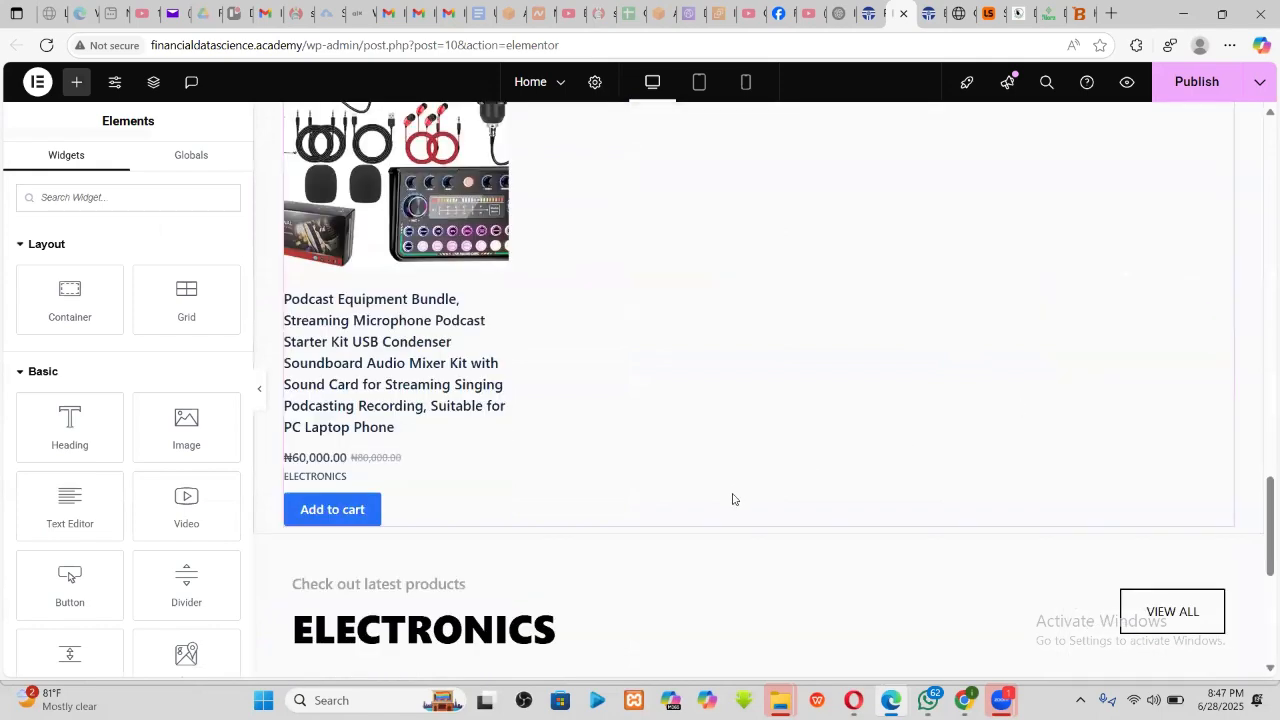
{"action": "scroll", "coordinate": [680, 450], "scroll_direction": "down", "scroll_amount": 5}
{"action": "right_click", "coordinate": [558, 330]}
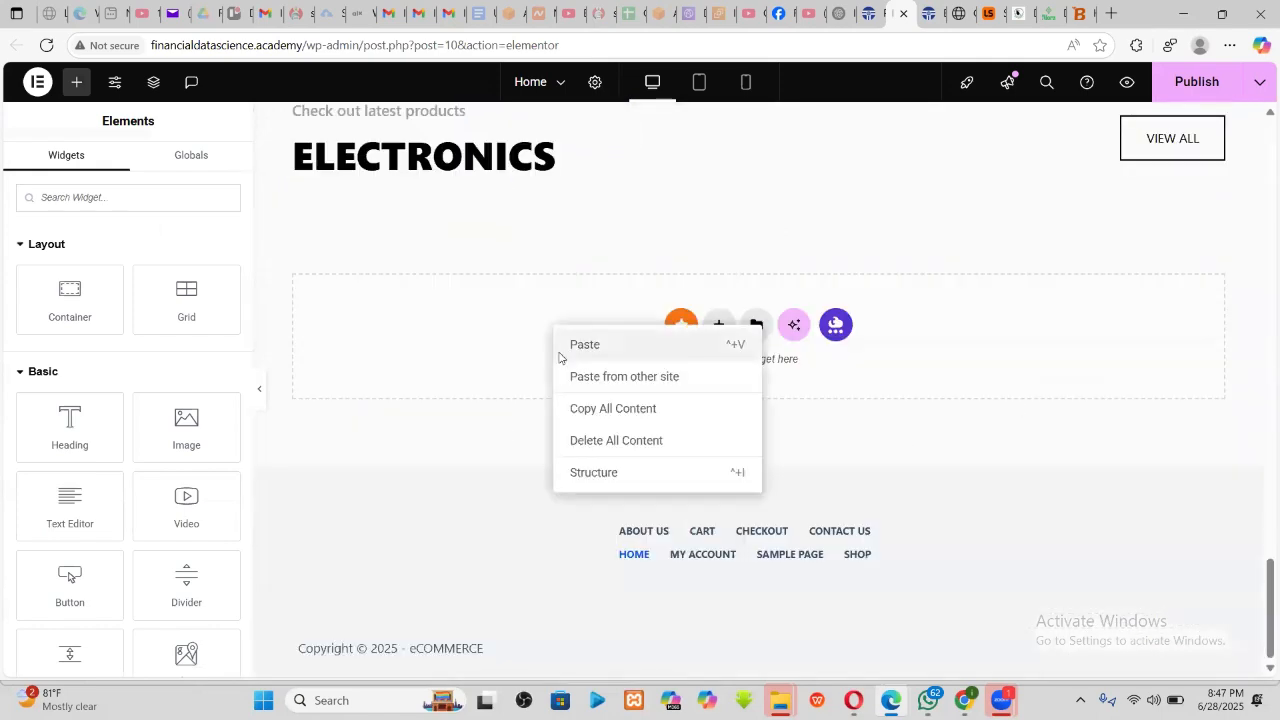
{"action": "left_click", "coordinate": [566, 346]}
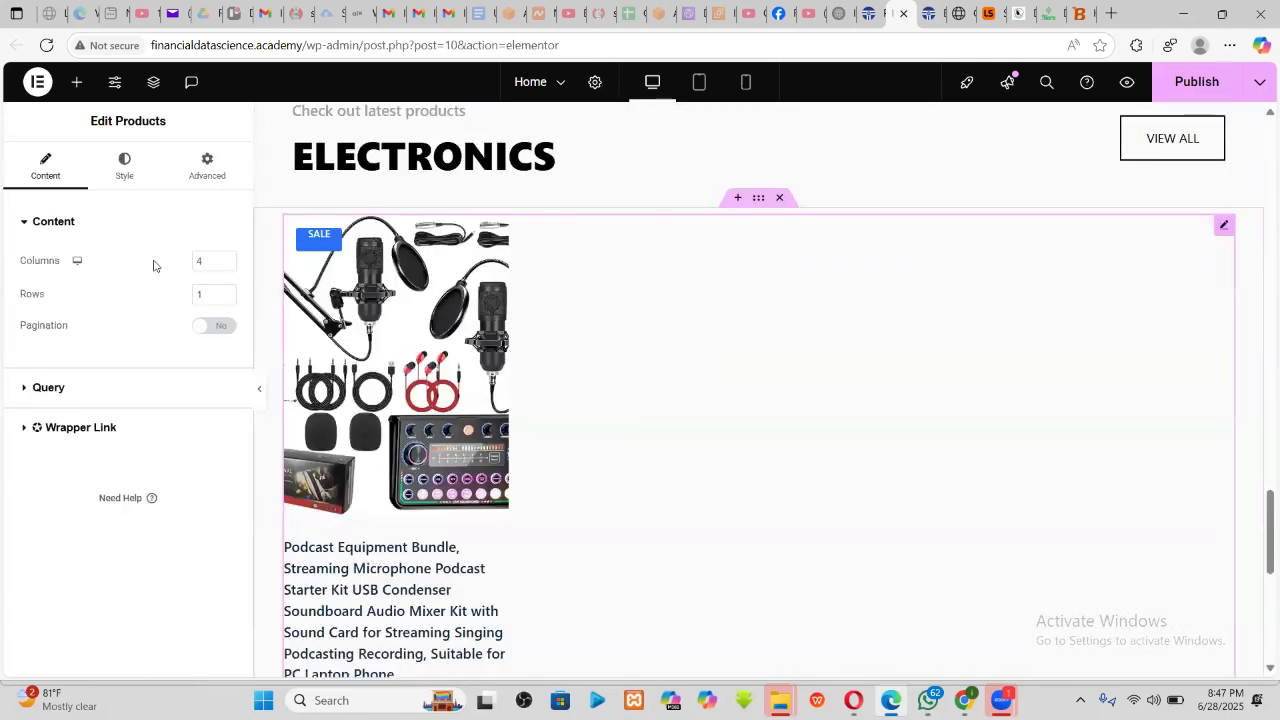
- Add the Furniture product category alongside Electronics to the query terms of the pasted products grid
{"action": "left_click", "coordinate": [30, 390]}
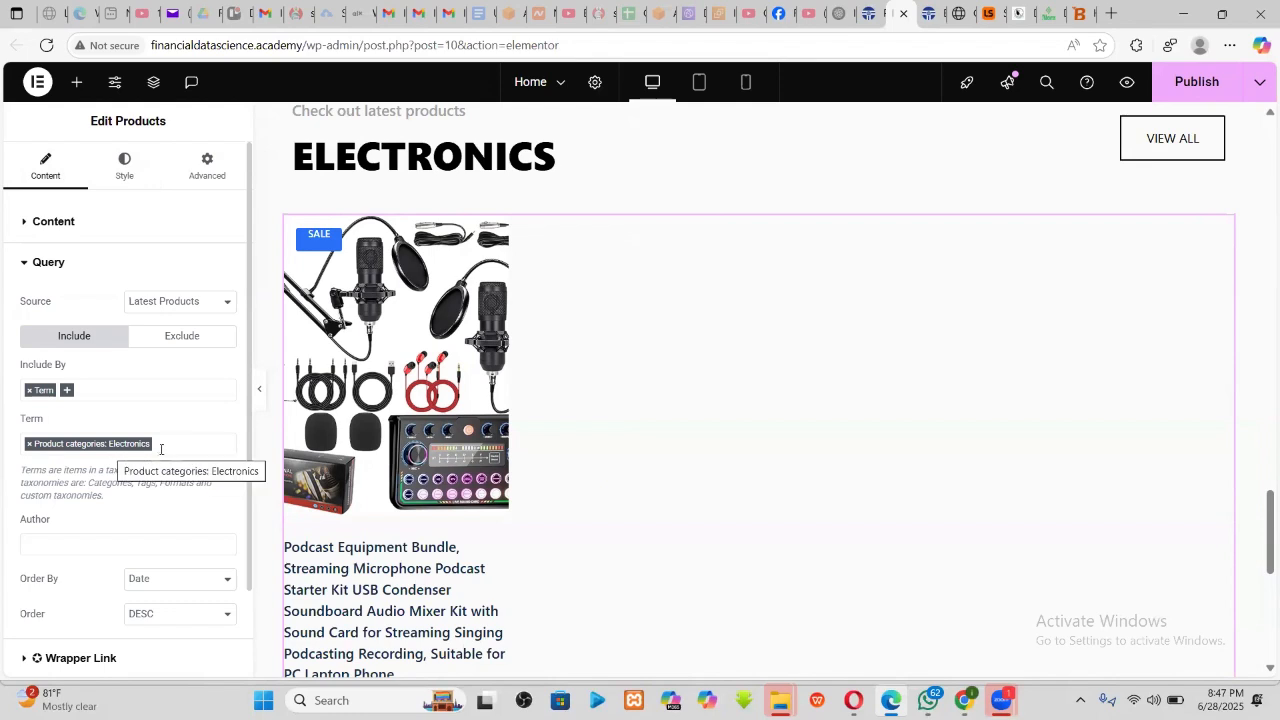
{"action": "left_click", "coordinate": [200, 446]}
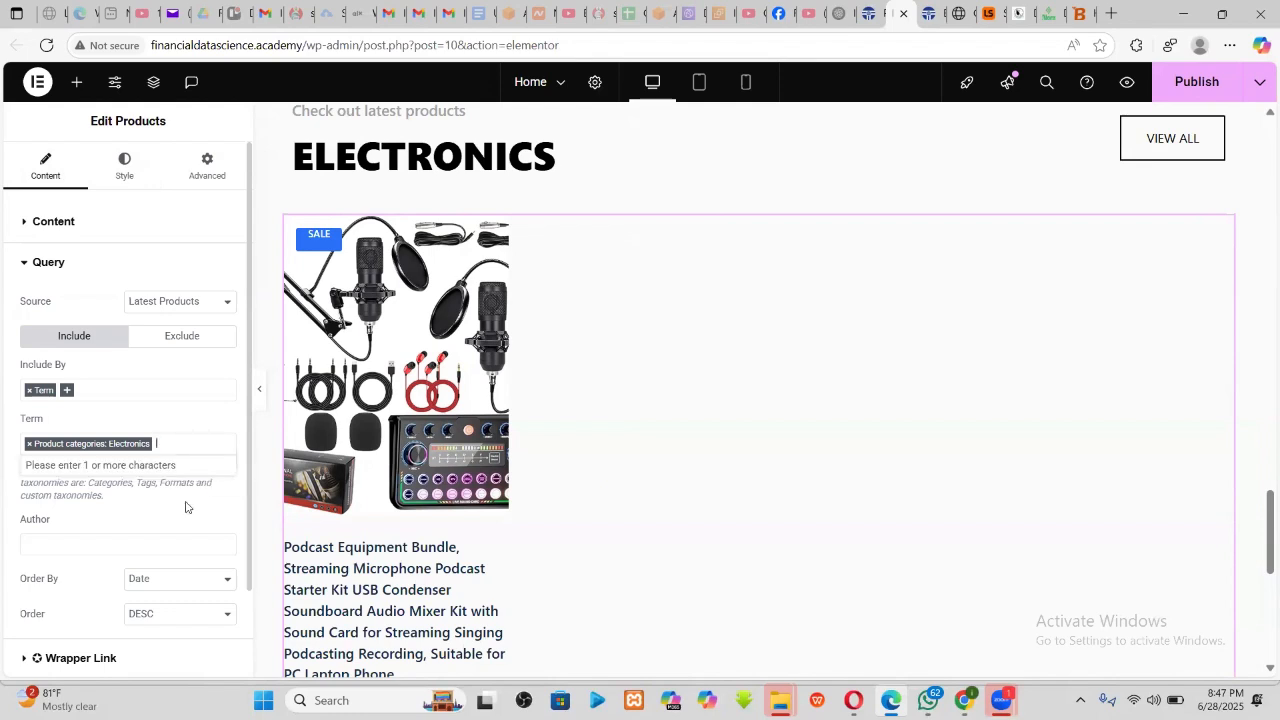
{"action": "type", "text": "e"}
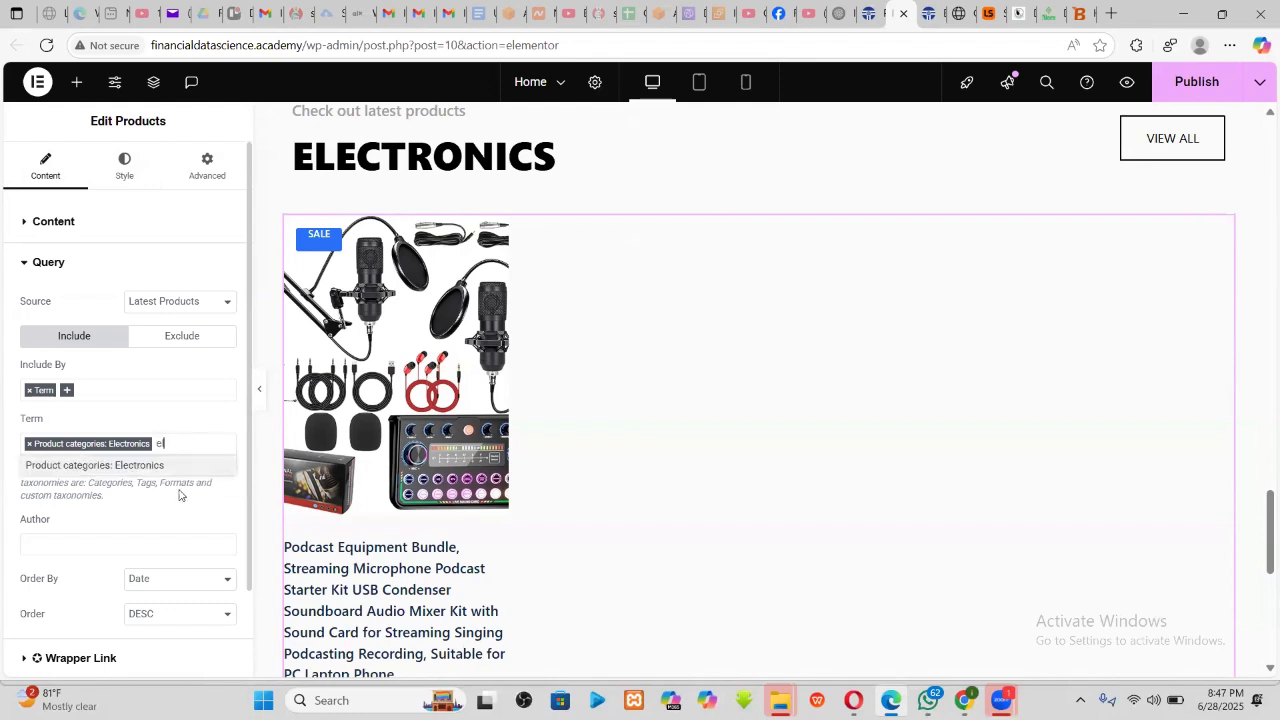
{"action": "left_click", "coordinate": [146, 468]}
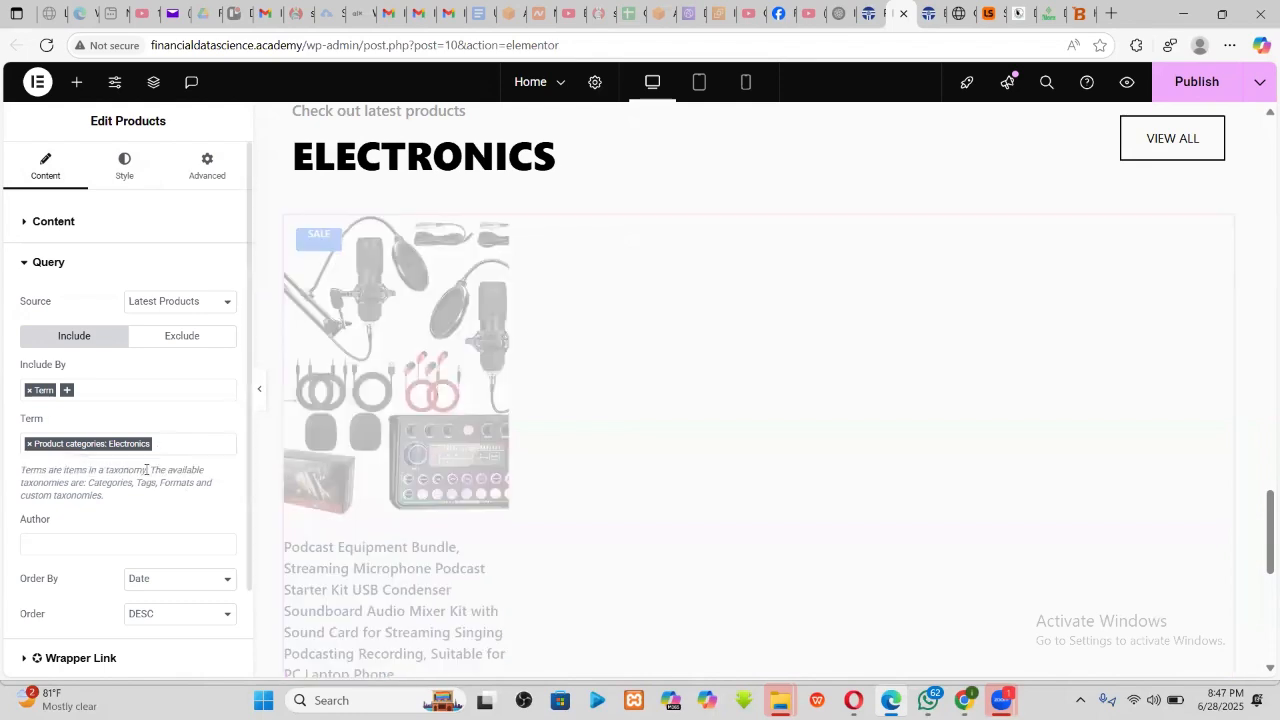
{"action": "left_click", "coordinate": [192, 442]}
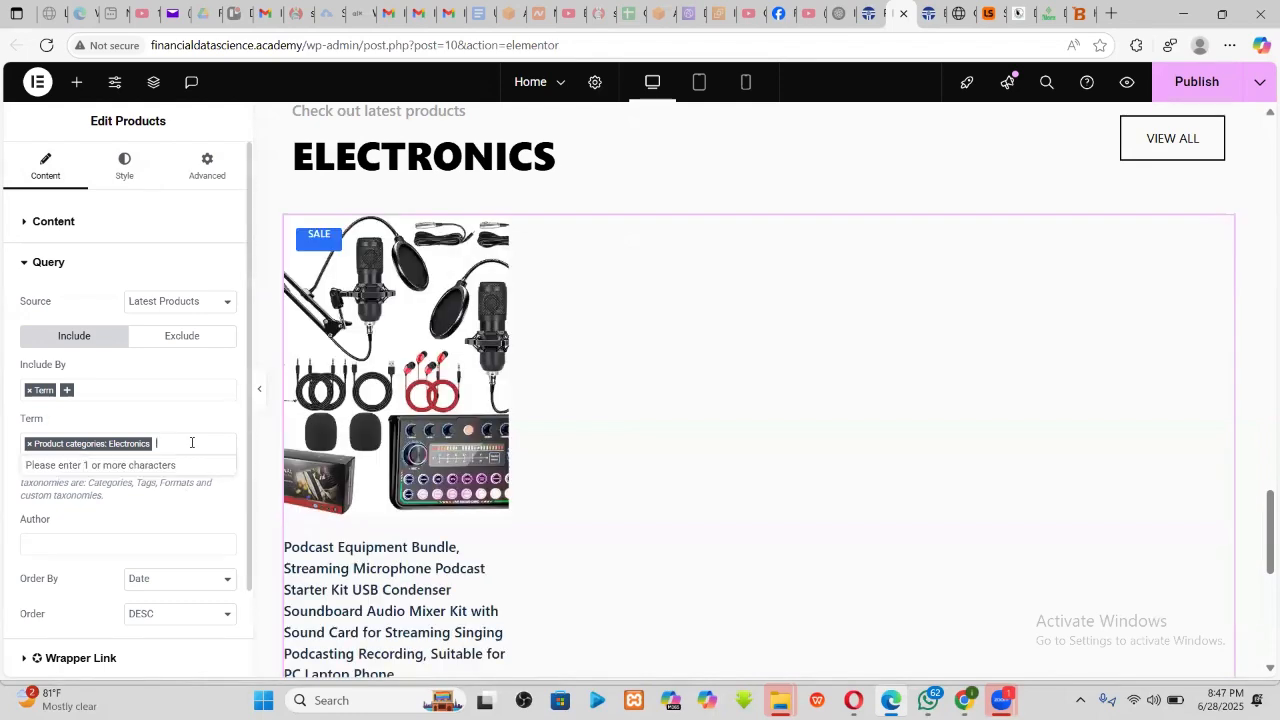
{"action": "type", "text": "f"}
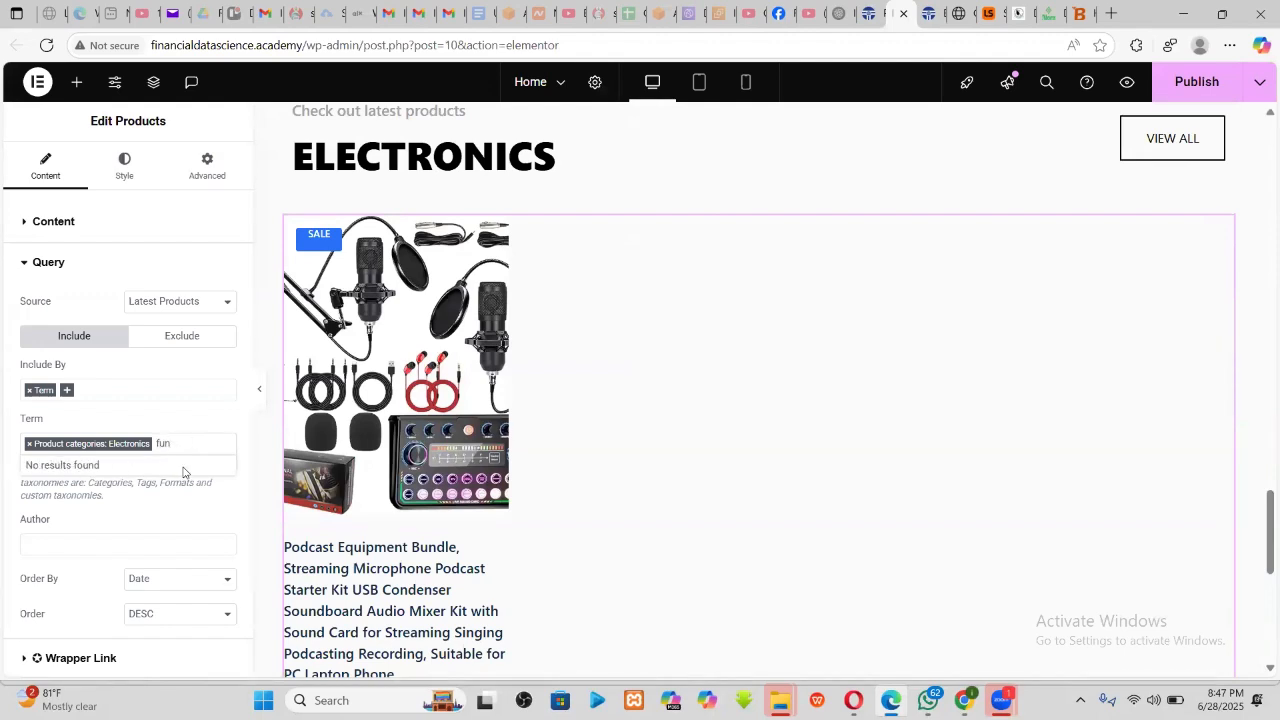
{"action": "type", "text": "un"}
{"action": "key", "text": "BackSpace"}
{"action": "type", "text": "r"}
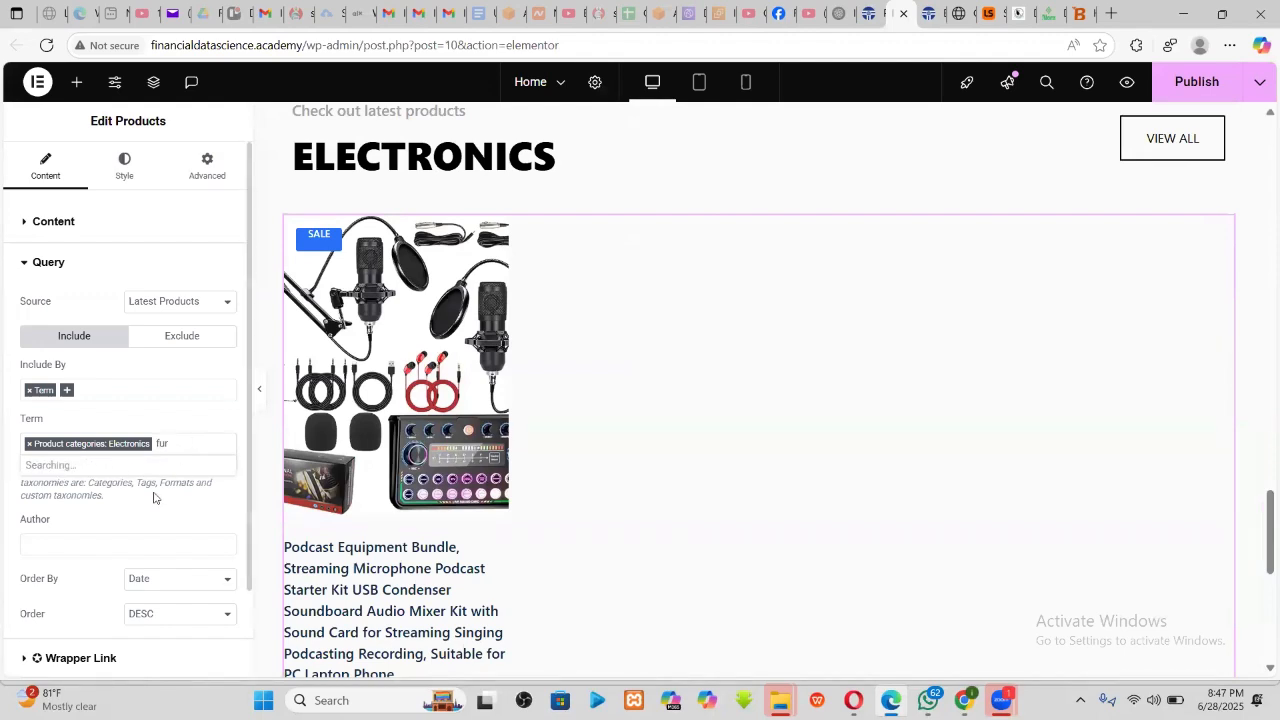
{"action": "left_click", "coordinate": [117, 465]}
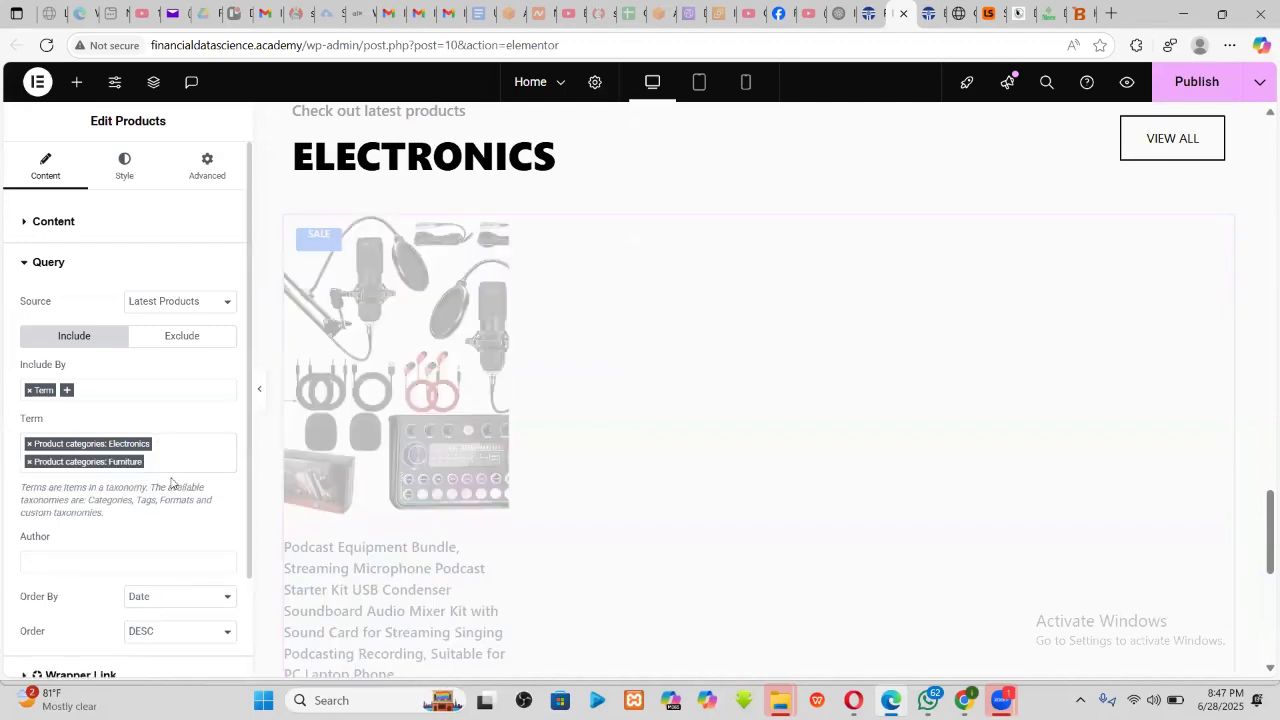
{"action": "left_click", "coordinate": [190, 464]}
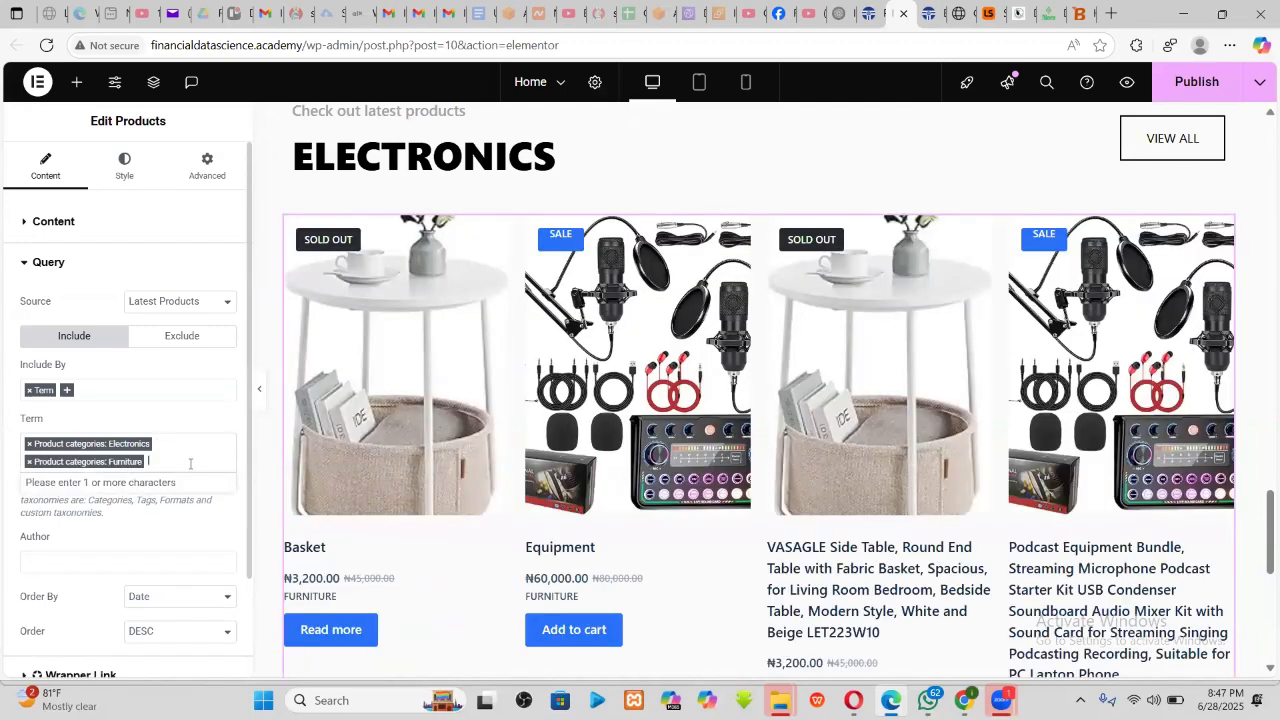
- Look over the product cards in the grid beneath the last ELECTRONICS heading
{"action": "scroll", "coordinate": [999, 431], "scroll_direction": "down", "scroll_amount": 2}
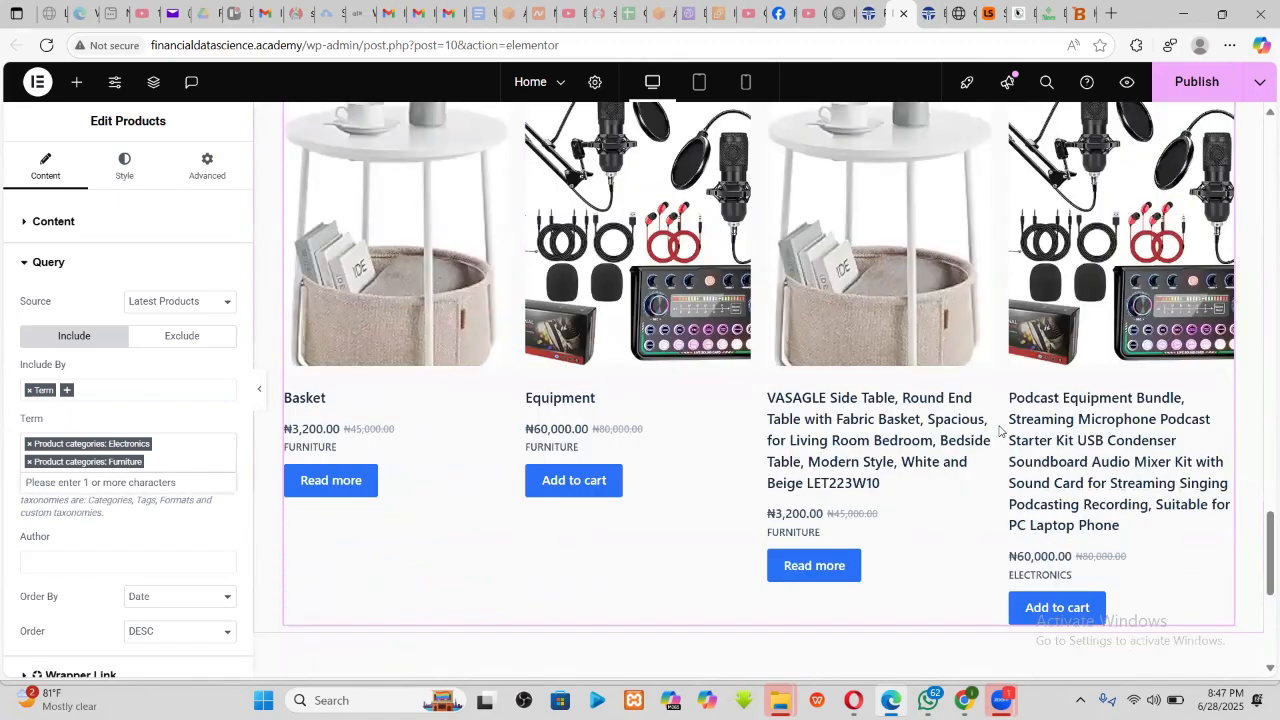
{"action": "scroll", "coordinate": [789, 357], "scroll_direction": "up", "scroll_amount": 2}
{"action": "scroll", "coordinate": [789, 357], "scroll_direction": "up", "scroll_amount": 1}
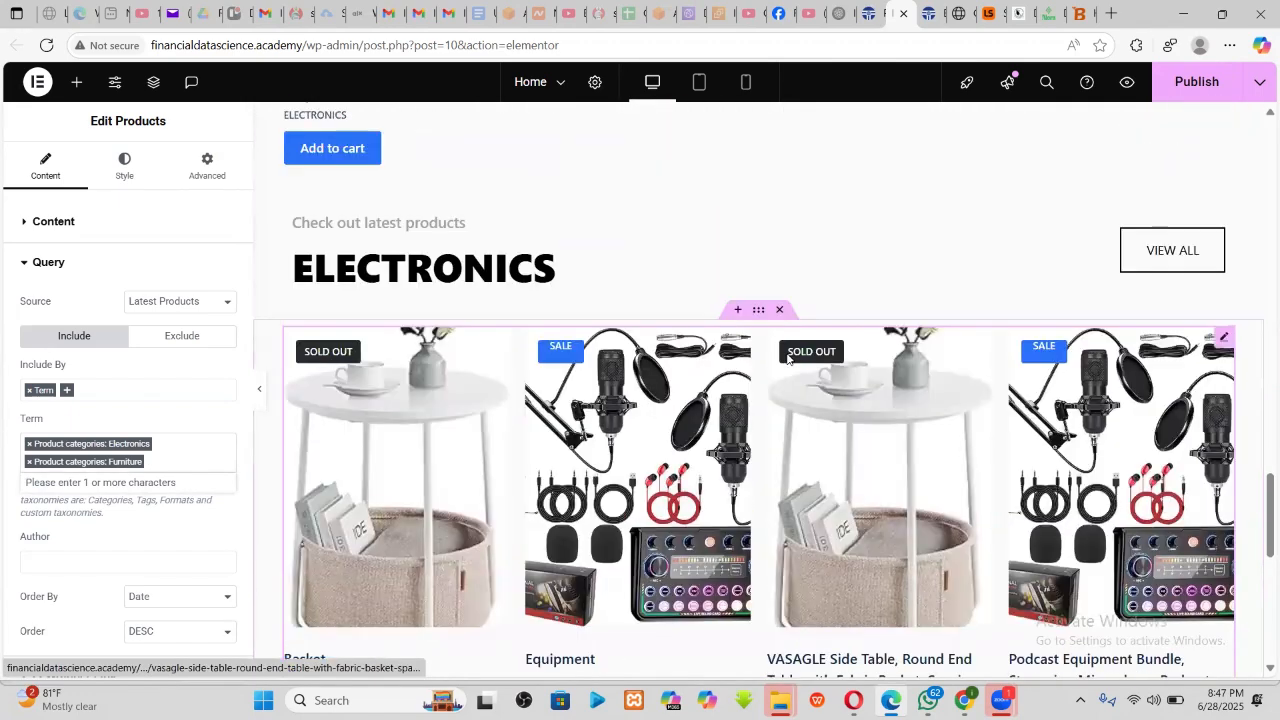
{"action": "scroll", "coordinate": [789, 357], "scroll_direction": "down", "scroll_amount": 3}
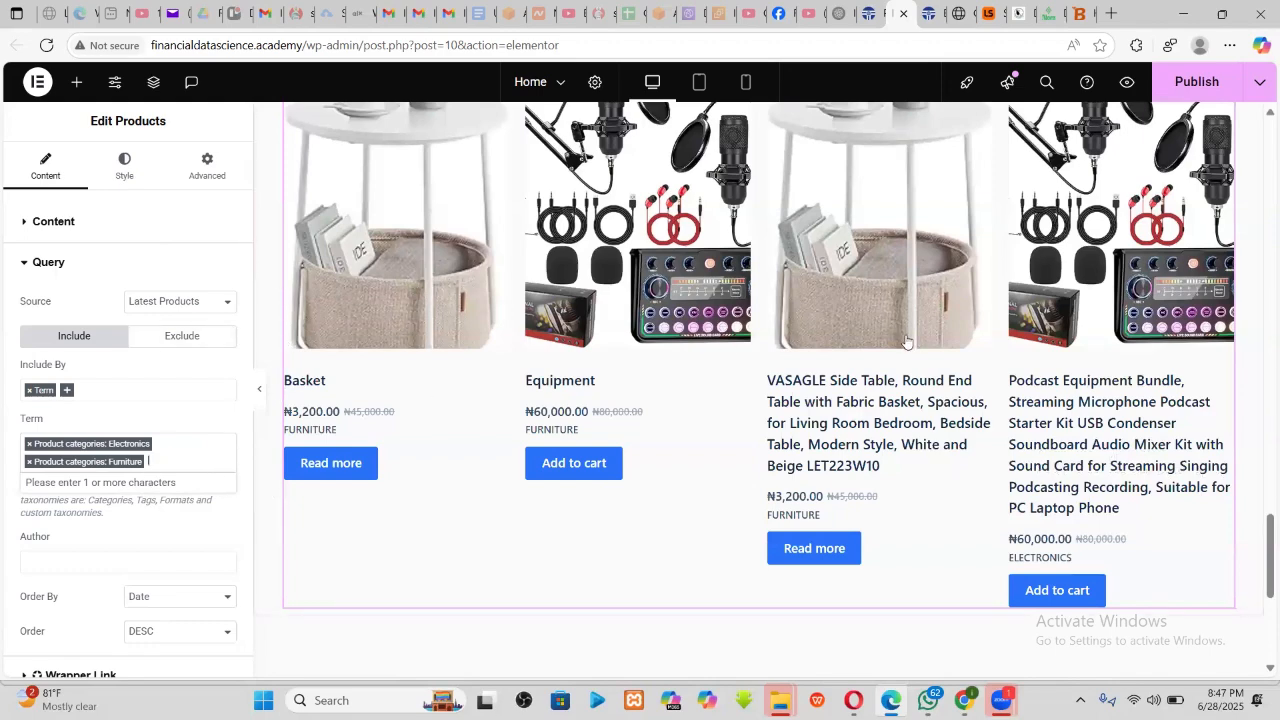
{"action": "scroll", "coordinate": [520, 410], "scroll_direction": "up", "scroll_amount": 3}
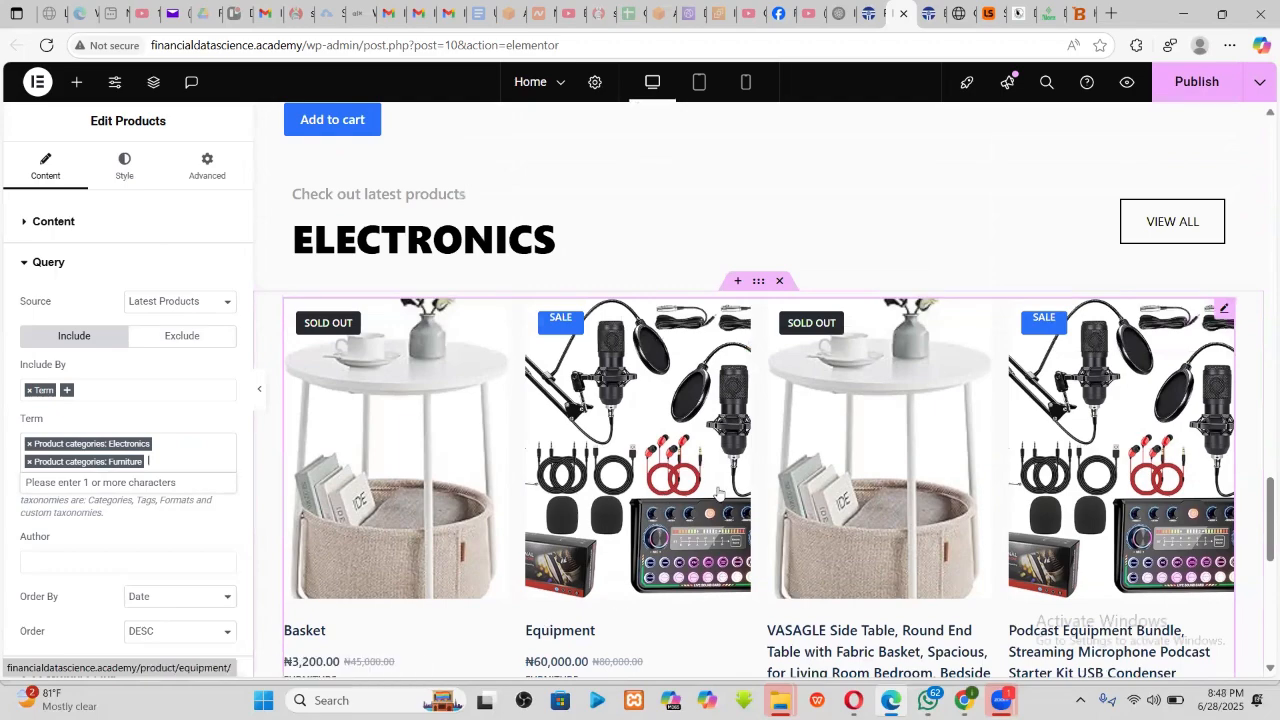
{"action": "scroll", "coordinate": [664, 497], "scroll_direction": "down", "scroll_amount": 4}
{"action": "scroll", "coordinate": [668, 533], "scroll_direction": "up", "scroll_amount": 4}
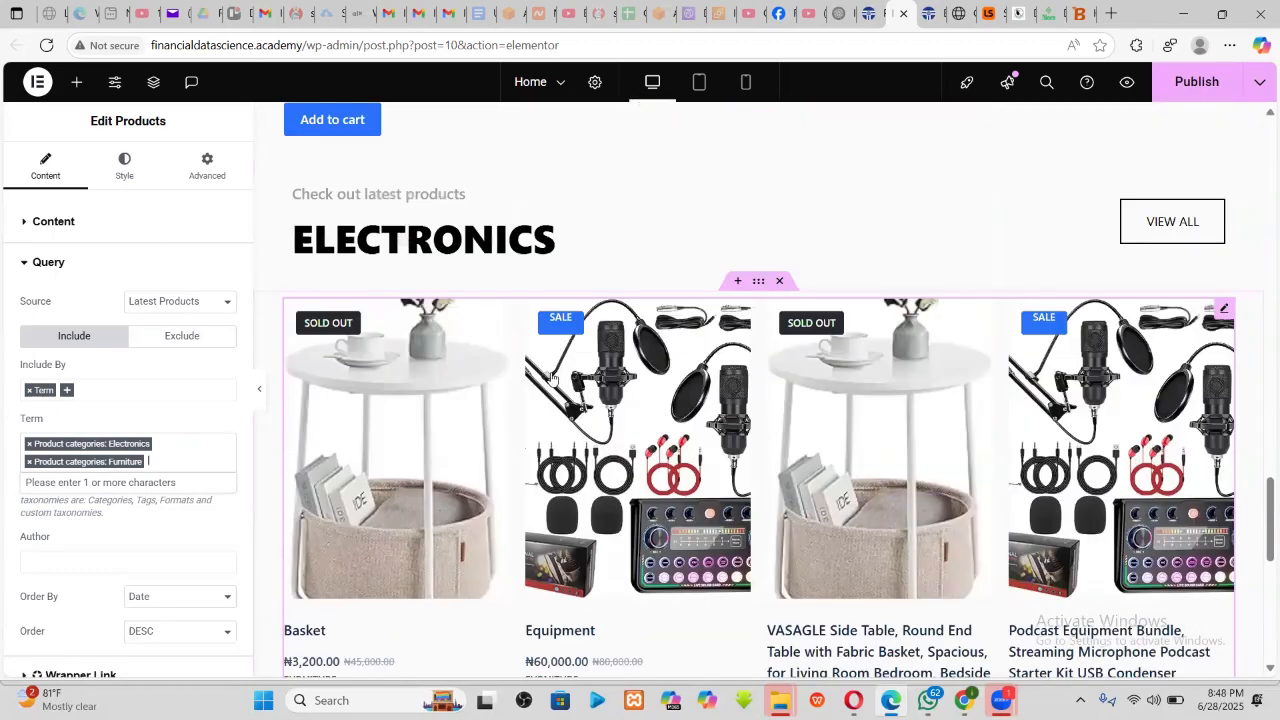
- Change the last ELECTRONICS heading to SOME OF OUR PRODUCT and publish the page
{"action": "left_click", "coordinate": [470, 246]}
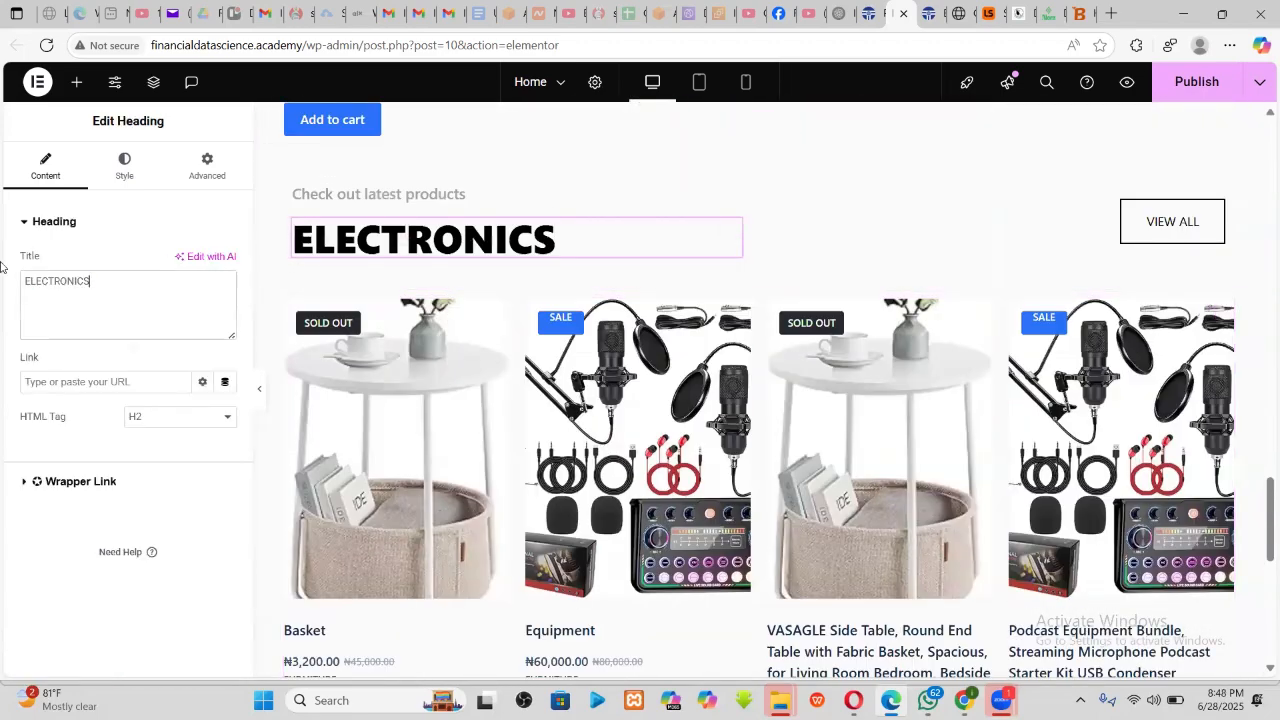
{"action": "left_click_drag", "start_coordinate": [118, 281], "coordinate": [3, 265]}
{"action": "type", "text": "some"}
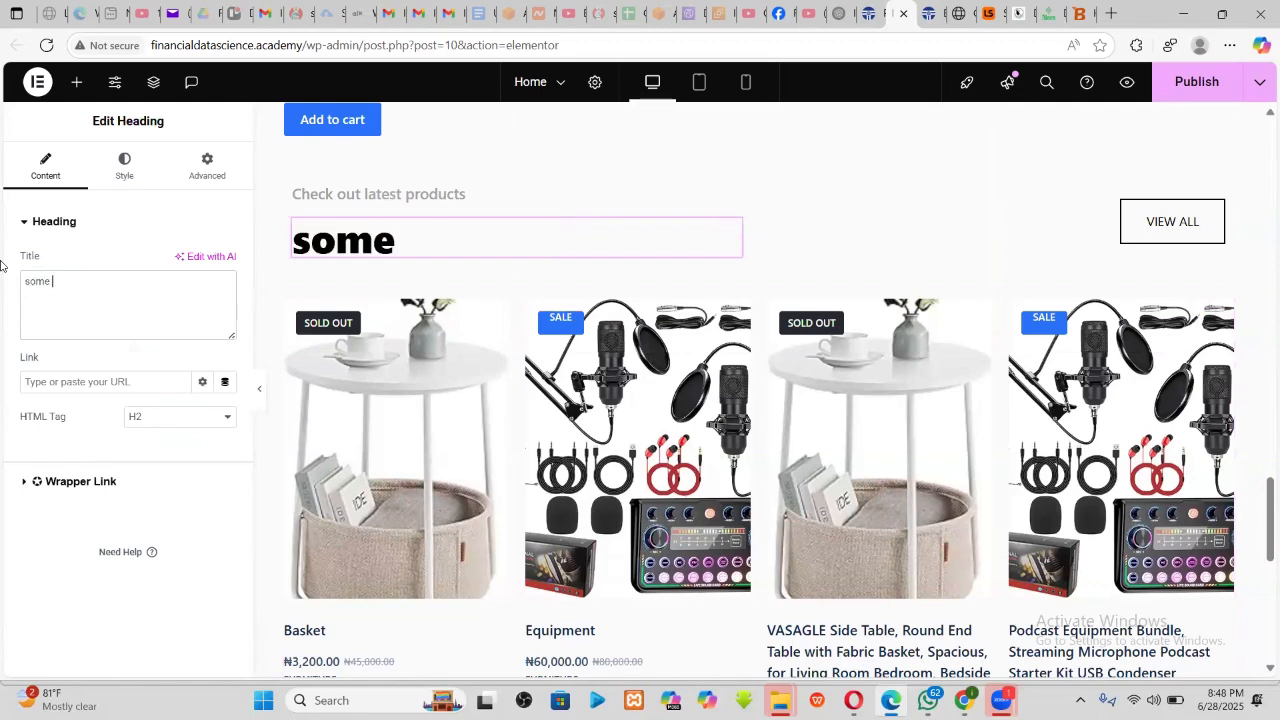
{"action": "key", "text": "BackSpace"}
{"action": "key", "text": "BackSpace"}
{"action": "key", "text": "BackSpace"}
{"action": "type", "text": "SOM"}
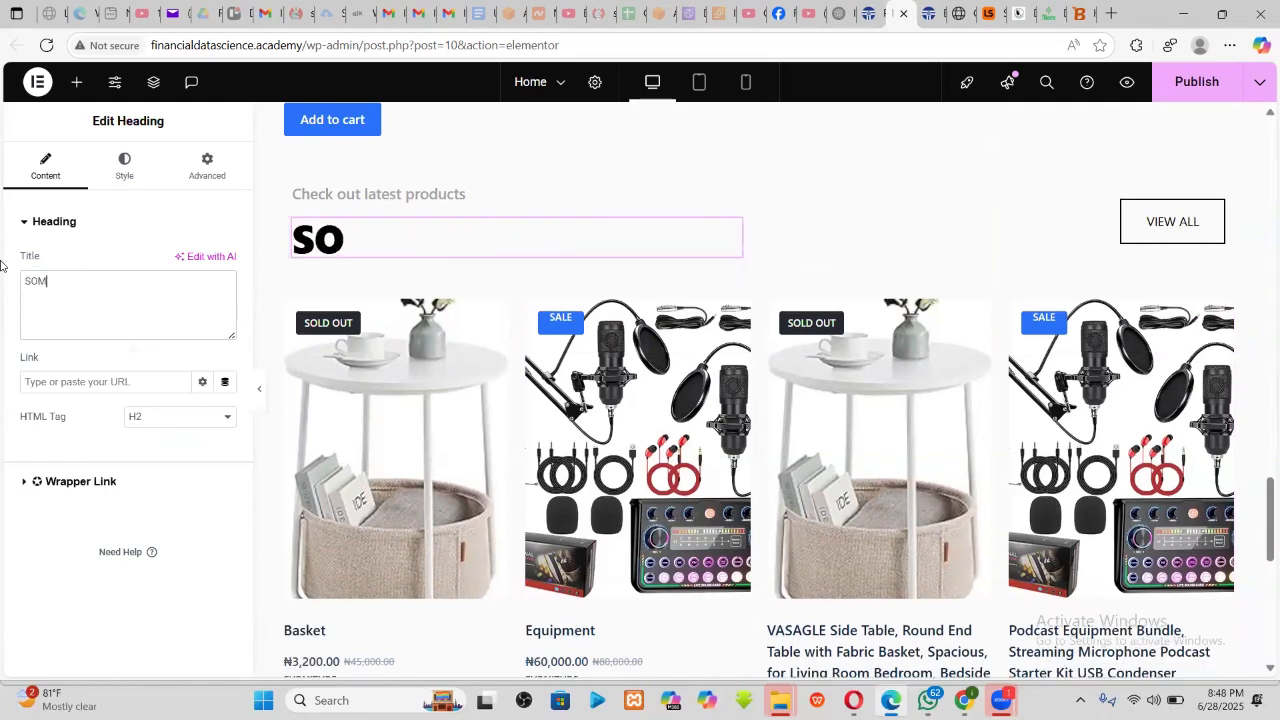
{"action": "type", "text": "E OF OUR P"}
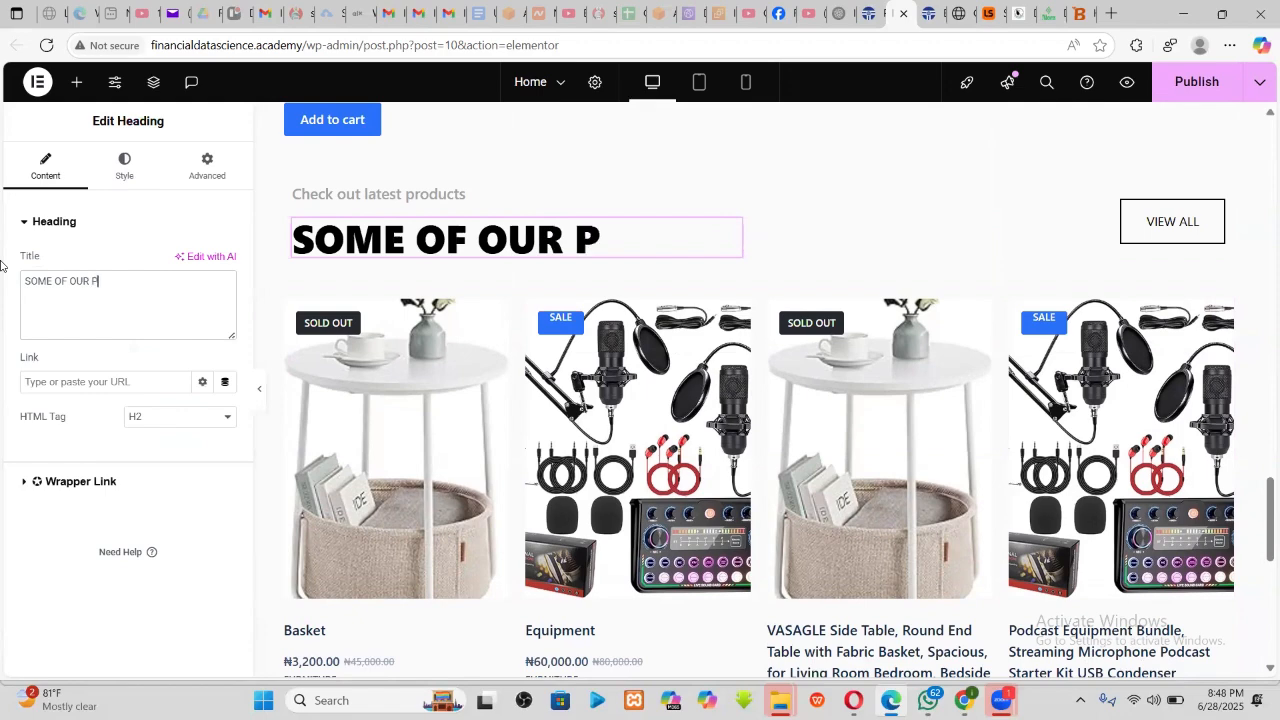
{"action": "type", "text": "RODUCT"}
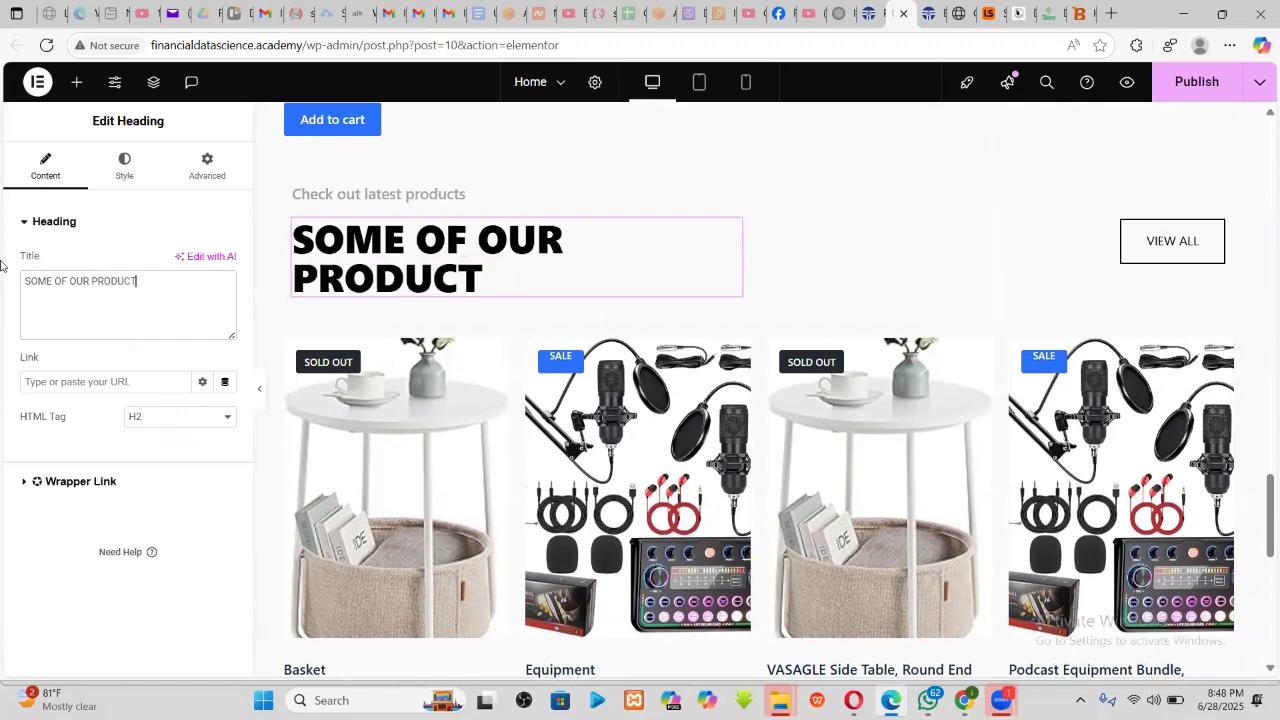
{"action": "left_click", "coordinate": [1196, 82]}
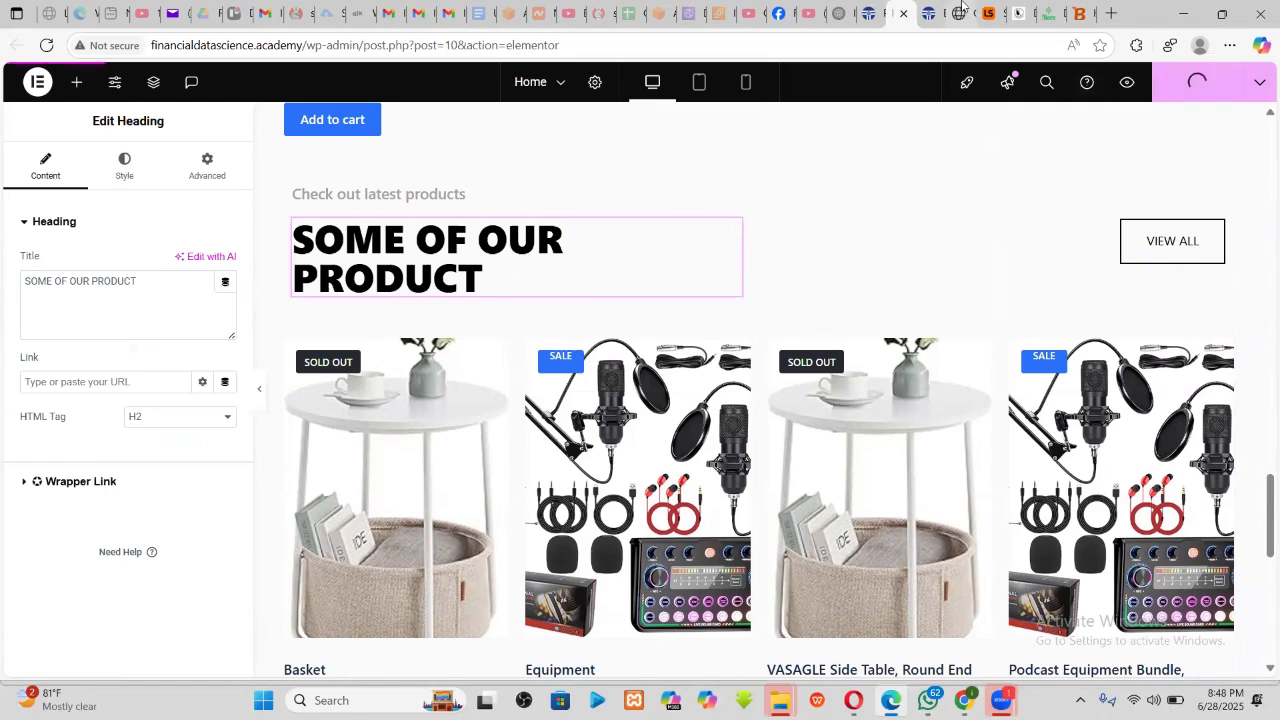
- Switch to the Garderobe demo homepage and examine the layout of its dark Final Sale section
{"action": "left_click", "coordinate": [890, 14]}
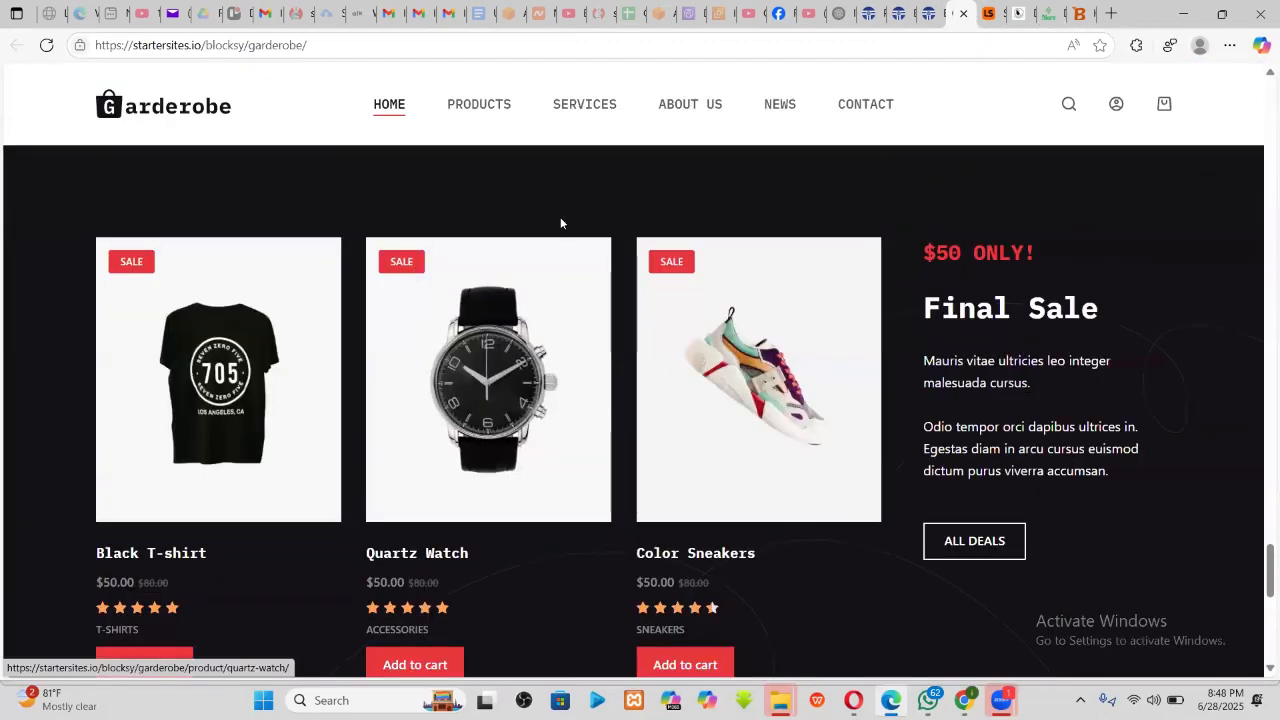
{"action": "scroll", "coordinate": [560, 223], "scroll_direction": "up", "scroll_amount": 2}
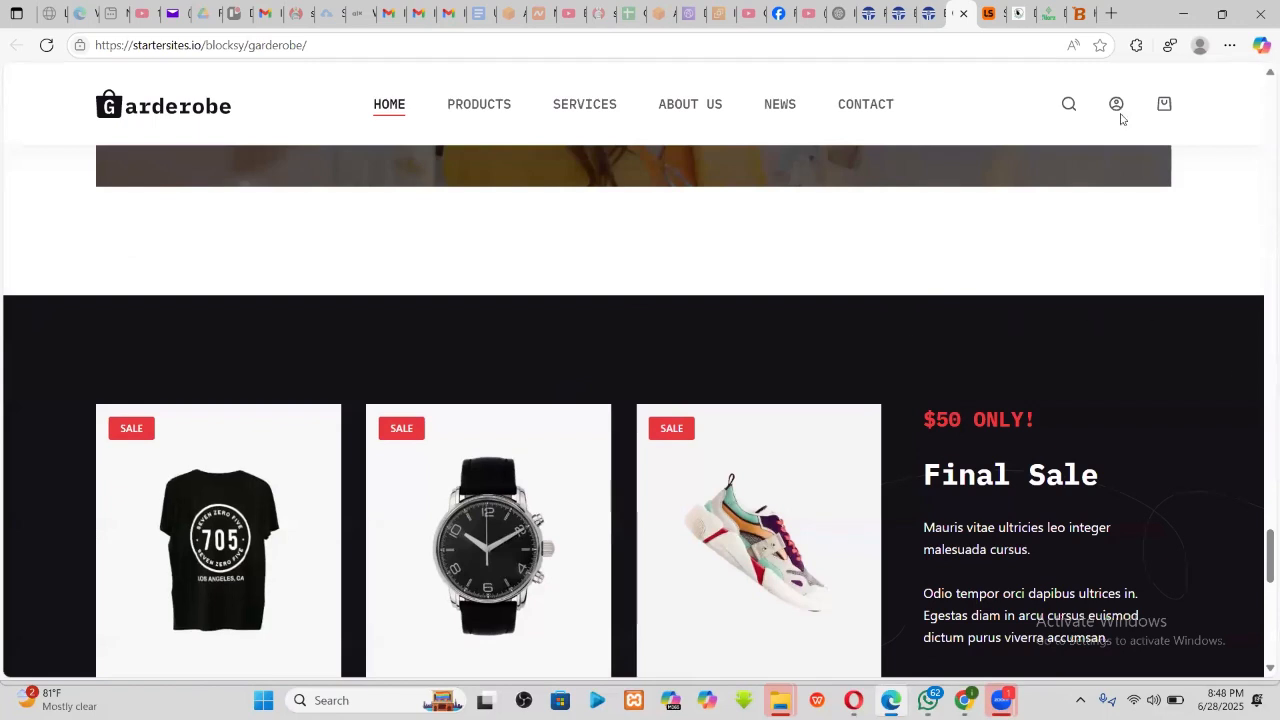
{"action": "scroll", "coordinate": [1121, 118], "scroll_direction": "down", "scroll_amount": 1}
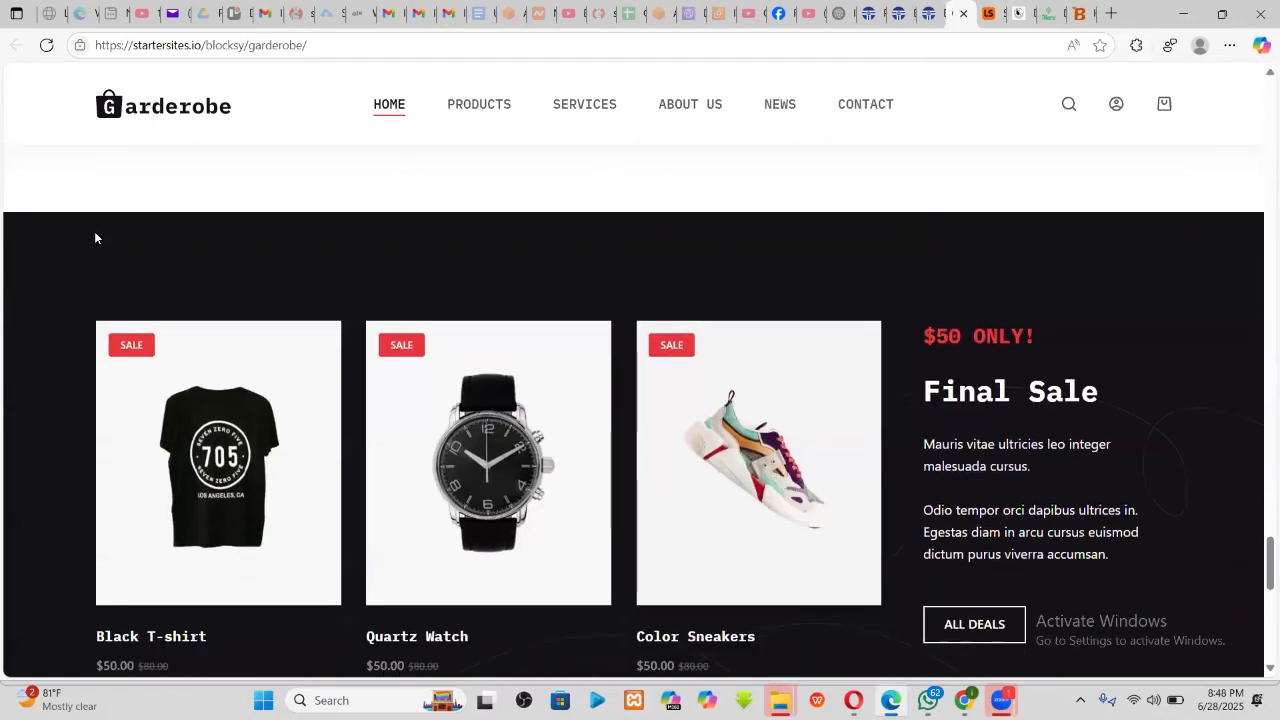
- Return to the Home page in Elementor and add a row-direction Flexbox container below the last products grid
{"action": "left_click", "coordinate": [926, 12]}
{"action": "left_click", "coordinate": [901, 8]}
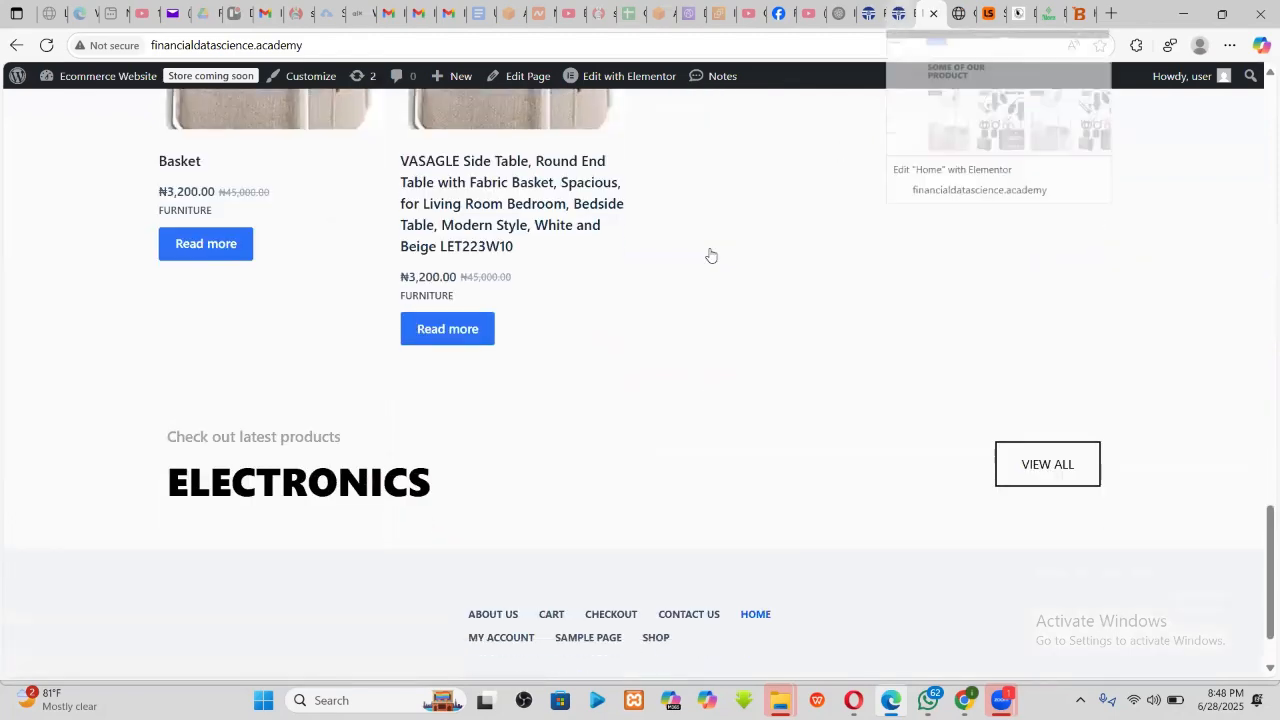
{"action": "left_click", "coordinate": [716, 325]}
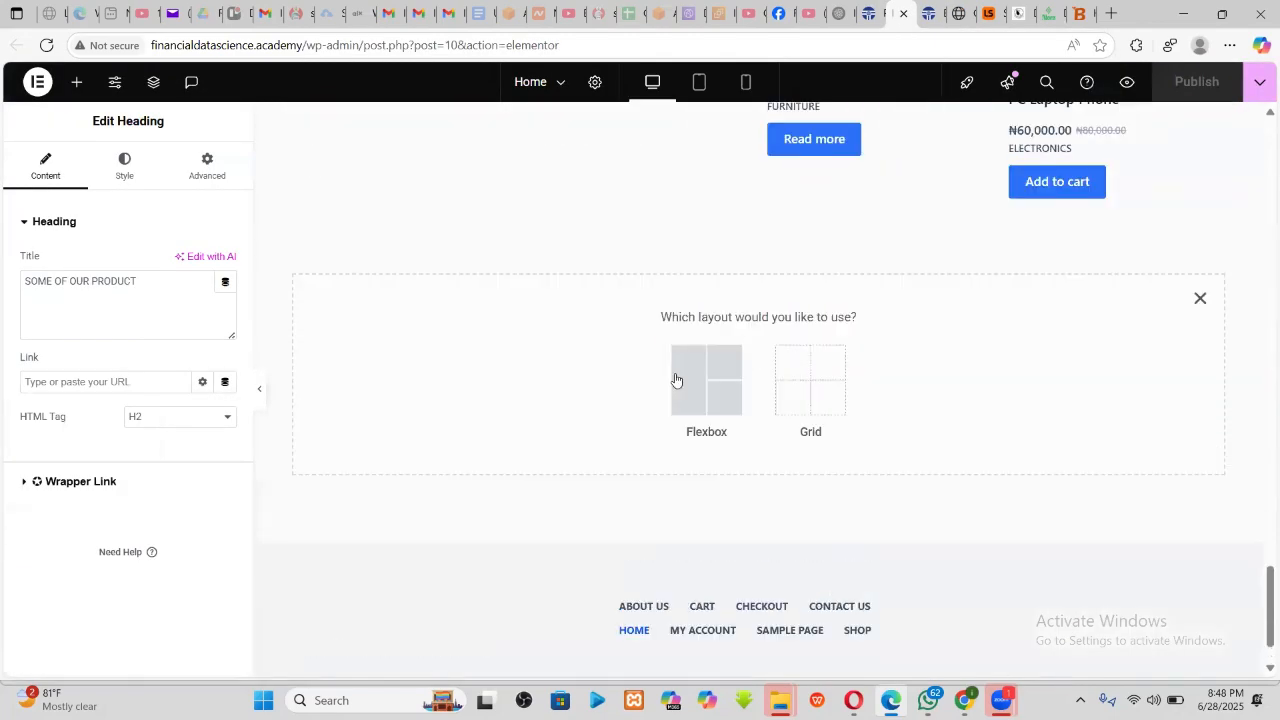
{"action": "left_click", "coordinate": [687, 382]}
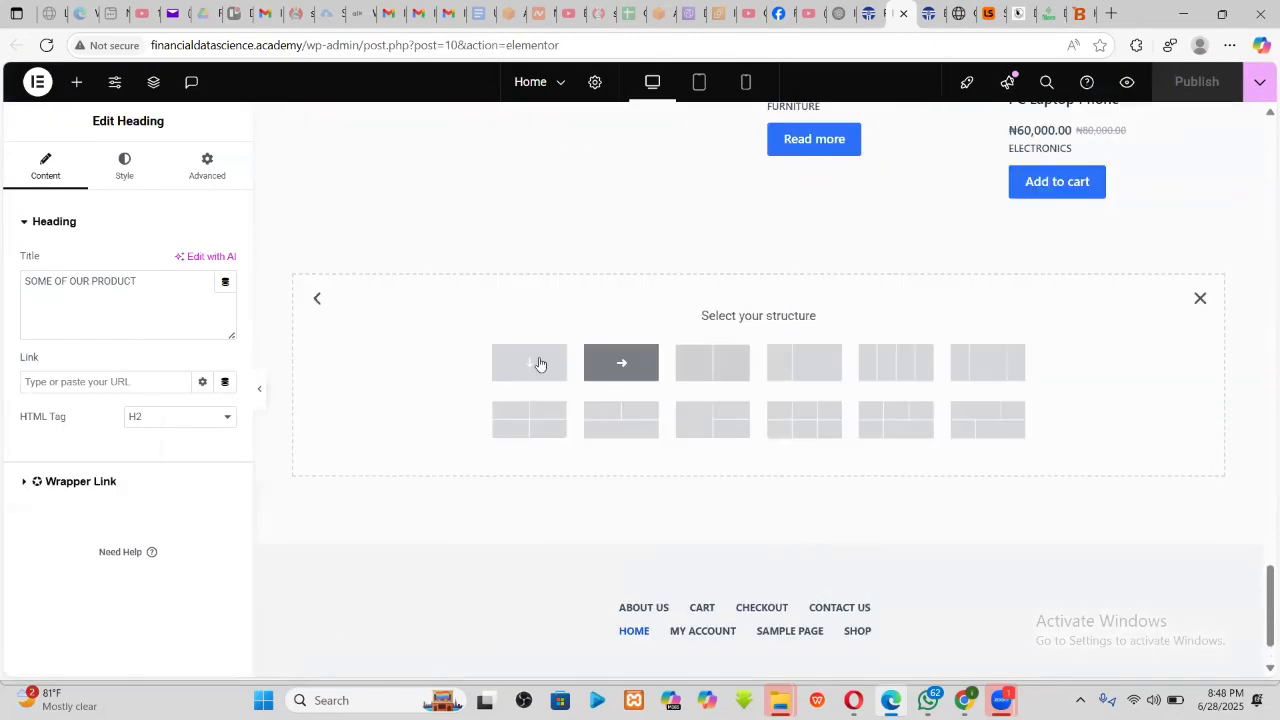
{"action": "left_click", "coordinate": [624, 370]}
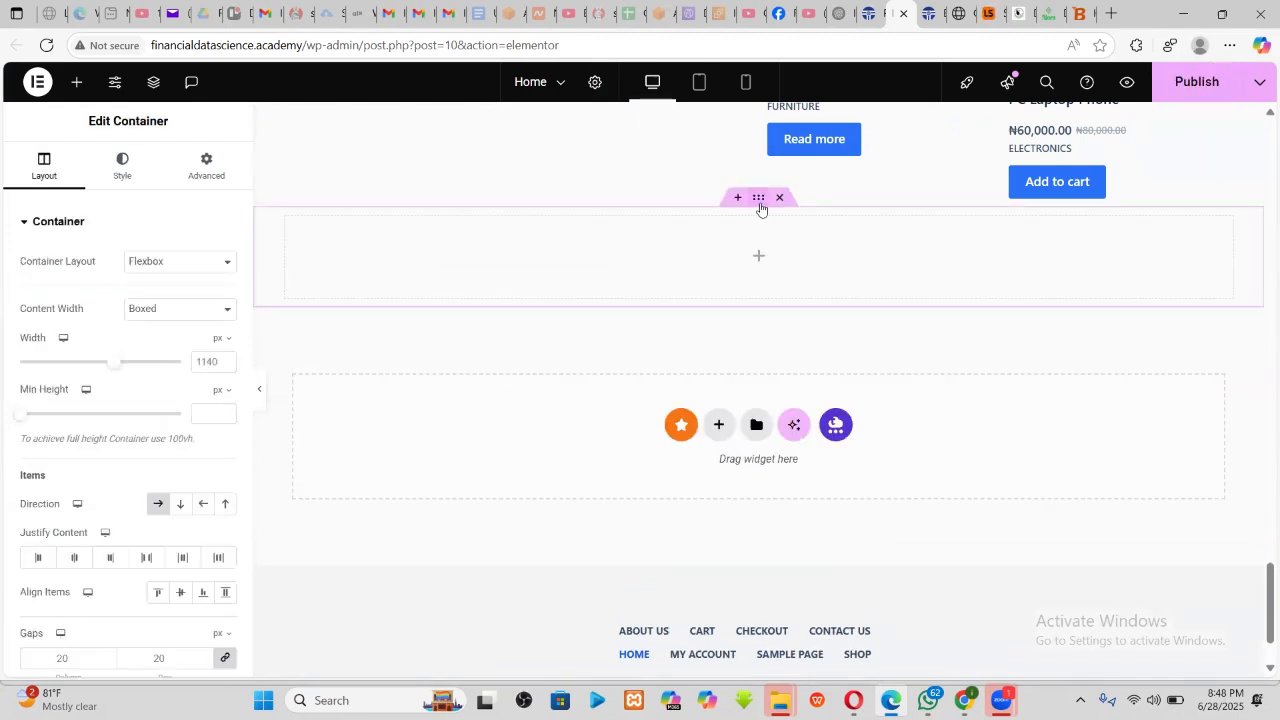
- Set the padding of the container holding the last products grid to 50 px at the bottom and 0 on the other sides
{"action": "scroll", "coordinate": [755, 258], "scroll_direction": "up", "scroll_amount": 6}
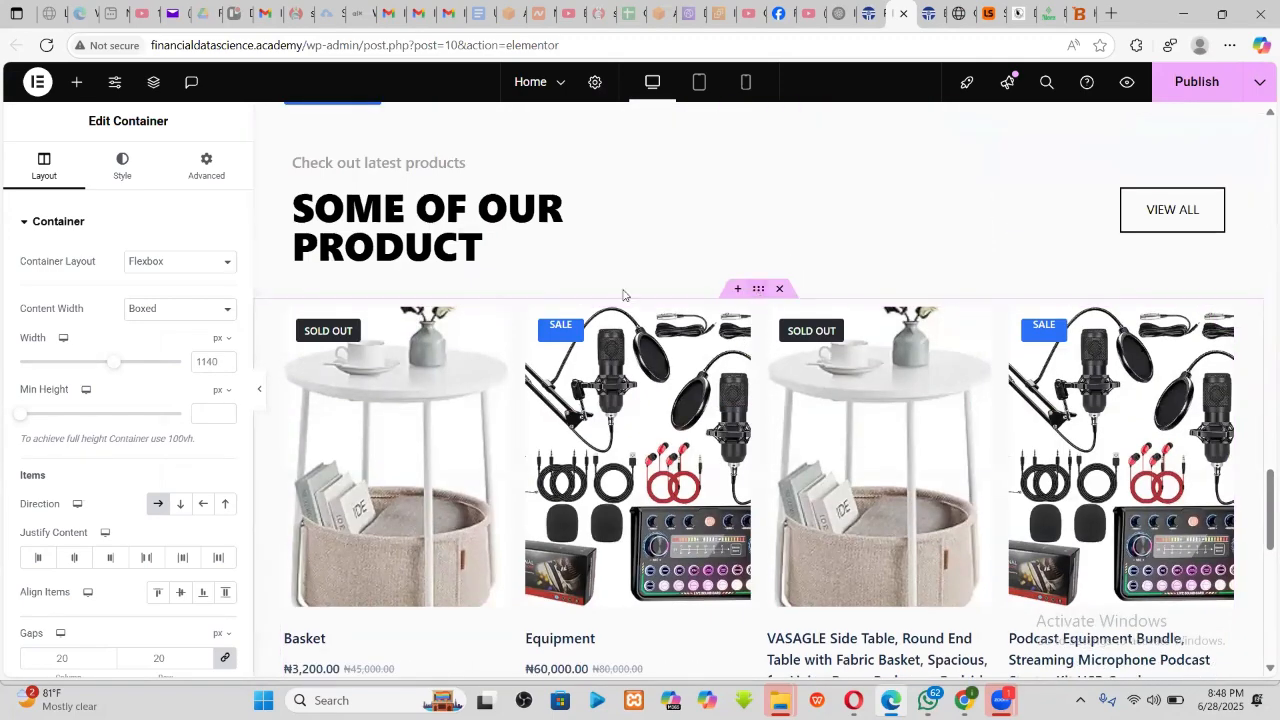
{"action": "left_click", "coordinate": [200, 168]}
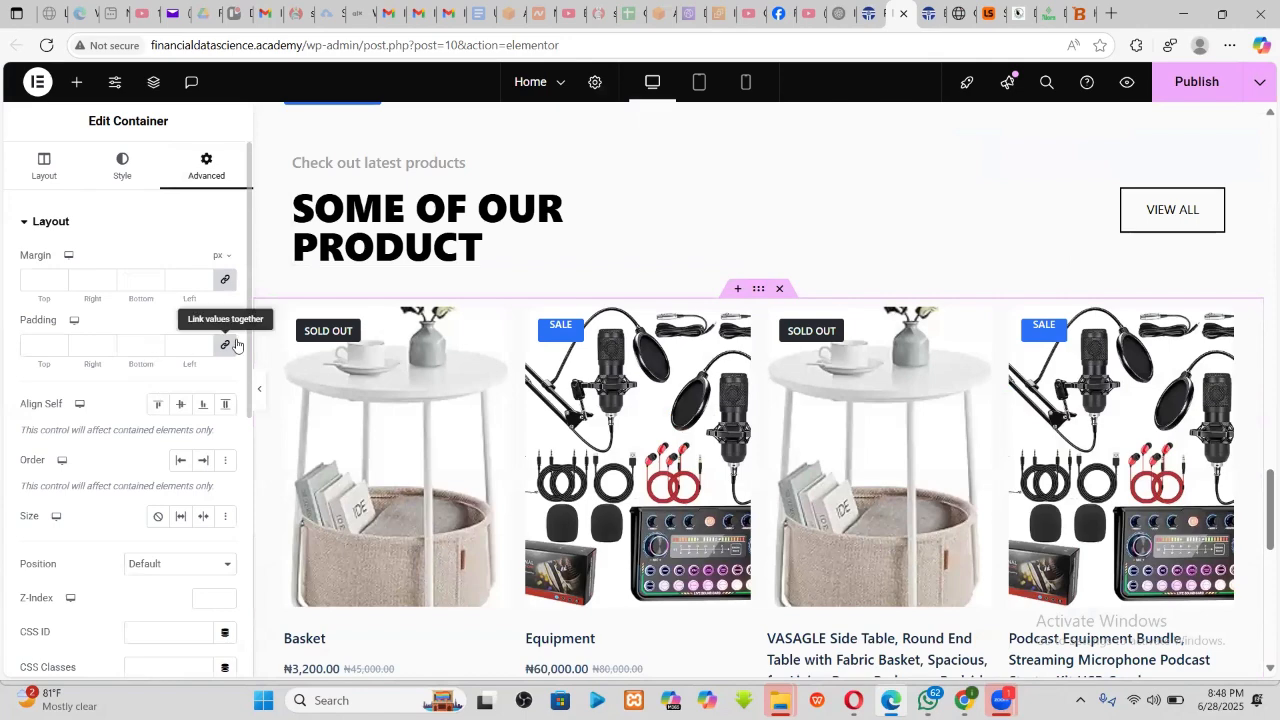
{"action": "left_click", "coordinate": [162, 345]}
{"action": "type", "text": "0"}
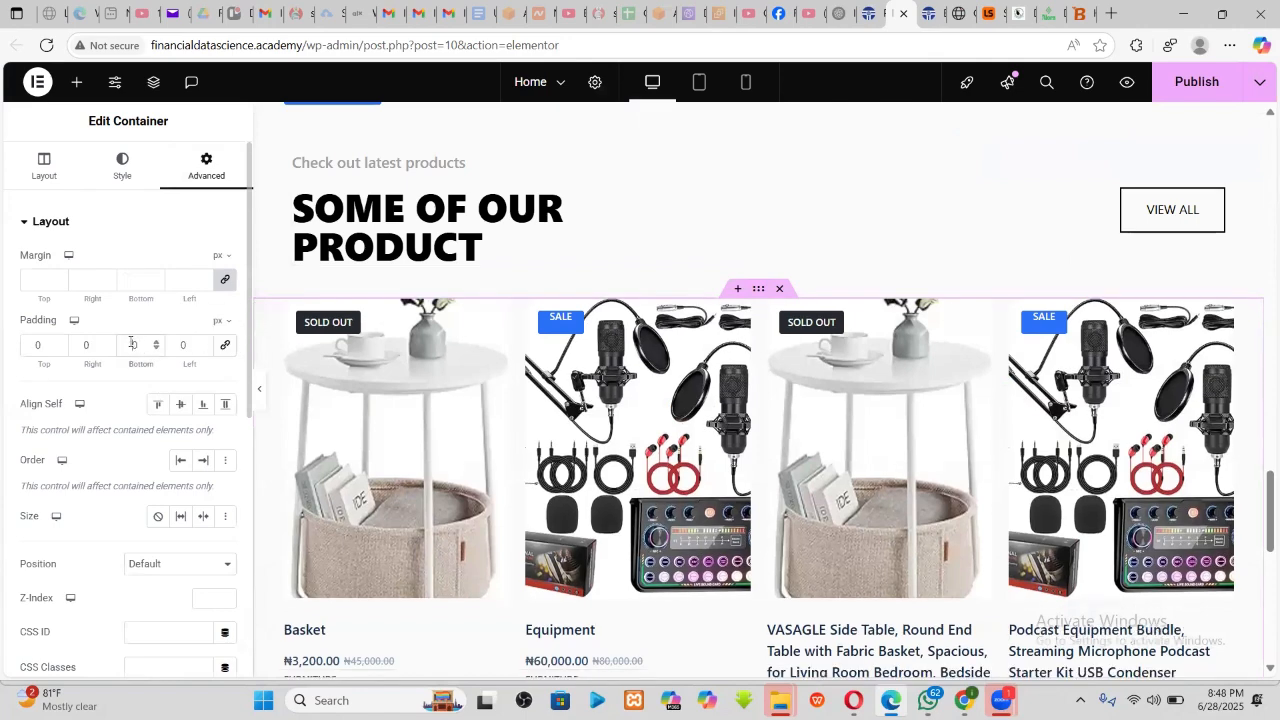
{"action": "scroll", "coordinate": [603, 380], "scroll_direction": "down", "scroll_amount": 6}
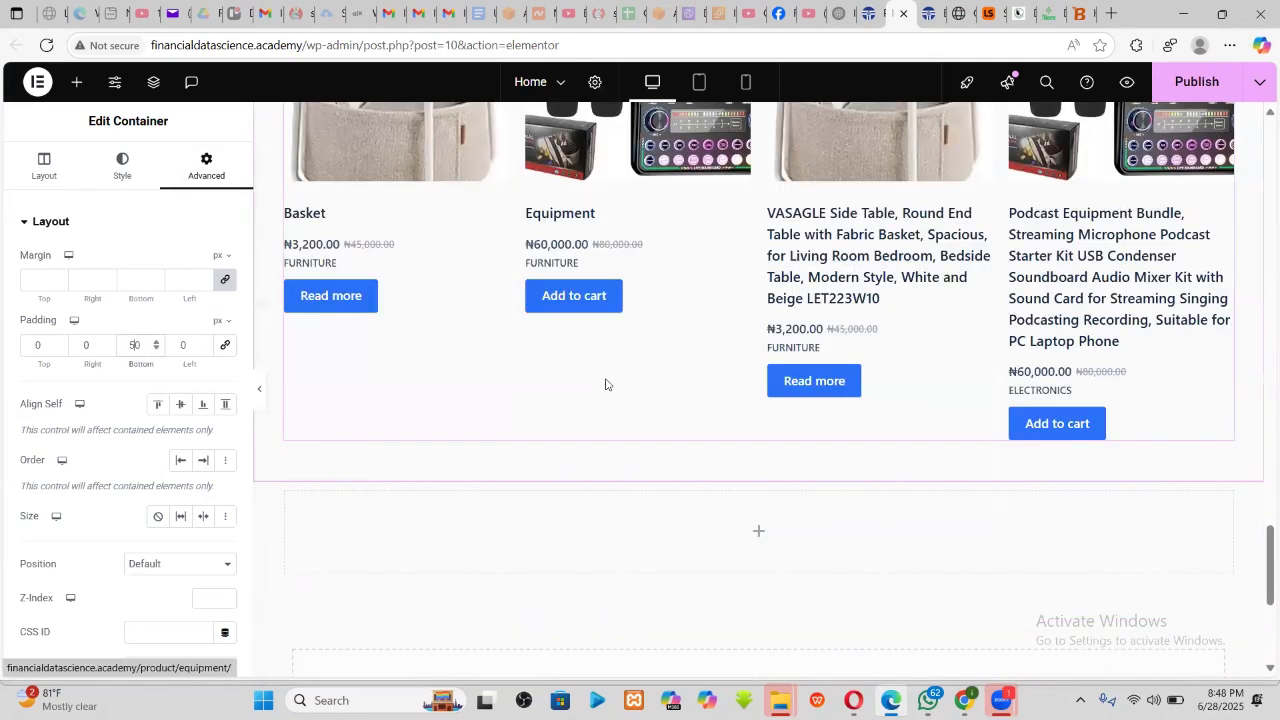
- Select the new empty container and revisit the Garderobe demo's Final Sale section as its layout reference
{"action": "left_click", "coordinate": [760, 313]}
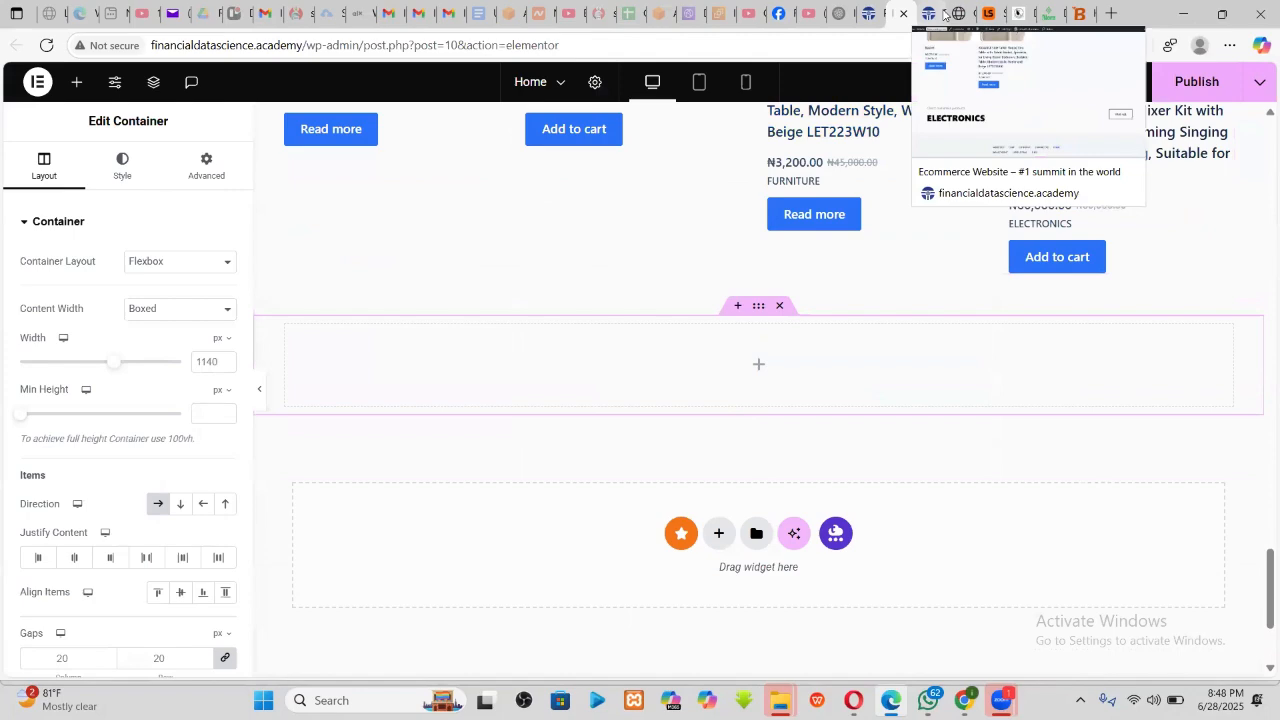
{"action": "scroll", "coordinate": [962, 170], "scroll_direction": "up", "scroll_amount": 6}
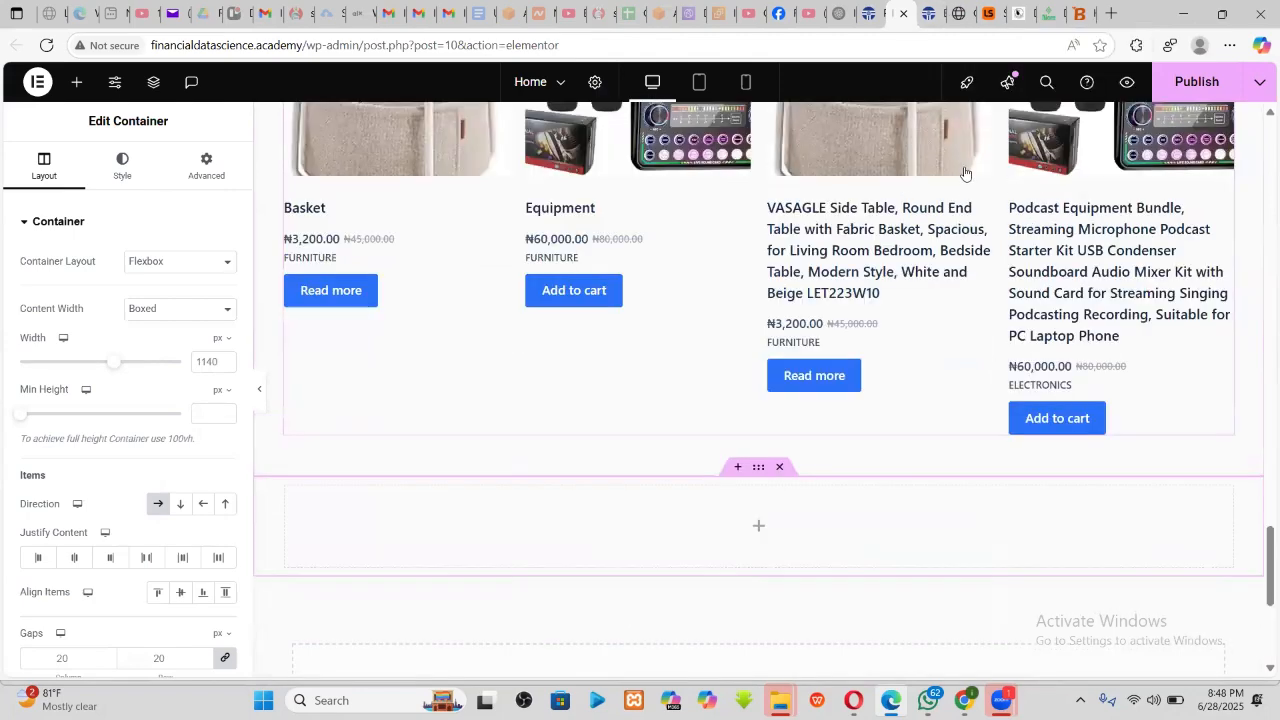
{"action": "scroll", "coordinate": [963, 146], "scroll_direction": "up", "scroll_amount": 1}
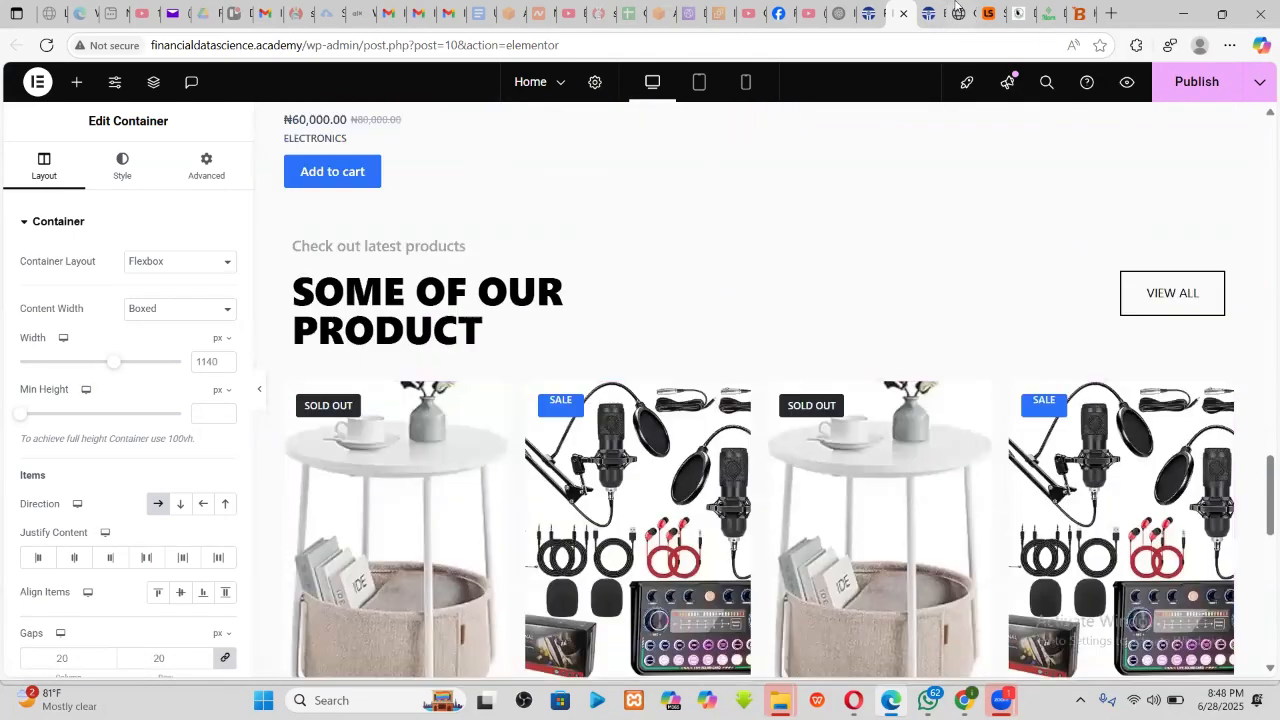
{"action": "left_click", "coordinate": [952, 13]}
{"action": "scroll", "coordinate": [755, 363], "scroll_direction": "down", "scroll_amount": 15}
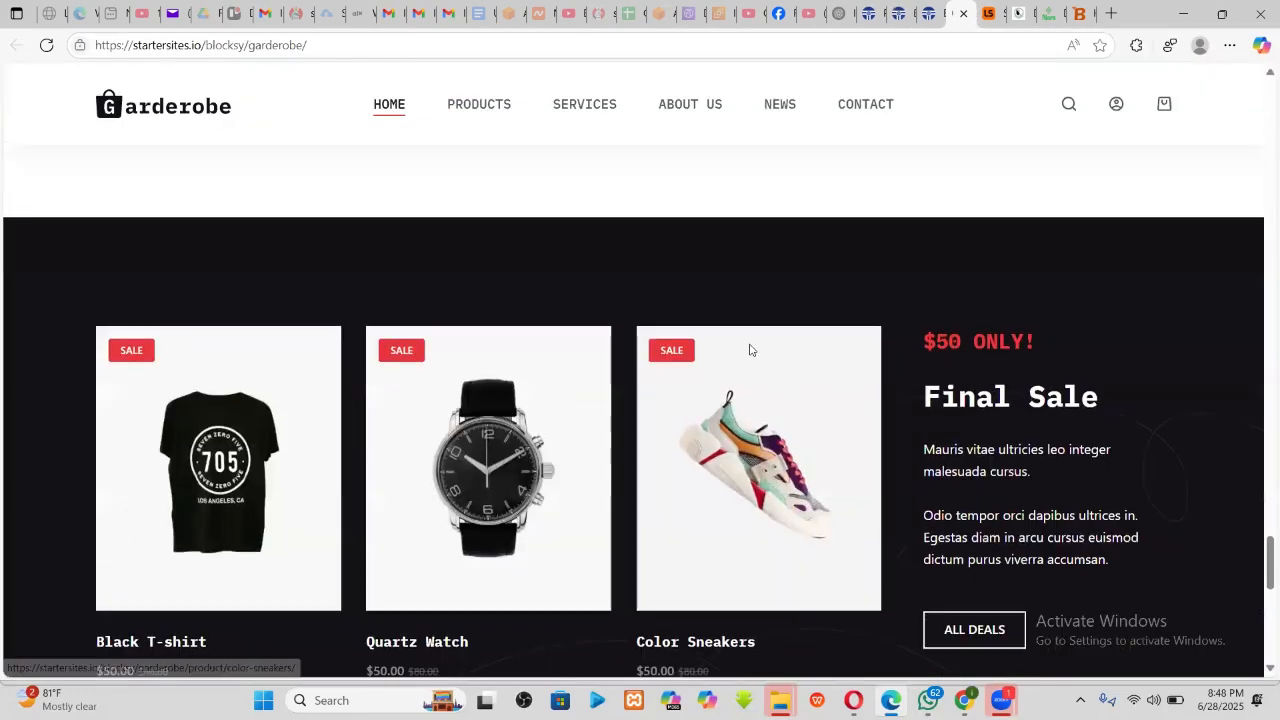
- Examine the Popular Products section of the Garderobe demo, including its product images, prices, ratings, categories and cart buttons
{"action": "scroll", "coordinate": [748, 338], "scroll_direction": "up", "scroll_amount": 3}
{"action": "scroll", "coordinate": [750, 339], "scroll_direction": "up", "scroll_amount": 15}
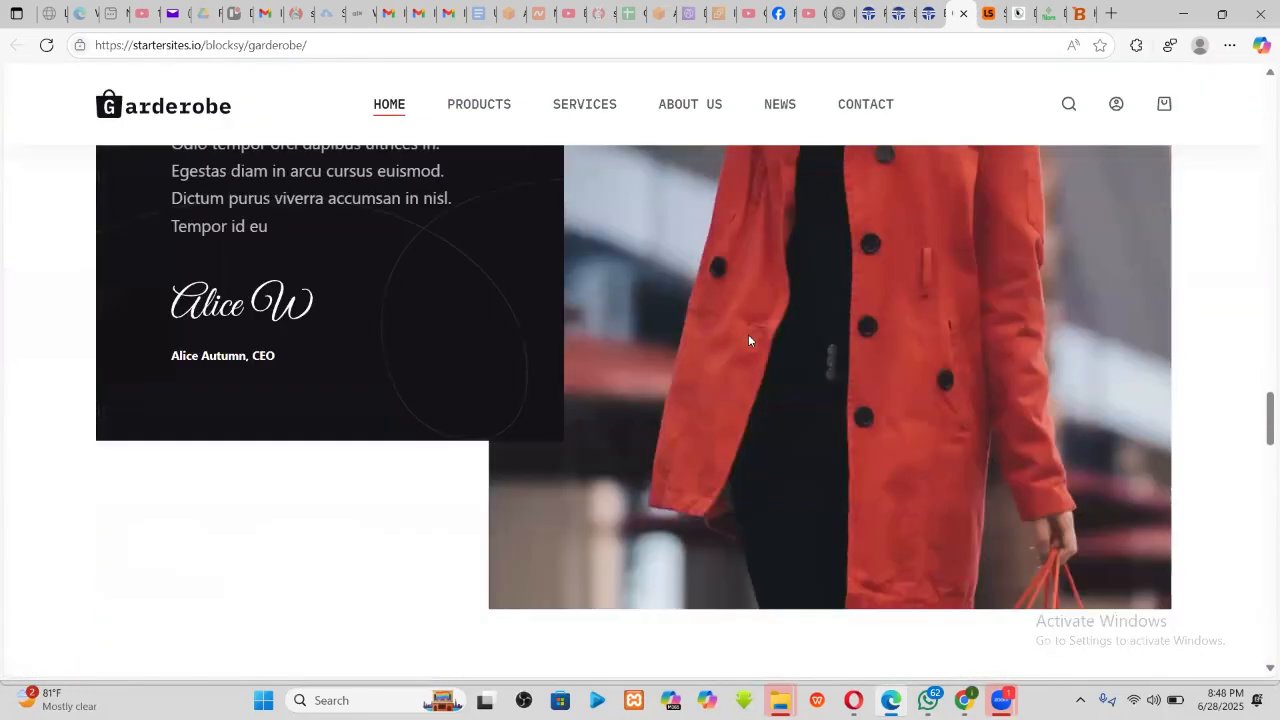
{"action": "scroll", "coordinate": [734, 344], "scroll_direction": "down", "scroll_amount": 1}
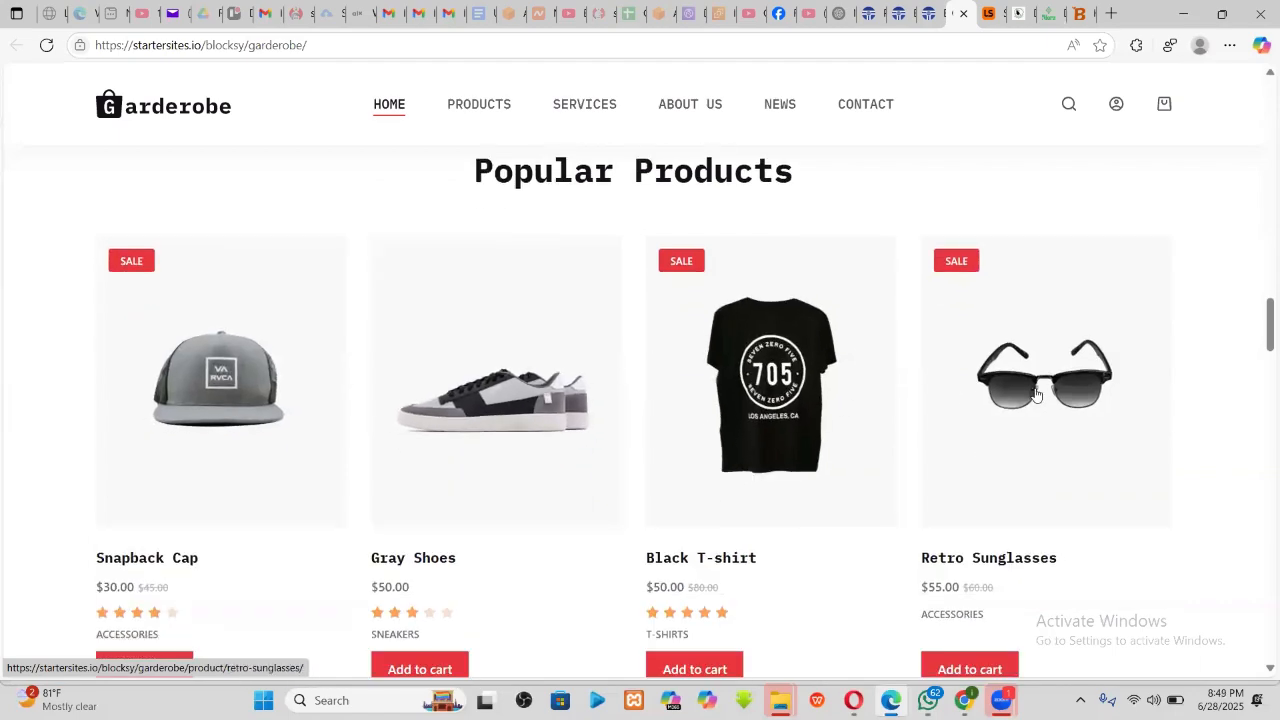
{"action": "scroll", "coordinate": [1006, 403], "scroll_direction": "down", "scroll_amount": 4}
{"action": "scroll", "coordinate": [980, 399], "scroll_direction": "up", "scroll_amount": 2}
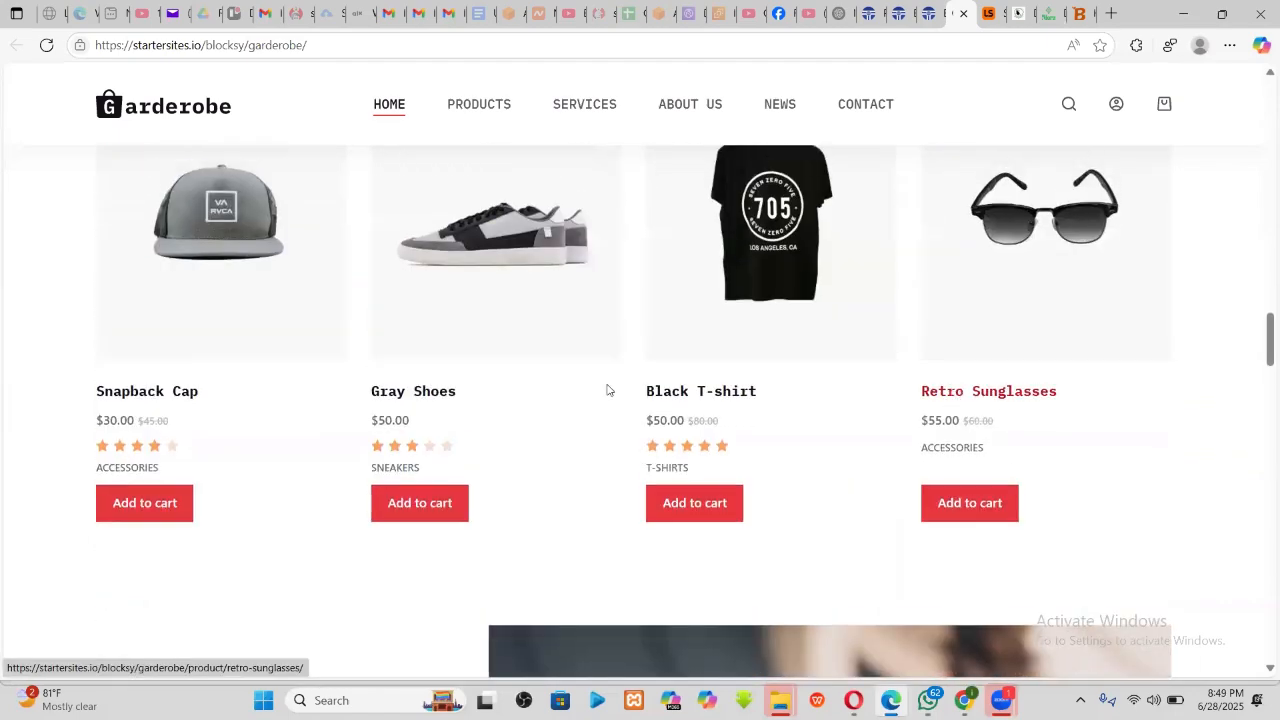
{"action": "scroll", "coordinate": [300, 370], "scroll_direction": "up", "scroll_amount": 2}
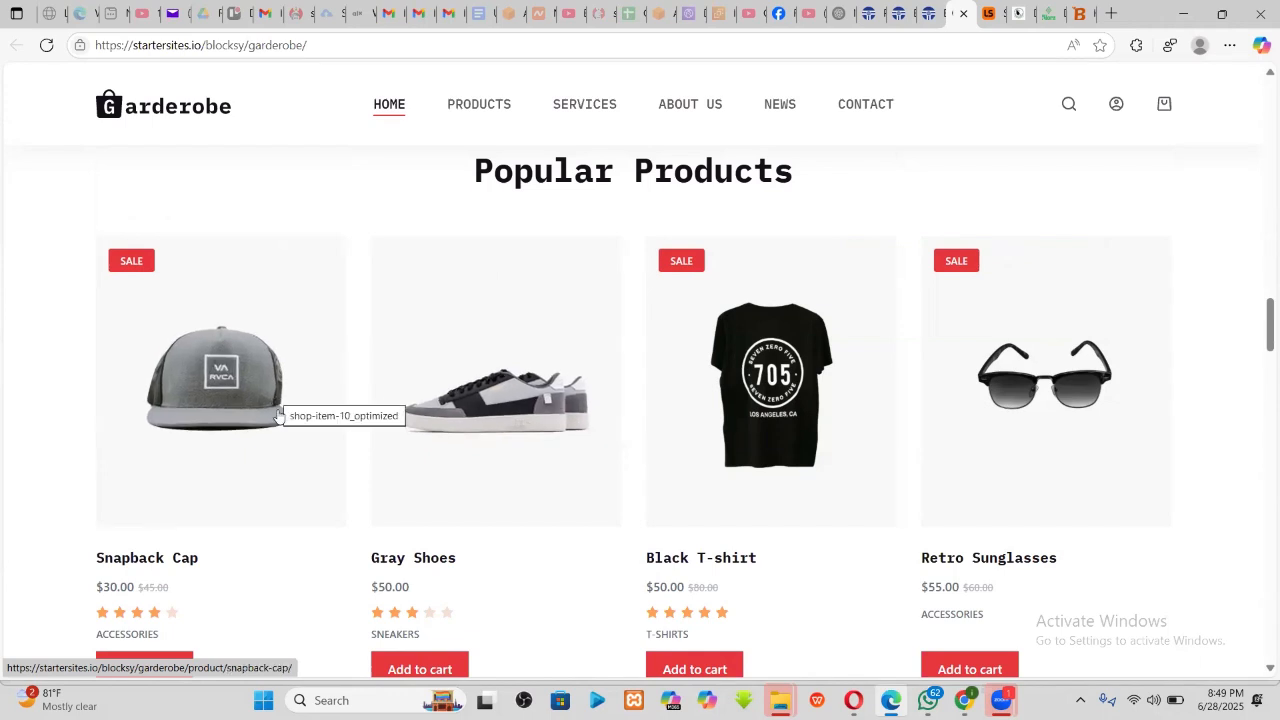
{"action": "scroll", "coordinate": [129, 337], "scroll_direction": "down", "scroll_amount": 2}
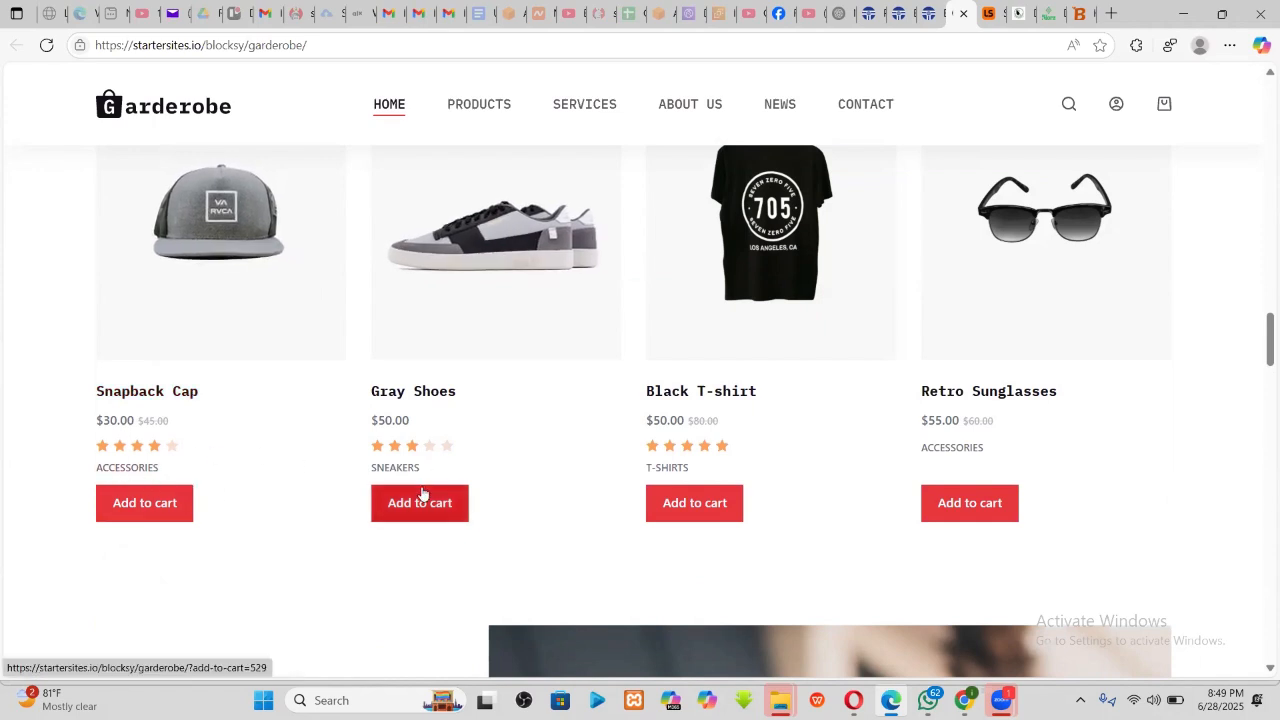
- Switch to the Alora Pads WordPress dashboard, open the live site in a new tab and find the ShopLentor plugin entry
{"action": "left_click", "coordinate": [1051, 6]}
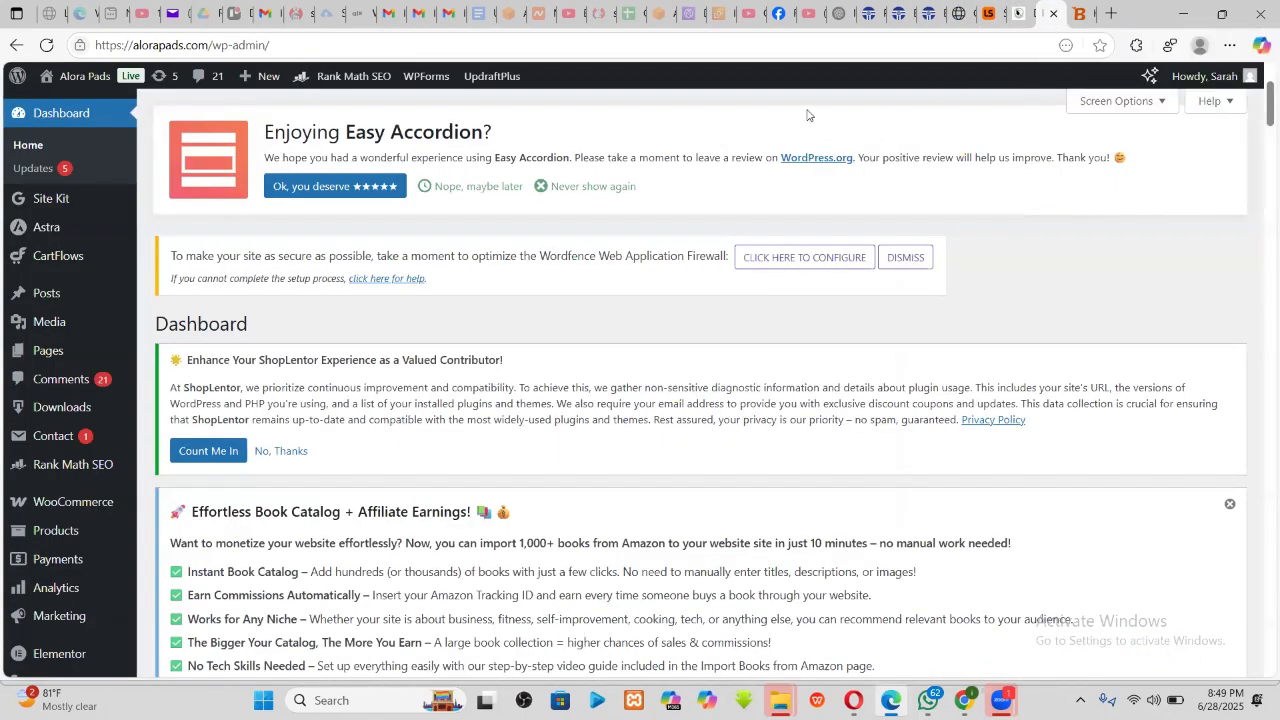
{"action": "mouse_move", "coordinate": [75, 76]}
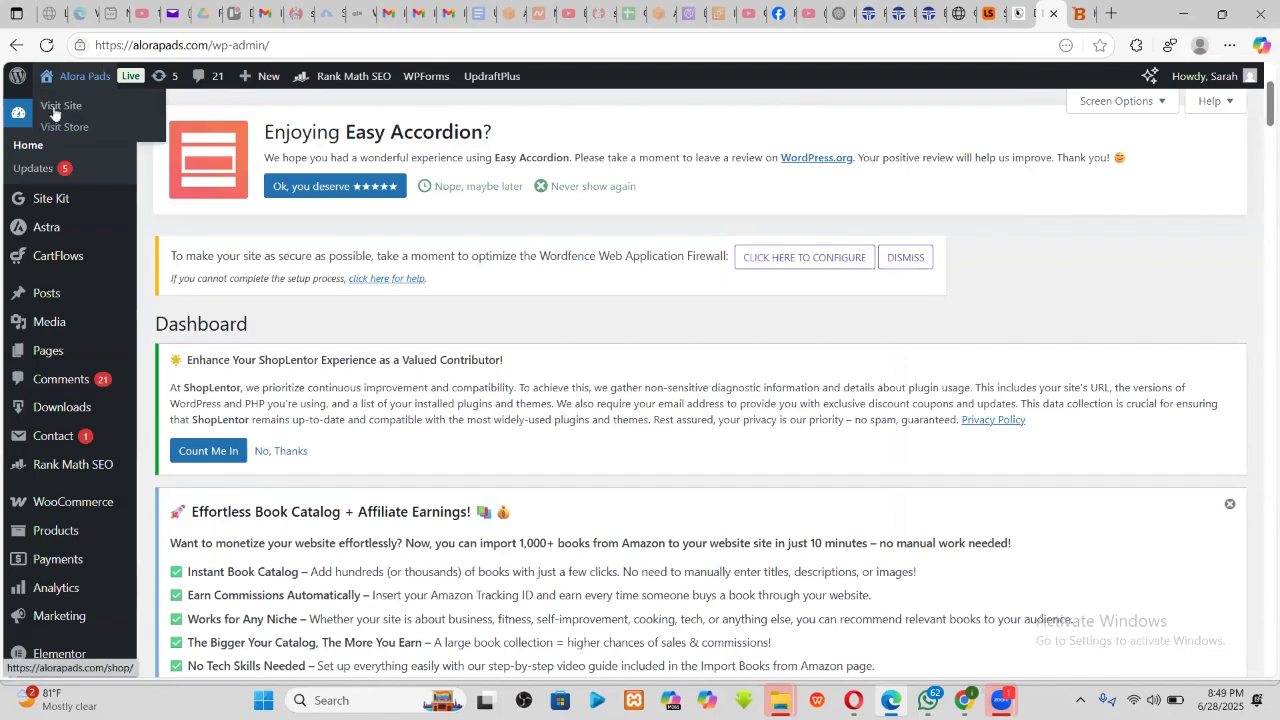
{"action": "right_click", "coordinate": [61, 105]}
{"action": "left_click", "coordinate": [147, 120]}
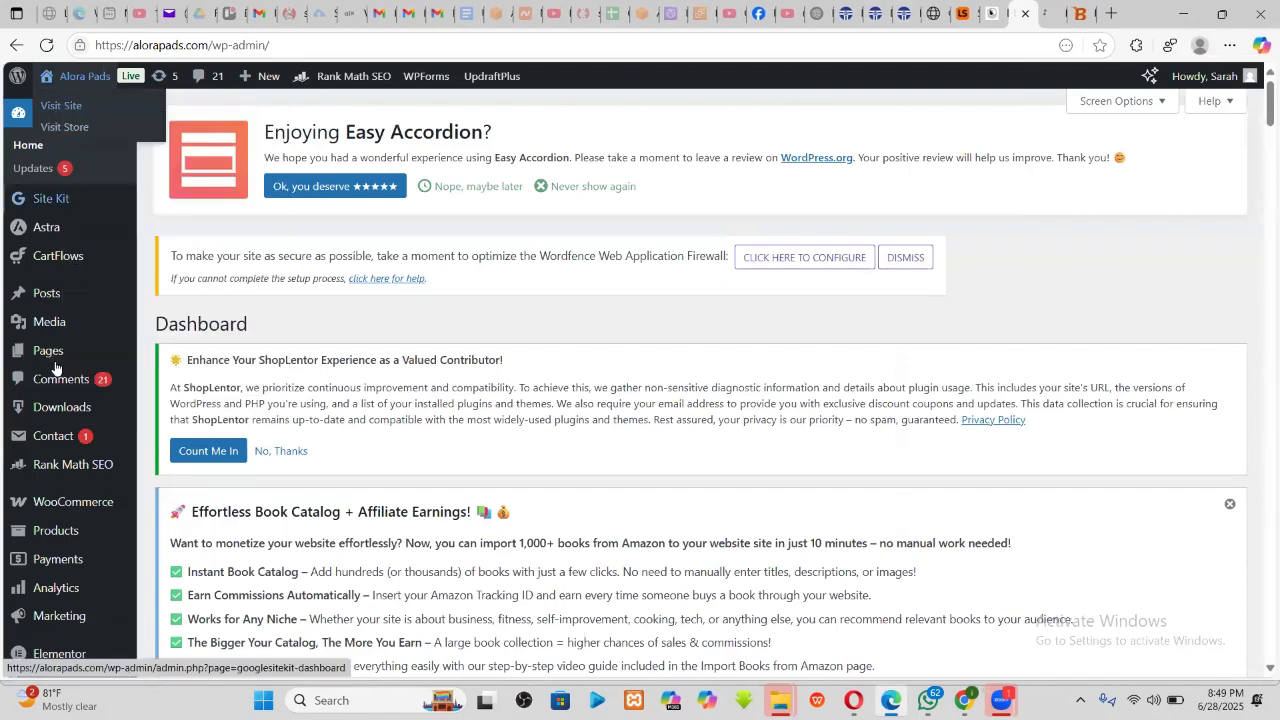
{"action": "scroll", "coordinate": [54, 368], "scroll_direction": "down", "scroll_amount": 4}
{"action": "mouse_move", "coordinate": [71, 304]}
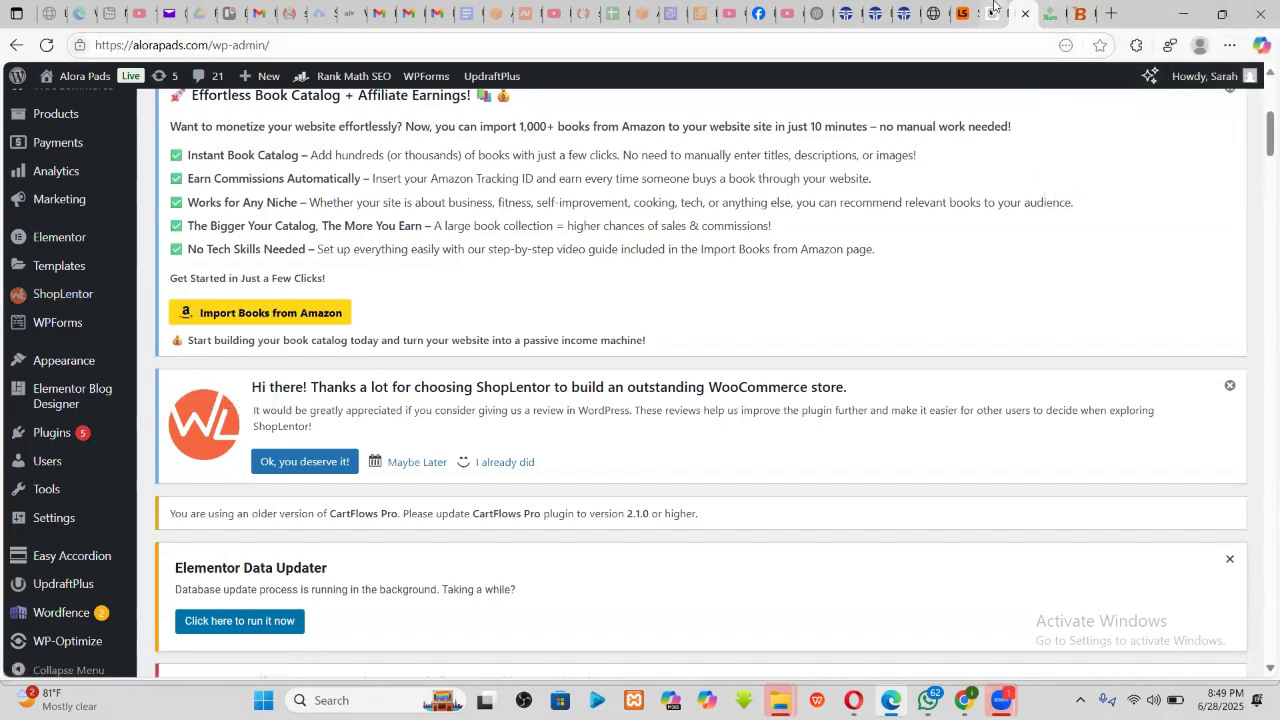
- Return to the Garderobe demo homepage and show the heading and product cards of its Popular Products section
{"action": "left_click", "coordinate": [958, 8]}
{"action": "left_click", "coordinate": [936, 8]}
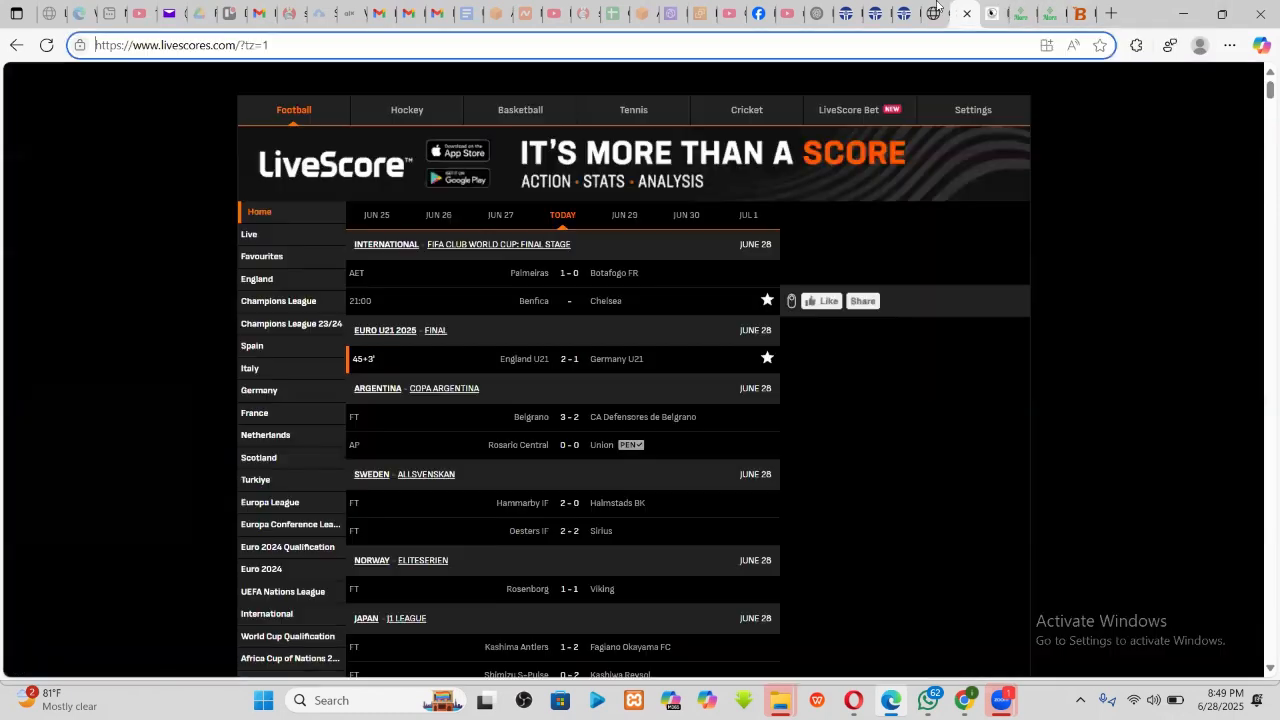
{"action": "left_click", "coordinate": [905, 12]}
{"action": "scroll", "coordinate": [400, 395], "scroll_direction": "up", "scroll_amount": 2}
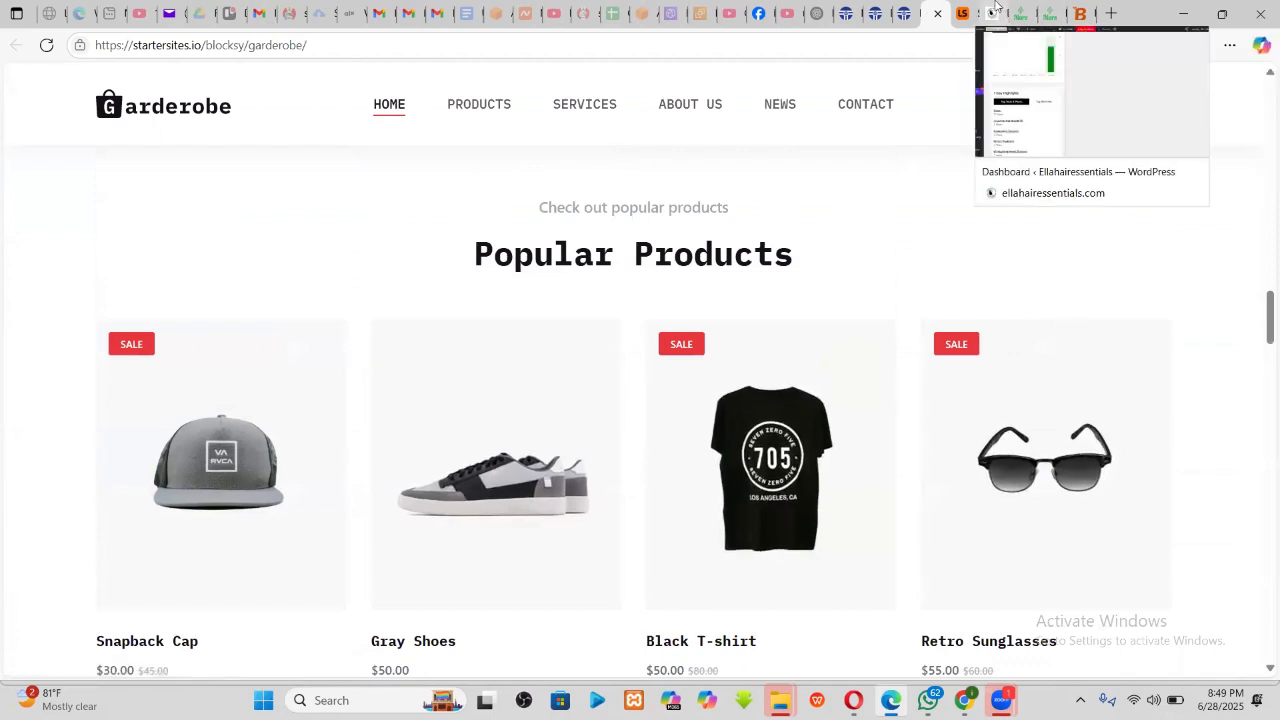
- Switch to the Alora Pads shop page and examine its product grid, cart total and product search as a ShopLentor example
{"action": "left_click", "coordinate": [1050, 13]}
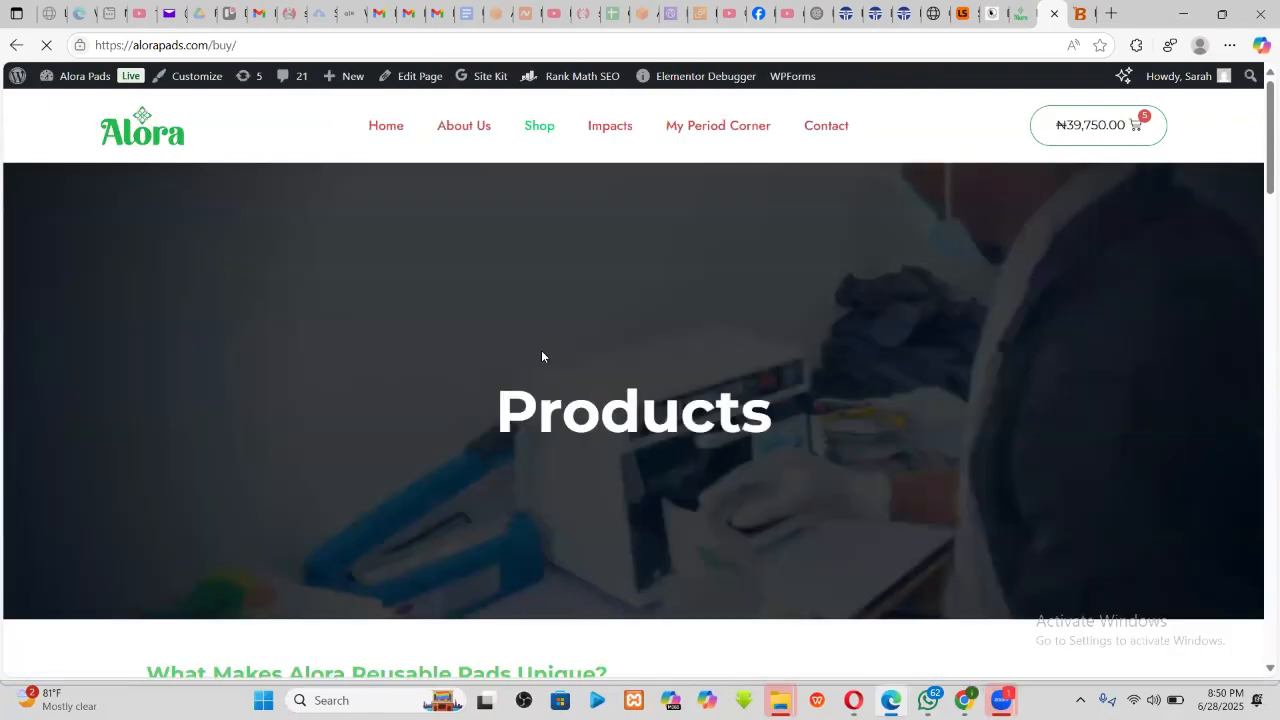
{"action": "scroll", "coordinate": [524, 405], "scroll_direction": "down", "scroll_amount": 15}
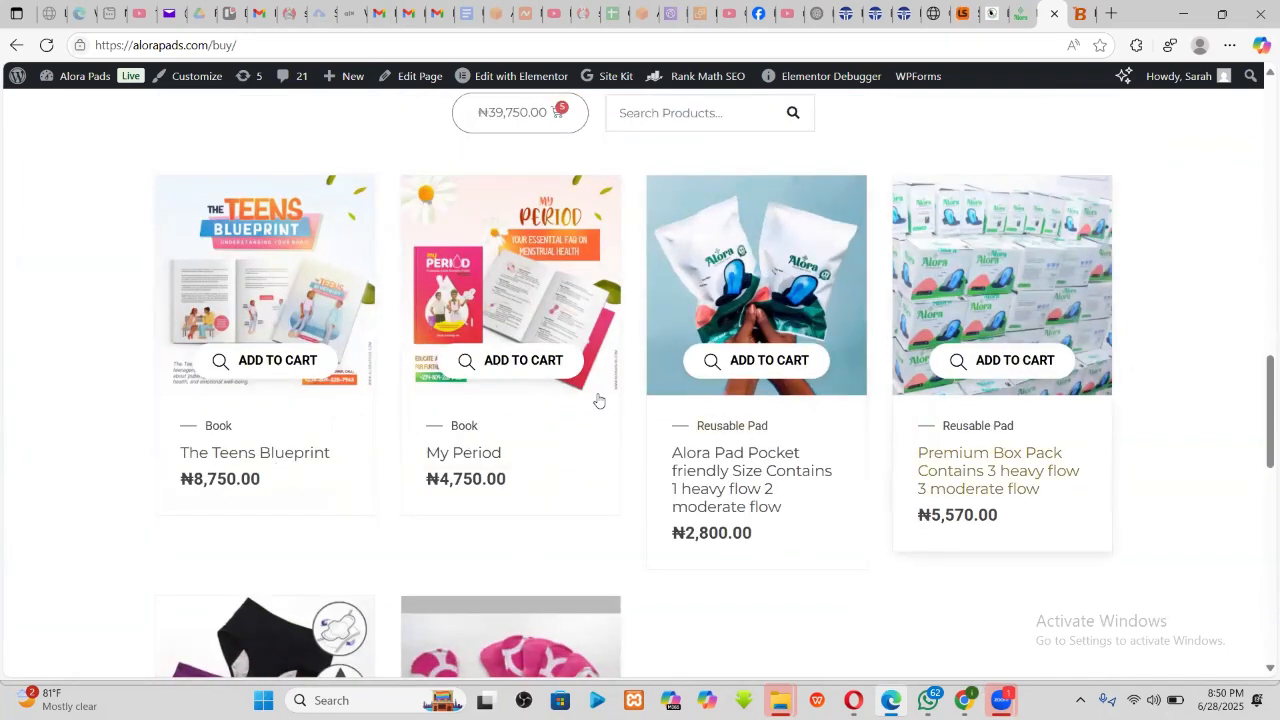
{"action": "scroll", "coordinate": [230, 391], "scroll_direction": "down", "scroll_amount": 3}
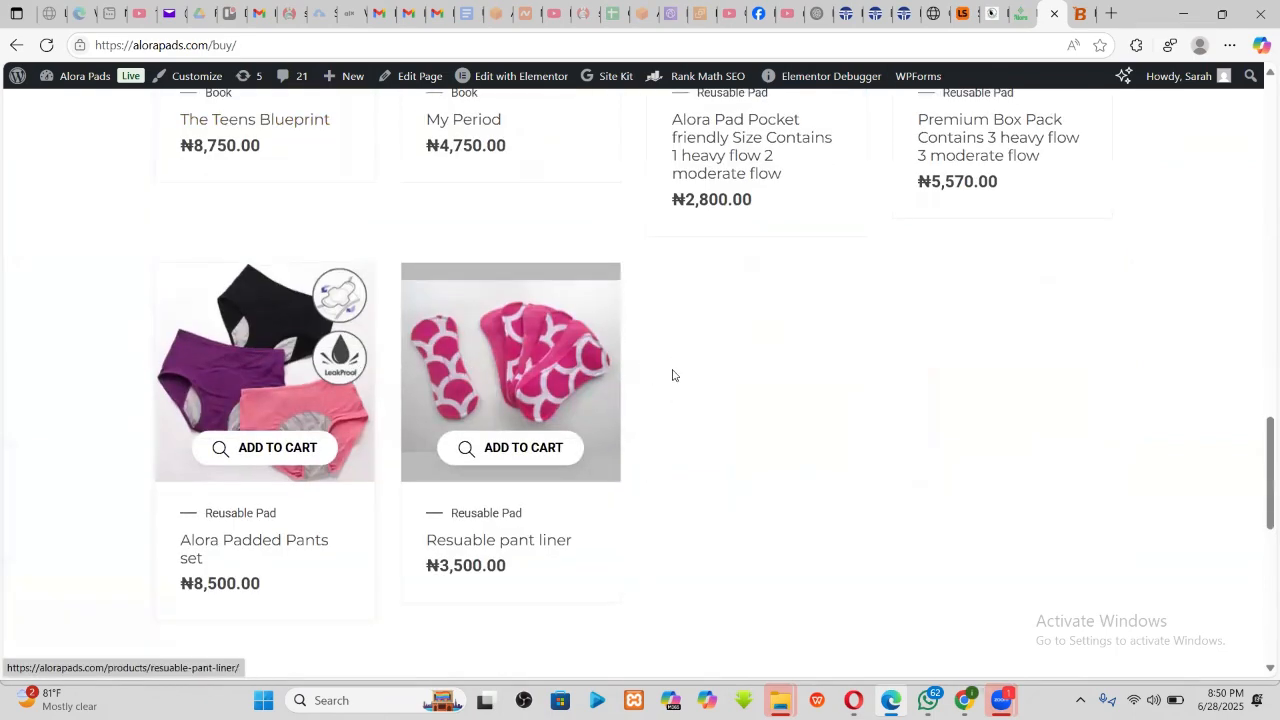
{"action": "scroll", "coordinate": [673, 383], "scroll_direction": "down", "scroll_amount": 2}
{"action": "scroll", "coordinate": [326, 314], "scroll_direction": "up", "scroll_amount": 5}
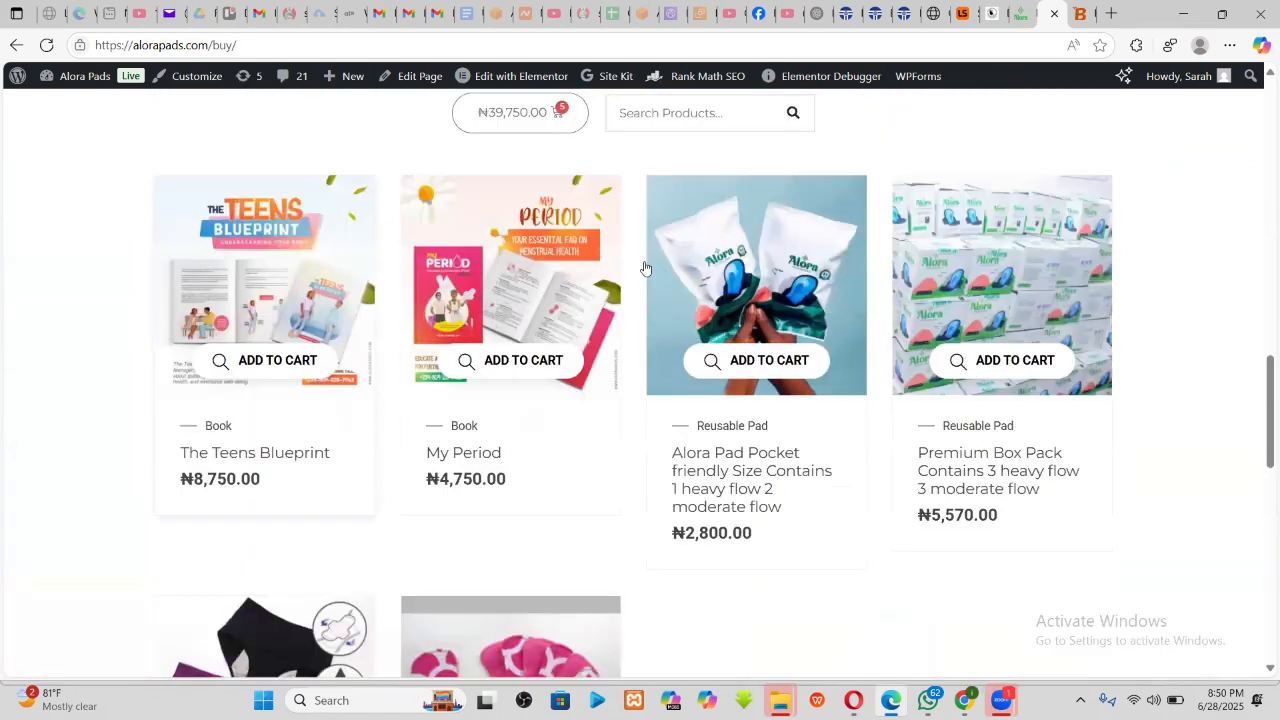
{"action": "scroll", "coordinate": [950, 300], "scroll_direction": "up", "scroll_amount": 3}
{"action": "scroll", "coordinate": [460, 450], "scroll_direction": "down", "scroll_amount": 1}
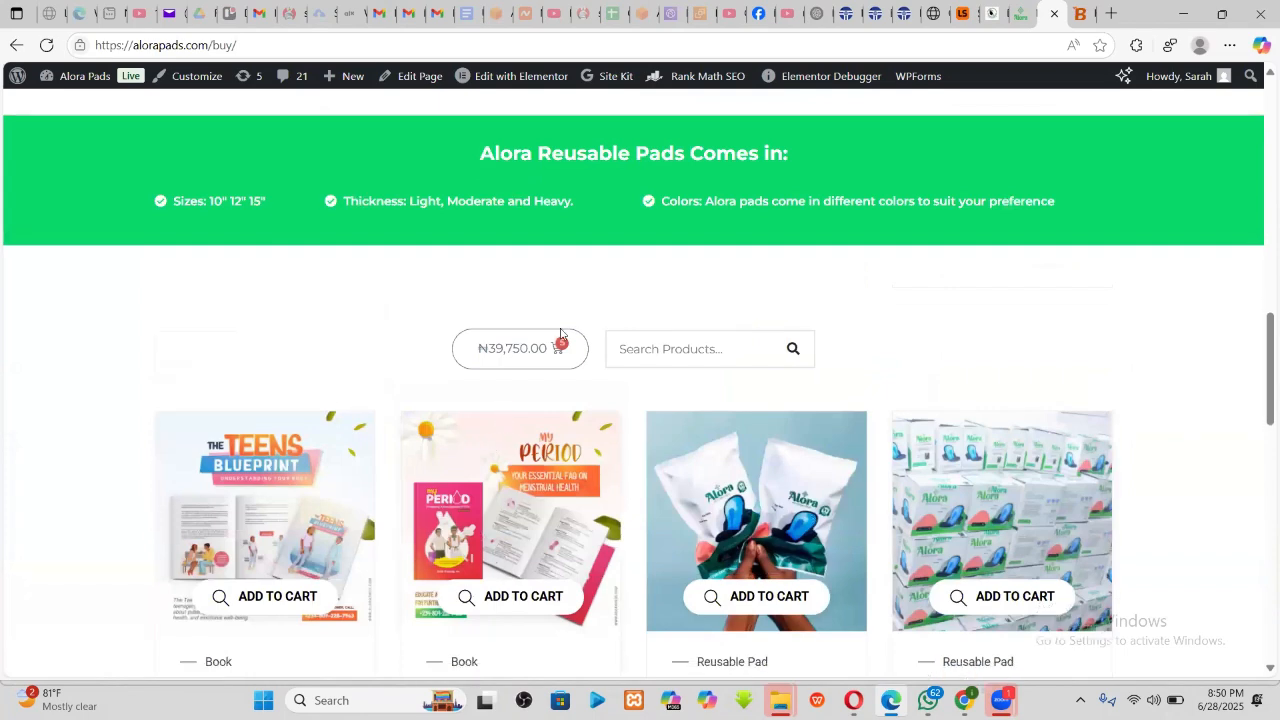
- Open the Alora Pads shop cart, remove all its products, close the cart and reload the page
{"action": "left_click", "coordinate": [690, 279]}
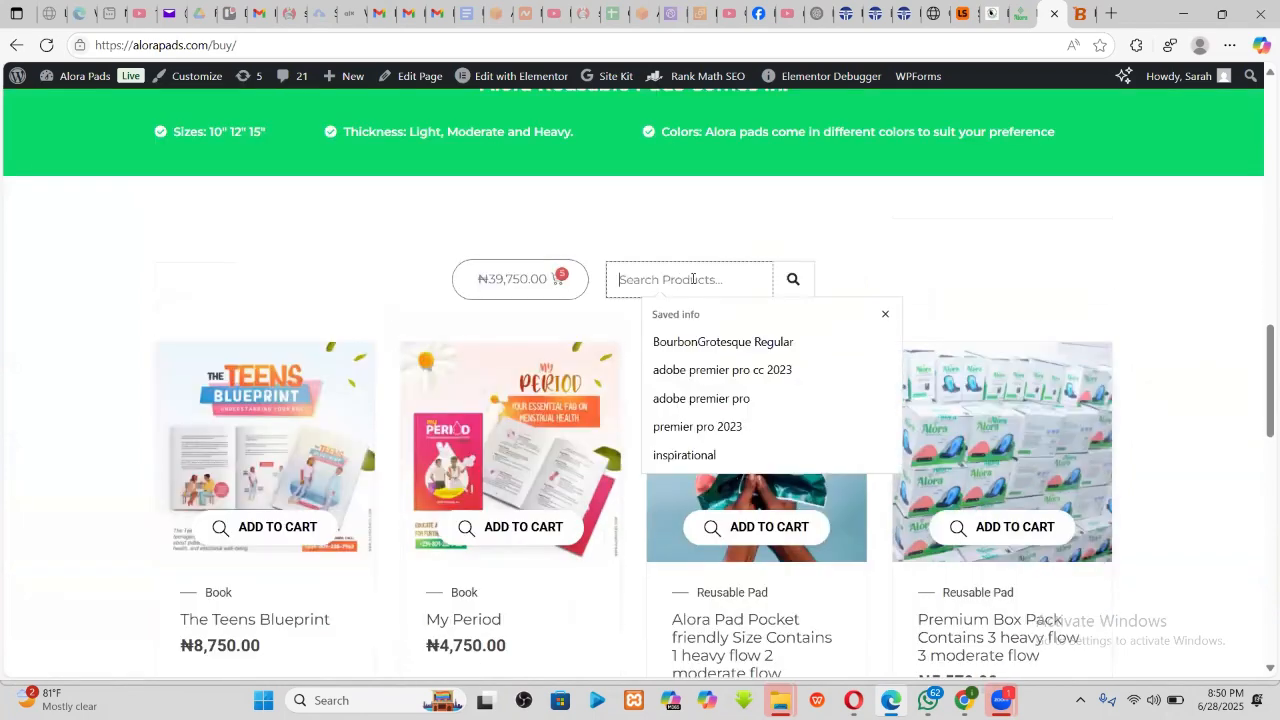
{"action": "left_click", "coordinate": [531, 277]}
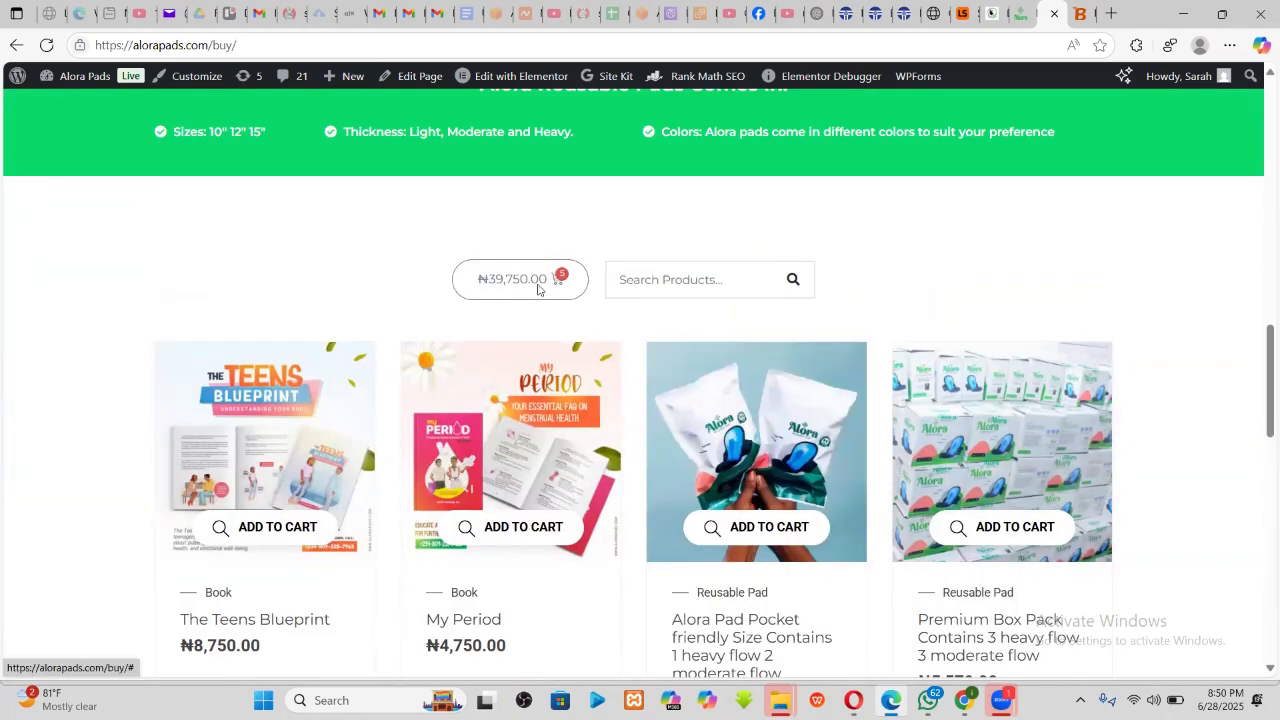
{"action": "left_click", "coordinate": [538, 288]}
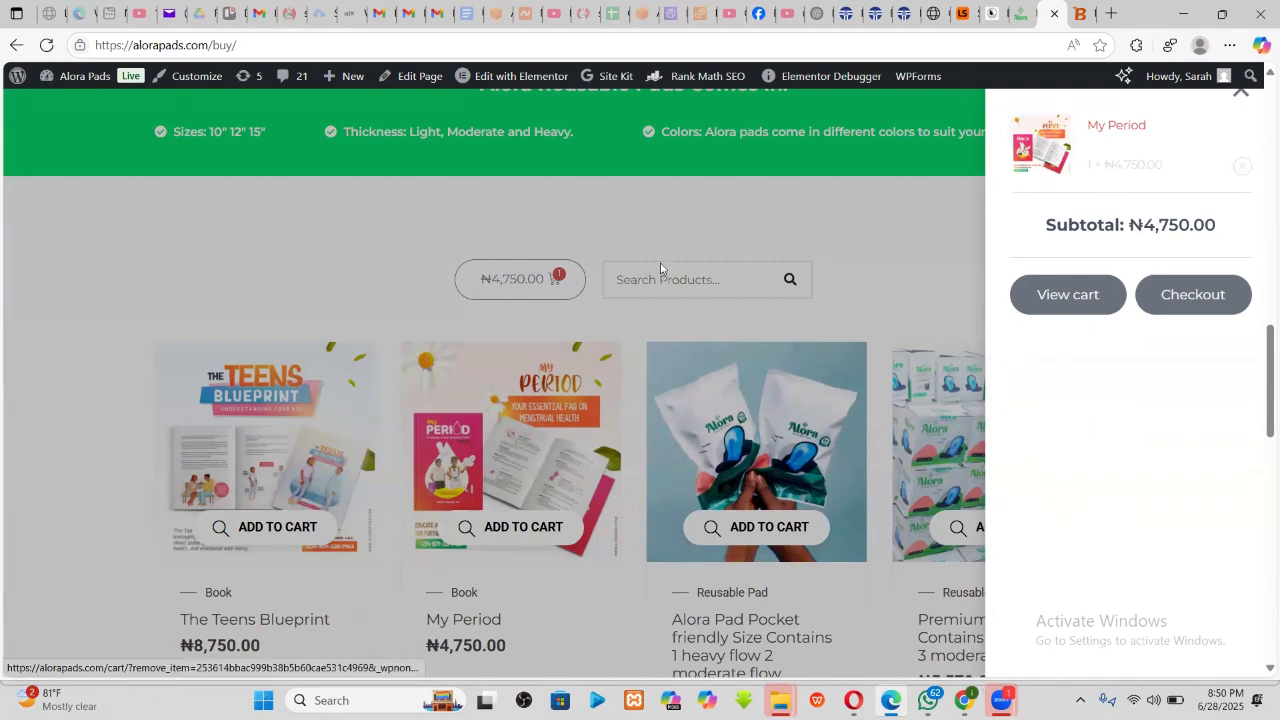
{"action": "left_click", "coordinate": [302, 279]}
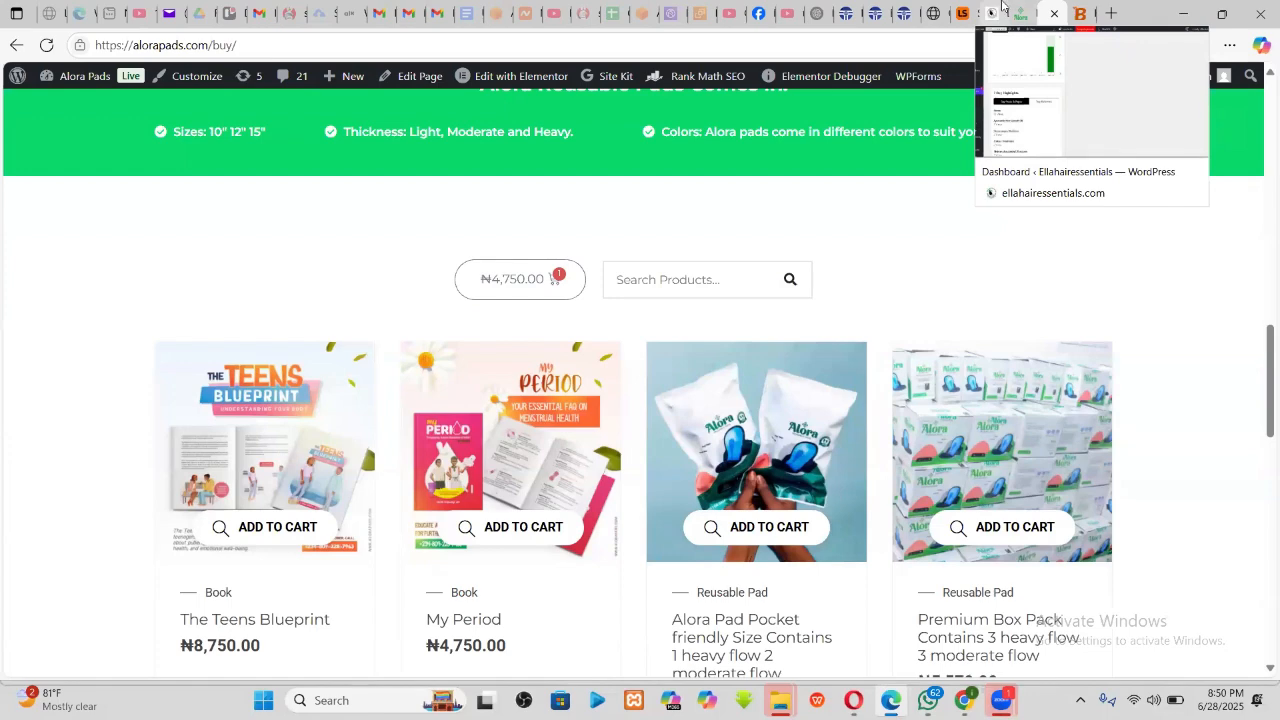
{"action": "key", "text": "F5"}
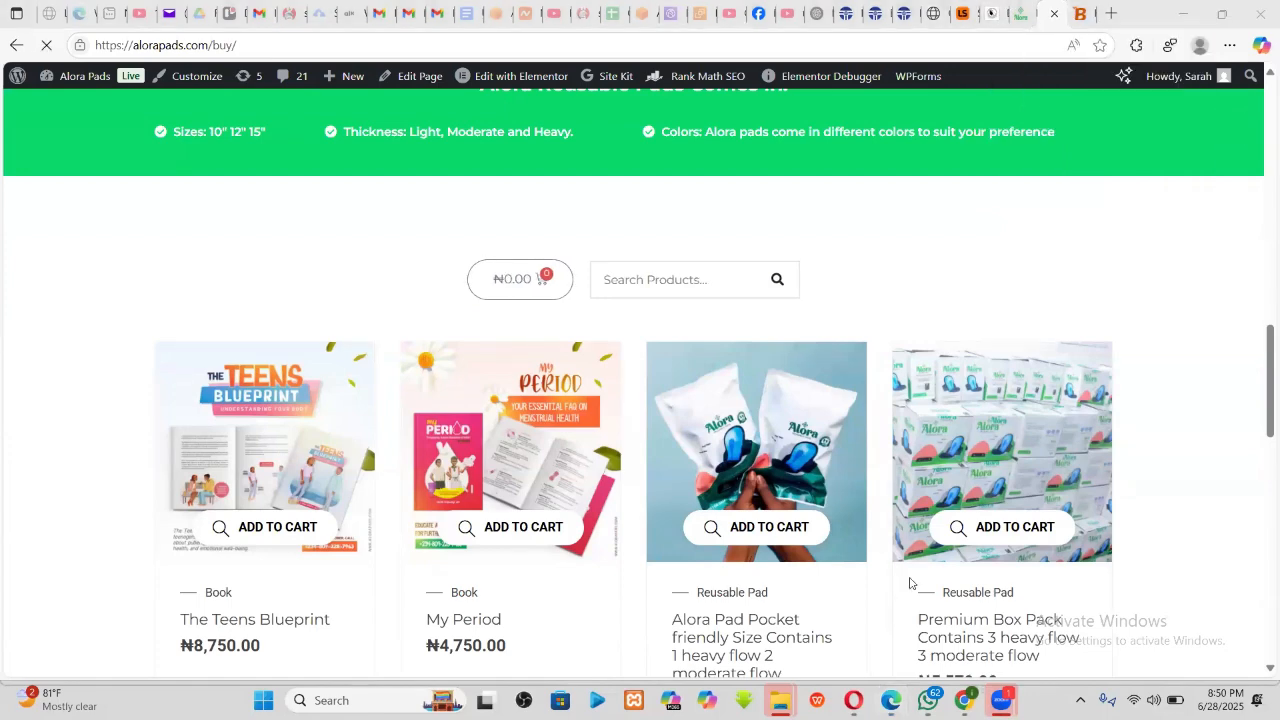
- Check the ShopLentor options in the Alora Pads dashboard, then review the shop page's product grid again
{"action": "left_click", "coordinate": [1024, 8]}
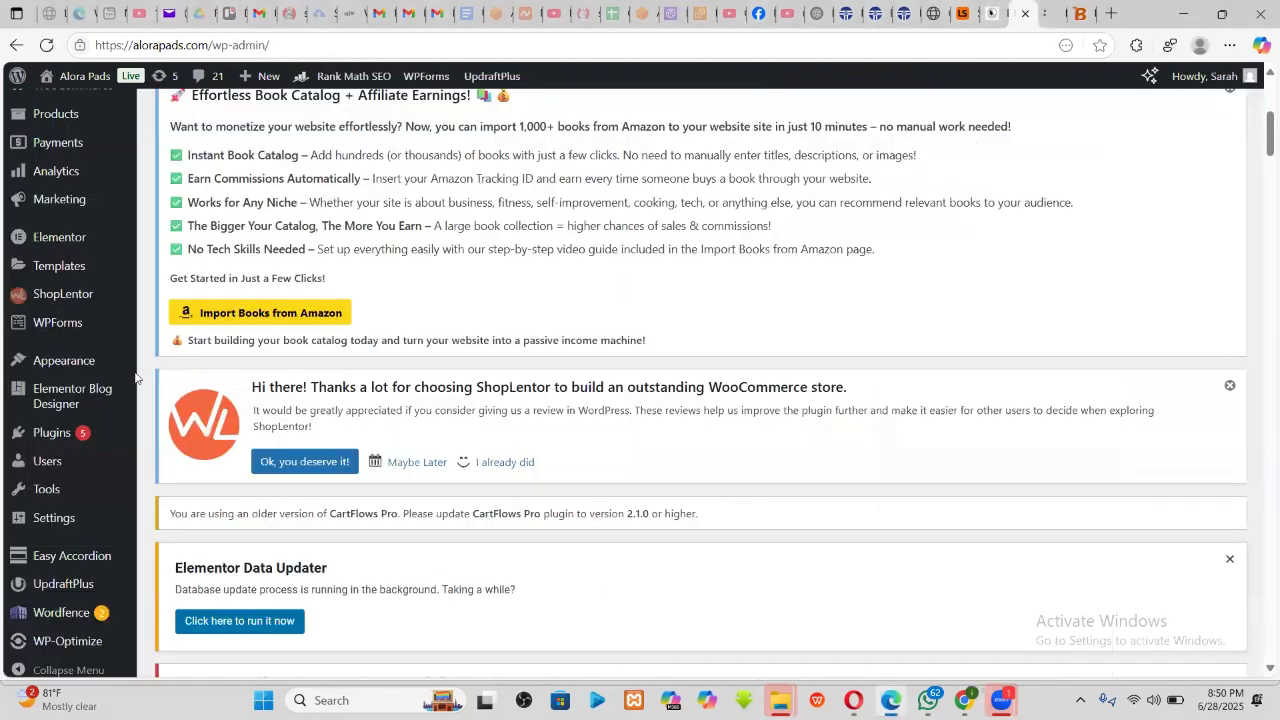
{"action": "mouse_move", "coordinate": [73, 296]}
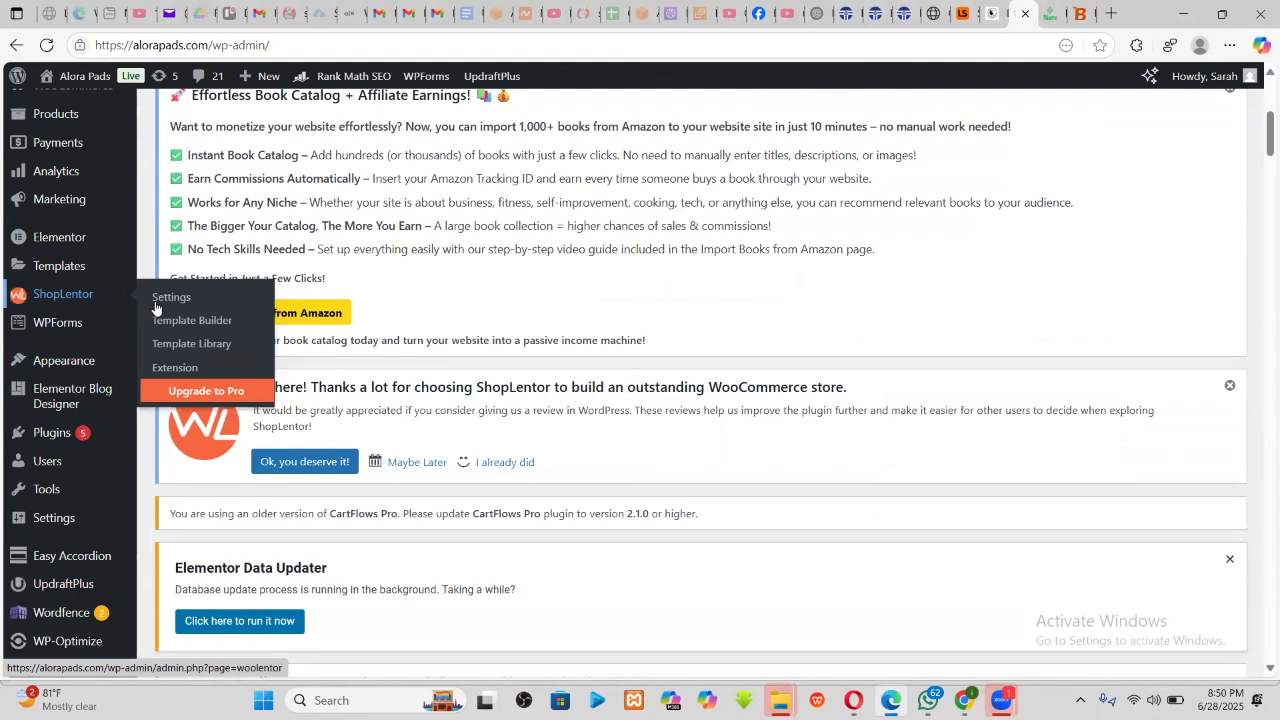
{"action": "left_click", "coordinate": [1036, 13]}
{"action": "scroll", "coordinate": [575, 425], "scroll_direction": "down", "scroll_amount": 12}
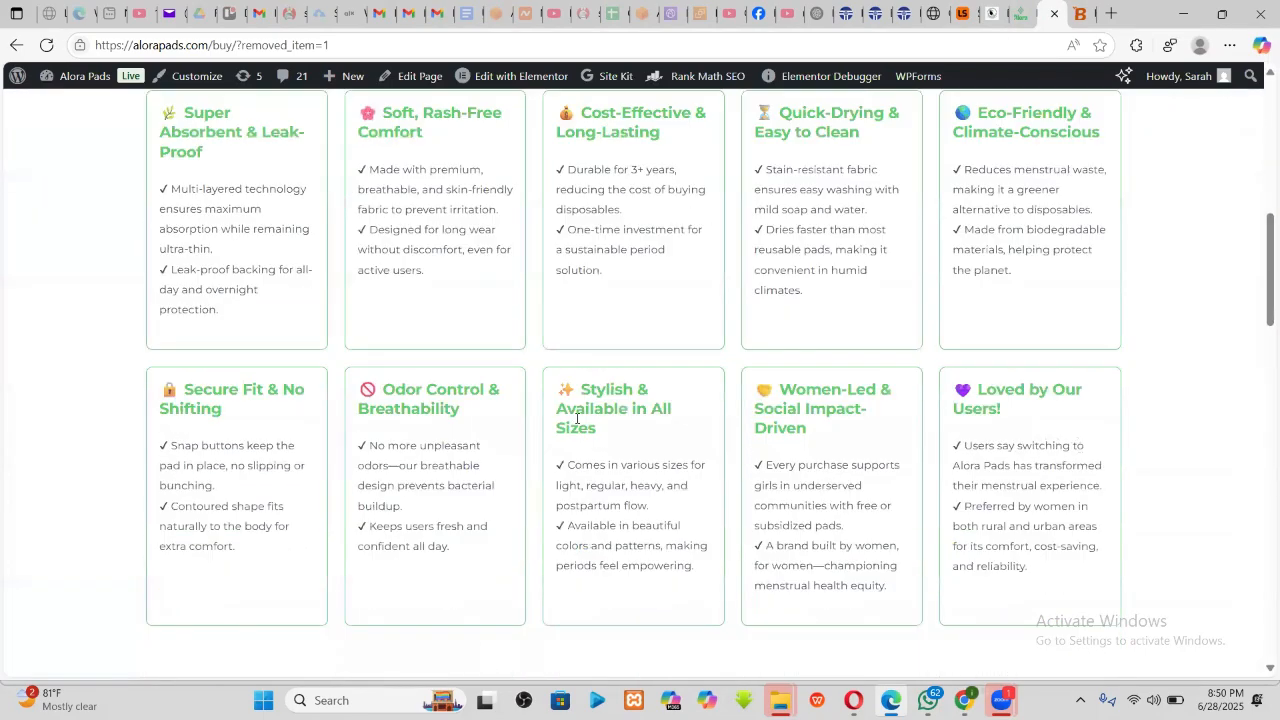
{"action": "scroll", "coordinate": [576, 424], "scroll_direction": "up", "scroll_amount": 3}
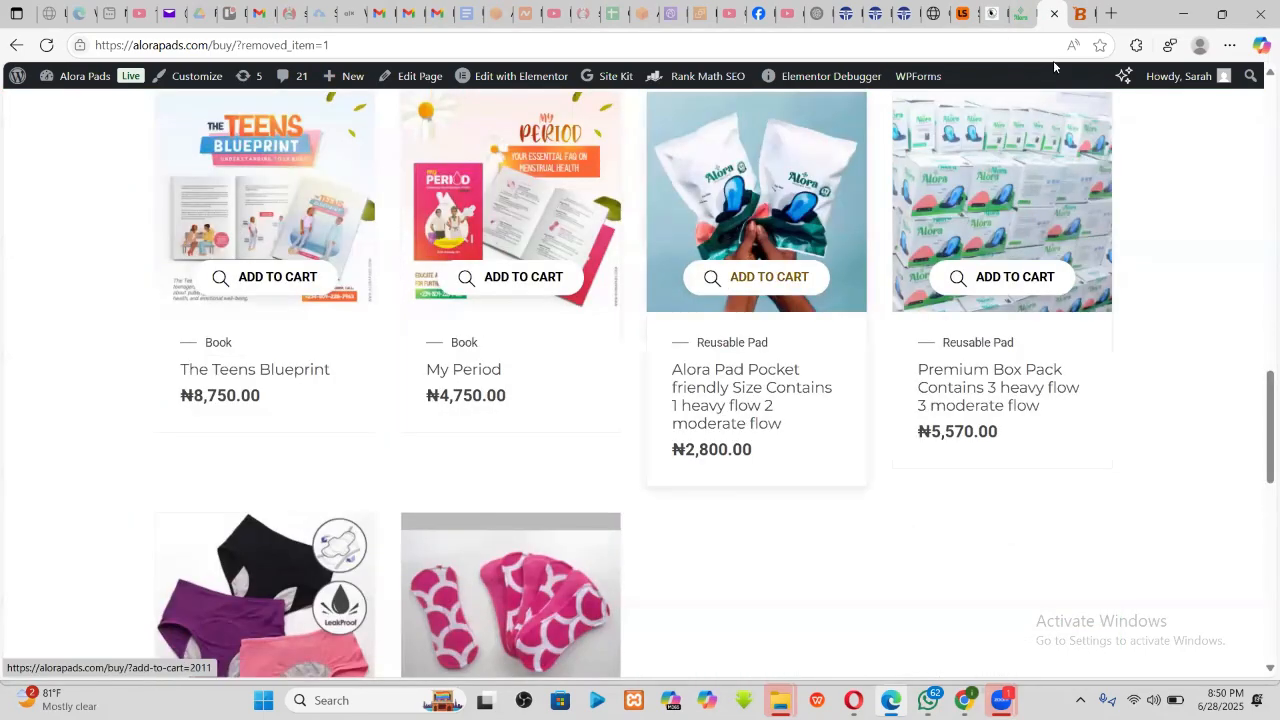
- Go back to the Garderobe demo and compare its Popular Products layout with the Alora Pads product grid
{"action": "left_click", "coordinate": [934, 13]}
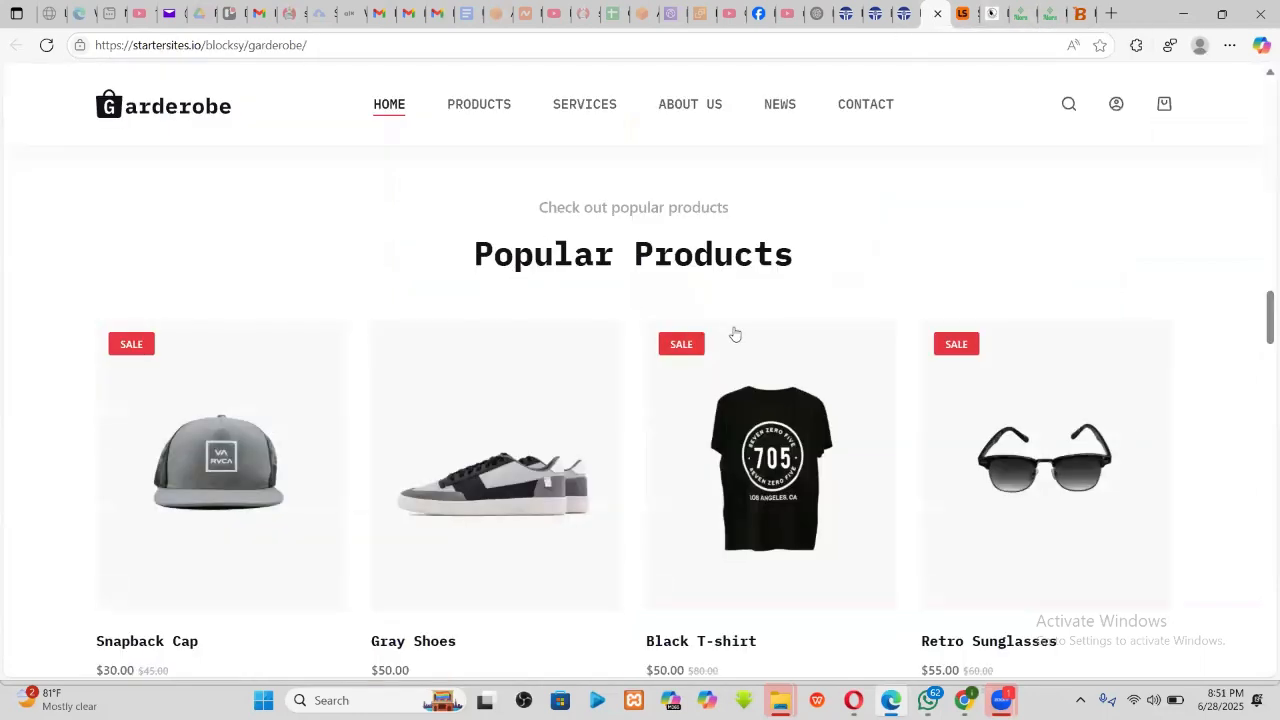
{"action": "scroll", "coordinate": [735, 335], "scroll_direction": "down", "scroll_amount": 3}
{"action": "scroll", "coordinate": [733, 362], "scroll_direction": "up", "scroll_amount": 4}
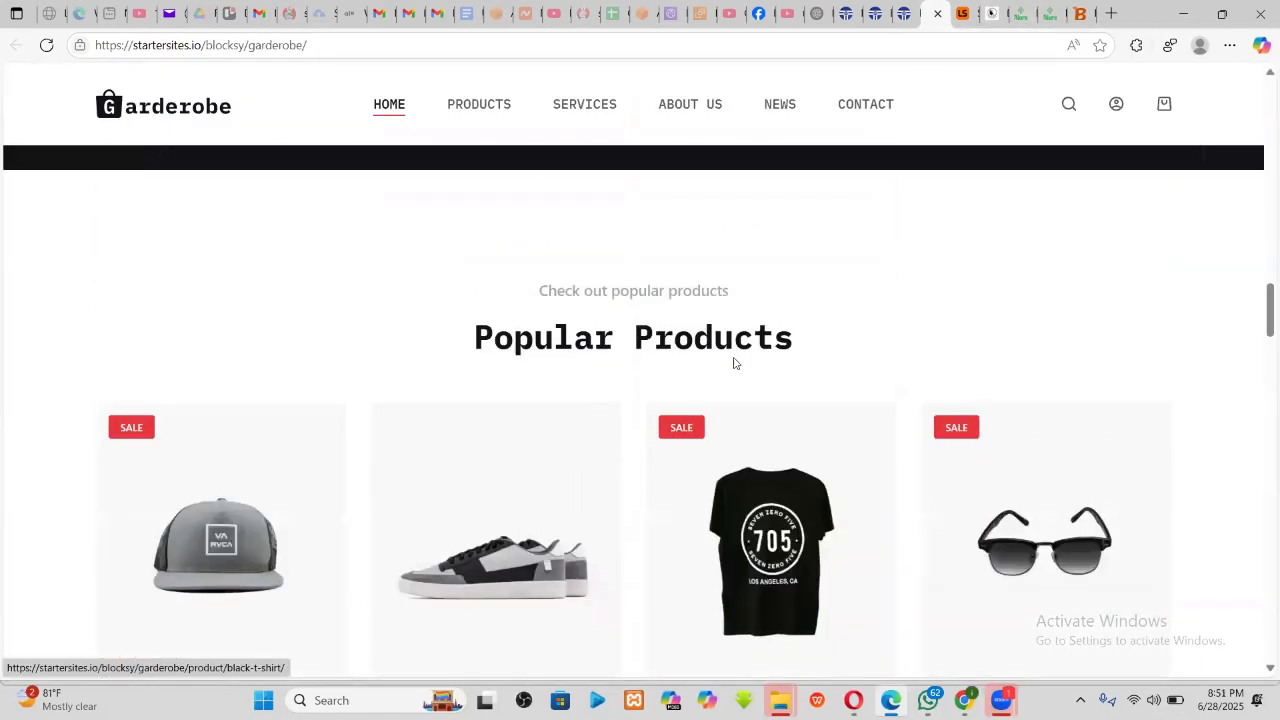
{"action": "scroll", "coordinate": [733, 362], "scroll_direction": "up", "scroll_amount": 3}
{"action": "scroll", "coordinate": [723, 380], "scroll_direction": "down", "scroll_amount": 3}
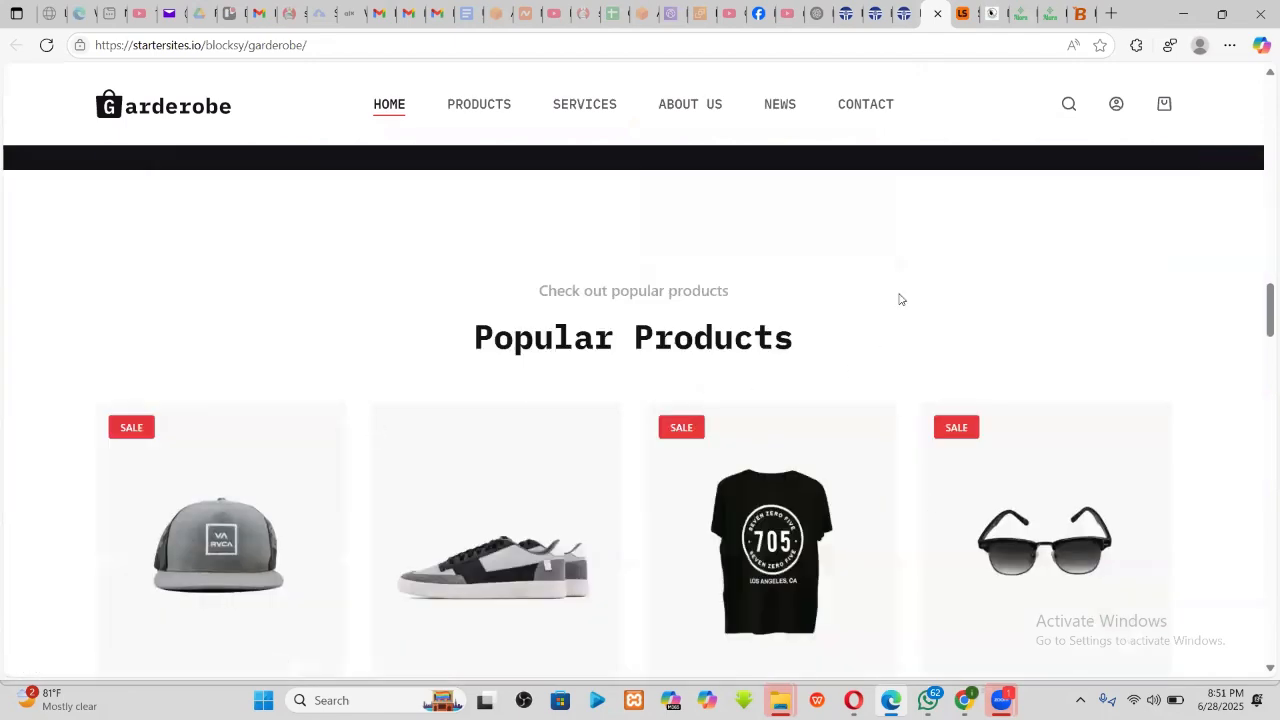
{"action": "left_click", "coordinate": [965, 10]}
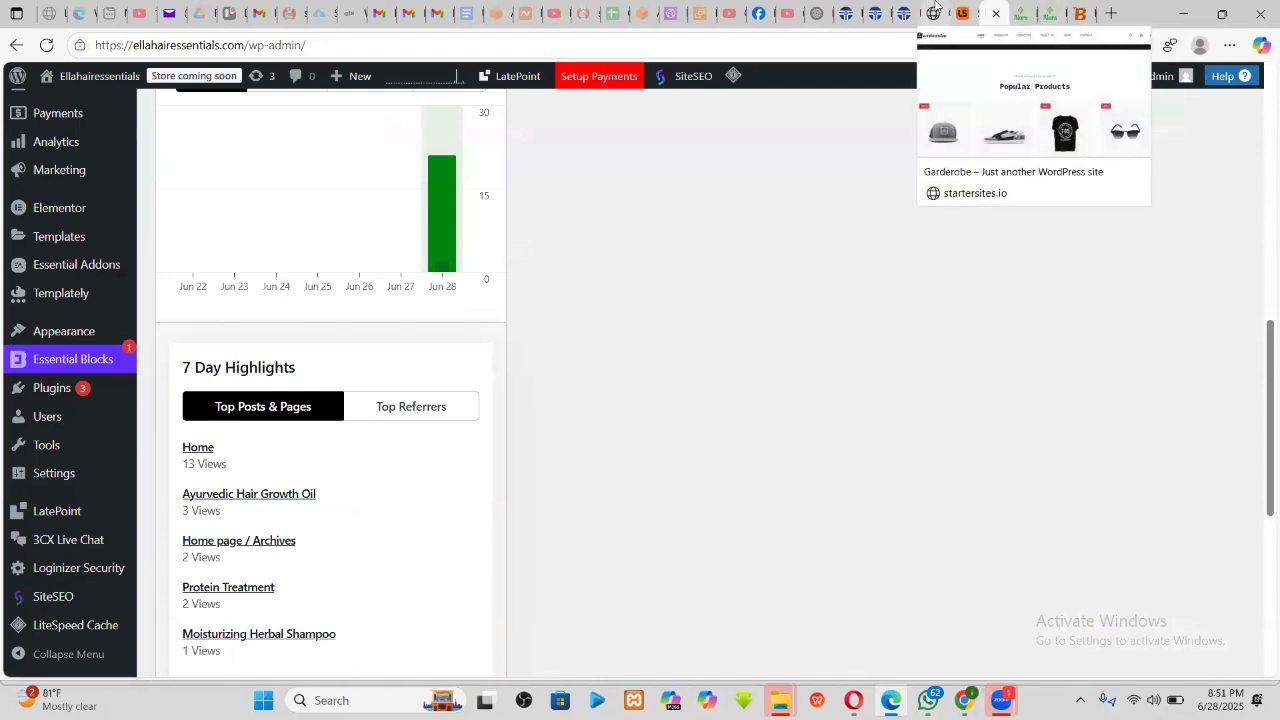
{"action": "left_click", "coordinate": [934, 10]}
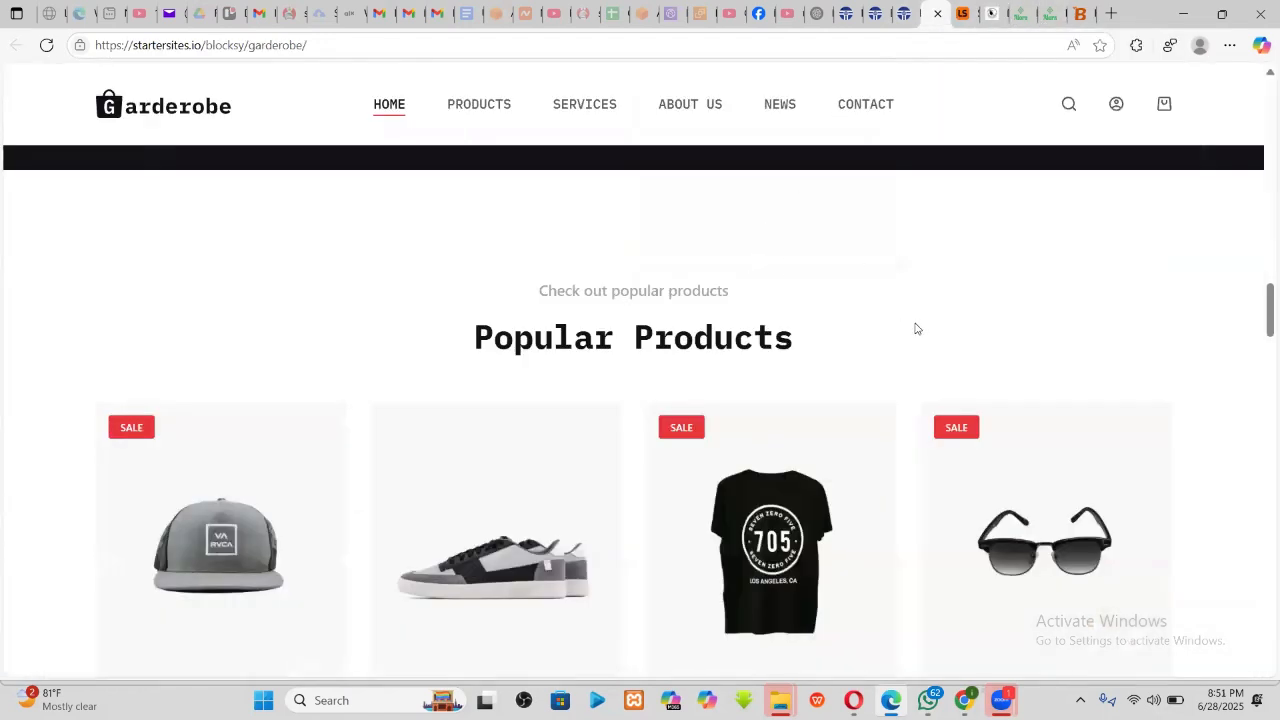
- Review the Garderobe demo's dark Final Sale section with its three product cards, sale text and All Deals button
{"action": "scroll", "coordinate": [915, 328], "scroll_direction": "up", "scroll_amount": 3}
{"action": "scroll", "coordinate": [823, 334], "scroll_direction": "down", "scroll_amount": 10}
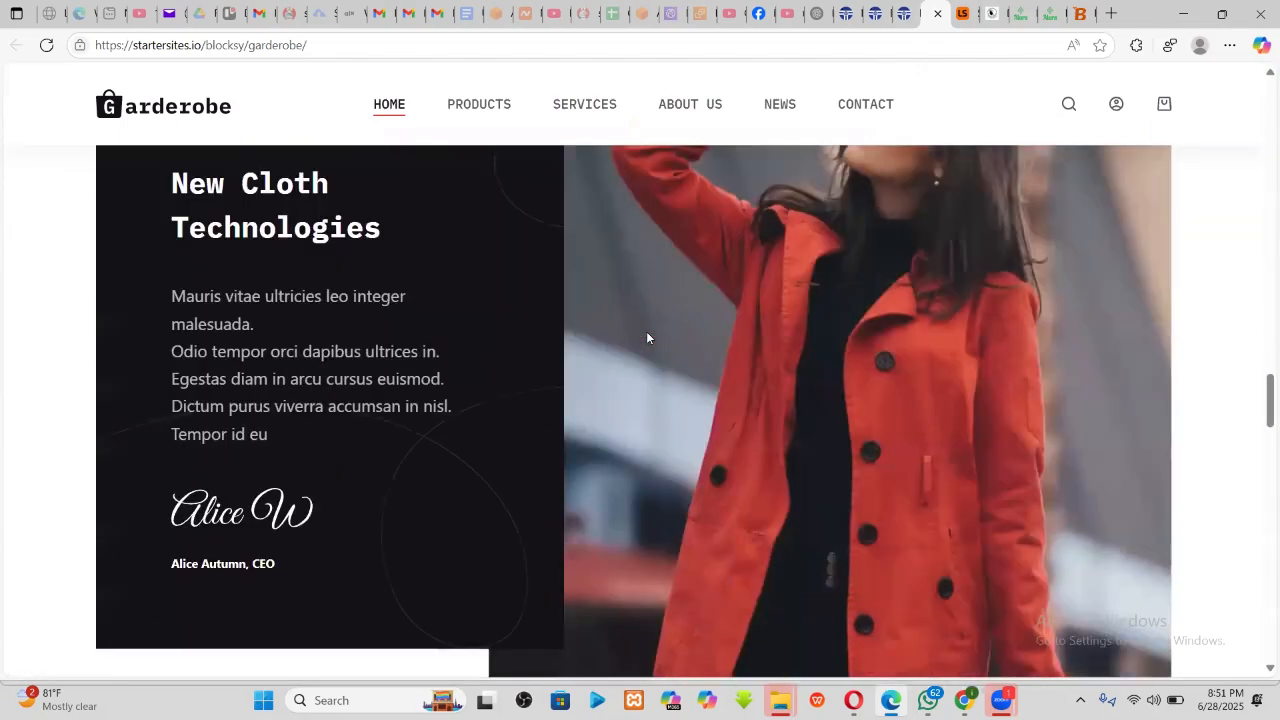
{"action": "scroll", "coordinate": [646, 335], "scroll_direction": "down", "scroll_amount": 15}
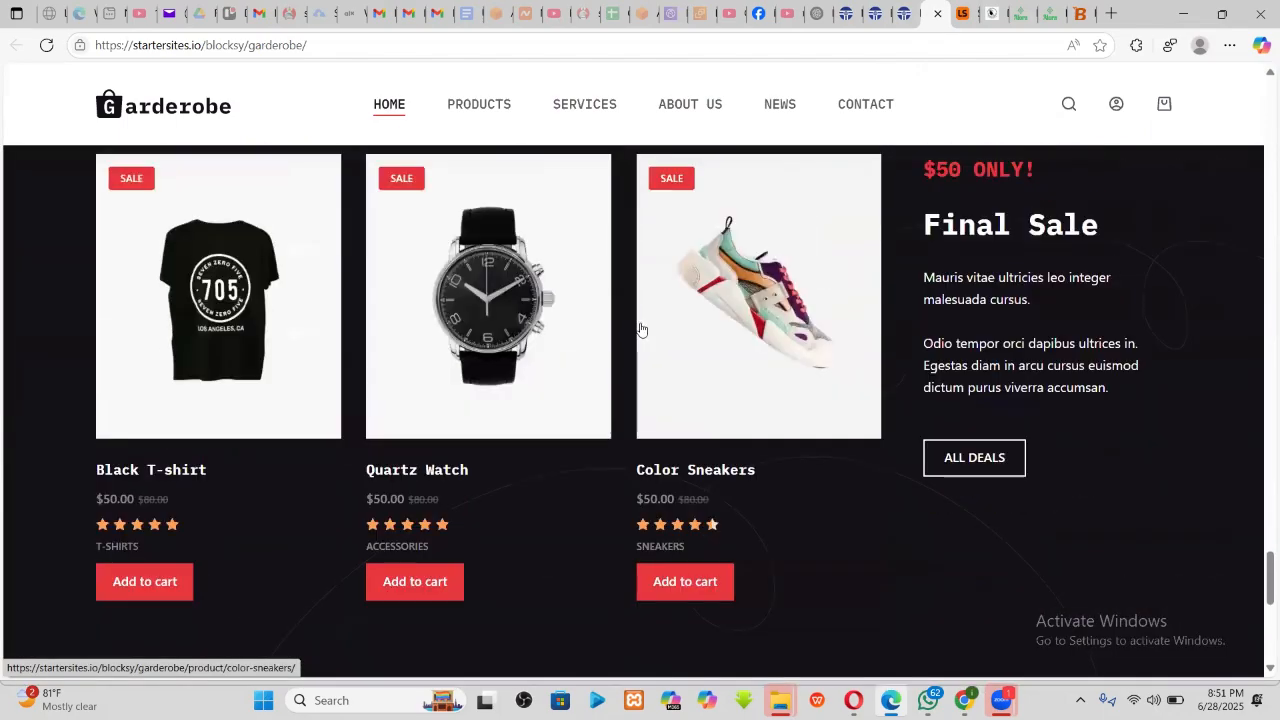
{"action": "scroll", "coordinate": [641, 330], "scroll_direction": "up", "scroll_amount": 2}
{"action": "scroll", "coordinate": [643, 331], "scroll_direction": "down", "scroll_amount": 1}
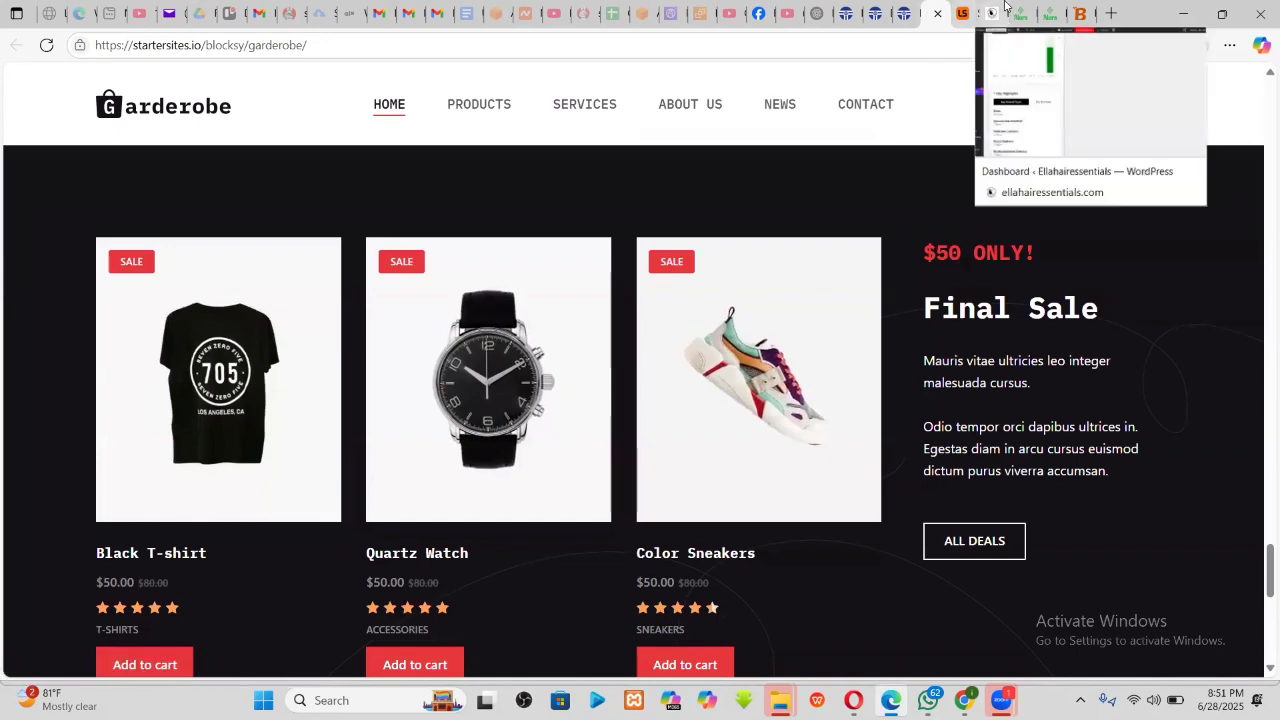
- Return to the homepage in the Elementor editor and set the empty container below the product section to a 298 px minimum height
{"action": "left_click", "coordinate": [903, 8]}
{"action": "left_click", "coordinate": [866, 13]}
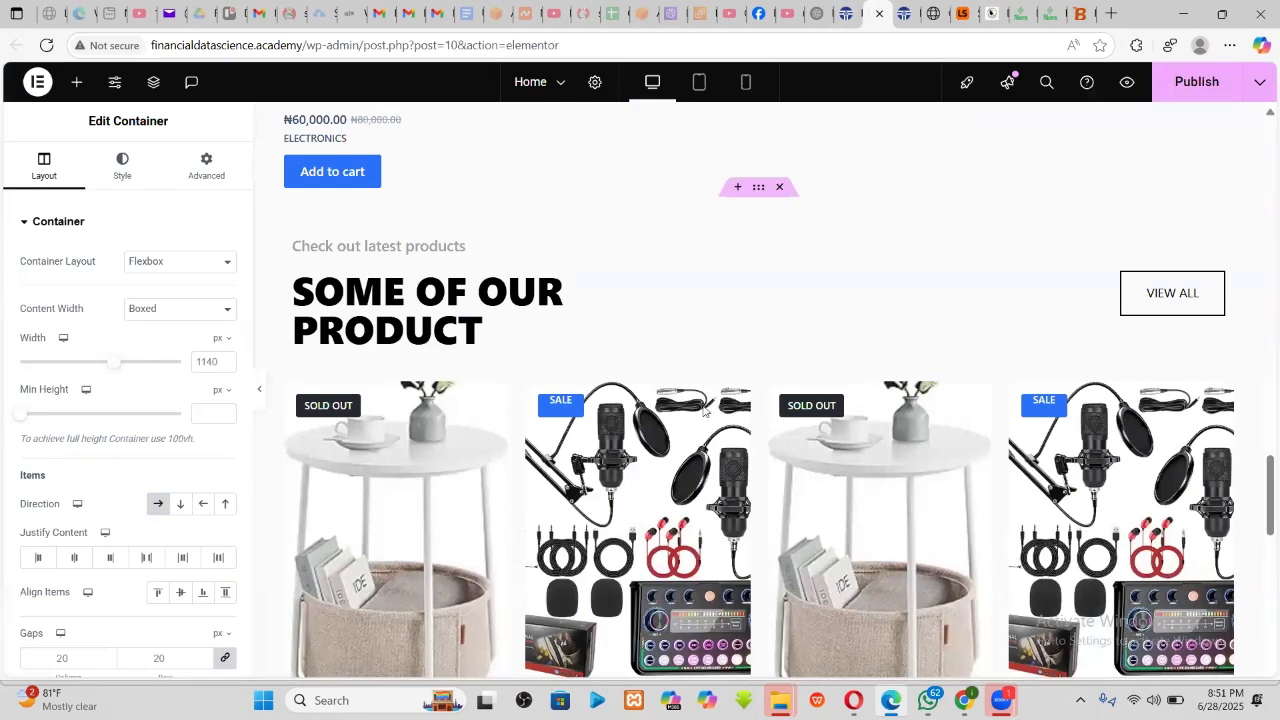
{"action": "scroll", "coordinate": [703, 410], "scroll_direction": "down", "scroll_amount": 8}
{"action": "scroll", "coordinate": [700, 406], "scroll_direction": "up", "scroll_amount": 2}
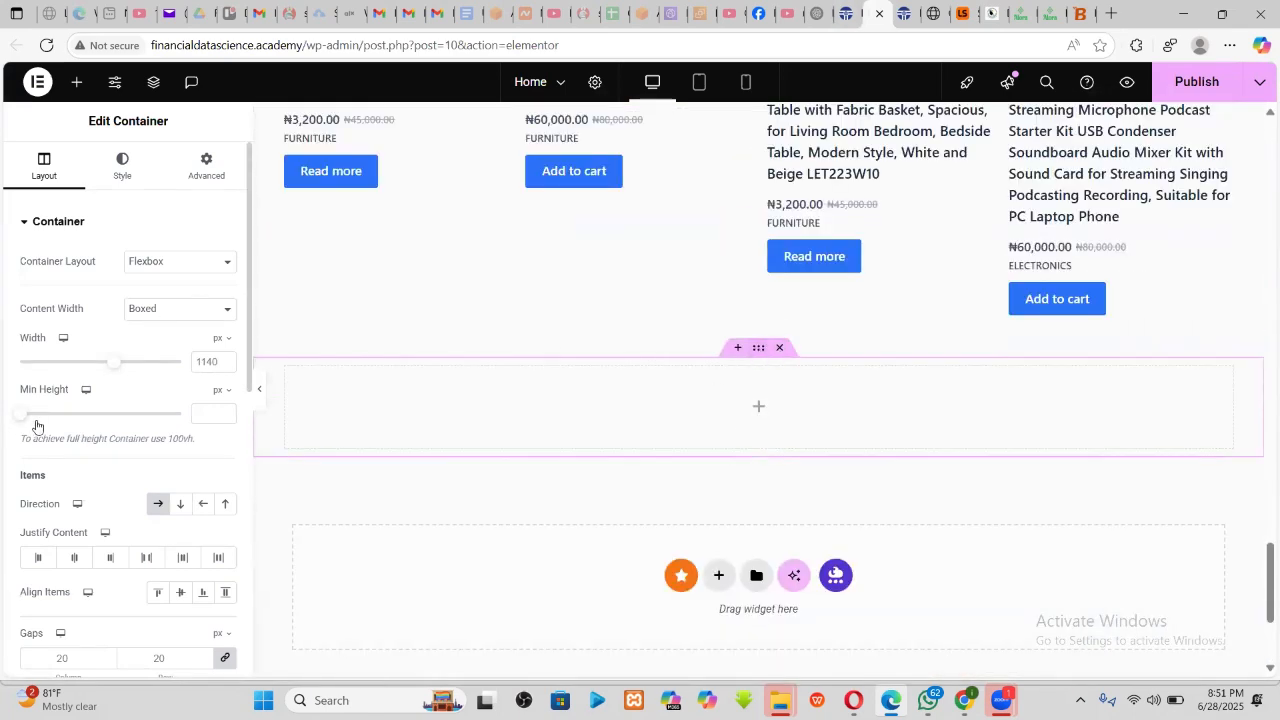
{"action": "left_click_drag", "start_coordinate": [36, 421], "coordinate": [53, 418]}
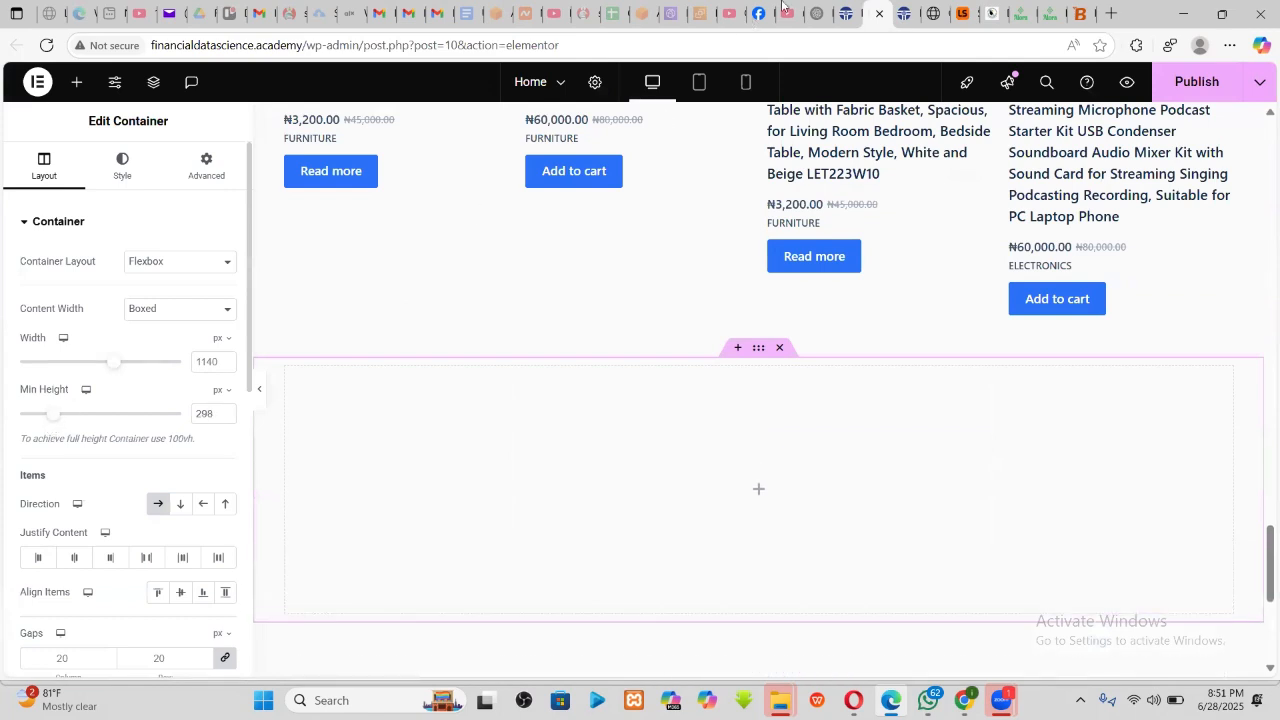
- Check the Garderobe Final Sale layout and add two side-by-side inner containers to the empty homepage container
{"action": "left_click", "coordinate": [936, 10]}
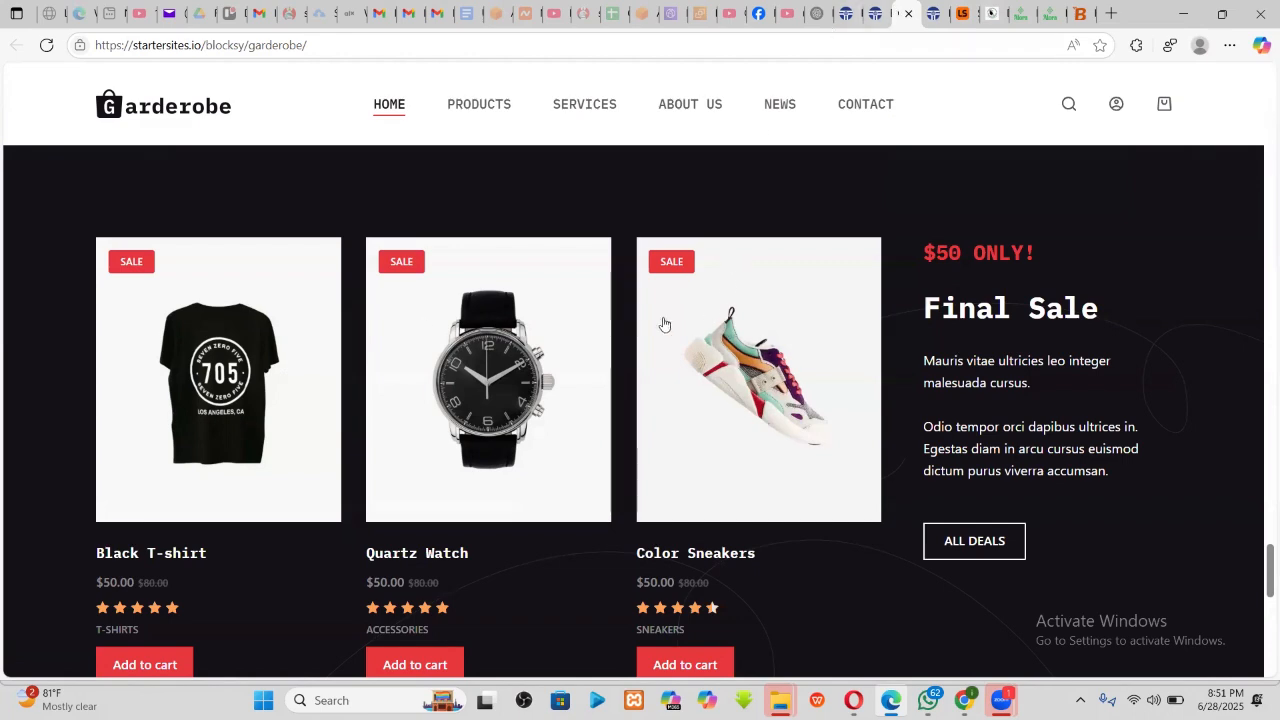
{"action": "left_click", "coordinate": [876, 10]}
{"action": "scroll", "coordinate": [605, 480], "scroll_direction": "down", "scroll_amount": 2}
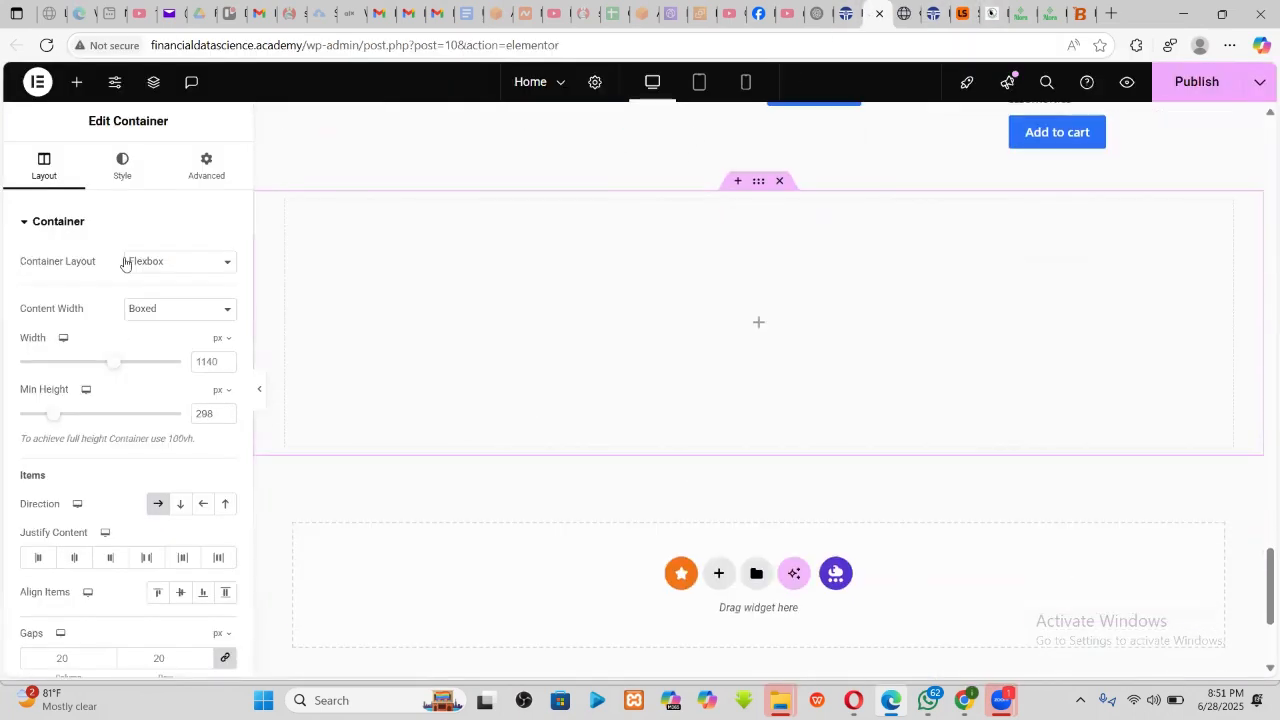
{"action": "left_click", "coordinate": [75, 85]}
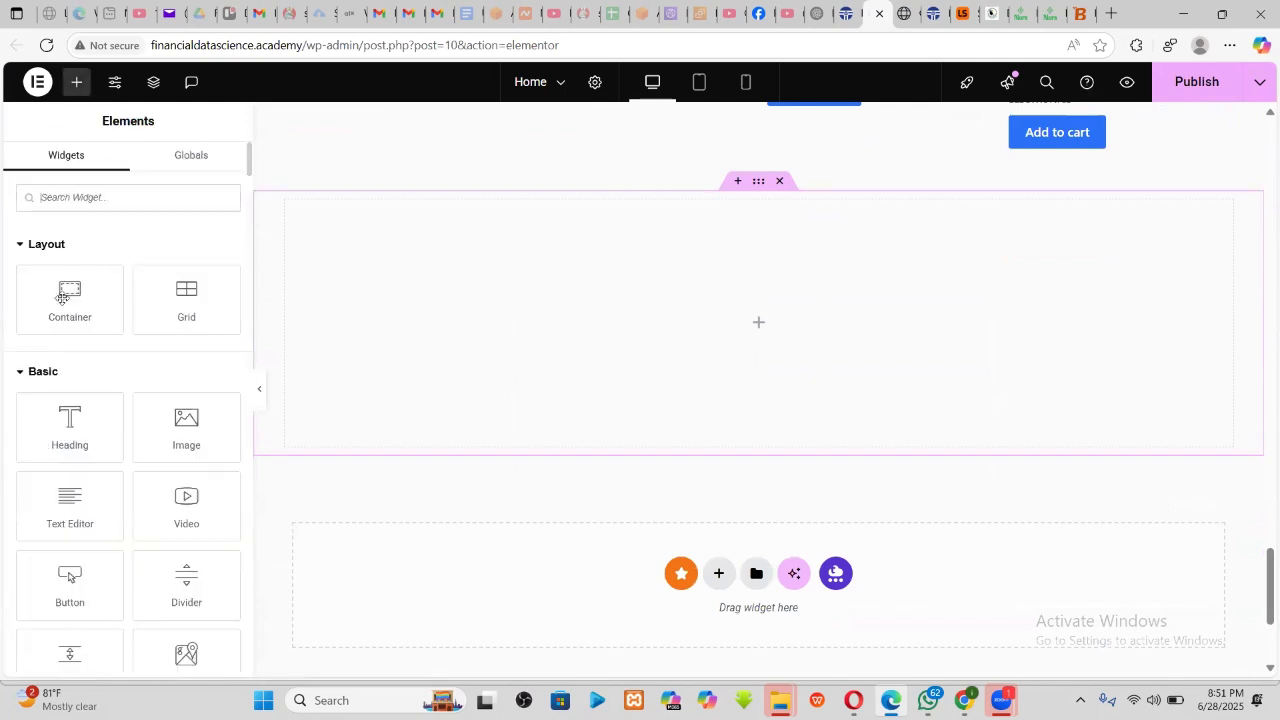
{"action": "left_click_drag", "start_coordinate": [62, 298], "coordinate": [614, 322]}
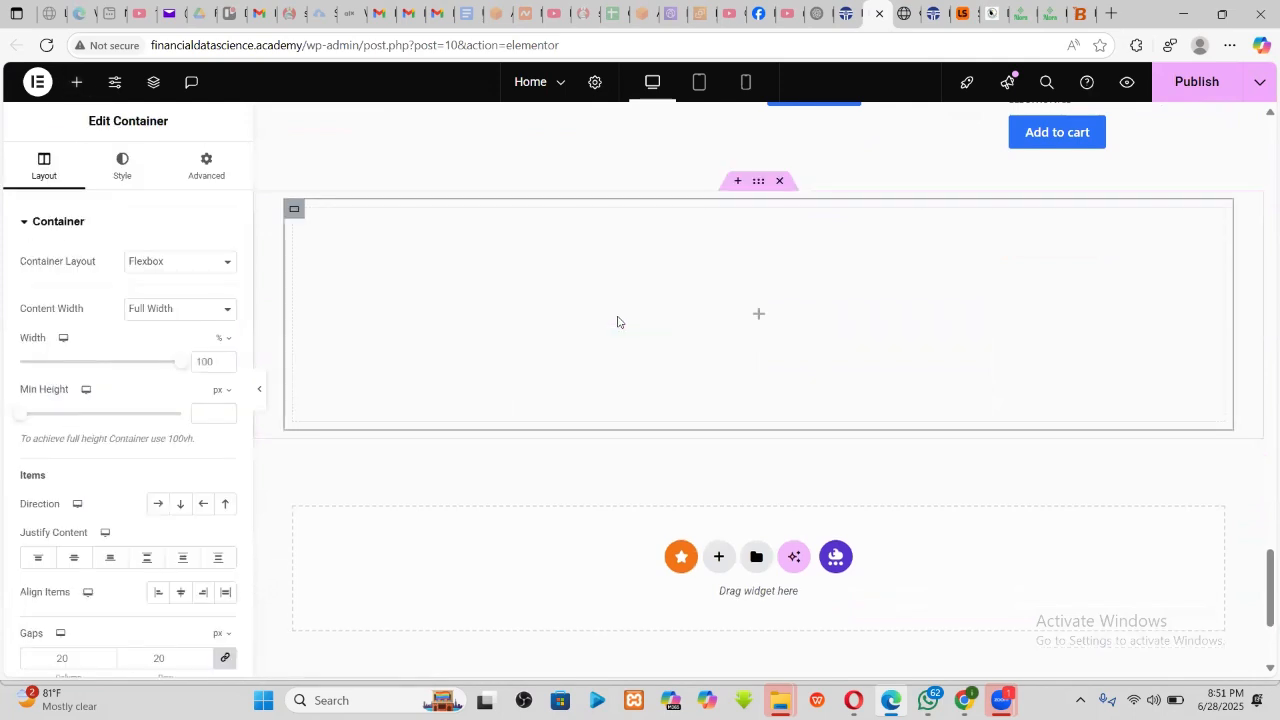
{"action": "scroll", "coordinate": [723, 303], "scroll_direction": "up", "scroll_amount": 3}
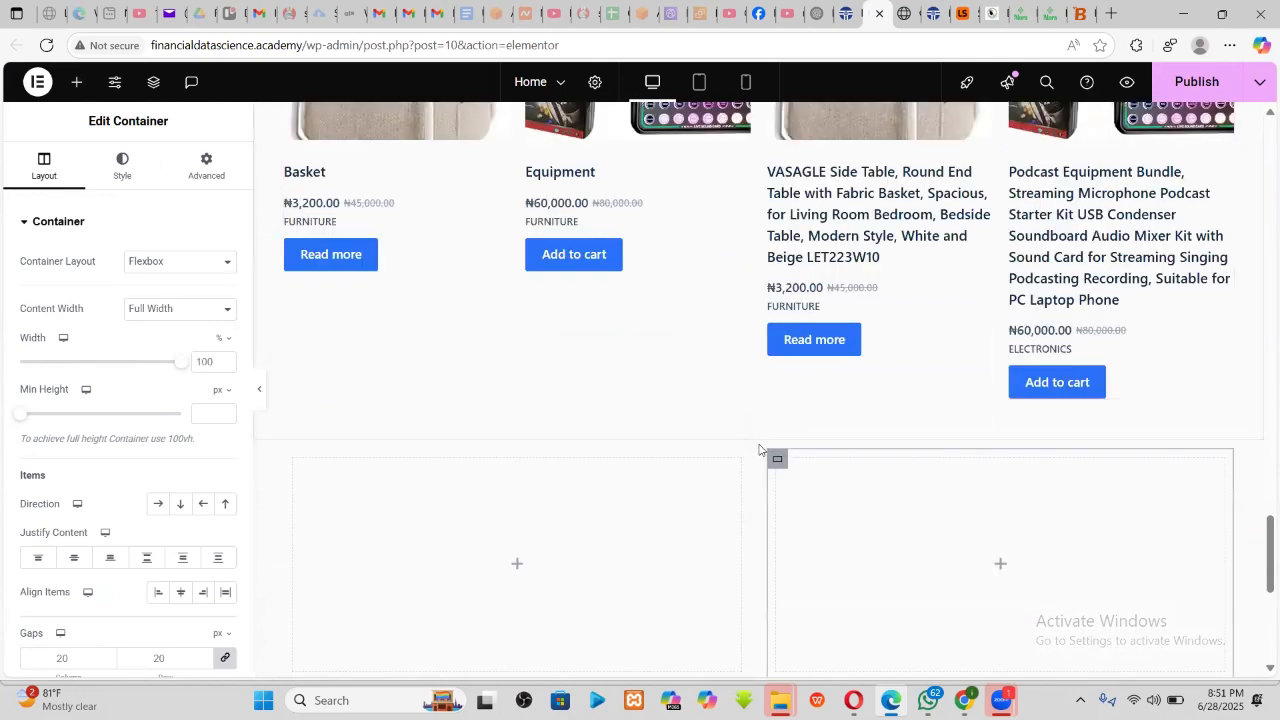
- Give the outer container holding the two inner containers a solid black #000000 background
{"action": "left_click", "coordinate": [757, 434]}
{"action": "left_click", "coordinate": [121, 170]}
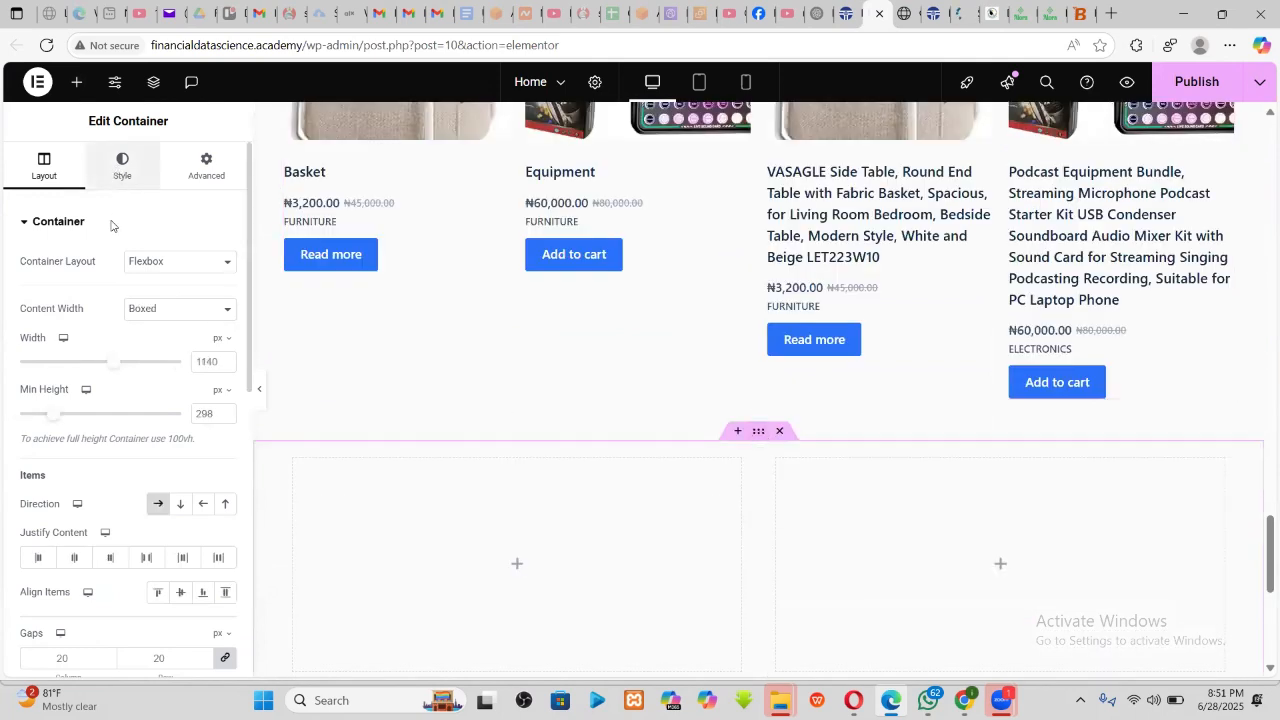
{"action": "left_click", "coordinate": [155, 298]}
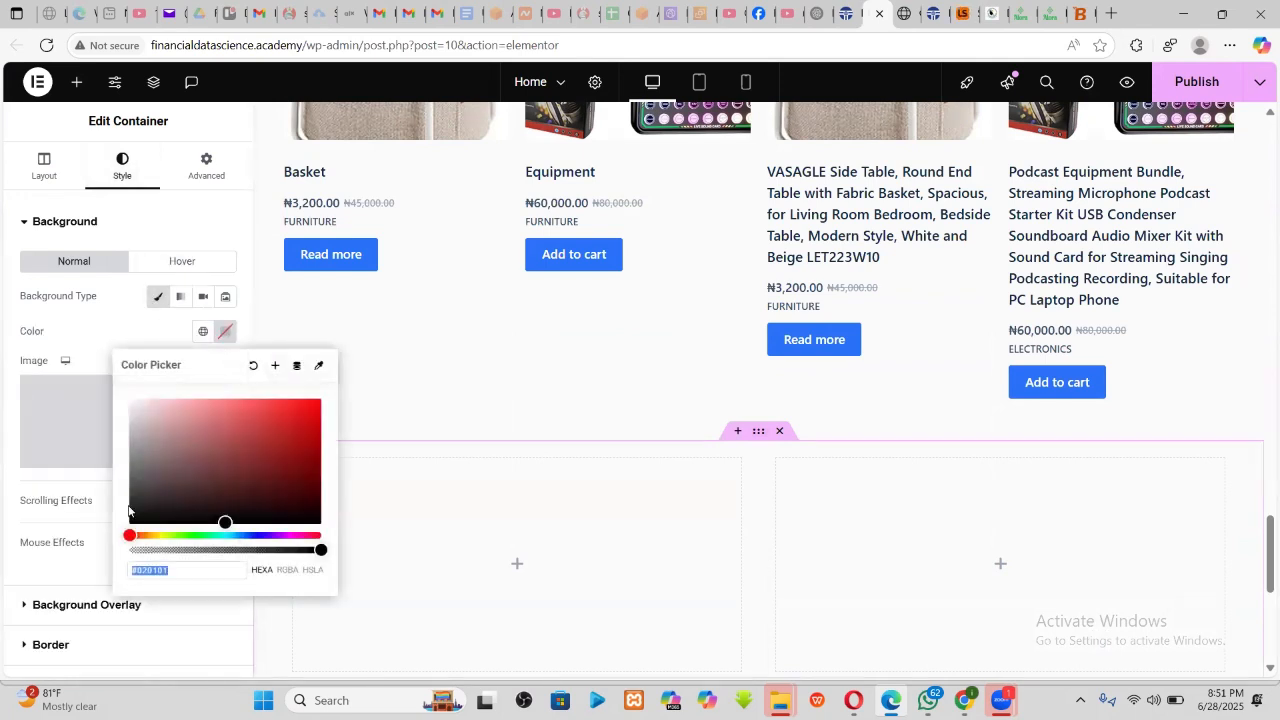
{"action": "left_click_drag", "start_coordinate": [133, 503], "coordinate": [129, 524]}
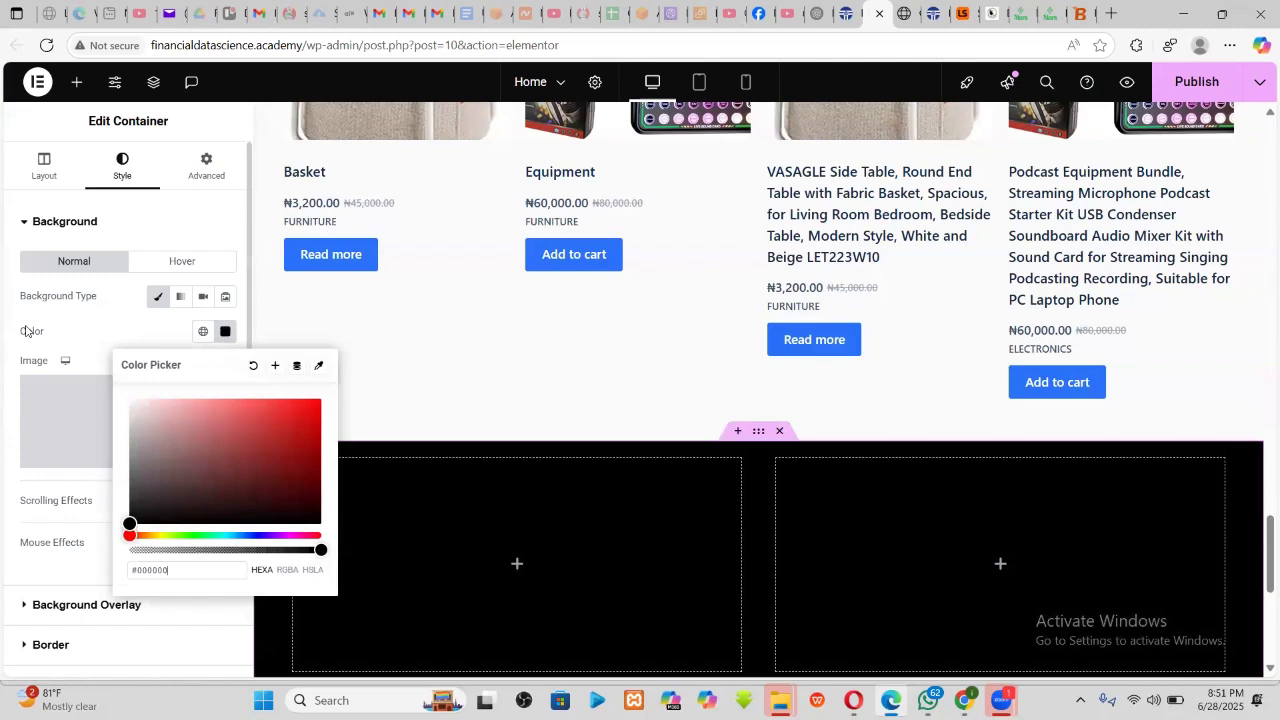
{"action": "left_click", "coordinate": [77, 319]}
- Center the black container's items with both Justify Content and Align Items
{"action": "left_click", "coordinate": [40, 168]}
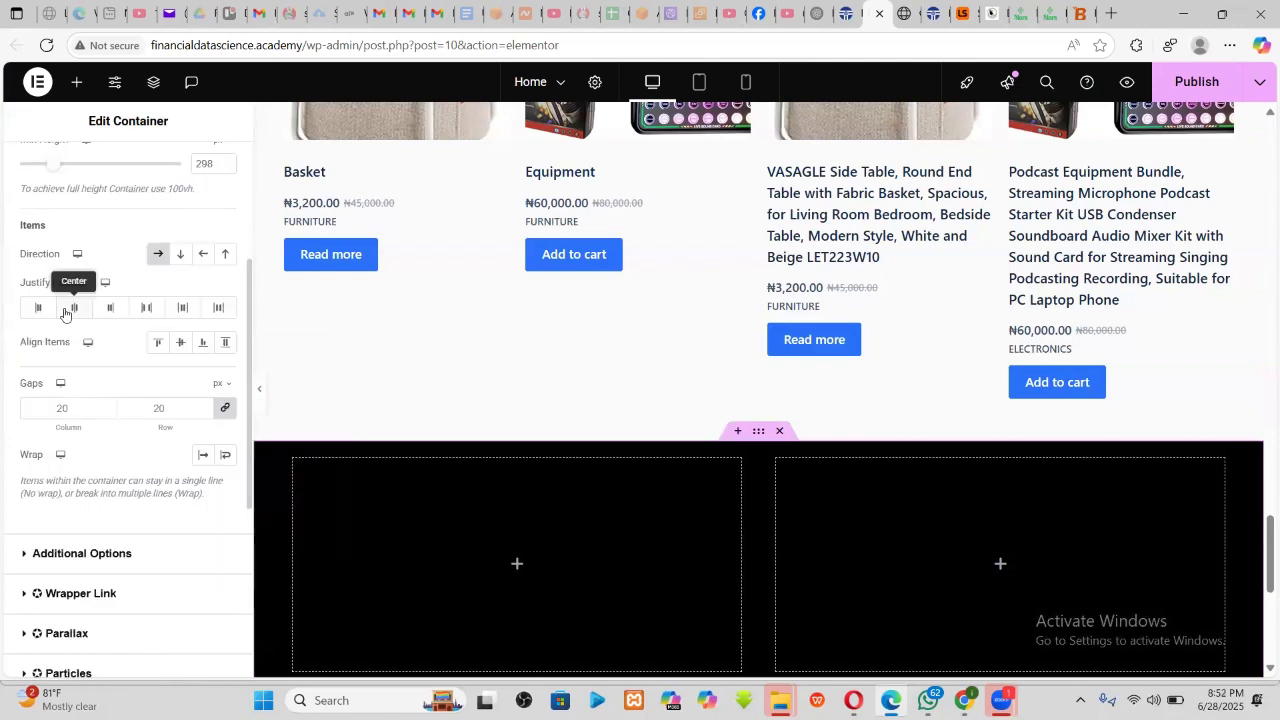
{"action": "left_click", "coordinate": [68, 310]}
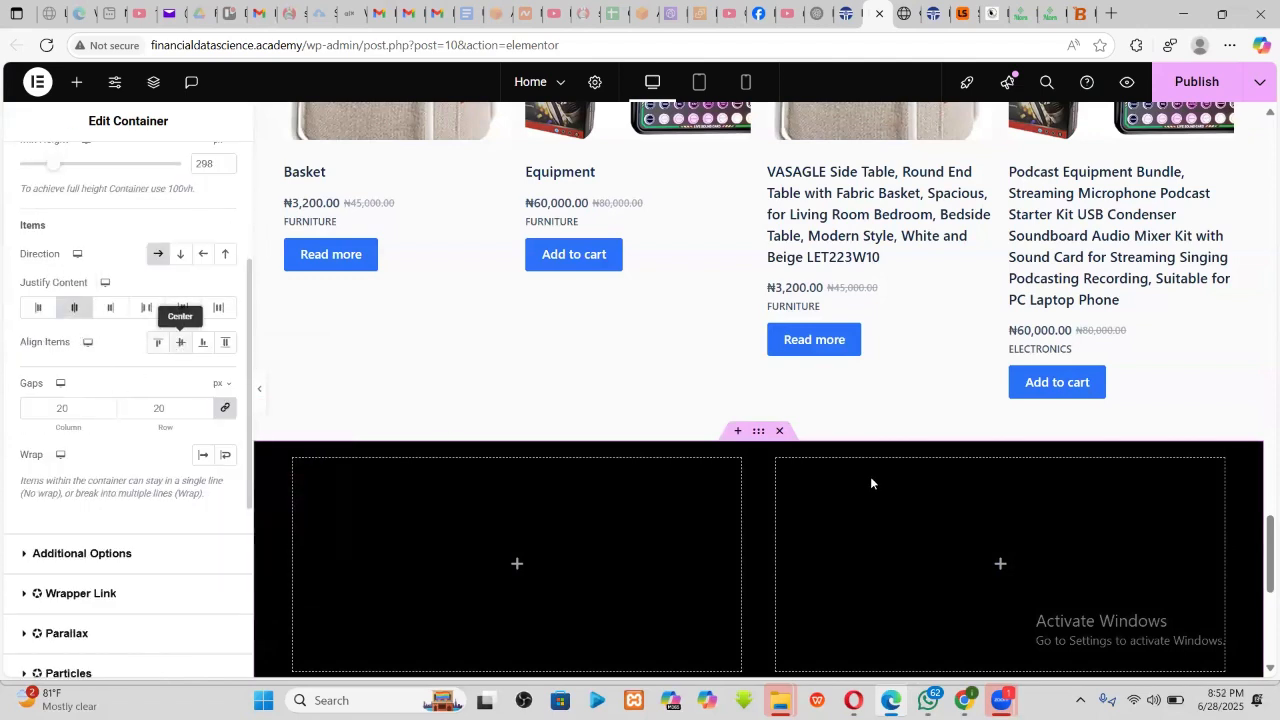
{"action": "scroll", "coordinate": [886, 479], "scroll_direction": "down", "scroll_amount": 2}
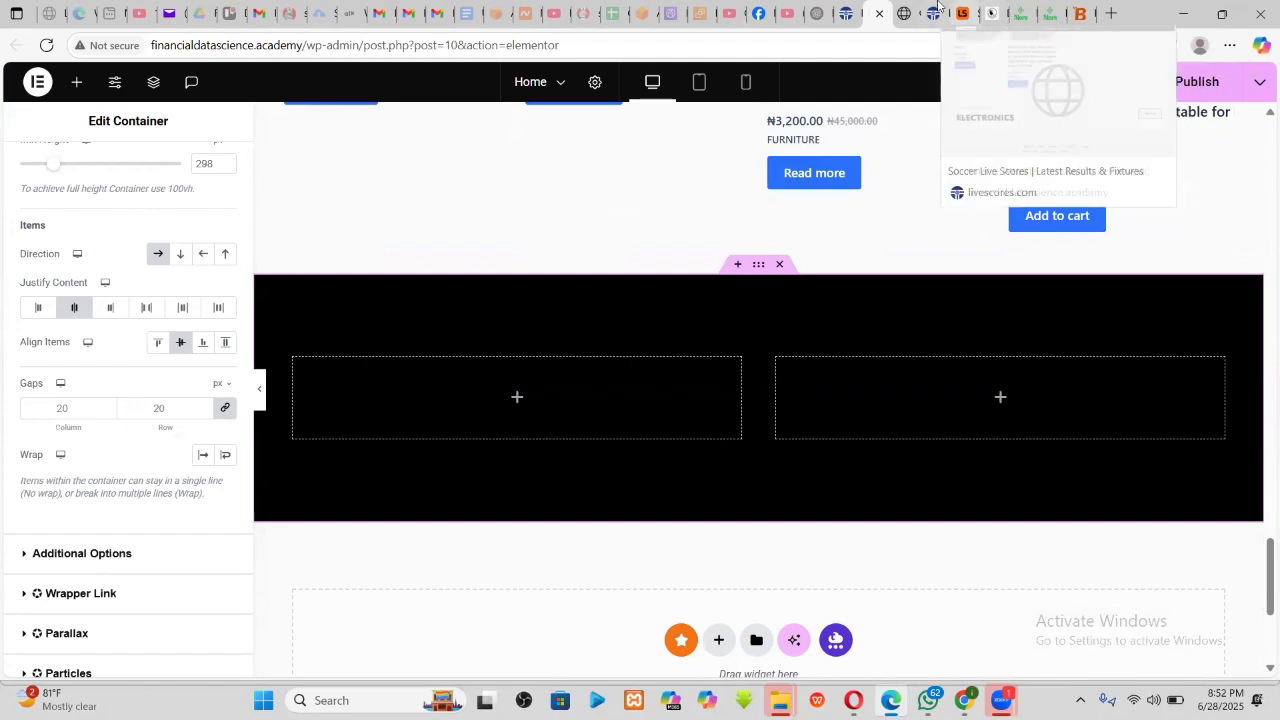
- Following the Garderobe Final Sale split, set the first inner container's width to 70% and the second's to 30%
{"action": "left_click", "coordinate": [904, 13]}
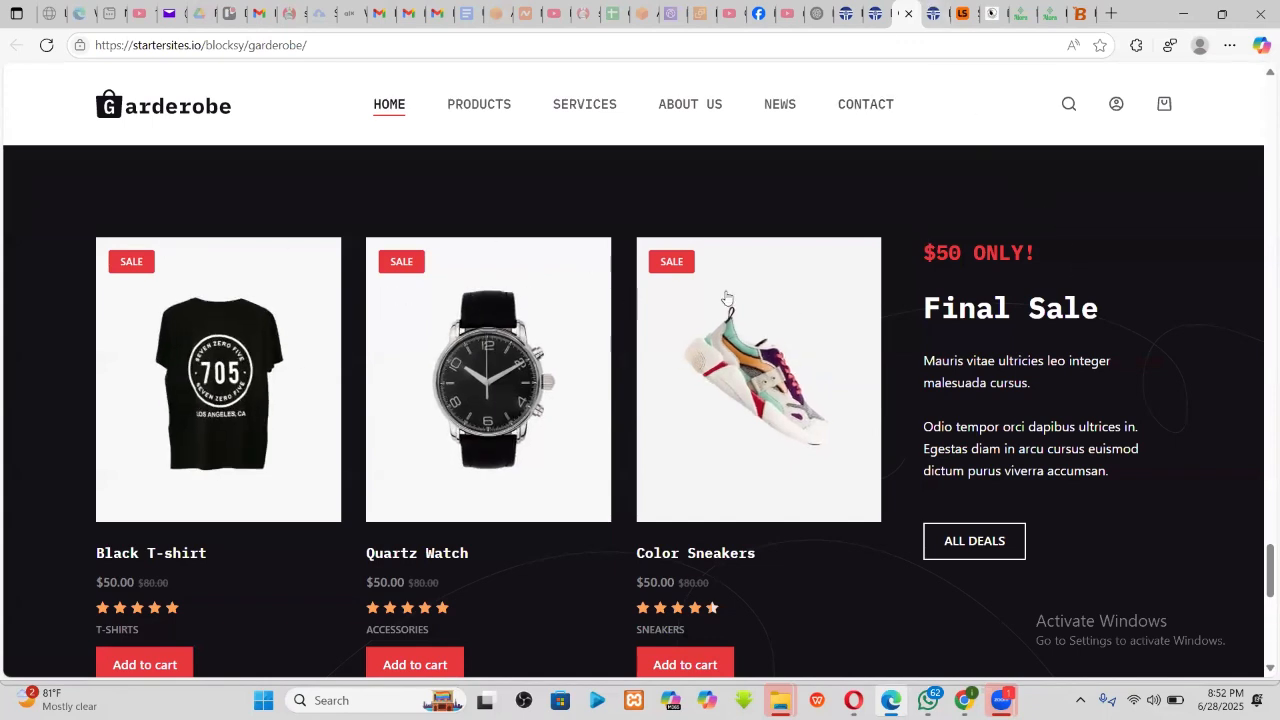
{"action": "left_click", "coordinate": [875, 10]}
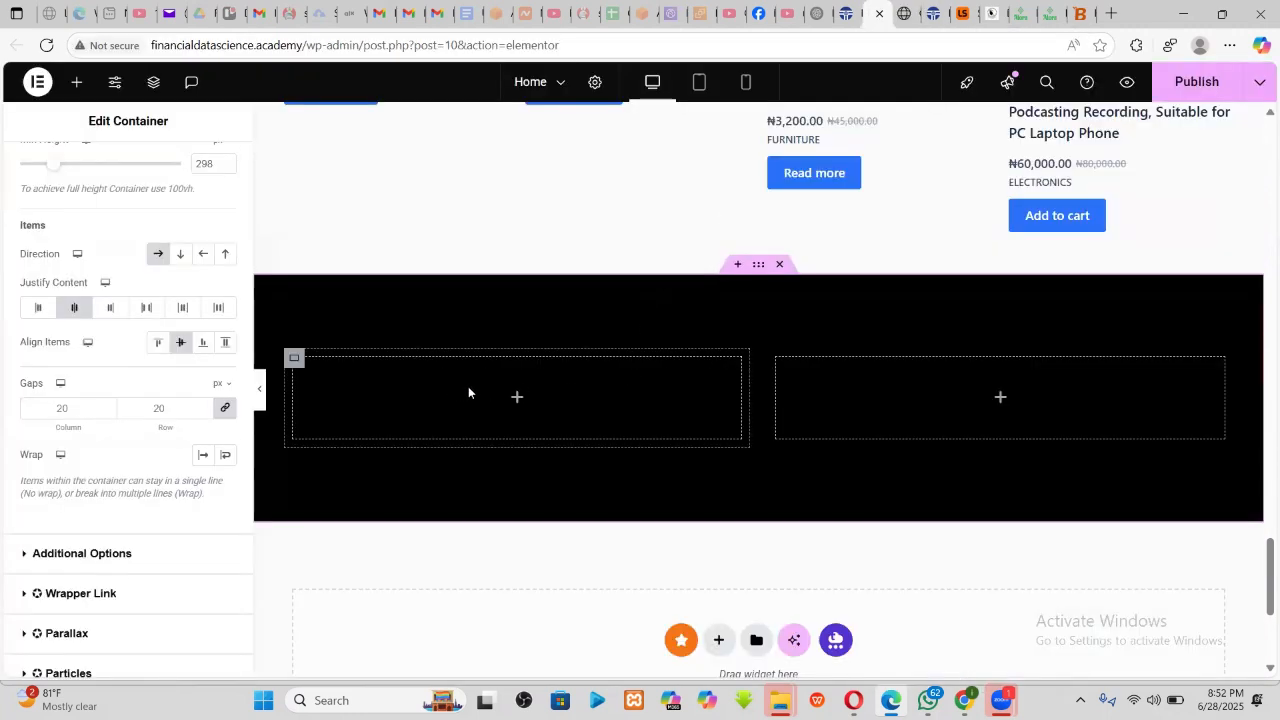
{"action": "left_click", "coordinate": [292, 360]}
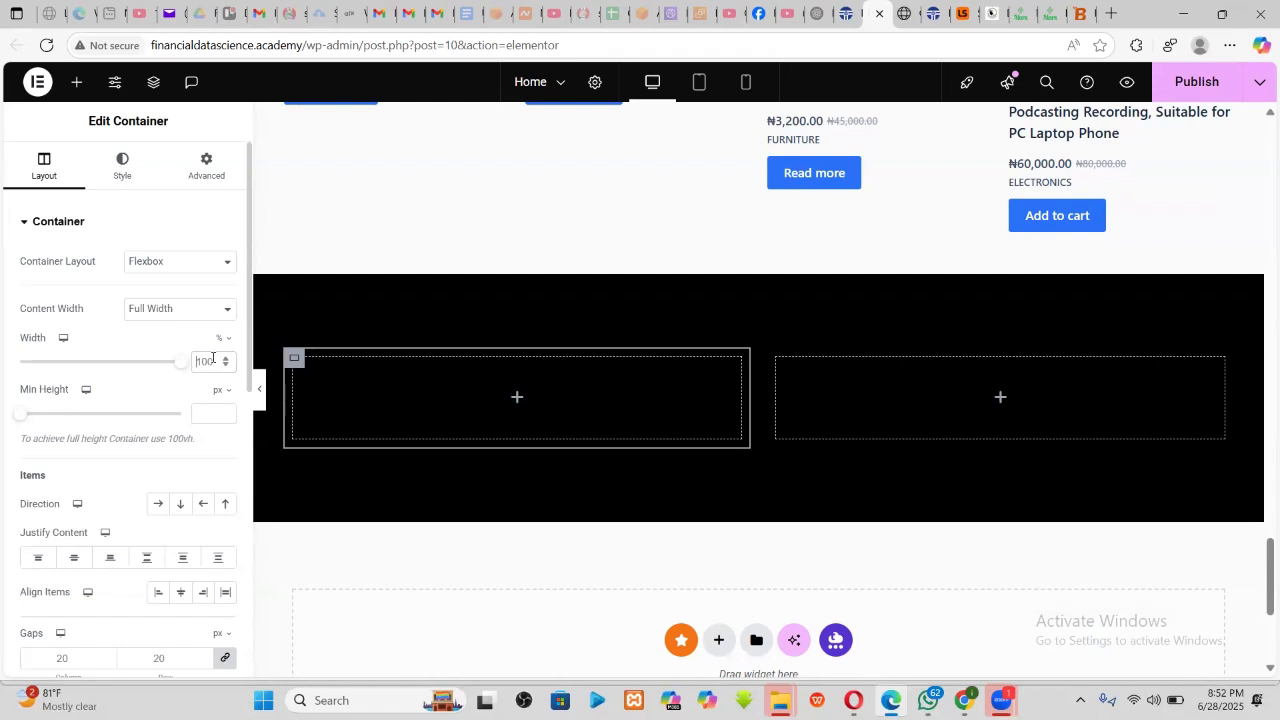
{"action": "type", "text": "70"}
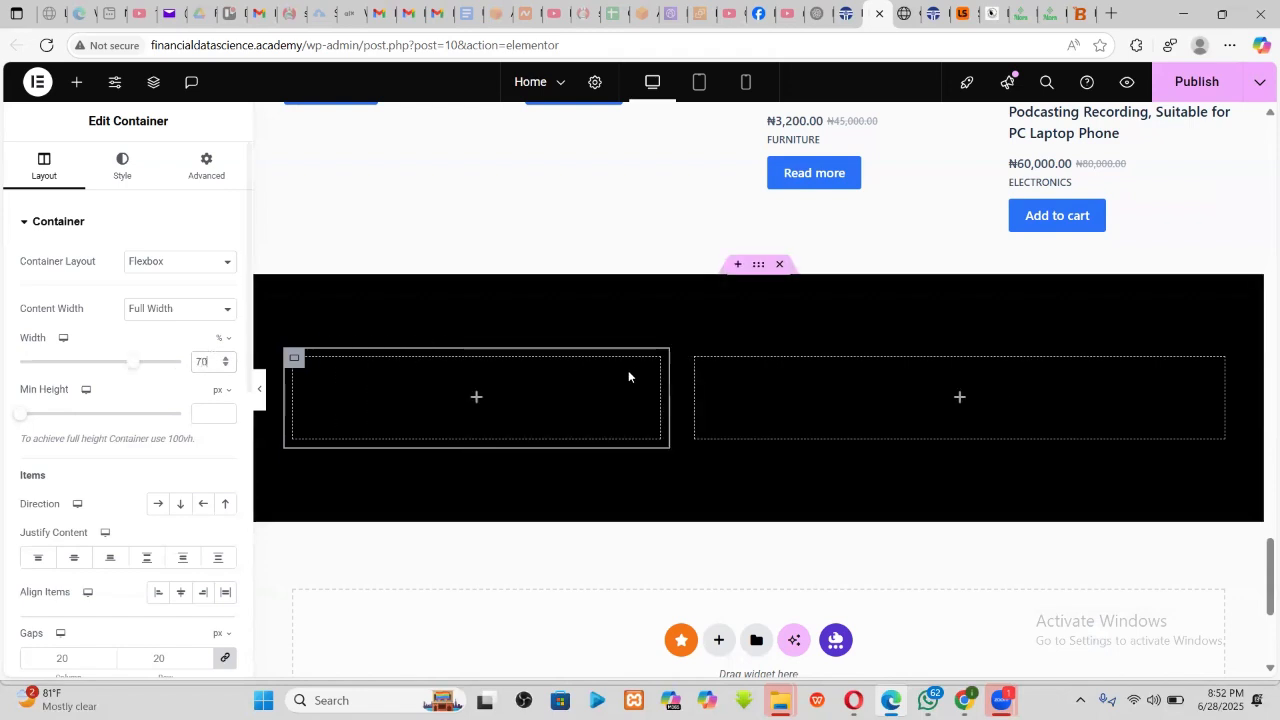
{"action": "left_click", "coordinate": [705, 360]}
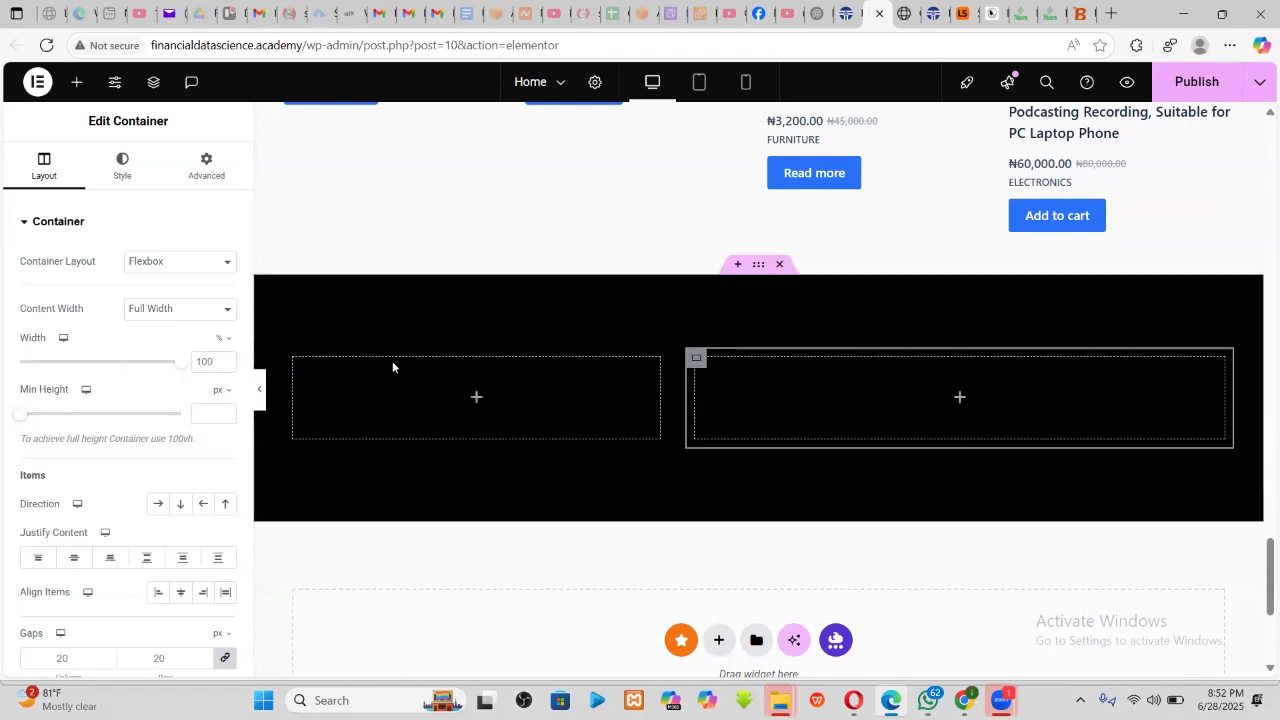
{"action": "double_click", "coordinate": [207, 361]}
{"action": "type", "text": "3"}
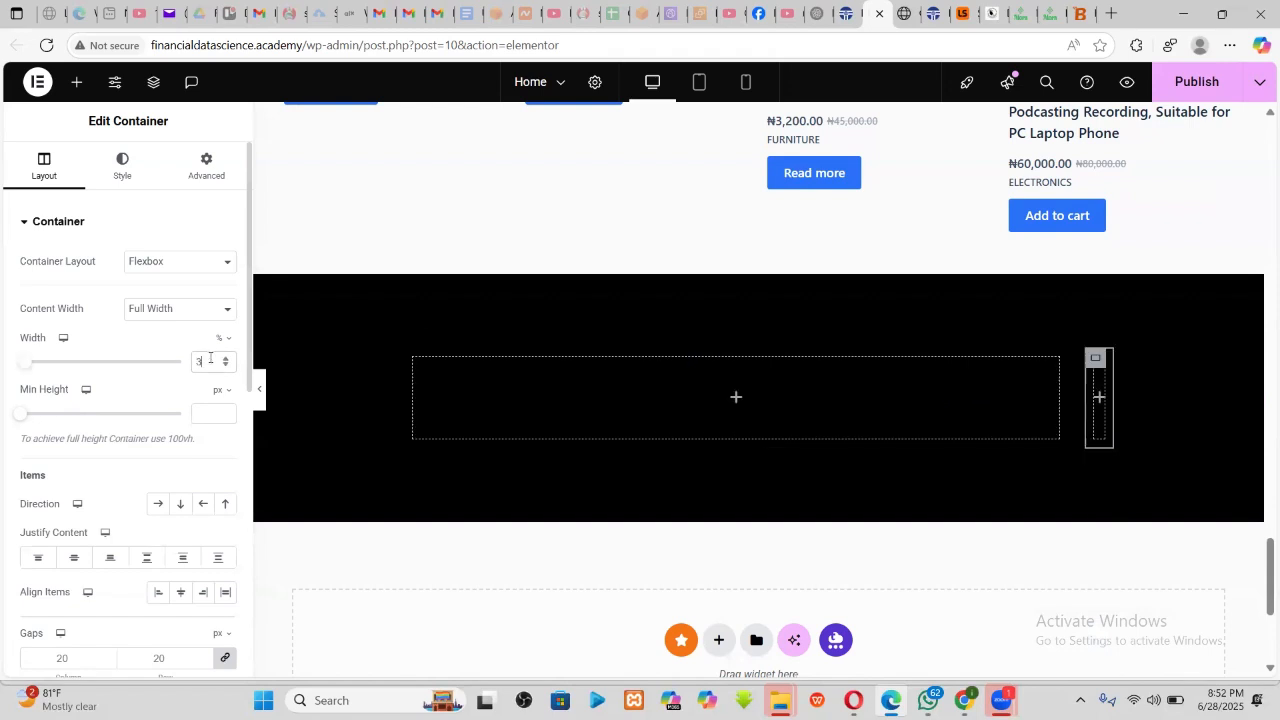
{"action": "type", "text": "0"}
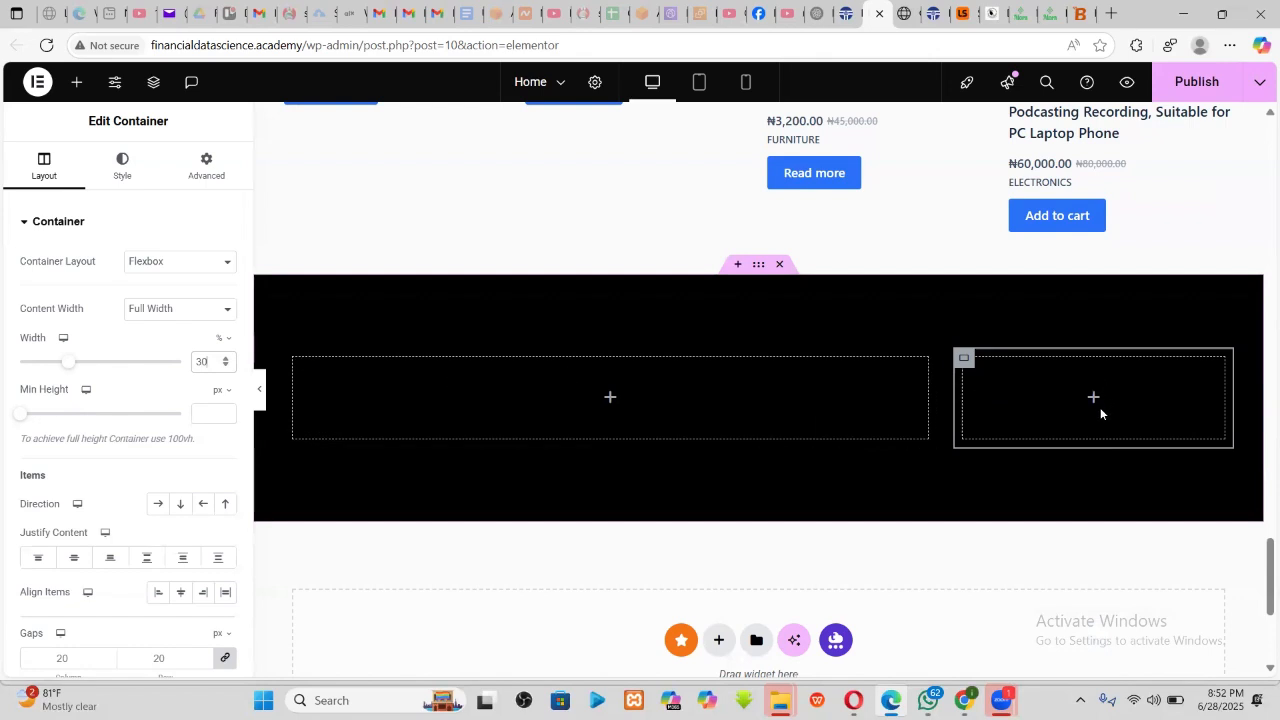
- Search the widgets for "PRODU" and place a Products widget in the 70% inner container
{"action": "left_click", "coordinate": [75, 86]}
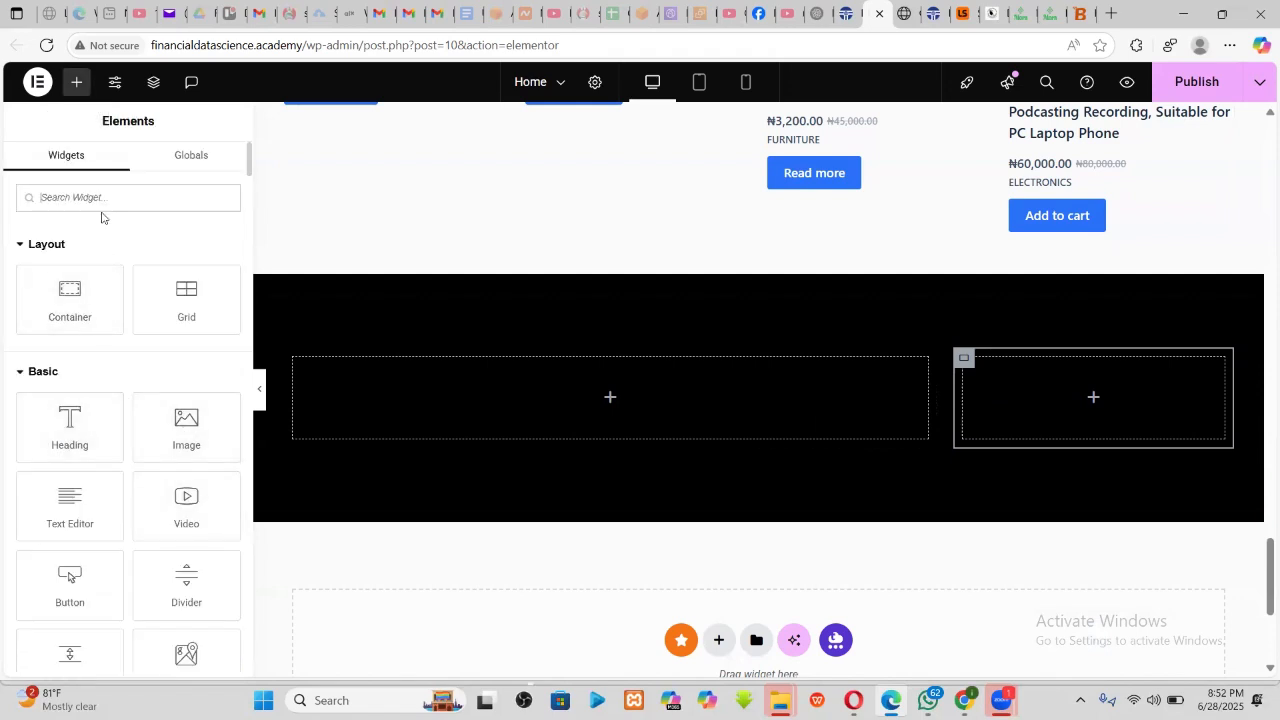
{"action": "type", "text": "PRODU"}
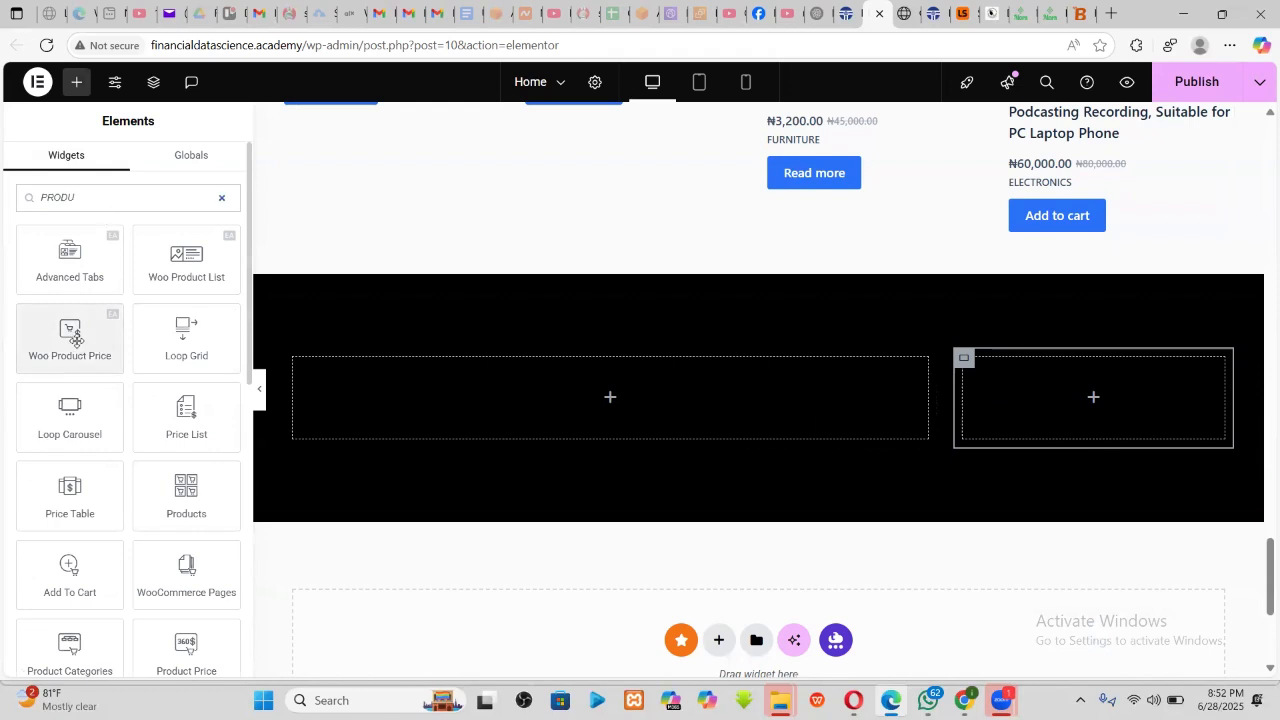
{"action": "scroll", "coordinate": [183, 404], "scroll_direction": "down", "scroll_amount": 1}
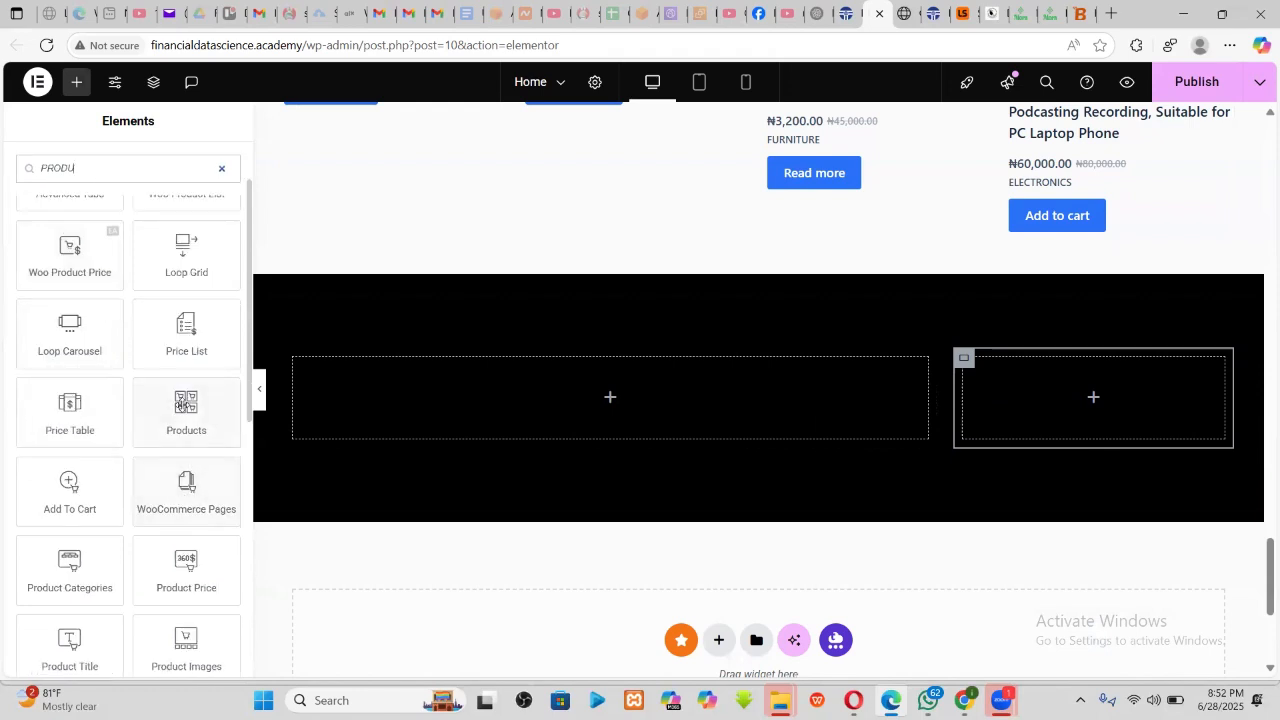
{"action": "left_click_drag", "start_coordinate": [183, 404], "coordinate": [437, 397]}
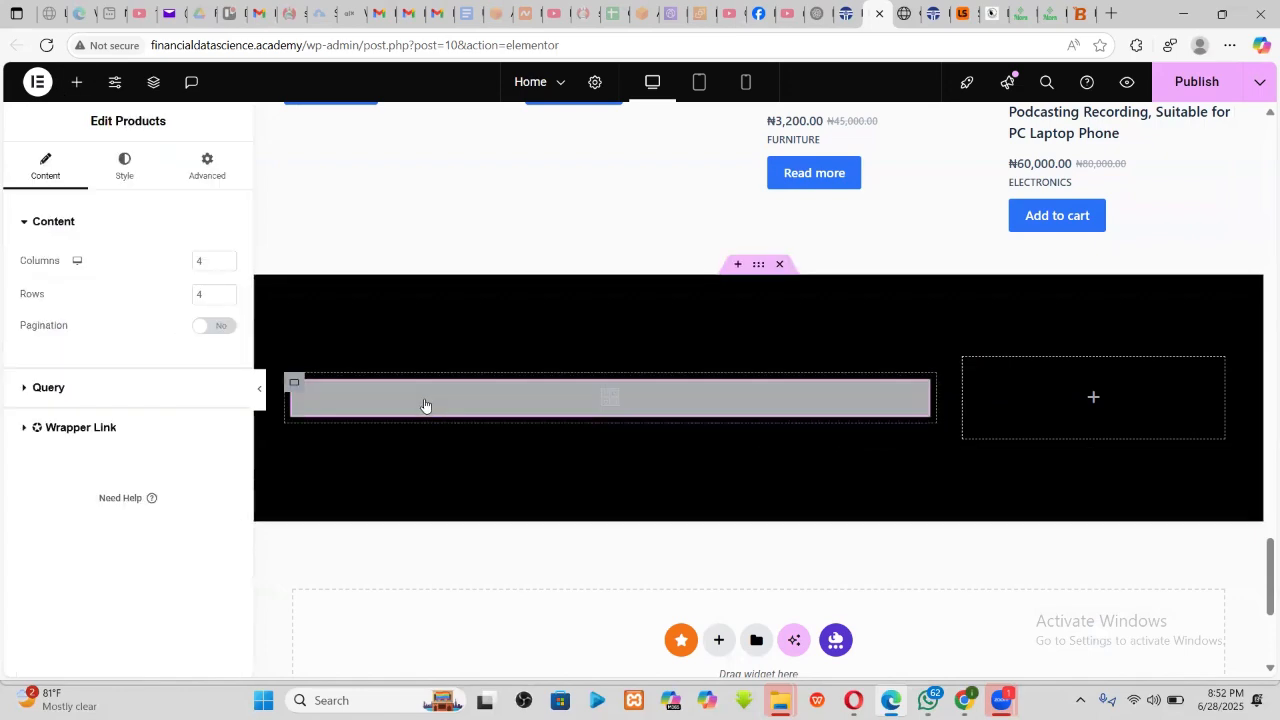
- Set the new Products widget in the black section to 1 row and 3 columns
{"action": "scroll", "coordinate": [750, 472], "scroll_direction": "down", "scroll_amount": 2}
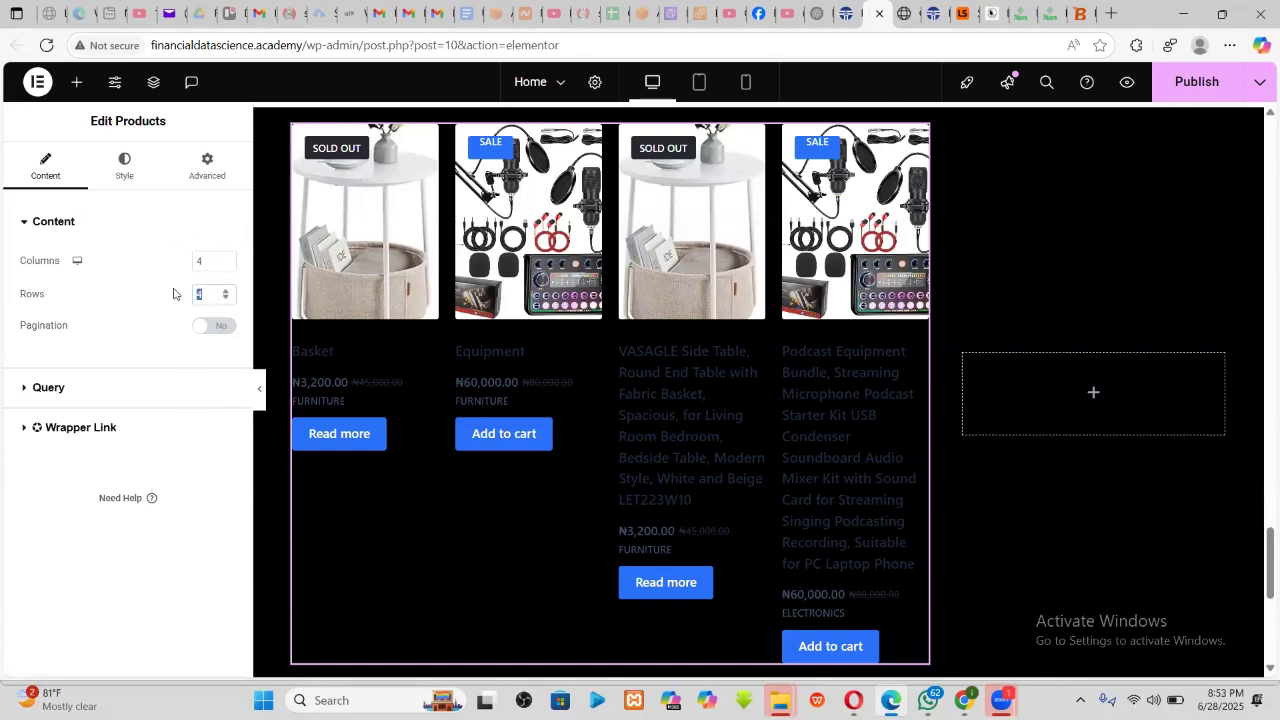
{"action": "type", "text": "1"}
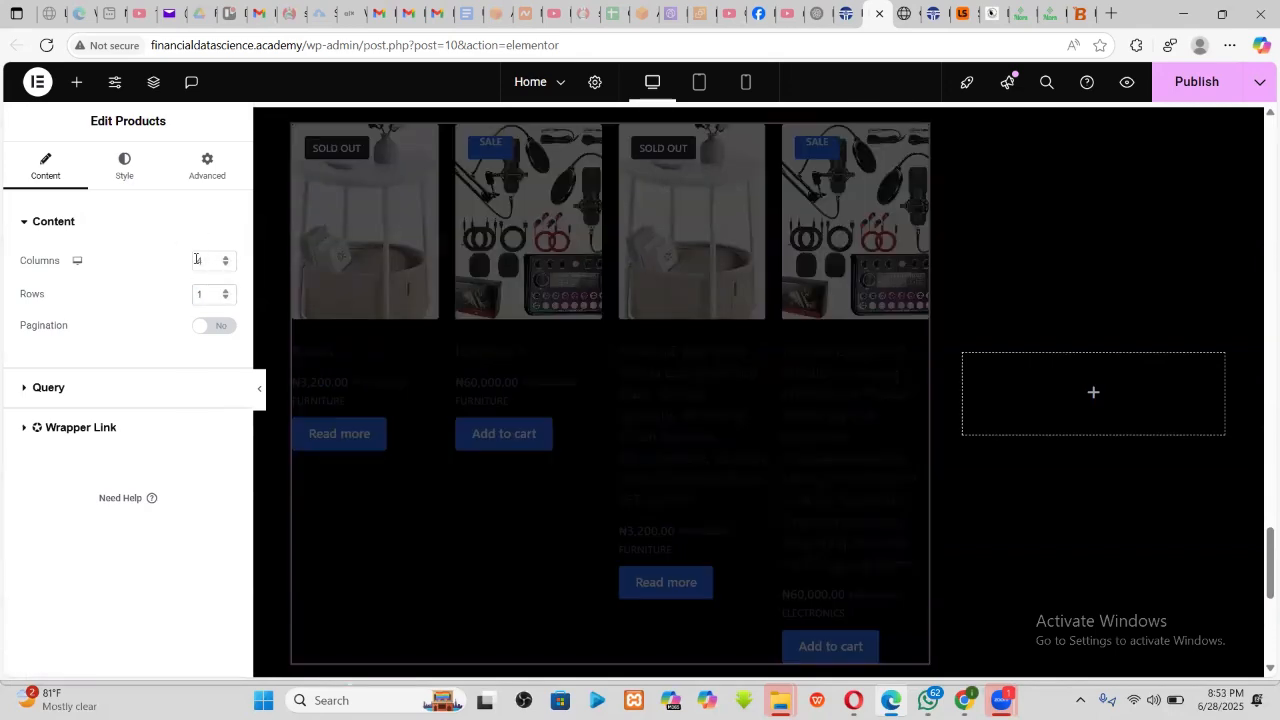
{"action": "double_click", "coordinate": [197, 260]}
{"action": "type", "text": "3"}
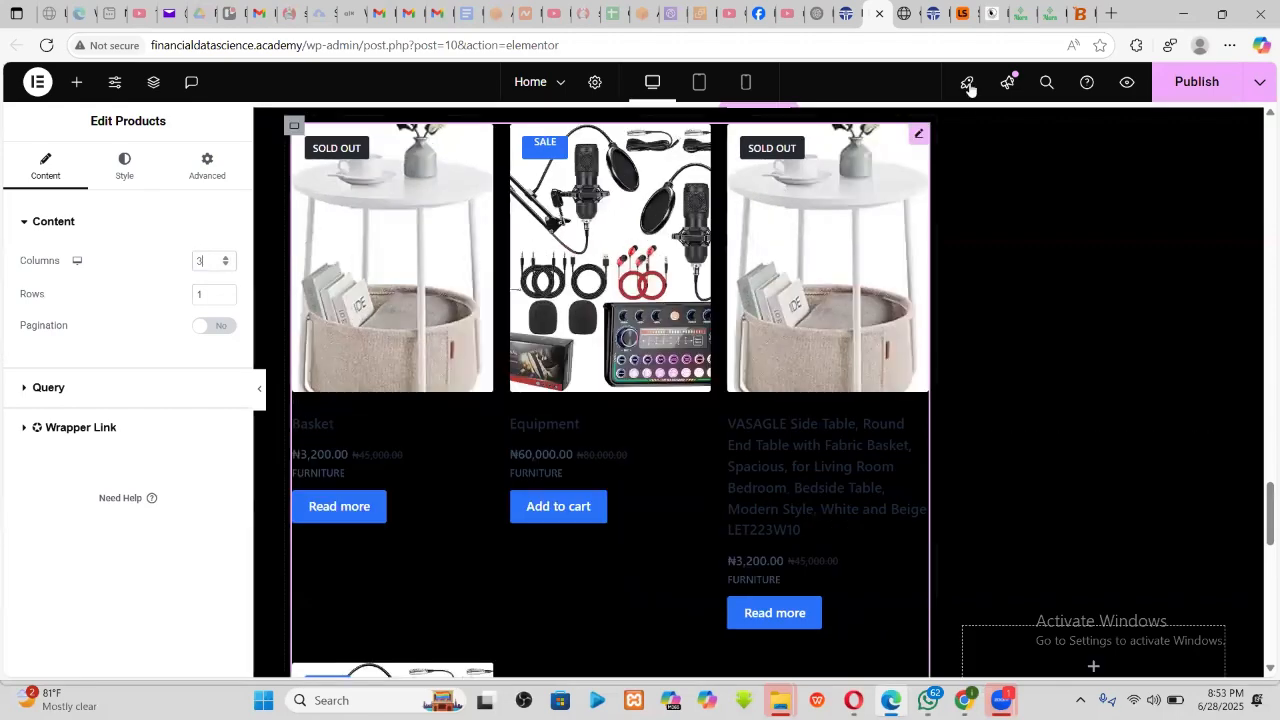
- Compare the grid with Garderobe's Final Sale product cards, and set the Products widget's title color to white
{"action": "key", "text": "ctrl+Tab"}
{"action": "scroll", "coordinate": [430, 470], "scroll_direction": "down", "scroll_amount": 2}
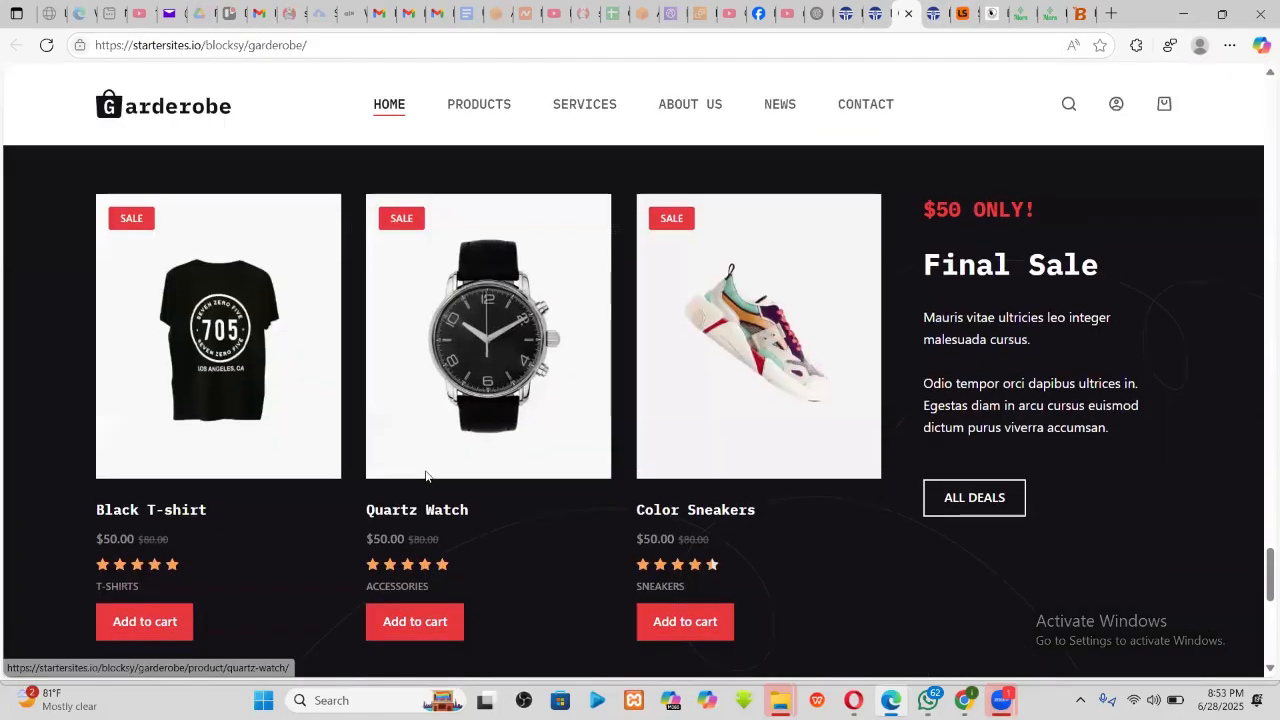
{"action": "left_click", "coordinate": [856, 18]}
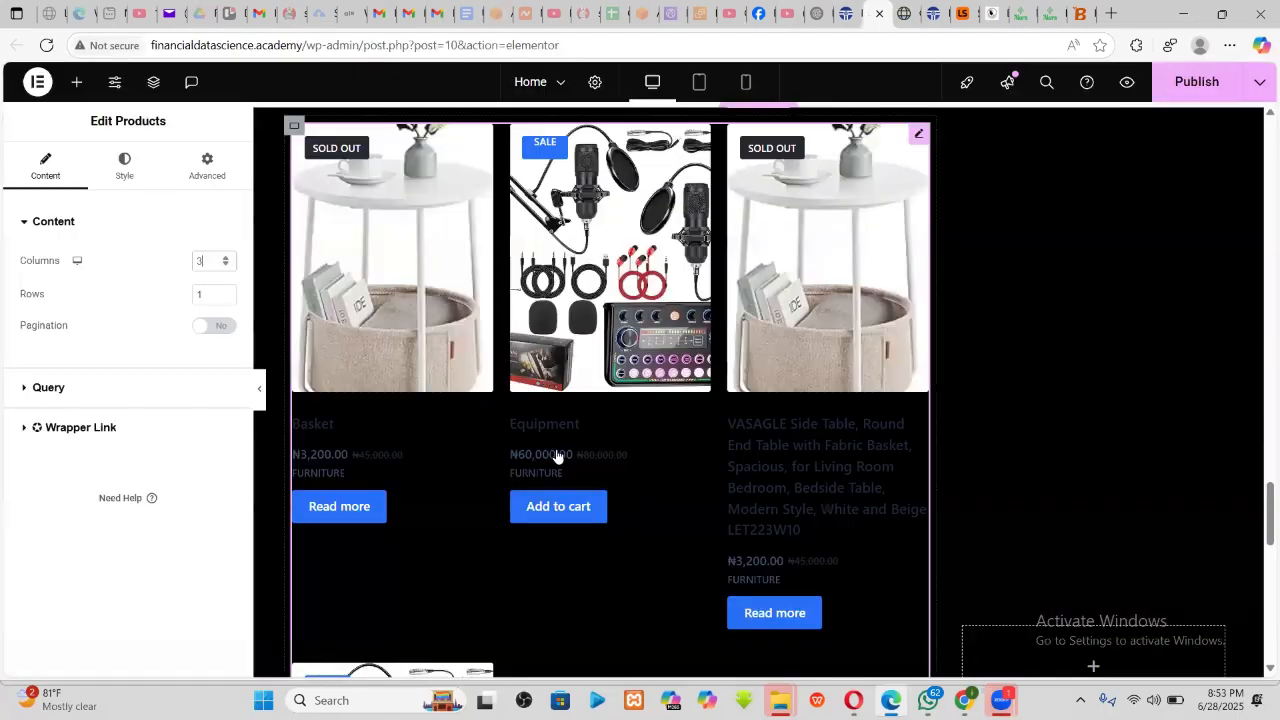
{"action": "scroll", "coordinate": [426, 434], "scroll_direction": "down", "scroll_amount": 1}
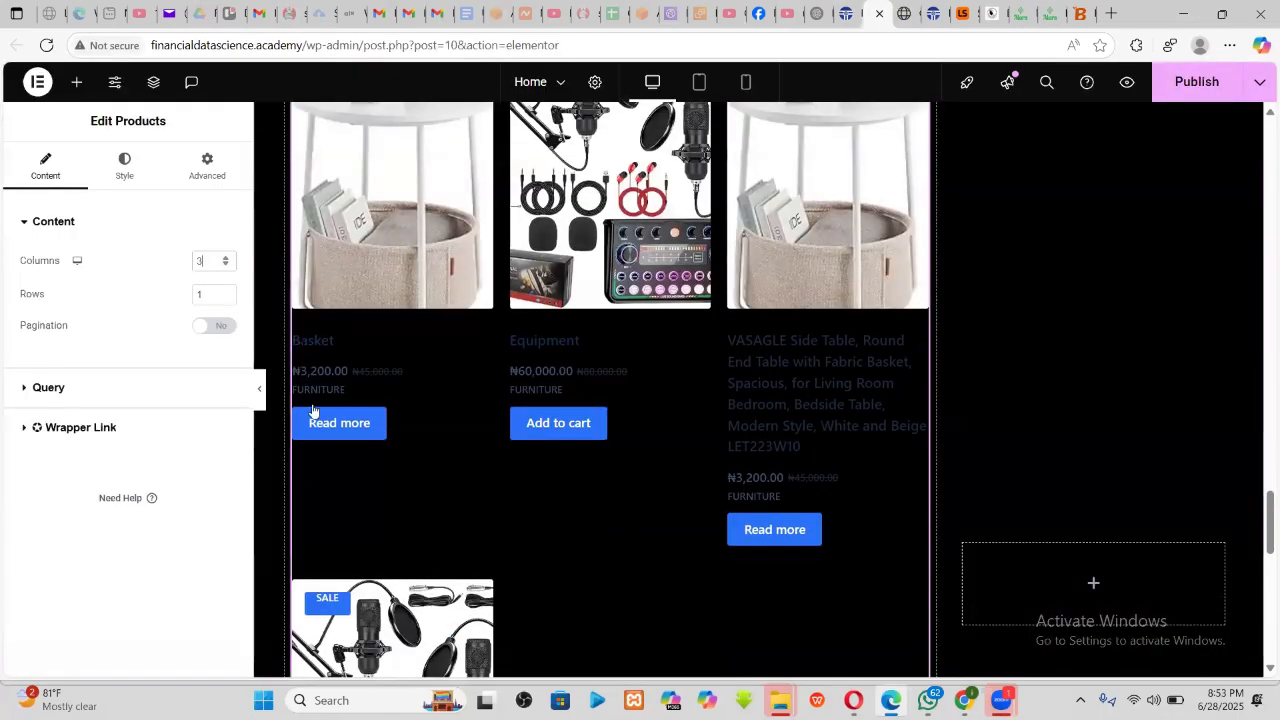
{"action": "left_click", "coordinate": [124, 165]}
{"action": "scroll", "coordinate": [108, 395], "scroll_direction": "down", "scroll_amount": 3}
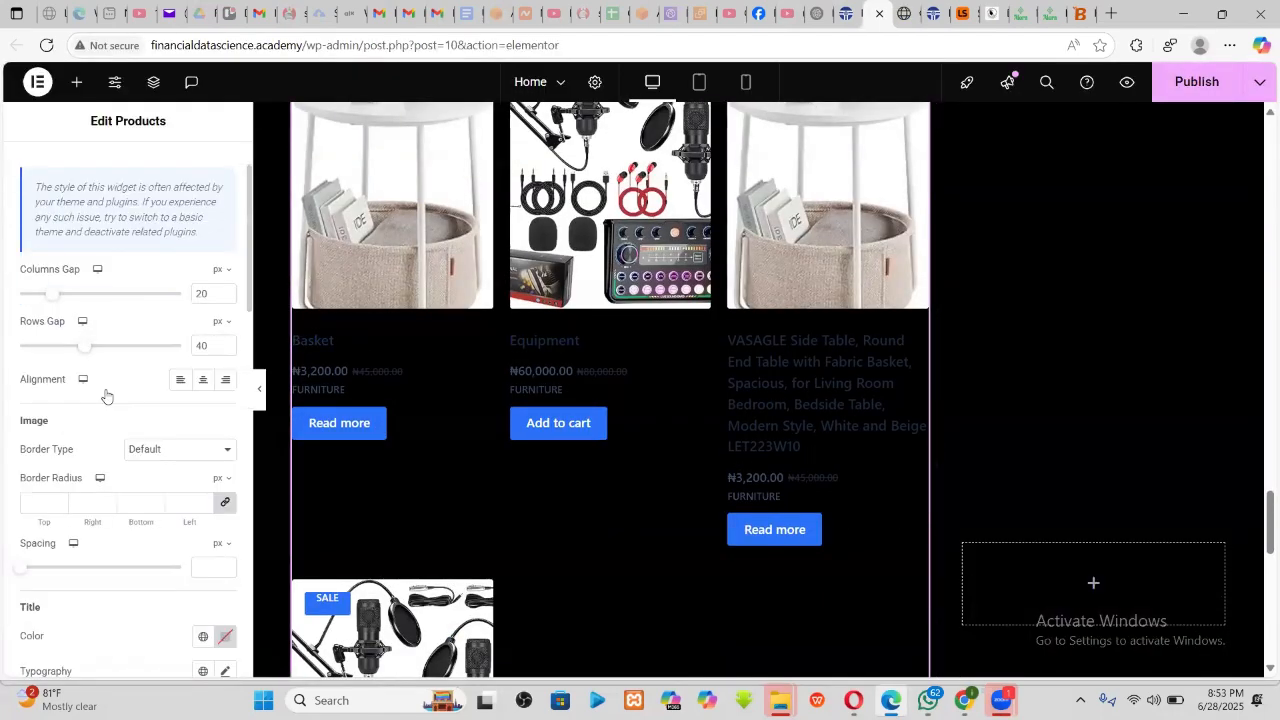
{"action": "scroll", "coordinate": [59, 440], "scroll_direction": "down", "scroll_amount": 1}
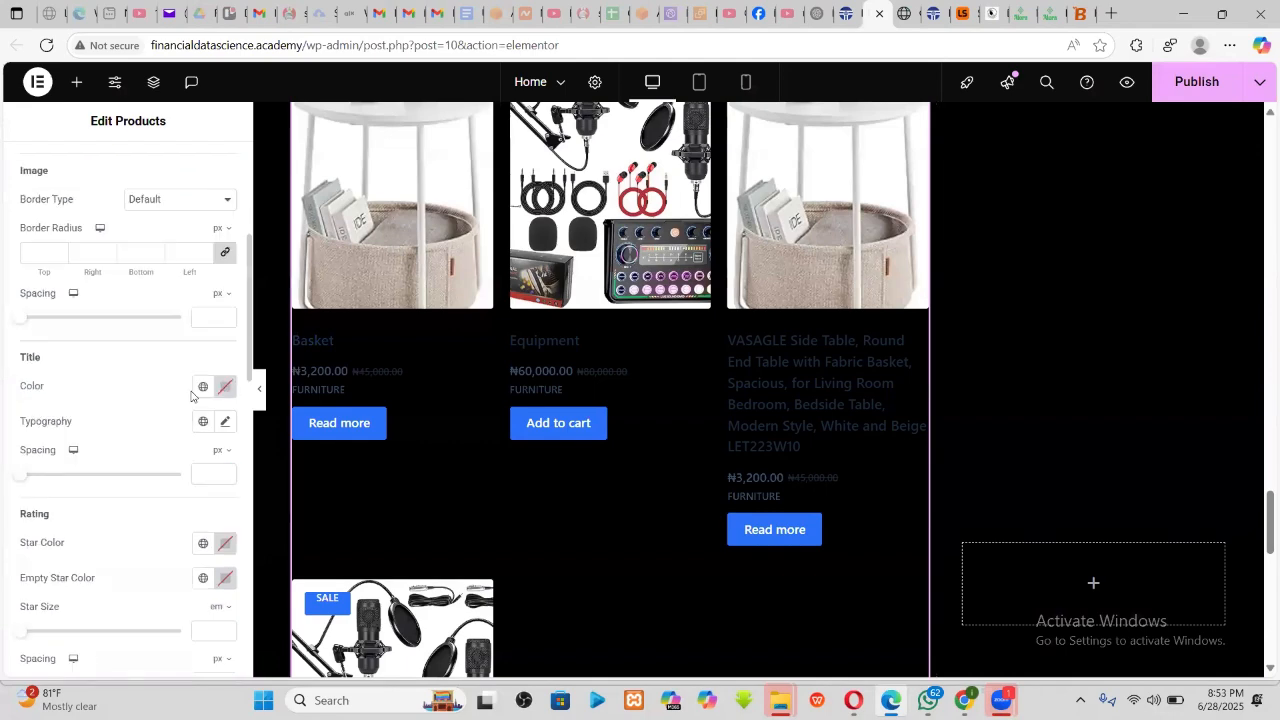
{"action": "left_click", "coordinate": [222, 391]}
{"action": "left_click", "coordinate": [129, 455]}
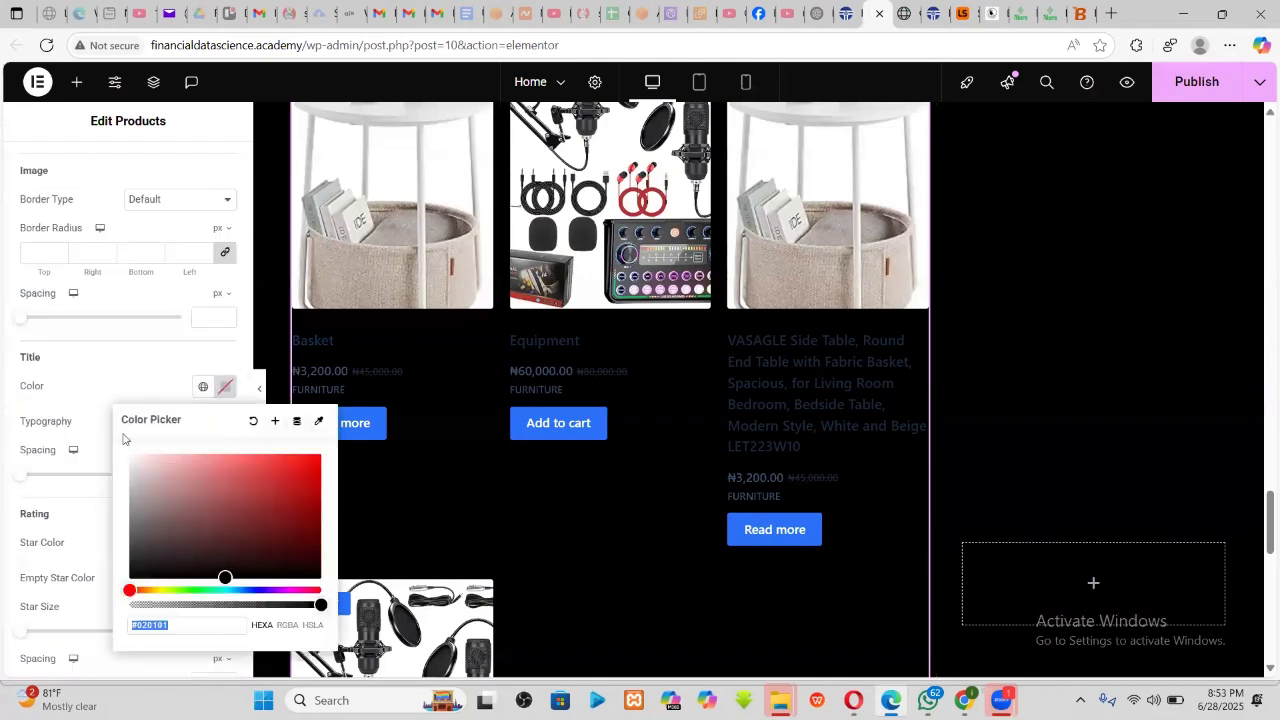
{"action": "left_click", "coordinate": [101, 375]}
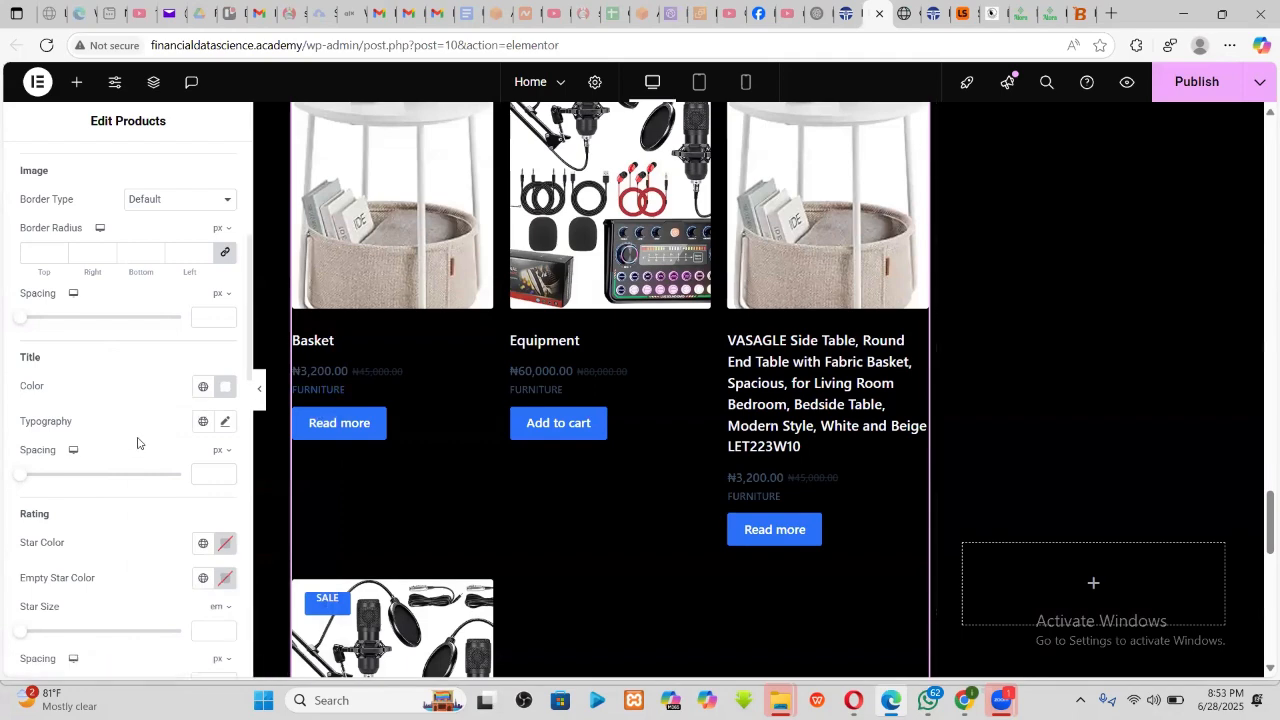
- Set the price color of the Products widget in the black section to white
{"action": "scroll", "coordinate": [136, 440], "scroll_direction": "down", "scroll_amount": 2}
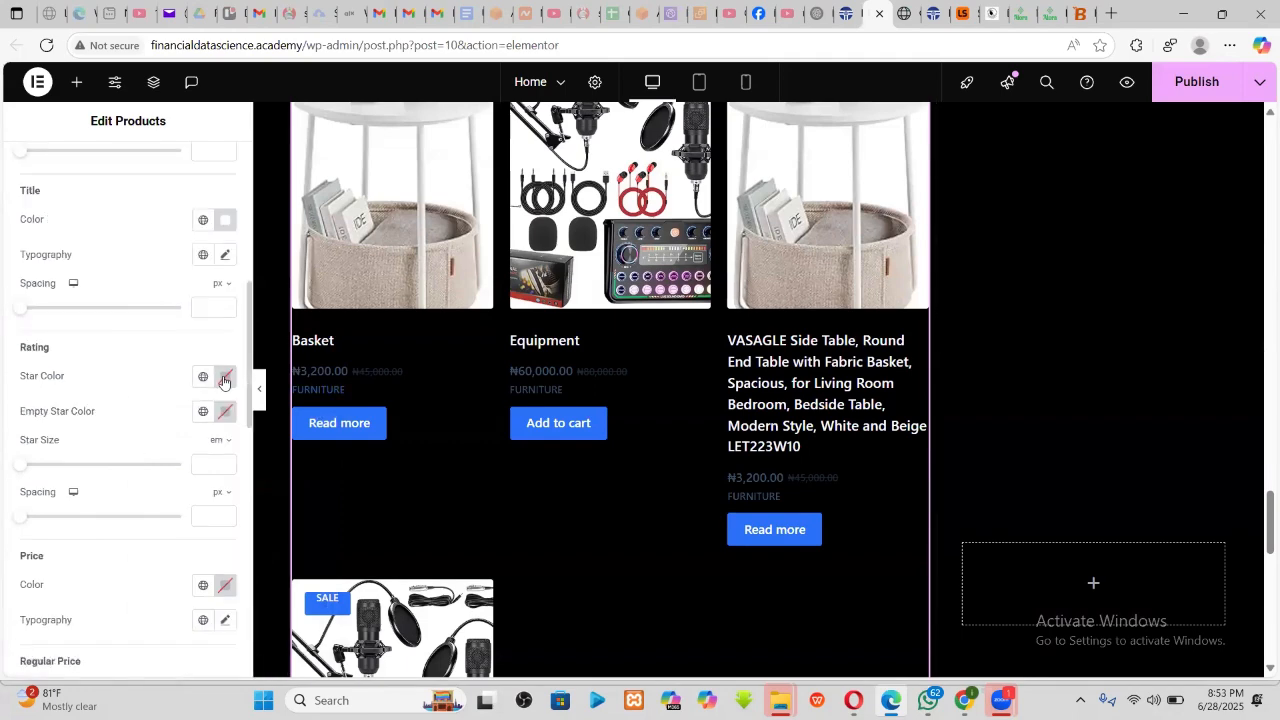
{"action": "scroll", "coordinate": [170, 412], "scroll_direction": "down", "scroll_amount": 2}
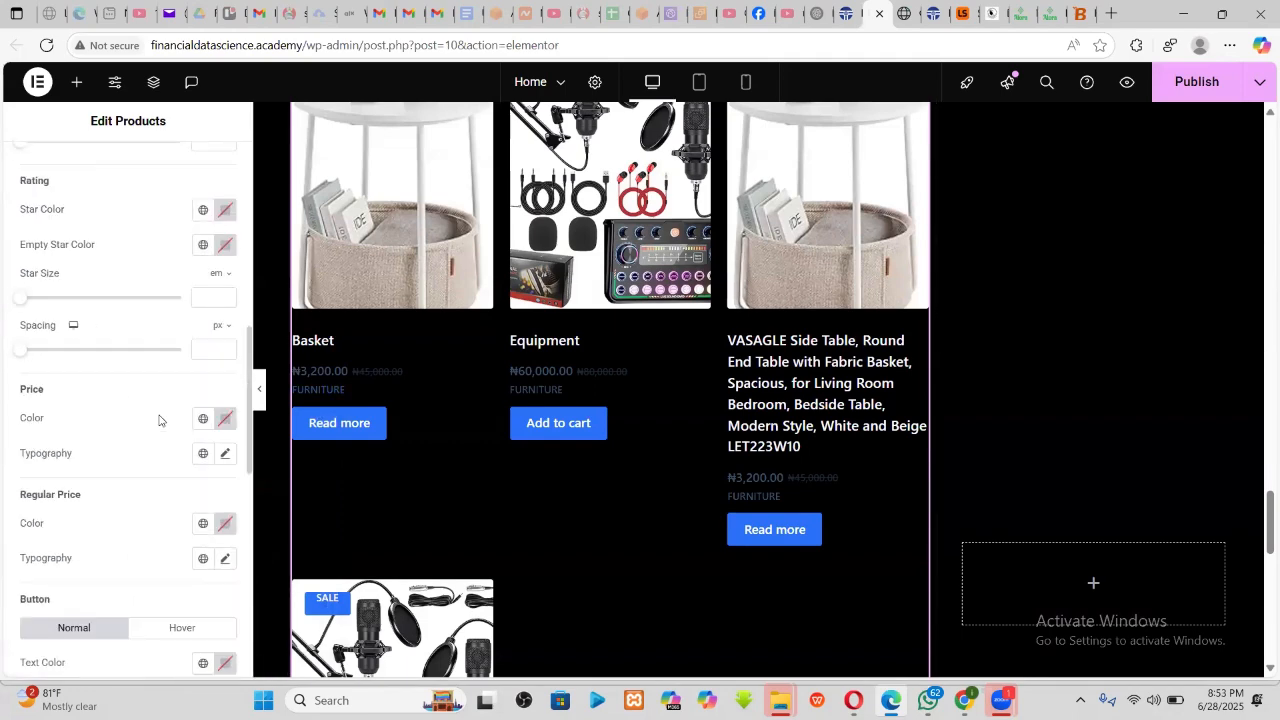
{"action": "left_click", "coordinate": [226, 428]}
{"action": "left_click_drag", "start_coordinate": [135, 212], "coordinate": [124, 204]}
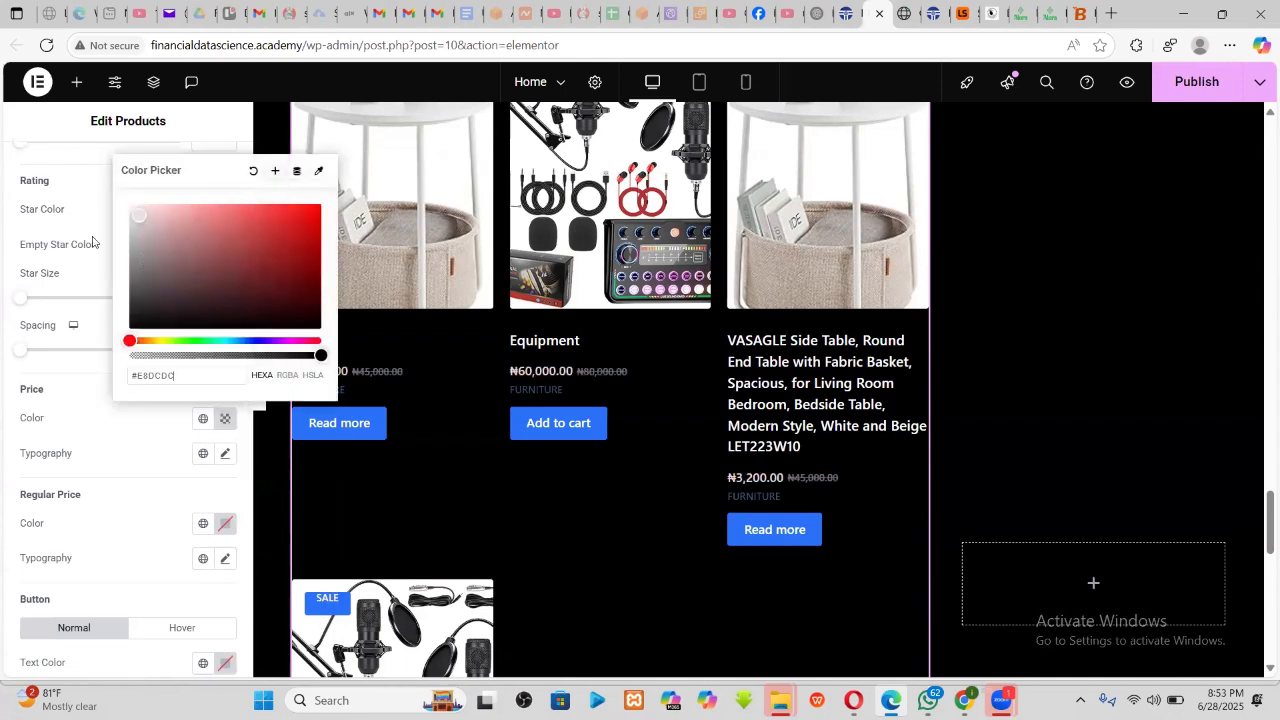
{"action": "left_click", "coordinate": [128, 474]}
- Set the same widget's regular price color to near-white (#F5F5F5)
{"action": "scroll", "coordinate": [91, 486], "scroll_direction": "down", "scroll_amount": 1}
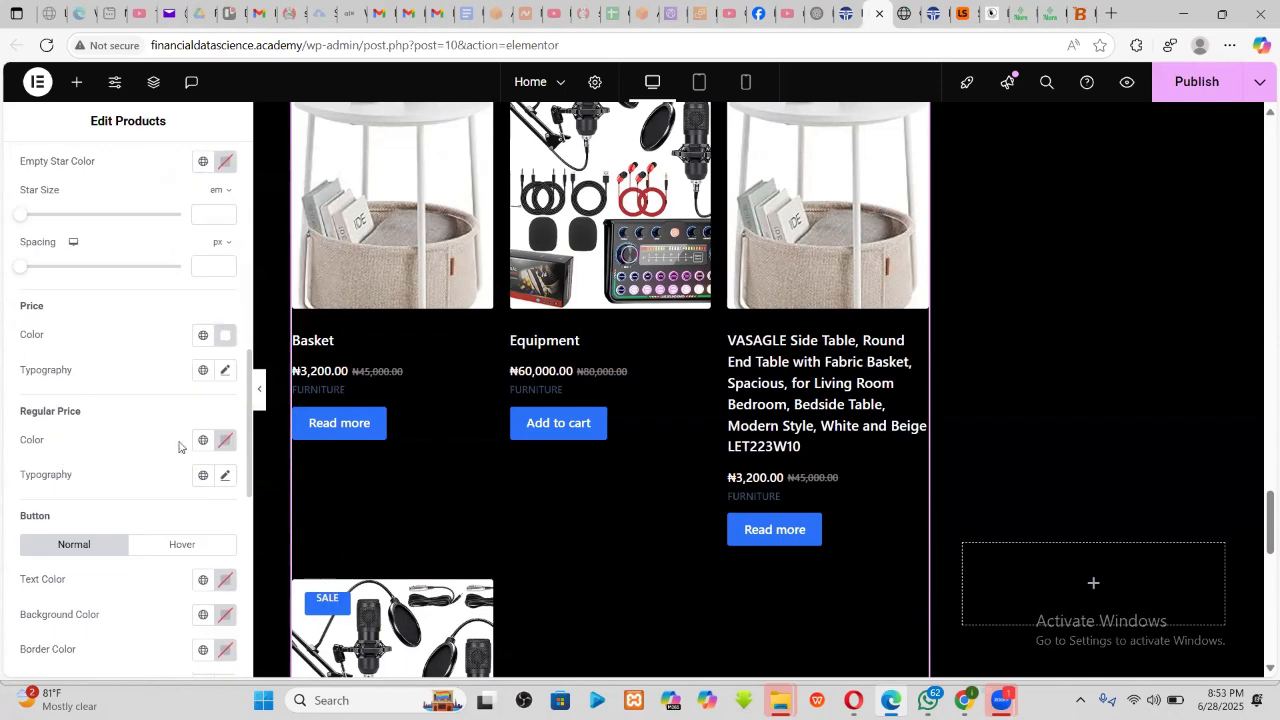
{"action": "left_click", "coordinate": [226, 440]}
{"action": "left_click_drag", "start_coordinate": [189, 286], "coordinate": [124, 226]}
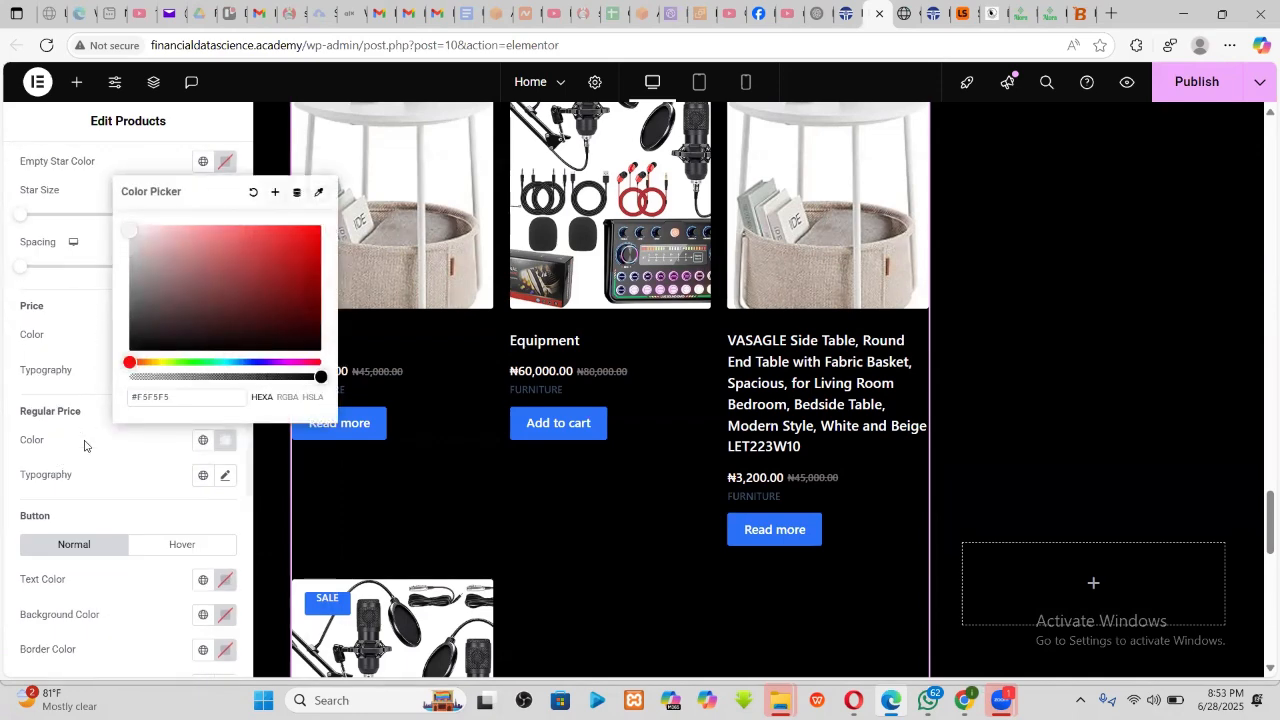
{"action": "left_click", "coordinate": [131, 500]}
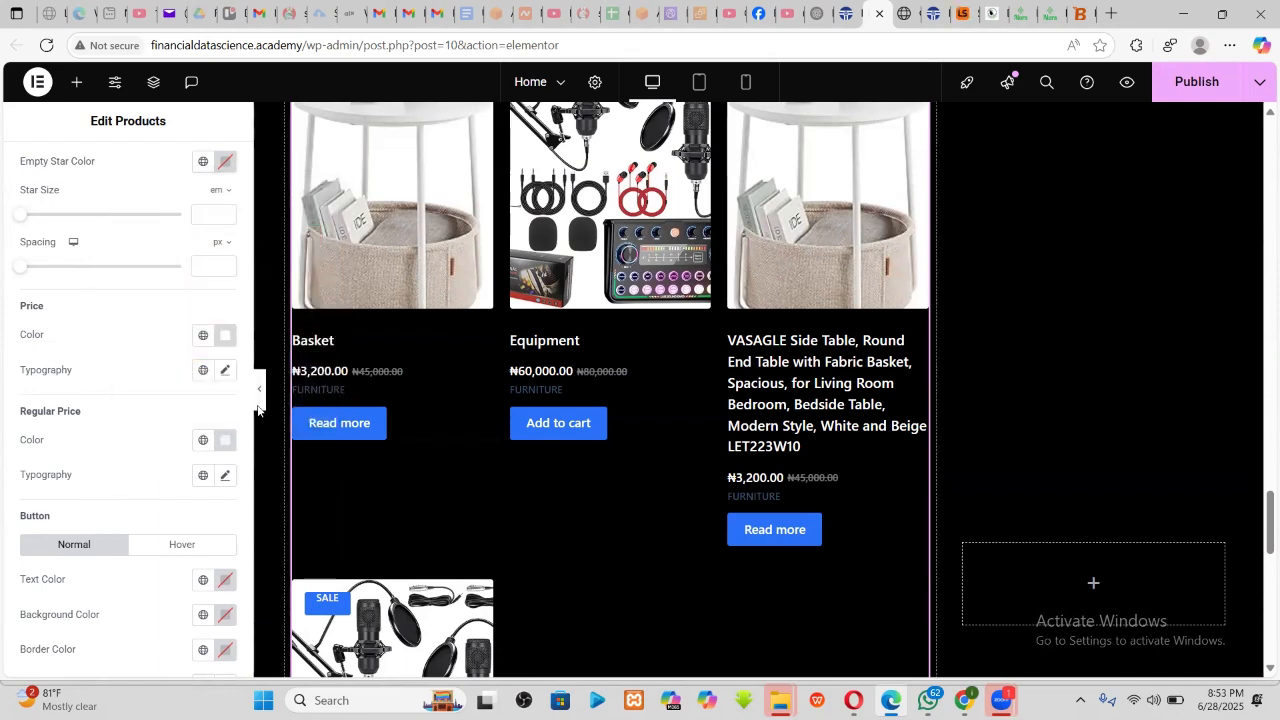
- Look through the widget's image, title, rating, price, button and View Cart style settings for further text color options
{"action": "scroll", "coordinate": [111, 488], "scroll_direction": "down", "scroll_amount": 3}
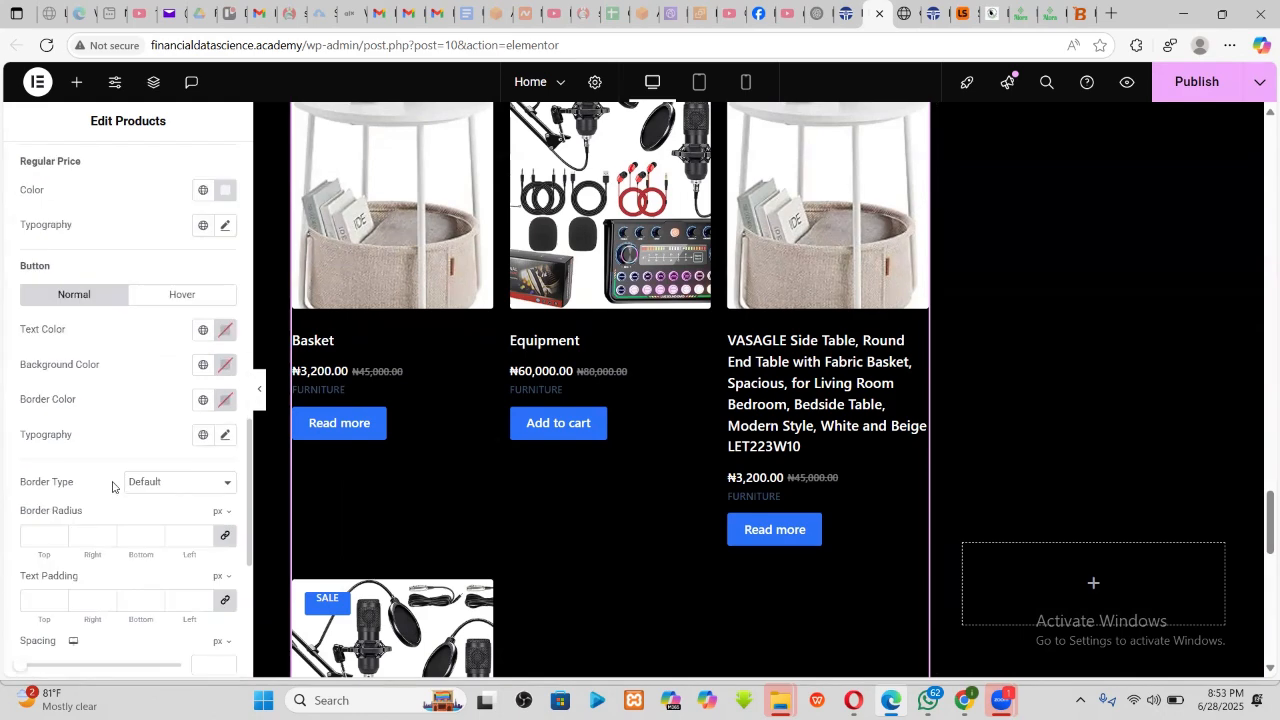
{"action": "scroll", "coordinate": [112, 487], "scroll_direction": "down", "scroll_amount": 5}
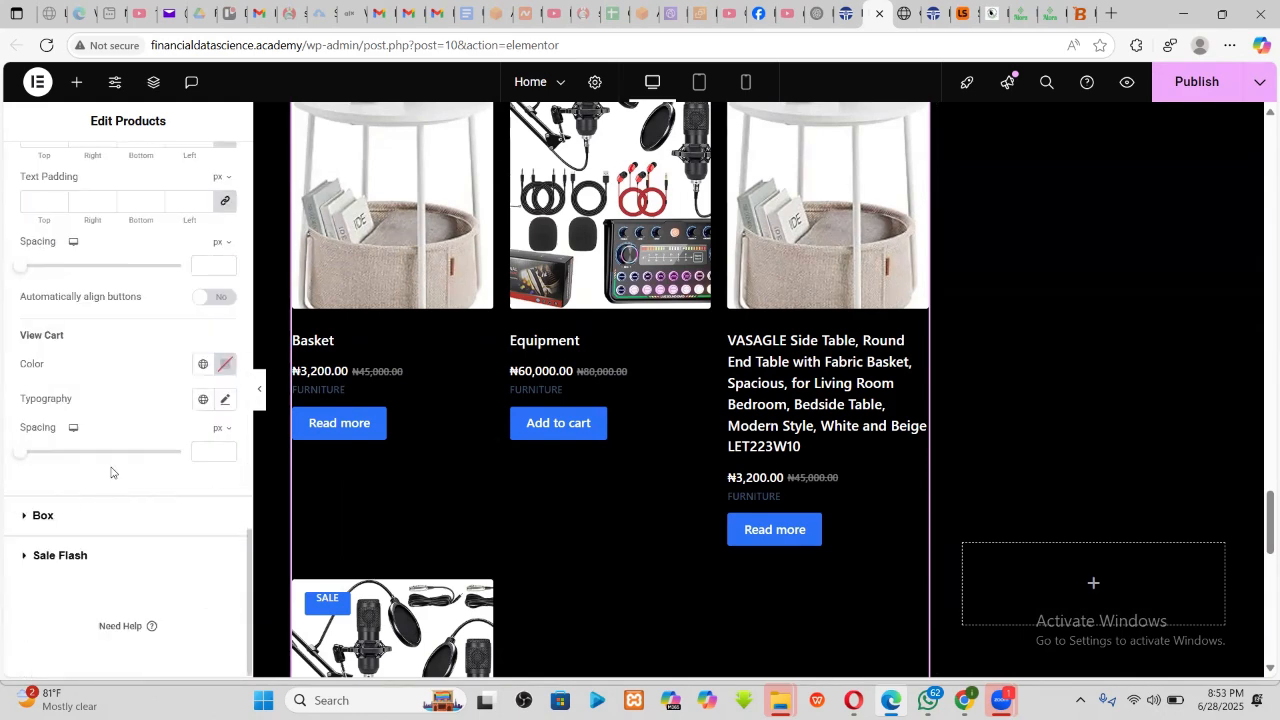
{"action": "scroll", "coordinate": [115, 467], "scroll_direction": "up", "scroll_amount": 2}
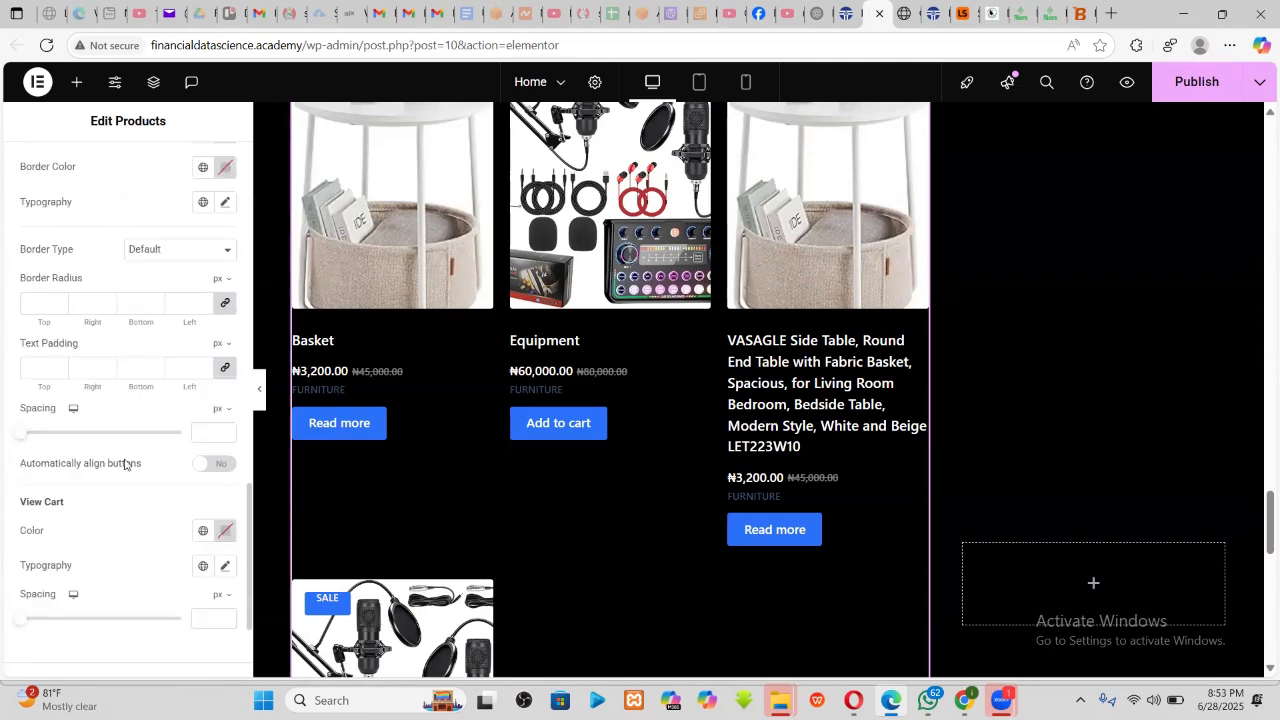
{"action": "scroll", "coordinate": [124, 463], "scroll_direction": "up", "scroll_amount": 2}
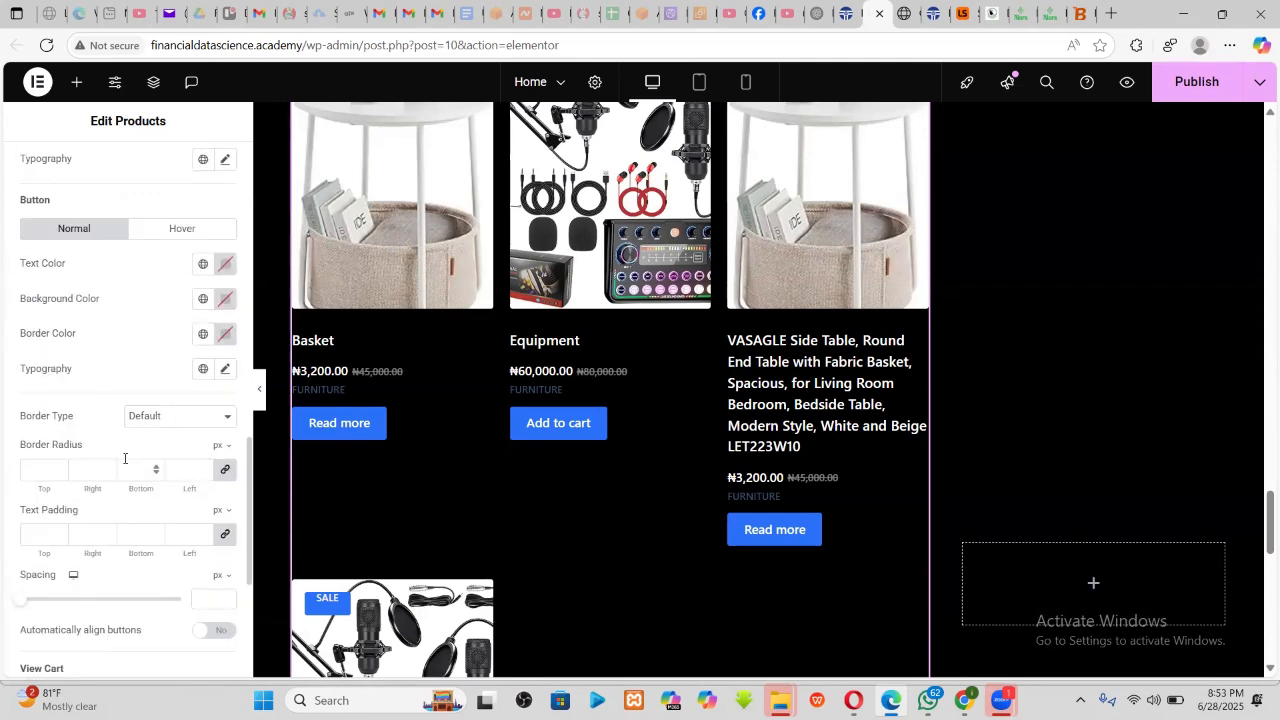
{"action": "scroll", "coordinate": [124, 458], "scroll_direction": "up", "scroll_amount": 3}
{"action": "scroll", "coordinate": [115, 402], "scroll_direction": "up", "scroll_amount": 1}
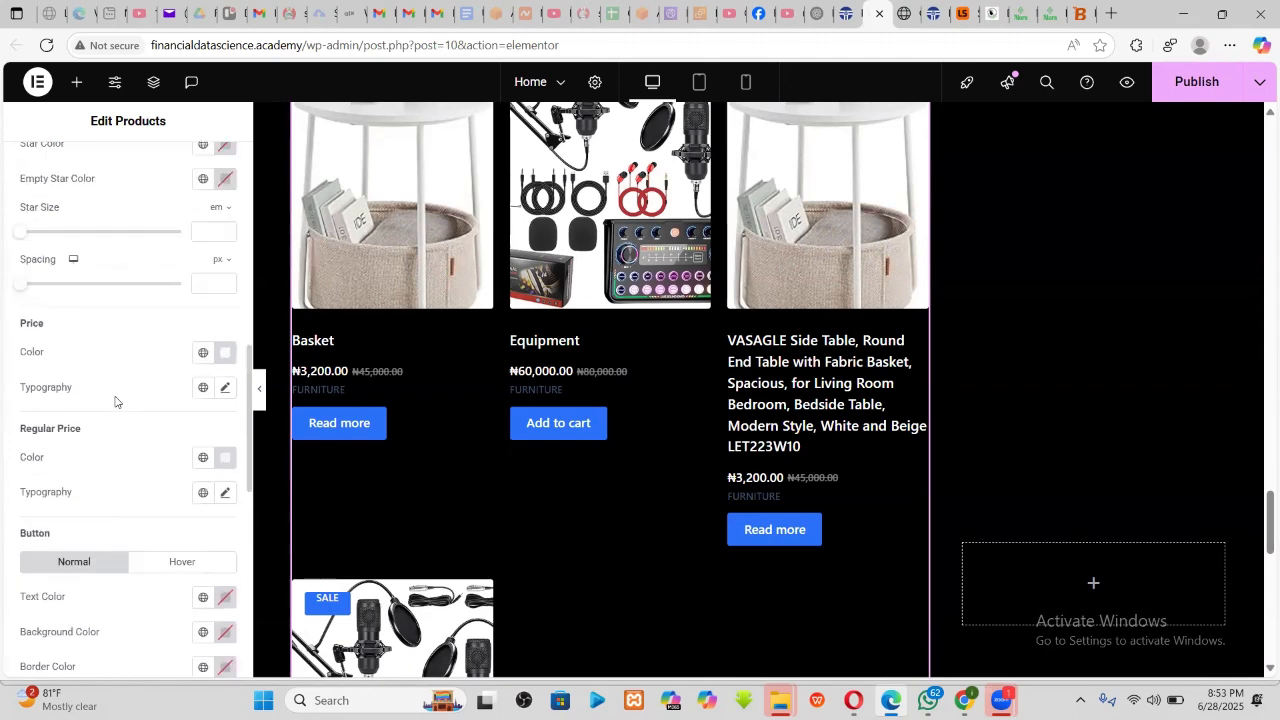
{"action": "scroll", "coordinate": [107, 427], "scroll_direction": "up", "scroll_amount": 3}
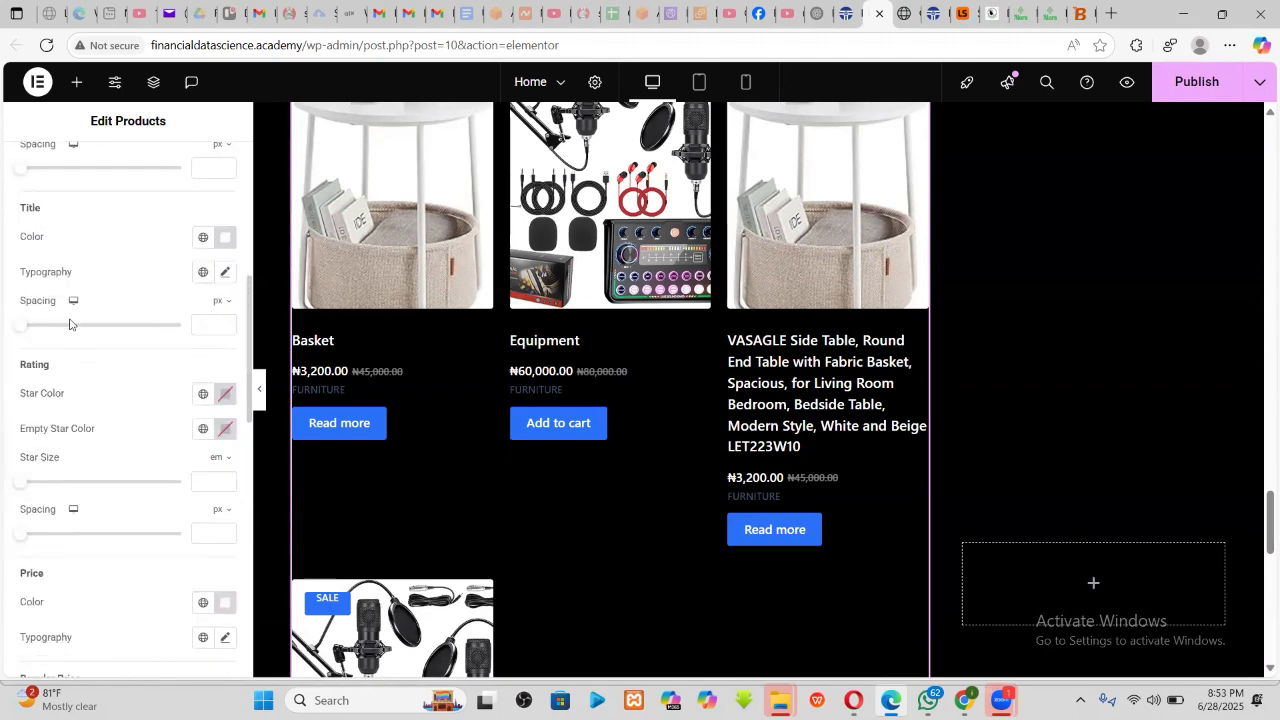
{"action": "scroll", "coordinate": [69, 324], "scroll_direction": "up", "scroll_amount": 2}
{"action": "scroll", "coordinate": [69, 324], "scroll_direction": "up", "scroll_amount": 2}
{"action": "scroll", "coordinate": [69, 324], "scroll_direction": "down", "scroll_amount": 4}
{"action": "scroll", "coordinate": [55, 517], "scroll_direction": "down", "scroll_amount": 2}
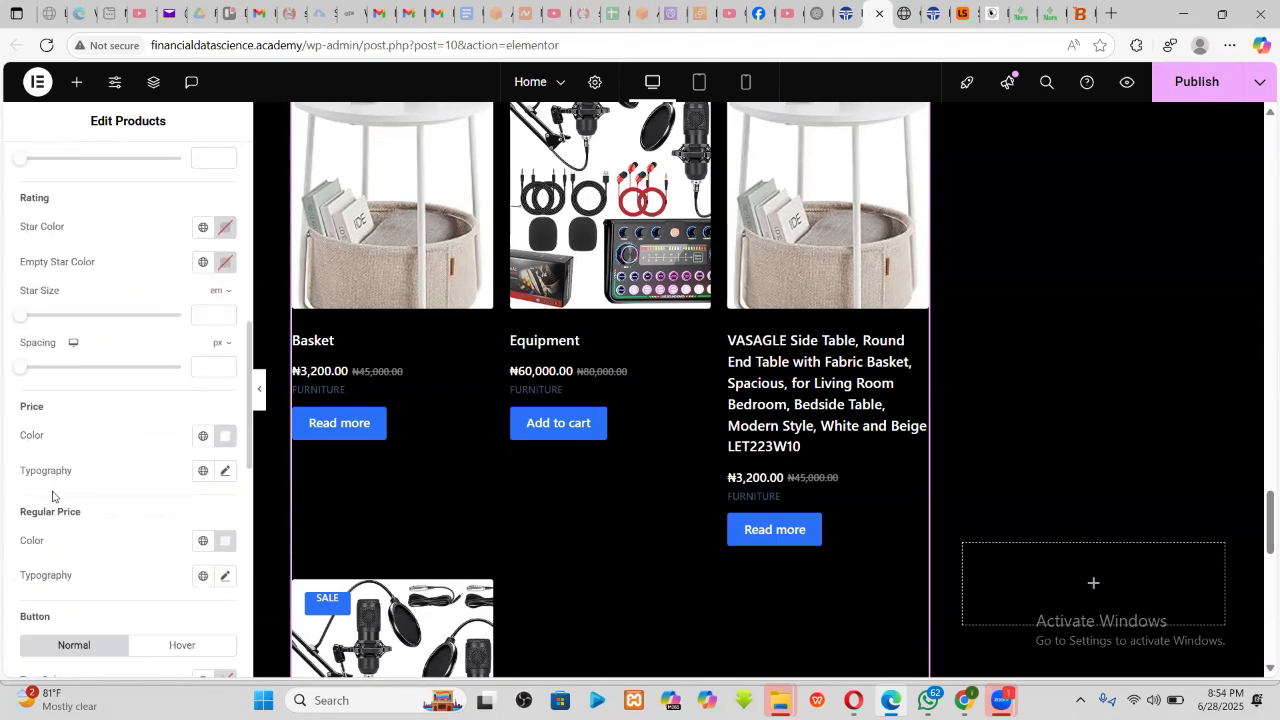
{"action": "scroll", "coordinate": [53, 540], "scroll_direction": "down", "scroll_amount": 1}
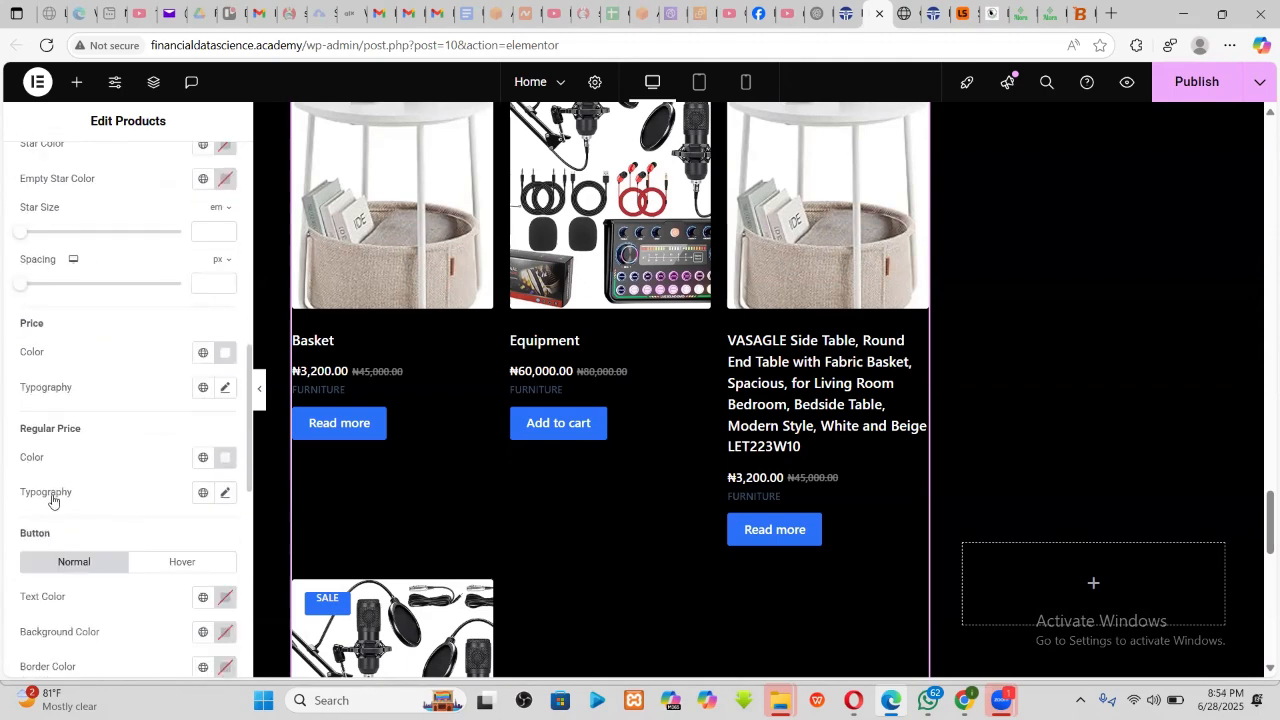
{"action": "scroll", "coordinate": [53, 507], "scroll_direction": "down", "scroll_amount": 1}
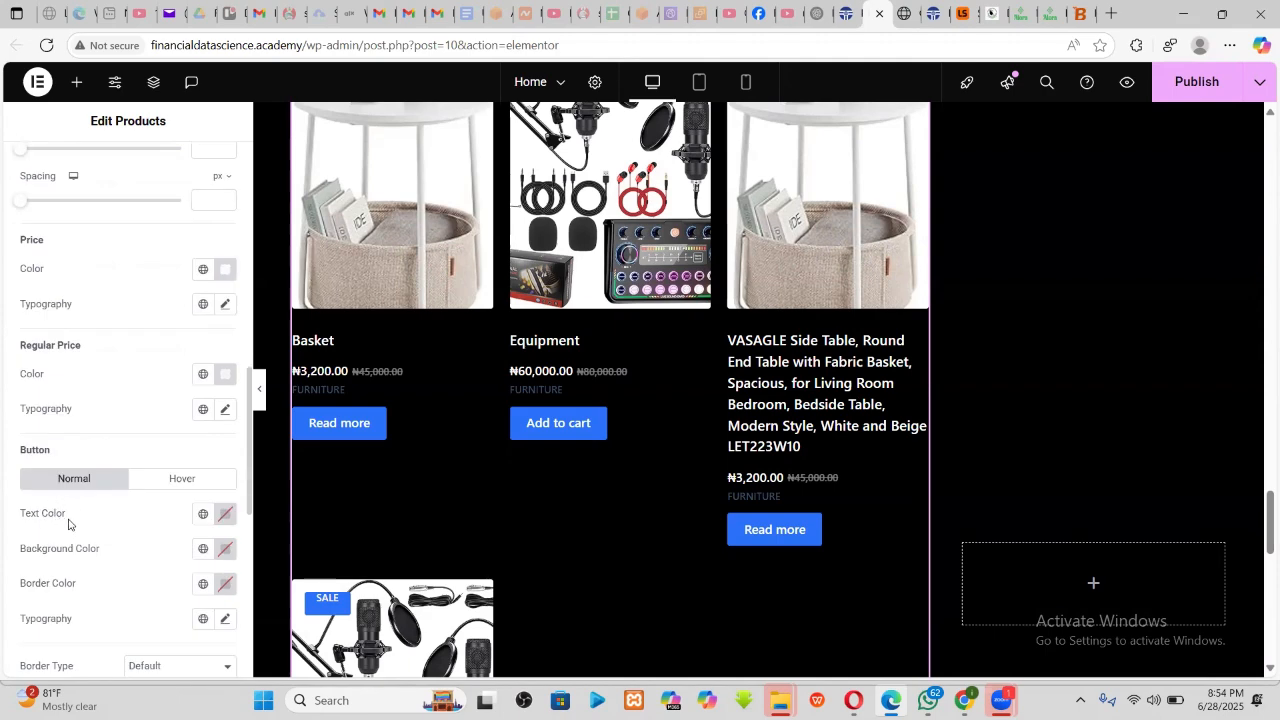
{"action": "scroll", "coordinate": [69, 518], "scroll_direction": "down", "scroll_amount": 4}
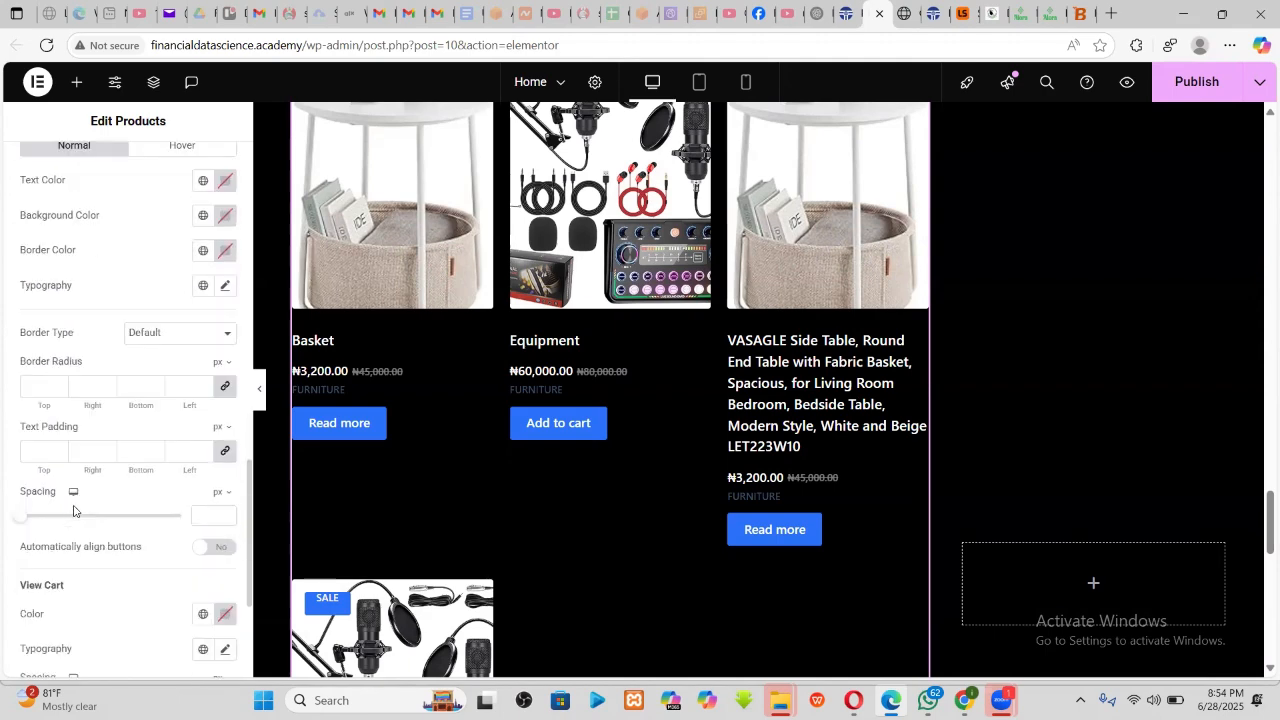
{"action": "scroll", "coordinate": [73, 511], "scroll_direction": "down", "scroll_amount": 1}
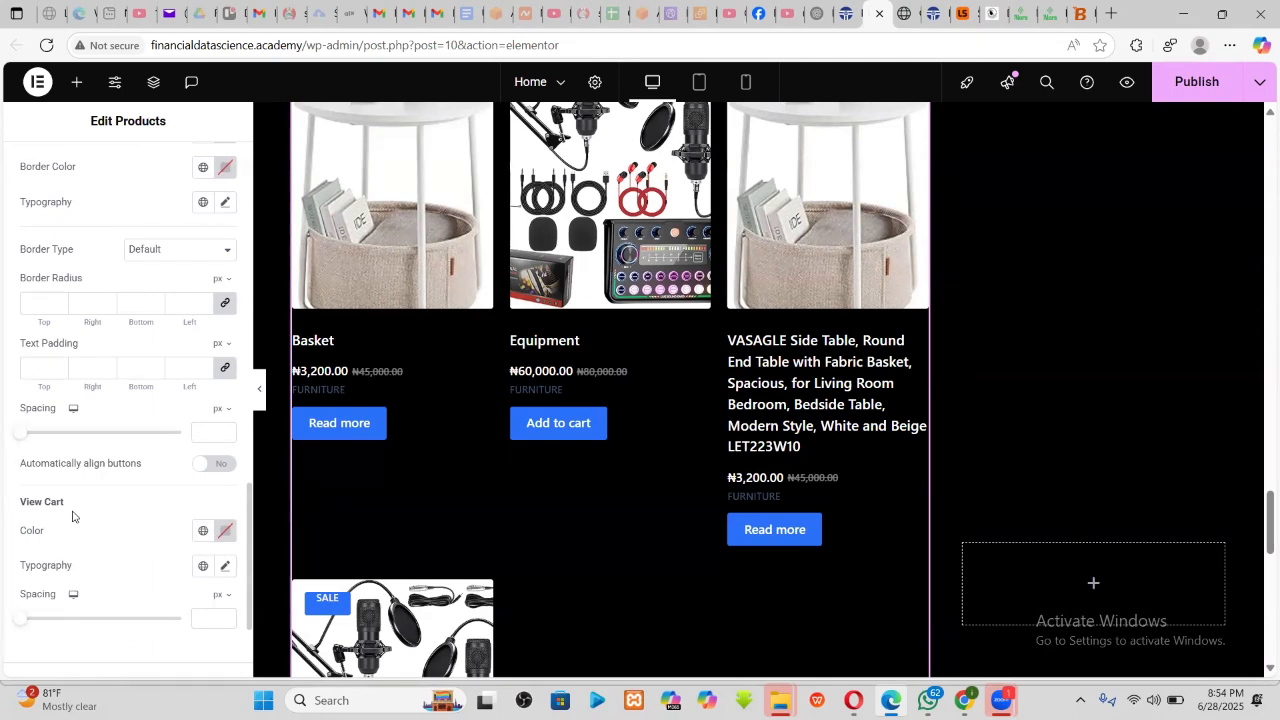
{"action": "scroll", "coordinate": [69, 550], "scroll_direction": "down", "scroll_amount": 1}
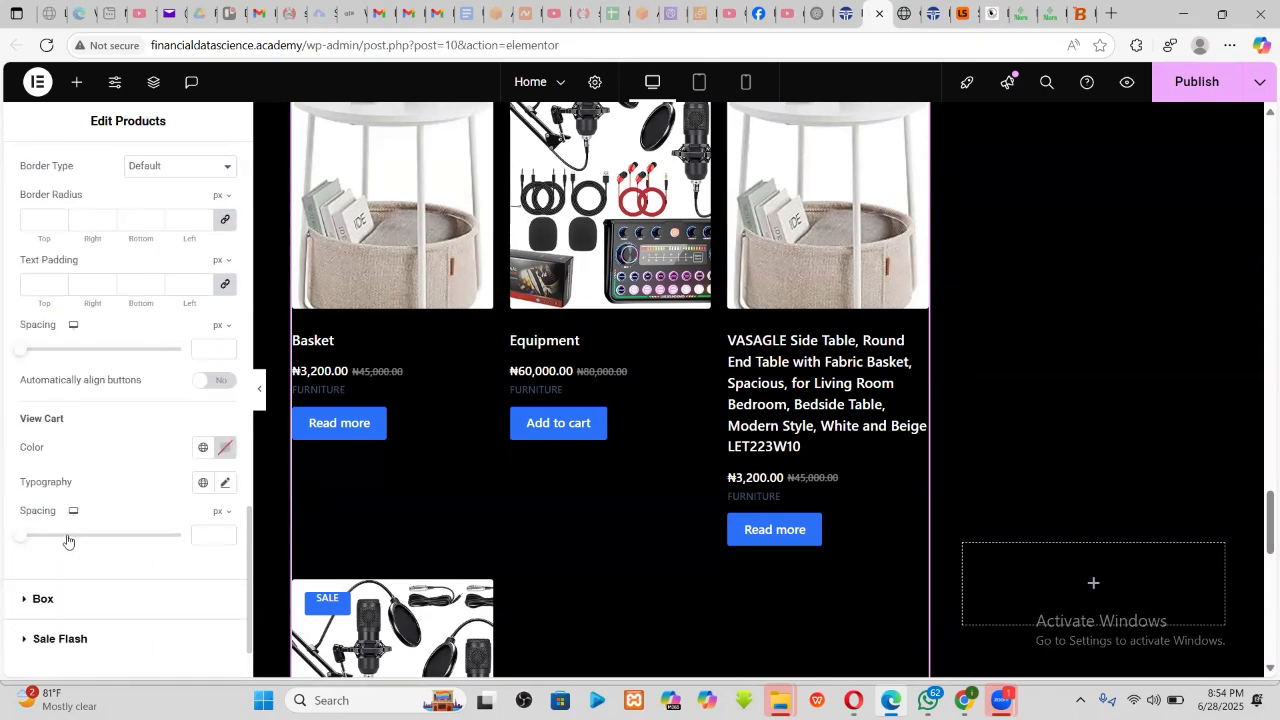
{"action": "scroll", "coordinate": [67, 540], "scroll_direction": "down", "scroll_amount": 1}
- Examine the Products widget's Box and Sale Flash style settings
{"action": "left_click", "coordinate": [15, 518]}
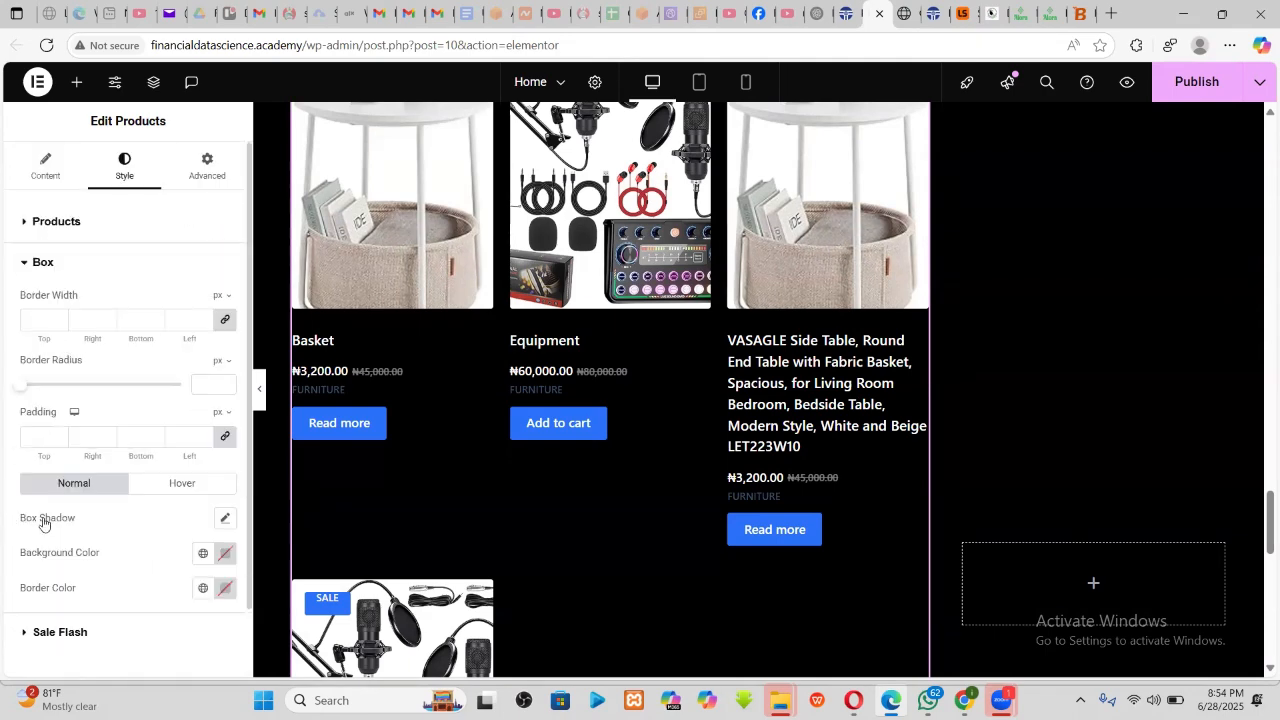
{"action": "scroll", "coordinate": [116, 434], "scroll_direction": "down", "scroll_amount": 1}
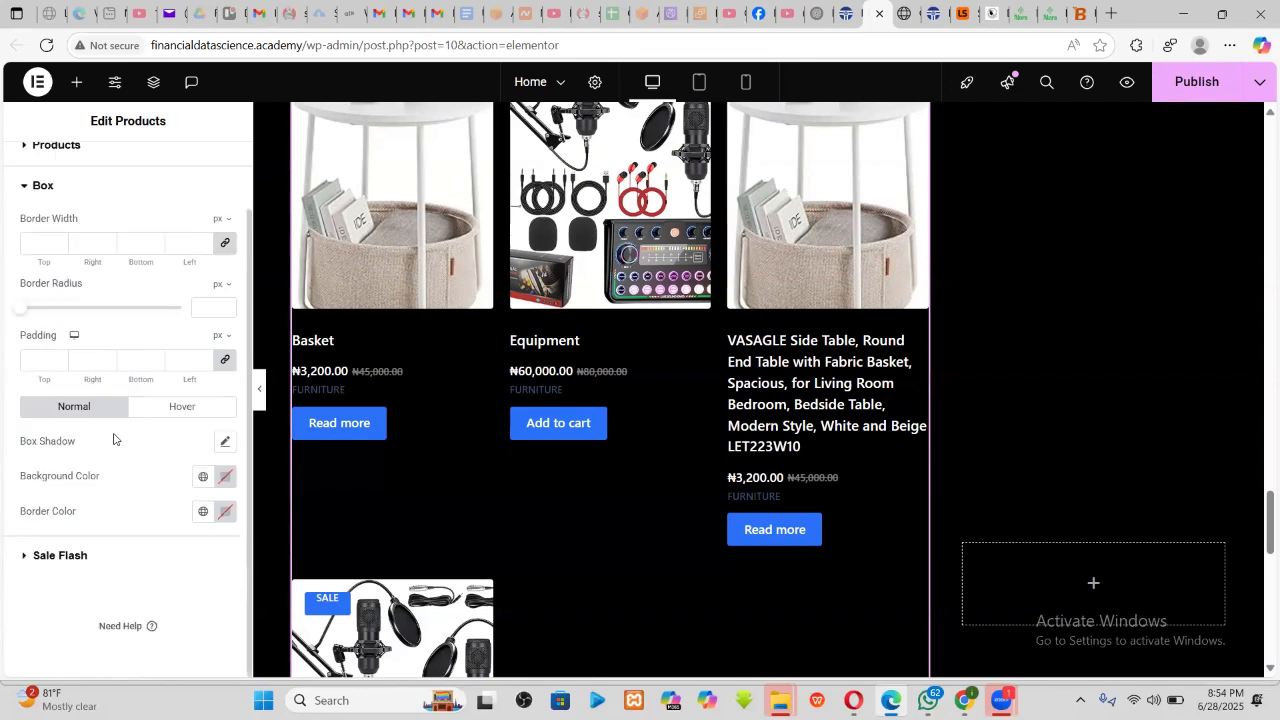
{"action": "left_click", "coordinate": [28, 558]}
{"action": "scroll", "coordinate": [89, 552], "scroll_direction": "down", "scroll_amount": 2}
{"action": "scroll", "coordinate": [89, 535], "scroll_direction": "up", "scroll_amount": 2}
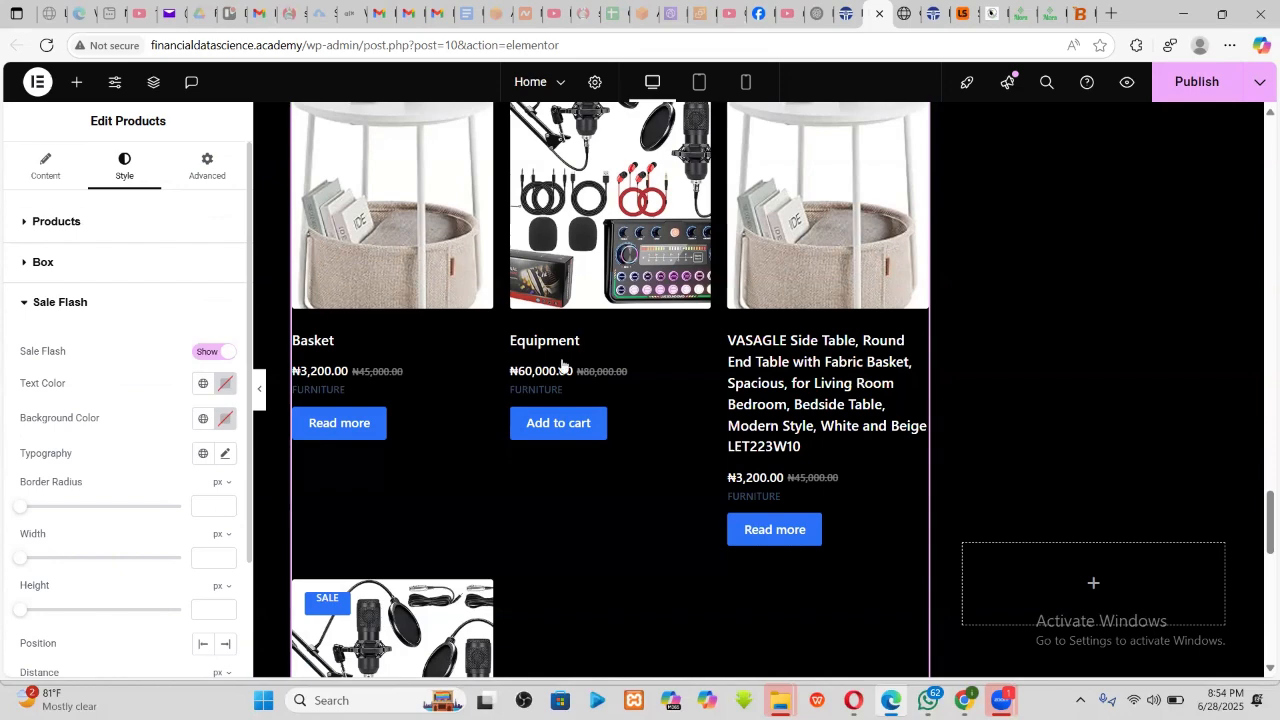
- Recheck the widget's Products style settings from the column gap down to View Cart for remaining text color options
{"action": "left_click", "coordinate": [56, 221]}
{"action": "scroll", "coordinate": [65, 489], "scroll_direction": "down", "scroll_amount": 1}
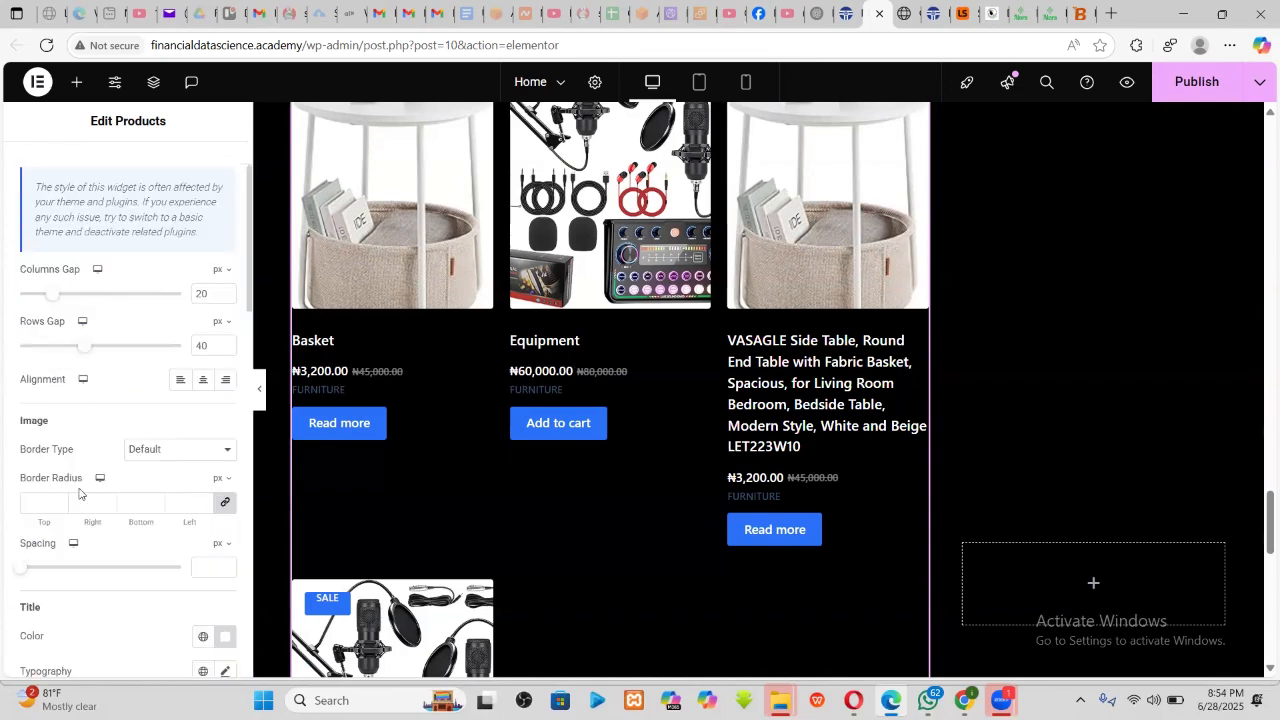
{"action": "scroll", "coordinate": [79, 493], "scroll_direction": "down", "scroll_amount": 1}
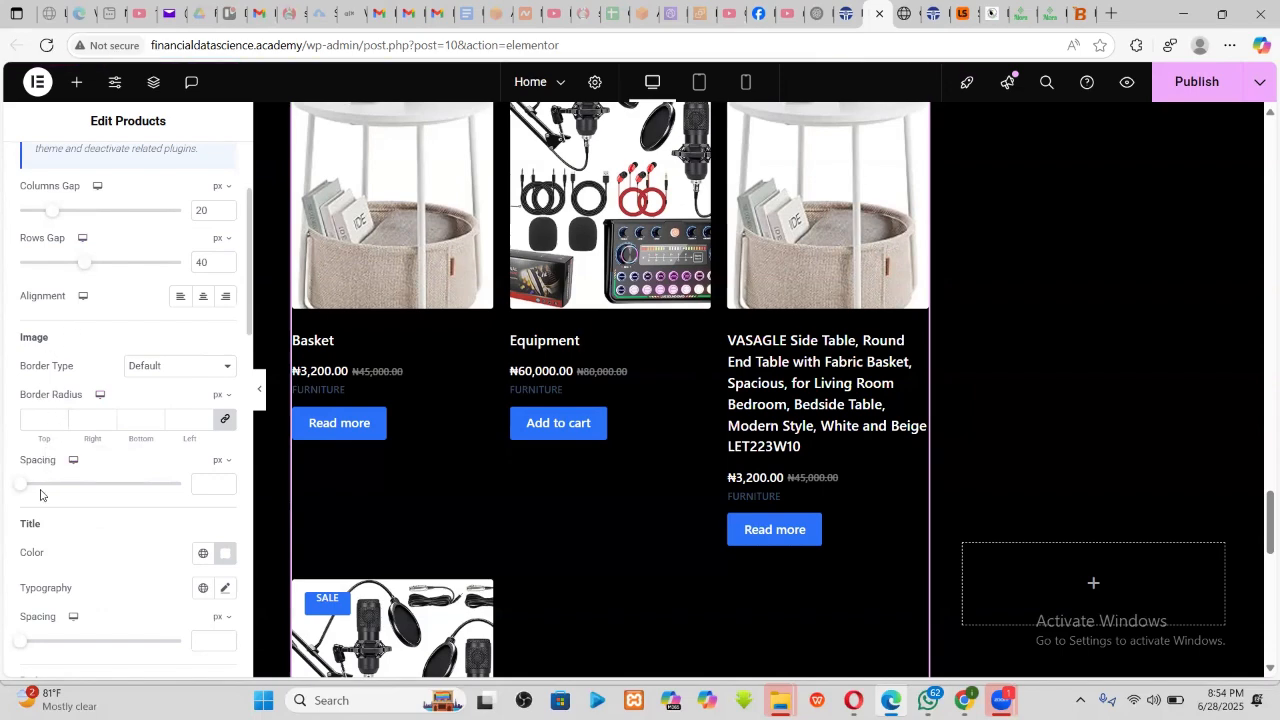
{"action": "scroll", "coordinate": [40, 494], "scroll_direction": "down", "scroll_amount": 2}
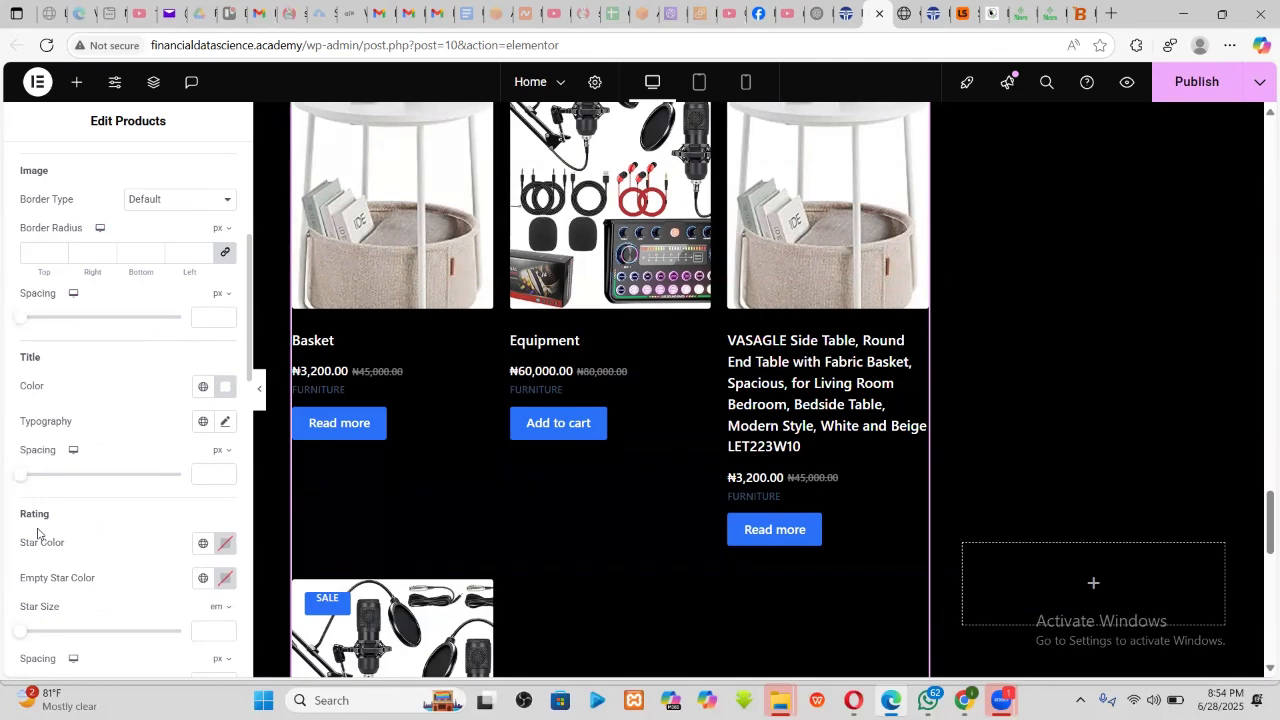
{"action": "scroll", "coordinate": [36, 510], "scroll_direction": "down", "scroll_amount": 1}
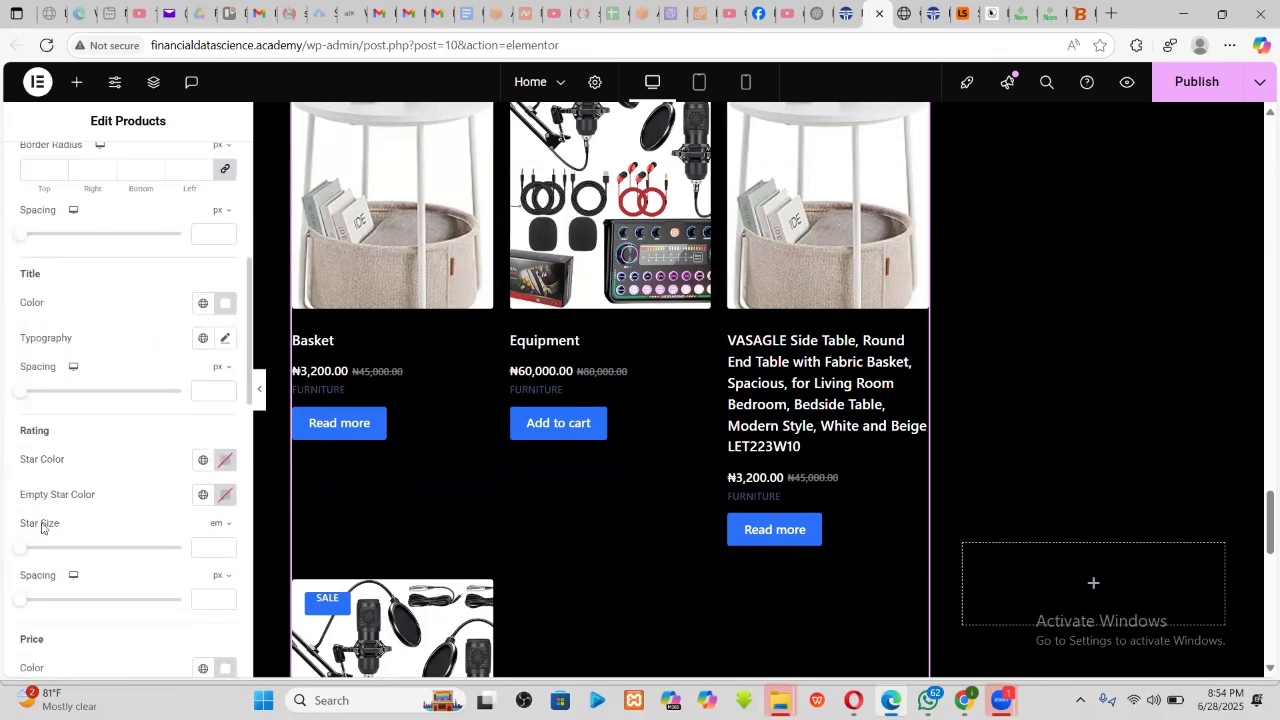
{"action": "scroll", "coordinate": [56, 535], "scroll_direction": "down", "scroll_amount": 1}
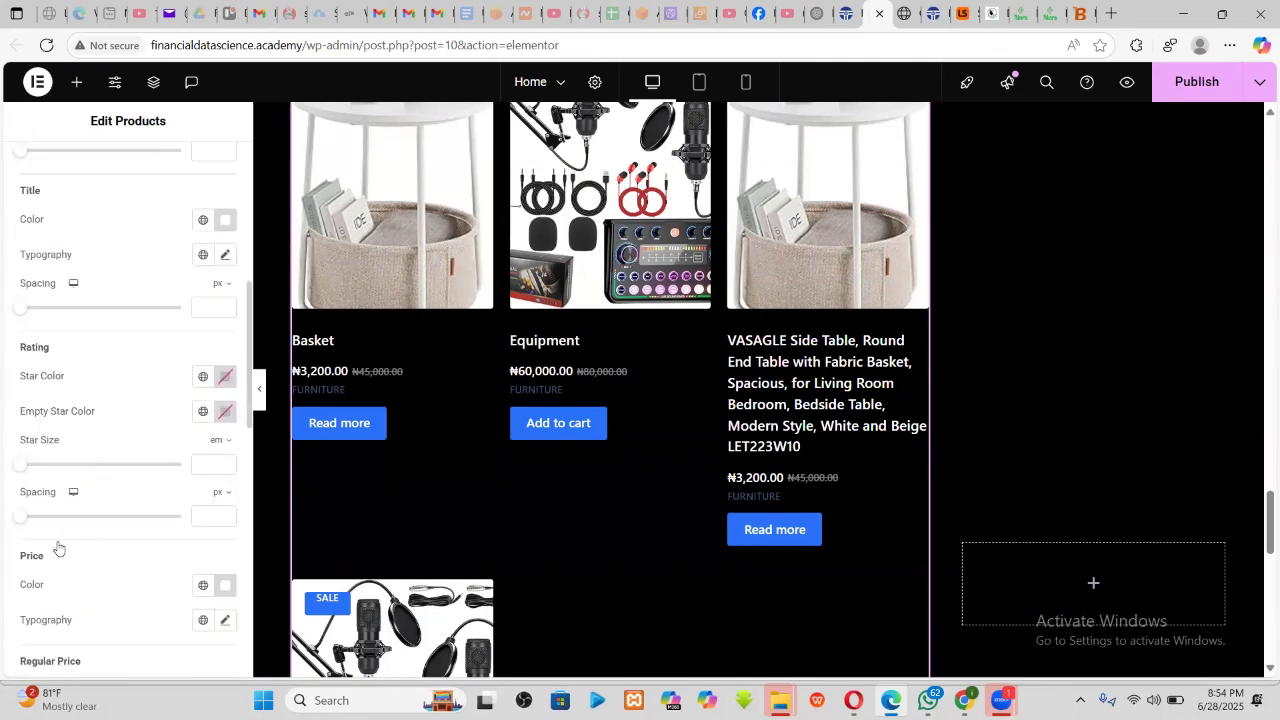
{"action": "scroll", "coordinate": [58, 547], "scroll_direction": "down", "scroll_amount": 1}
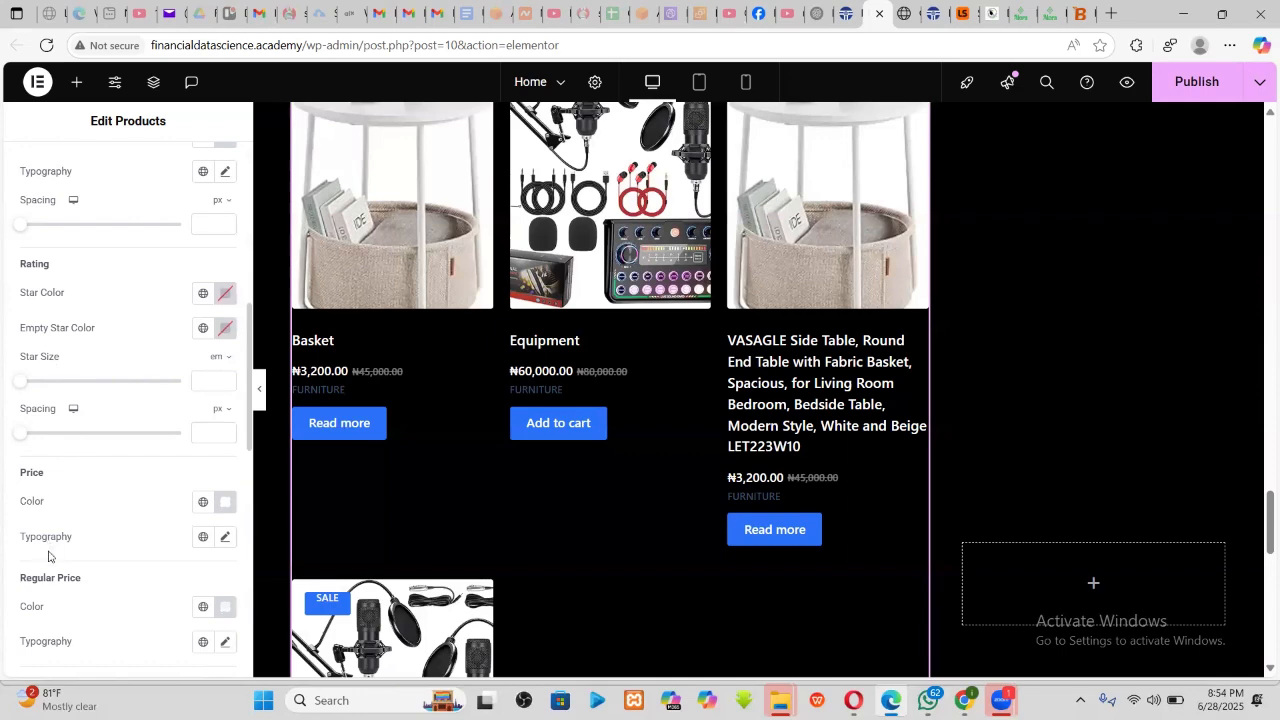
{"action": "scroll", "coordinate": [48, 556], "scroll_direction": "down", "scroll_amount": 1}
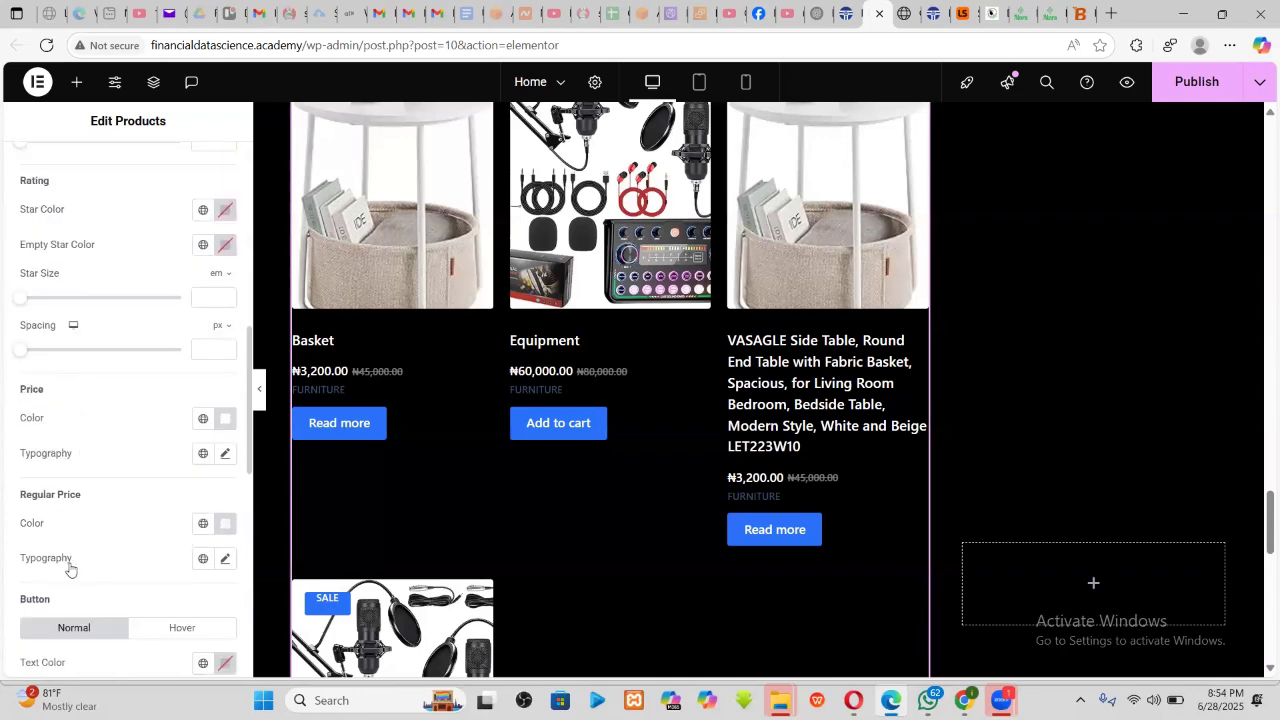
{"action": "scroll", "coordinate": [75, 562], "scroll_direction": "down", "scroll_amount": 2}
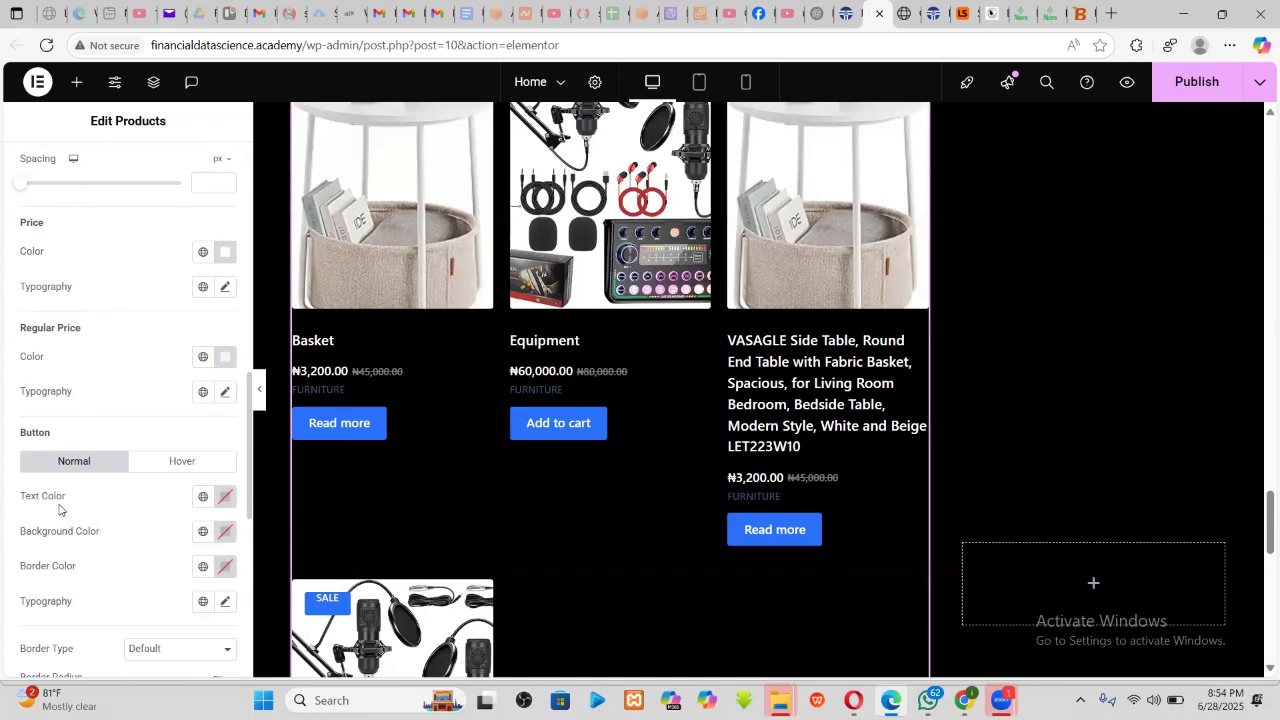
{"action": "scroll", "coordinate": [61, 549], "scroll_direction": "down", "scroll_amount": 2}
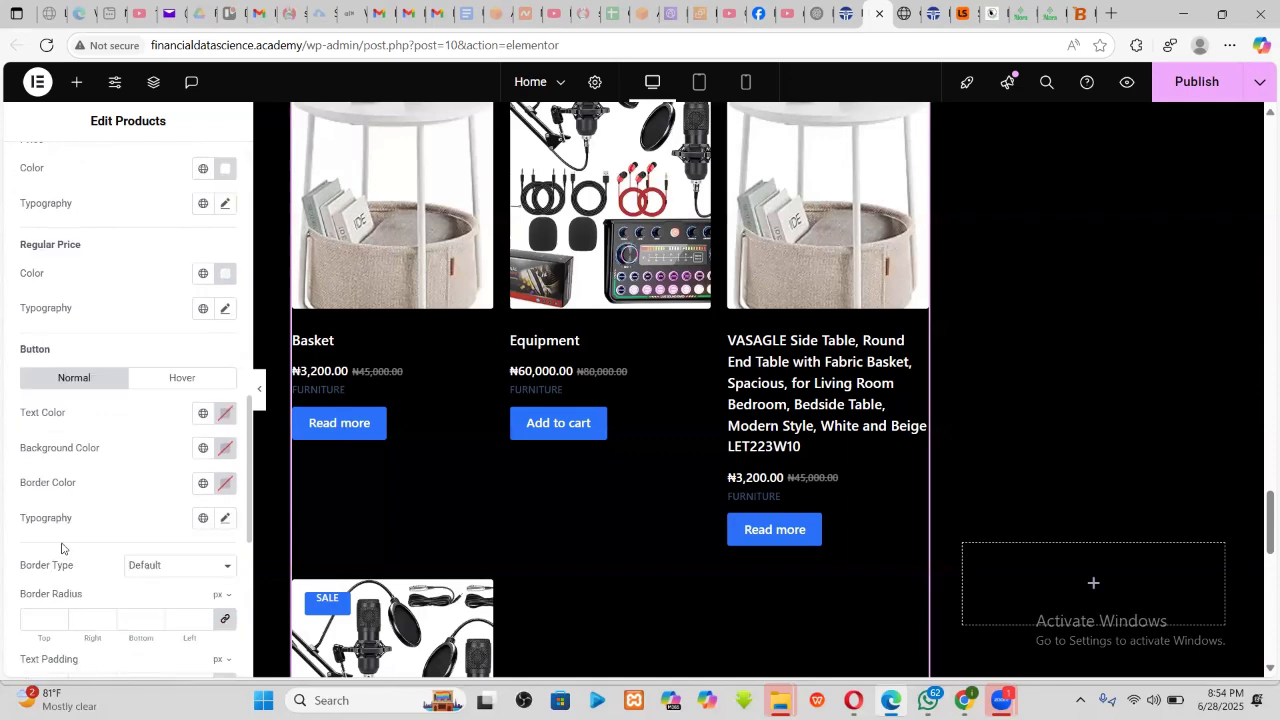
{"action": "scroll", "coordinate": [80, 523], "scroll_direction": "down", "scroll_amount": 3}
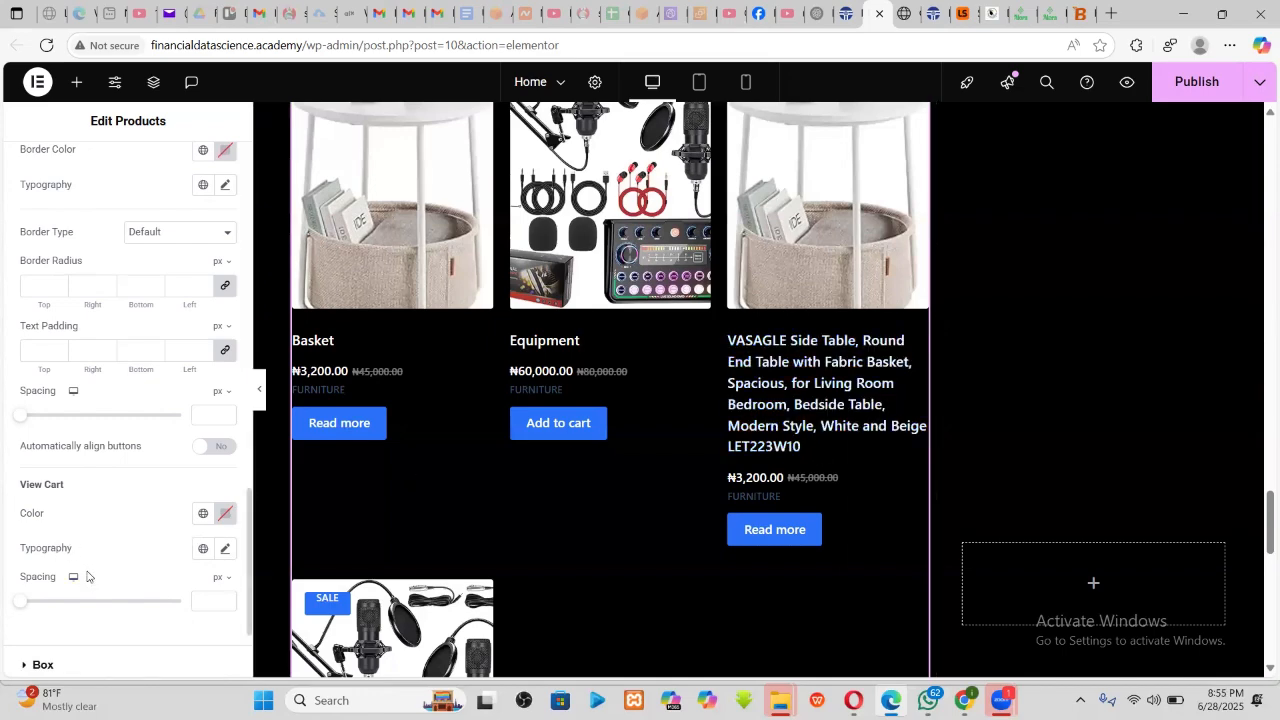
{"action": "scroll", "coordinate": [87, 576], "scroll_direction": "down", "scroll_amount": 1}
{"action": "scroll", "coordinate": [96, 567], "scroll_direction": "down", "scroll_amount": 1}
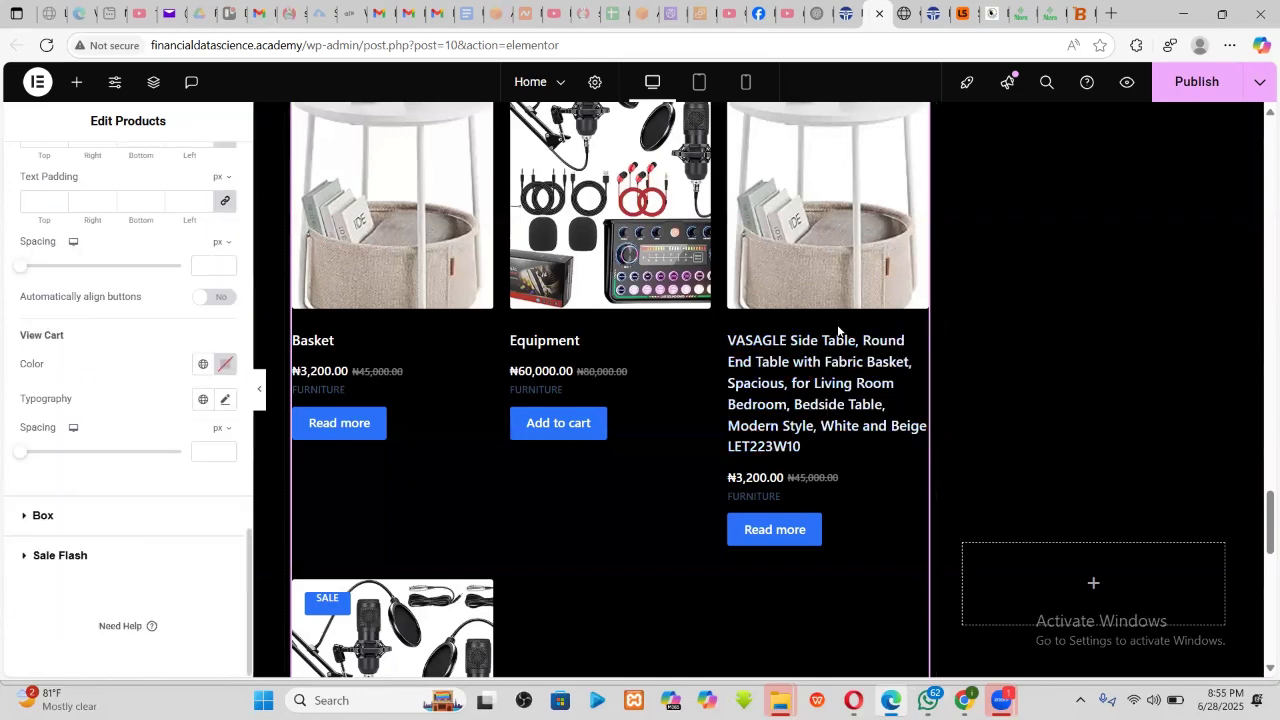
- Publish the homepage changes, and from the WordPress product list open the Podcast Equipment Bundle product for editing
{"action": "left_click", "coordinate": [1192, 82]}
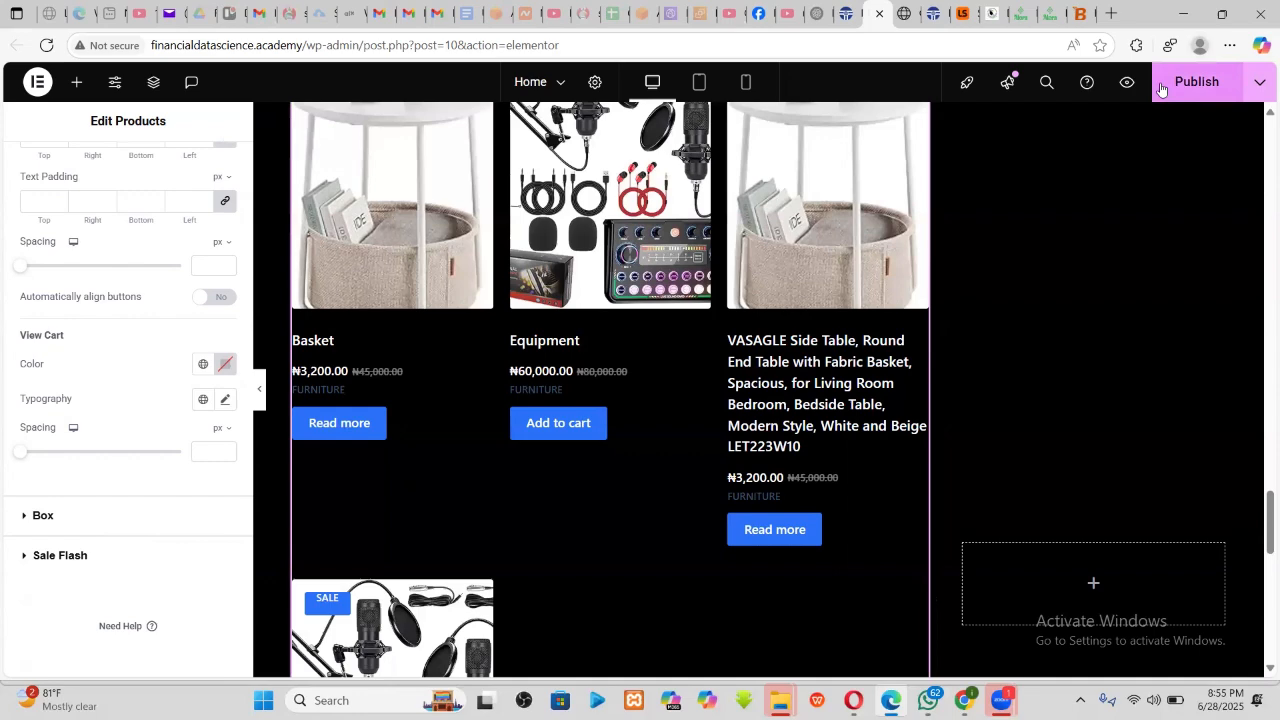
{"action": "left_click", "coordinate": [822, 12]}
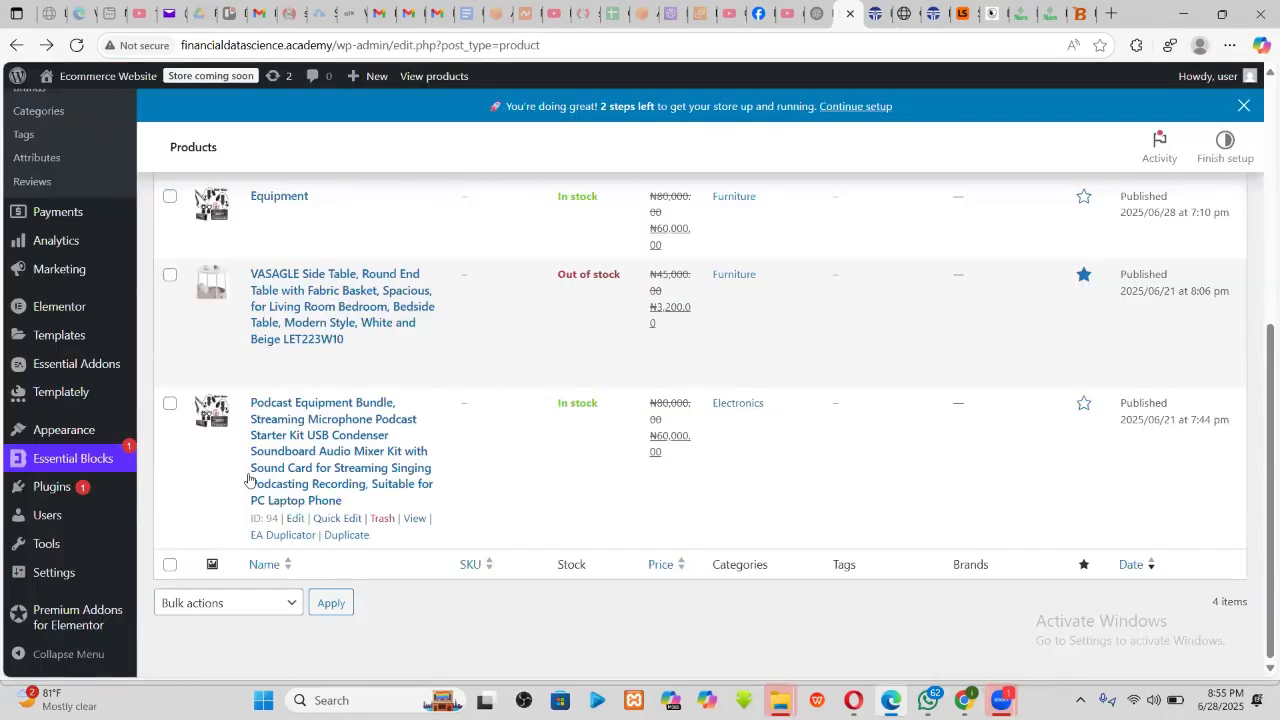
{"action": "left_click", "coordinate": [296, 518]}
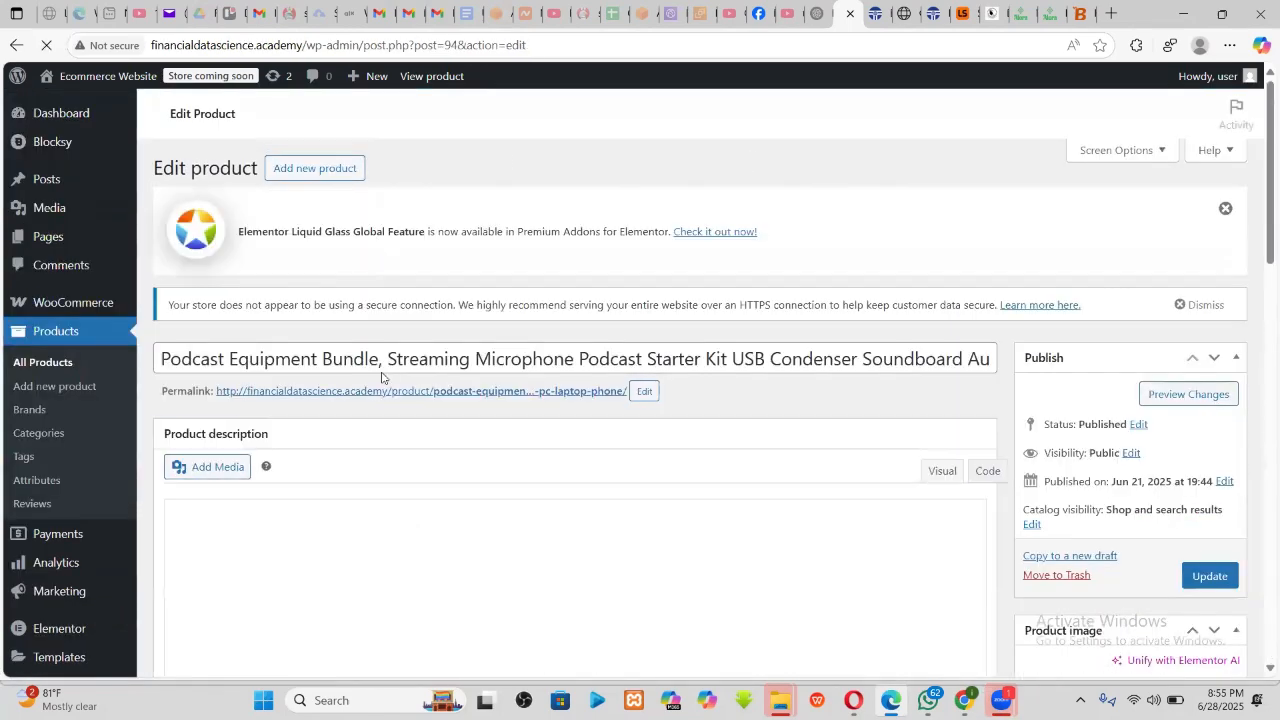
- Shorten the product's title to "Podcast Equipment Bundle" and update the product
{"action": "left_click_drag", "start_coordinate": [469, 358], "coordinate": [1114, 382]}
{"action": "left_click", "coordinate": [375, 395]}
{"action": "key", "text": "BackSpace"}
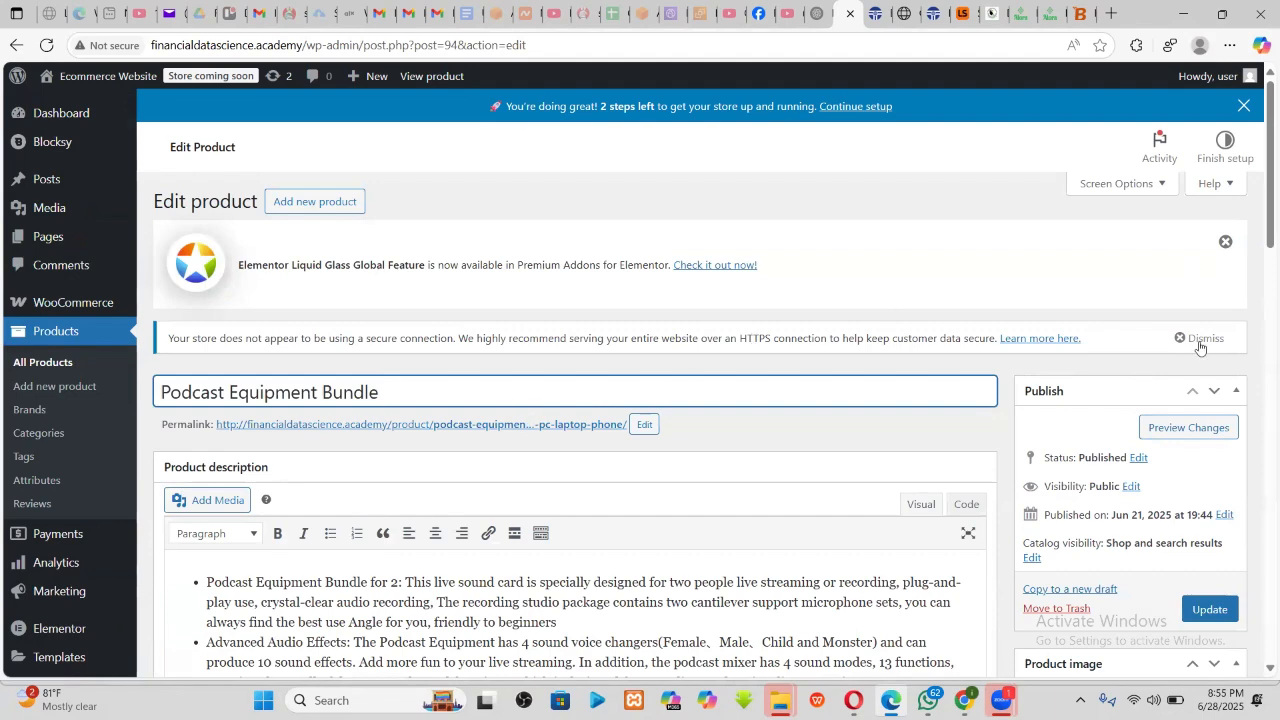
{"action": "scroll", "coordinate": [1170, 386], "scroll_direction": "down", "scroll_amount": 3}
{"action": "left_click", "coordinate": [1189, 364]}
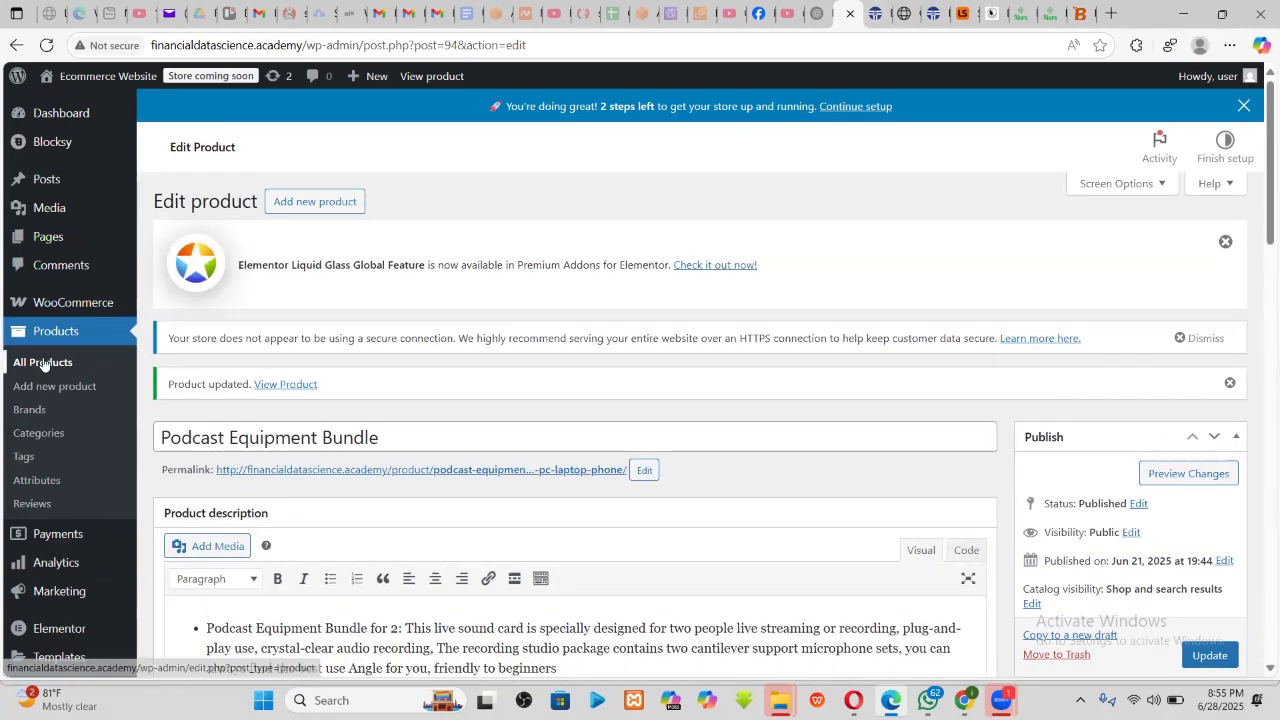
- From the product list, open the VASAGLE side table product, shorten its title to "VASAGLE Side Table" and update the product
{"action": "left_click", "coordinate": [44, 366]}
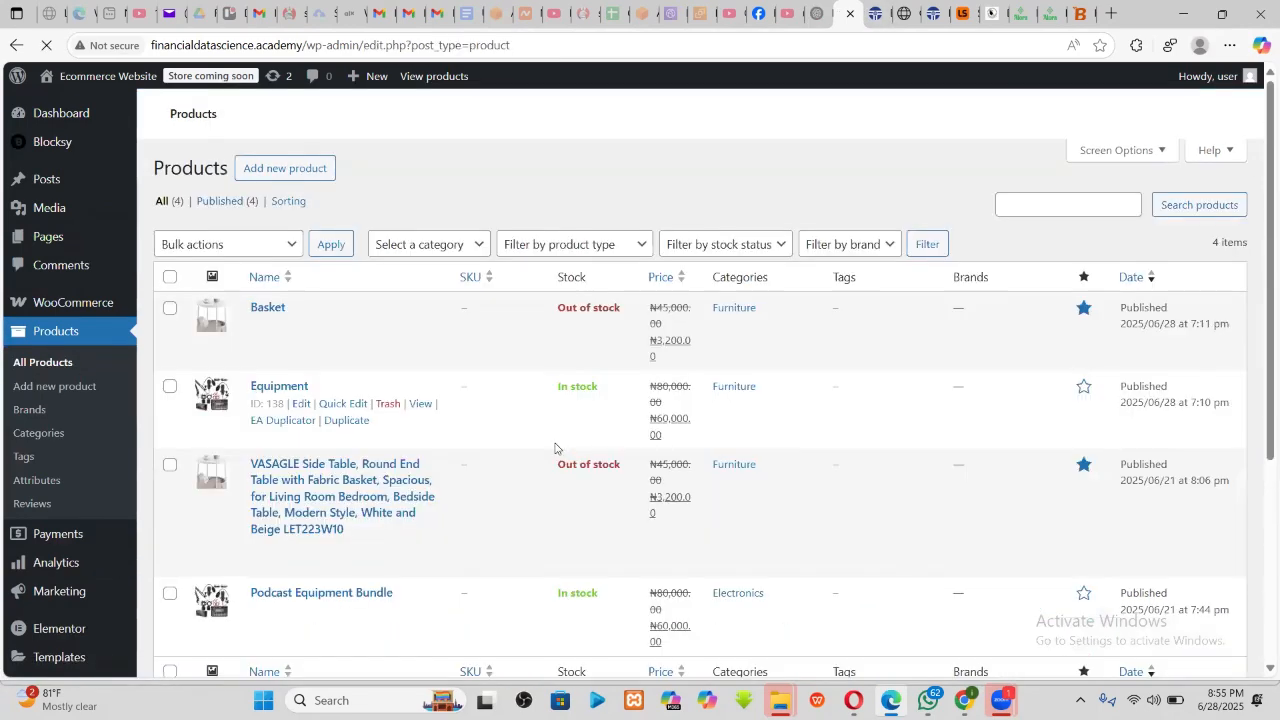
{"action": "scroll", "coordinate": [286, 376], "scroll_direction": "down", "scroll_amount": 1}
{"action": "scroll", "coordinate": [283, 376], "scroll_direction": "down", "scroll_amount": 2}
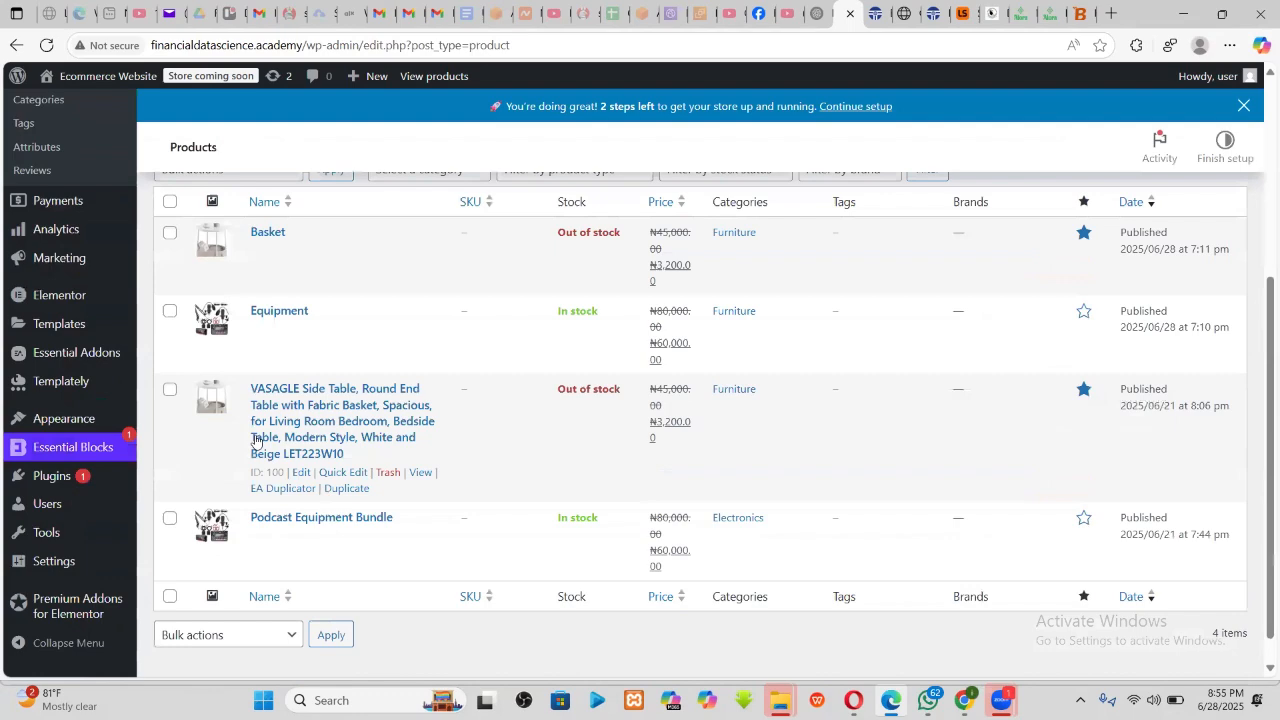
{"action": "left_click", "coordinate": [303, 473]}
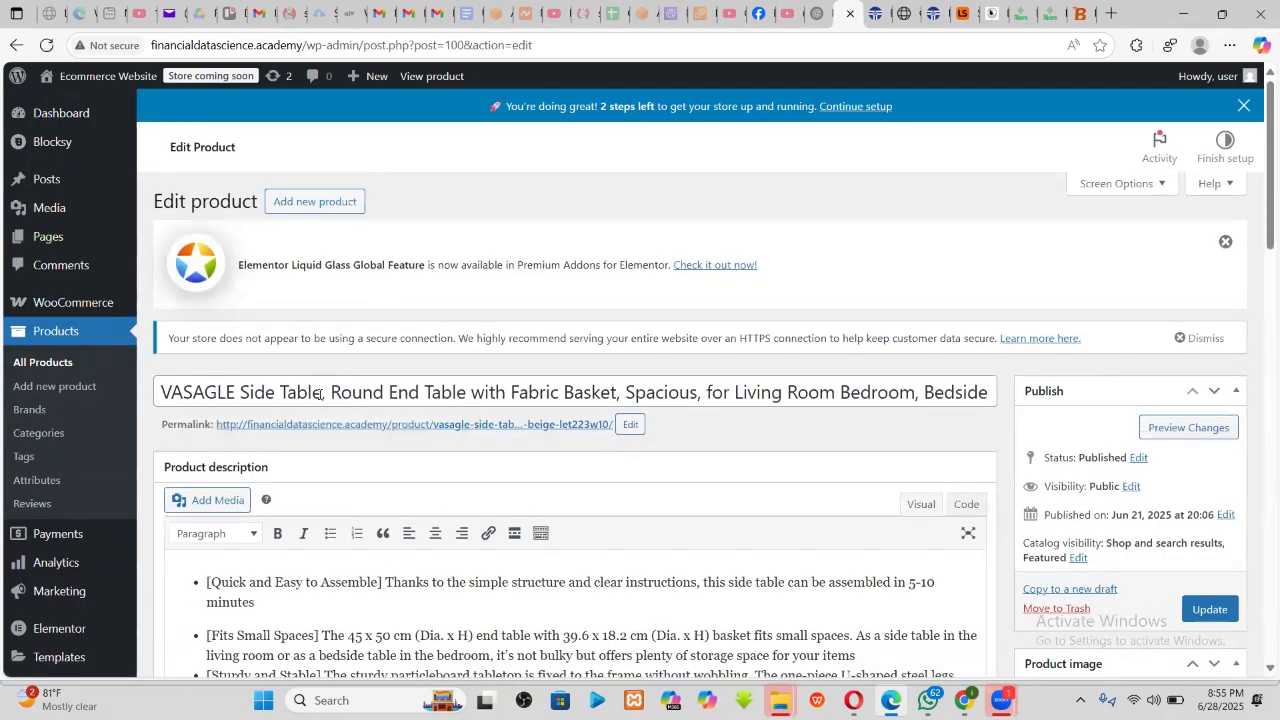
{"action": "left_click_drag", "start_coordinate": [322, 393], "coordinate": [1020, 378]}
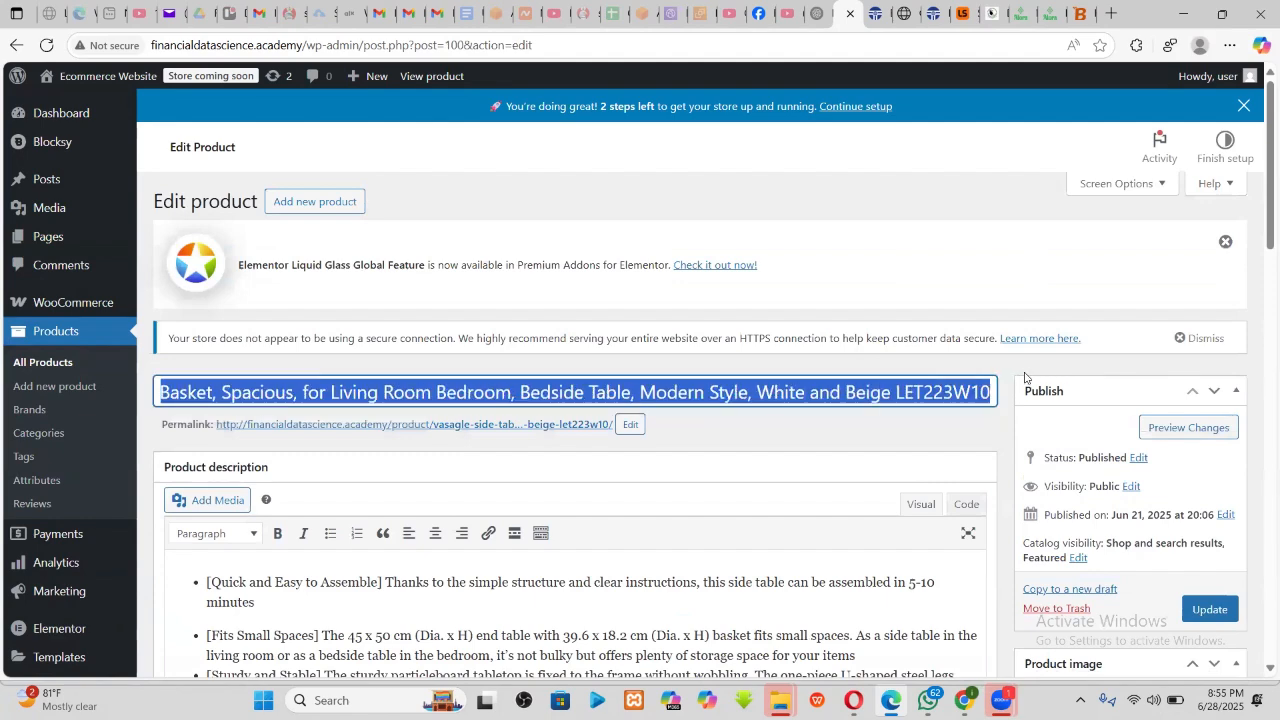
{"action": "type", "text": "\\"}
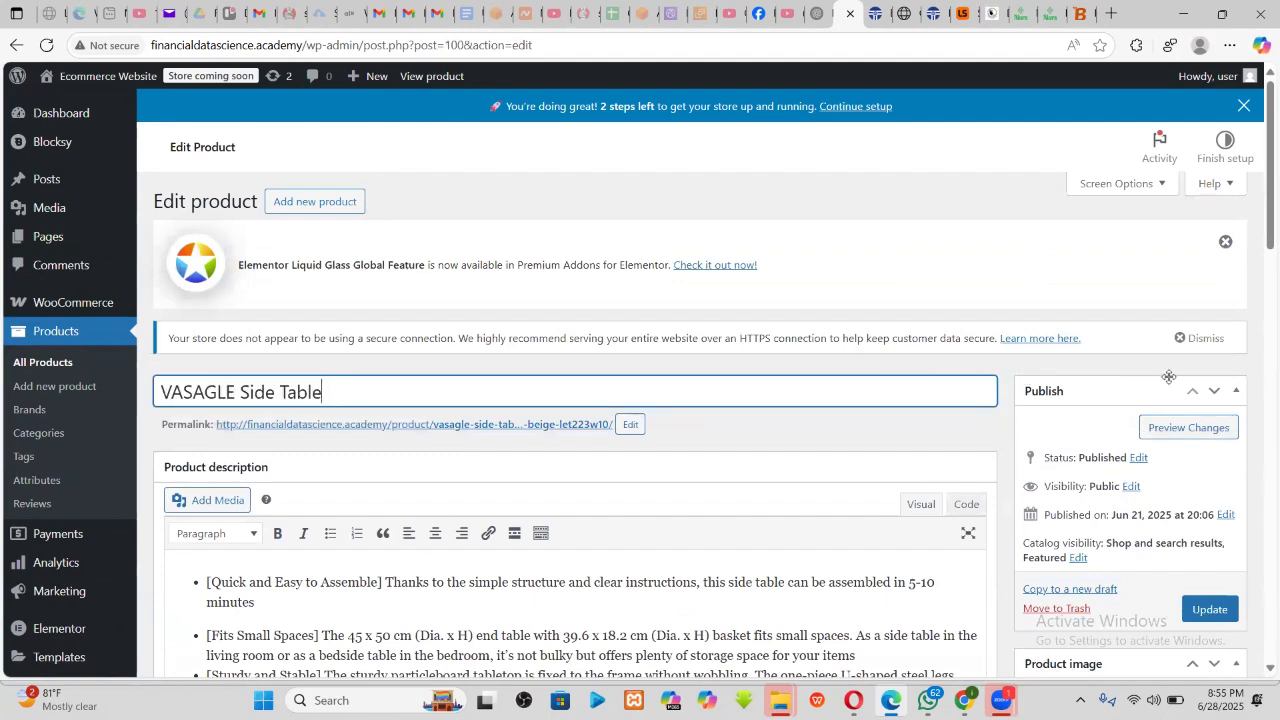
{"action": "scroll", "coordinate": [1168, 377], "scroll_direction": "down", "scroll_amount": 3}
{"action": "left_click", "coordinate": [1207, 359]}
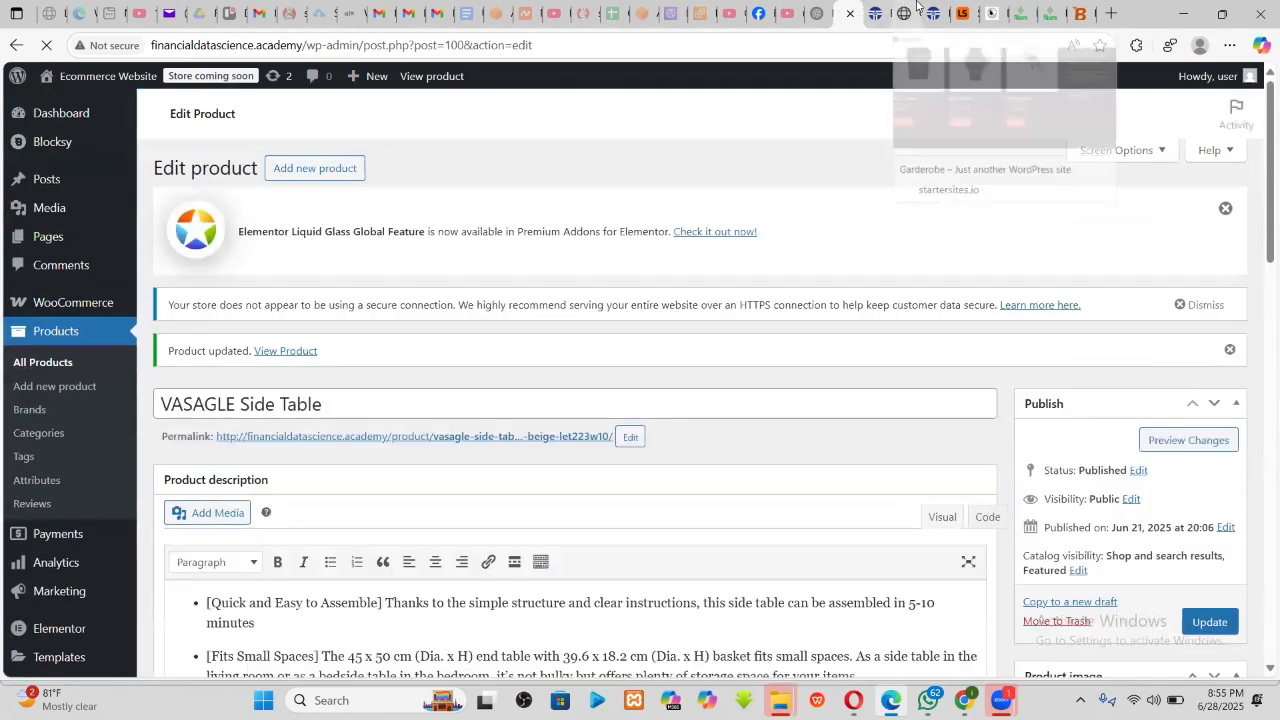
- Return to the homepage in the Elementor editor and reload it to pick up the shortened product titles
{"action": "left_click", "coordinate": [916, 5]}
{"action": "left_click", "coordinate": [921, 5]}
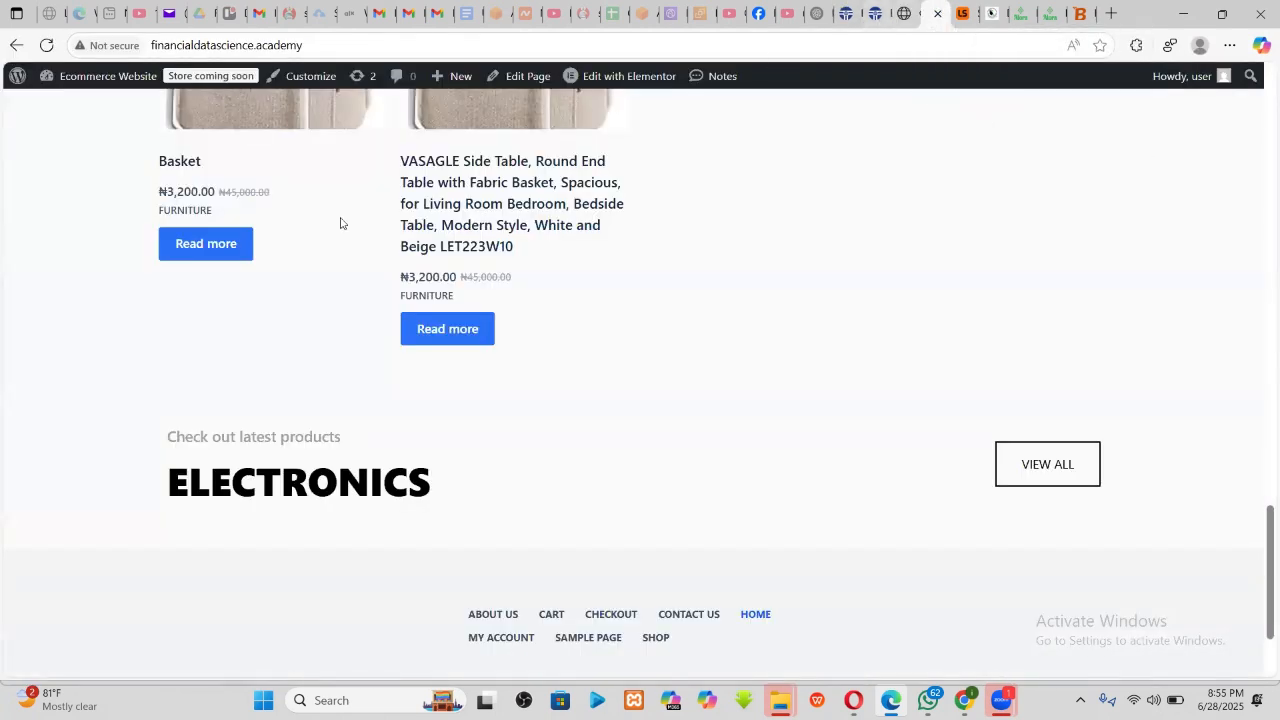
{"action": "scroll", "coordinate": [340, 223], "scroll_direction": "up", "scroll_amount": 3}
{"action": "left_click", "coordinate": [893, 5]}
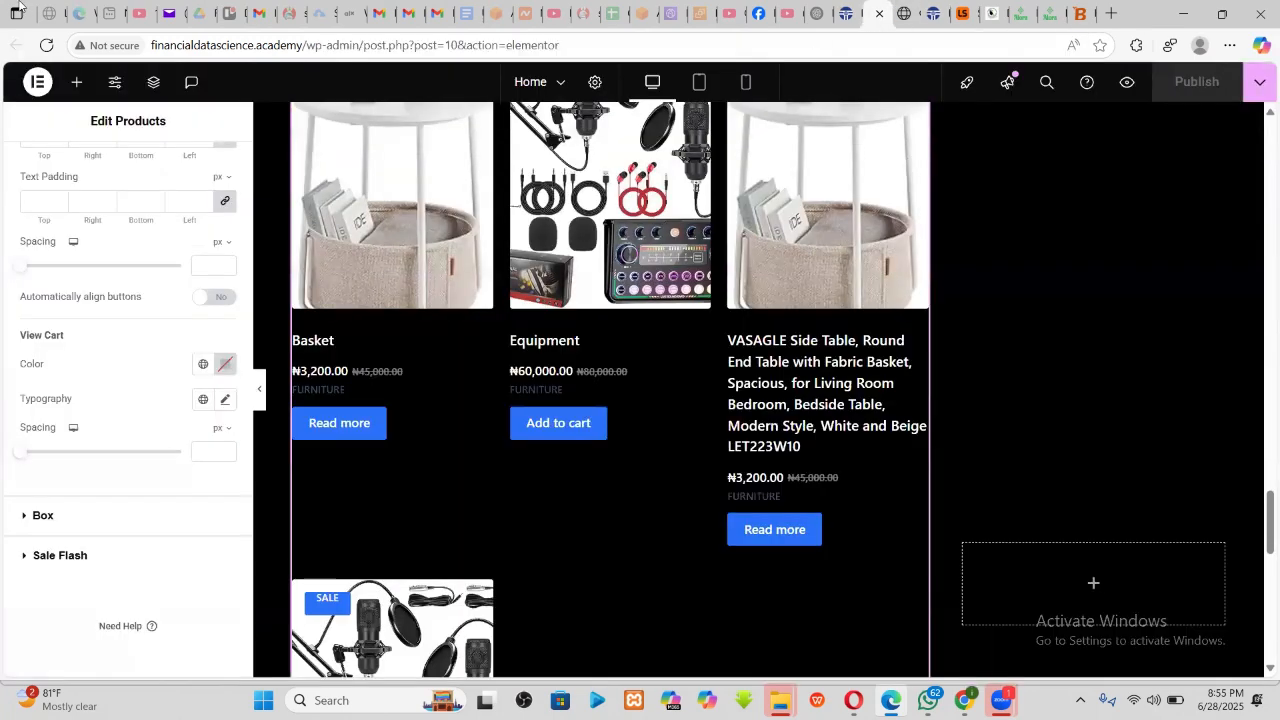
{"action": "left_click", "coordinate": [46, 46]}
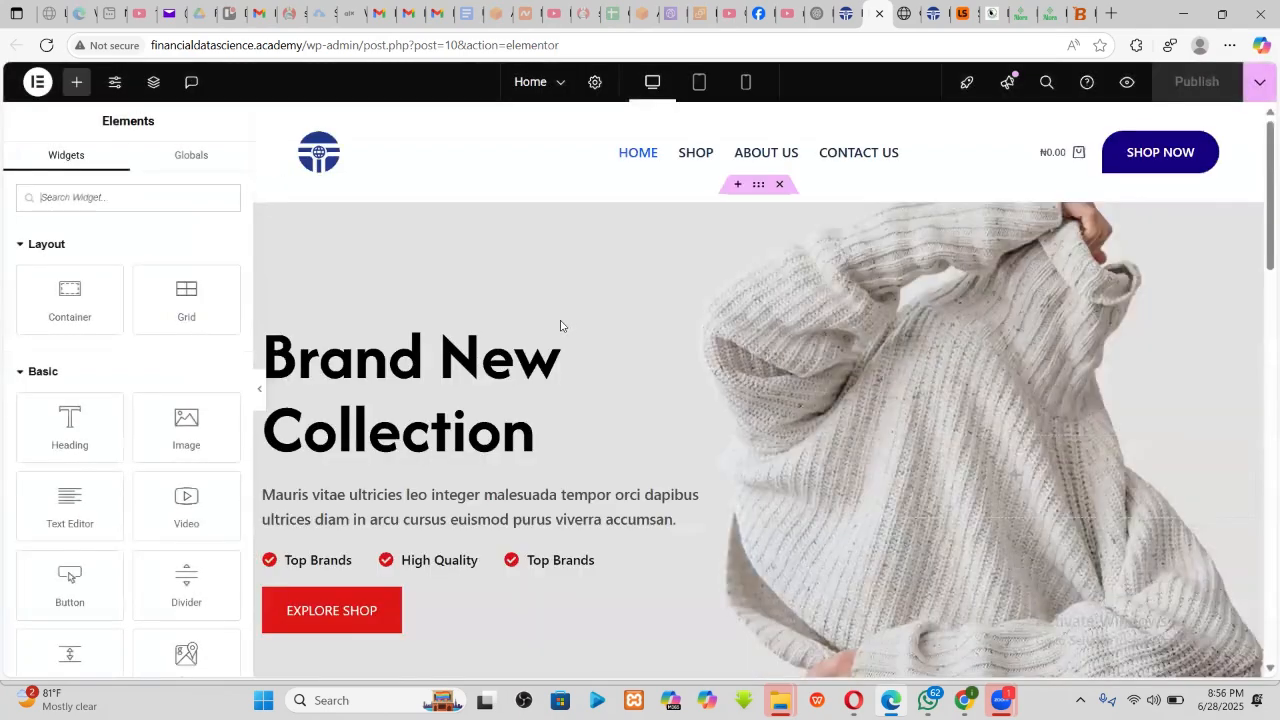
- Review the product titles and layout across the homepage's product sections, down to the dark section above the footer
{"action": "scroll", "coordinate": [551, 346], "scroll_direction": "down", "scroll_amount": 5}
{"action": "scroll", "coordinate": [551, 346], "scroll_direction": "down", "scroll_amount": 15}
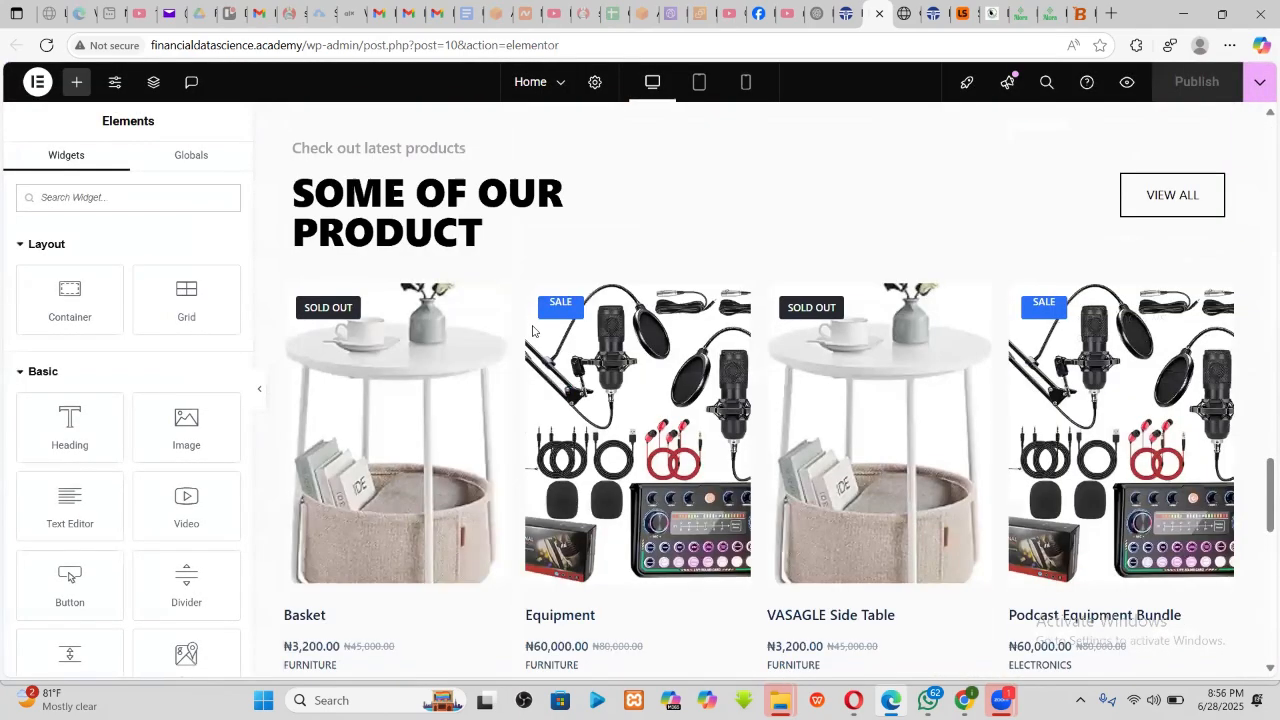
{"action": "scroll", "coordinate": [527, 328], "scroll_direction": "up", "scroll_amount": 20}
{"action": "scroll", "coordinate": [651, 317], "scroll_direction": "down", "scroll_amount": 12}
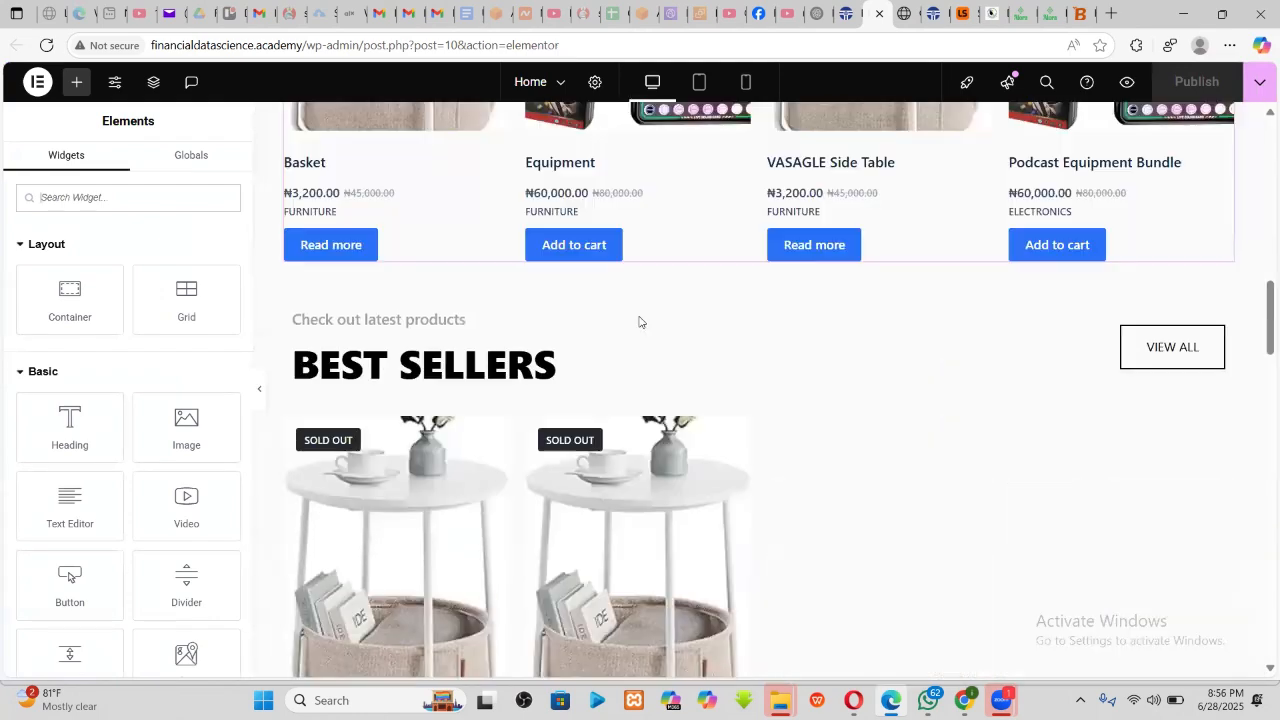
{"action": "scroll", "coordinate": [633, 325], "scroll_direction": "down", "scroll_amount": 12}
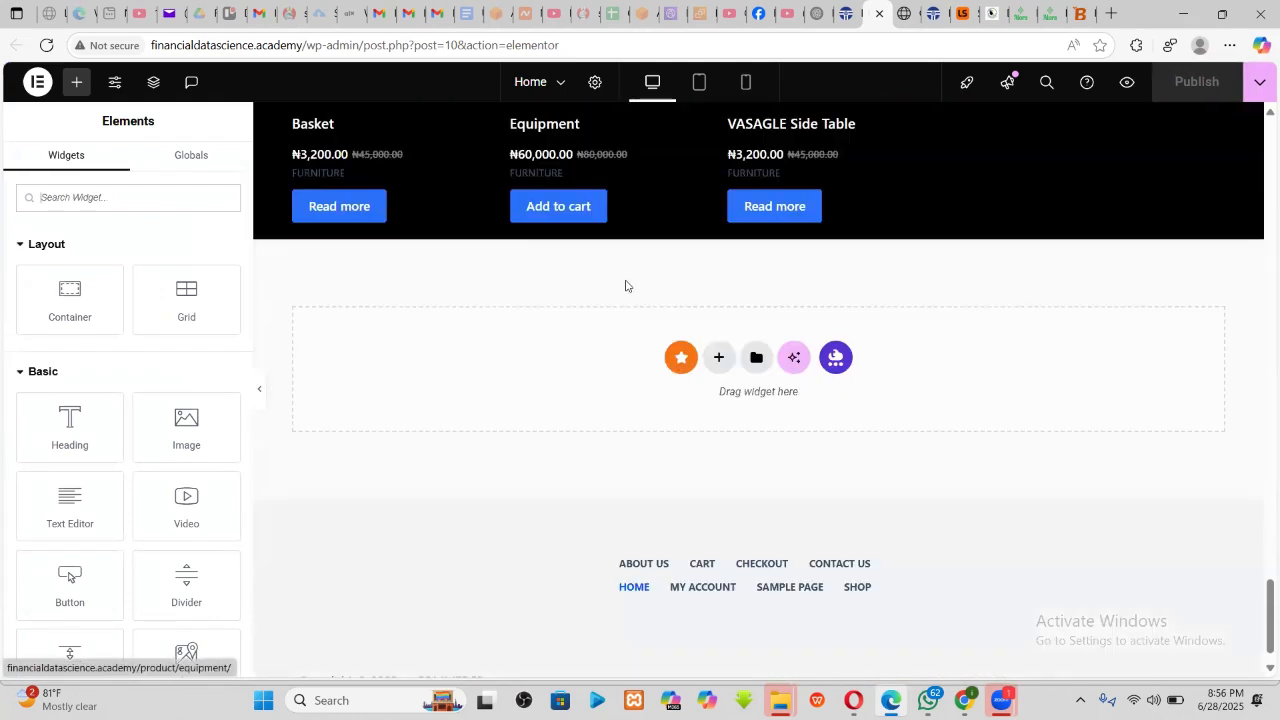
{"action": "scroll", "coordinate": [520, 345], "scroll_direction": "up", "scroll_amount": 2}
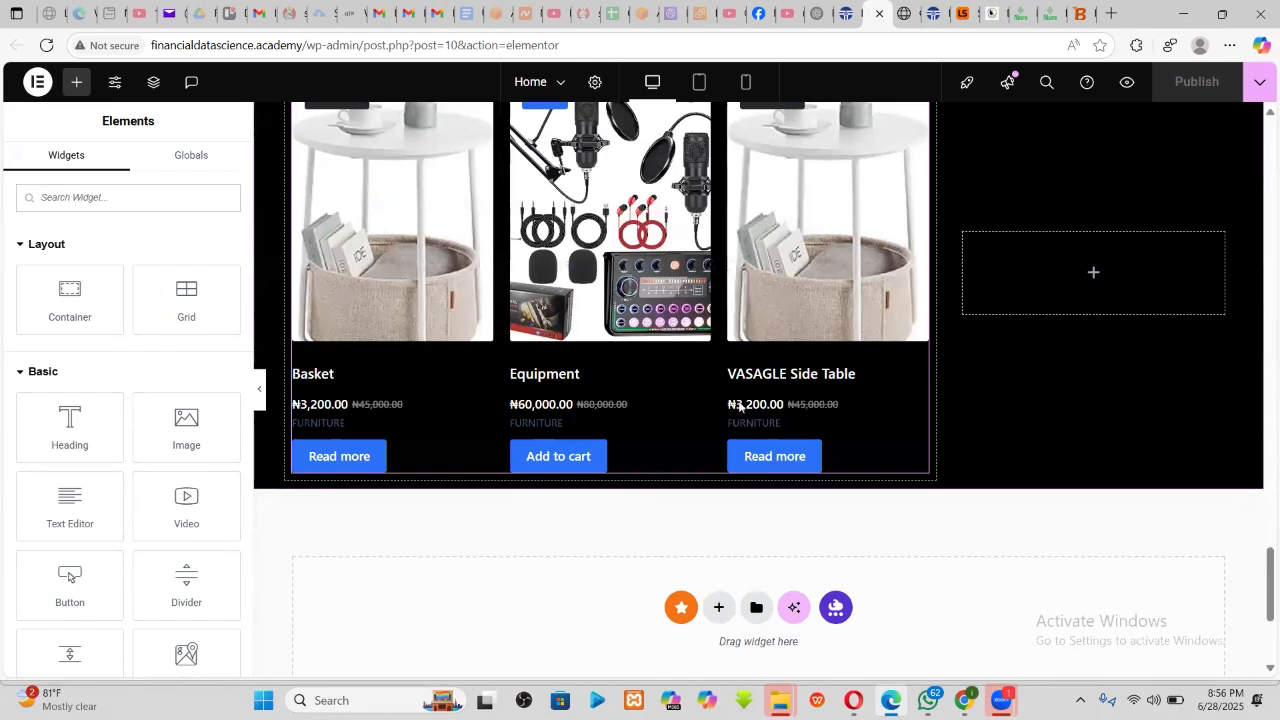
{"action": "scroll", "coordinate": [783, 391], "scroll_direction": "up", "scroll_amount": 3}
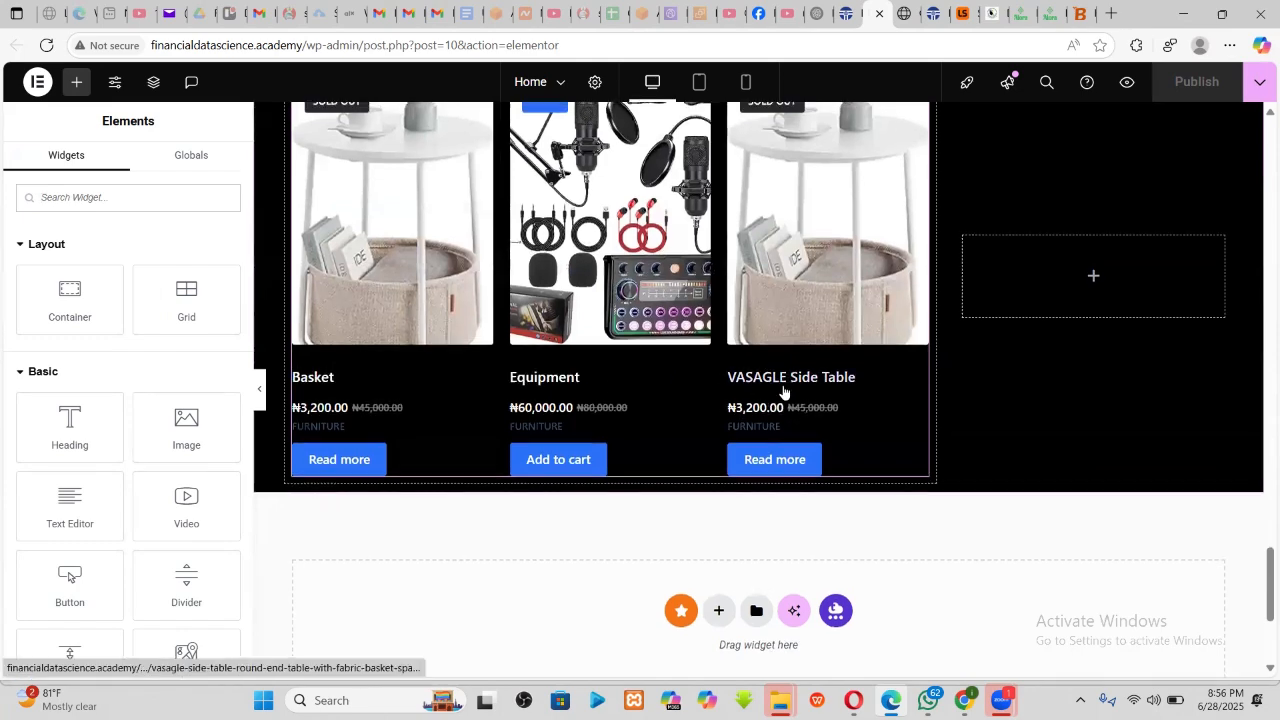
{"action": "scroll", "coordinate": [783, 391], "scroll_direction": "down", "scroll_amount": 2}
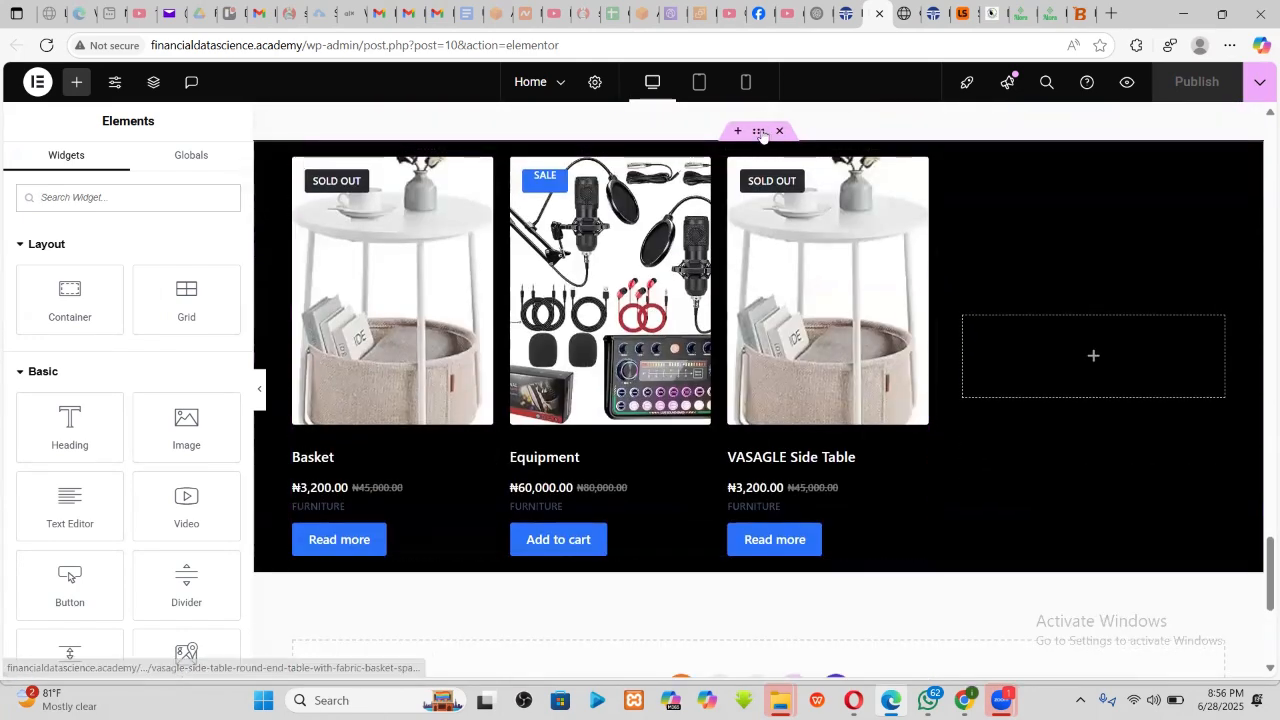
- Following the Garderobe demo's Final Sale spacing, set the dark product section's container padding to 80 px top and bottom and 0 px on both sides
{"action": "left_click", "coordinate": [458, 149]}
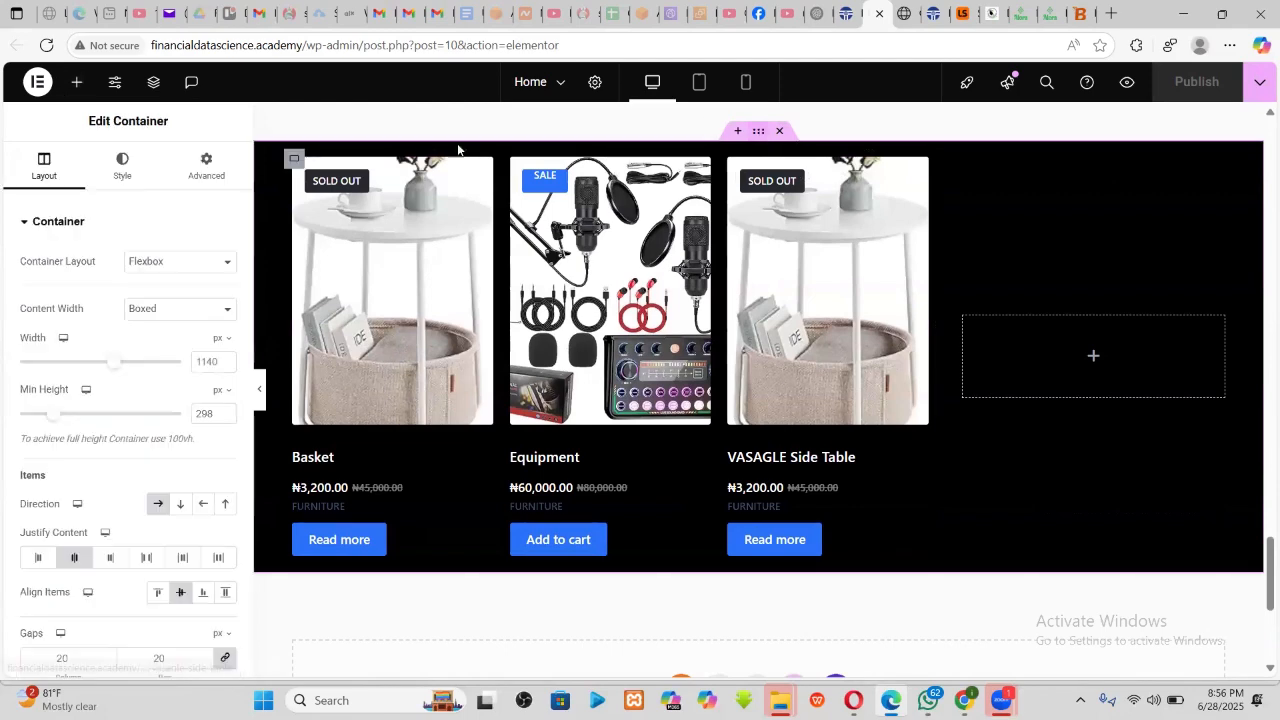
{"action": "left_click", "coordinate": [906, 13]}
{"action": "scroll", "coordinate": [600, 250], "scroll_direction": "up", "scroll_amount": 2}
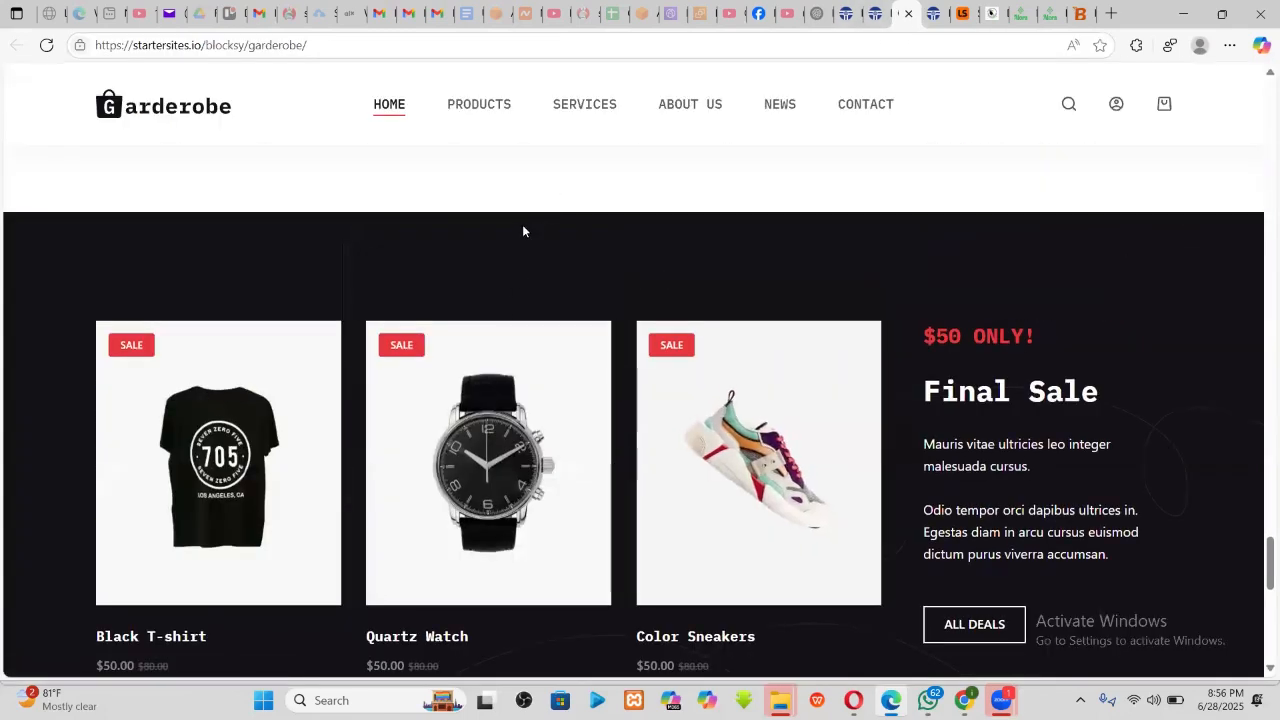
{"action": "scroll", "coordinate": [480, 266], "scroll_direction": "down", "scroll_amount": 4}
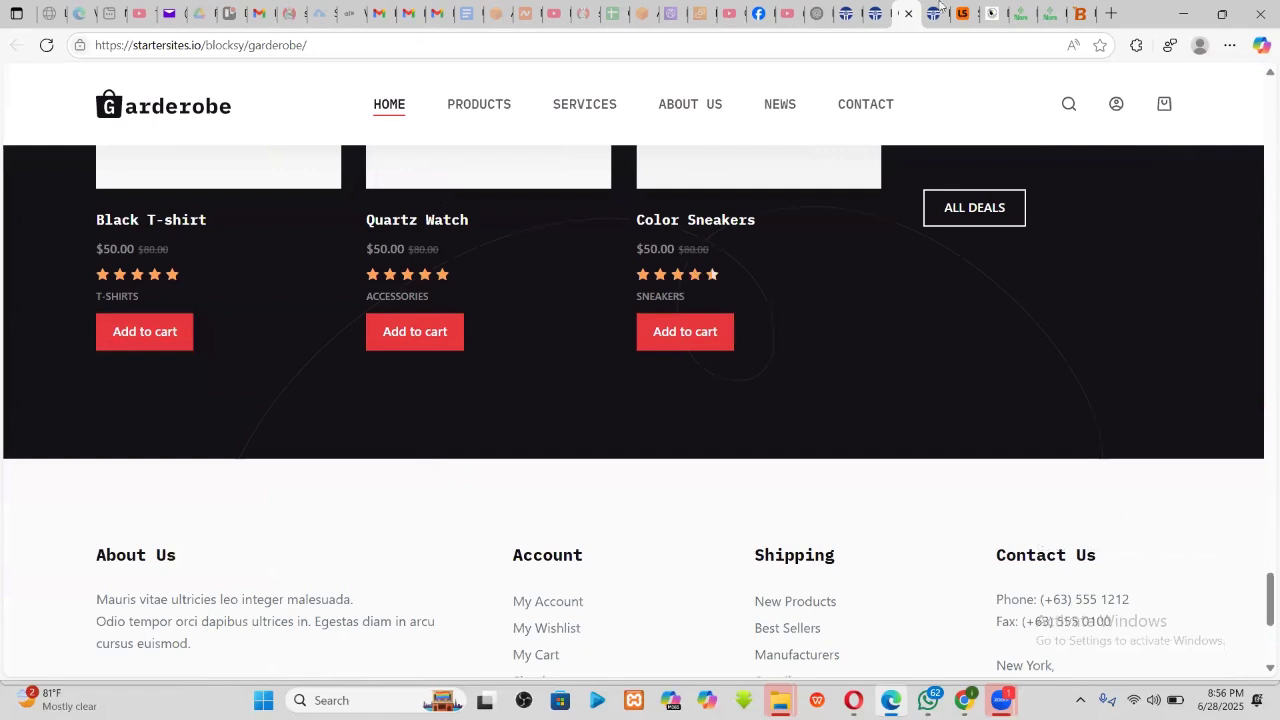
{"action": "key", "text": "ctrl+shift+Tab"}
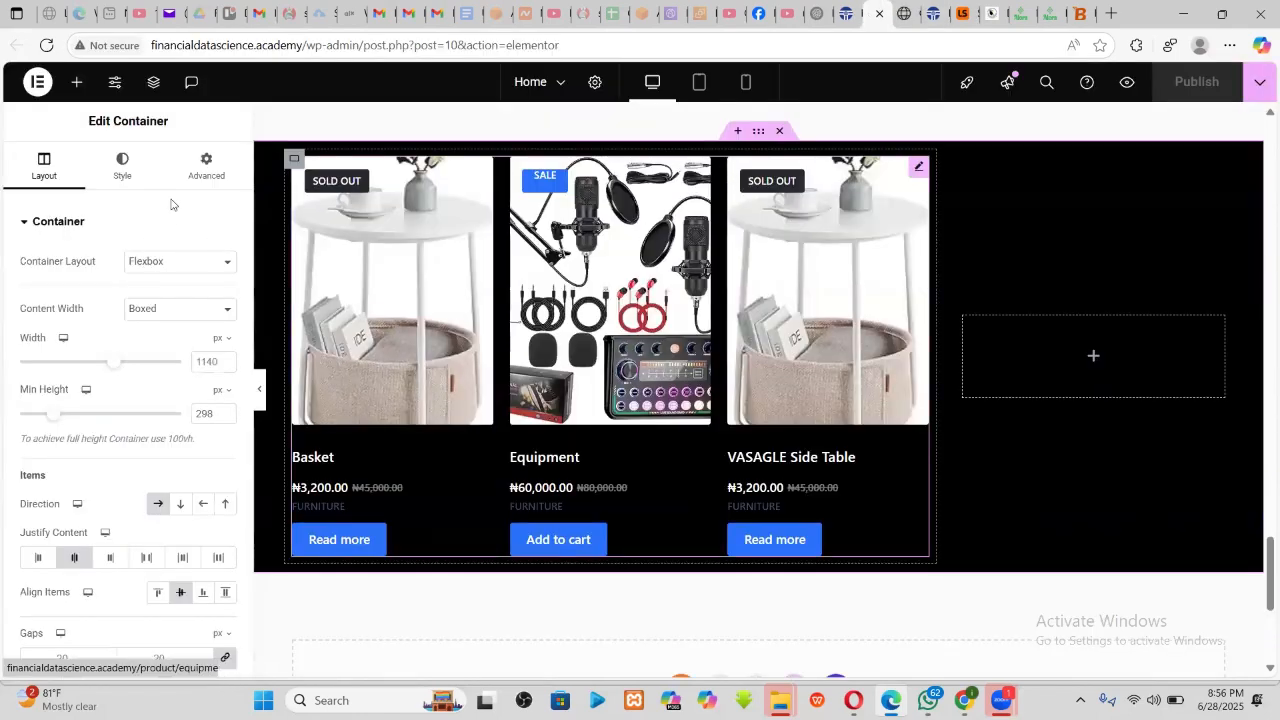
{"action": "left_click", "coordinate": [206, 166]}
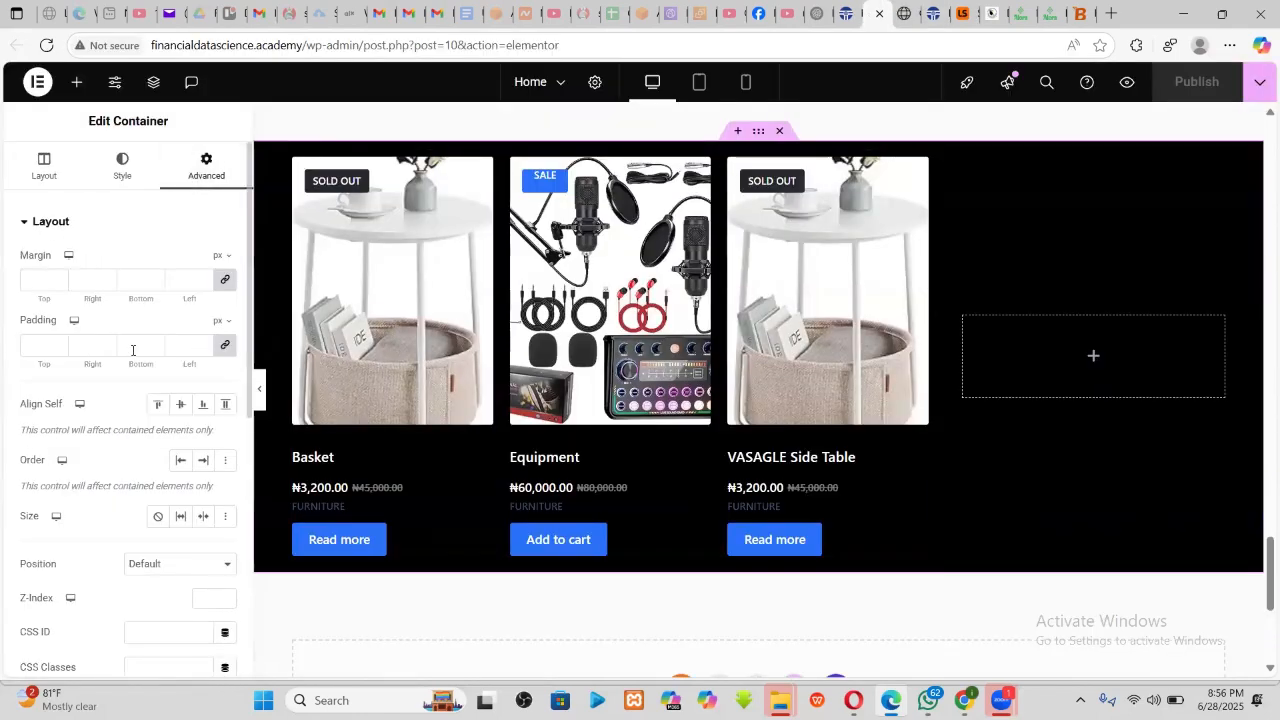
{"action": "left_click", "coordinate": [225, 348]}
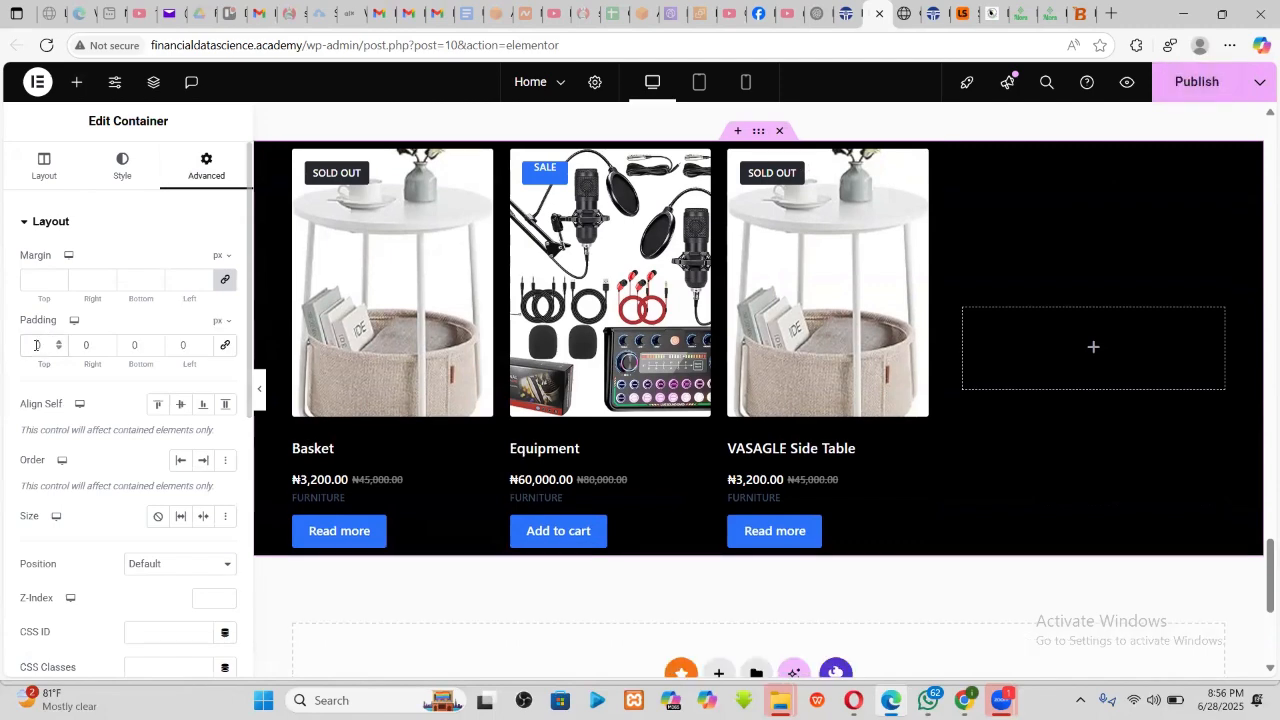
{"action": "type", "text": "60"}
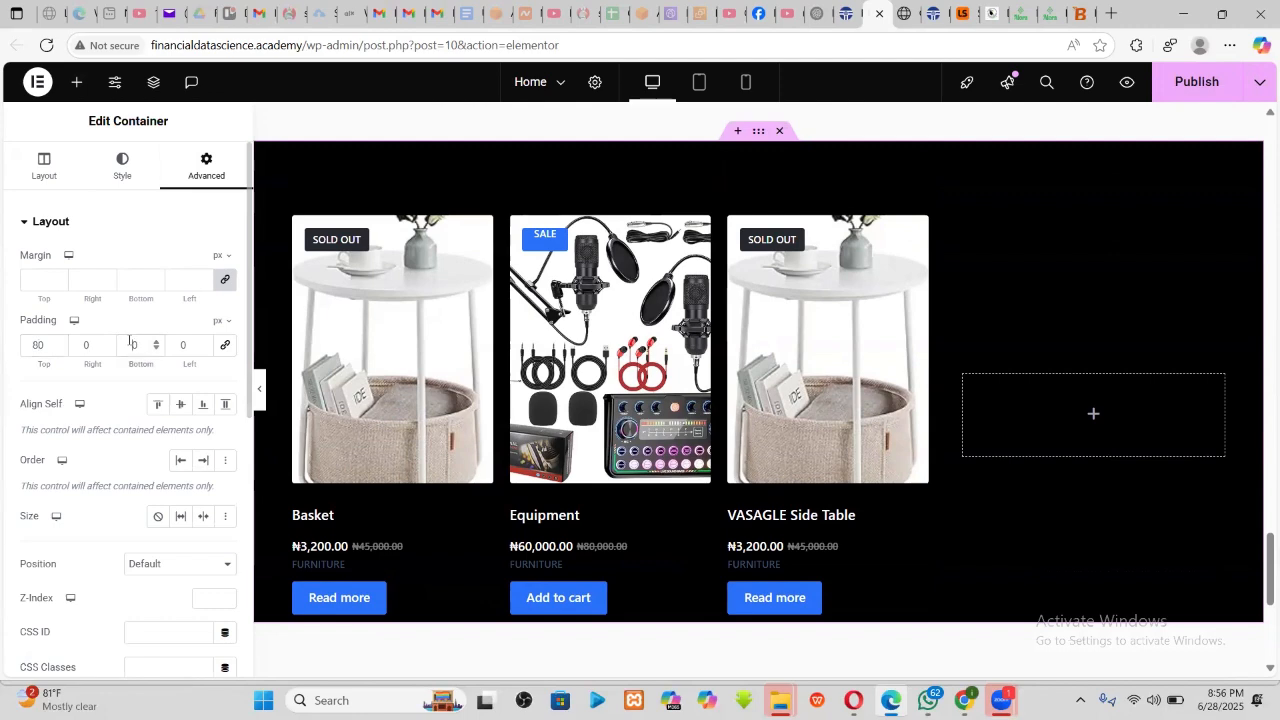
{"action": "type", "text": "8"}
{"action": "scroll", "coordinate": [956, 313], "scroll_direction": "down", "scroll_amount": 5}
{"action": "scroll", "coordinate": [651, 311], "scroll_direction": "up", "scroll_amount": 4}
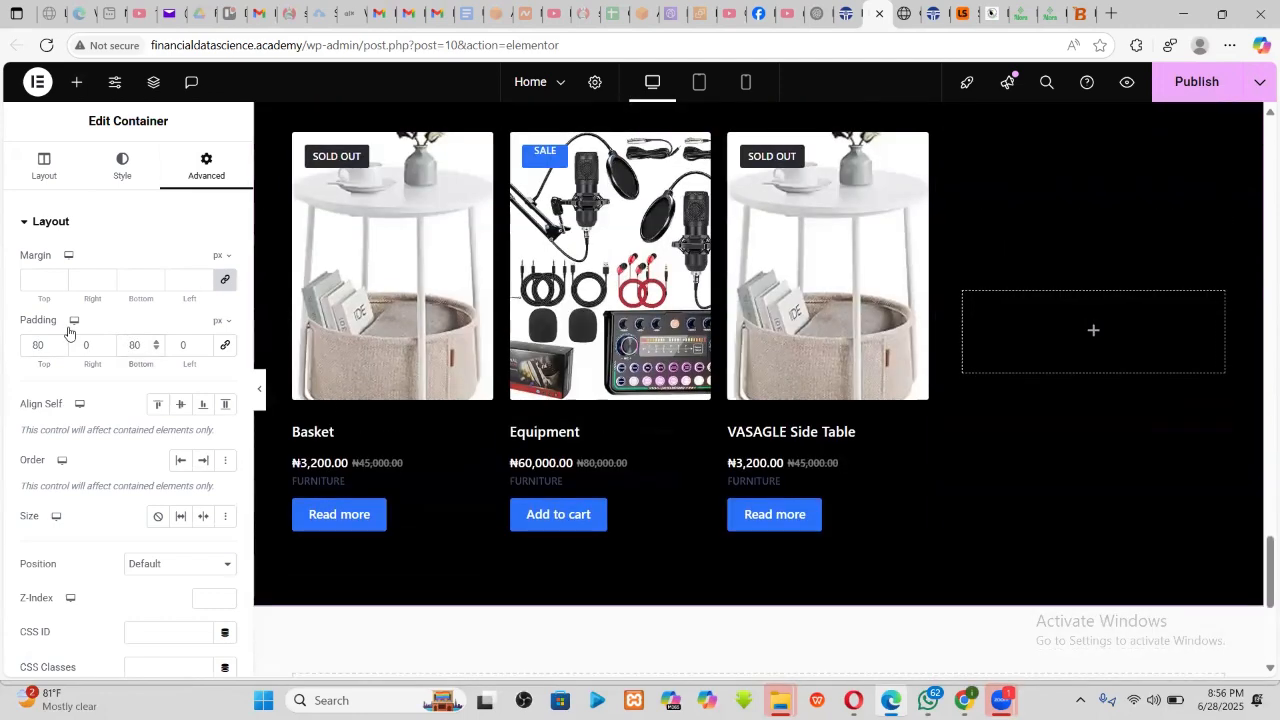
- Set the black product container's top and bottom padding to 120 px
{"action": "type", "text": "12"}
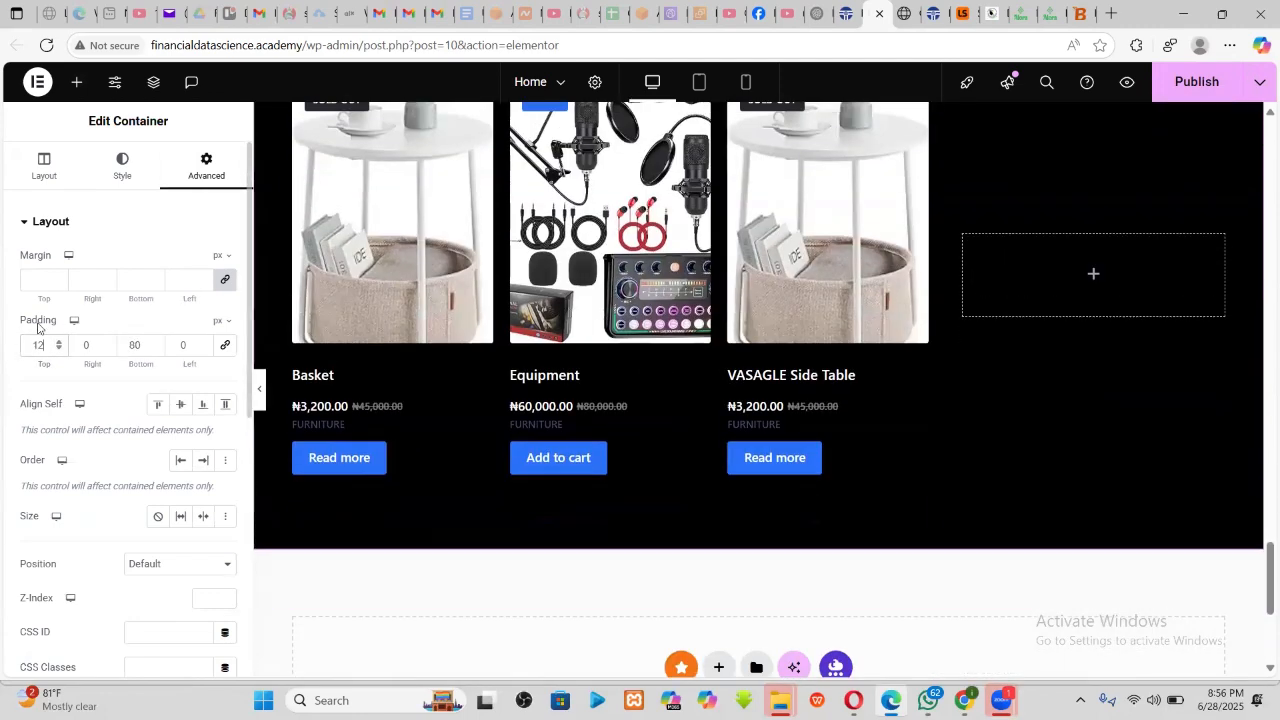
{"action": "type", "text": "0"}
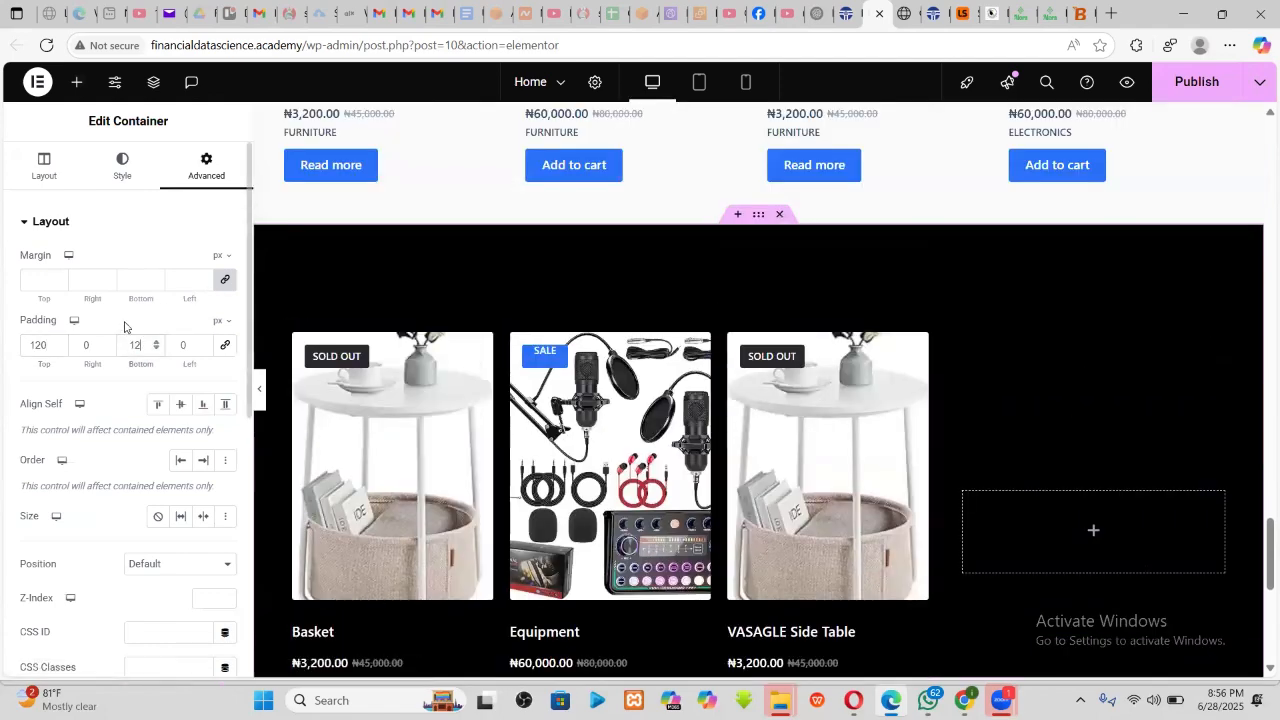
{"action": "scroll", "coordinate": [797, 379], "scroll_direction": "down", "scroll_amount": 4}
{"action": "scroll", "coordinate": [808, 377], "scroll_direction": "up", "scroll_amount": 4}
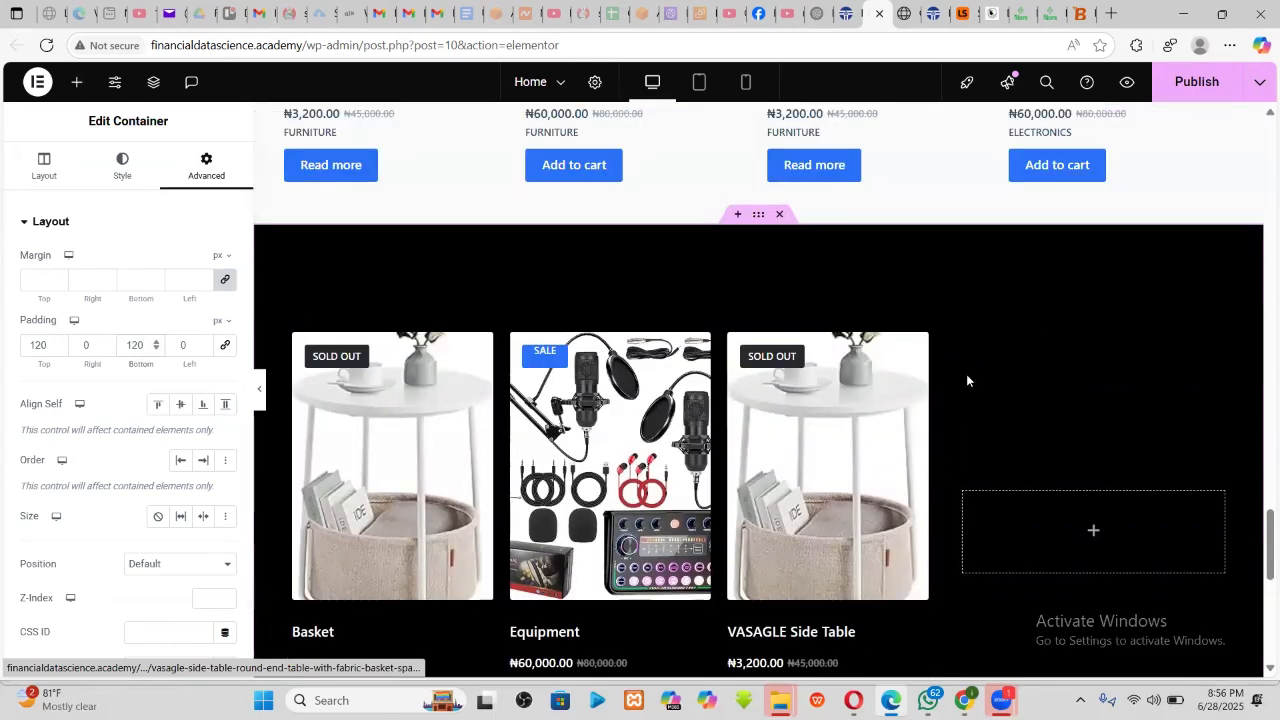
{"action": "scroll", "coordinate": [985, 374], "scroll_direction": "down", "scroll_amount": 3}
- Copy the "$50 ONLY!" text from the sale section of the Garderobe demo page and return to the Elementor editor
{"action": "left_click", "coordinate": [1087, 279]}
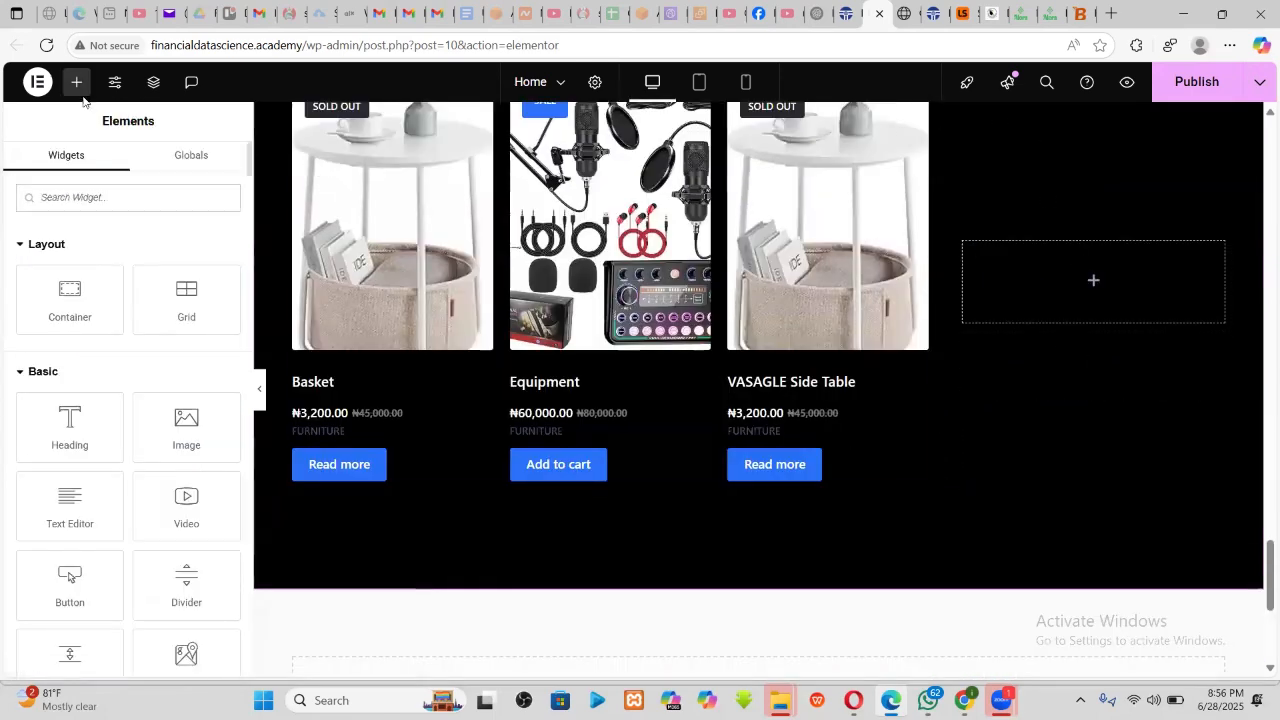
{"action": "left_click", "coordinate": [903, 12]}
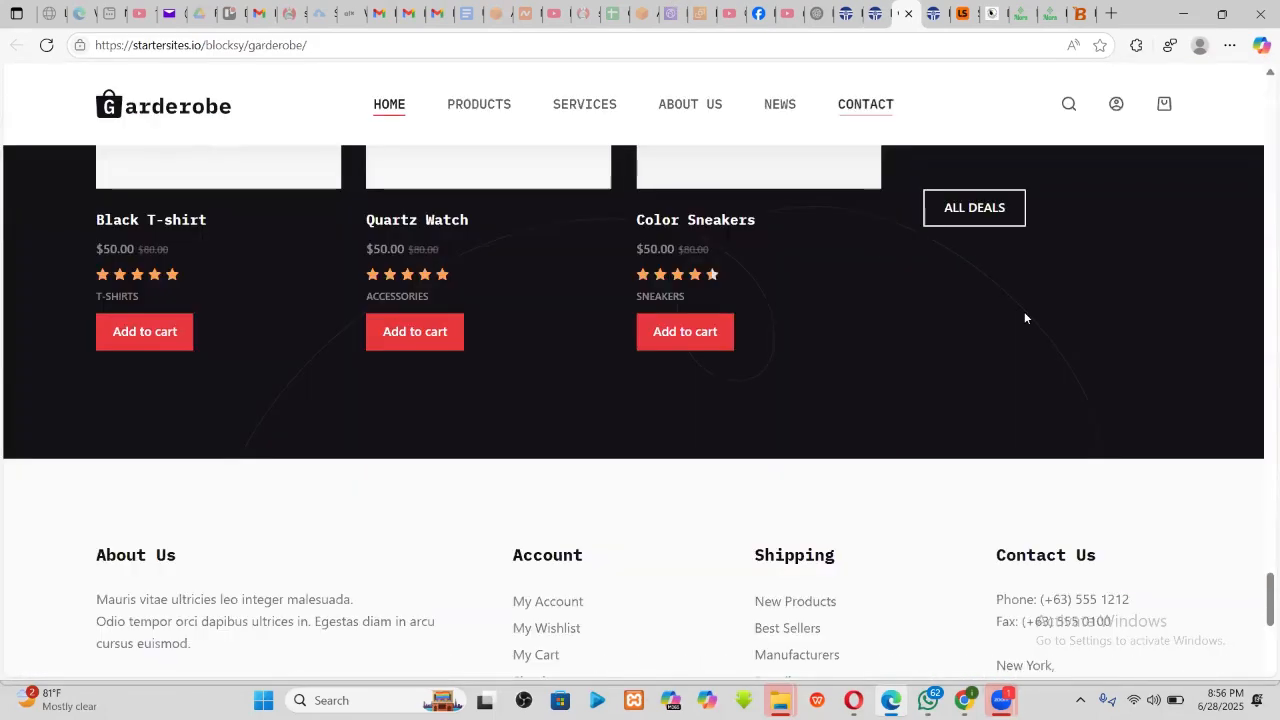
{"action": "scroll", "coordinate": [1000, 350], "scroll_direction": "up", "scroll_amount": 4}
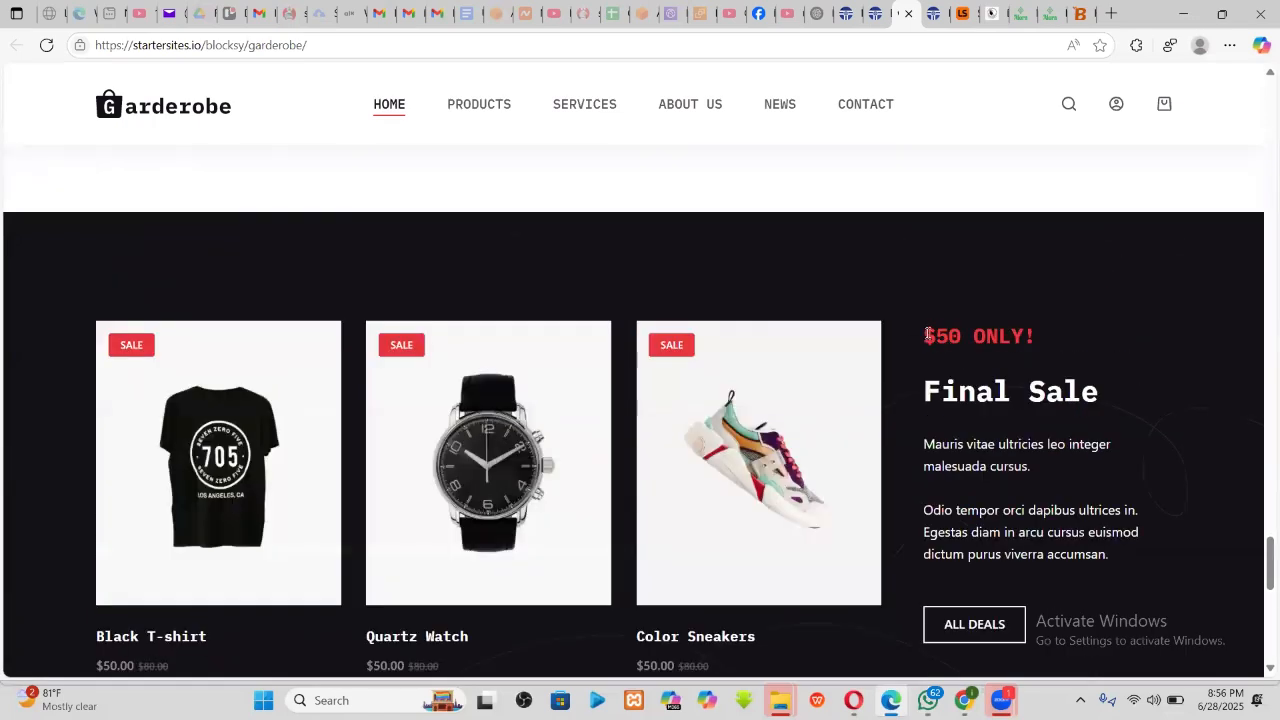
{"action": "left_click_drag", "start_coordinate": [928, 335], "coordinate": [1042, 330]}
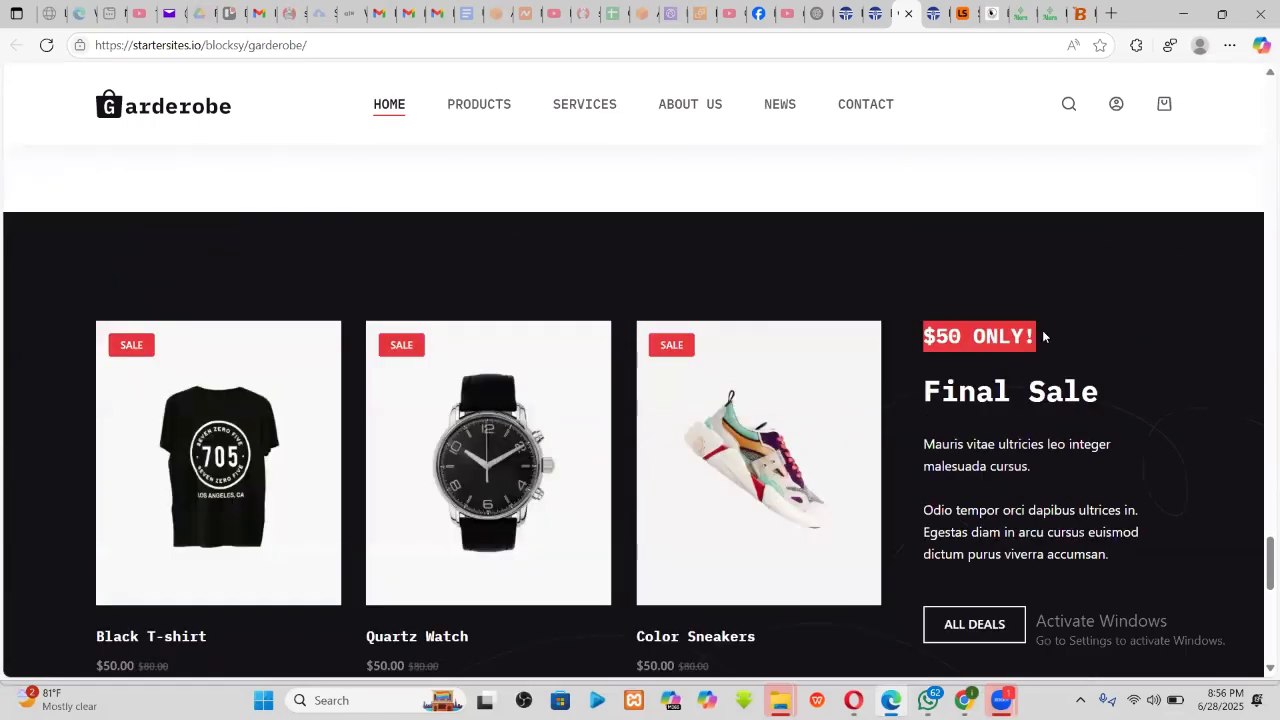
{"action": "left_click", "coordinate": [877, 13]}
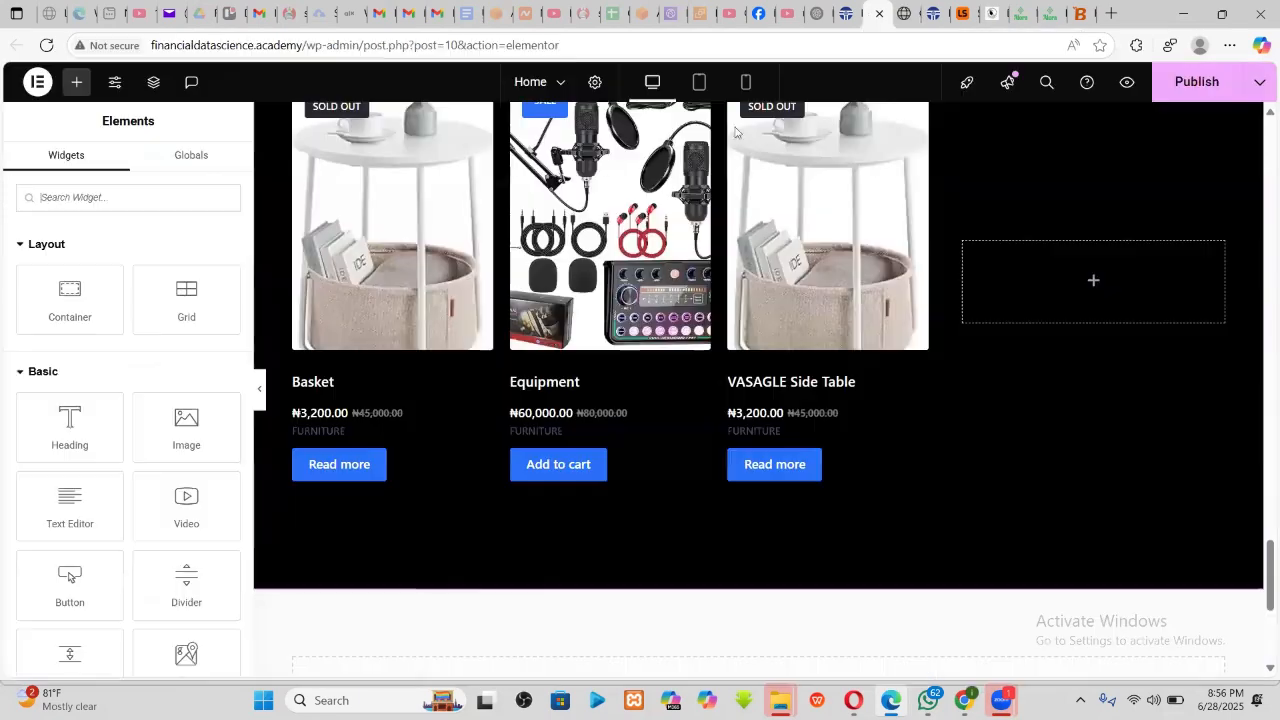
- Add a Heading widget to the empty container beside the products and title it "$50 ONLY!"
{"action": "left_click_drag", "start_coordinate": [65, 423], "coordinate": [1023, 309]}
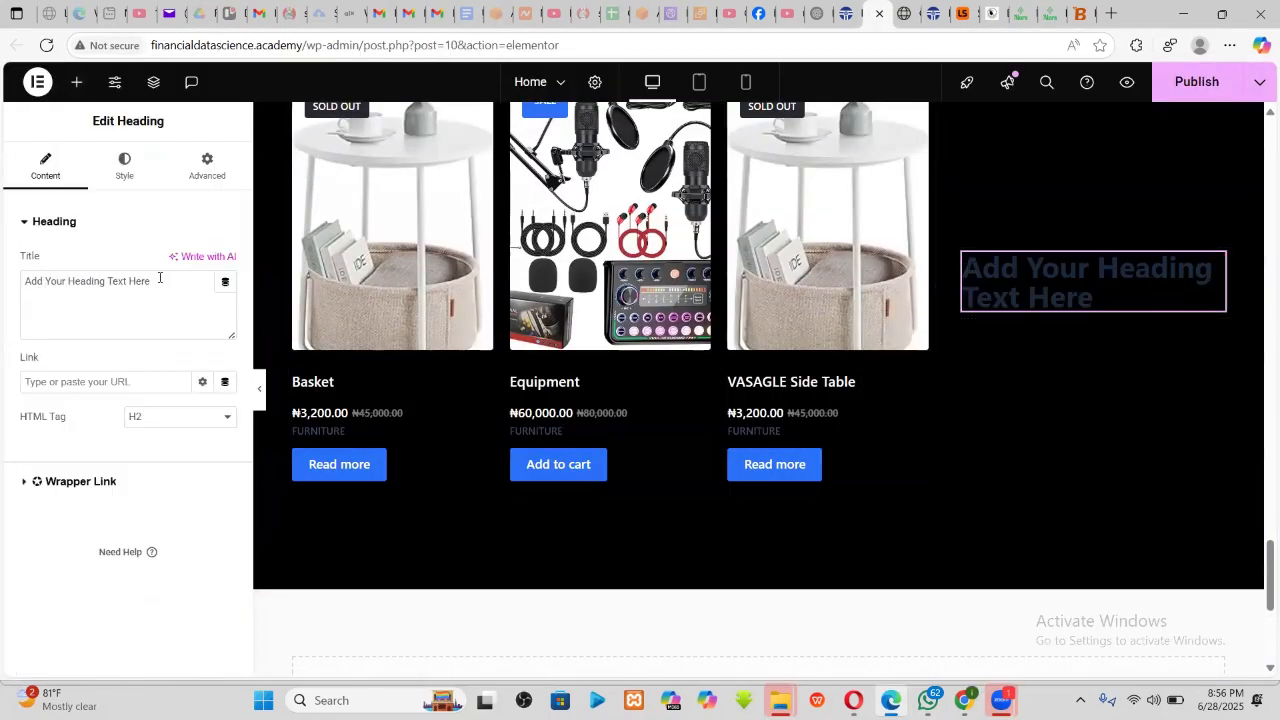
{"action": "left_click_drag", "start_coordinate": [160, 281], "coordinate": [10, 260]}
{"action": "type", "text": "$59 ONLY!"}
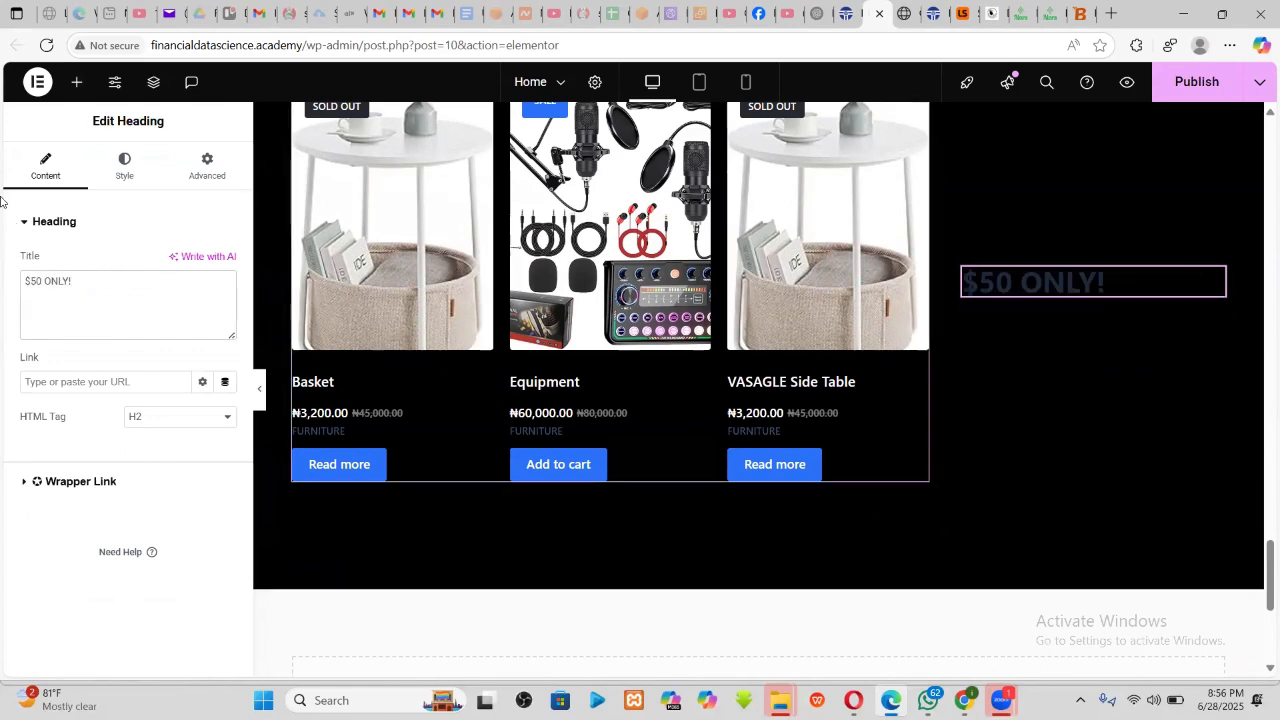
- Set the "$50 ONLY!" heading's text color to red, #D11111
{"action": "left_click", "coordinate": [145, 170]}
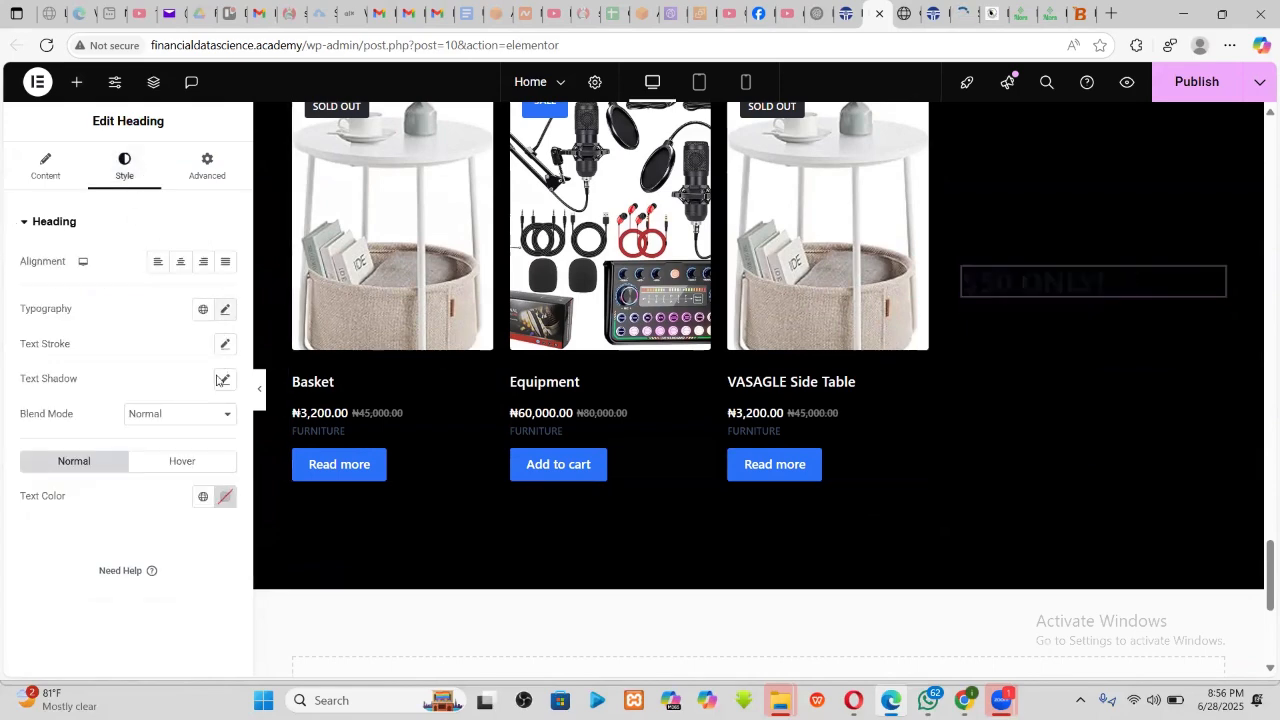
{"action": "left_click", "coordinate": [222, 497]}
{"action": "left_click", "coordinate": [305, 304]}
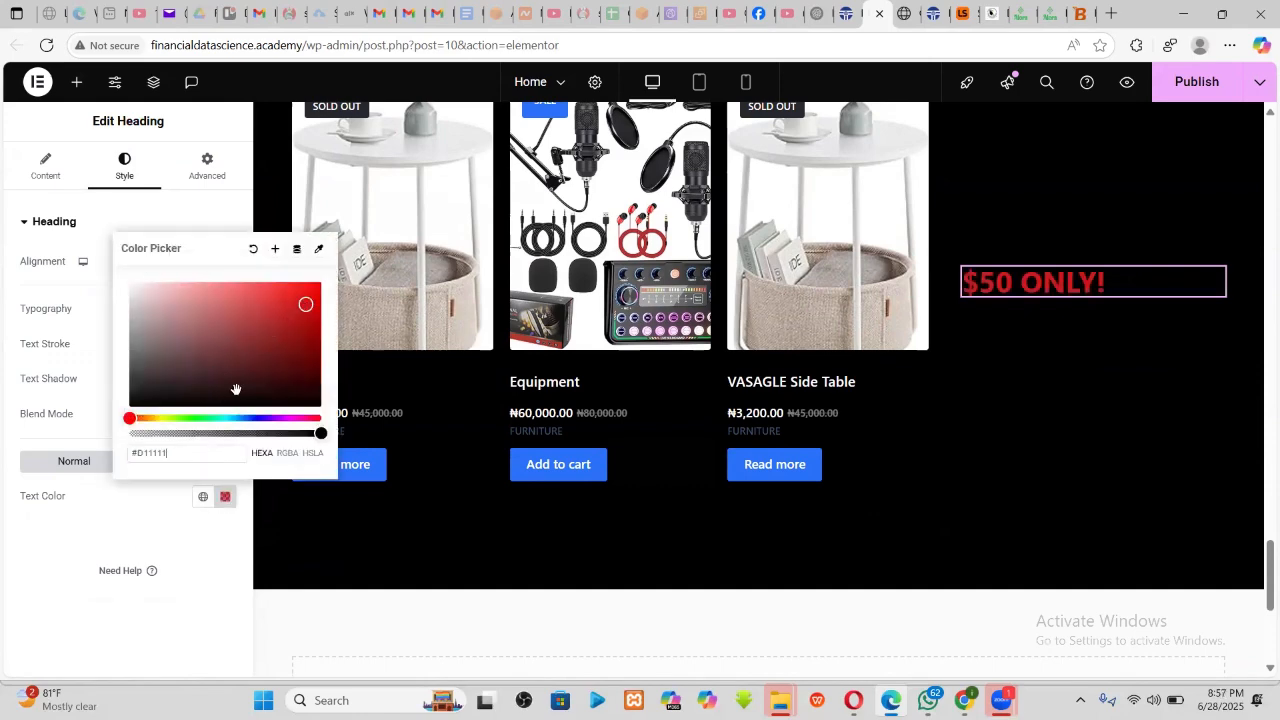
{"action": "left_click", "coordinate": [92, 542]}
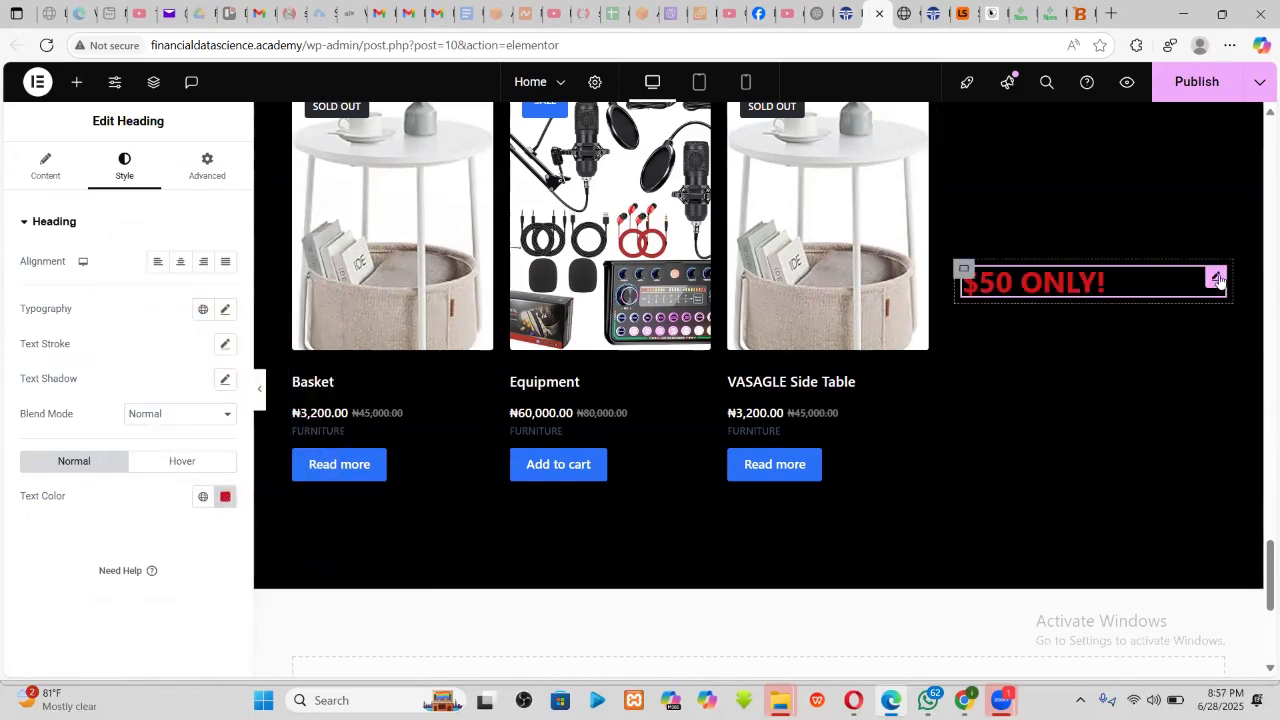
- Duplicate the "$50 ONLY!" heading and replace the copy's title with "Final Sale" from the Garderobe demo page
{"action": "key", "text": "ctrl+d"}
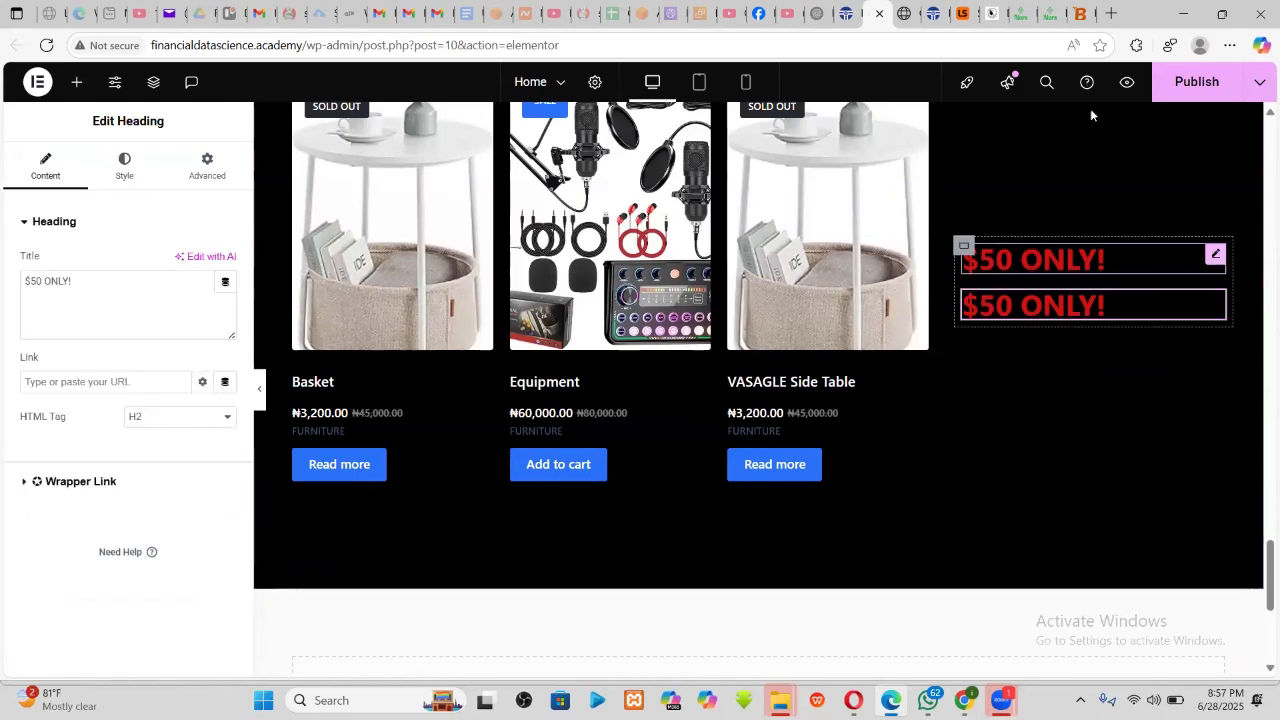
{"action": "left_click", "coordinate": [903, 12]}
{"action": "left_click_drag", "start_coordinate": [922, 391], "coordinate": [1108, 383]}
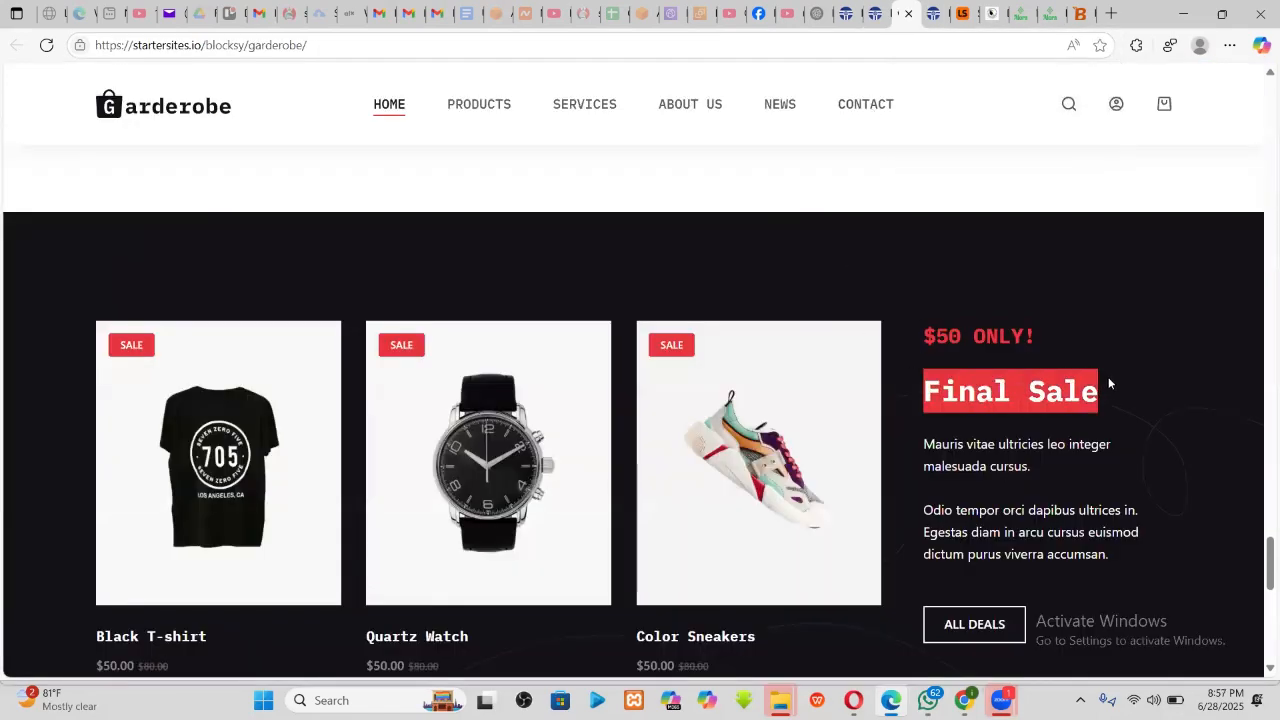
{"action": "left_click", "coordinate": [933, 12]}
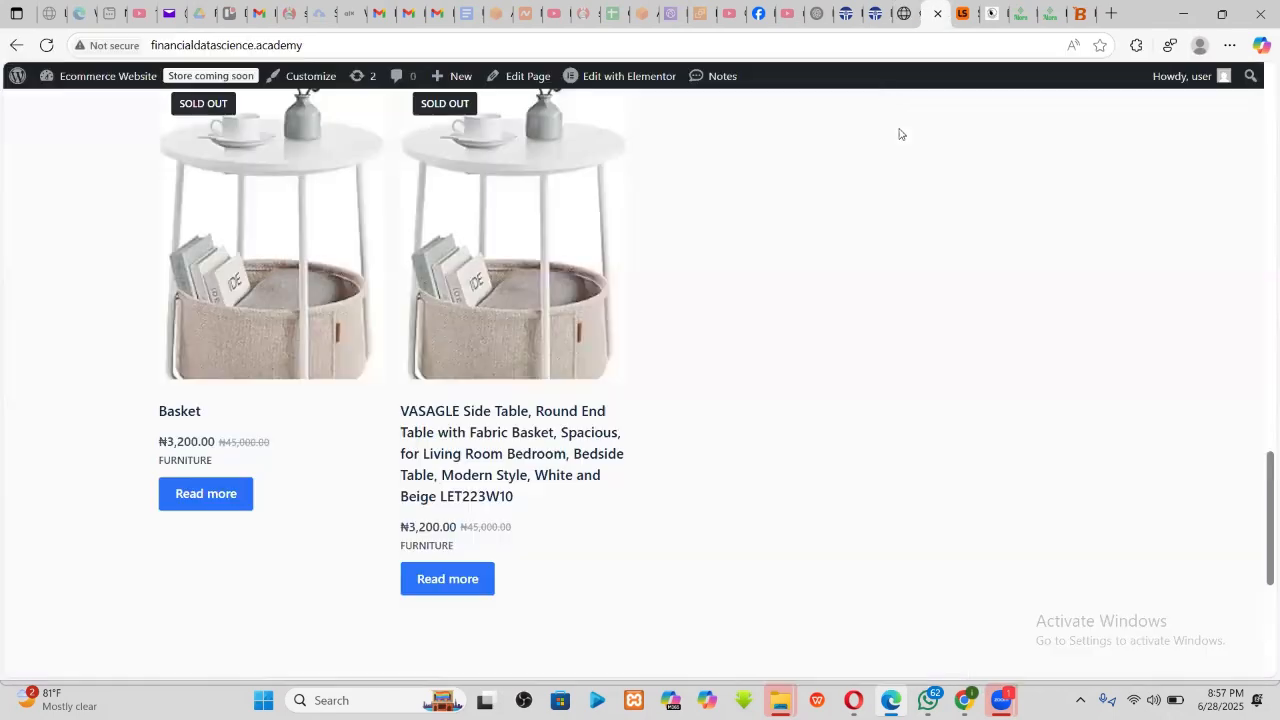
{"action": "left_click", "coordinate": [870, 10]}
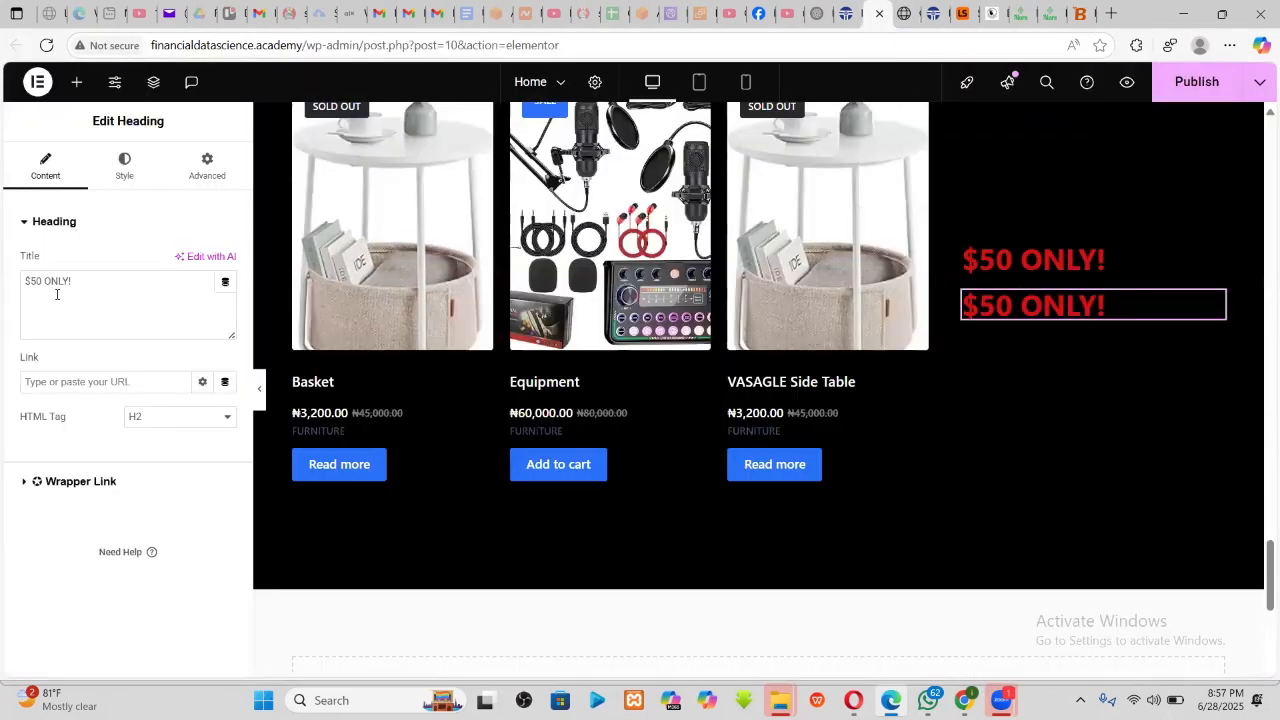
{"action": "left_click", "coordinate": [60, 287]}
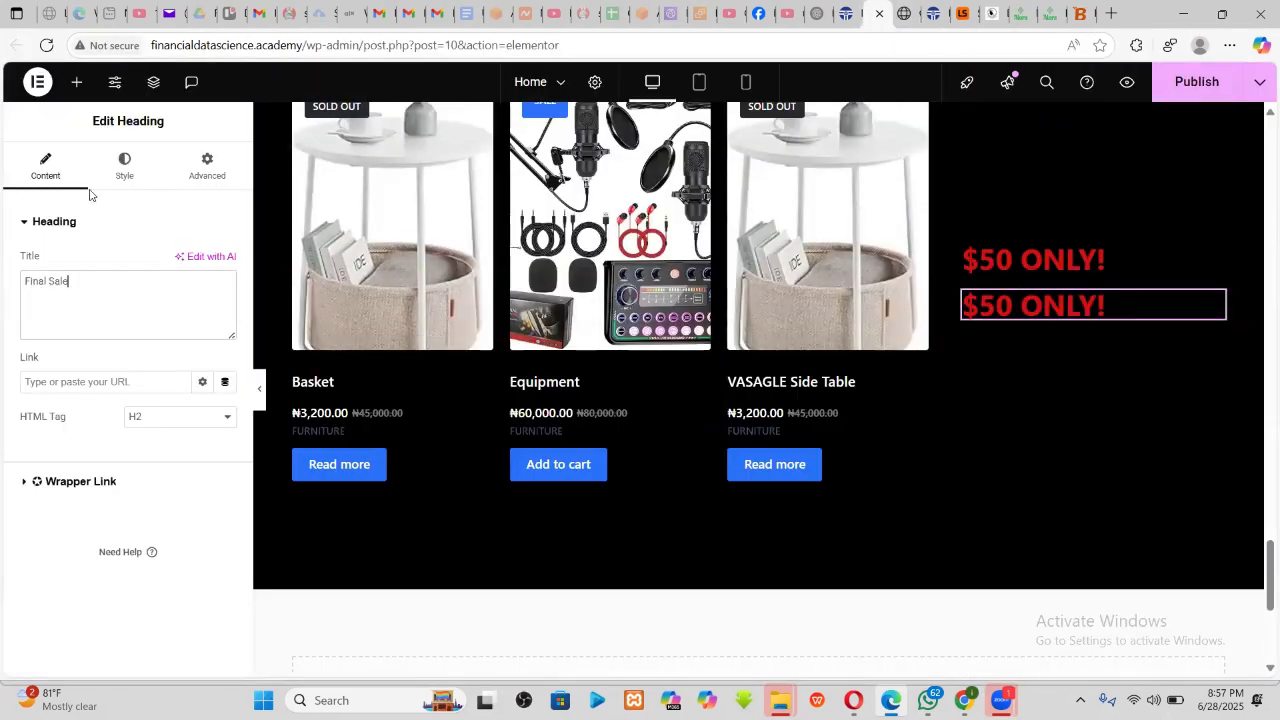
- Change the "Final Sale" heading's text color to white and enlarge its font size
{"action": "left_click", "coordinate": [124, 165]}
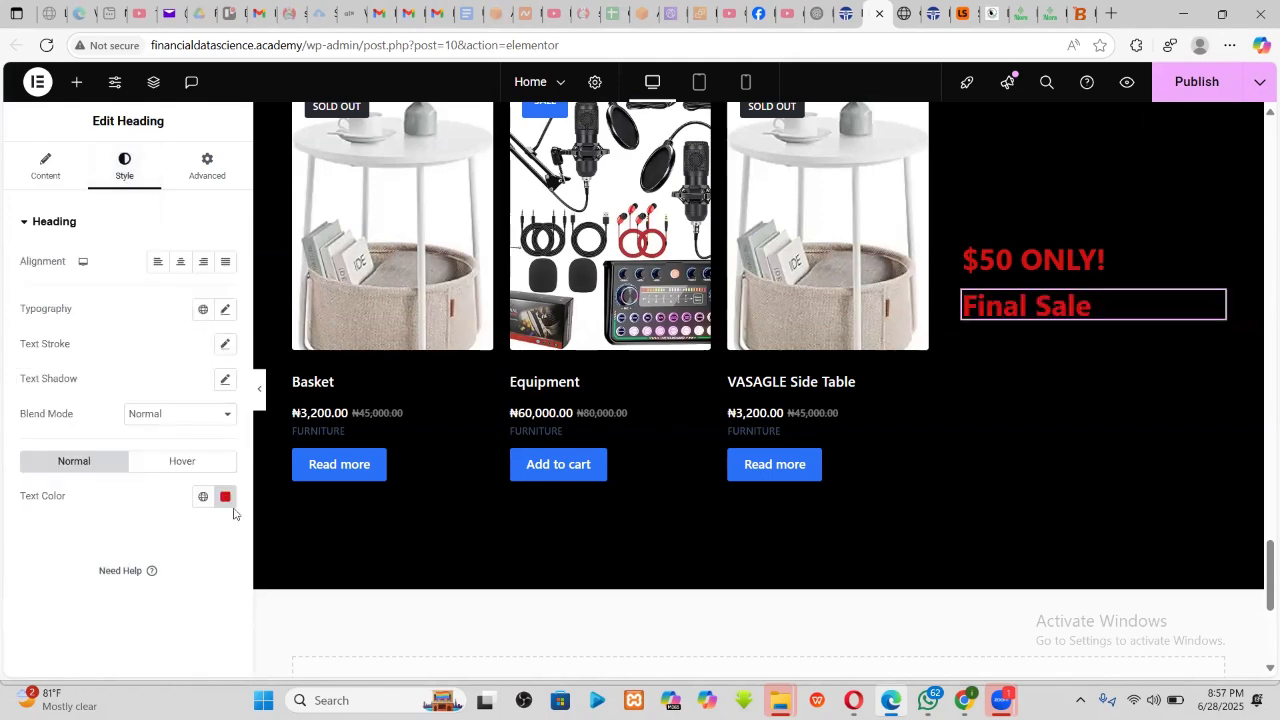
{"action": "left_click", "coordinate": [225, 496]}
{"action": "left_click", "coordinate": [132, 277]}
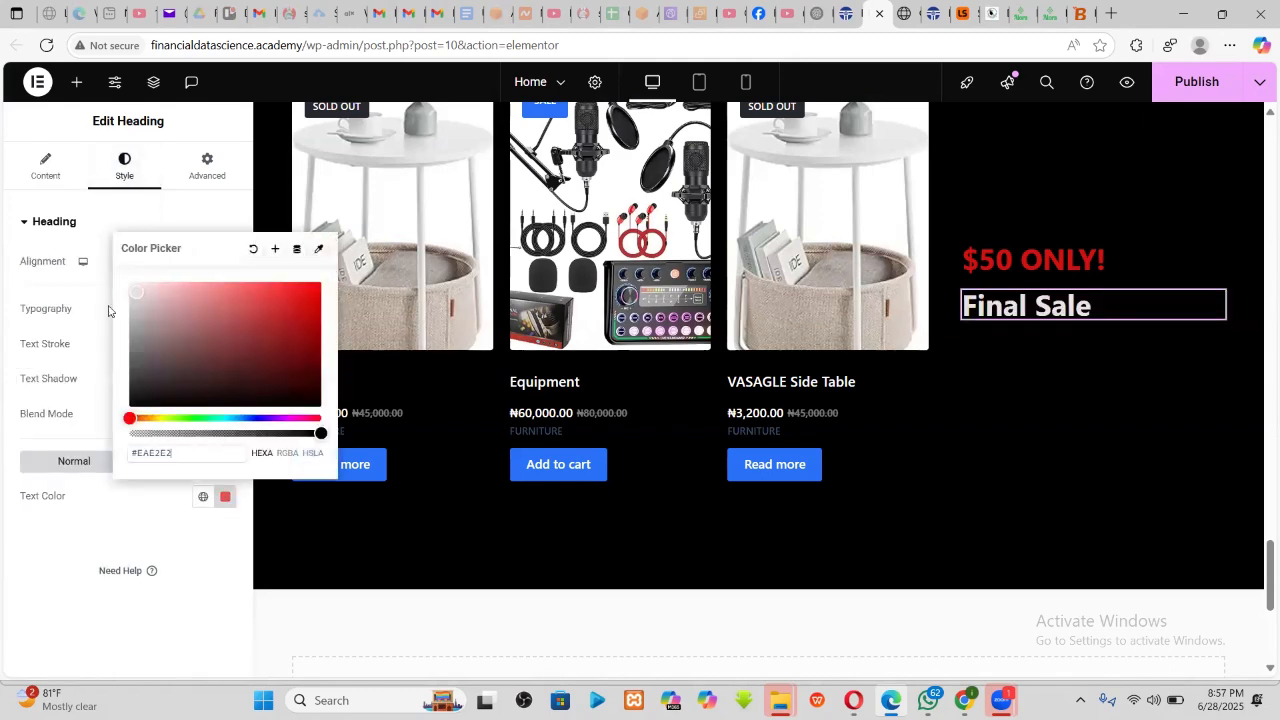
{"action": "left_click", "coordinate": [106, 508]}
{"action": "left_click", "coordinate": [225, 309]}
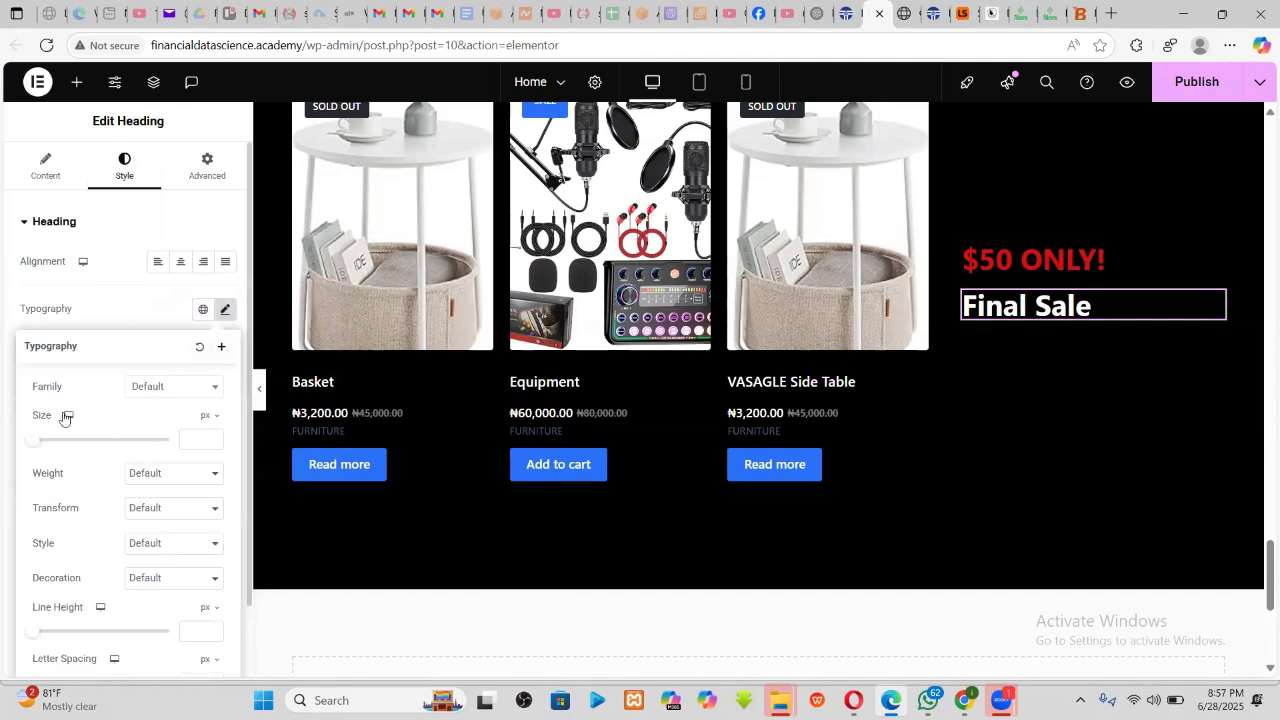
{"action": "left_click_drag", "start_coordinate": [30, 443], "coordinate": [65, 440]}
- Set the "$50 ONLY!" heading's font size to 29 px
{"action": "left_click", "coordinate": [1030, 258]}
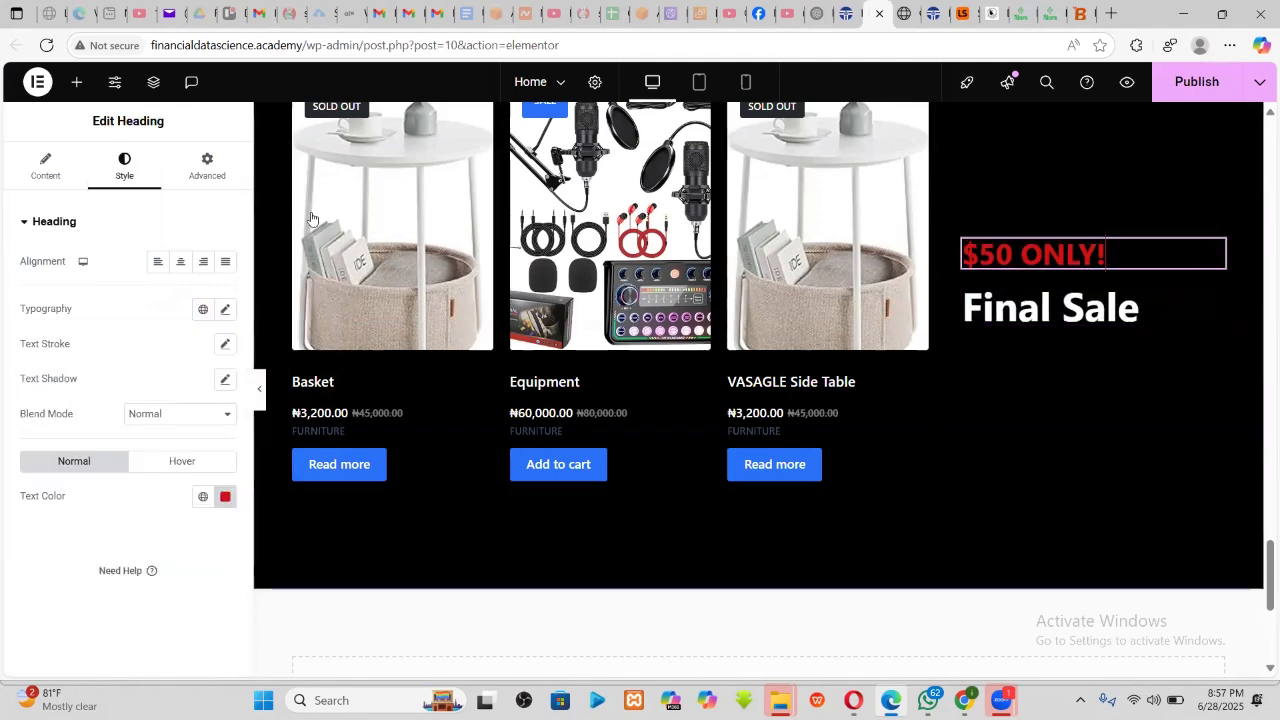
{"action": "left_click", "coordinate": [225, 309]}
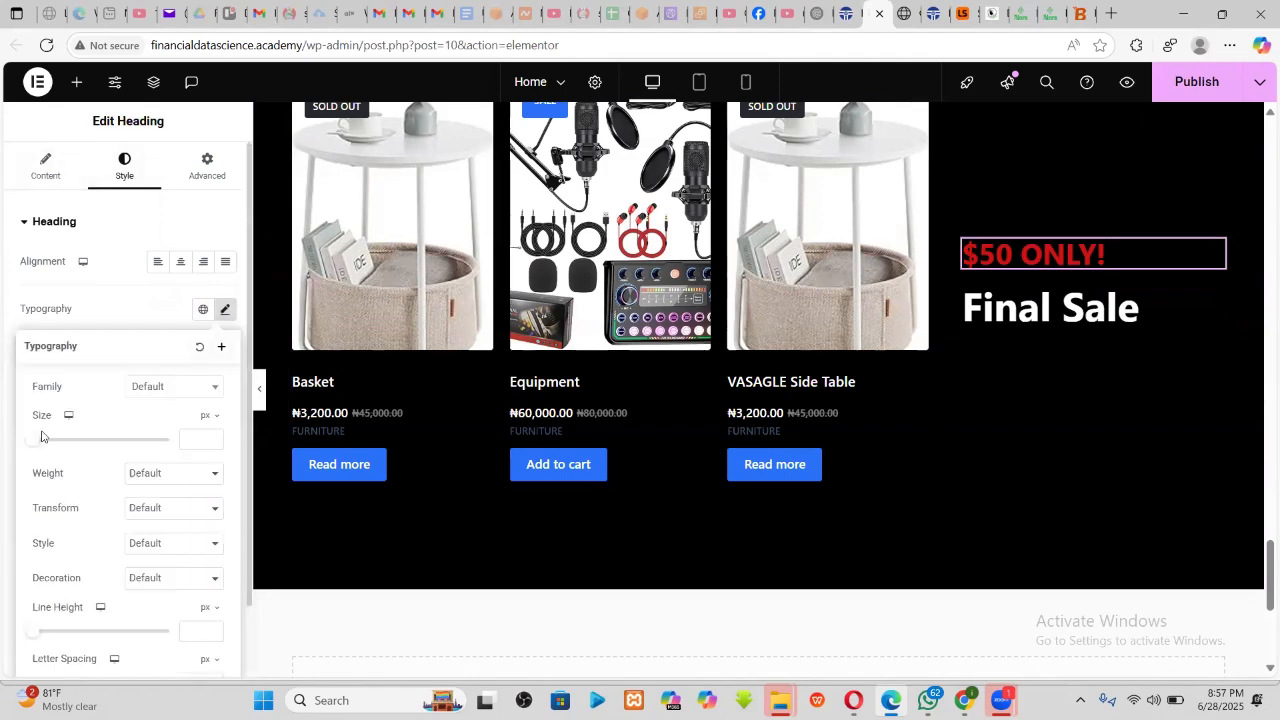
{"action": "left_click_drag", "start_coordinate": [37, 445], "coordinate": [53, 440]}
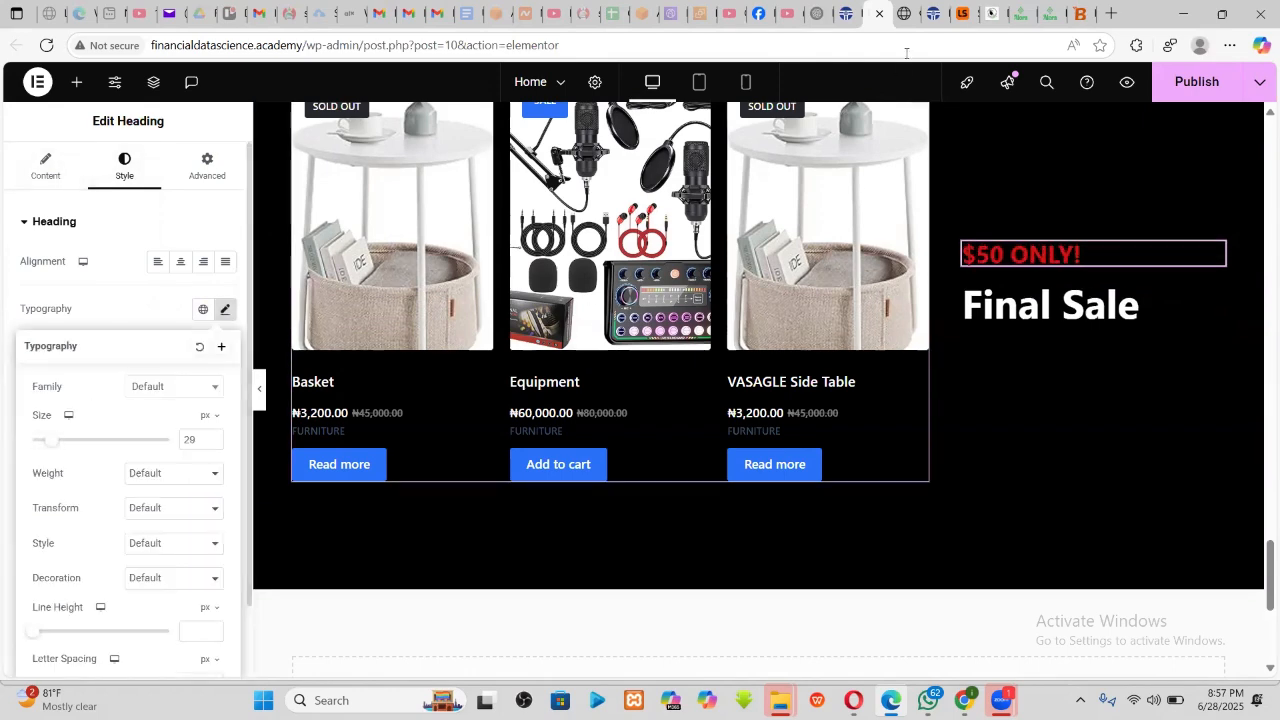
- Copy the two description paragraphs under "Final Sale" on the Garderobe demo page and return to the Elementor editor
{"action": "left_click", "coordinate": [905, 13]}
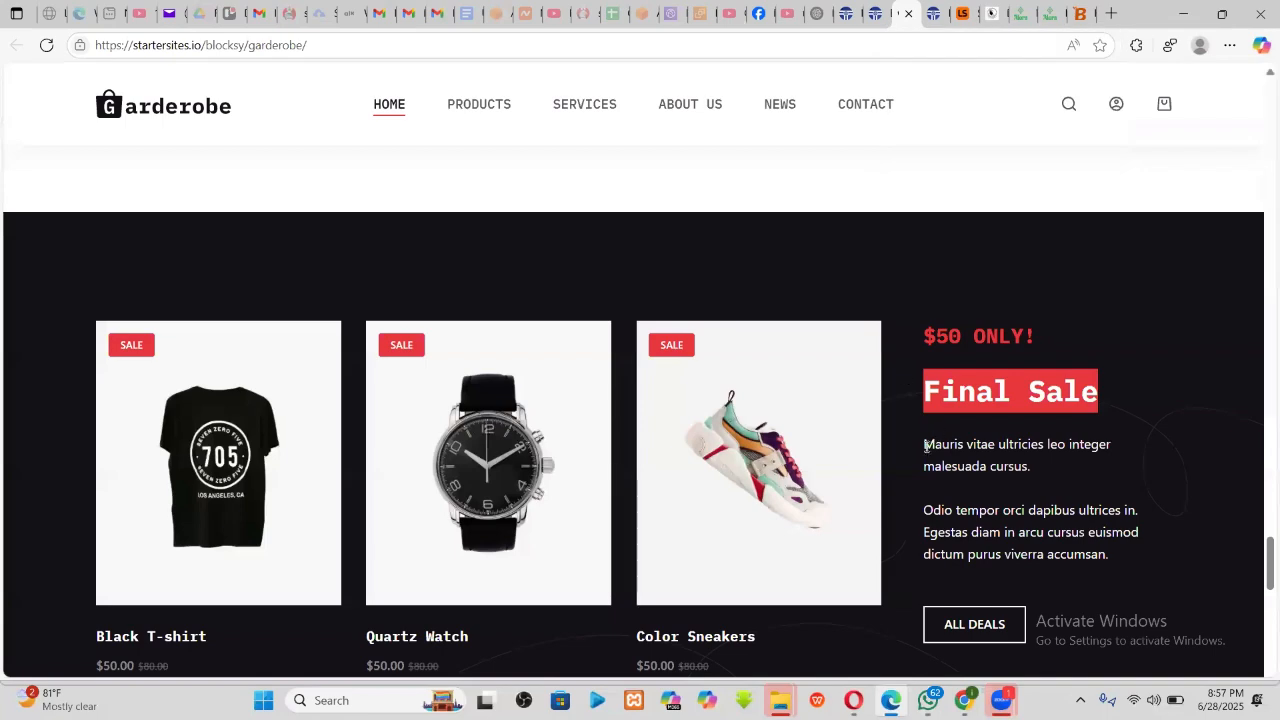
{"action": "left_click_drag", "start_coordinate": [927, 447], "coordinate": [1123, 549]}
{"action": "key", "text": "ctrl+c"}
{"action": "key", "text": "ctrl+minus"}
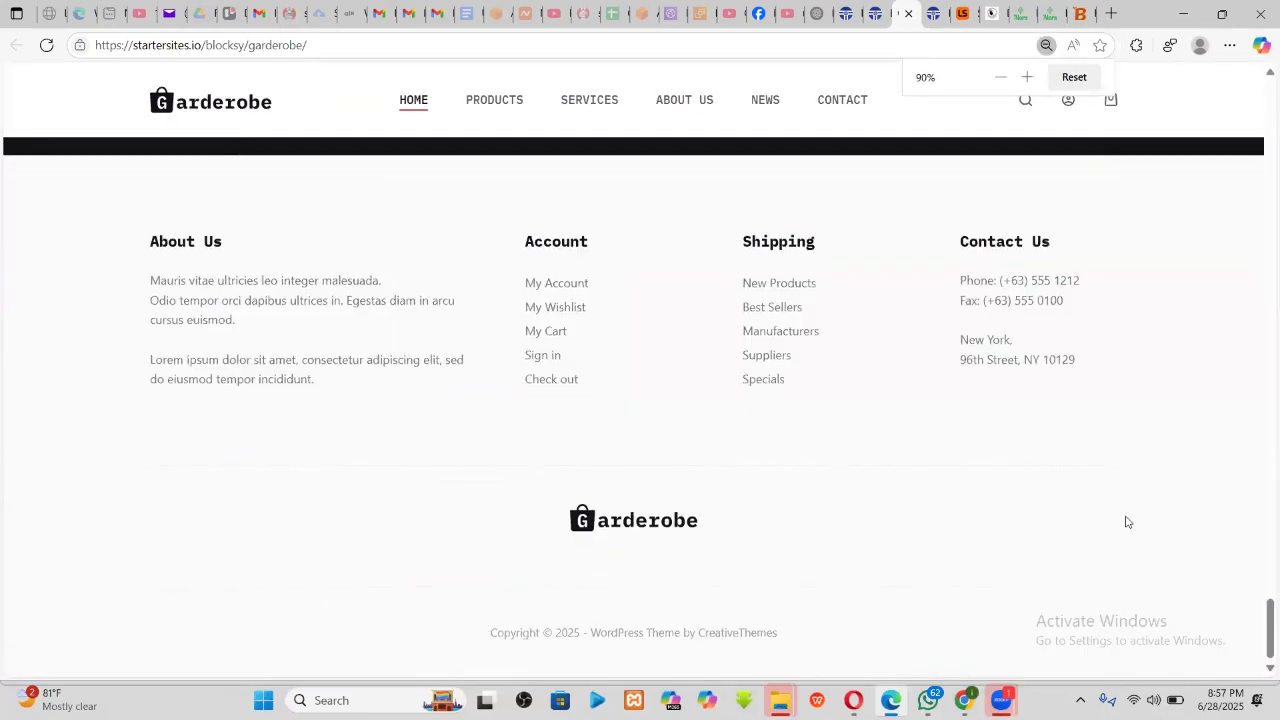
{"action": "scroll", "coordinate": [1086, 431], "scroll_direction": "up", "scroll_amount": 7}
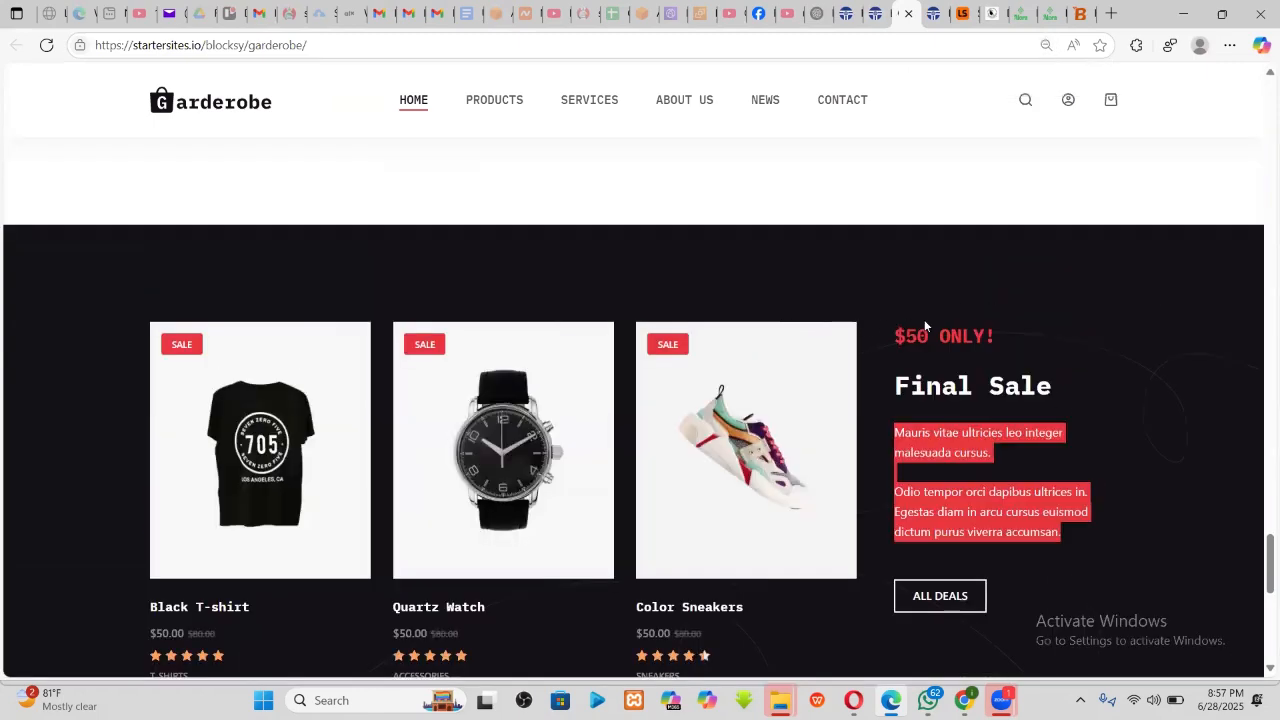
{"action": "left_click", "coordinate": [873, 8]}
- Add a Text Editor widget below the "Final Sale" heading and replace its placeholder text with the copied paragraphs
{"action": "scroll", "coordinate": [1058, 356], "scroll_direction": "up", "scroll_amount": 2}
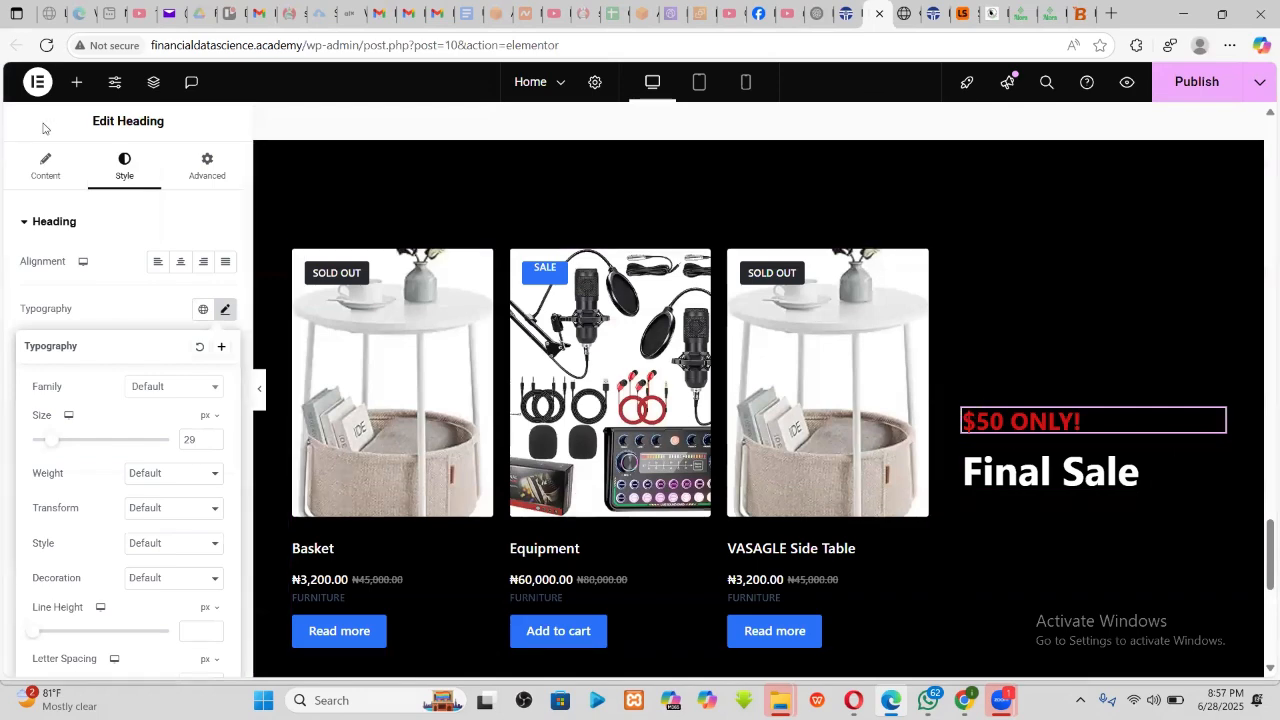
{"action": "left_click", "coordinate": [79, 83]}
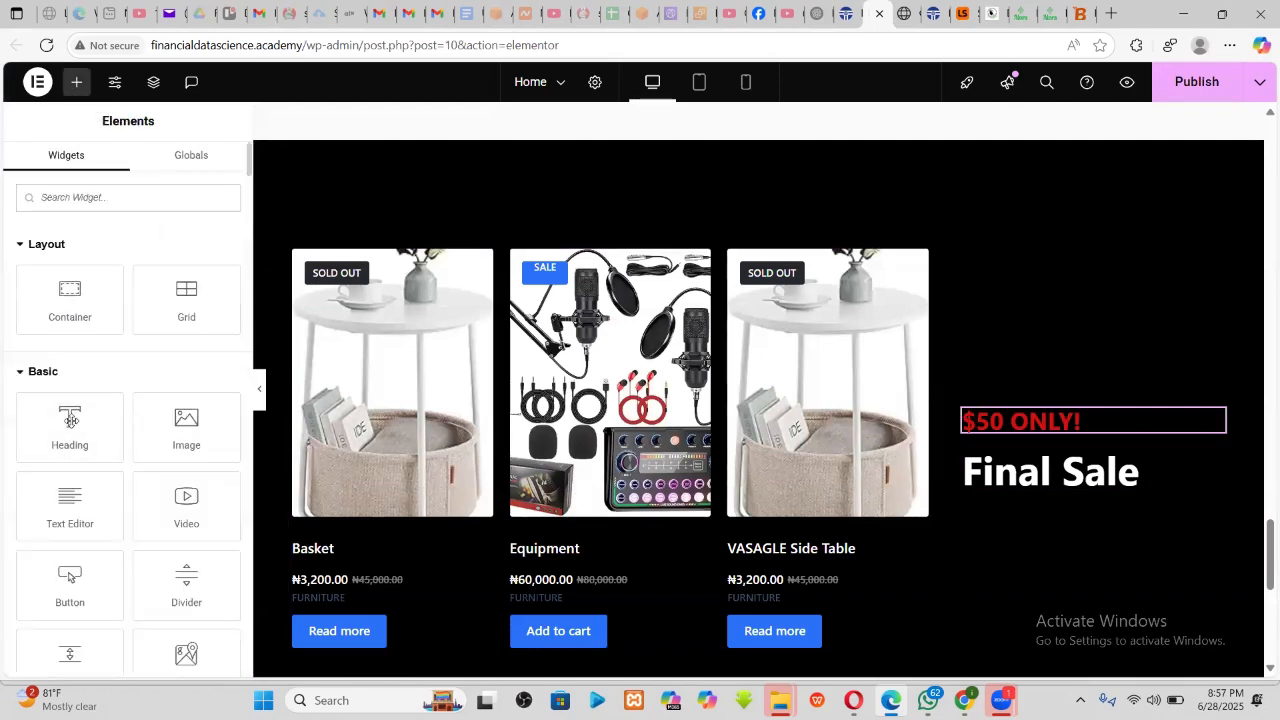
{"action": "scroll", "coordinate": [73, 472], "scroll_direction": "down", "scroll_amount": 1}
{"action": "left_click_drag", "start_coordinate": [70, 430], "coordinate": [1073, 472]}
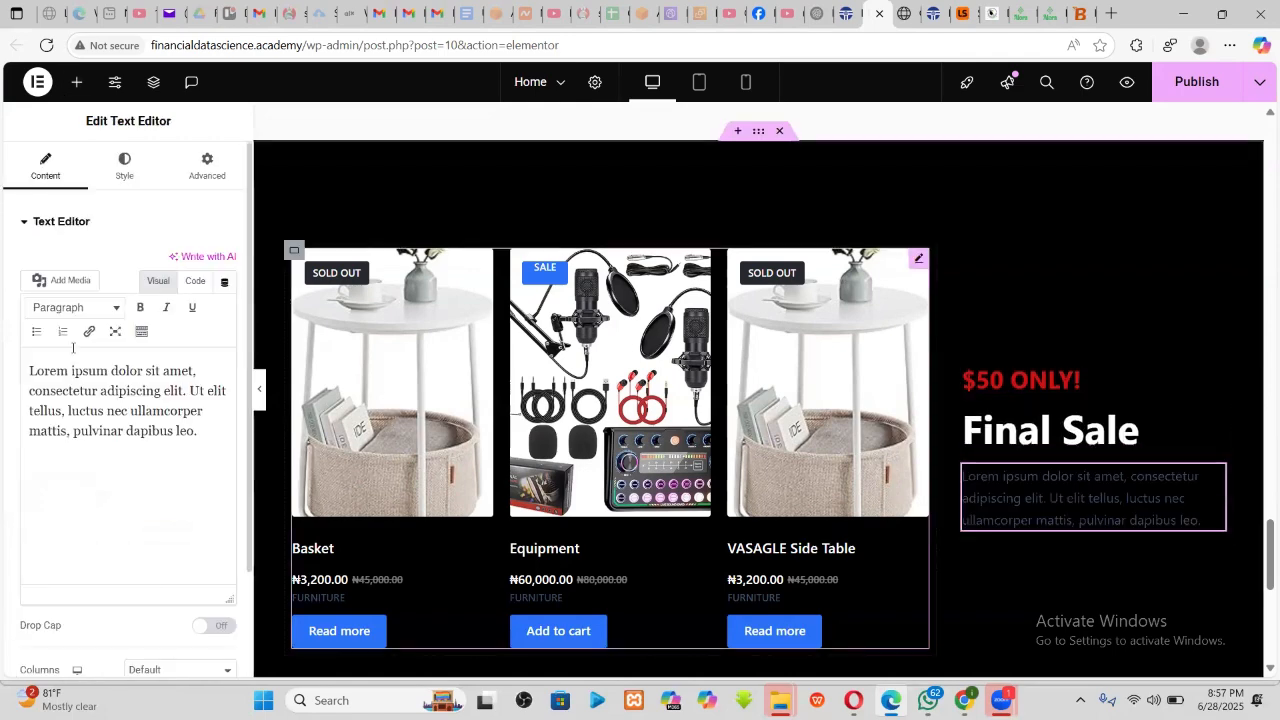
{"action": "right_click", "coordinate": [70, 391]}
{"action": "key", "text": "ctrl+a"}
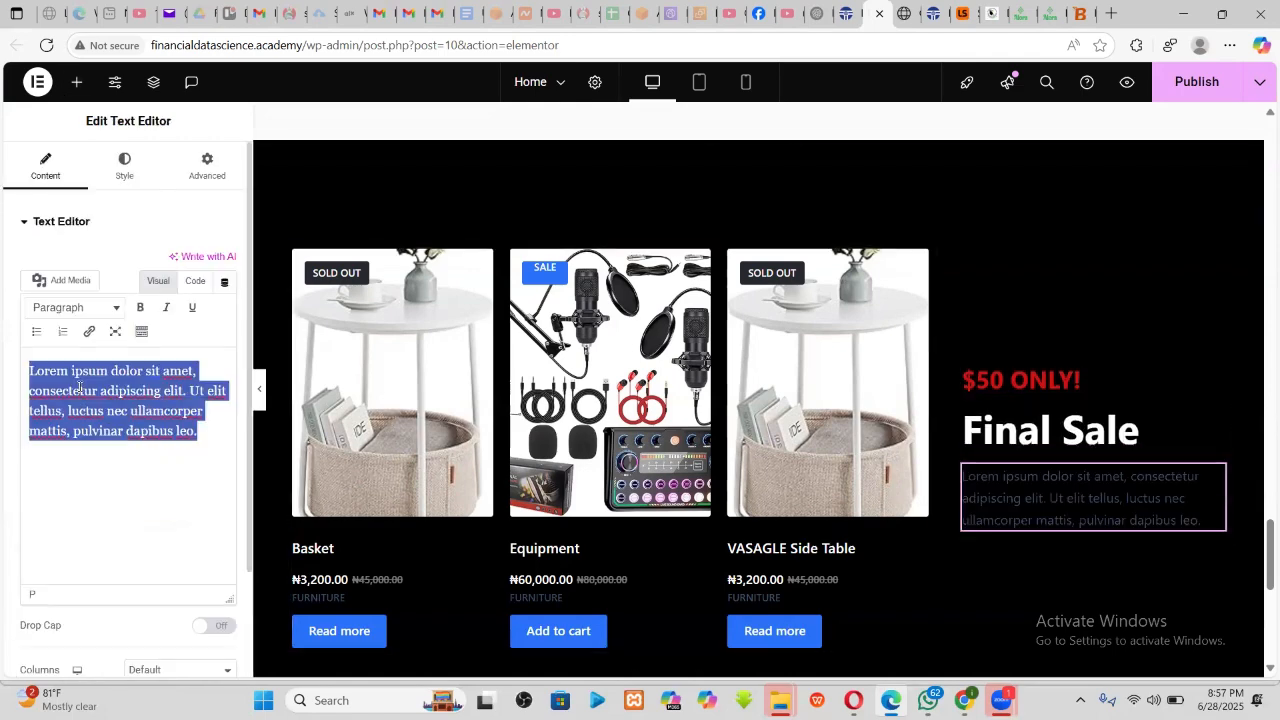
{"action": "key", "text": "ctrl+v"}
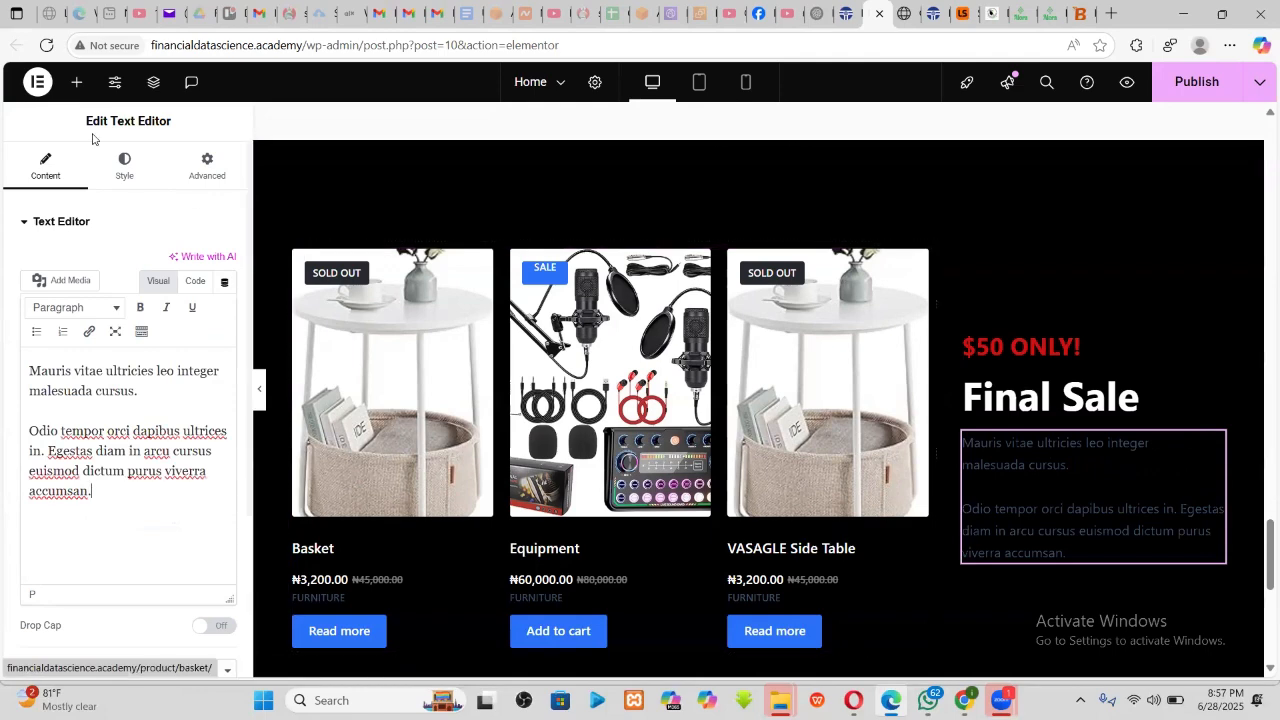
- Set the description paragraphs' text color to white, #FFFFFF
{"action": "left_click", "coordinate": [124, 165]}
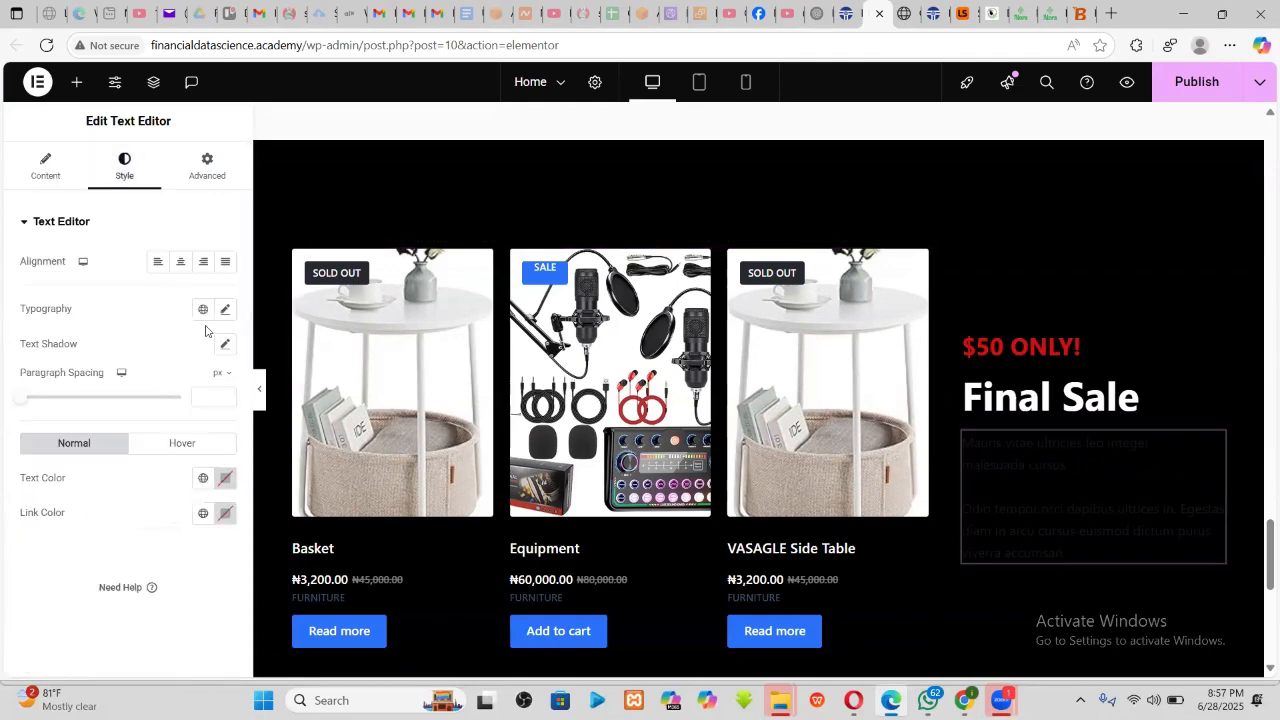
{"action": "left_click", "coordinate": [226, 486]}
{"action": "left_click_drag", "start_coordinate": [163, 295], "coordinate": [102, 222]}
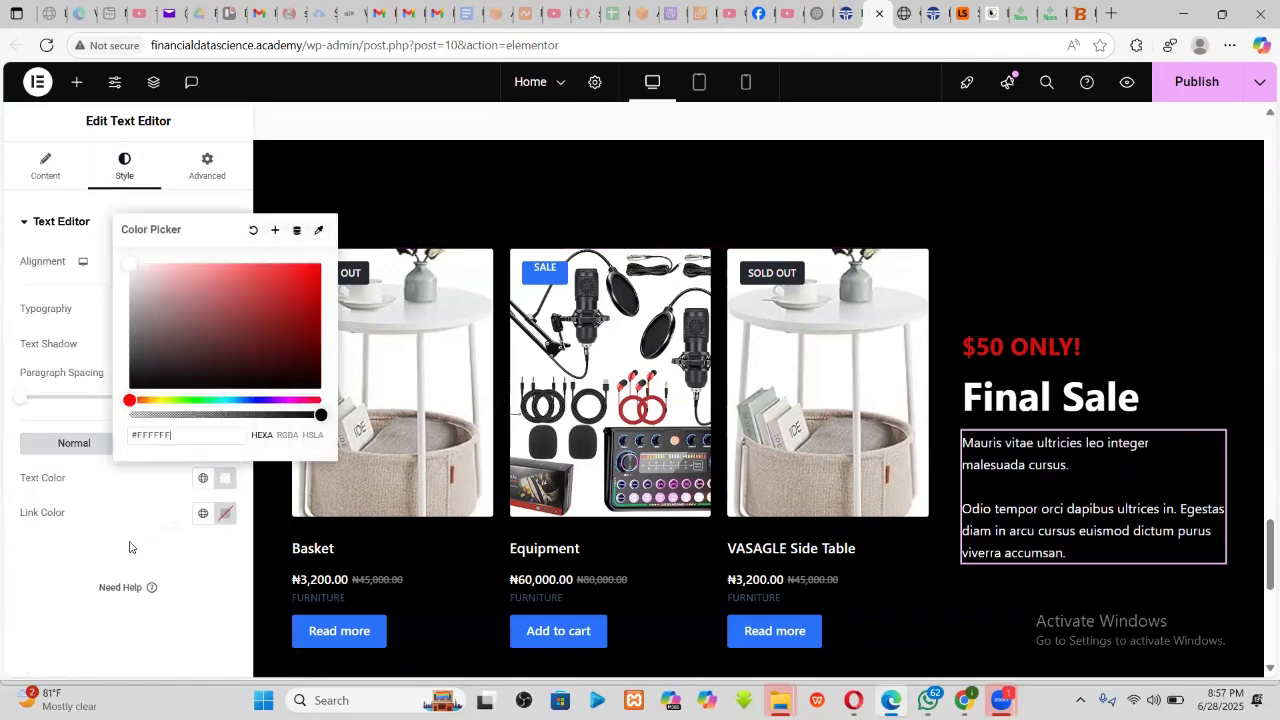
{"action": "left_click", "coordinate": [137, 543]}
{"action": "scroll", "coordinate": [534, 307], "scroll_direction": "up", "scroll_amount": 1}
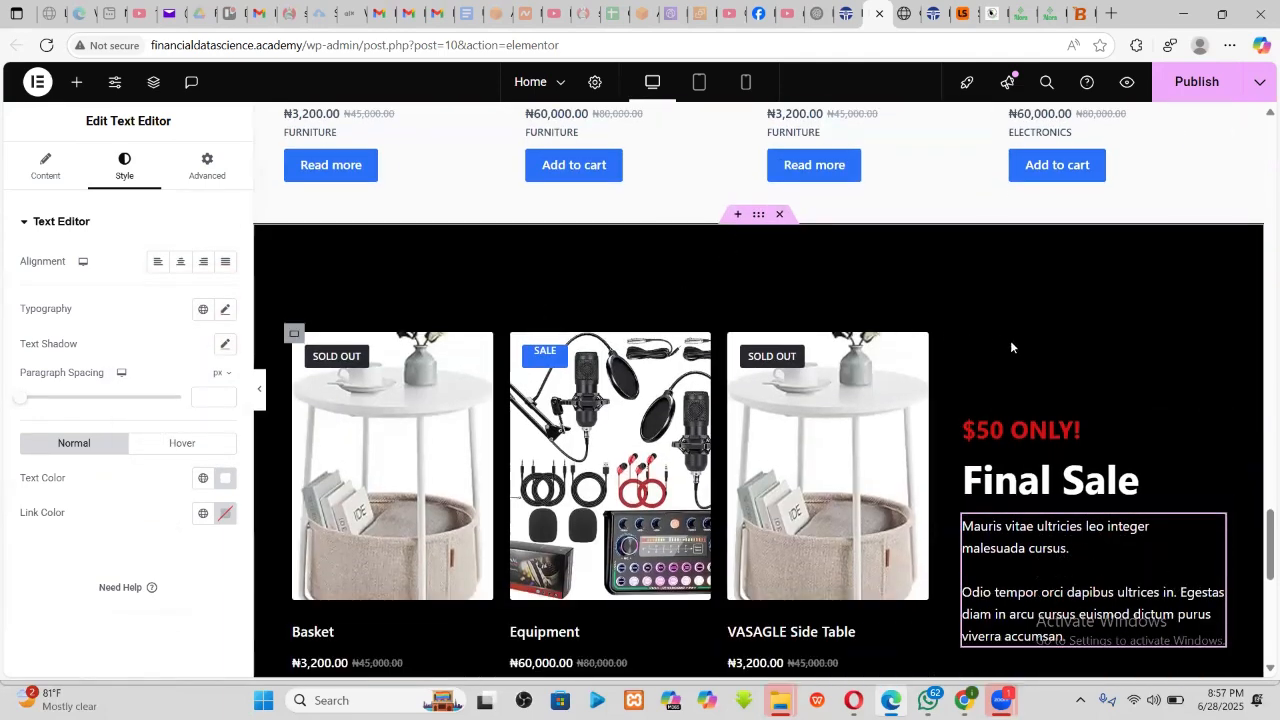
- Align the items of the black Final Sale container to Start so the text column lines up with the tops of the products
{"action": "left_click", "coordinate": [747, 228]}
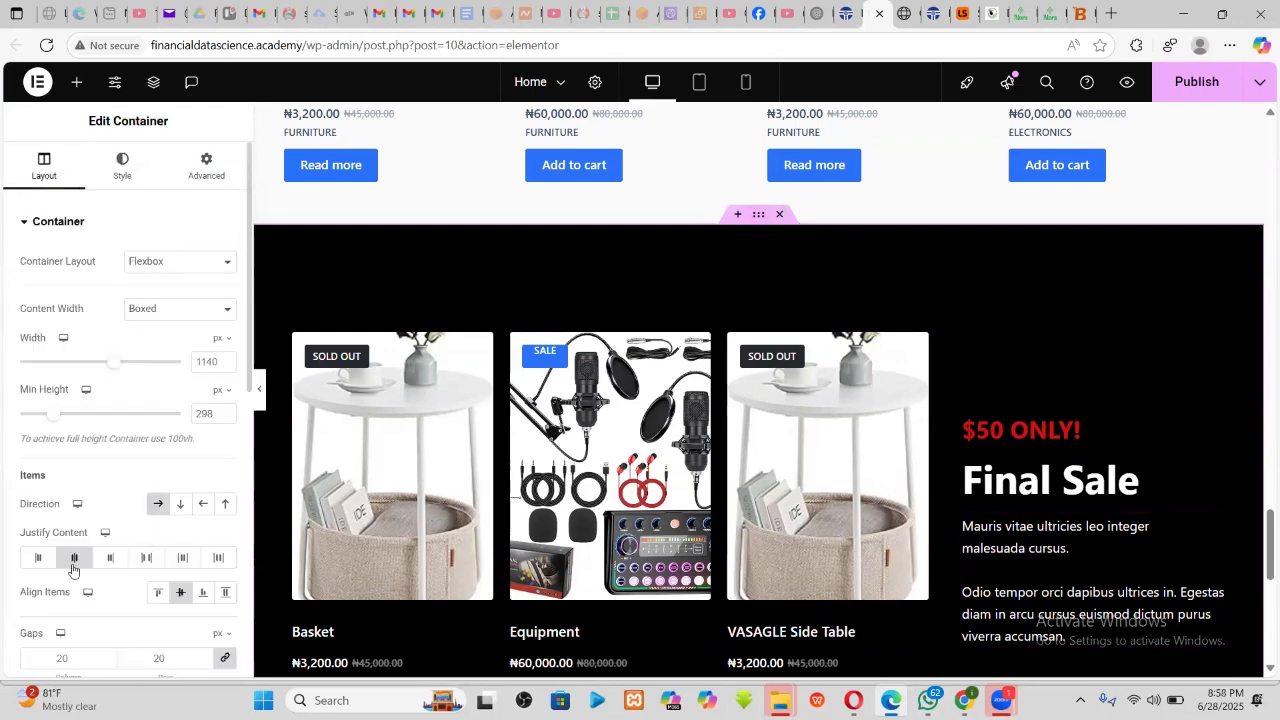
{"action": "left_click", "coordinate": [161, 594]}
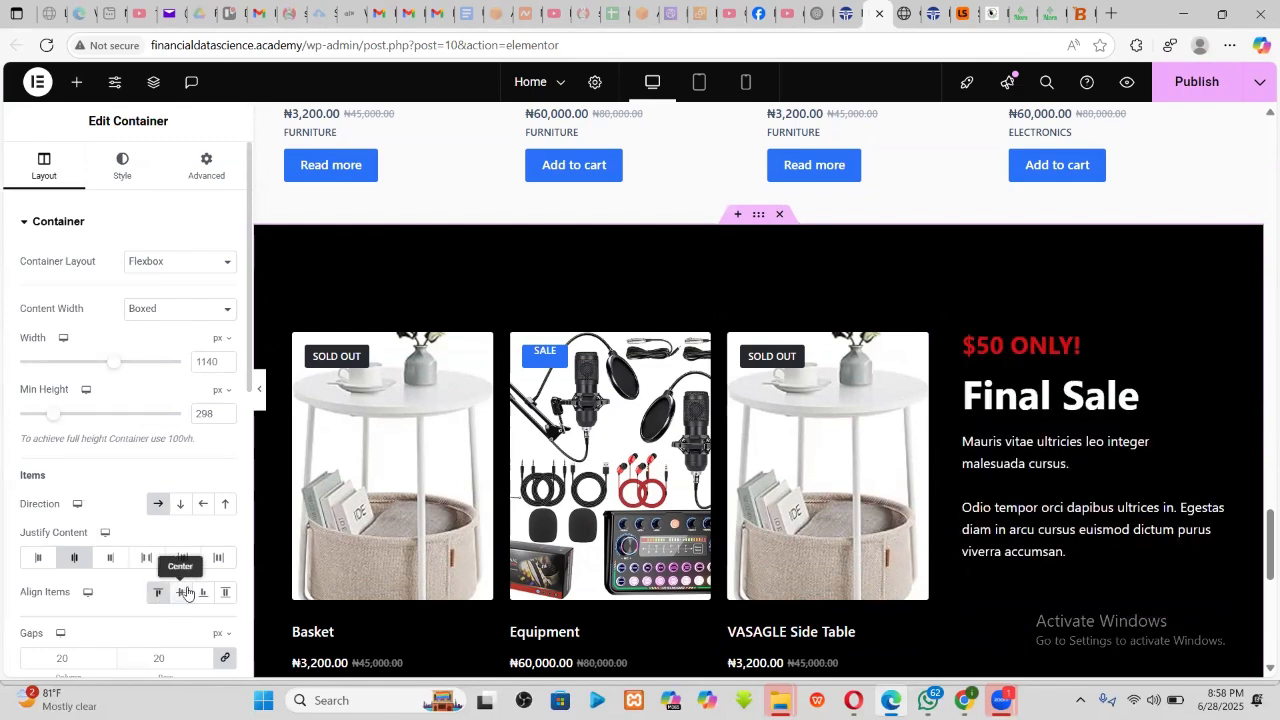
{"action": "left_click", "coordinate": [186, 596]}
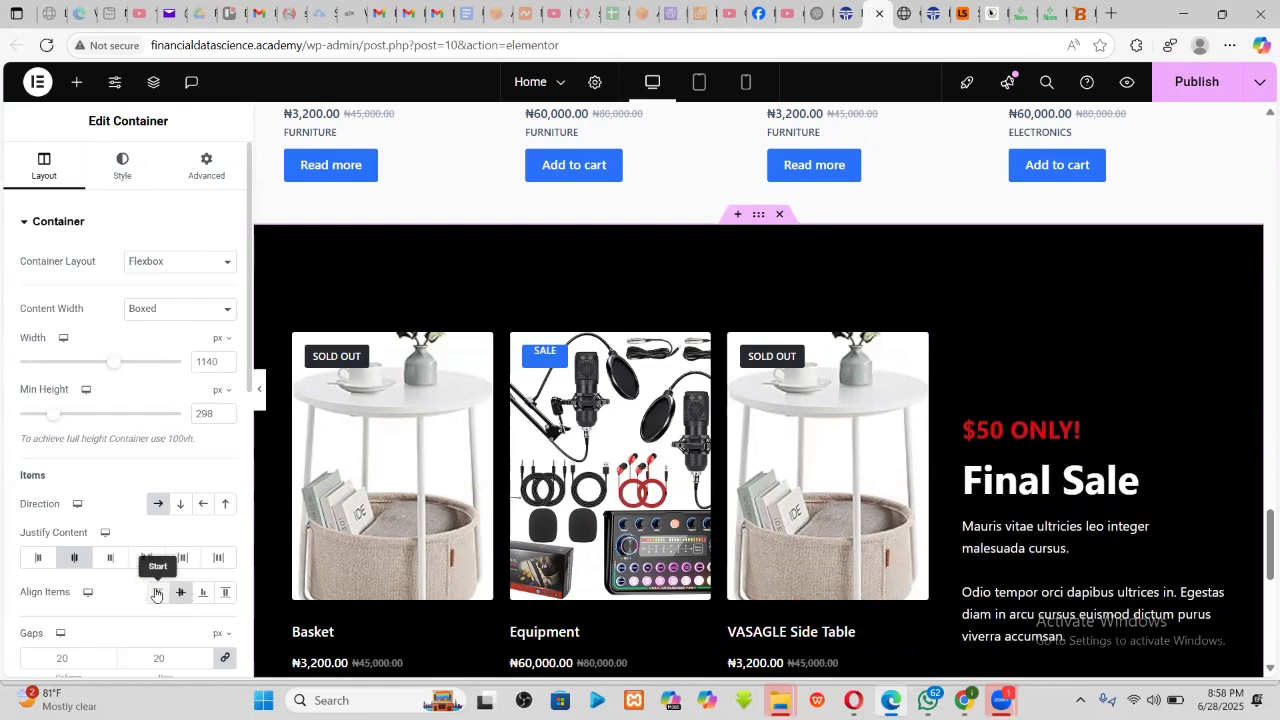
{"action": "left_click", "coordinate": [157, 594]}
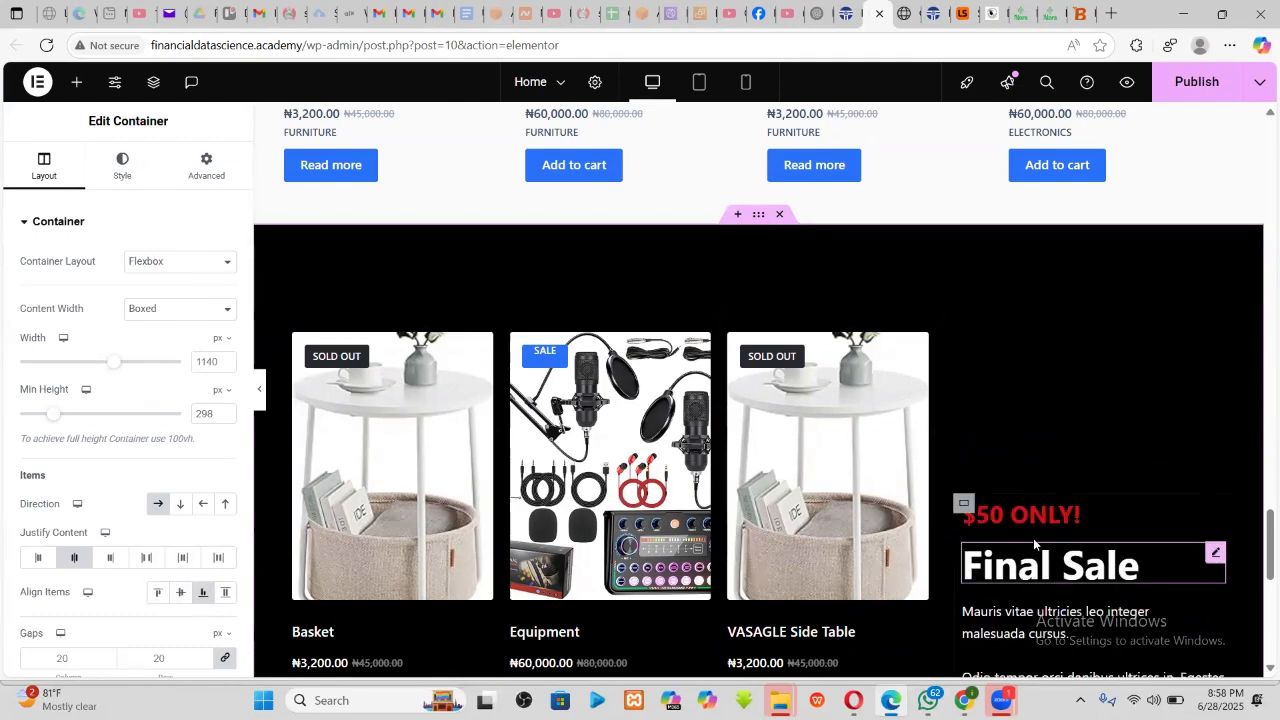
{"action": "scroll", "coordinate": [1014, 466], "scroll_direction": "down", "scroll_amount": 3}
{"action": "scroll", "coordinate": [507, 451], "scroll_direction": "up", "scroll_amount": 2}
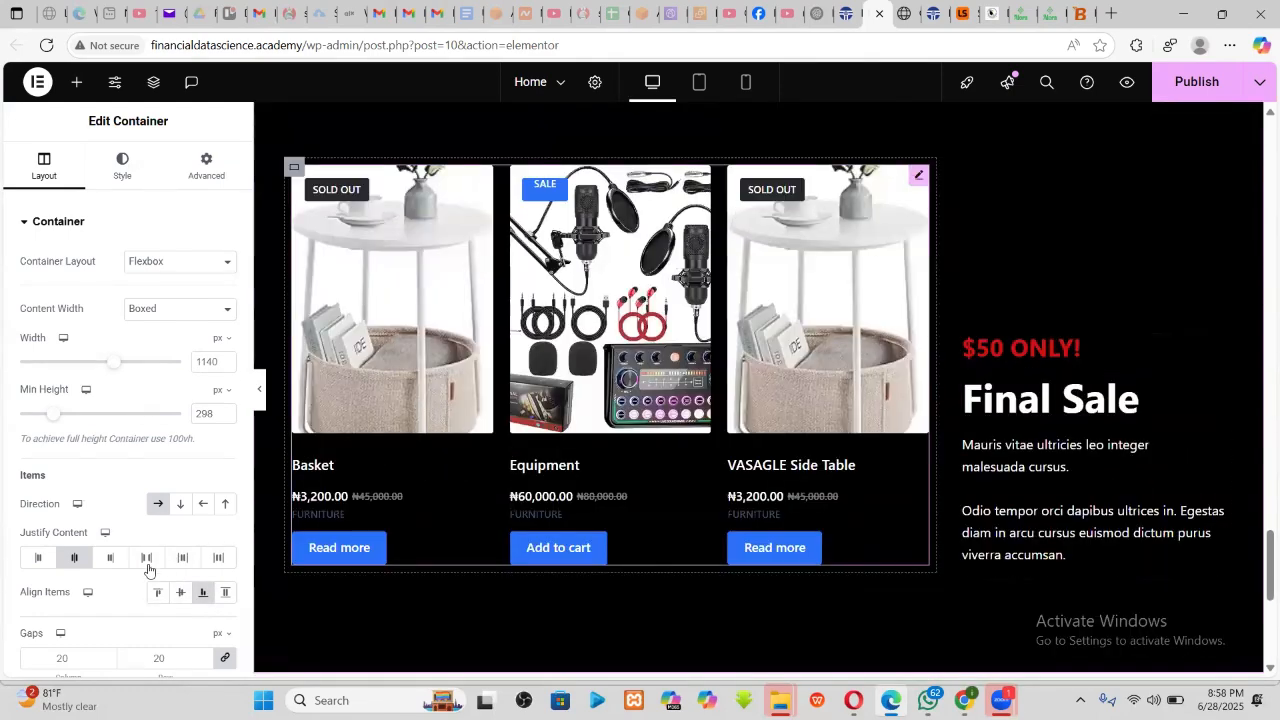
{"action": "left_click", "coordinate": [157, 592]}
{"action": "scroll", "coordinate": [1071, 323], "scroll_direction": "up", "scroll_amount": 3}
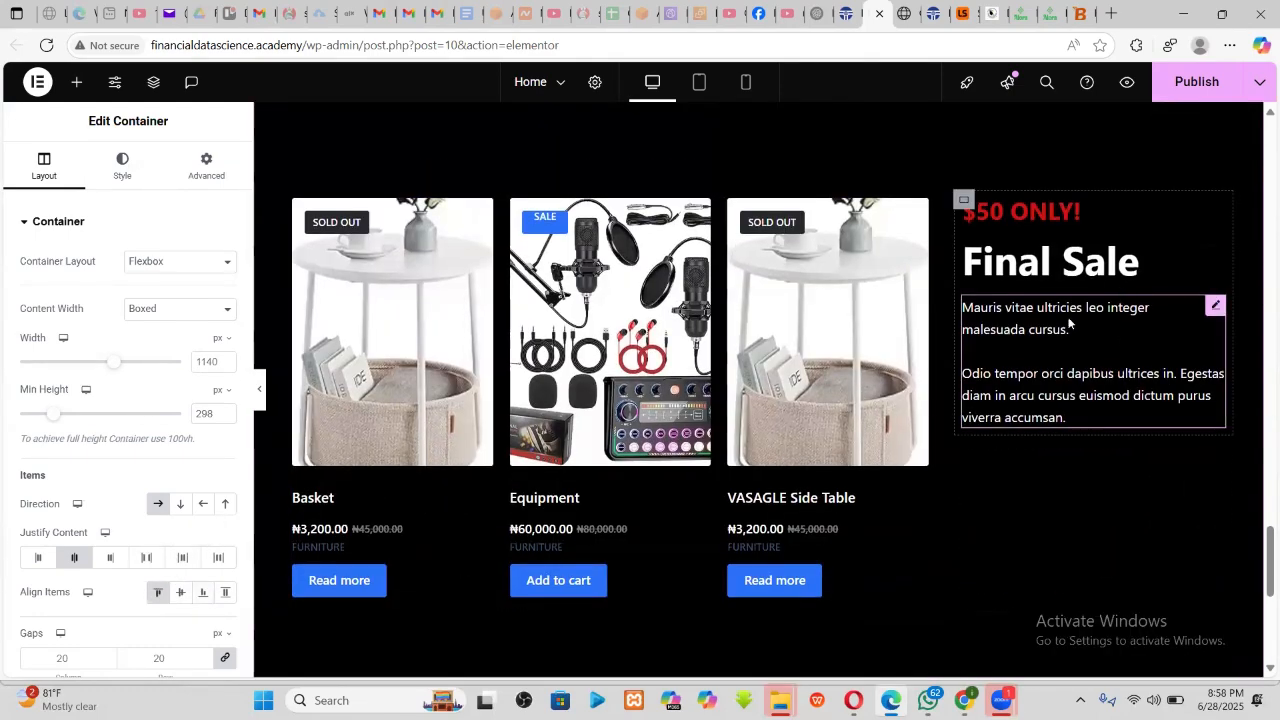
{"action": "scroll", "coordinate": [1056, 426], "scroll_direction": "down", "scroll_amount": 2}
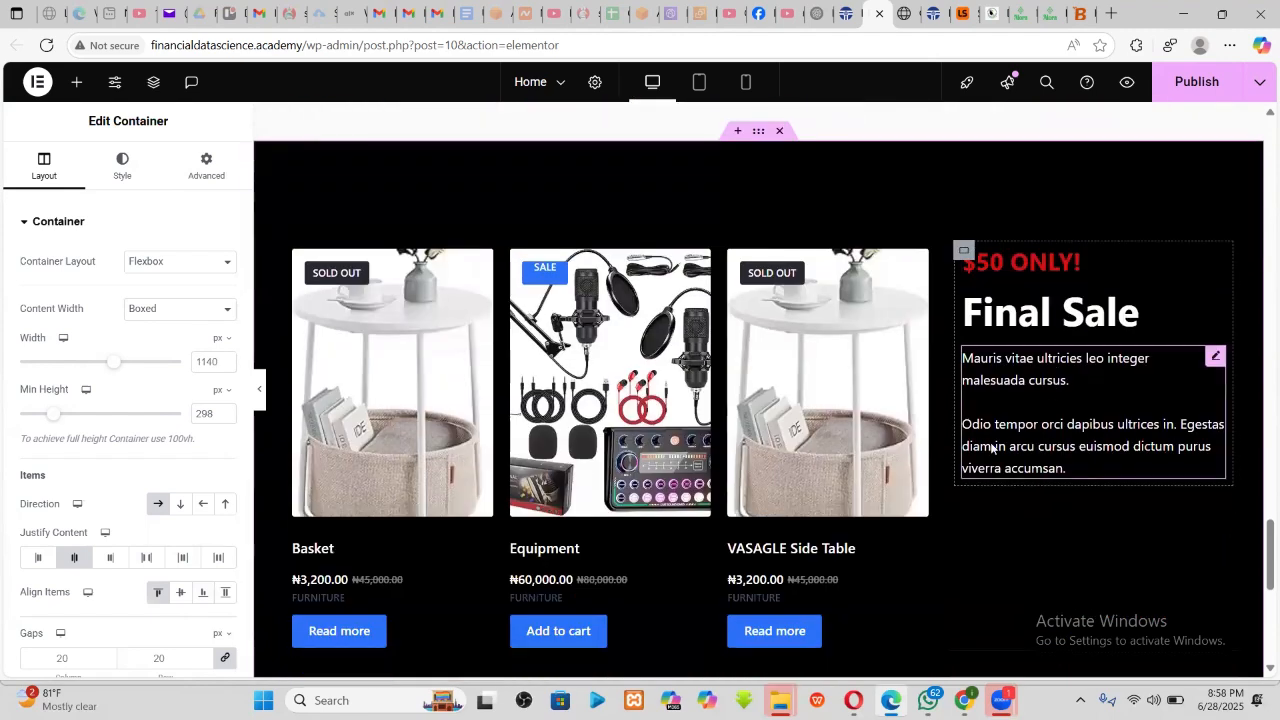
- Check the Garderobe demo's Final Sale section for its button, return to Elementor, and copy the VIEW ALL button beside "New Arrivals"
{"action": "left_click", "coordinate": [905, 13]}
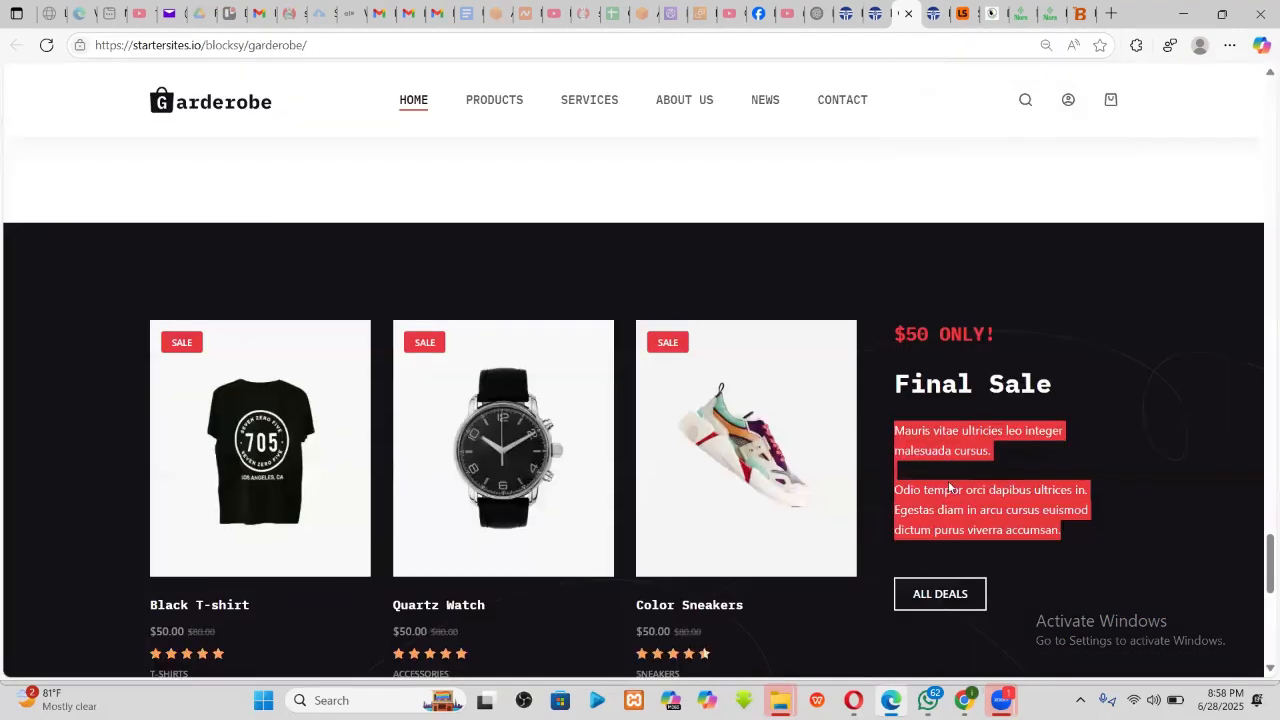
{"action": "scroll", "coordinate": [990, 500], "scroll_direction": "down", "scroll_amount": 2}
{"action": "left_click", "coordinate": [877, 13]}
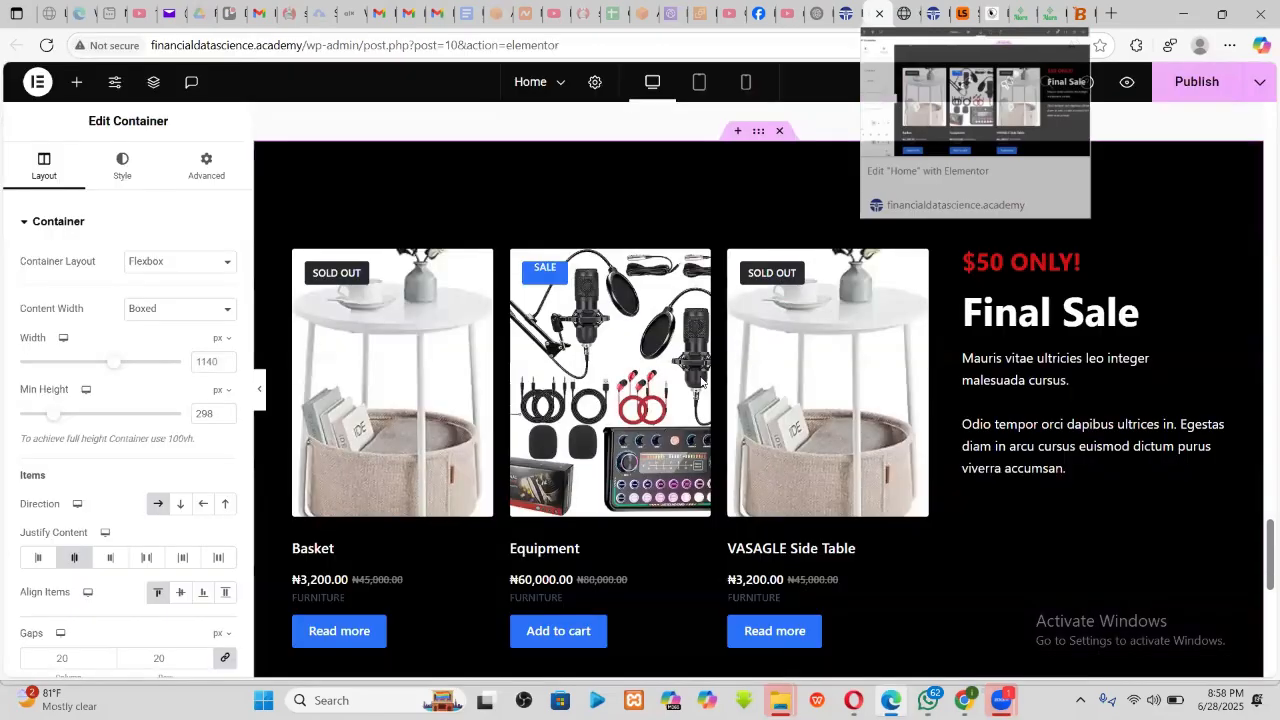
{"action": "scroll", "coordinate": [688, 375], "scroll_direction": "down", "scroll_amount": 8}
{"action": "scroll", "coordinate": [688, 375], "scroll_direction": "up", "scroll_amount": 3}
{"action": "scroll", "coordinate": [688, 375], "scroll_direction": "up", "scroll_amount": 10}
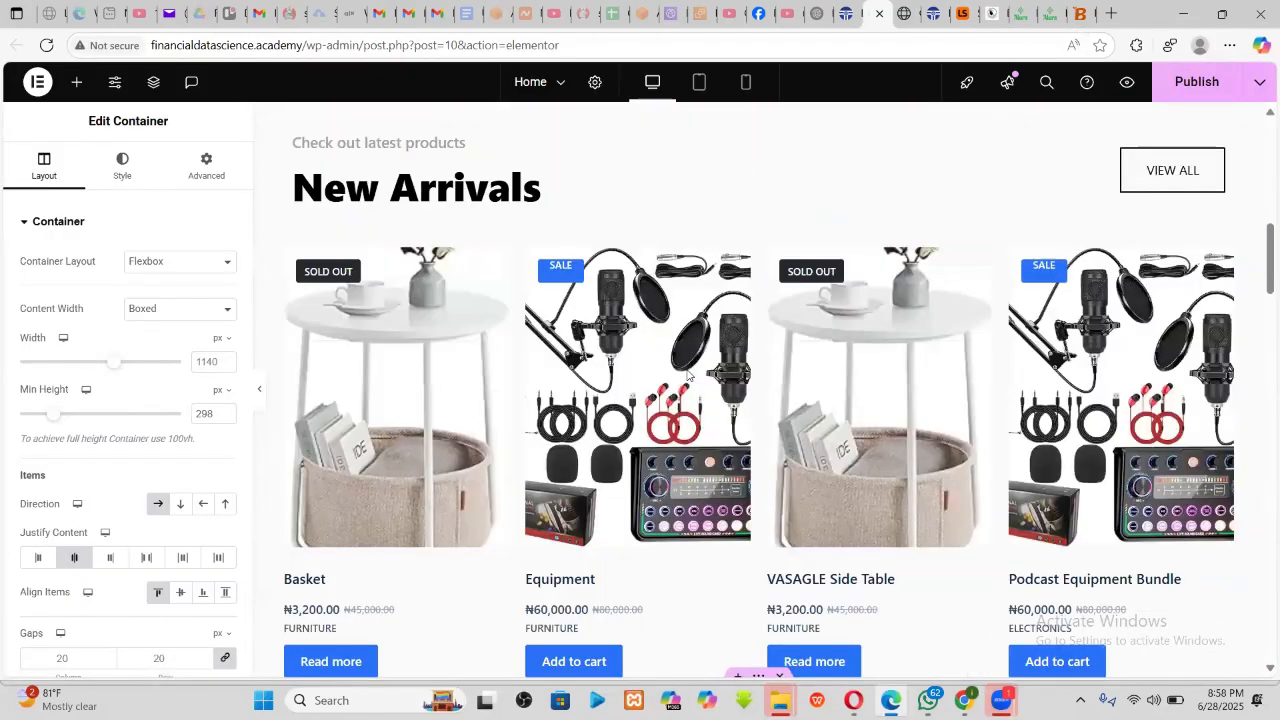
{"action": "scroll", "coordinate": [900, 450], "scroll_direction": "down", "scroll_amount": 2}
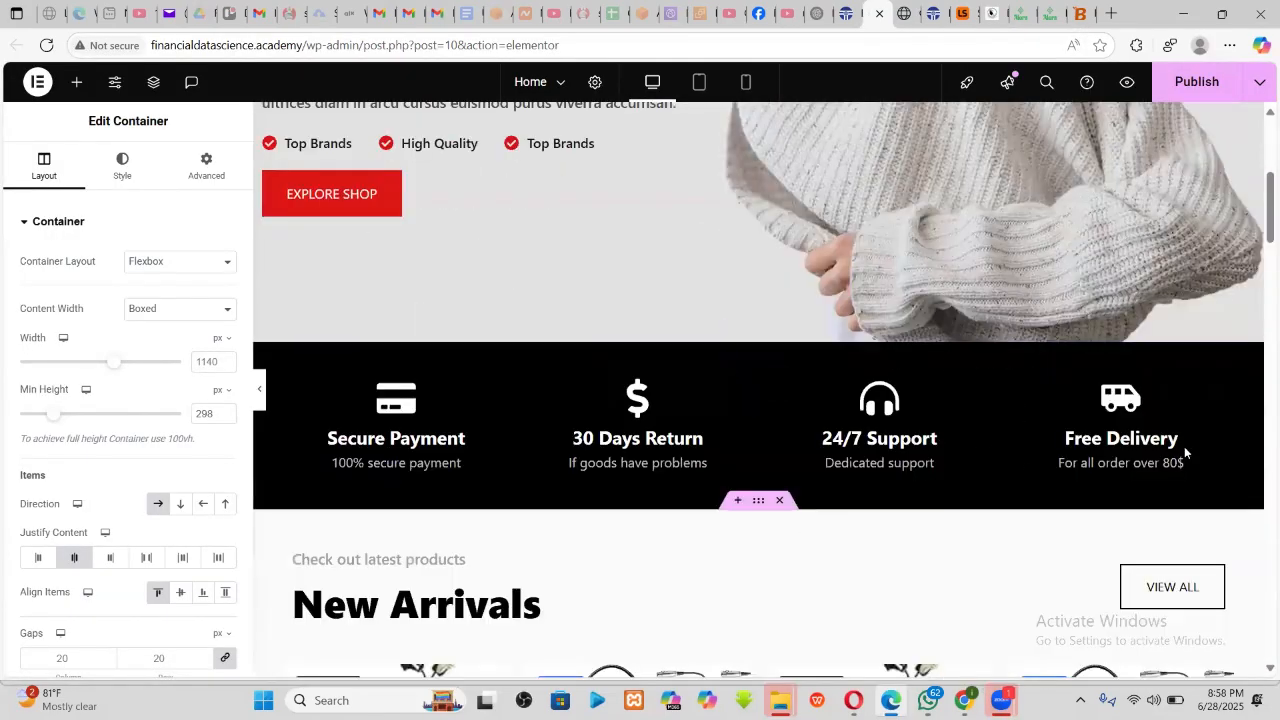
{"action": "scroll", "coordinate": [1186, 450], "scroll_direction": "down", "scroll_amount": 2}
{"action": "right_click", "coordinate": [1214, 410]}
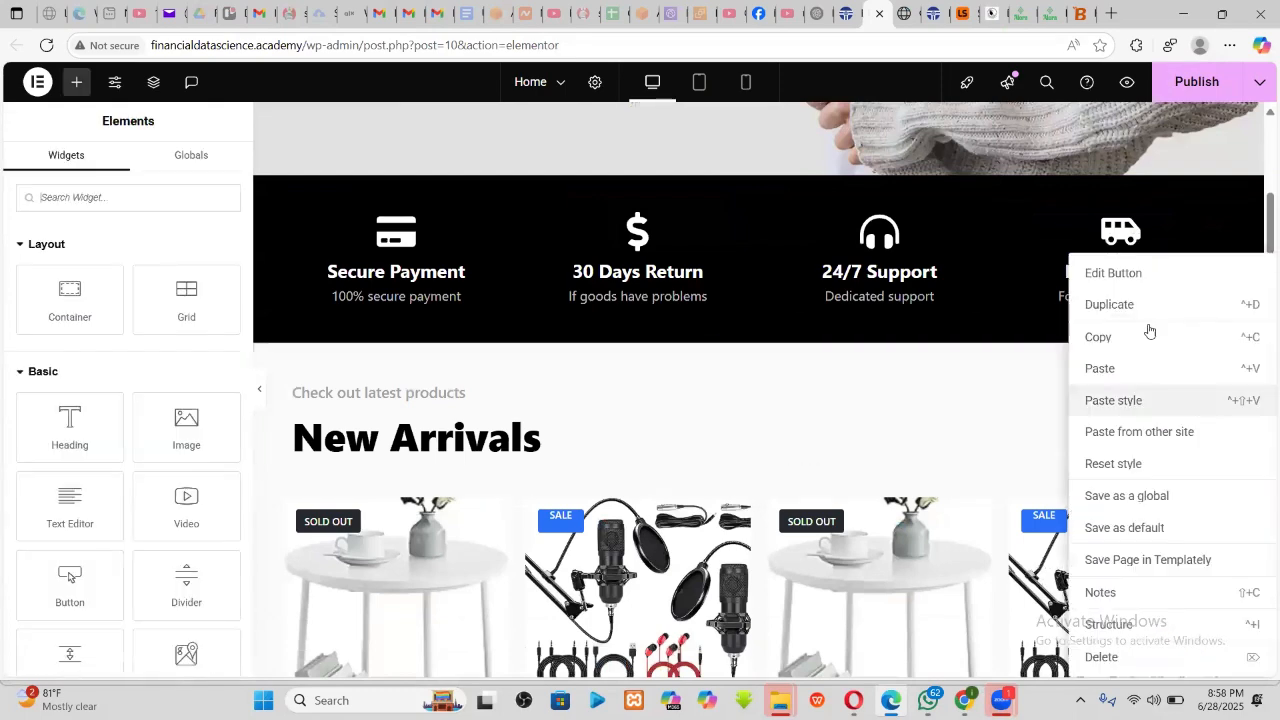
{"action": "left_click", "coordinate": [1110, 347]}
- Paste the copied VIEW ALL button below the description paragraphs in the Final Sale section
{"action": "scroll", "coordinate": [1110, 480], "scroll_direction": "down", "scroll_amount": 20}
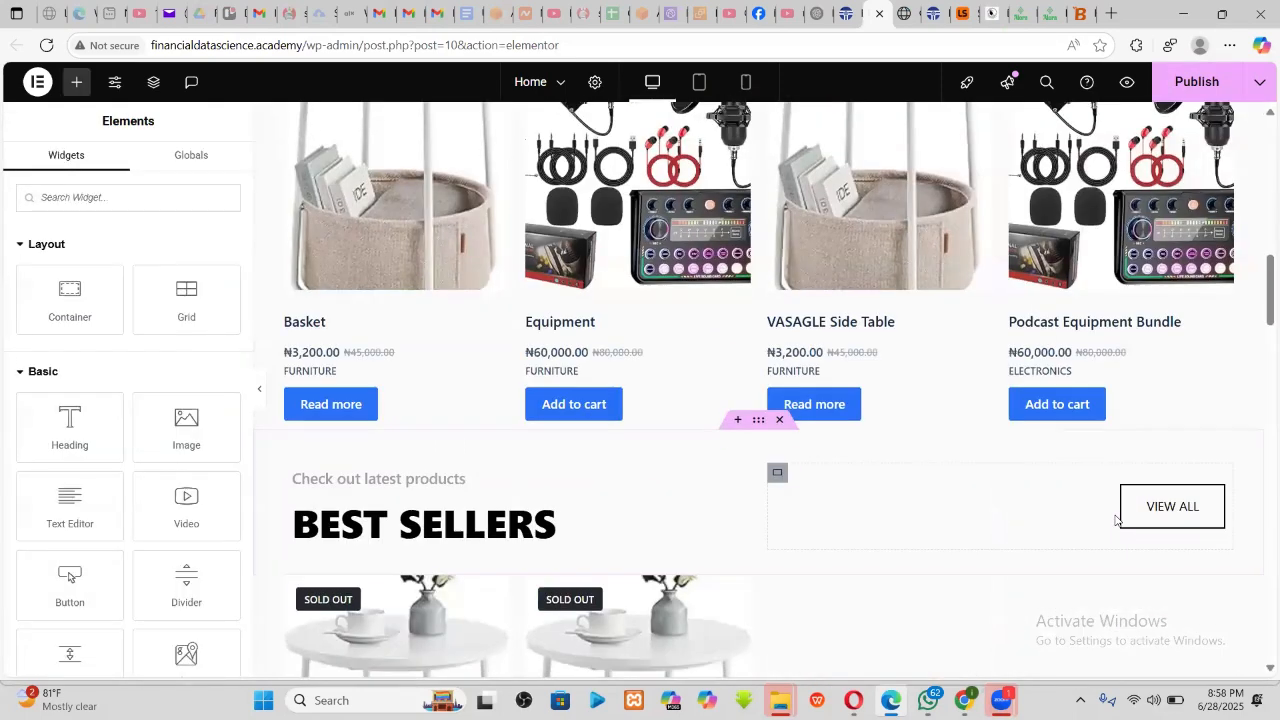
{"action": "scroll", "coordinate": [1097, 470], "scroll_direction": "down", "scroll_amount": 8}
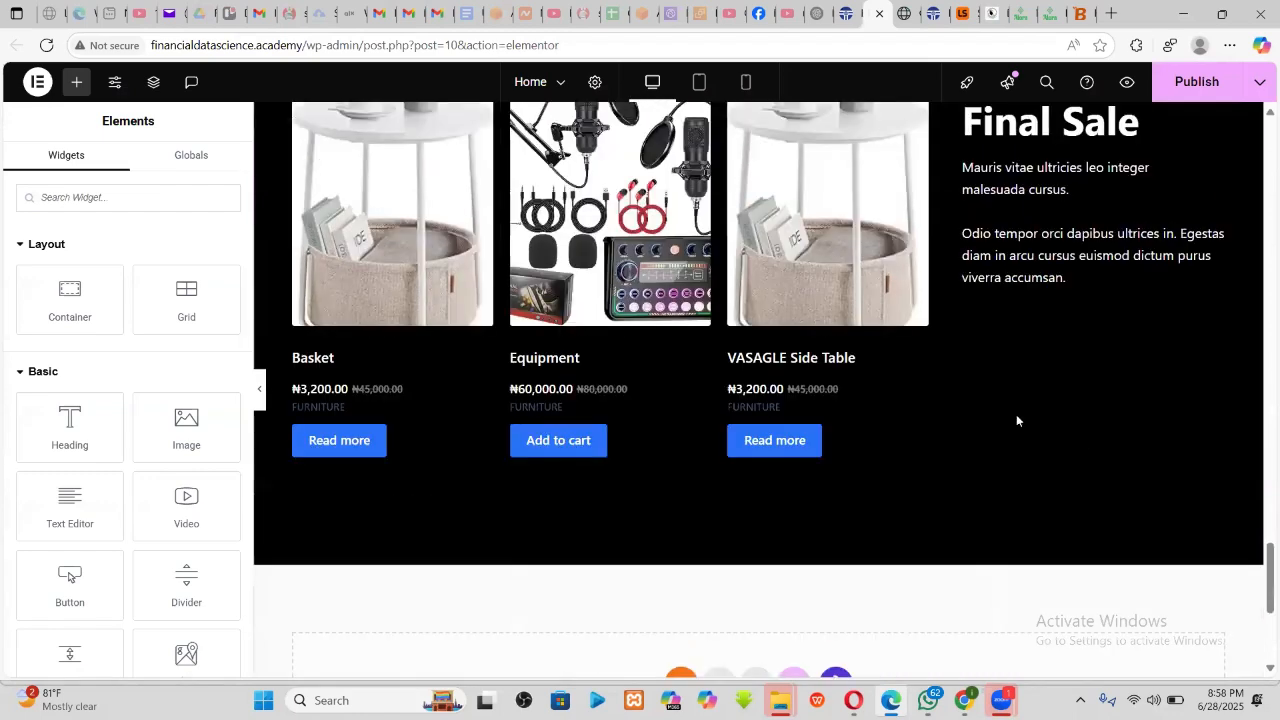
{"action": "scroll", "coordinate": [1014, 400], "scroll_direction": "up", "scroll_amount": 1}
{"action": "right_click", "coordinate": [1012, 389]}
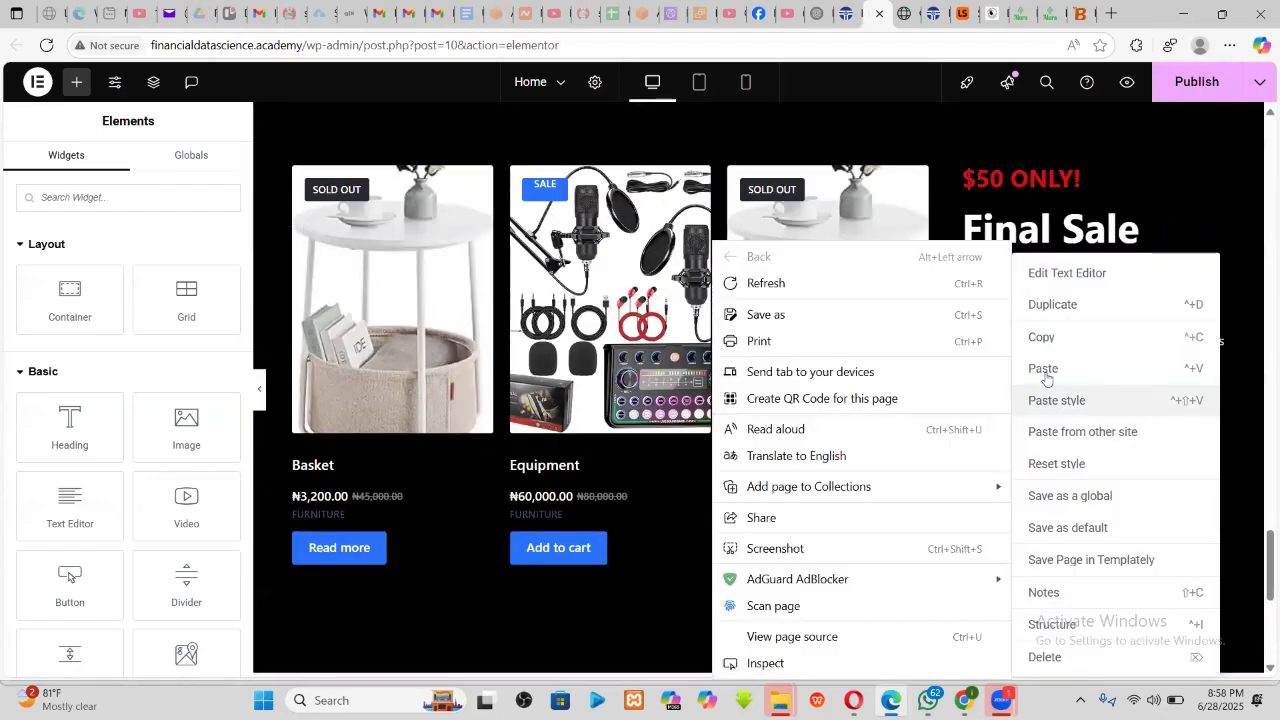
{"action": "left_click", "coordinate": [1046, 370]}
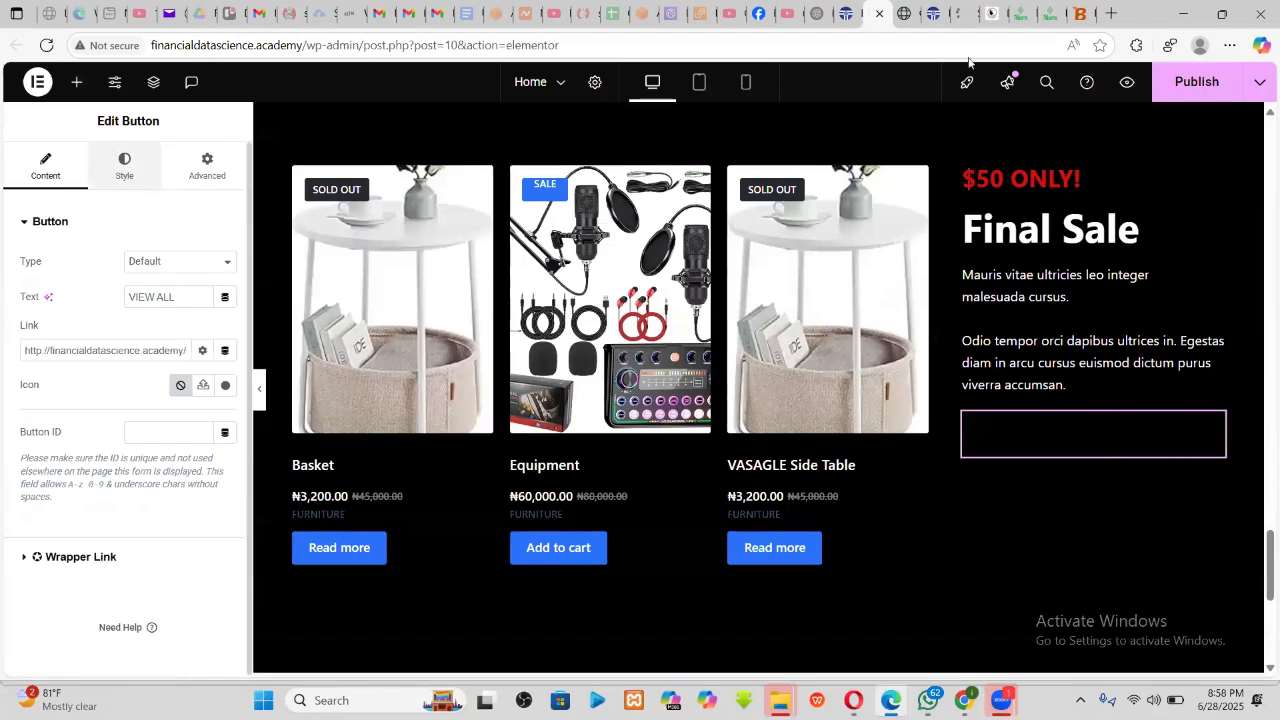
- Compare with the demo's ALL DEALS button, then set the pasted VIEW ALL button's border color to white, #FFFFFF
{"action": "left_click", "coordinate": [929, 9]}
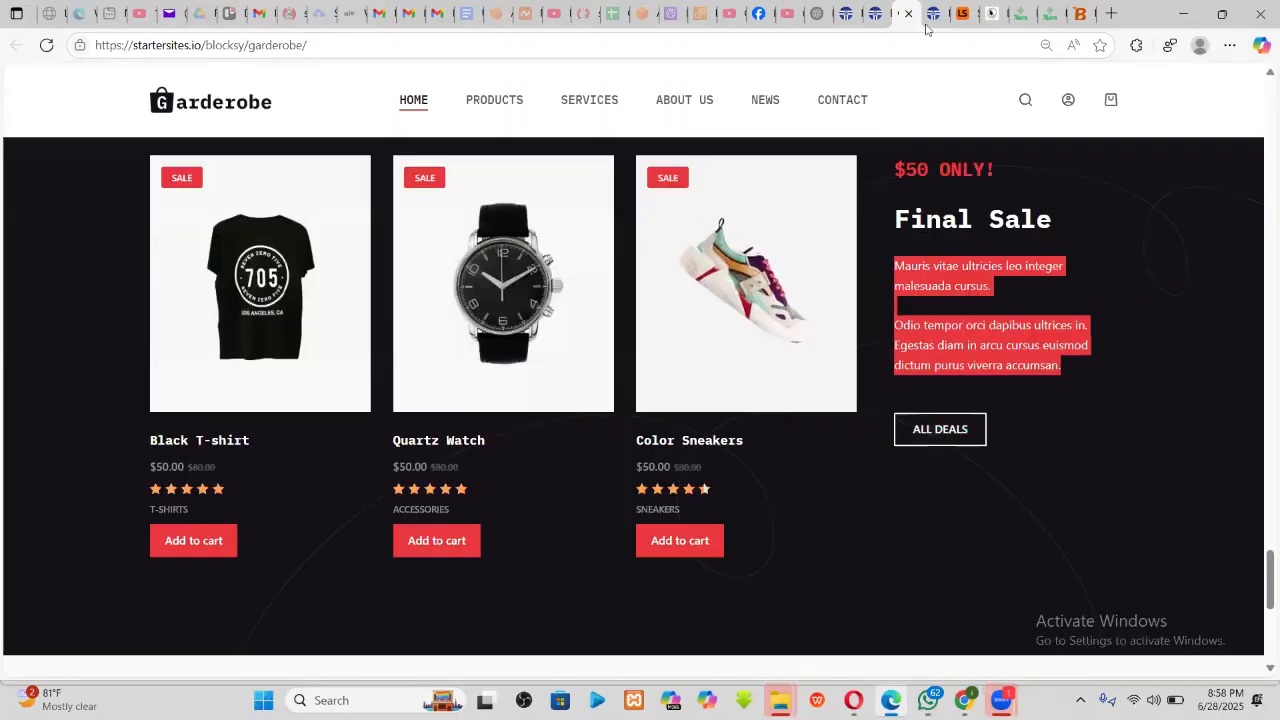
{"action": "left_click", "coordinate": [876, 12]}
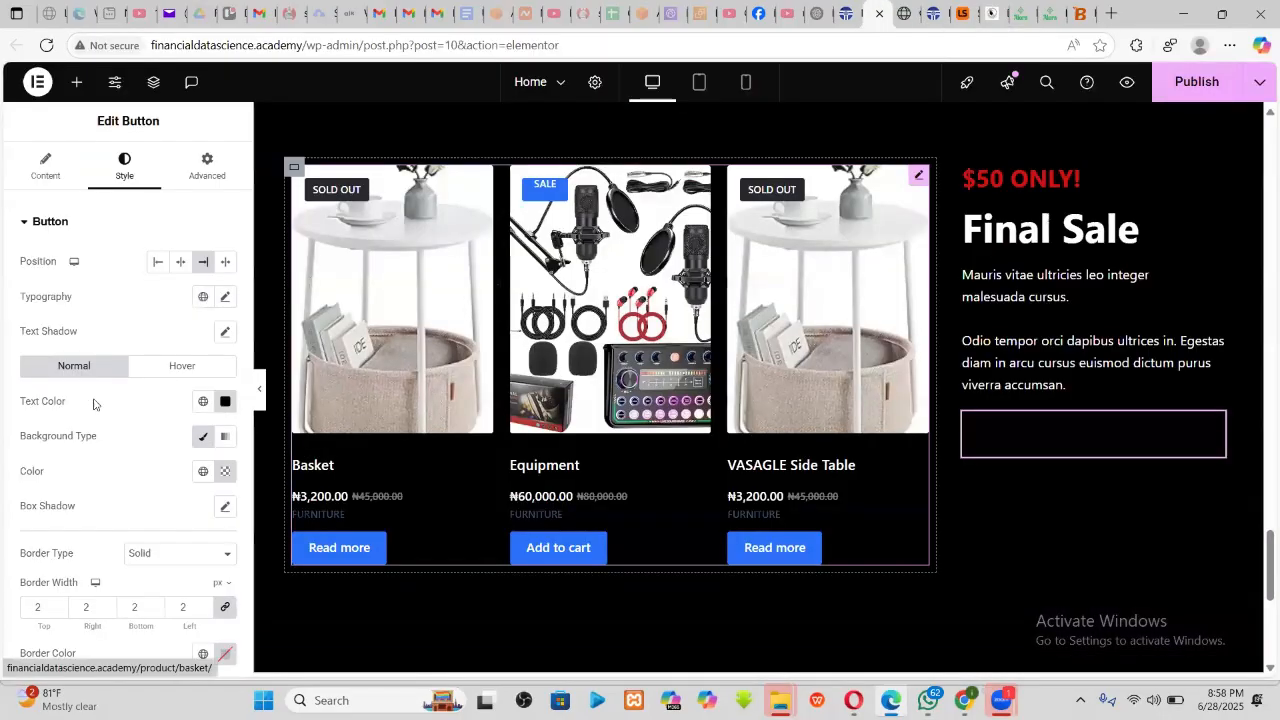
{"action": "scroll", "coordinate": [115, 517], "scroll_direction": "down", "scroll_amount": 1}
{"action": "scroll", "coordinate": [108, 506], "scroll_direction": "down", "scroll_amount": 1}
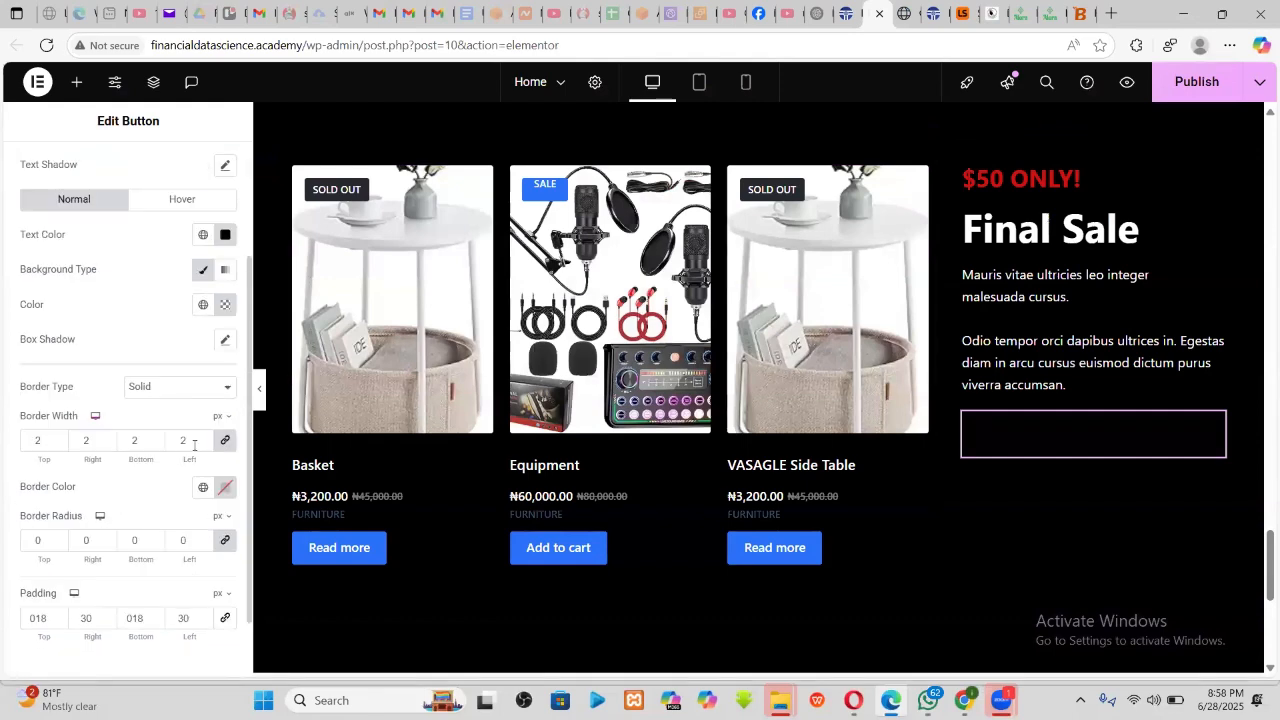
{"action": "left_click", "coordinate": [230, 488]}
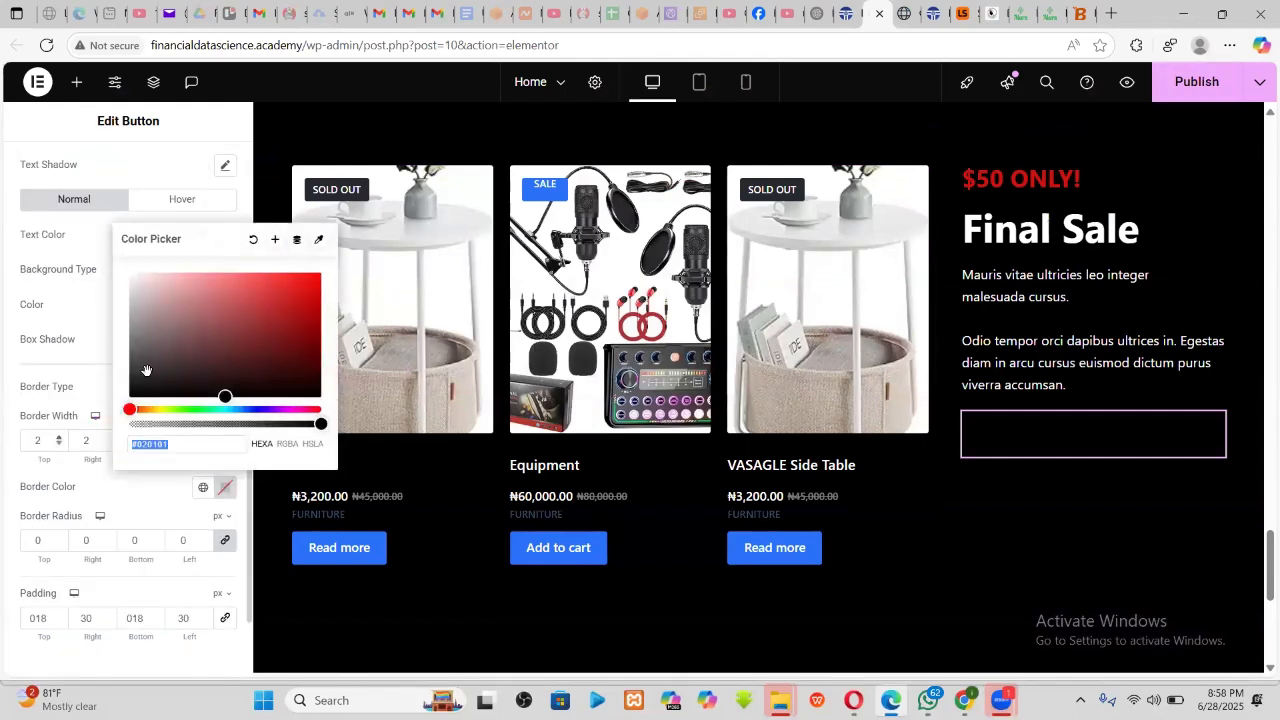
{"action": "left_click", "coordinate": [141, 284]}
{"action": "left_click_drag", "start_coordinate": [141, 284], "coordinate": [107, 219]}
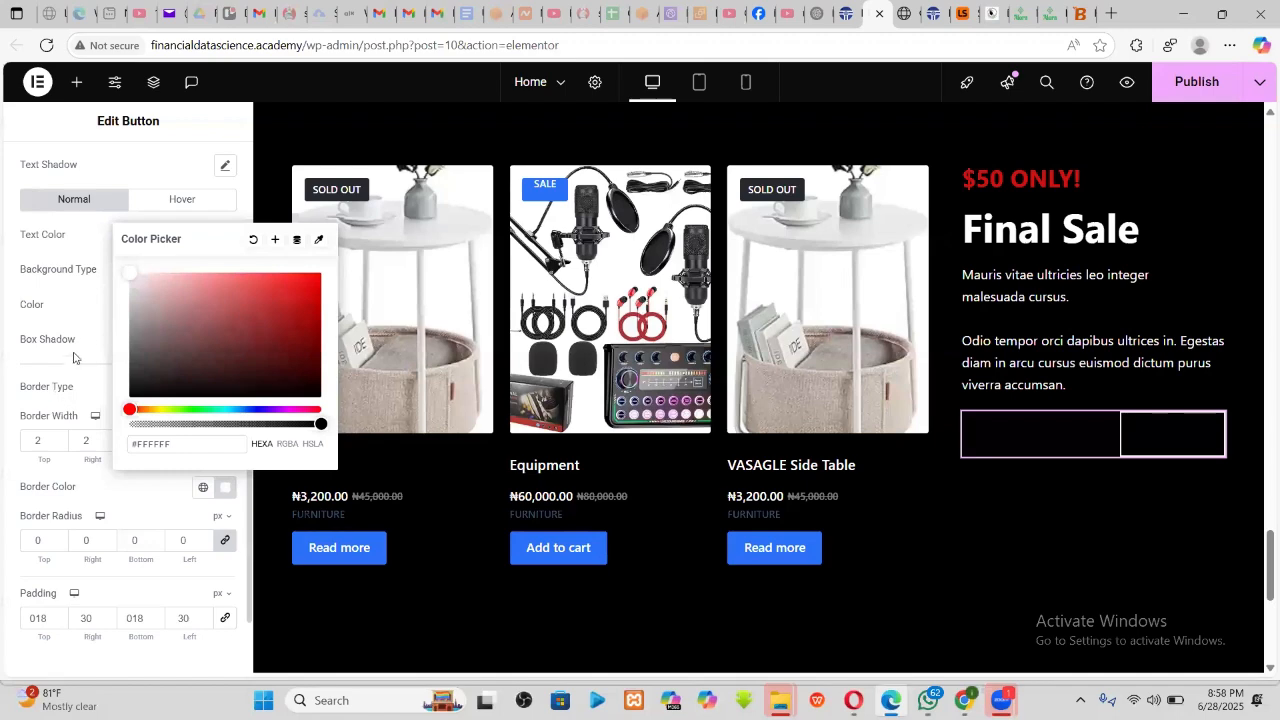
{"action": "left_click", "coordinate": [87, 319]}
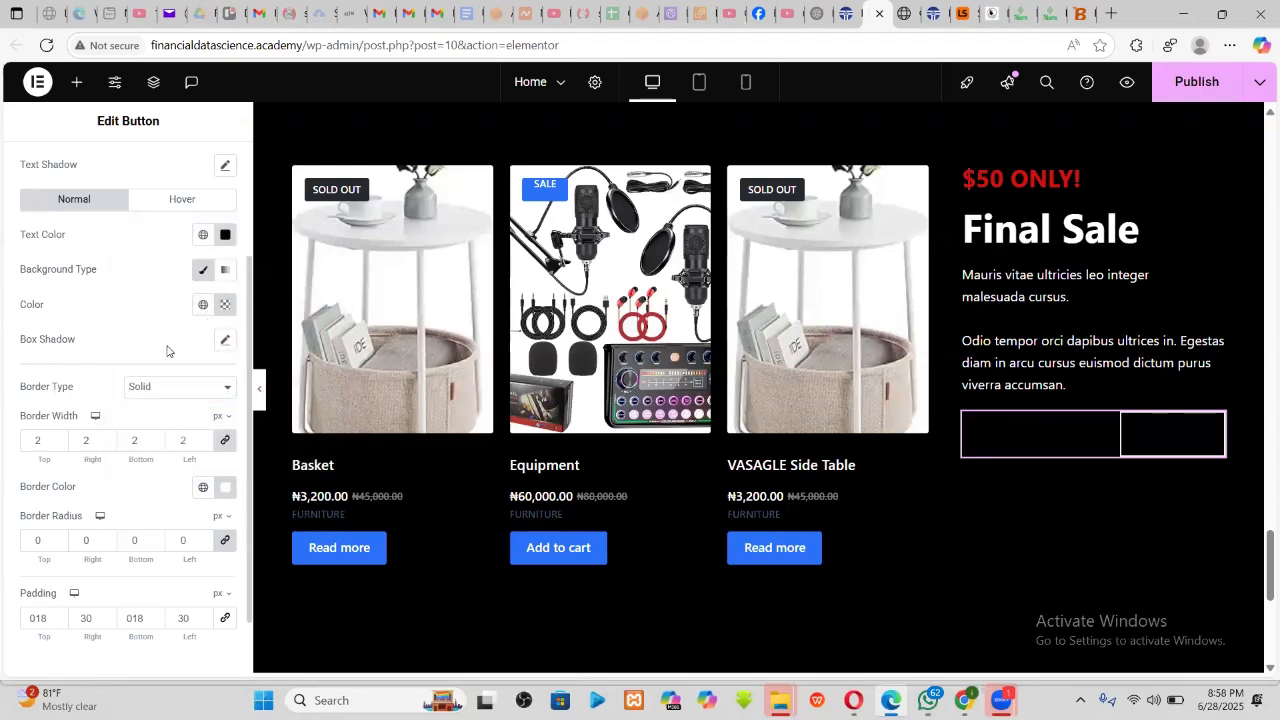
- Set the pasted VIEW ALL button's text color to white and align the button to the left of its column
{"action": "scroll", "coordinate": [170, 345], "scroll_direction": "up", "scroll_amount": 1}
{"action": "left_click", "coordinate": [223, 318]}
{"action": "left_click_drag", "start_coordinate": [146, 403], "coordinate": [97, 354]}
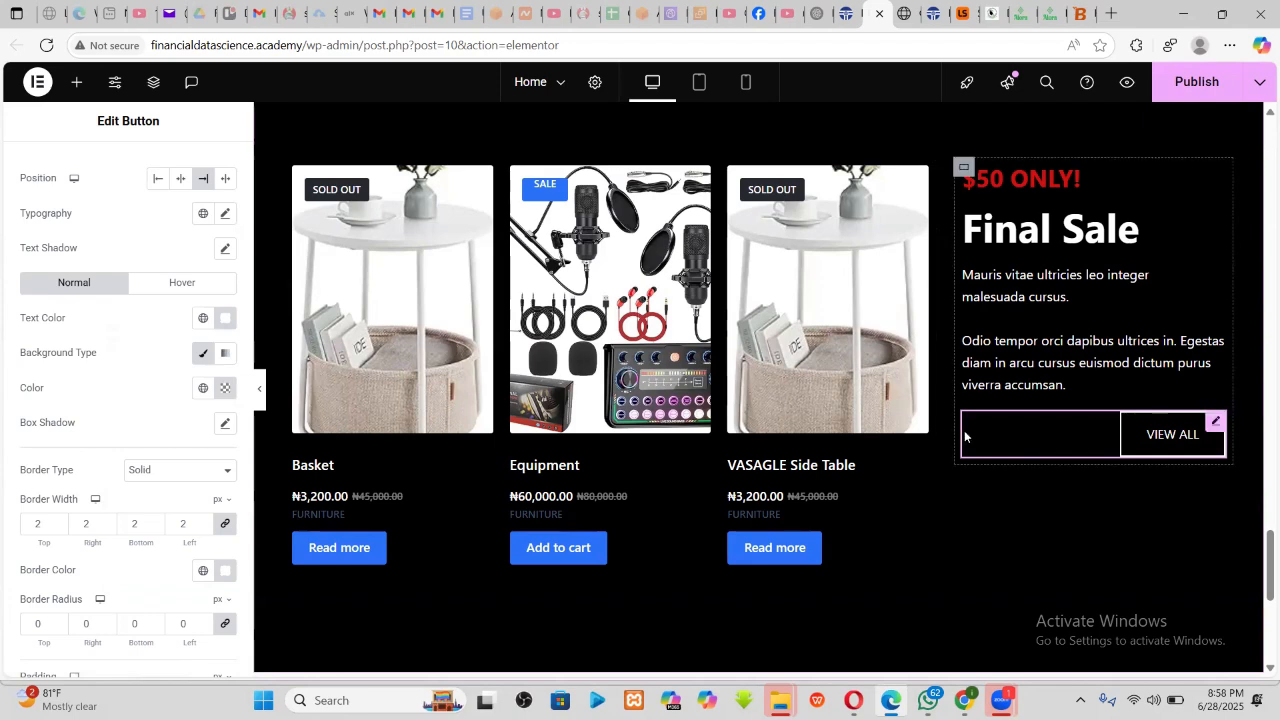
{"action": "left_click", "coordinate": [156, 183]}
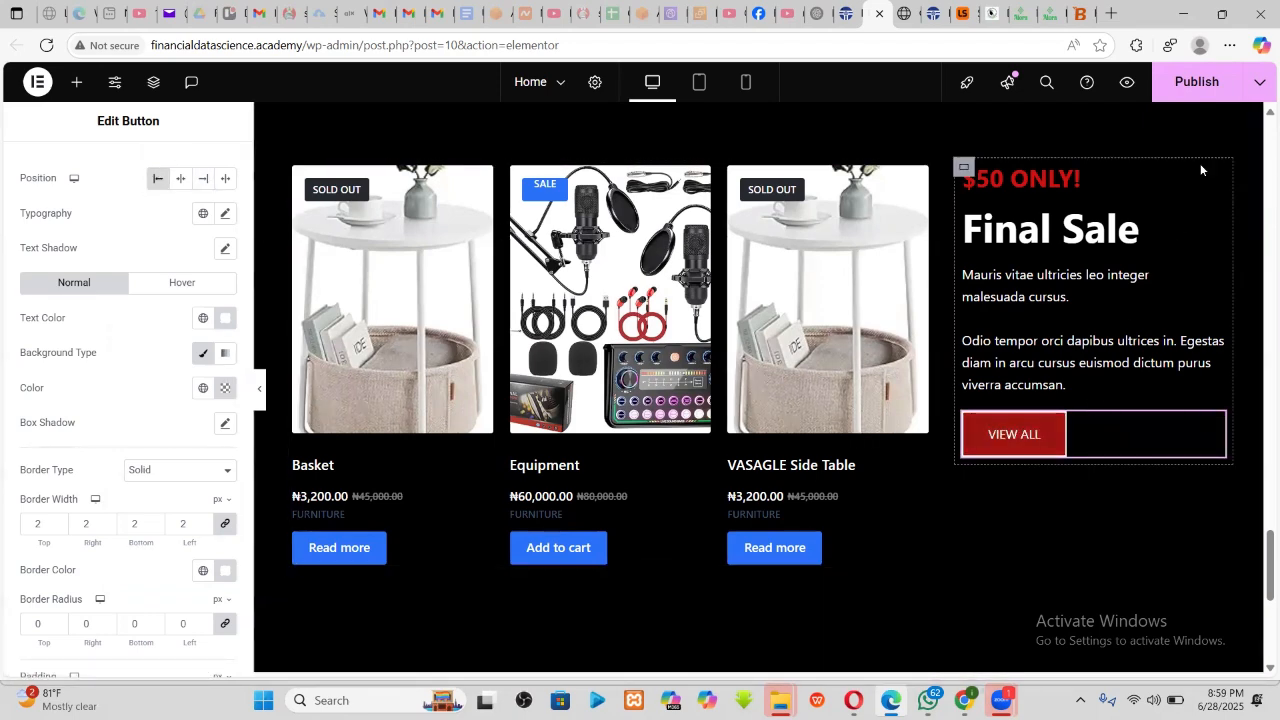
- Publish the home page and review the Final Sale section from top to bottom
{"action": "left_click", "coordinate": [1198, 86]}
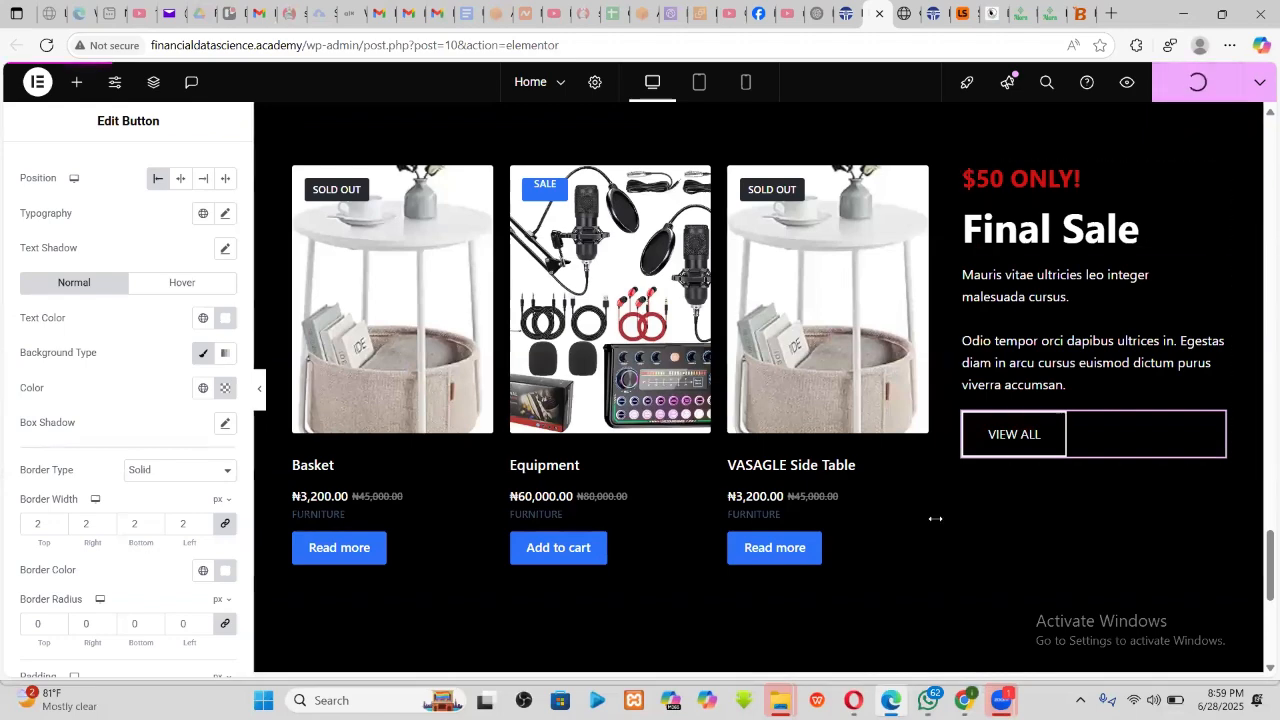
{"action": "scroll", "coordinate": [903, 521], "scroll_direction": "down", "scroll_amount": 3}
{"action": "scroll", "coordinate": [640, 473], "scroll_direction": "up", "scroll_amount": 3}
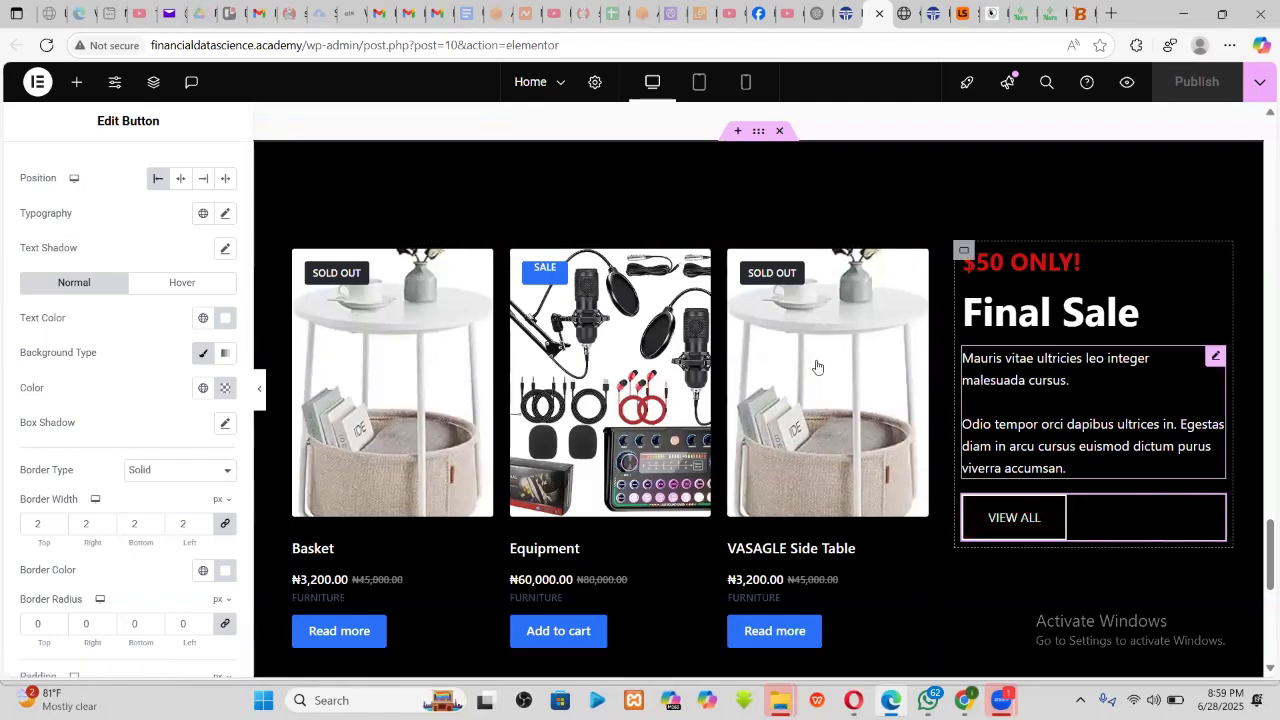
{"action": "scroll", "coordinate": [600, 435], "scroll_direction": "down", "scroll_amount": 1}
{"action": "scroll", "coordinate": [605, 432], "scroll_direction": "down", "scroll_amount": 4}
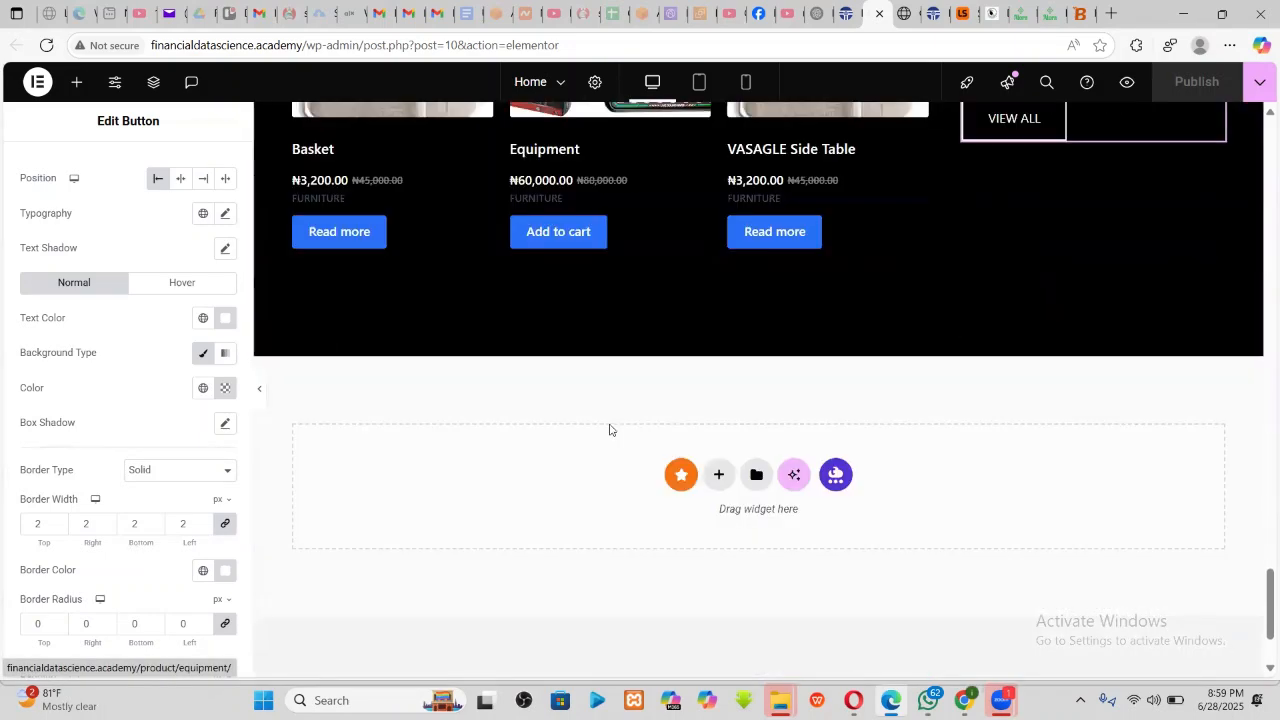
{"action": "scroll", "coordinate": [608, 429], "scroll_direction": "up", "scroll_amount": 3}
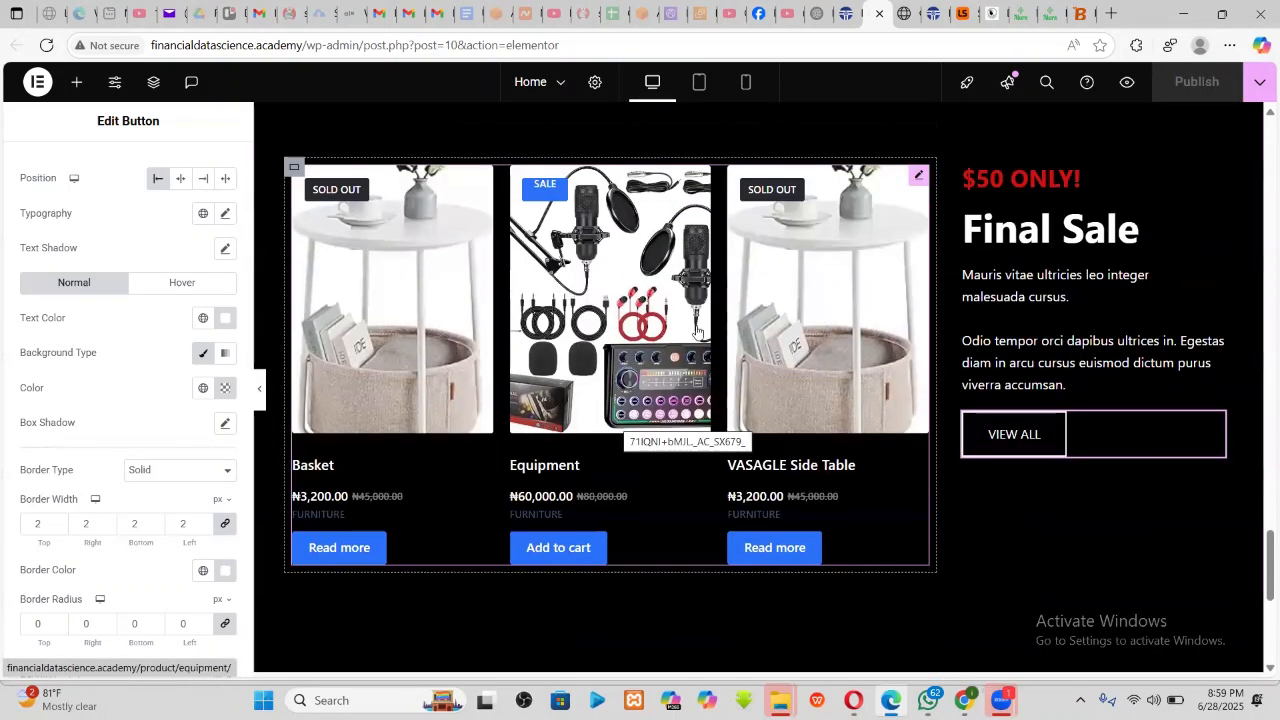
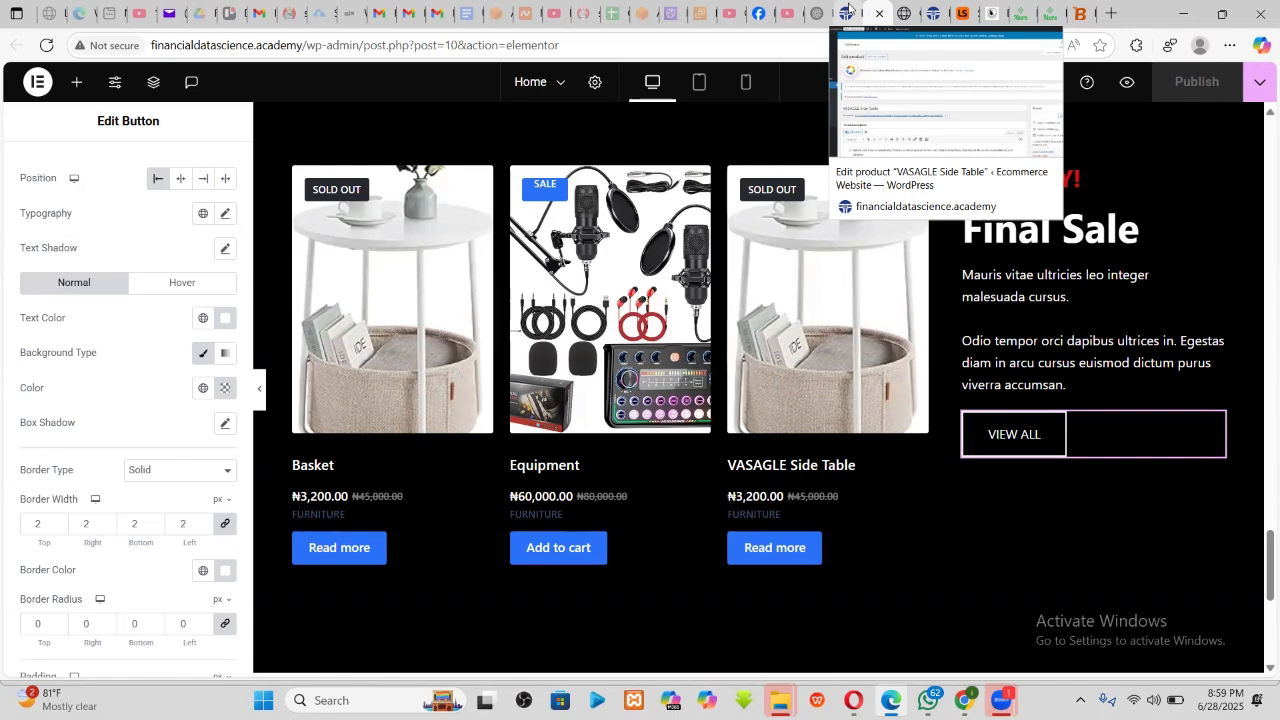
- Switch to the store's live home page and open its Shop page
{"action": "left_click", "coordinate": [847, 13]}
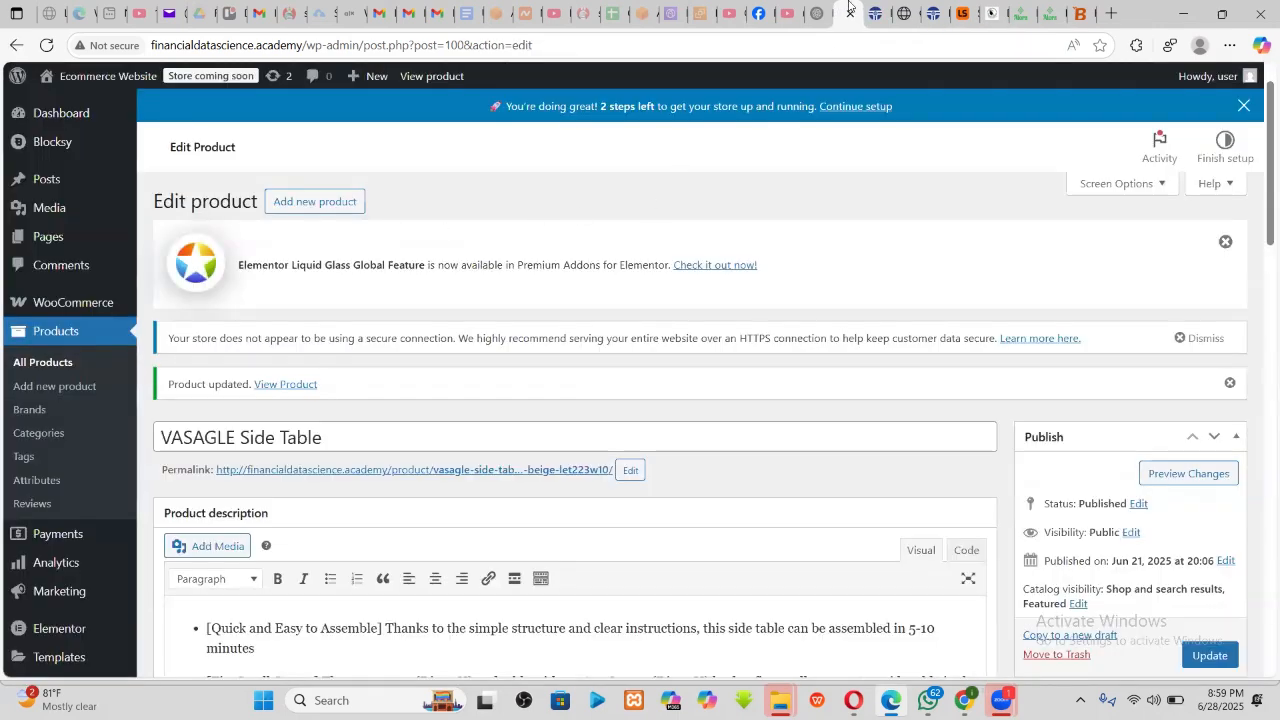
{"action": "left_click", "coordinate": [908, 13]}
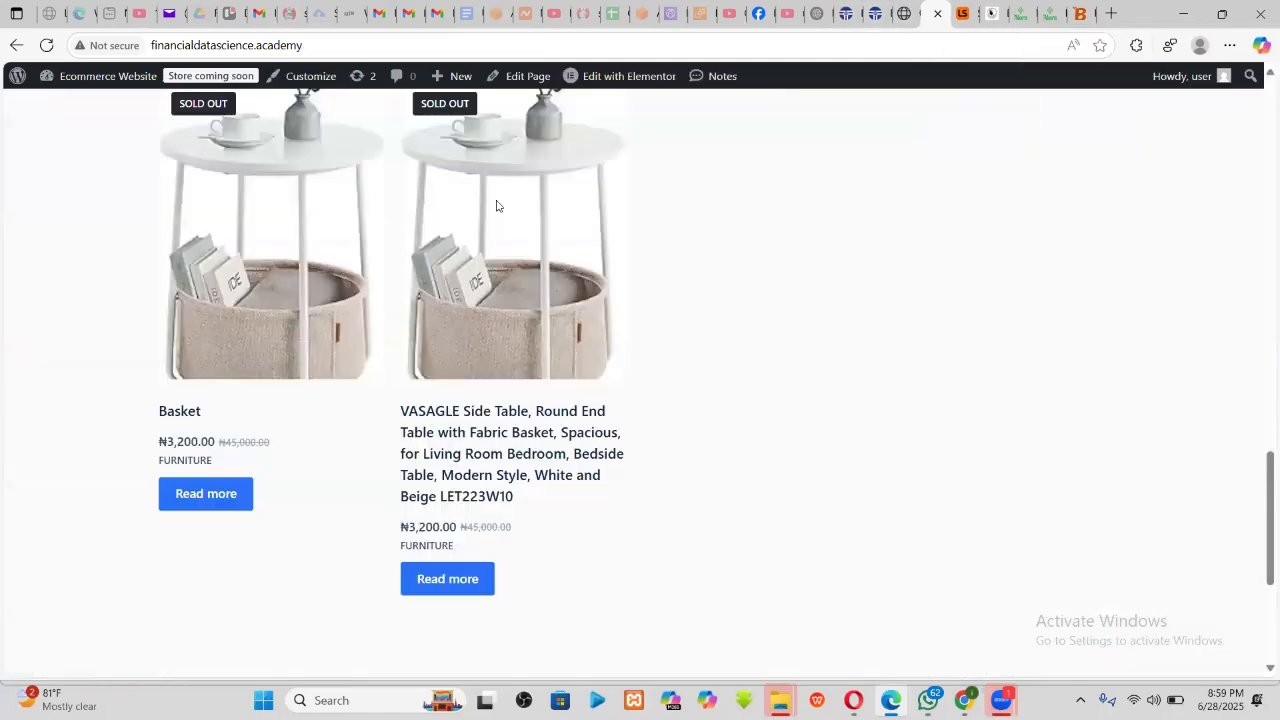
{"action": "scroll", "coordinate": [540, 205], "scroll_direction": "up", "scroll_amount": 15}
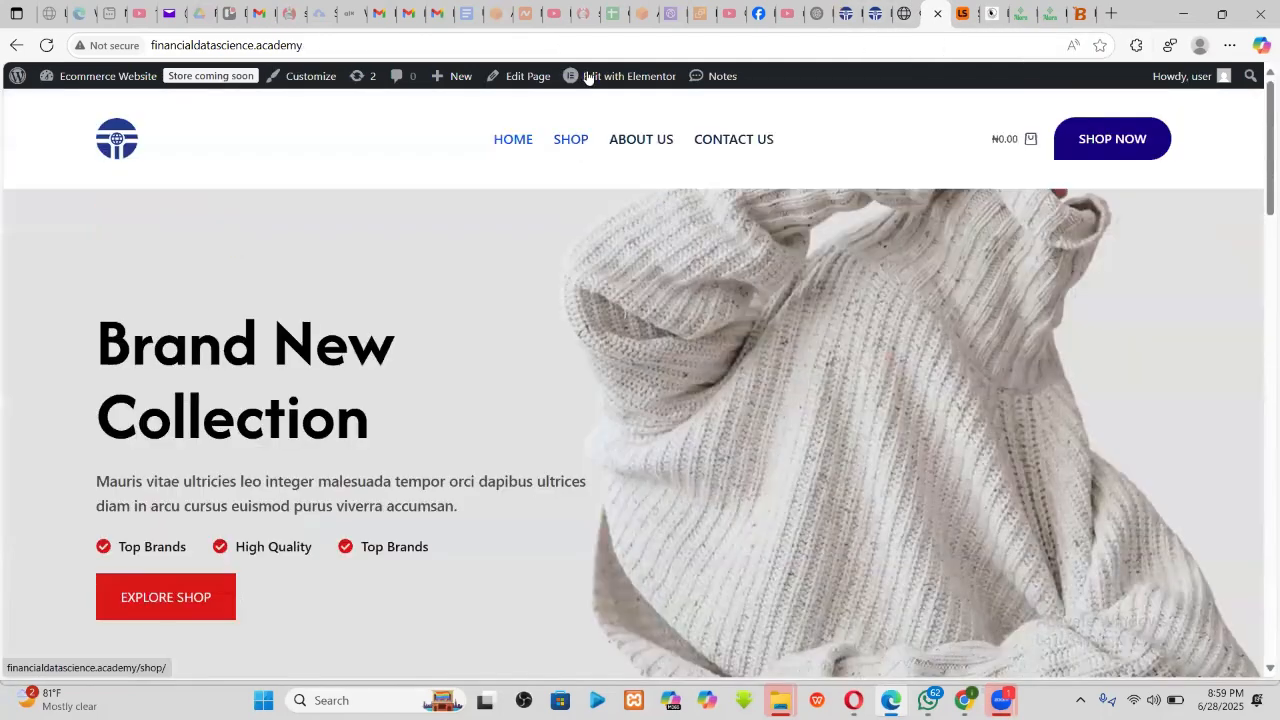
{"action": "left_click", "coordinate": [588, 142]}
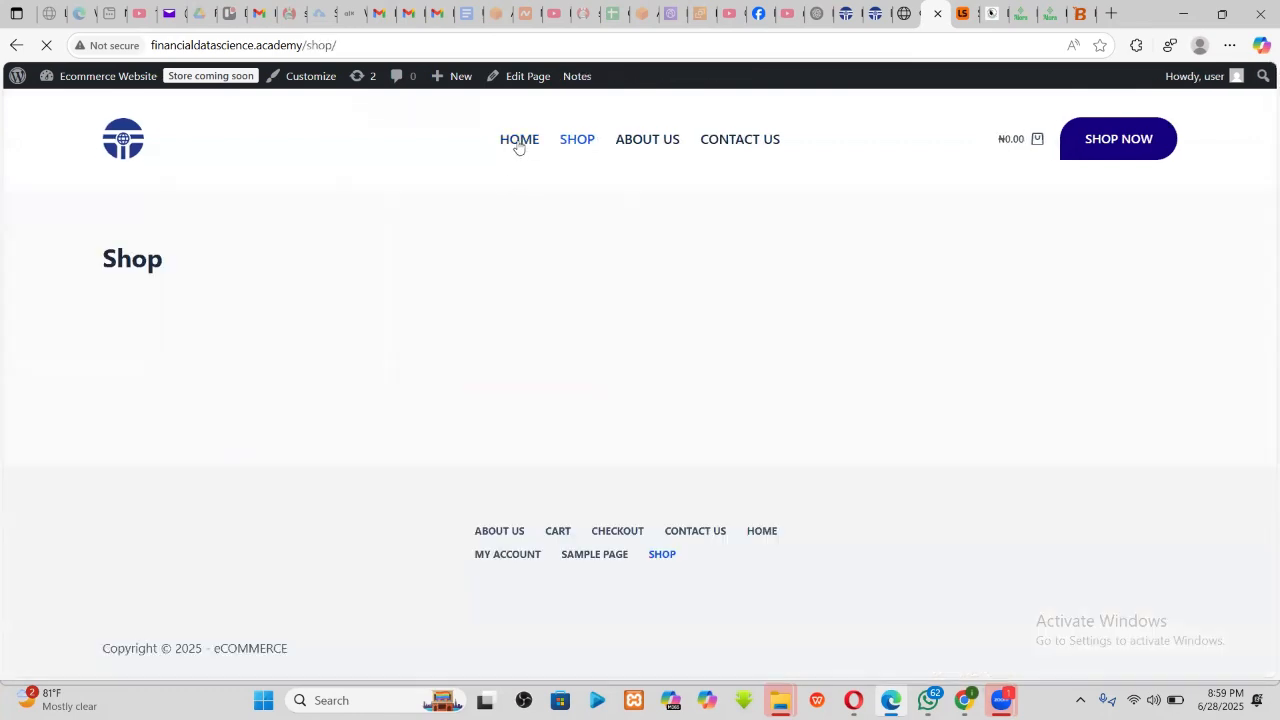
- Open the Shop page for editing in a new browser tab and switch to that tab
{"action": "right_click", "coordinate": [527, 77]}
{"action": "left_click", "coordinate": [600, 94]}
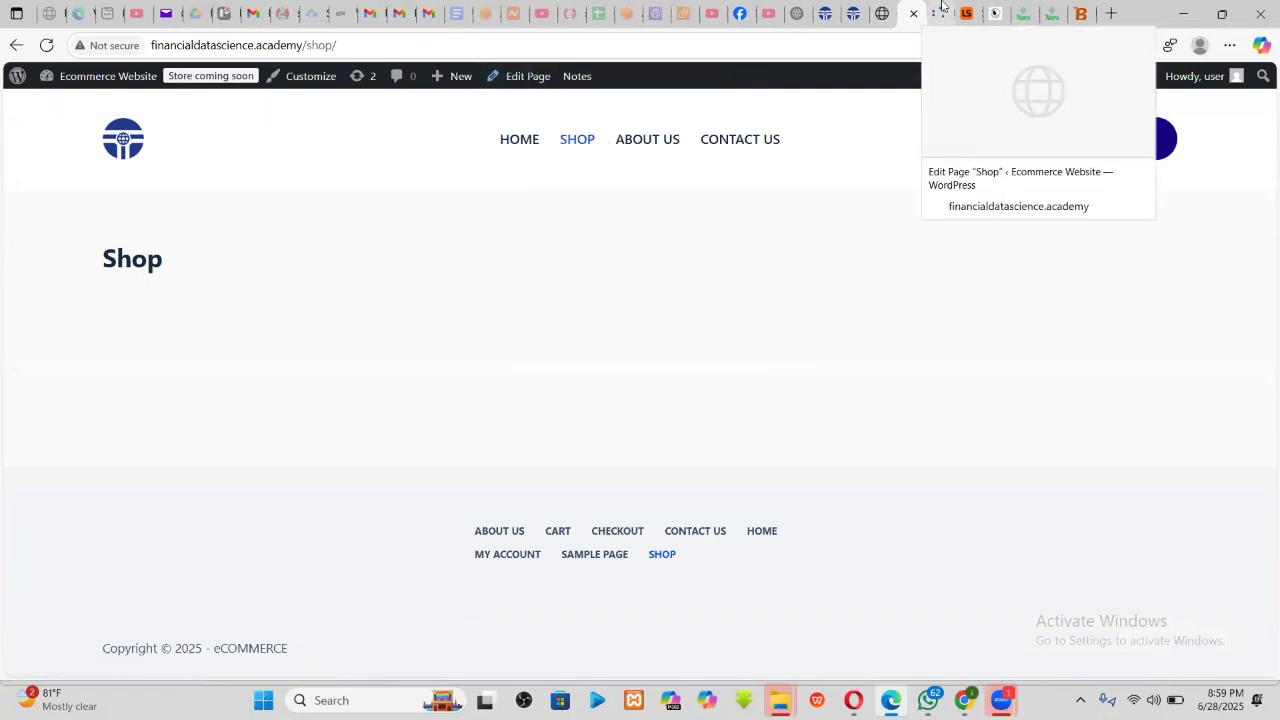
{"action": "left_click", "coordinate": [941, 10]}
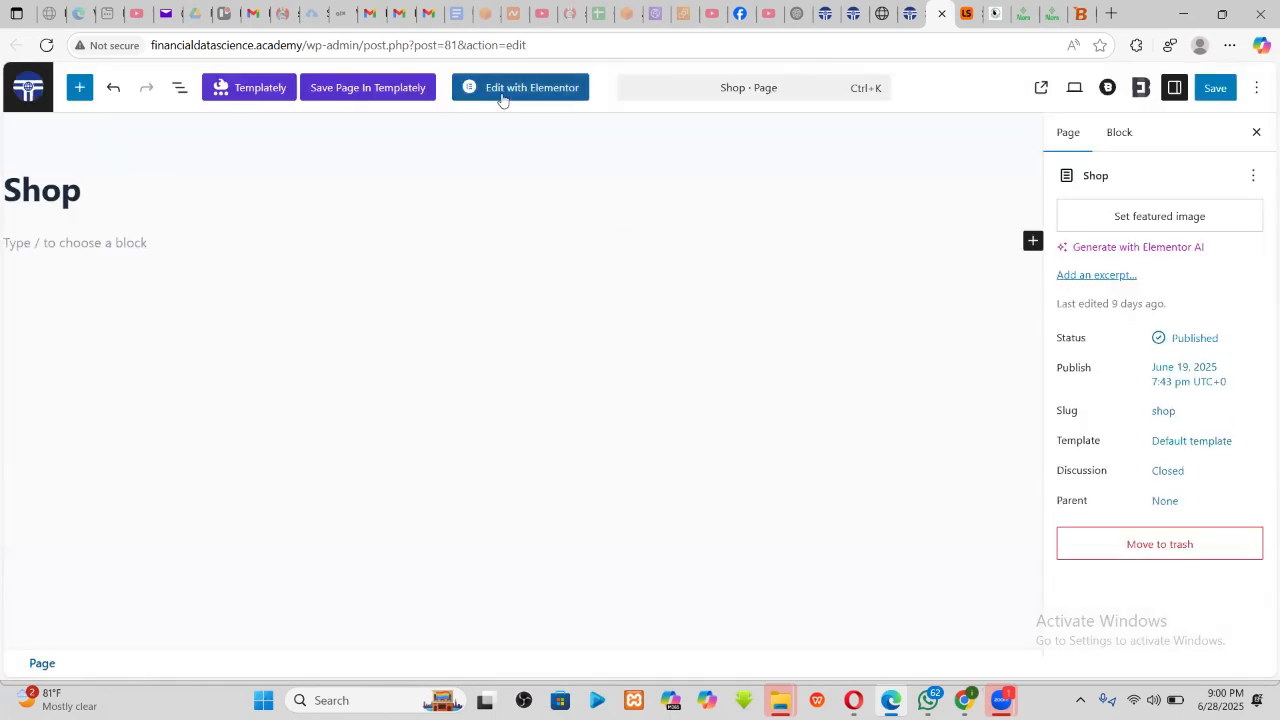
- Open the Shop page in the Elementor editor, discarding unsaved changes, and set its page layout to full width
{"action": "left_click", "coordinate": [502, 100]}
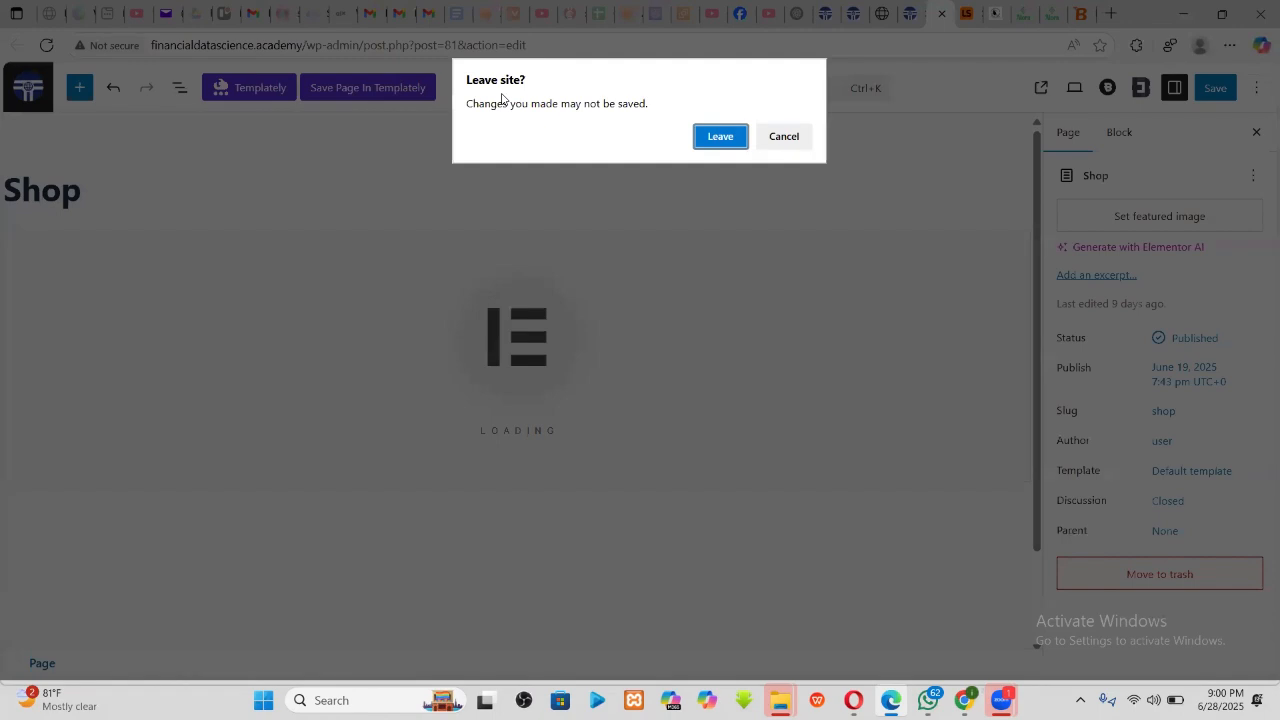
{"action": "left_click", "coordinate": [716, 138]}
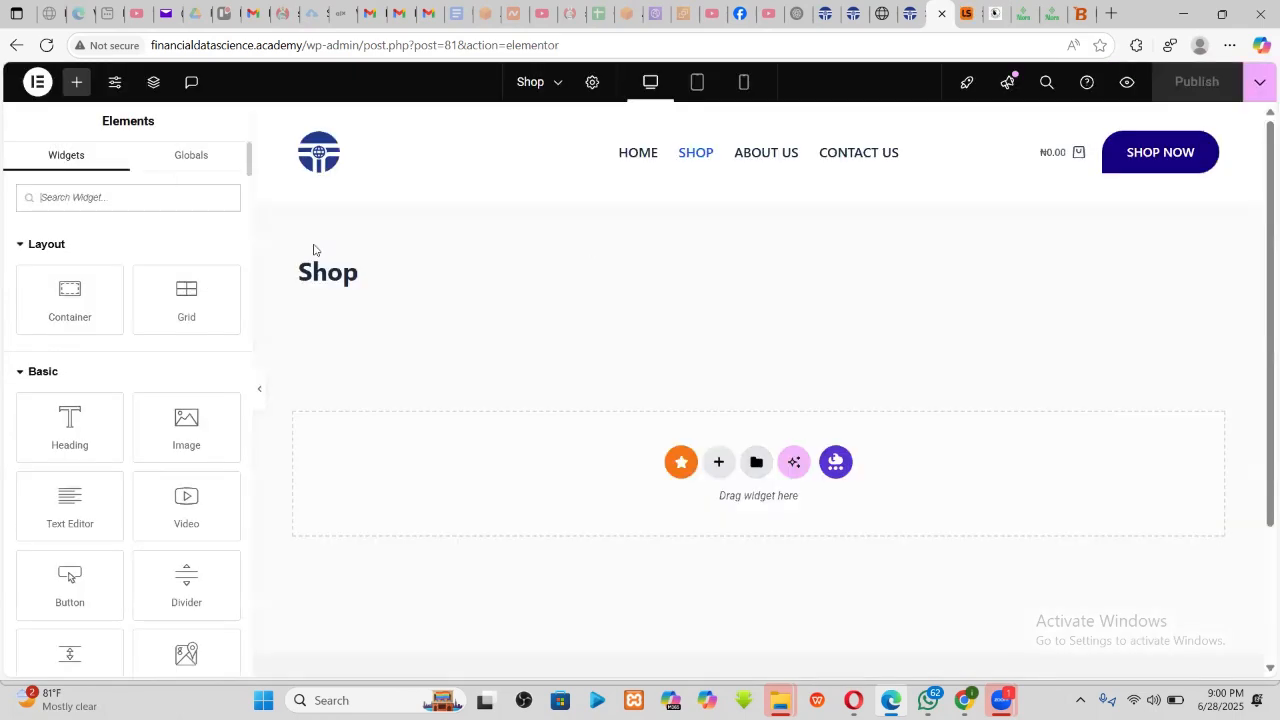
{"action": "left_click", "coordinate": [592, 82]}
{"action": "scroll", "coordinate": [140, 420], "scroll_direction": "down", "scroll_amount": 5}
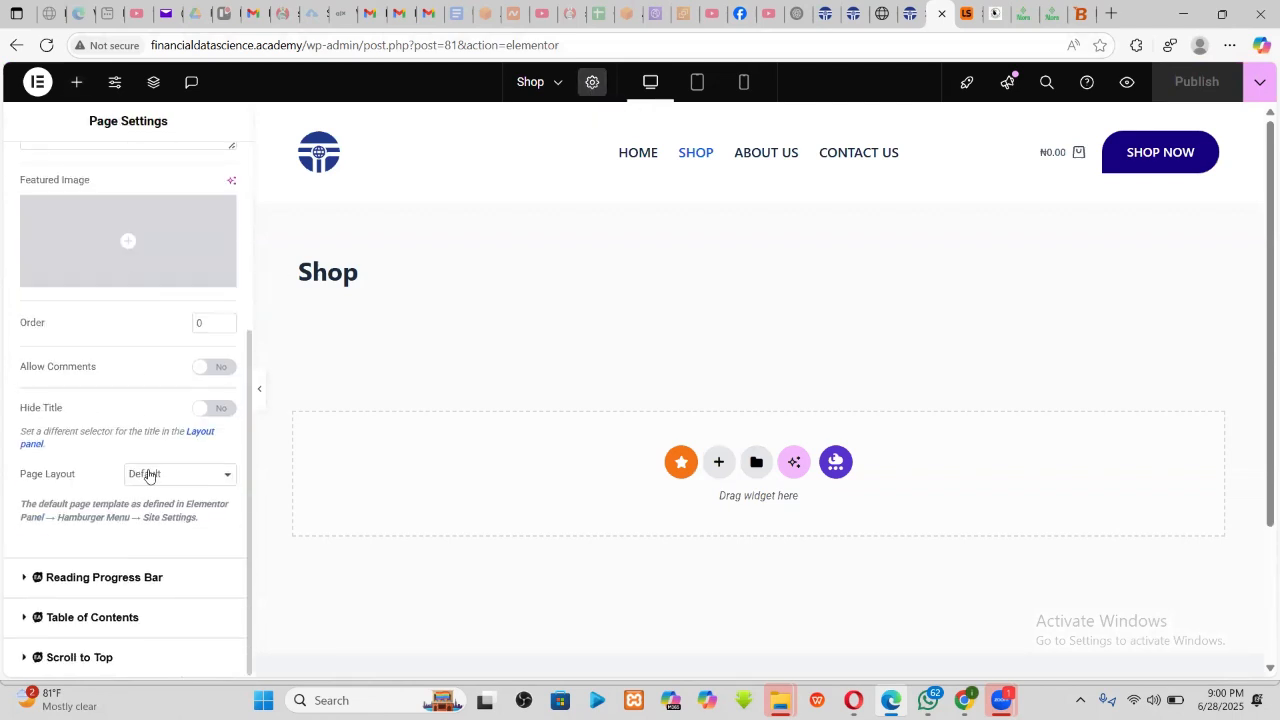
{"action": "left_click", "coordinate": [149, 475]}
{"action": "left_click", "coordinate": [177, 541]}
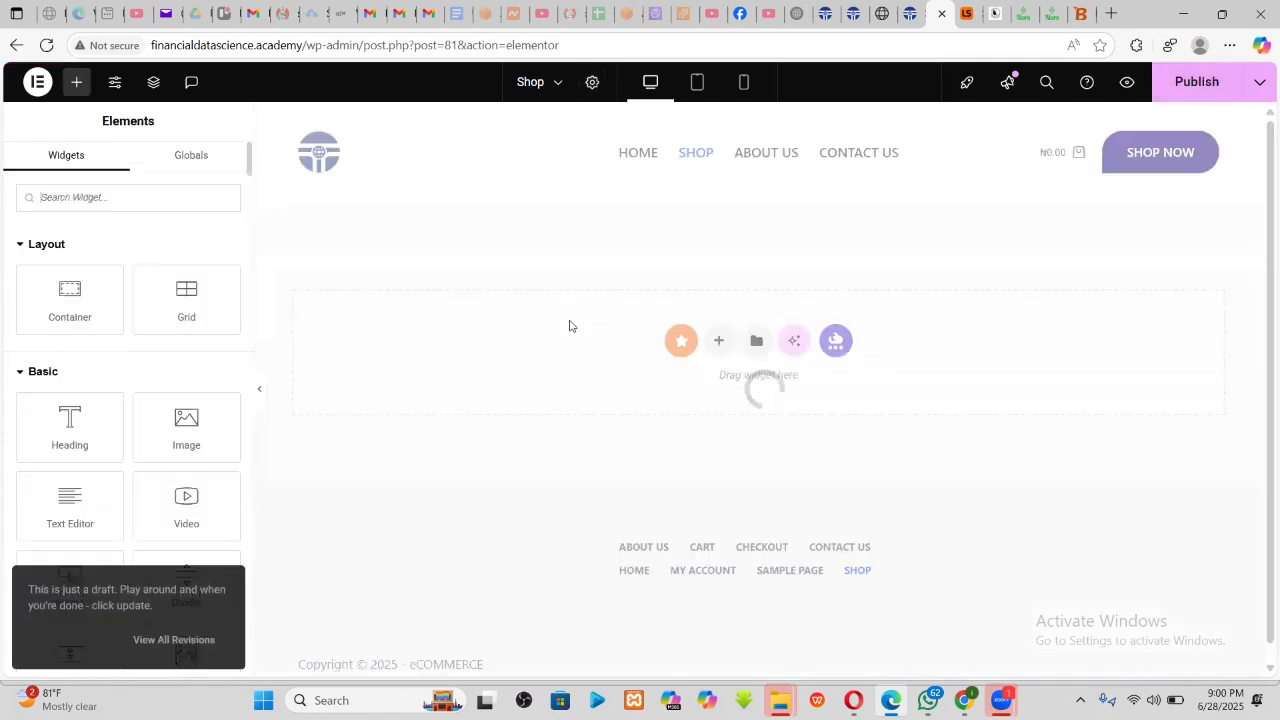
- Add a single-column flexbox container to the Shop page and place a heading reading "WELCOME TO OUR SHOP" in it
{"action": "left_click", "coordinate": [712, 343]}
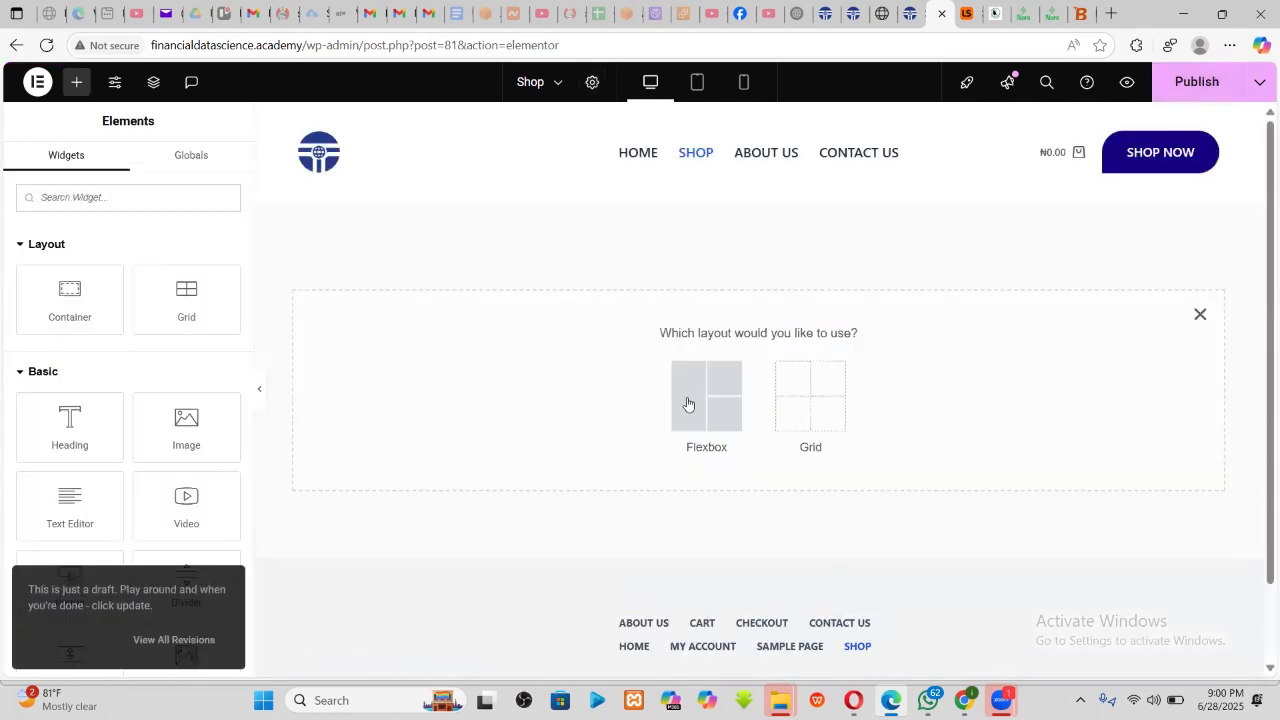
{"action": "left_click", "coordinate": [688, 400]}
{"action": "left_click", "coordinate": [530, 379]}
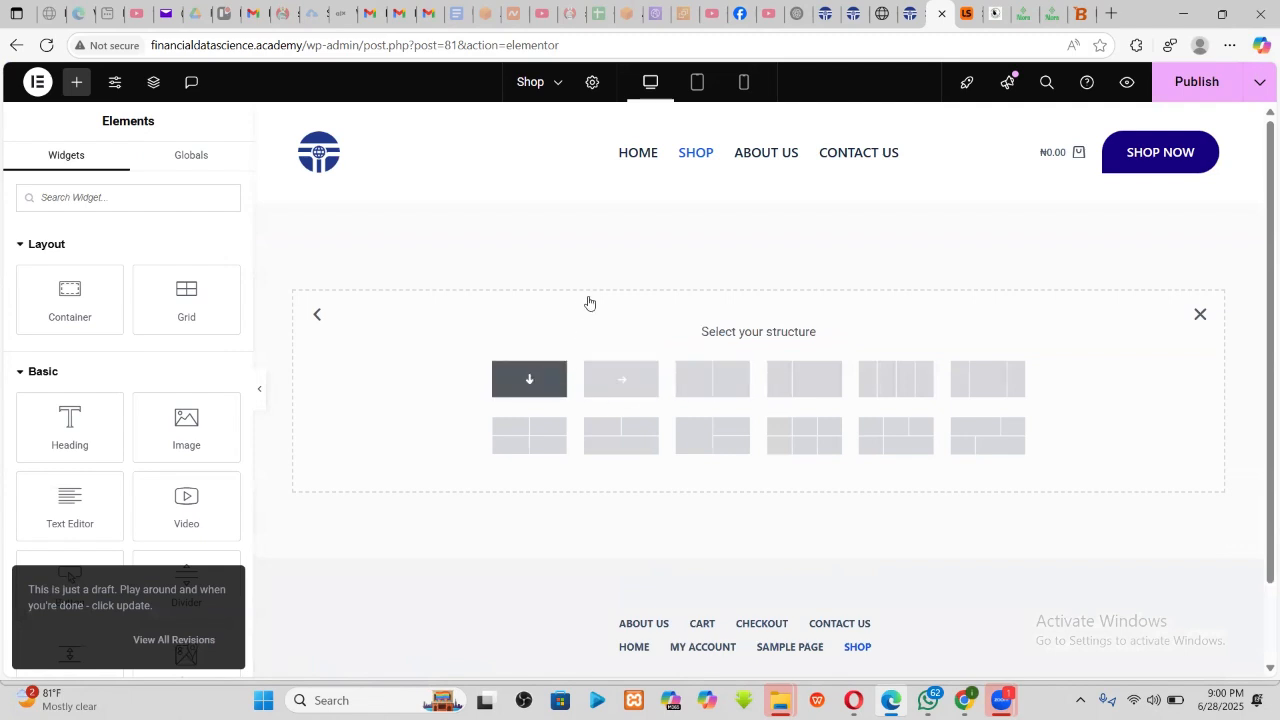
{"action": "left_click", "coordinate": [77, 82]}
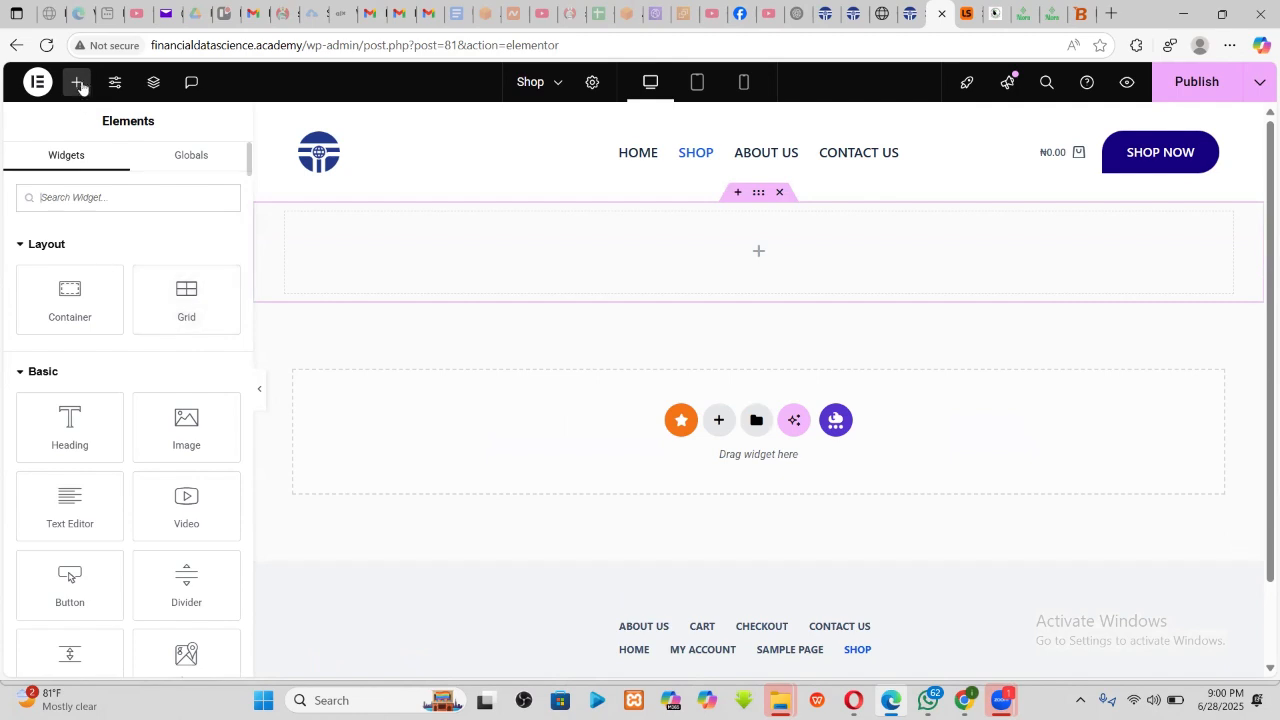
{"action": "left_click_drag", "start_coordinate": [70, 425], "coordinate": [600, 255]}
{"action": "left_click_drag", "start_coordinate": [151, 282], "coordinate": [21, 261]}
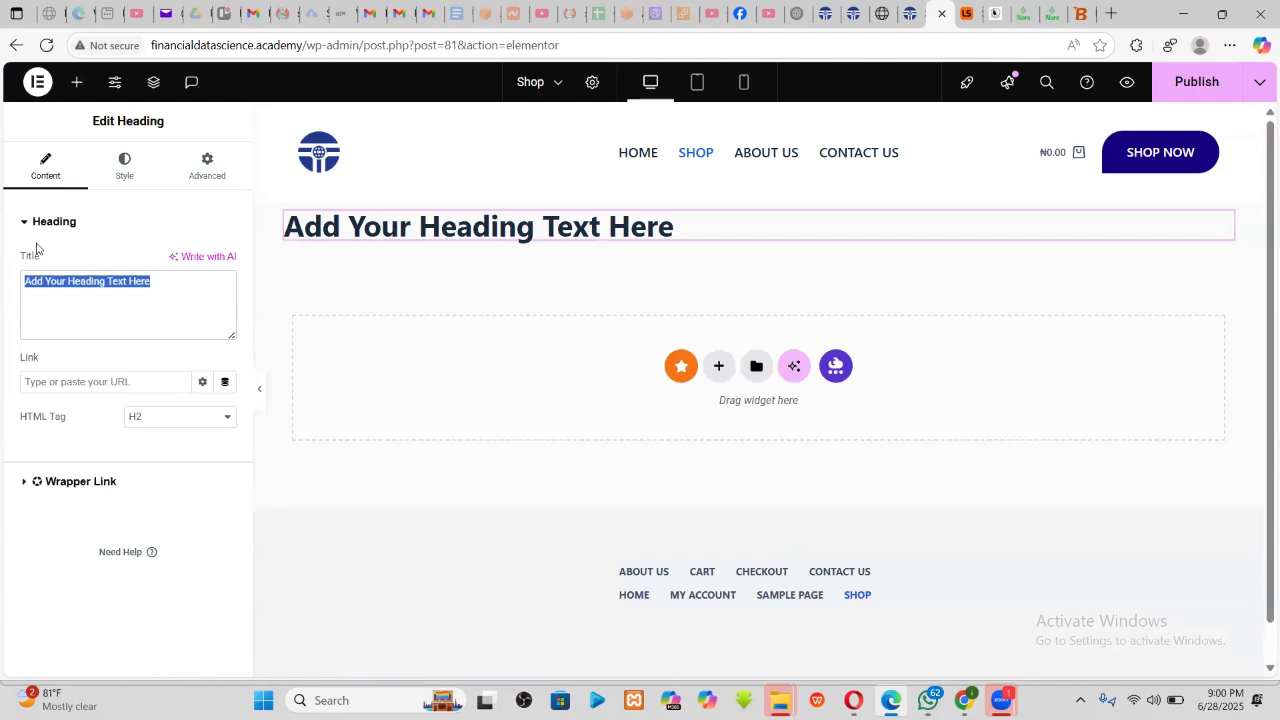
{"action": "type", "text": "WELCOME TO"}
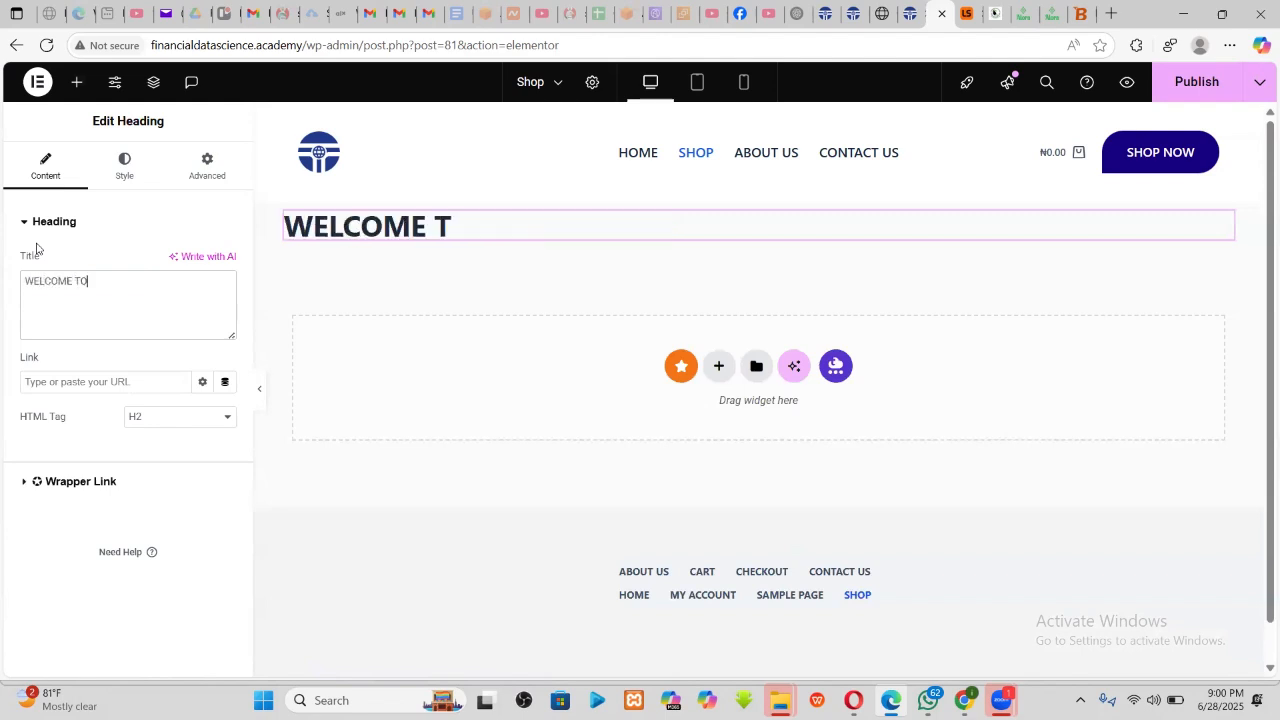
{"action": "type", "text": " OUR SH"}
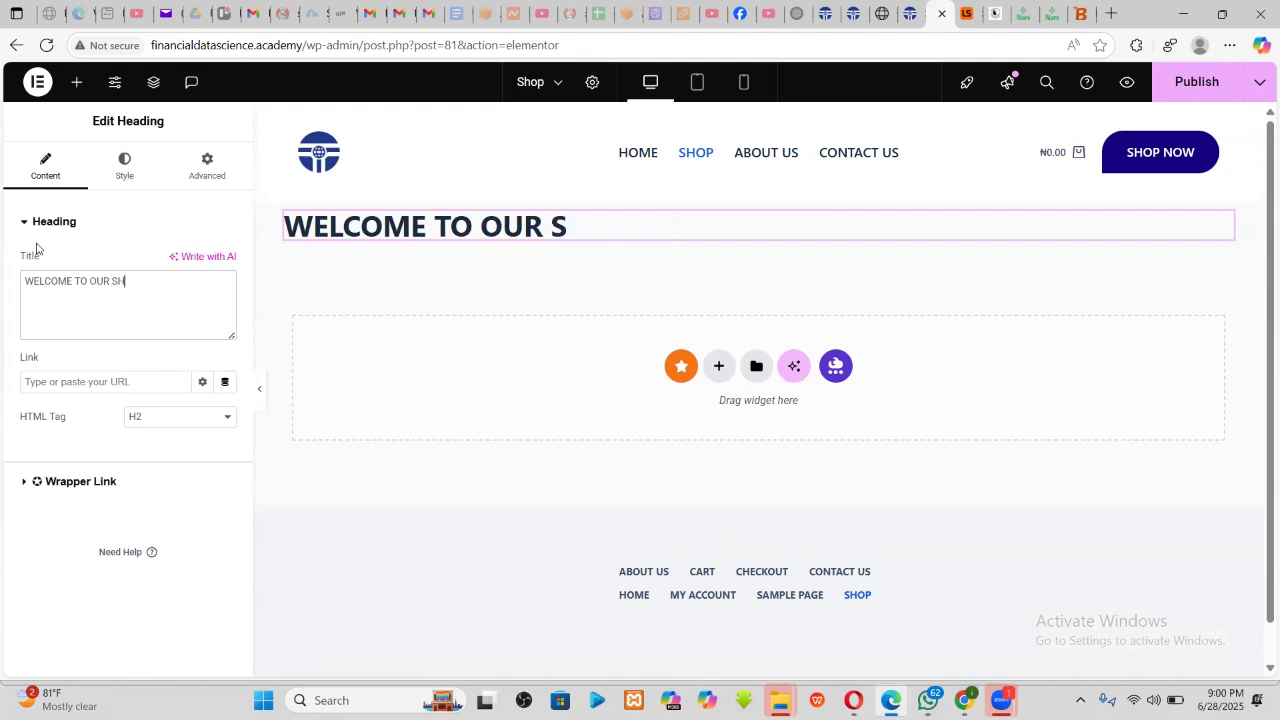
{"action": "type", "text": "O["}
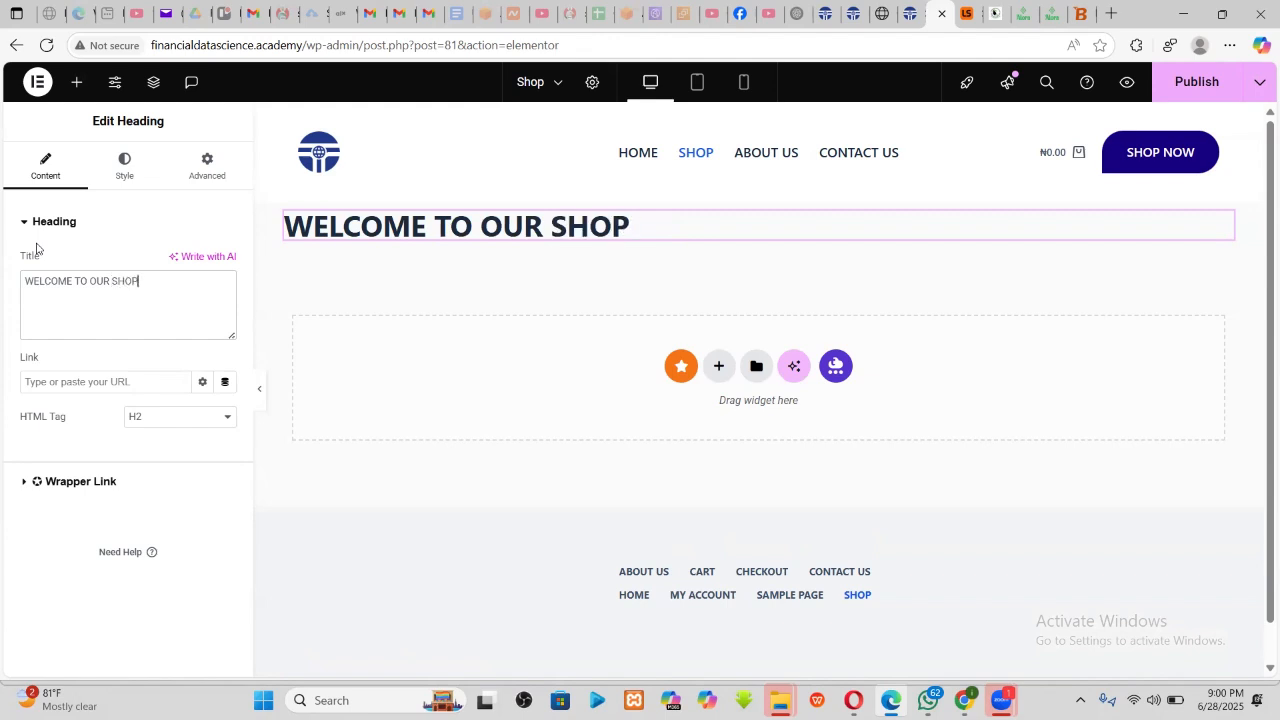
- Center the welcome heading and set its text color to white (#FFFFFF)
{"action": "left_click", "coordinate": [124, 172]}
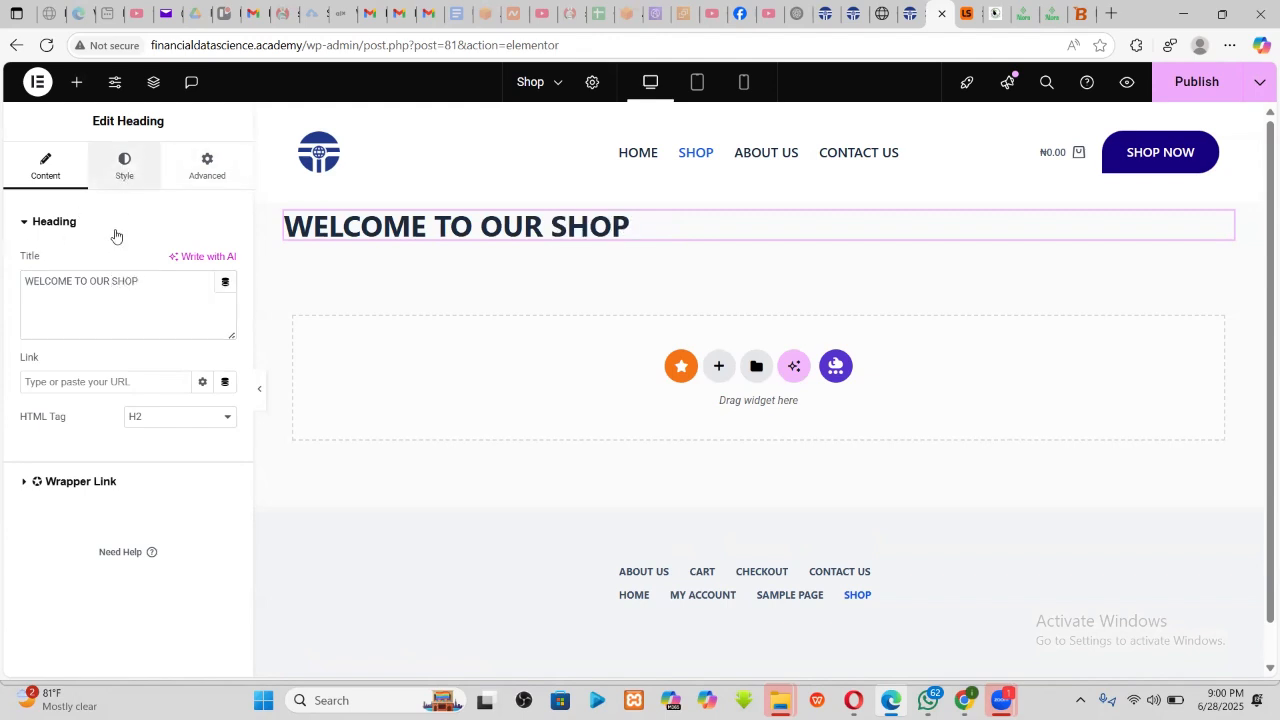
{"action": "left_click", "coordinate": [180, 262]}
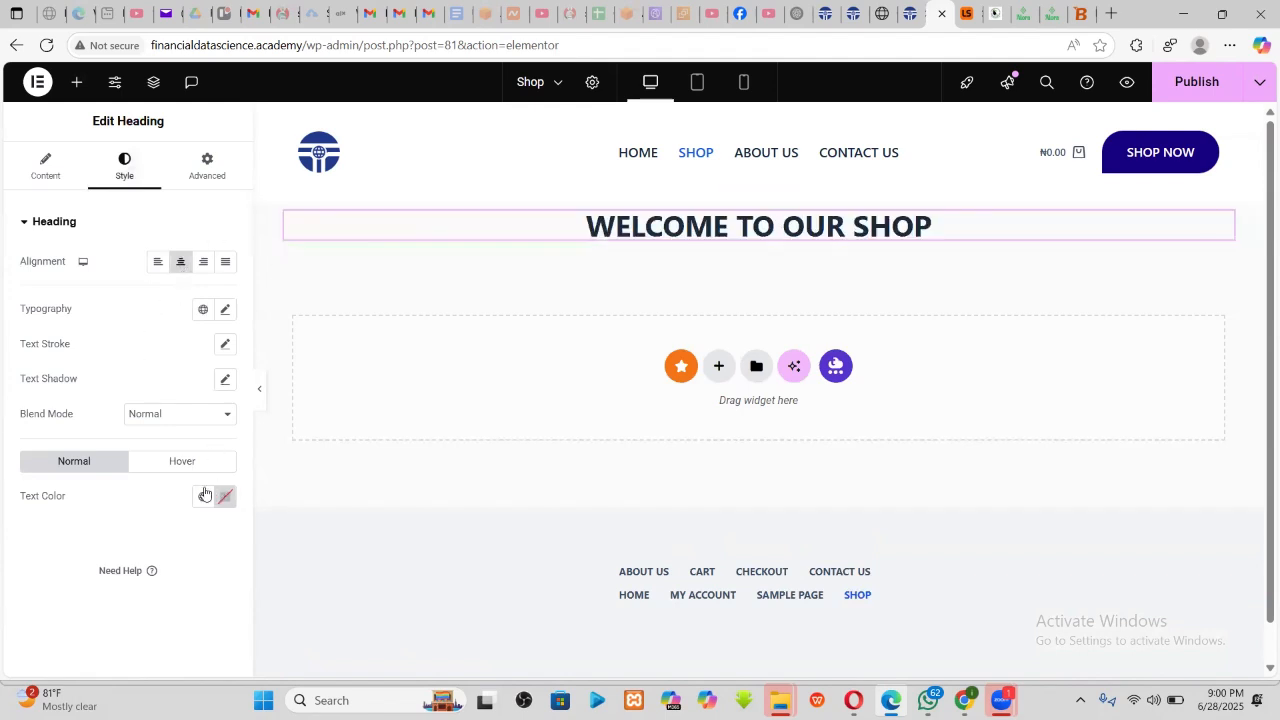
{"action": "left_click", "coordinate": [225, 496]}
{"action": "left_click_drag", "start_coordinate": [146, 323], "coordinate": [106, 231]}
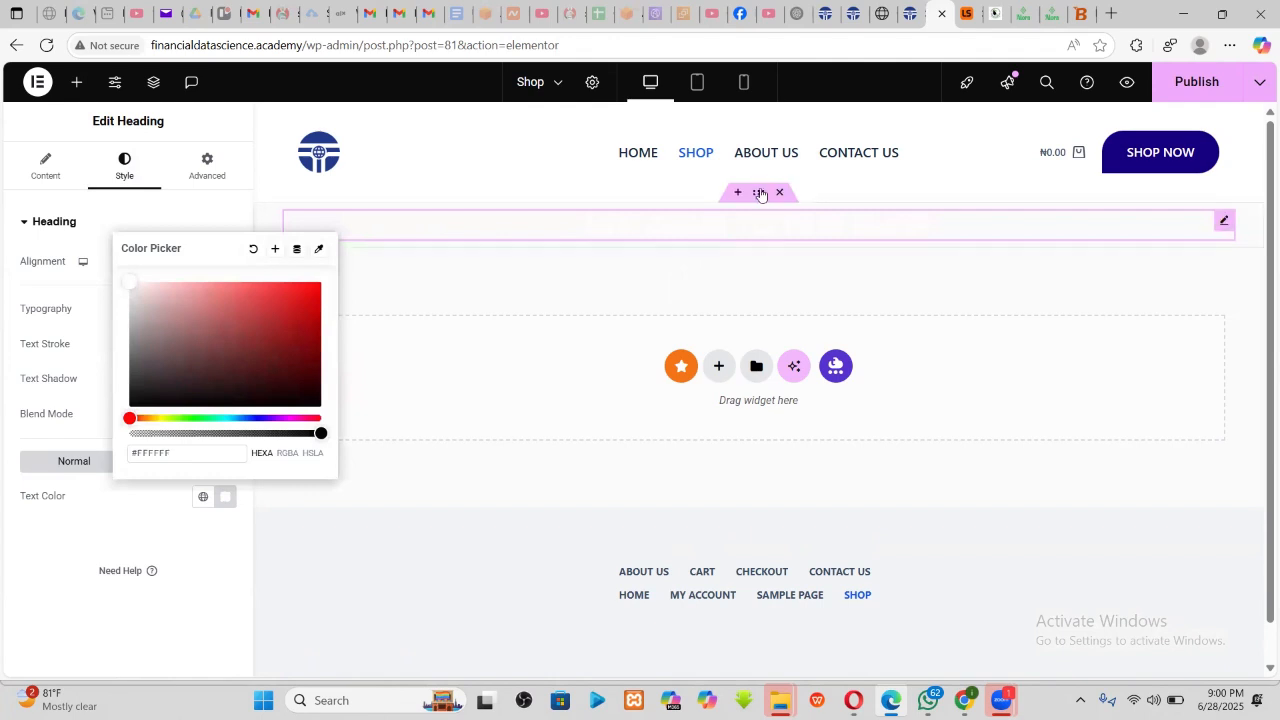
- Give the welcome heading's container a classic background in near-black, #070707
{"action": "left_click", "coordinate": [757, 204]}
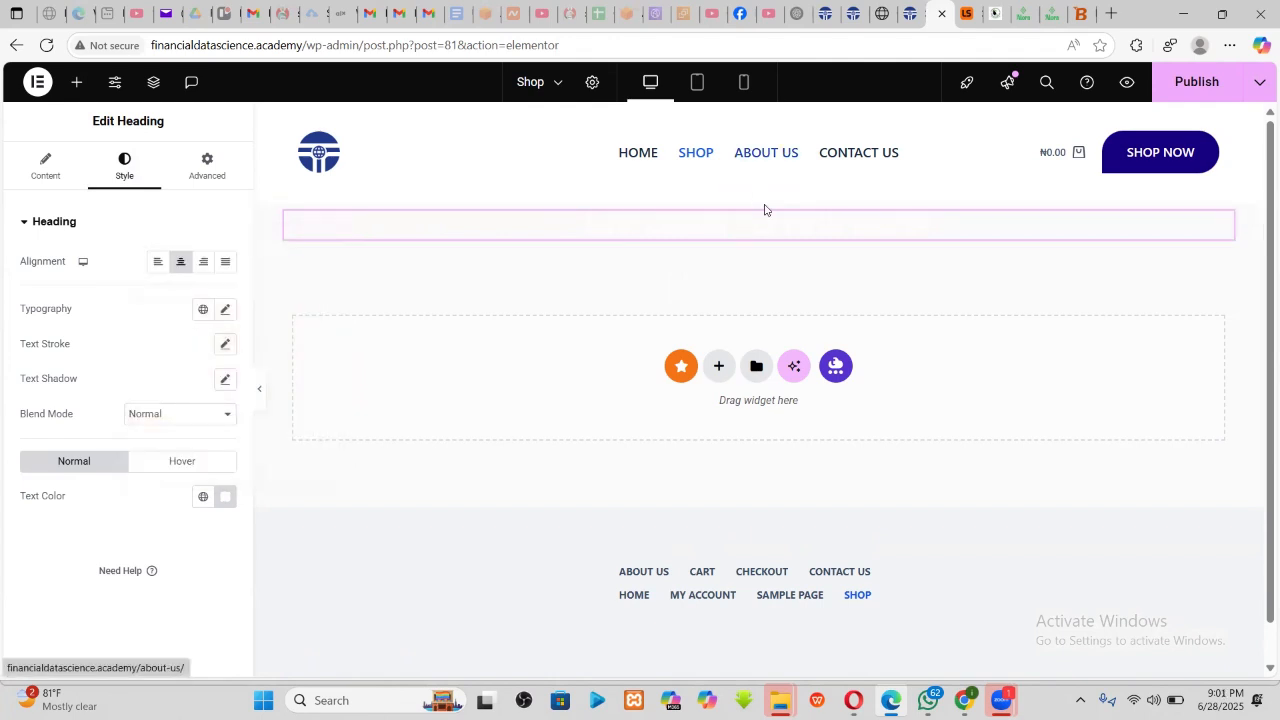
{"action": "left_click", "coordinate": [758, 192]}
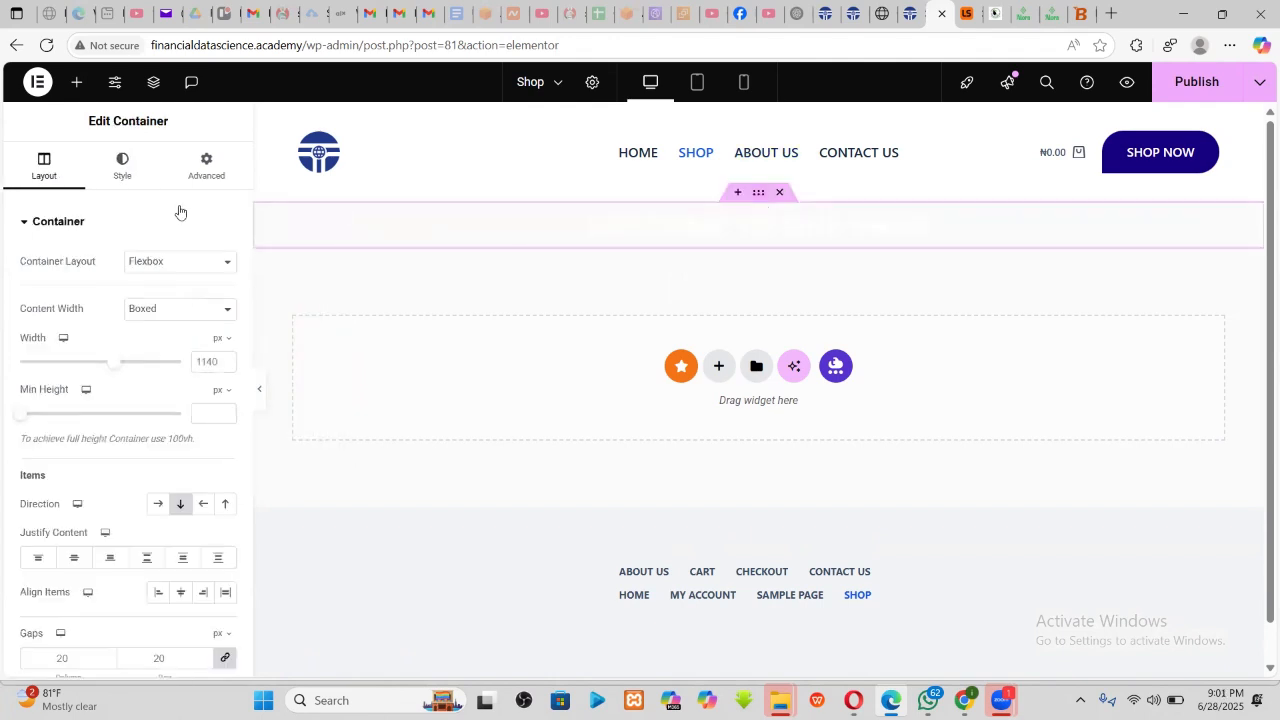
{"action": "left_click", "coordinate": [122, 165]}
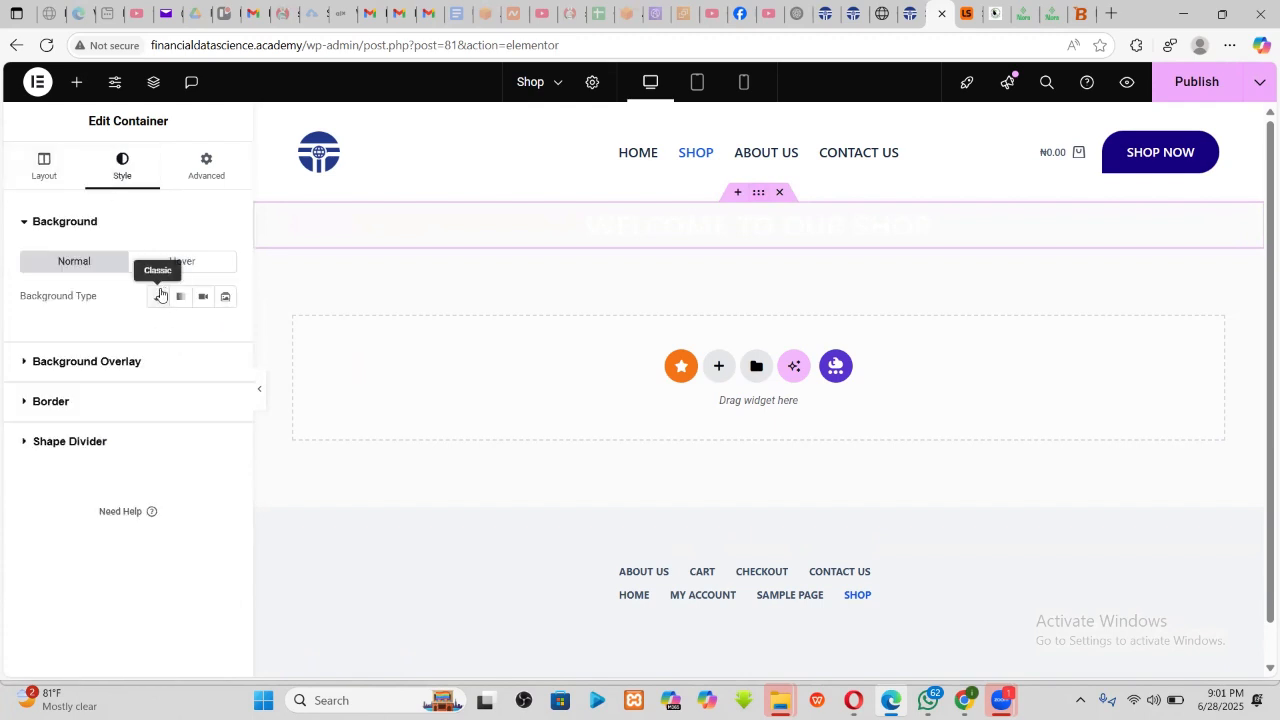
{"action": "left_click", "coordinate": [158, 296]}
{"action": "left_click", "coordinate": [227, 331]}
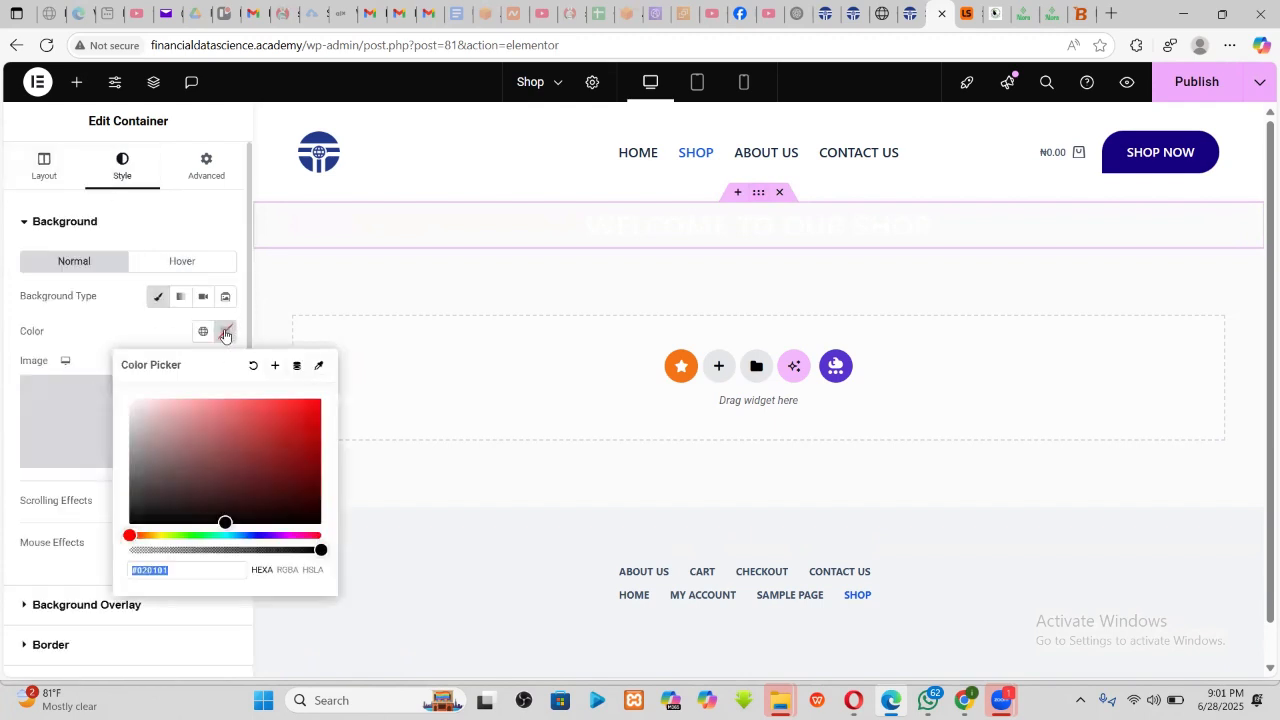
{"action": "left_click", "coordinate": [132, 516]}
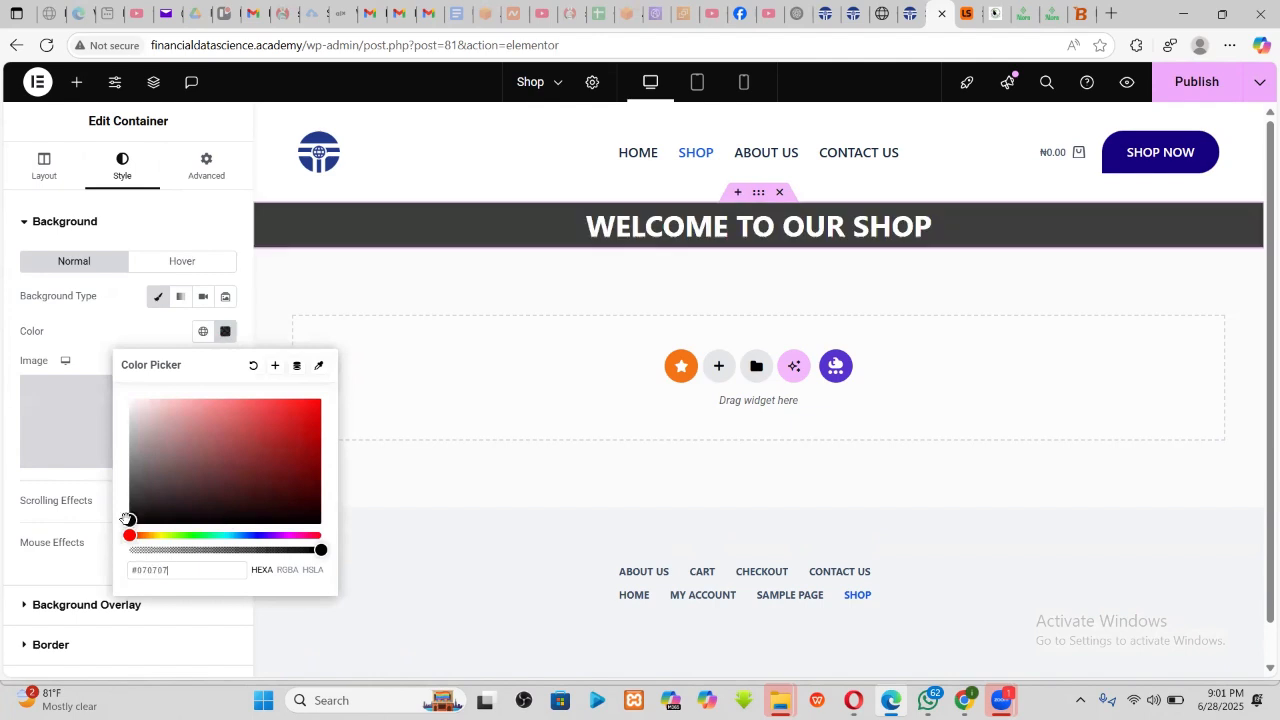
{"action": "left_click", "coordinate": [82, 140]}
- Set the welcome container's minimum height to 216 px and justify its content to the center
{"action": "left_click", "coordinate": [45, 166]}
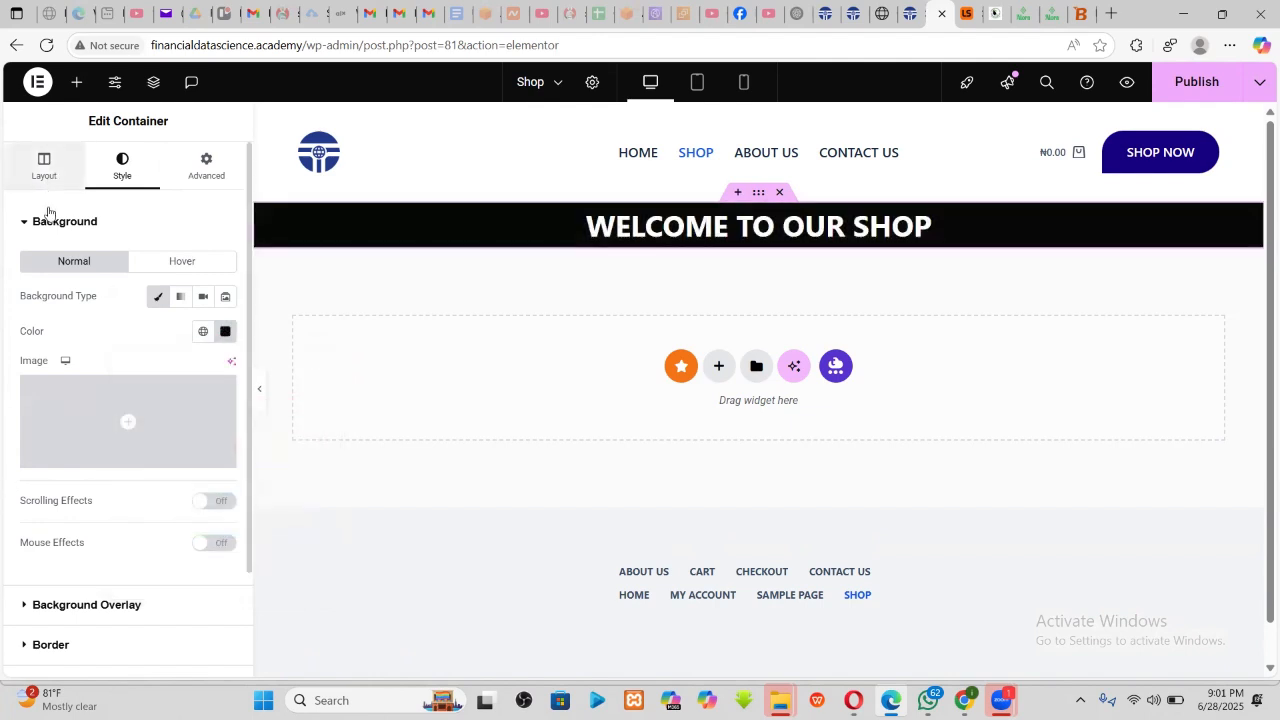
{"action": "left_click_drag", "start_coordinate": [22, 415], "coordinate": [44, 416]}
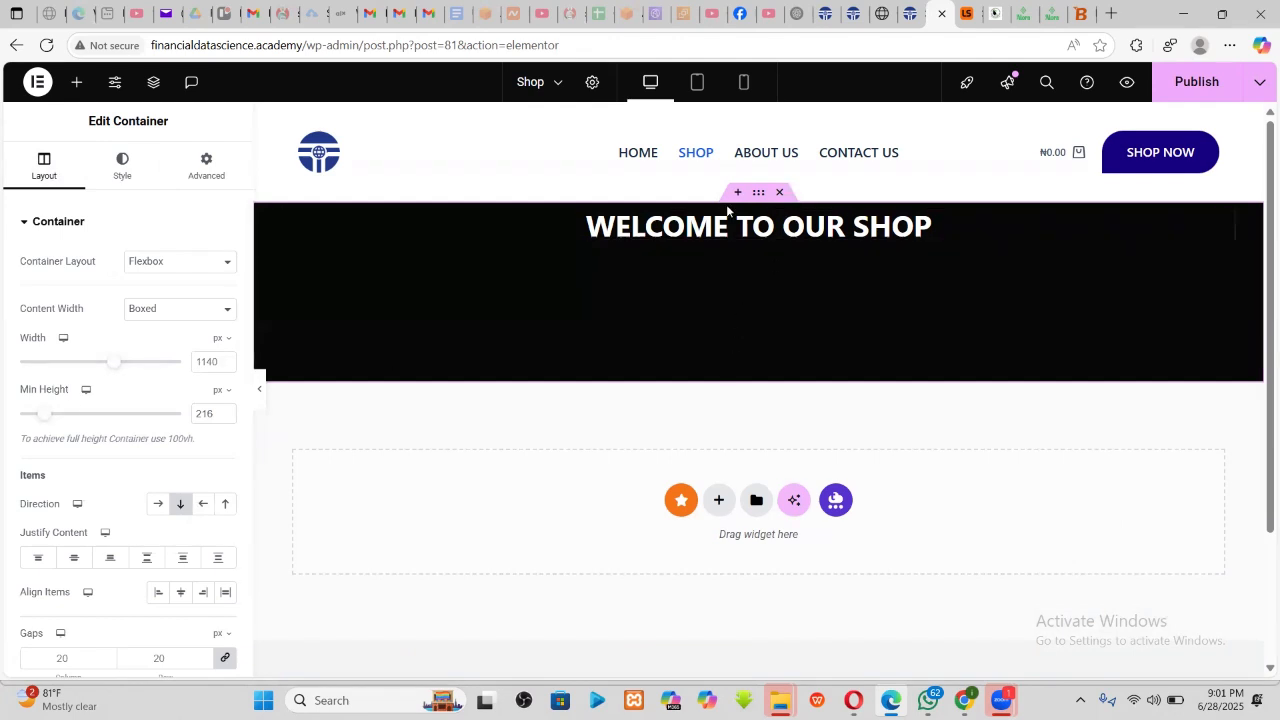
{"action": "left_click", "coordinate": [74, 560]}
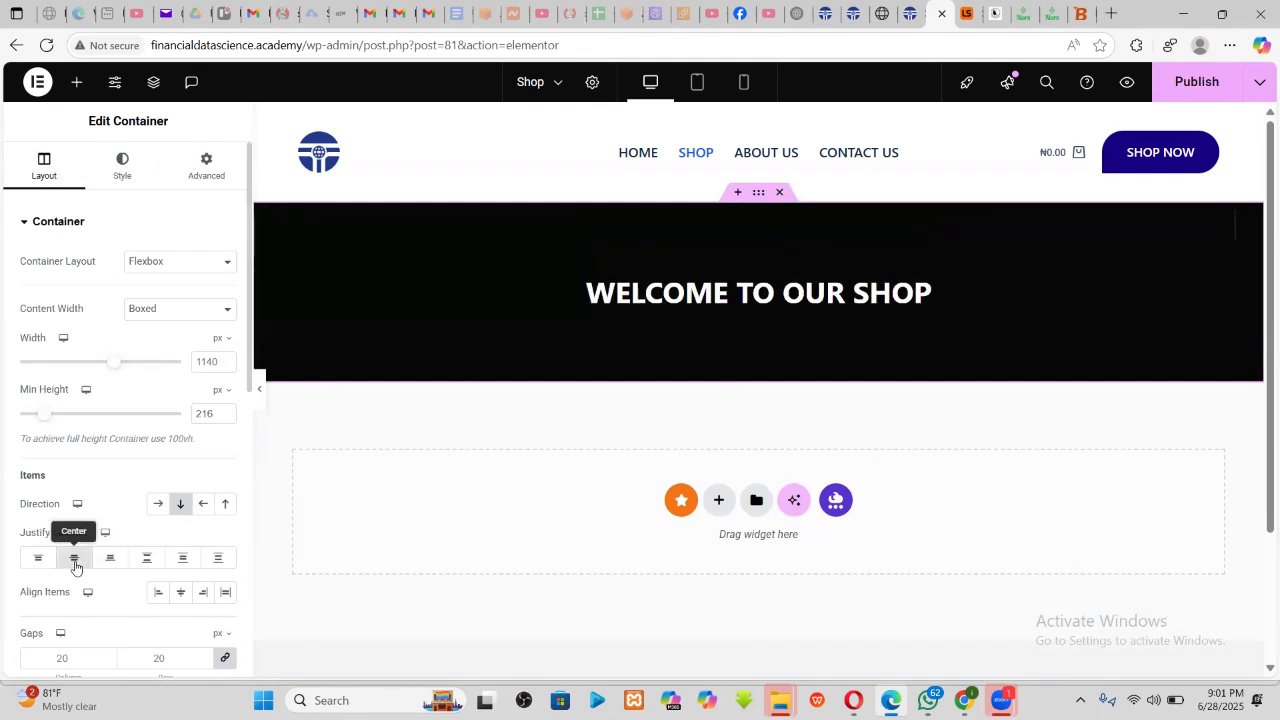
- Add a second single-column flexbox container below the welcome banner and place a Products widget in it
{"action": "scroll", "coordinate": [760, 350], "scroll_direction": "down", "scroll_amount": 2}
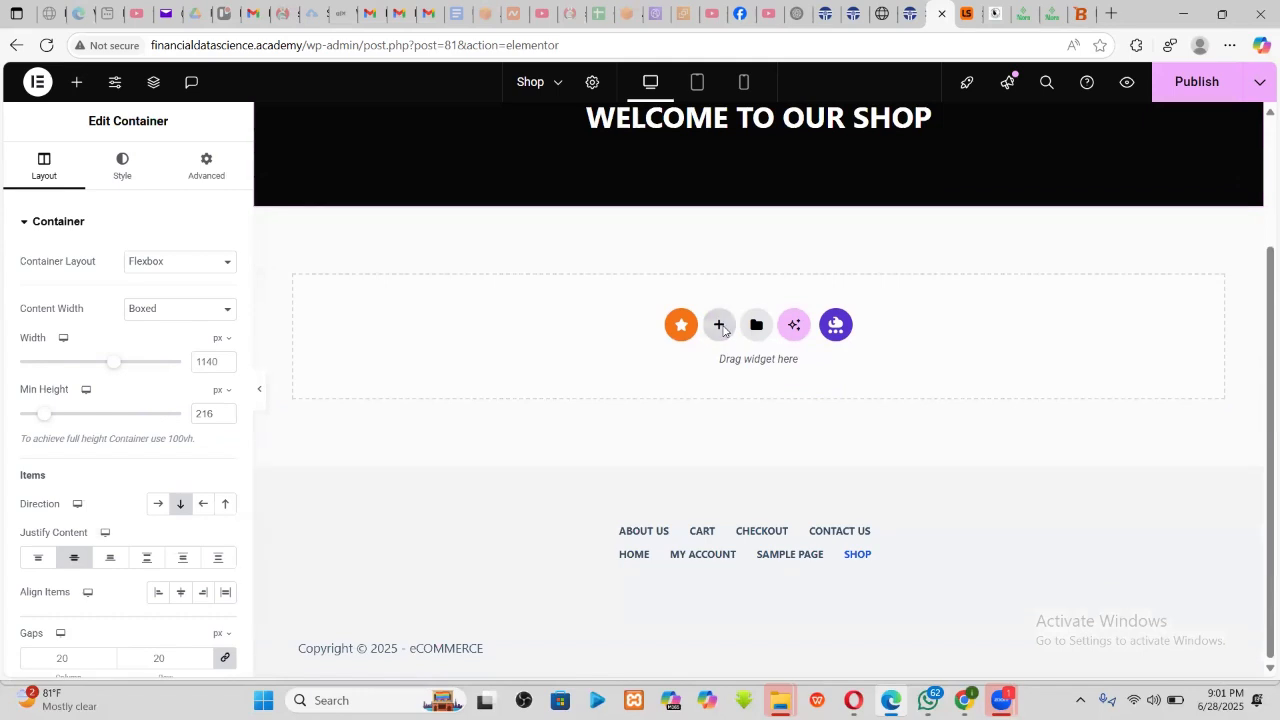
{"action": "left_click", "coordinate": [718, 324]}
{"action": "left_click", "coordinate": [689, 387]}
{"action": "left_click", "coordinate": [519, 368]}
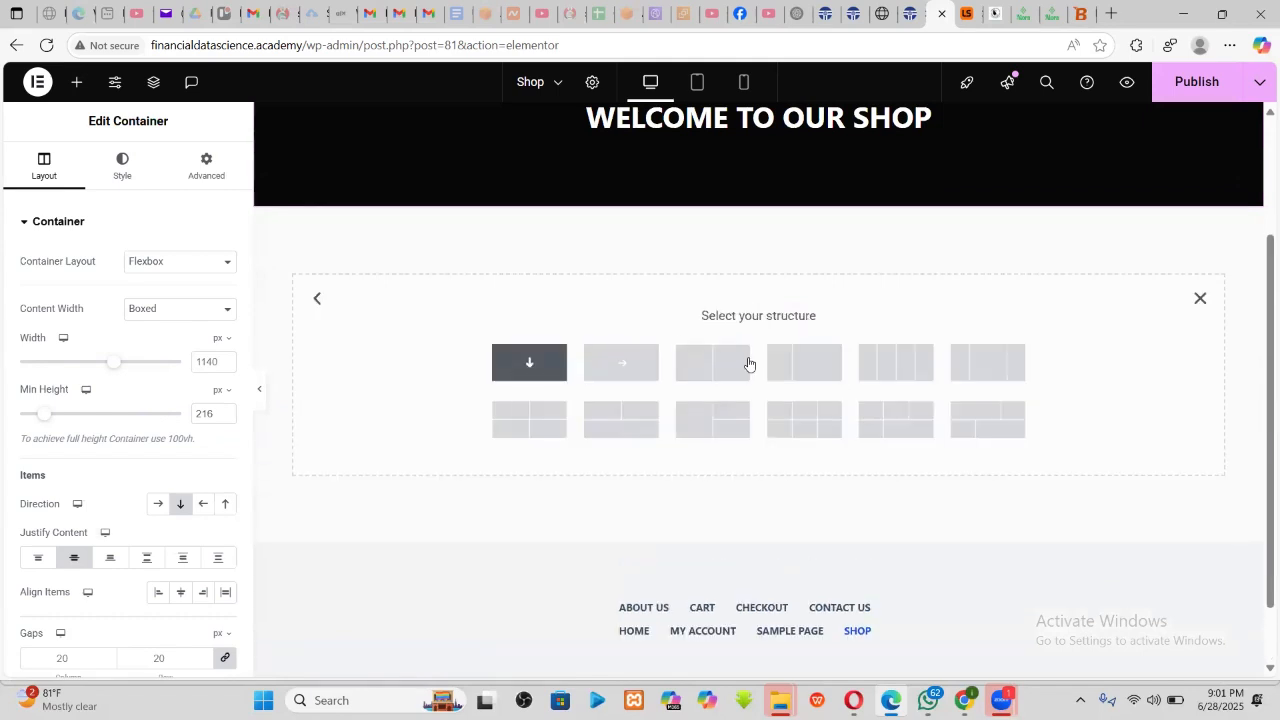
{"action": "left_click", "coordinate": [76, 82]}
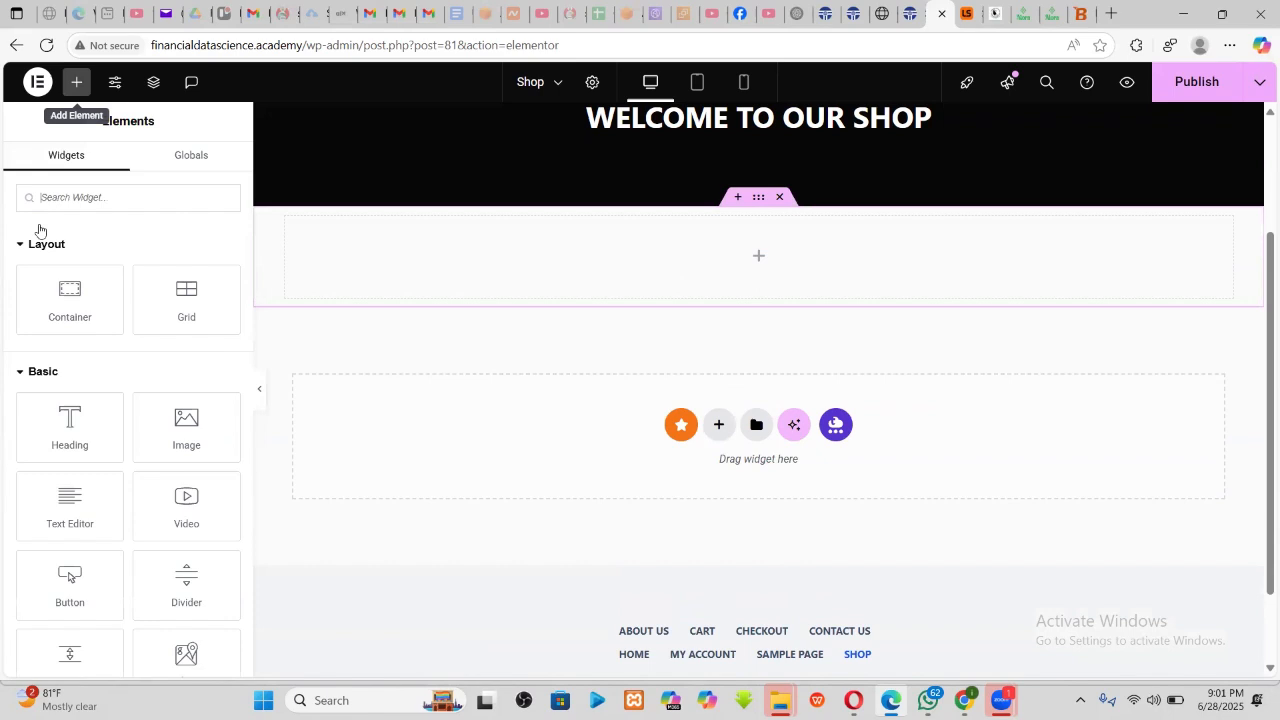
{"action": "left_click", "coordinate": [82, 197]}
{"action": "type", "text": "PRODUCT"}
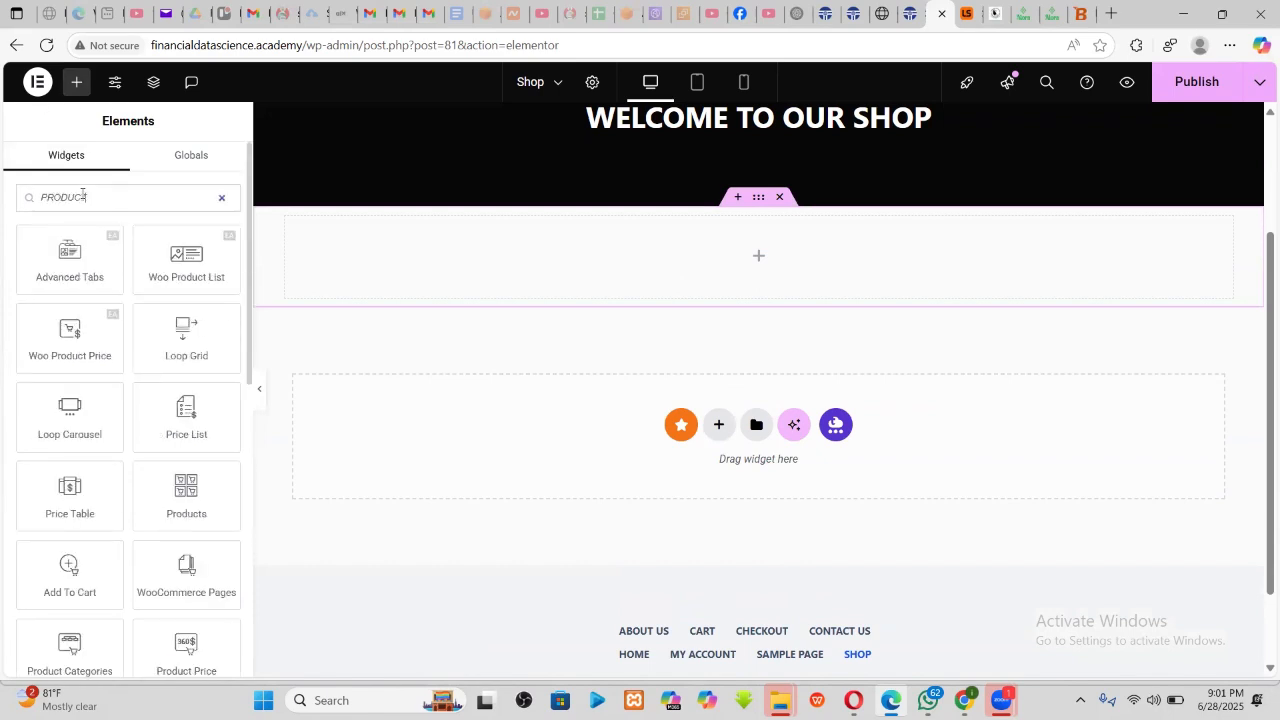
{"action": "type", "text": "S"}
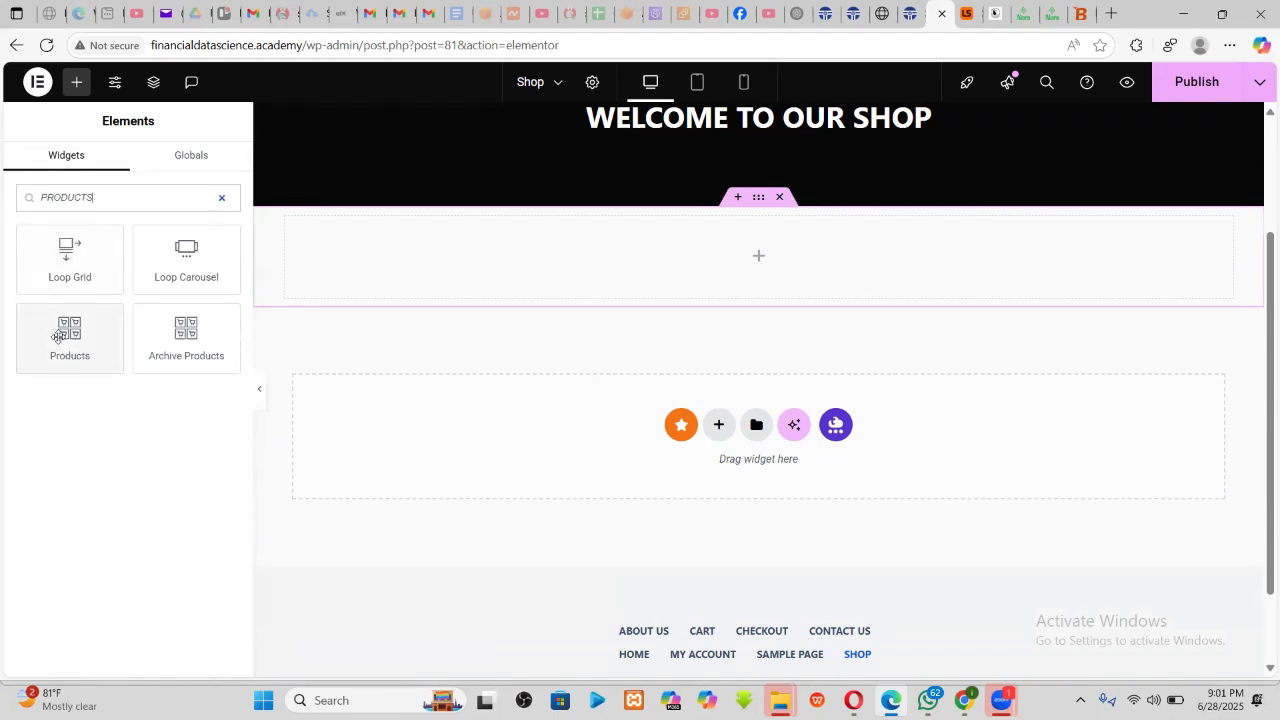
{"action": "left_click_drag", "start_coordinate": [90, 337], "coordinate": [770, 270]}
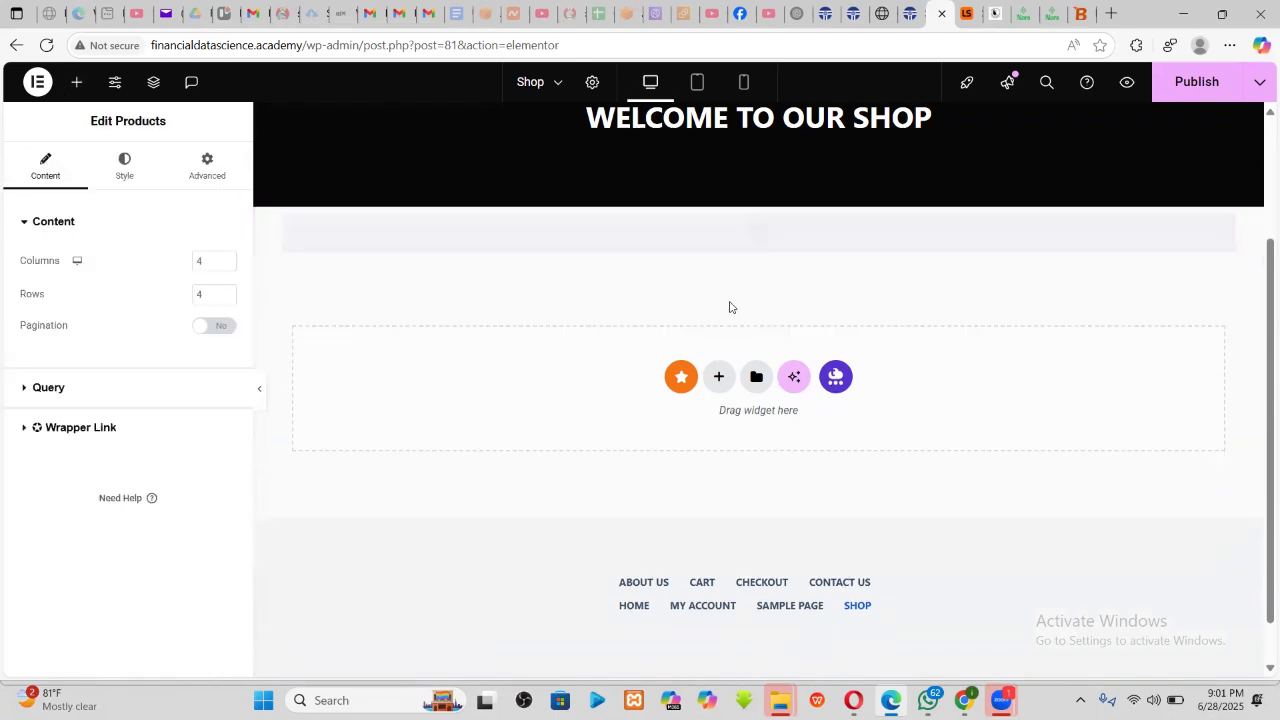
- Set the Products widget to 10 rows, turn on its pagination, and check the product grid on the page
{"action": "scroll", "coordinate": [821, 348], "scroll_direction": "down", "scroll_amount": 4}
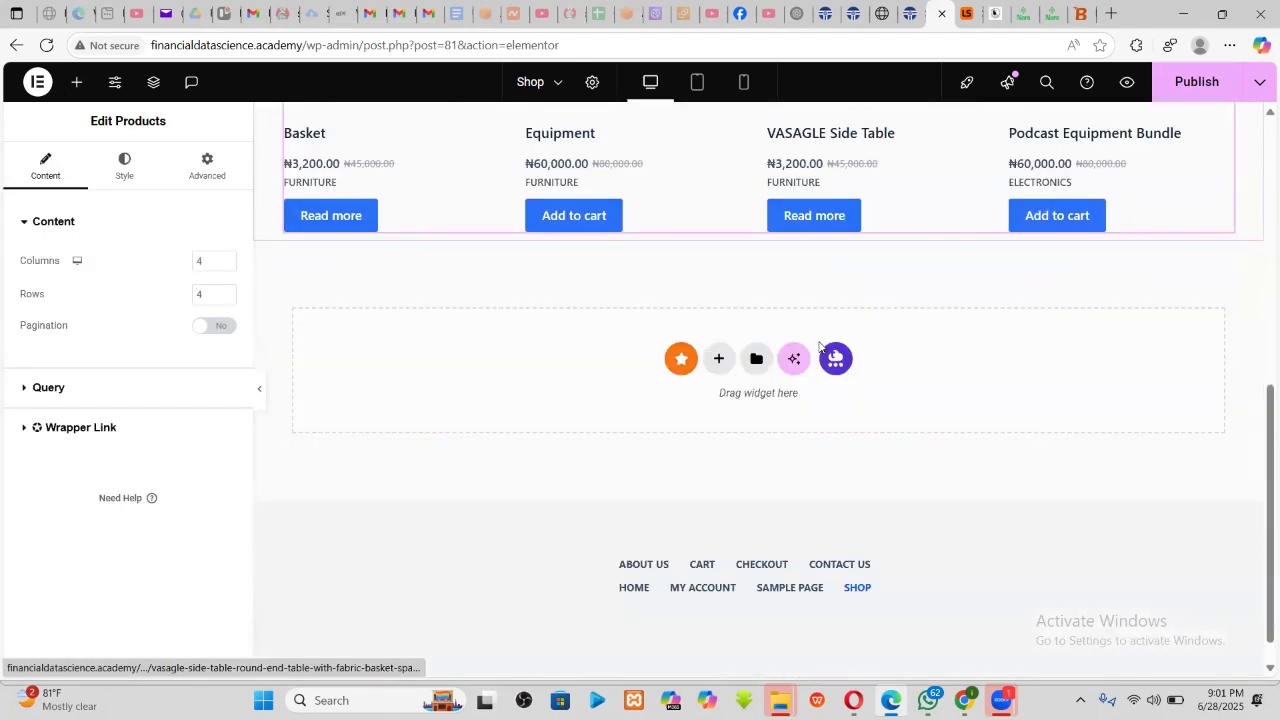
{"action": "scroll", "coordinate": [822, 348], "scroll_direction": "up", "scroll_amount": 4}
{"action": "scroll", "coordinate": [821, 348], "scroll_direction": "up", "scroll_amount": 1}
{"action": "scroll", "coordinate": [860, 345], "scroll_direction": "down", "scroll_amount": 2}
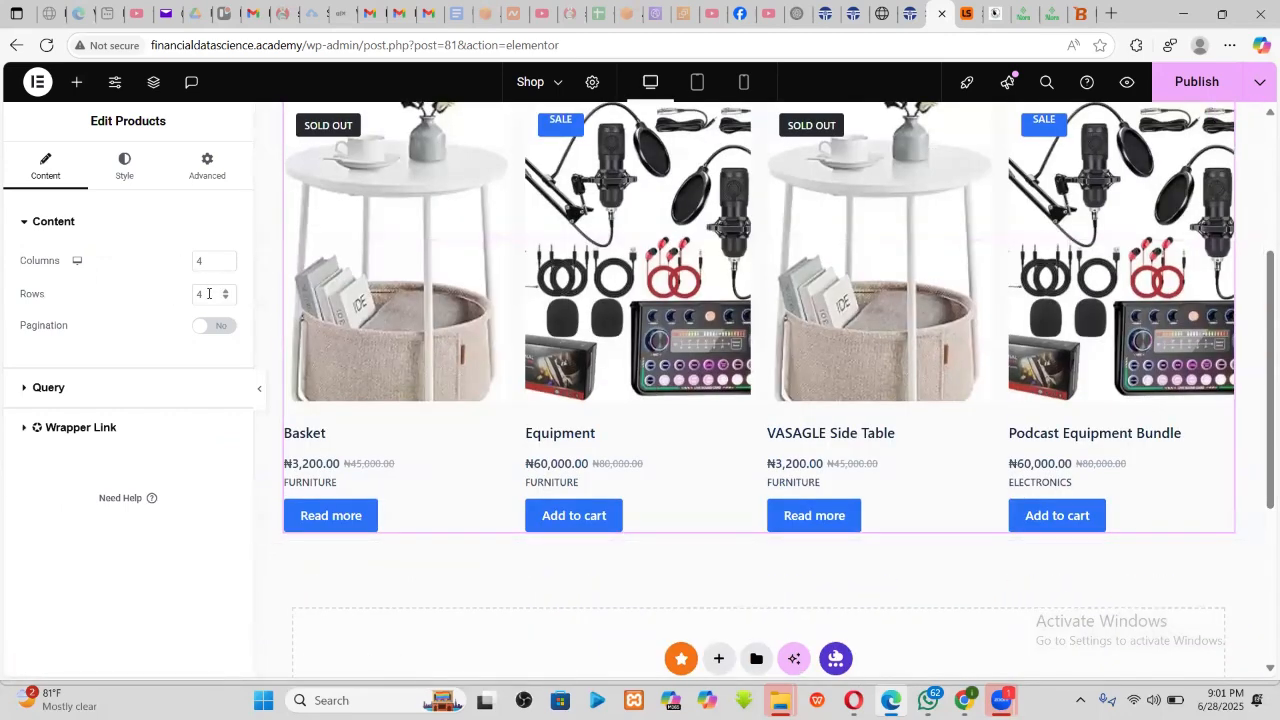
{"action": "left_click_drag", "start_coordinate": [210, 294], "coordinate": [196, 294]}
{"action": "type", "text": "10"}
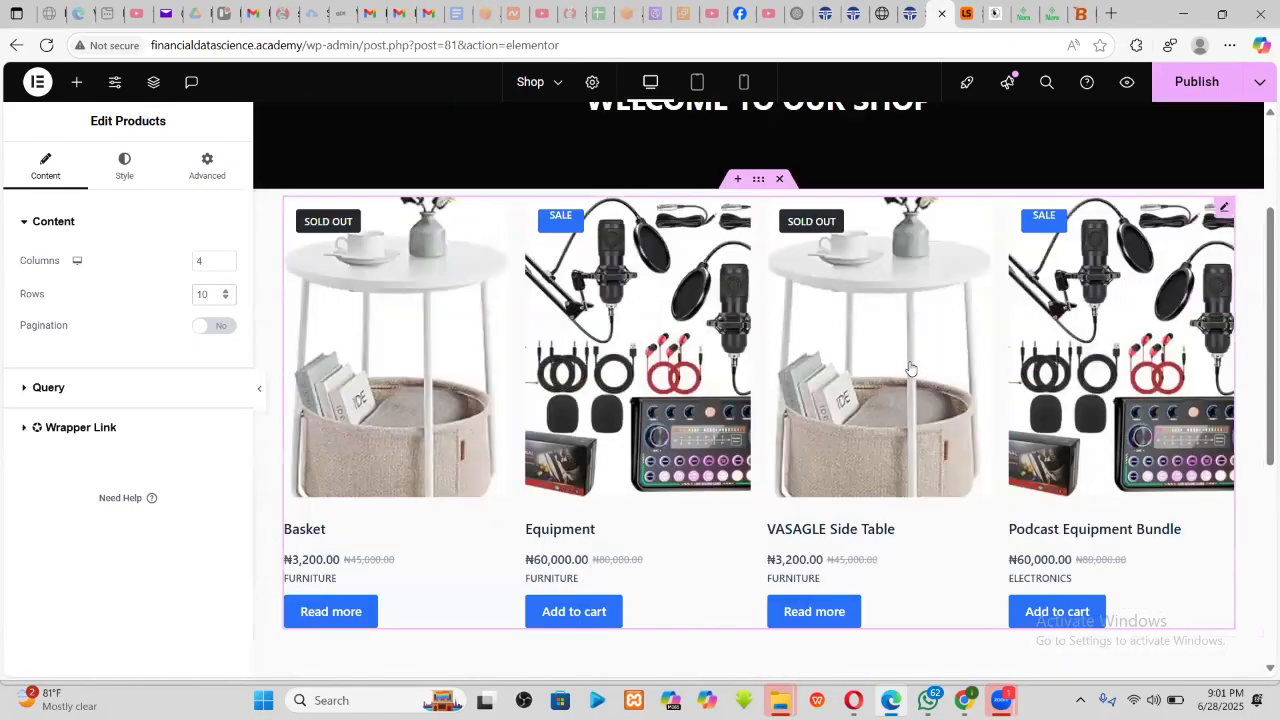
{"action": "left_click", "coordinate": [207, 325]}
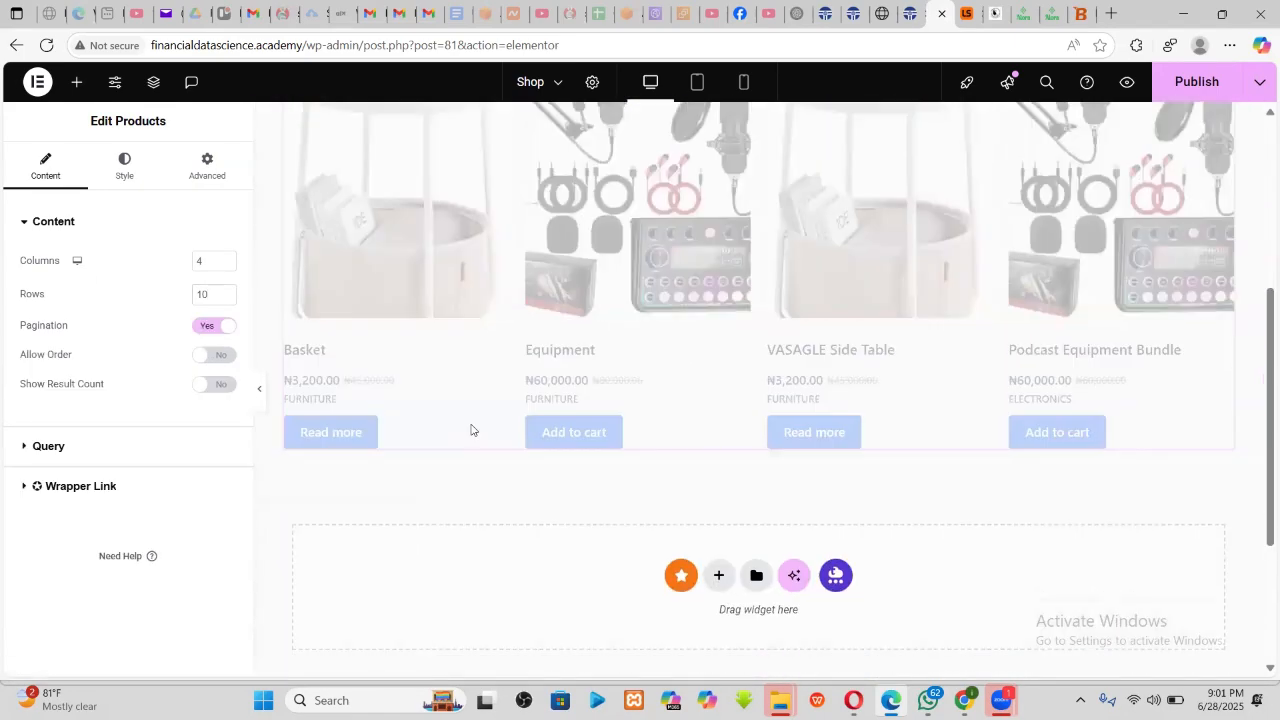
{"action": "scroll", "coordinate": [1070, 419], "scroll_direction": "down", "scroll_amount": 3}
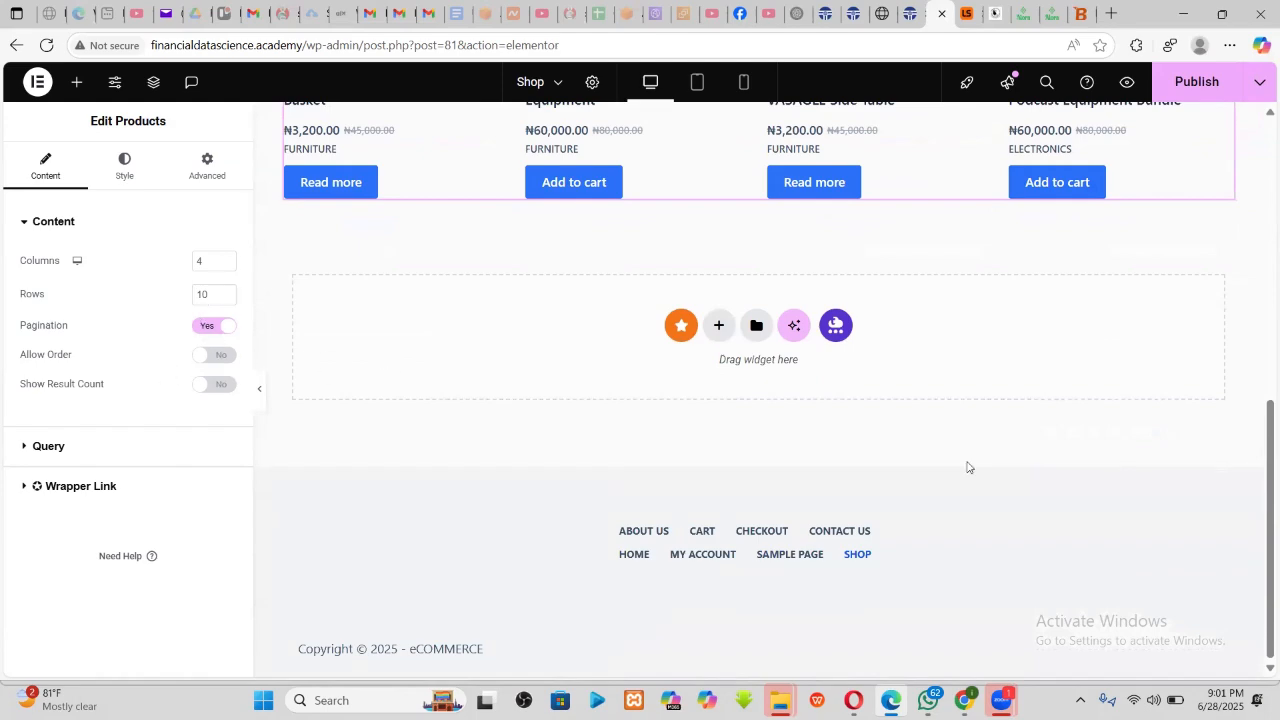
{"action": "scroll", "coordinate": [912, 415], "scroll_direction": "up", "scroll_amount": 10}
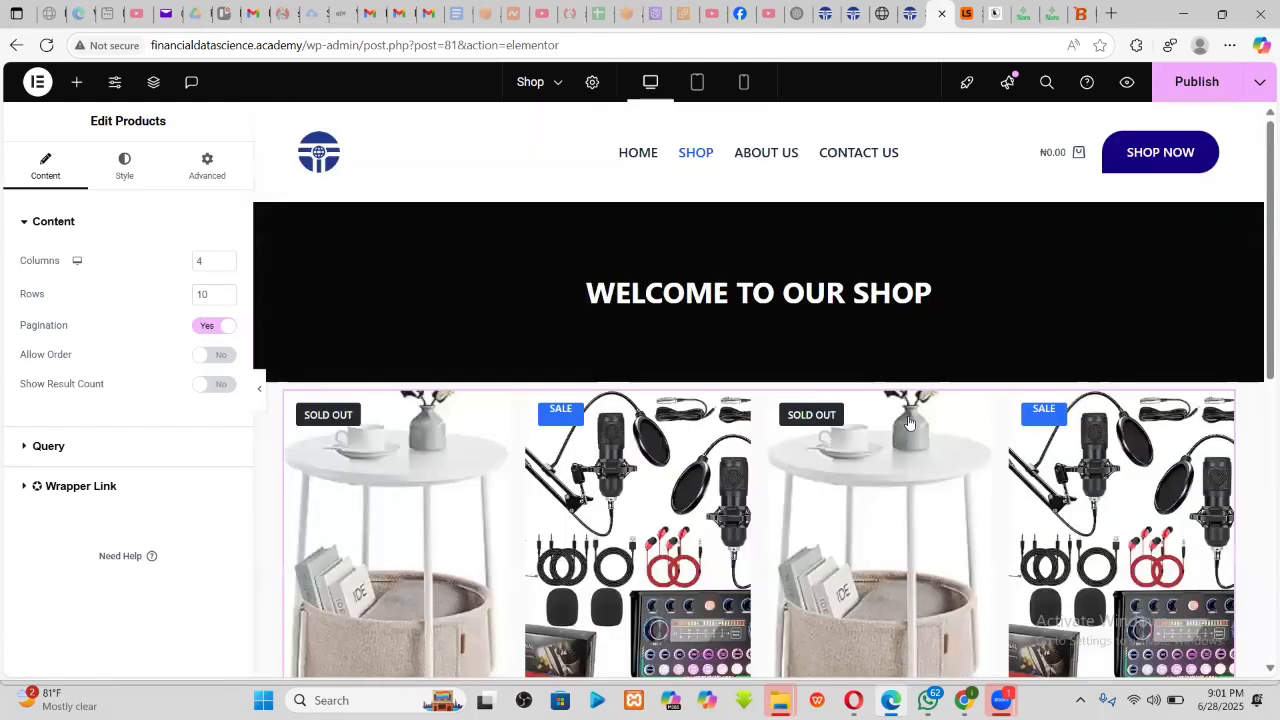
{"action": "scroll", "coordinate": [911, 414], "scroll_direction": "down", "scroll_amount": 10}
{"action": "scroll", "coordinate": [860, 455], "scroll_direction": "up", "scroll_amount": 4}
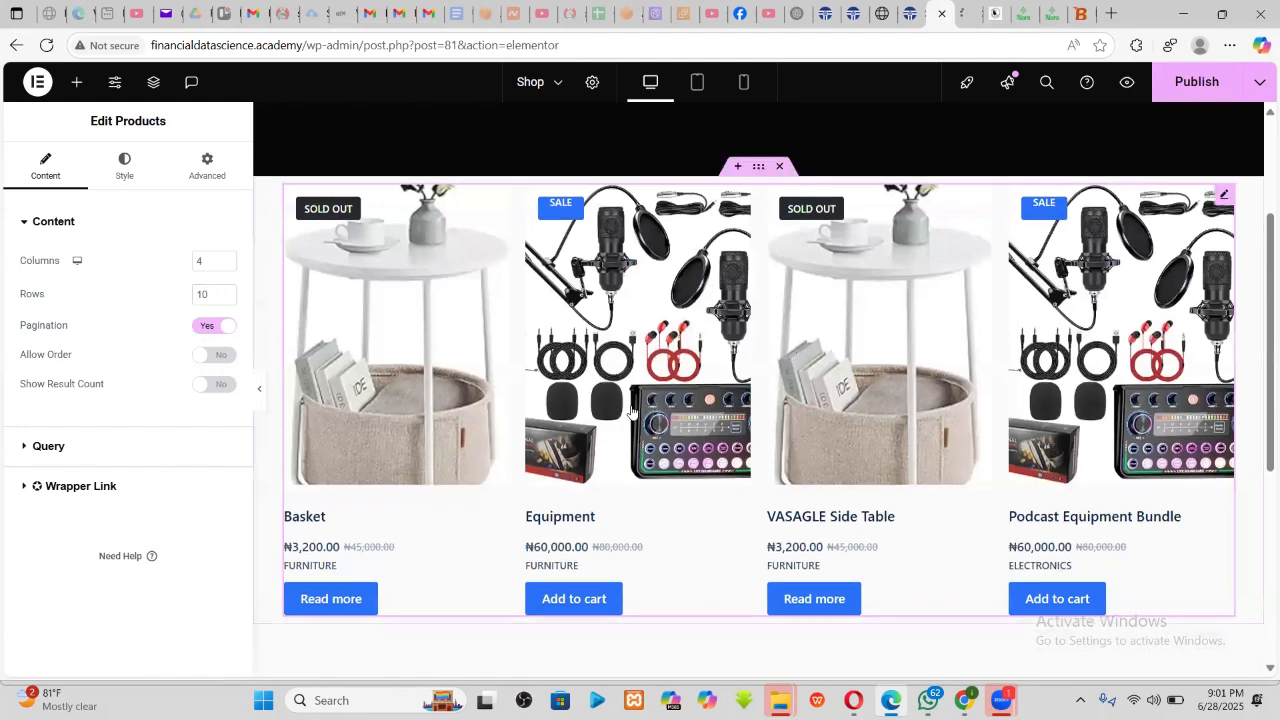
- Publish the Shop page and reload the live shop page to check the banner and product grid
{"action": "left_click", "coordinate": [1181, 84]}
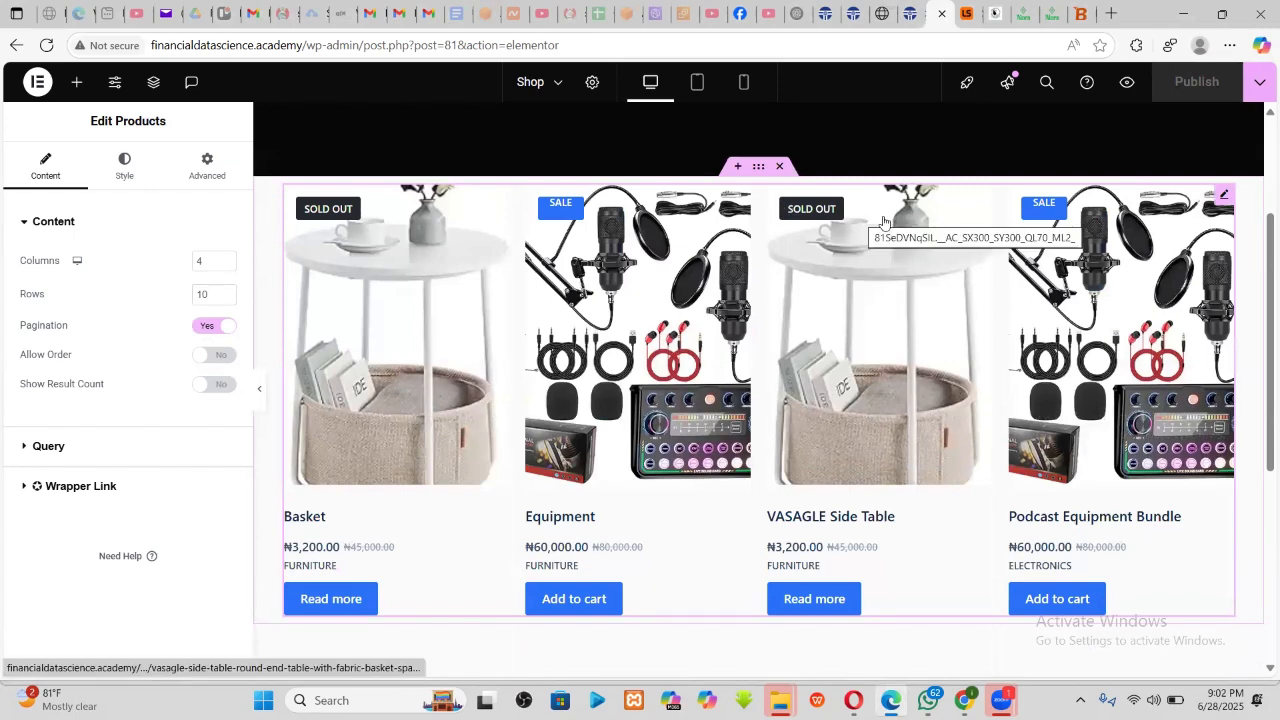
{"action": "left_click", "coordinate": [910, 14]}
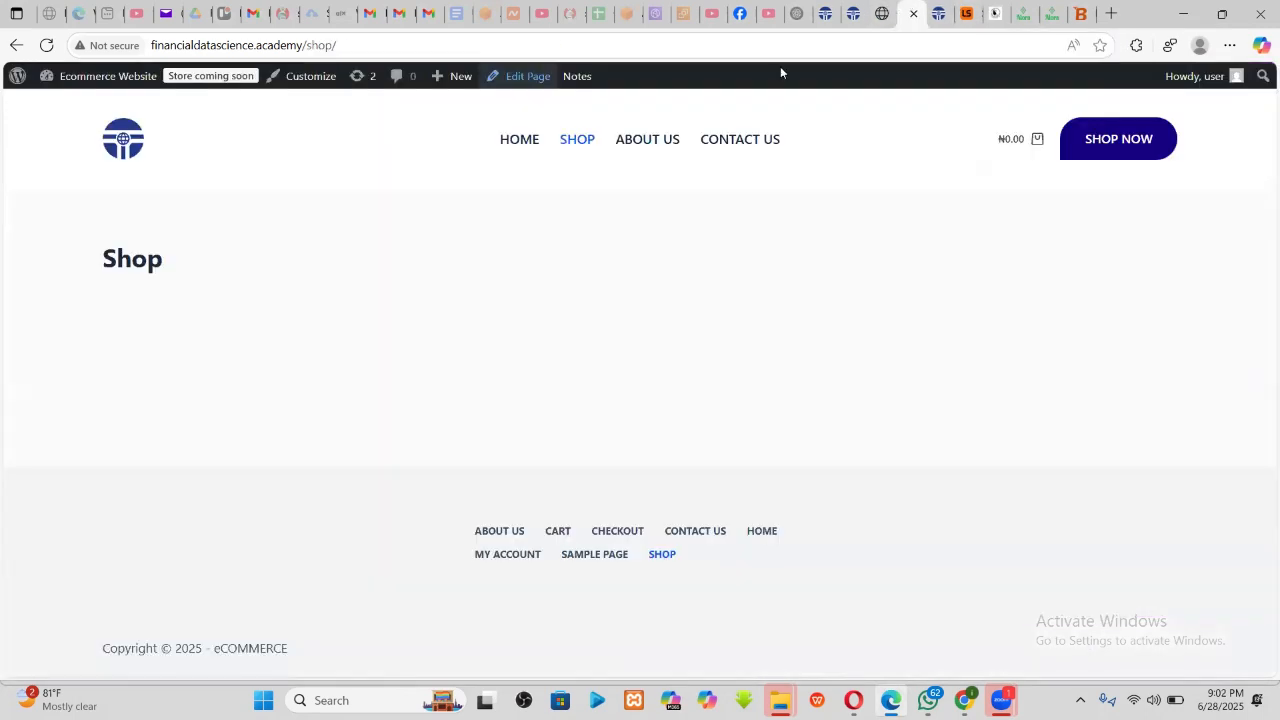
{"action": "left_click", "coordinate": [46, 45]}
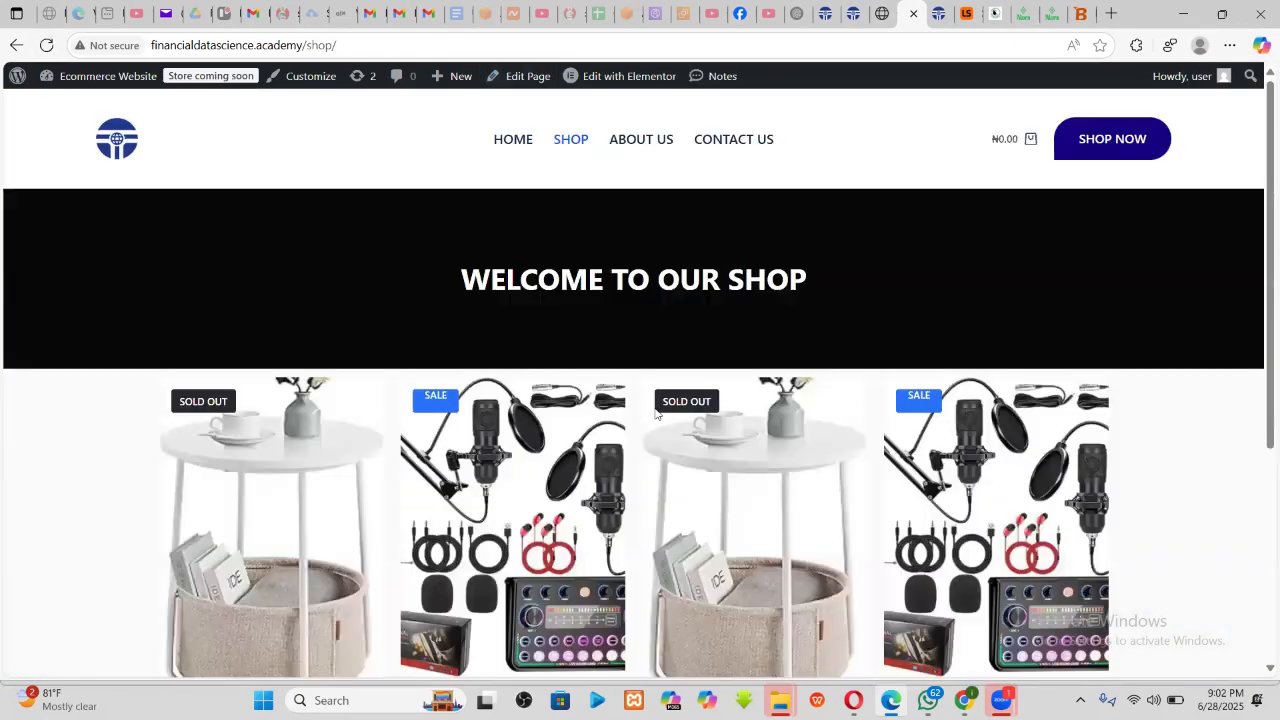
- Give the products container unlinked padding with 40 px at the top and 0 on the other sides, and publish the page
{"action": "left_click", "coordinate": [940, 12]}
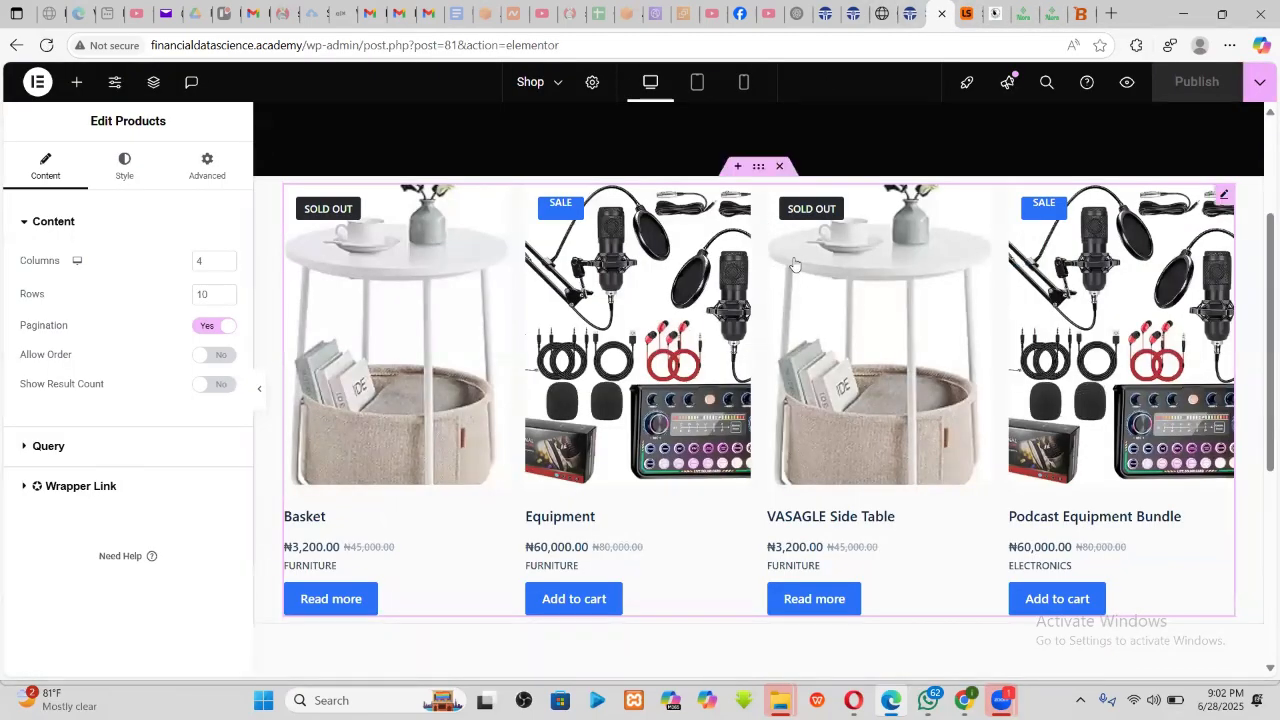
{"action": "scroll", "coordinate": [762, 333], "scroll_direction": "up", "scroll_amount": 3}
{"action": "left_click", "coordinate": [687, 342]}
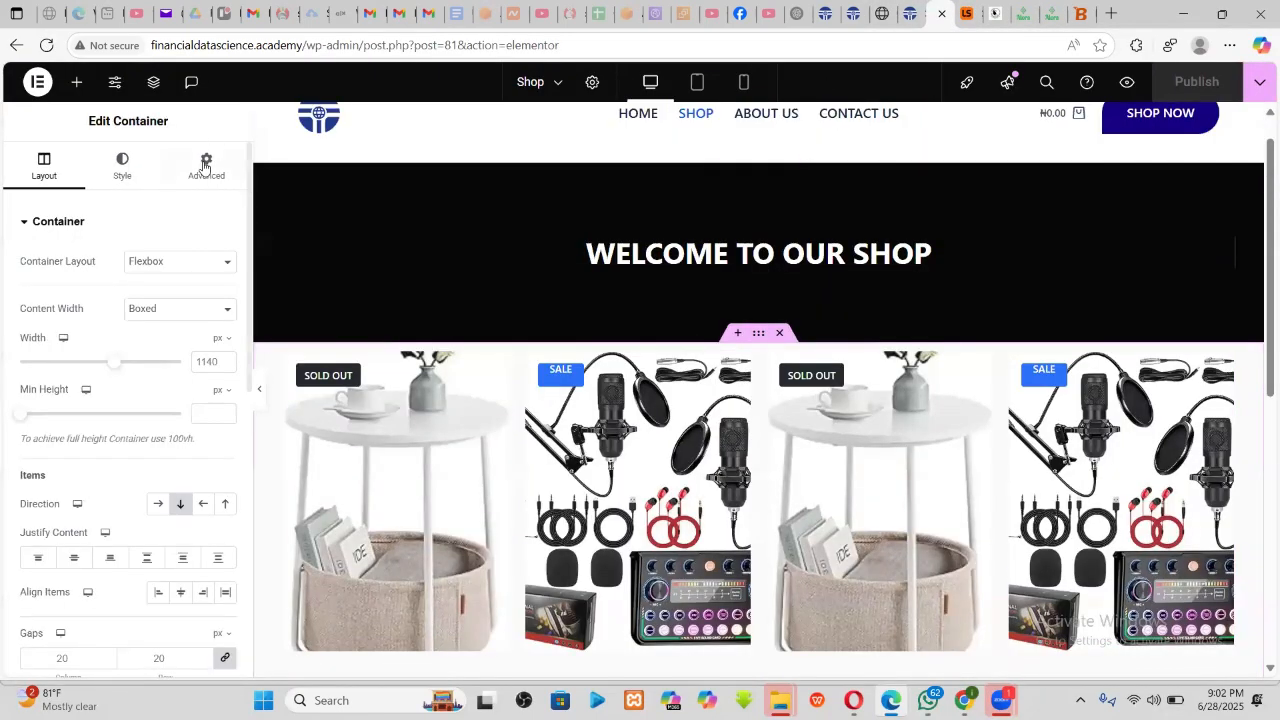
{"action": "left_click", "coordinate": [207, 165]}
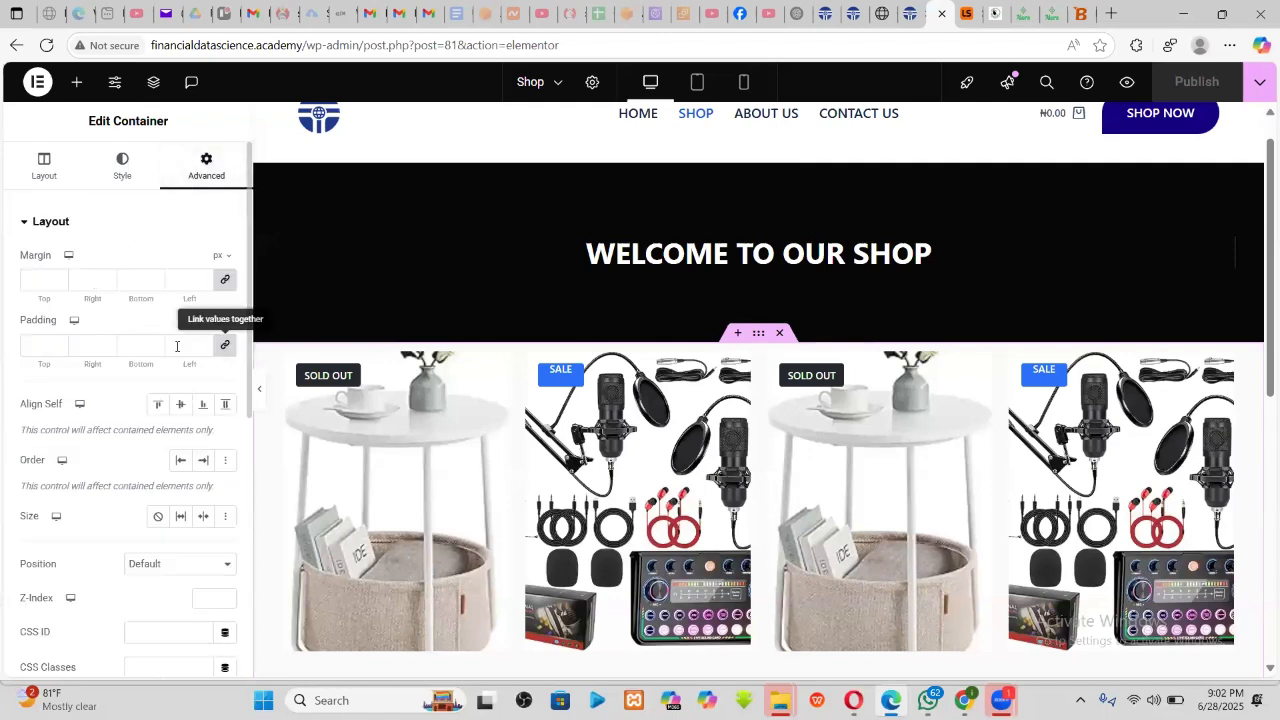
{"action": "left_click", "coordinate": [225, 344]}
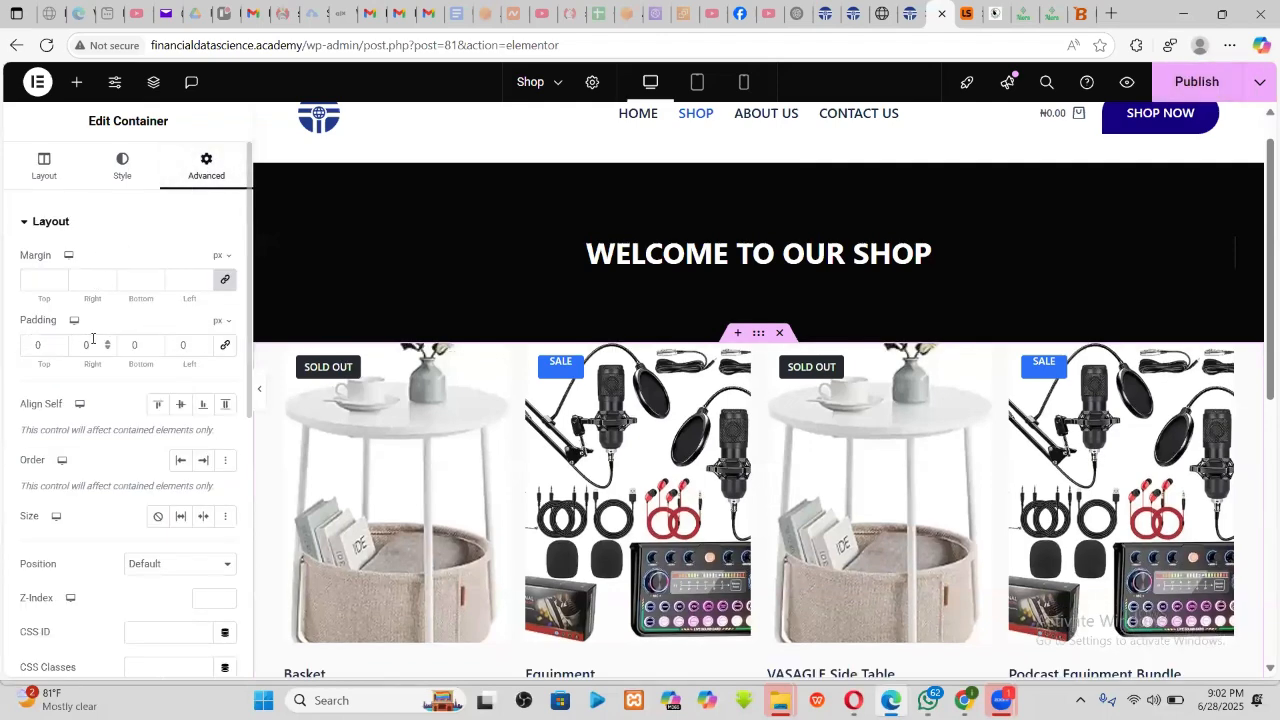
{"action": "left_click", "coordinate": [38, 346]}
{"action": "type", "text": "40"}
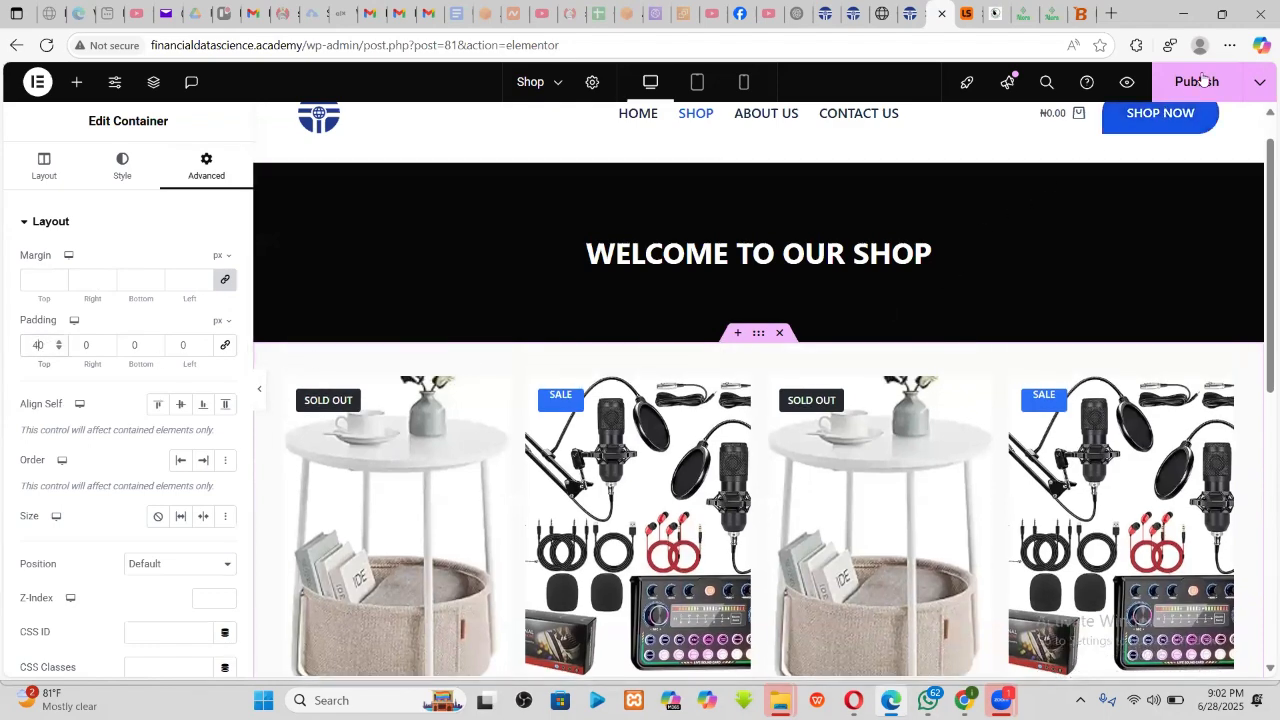
{"action": "left_click", "coordinate": [1203, 80]}
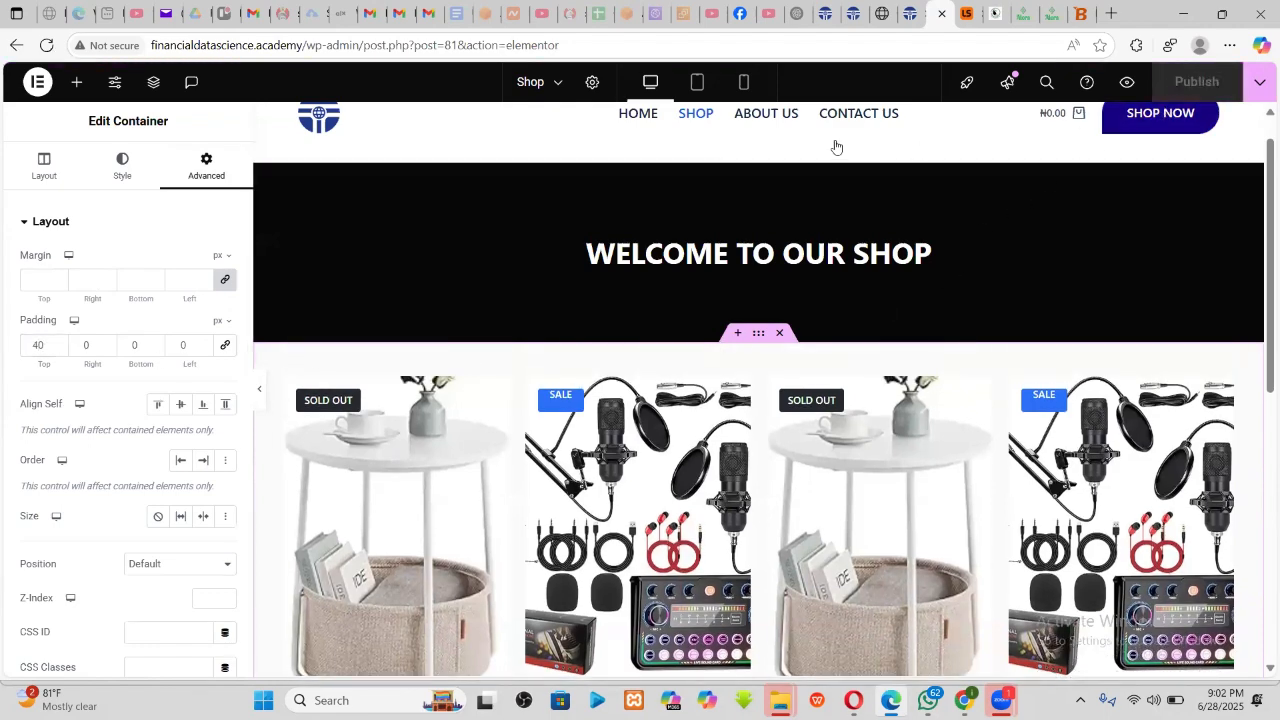
- Return to the store's WordPress dashboard and open the page for adding a new plugin
{"action": "left_click", "coordinate": [909, 8]}
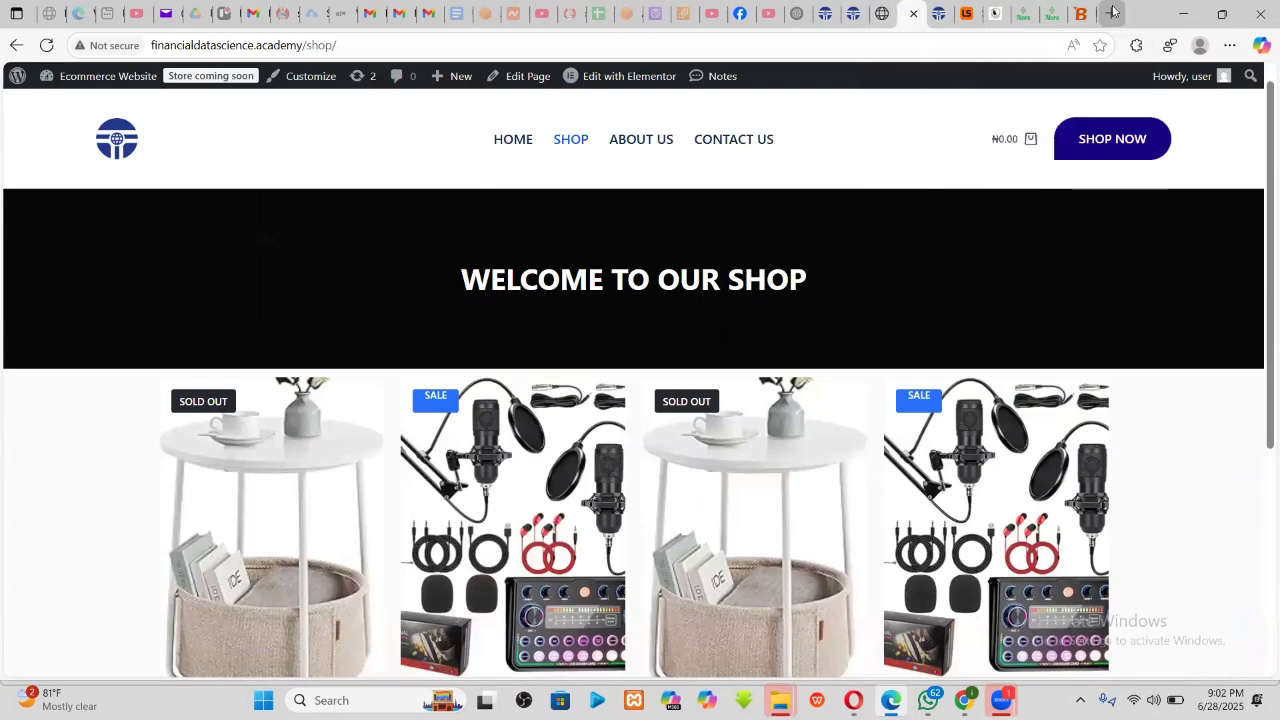
{"action": "key", "text": "ctrl+t"}
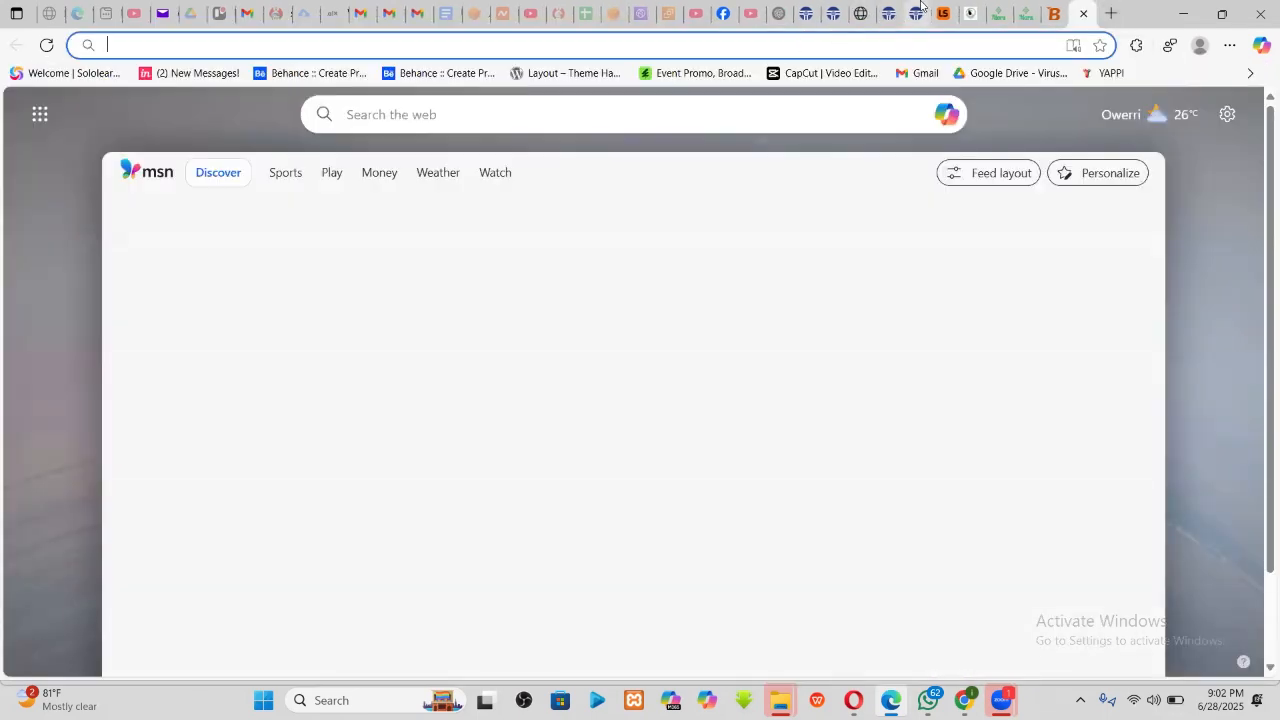
{"action": "left_click", "coordinate": [891, 12]}
{"action": "left_click", "coordinate": [857, 14]}
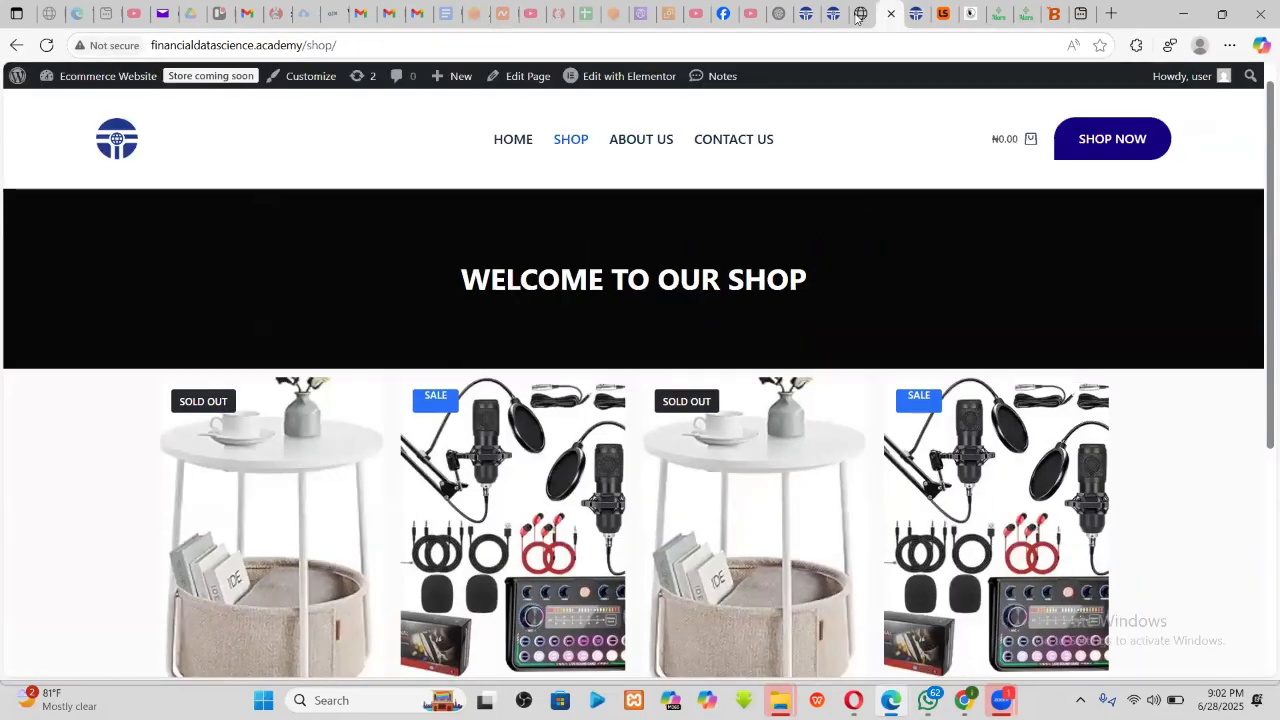
{"action": "left_click", "coordinate": [860, 13]}
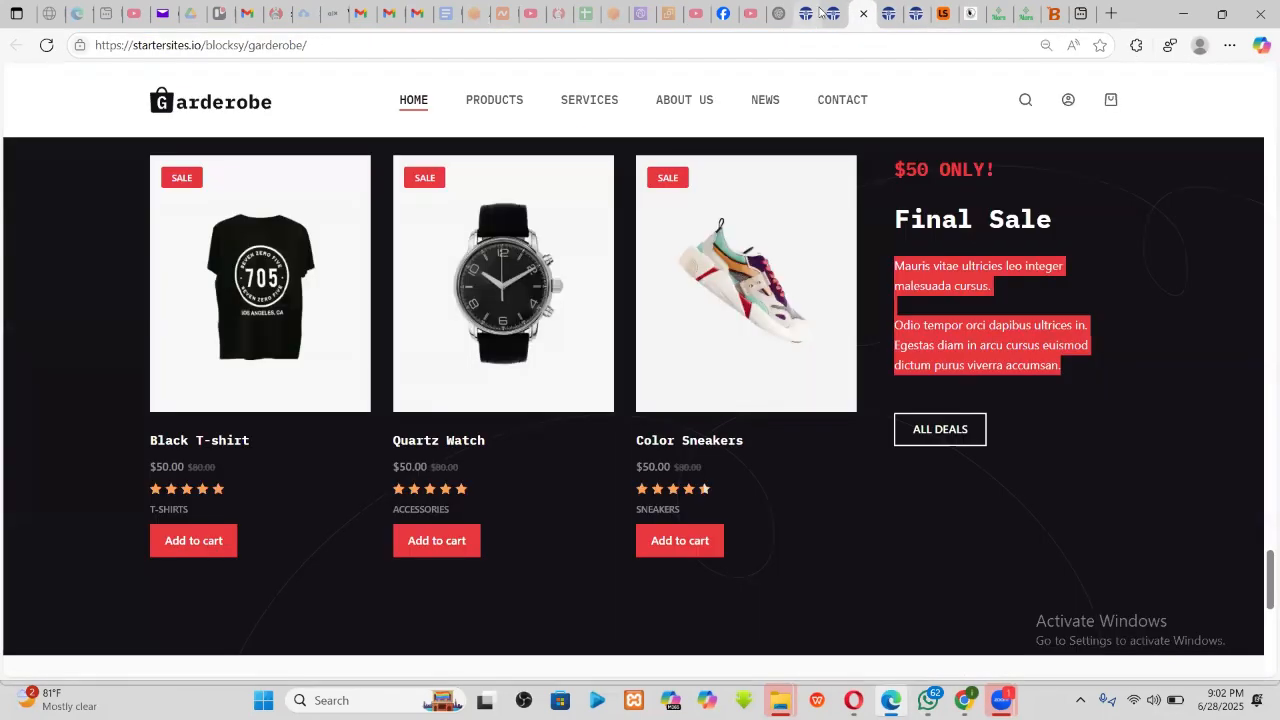
{"action": "left_click", "coordinate": [832, 8]}
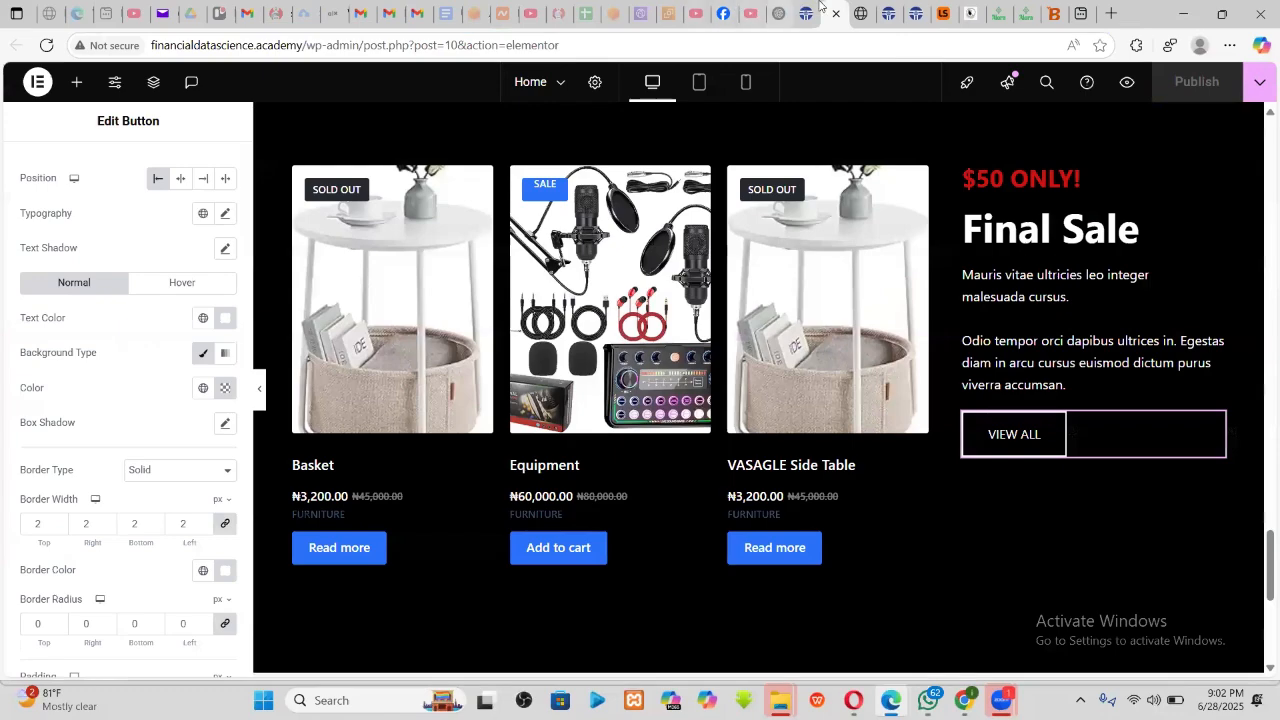
{"action": "left_click", "coordinate": [780, 12]}
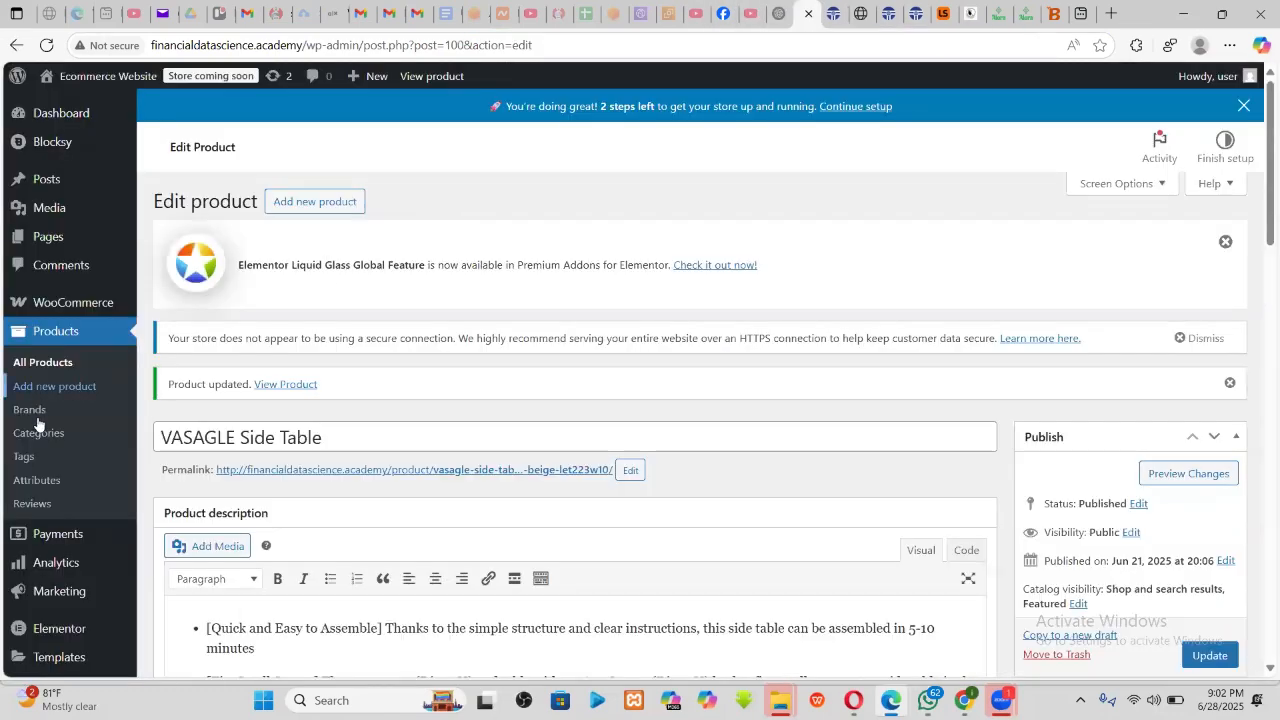
{"action": "scroll", "coordinate": [30, 550], "scroll_direction": "down", "scroll_amount": 3}
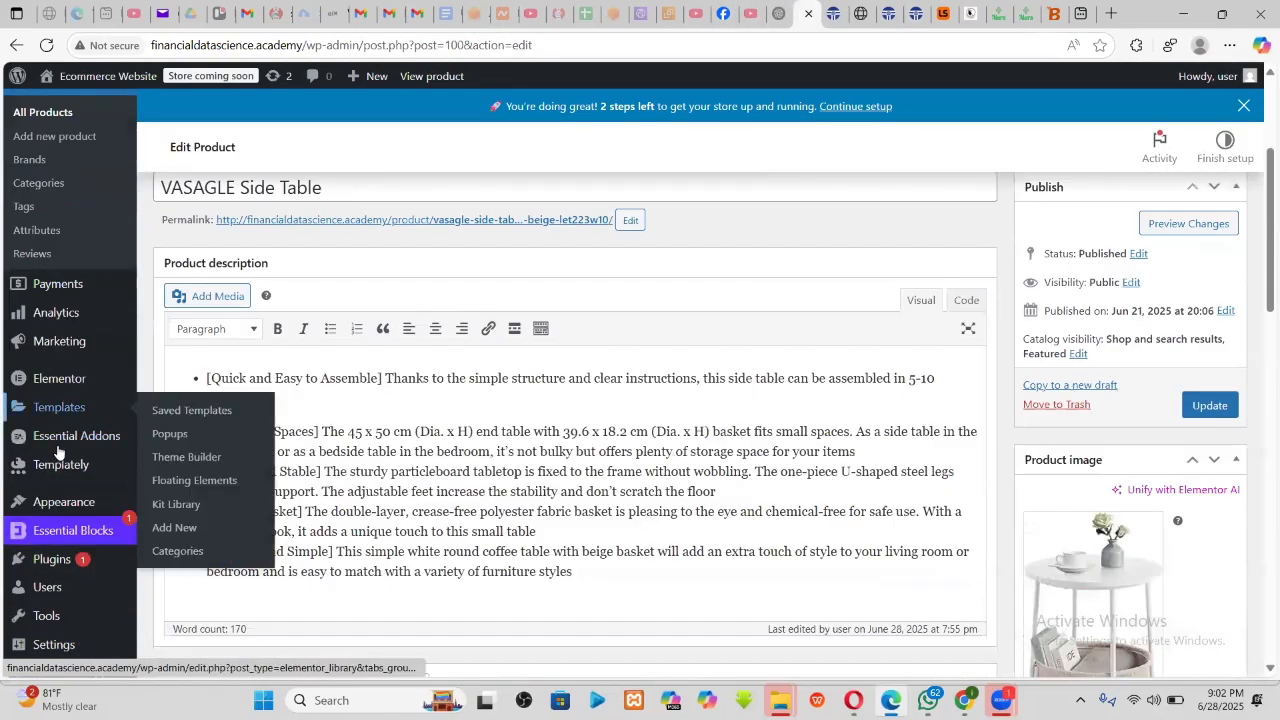
{"action": "scroll", "coordinate": [75, 497], "scroll_direction": "down", "scroll_amount": 1}
{"action": "mouse_move", "coordinate": [80, 490]}
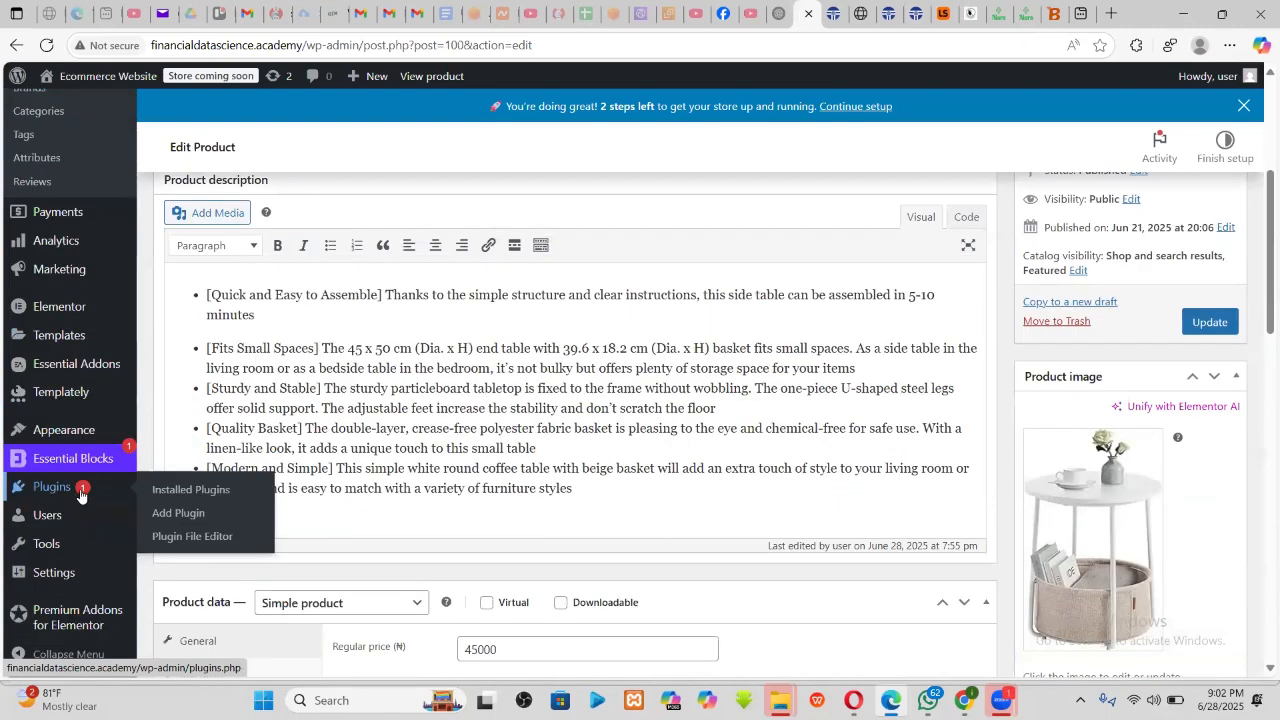
{"action": "left_click", "coordinate": [181, 515]}
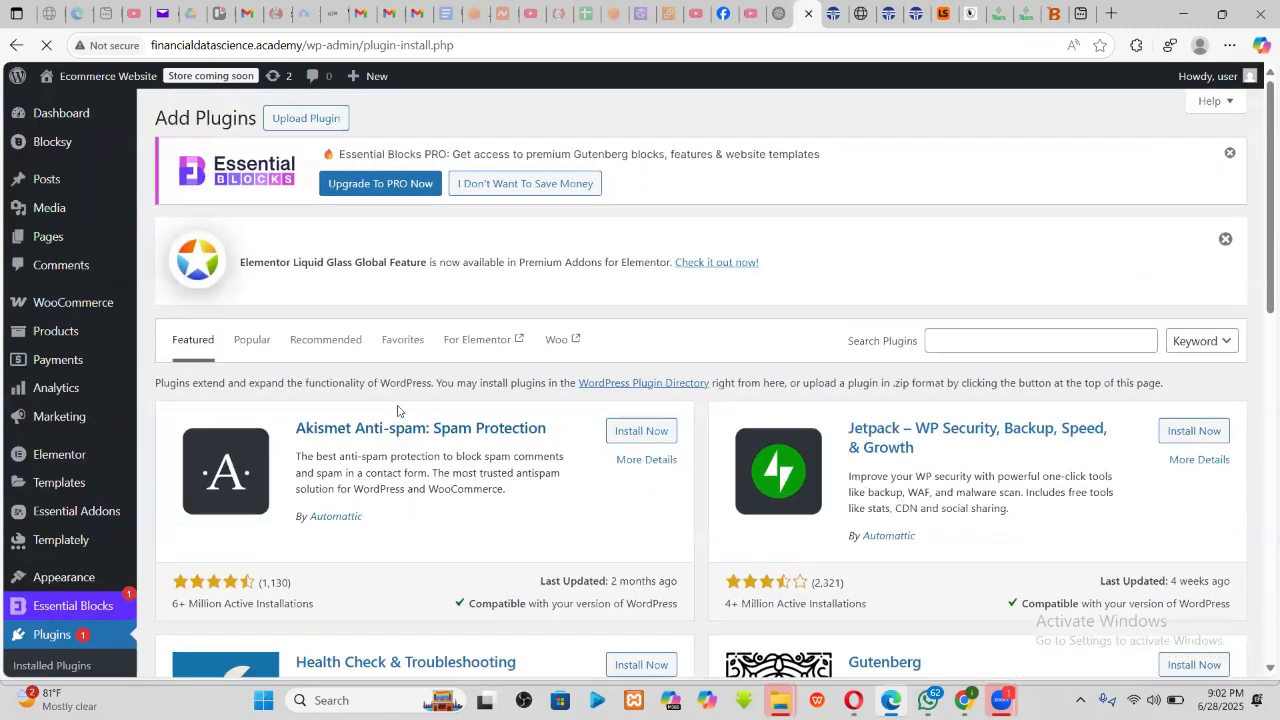
- Search the plugin directory for PAYSTACK, and install and activate Paystack WooCommerce Payment Gateway
{"action": "left_click", "coordinate": [952, 339]}
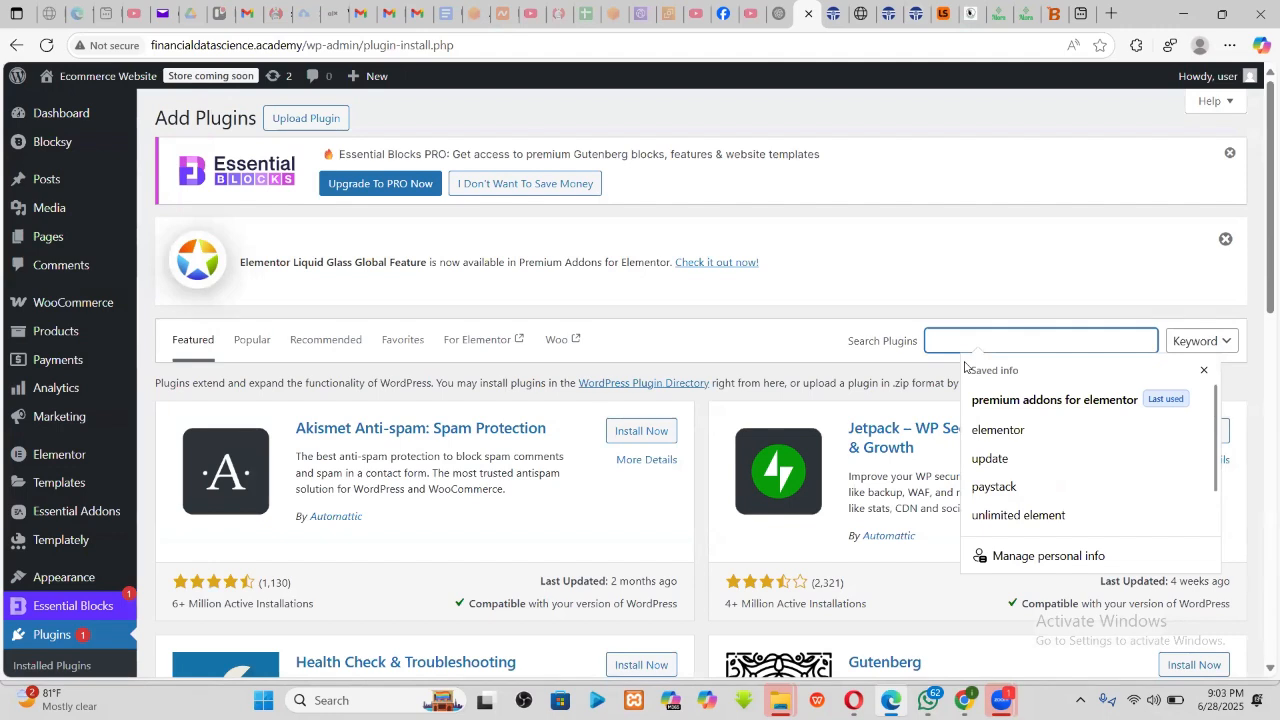
{"action": "type", "text": "PAYStack"}
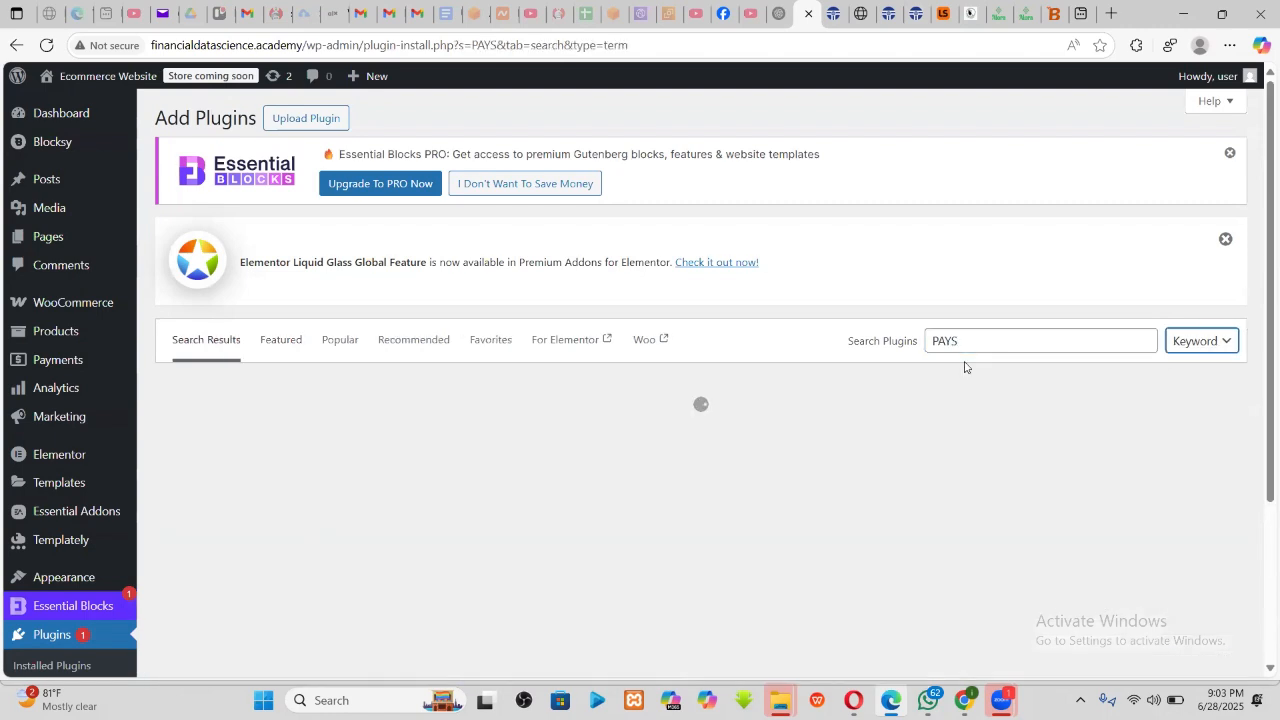
{"action": "left_click", "coordinate": [965, 332]}
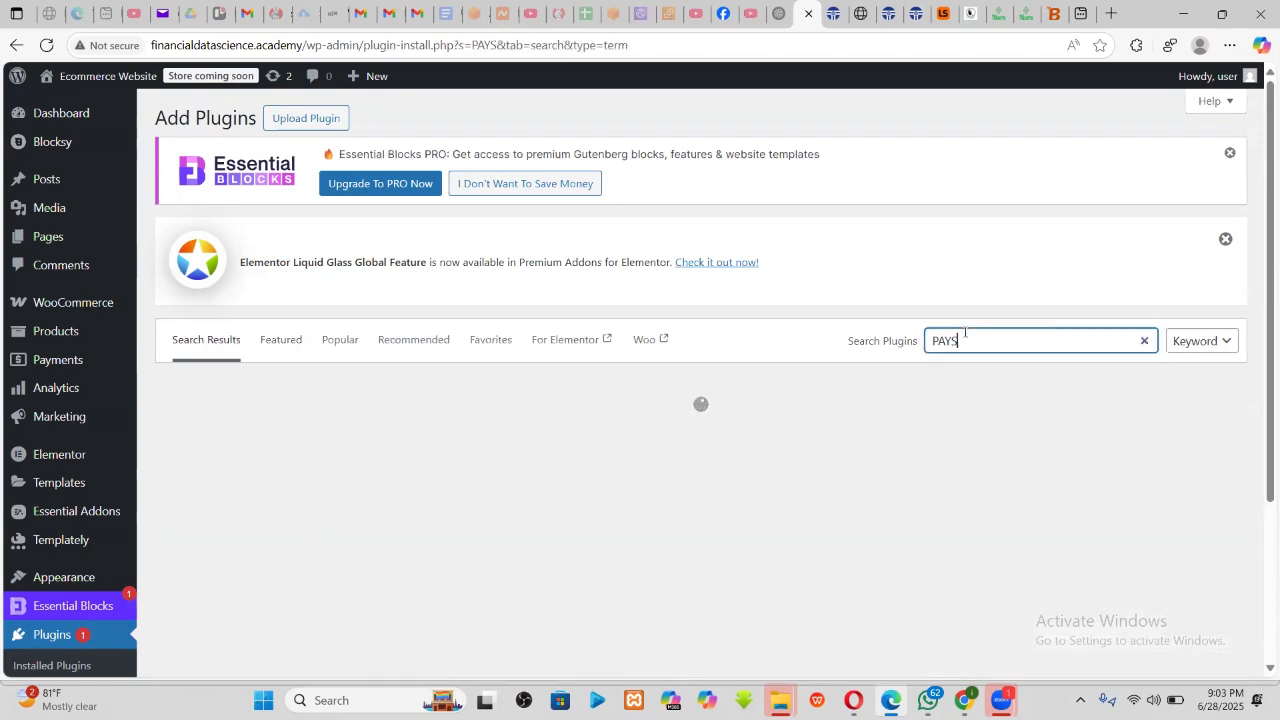
{"action": "type", "text": "TACK"}
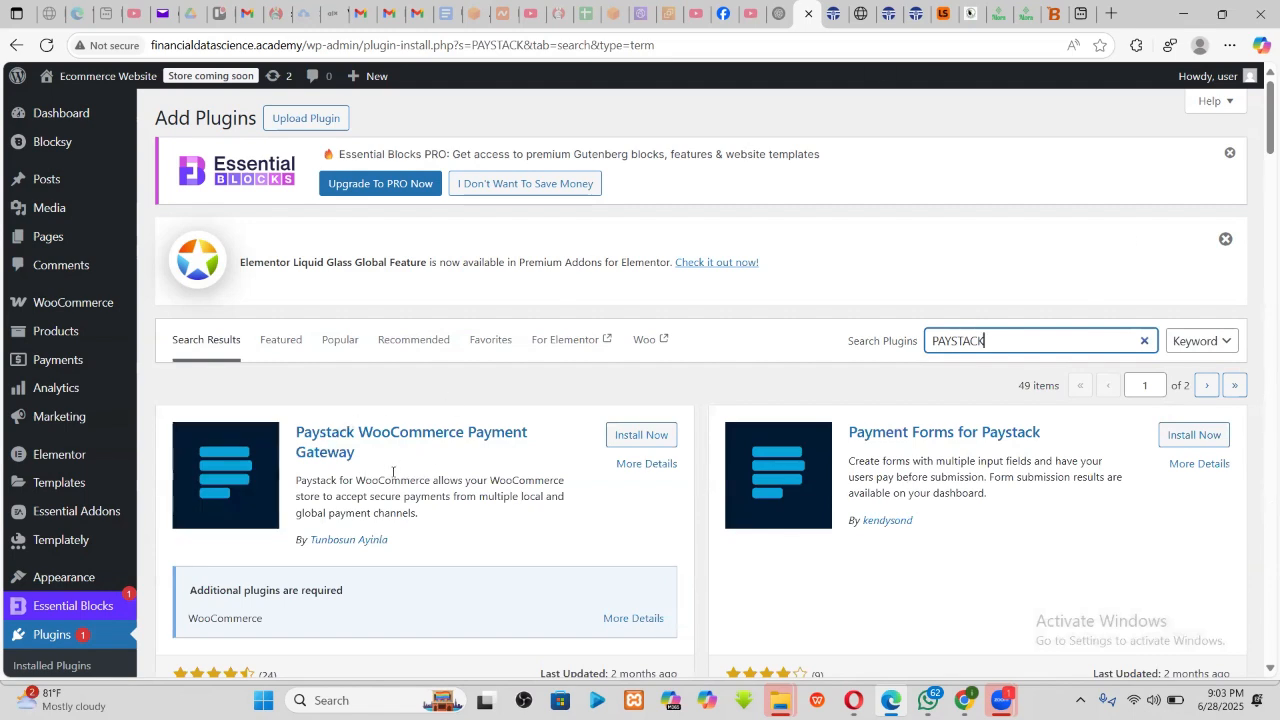
{"action": "left_click", "coordinate": [662, 436]}
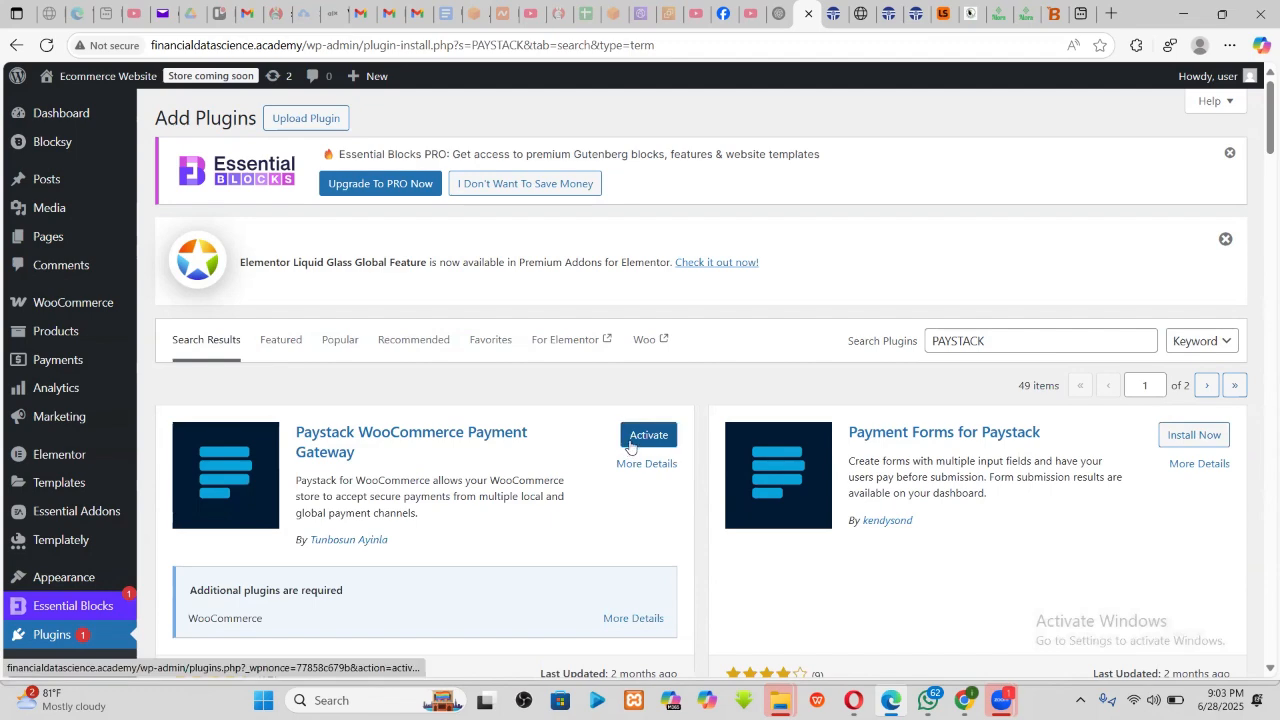
{"action": "left_click", "coordinate": [628, 434]}
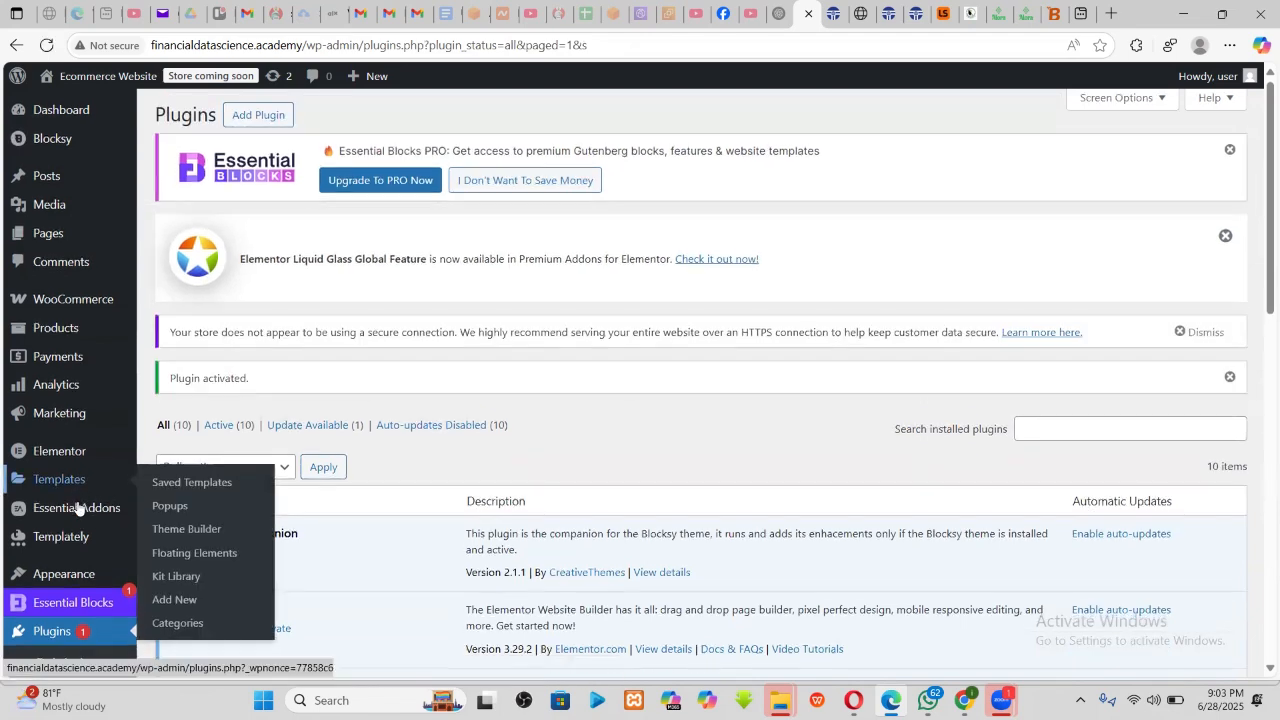
- Open the settings of the Paystack WooCommerce Payment Gateway plugin and enable Paystack
{"action": "scroll", "coordinate": [80, 508], "scroll_direction": "down", "scroll_amount": 3}
{"action": "scroll", "coordinate": [80, 508], "scroll_direction": "down", "scroll_amount": 6}
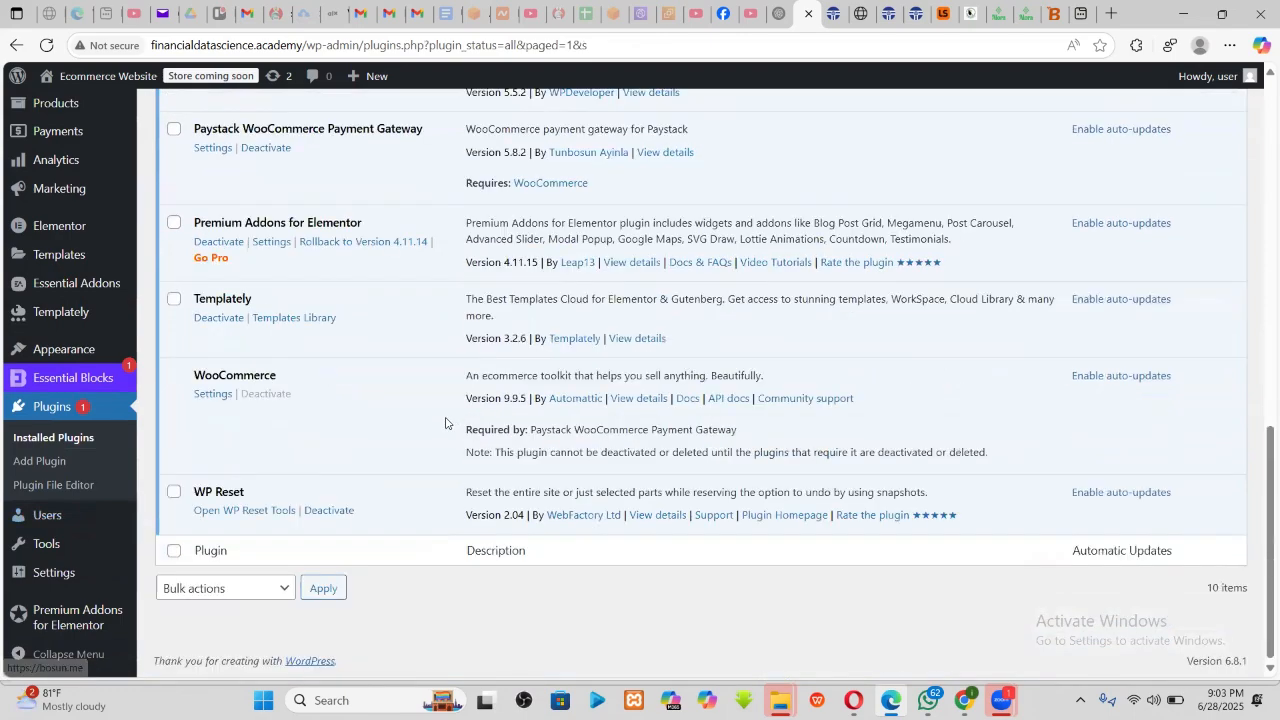
{"action": "scroll", "coordinate": [349, 403], "scroll_direction": "up", "scroll_amount": 2}
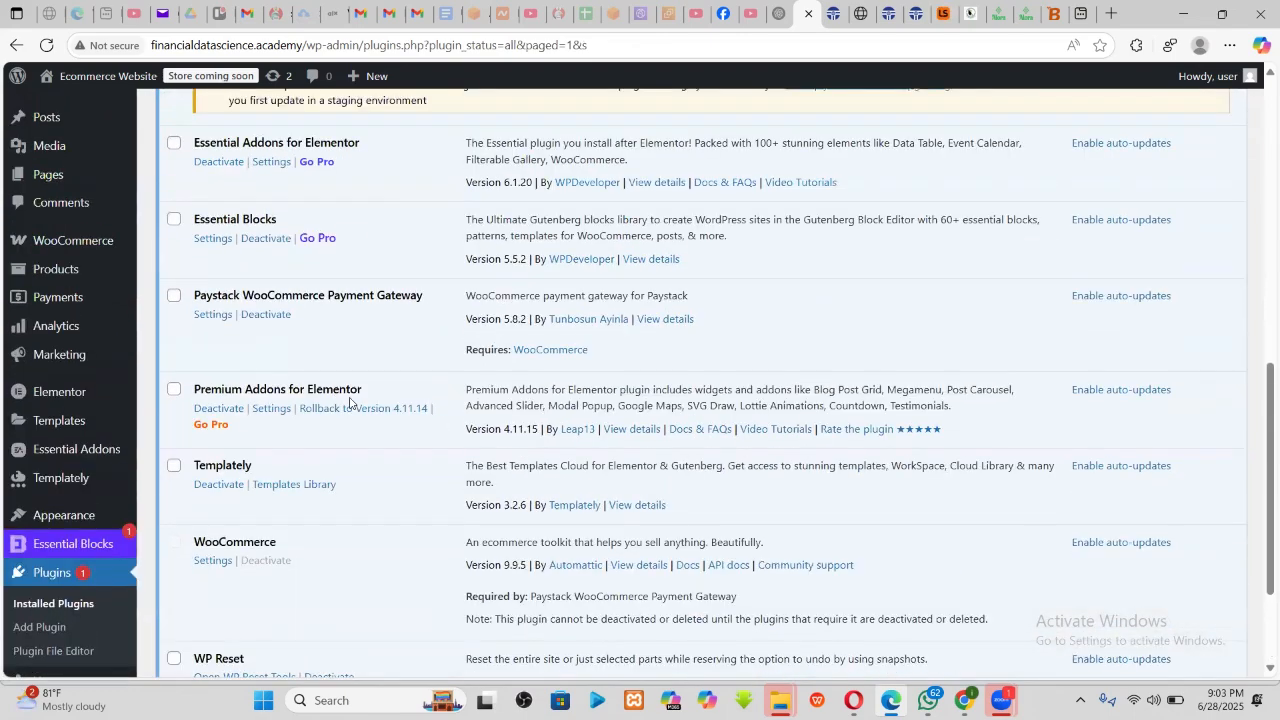
{"action": "scroll", "coordinate": [349, 403], "scroll_direction": "up", "scroll_amount": 1}
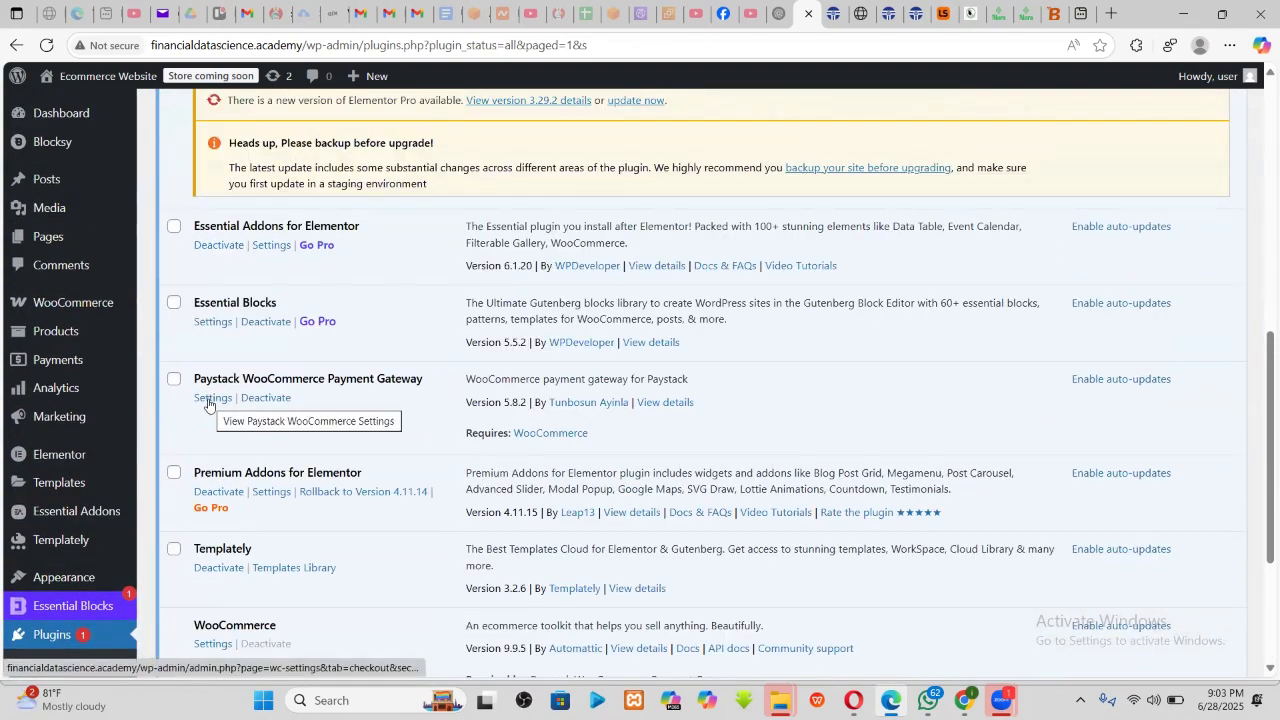
{"action": "left_click", "coordinate": [215, 398]}
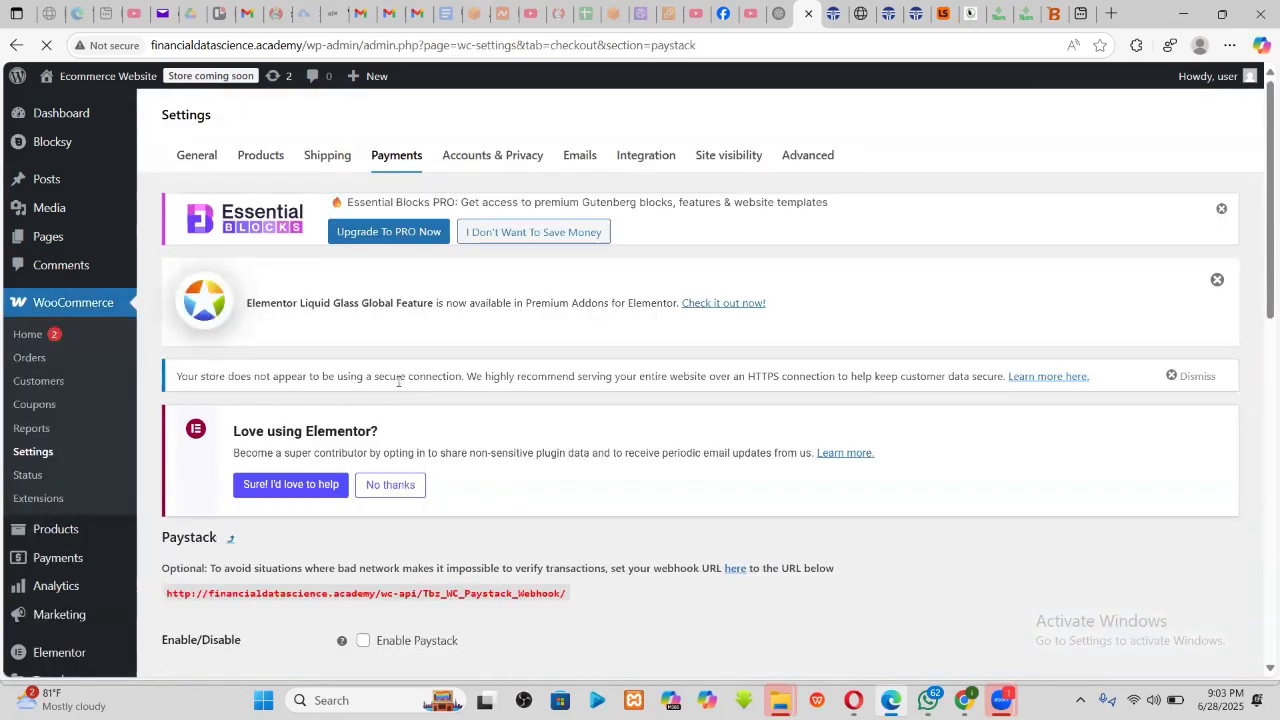
{"action": "scroll", "coordinate": [402, 382], "scroll_direction": "down", "scroll_amount": 5}
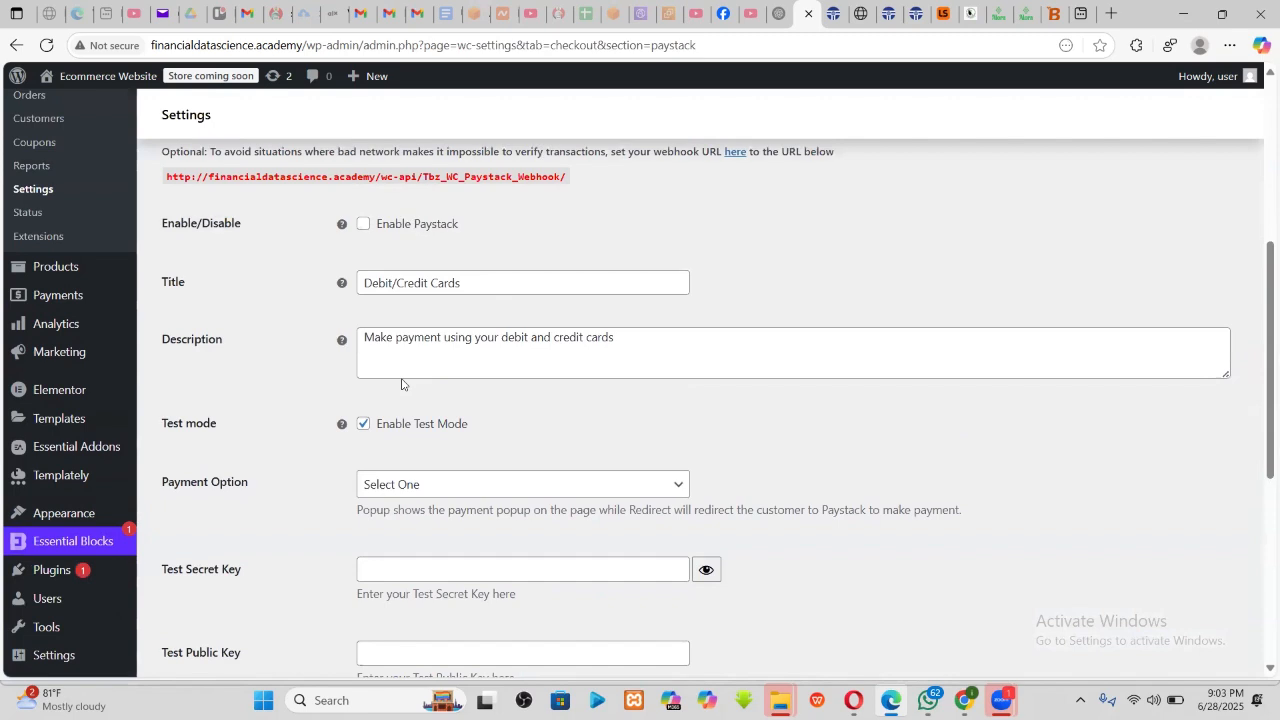
{"action": "scroll", "coordinate": [402, 384], "scroll_direction": "up", "scroll_amount": 1}
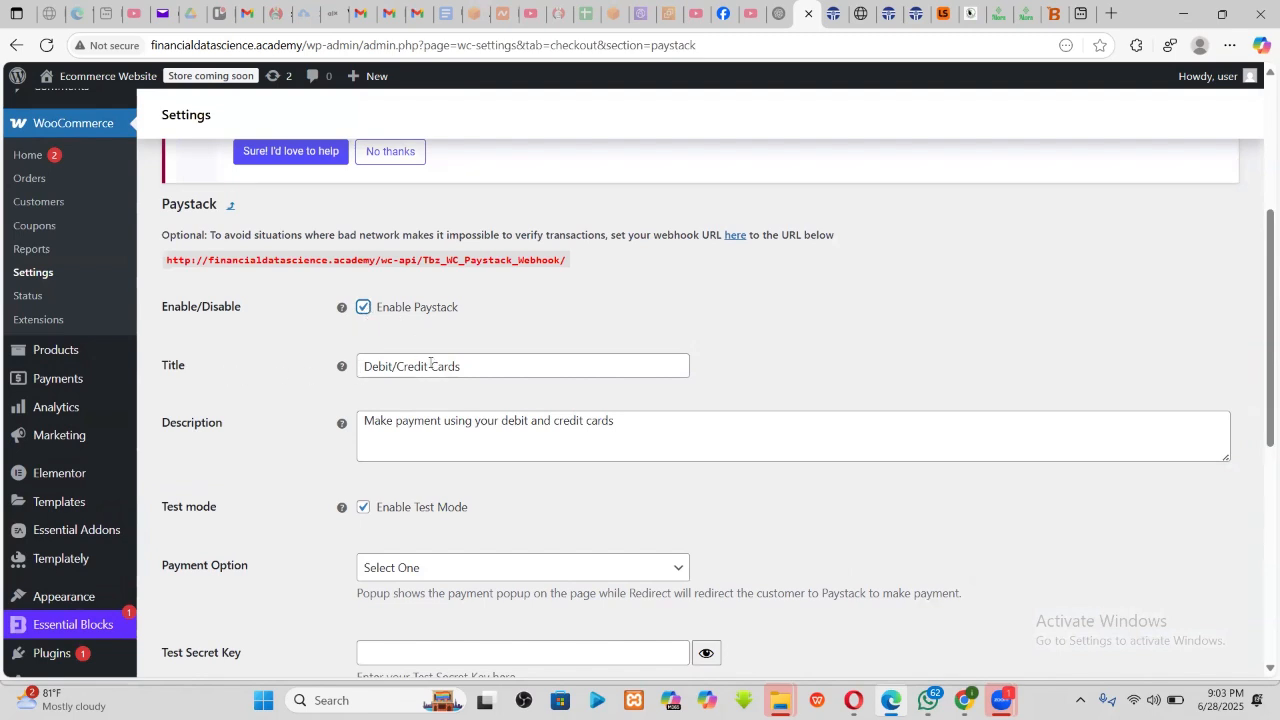
- Set the Paystack gateway's payment option to Popup
{"action": "scroll", "coordinate": [478, 432], "scroll_direction": "down", "scroll_amount": 3}
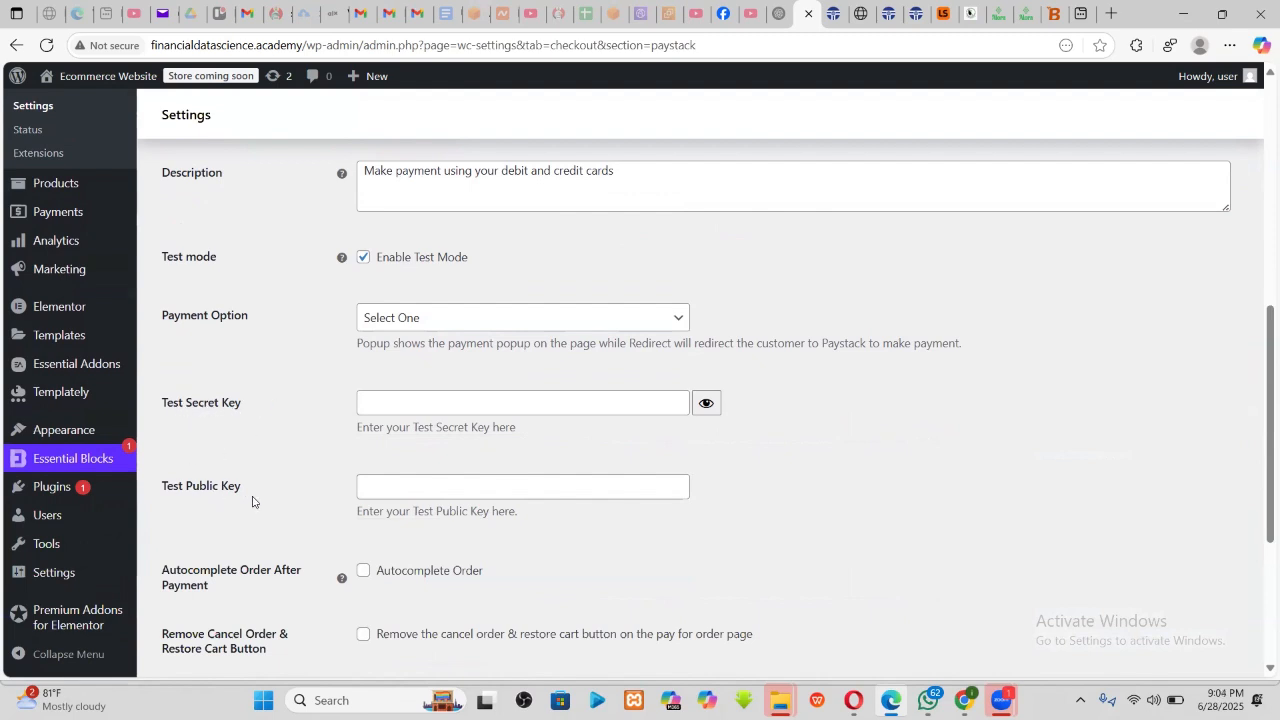
{"action": "scroll", "coordinate": [381, 279], "scroll_direction": "down", "scroll_amount": 2}
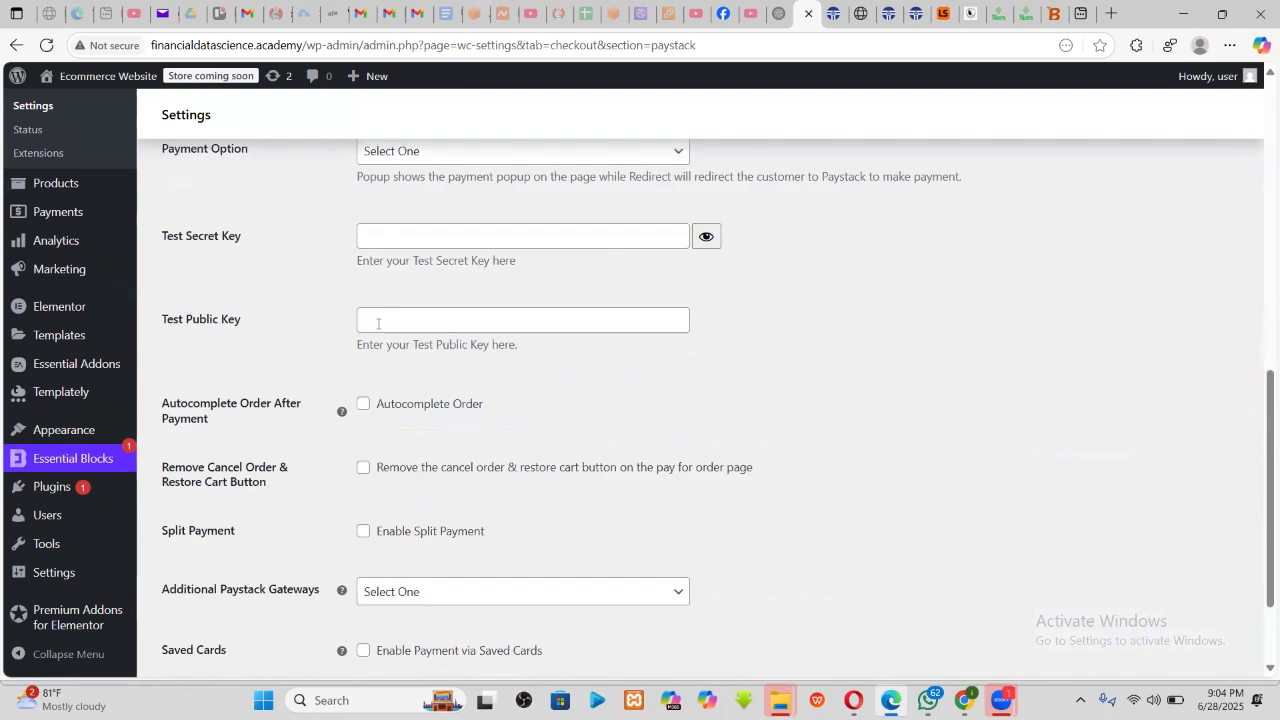
{"action": "scroll", "coordinate": [396, 319], "scroll_direction": "up", "scroll_amount": 1}
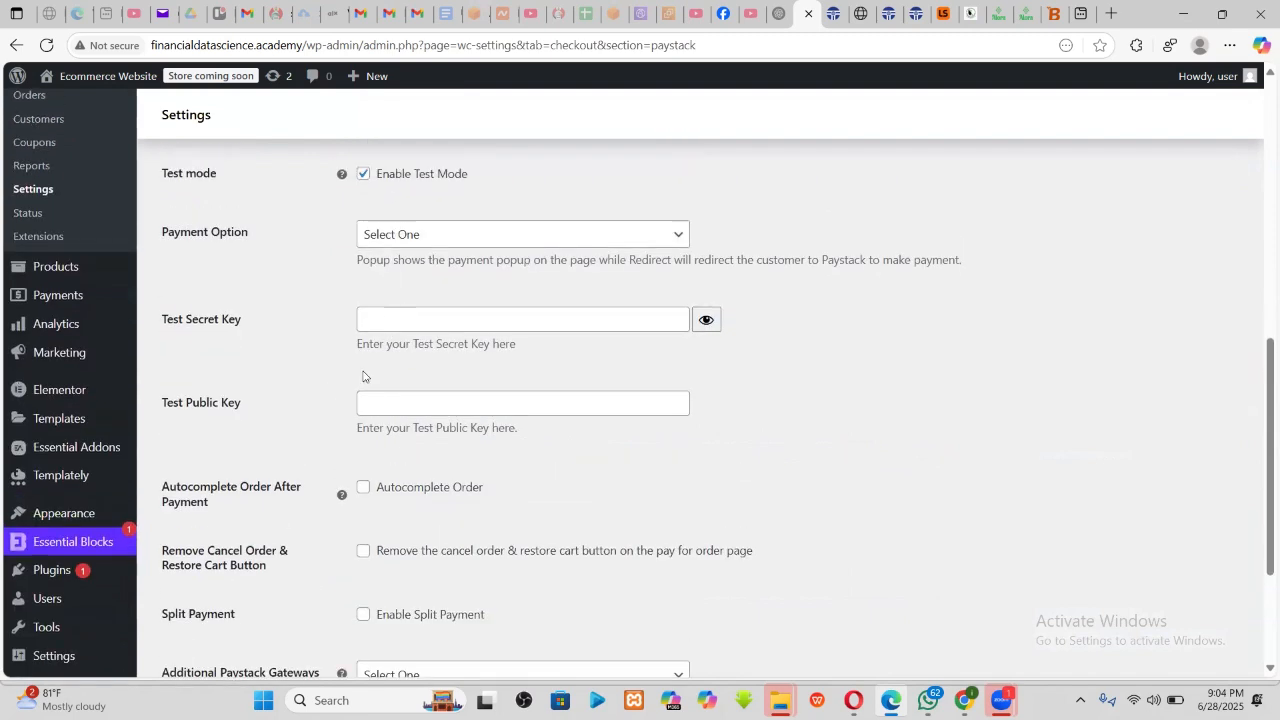
{"action": "left_click", "coordinate": [460, 239]}
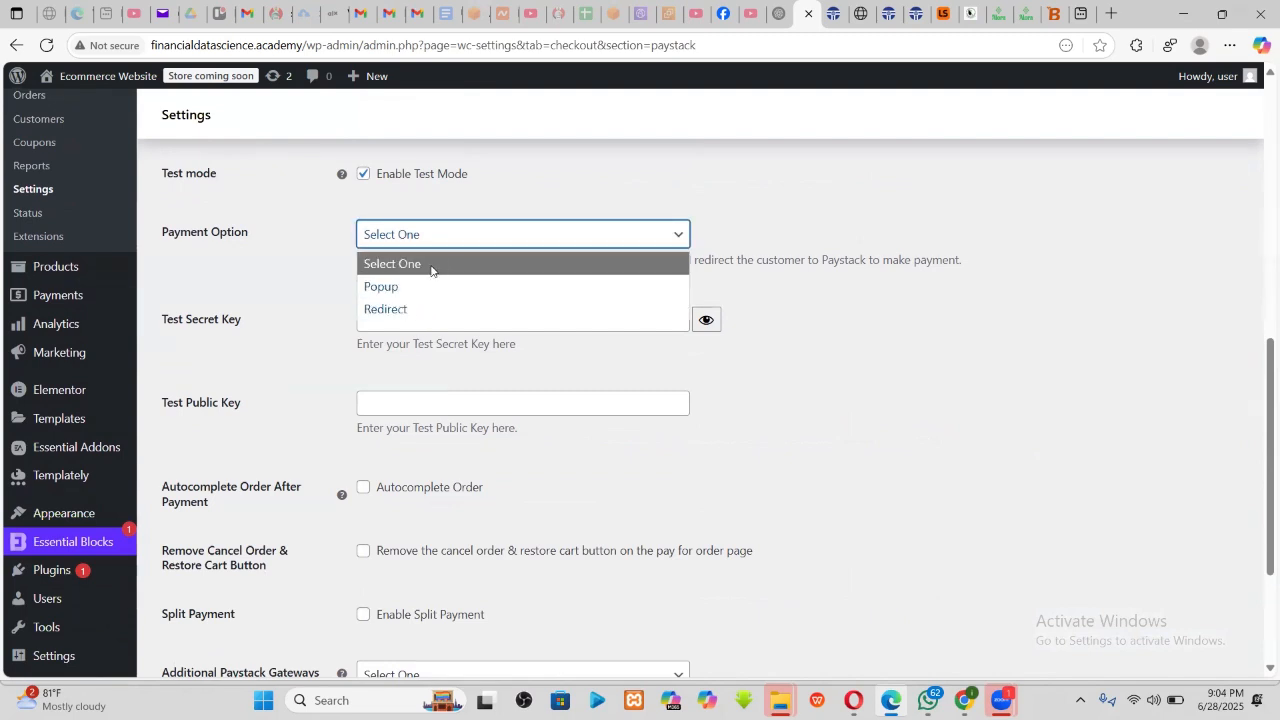
{"action": "left_click", "coordinate": [373, 288]}
{"action": "left_click", "coordinate": [380, 244]}
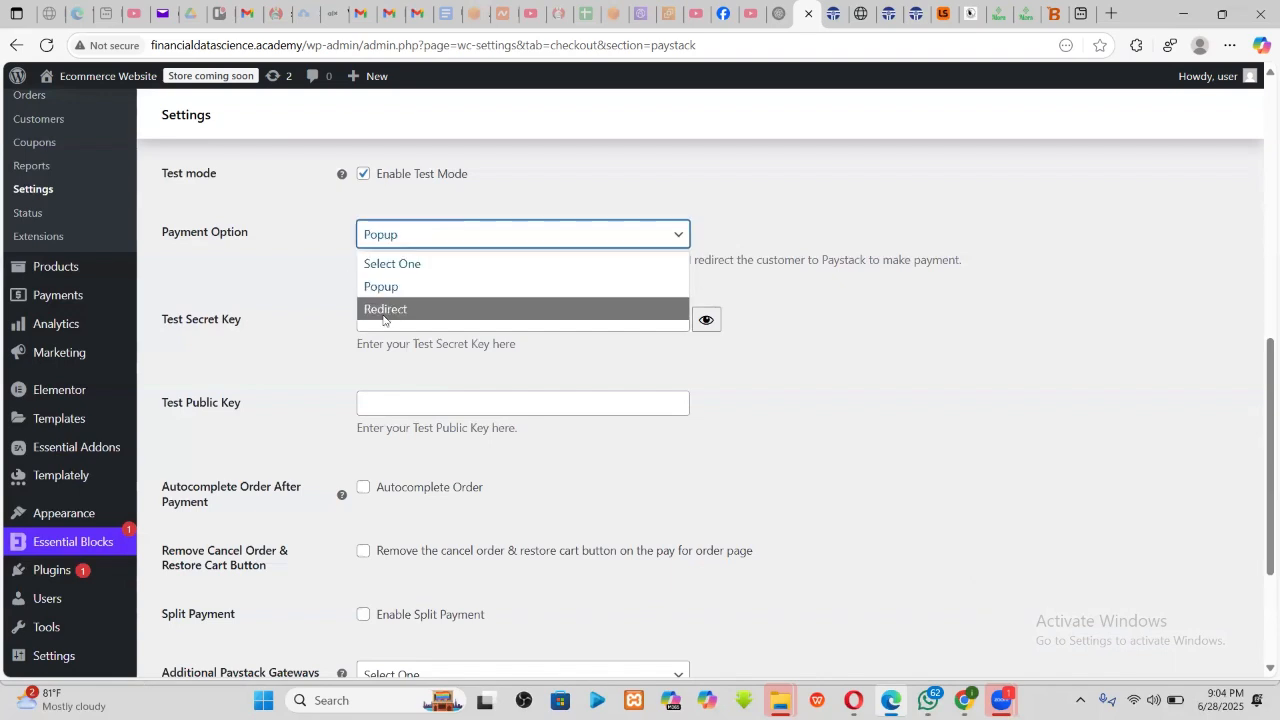
{"action": "left_click", "coordinate": [275, 282]}
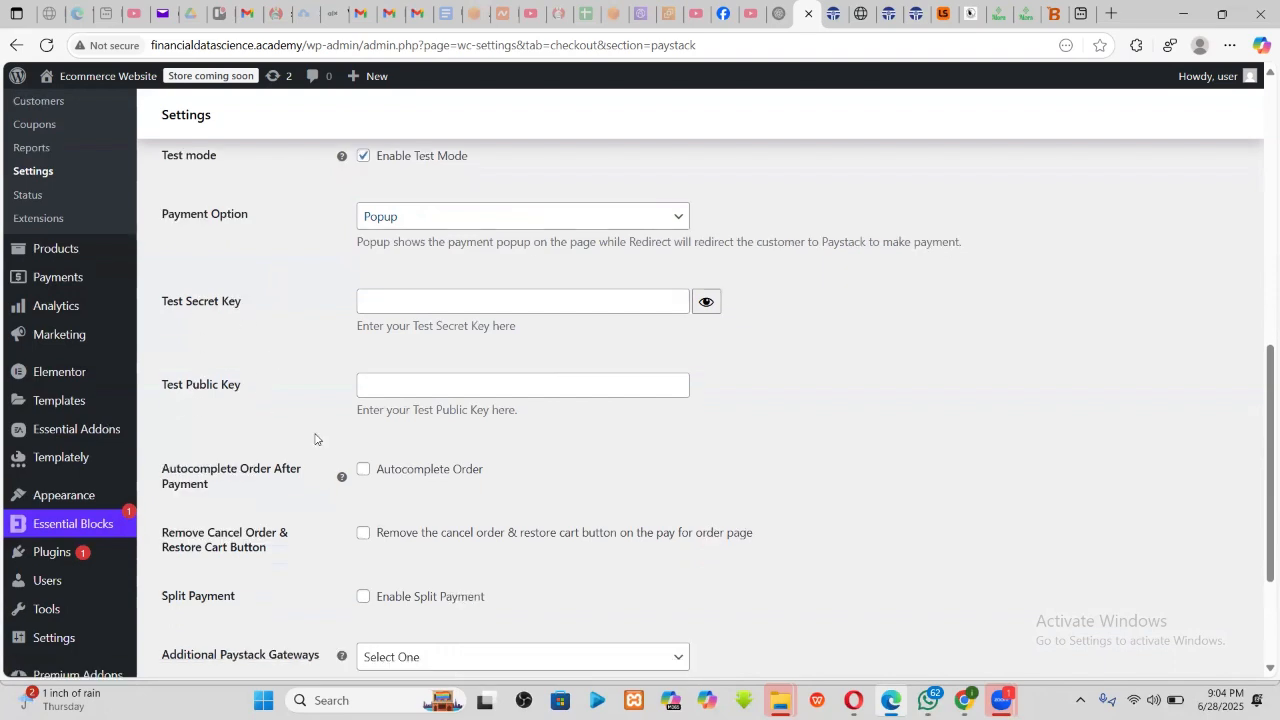
{"action": "scroll", "coordinate": [316, 437], "scroll_direction": "down", "scroll_amount": 2}
{"action": "scroll", "coordinate": [320, 437], "scroll_direction": "up", "scroll_amount": 2}
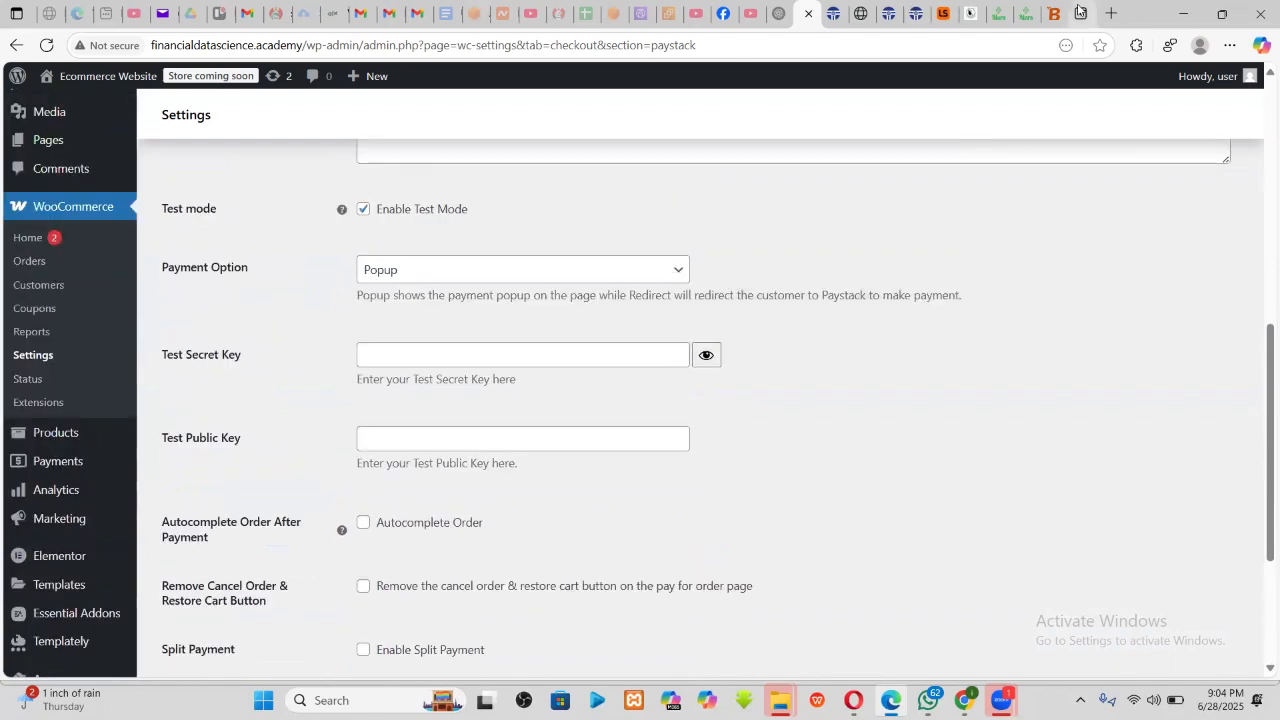
- Search the web for paystack in a new browser tab and open the official Paystack website
{"action": "key", "text": "ctrl+t"}
{"action": "left_click", "coordinate": [948, 41]}
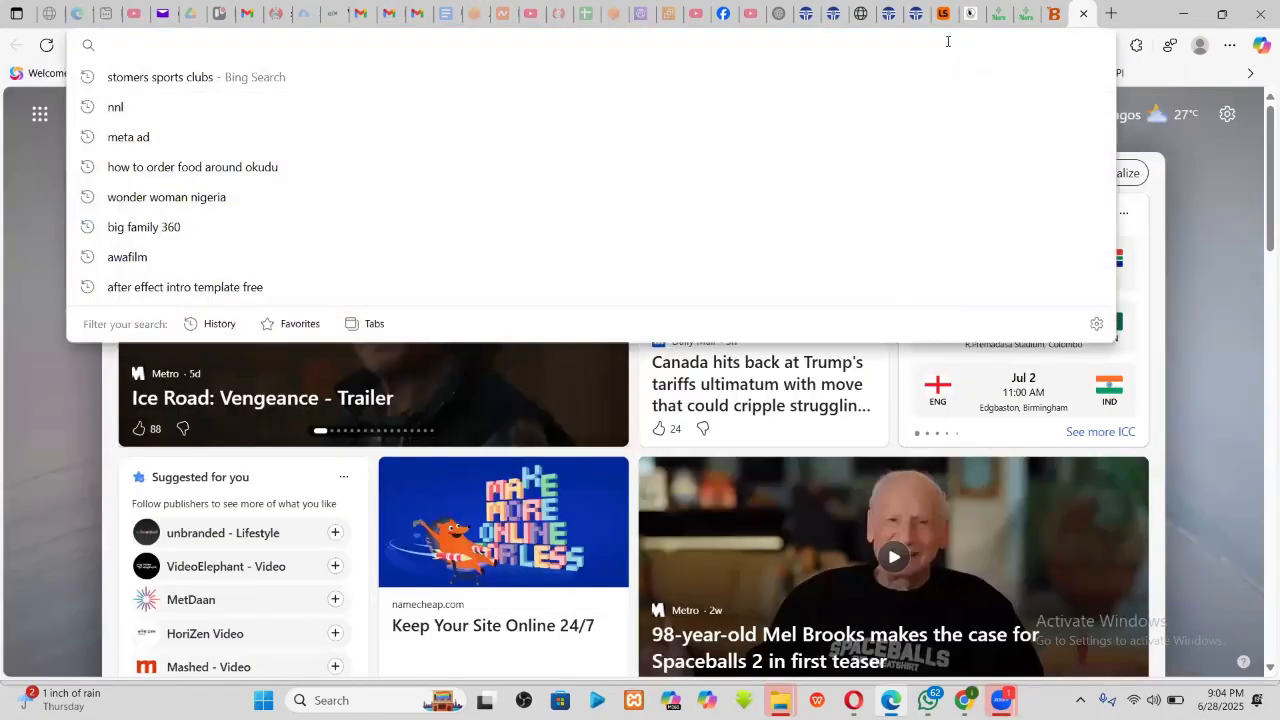
{"action": "type", "text": "ays"}
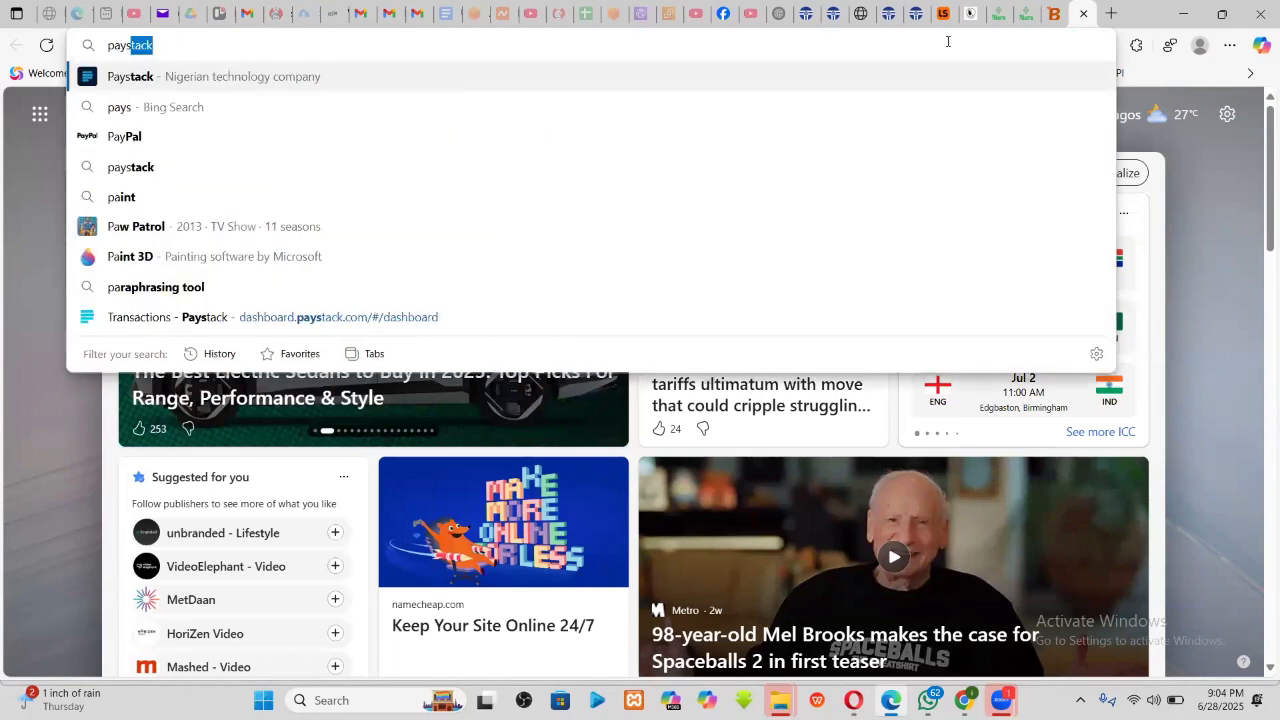
{"action": "key", "text": "Return"}
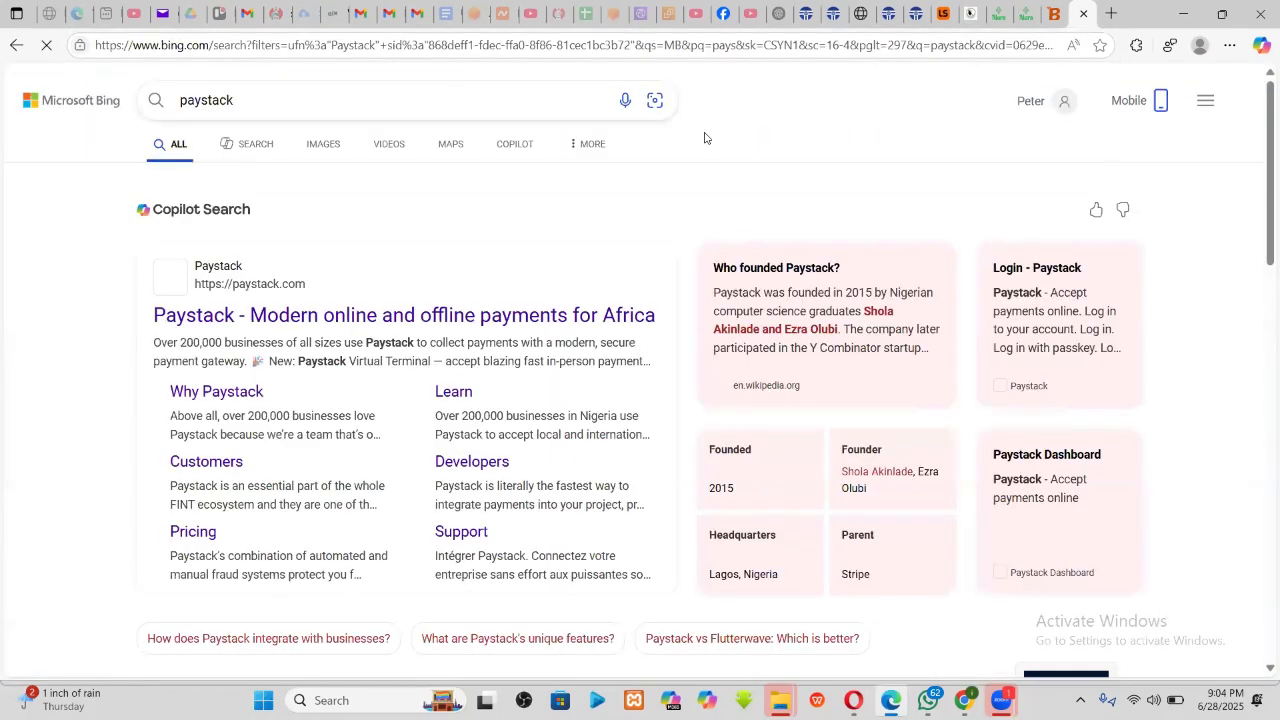
{"action": "left_click", "coordinate": [264, 318]}
{"action": "left_click", "coordinate": [1055, 13]}
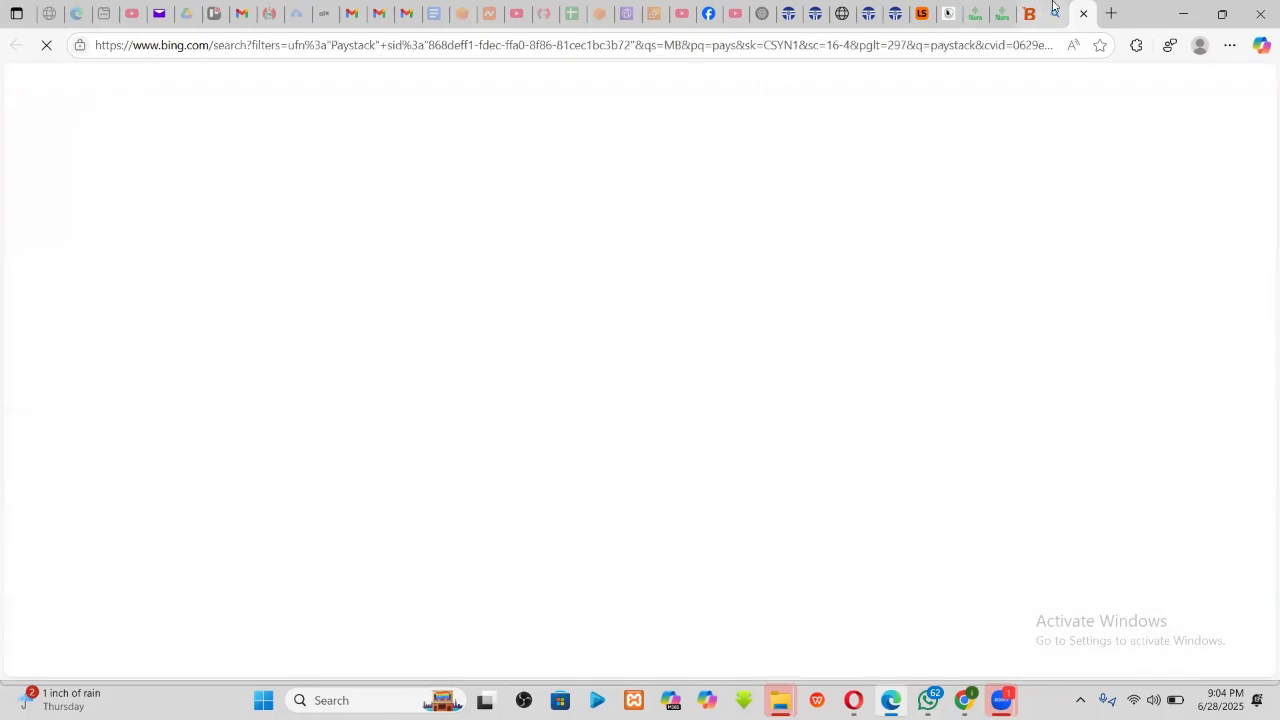
{"action": "left_click", "coordinate": [1057, 14]}
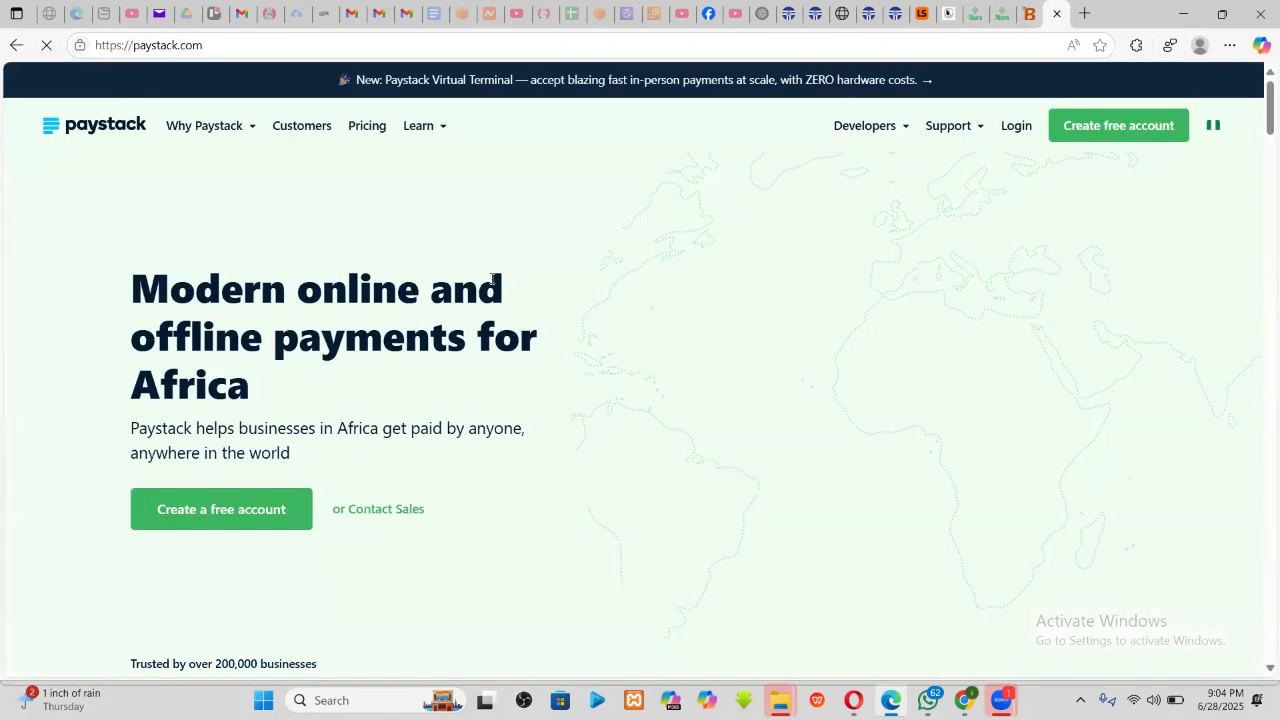
- Open the Paystack login page and try to log in with the saved account credentials
{"action": "left_click", "coordinate": [1001, 127]}
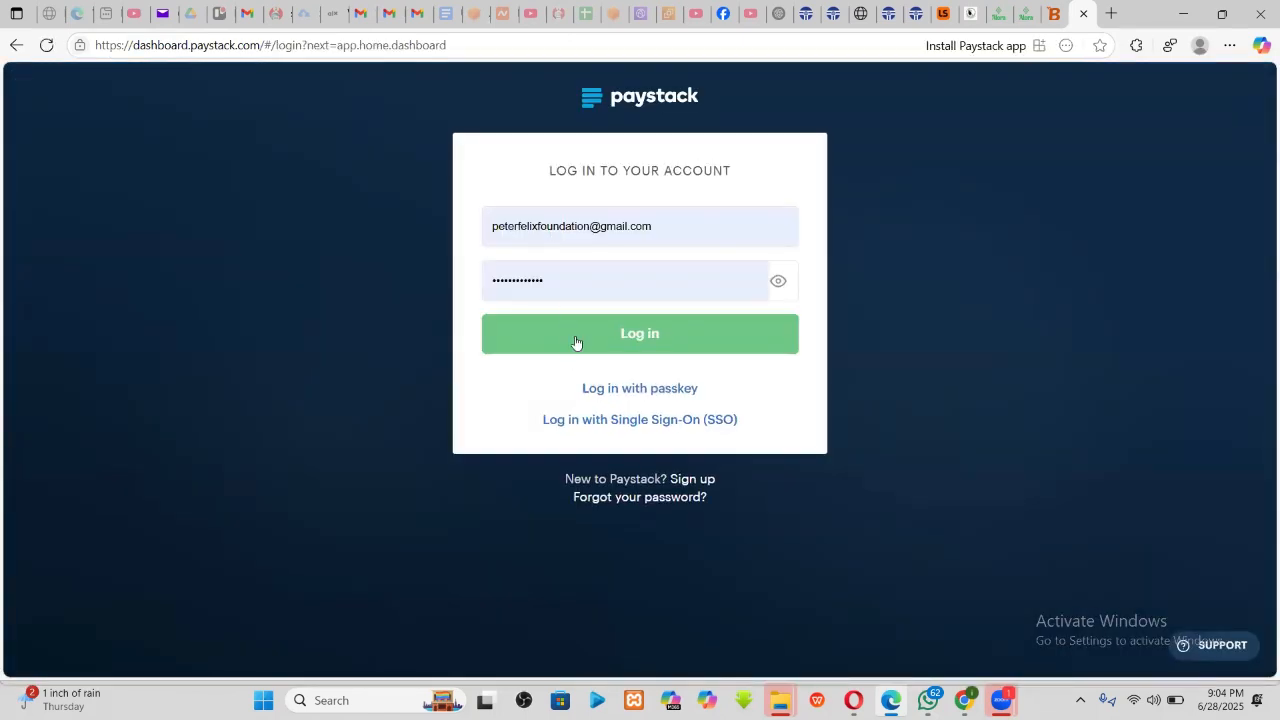
{"action": "left_click", "coordinate": [575, 343]}
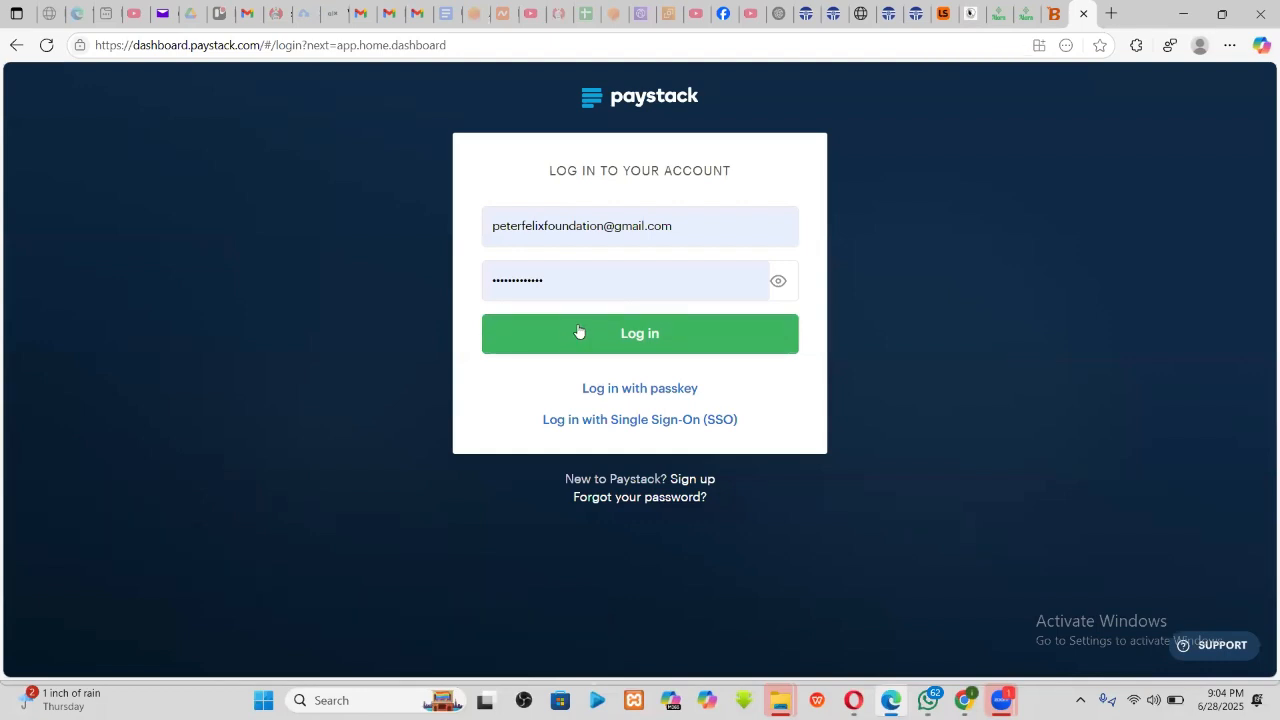
{"action": "left_click", "coordinate": [652, 339]}
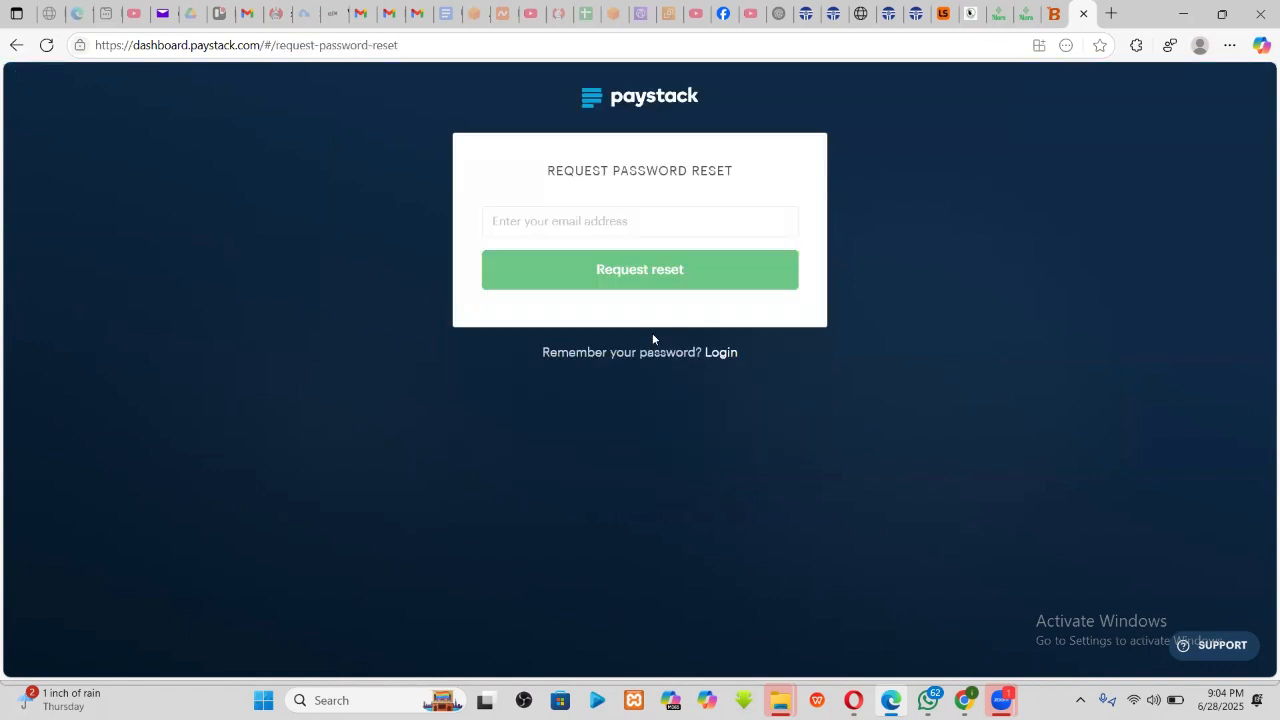
- Request a password reset for the Paystack account using the account's saved e-mail address
{"action": "left_click", "coordinate": [614, 220]}
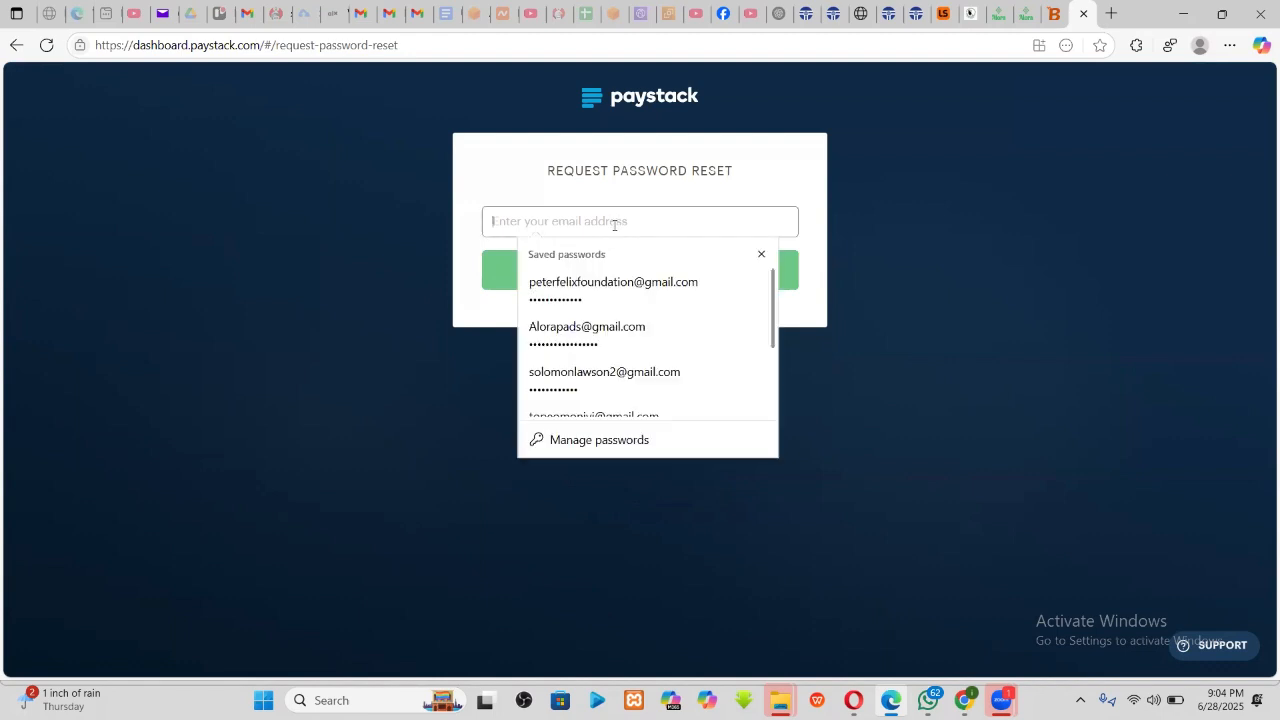
{"action": "left_click", "coordinate": [580, 290]}
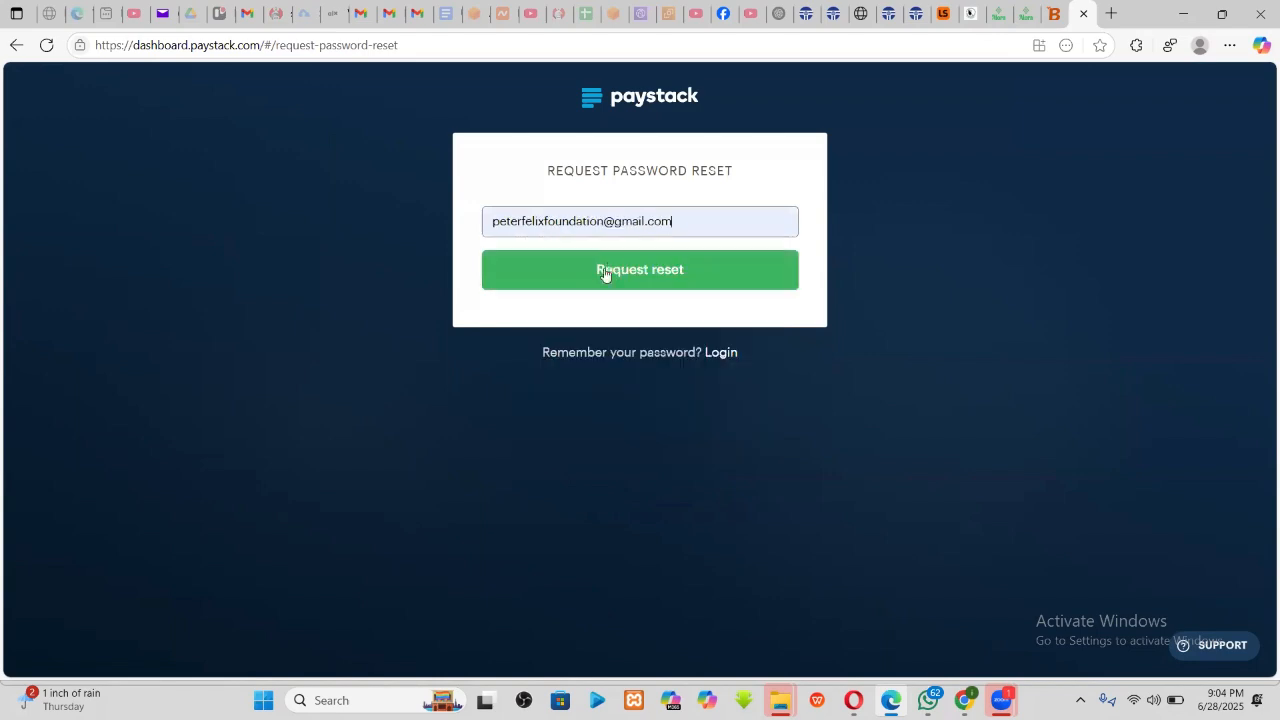
{"action": "left_click", "coordinate": [608, 268]}
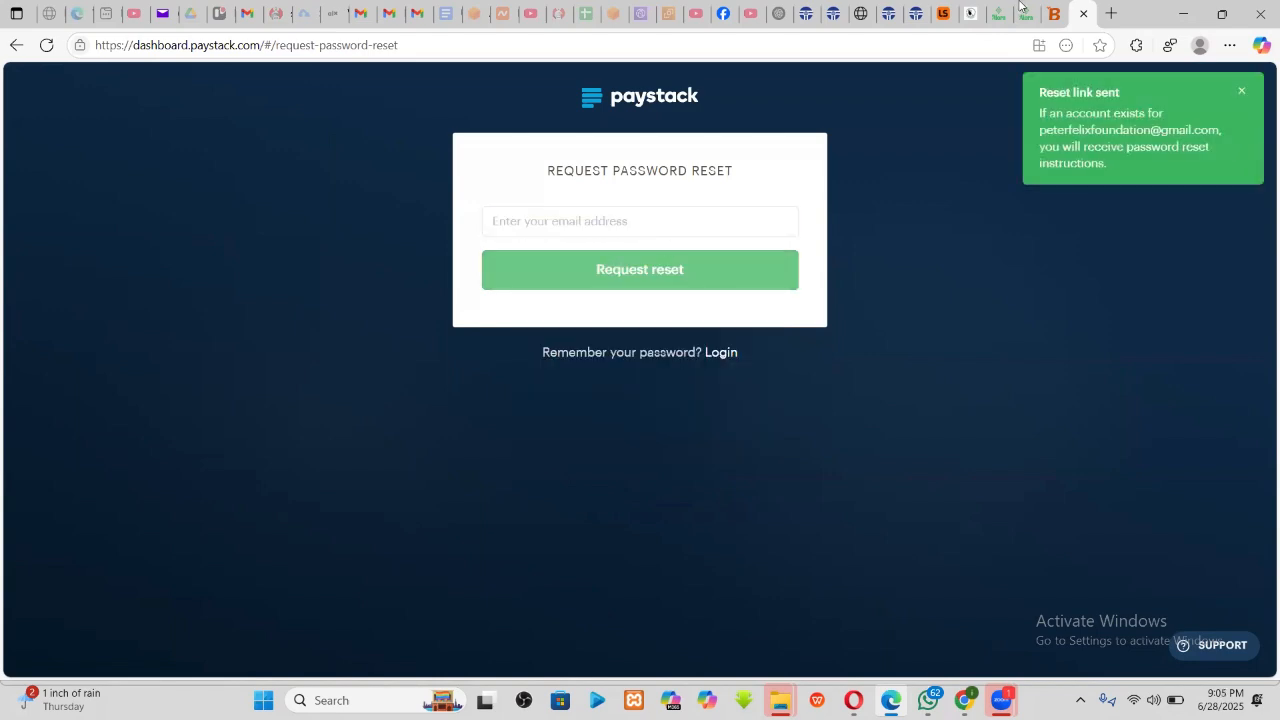
- Switch to the account's Gmail inbox, open the Paystack password reset message and follow its reset link
{"action": "left_click", "coordinate": [352, 13]}
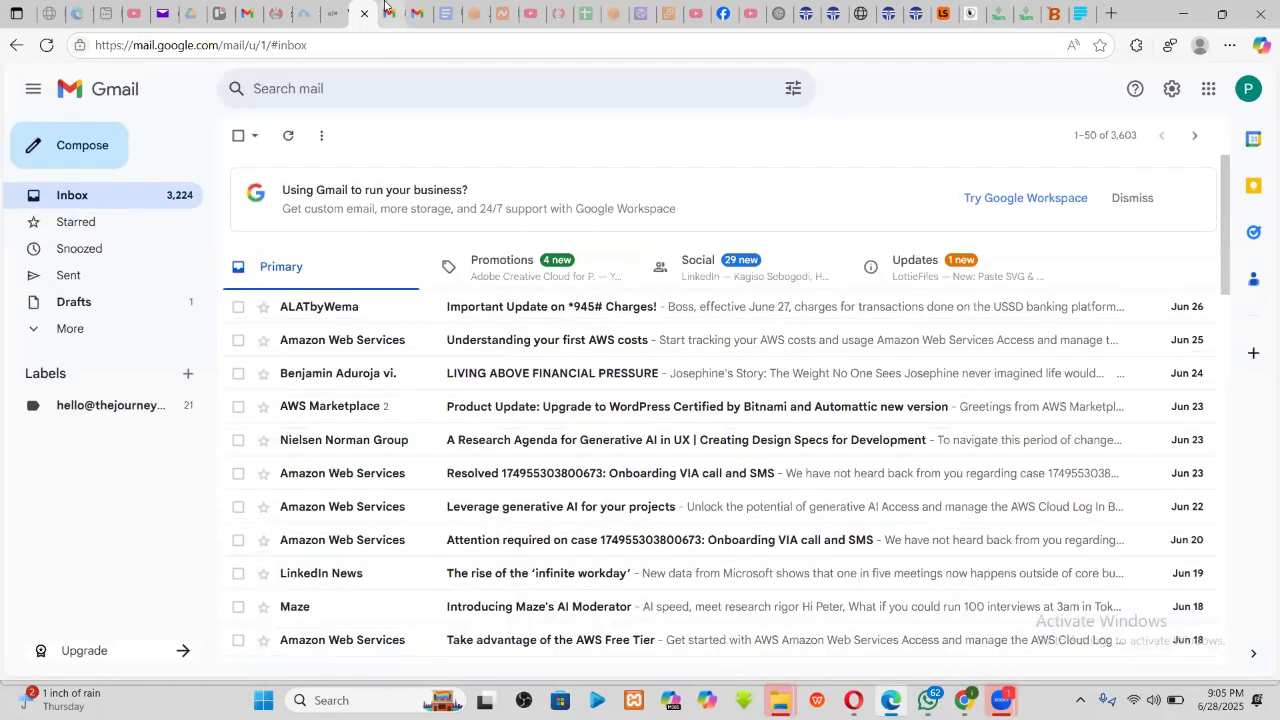
{"action": "left_click", "coordinate": [400, 12]}
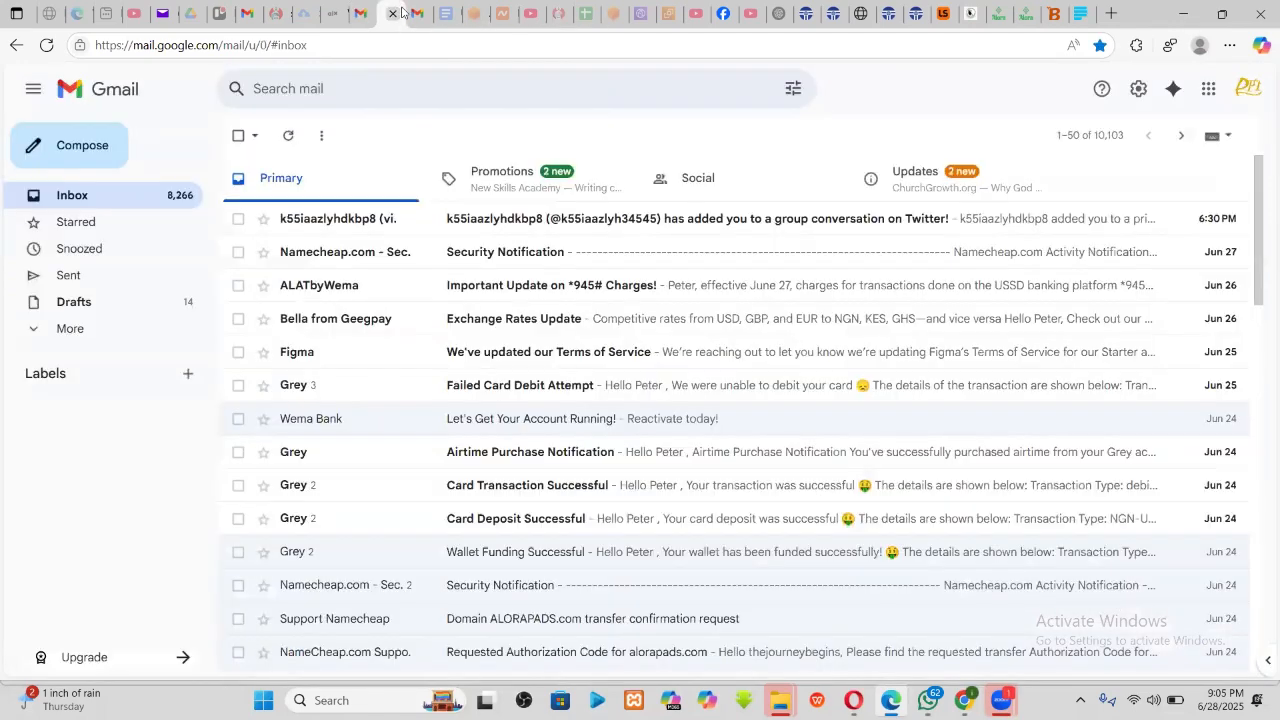
{"action": "left_click", "coordinate": [75, 195]}
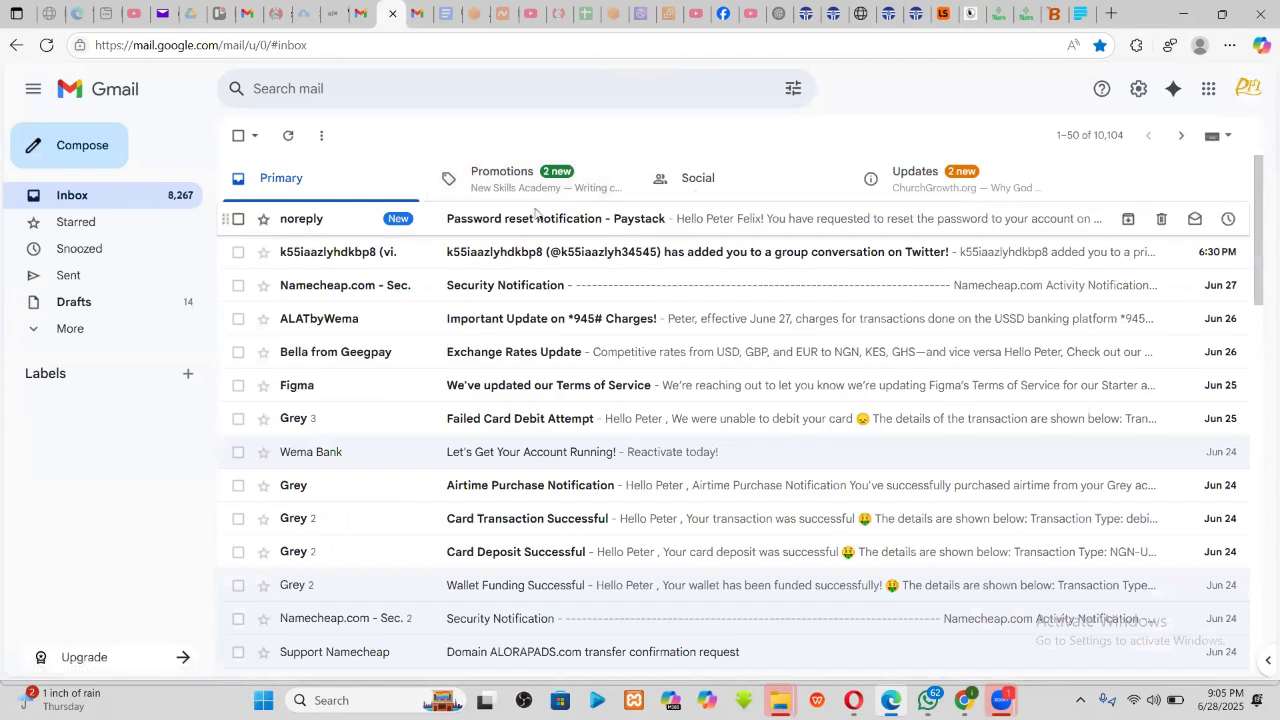
{"action": "left_click", "coordinate": [535, 216]}
{"action": "scroll", "coordinate": [722, 380], "scroll_direction": "down", "scroll_amount": 3}
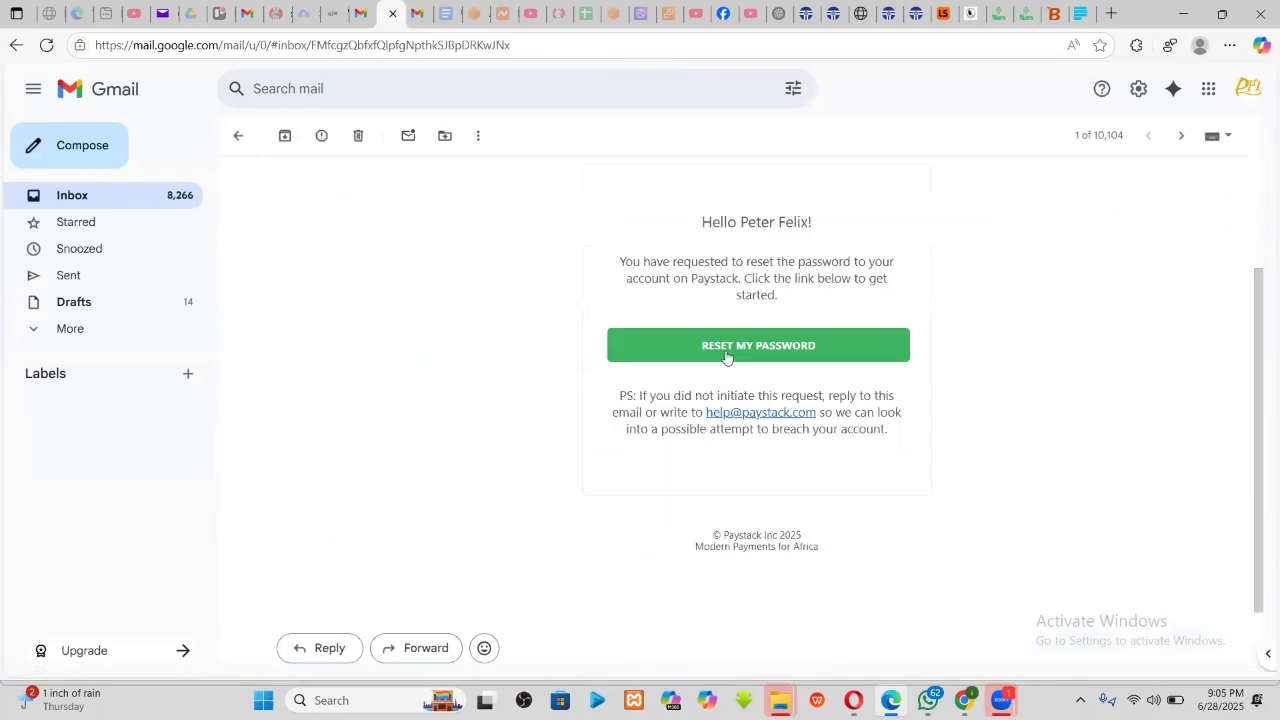
{"action": "left_click", "coordinate": [726, 347]}
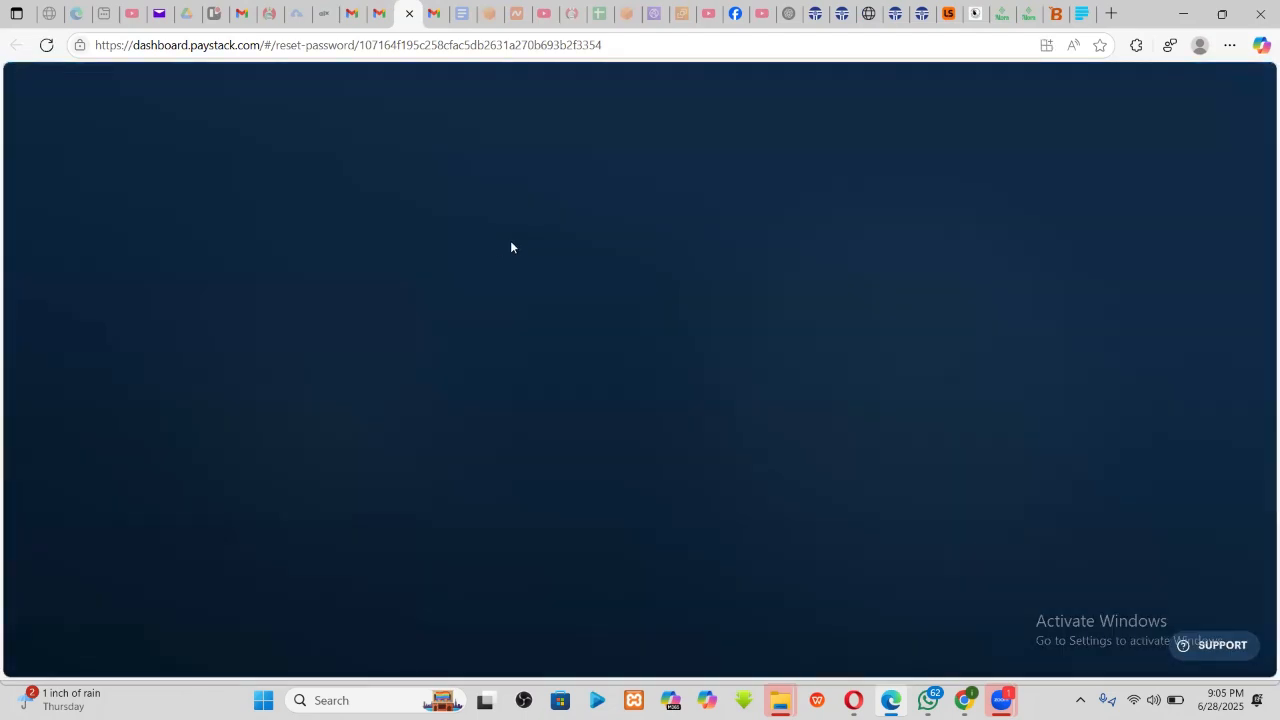
- Try to reset the Paystack account password by entering a new password, confirming it and submitting the change
{"action": "left_click", "coordinate": [562, 295]}
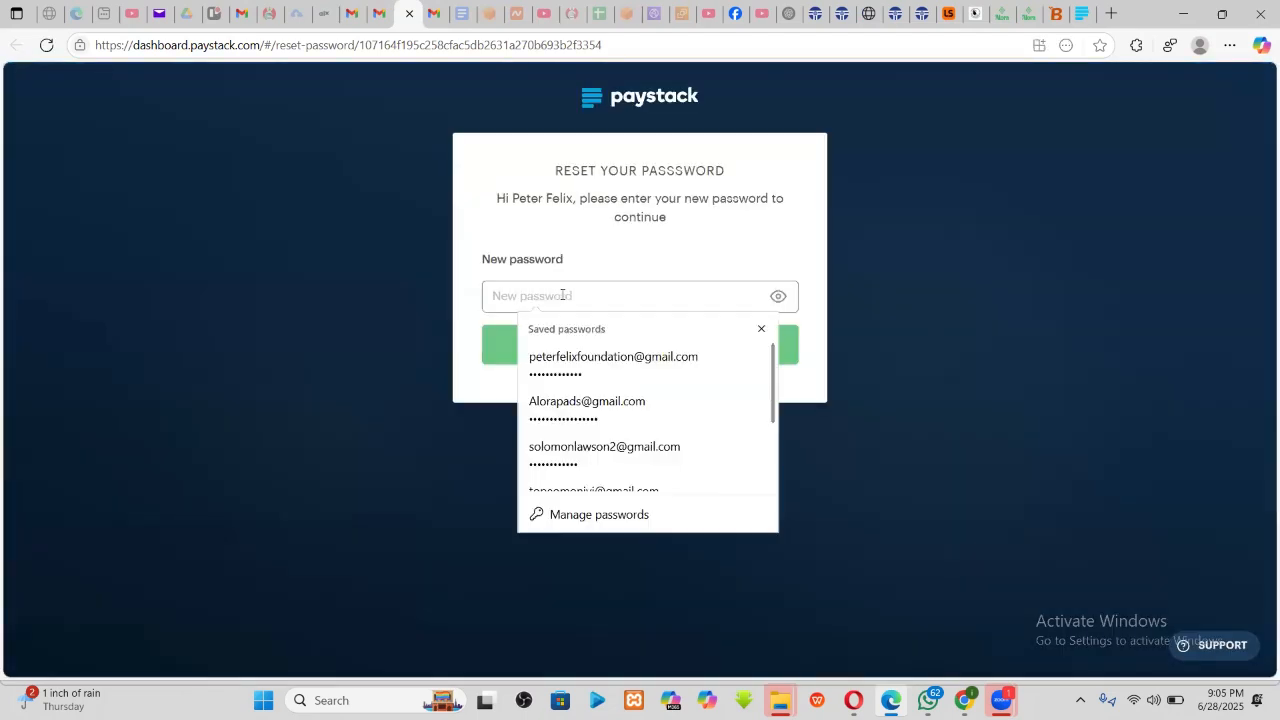
{"action": "type", "text": "P"}
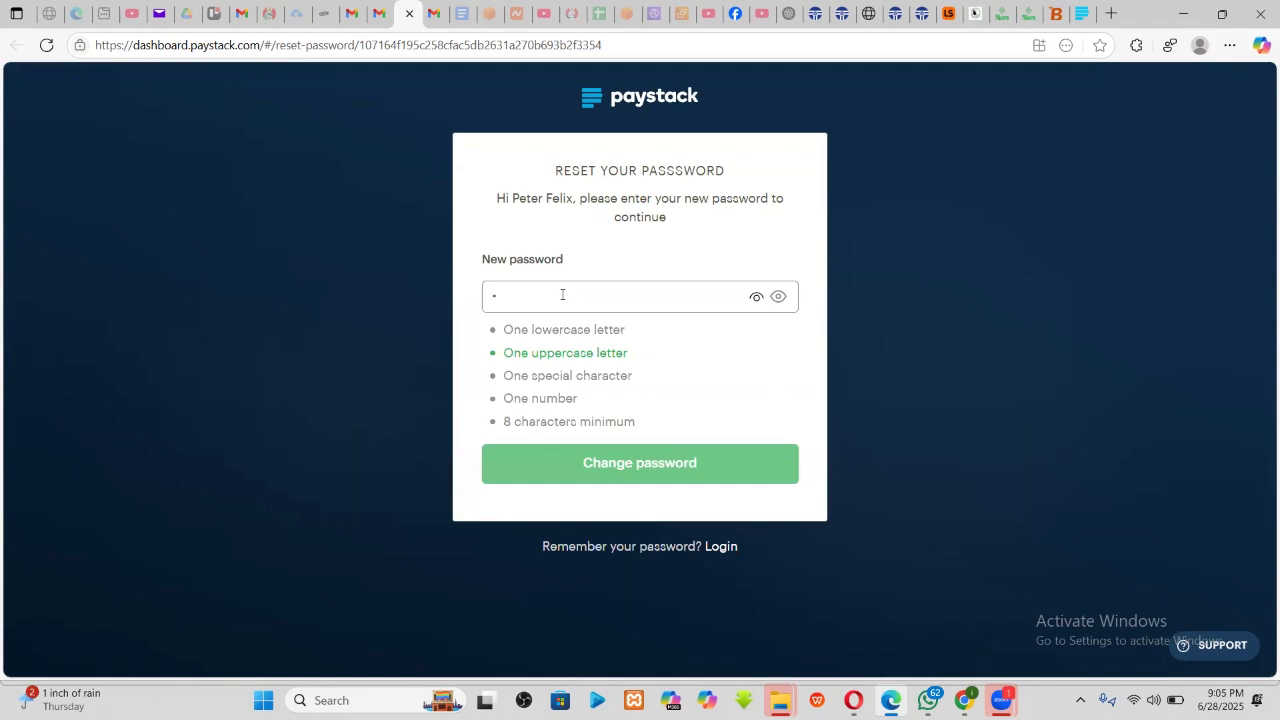
{"action": "type", "text": "••••••••"}
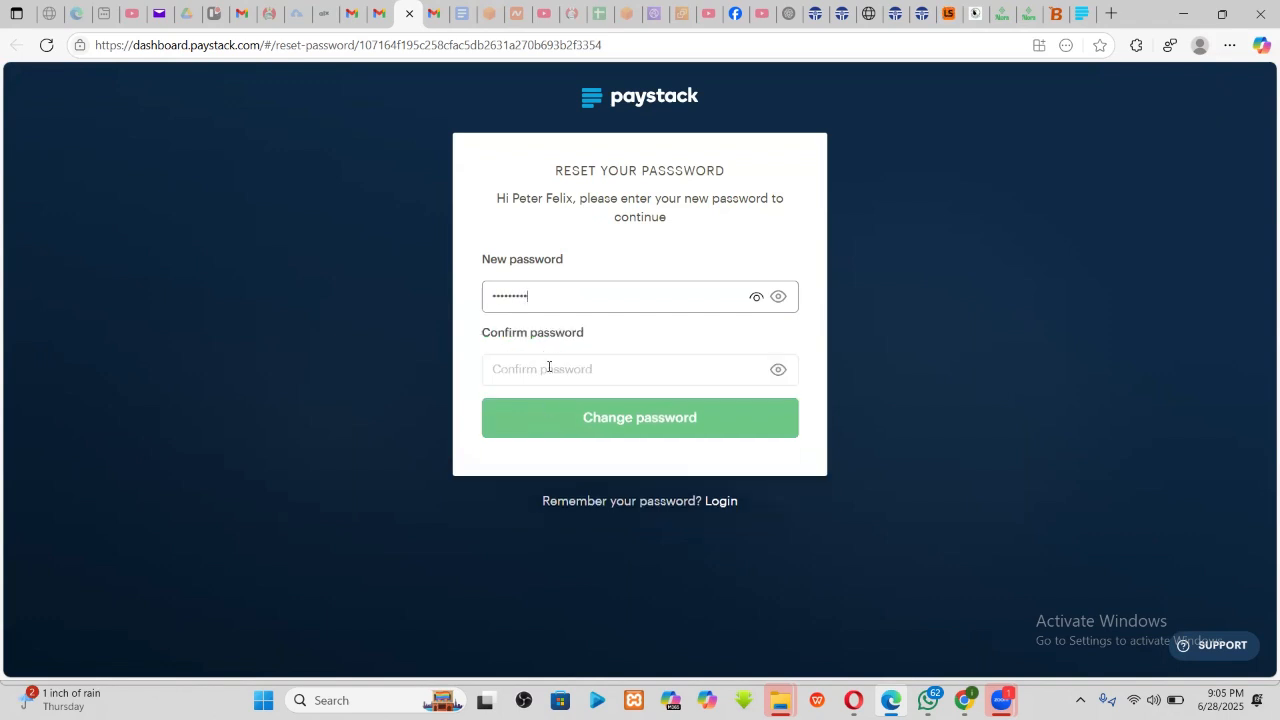
{"action": "left_click", "coordinate": [549, 367]}
{"action": "type", "text": "•"}
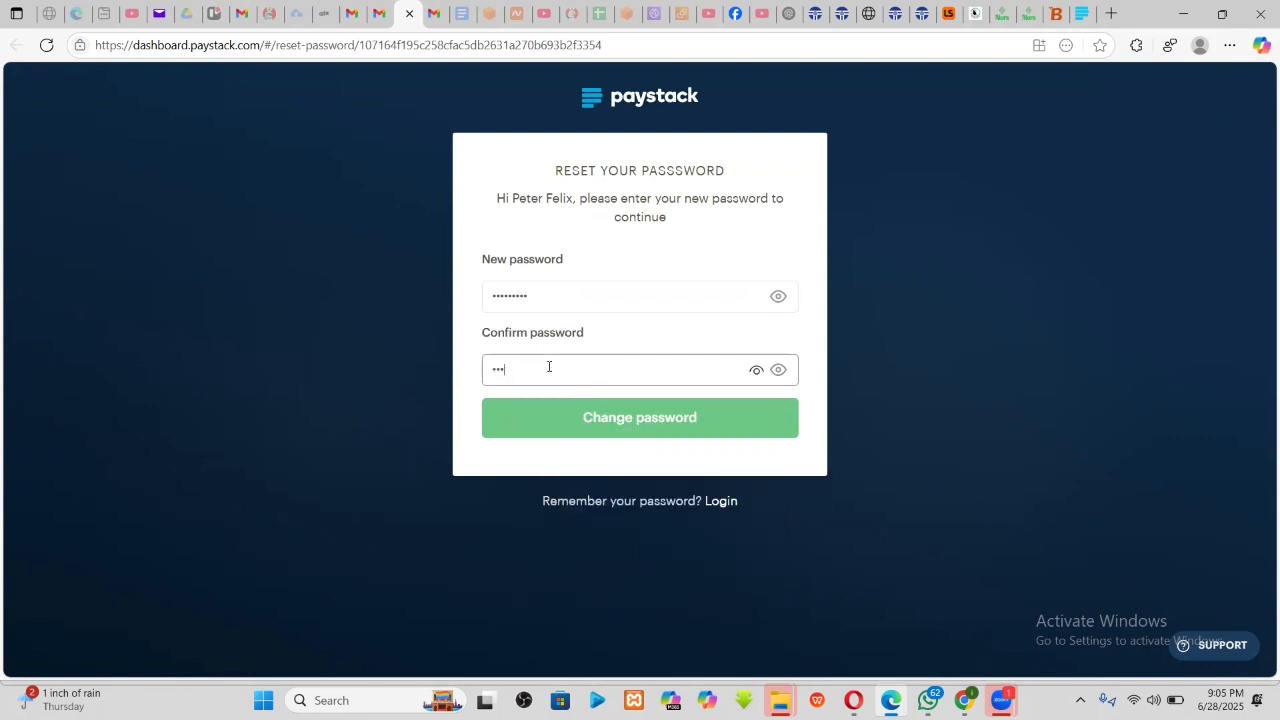
{"action": "type", "text": "••••••••"}
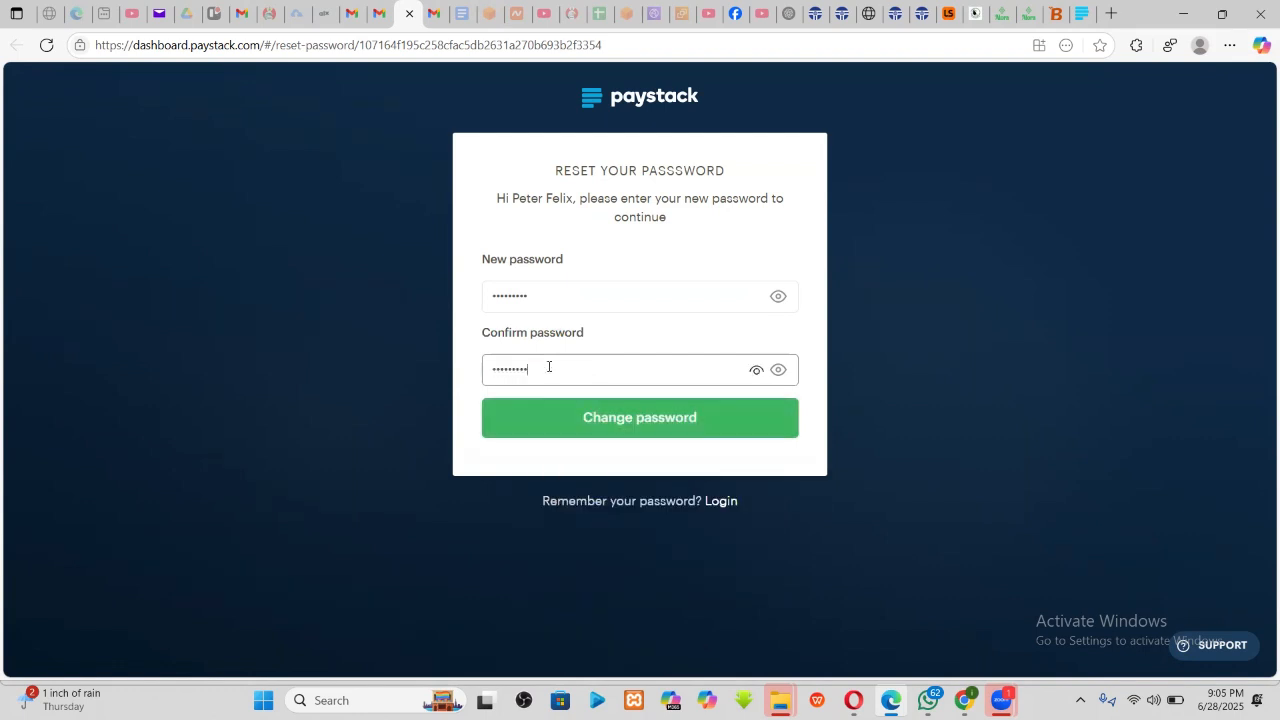
{"action": "key", "text": "Return"}
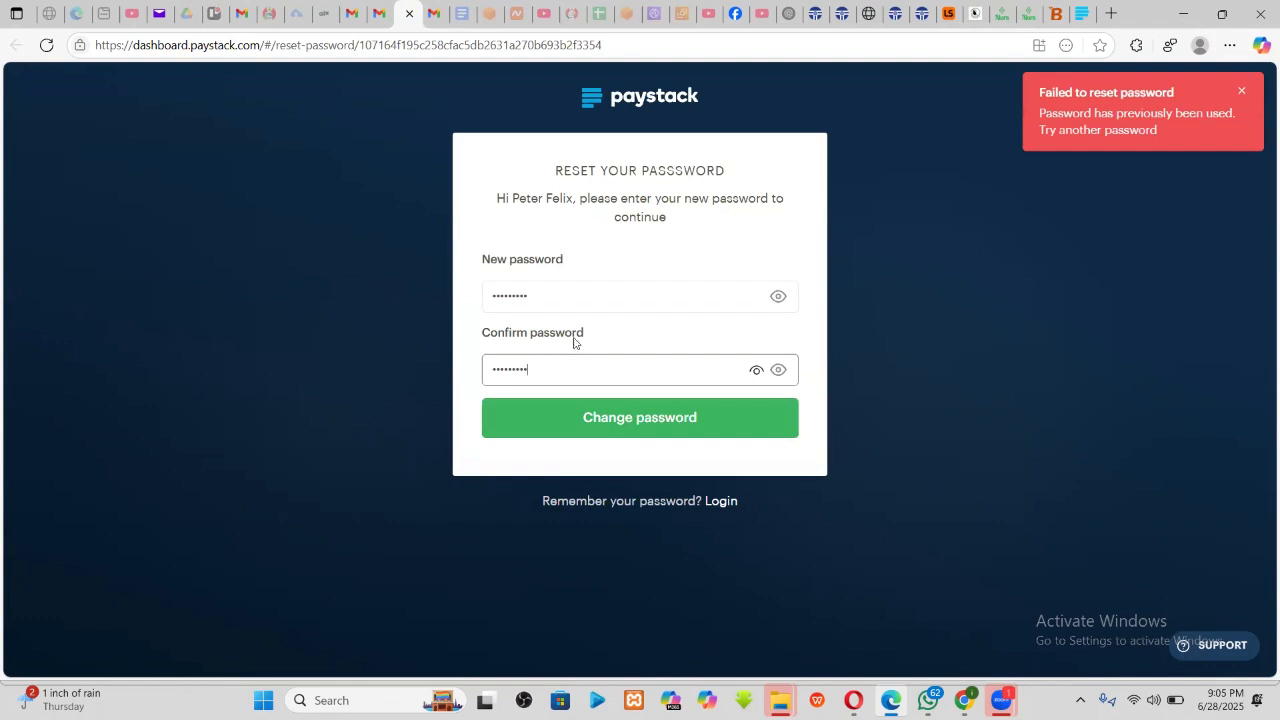
- Try a longer password in both the new password and confirm password fields, and submit the change again
{"action": "left_click", "coordinate": [567, 294]}
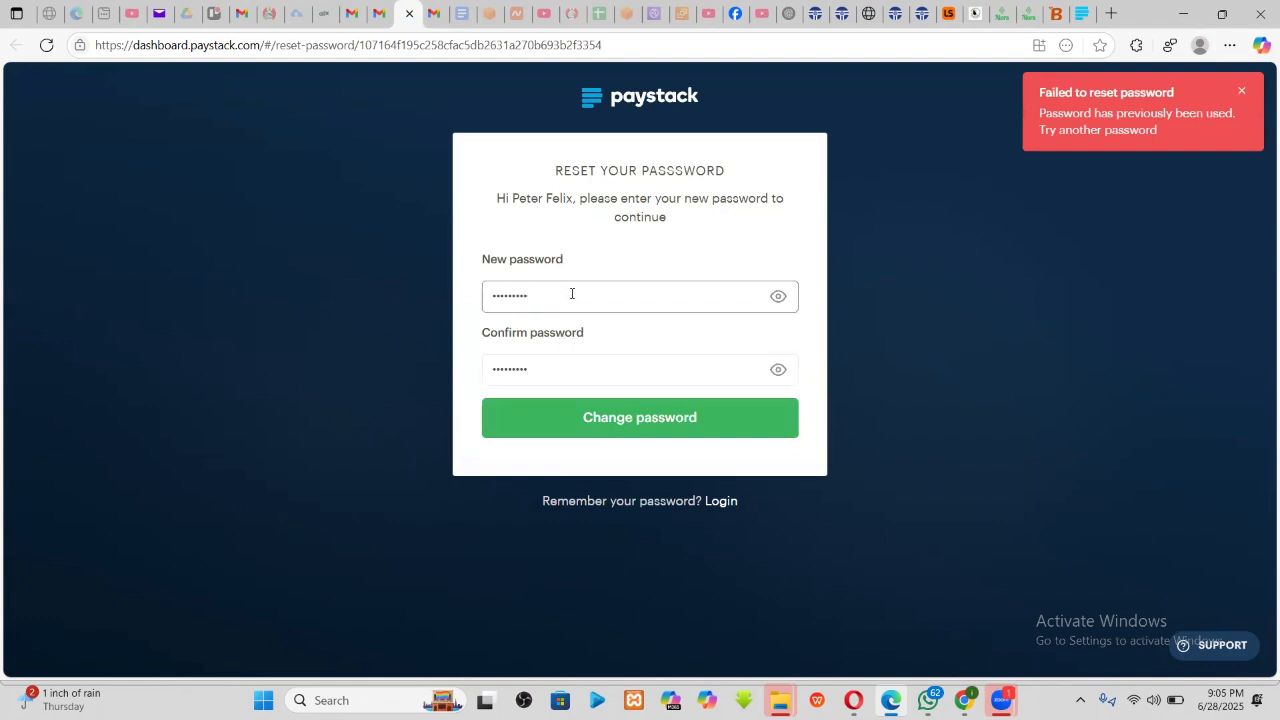
{"action": "type", "text": "•"}
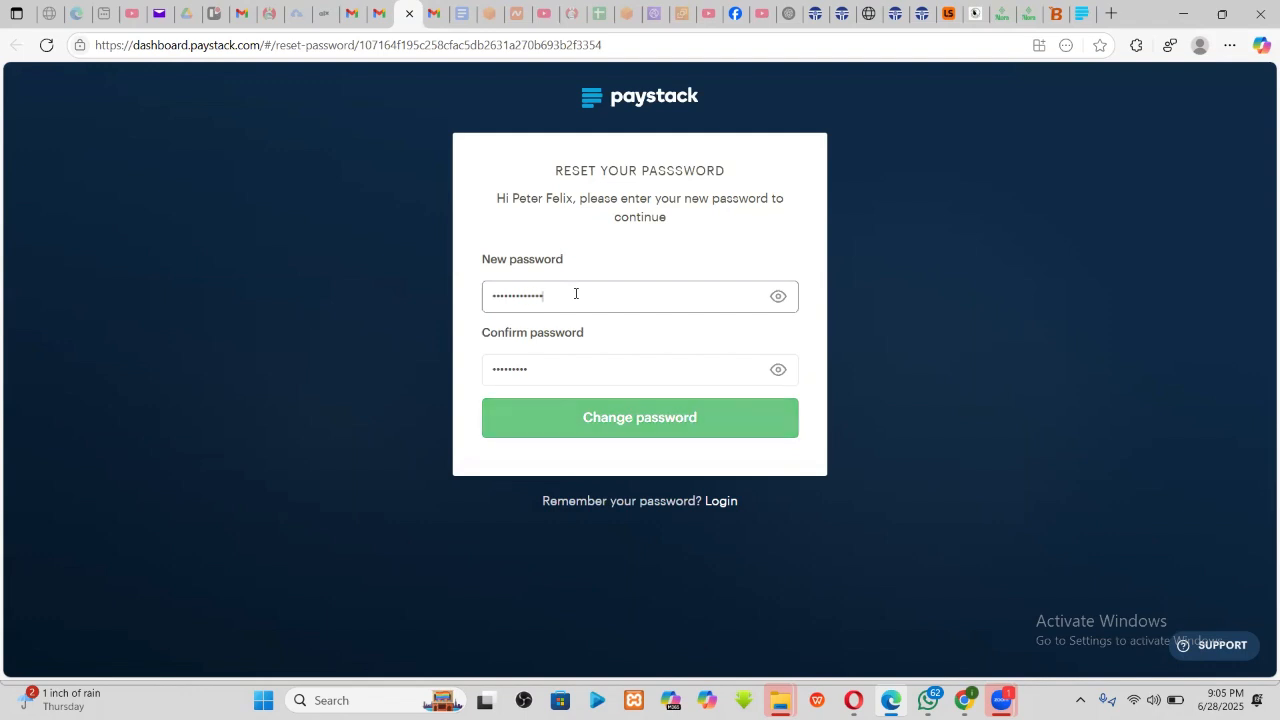
{"action": "key", "text": "Tab"}
{"action": "key", "text": "End"}
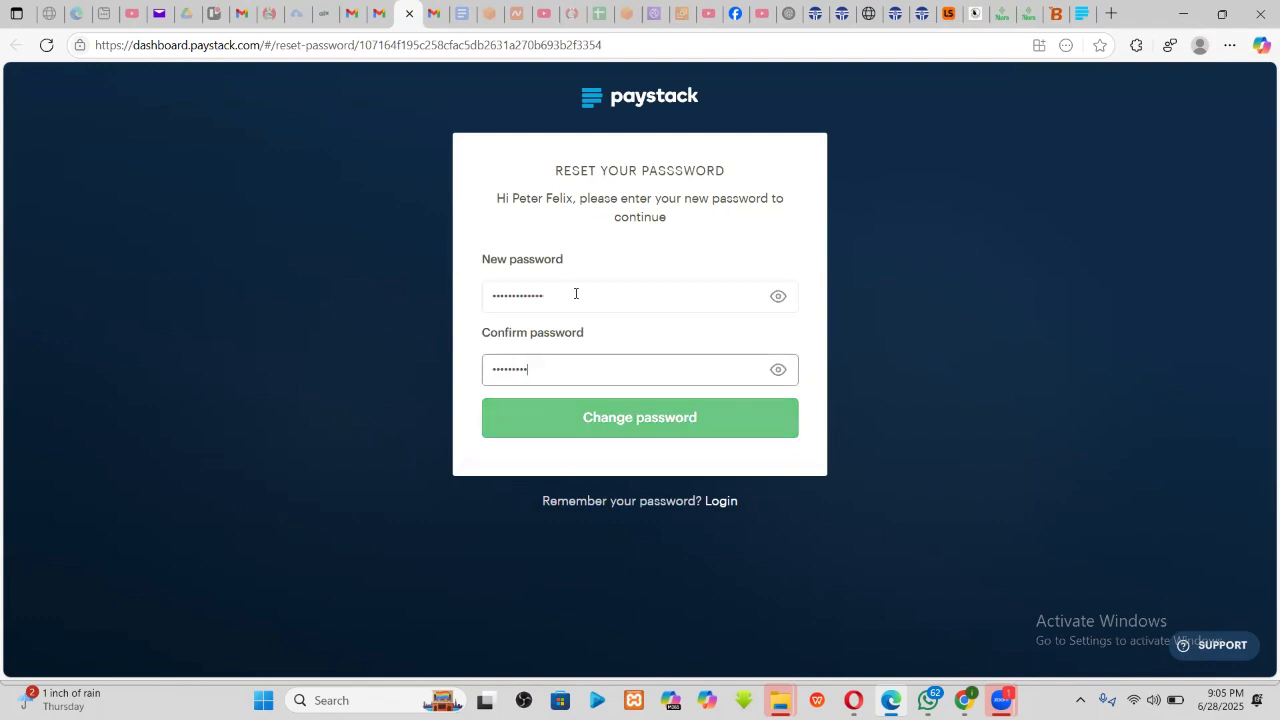
{"action": "type", "text": "•"}
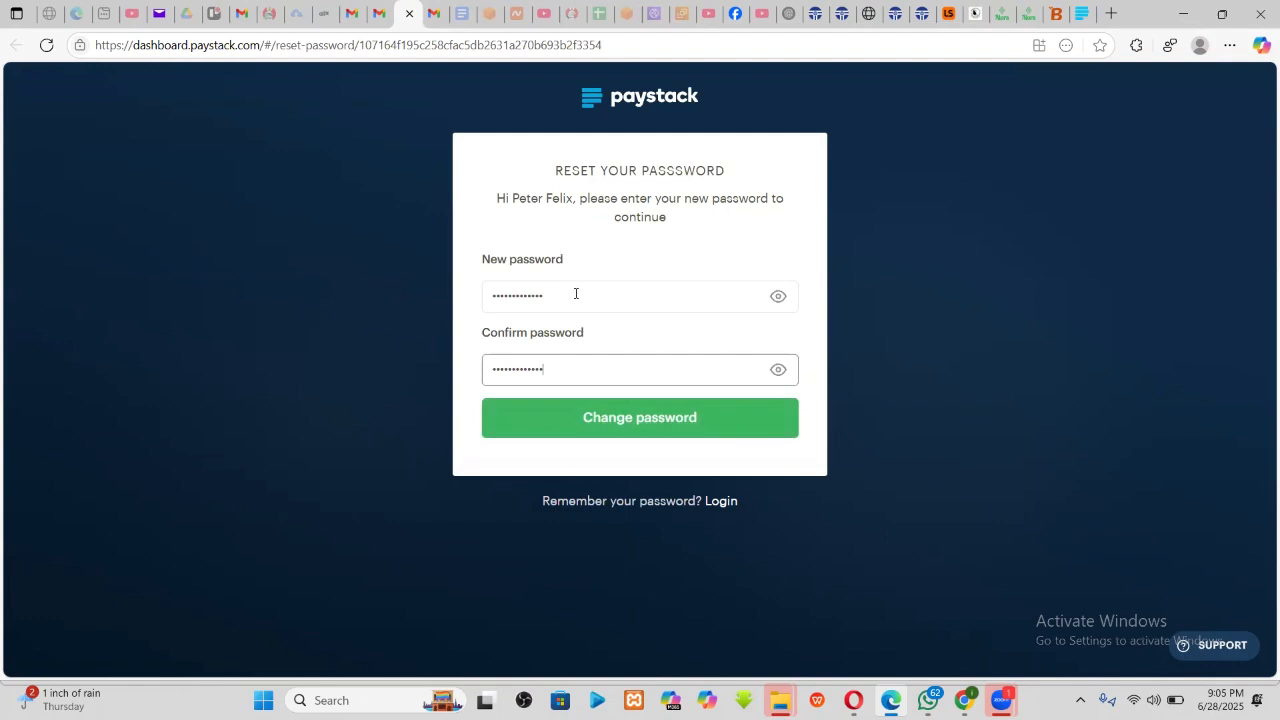
{"action": "key", "text": "Return"}
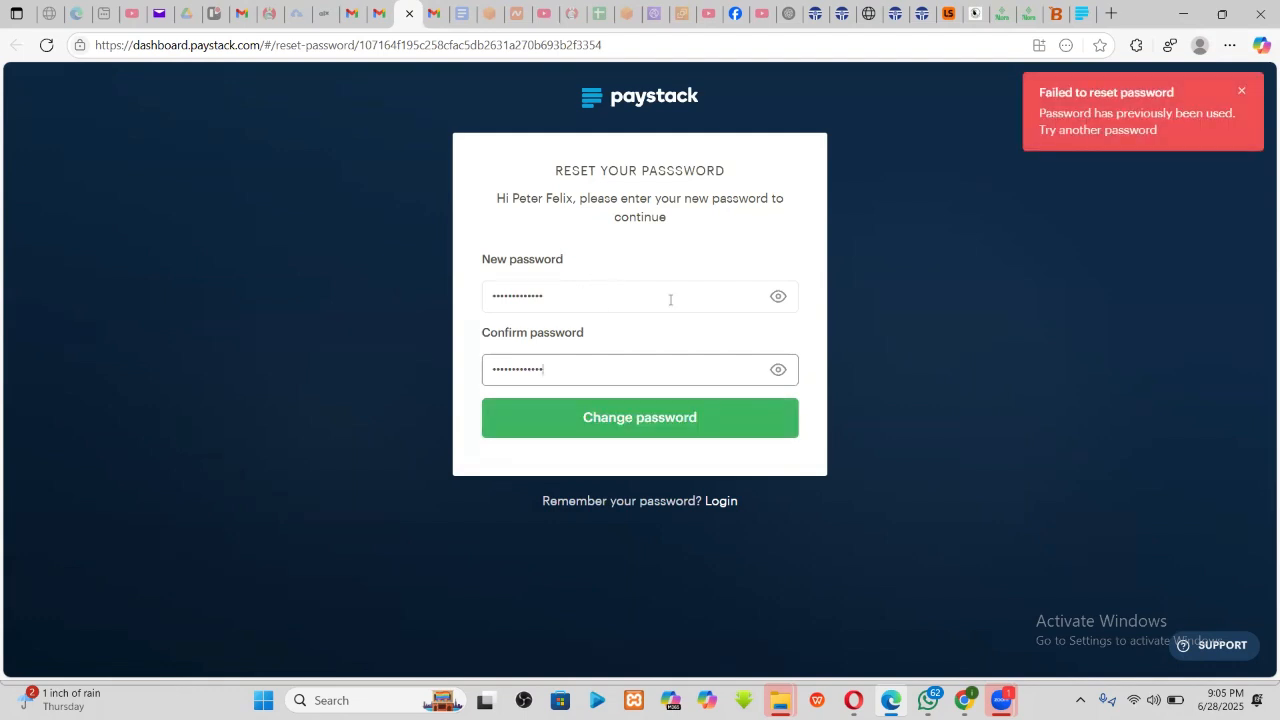
- Enter a different new password for the Paystack account, repeat it in the confirm password field and submit the change
{"action": "left_click_drag", "start_coordinate": [567, 293], "coordinate": [452, 284]}
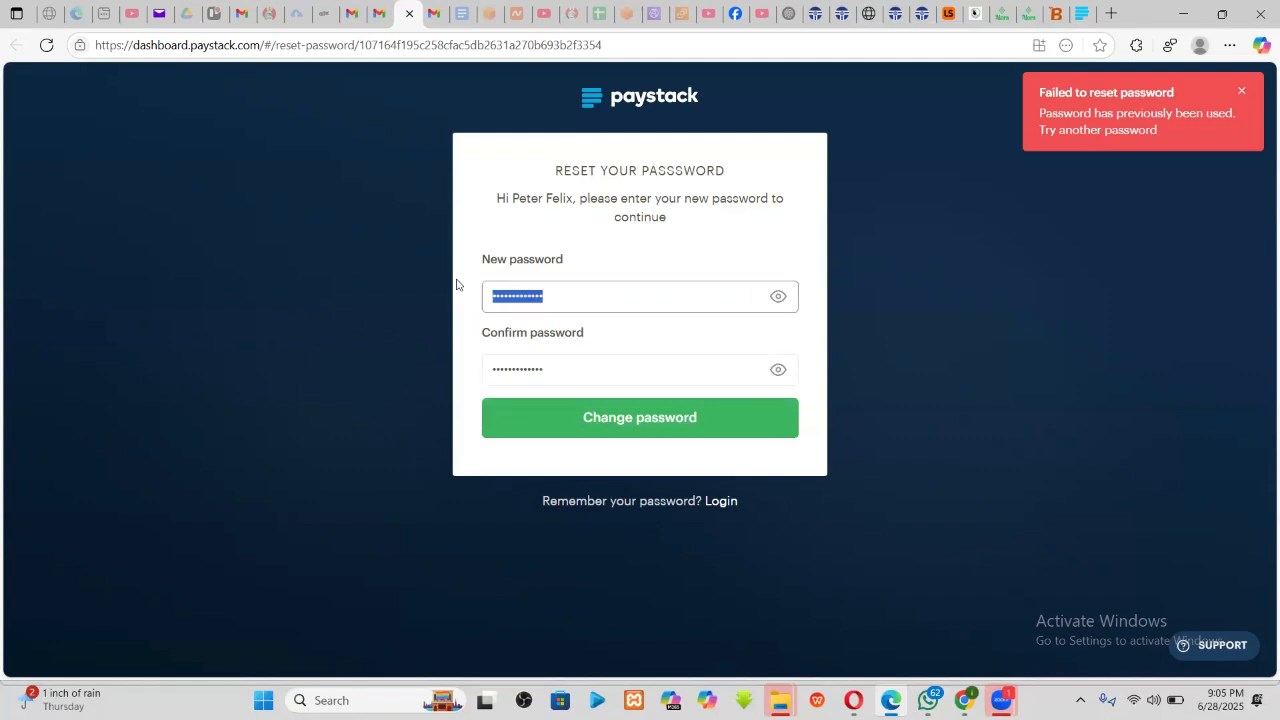
{"action": "type", "text": "•"}
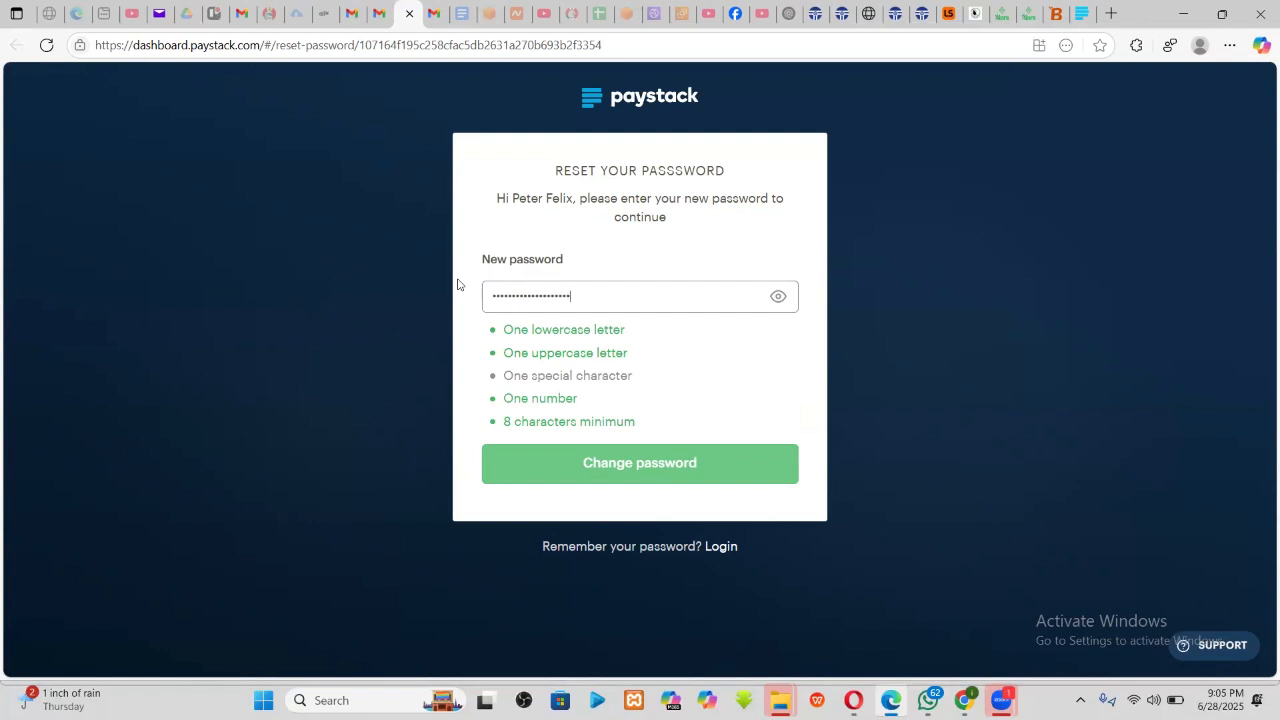
{"action": "left_click_drag", "start_coordinate": [600, 292], "coordinate": [471, 276]}
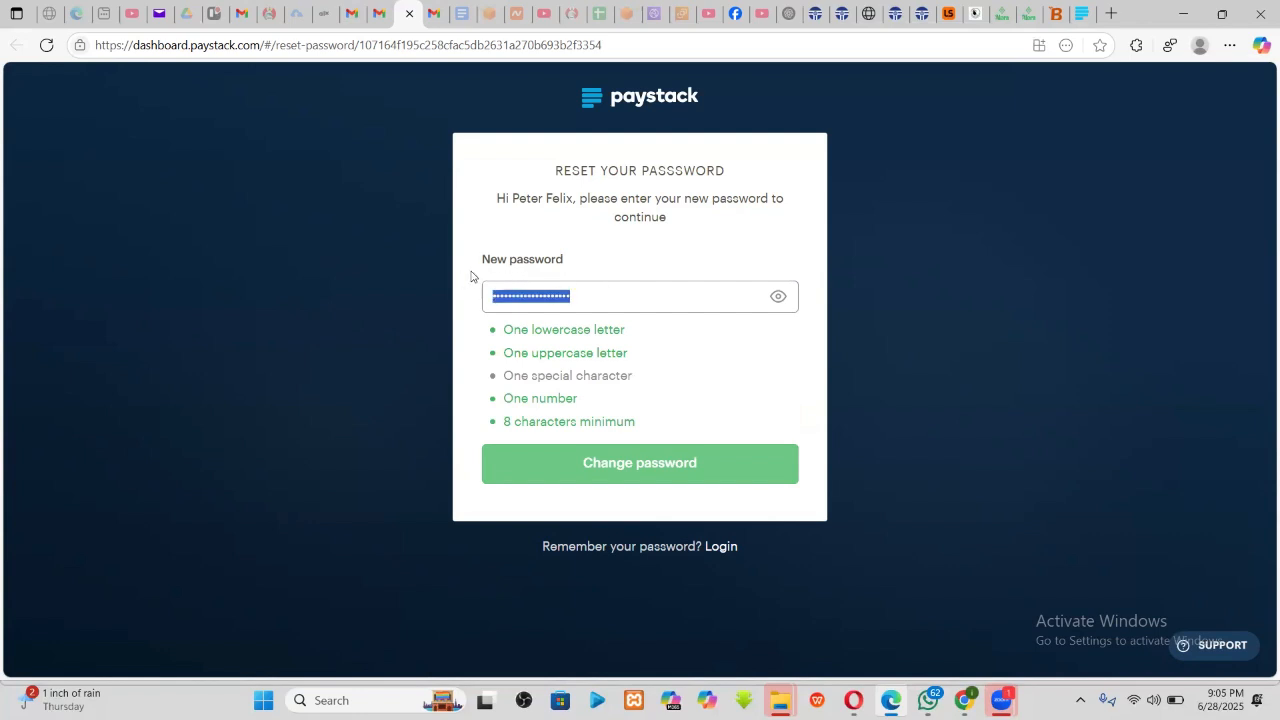
{"action": "type", "text": "•"}
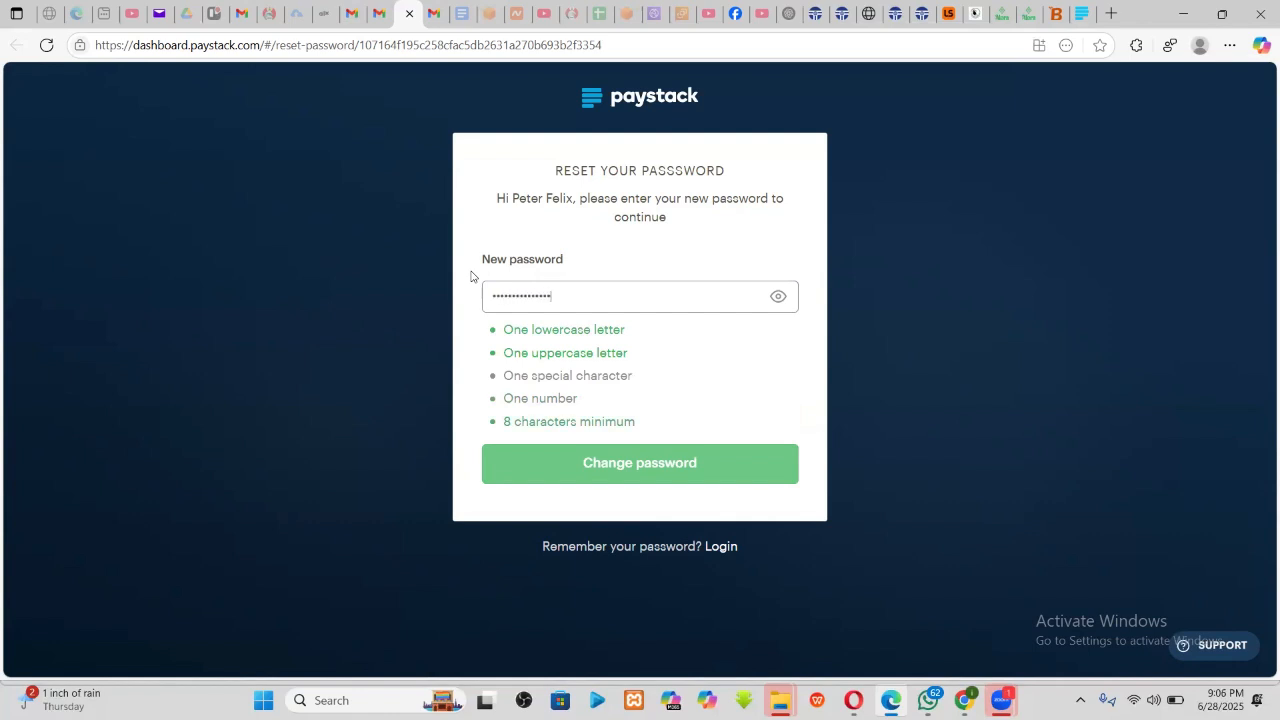
{"action": "type", "text": "•"}
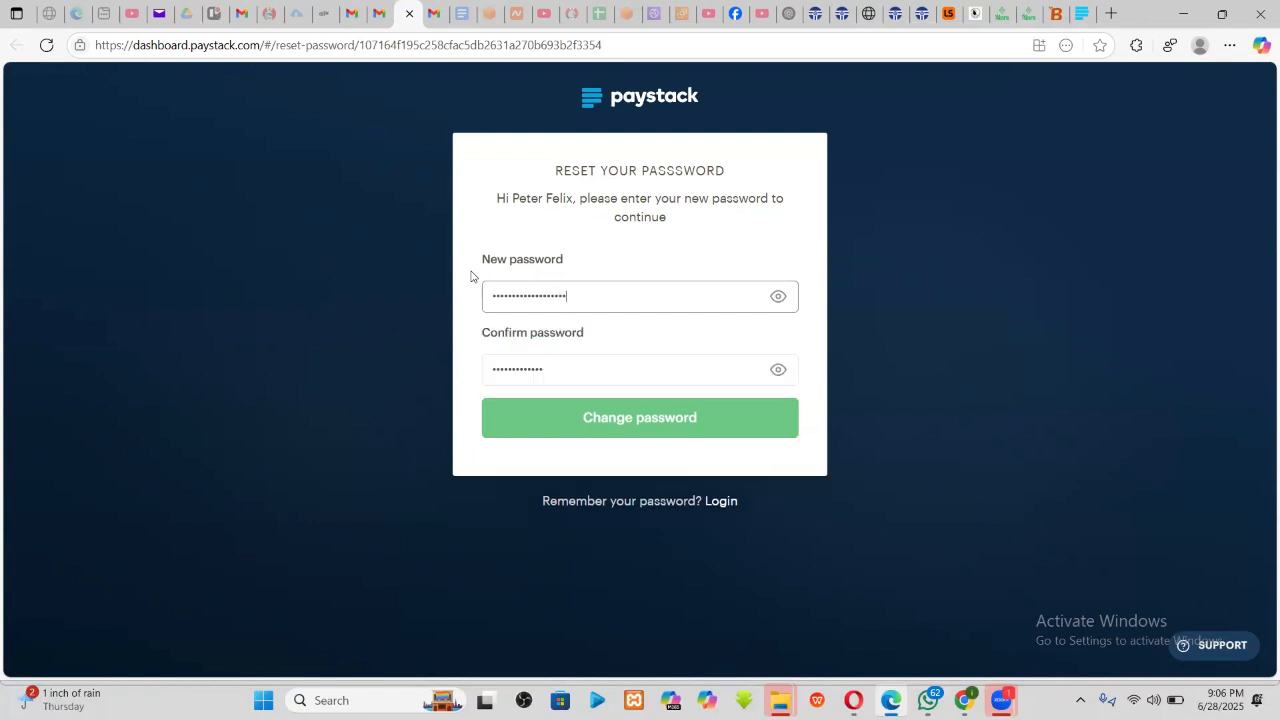
{"action": "left_click", "coordinate": [592, 373]}
{"action": "key", "text": "ctrl+a"}
{"action": "type", "text": "•"}
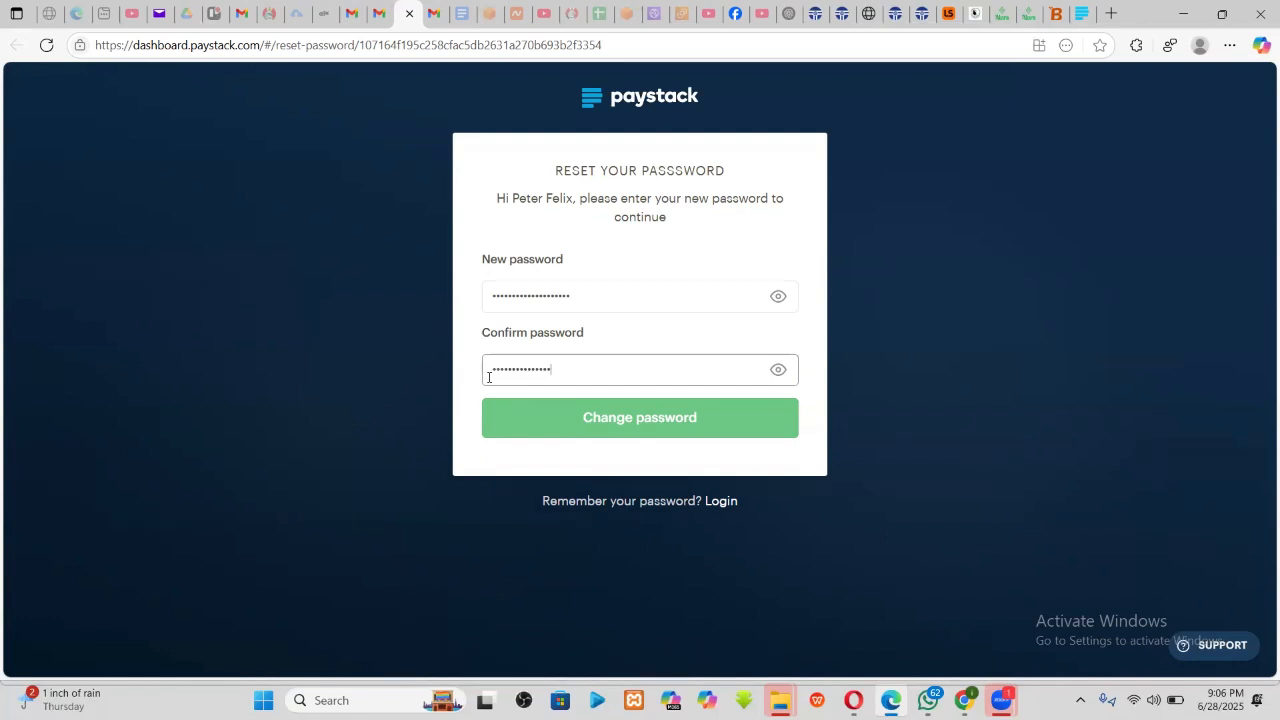
{"action": "type", "text": "••"}
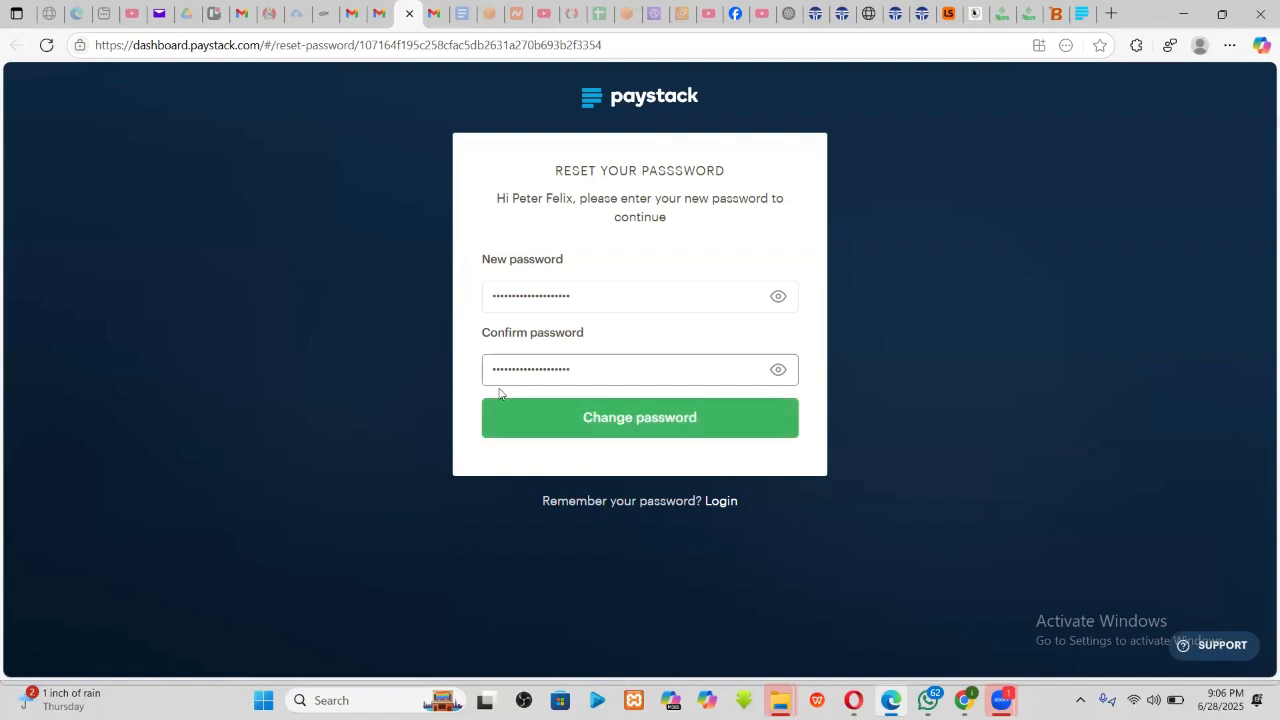
{"action": "left_click", "coordinate": [557, 410]}
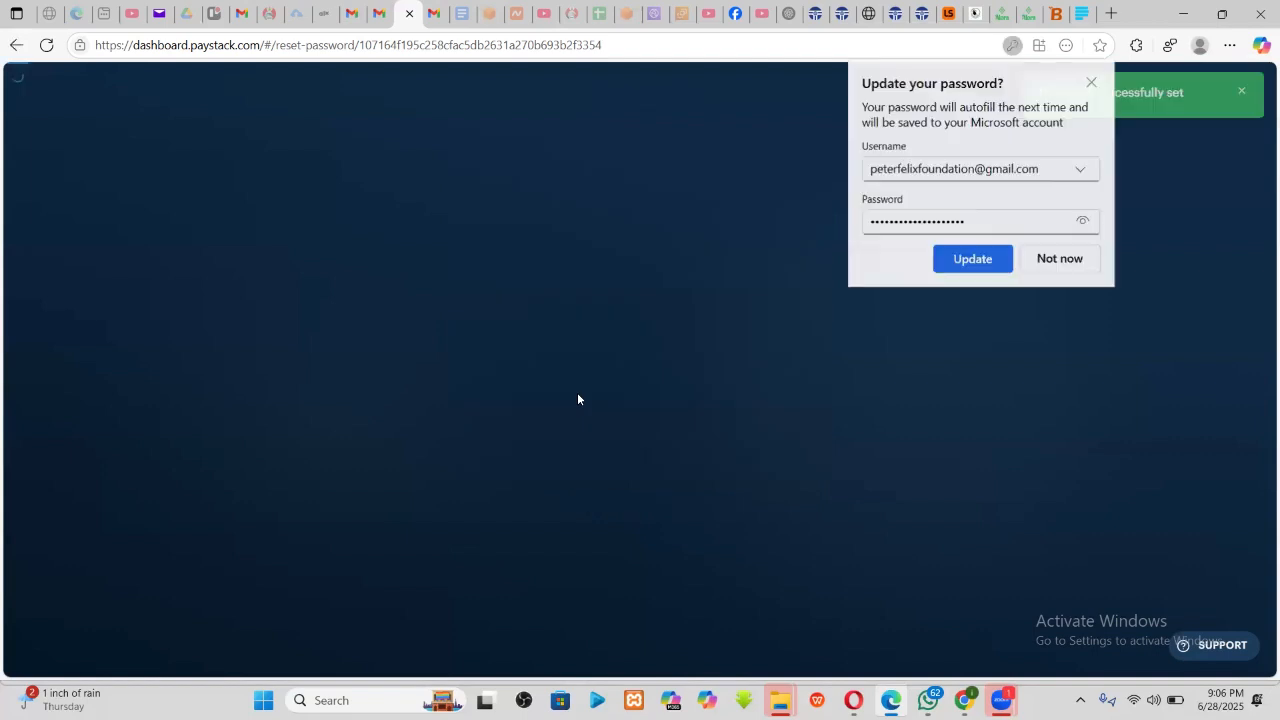
- Update the saved Paystack password in the browser and submit the login form
{"action": "double_click", "coordinate": [607, 268]}
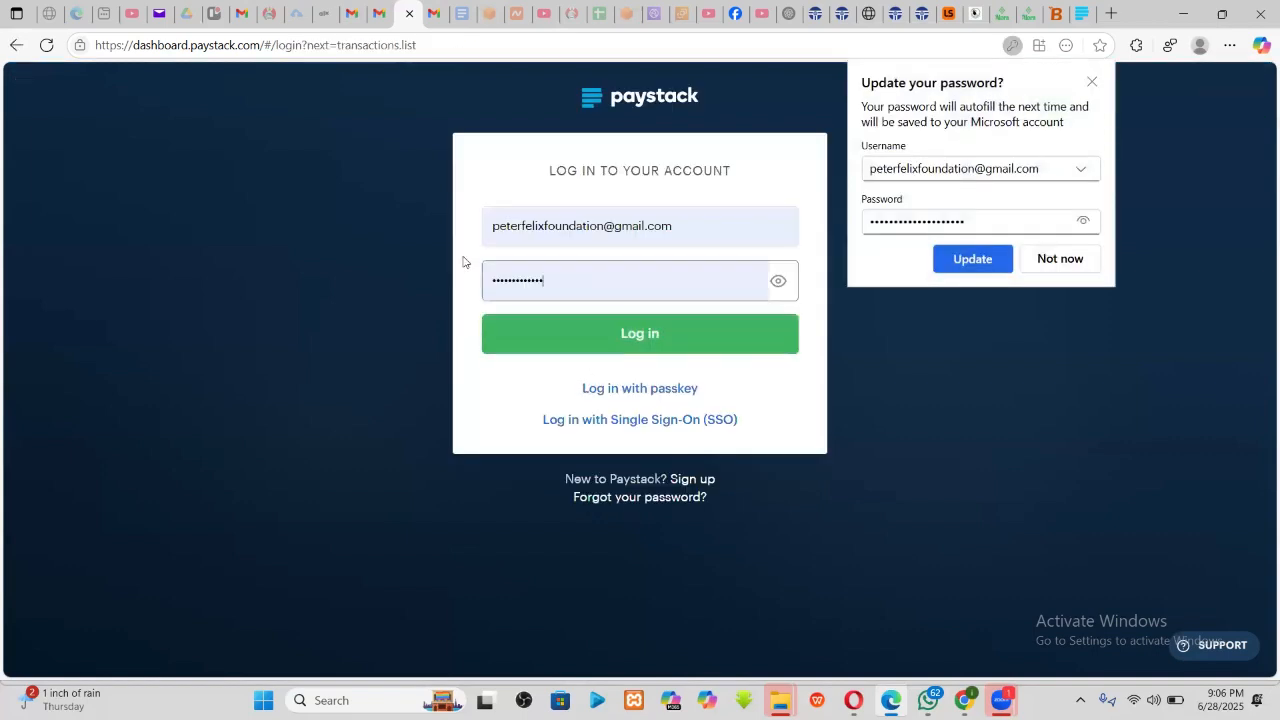
{"action": "left_click", "coordinate": [975, 259]}
{"action": "left_click", "coordinate": [612, 345]}
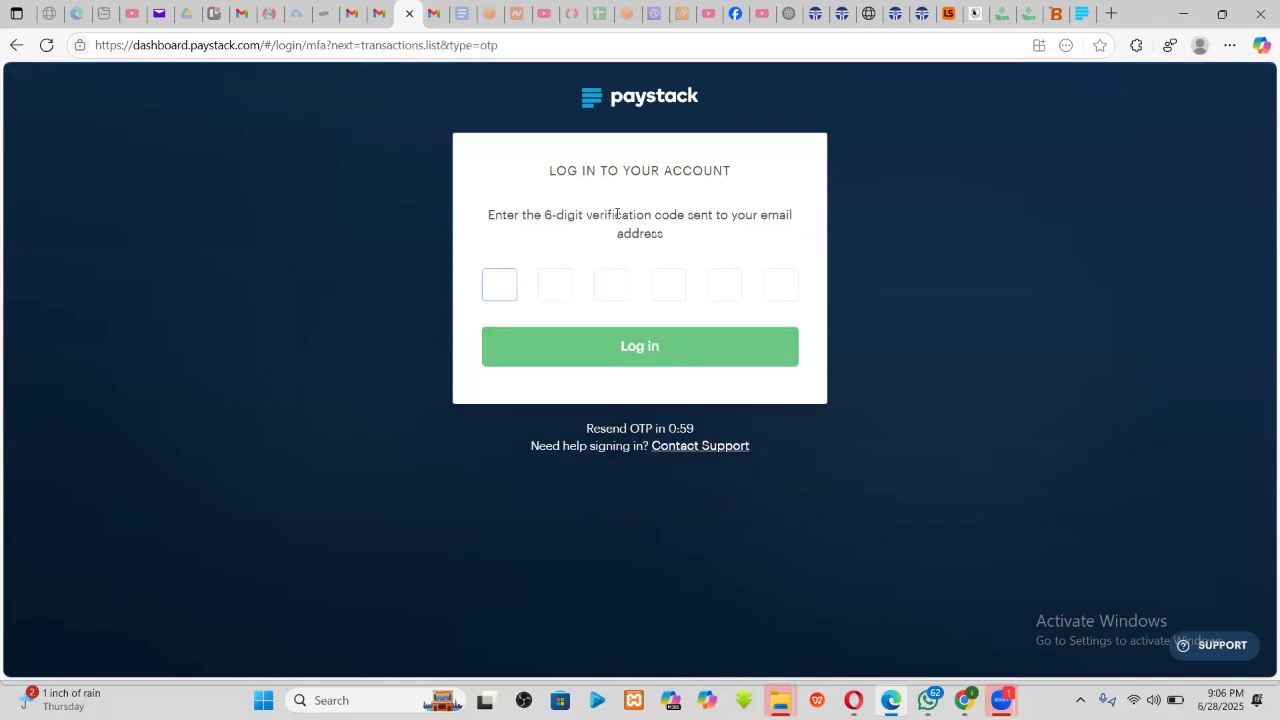
- Switch to the Gmail inbox, open the Paystack one-time password message and copy its verification code
{"action": "left_click", "coordinate": [379, 13]}
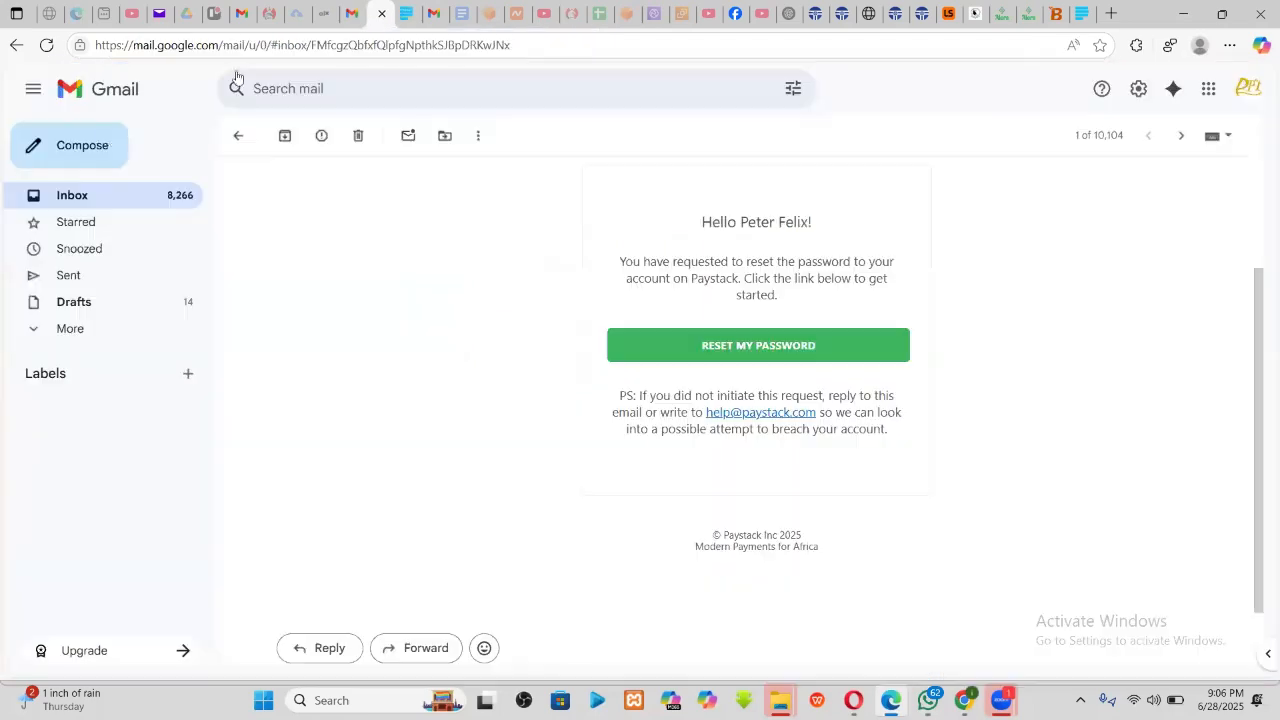
{"action": "left_click", "coordinate": [62, 196]}
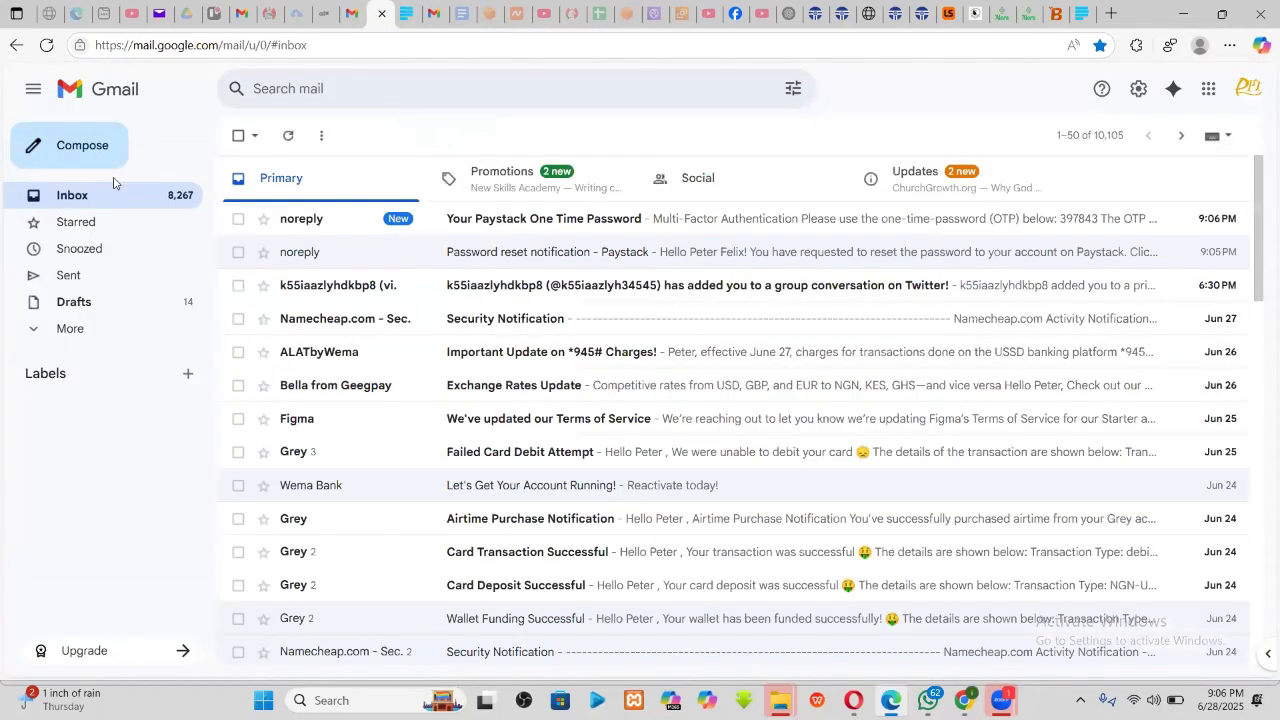
{"action": "left_click", "coordinate": [527, 221]}
{"action": "scroll", "coordinate": [548, 368], "scroll_direction": "down", "scroll_amount": 1}
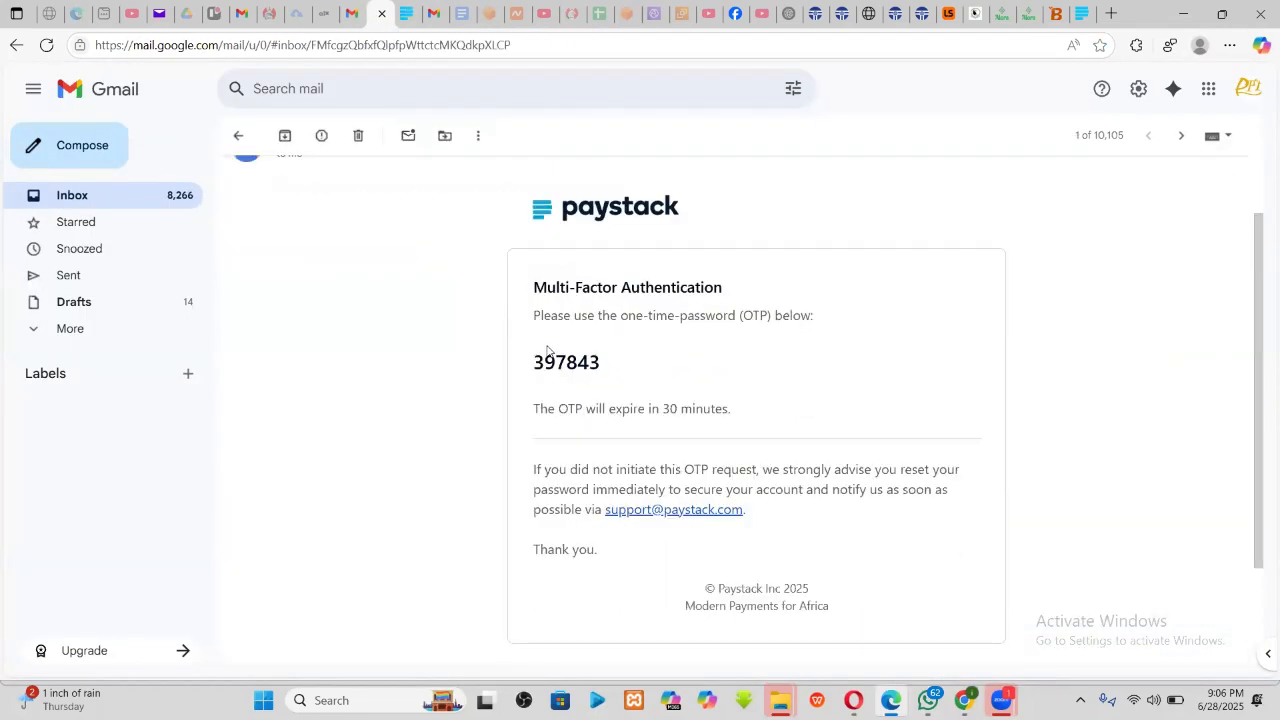
{"action": "double_click", "coordinate": [549, 363]}
{"action": "key", "text": "ctrl+c"}
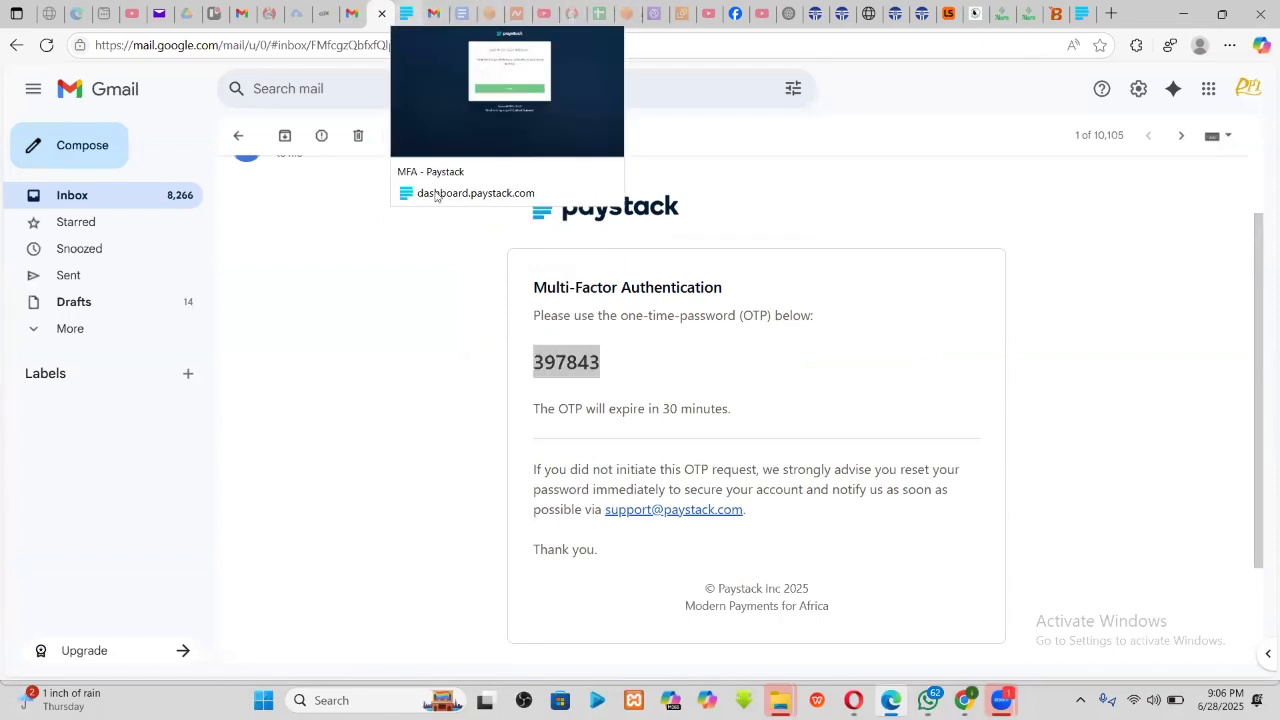
- Return to the Paystack login page, enter the copied verification code and log in
{"action": "left_click", "coordinate": [409, 13]}
{"action": "key", "text": "ctrl+v"}
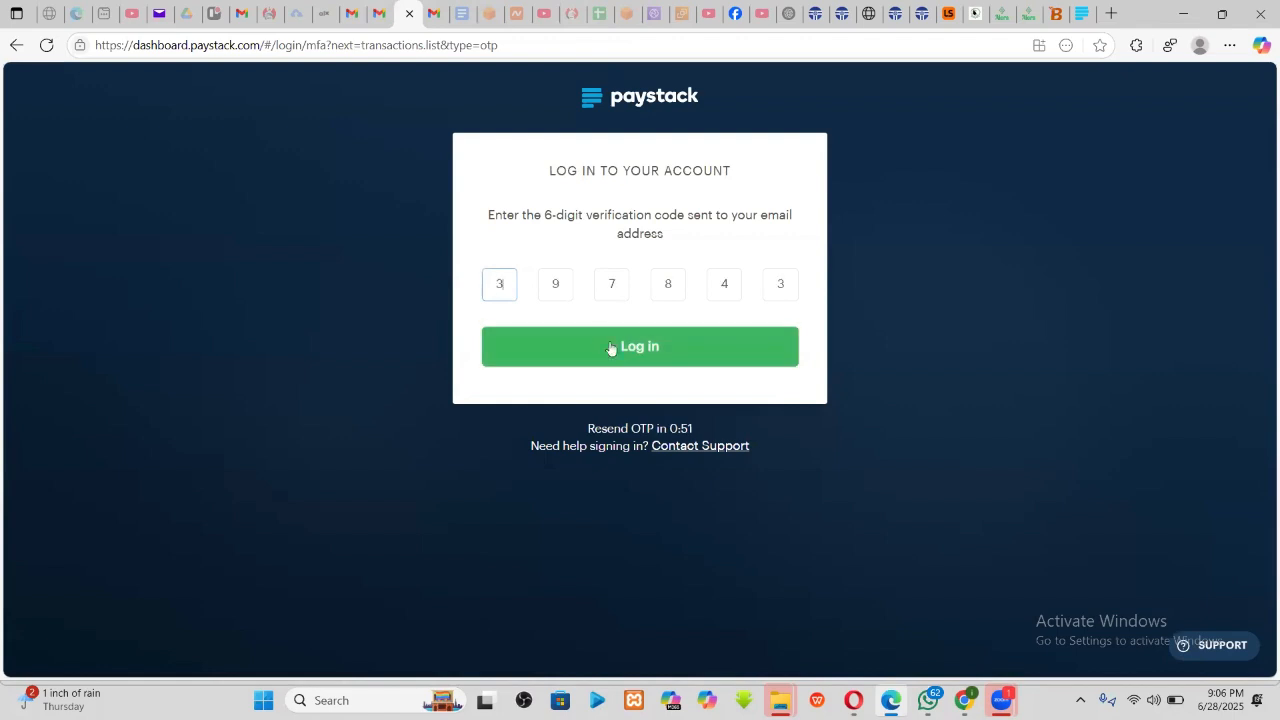
{"action": "left_click", "coordinate": [621, 348]}
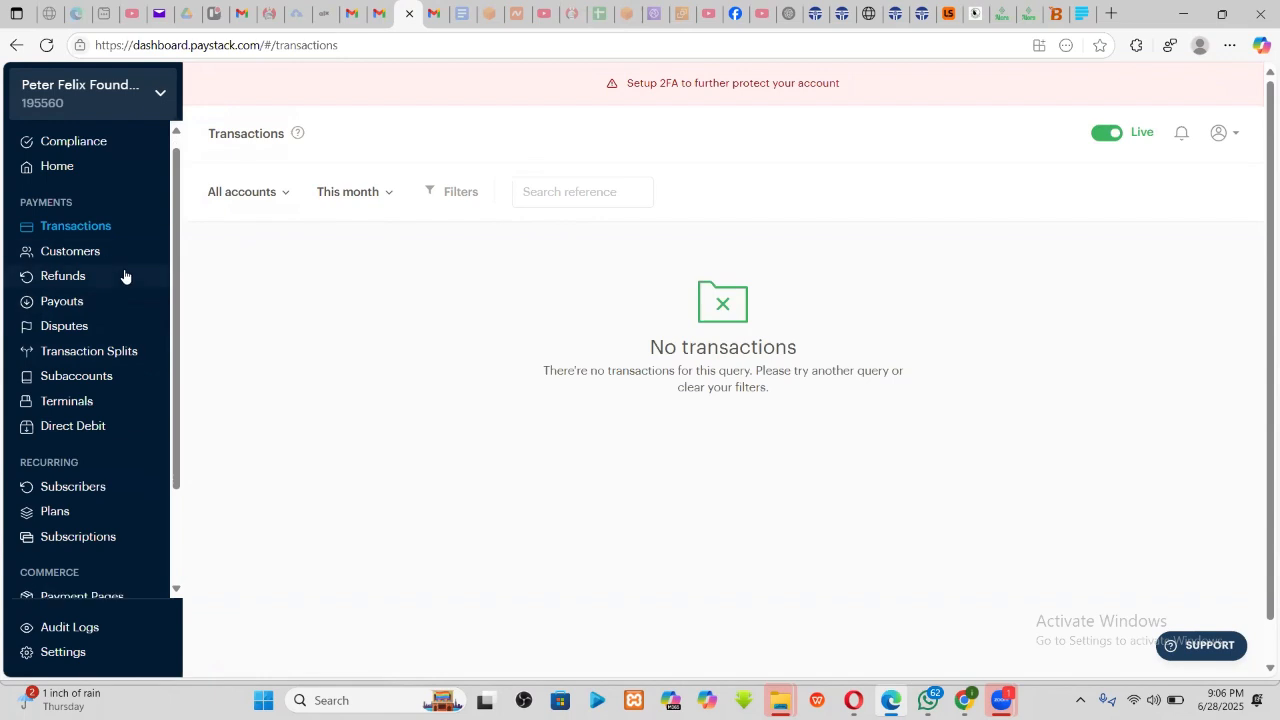
- Open the API Keys & Webhooks page in the Paystack settings and copy the Live Public Key
{"action": "scroll", "coordinate": [123, 274], "scroll_direction": "down", "scroll_amount": 3}
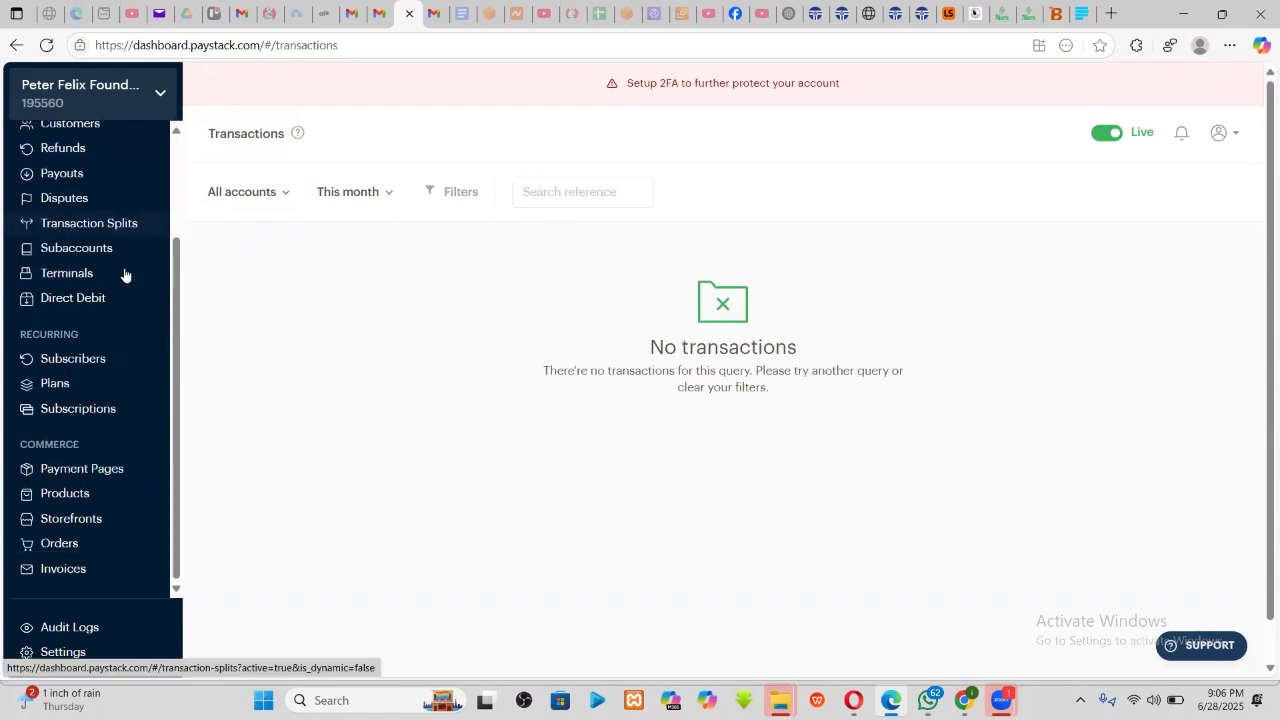
{"action": "left_click", "coordinate": [59, 655]}
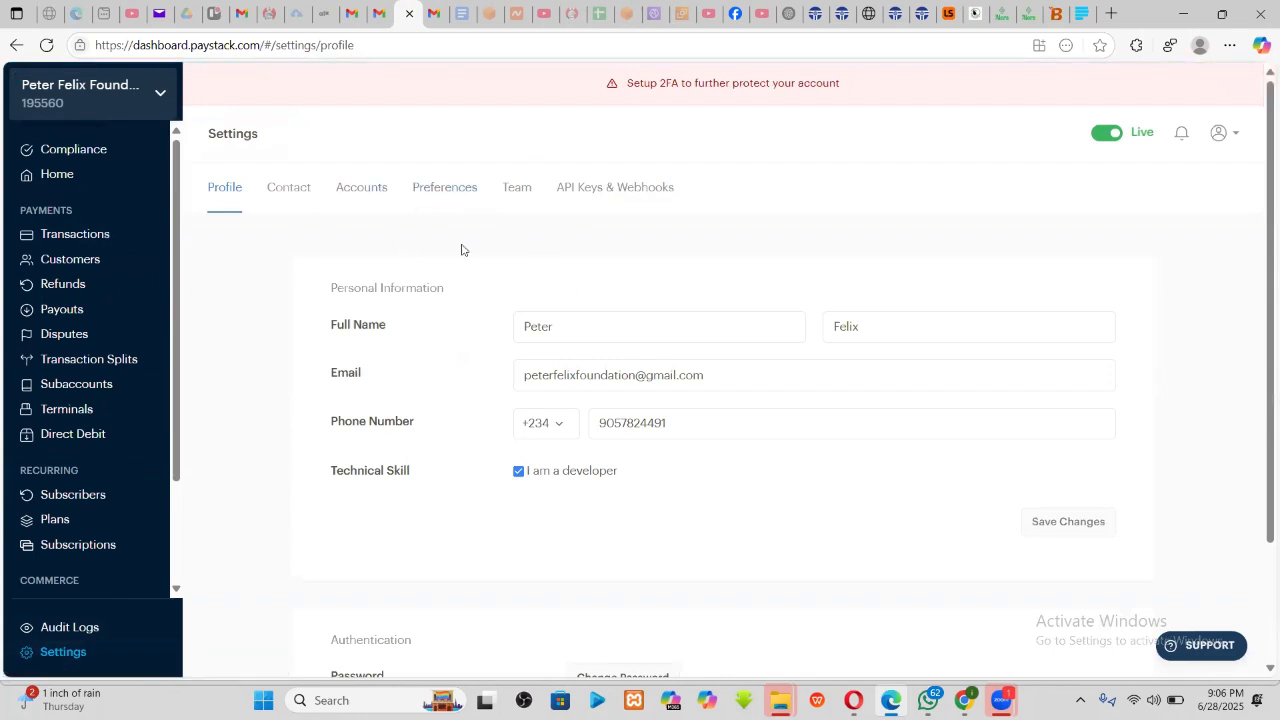
{"action": "left_click", "coordinate": [658, 192]}
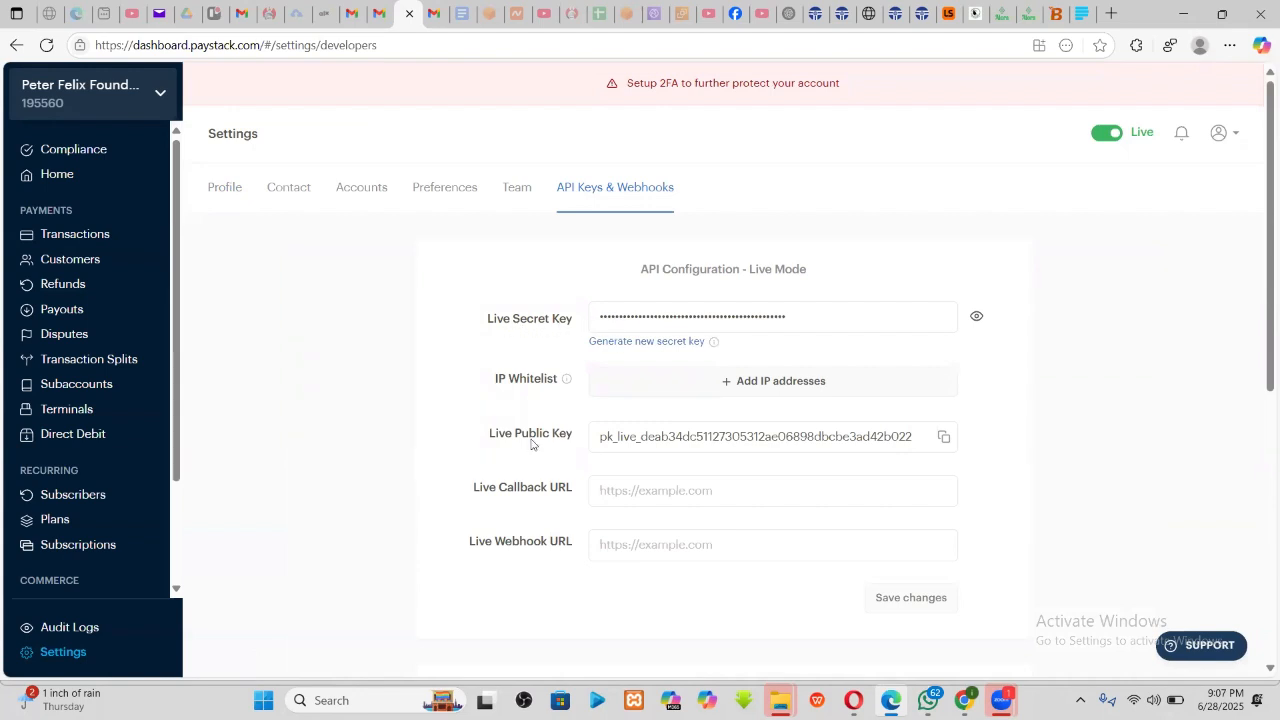
{"action": "left_click", "coordinate": [943, 438]}
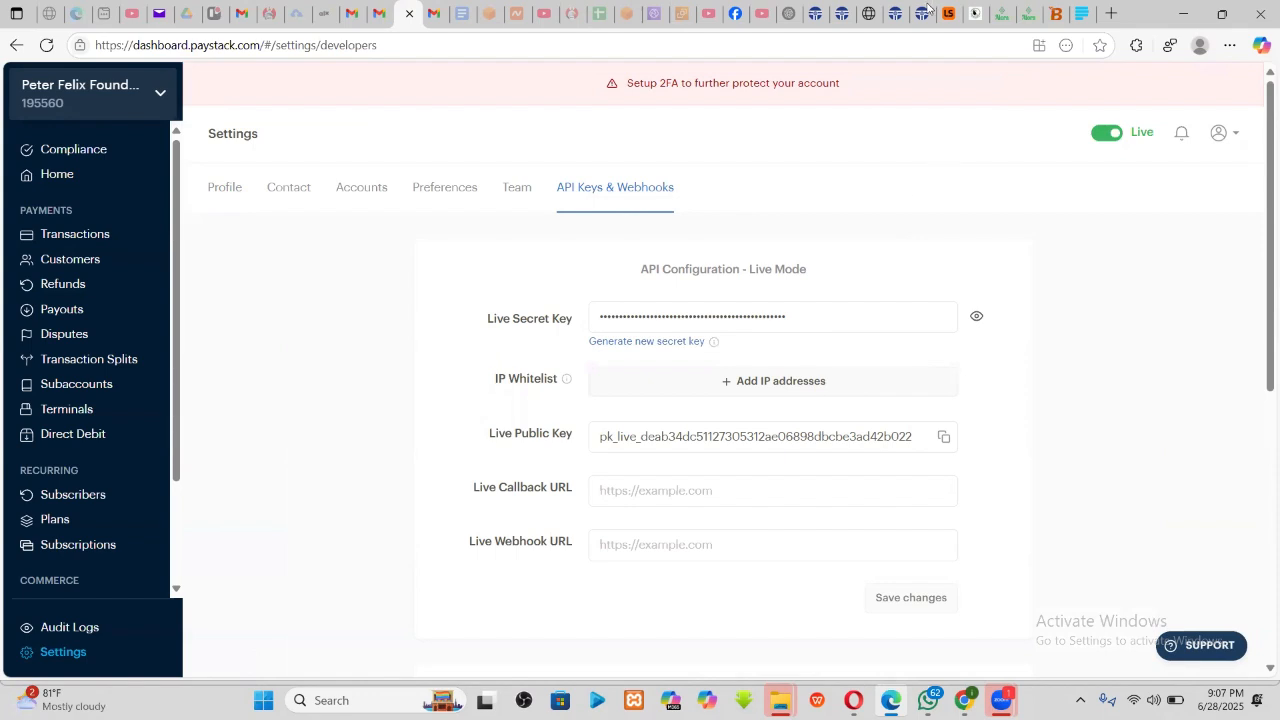
- Examine the Live Mode and Test Mode API configuration sections and compare the keys each one offers
{"action": "scroll", "coordinate": [866, 334], "scroll_direction": "down", "scroll_amount": 2}
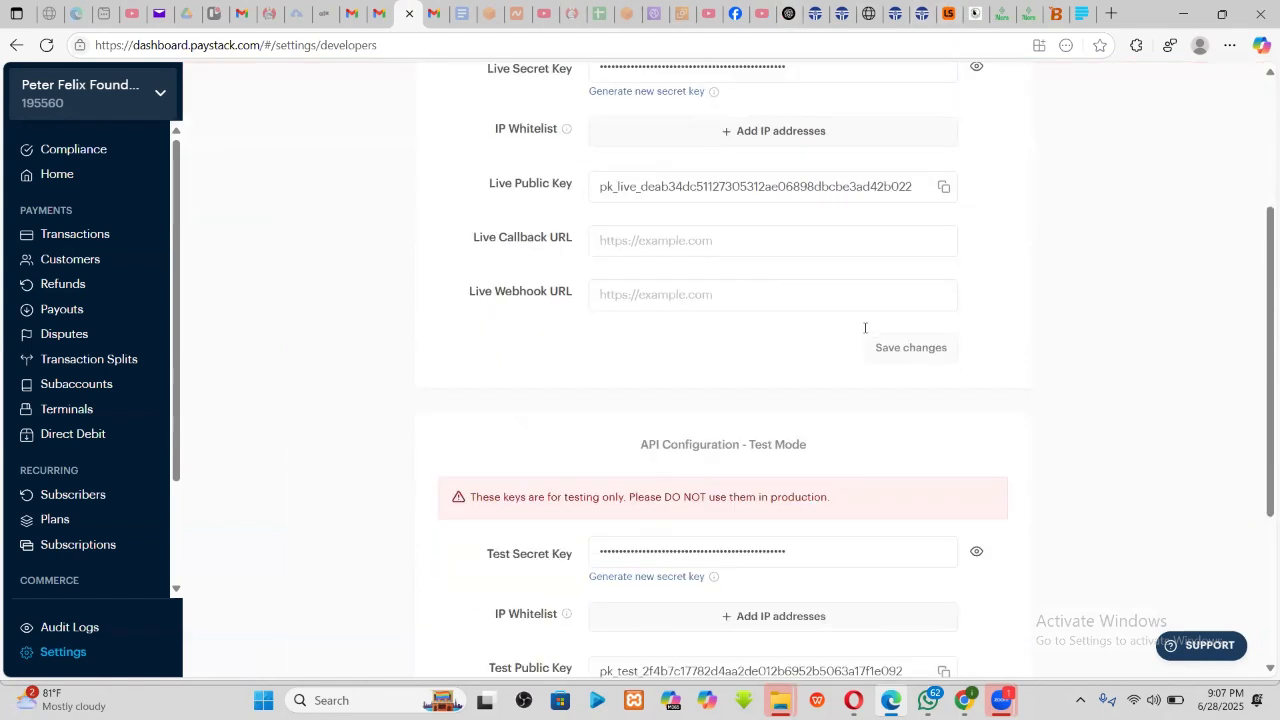
{"action": "scroll", "coordinate": [866, 334], "scroll_direction": "down", "scroll_amount": 2}
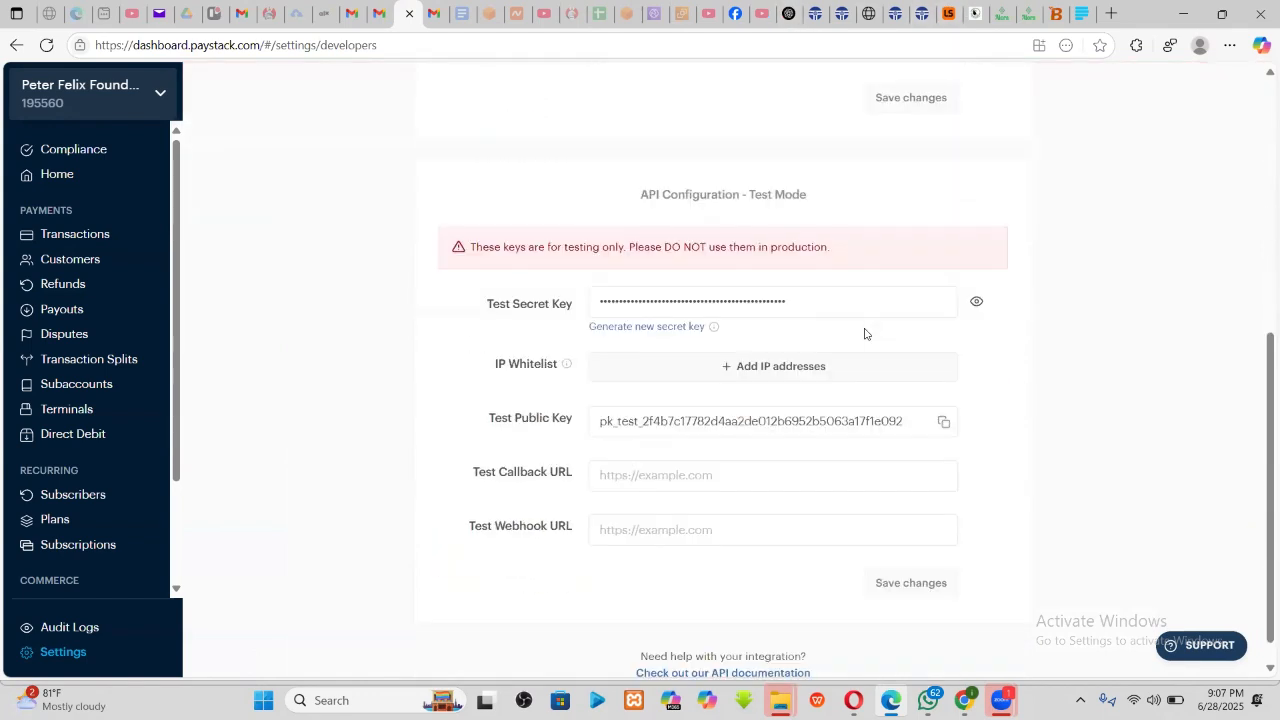
{"action": "scroll", "coordinate": [740, 343], "scroll_direction": "down", "scroll_amount": 1}
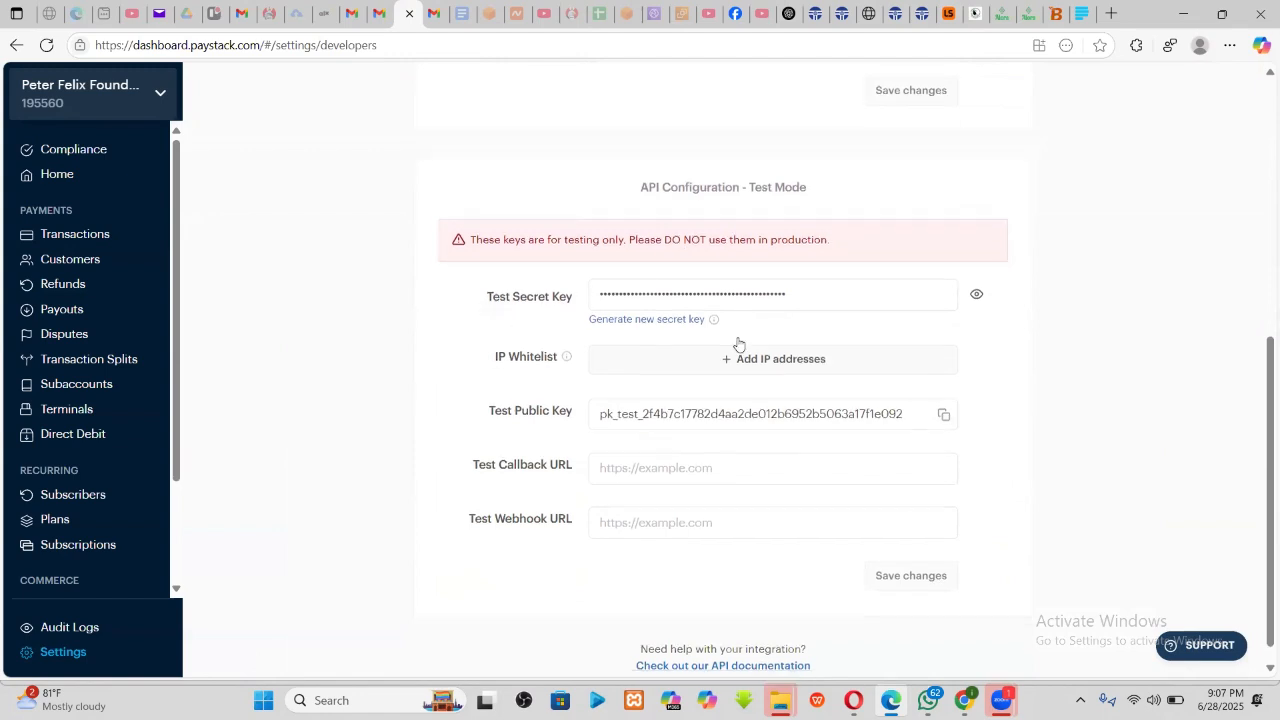
{"action": "scroll", "coordinate": [740, 343], "scroll_direction": "up", "scroll_amount": 4}
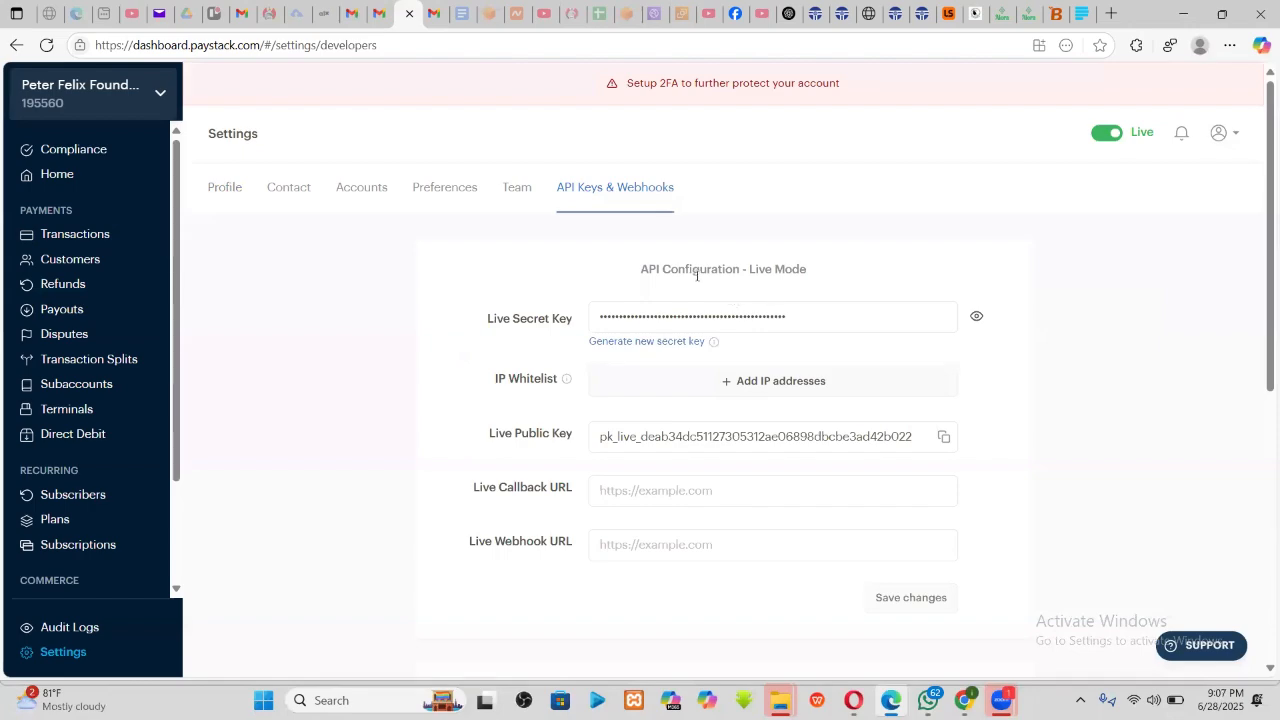
{"action": "scroll", "coordinate": [725, 345], "scroll_direction": "down", "scroll_amount": 3}
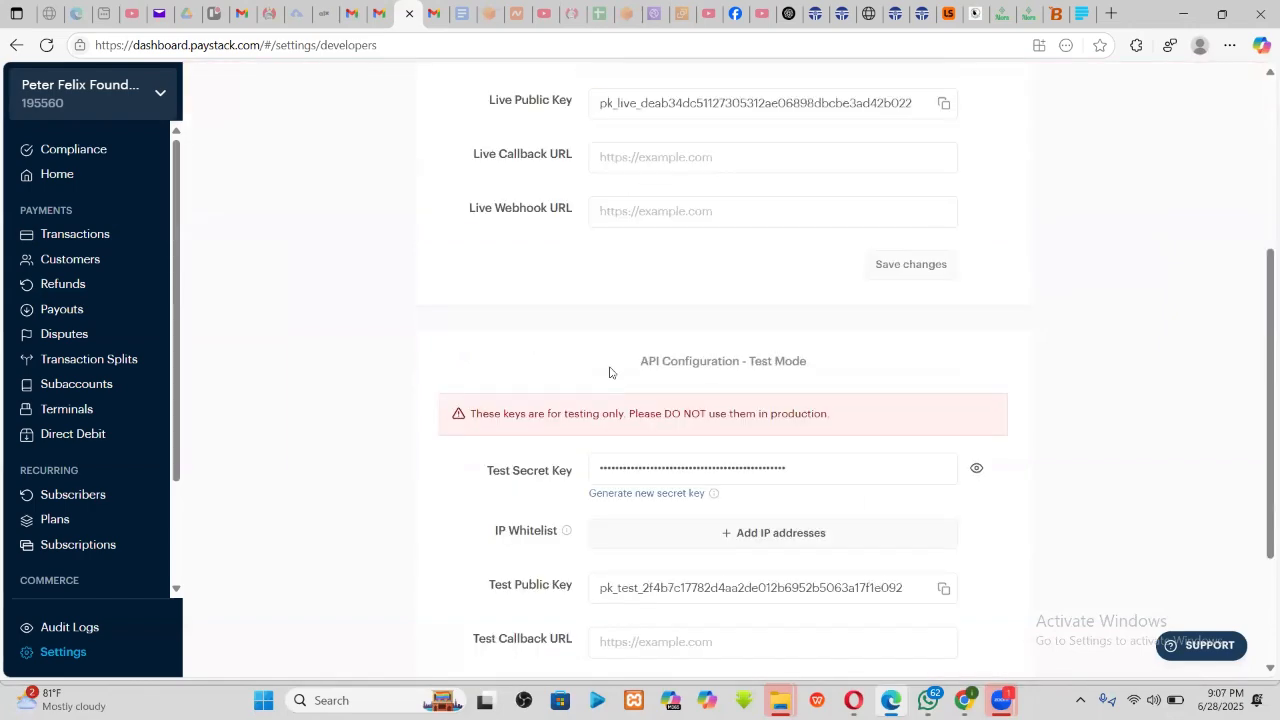
{"action": "scroll", "coordinate": [795, 362], "scroll_direction": "up", "scroll_amount": 3}
{"action": "scroll", "coordinate": [740, 374], "scroll_direction": "down", "scroll_amount": 3}
{"action": "scroll", "coordinate": [771, 331], "scroll_direction": "up", "scroll_amount": 3}
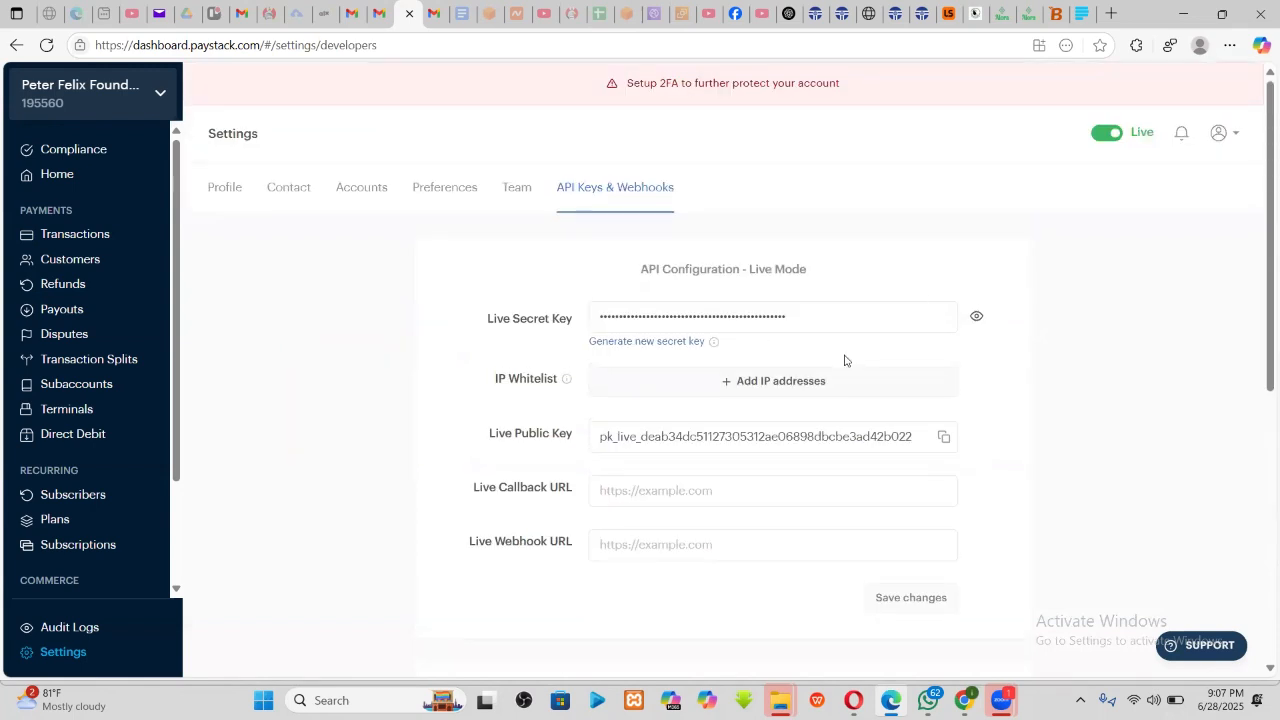
- Copy the Live Public Key again and paste it into the Test Public Key field of the store's WooCommerce Paystack settings
{"action": "left_click", "coordinate": [943, 438]}
{"action": "left_click", "coordinate": [921, 7]}
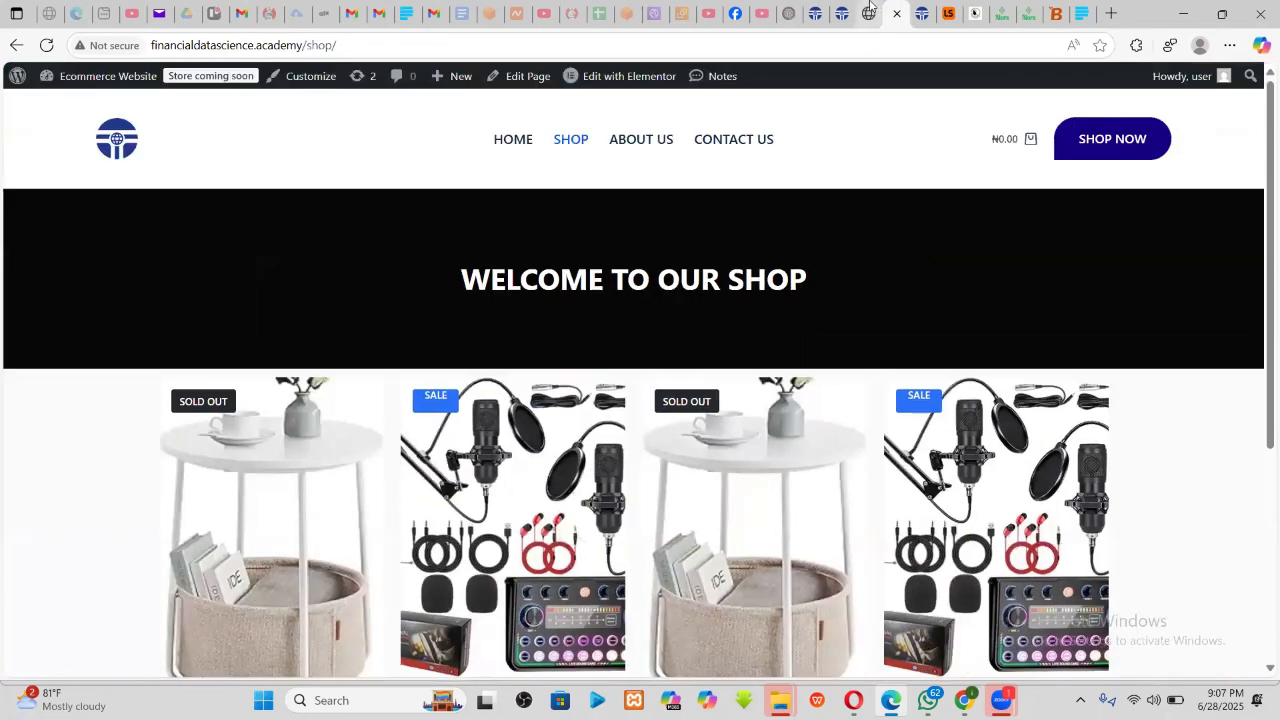
{"action": "left_click", "coordinate": [869, 10]}
{"action": "left_click", "coordinate": [841, 7]}
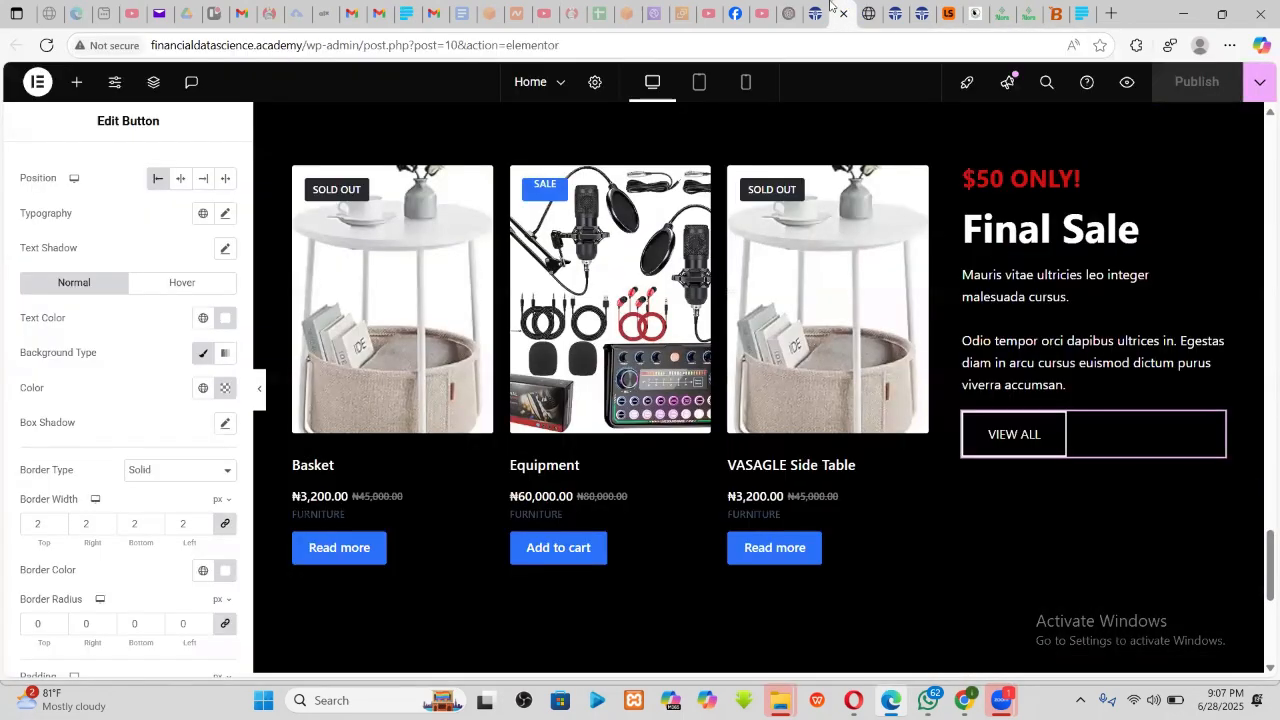
{"action": "left_click", "coordinate": [800, 12]}
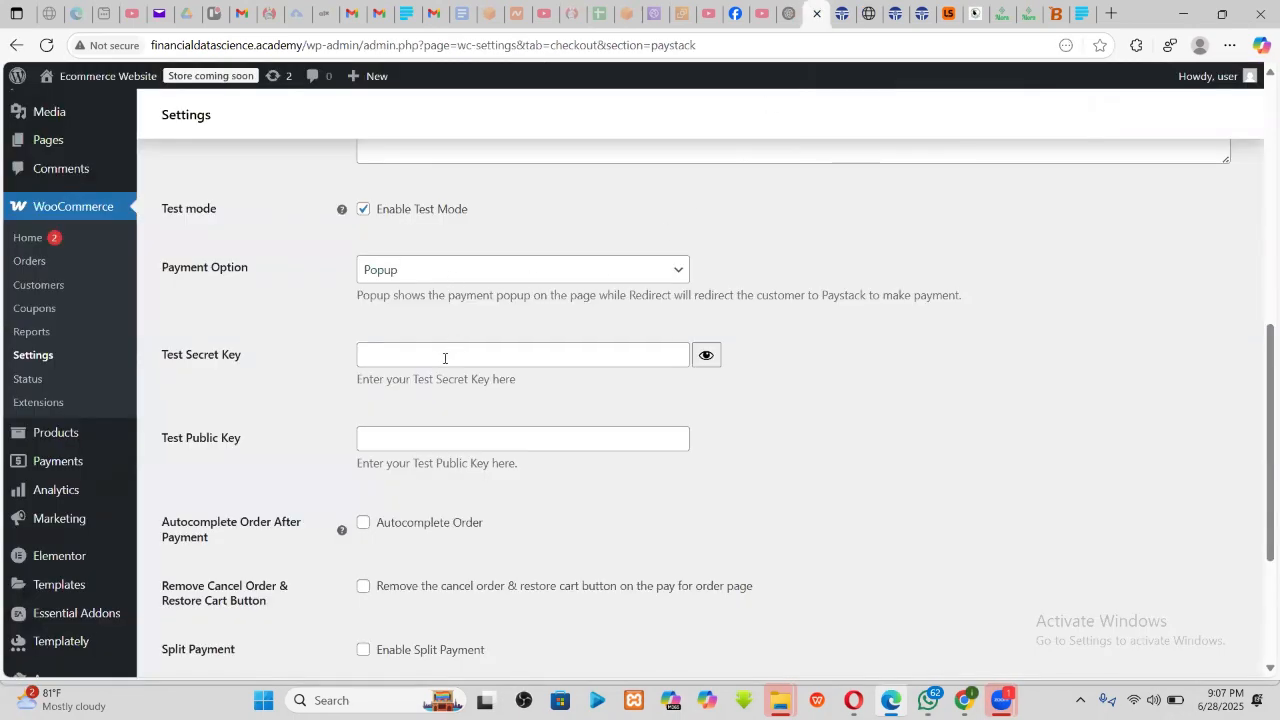
{"action": "scroll", "coordinate": [428, 420], "scroll_direction": "down", "scroll_amount": 3}
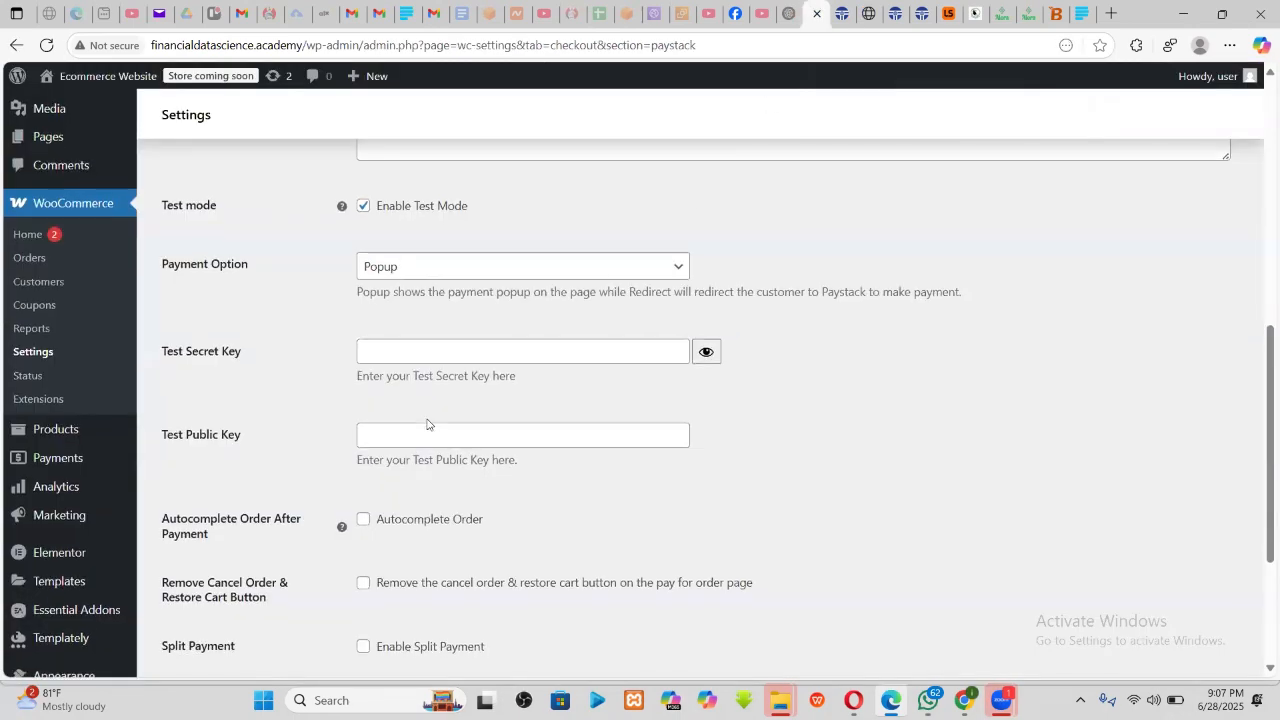
{"action": "scroll", "coordinate": [435, 406], "scroll_direction": "up", "scroll_amount": 2}
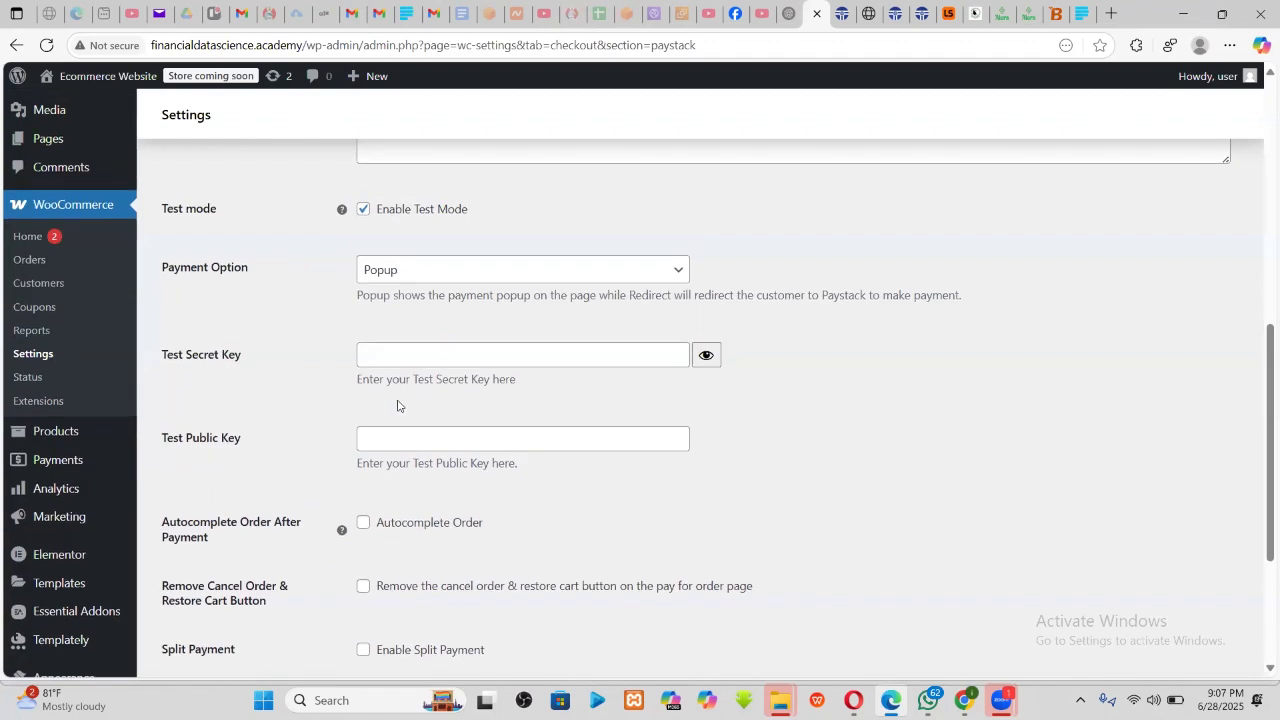
{"action": "left_click", "coordinate": [392, 432]}
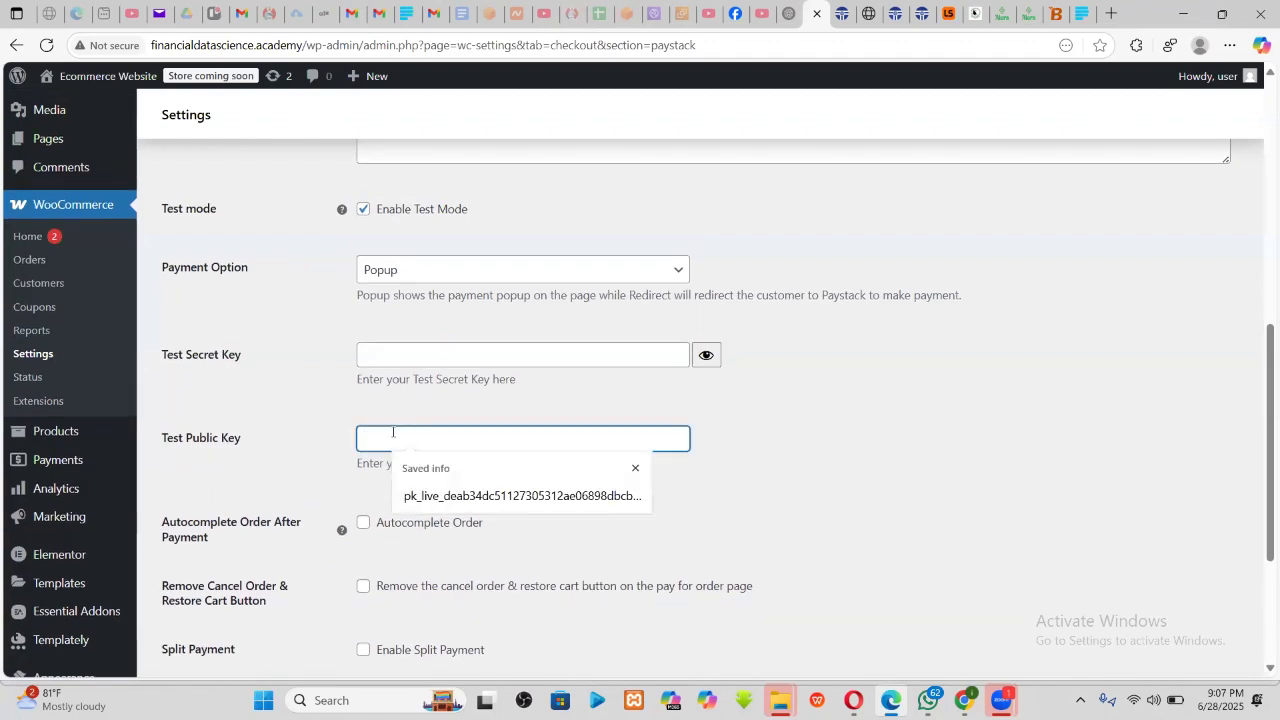
{"action": "key", "text": "ctrl+v"}
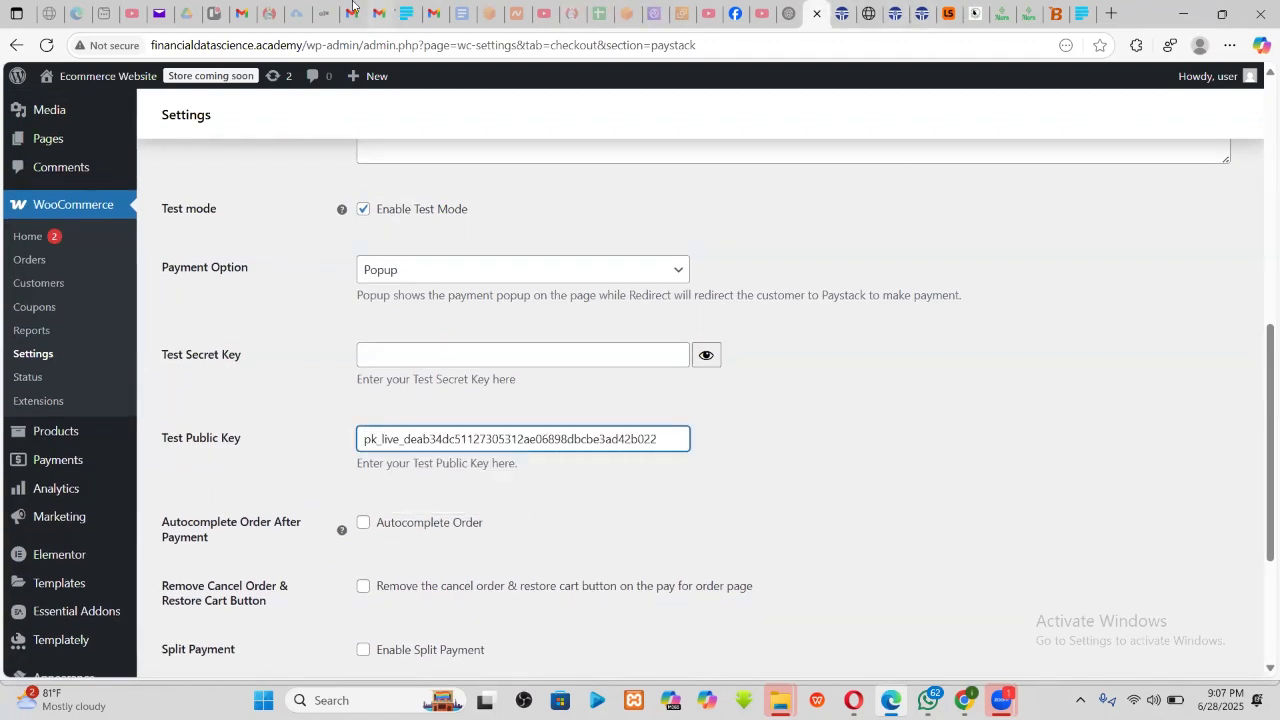
- Return to the Paystack API Keys & Webhooks page, reveal the Live Secret Key with the account password and copy it
{"action": "left_click", "coordinate": [682, 8]}
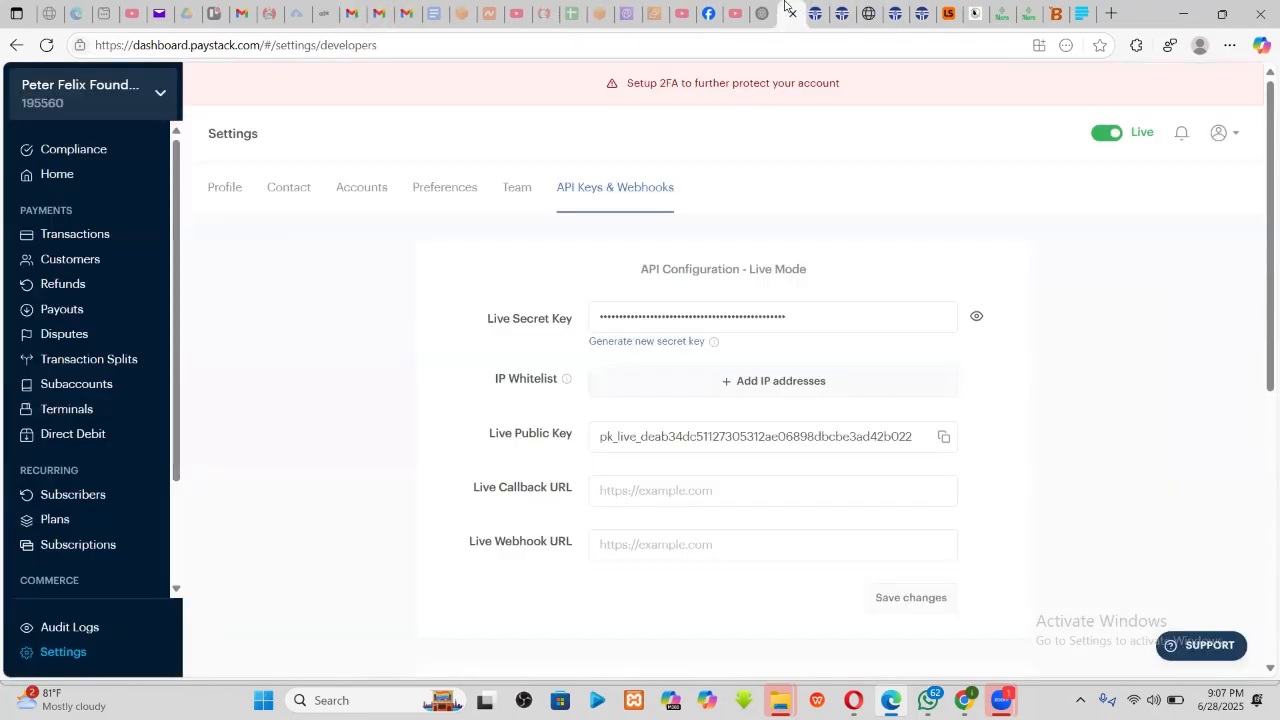
{"action": "left_click", "coordinate": [849, 330]}
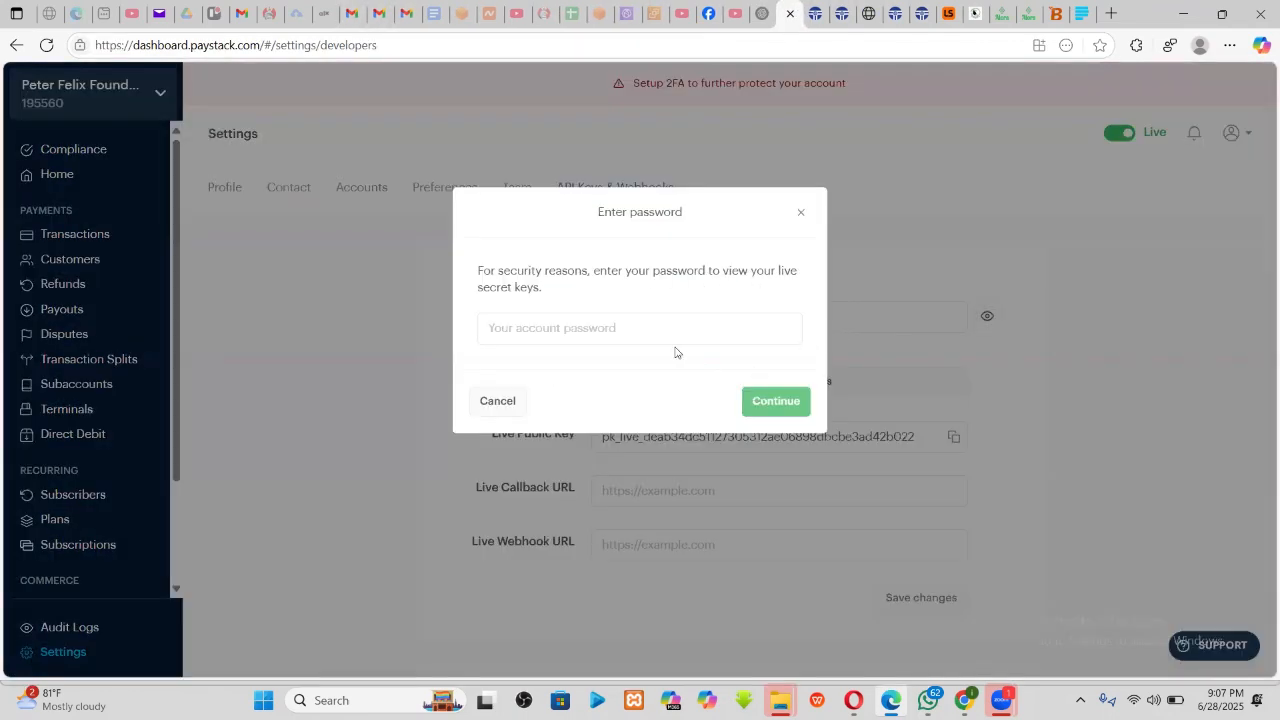
{"action": "left_click", "coordinate": [673, 327]}
{"action": "left_click", "coordinate": [615, 397]}
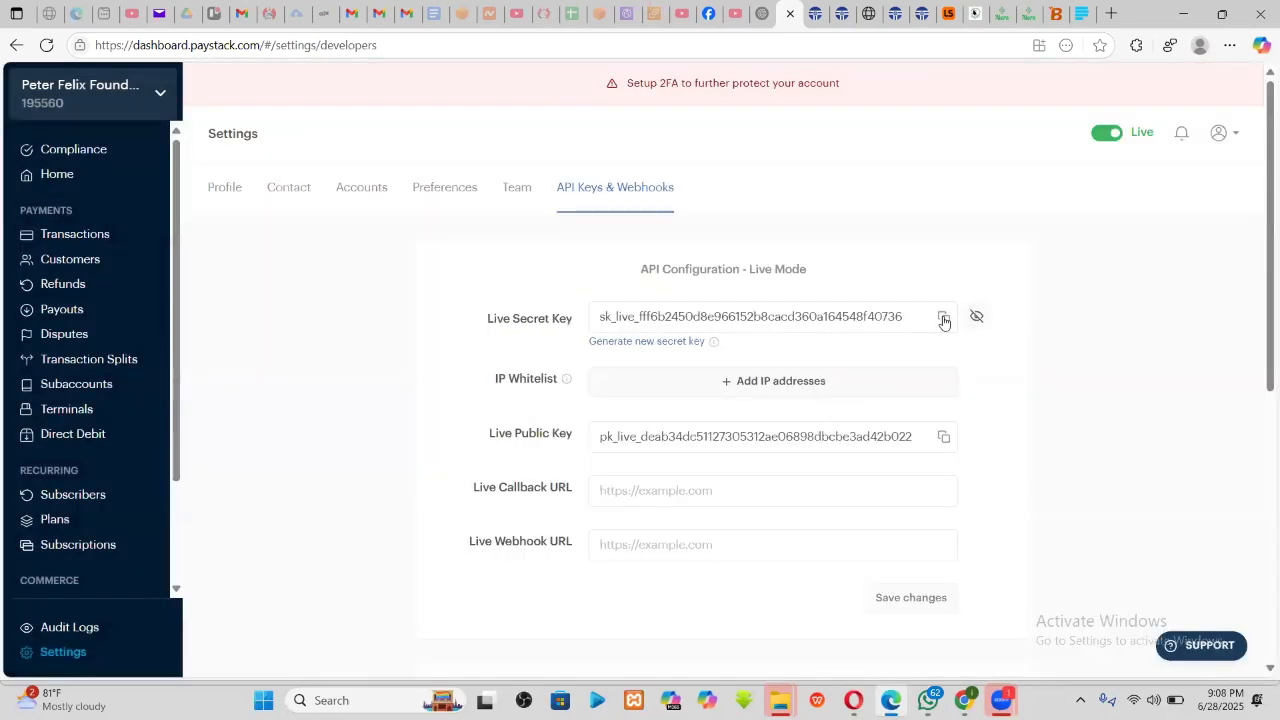
{"action": "left_click", "coordinate": [952, 318]}
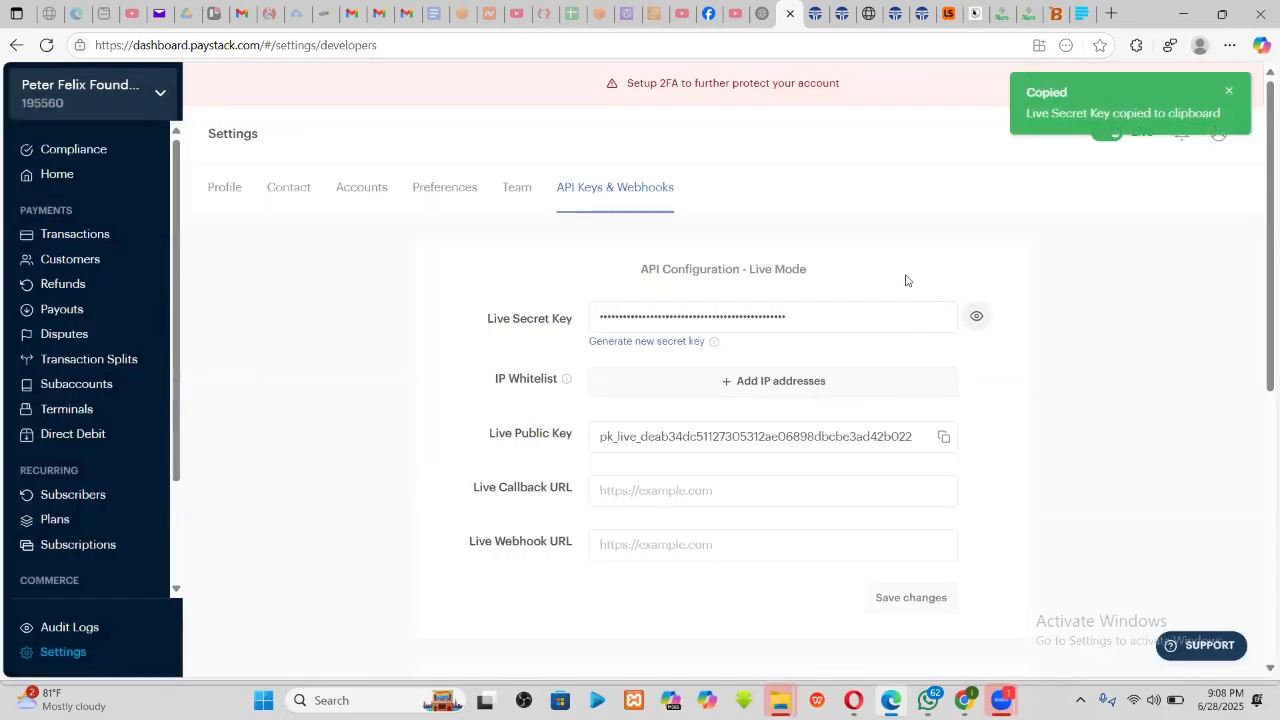
- Paste the copied secret key into the Test Secret Key field of the WooCommerce Paystack settings and save the changes
{"action": "left_click", "coordinate": [816, 8]}
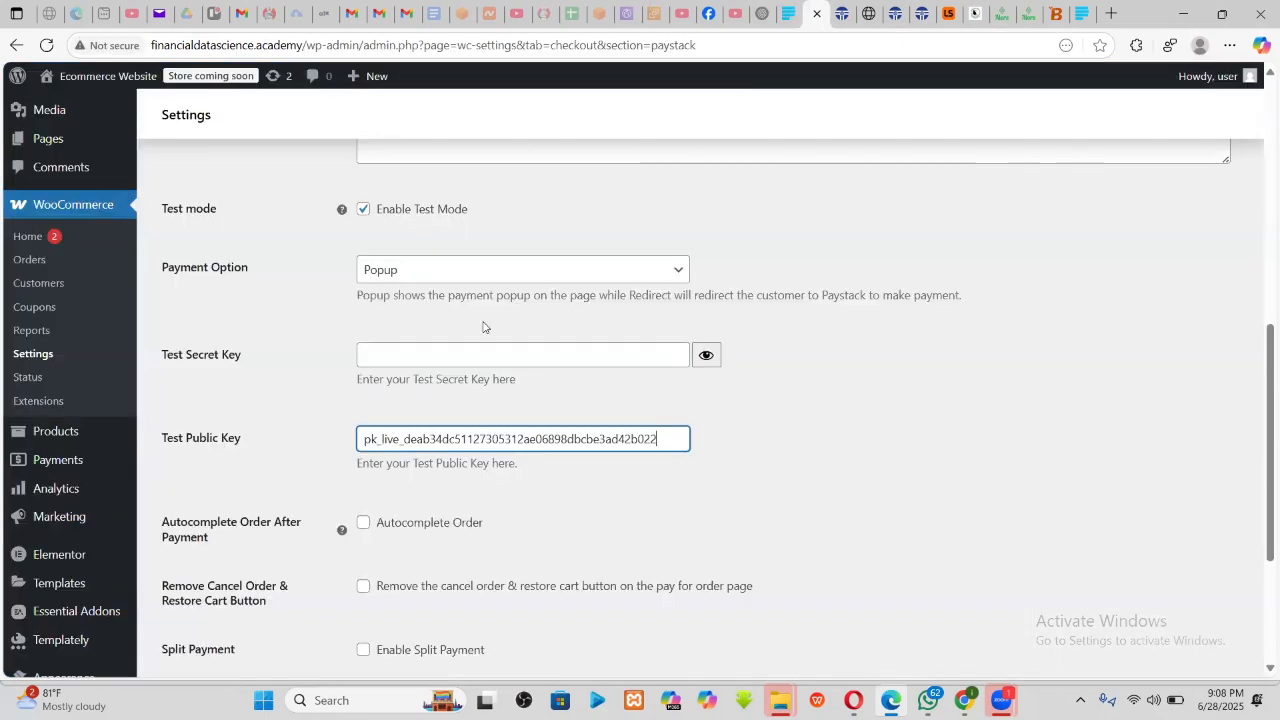
{"action": "left_click", "coordinate": [446, 358]}
{"action": "key", "text": "ctrl+v"}
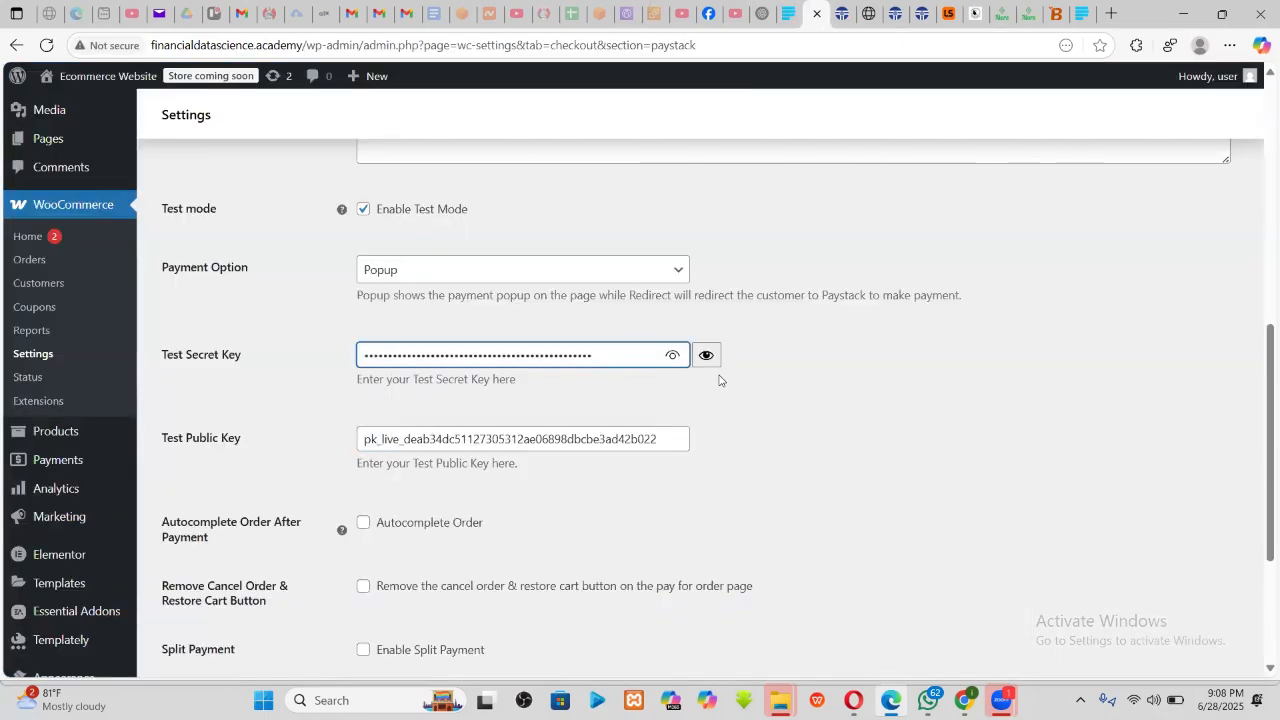
{"action": "scroll", "coordinate": [719, 380], "scroll_direction": "down", "scroll_amount": 3}
{"action": "left_click", "coordinate": [181, 642]}
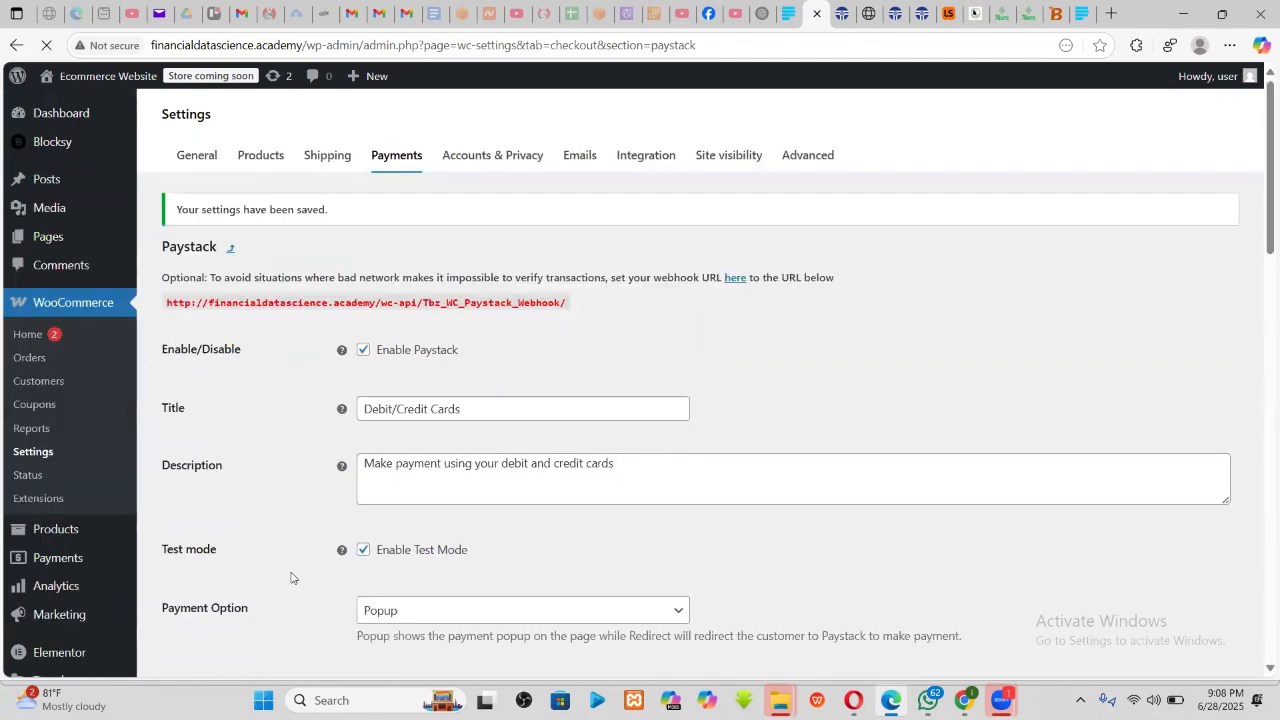
{"action": "scroll", "coordinate": [420, 440], "scroll_direction": "down", "scroll_amount": 5}
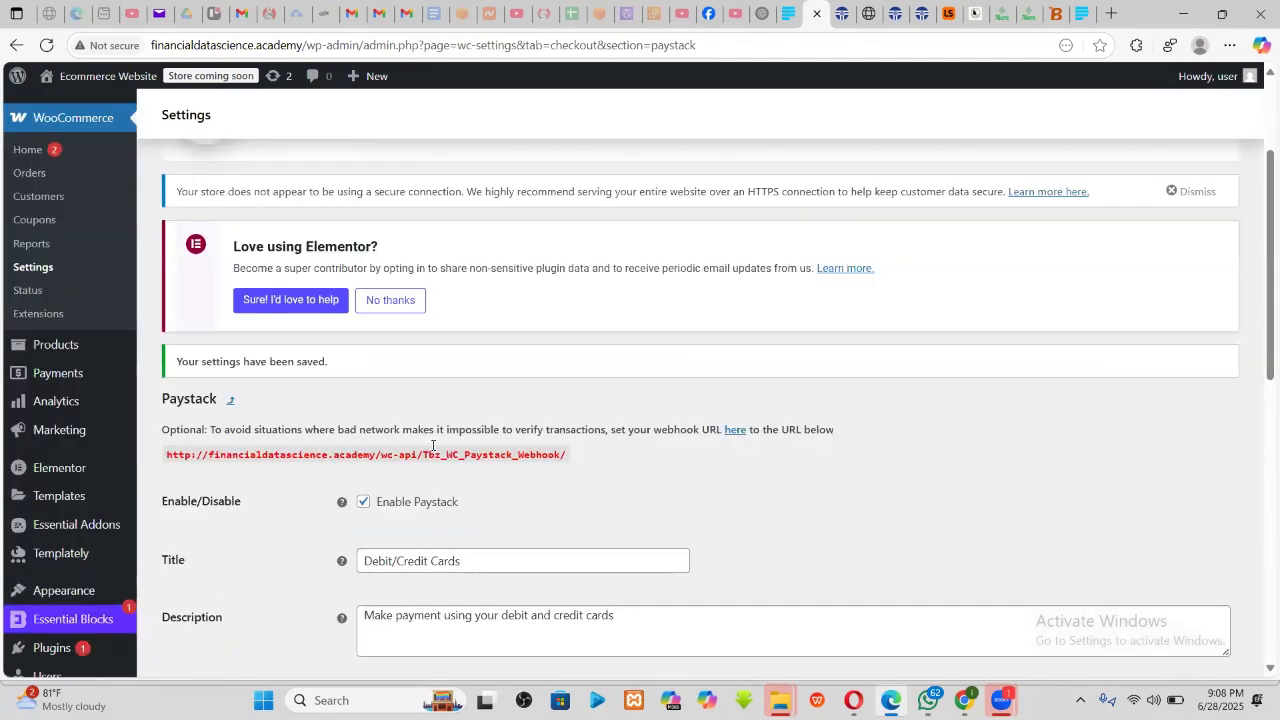
{"action": "scroll", "coordinate": [432, 451], "scroll_direction": "down", "scroll_amount": 3}
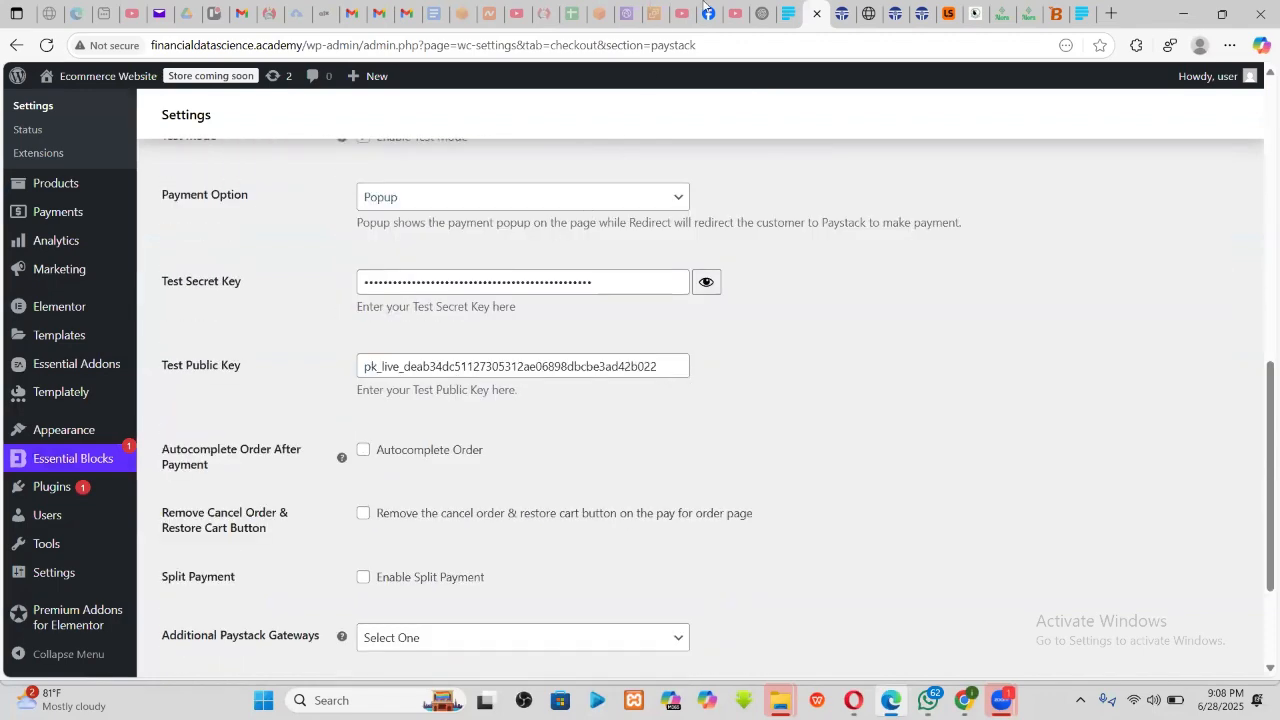
{"action": "left_click", "coordinate": [845, 6]}
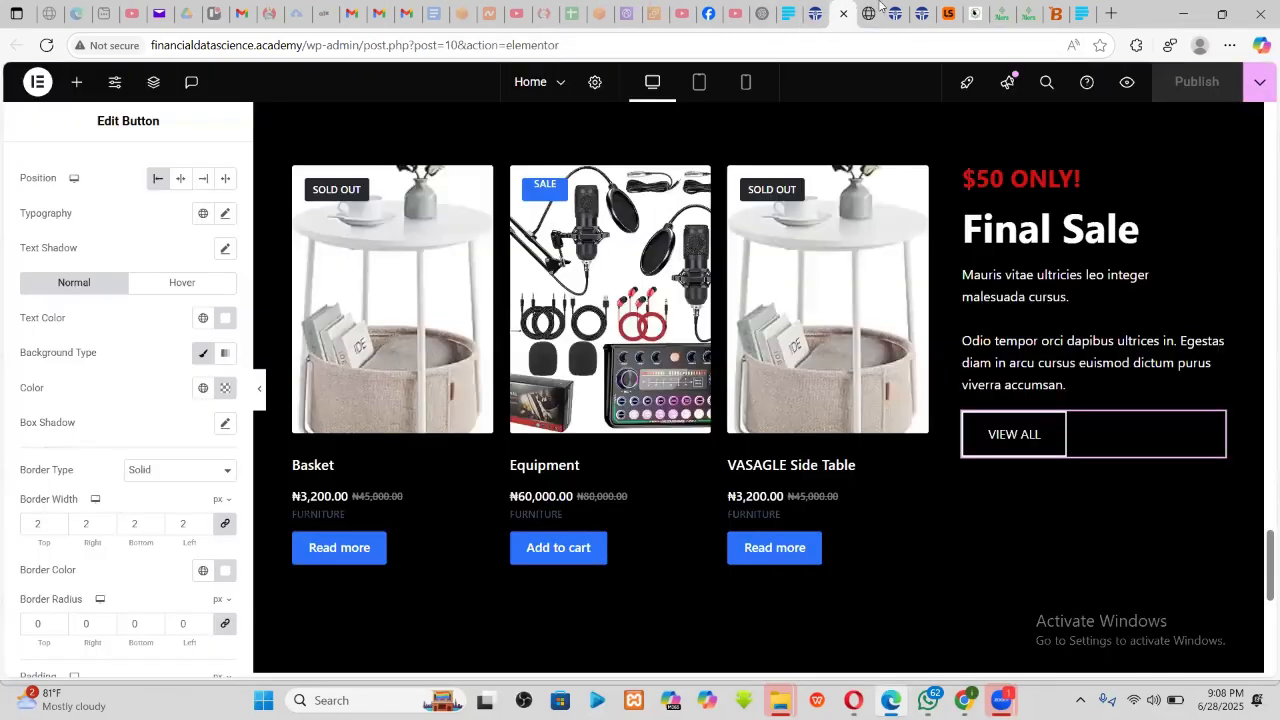
{"action": "left_click", "coordinate": [895, 8]}
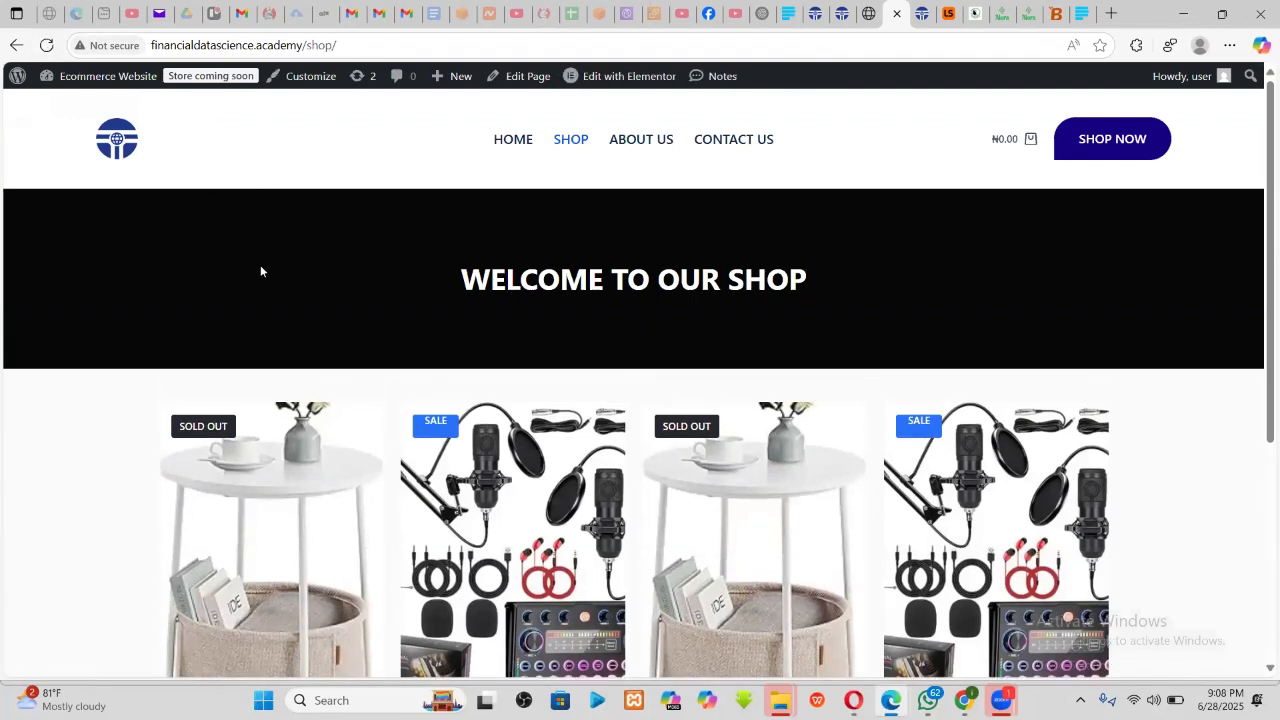
{"action": "left_click", "coordinate": [872, 6]}
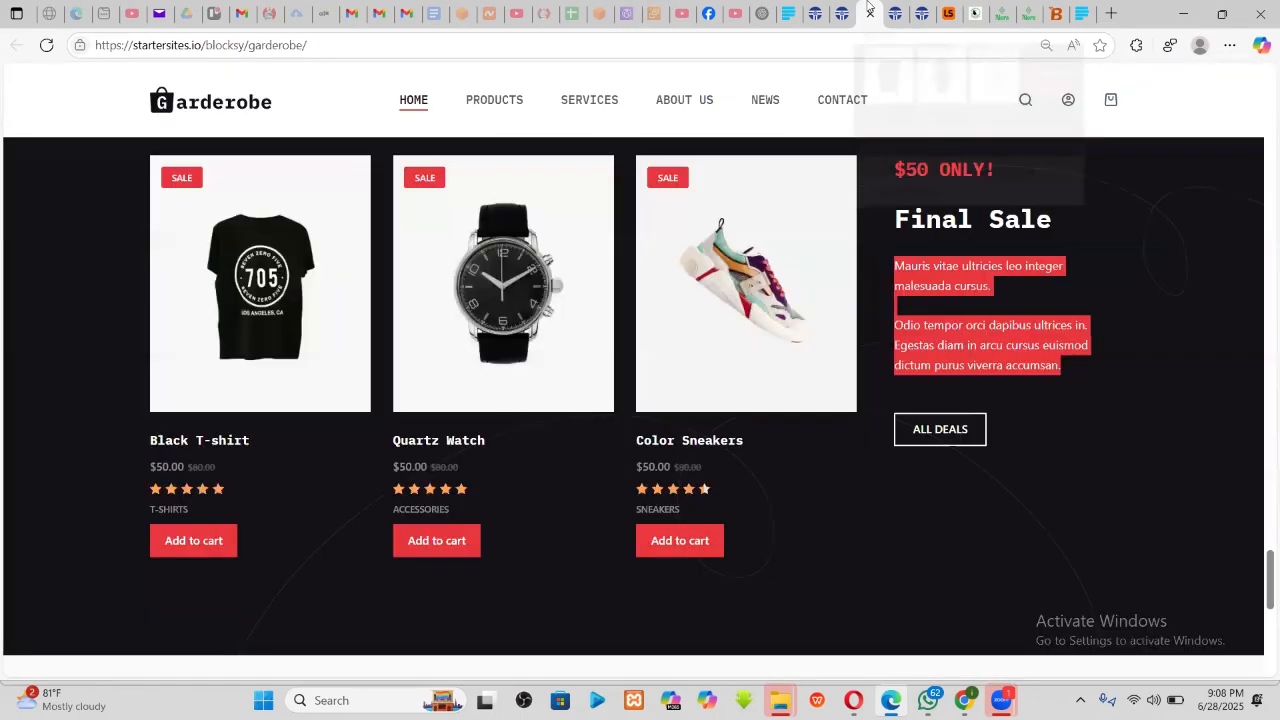
{"action": "left_click", "coordinate": [835, 6]}
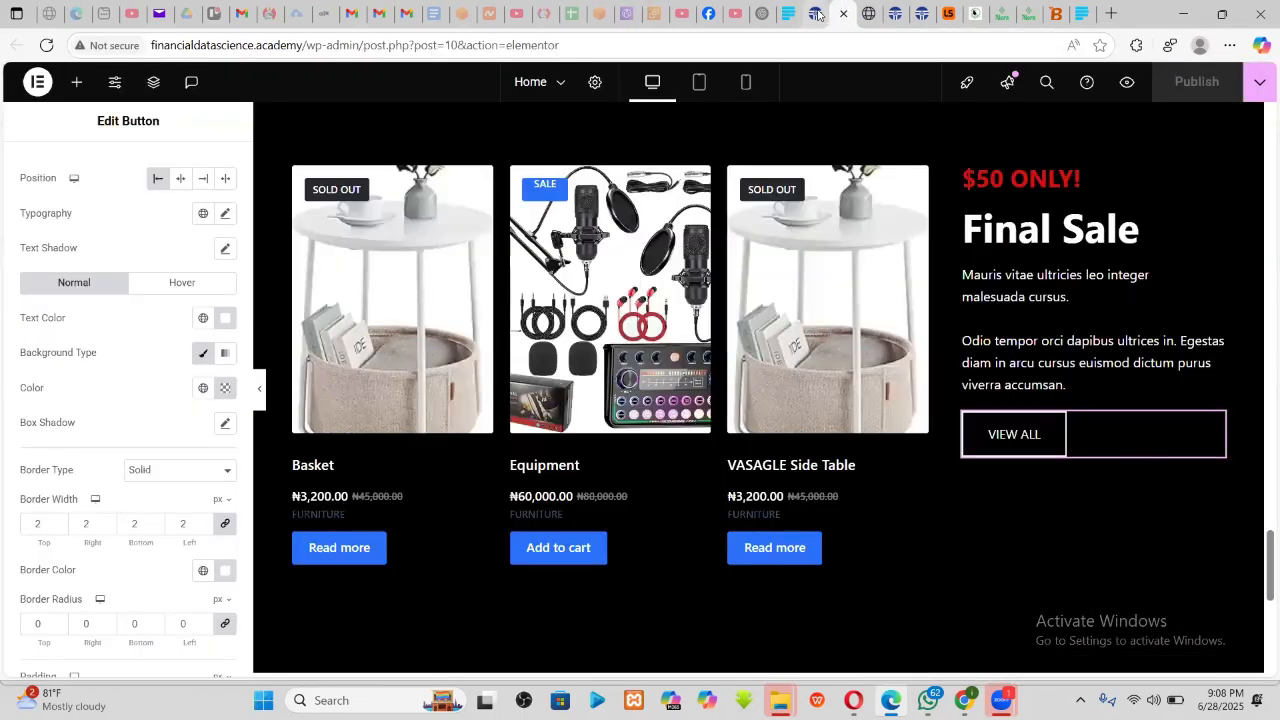
{"action": "left_click", "coordinate": [815, 12]}
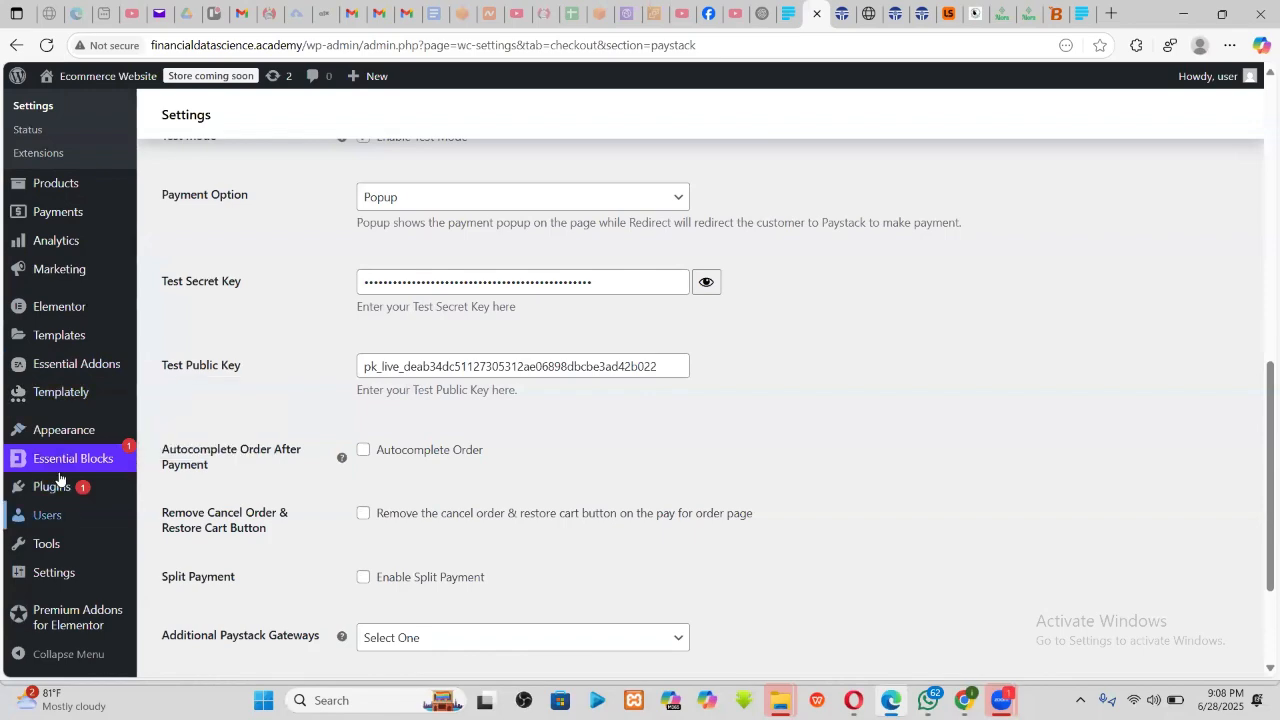
- Reopen the Paystack gateway's settings from the WooCommerce payment providers list and review the saved configuration
{"action": "scroll", "coordinate": [48, 400], "scroll_direction": "down", "scroll_amount": 2}
{"action": "scroll", "coordinate": [49, 368], "scroll_direction": "up", "scroll_amount": 2}
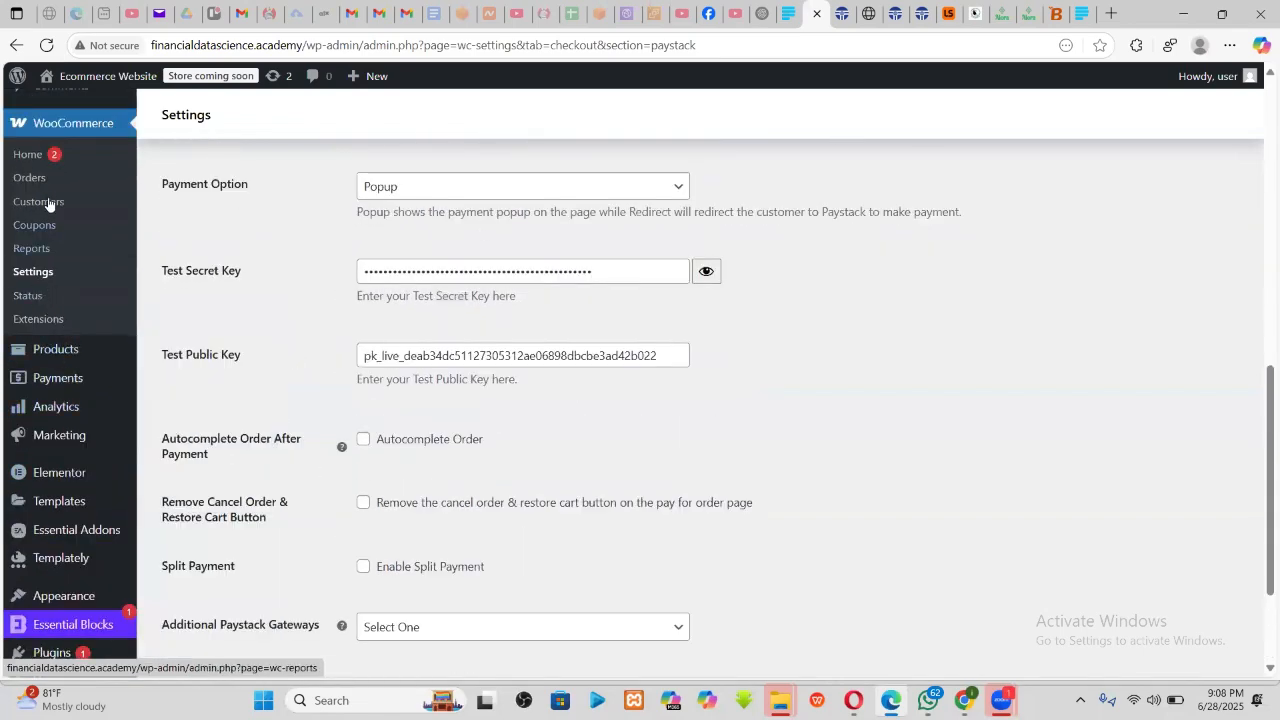
{"action": "scroll", "coordinate": [35, 228], "scroll_direction": "up", "scroll_amount": 1}
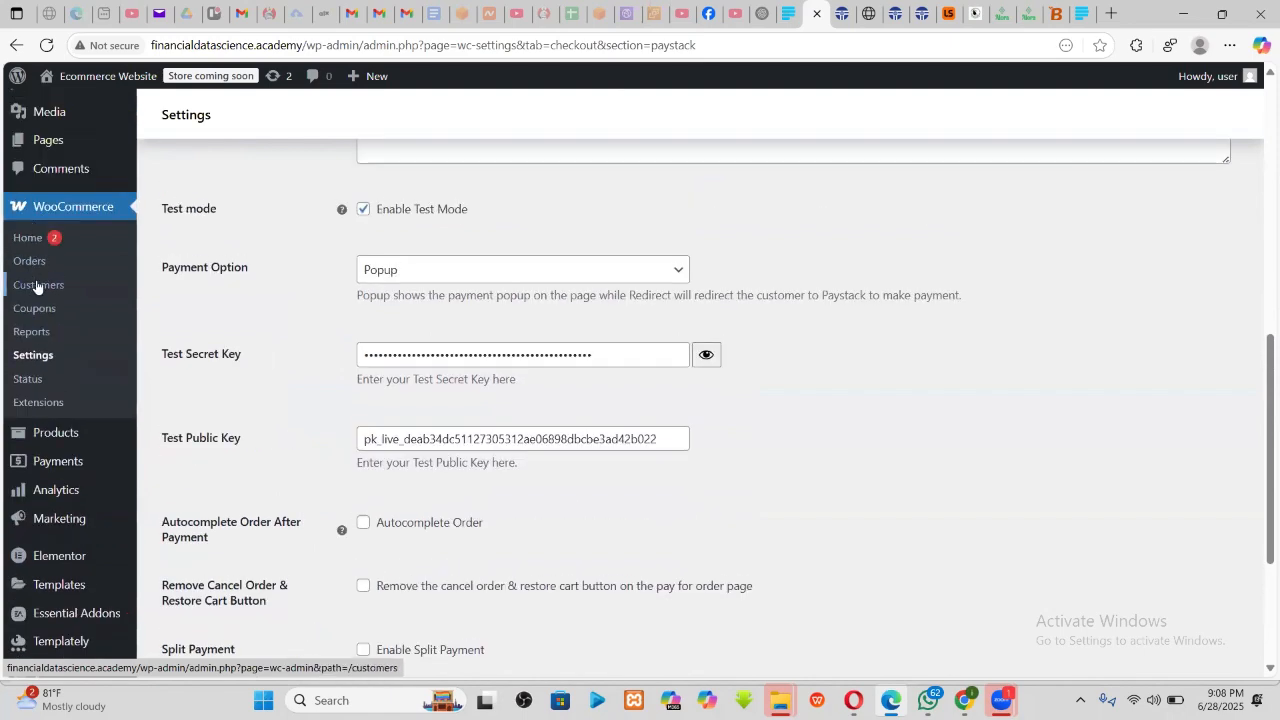
{"action": "left_click", "coordinate": [35, 360]}
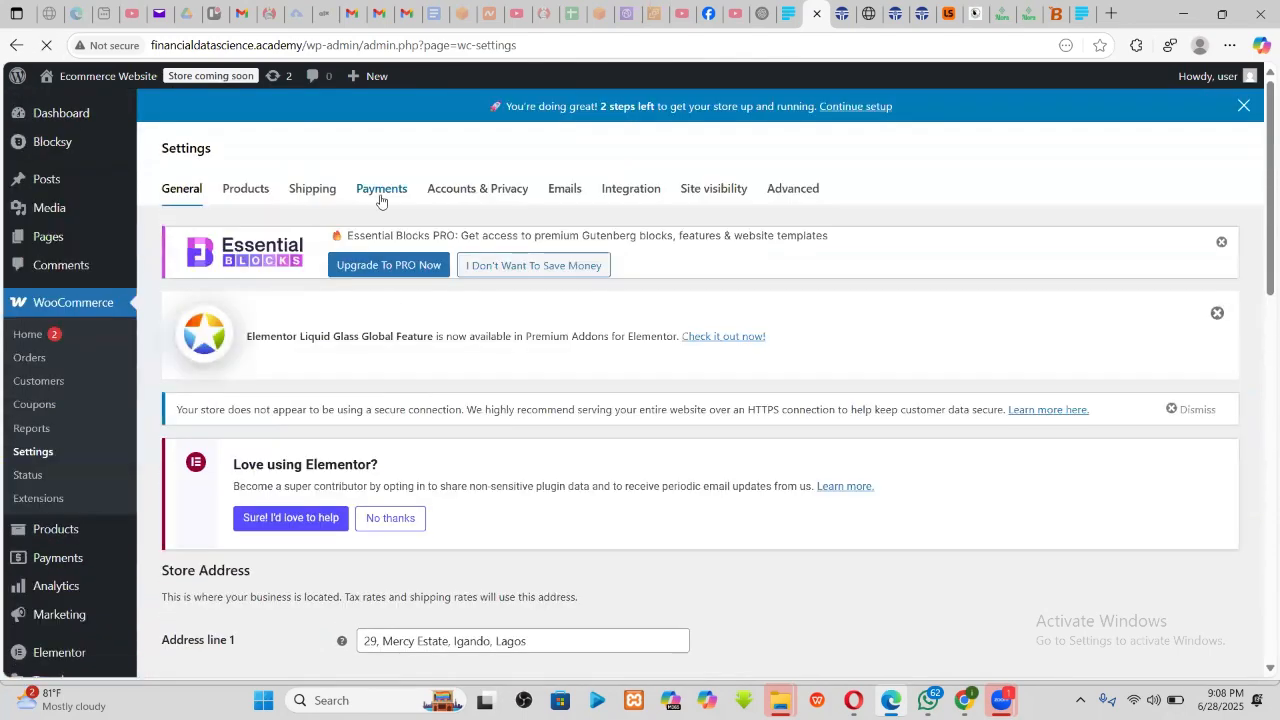
{"action": "left_click", "coordinate": [381, 190]}
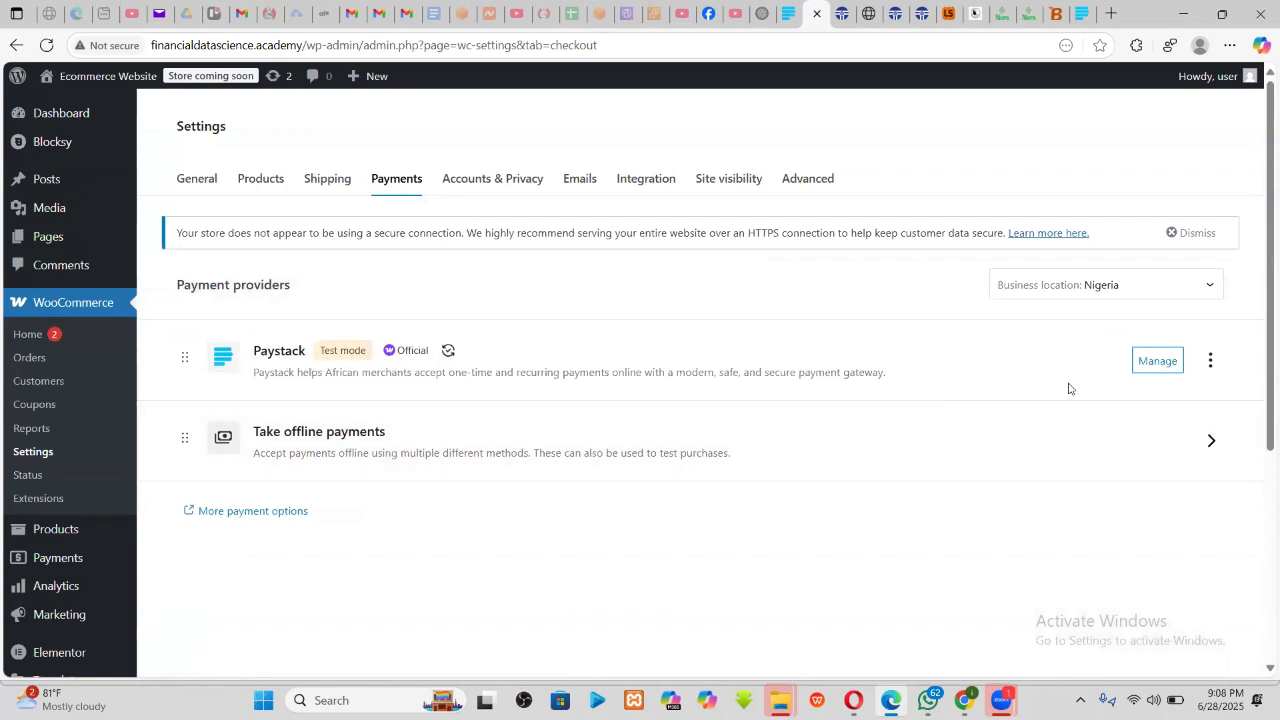
{"action": "left_click", "coordinate": [1157, 362]}
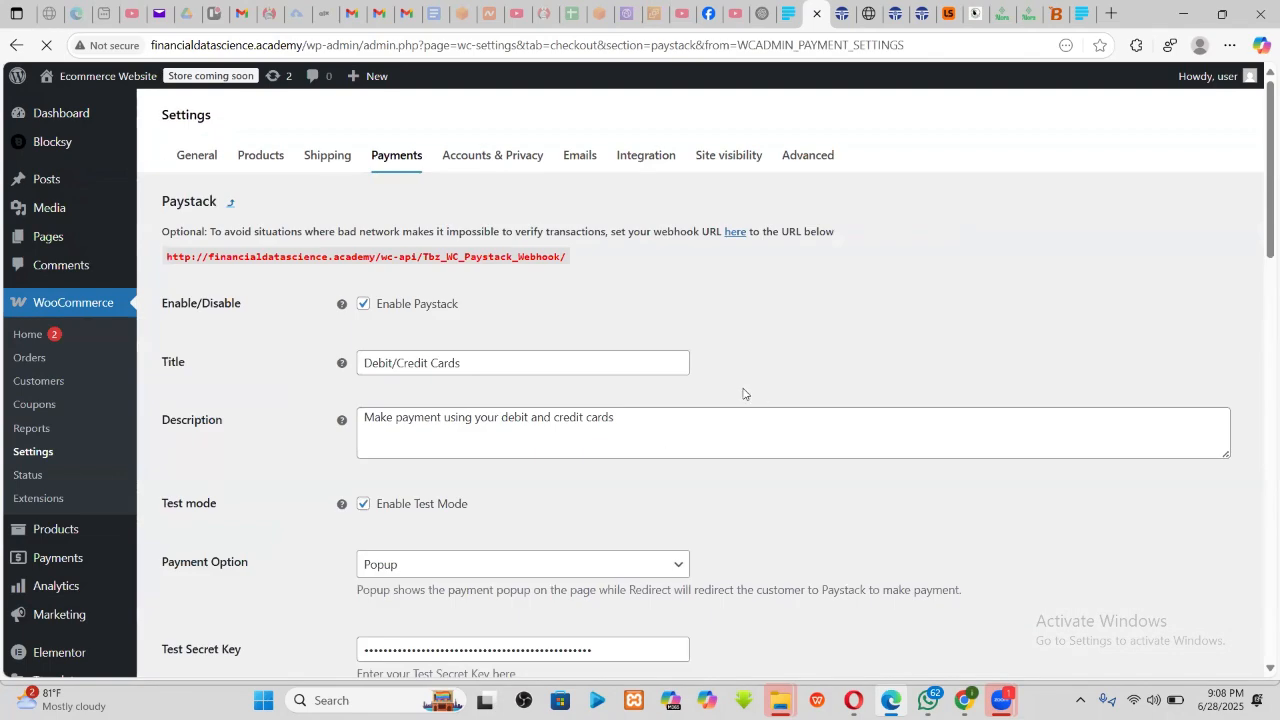
{"action": "scroll", "coordinate": [529, 403], "scroll_direction": "down", "scroll_amount": 9}
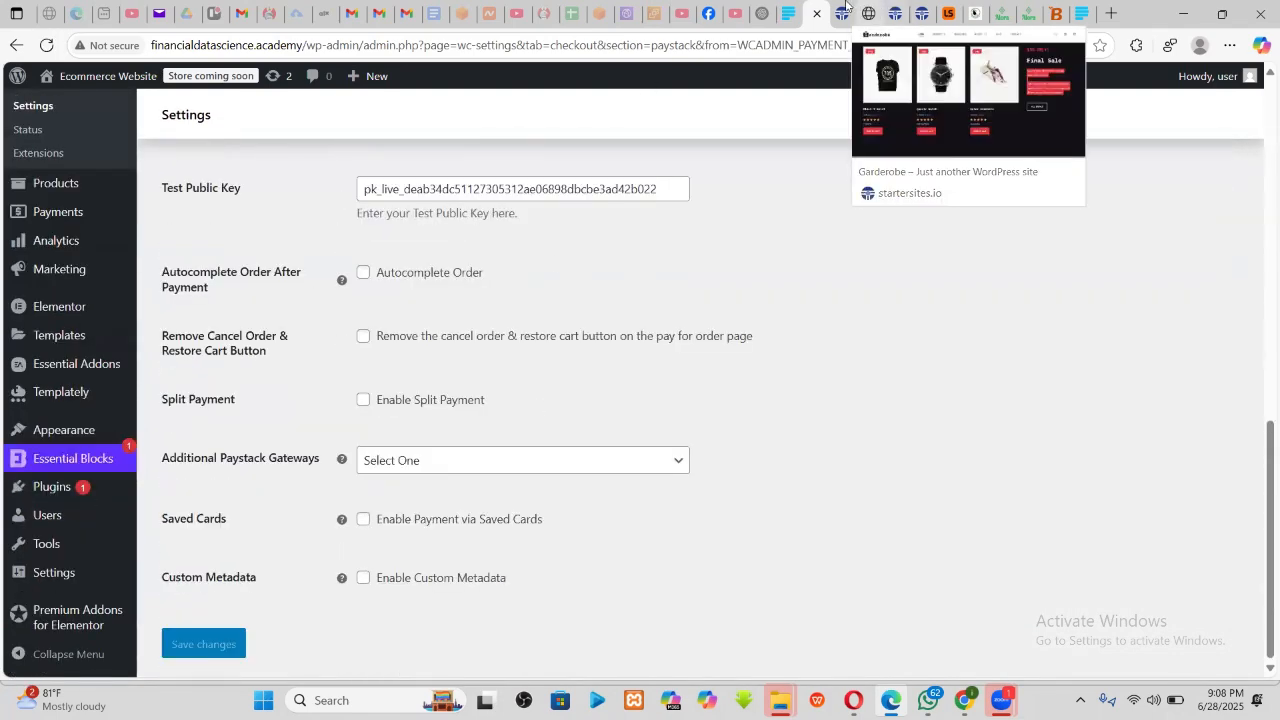
- Add the Equipment product to the cart from the store's shop page, view the cart and proceed to checkout
{"action": "left_click", "coordinate": [897, 5]}
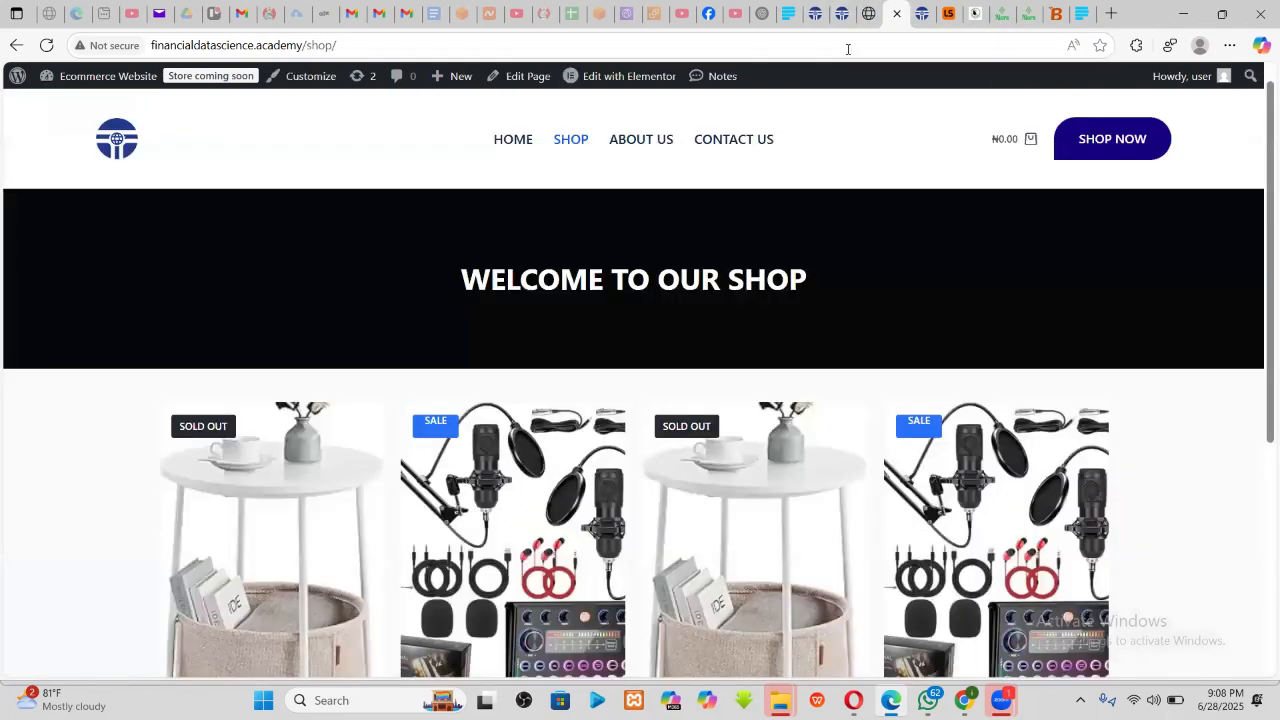
{"action": "scroll", "coordinate": [363, 449], "scroll_direction": "down", "scroll_amount": 5}
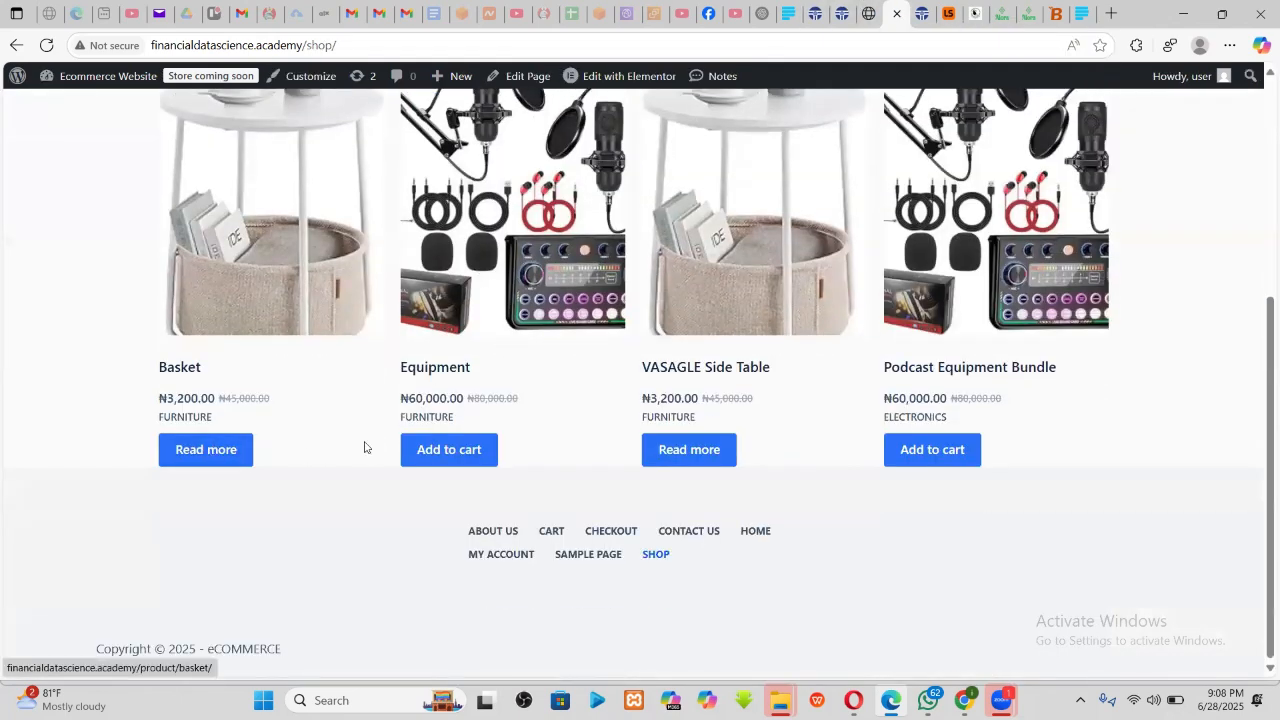
{"action": "left_click", "coordinate": [454, 452]}
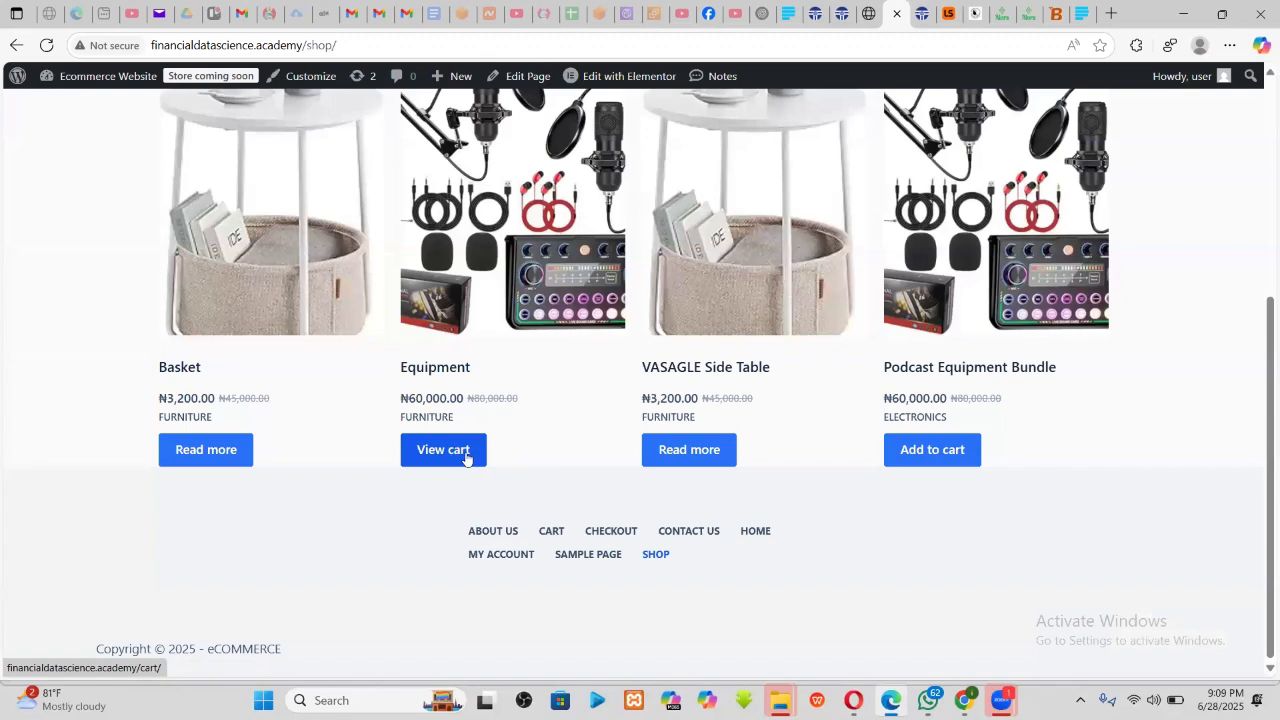
{"action": "scroll", "coordinate": [440, 416], "scroll_direction": "up", "scroll_amount": 3}
{"action": "scroll", "coordinate": [440, 416], "scroll_direction": "down", "scroll_amount": 3}
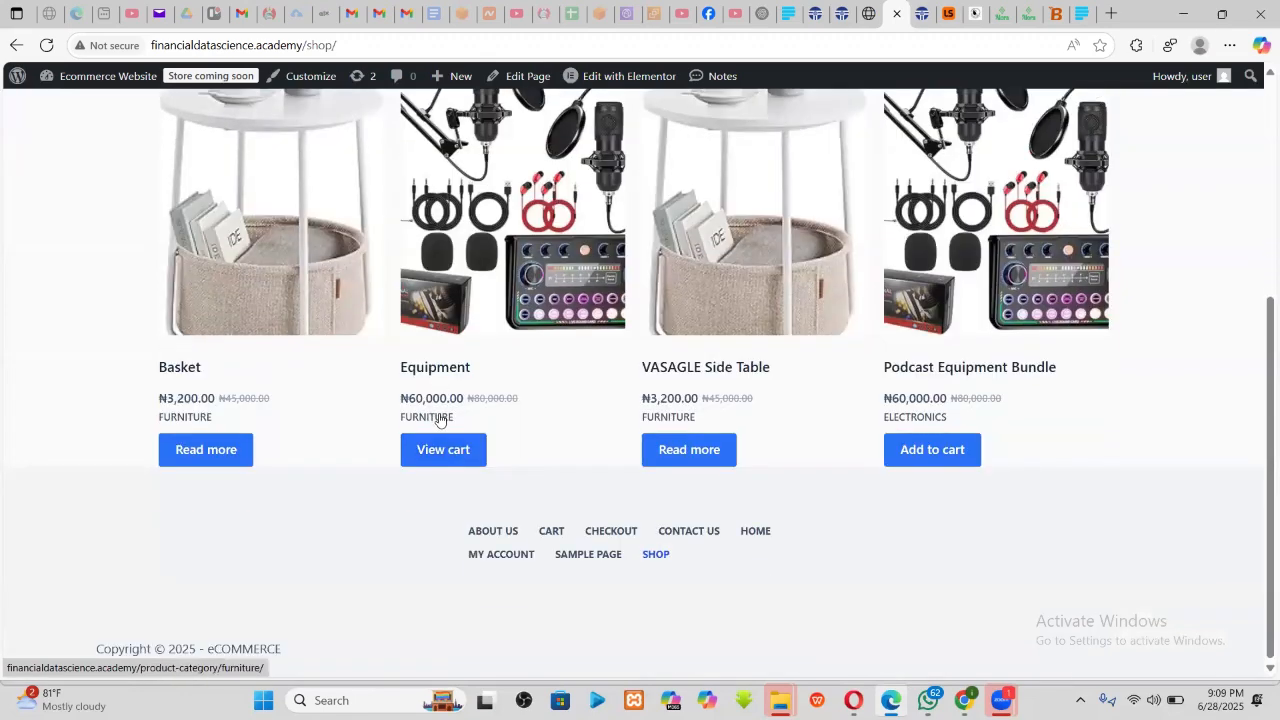
{"action": "left_click", "coordinate": [437, 449]}
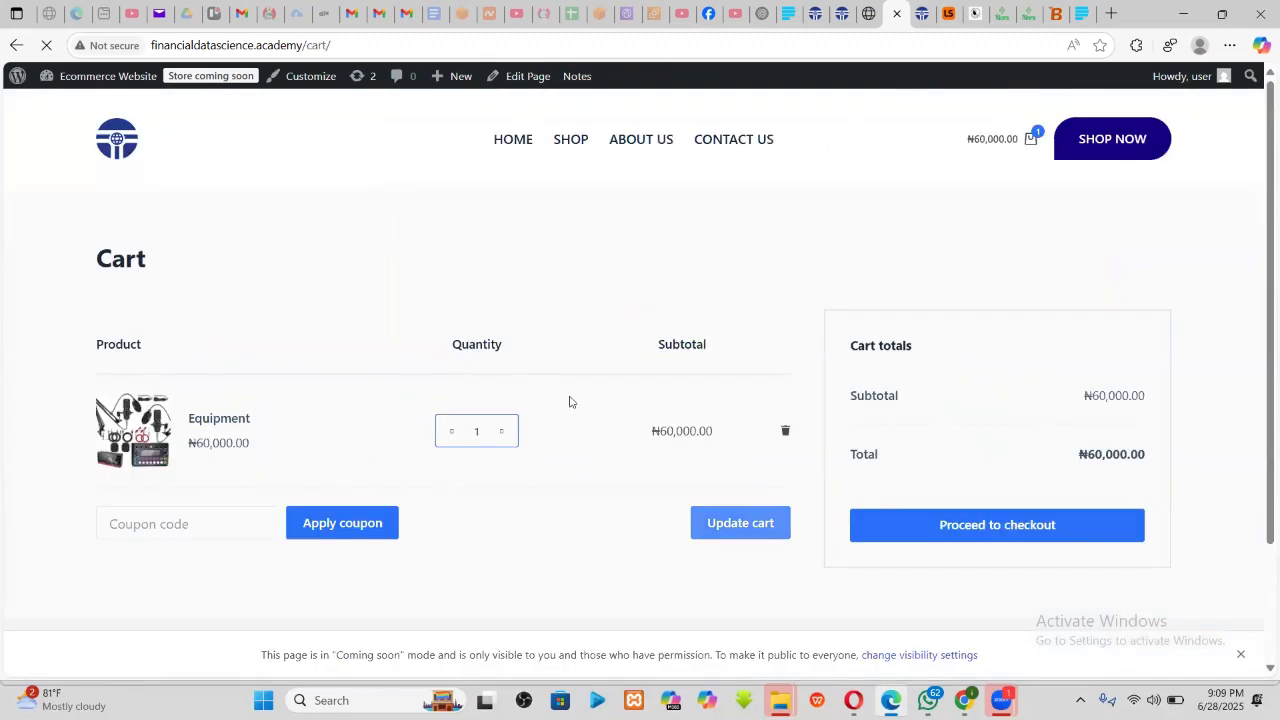
{"action": "scroll", "coordinate": [920, 386], "scroll_direction": "down", "scroll_amount": 2}
{"action": "left_click", "coordinate": [933, 378]}
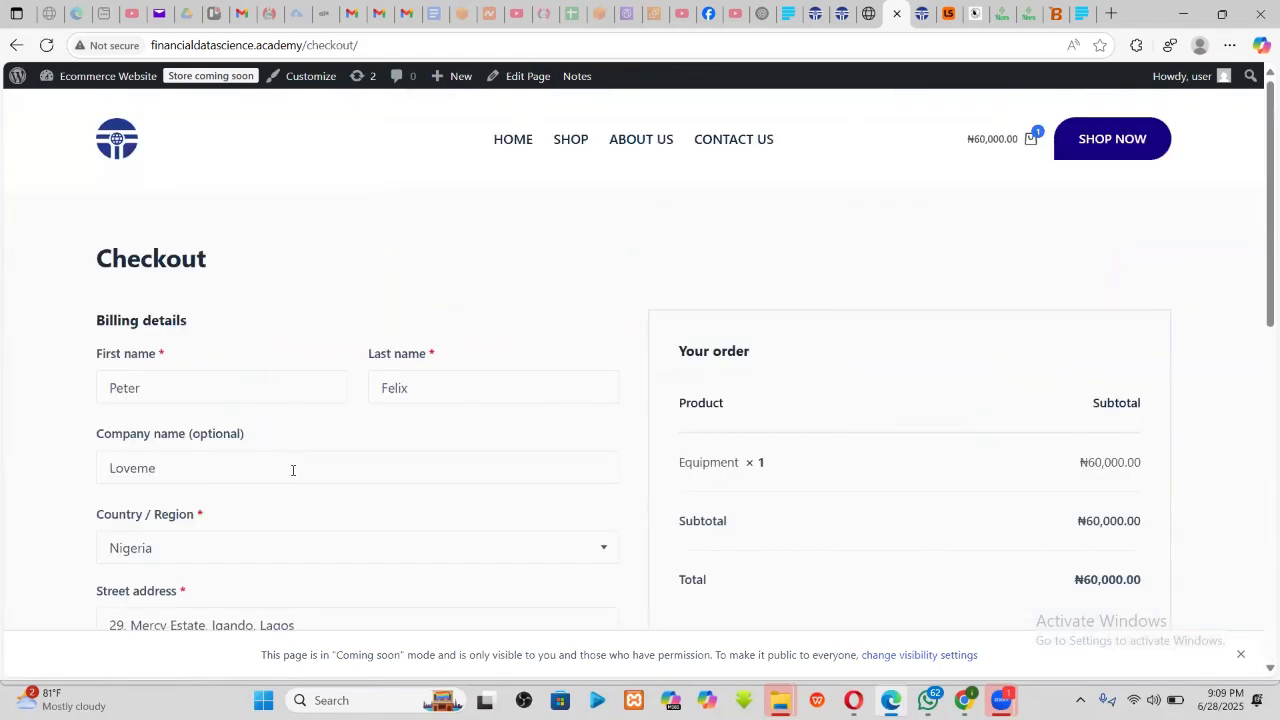
- Compare the two payment methods at checkout, choose Debit/Credit Cards and place the order
{"action": "scroll", "coordinate": [500, 455], "scroll_direction": "down", "scroll_amount": 10}
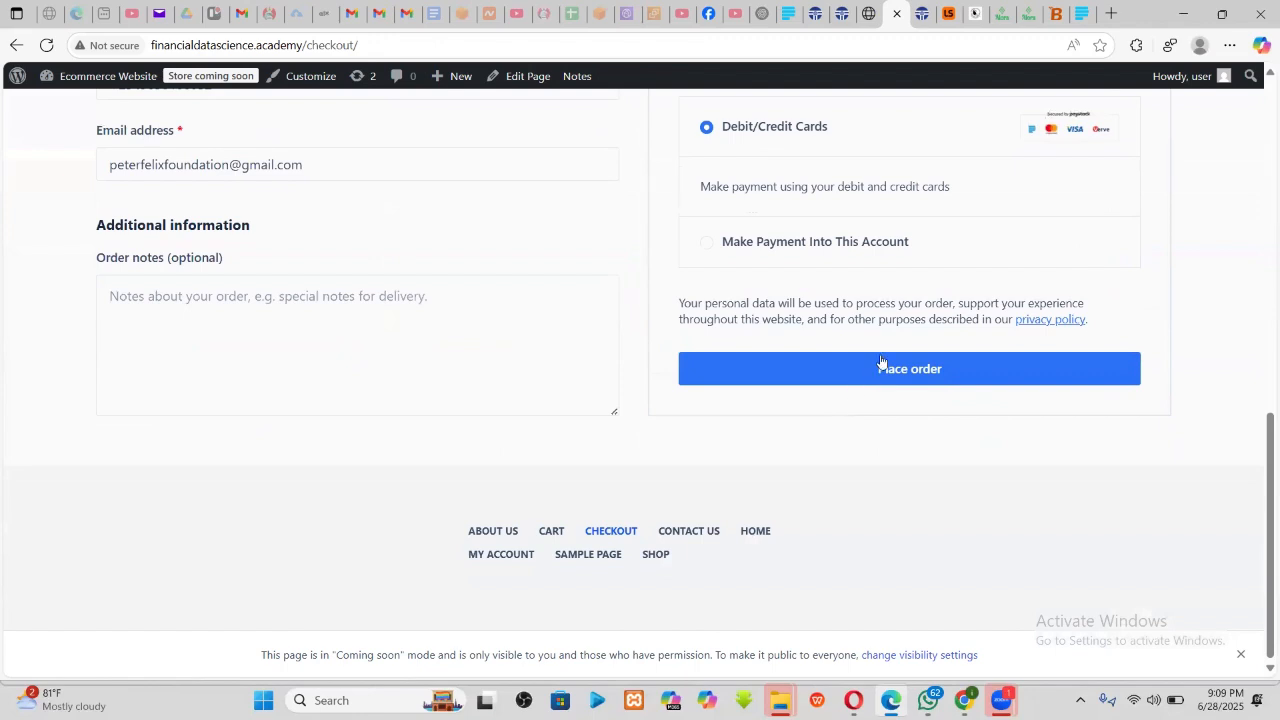
{"action": "scroll", "coordinate": [880, 362], "scroll_direction": "up", "scroll_amount": 2}
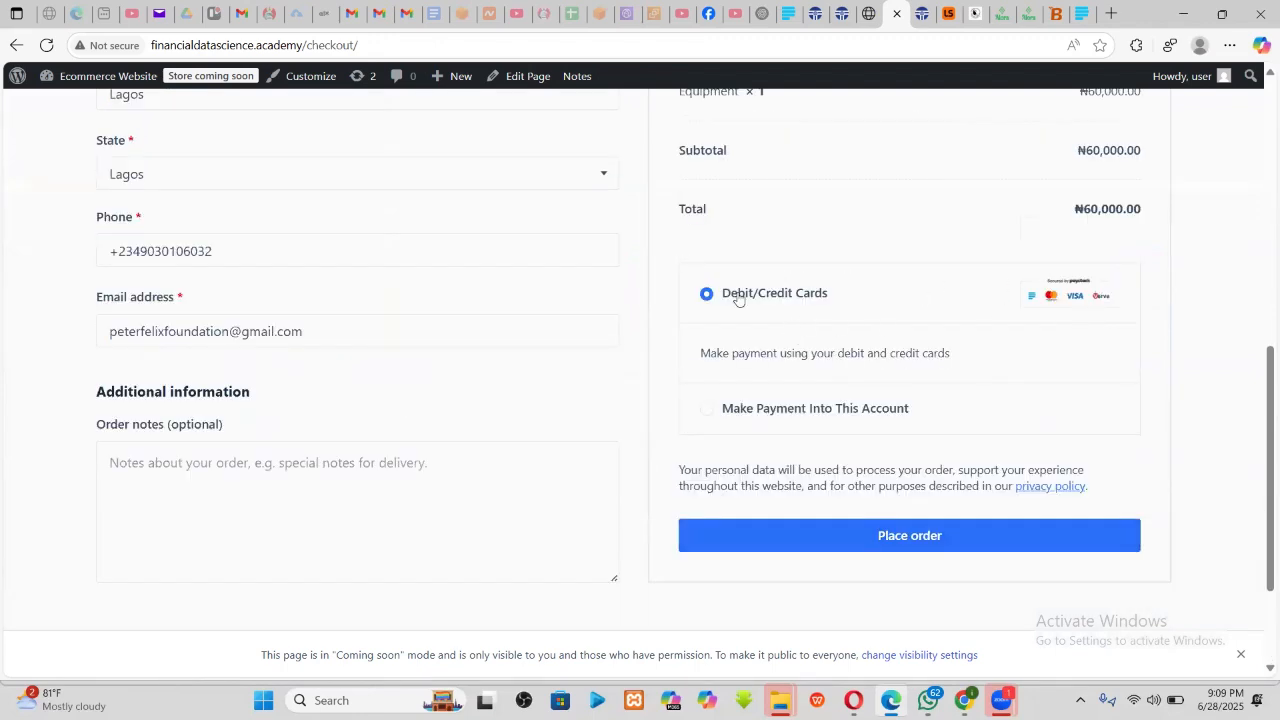
{"action": "left_click", "coordinate": [736, 412]}
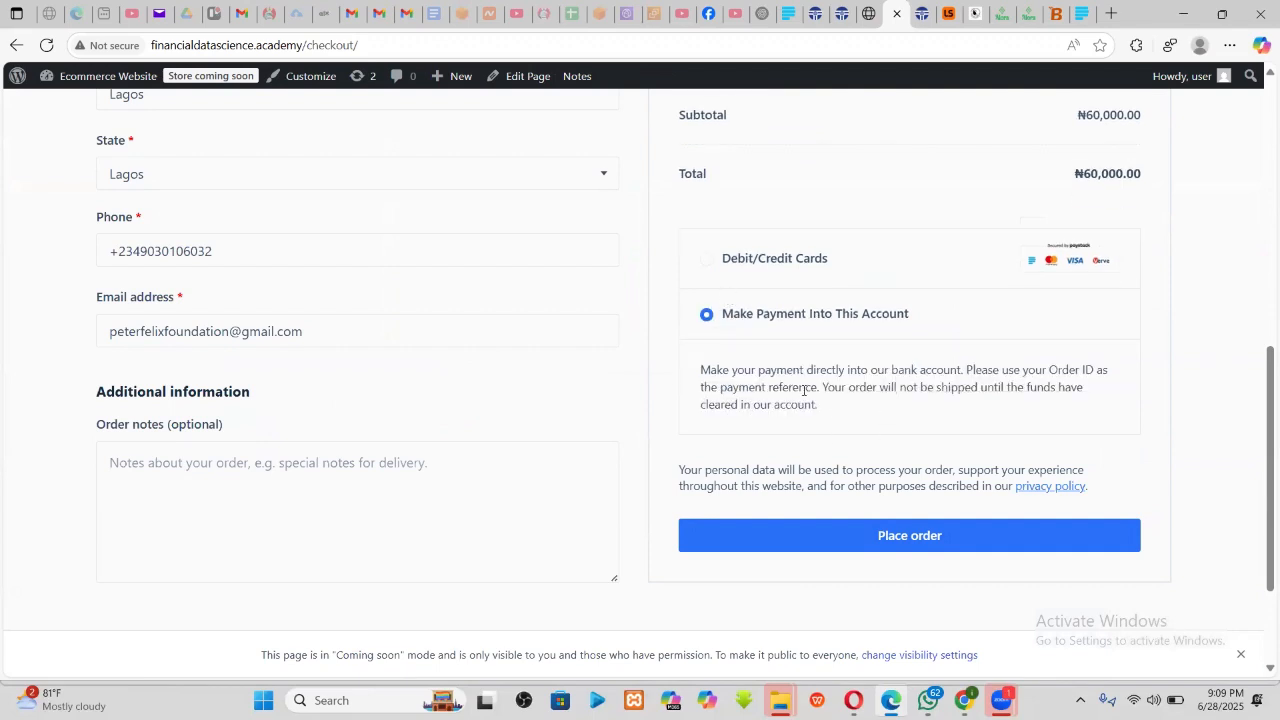
{"action": "scroll", "coordinate": [737, 374], "scroll_direction": "up", "scroll_amount": 1}
{"action": "left_click", "coordinate": [798, 345]}
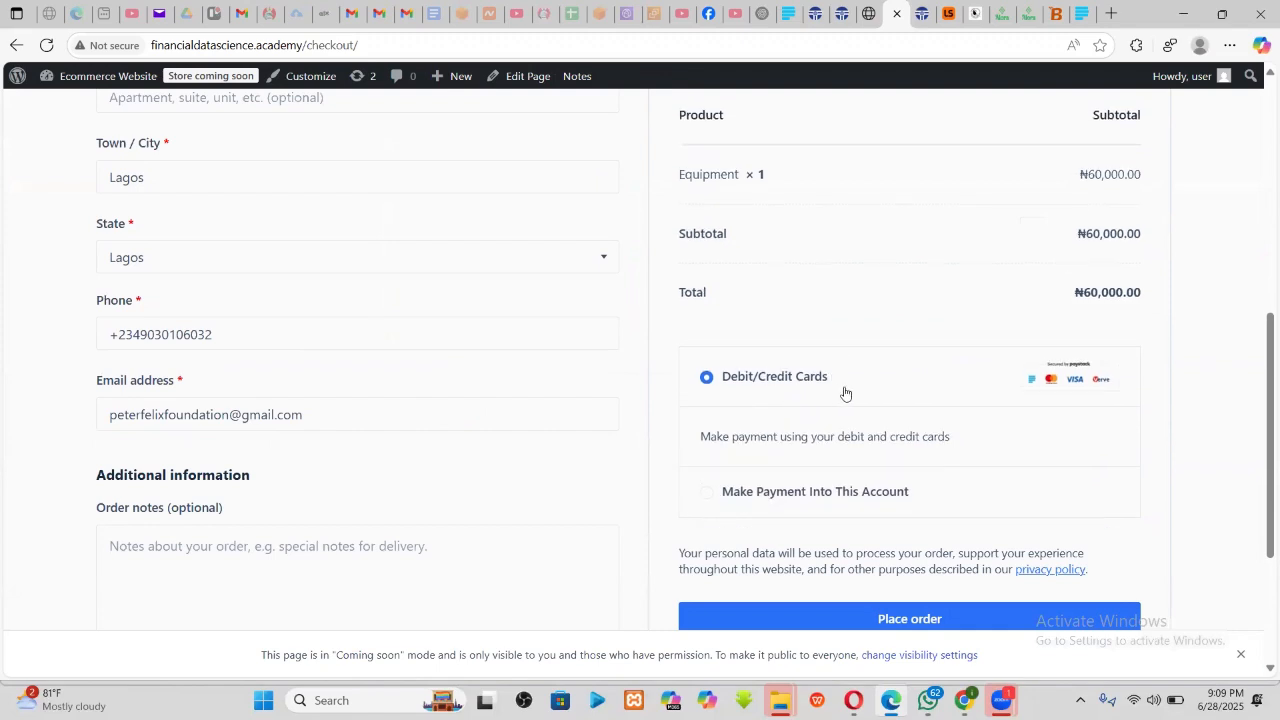
{"action": "scroll", "coordinate": [887, 391], "scroll_direction": "down", "scroll_amount": 3}
{"action": "left_click", "coordinate": [881, 378]}
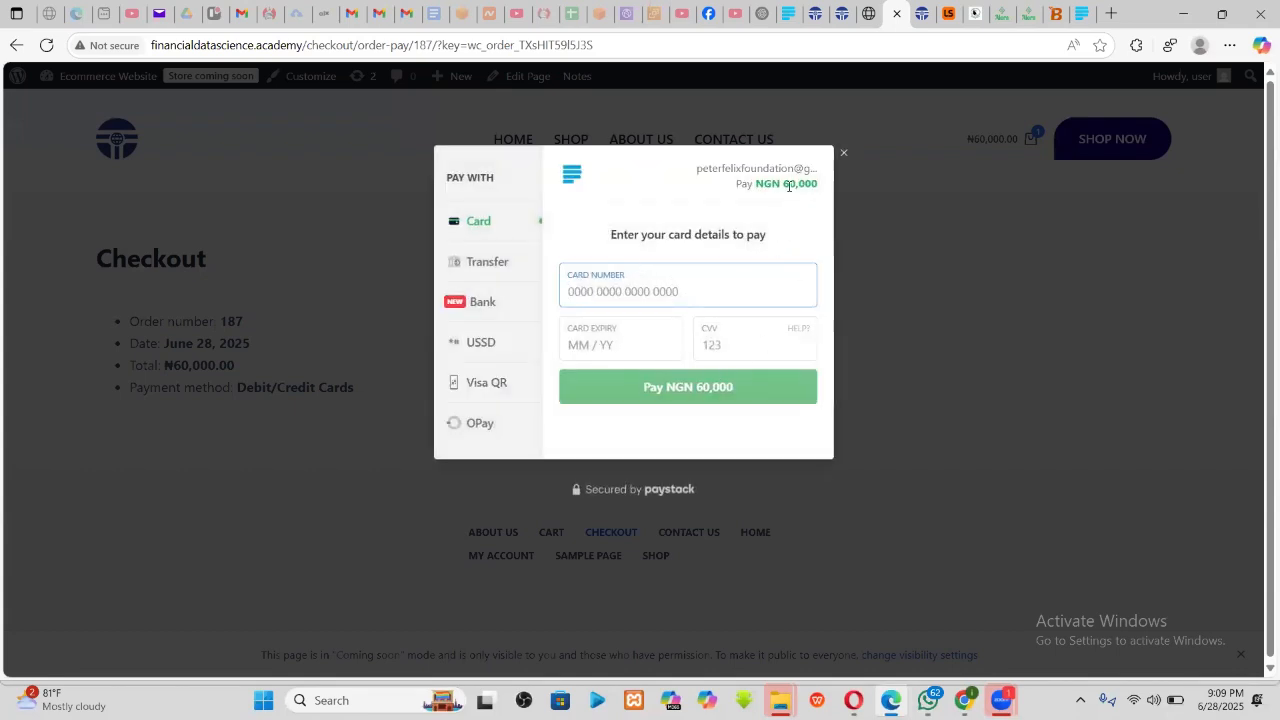
- Highlight the amount in the Paystack payment popup, close the popup, and cancel the order and restore the cart
{"action": "left_click_drag", "start_coordinate": [782, 187], "coordinate": [845, 205]}
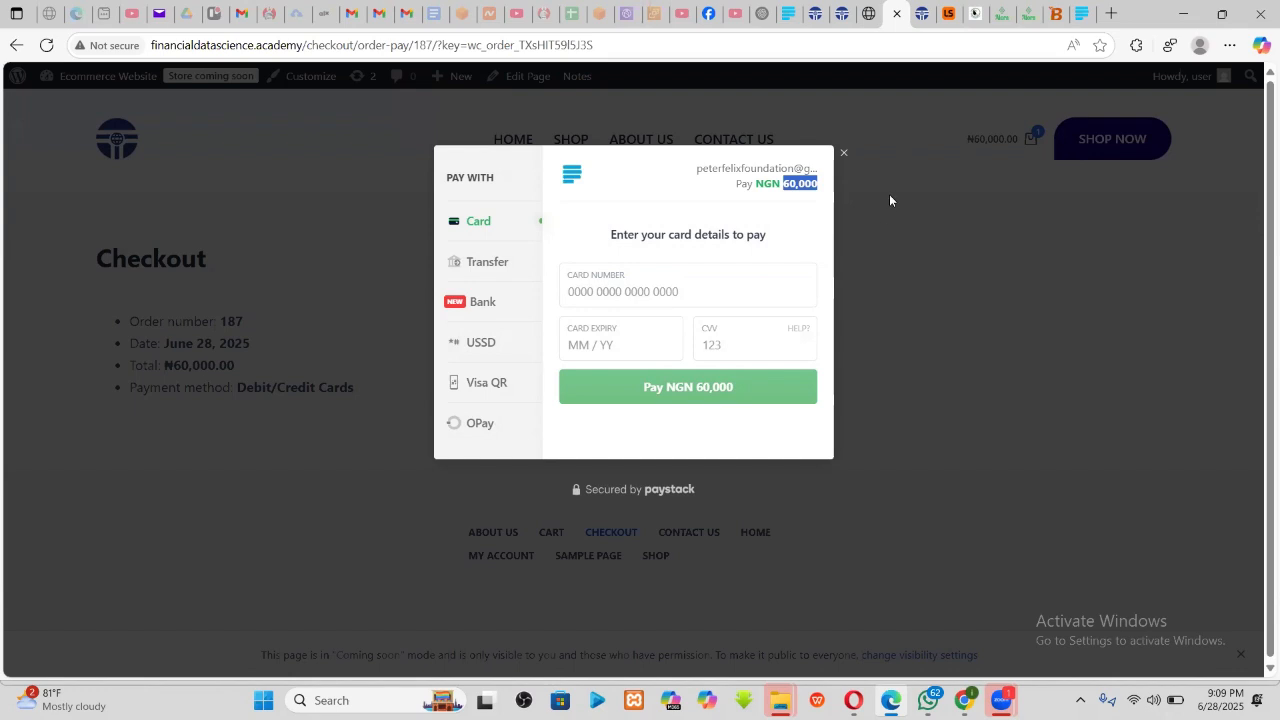
{"action": "left_click", "coordinate": [845, 153]}
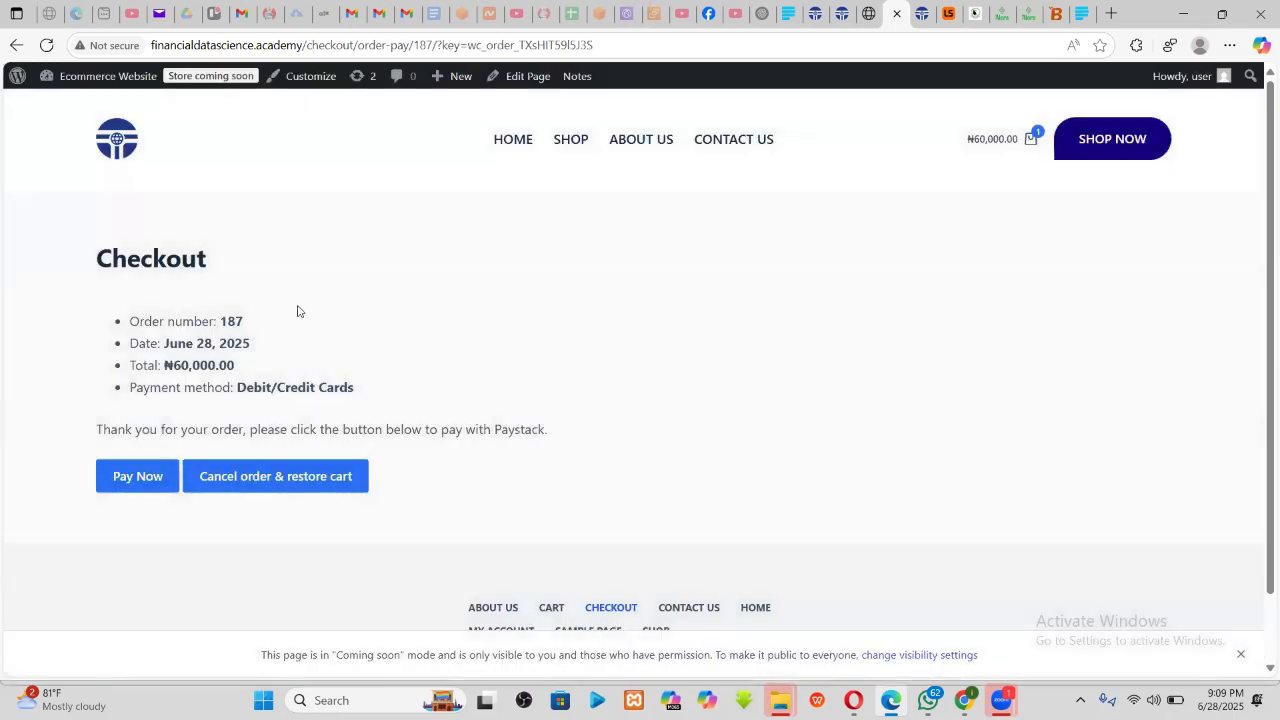
{"action": "left_click", "coordinate": [307, 477]}
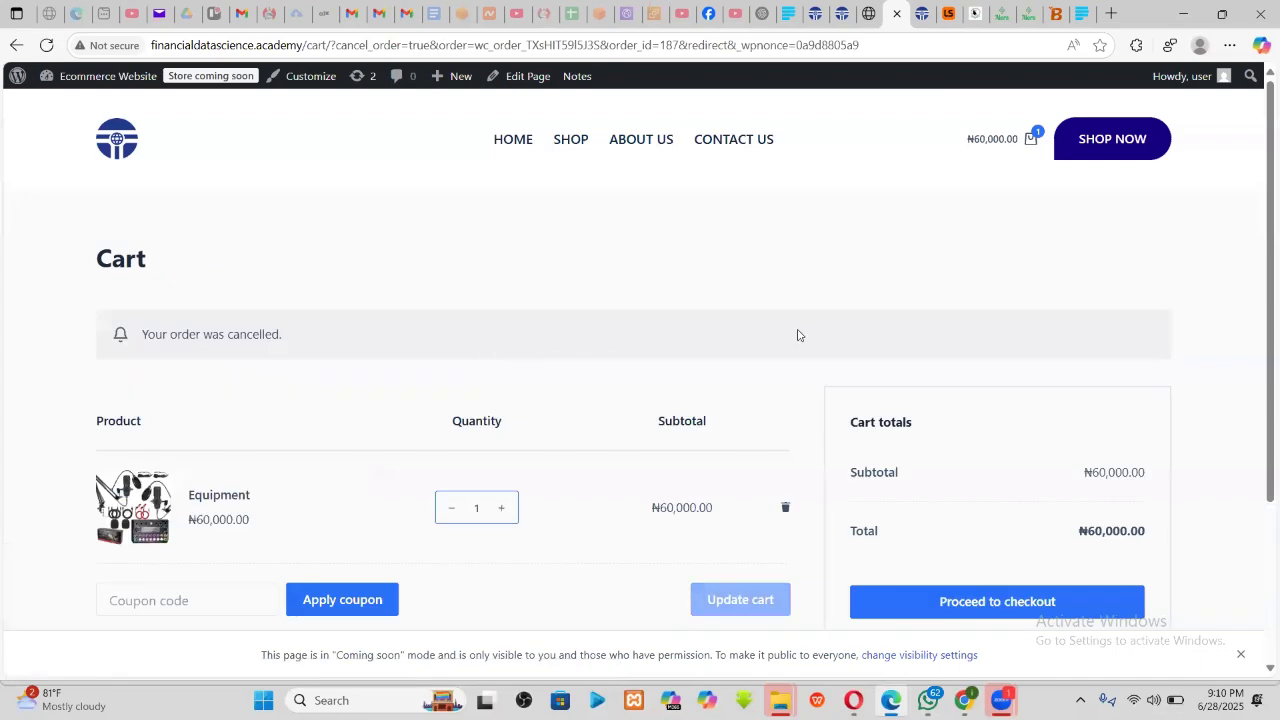
{"action": "scroll", "coordinate": [799, 335], "scroll_direction": "up", "scroll_amount": 1}
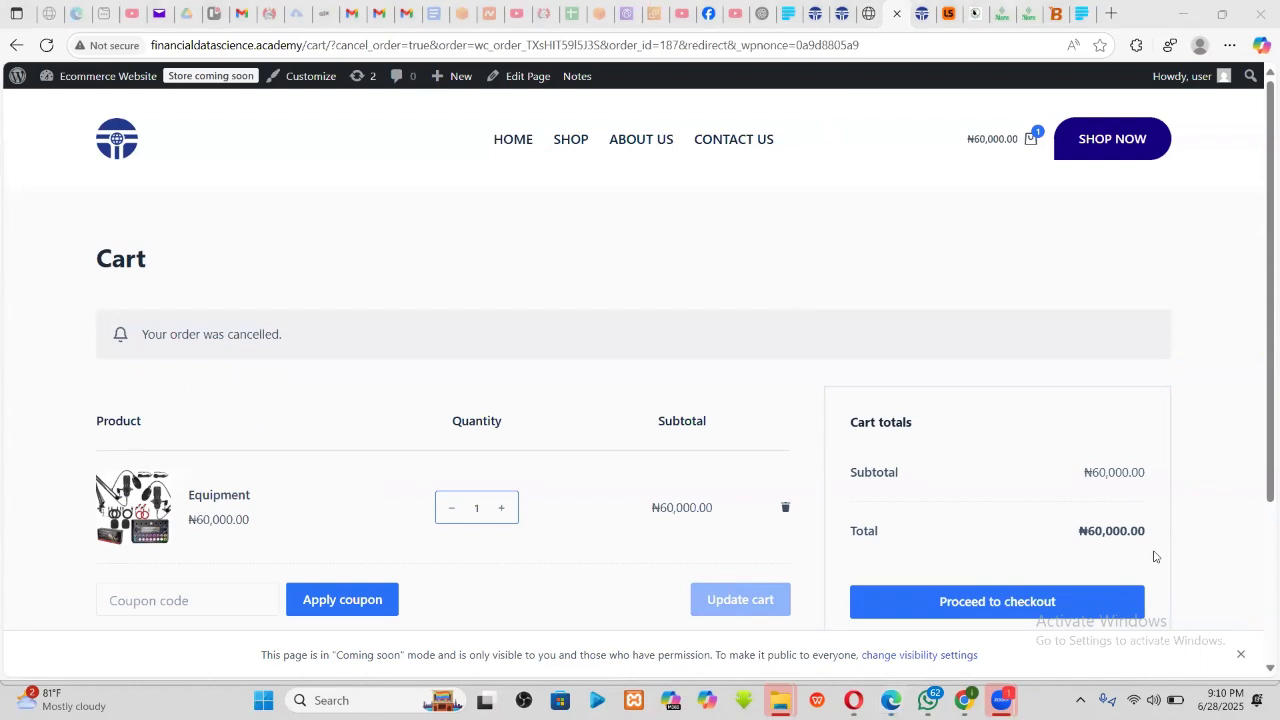
- Return to the WordPress admin from the cart page and review the list of installed plugins
{"action": "left_click", "coordinate": [869, 8]}
{"action": "left_click", "coordinate": [838, 10]}
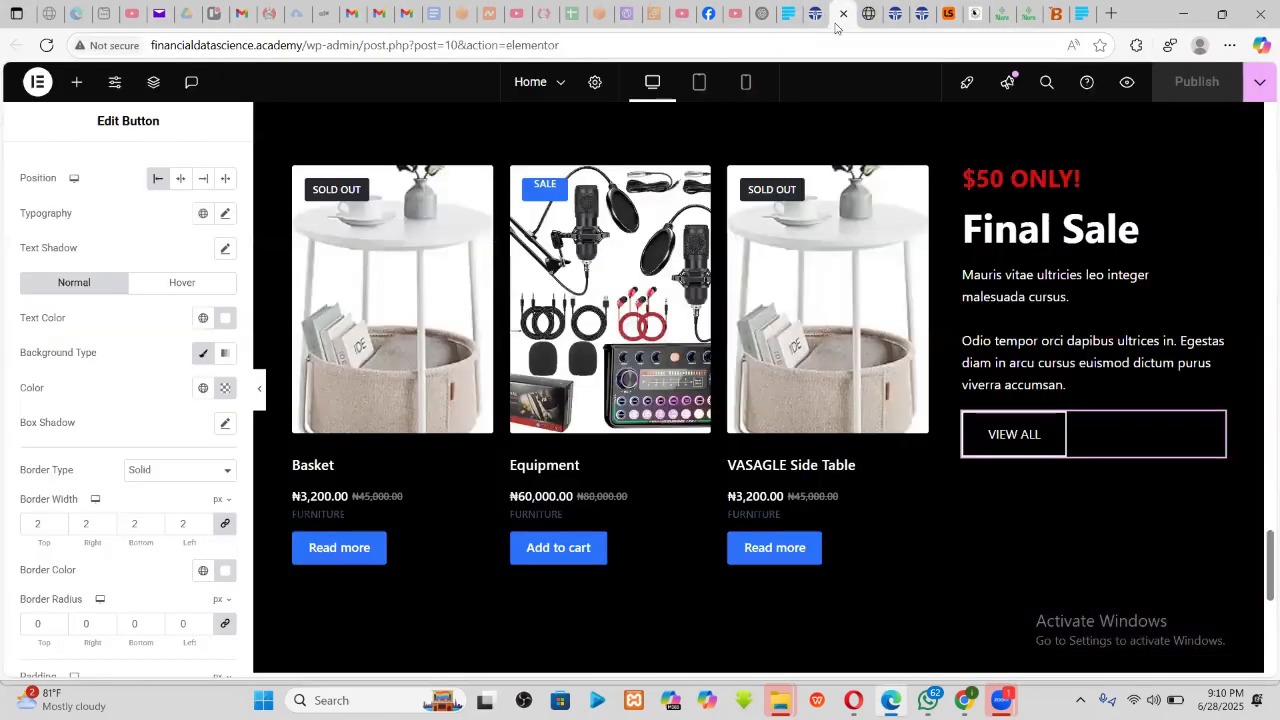
{"action": "left_click", "coordinate": [825, 12]}
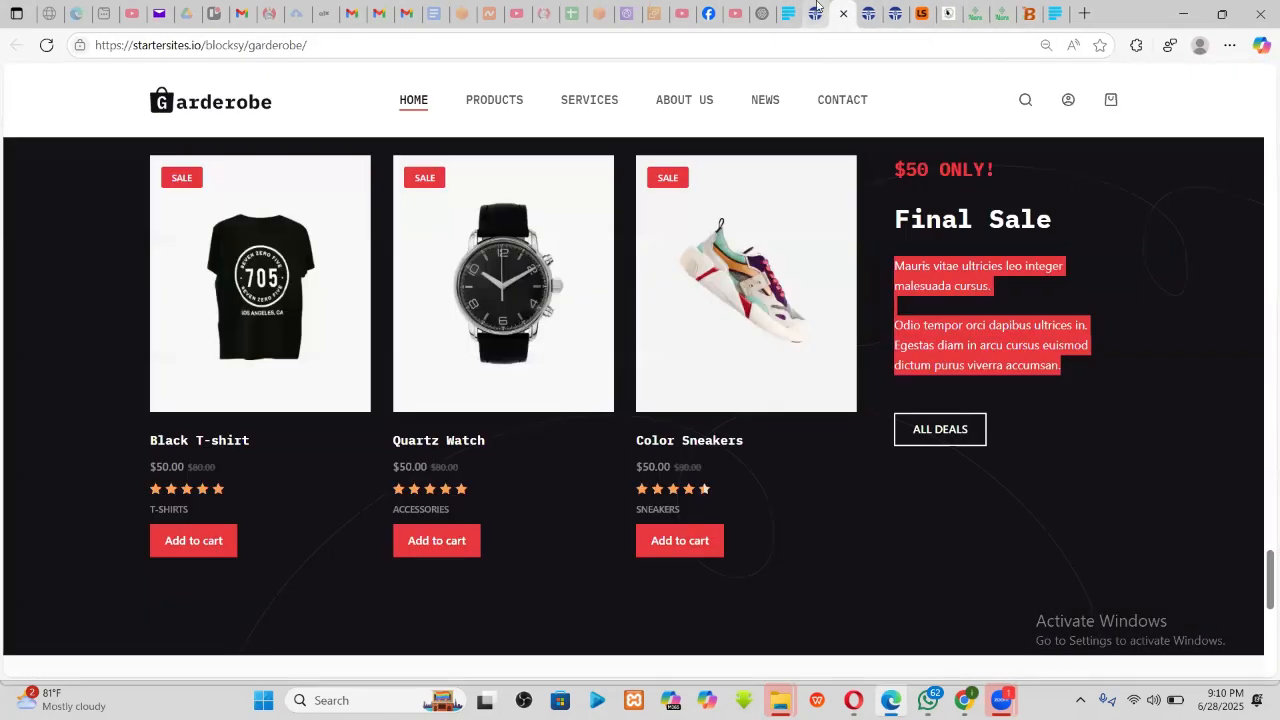
{"action": "left_click", "coordinate": [816, 8]}
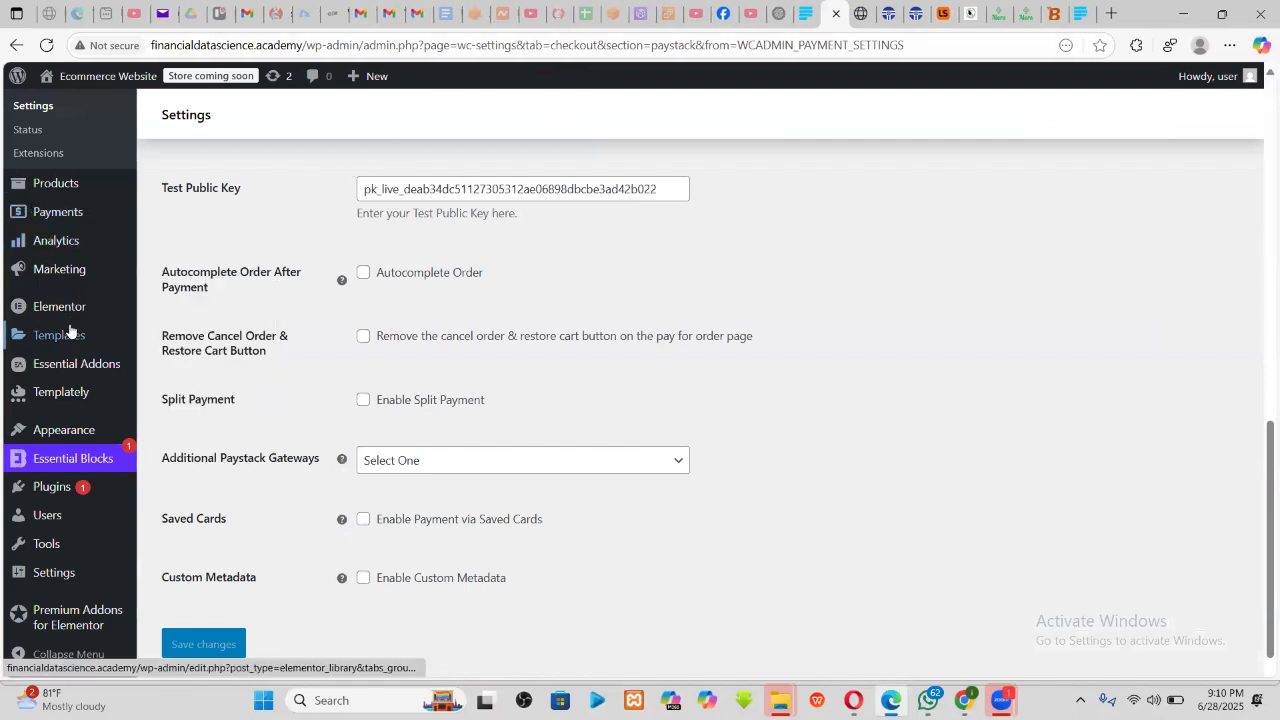
{"action": "mouse_move", "coordinate": [131, 490]}
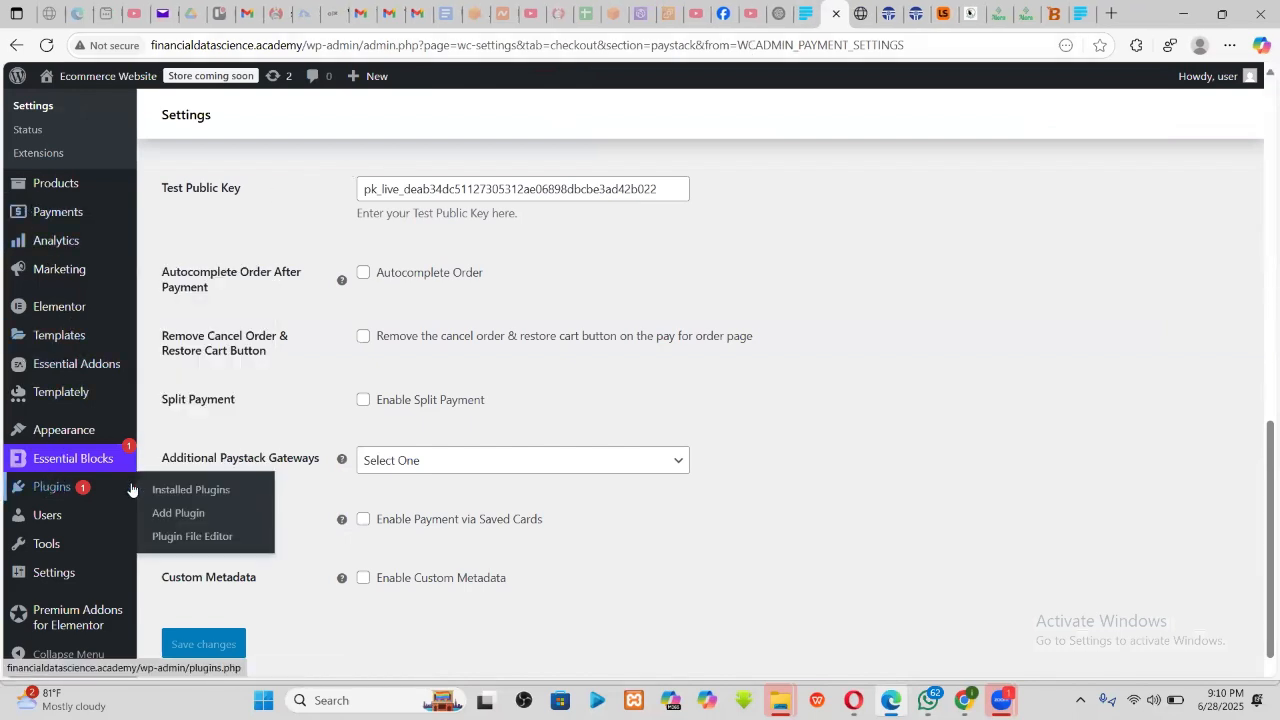
{"action": "left_click", "coordinate": [181, 492]}
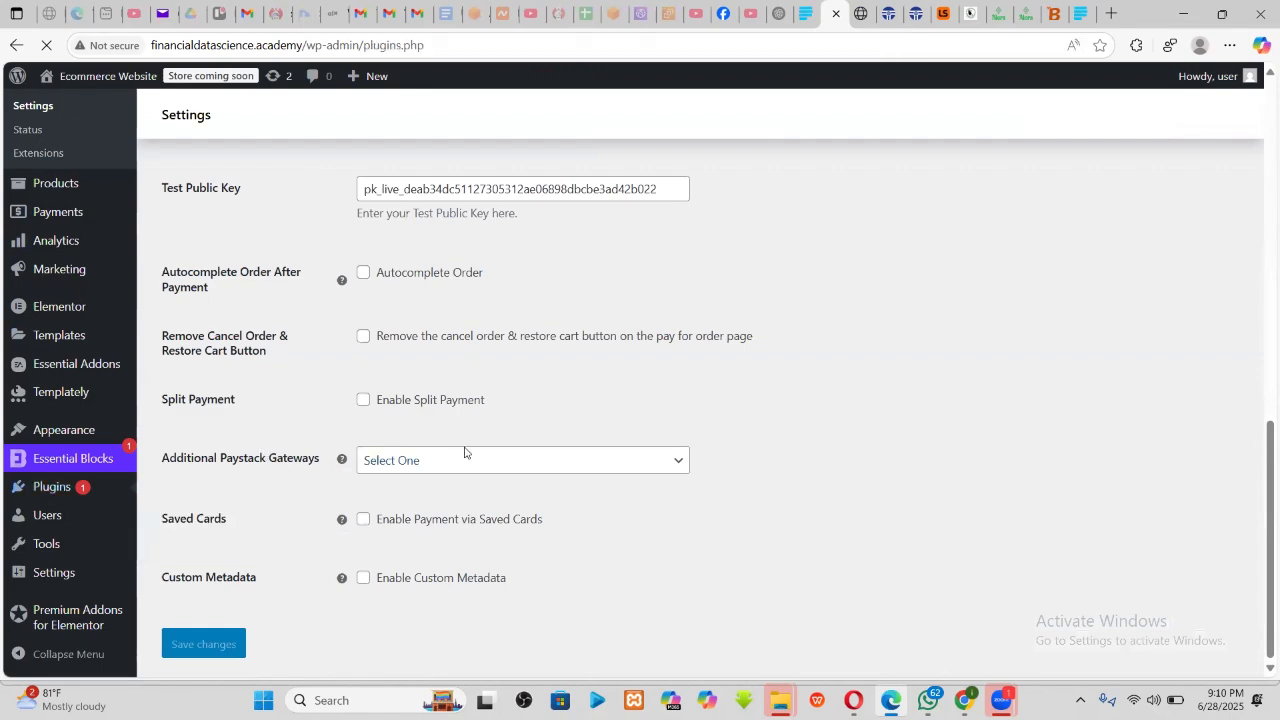
{"action": "scroll", "coordinate": [440, 458], "scroll_direction": "down", "scroll_amount": 9}
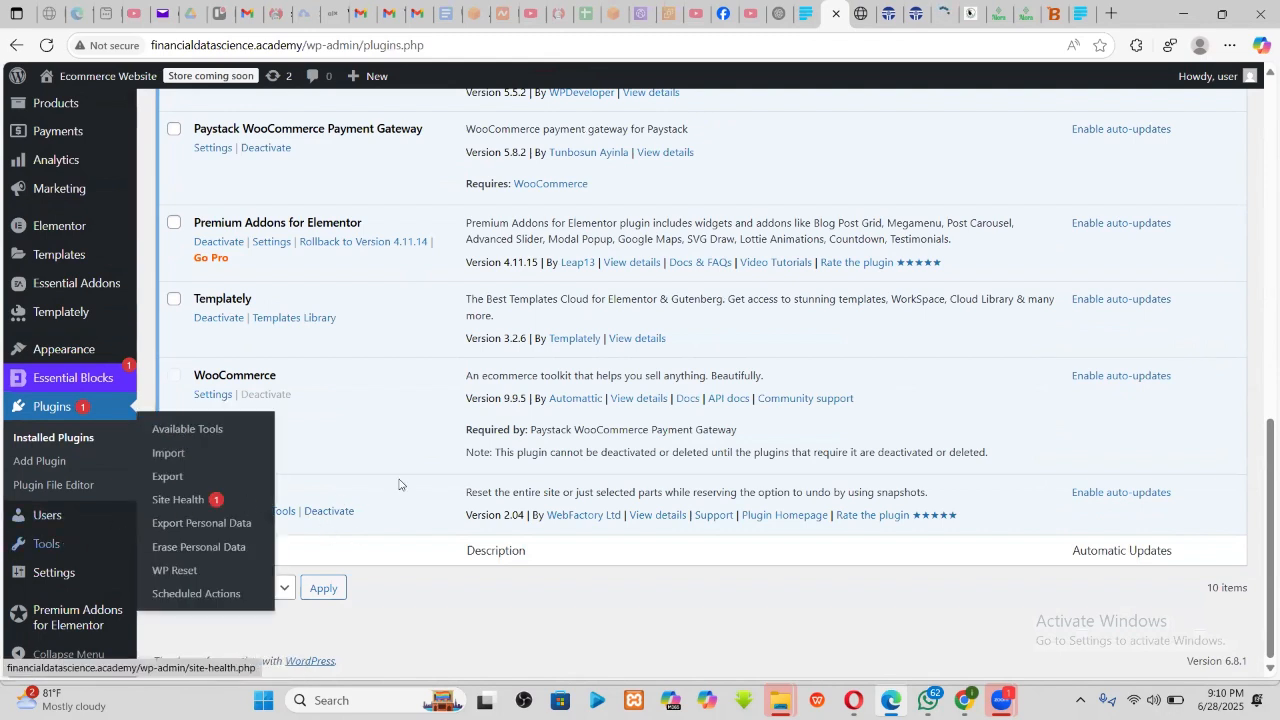
- Open the WP Reset tool and go through its explanation table down to the site reset sections
{"action": "mouse_move", "coordinate": [57, 550]}
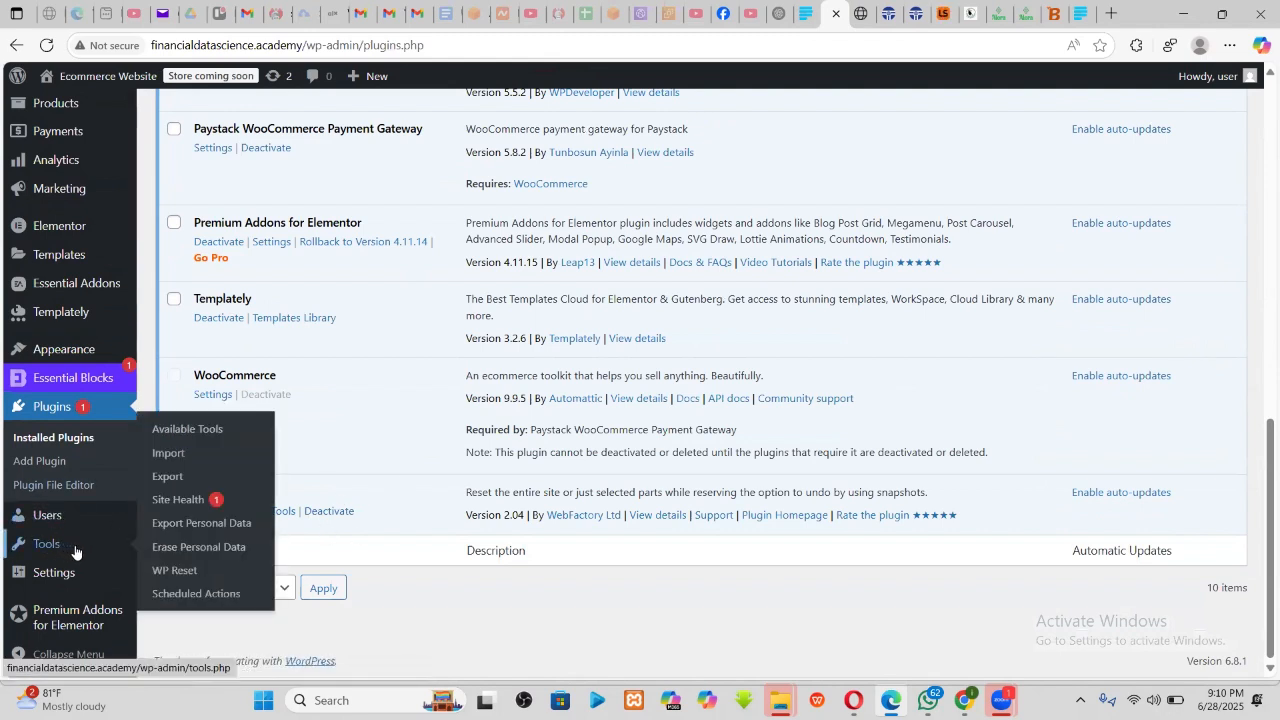
{"action": "left_click", "coordinate": [189, 572]}
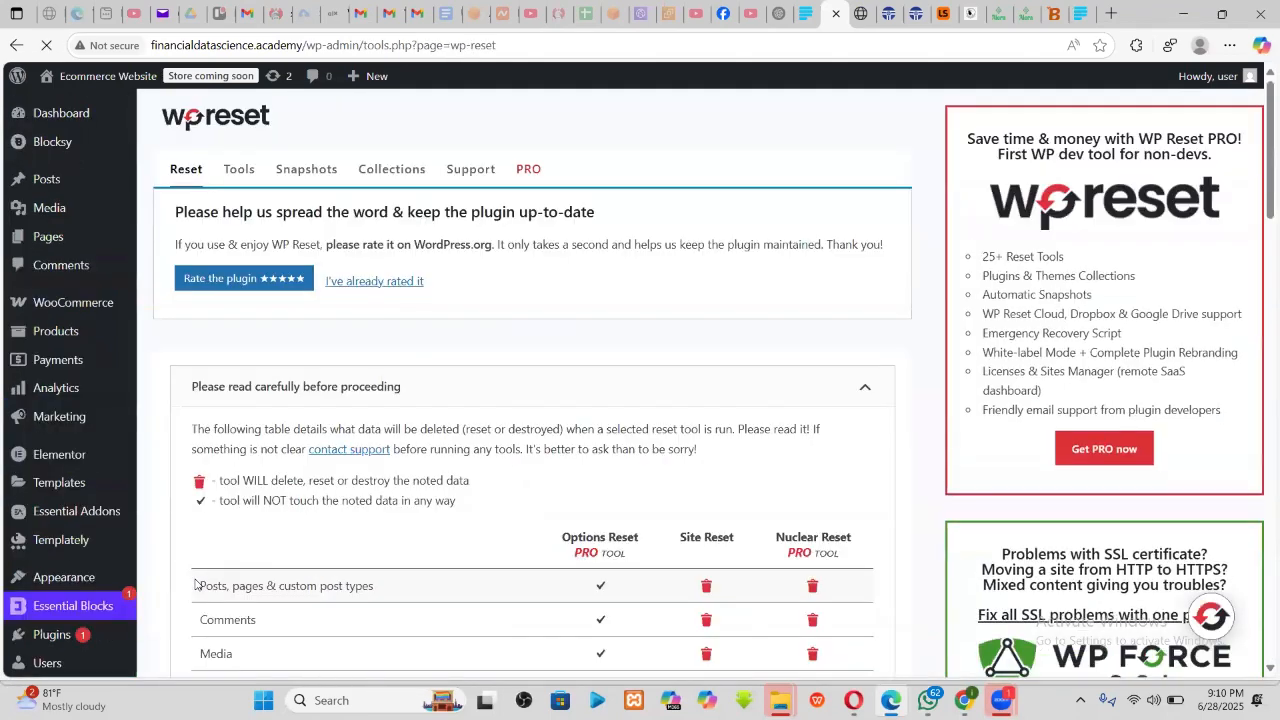
{"action": "scroll", "coordinate": [196, 585], "scroll_direction": "down", "scroll_amount": 5}
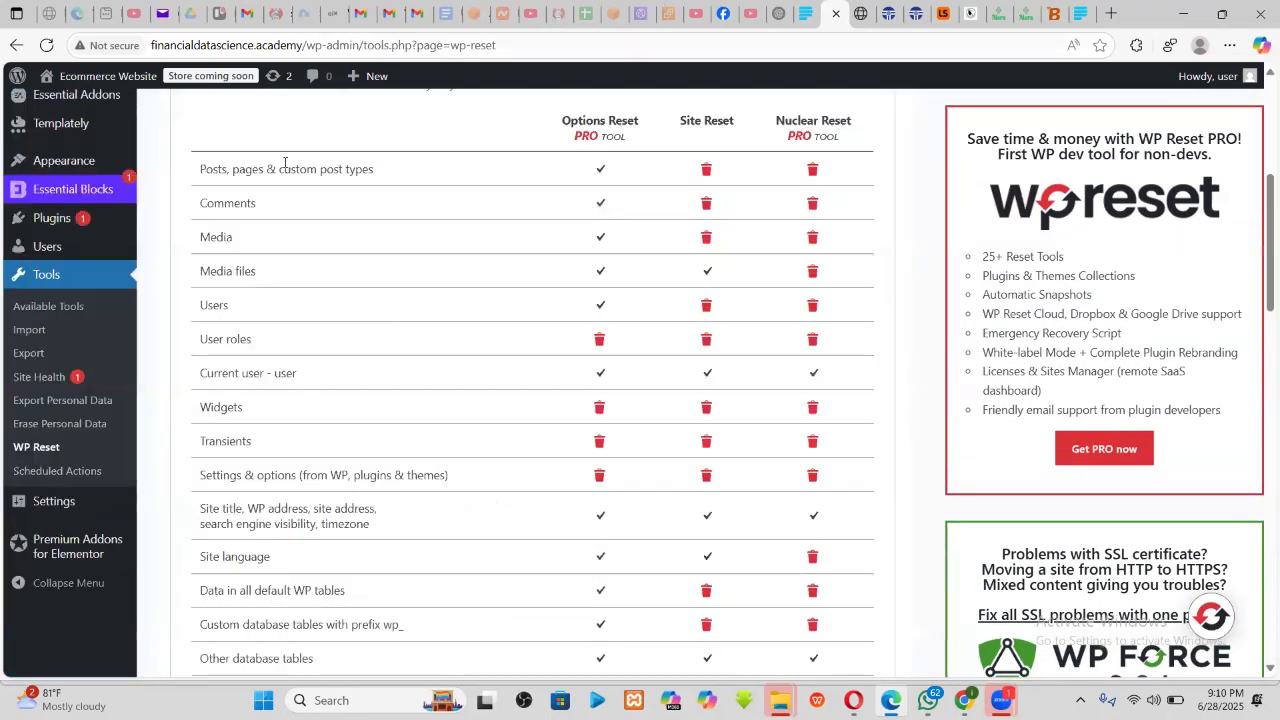
{"action": "scroll", "coordinate": [351, 376], "scroll_direction": "down", "scroll_amount": 18}
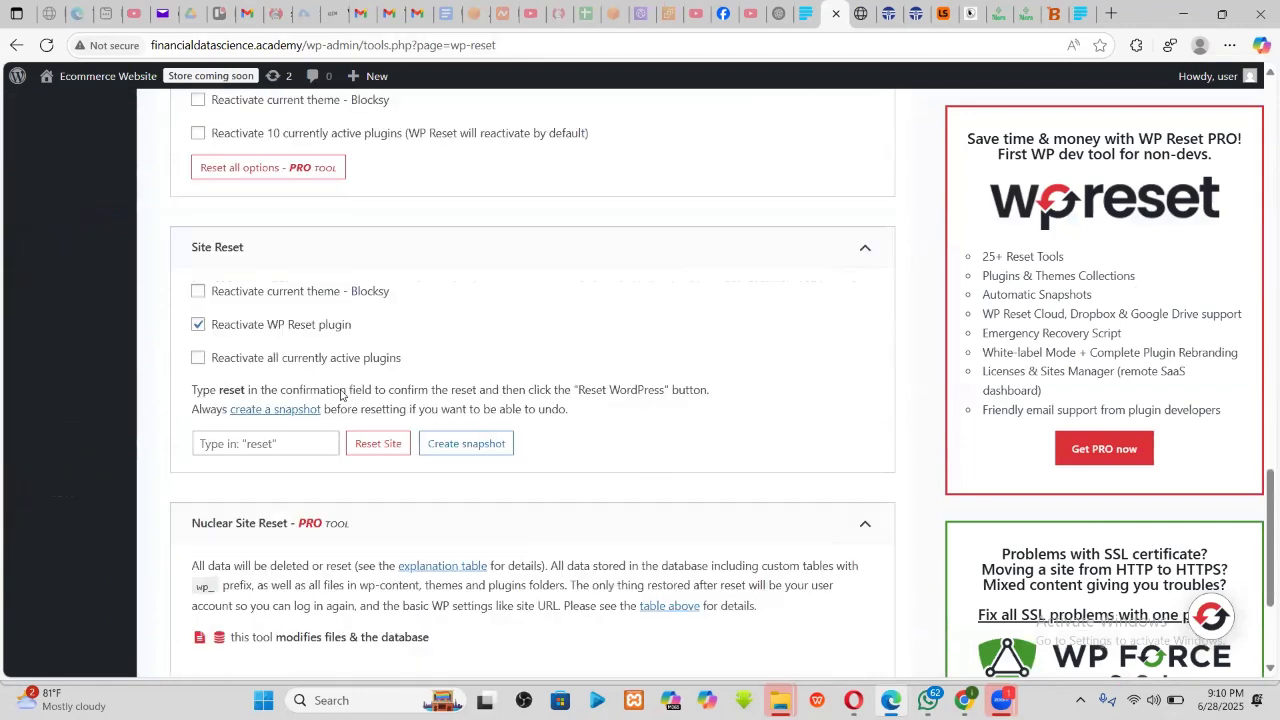
{"action": "scroll", "coordinate": [340, 395], "scroll_direction": "down", "scroll_amount": 3}
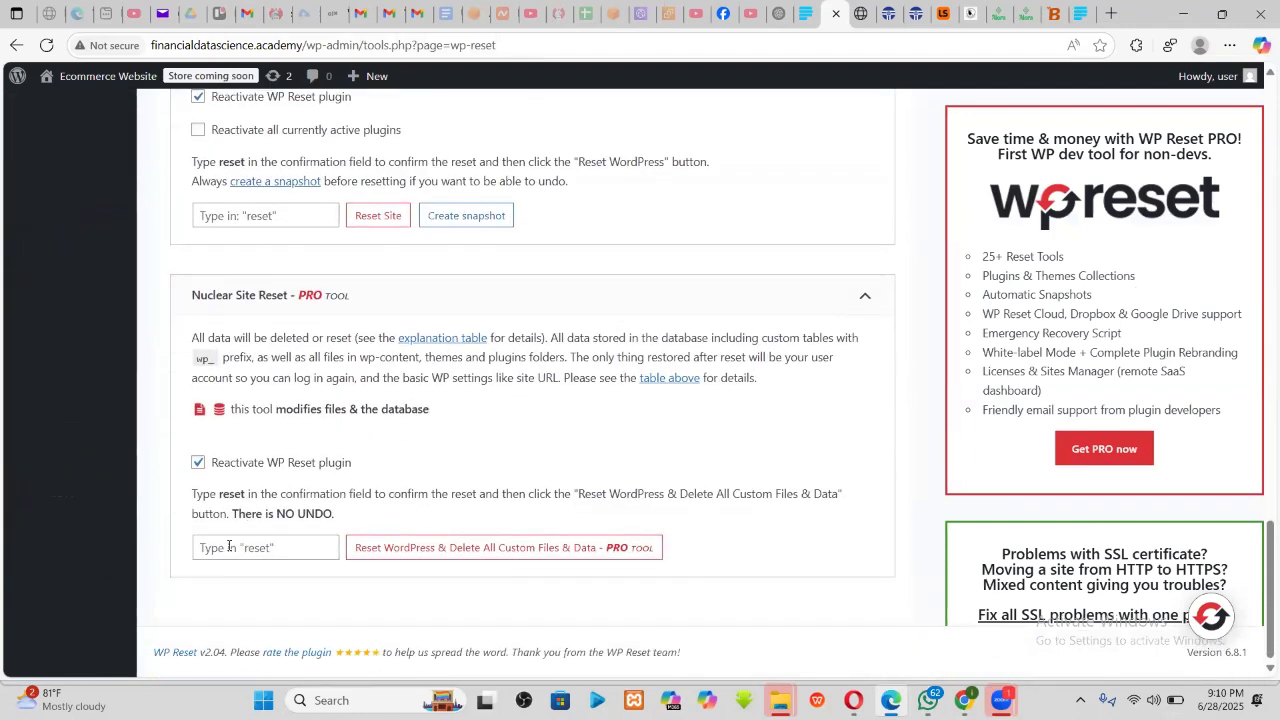
- Try to run the Nuclear Site Reset with the confirmation word "reset", and dismiss the PRO licence offer
{"action": "left_click", "coordinate": [229, 546]}
{"action": "type", "text": "res"}
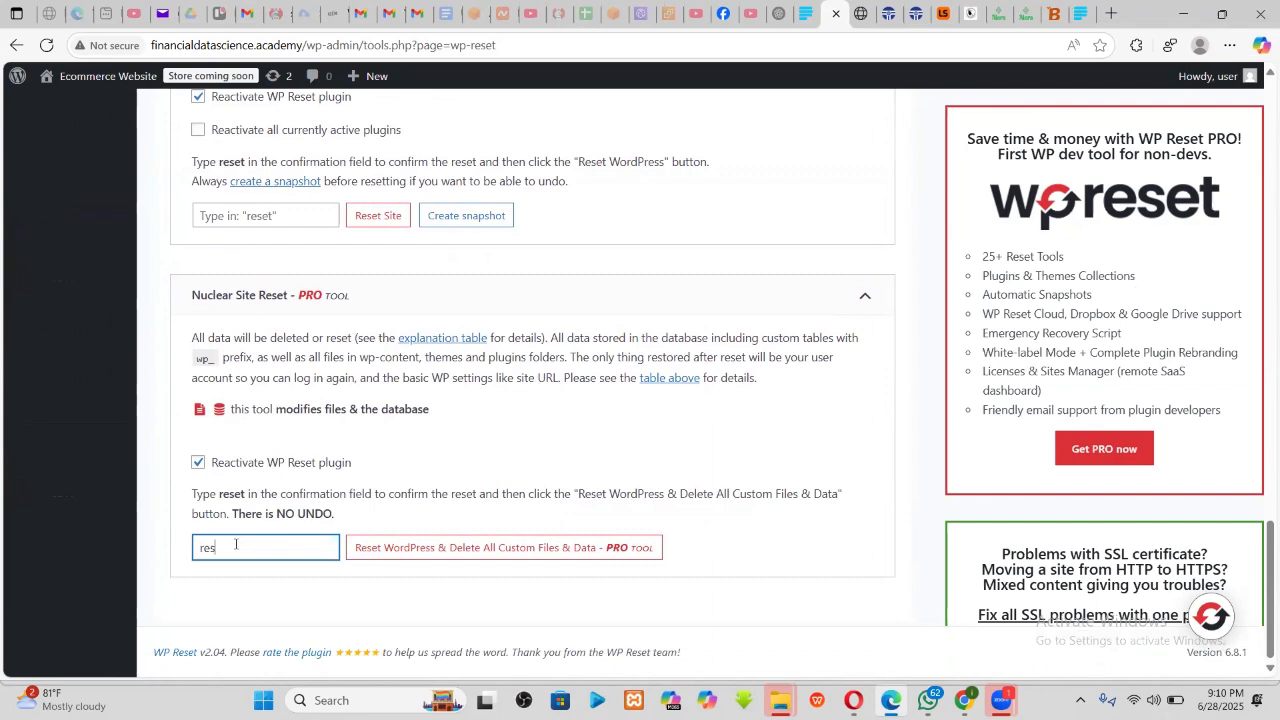
{"action": "type", "text": "et"}
{"action": "left_click", "coordinate": [386, 547]}
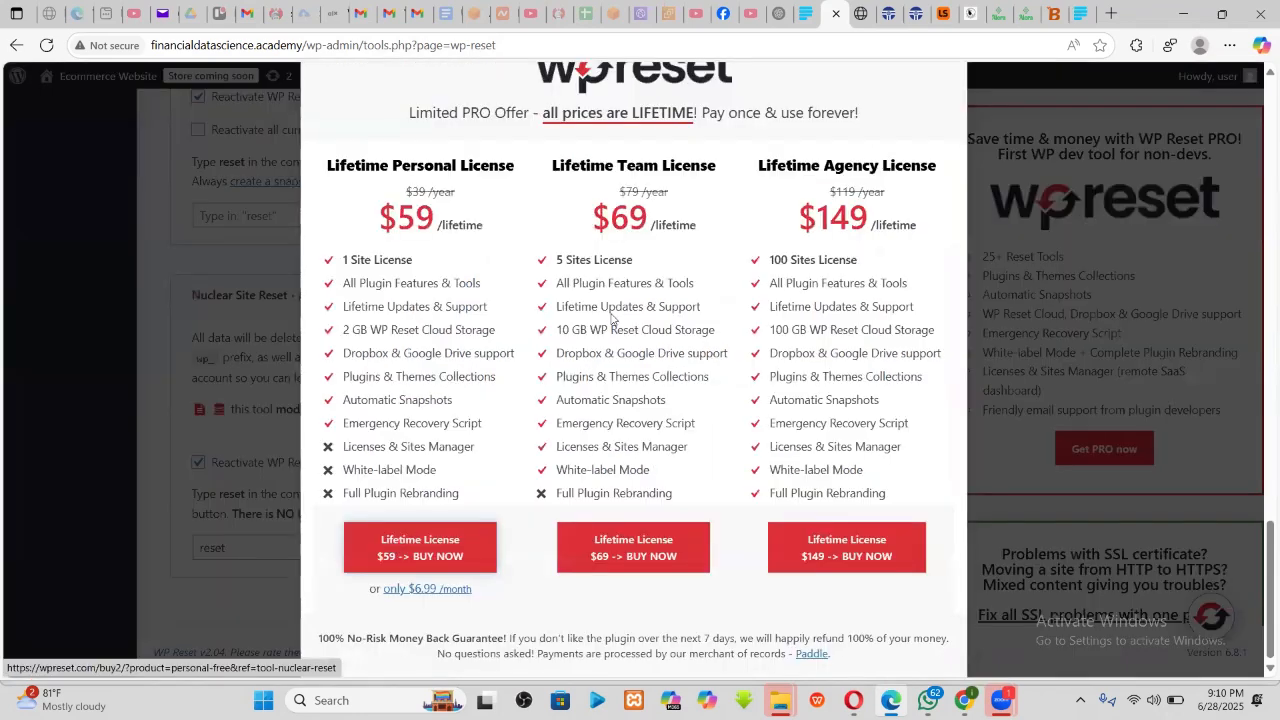
{"action": "left_click", "coordinate": [989, 121]}
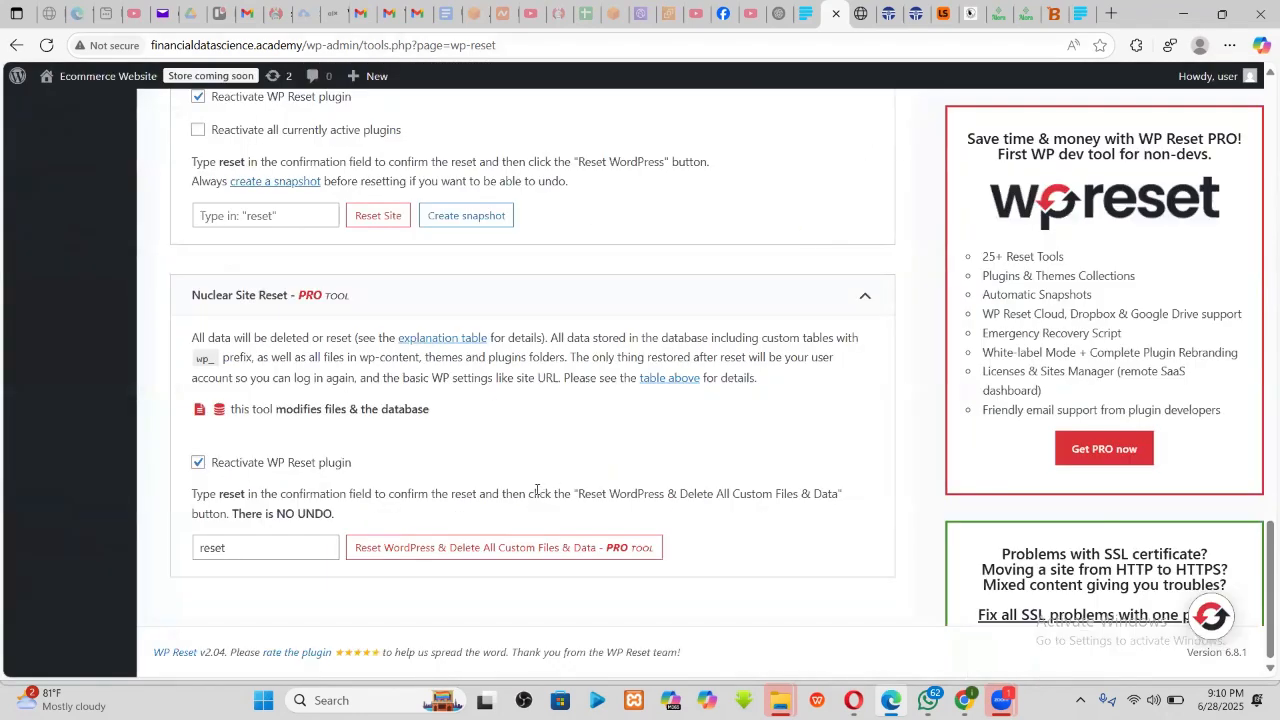
- Reset the WordPress site with the Site Reset tool, using "reset" as the confirmation word and only WP Reset set to reactivate
{"action": "scroll", "coordinate": [260, 385], "scroll_direction": "up", "scroll_amount": 2}
{"action": "left_click", "coordinate": [246, 378]}
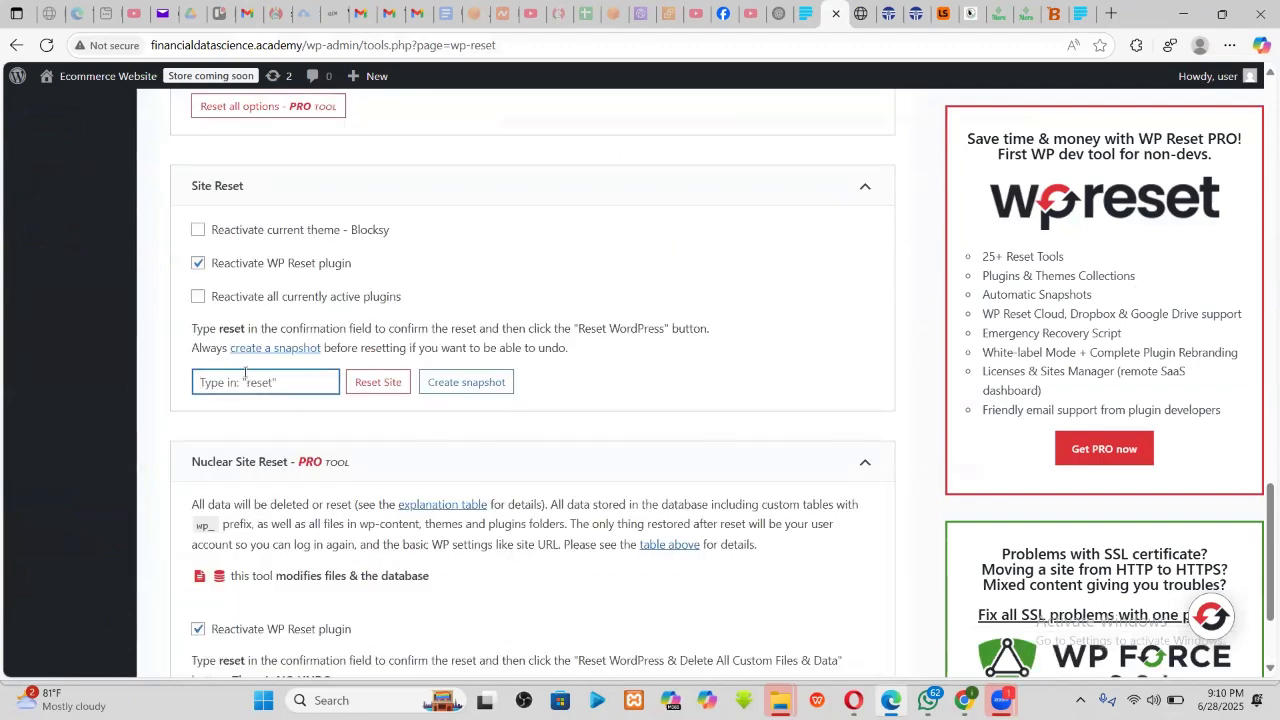
{"action": "type", "text": "reset"}
{"action": "left_click", "coordinate": [382, 383]}
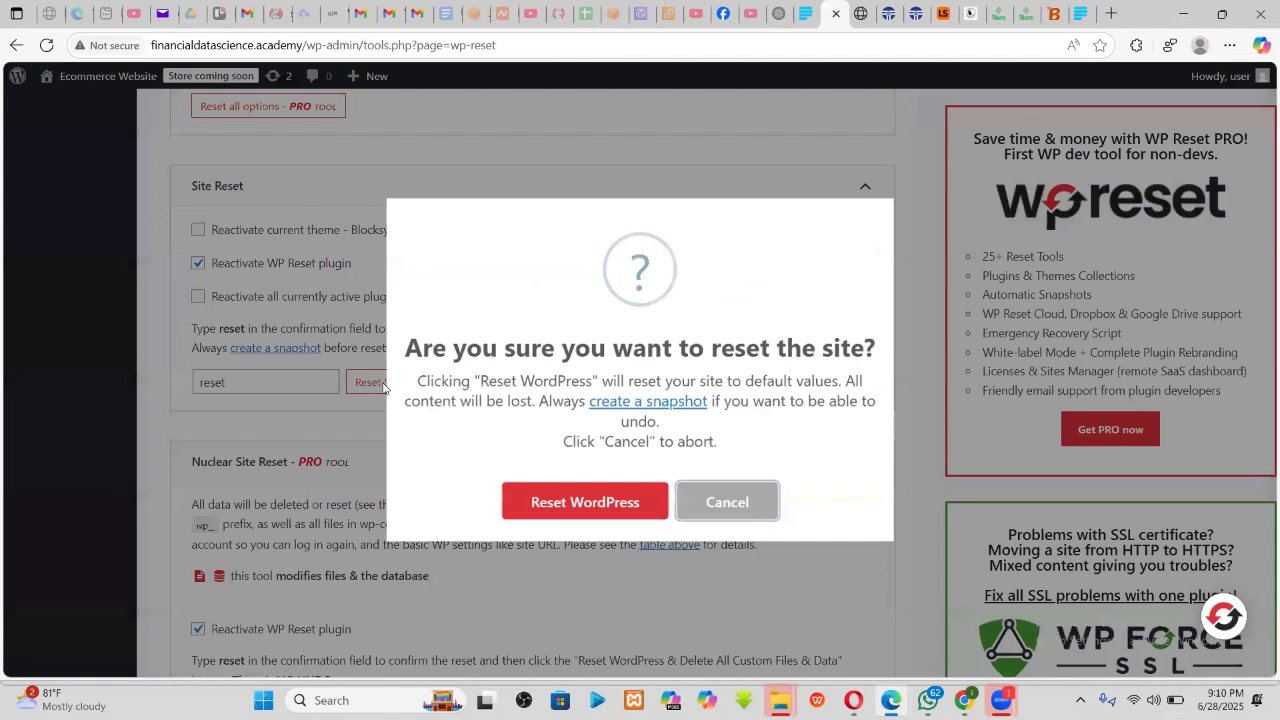
{"action": "left_click", "coordinate": [544, 502]}
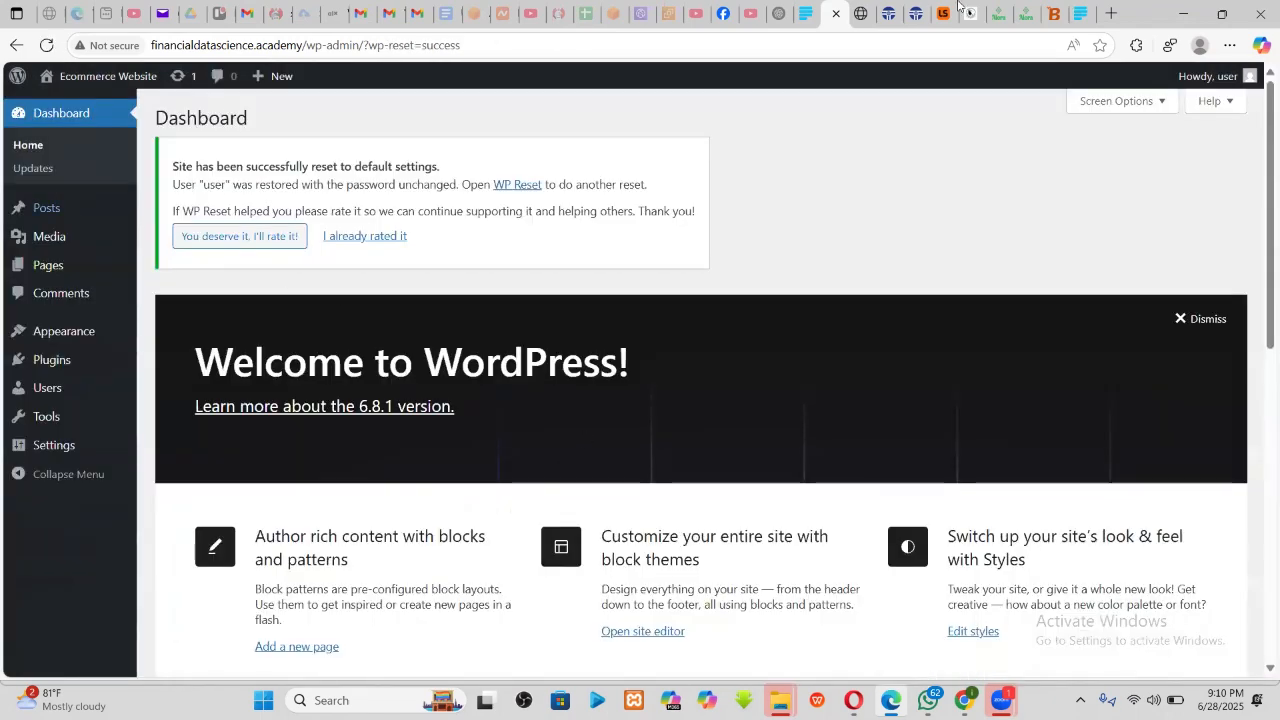
- Check the site's list of pages and its list of installed plugins after the reset
{"action": "left_click", "coordinate": [50, 266]}
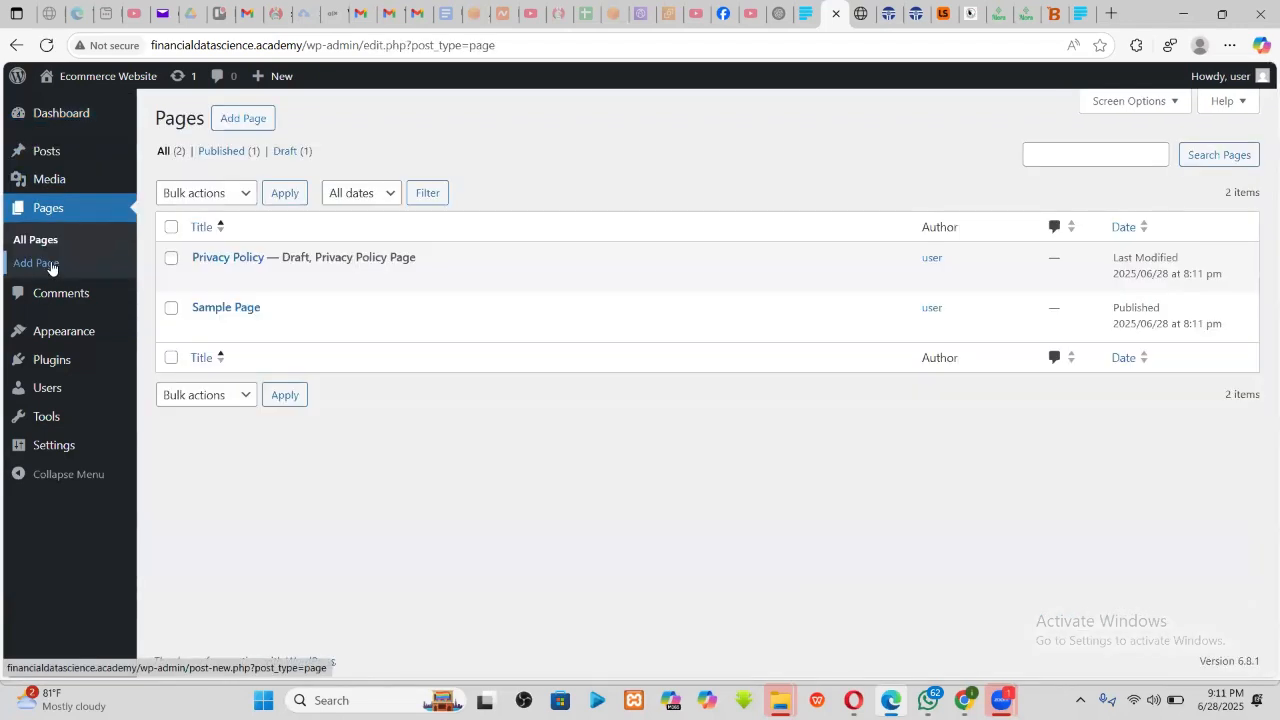
{"action": "left_click", "coordinate": [58, 360]}
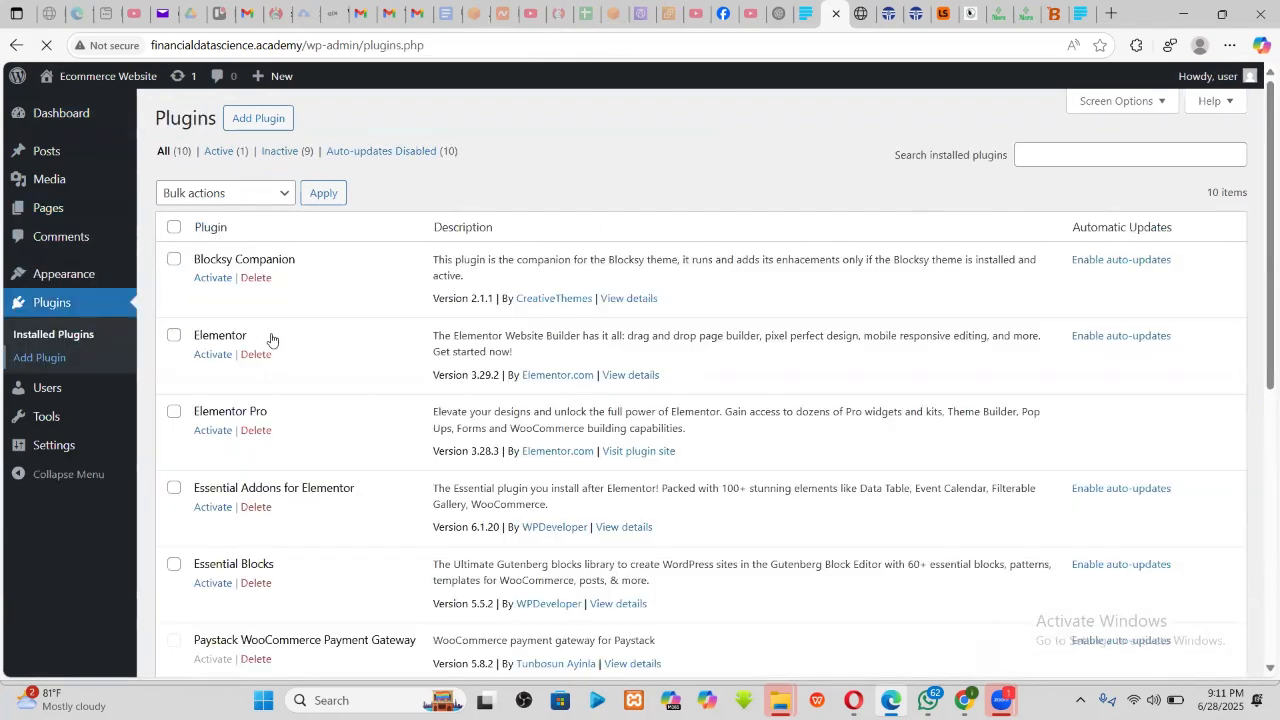
{"action": "scroll", "coordinate": [523, 399], "scroll_direction": "down", "scroll_amount": 5}
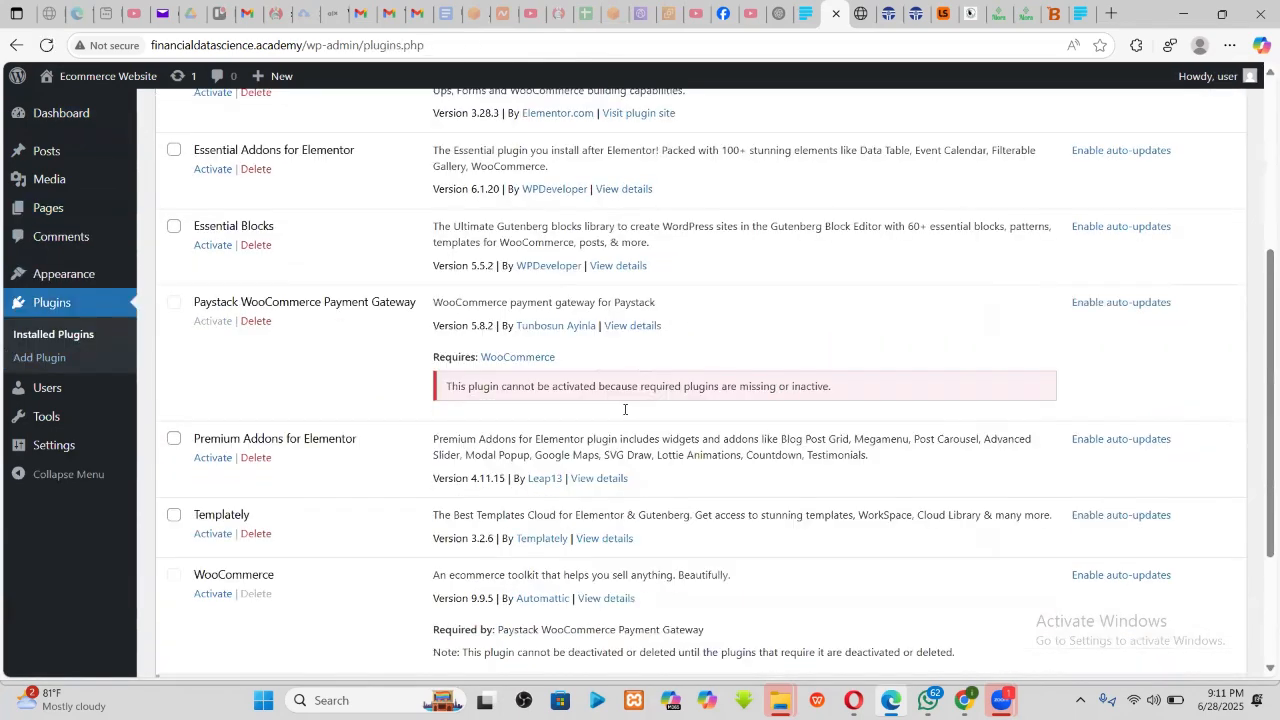
{"action": "scroll", "coordinate": [374, 318], "scroll_direction": "up", "scroll_amount": 5}
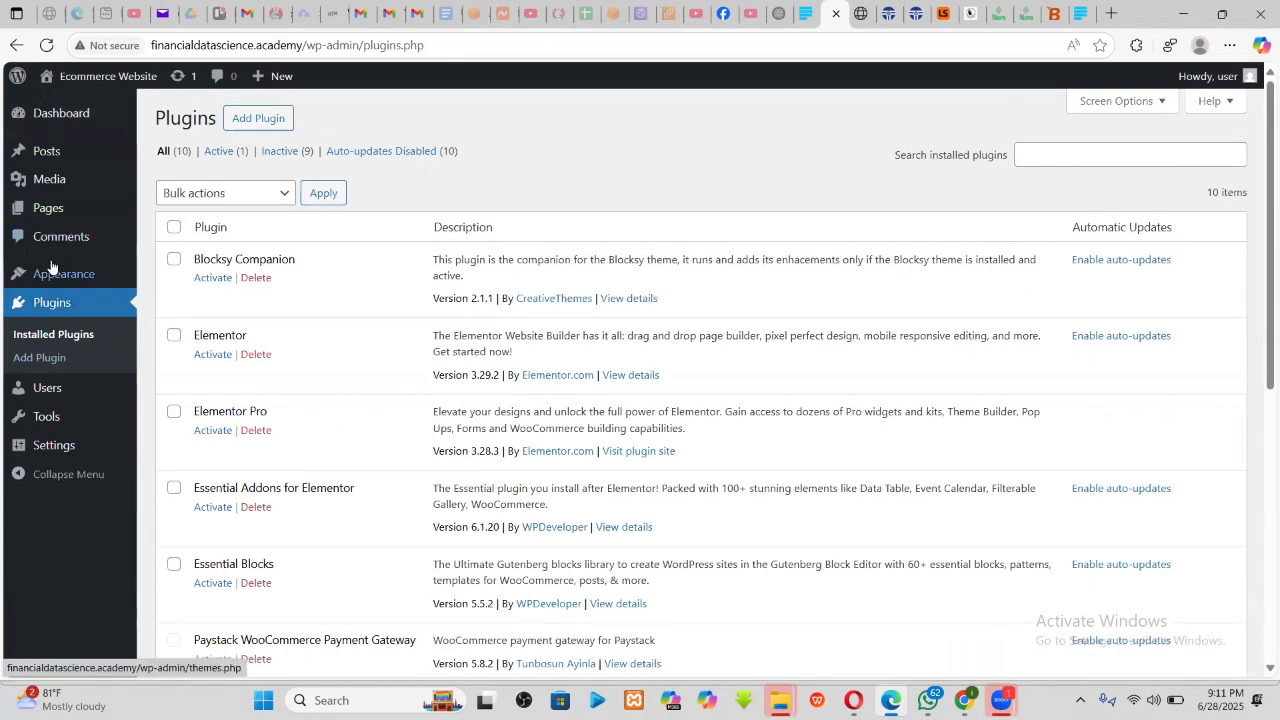
- Activate and update the Blocksy theme, and activate its recommended Blocksy Companion plugin
{"action": "mouse_move", "coordinate": [62, 273]}
{"action": "left_click", "coordinate": [197, 276]}
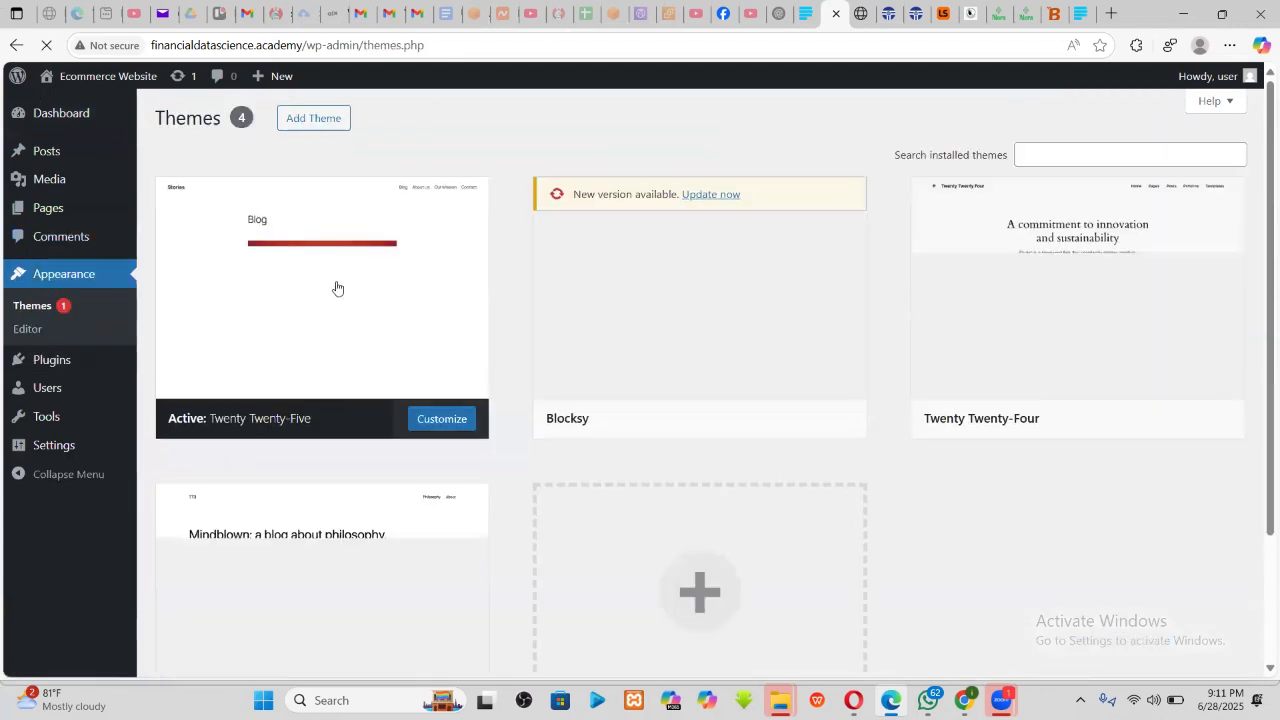
{"action": "mouse_move", "coordinate": [740, 388]}
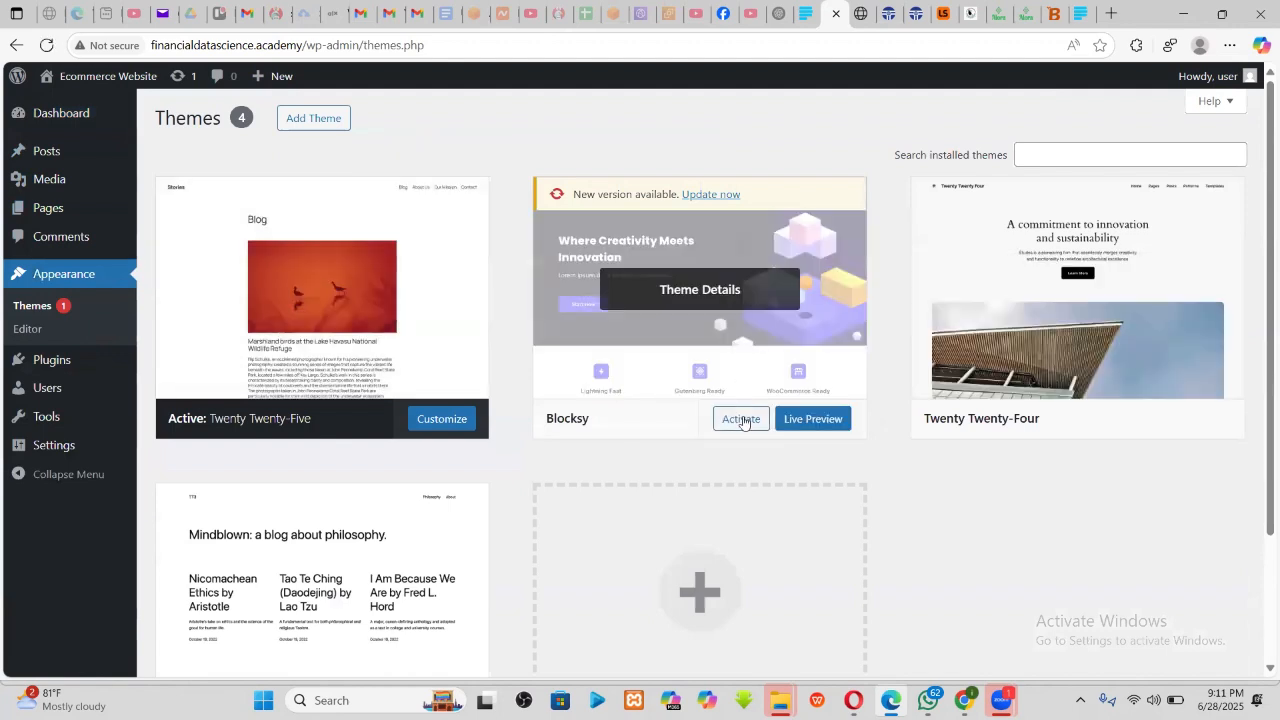
{"action": "left_click", "coordinate": [740, 419]}
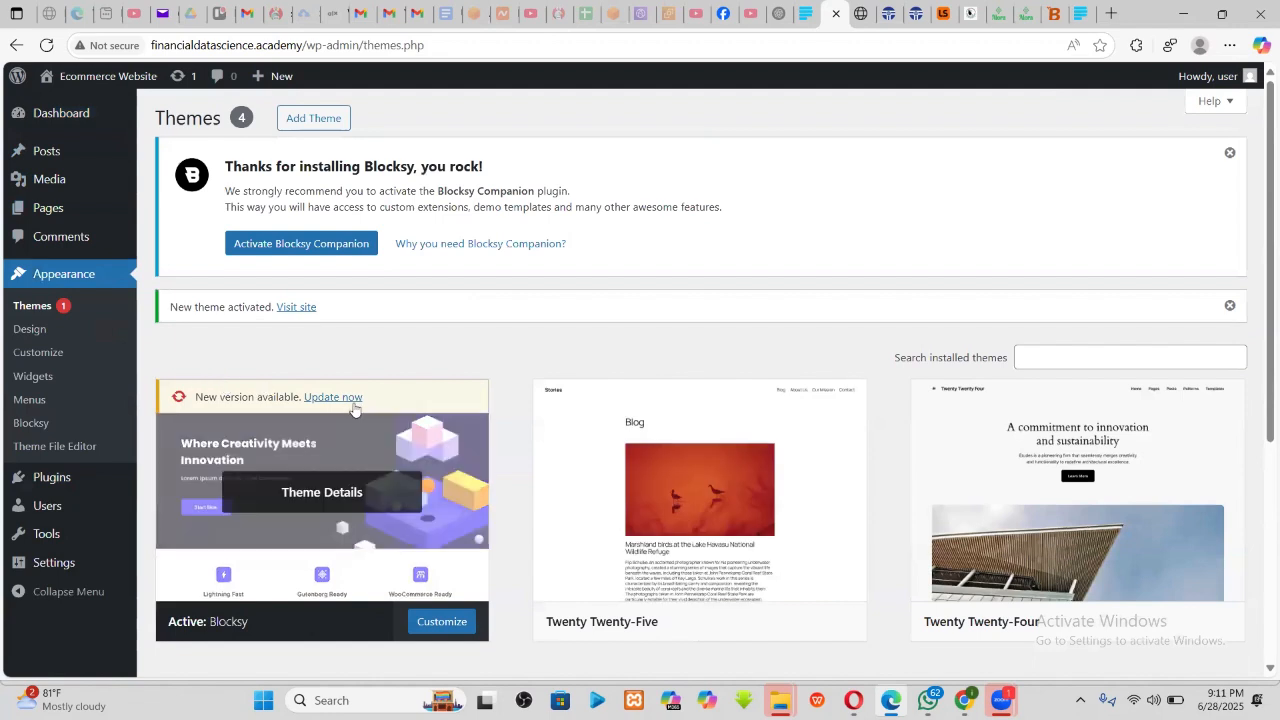
{"action": "left_click", "coordinate": [343, 398]}
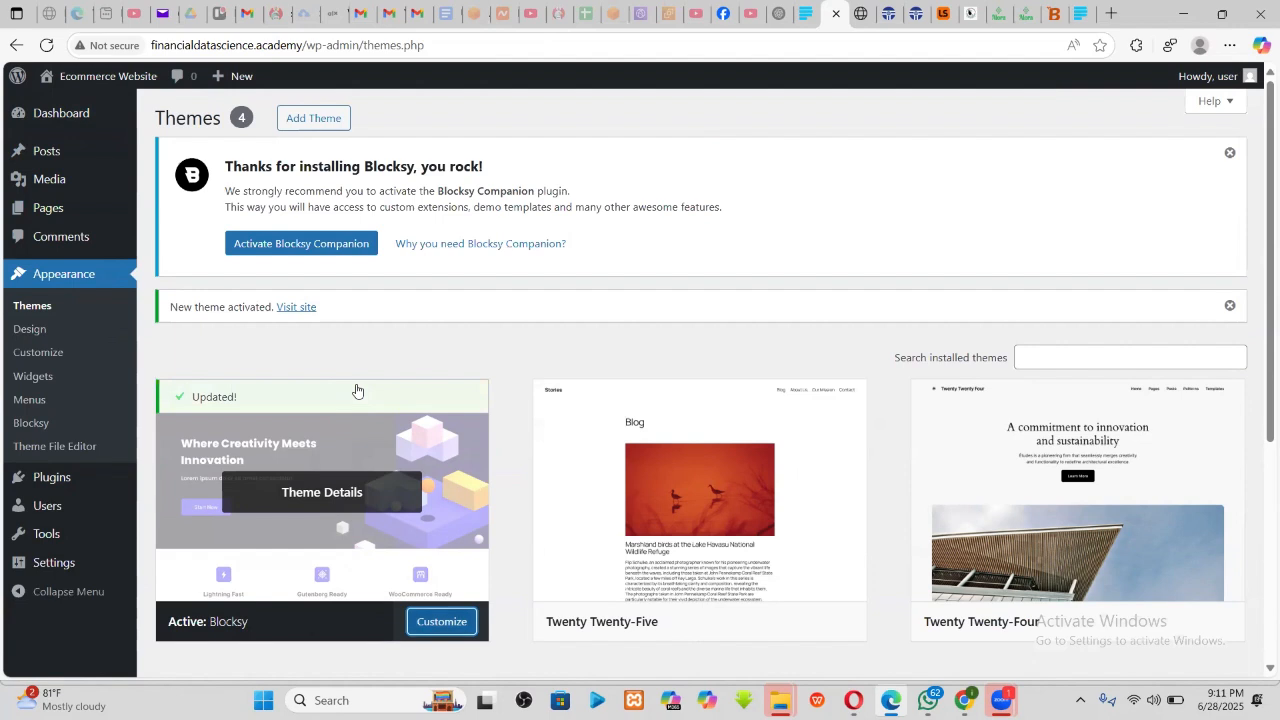
{"action": "left_click", "coordinate": [266, 248]}
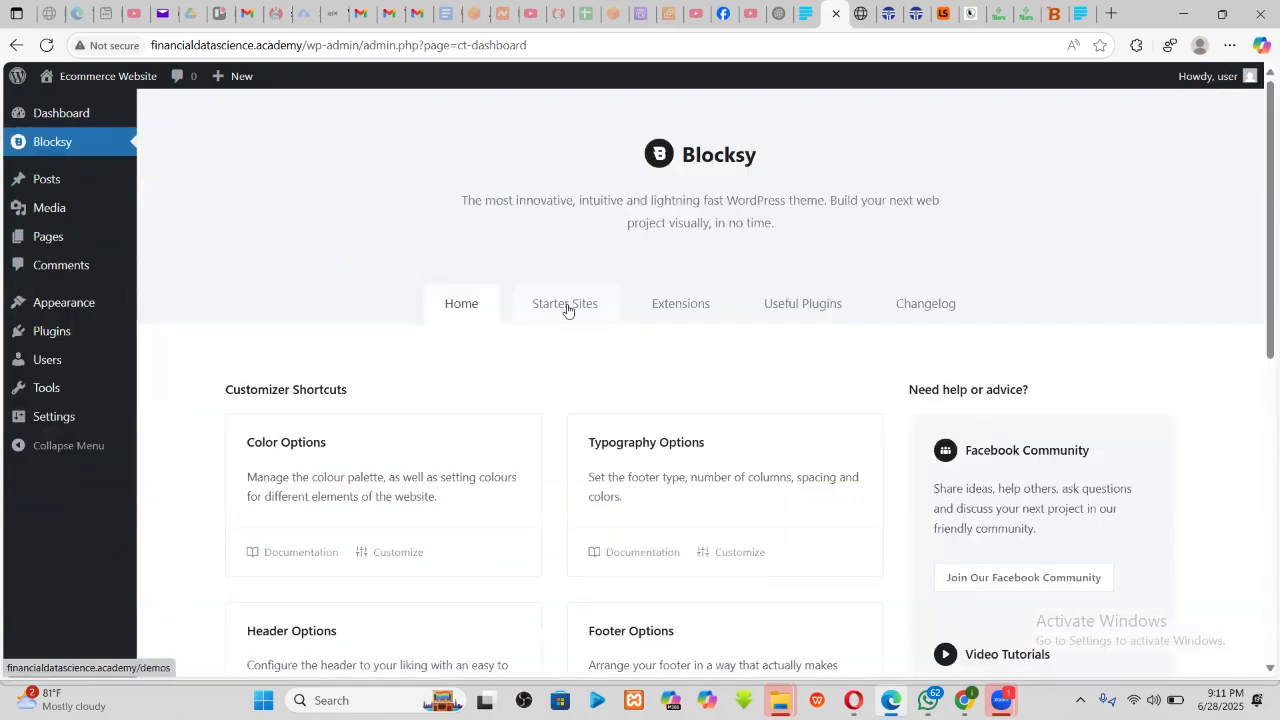
- Search the Blocksy starter sites for "shop" and browse the matching templates
{"action": "left_click", "coordinate": [579, 309]}
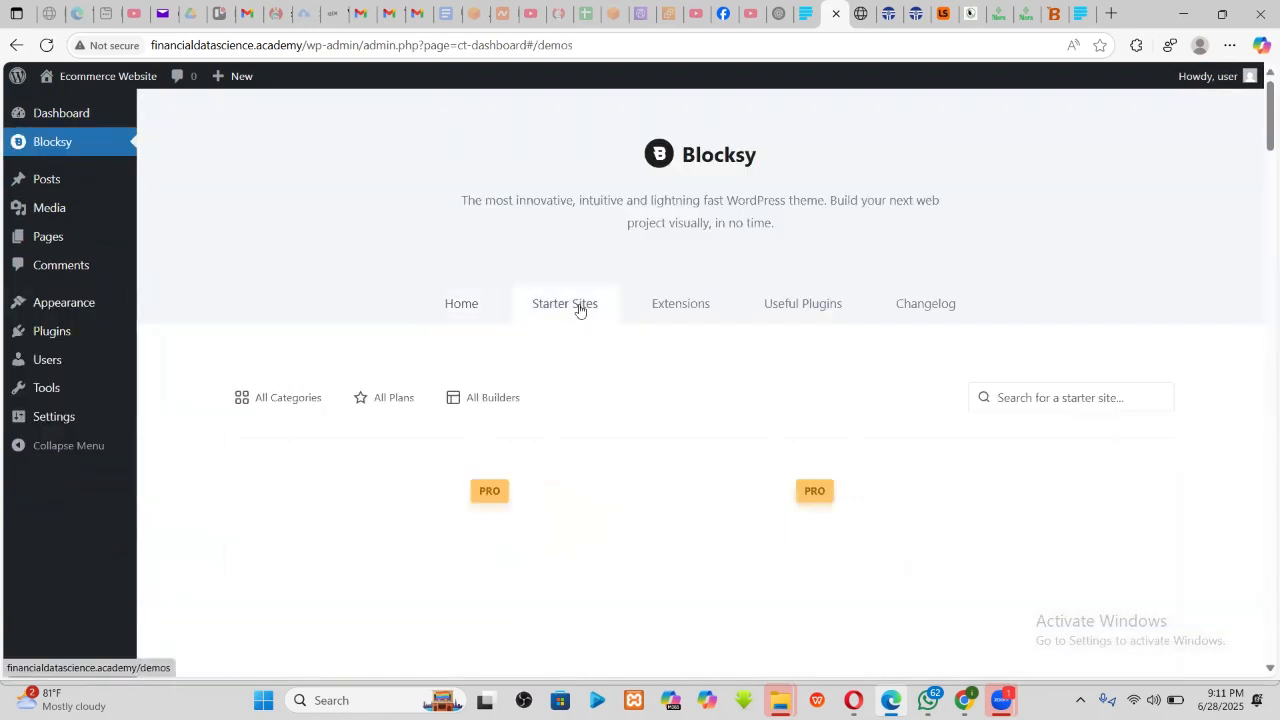
{"action": "scroll", "coordinate": [650, 360], "scroll_direction": "down", "scroll_amount": 1}
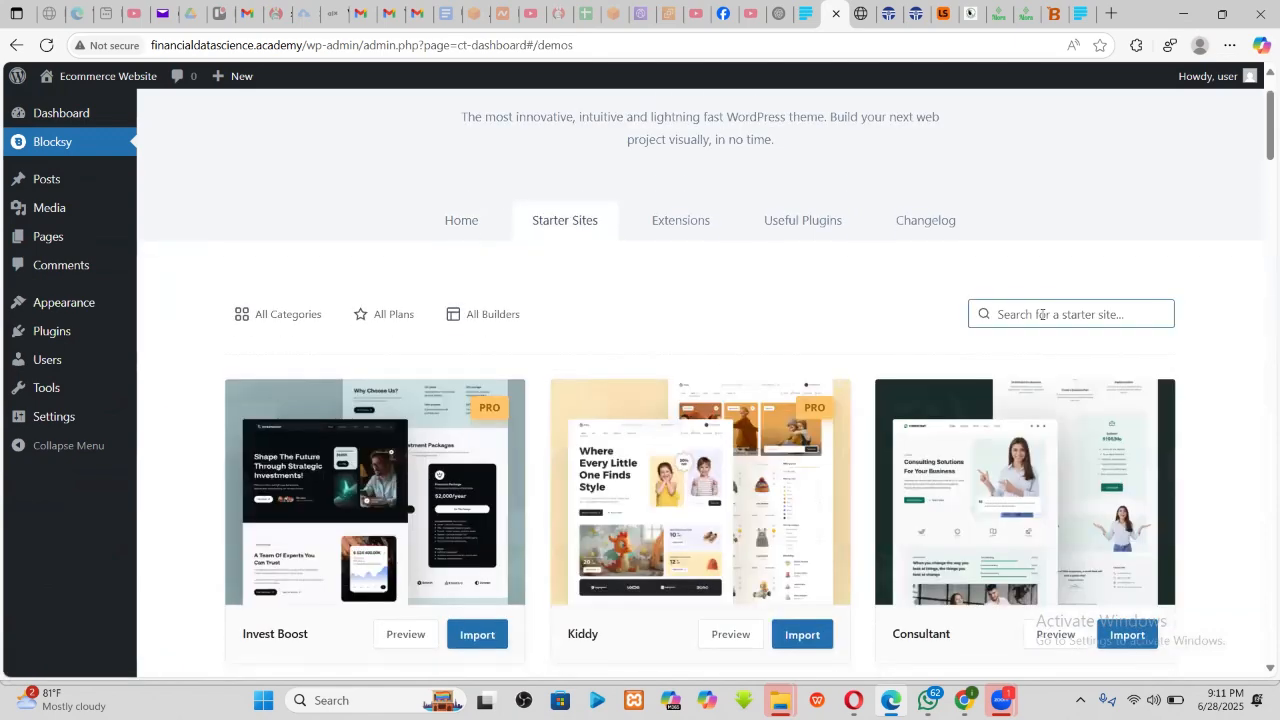
{"action": "type", "text": "shop"}
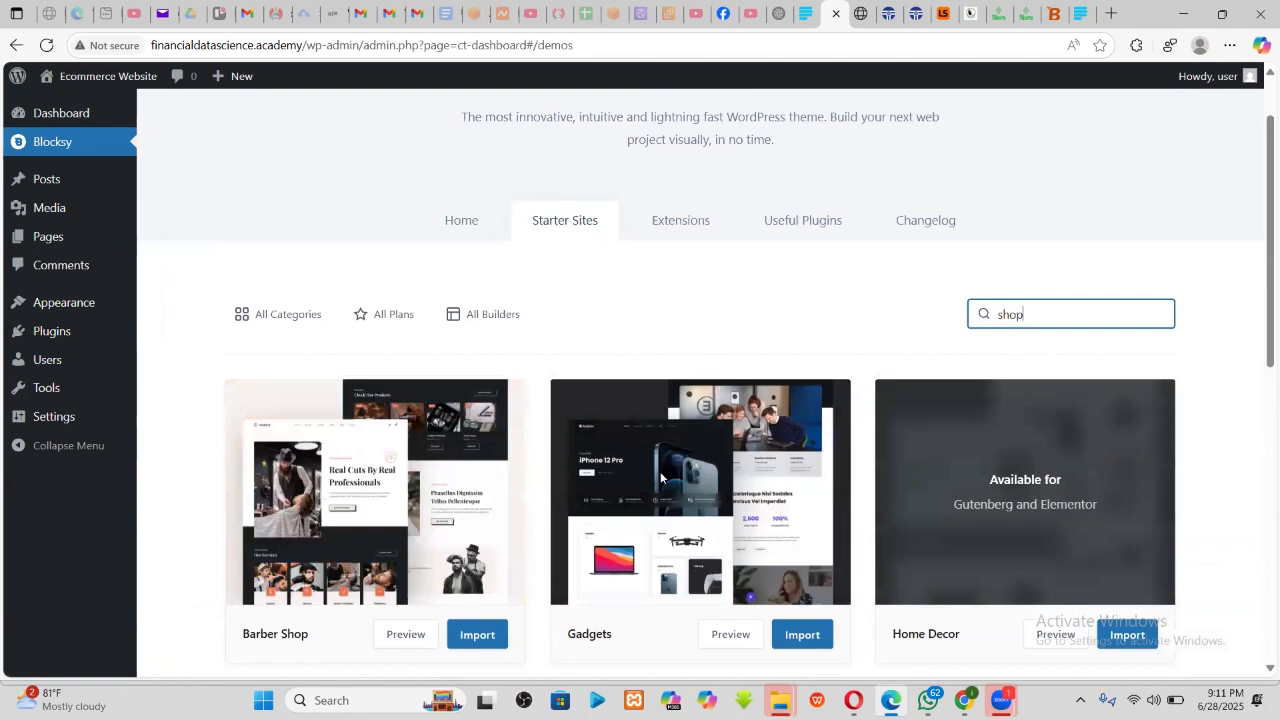
{"action": "scroll", "coordinate": [620, 460], "scroll_direction": "down", "scroll_amount": 2}
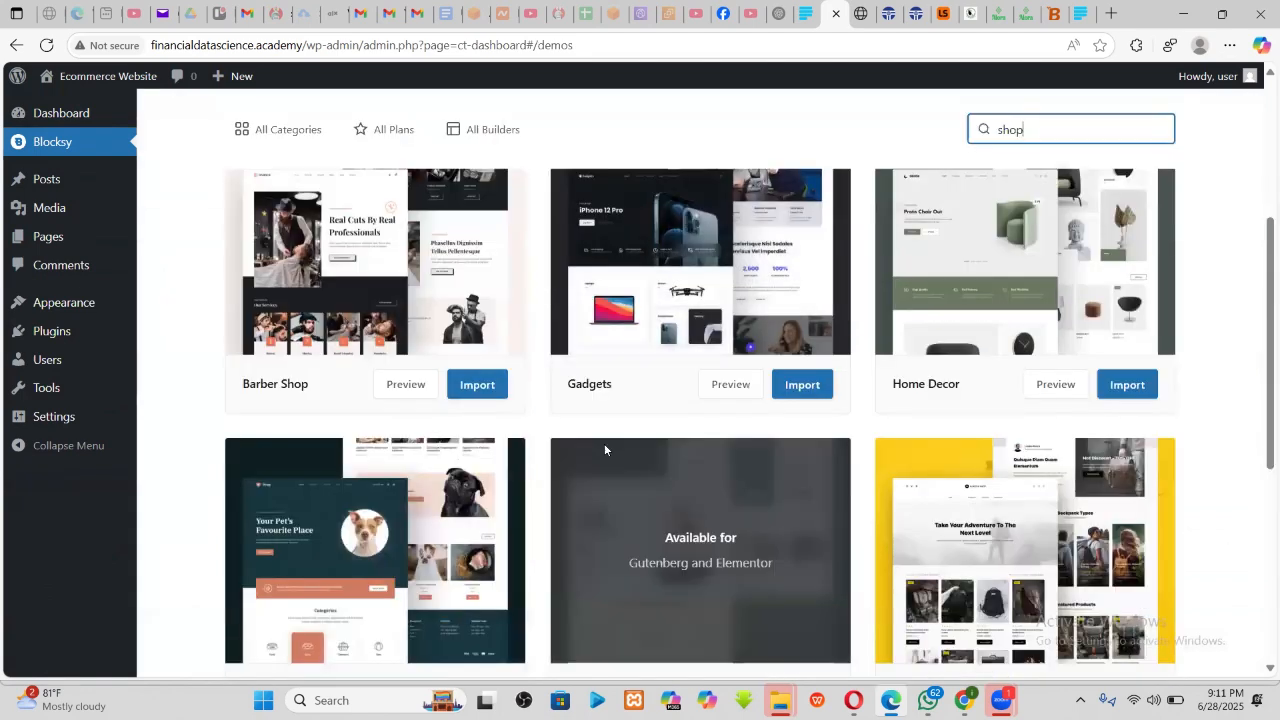
{"action": "scroll", "coordinate": [1087, 384], "scroll_direction": "down", "scroll_amount": 1}
{"action": "scroll", "coordinate": [1087, 384], "scroll_direction": "down", "scroll_amount": 2}
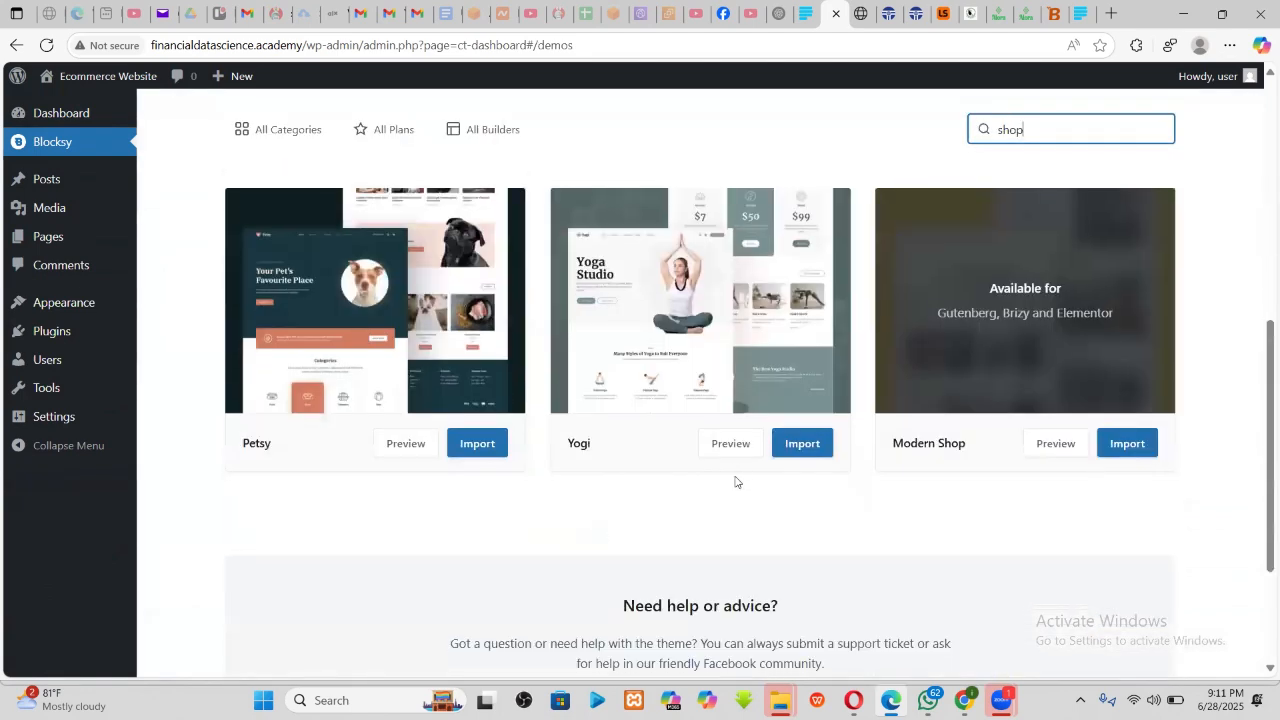
{"action": "scroll", "coordinate": [1107, 420], "scroll_direction": "up", "scroll_amount": 5}
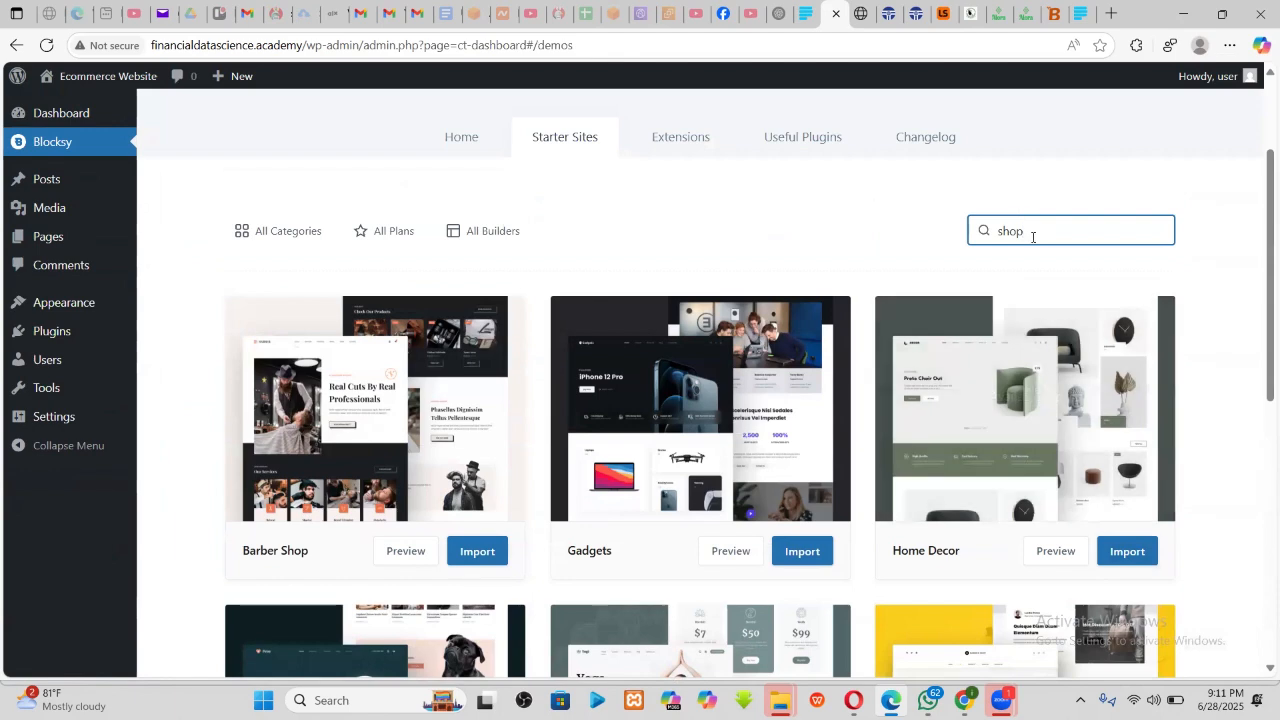
- Replace the starter site search term with "product" and look through the matching templates
{"action": "key", "text": "BackSpace"}
{"action": "key", "text": "BackSpace"}
{"action": "key", "text": "BackSpace"}
{"action": "key", "text": "BackSpace"}
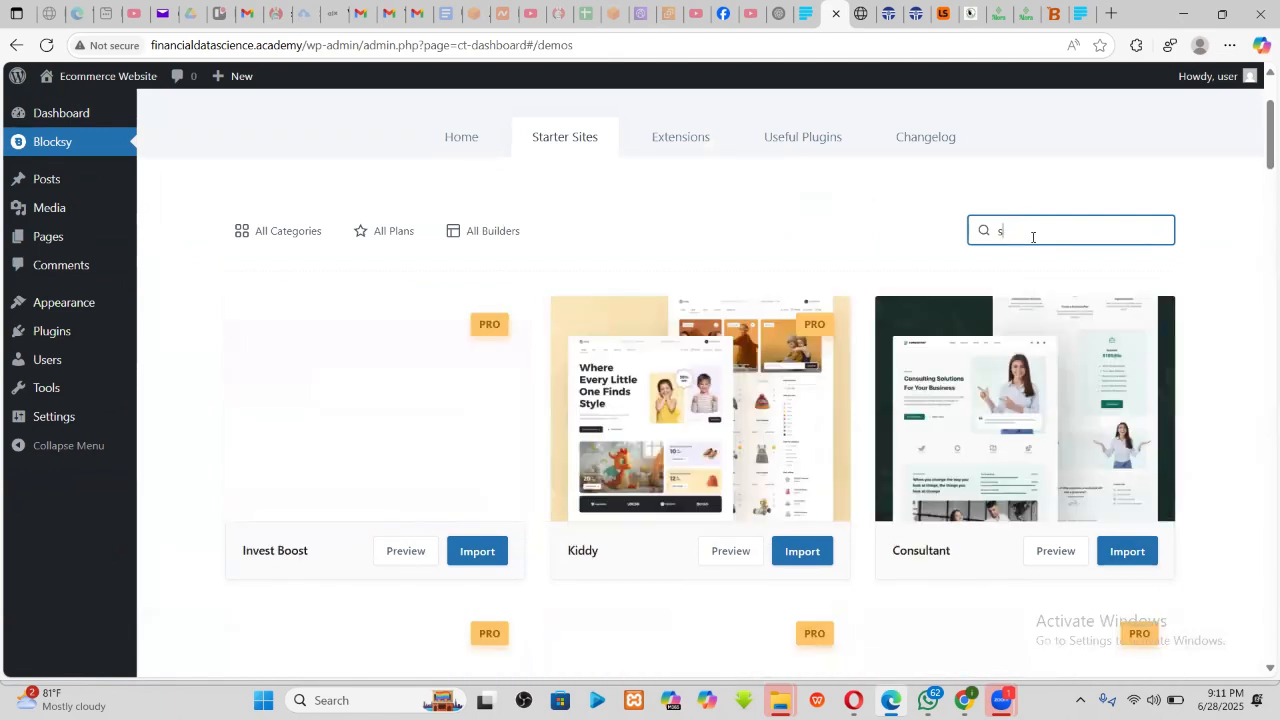
{"action": "type", "text": "product"}
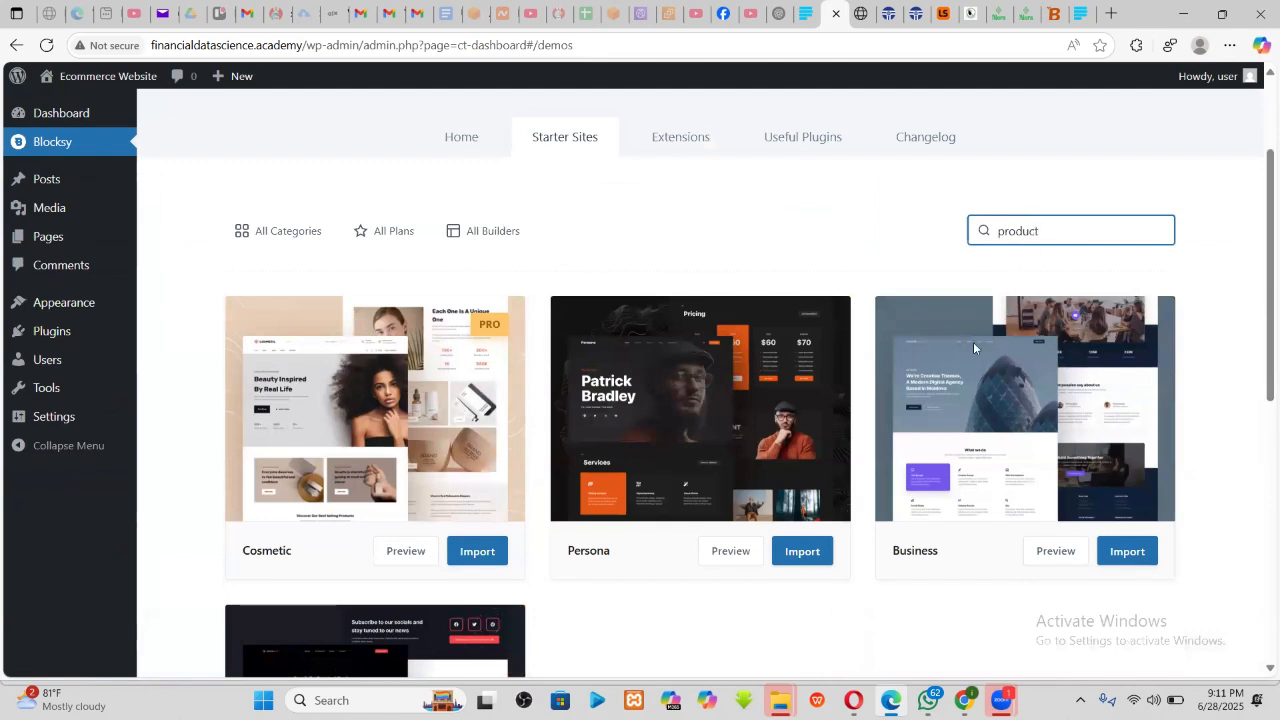
{"action": "scroll", "coordinate": [877, 391], "scroll_direction": "down", "scroll_amount": 3}
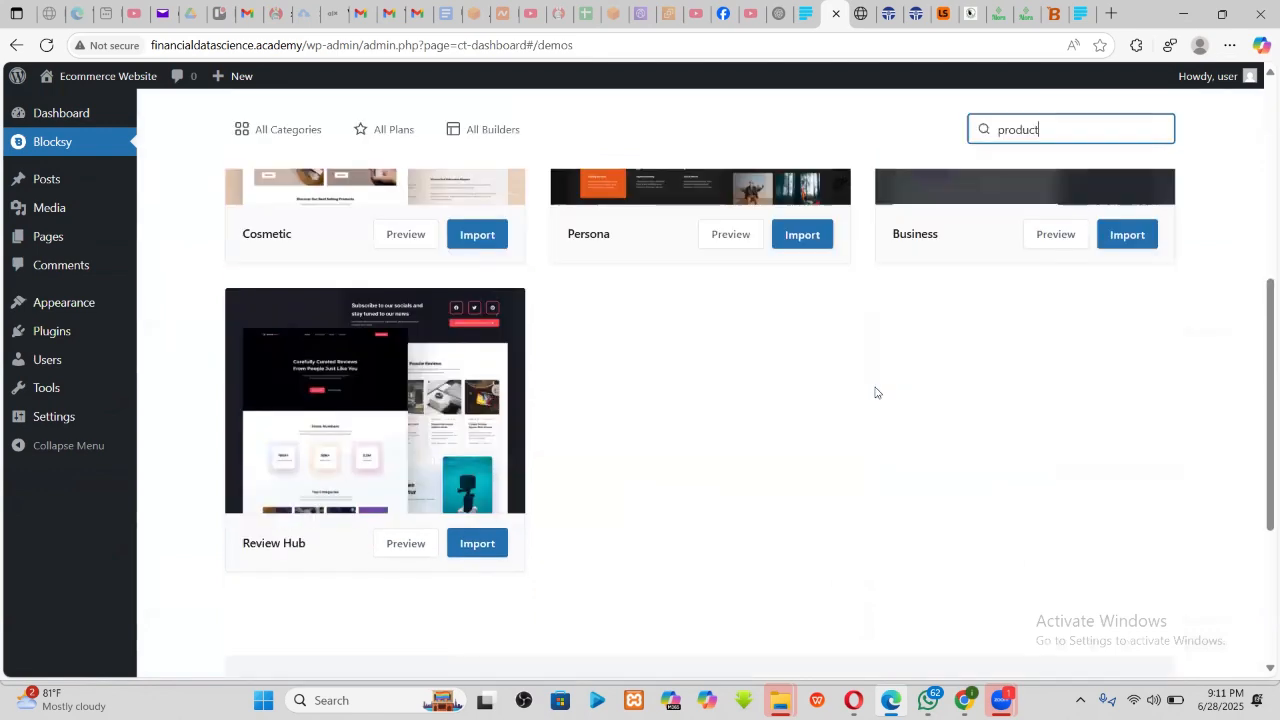
- Clear the starter site search term and filter the starter sites to the Free plan
{"action": "scroll", "coordinate": [884, 373], "scroll_direction": "up", "scroll_amount": 5}
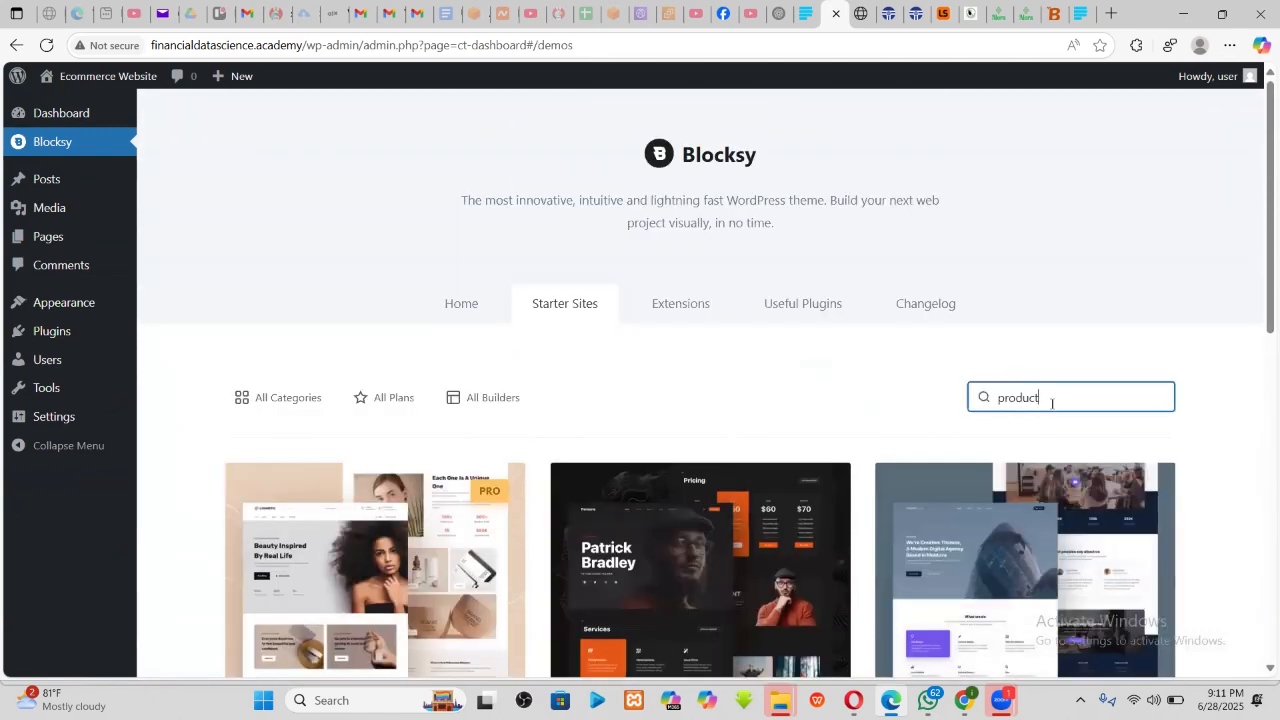
{"action": "key", "text": "ctrl+a"}
{"action": "key", "text": "BackSpace"}
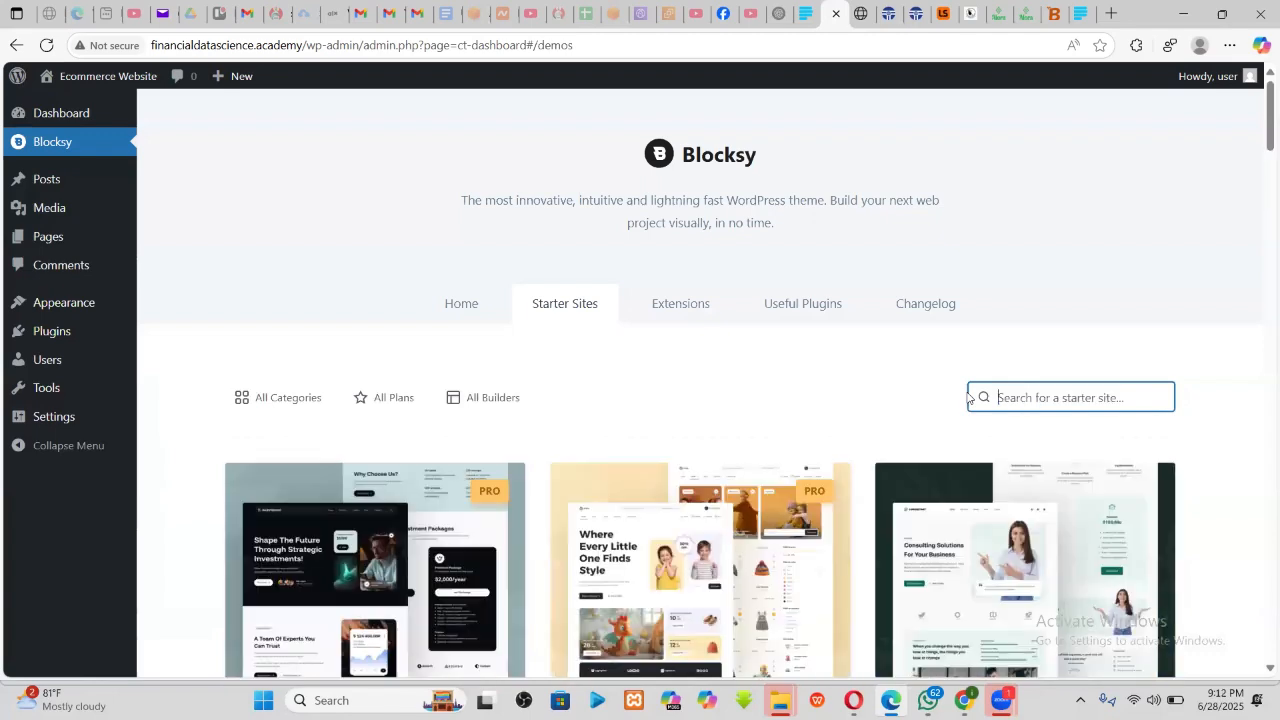
{"action": "scroll", "coordinate": [760, 375], "scroll_direction": "down", "scroll_amount": 3}
{"action": "scroll", "coordinate": [600, 330], "scroll_direction": "up", "scroll_amount": 2}
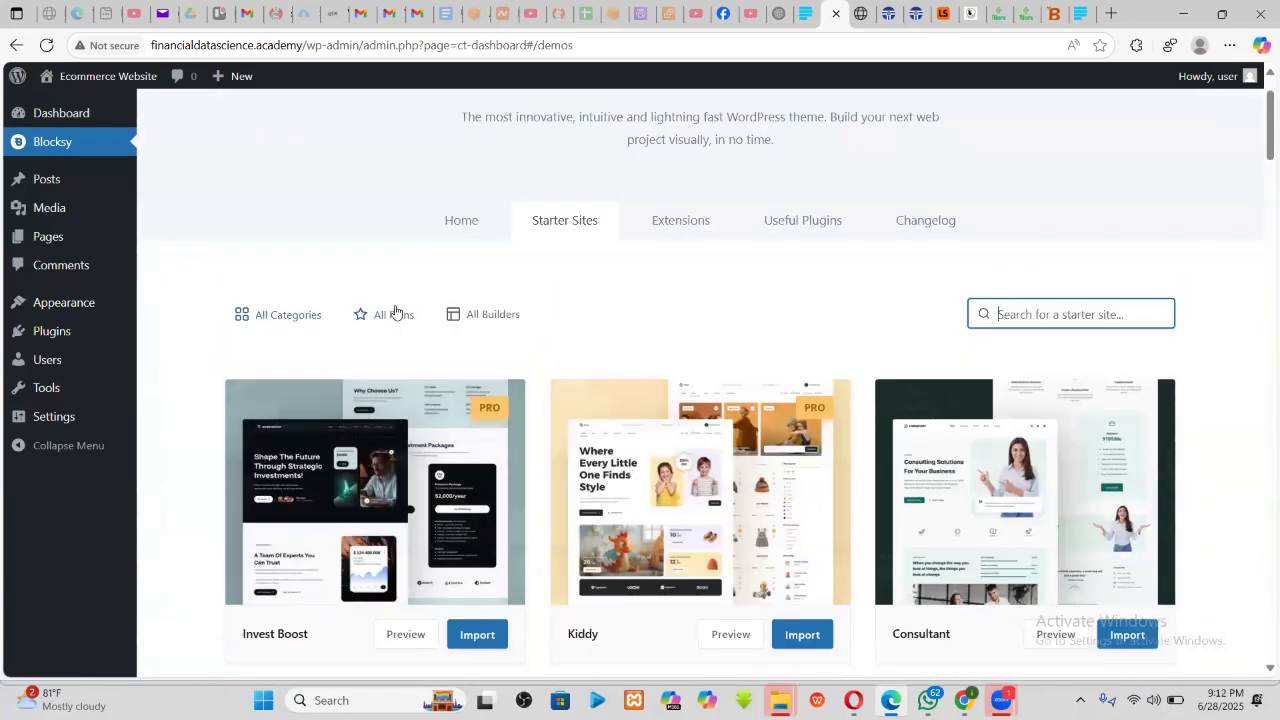
{"action": "left_click", "coordinate": [395, 316]}
{"action": "left_click", "coordinate": [392, 398]}
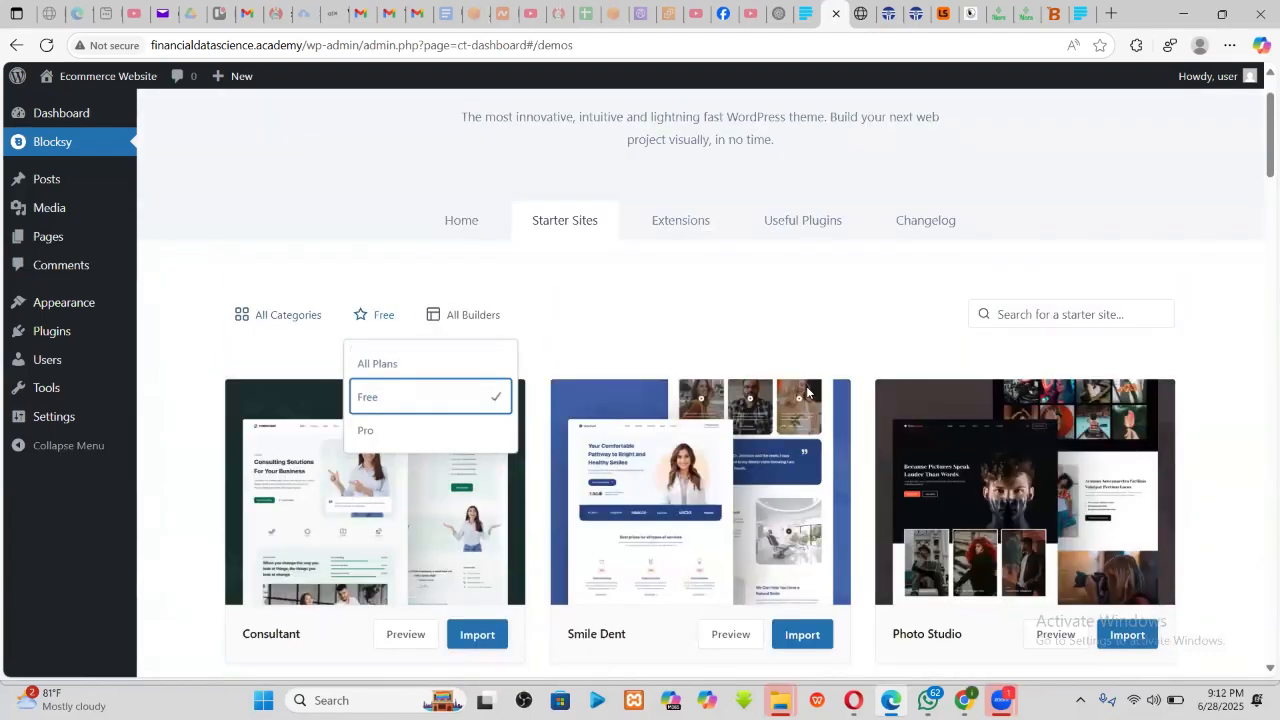
- Import the Garderobe starter site without the child theme, using Elementor as page builder and including the Elementor, WPForms and WooCommerce plugins
{"action": "scroll", "coordinate": [806, 385], "scroll_direction": "down", "scroll_amount": 7}
{"action": "scroll", "coordinate": [808, 385], "scroll_direction": "down", "scroll_amount": 5}
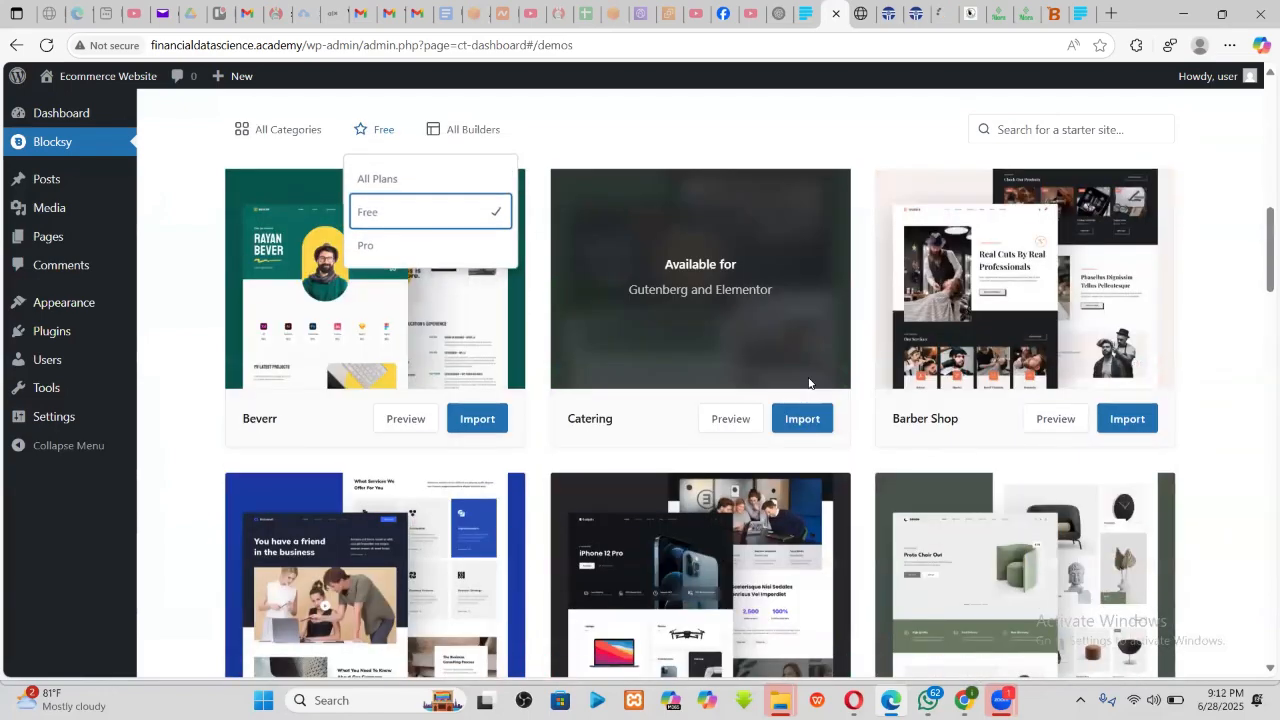
{"action": "scroll", "coordinate": [809, 383], "scroll_direction": "down", "scroll_amount": 7}
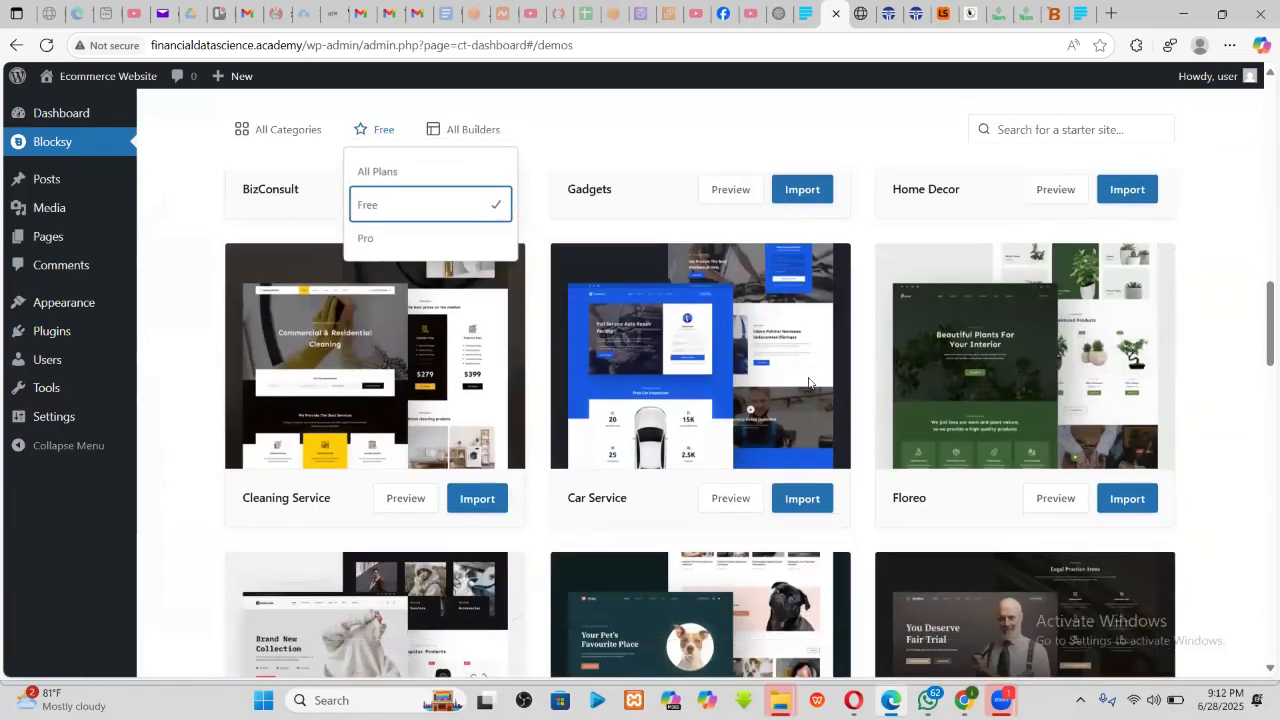
{"action": "scroll", "coordinate": [809, 383], "scroll_direction": "up", "scroll_amount": 3}
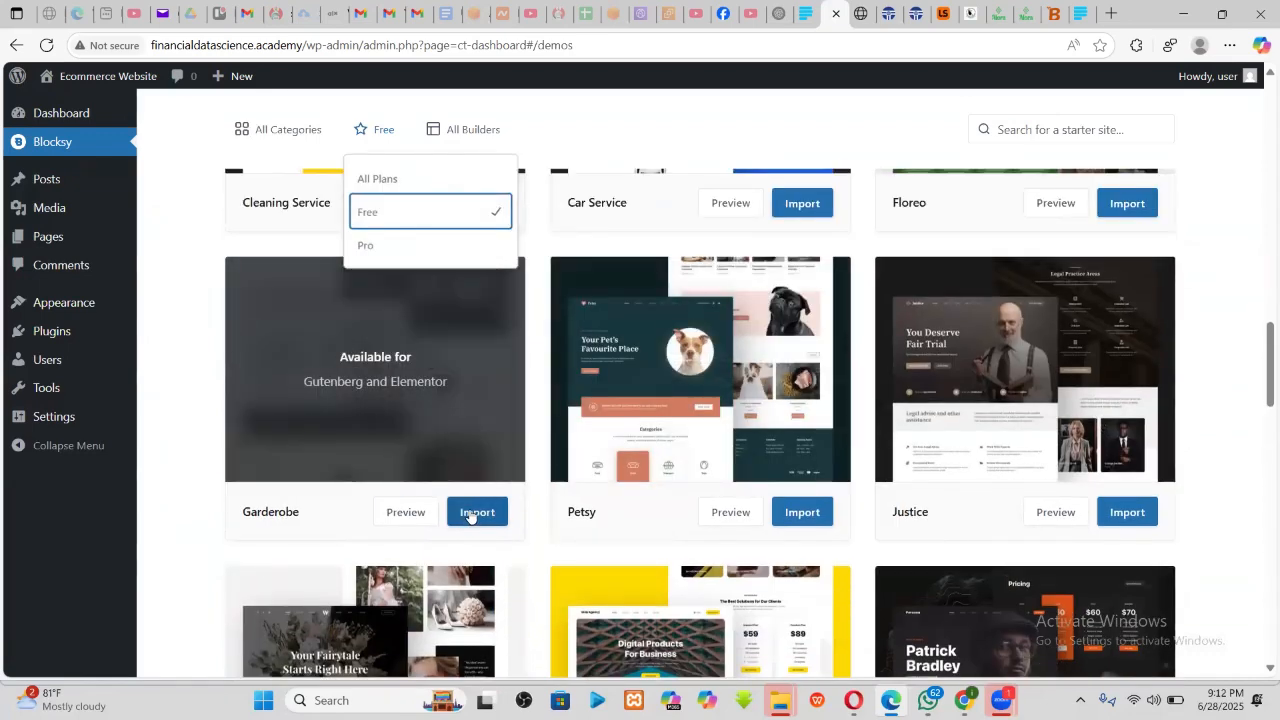
{"action": "left_click", "coordinate": [470, 515]}
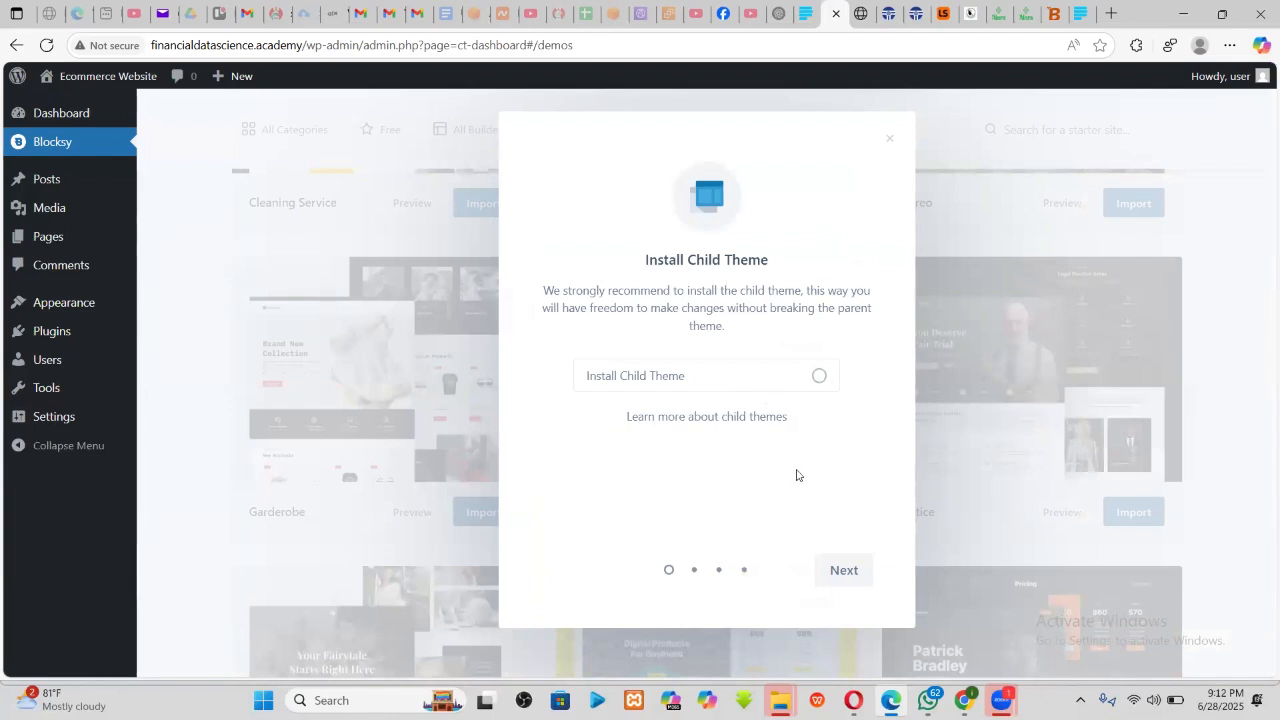
{"action": "left_click", "coordinate": [843, 570]}
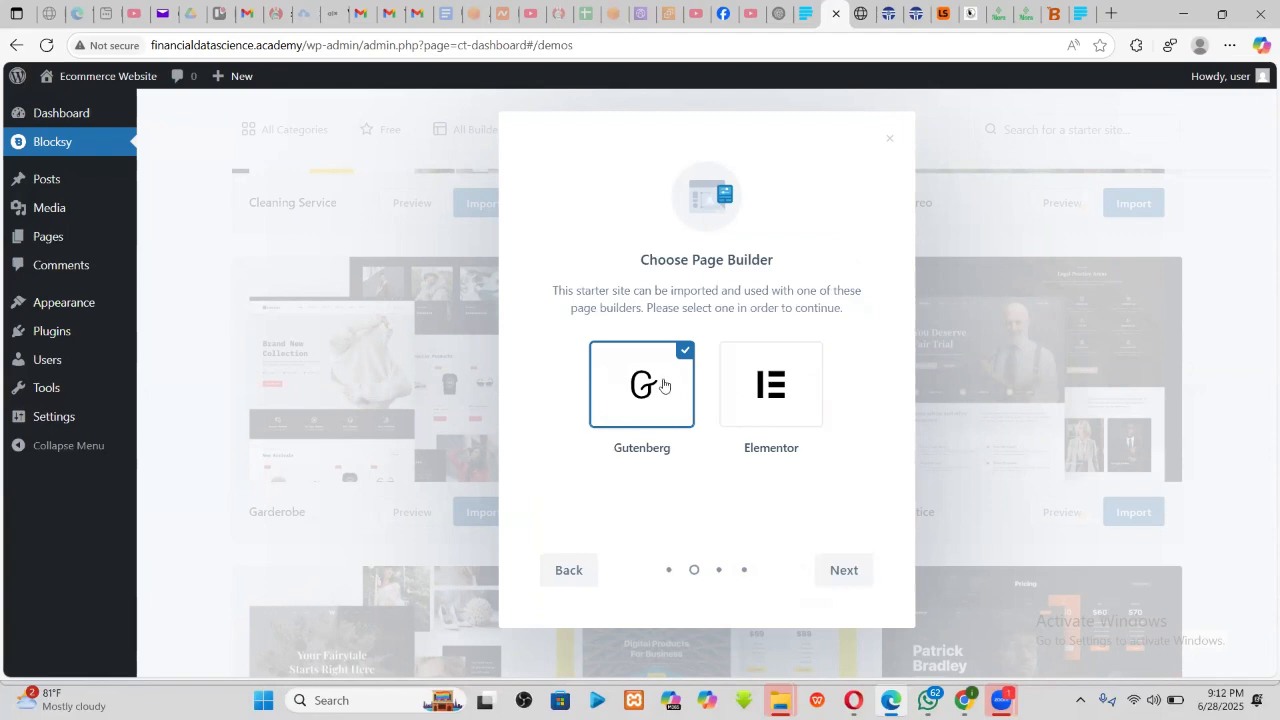
{"action": "left_click", "coordinate": [775, 390]}
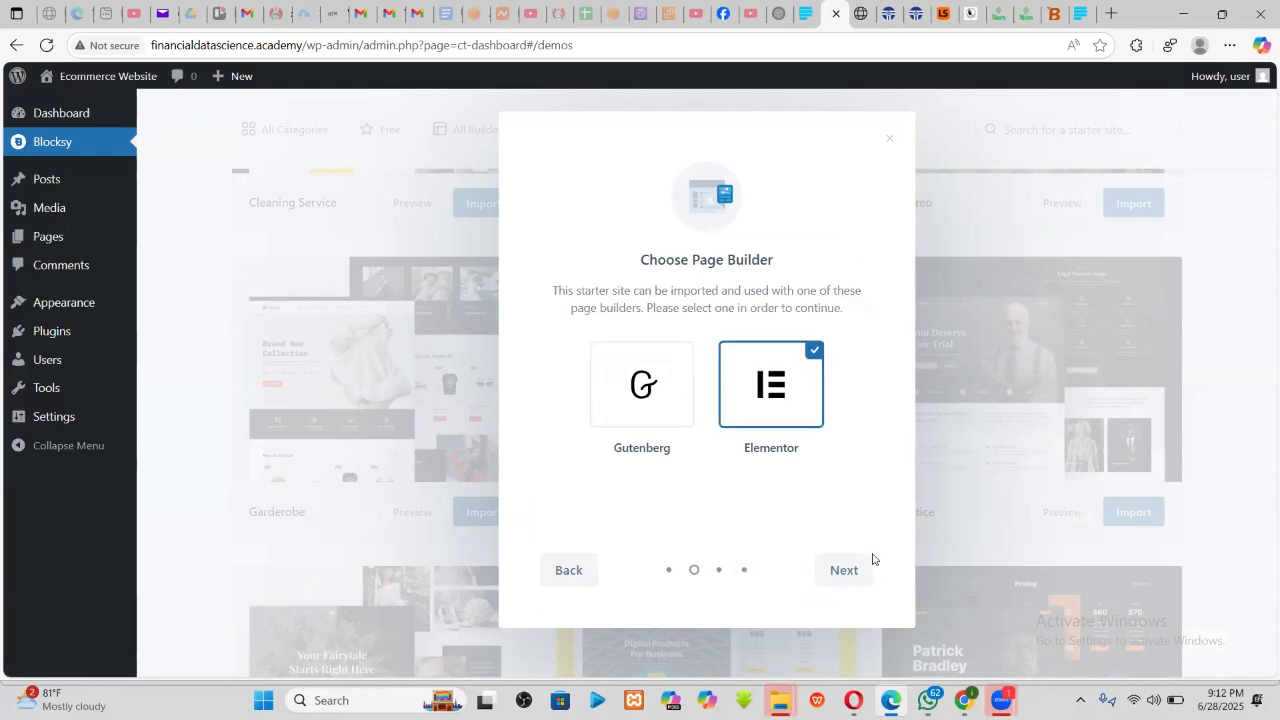
{"action": "left_click", "coordinate": [852, 580]}
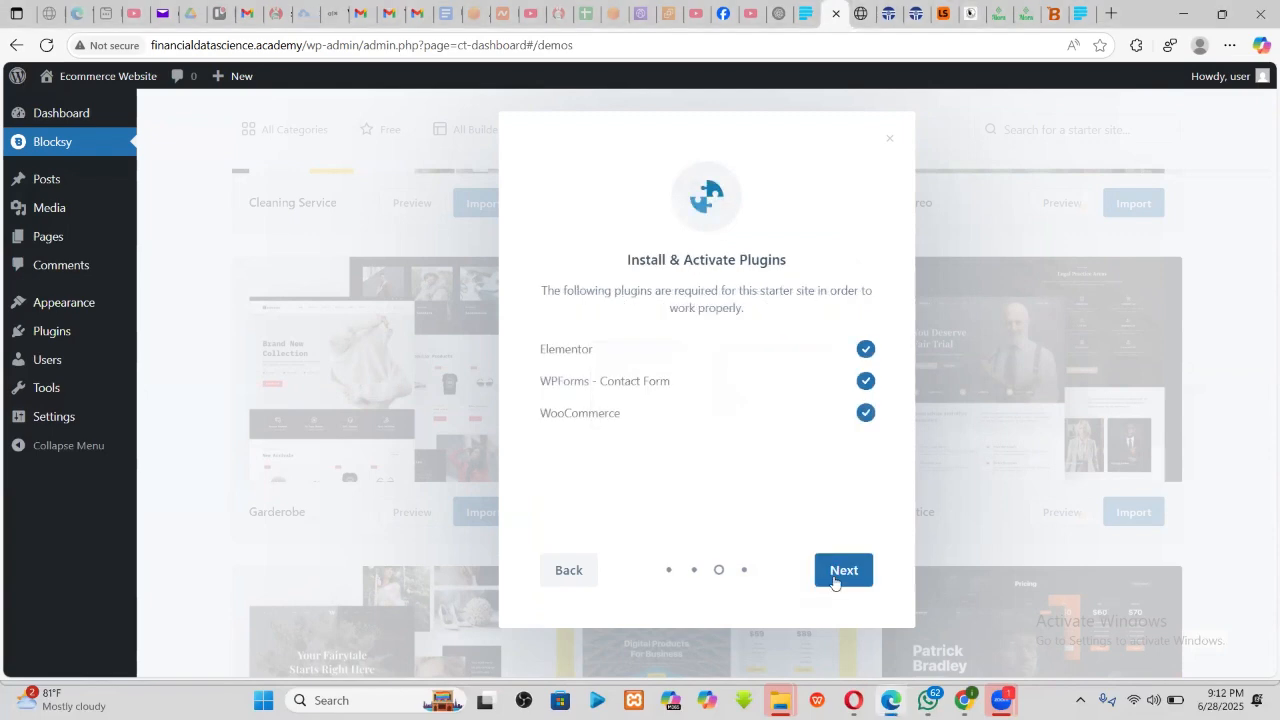
{"action": "left_click", "coordinate": [836, 578]}
{"action": "left_click", "coordinate": [838, 566]}
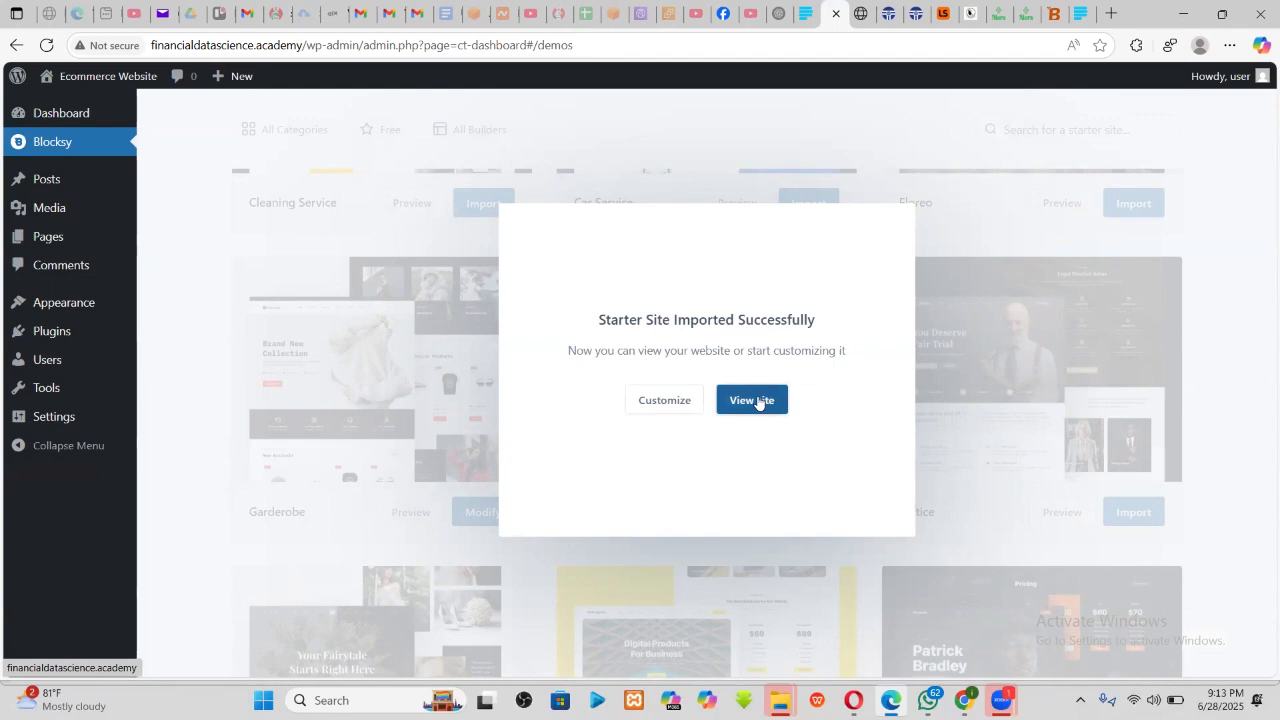
- View the imported site and look through the home page sections, including New Arrivals and Popular Products
{"action": "left_click", "coordinate": [758, 401]}
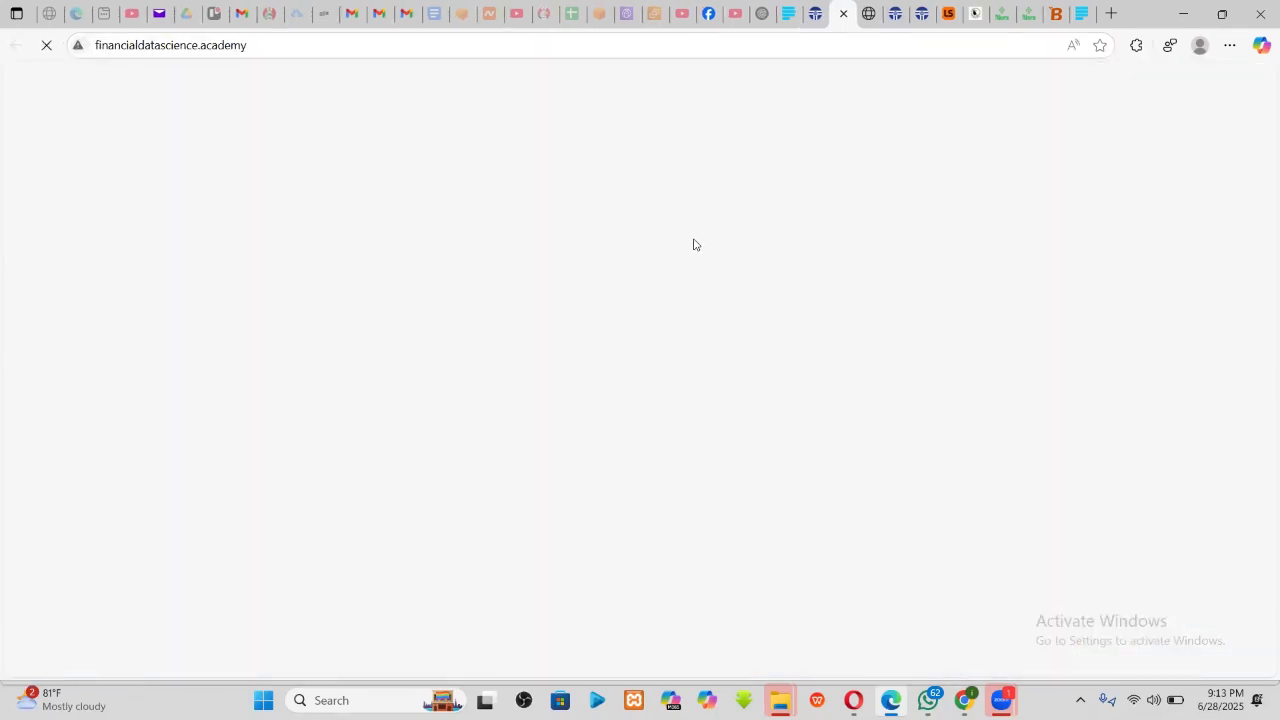
{"action": "scroll", "coordinate": [695, 248], "scroll_direction": "down", "scroll_amount": 5}
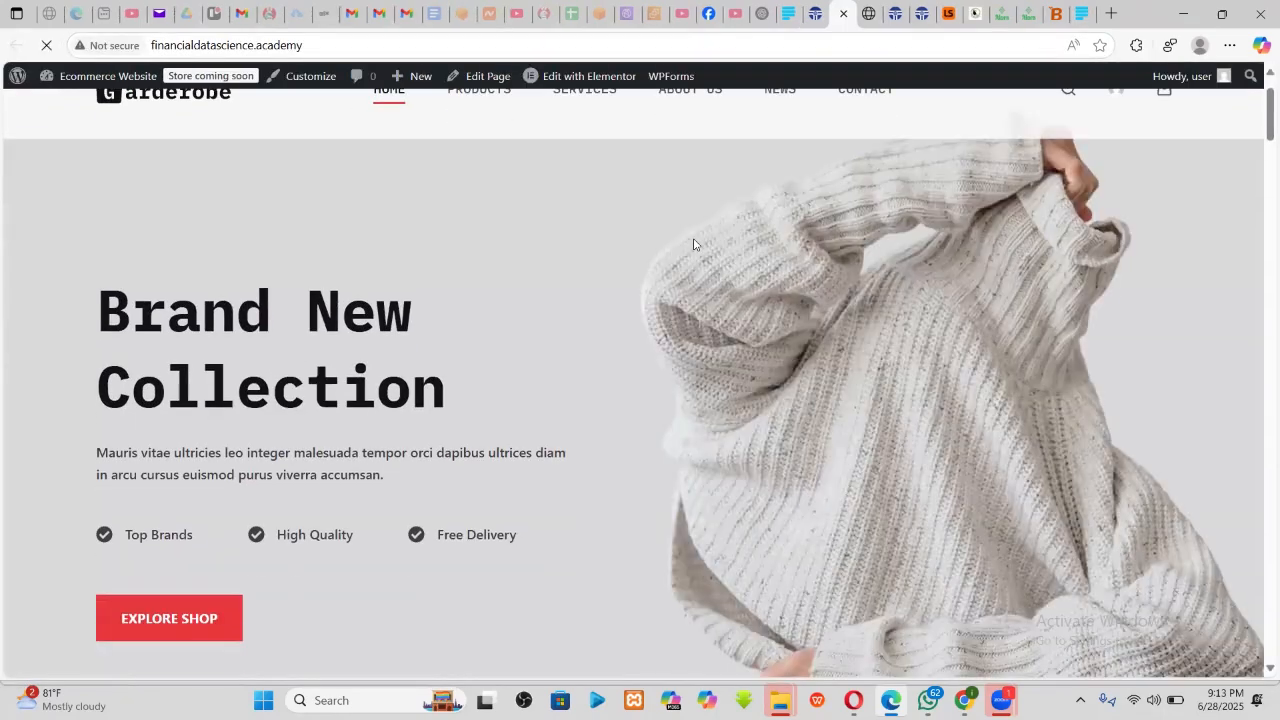
{"action": "scroll", "coordinate": [698, 280], "scroll_direction": "down", "scroll_amount": 10}
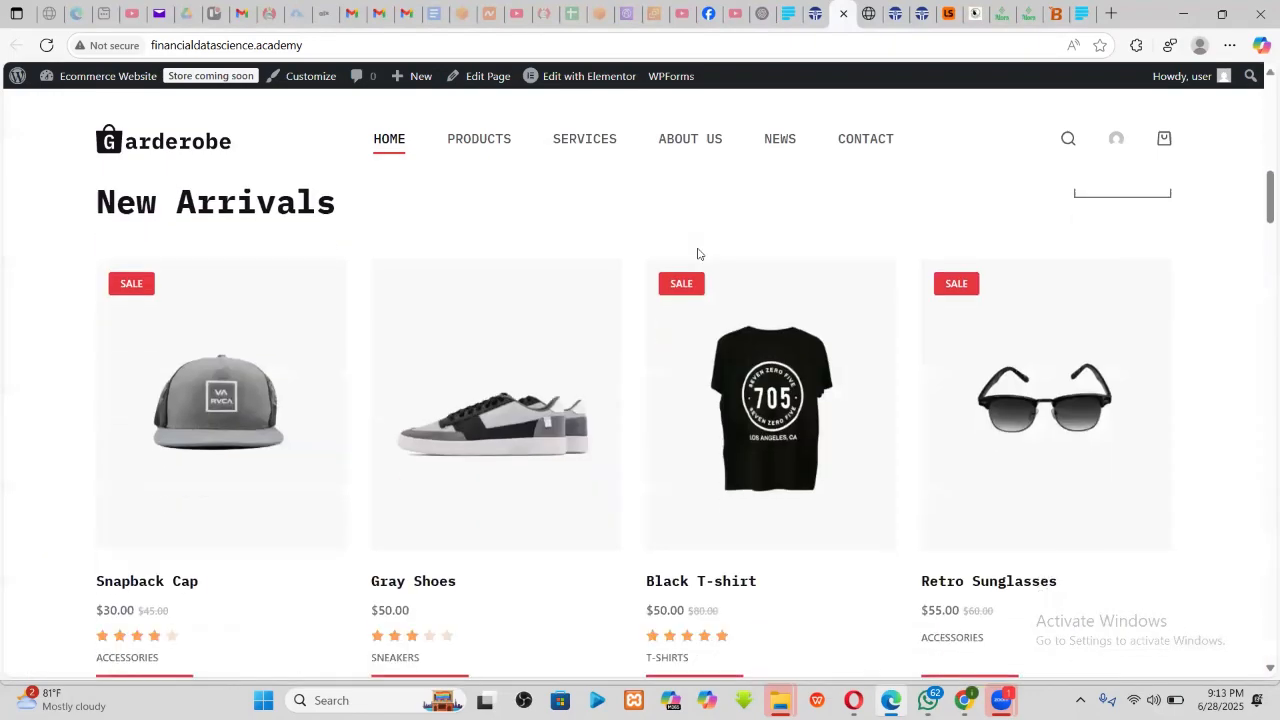
{"action": "scroll", "coordinate": [699, 314], "scroll_direction": "down", "scroll_amount": 15}
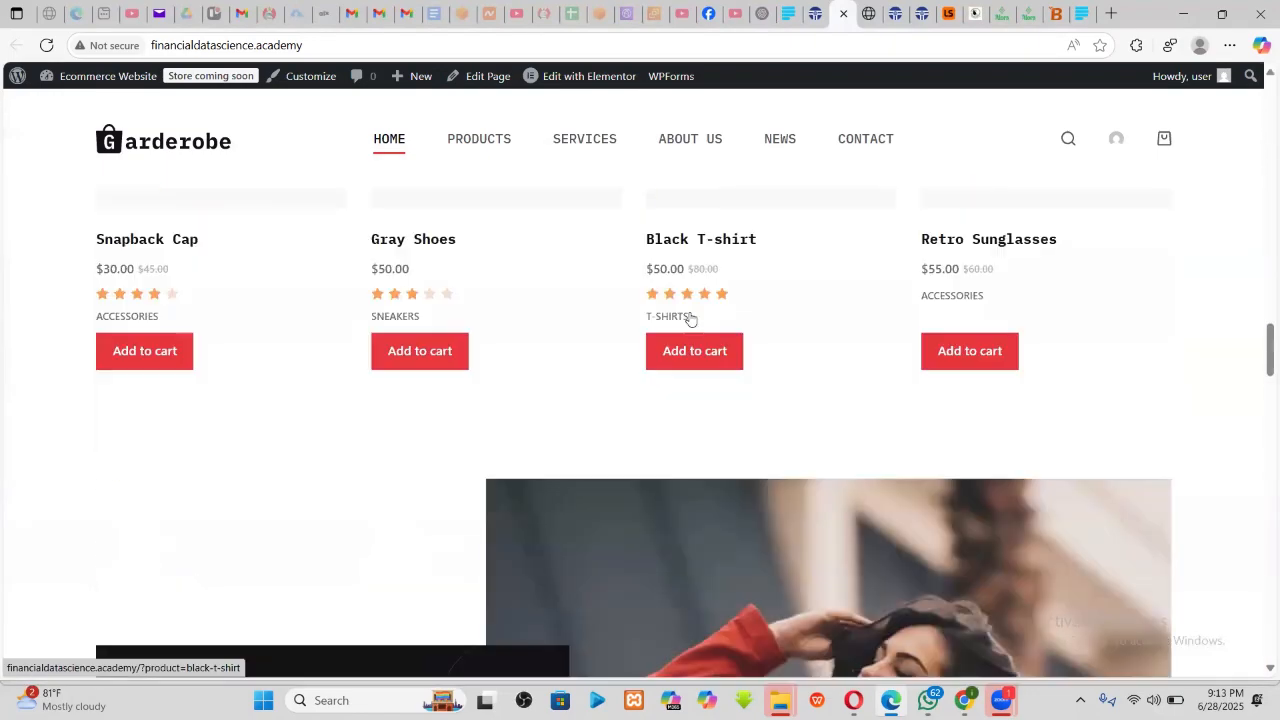
{"action": "scroll", "coordinate": [672, 334], "scroll_direction": "up", "scroll_amount": 1}
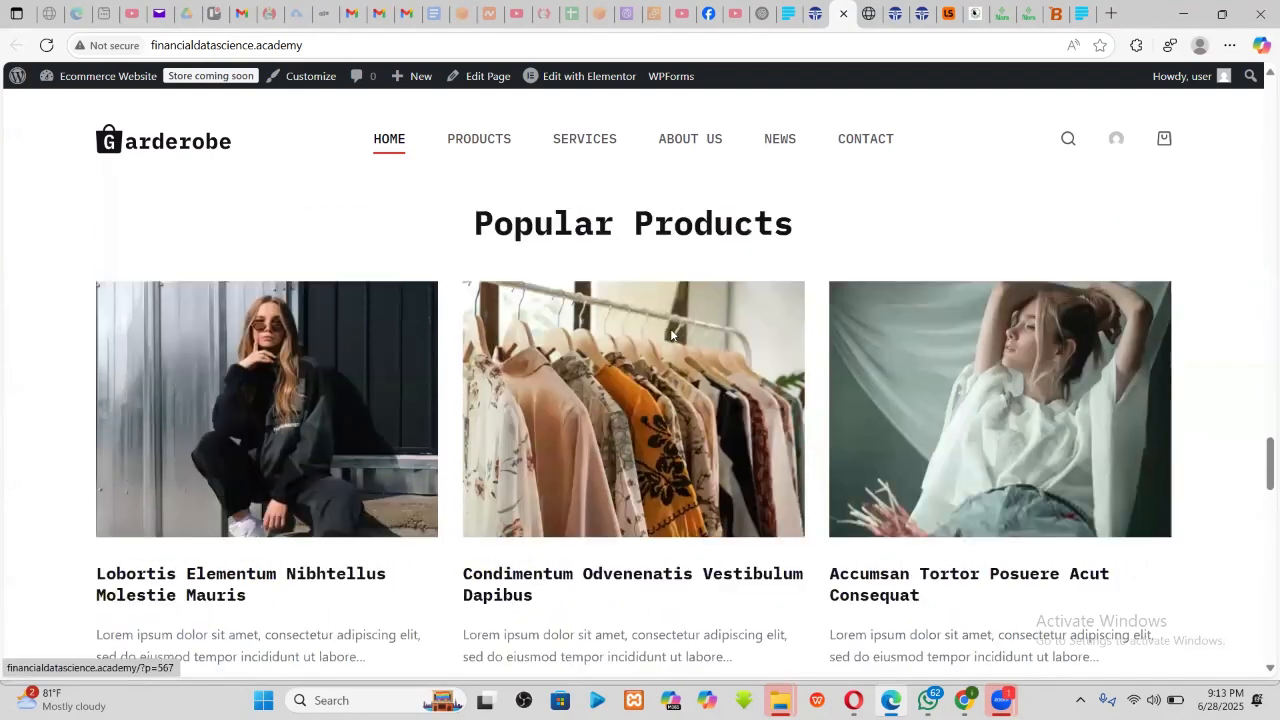
{"action": "scroll", "coordinate": [672, 334], "scroll_direction": "down", "scroll_amount": 10}
{"action": "scroll", "coordinate": [672, 334], "scroll_direction": "up", "scroll_amount": 5}
{"action": "scroll", "coordinate": [560, 130], "scroll_direction": "up", "scroll_amount": 5}
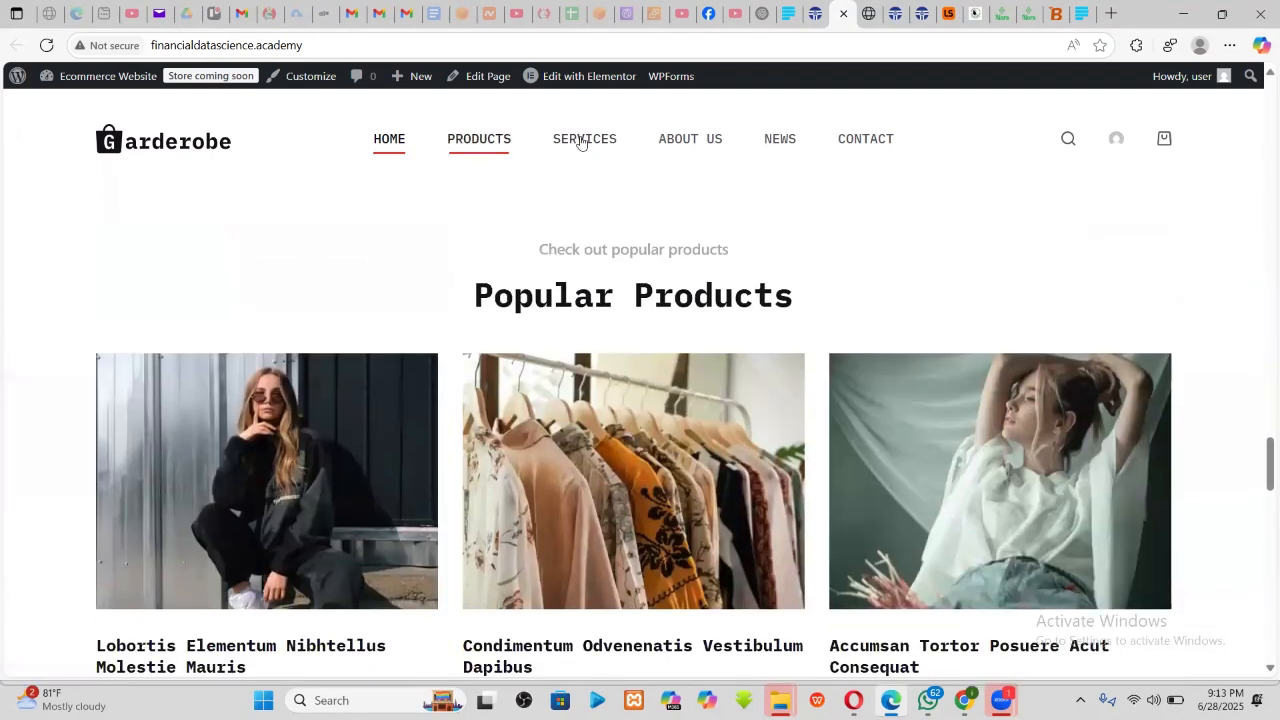
- Look through the product listing on the store's Products page
{"action": "left_click", "coordinate": [481, 137]}
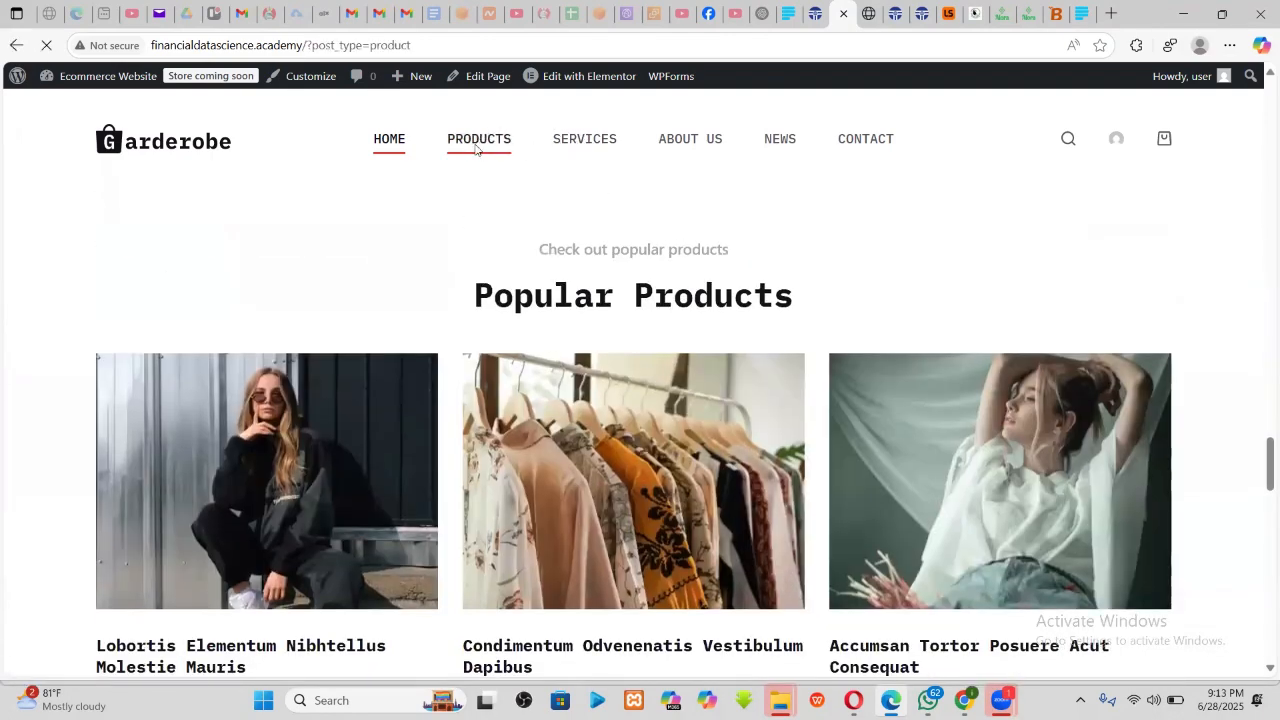
{"action": "scroll", "coordinate": [497, 410], "scroll_direction": "down", "scroll_amount": 15}
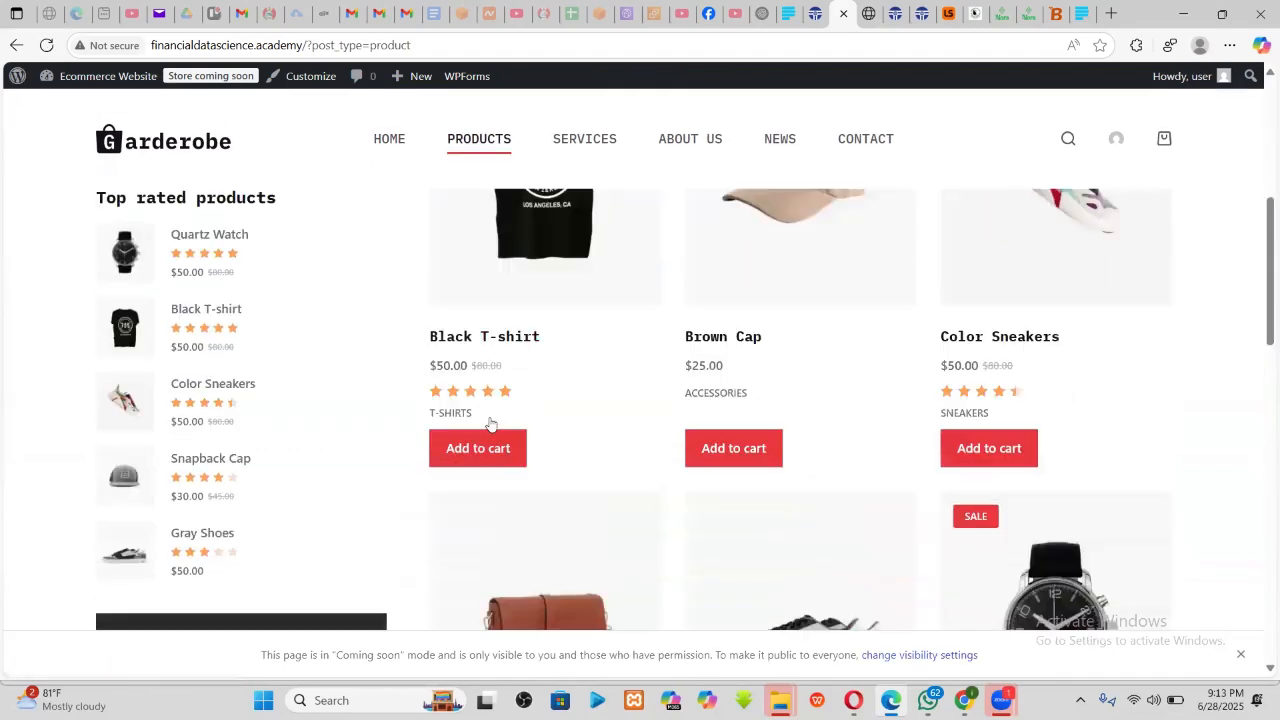
{"action": "scroll", "coordinate": [587, 445], "scroll_direction": "up", "scroll_amount": 15}
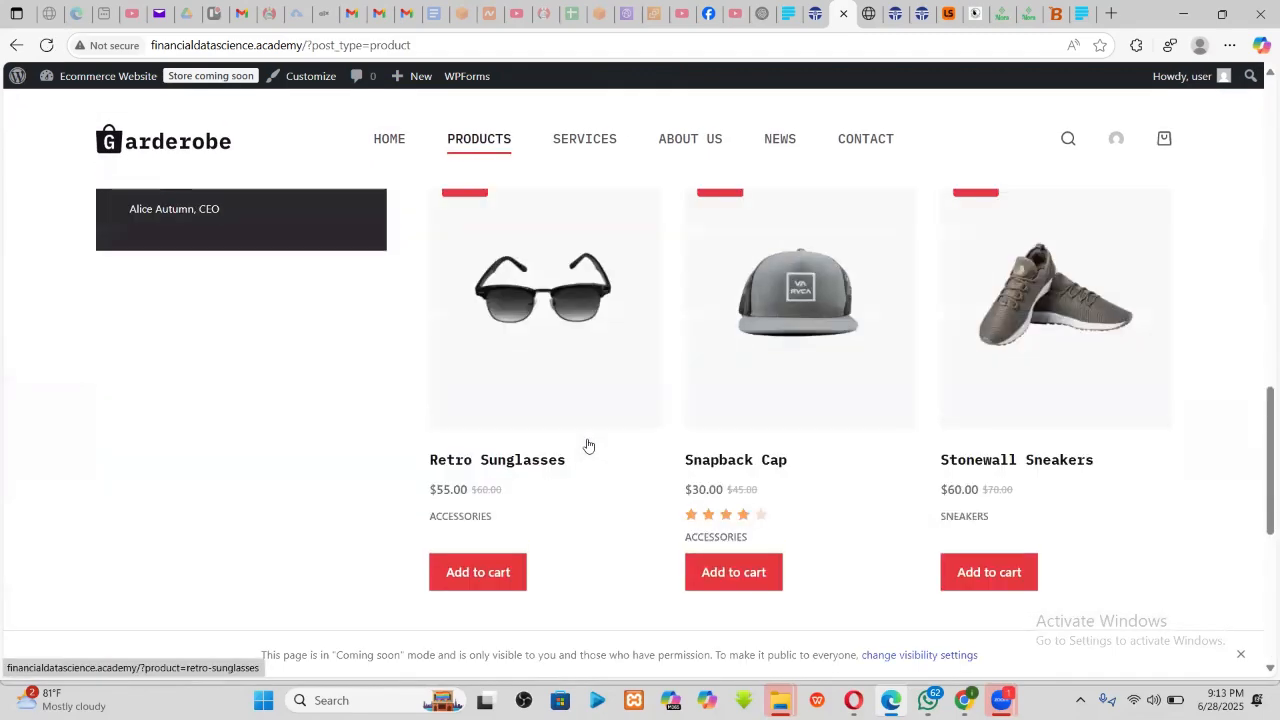
{"action": "scroll", "coordinate": [587, 445], "scroll_direction": "up", "scroll_amount": 1}
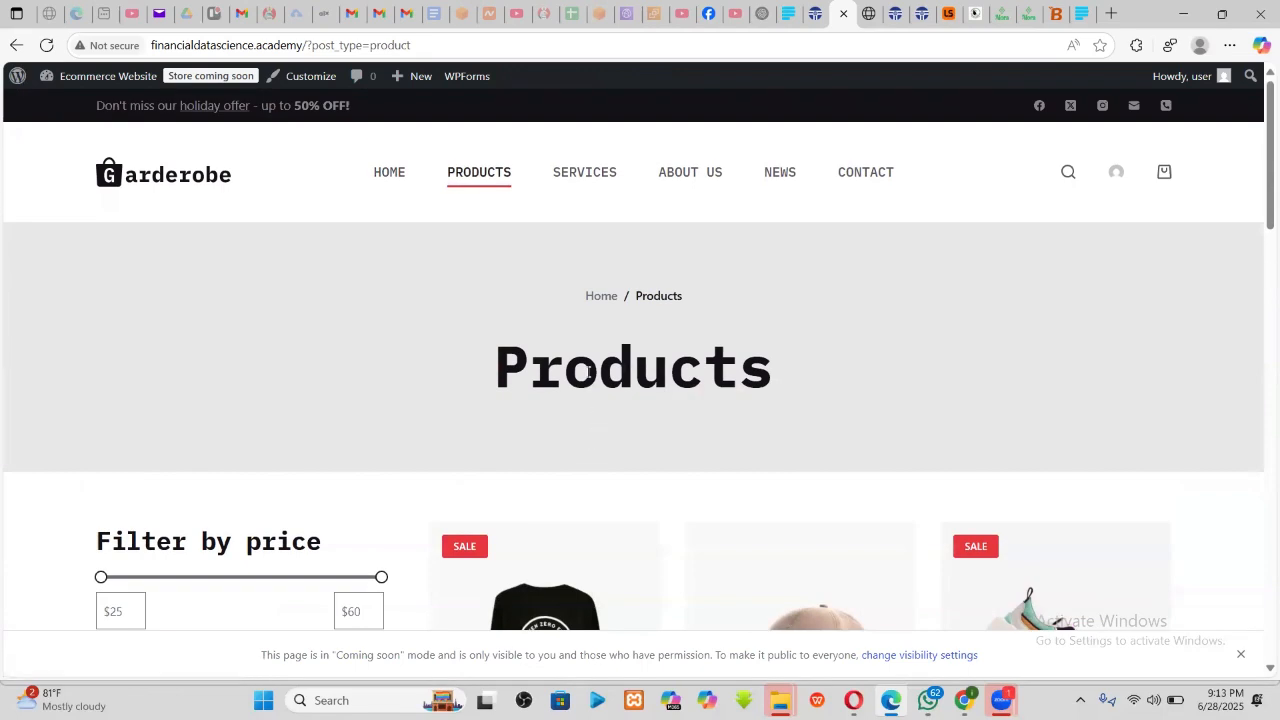
- Open the store's home page for Elementor editing in a new tab and close the leftover Garderobe demo and old site tabs
{"action": "left_click", "coordinate": [373, 171]}
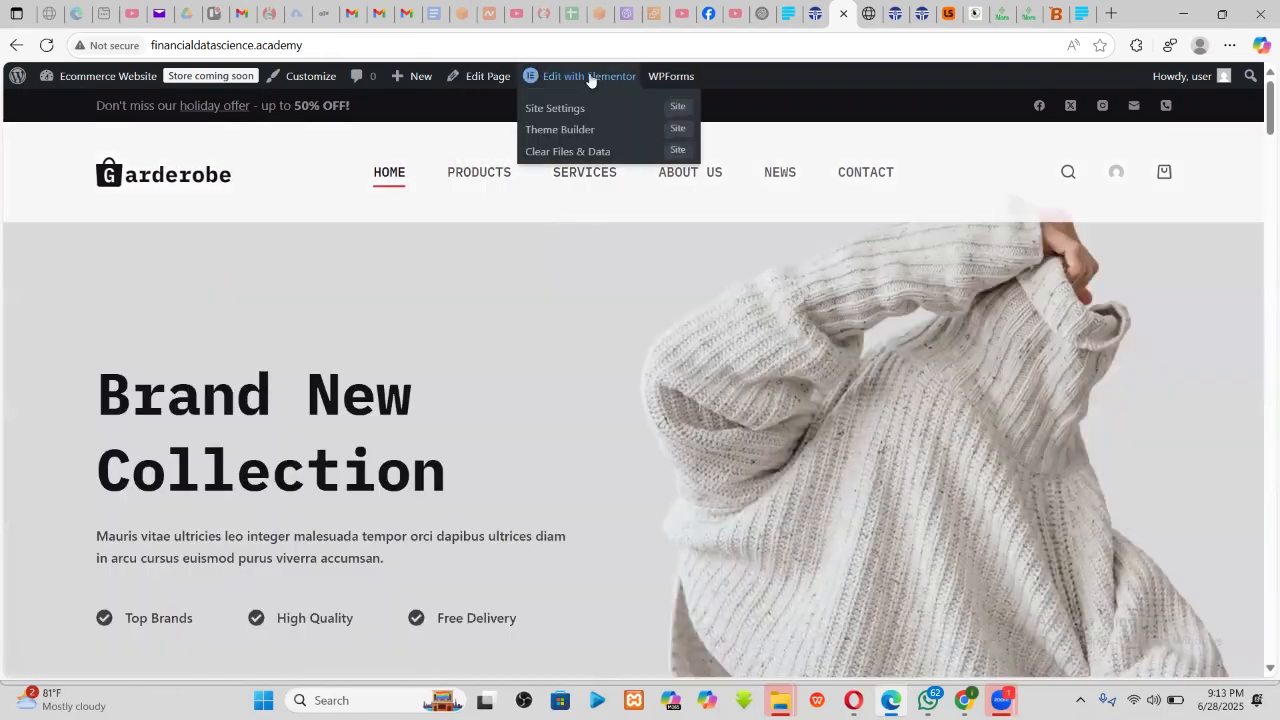
{"action": "right_click", "coordinate": [590, 79]}
{"action": "left_click", "coordinate": [680, 91]}
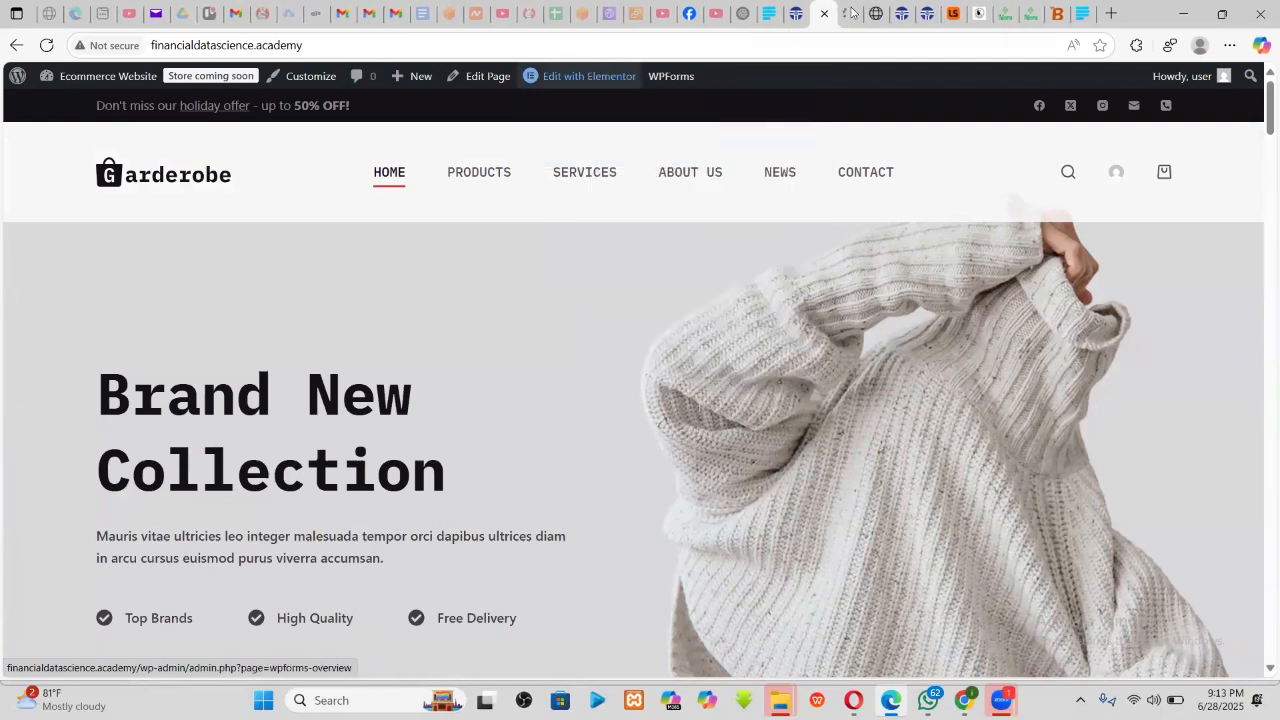
{"action": "left_click", "coordinate": [878, 12]}
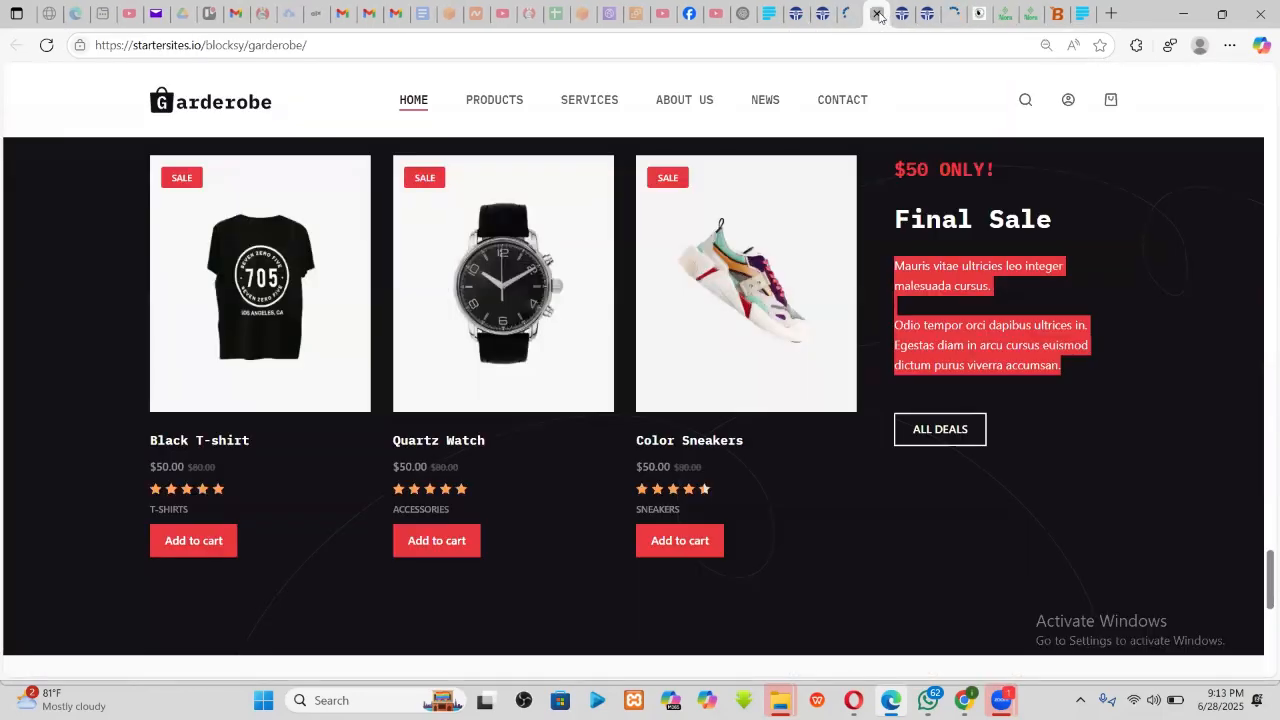
{"action": "left_click", "coordinate": [876, 13]}
{"action": "left_click", "coordinate": [876, 13]}
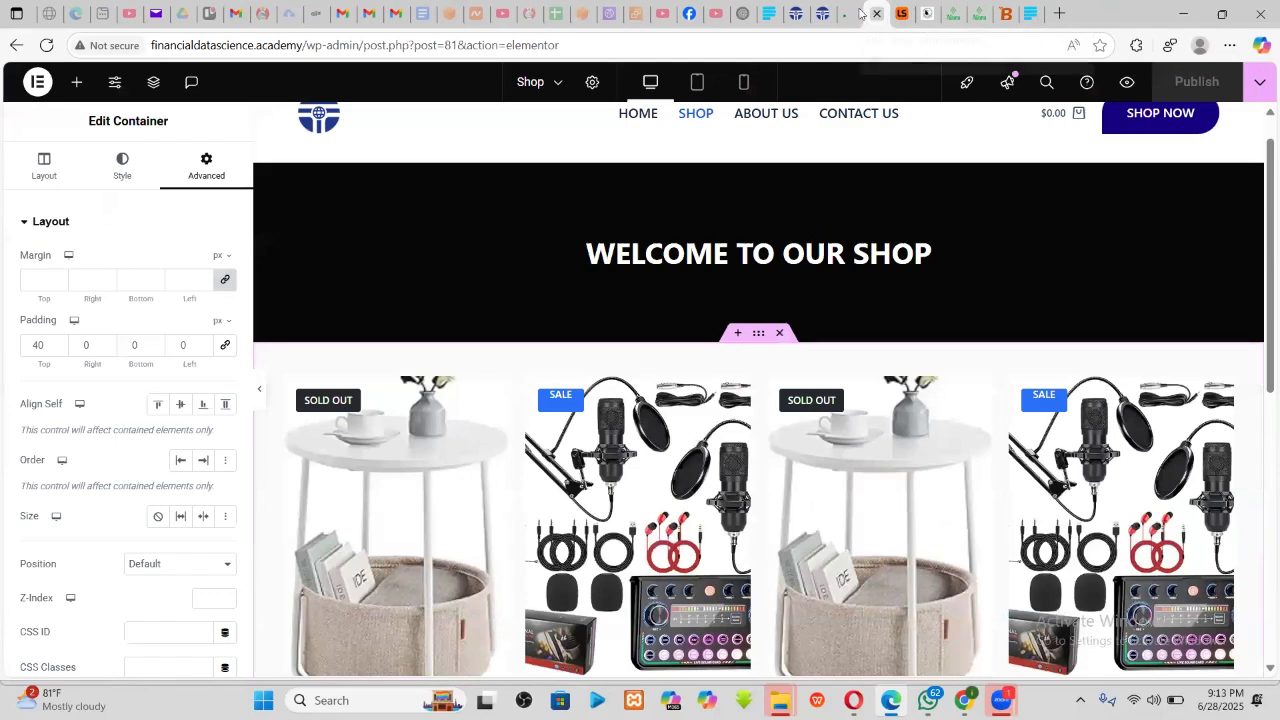
{"action": "left_click", "coordinate": [876, 13]}
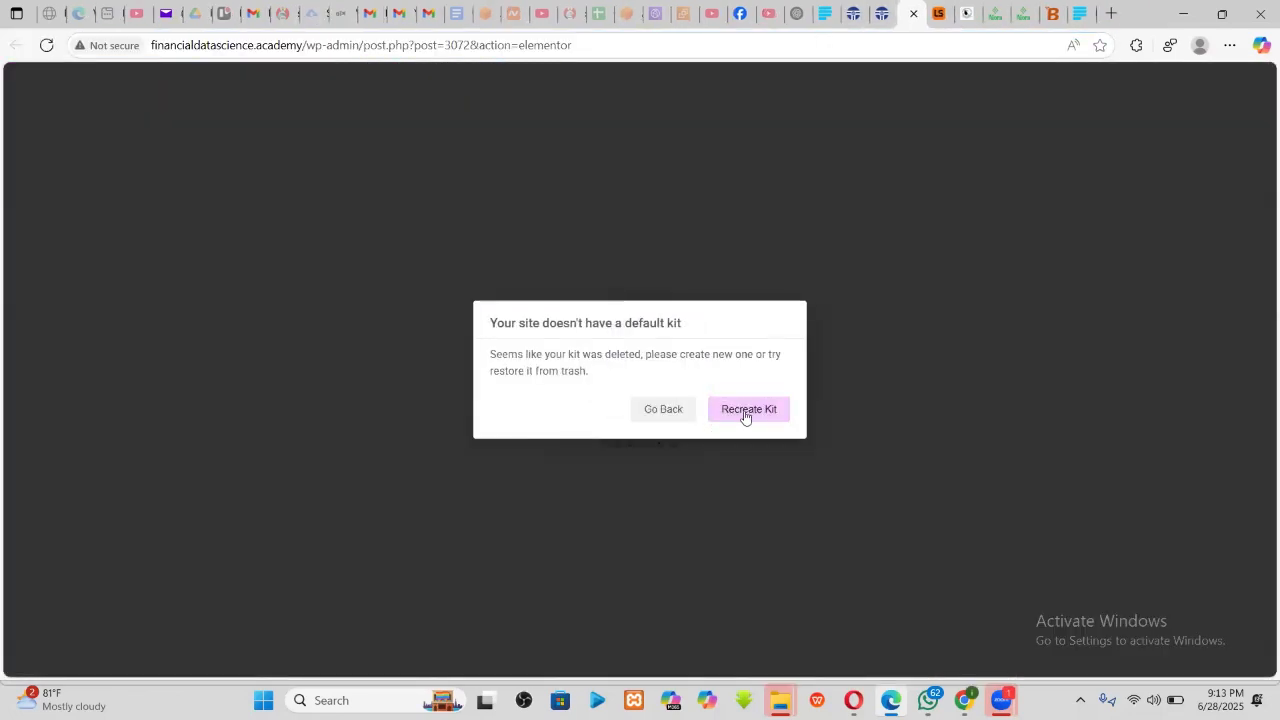
- Recreate the missing default kit in the Elementor tools and save the changes
{"action": "left_click", "coordinate": [759, 414]}
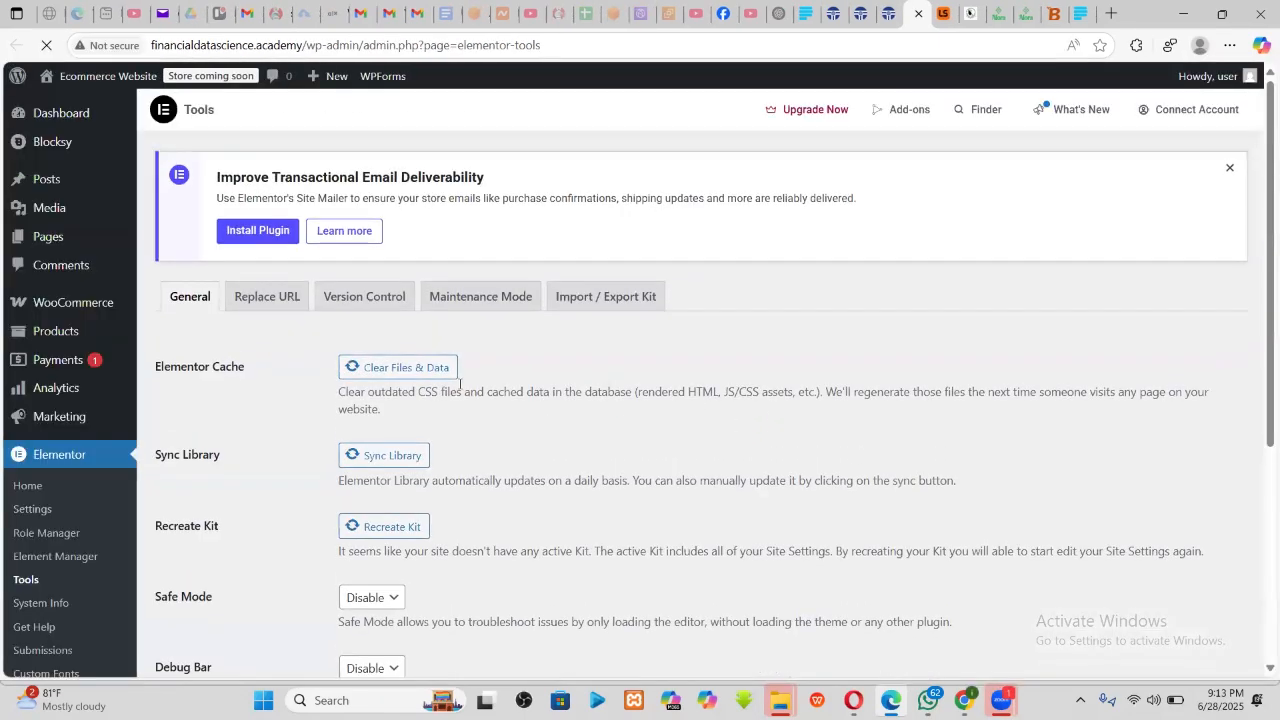
{"action": "scroll", "coordinate": [403, 450], "scroll_direction": "down", "scroll_amount": 2}
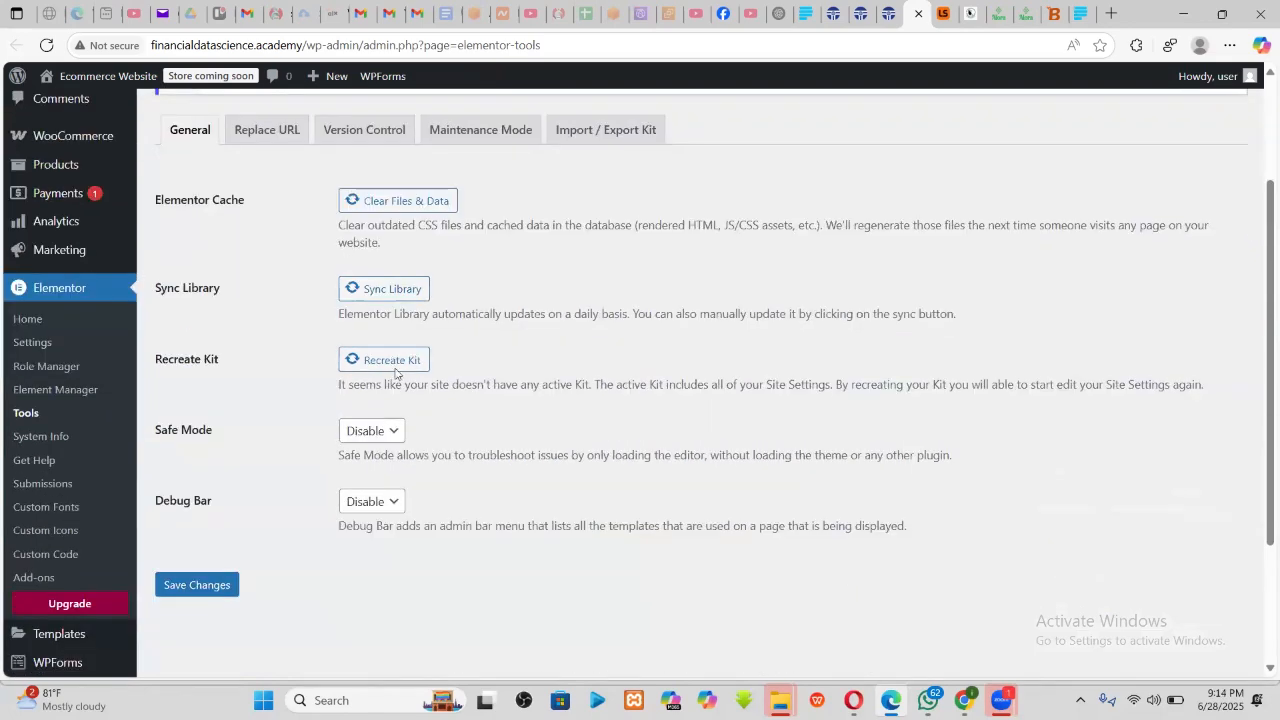
{"action": "left_click", "coordinate": [395, 360]}
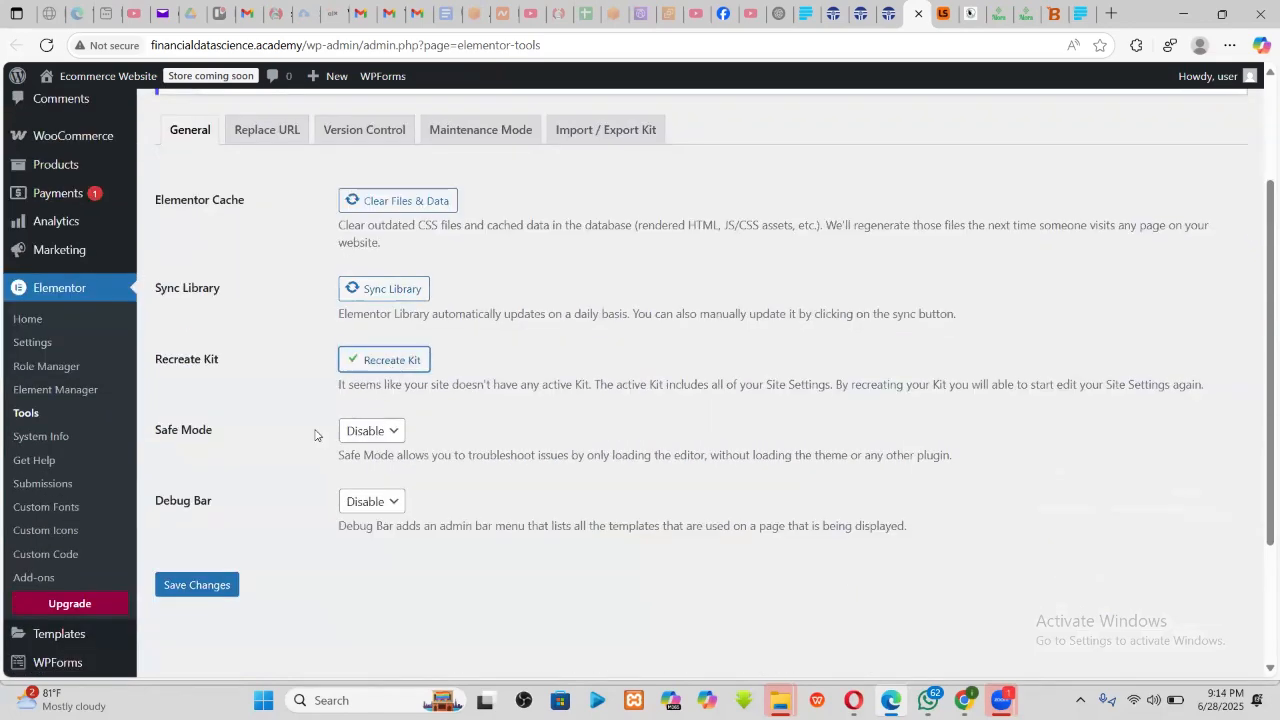
{"action": "left_click", "coordinate": [205, 582]}
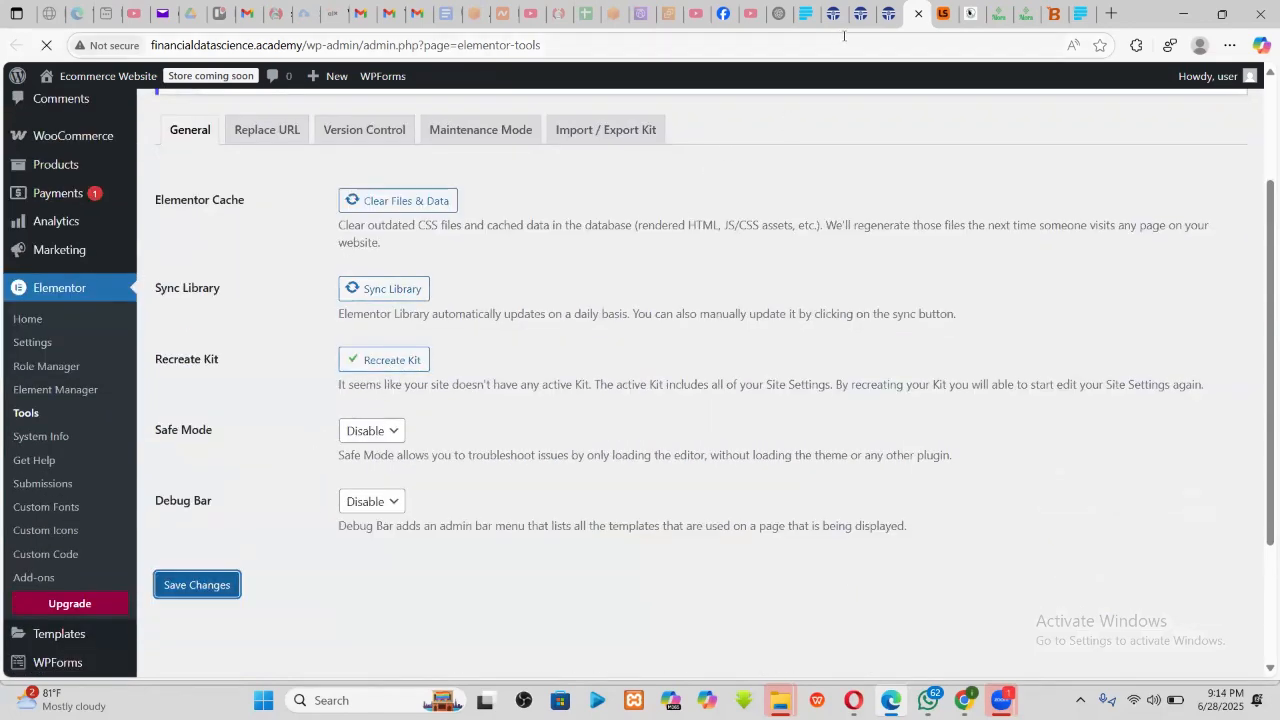
- Close the Elementor tools page, reload the home page editor and dismiss the productivity checklist
{"action": "left_click", "coordinate": [918, 13]}
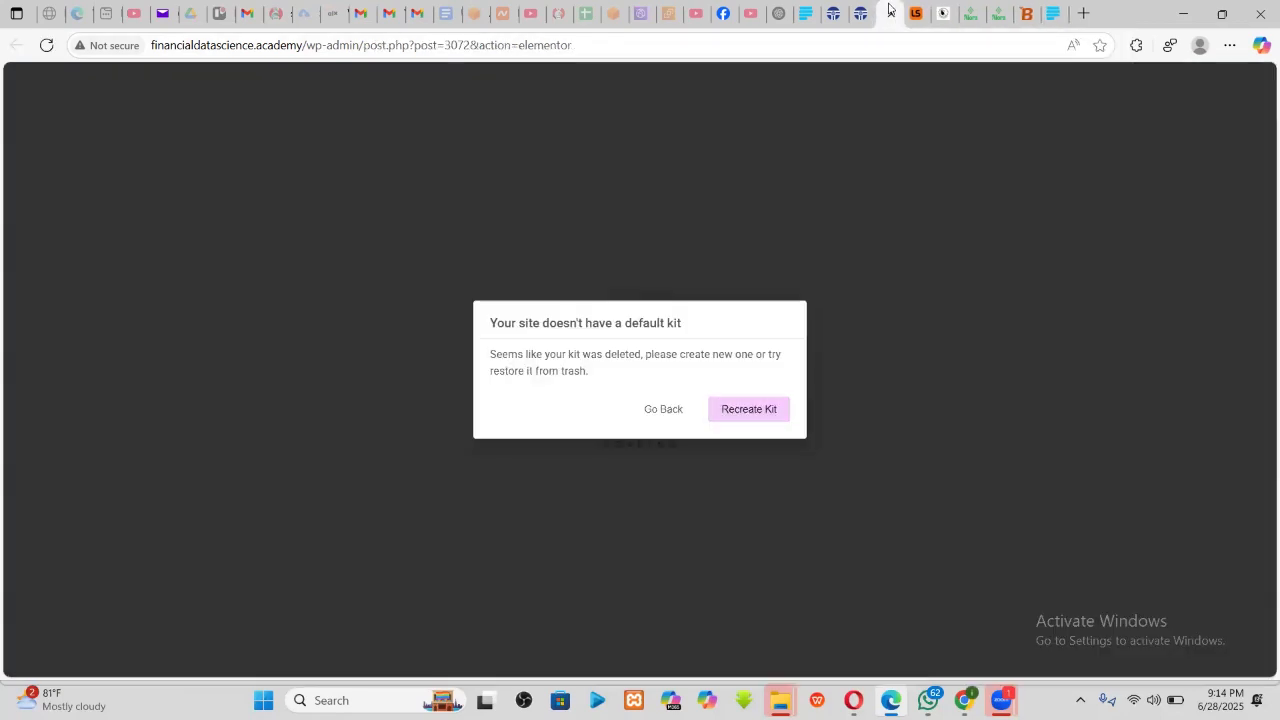
{"action": "left_click", "coordinate": [46, 45]}
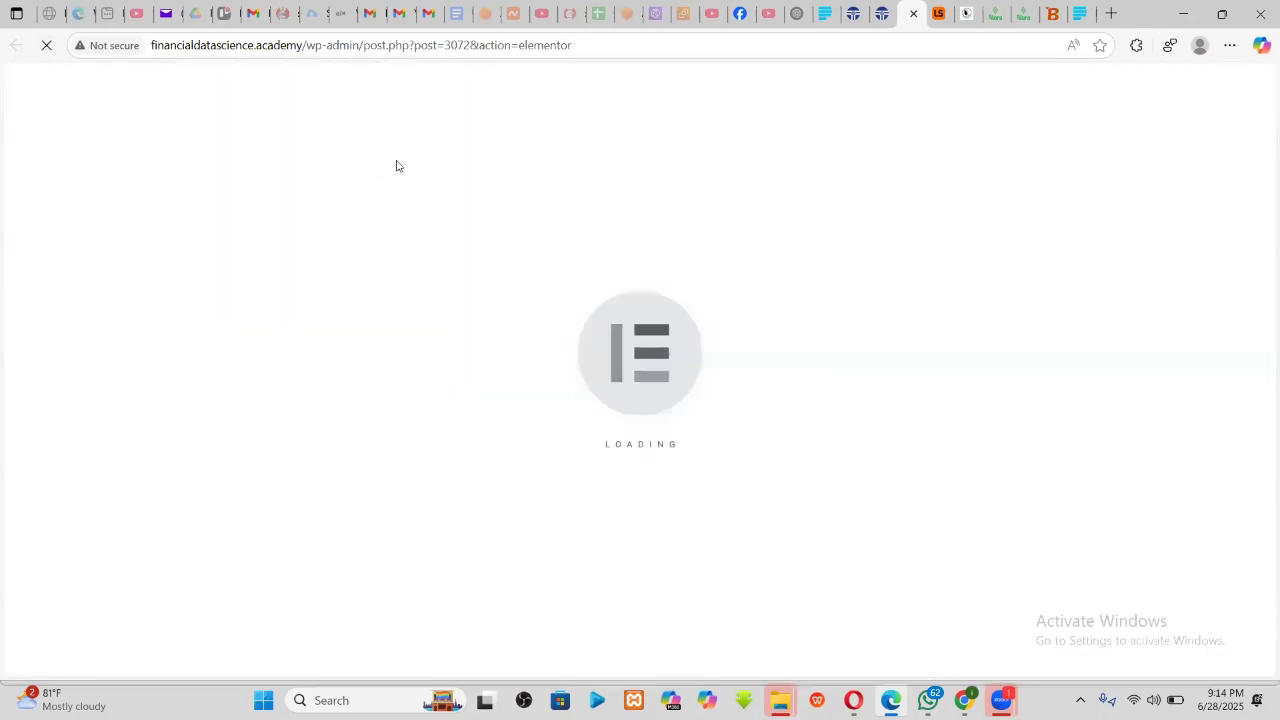
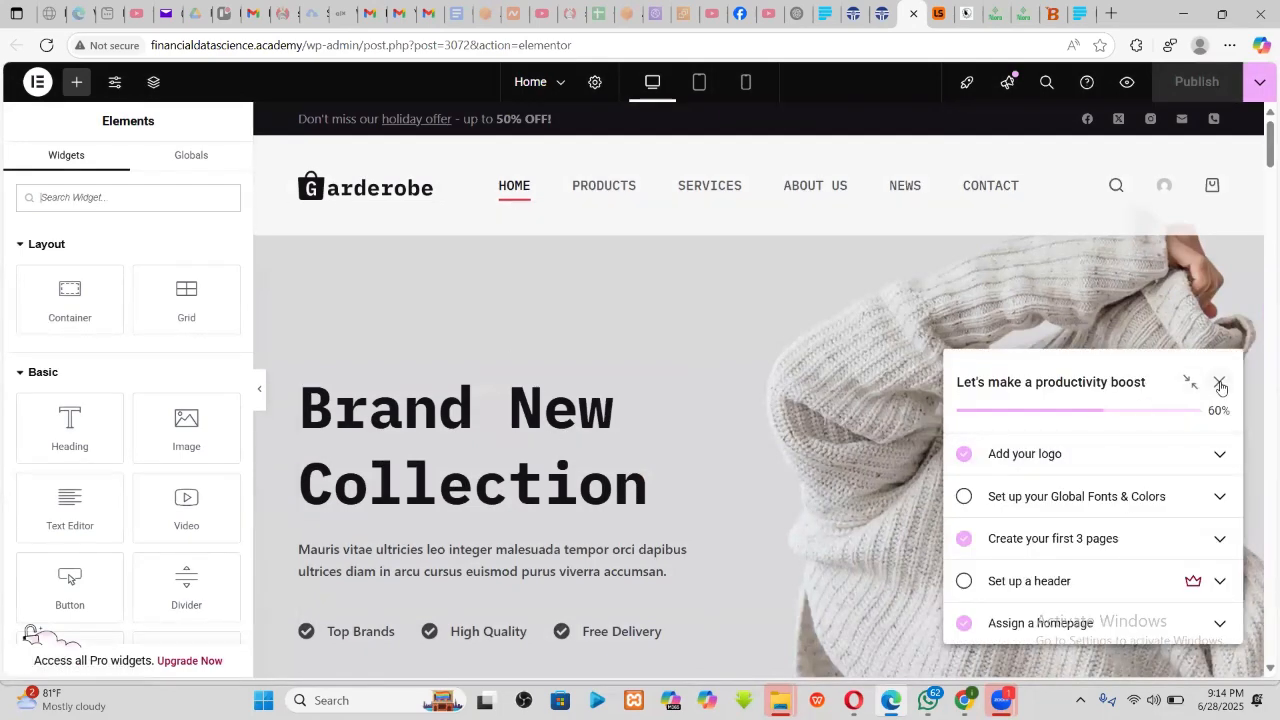
{"action": "left_click", "coordinate": [1198, 387]}
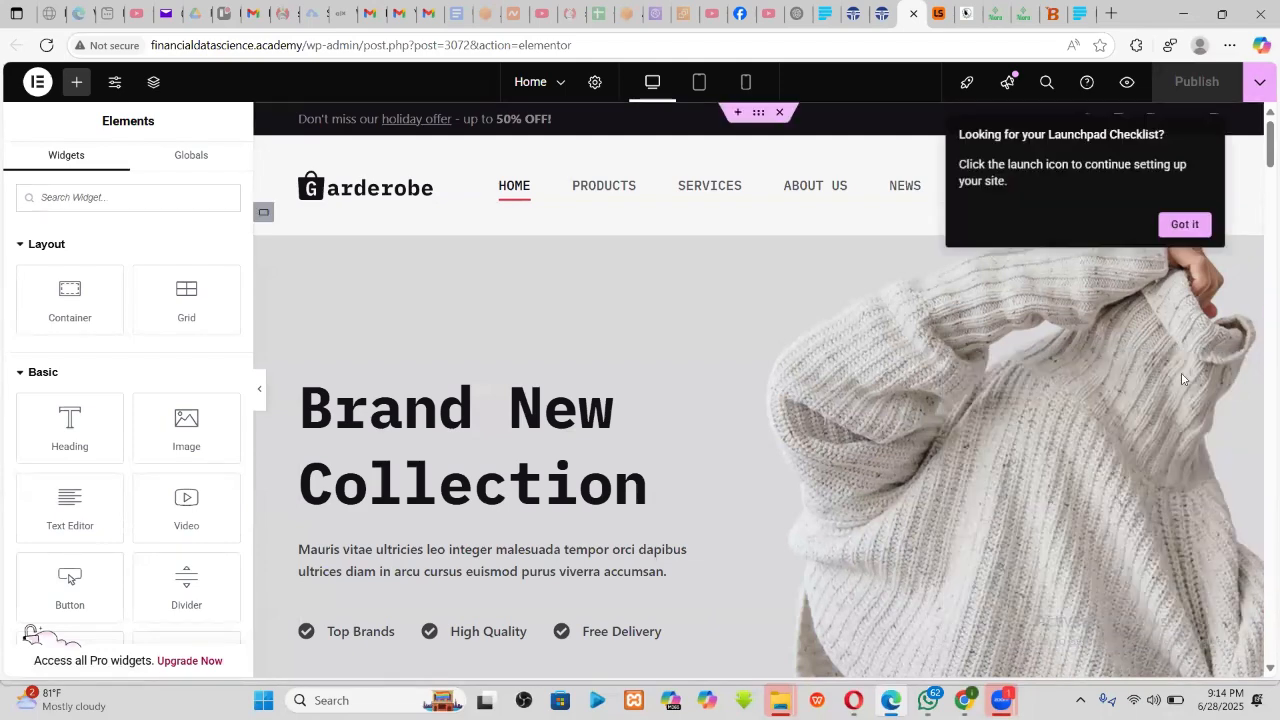
- Dismiss the Launchpad checklist notice and open the shortcode of the New Arrivals product grid
{"action": "left_click", "coordinate": [1183, 227]}
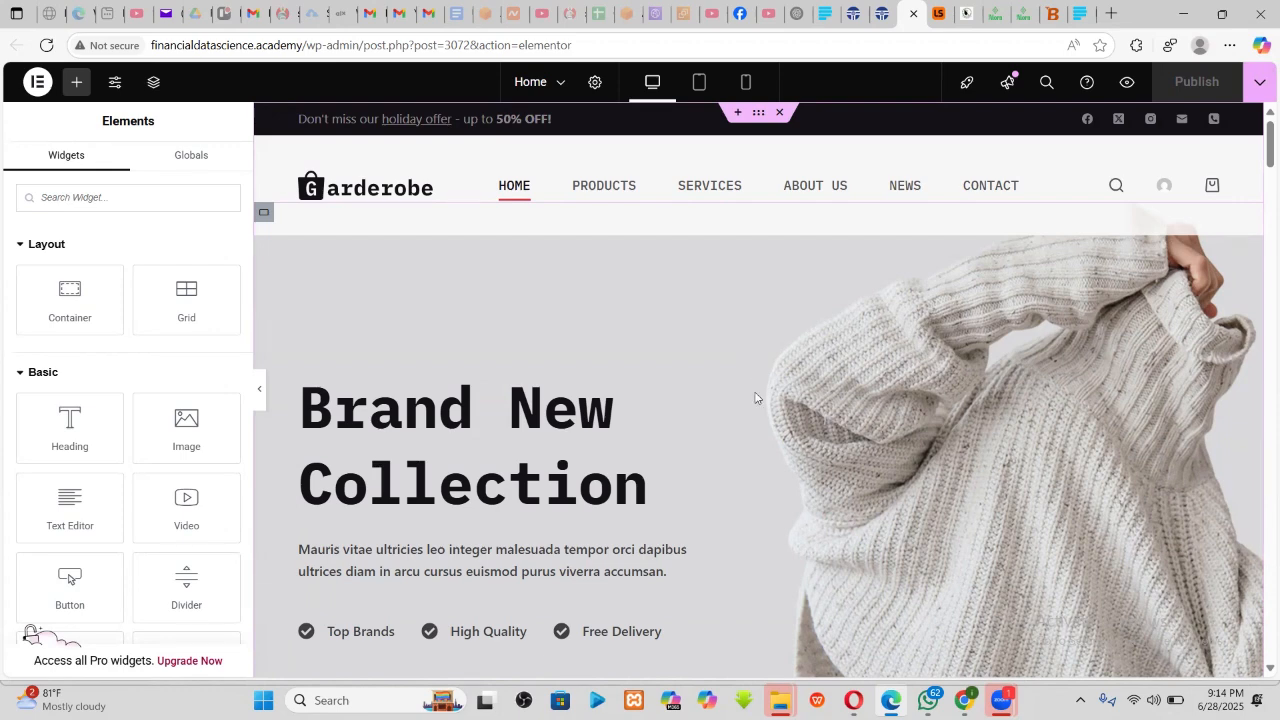
{"action": "scroll", "coordinate": [784, 446], "scroll_direction": "down", "scroll_amount": 15}
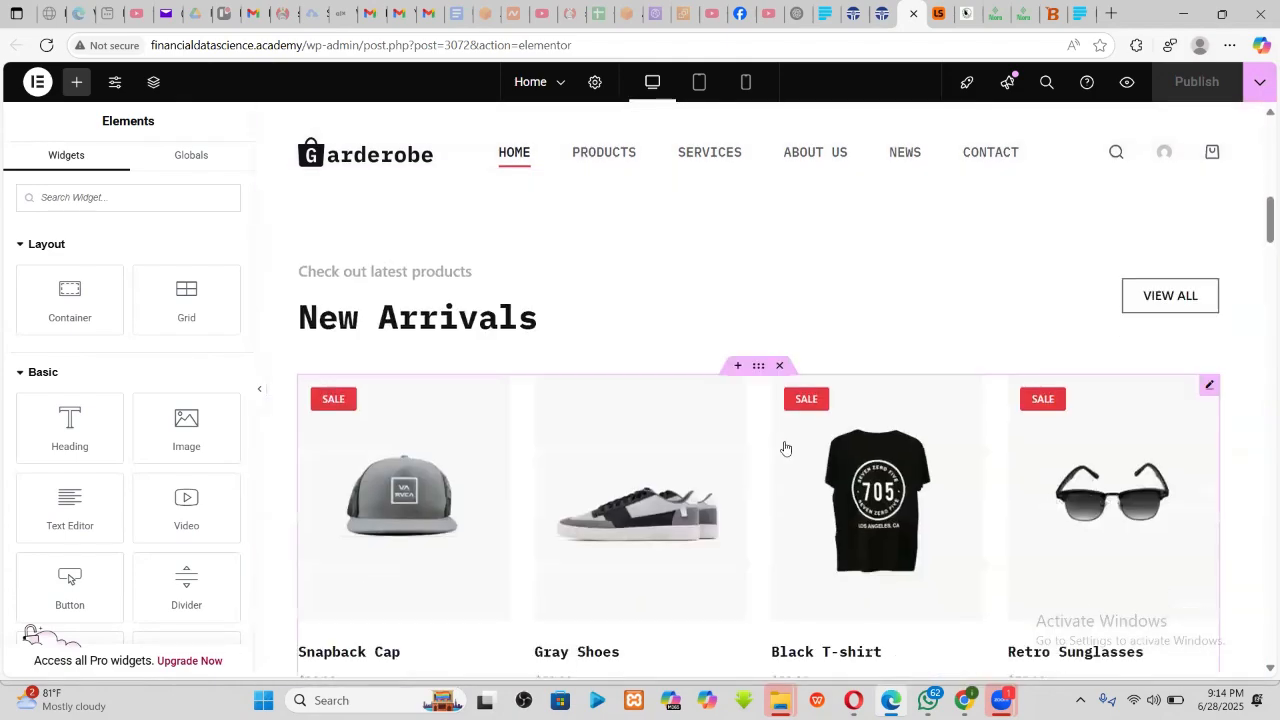
{"action": "scroll", "coordinate": [923, 397], "scroll_direction": "up", "scroll_amount": 3}
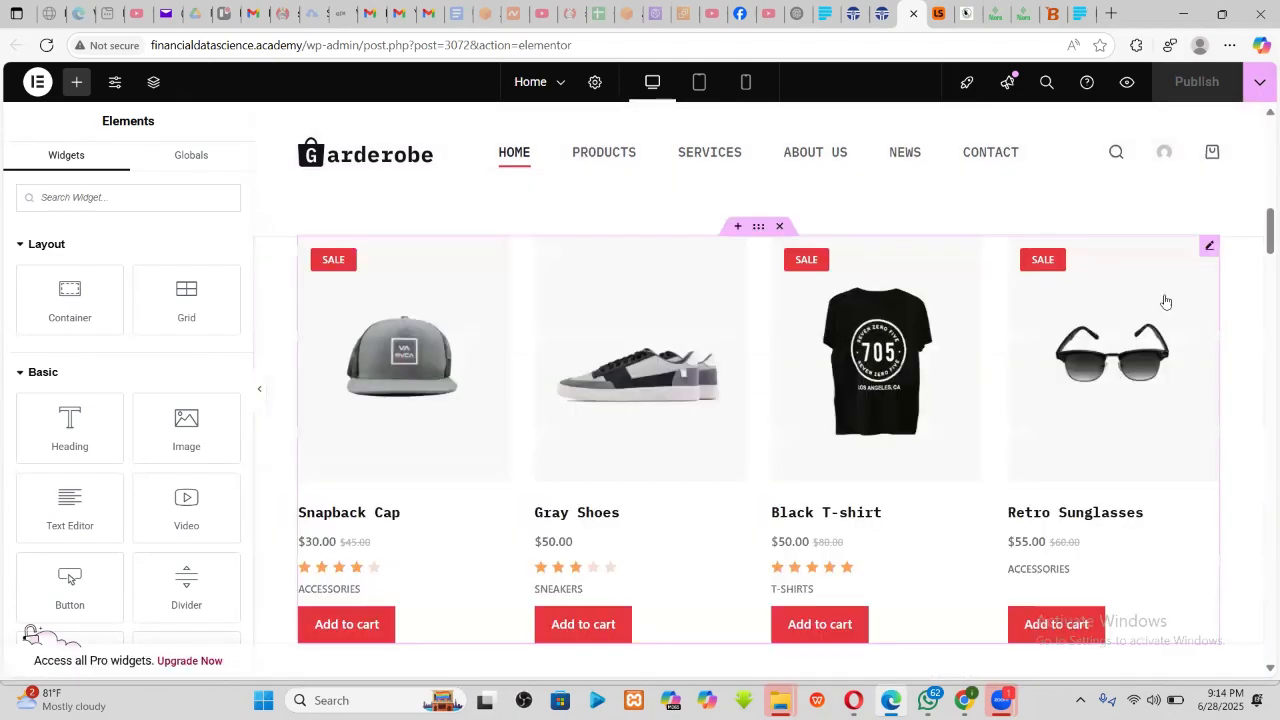
{"action": "left_click", "coordinate": [1210, 248]}
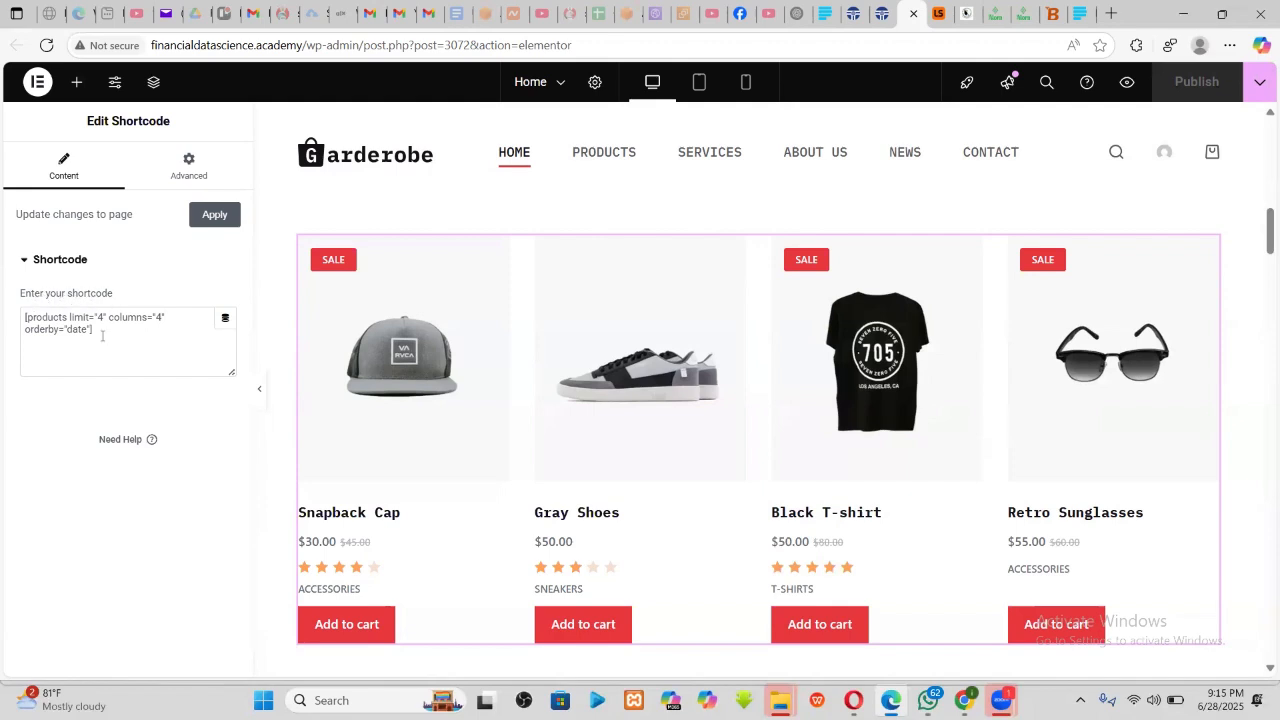
{"action": "left_click_drag", "start_coordinate": [103, 334], "coordinate": [0, 315]}
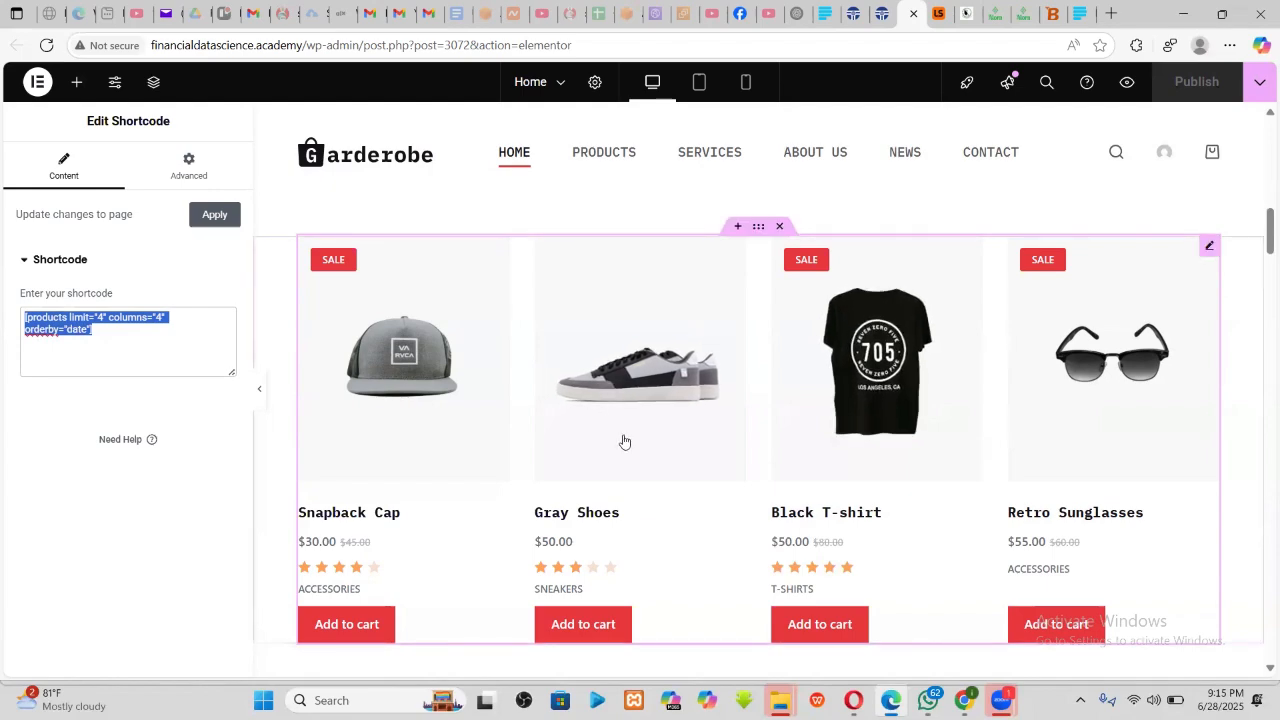
- Examine the New Arrivals product grid against the limit, columns and orderby attributes of its shortcode
{"action": "scroll", "coordinate": [960, 457], "scroll_direction": "down", "scroll_amount": 2}
{"action": "scroll", "coordinate": [960, 457], "scroll_direction": "up", "scroll_amount": 3}
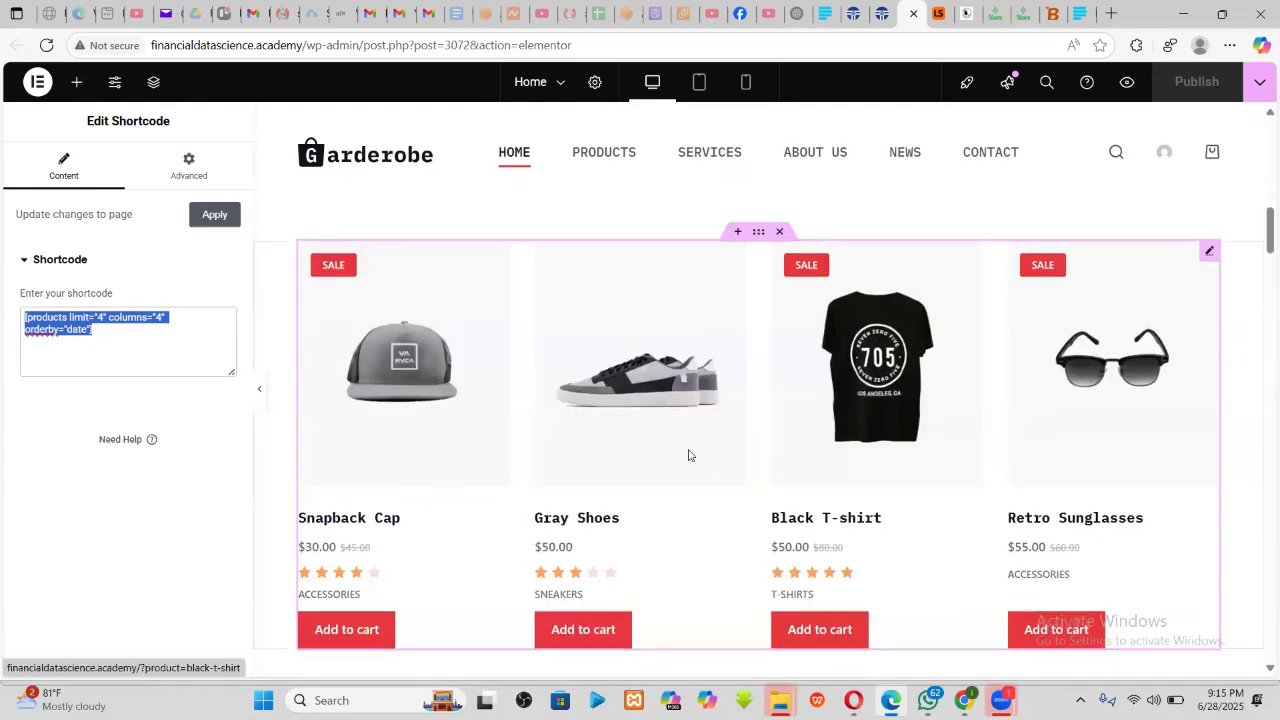
{"action": "left_click", "coordinate": [98, 401]}
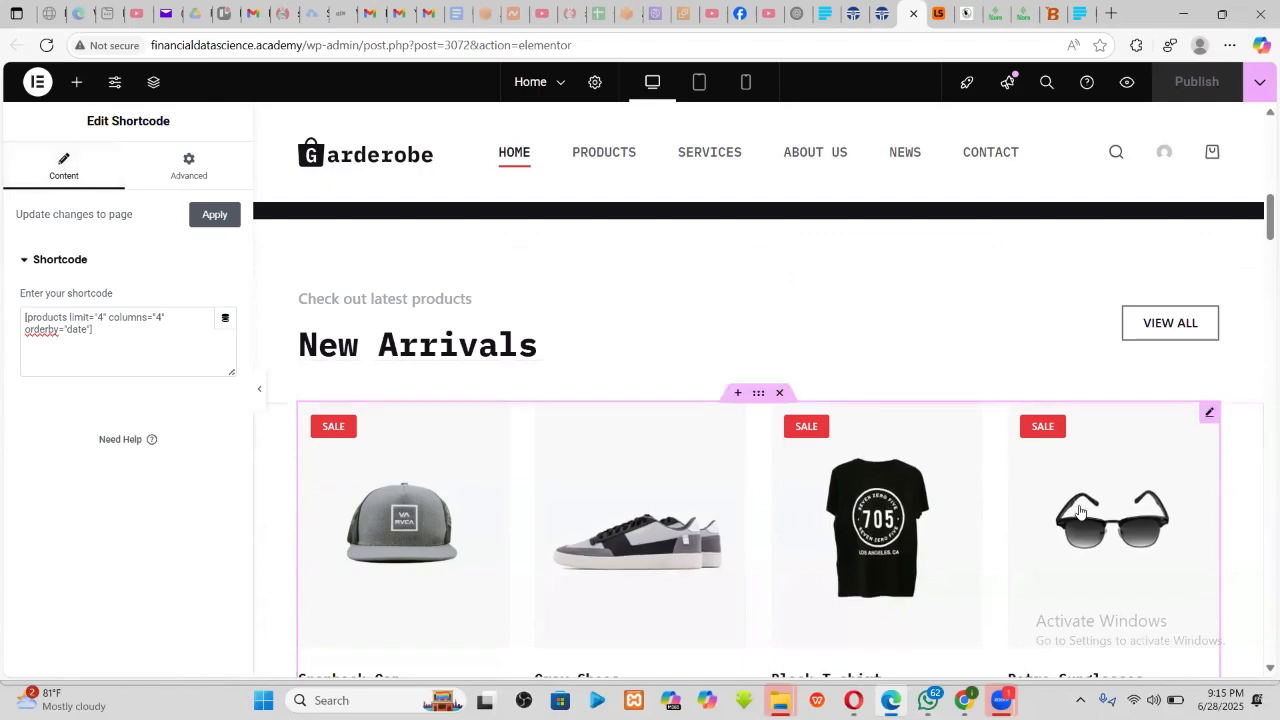
{"action": "scroll", "coordinate": [1120, 480], "scroll_direction": "down", "scroll_amount": 3}
{"action": "scroll", "coordinate": [1093, 497], "scroll_direction": "up", "scroll_amount": 3}
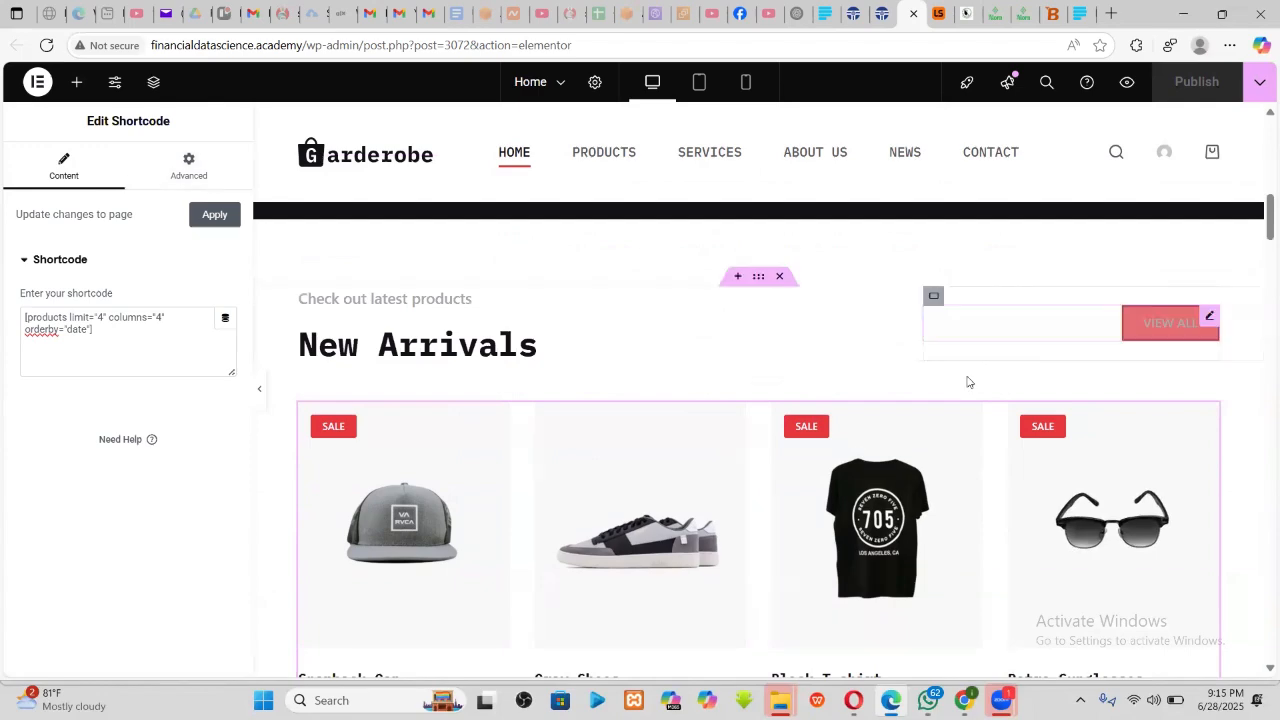
{"action": "scroll", "coordinate": [886, 371], "scroll_direction": "down", "scroll_amount": 2}
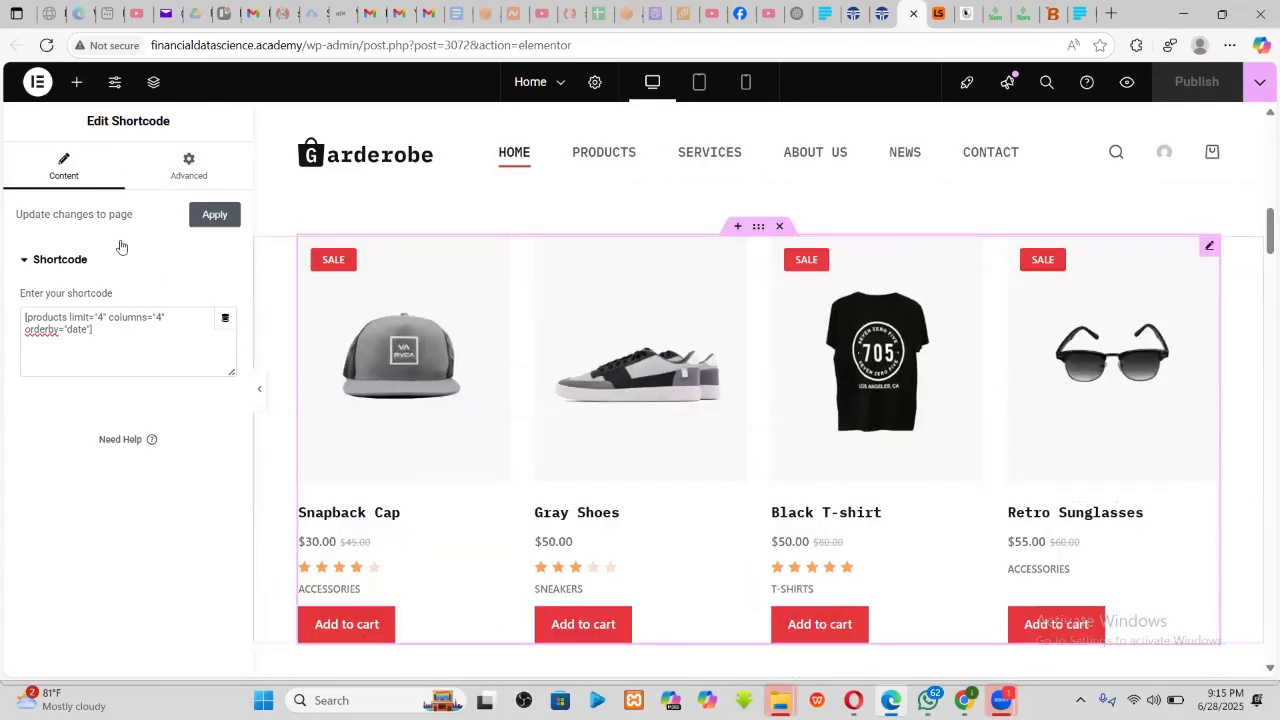
{"action": "scroll", "coordinate": [952, 515], "scroll_direction": "down", "scroll_amount": 6}
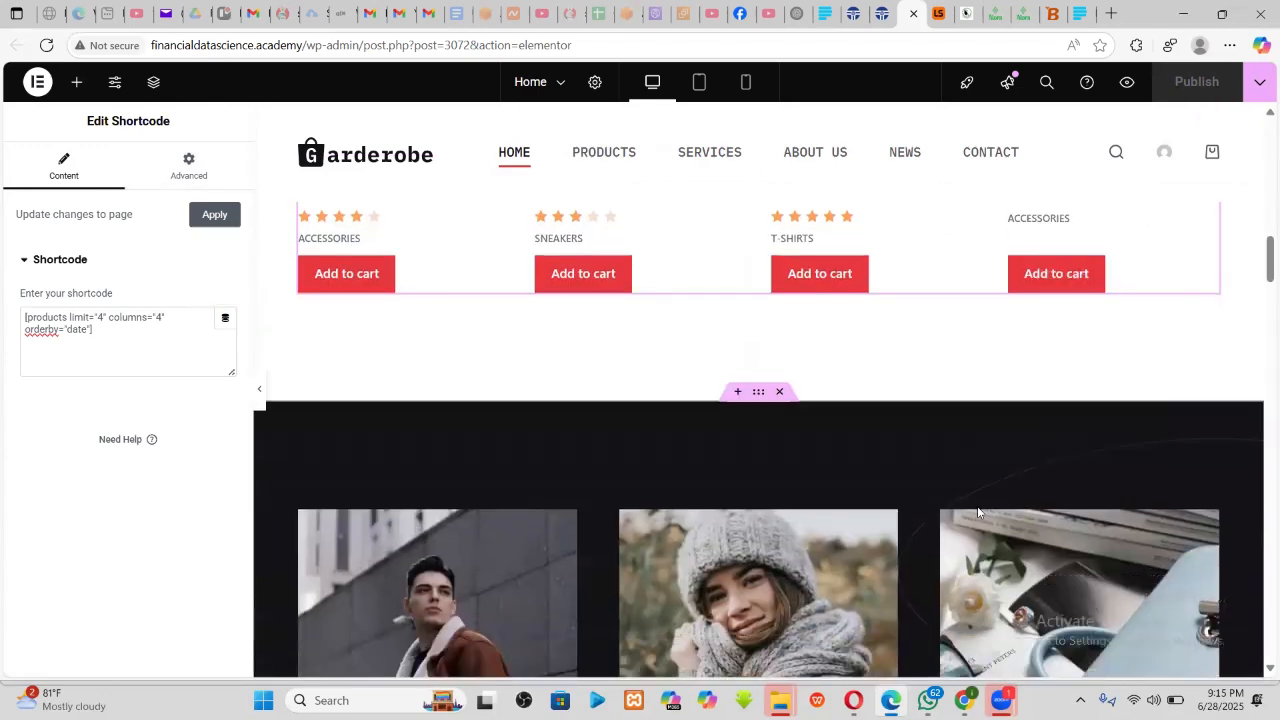
{"action": "scroll", "coordinate": [977, 500], "scroll_direction": "up", "scroll_amount": 6}
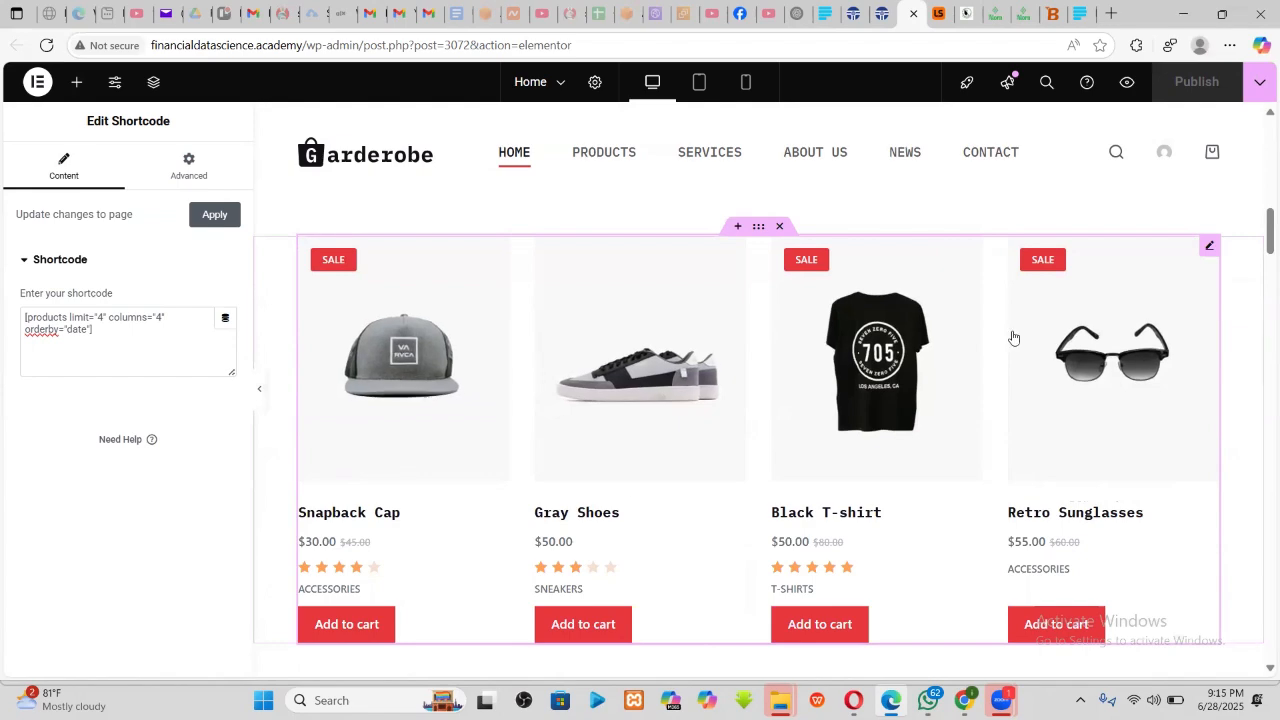
- Open the shortcode of the Popular Products grid to view its attributes
{"action": "scroll", "coordinate": [809, 461], "scroll_direction": "down", "scroll_amount": 10}
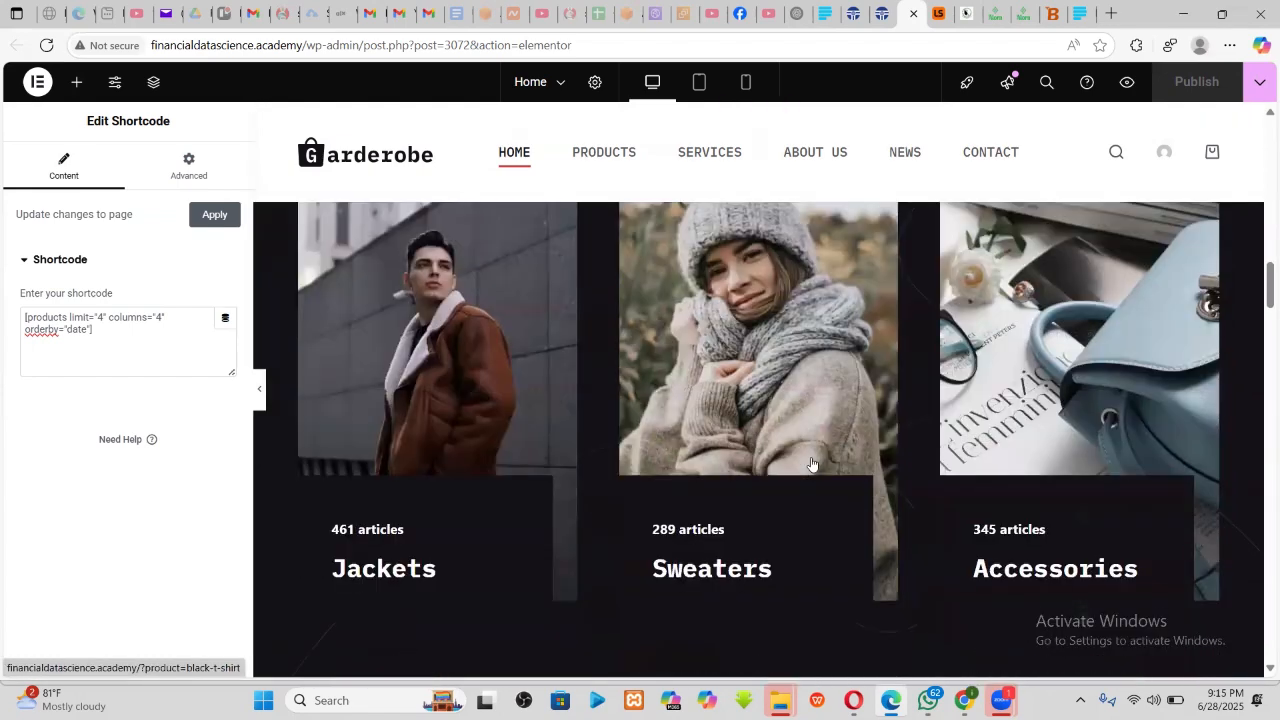
{"action": "scroll", "coordinate": [812, 461], "scroll_direction": "down", "scroll_amount": 2}
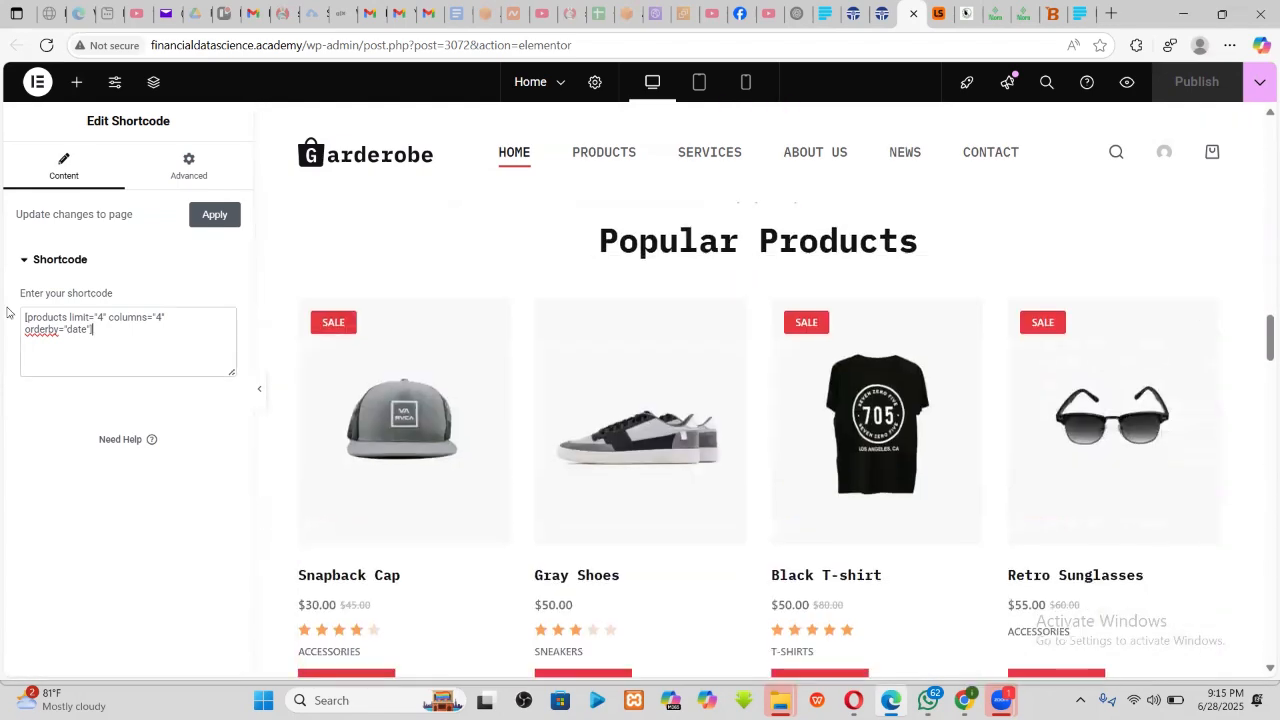
{"action": "left_click_drag", "start_coordinate": [100, 333], "coordinate": [2, 310]}
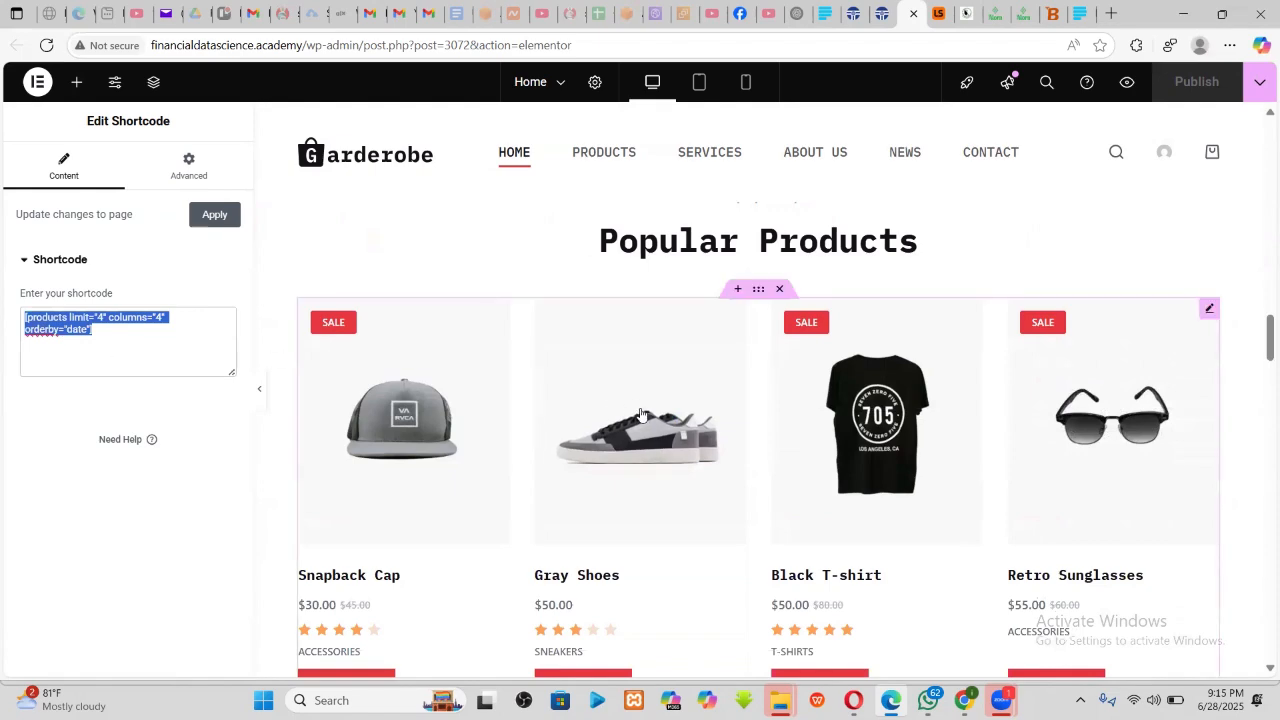
{"action": "scroll", "coordinate": [671, 406], "scroll_direction": "down", "scroll_amount": 2}
{"action": "scroll", "coordinate": [671, 406], "scroll_direction": "up", "scroll_amount": 2}
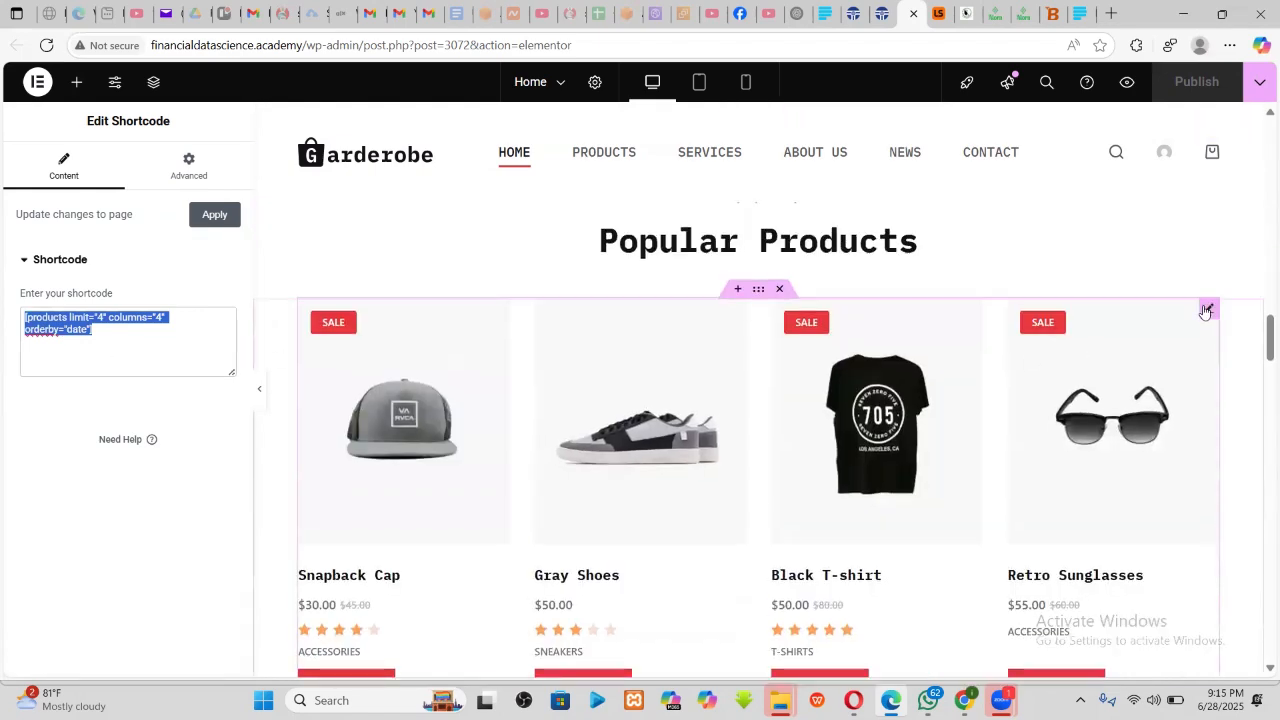
{"action": "type", "text": "[products limit=\"4\" columns=\"4\" orderby=\"popularity\"]"}
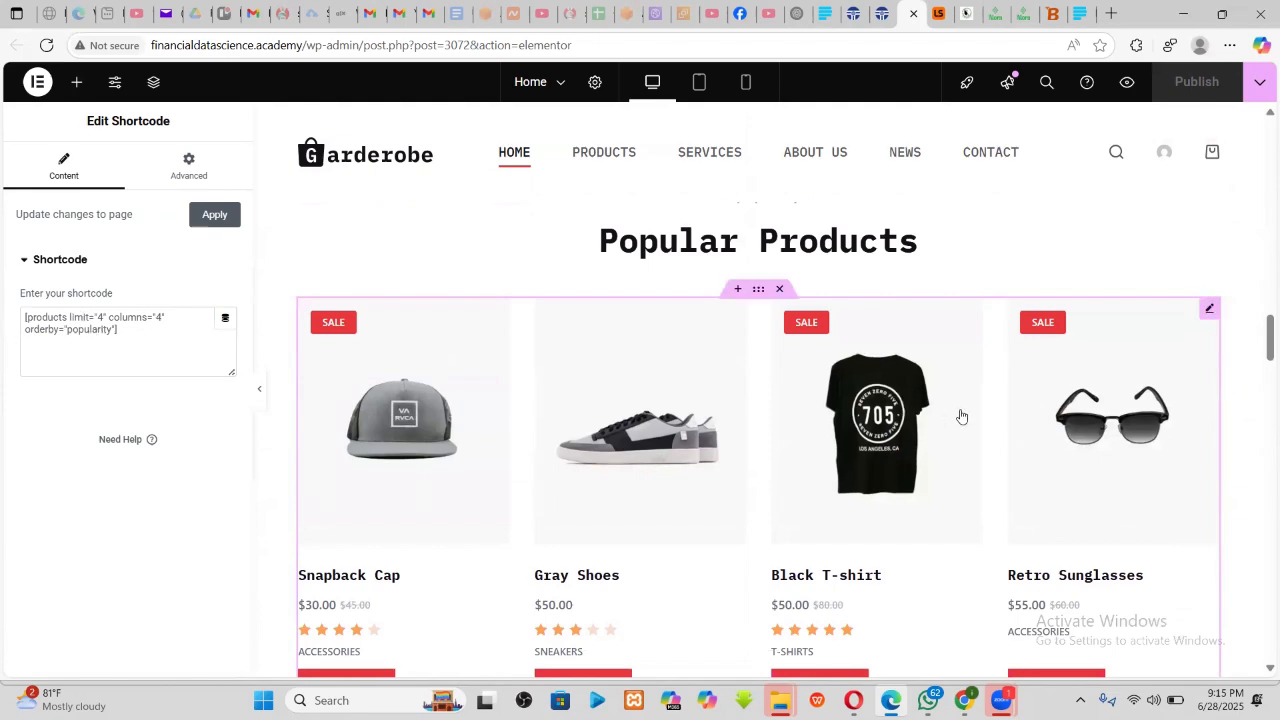
- Open the shortcode of the product grid beside the Final Sale text to view its attributes
{"action": "scroll", "coordinate": [961, 410], "scroll_direction": "down", "scroll_amount": 8}
{"action": "scroll", "coordinate": [961, 416], "scroll_direction": "down", "scroll_amount": 10}
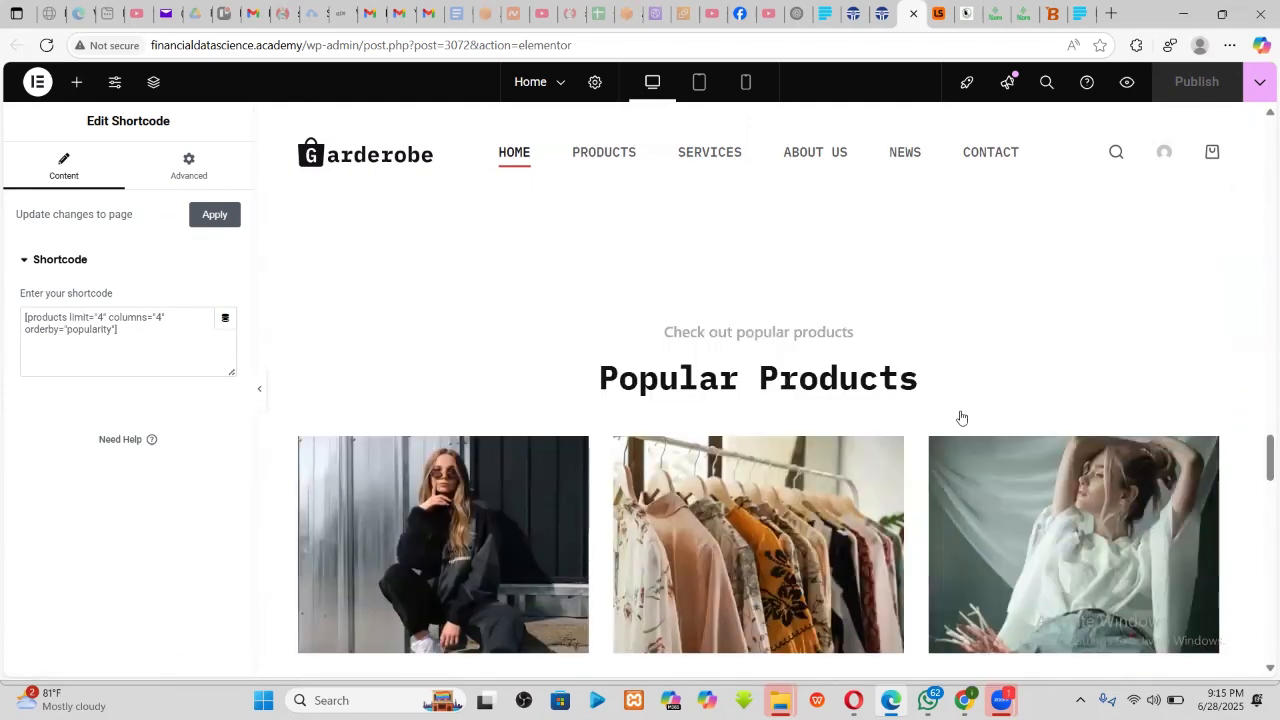
{"action": "scroll", "coordinate": [924, 395], "scroll_direction": "down", "scroll_amount": 2}
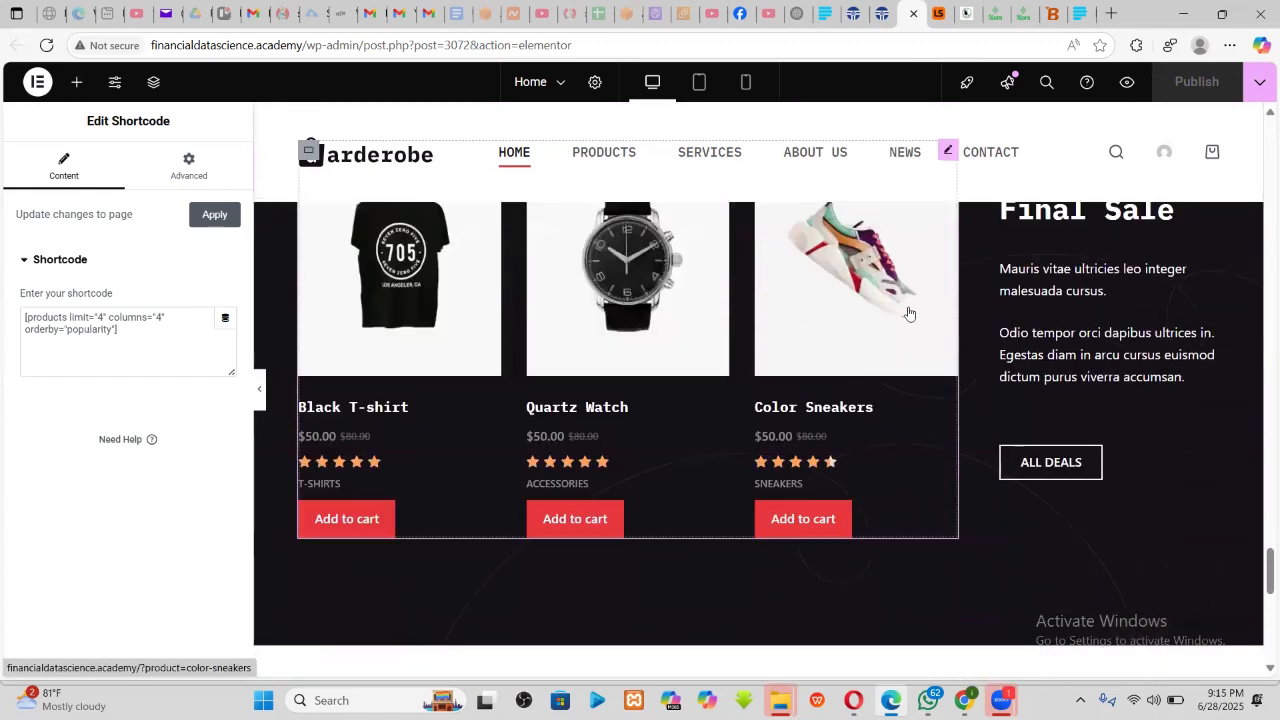
{"action": "scroll", "coordinate": [910, 314], "scroll_direction": "up", "scroll_amount": 2}
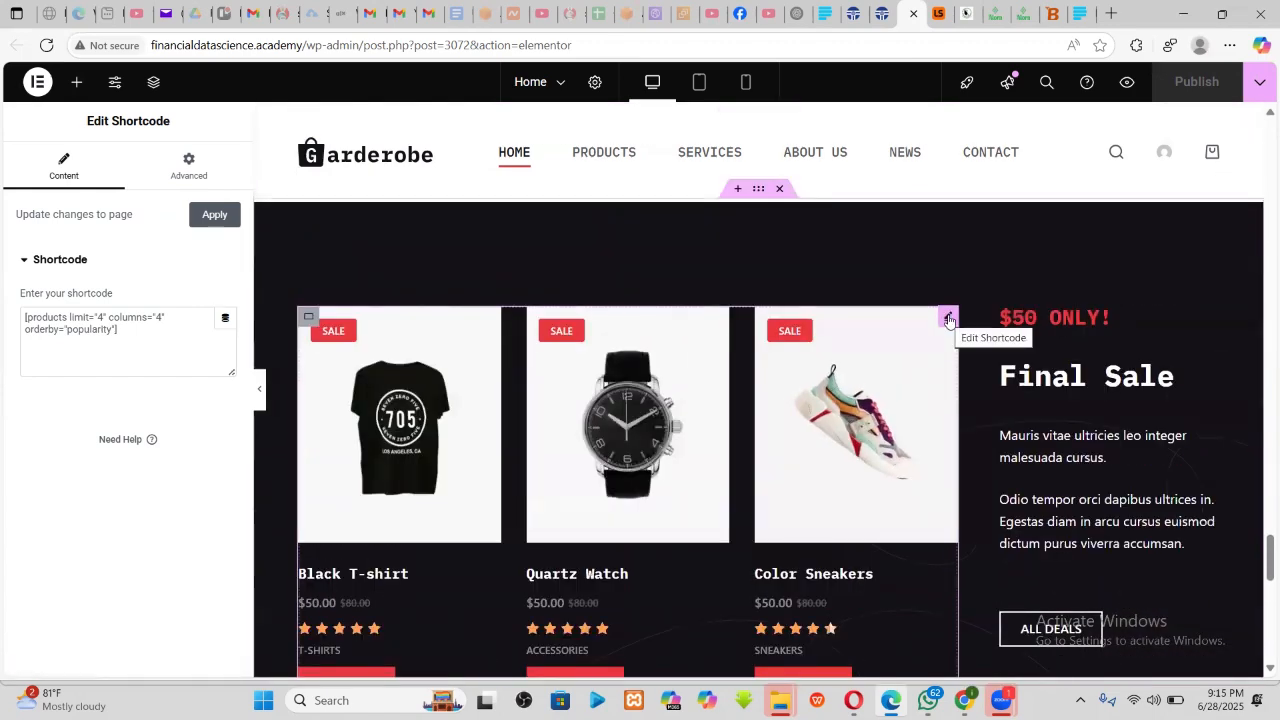
{"action": "left_click", "coordinate": [949, 320]}
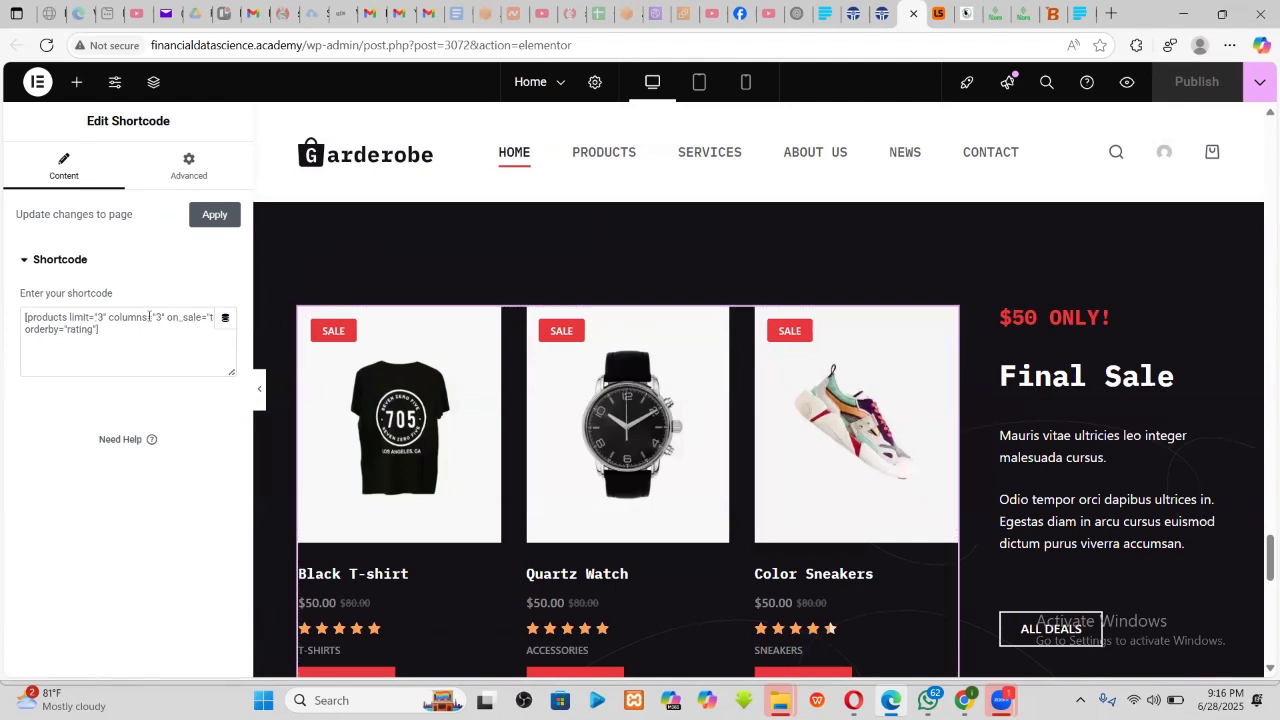
- Look through the home page from the Final Sale section to the footer and back up to Popular Products
{"action": "left_click", "coordinate": [1010, 317]}
{"action": "scroll", "coordinate": [1060, 385], "scroll_direction": "down", "scroll_amount": 2}
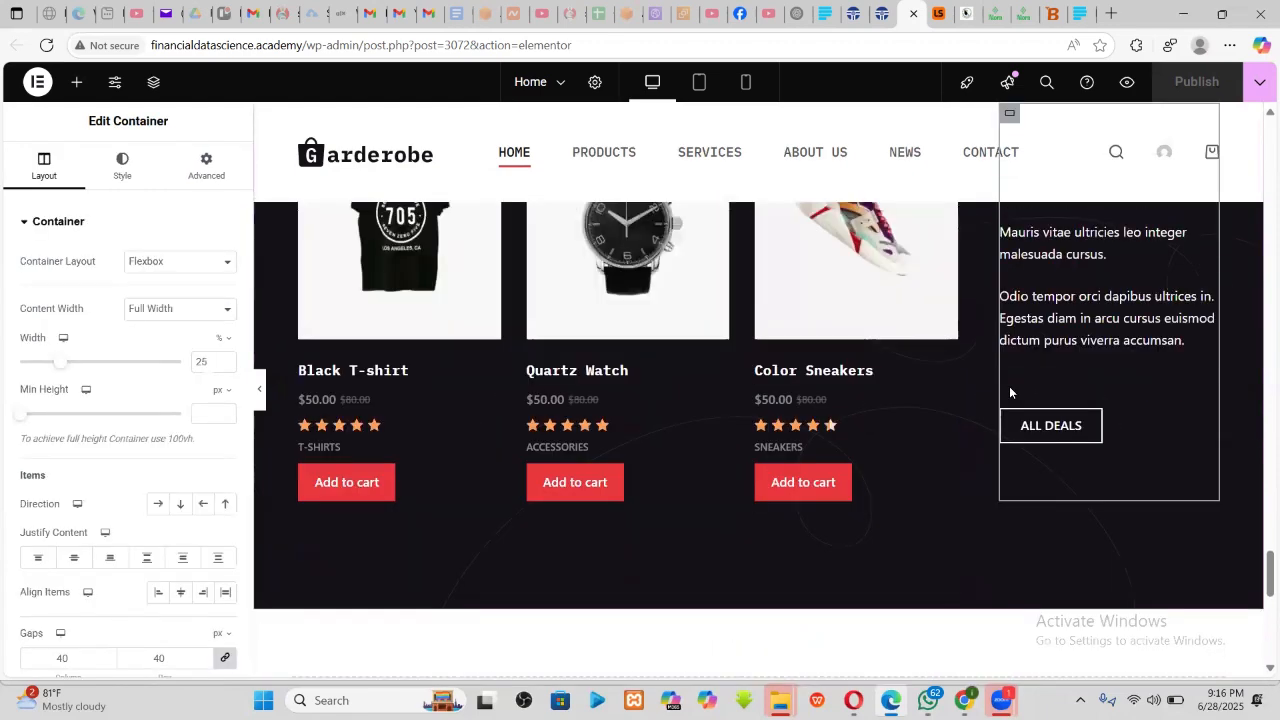
{"action": "scroll", "coordinate": [1009, 390], "scroll_direction": "up", "scroll_amount": 1}
{"action": "scroll", "coordinate": [850, 395], "scroll_direction": "down", "scroll_amount": 4}
{"action": "scroll", "coordinate": [746, 400], "scroll_direction": "down", "scroll_amount": 3}
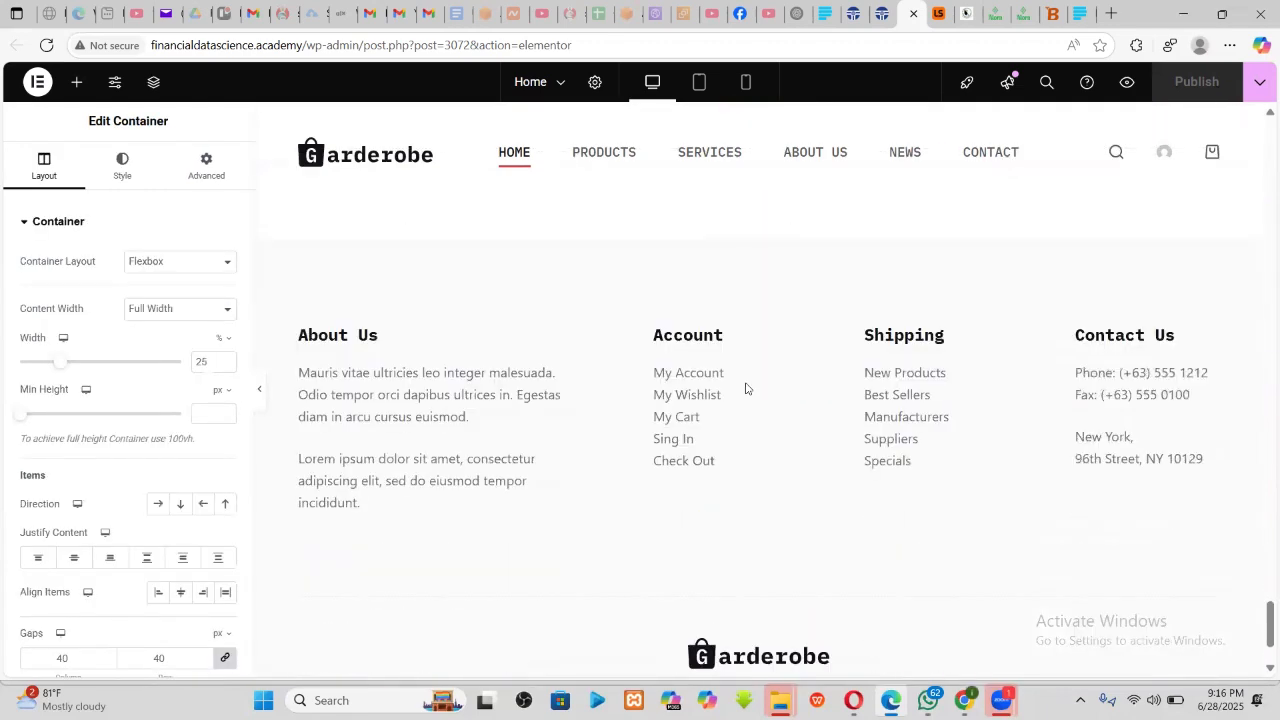
{"action": "scroll", "coordinate": [650, 365], "scroll_direction": "up", "scroll_amount": 6}
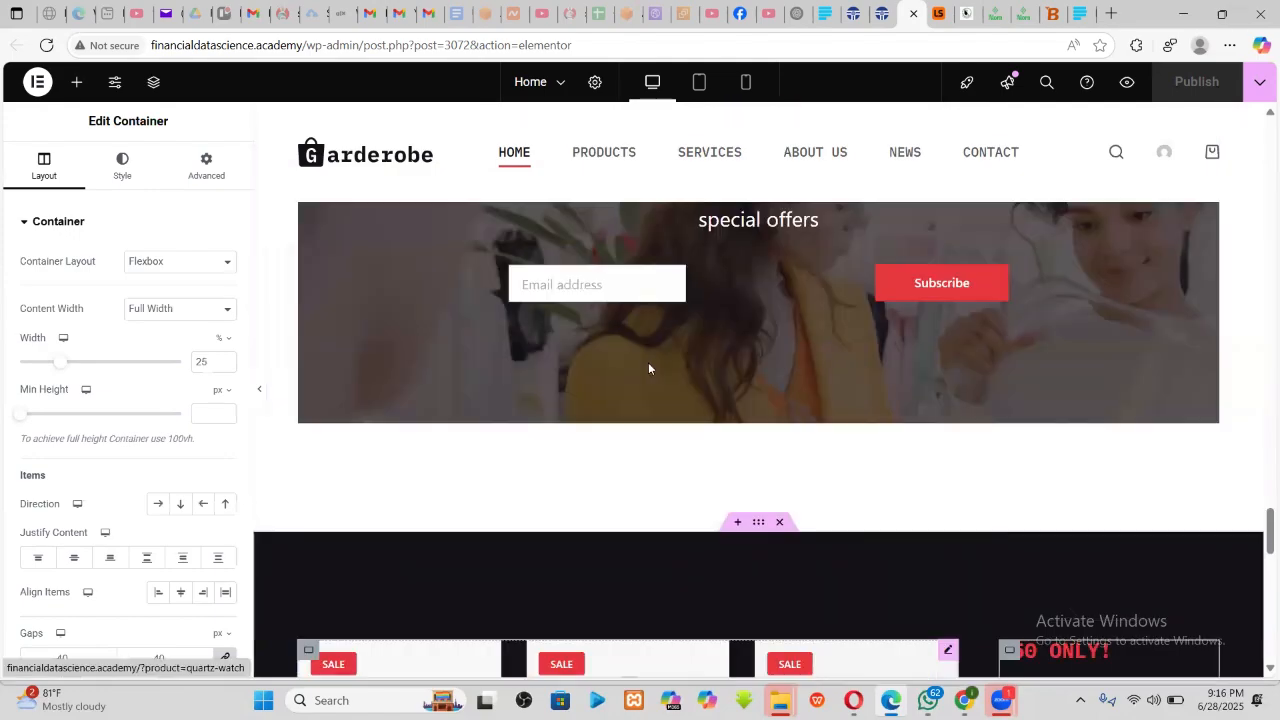
{"action": "scroll", "coordinate": [650, 362], "scroll_direction": "up", "scroll_amount": 6}
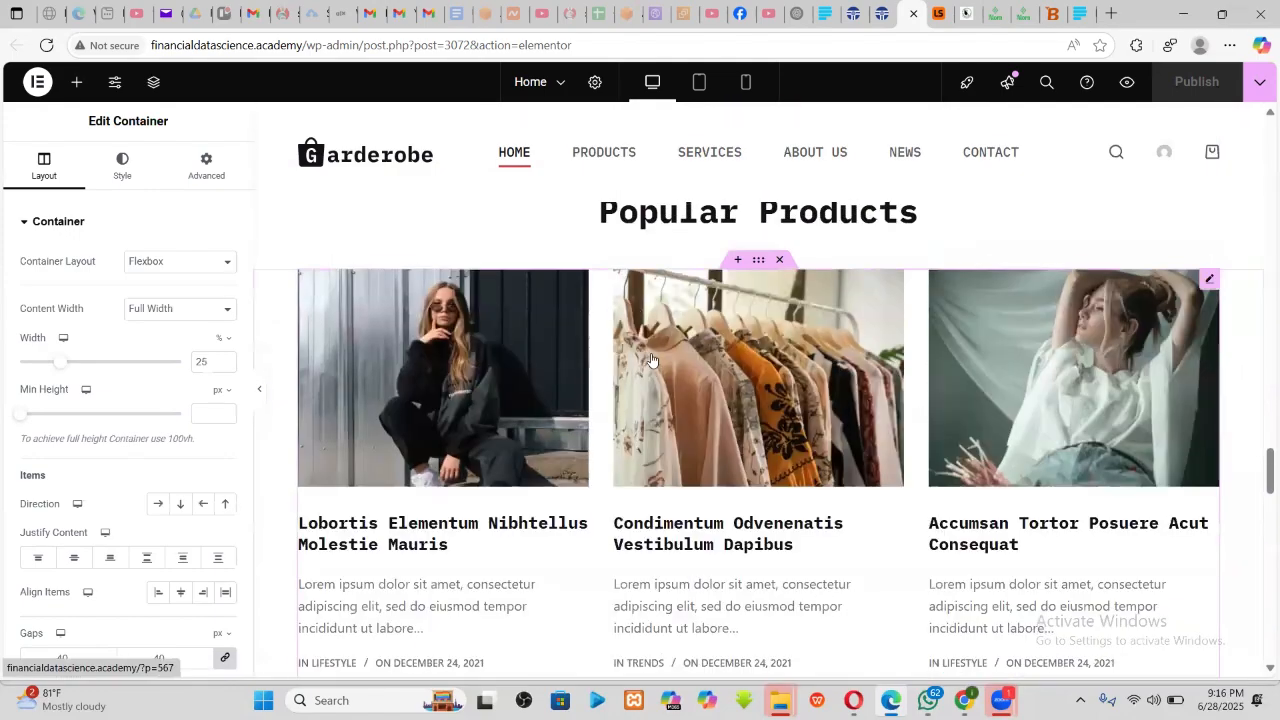
{"action": "scroll", "coordinate": [656, 359], "scroll_direction": "up", "scroll_amount": 6}
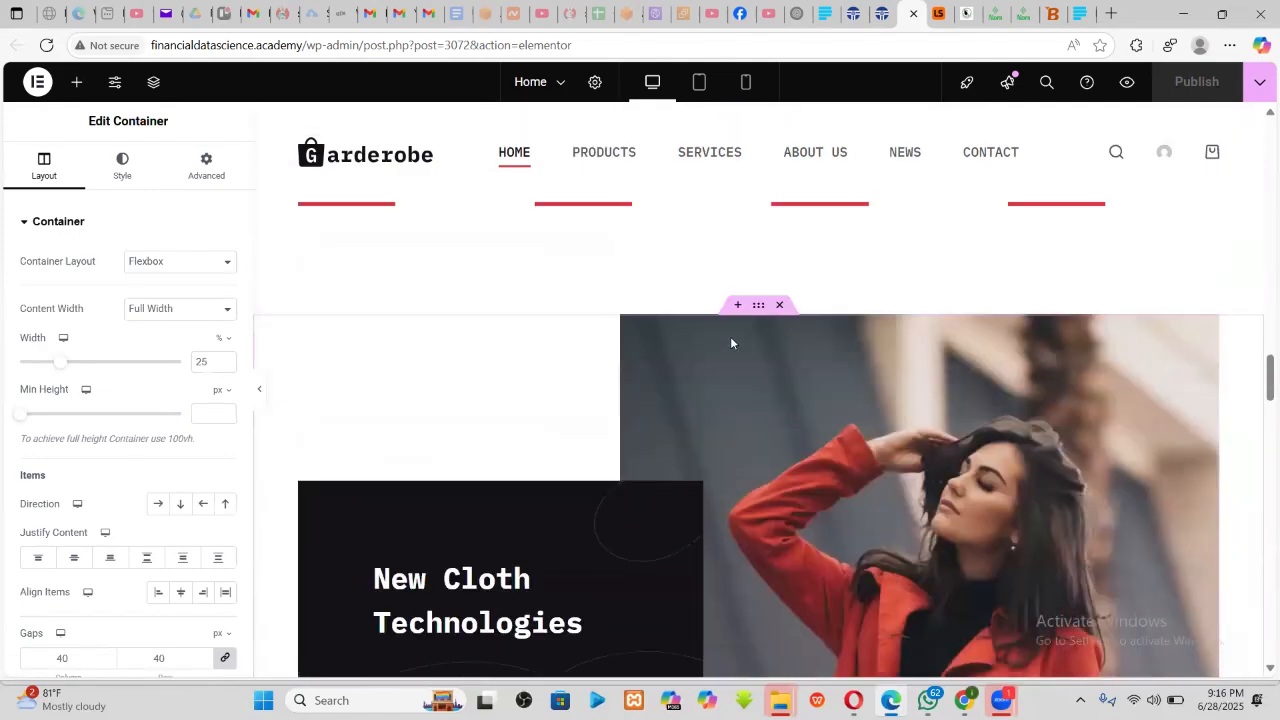
{"action": "scroll", "coordinate": [756, 340], "scroll_direction": "up", "scroll_amount": 5}
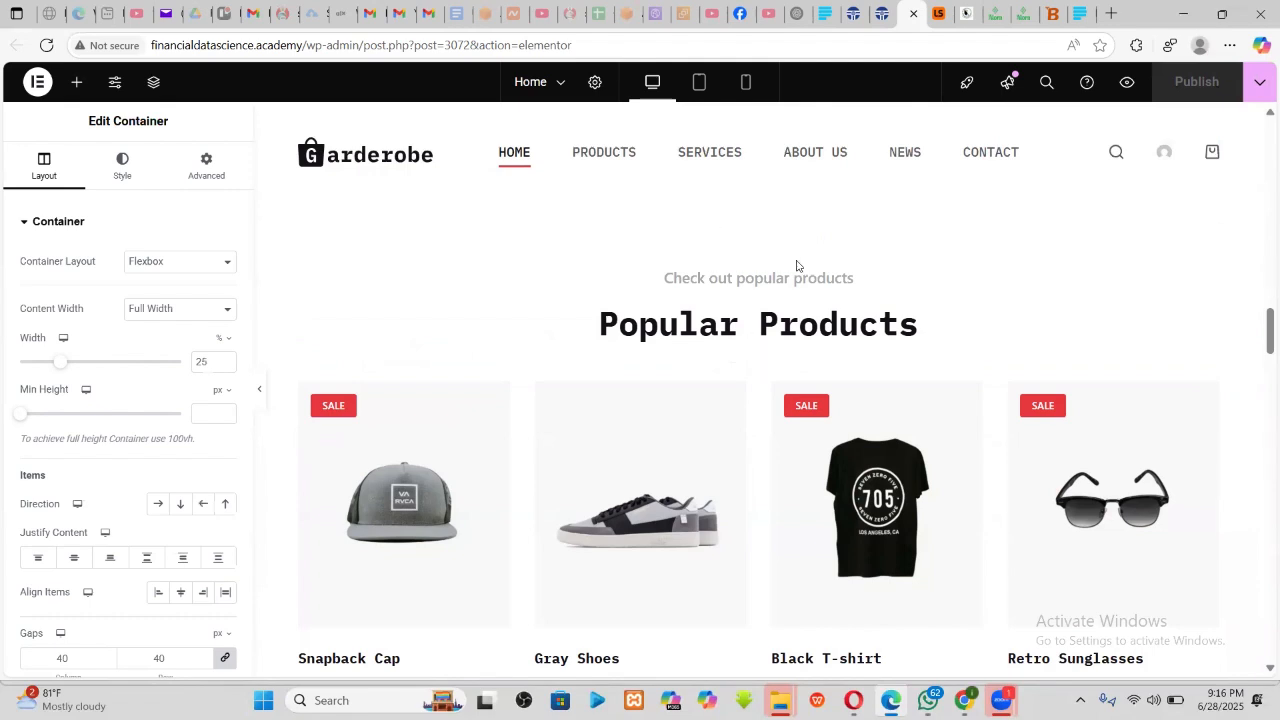
- Set the product limit in the Popular Products shortcode to 8 and check the added row of products
{"action": "left_click", "coordinate": [1185, 395]}
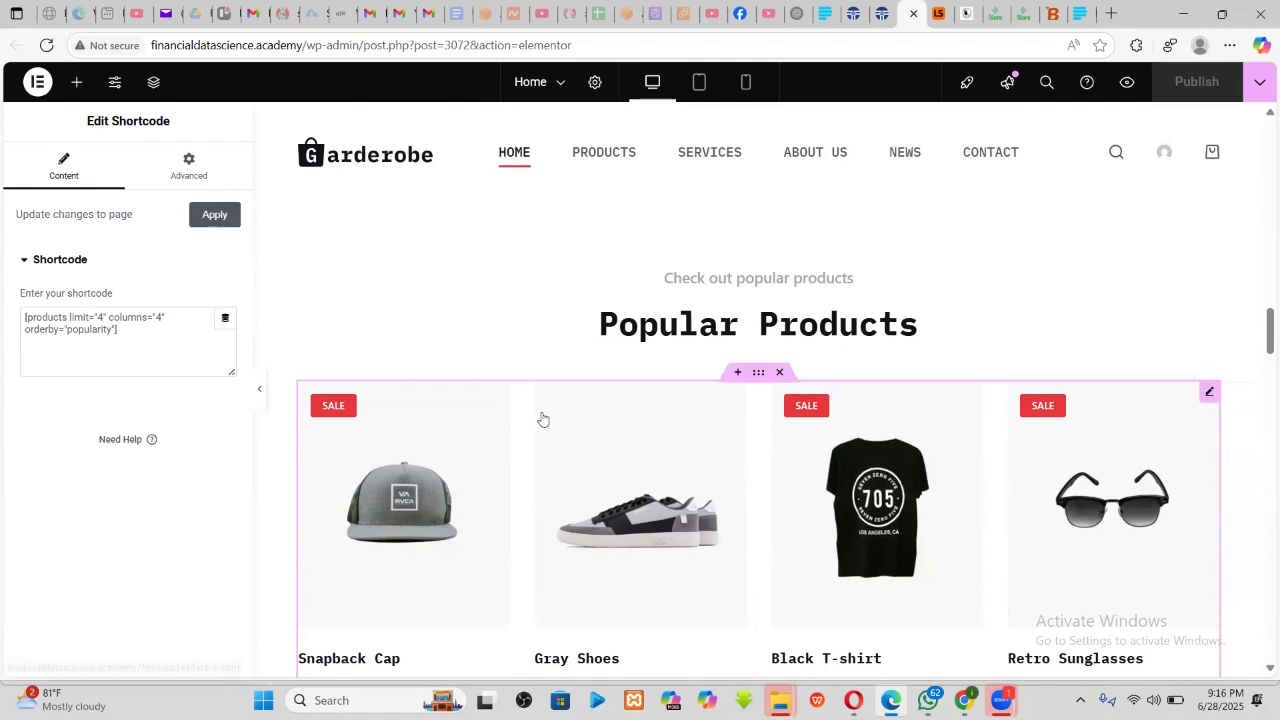
{"action": "scroll", "coordinate": [542, 418], "scroll_direction": "down", "scroll_amount": 2}
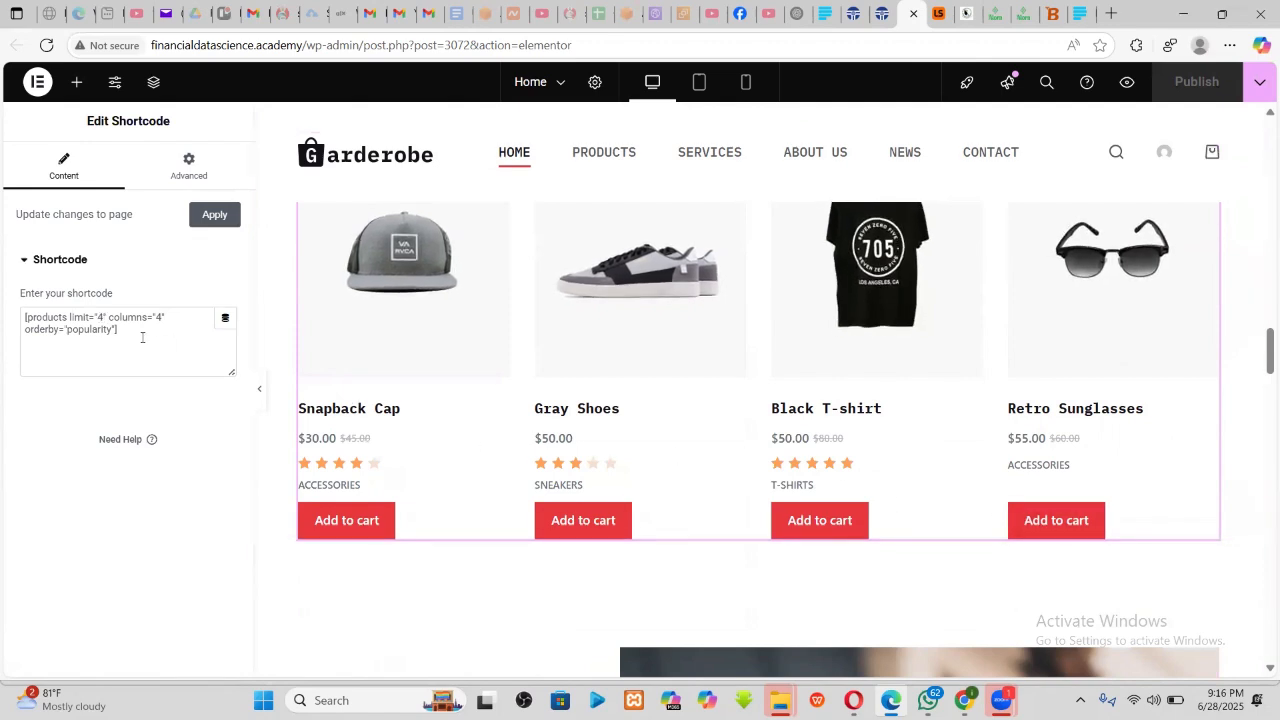
{"action": "scroll", "coordinate": [700, 378], "scroll_direction": "up", "scroll_amount": 1}
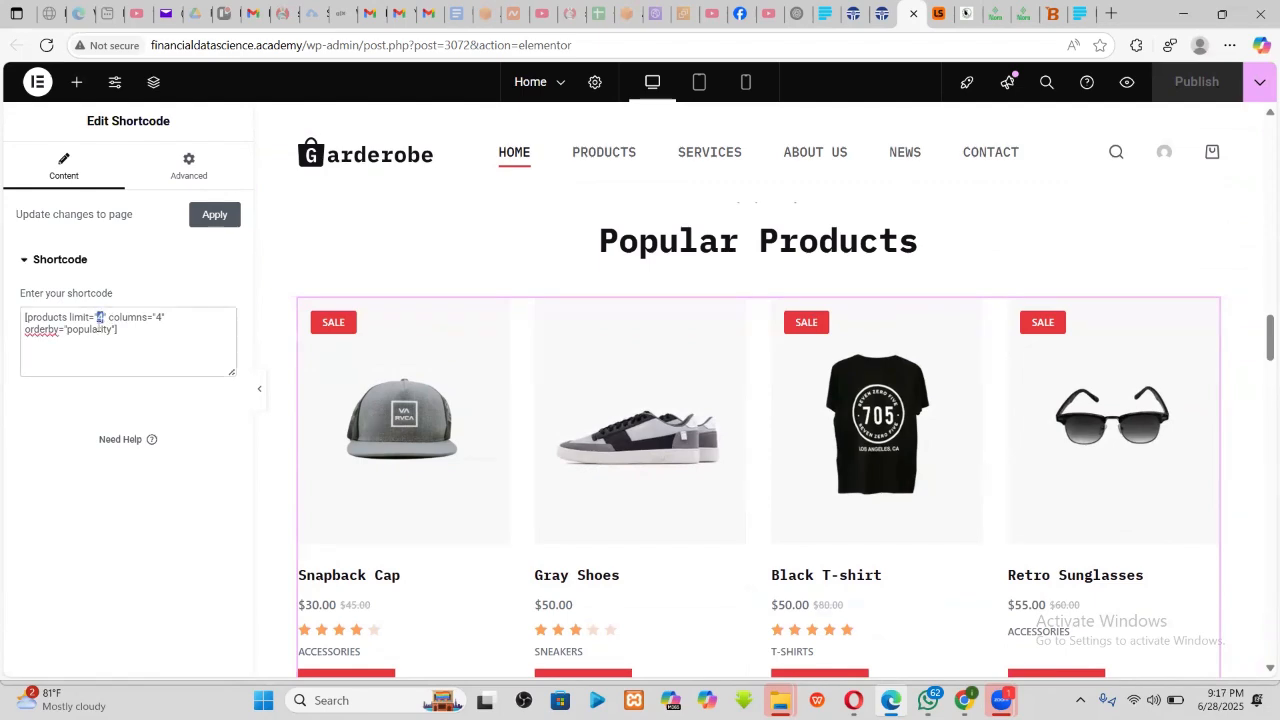
{"action": "type", "text": "8"}
{"action": "scroll", "coordinate": [744, 387], "scroll_direction": "down", "scroll_amount": 4}
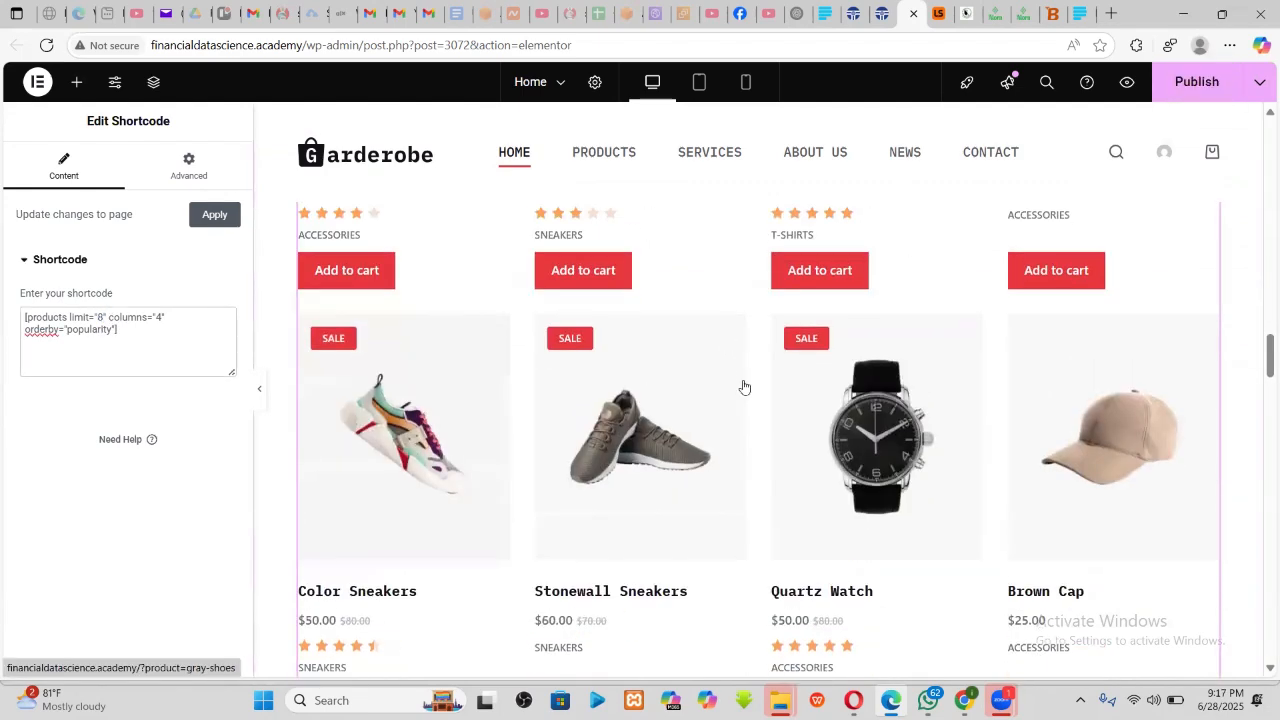
{"action": "scroll", "coordinate": [744, 387], "scroll_direction": "up", "scroll_amount": 4}
{"action": "scroll", "coordinate": [545, 348], "scroll_direction": "down", "scroll_amount": 4}
{"action": "scroll", "coordinate": [1120, 423], "scroll_direction": "down", "scroll_amount": 3}
{"action": "scroll", "coordinate": [1119, 423], "scroll_direction": "up", "scroll_amount": 2}
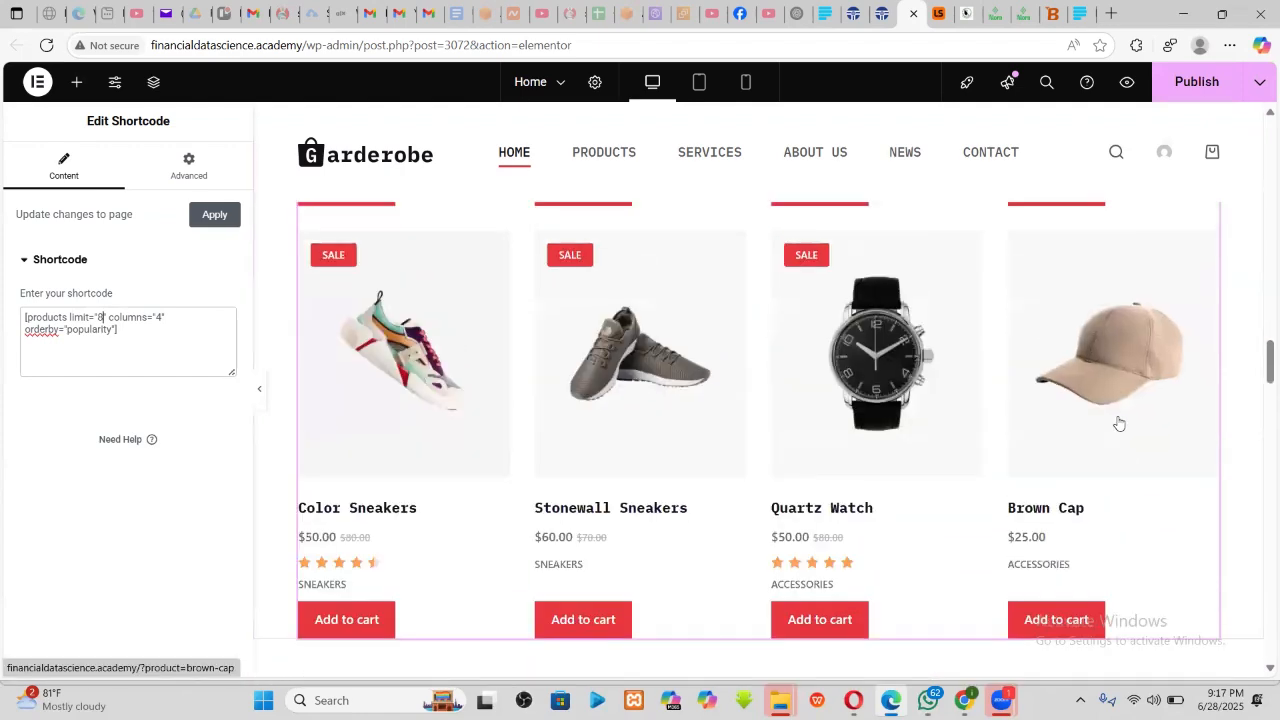
- Set the columns value in the Popular Products shortcode to 5 and review the grid layout
{"action": "scroll", "coordinate": [1119, 423], "scroll_direction": "up", "scroll_amount": 6}
{"action": "scroll", "coordinate": [1068, 398], "scroll_direction": "down", "scroll_amount": 1}
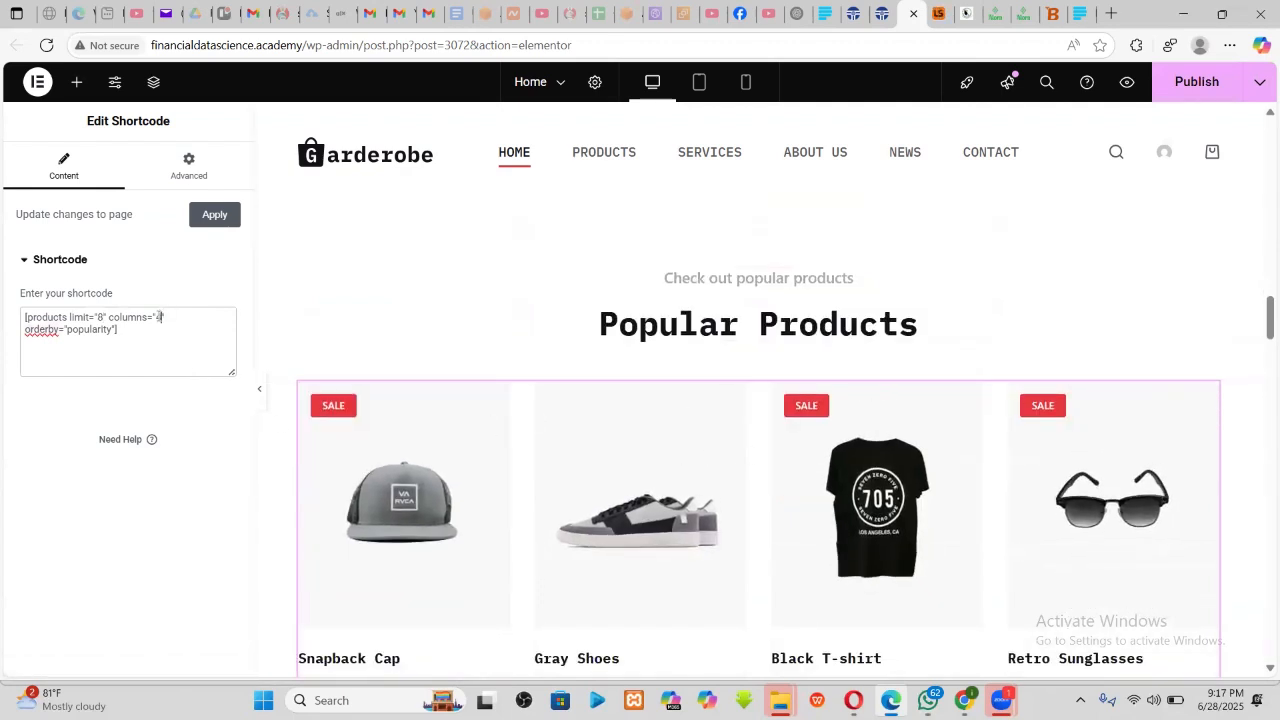
{"action": "type", "text": "5"}
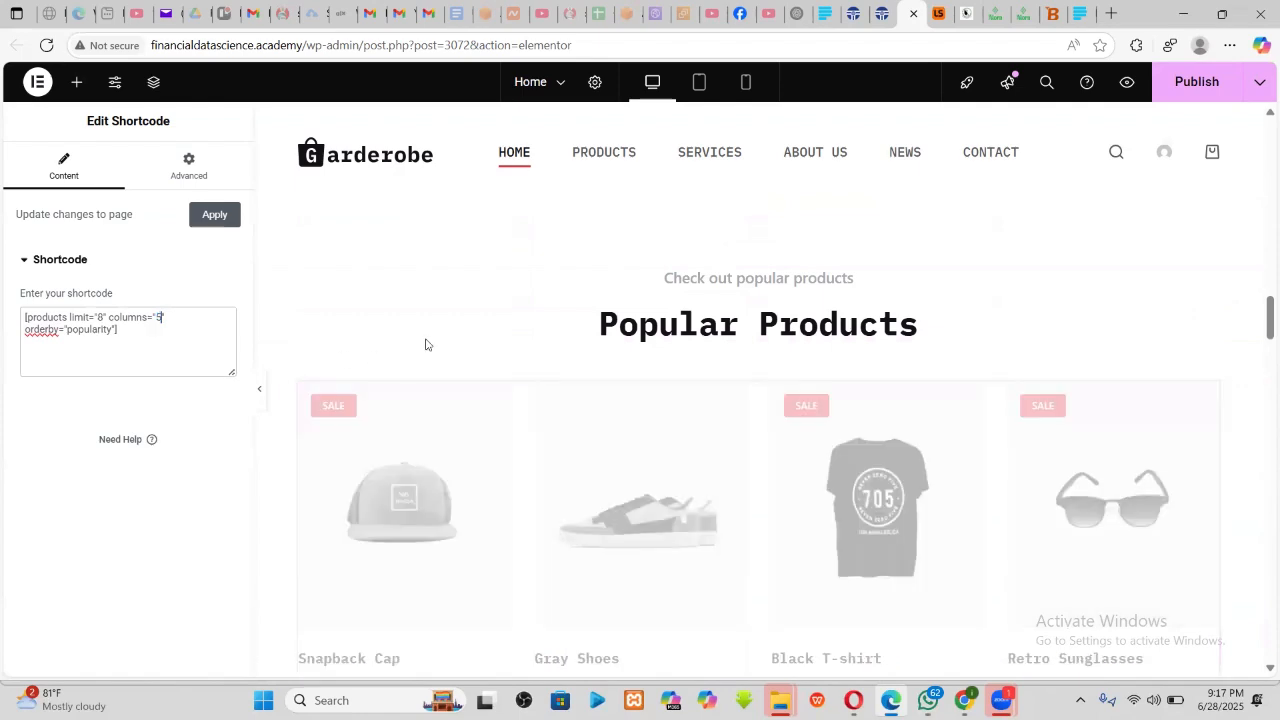
{"action": "scroll", "coordinate": [497, 316], "scroll_direction": "down", "scroll_amount": 3}
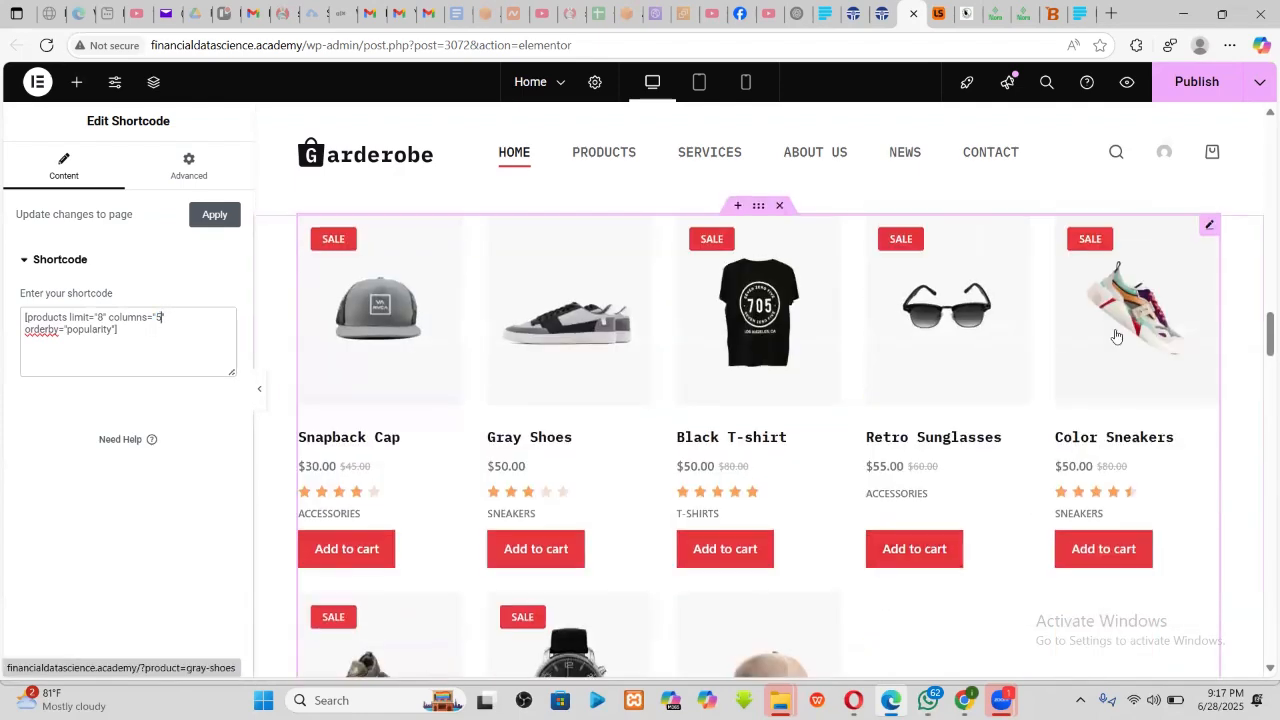
{"action": "scroll", "coordinate": [1200, 342], "scroll_direction": "down", "scroll_amount": 2}
{"action": "scroll", "coordinate": [1198, 342], "scroll_direction": "up", "scroll_amount": 3}
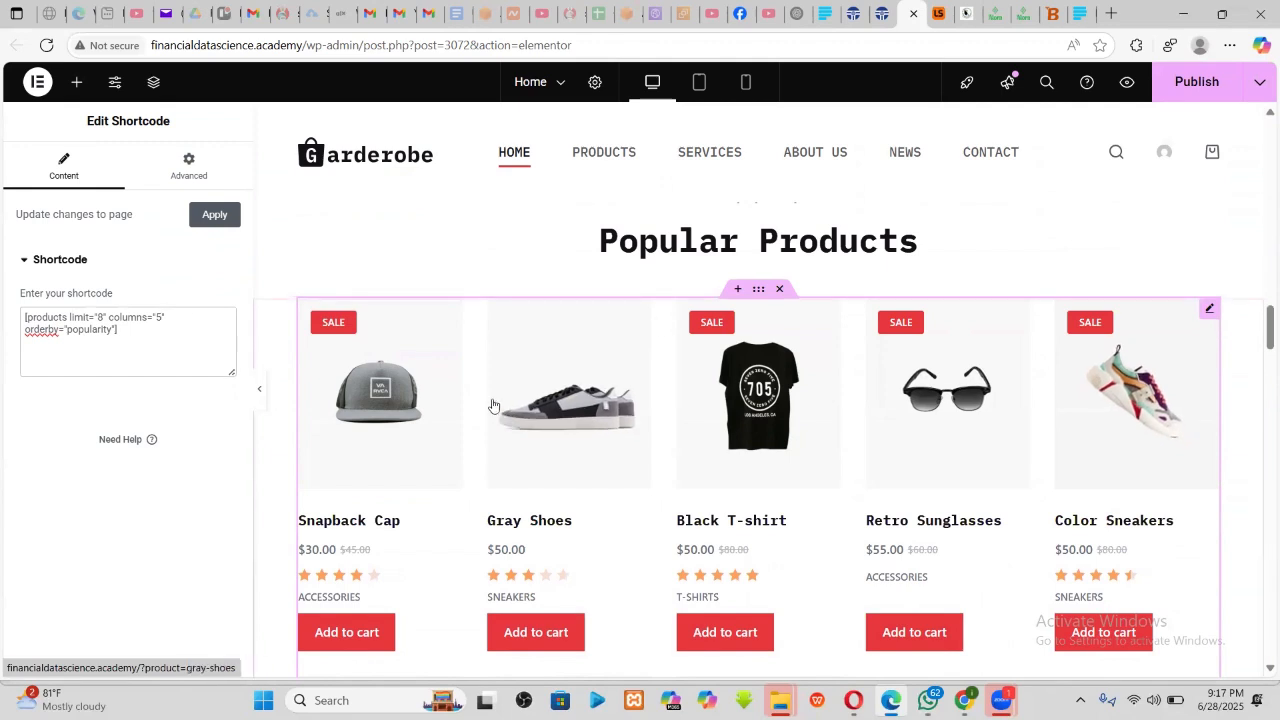
- Set both the columns value and the product limit in the Popular Products shortcode to 4 and check the resulting grid
{"action": "scroll", "coordinate": [671, 396], "scroll_direction": "down", "scroll_amount": 3}
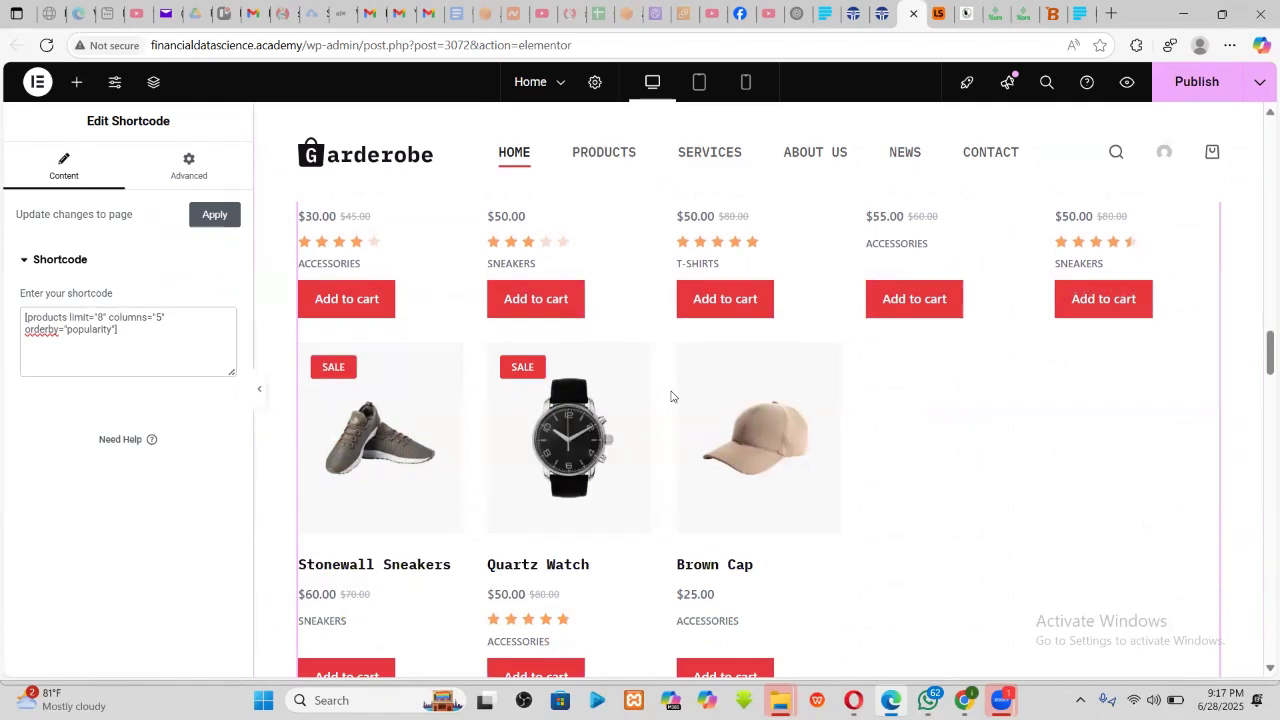
{"action": "scroll", "coordinate": [761, 464], "scroll_direction": "up", "scroll_amount": 1}
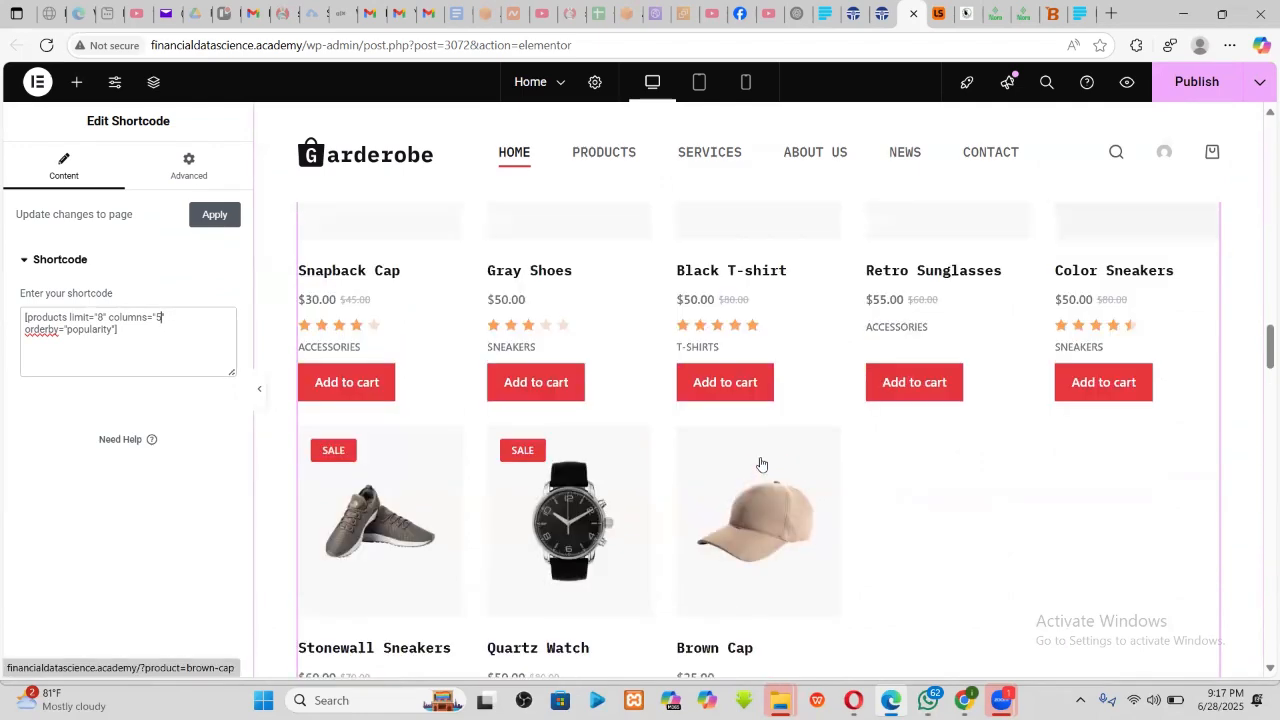
{"action": "scroll", "coordinate": [761, 464], "scroll_direction": "down", "scroll_amount": 2}
{"action": "scroll", "coordinate": [760, 458], "scroll_direction": "up", "scroll_amount": 5}
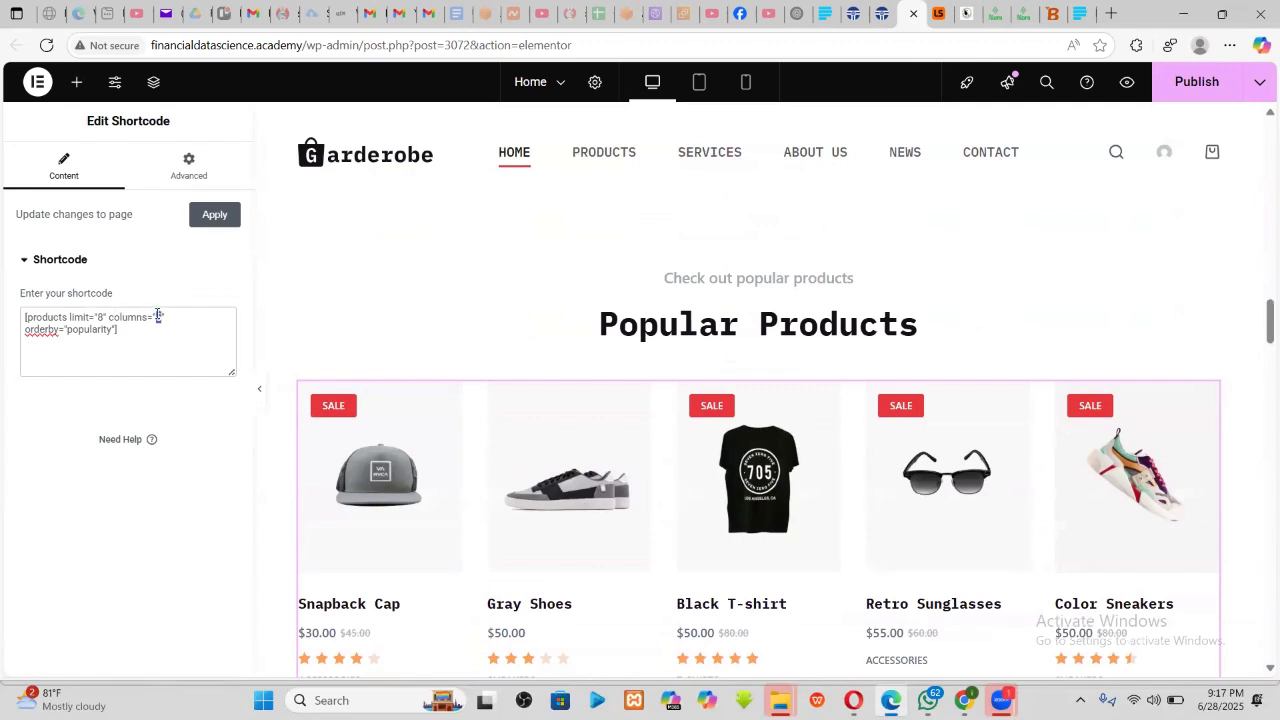
{"action": "type", "text": "4"}
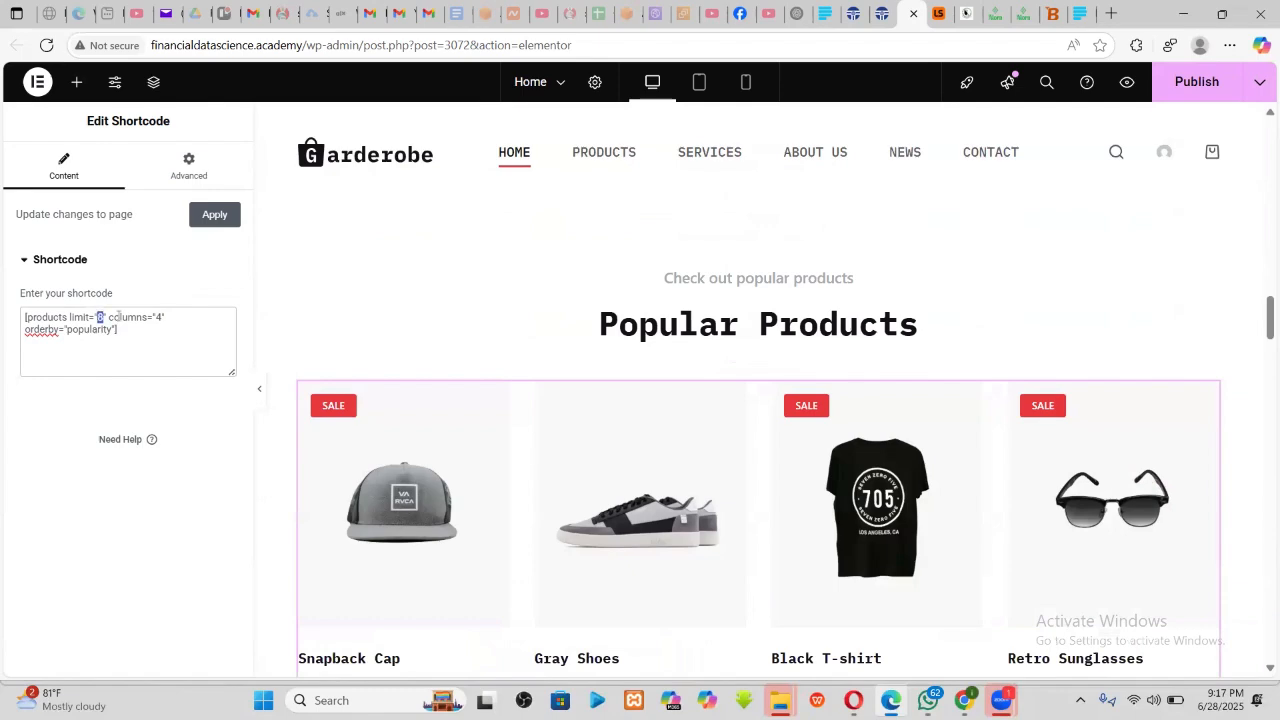
{"action": "type", "text": "4"}
{"action": "scroll", "coordinate": [569, 340], "scroll_direction": "down", "scroll_amount": 5}
{"action": "scroll", "coordinate": [571, 340], "scroll_direction": "up", "scroll_amount": 4}
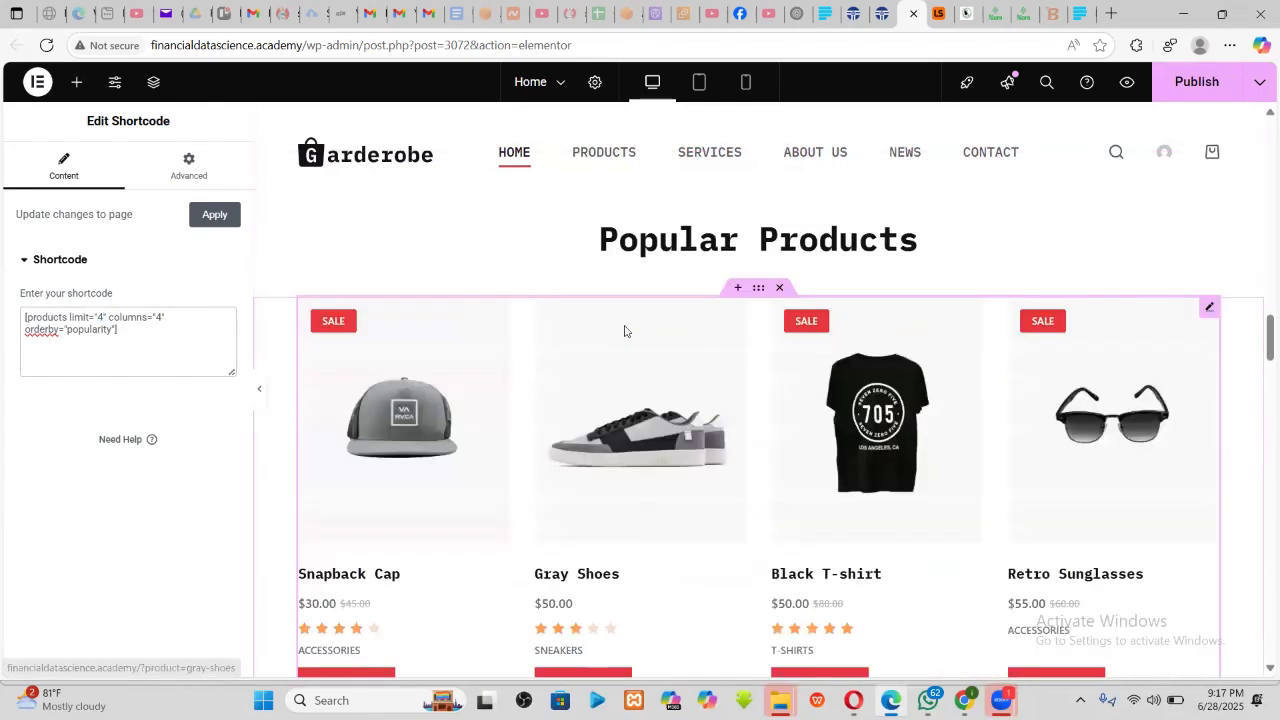
{"action": "scroll", "coordinate": [624, 331], "scroll_direction": "up", "scroll_amount": 1}
- Review the complete Popular Products shortcode and publish the home page
{"action": "key", "text": "ctrl+a"}
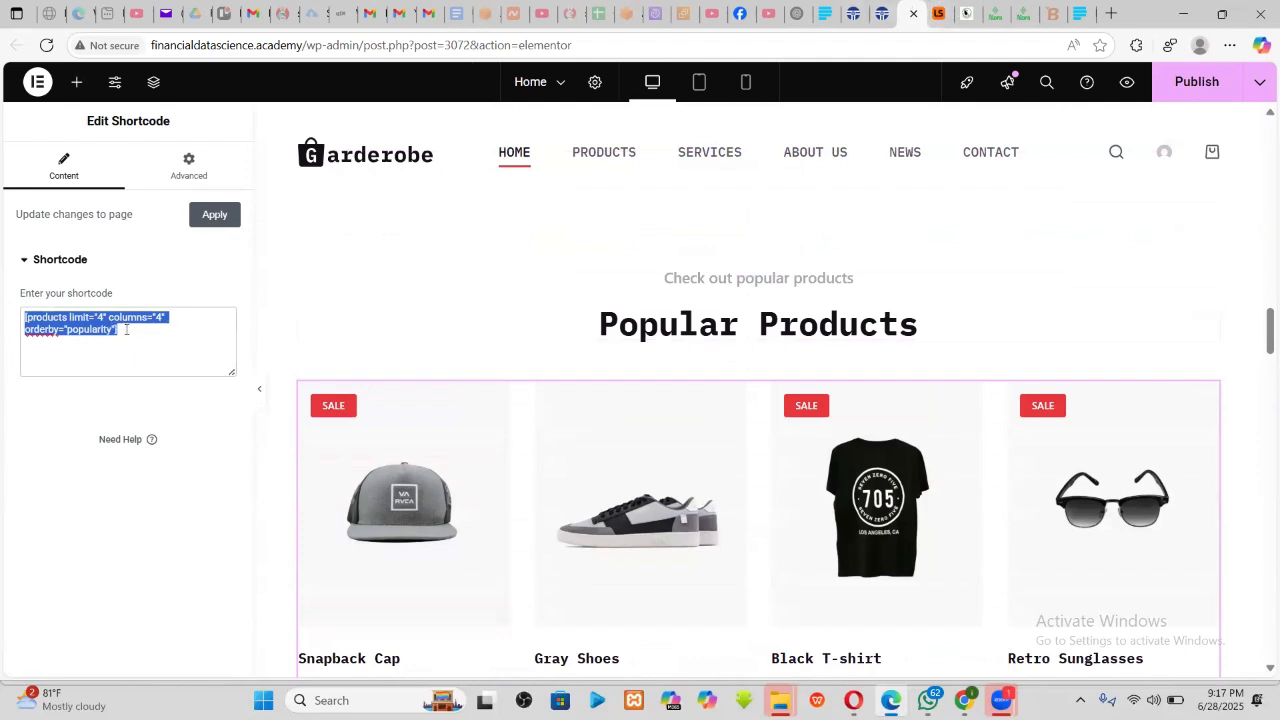
{"action": "left_click", "coordinate": [163, 340]}
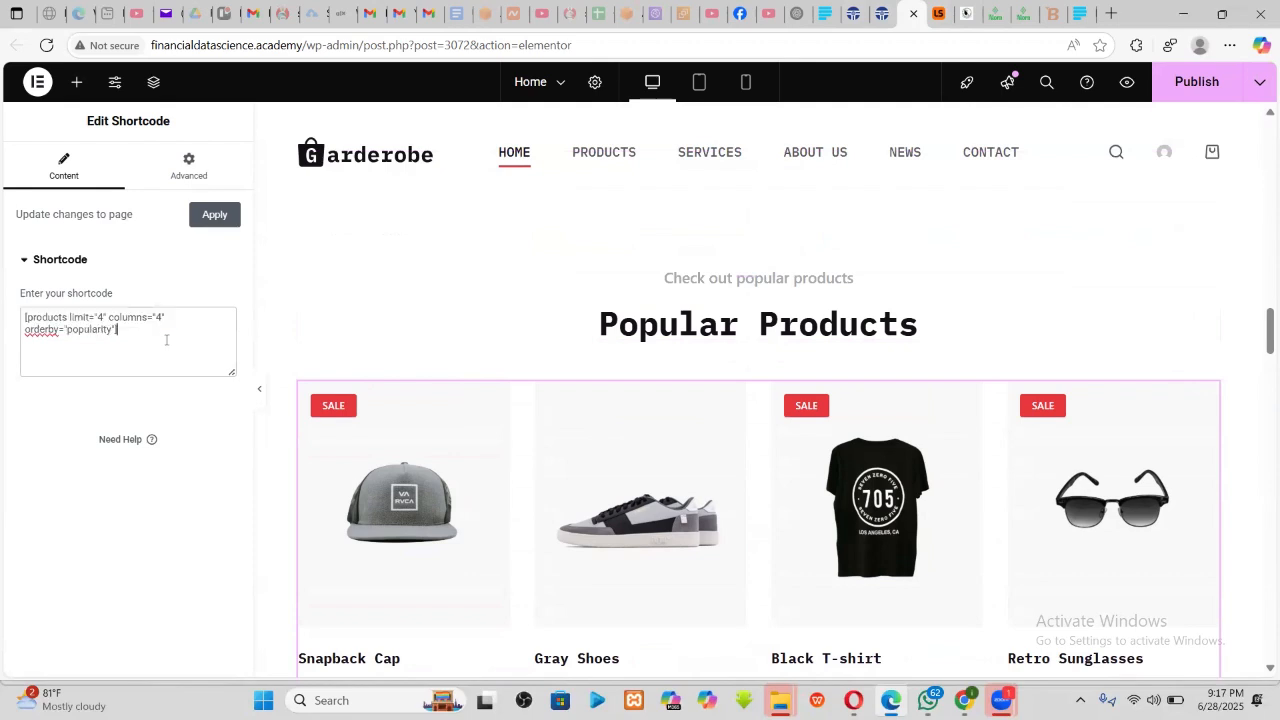
{"action": "scroll", "coordinate": [648, 390], "scroll_direction": "down", "scroll_amount": 3}
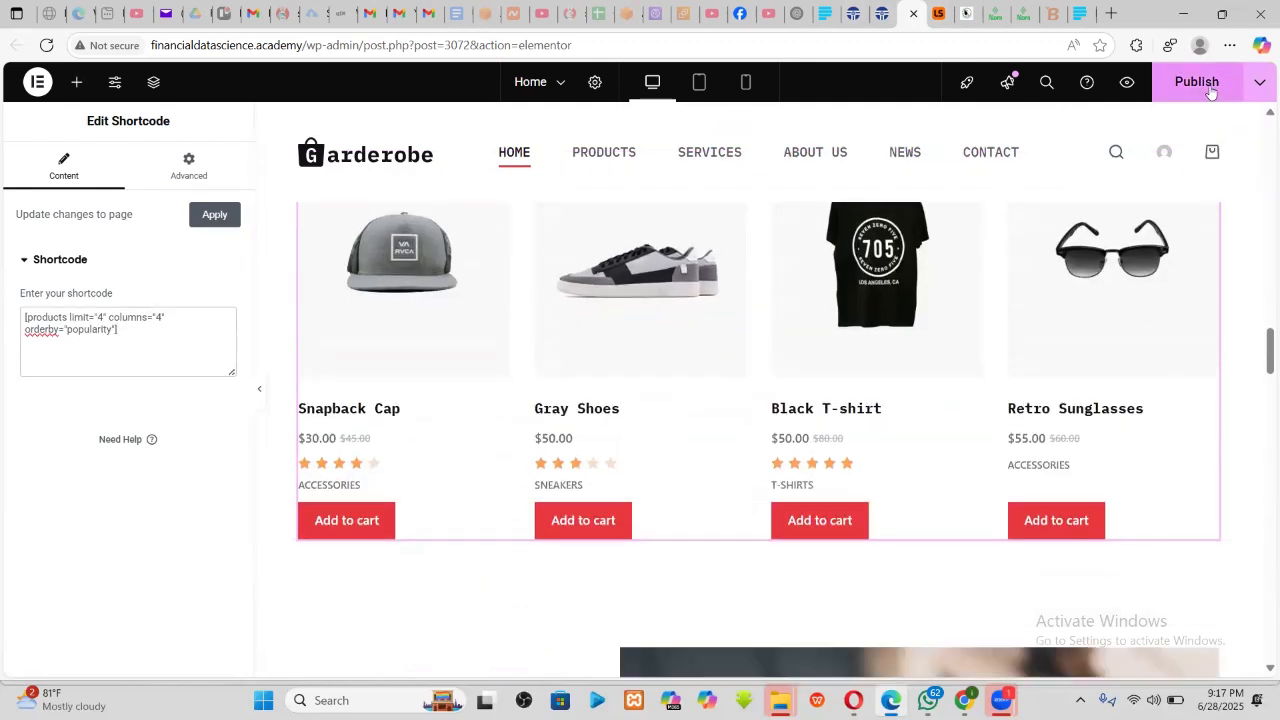
{"action": "left_click", "coordinate": [1196, 81]}
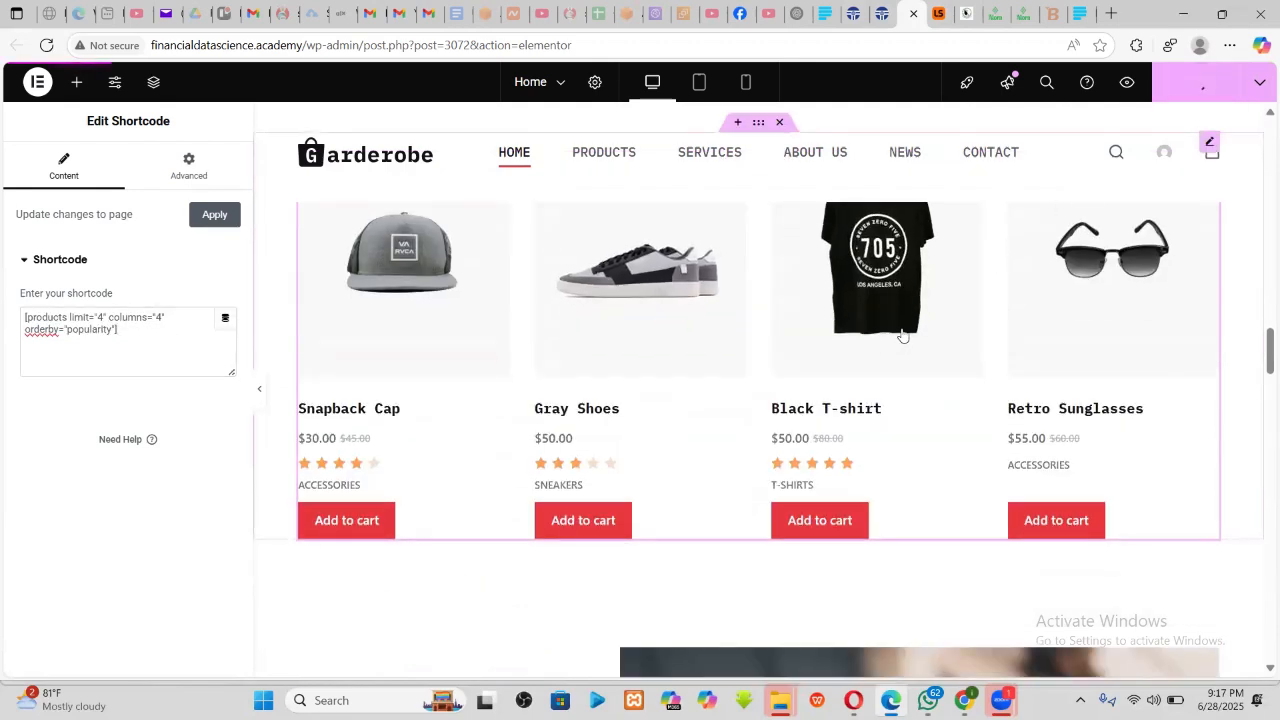
- Reload the live home page and add the Black T-shirt from Popular Products to the cart
{"action": "left_click", "coordinate": [878, 8]}
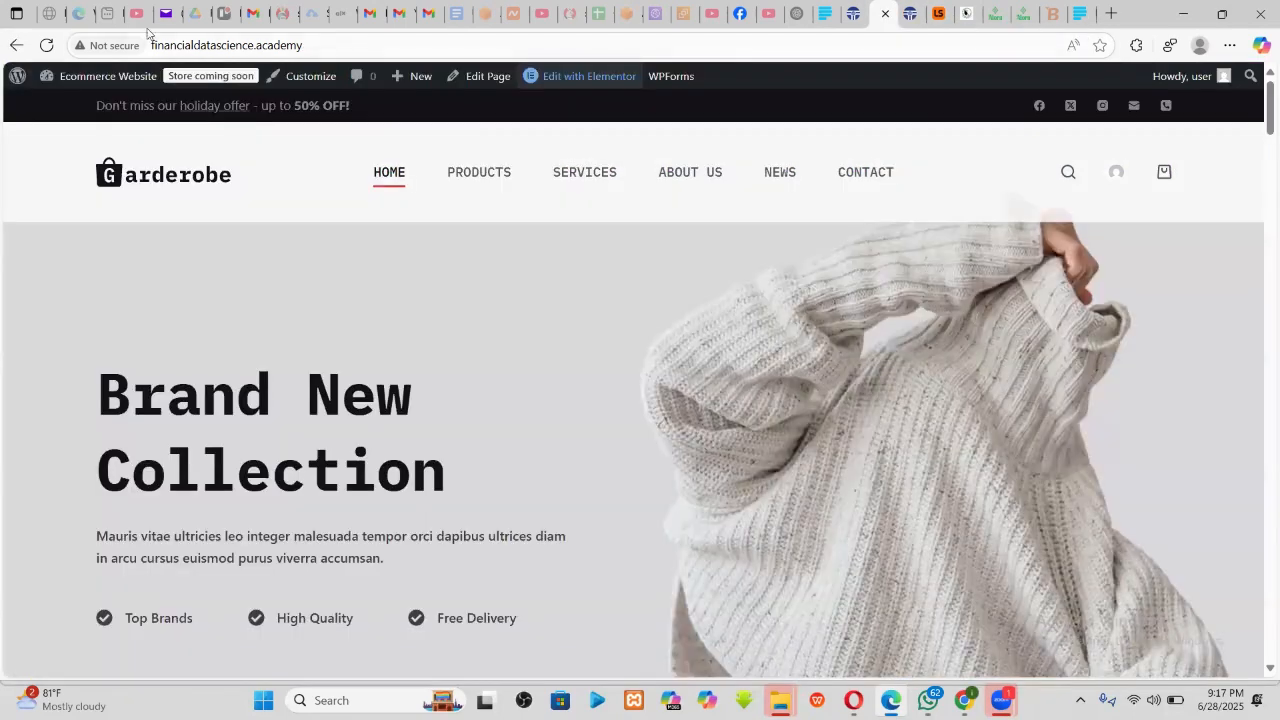
{"action": "left_click", "coordinate": [46, 45]}
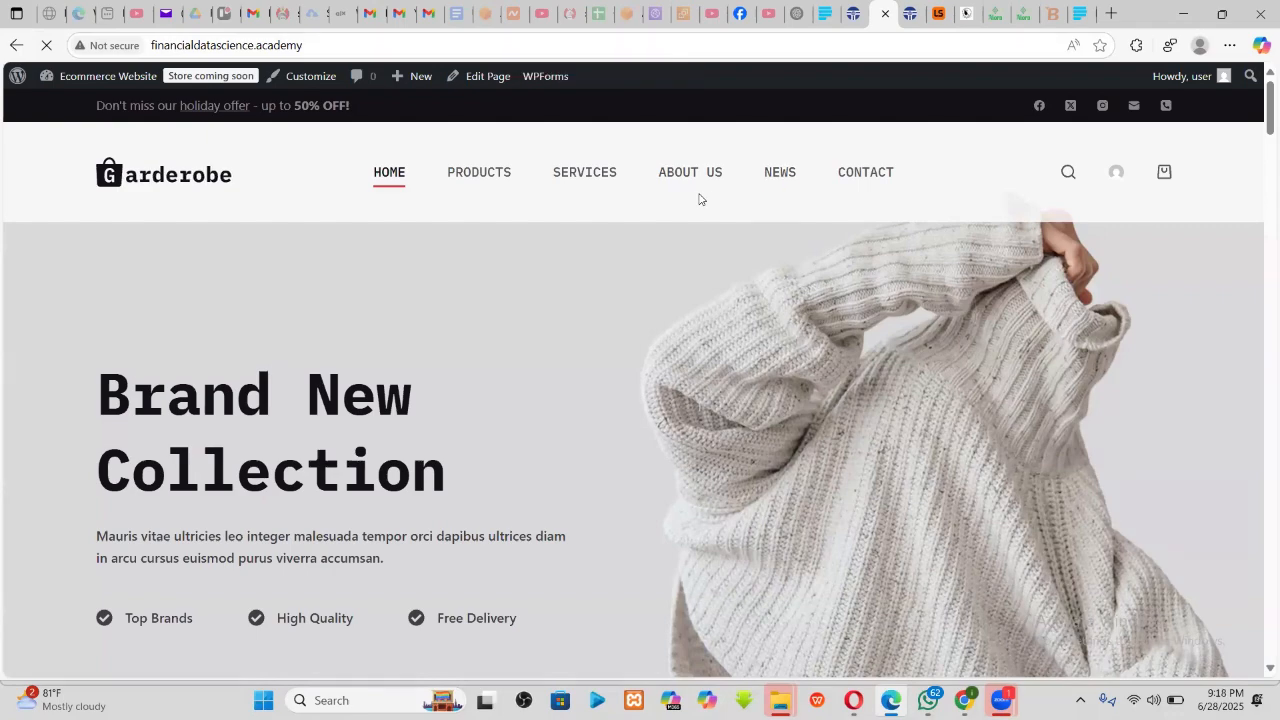
{"action": "scroll", "coordinate": [834, 245], "scroll_direction": "down", "scroll_amount": 3}
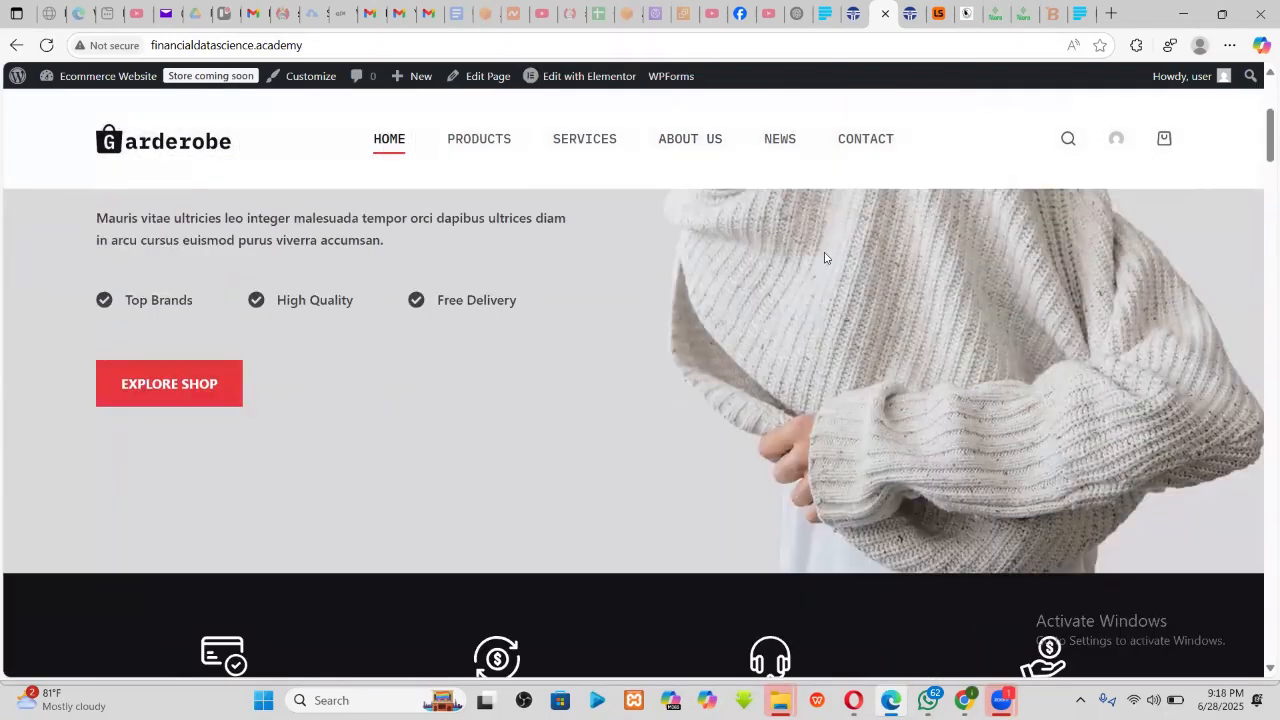
{"action": "scroll", "coordinate": [826, 260], "scroll_direction": "down", "scroll_amount": 8}
{"action": "left_click", "coordinate": [695, 420]}
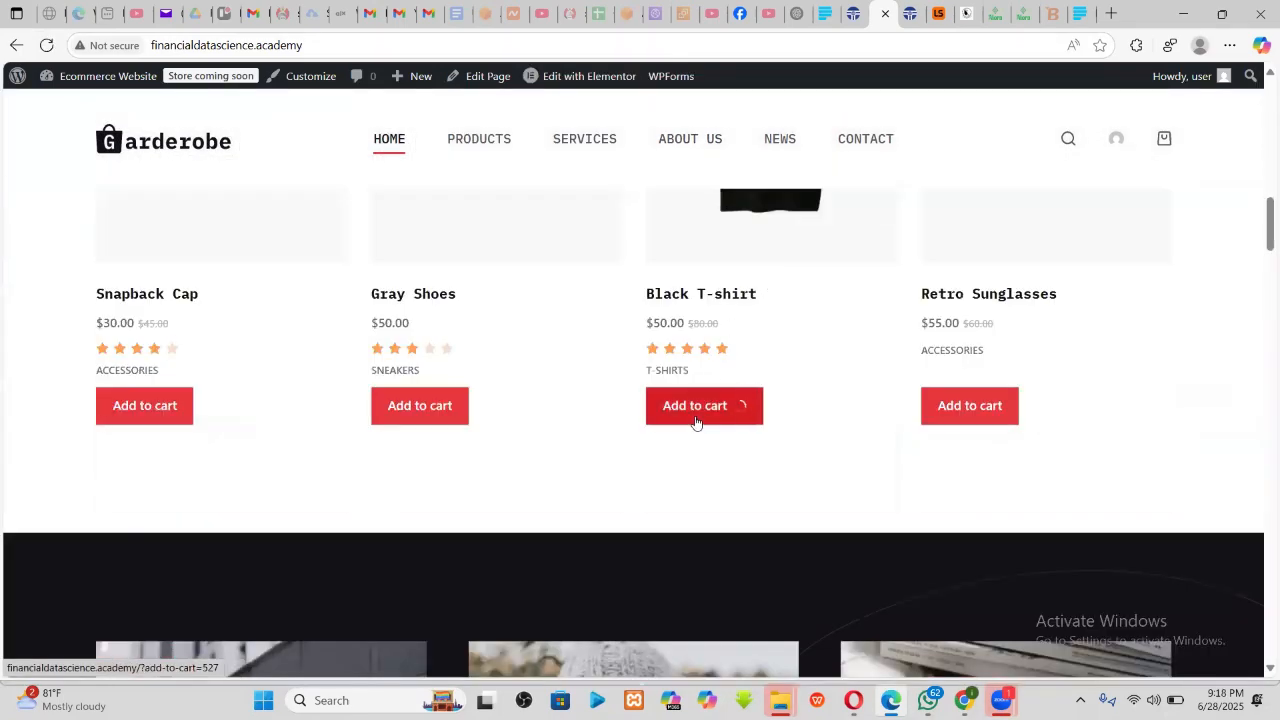
- View the cart containing the Black T-shirt and proceed to checkout
{"action": "left_click", "coordinate": [717, 408]}
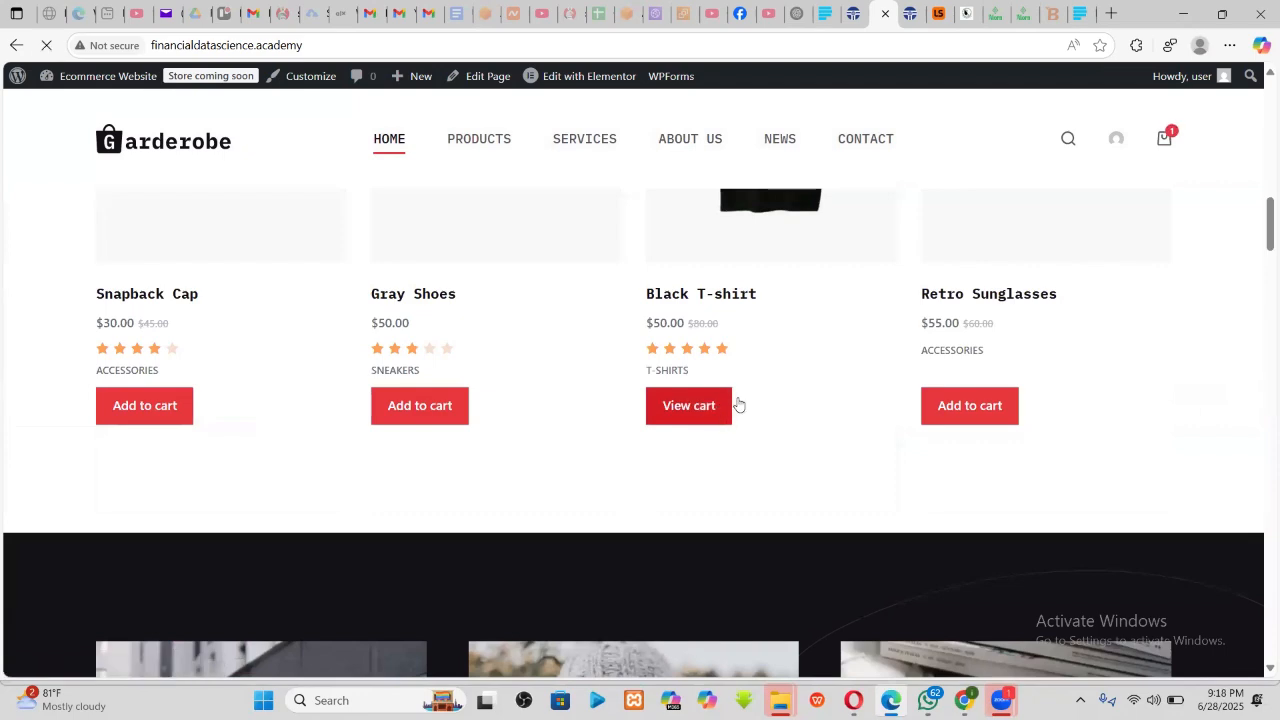
{"action": "scroll", "coordinate": [862, 393], "scroll_direction": "down", "scroll_amount": 2}
{"action": "scroll", "coordinate": [862, 393], "scroll_direction": "down", "scroll_amount": 2}
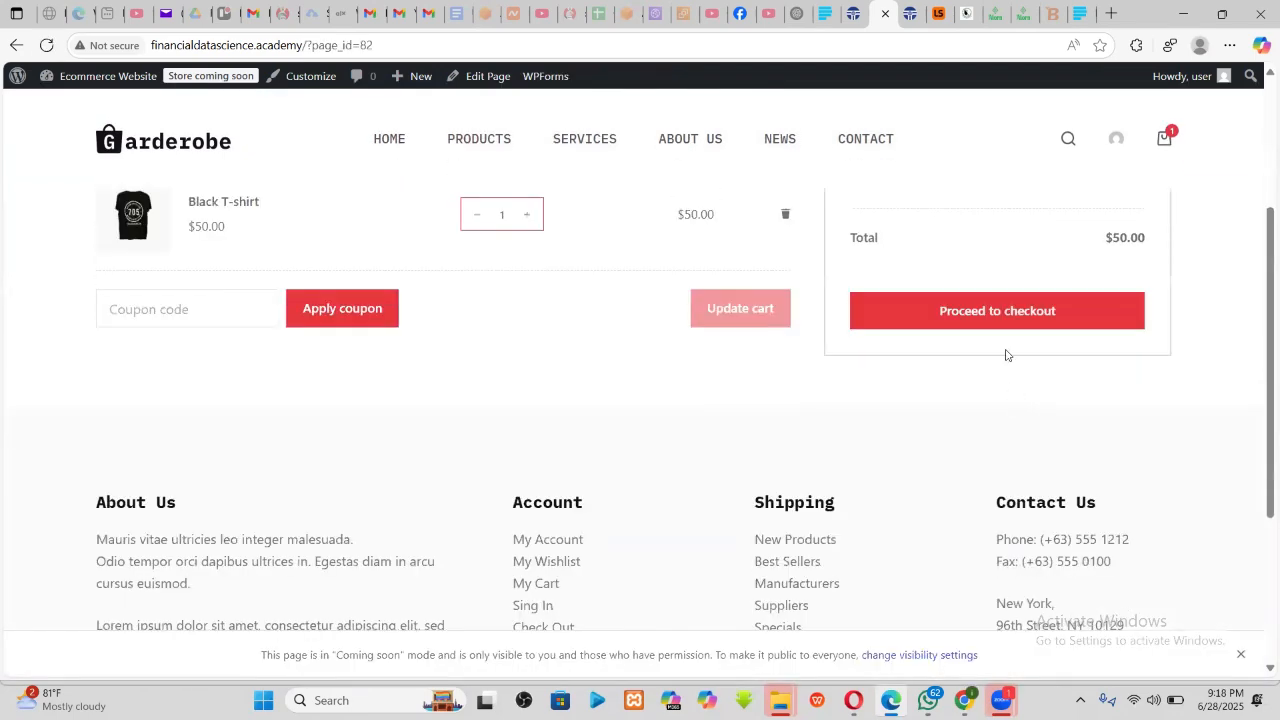
{"action": "left_click", "coordinate": [991, 243]}
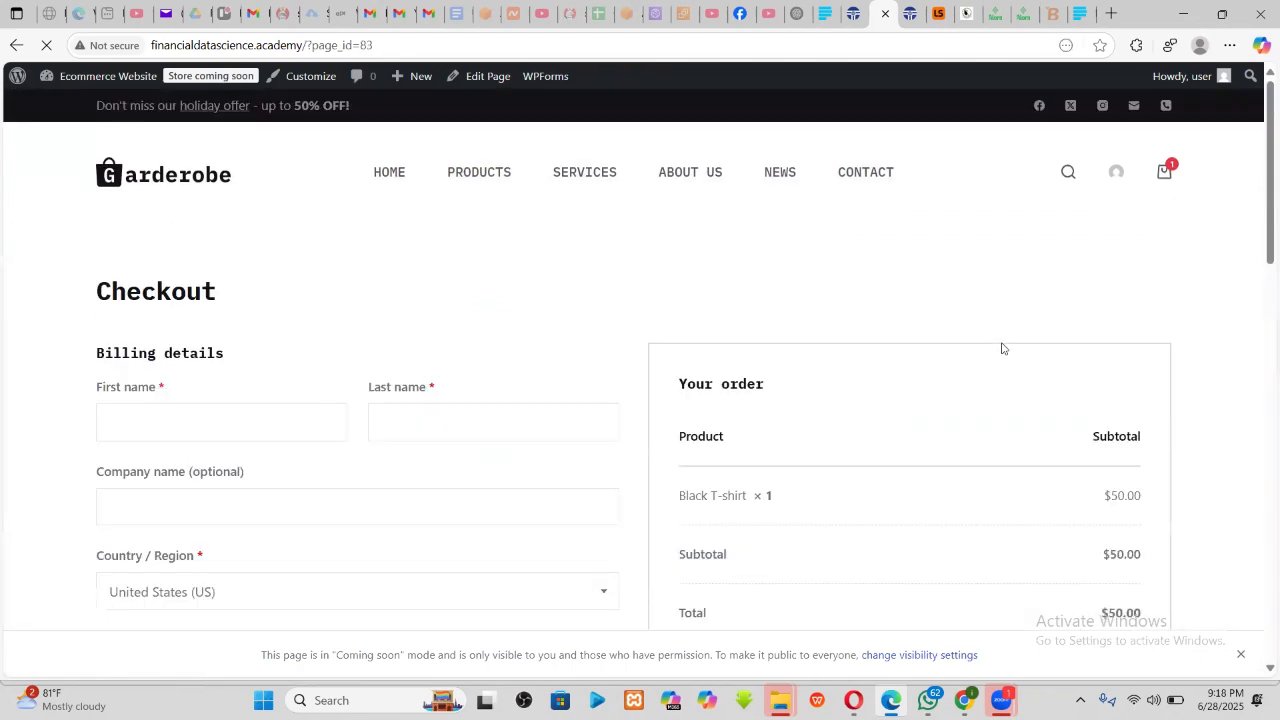
- Examine the checkout page from the billing details to the payment methods and order placement area
{"action": "scroll", "coordinate": [980, 360], "scroll_direction": "down", "scroll_amount": 7}
{"action": "scroll", "coordinate": [878, 492], "scroll_direction": "down", "scroll_amount": 3}
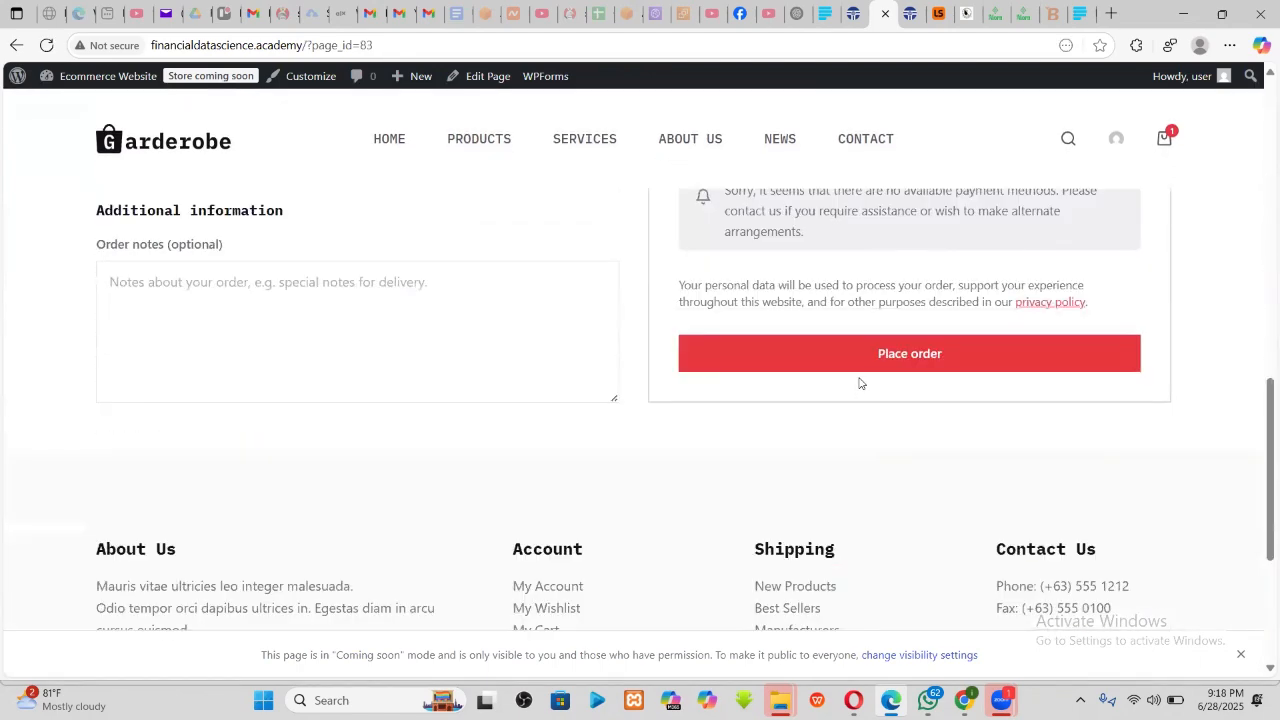
{"action": "scroll", "coordinate": [860, 380], "scroll_direction": "up", "scroll_amount": 1}
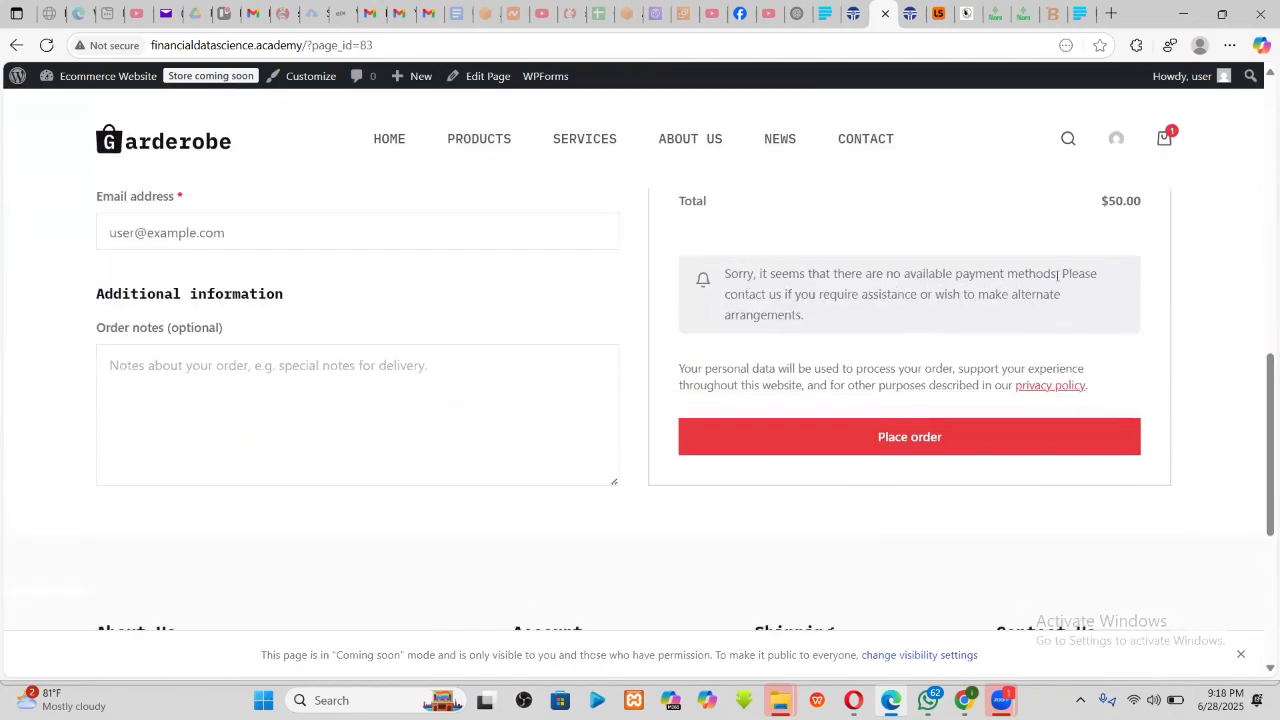